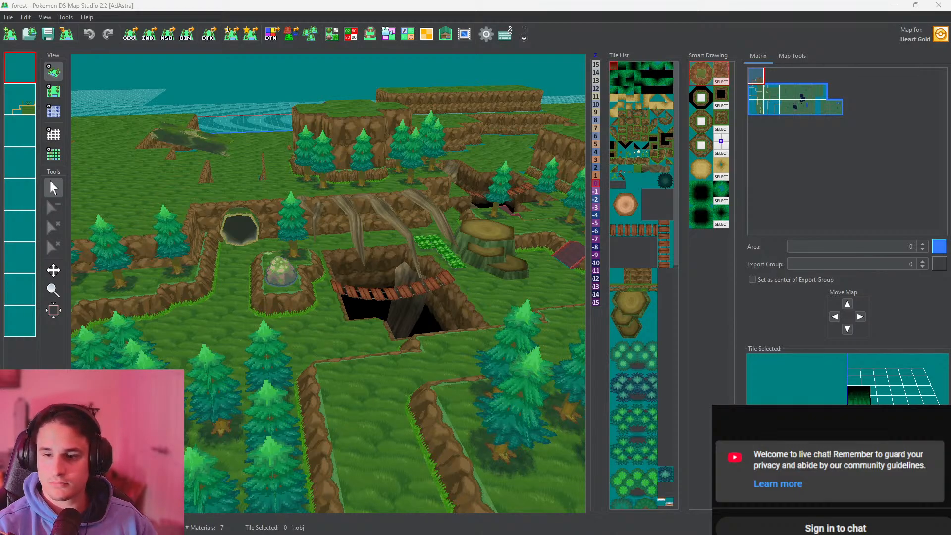
pyautogui.hotkey('alt', 'Tab')
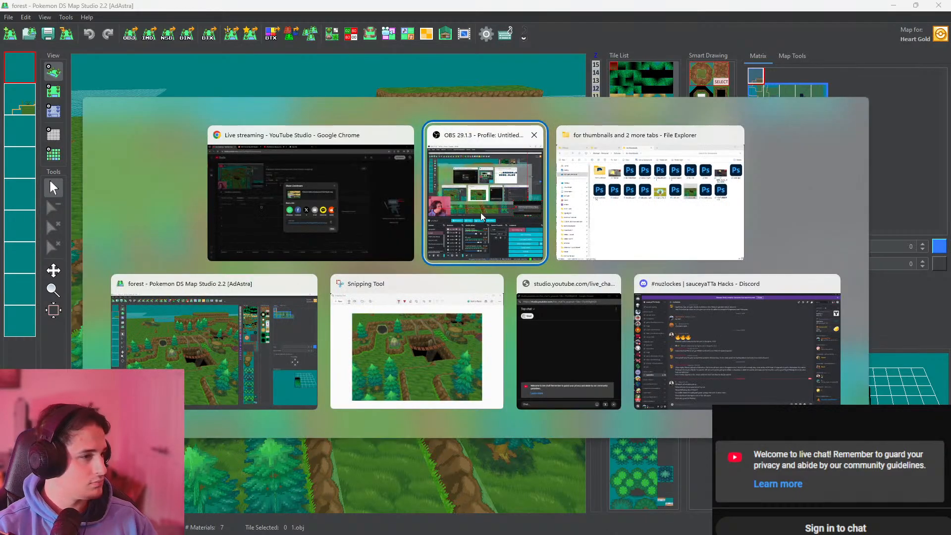
pyautogui.click(708, 329)
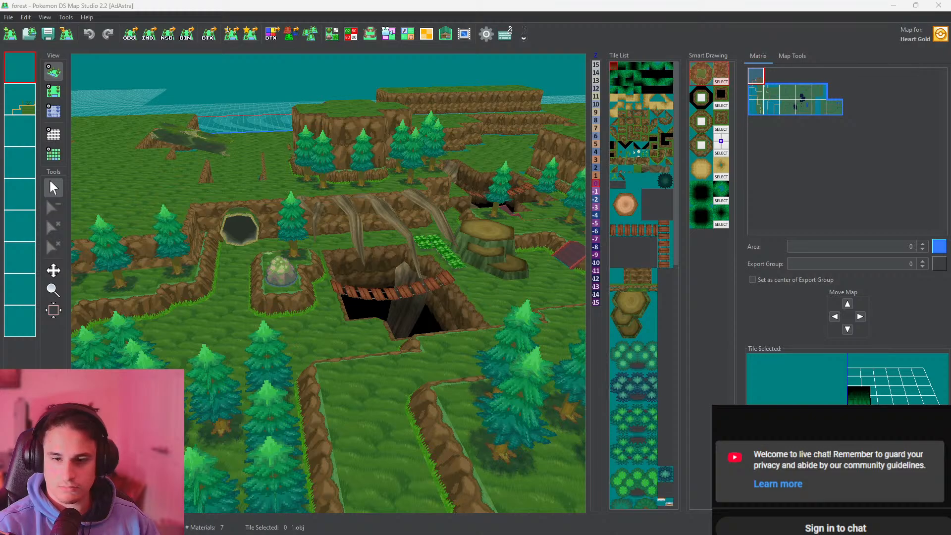
pyautogui.hotkey('alt', 'Tab')
pyautogui.click(421, 308)
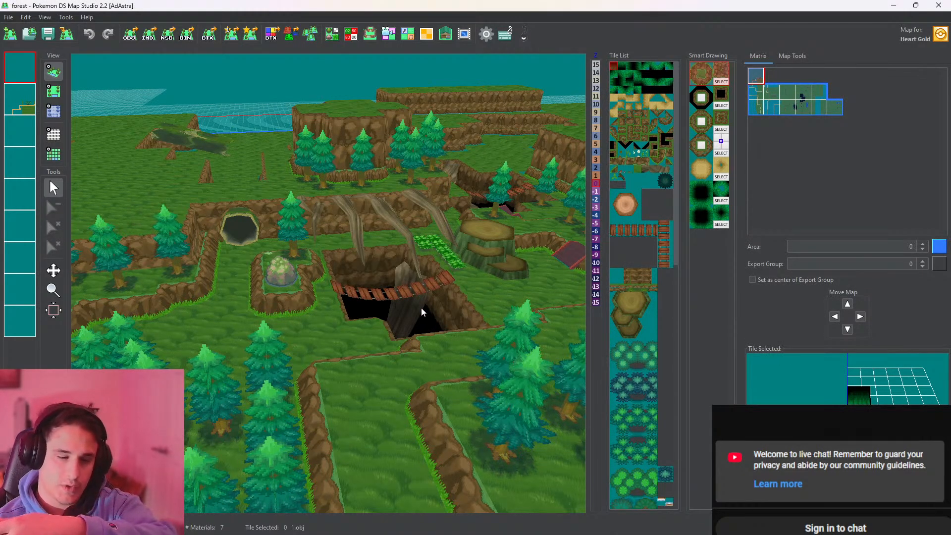
pyautogui.hotkey('alt', 'Tab')
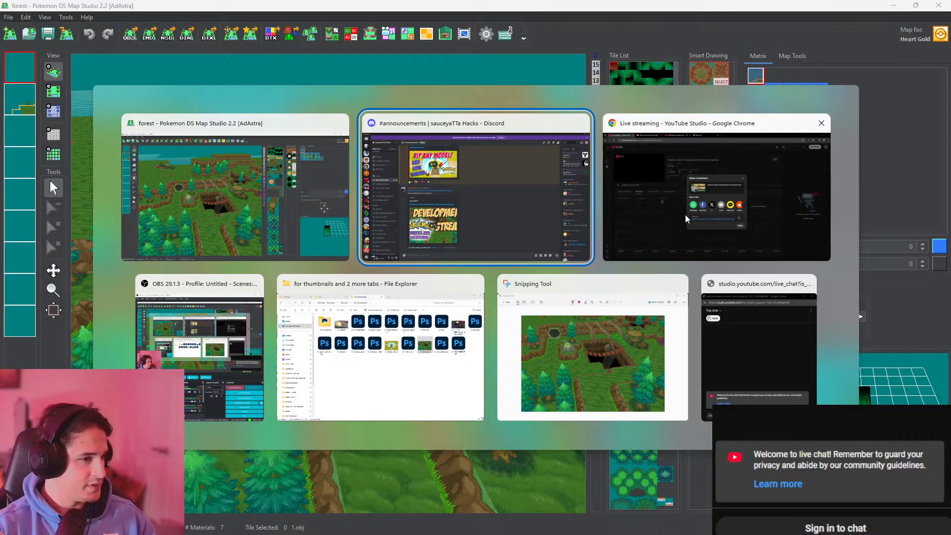
pyautogui.click(780, 329)
pyautogui.hotkey('alt', 'Tab')
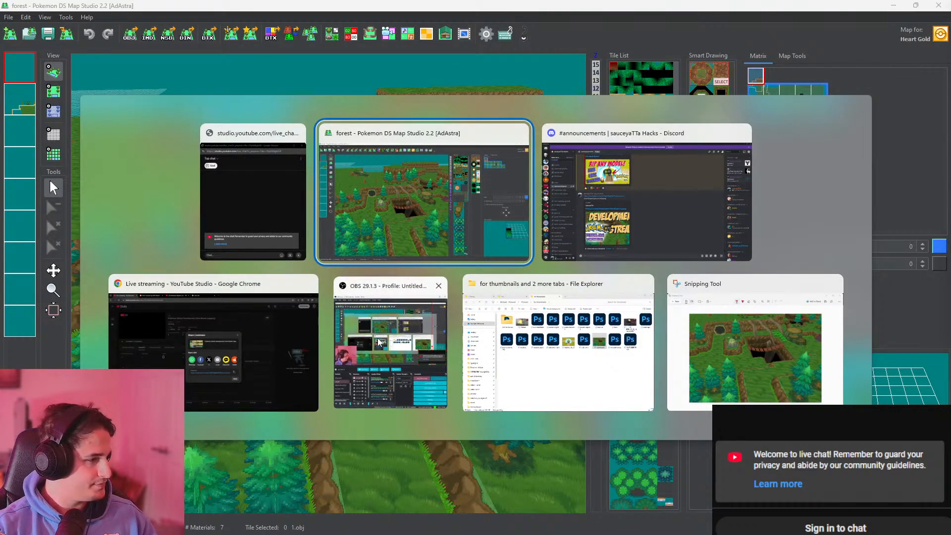
pyautogui.click(502, 242)
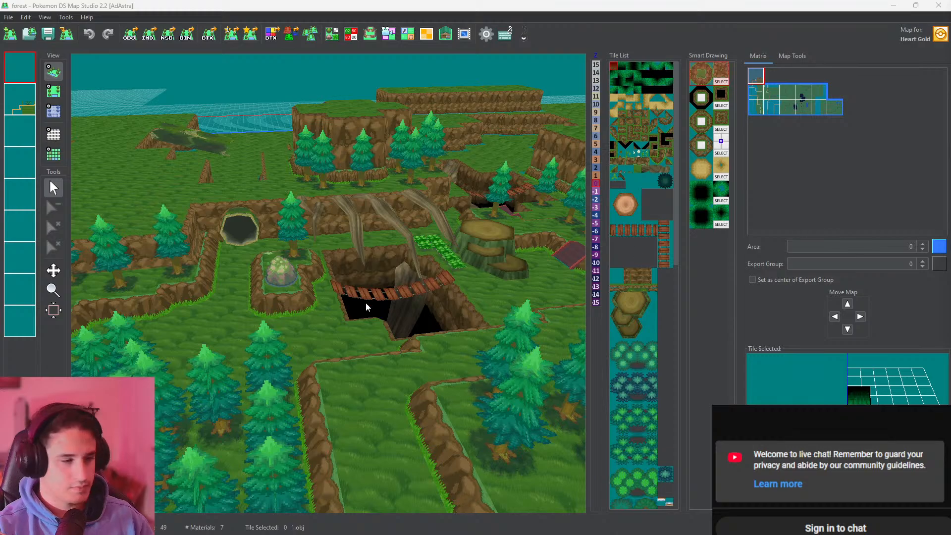
pyautogui.click(472, 2)
# Place the horizontal inclined trunk tile (inclinetrunk.obj) on the vertical cliff edge beneath the long upper plateau and inspect it in 3D
pyautogui.moveTo(384, 206)
pyautogui.mouseDown()
pyautogui.moveTo(403, 218)
pyautogui.moveTo(376, 215)
pyautogui.mouseUp()
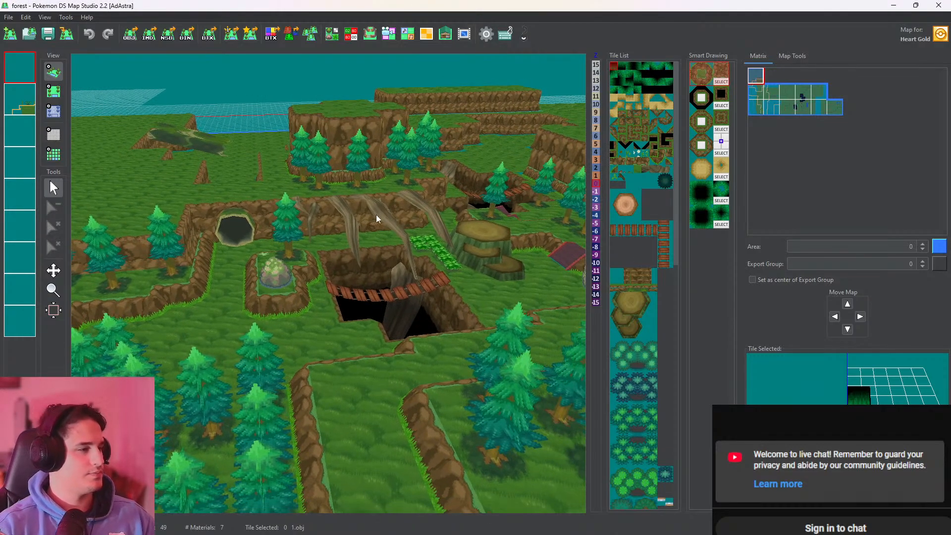
pyautogui.moveTo(349, 180); pyautogui.dragTo(246, 197)
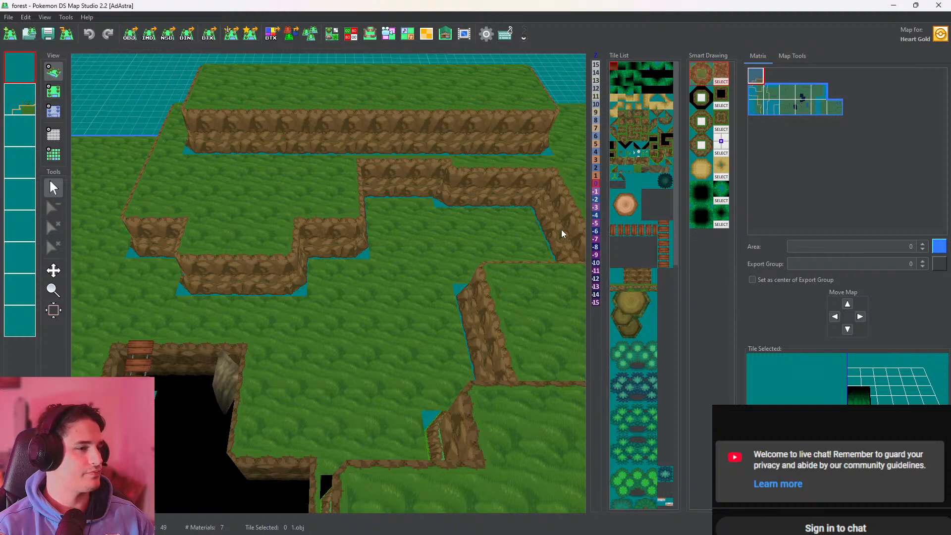
pyautogui.scroll(-2, 636, 260)
pyautogui.scroll(2, 638, 260)
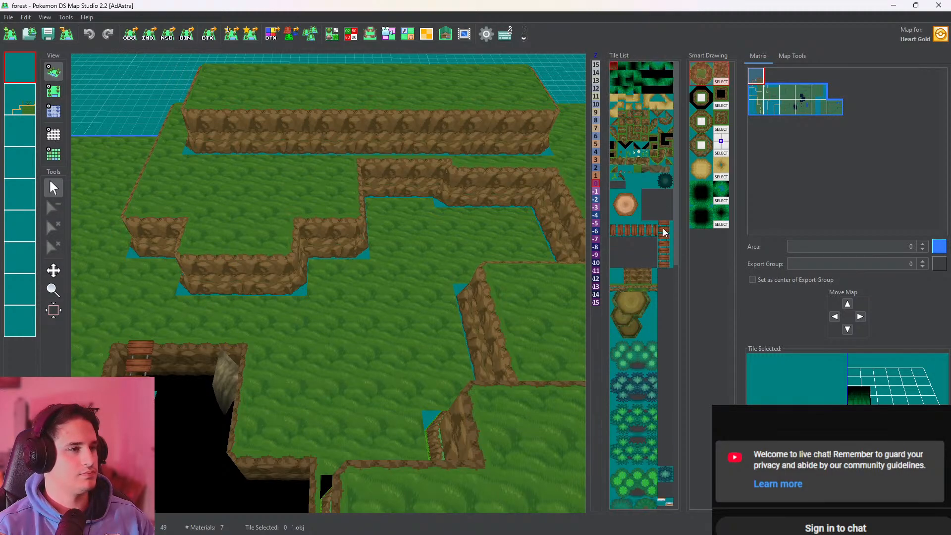
pyautogui.moveTo(676, 216); pyautogui.dragTo(677, 459)
pyautogui.click(632, 305)
pyautogui.click(652, 346)
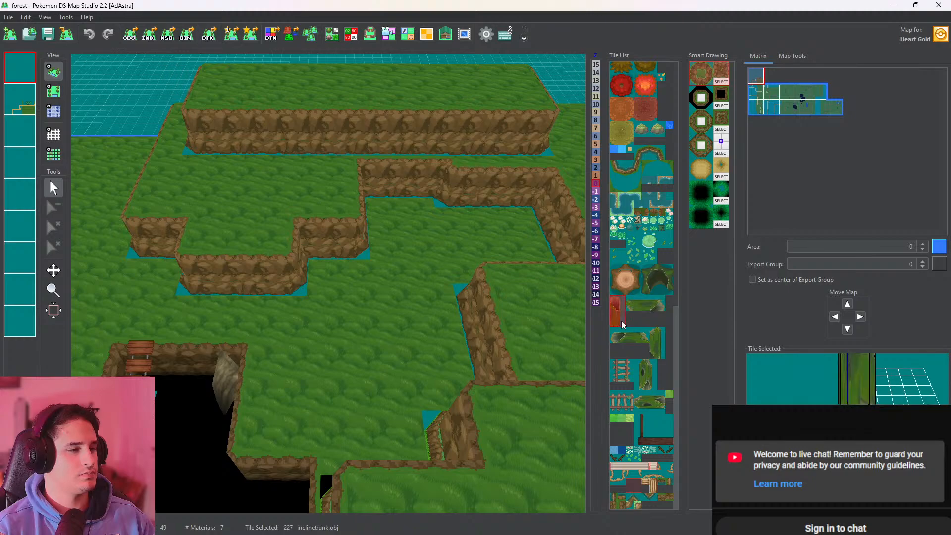
pyautogui.moveTo(904, 359); pyautogui.dragTo(908, 371)
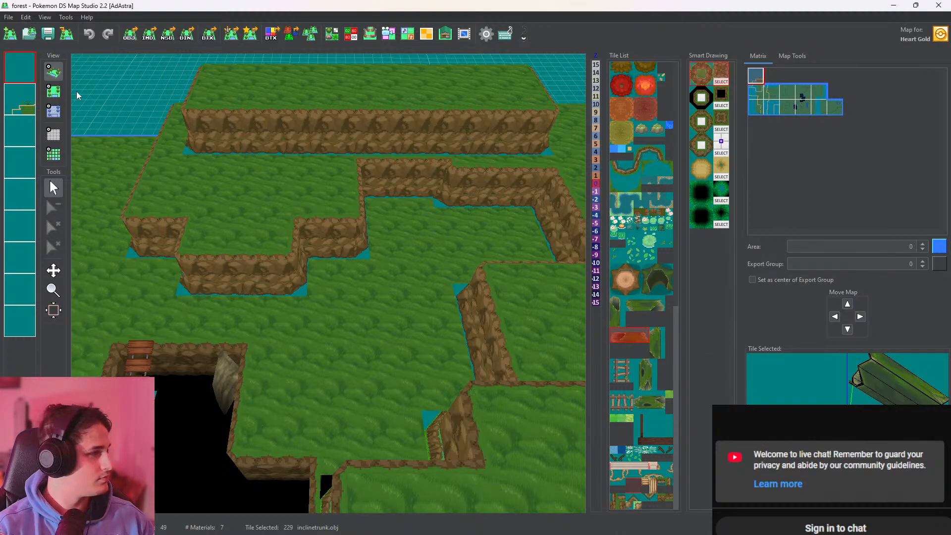
pyautogui.click(53, 91)
pyautogui.click(364, 218)
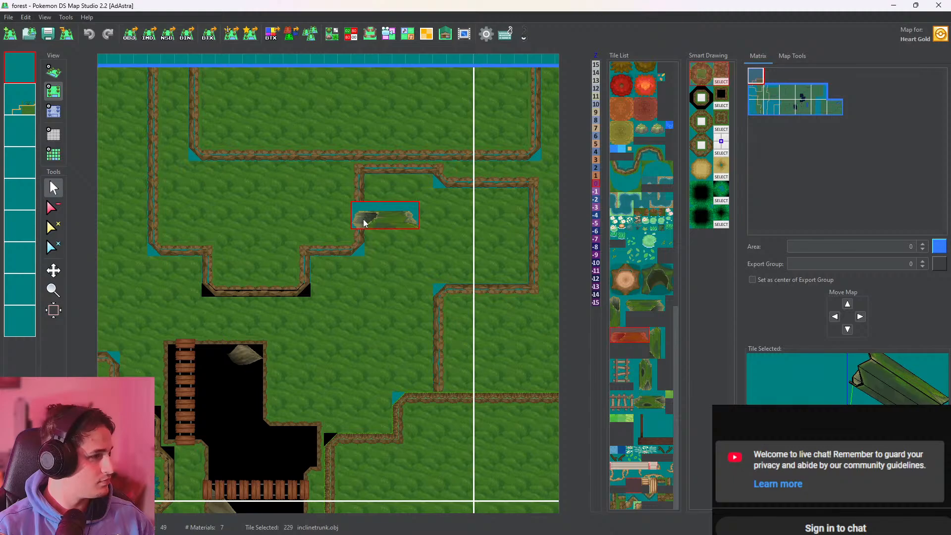
pyautogui.click(54, 72)
pyautogui.scroll(5, 373, 152)
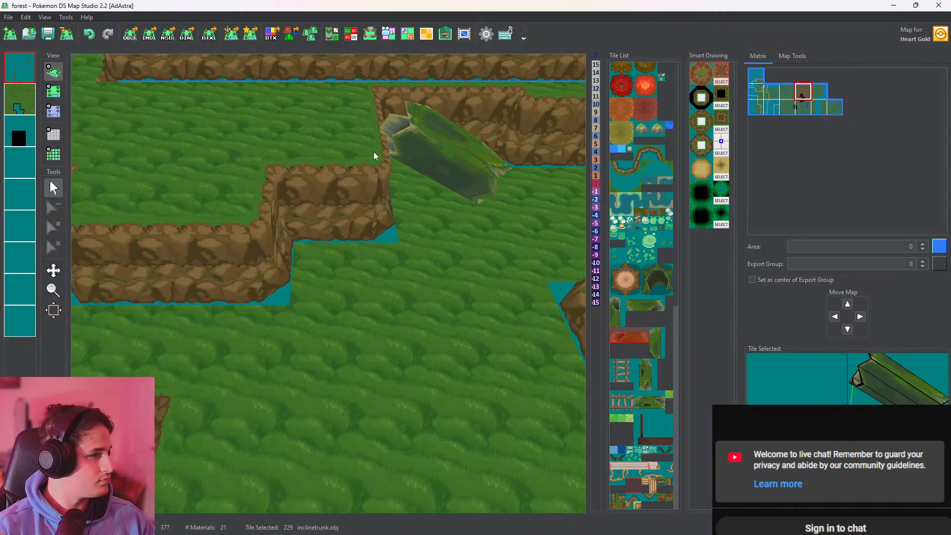
pyautogui.moveTo(373, 151); pyautogui.dragTo(292, 247, button='middle')
pyautogui.moveTo(371, 213); pyautogui.dragTo(373, 352)
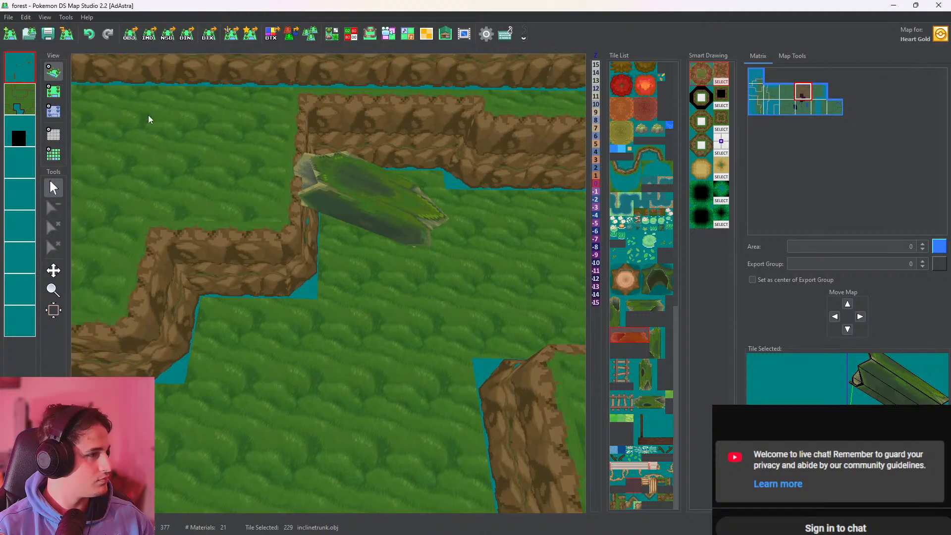
# Undo the trunk placement and try the same tile two grid cells higher along the cliff edge, checking it in 3D
pyautogui.click(59, 92)
pyautogui.hotkey('ctrl', 'z')
pyautogui.click(319, 235)
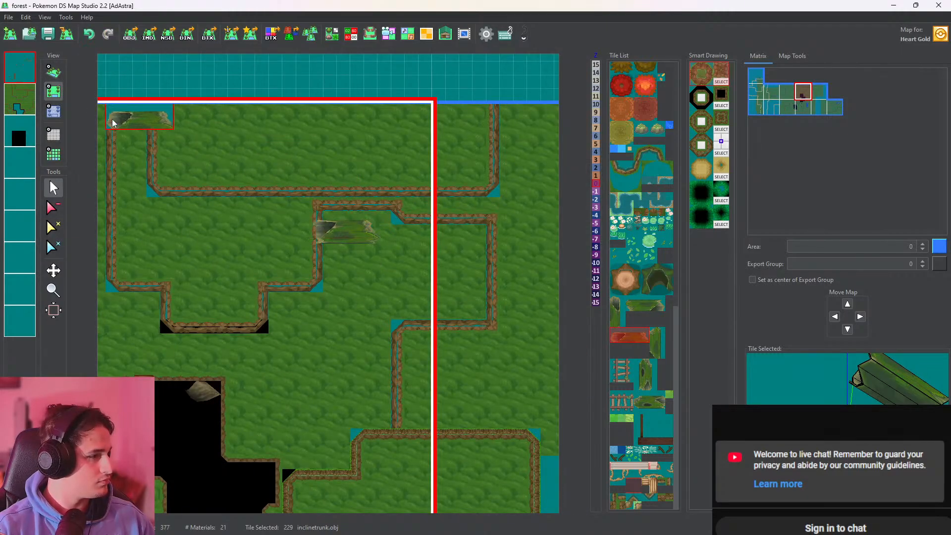
pyautogui.click(55, 71)
pyautogui.scroll(3, 322, 182)
pyautogui.scroll(-3, 322, 182)
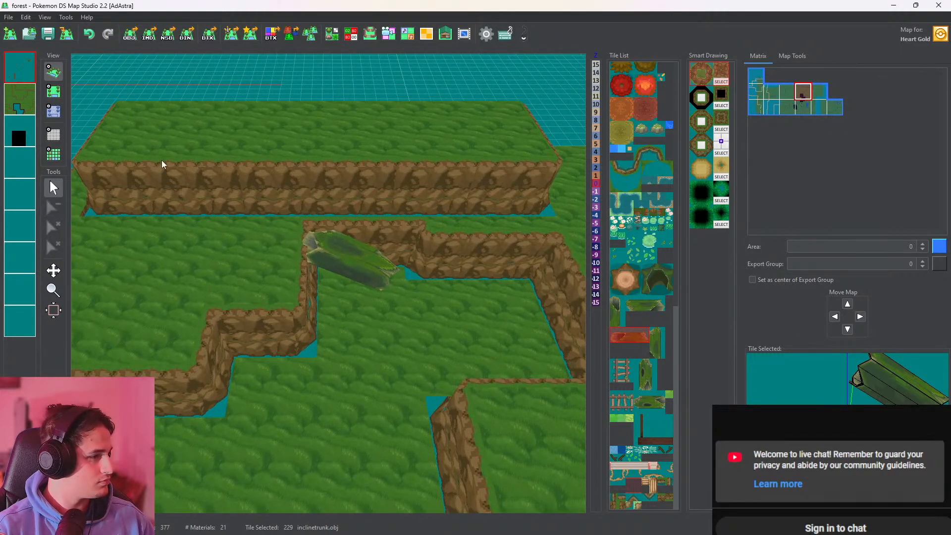
# Undo the last trunk placement, place the trunk one grid cell lower along the same cliff edge, and check its fit in 3D
pyautogui.hotkey('ctrl', 'z')
pyautogui.click(54, 91)
pyautogui.click(319, 298)
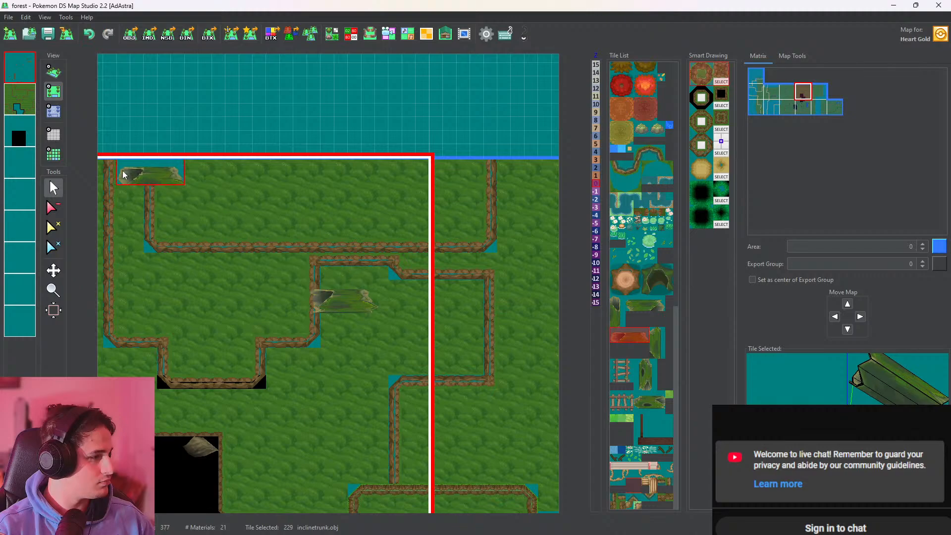
pyautogui.click(53, 72)
pyautogui.scroll(3, 337, 260)
pyautogui.moveTo(374, 282); pyautogui.dragTo(307, 288)
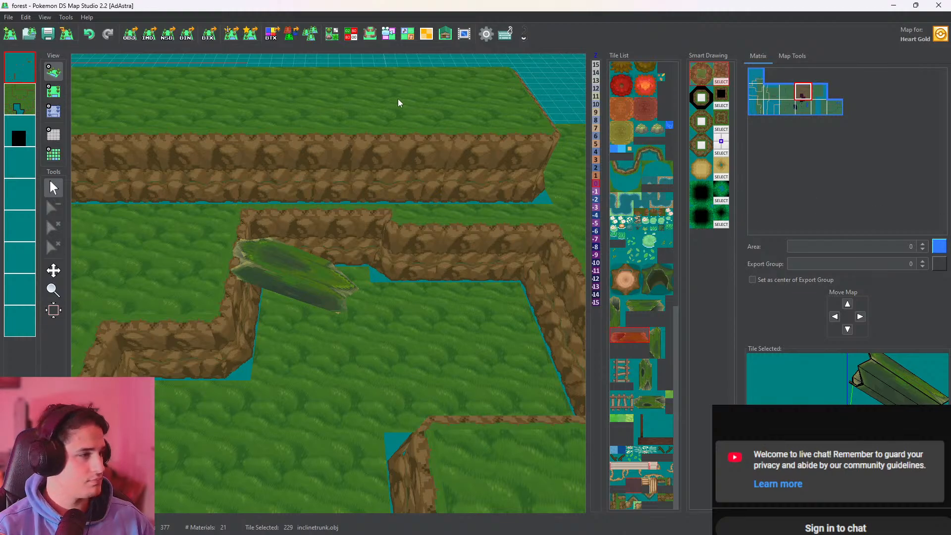
# Find the layer holding the trees, make that fourth layer active, and pick up the tree tile (tree.obj) from an existing map tree
pyautogui.moveTo(399, 102); pyautogui.dragTo(419, 181)
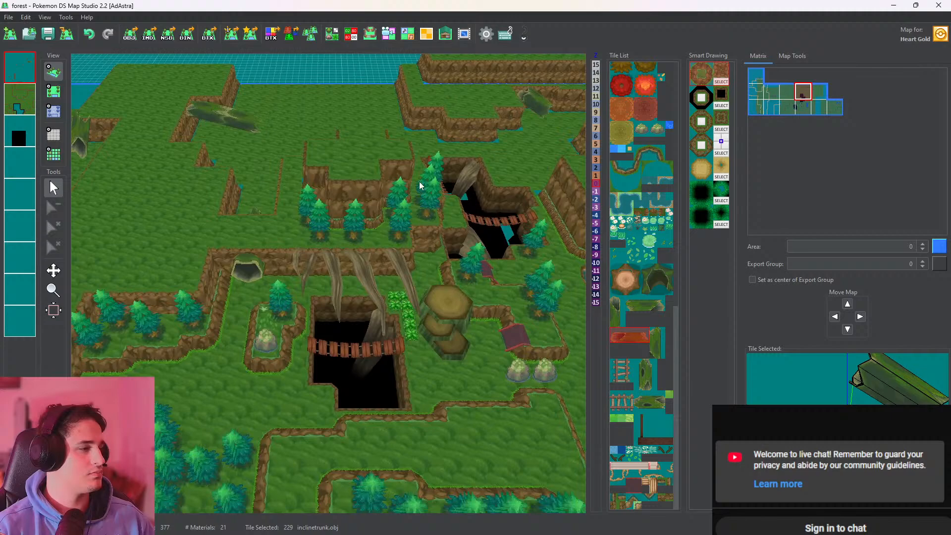
pyautogui.click(58, 92)
pyautogui.click(310, 250)
pyautogui.click(27, 135)
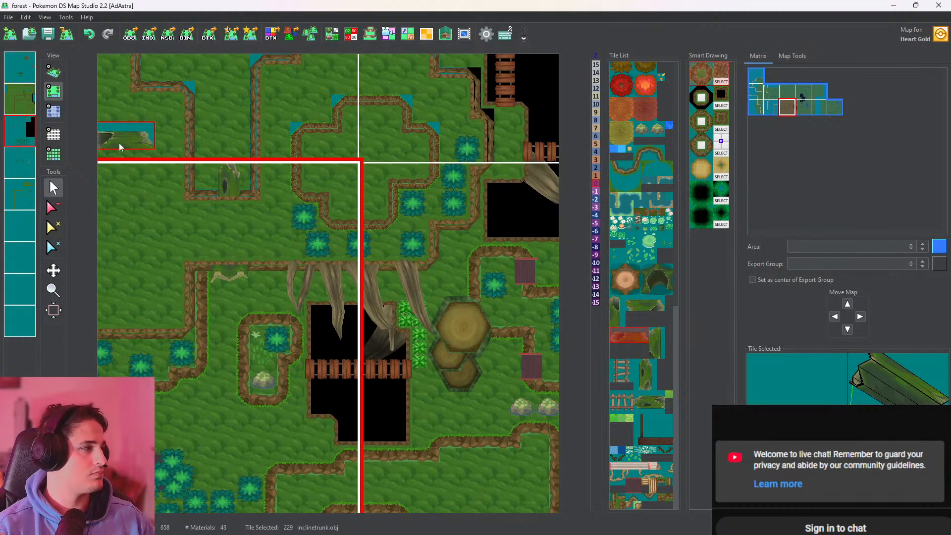
pyautogui.rightClick(310, 240)
pyautogui.click(18, 198)
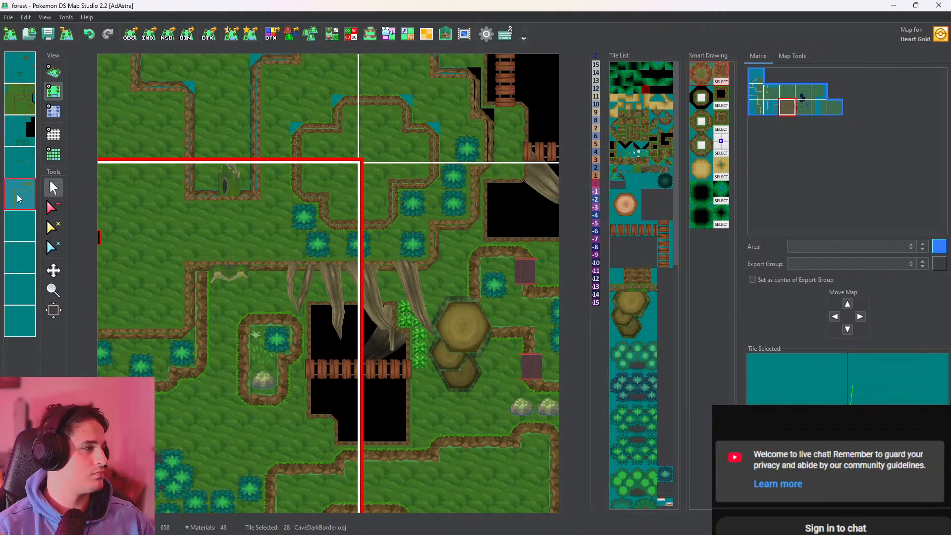
pyautogui.click(20, 163)
pyautogui.click(20, 130)
pyautogui.click(23, 104)
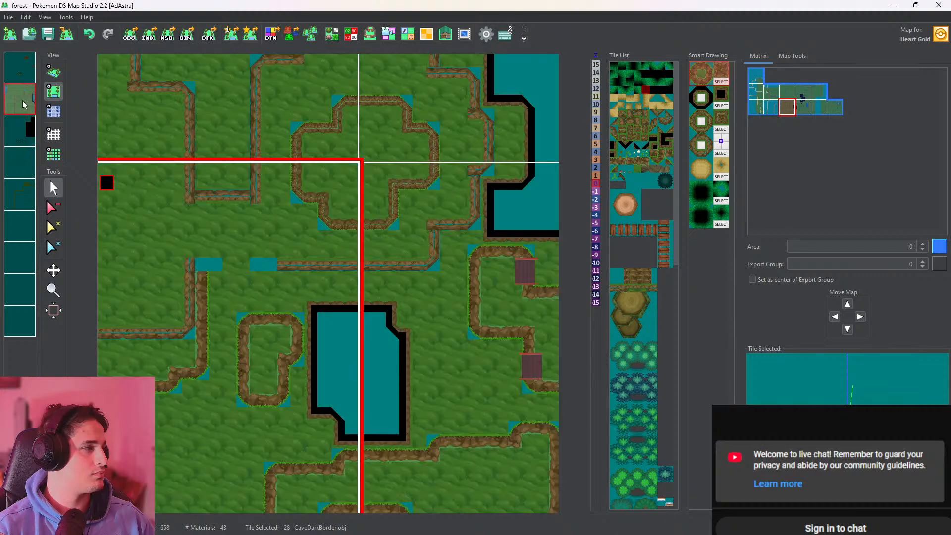
pyautogui.click(24, 81)
pyautogui.click(32, 166)
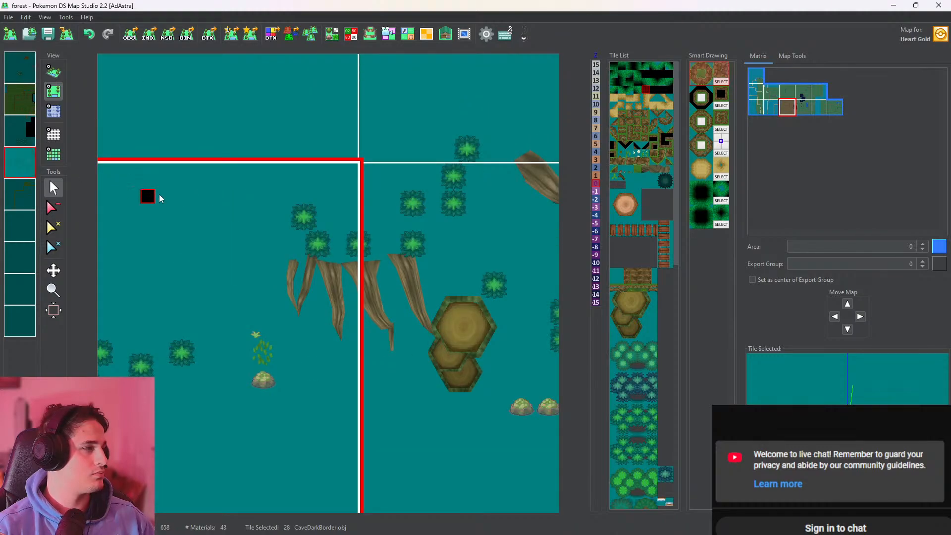
pyautogui.rightClick(301, 235)
pyautogui.click(31, 170)
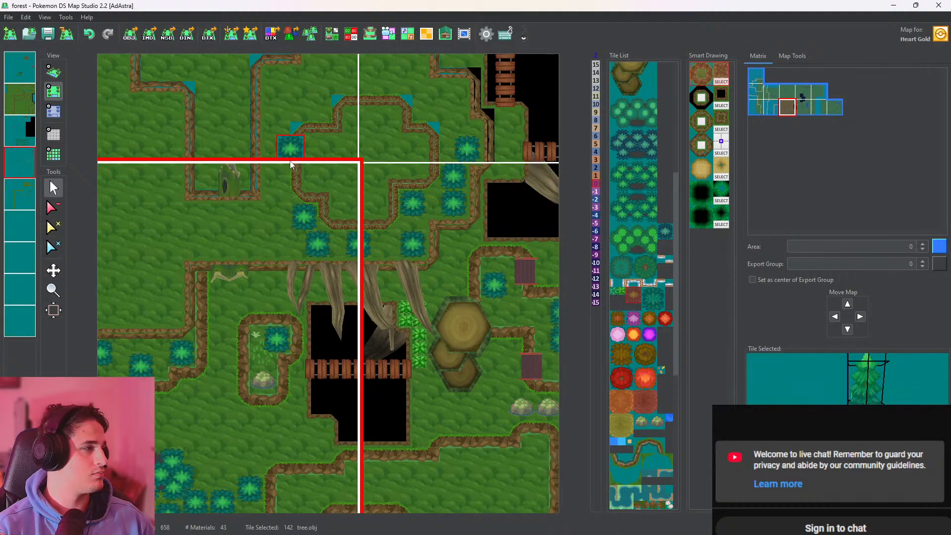
# Place seven trees on the ledge around the upper plateau, along its side and front foot, and check them in 3D
pyautogui.moveTo(421, 119); pyautogui.dragTo(325, 272, button='middle')
pyautogui.click(345, 219)
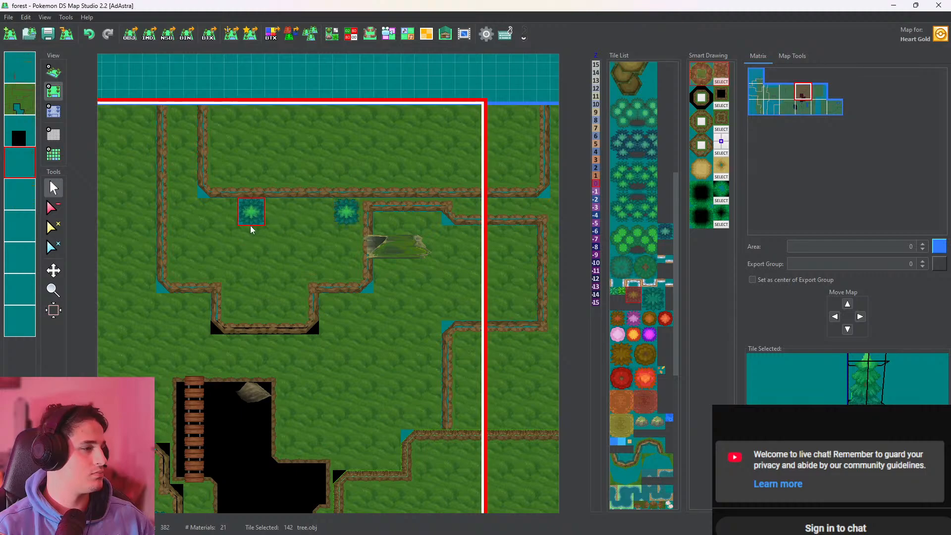
pyautogui.click(181, 197)
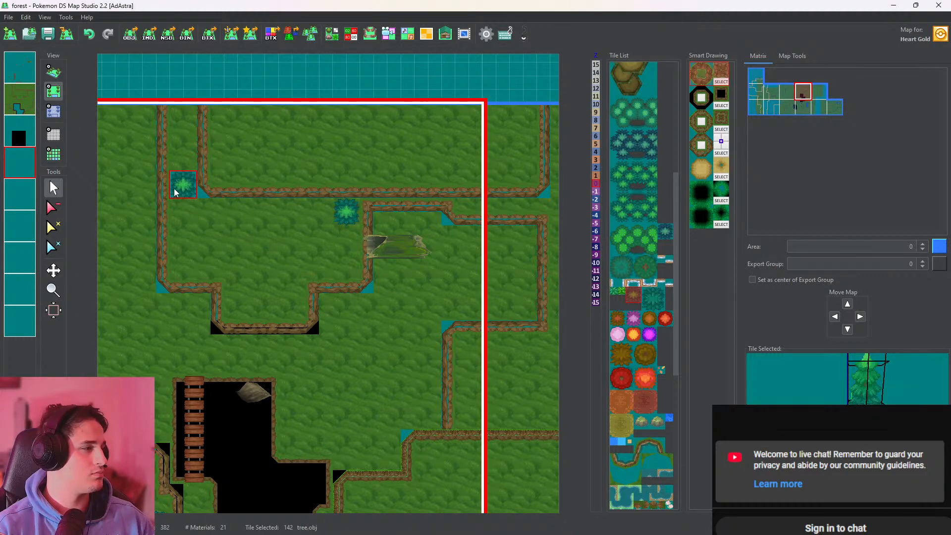
pyautogui.click(179, 160)
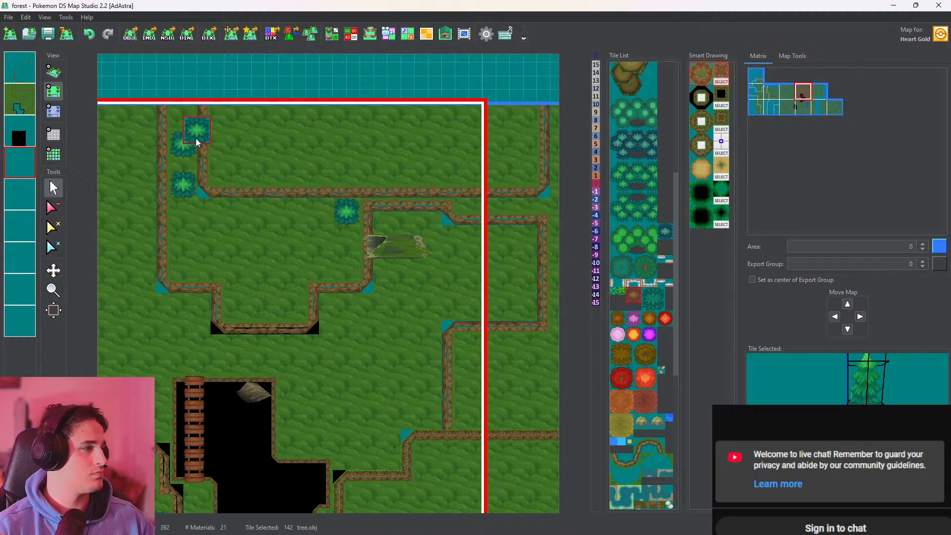
pyautogui.click(300, 230)
pyautogui.click(274, 216)
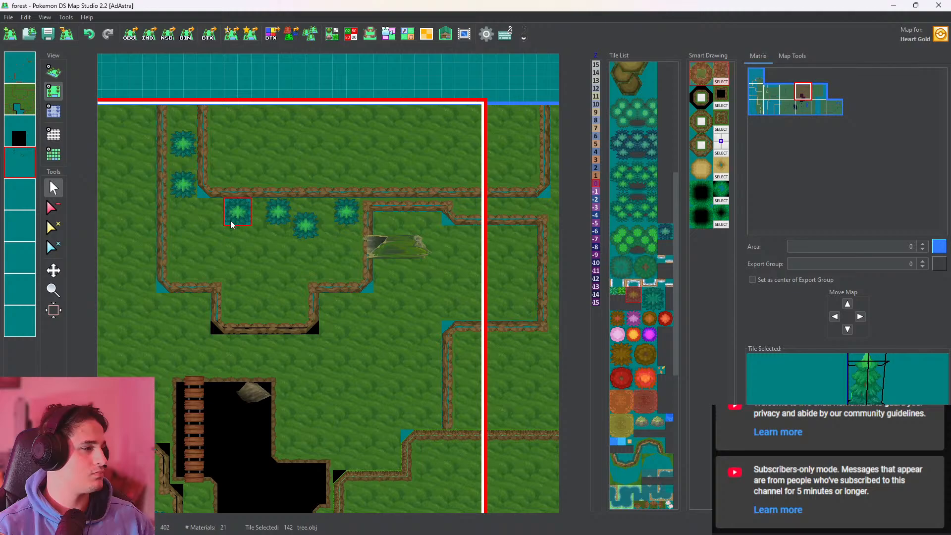
pyautogui.click(231, 224)
pyautogui.click(54, 72)
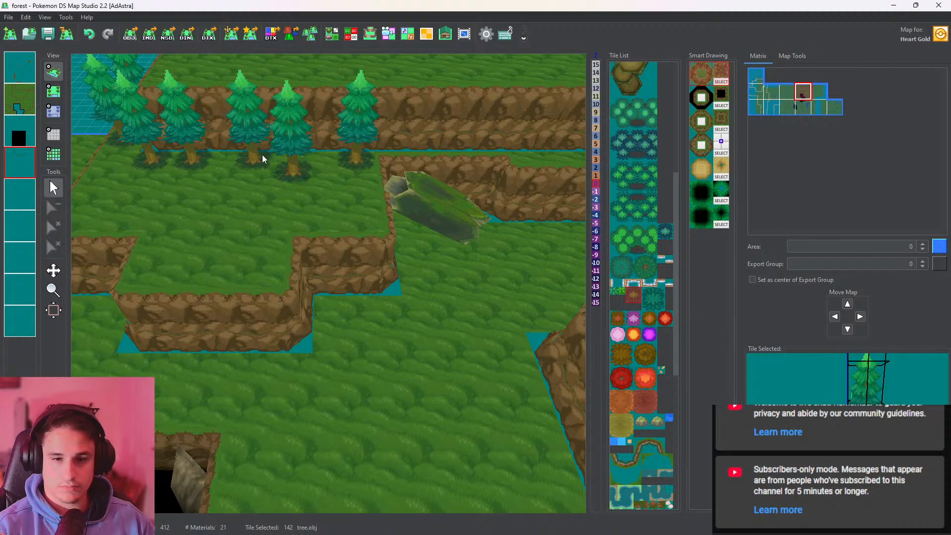
pyautogui.scroll(2, 439, 226)
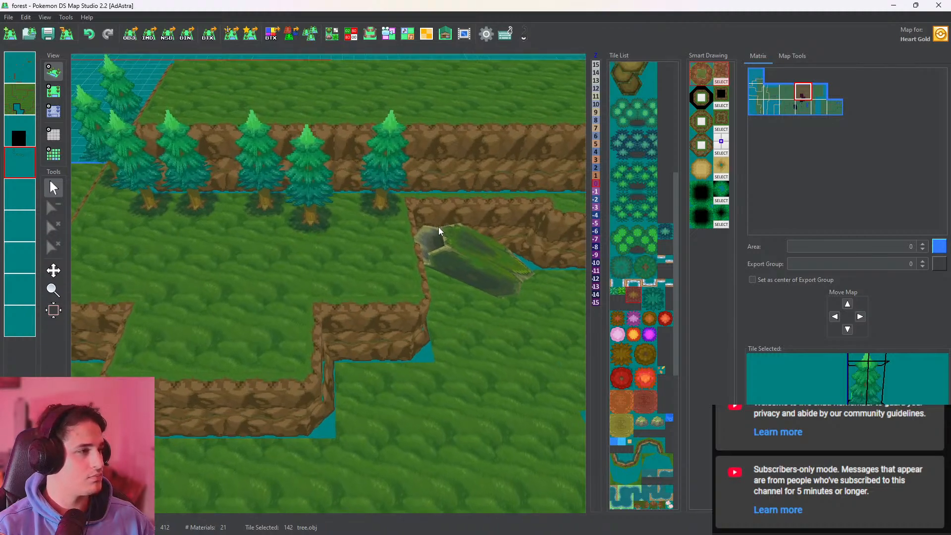
# Scatter six trees over the western part of the upper plateau, spaced irregularly between its side edge and front cliff
pyautogui.moveTo(439, 227); pyautogui.dragTo(435, 314)
pyautogui.click(54, 93)
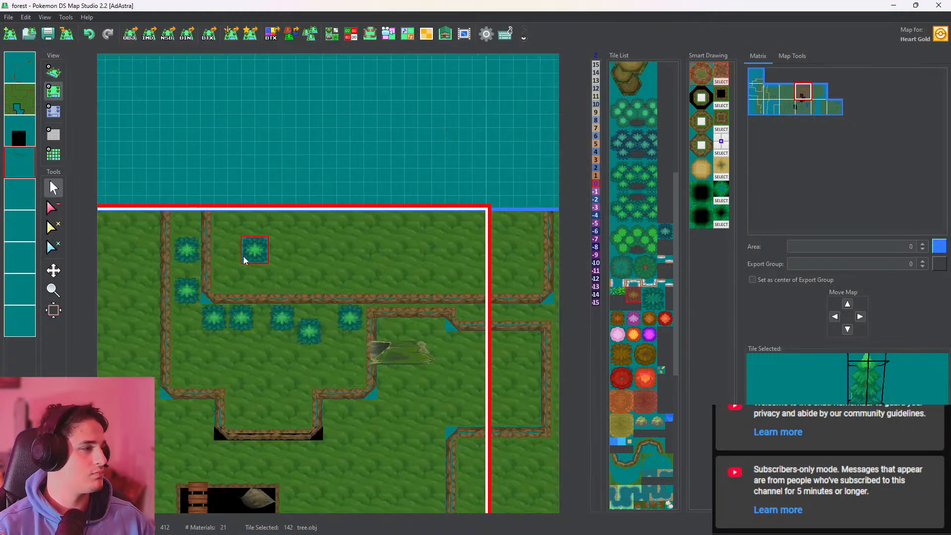
pyautogui.click(227, 242)
pyautogui.click(268, 255)
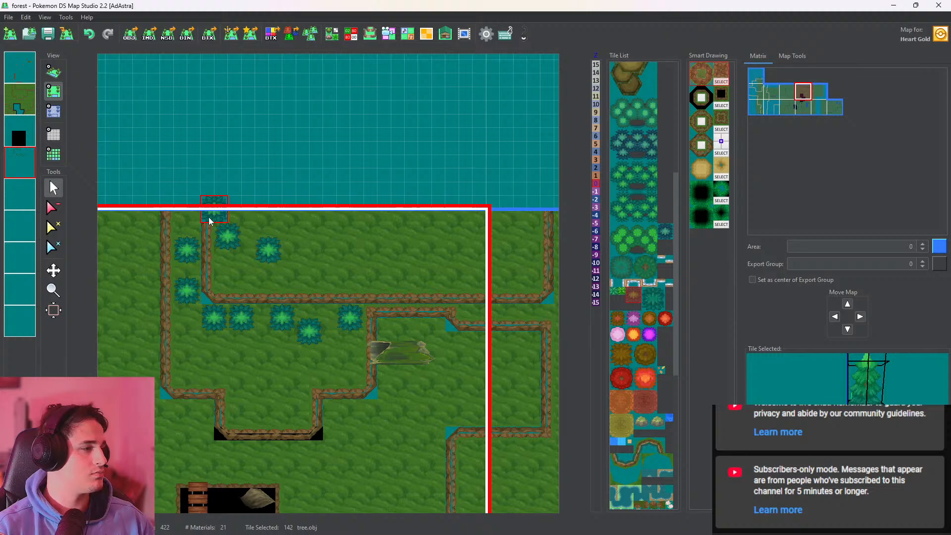
pyautogui.click(294, 275)
pyautogui.click(308, 235)
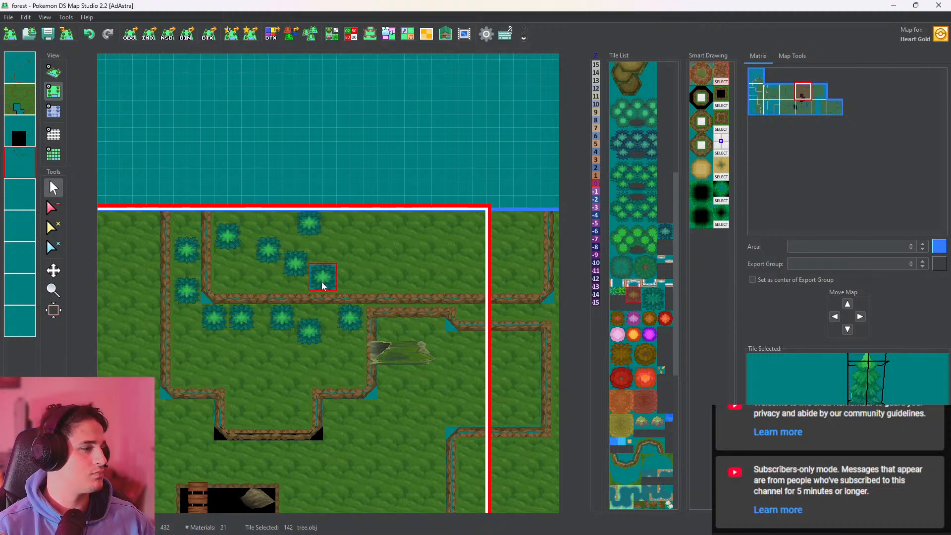
pyautogui.click(322, 286)
pyautogui.click(350, 286)
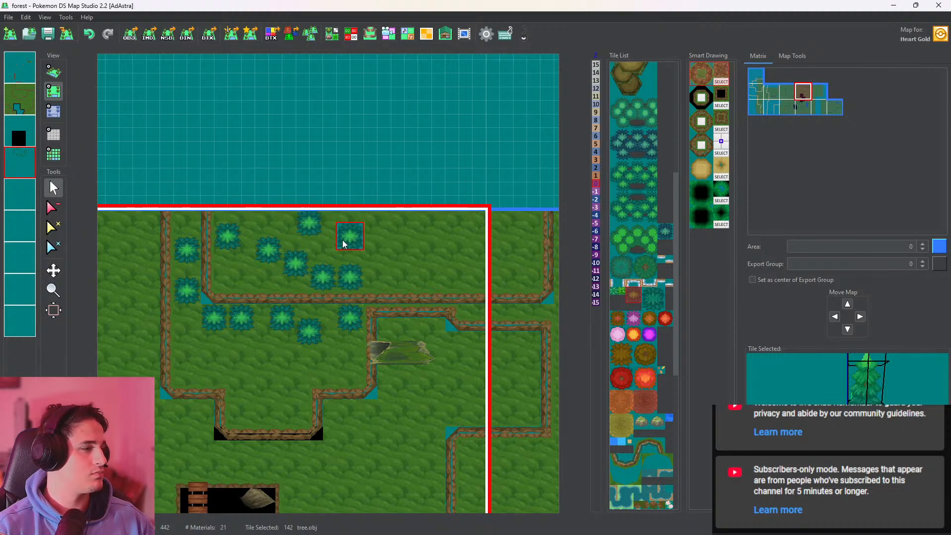
# Scatter a dozen more trees over the rest of the plateau, continuing into the neighbouring eastern map, and check them in 3D
pyautogui.click(345, 243)
pyautogui.click(372, 257)
pyautogui.click(385, 285)
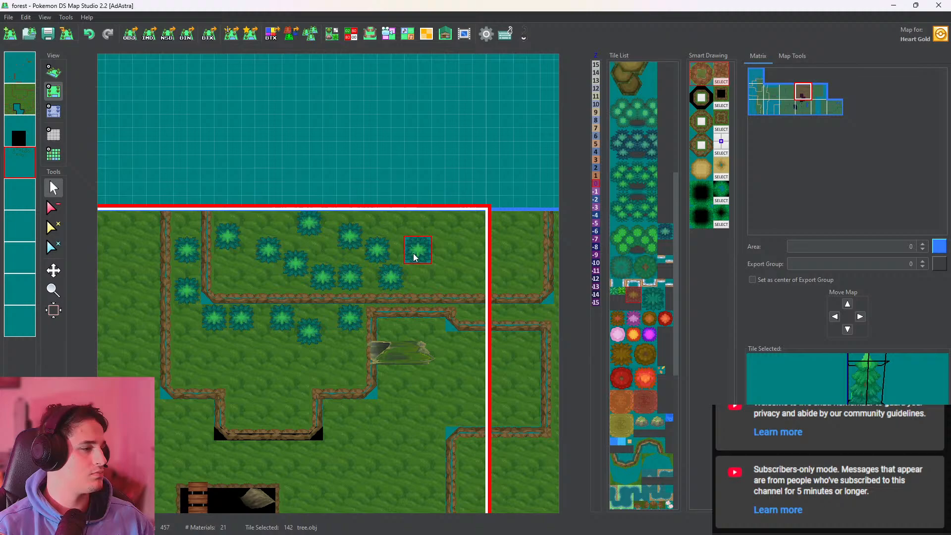
pyautogui.click(407, 229)
pyautogui.click(396, 258)
pyautogui.click(438, 285)
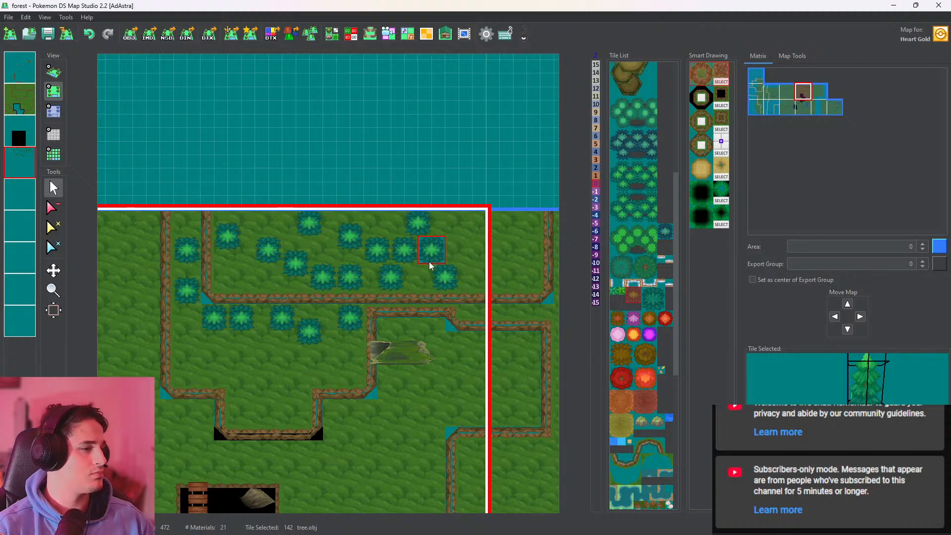
pyautogui.click(416, 292)
pyautogui.click(444, 265)
pyautogui.click(471, 238)
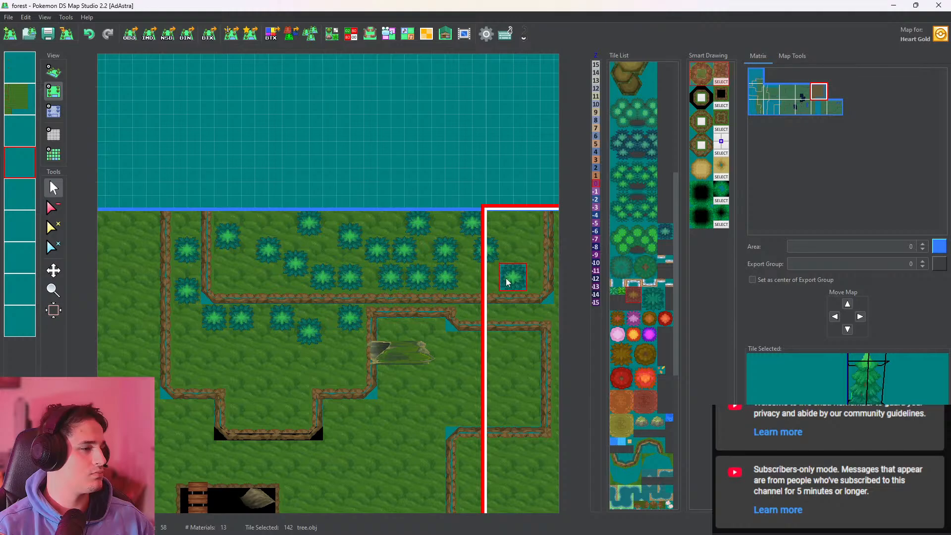
pyautogui.click(53, 71)
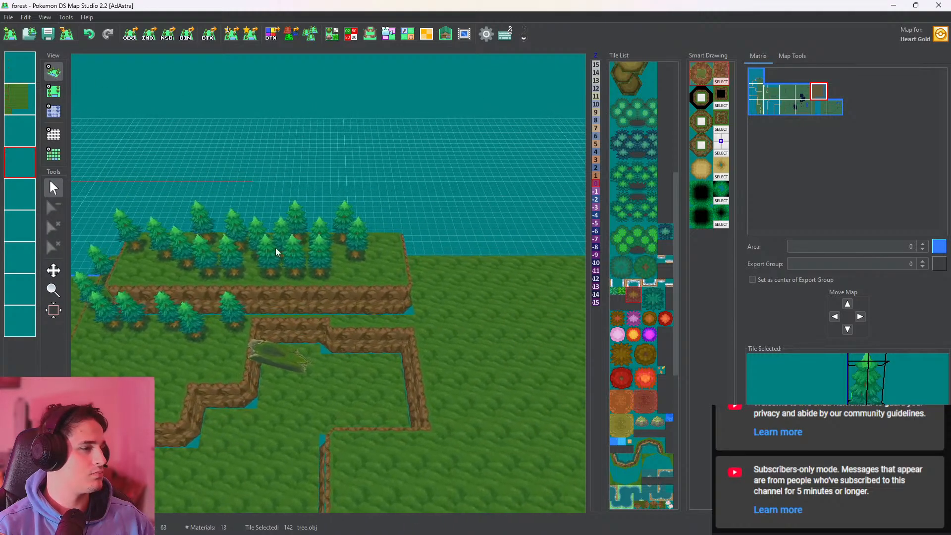
# Copy the eastern map's second layer, paste only its heights onto the fourth layer holding the trees, and check the plateau in 3D
pyautogui.click(52, 96)
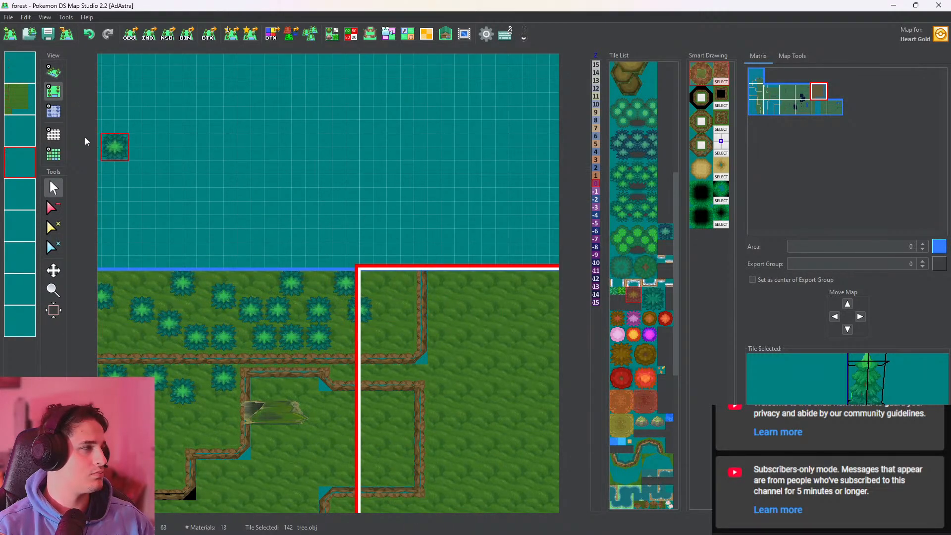
pyautogui.scroll(-1, 148, 144)
pyautogui.rightClick(20, 93)
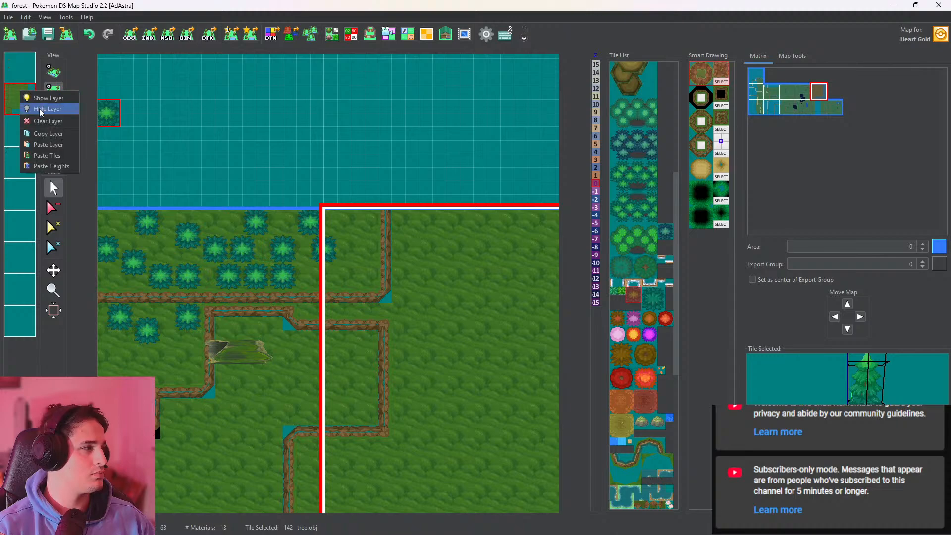
pyautogui.click(44, 133)
pyautogui.rightClick(25, 163)
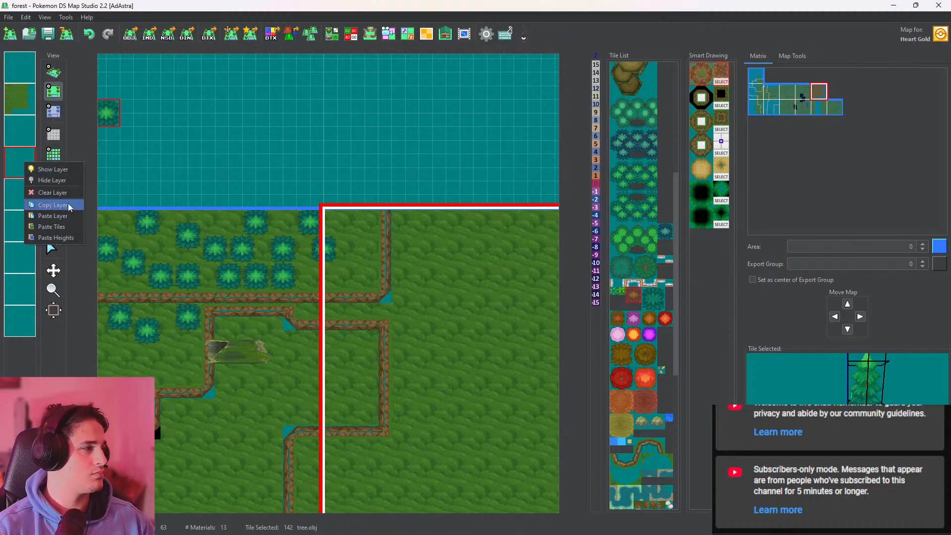
pyautogui.click(54, 238)
pyautogui.click(53, 71)
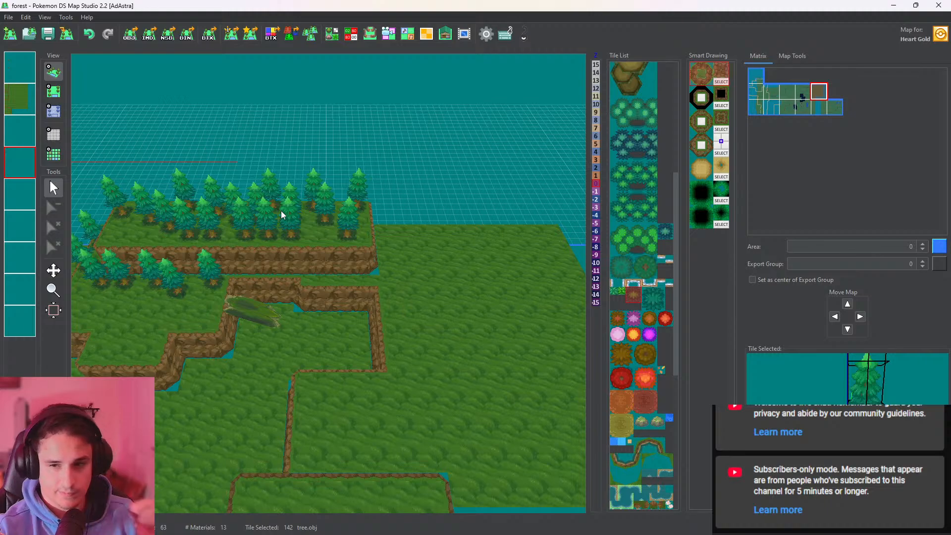
pyautogui.moveTo(302, 313); pyautogui.dragTo(459, 266)
pyautogui.scroll(2, 348, 282)
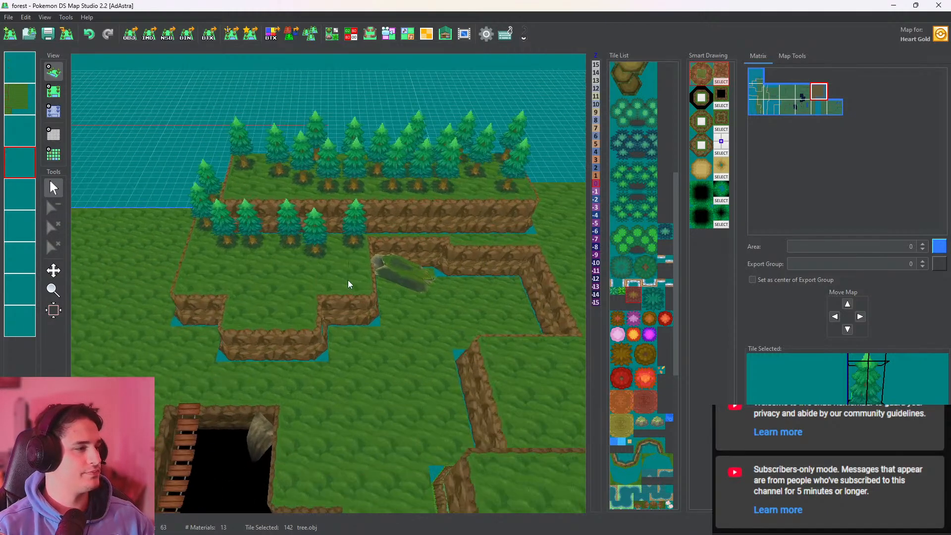
pyautogui.moveTo(347, 281); pyautogui.dragTo(318, 313)
# Remove one tree from the crowded front row on the upper plateau with the clear tile tool, and check the area in 3D
pyautogui.click(53, 92)
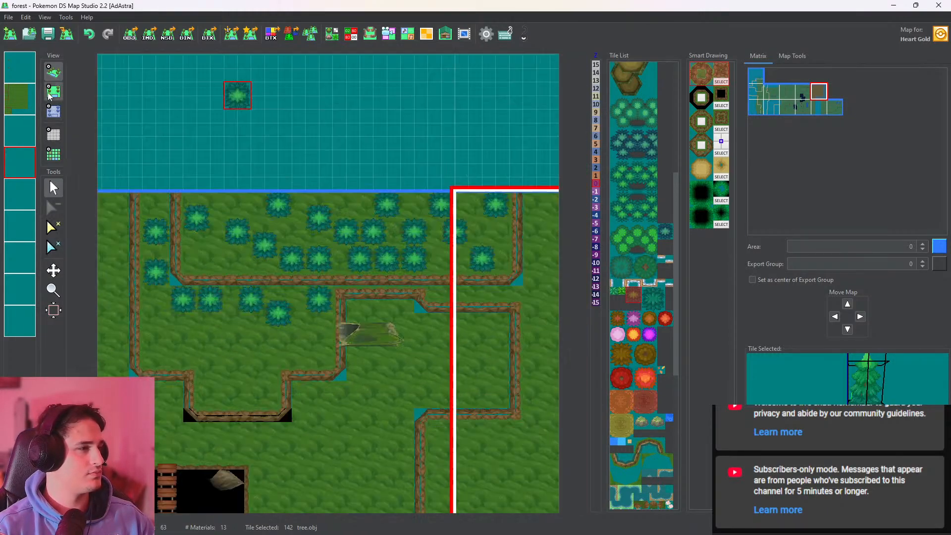
pyautogui.click(54, 208)
pyautogui.click(382, 270)
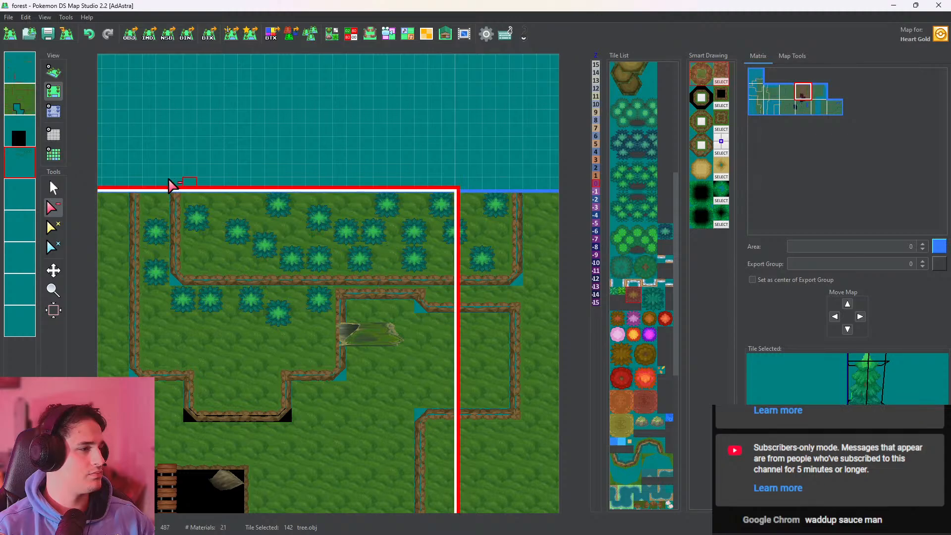
pyautogui.click(54, 74)
pyautogui.scroll(6, 282, 219)
pyautogui.moveTo(317, 224); pyautogui.dragTo(149, 185)
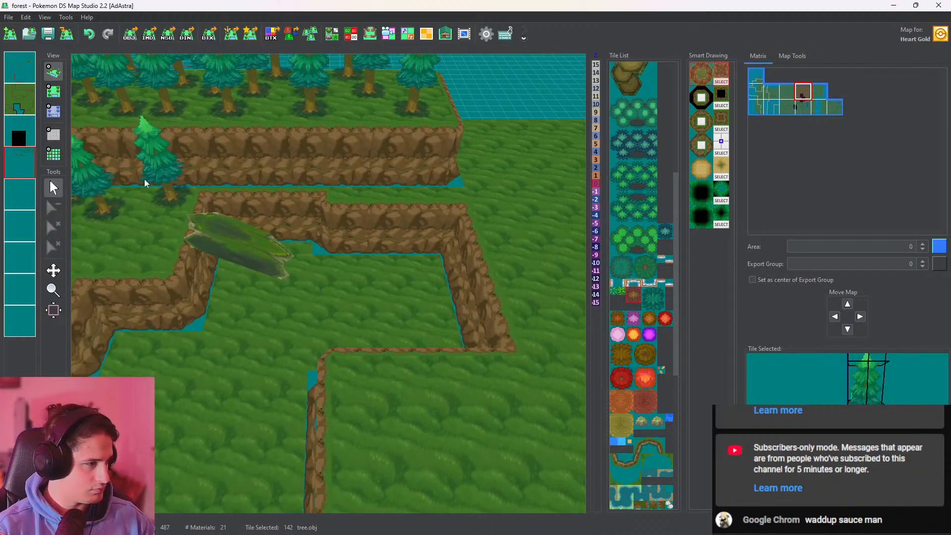
pyautogui.moveTo(549, 349); pyautogui.dragTo(341, 363)
# Examine the black tiles and heights of the third layer against the first two layers, and view the pits in 3D
pyautogui.click(53, 90)
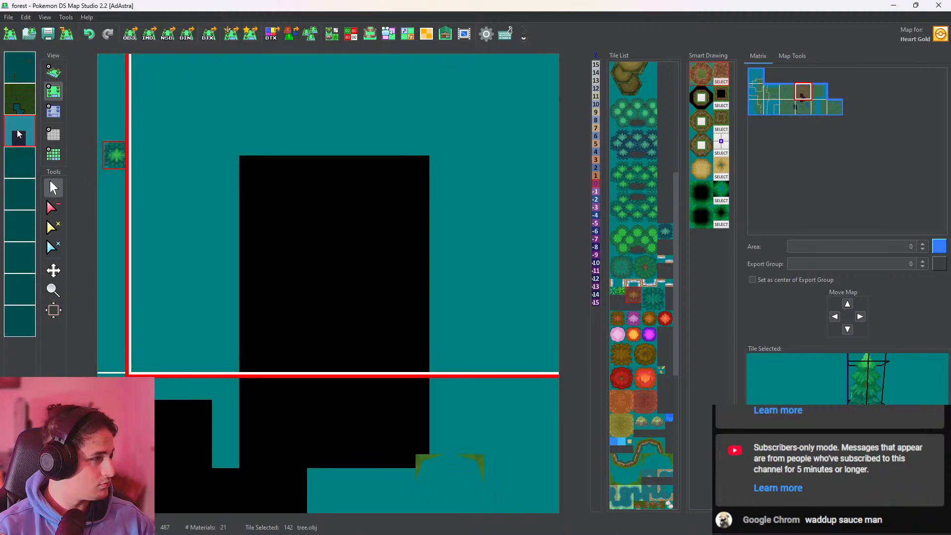
pyautogui.click(54, 111)
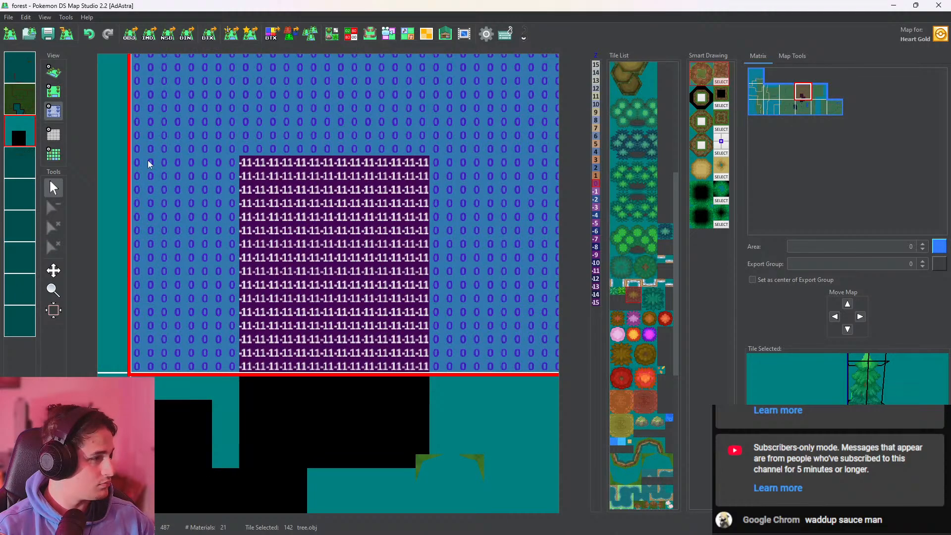
pyautogui.click(20, 103)
pyautogui.click(21, 78)
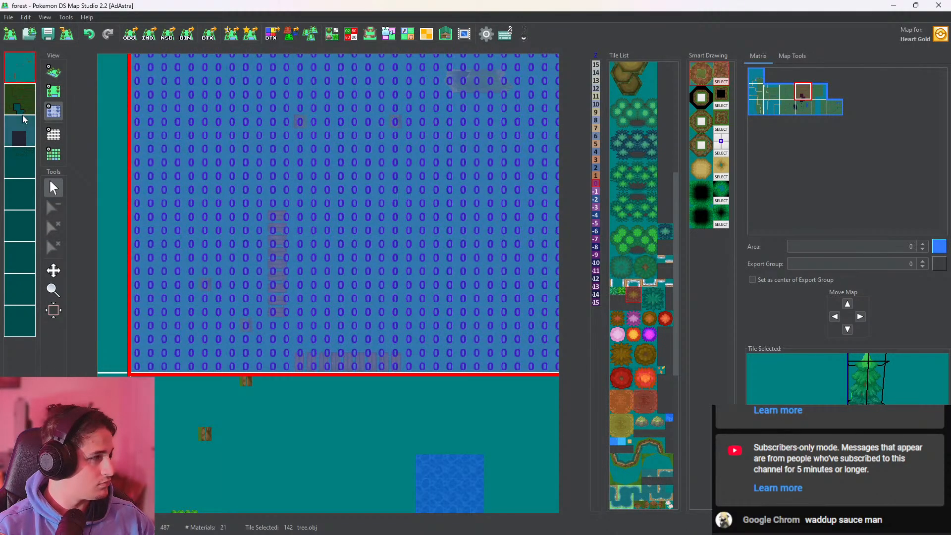
pyautogui.click(54, 72)
pyautogui.click(27, 138)
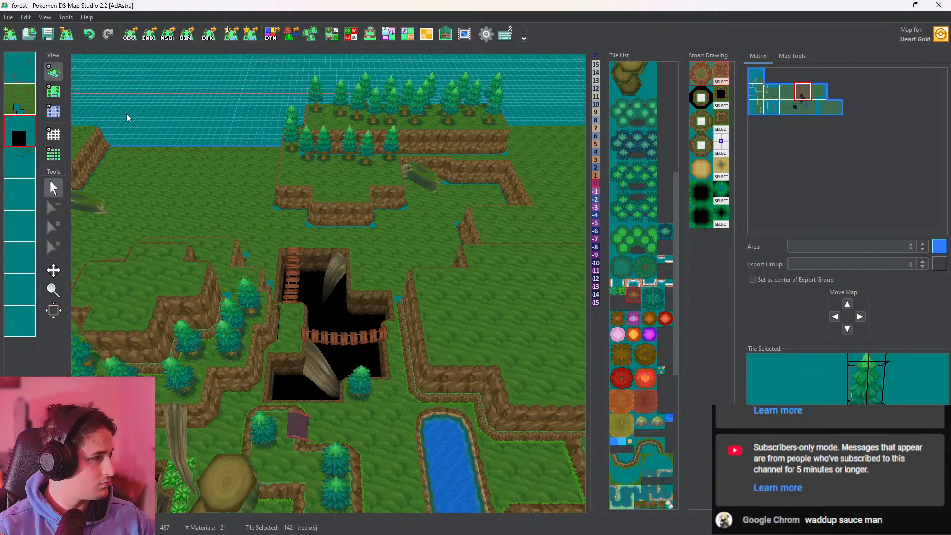
pyautogui.scroll(7, 267, 232)
pyautogui.moveTo(336, 344); pyautogui.dragTo(345, 381, button='right')
# Pick up the black CaveDarkBorder.obj tile on the third layer and extend its black area northward with a filled outline of the same width
pyautogui.click(52, 92)
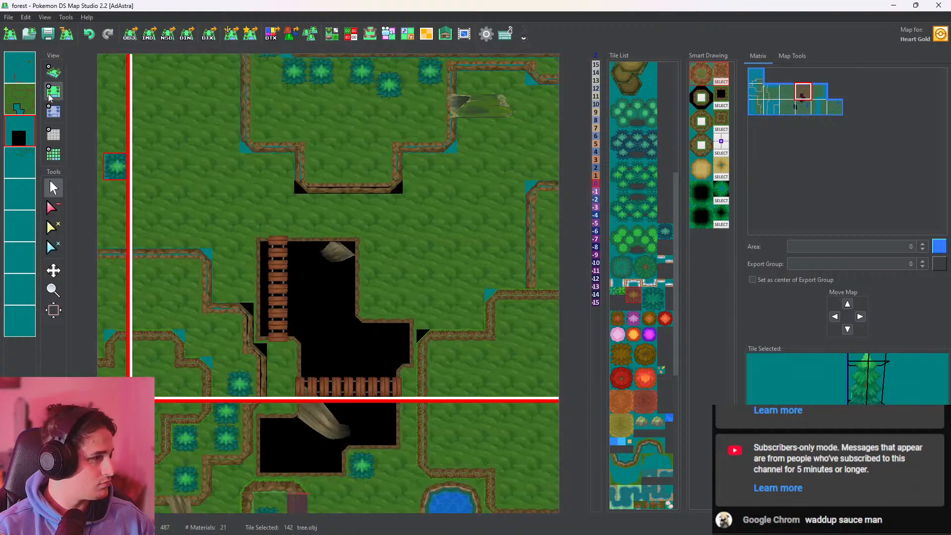
pyautogui.click(14, 134)
pyautogui.rightClick(290, 233)
pyautogui.moveTo(315, 214); pyautogui.dragTo(326, 310, button='middle')
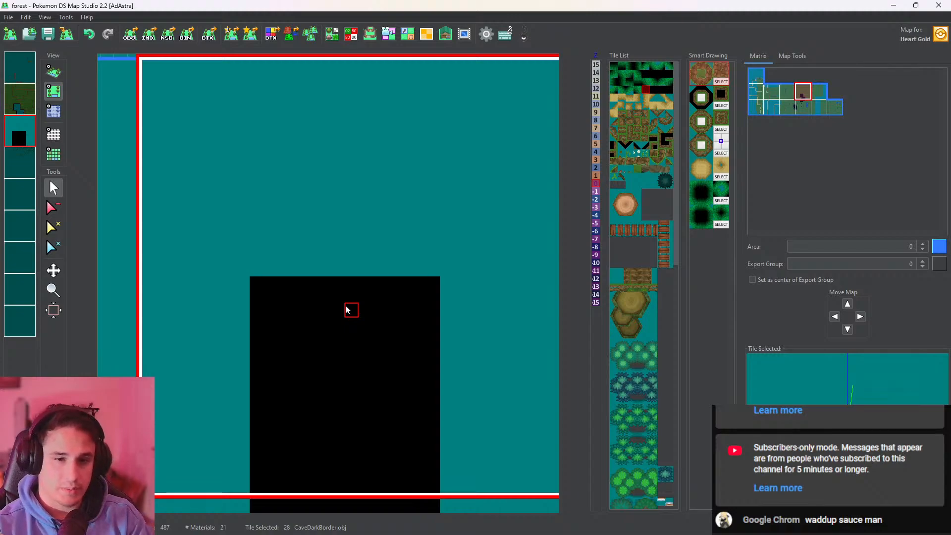
pyautogui.moveTo(332, 299); pyautogui.dragTo(338, 341, button='middle')
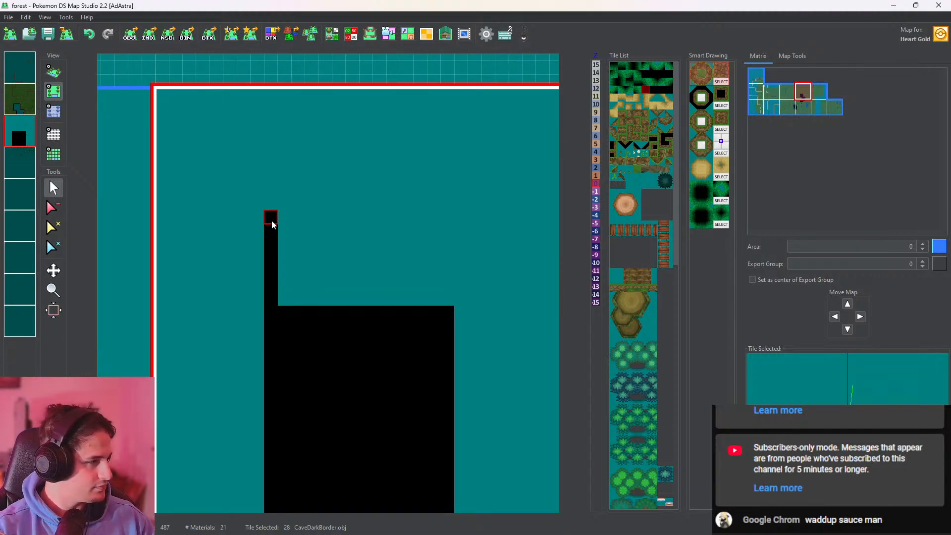
pyautogui.moveTo(272, 225); pyautogui.dragTo(377, 223)
pyautogui.moveTo(454, 291); pyautogui.dragTo(450, 300)
pyautogui.keyDown('shift'); pyautogui.click(406, 272); pyautogui.keyUp('shift')
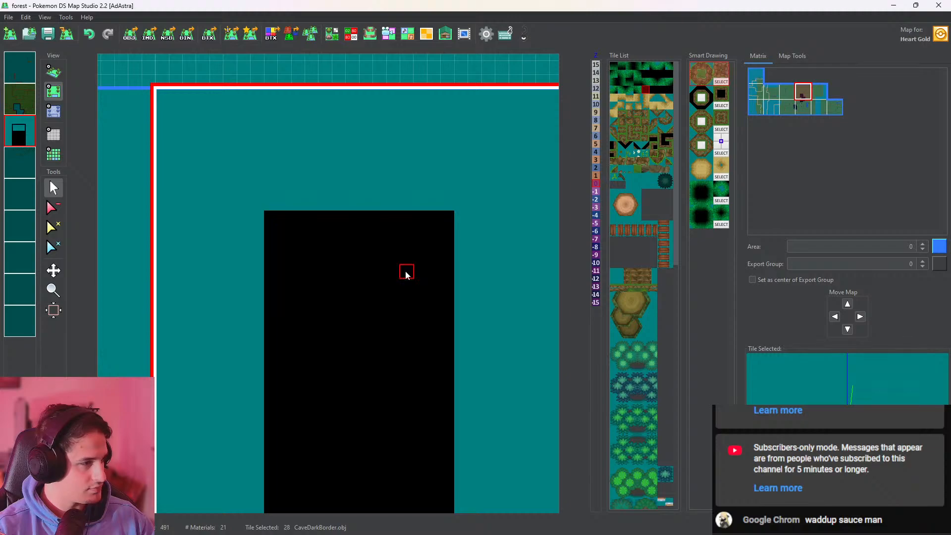
# Extend the black area west and east, and fill the rest of the map's third layer with the CaveDarkBorder.obj tile
pyautogui.moveTo(380, 341); pyautogui.dragTo(418, 244, button='middle')
pyautogui.moveTo(299, 129); pyautogui.dragTo(275, 130)
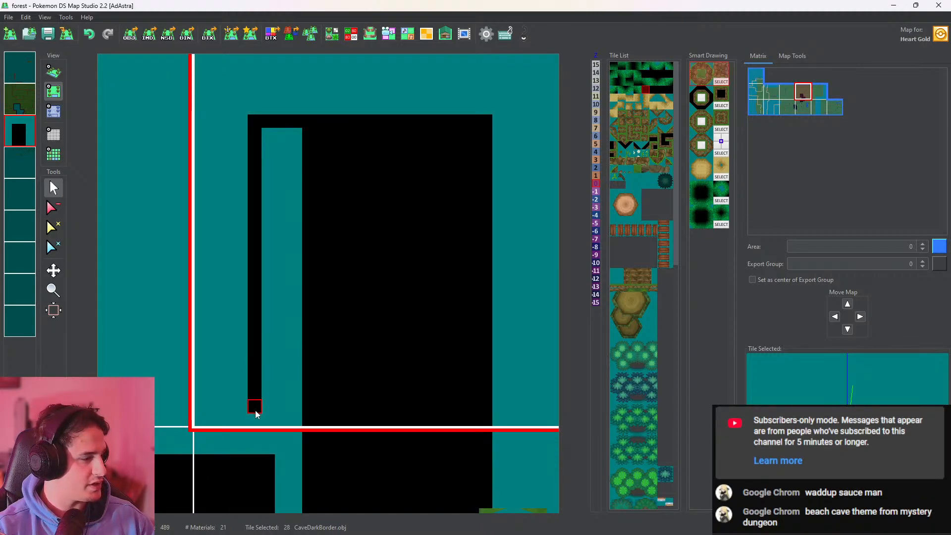
pyautogui.keyDown('shift'); pyautogui.click(273, 365); pyautogui.keyUp('shift')
pyautogui.moveTo(410, 311); pyautogui.dragTo(231, 320, button='middle')
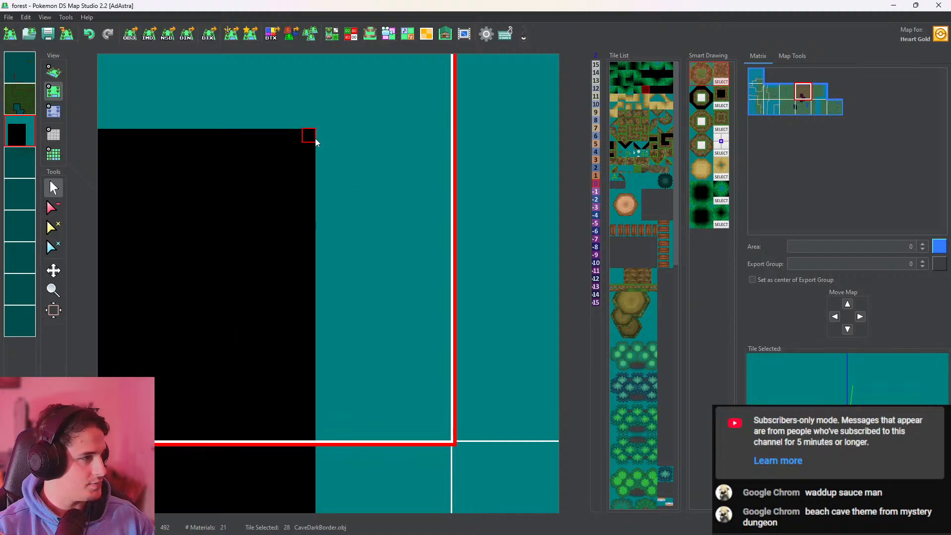
pyautogui.moveTo(315, 138); pyautogui.dragTo(395, 148)
pyautogui.scroll(-3, 287, 233)
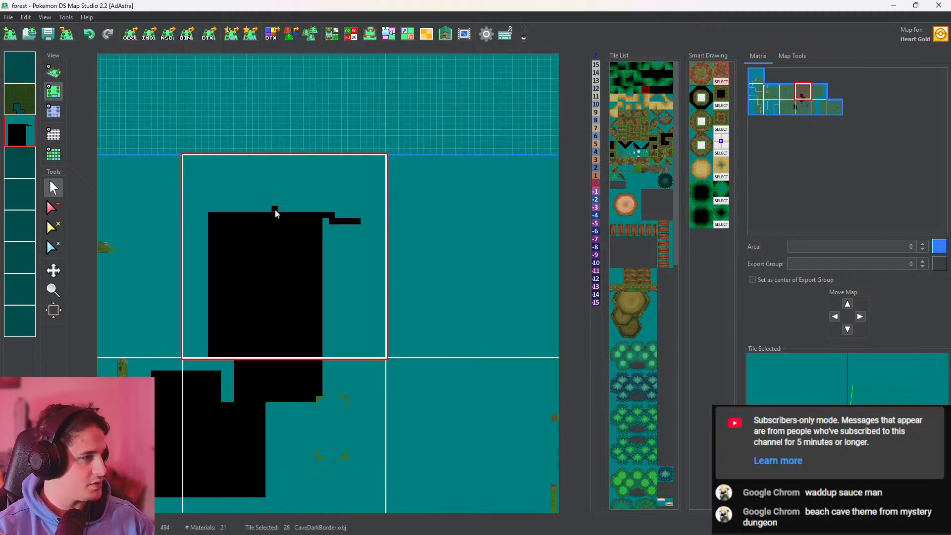
pyautogui.keyDown('shift'); pyautogui.click(275, 190); pyautogui.keyUp('shift')
# Set the height of the entire third layer in this map to -11, show all layers again, and check the cliffs in 3D
pyautogui.click(53, 111)
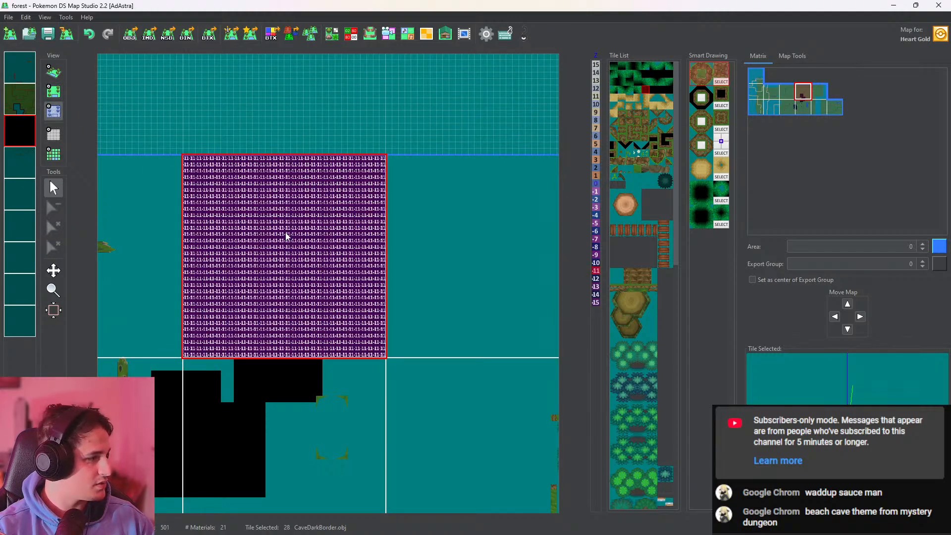
pyautogui.doubleClick(17, 131)
pyautogui.click(53, 71)
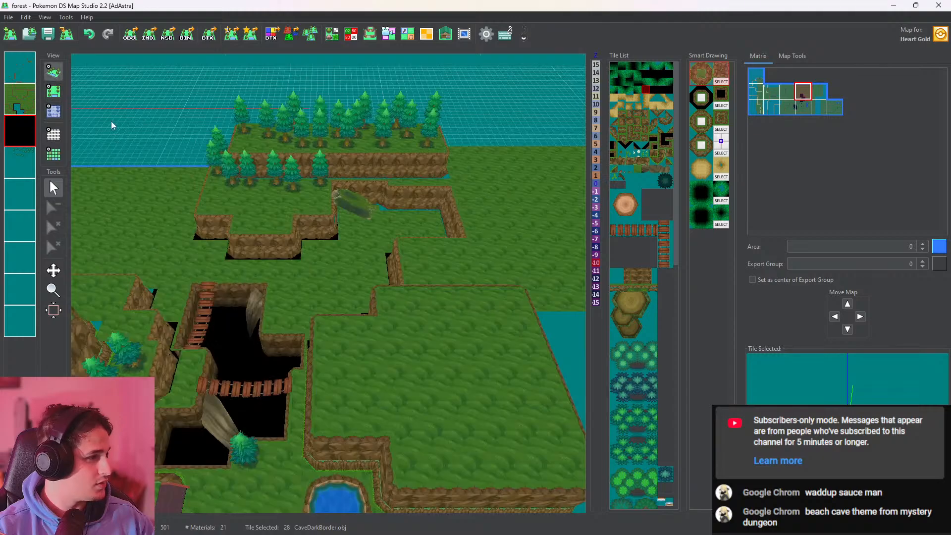
pyautogui.scroll(5, 274, 213)
pyautogui.moveTo(276, 213); pyautogui.dragTo(431, 108)
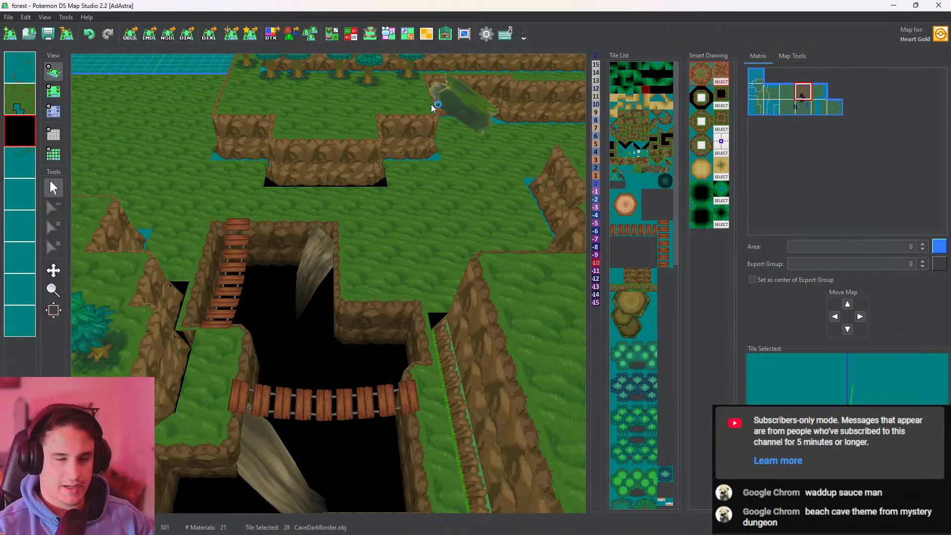
# Inspect the forest in 3D, from the pits and bridges to the whole map and the cliffs below the fallen trunk
pyautogui.moveTo(349, 292); pyautogui.dragTo(416, 308)
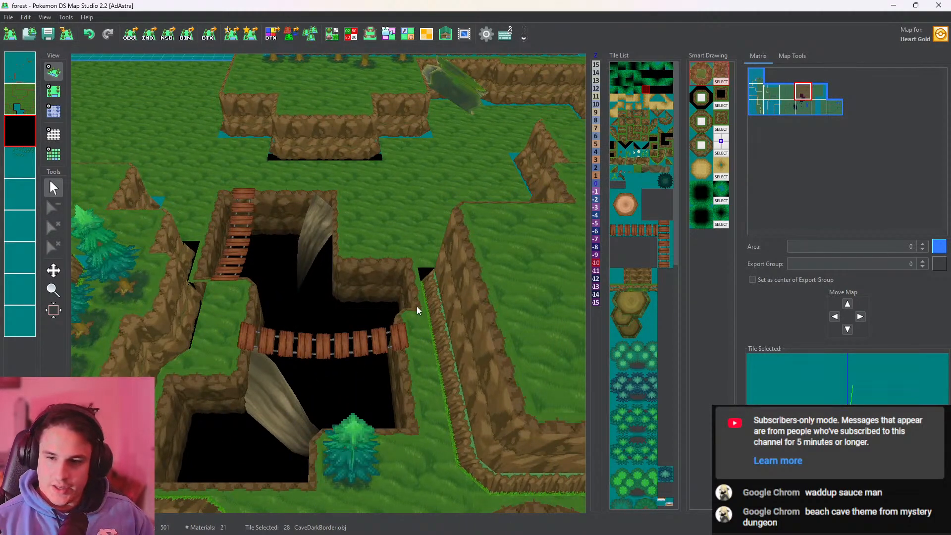
pyautogui.moveTo(463, 202); pyautogui.dragTo(394, 288)
pyautogui.scroll(-8, 394, 288)
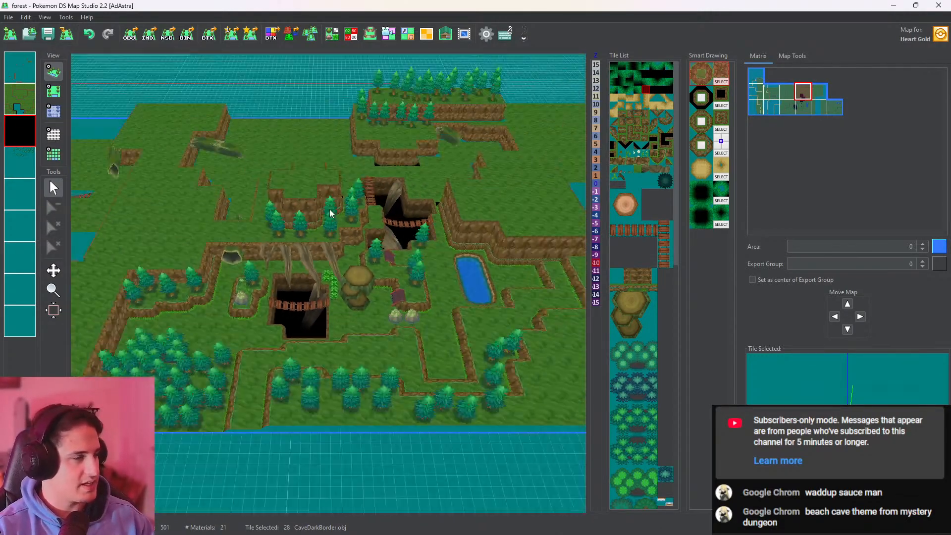
pyautogui.scroll(-3, 309, 245)
pyautogui.moveTo(309, 245); pyautogui.dragTo(291, 293)
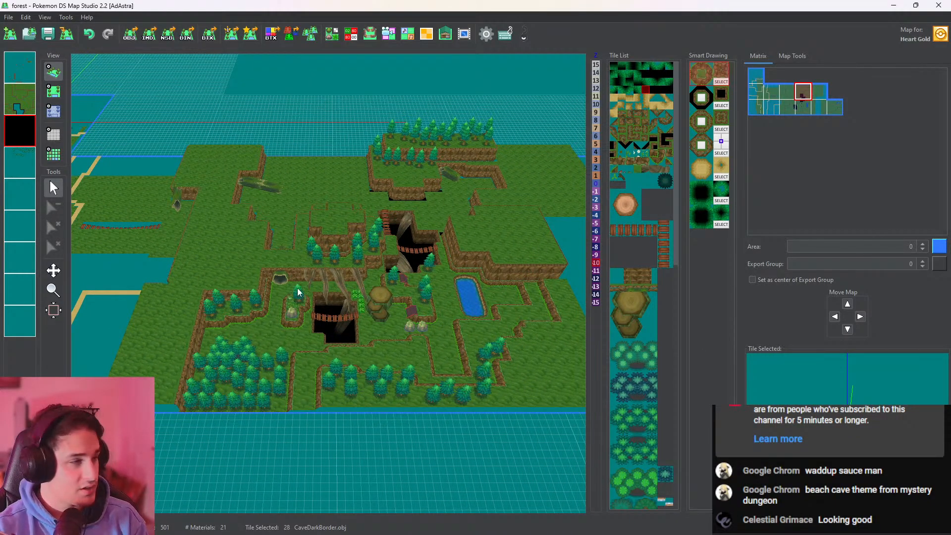
pyautogui.moveTo(447, 182); pyautogui.dragTo(609, 303)
pyautogui.moveTo(313, 305); pyautogui.dragTo(313, 285)
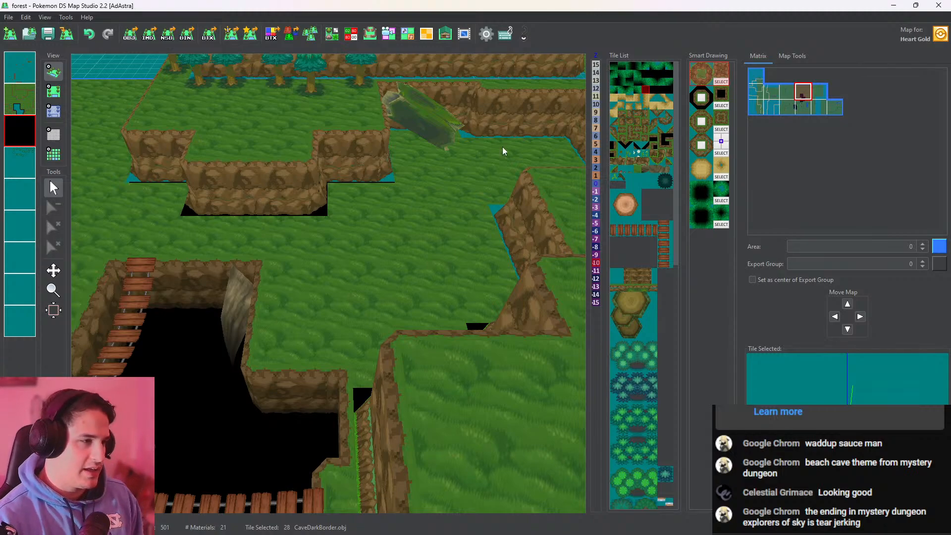
pyautogui.moveTo(515, 239); pyautogui.dragTo(524, 269)
# Place the A2222.obj triple stump on the fourth layer at the cliff corner southwest of the fallen trunk, and check it in 3D
pyautogui.click(633, 314)
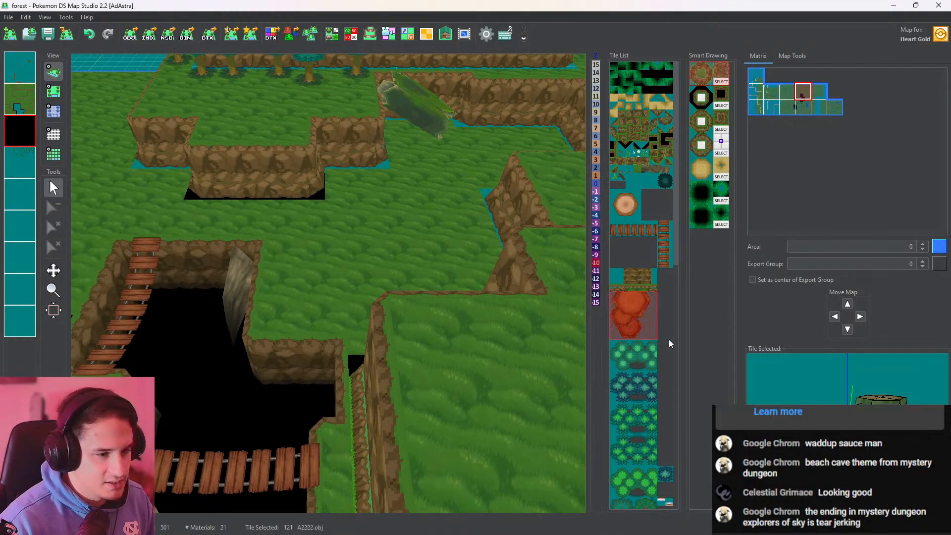
pyautogui.click(55, 91)
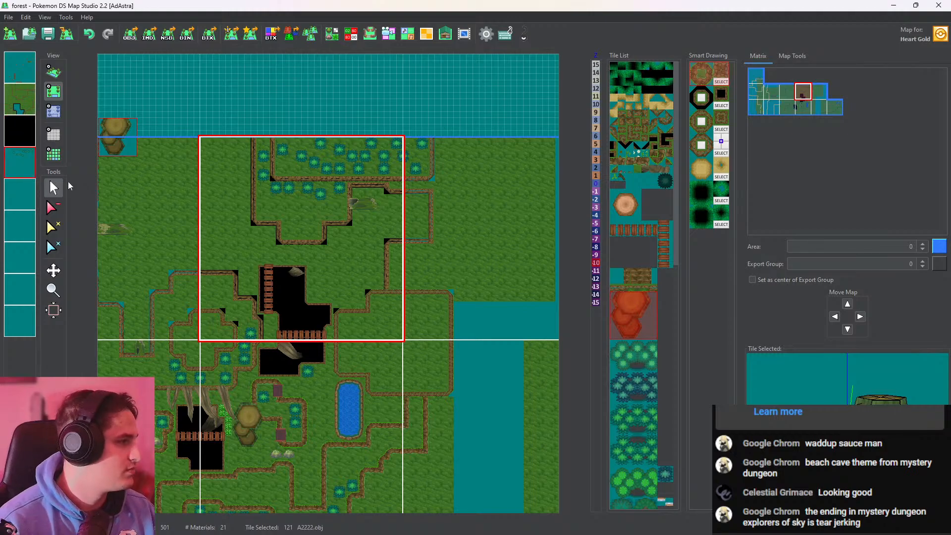
pyautogui.click(17, 172)
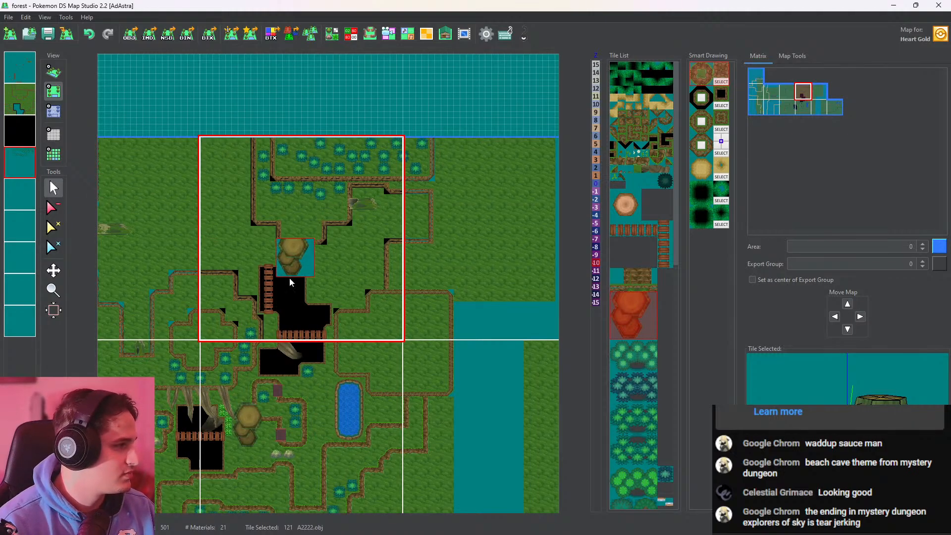
pyautogui.scroll(5, 289, 277)
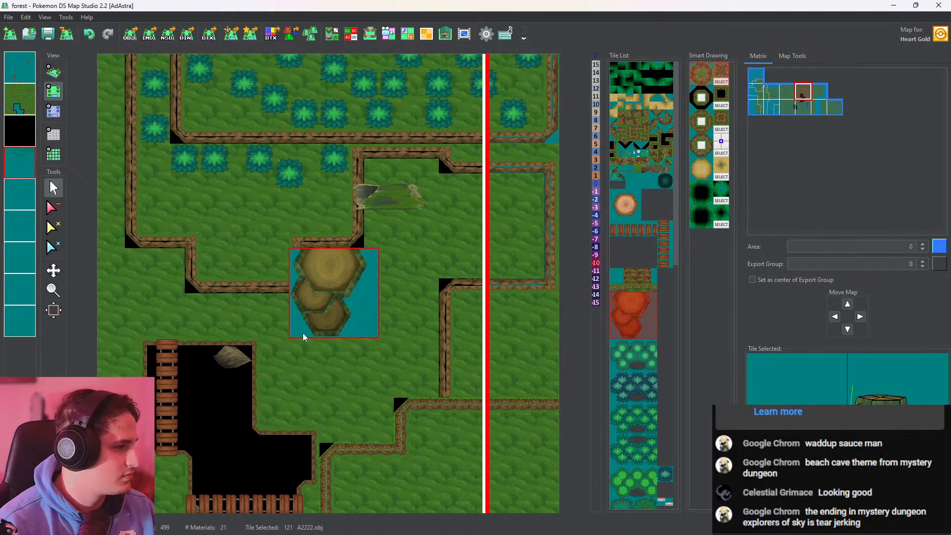
pyautogui.click(302, 333)
pyautogui.click(53, 74)
pyautogui.scroll(3, 278, 240)
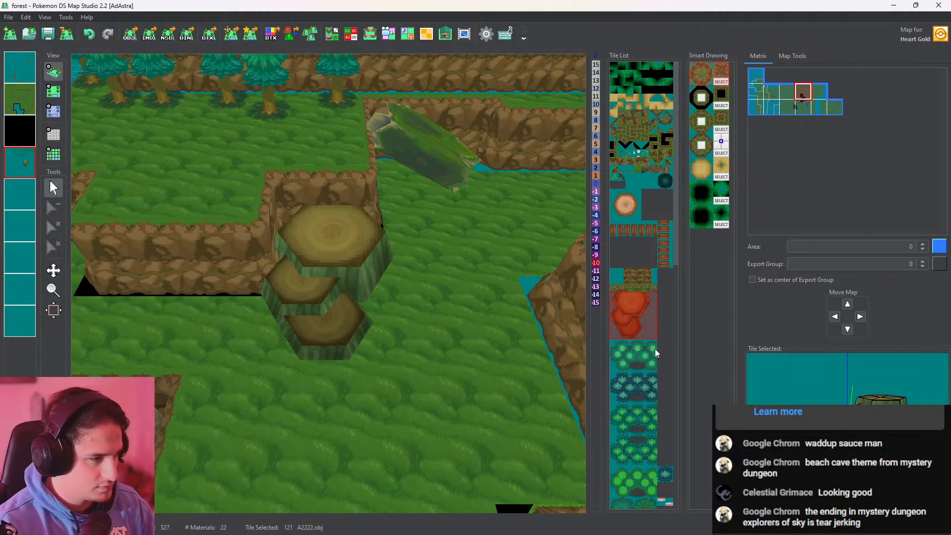
# Place the stump_02.obj hollow stump in the cliff recess on the neighbouring eastern map, and view it in 3D
pyautogui.scroll(-3, 655, 352)
pyautogui.moveTo(677, 292); pyautogui.dragTo(669, 406)
pyautogui.click(659, 292)
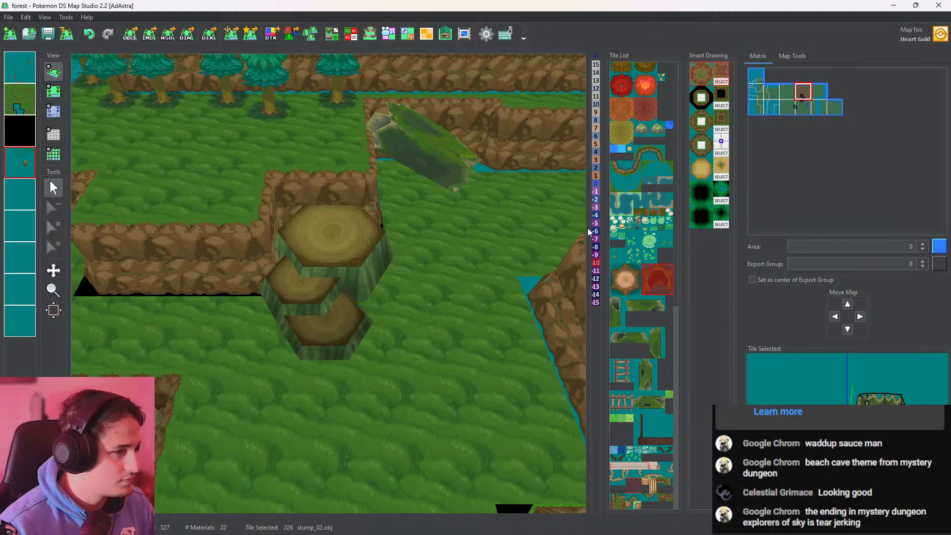
pyautogui.click(655, 281)
pyautogui.click(54, 92)
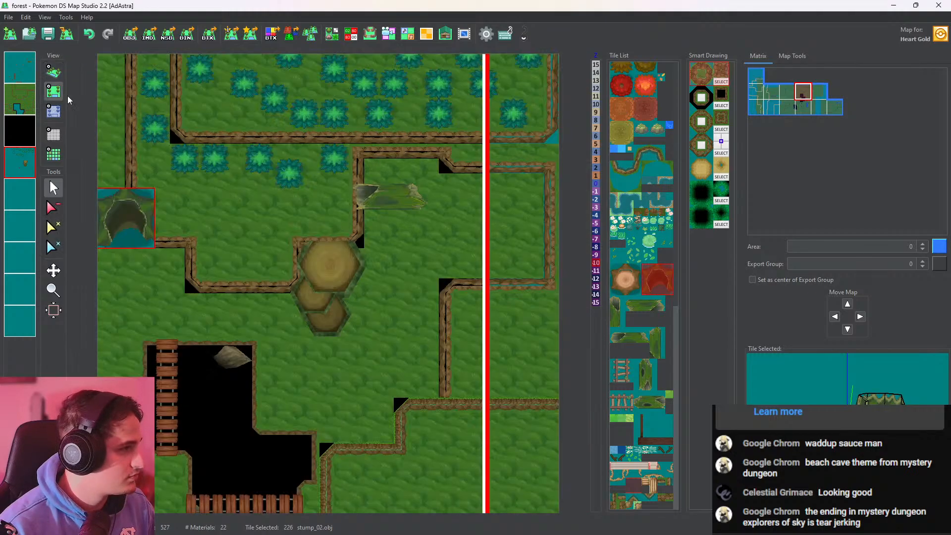
pyautogui.click(486, 221)
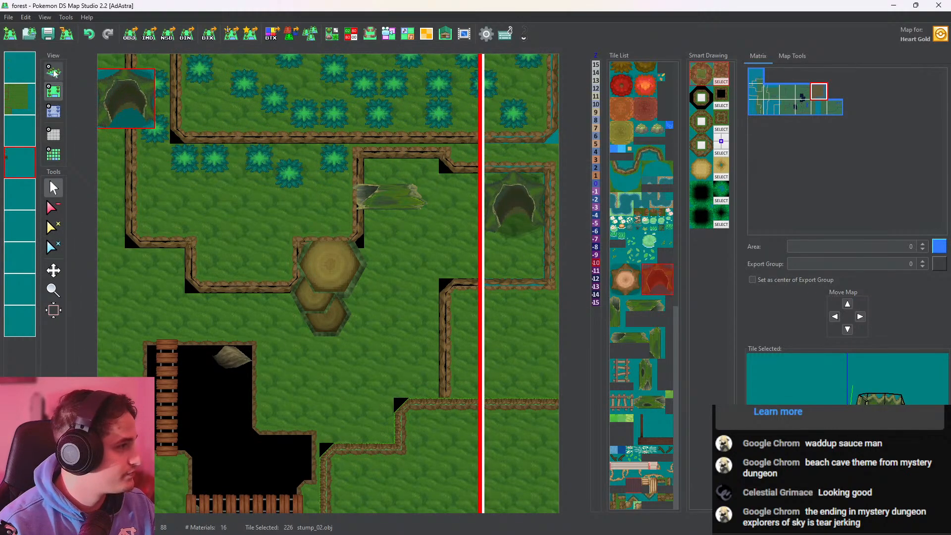
pyautogui.click(53, 72)
pyautogui.scroll(10, 459, 309)
pyautogui.moveTo(460, 310); pyautogui.dragTo(363, 59, button='right')
# Enable front and back face rendering for the stump_02_01 and stump_02_02 materials in the Tileset Editor, and check the hollow stump in 3D
pyautogui.click(334, 36)
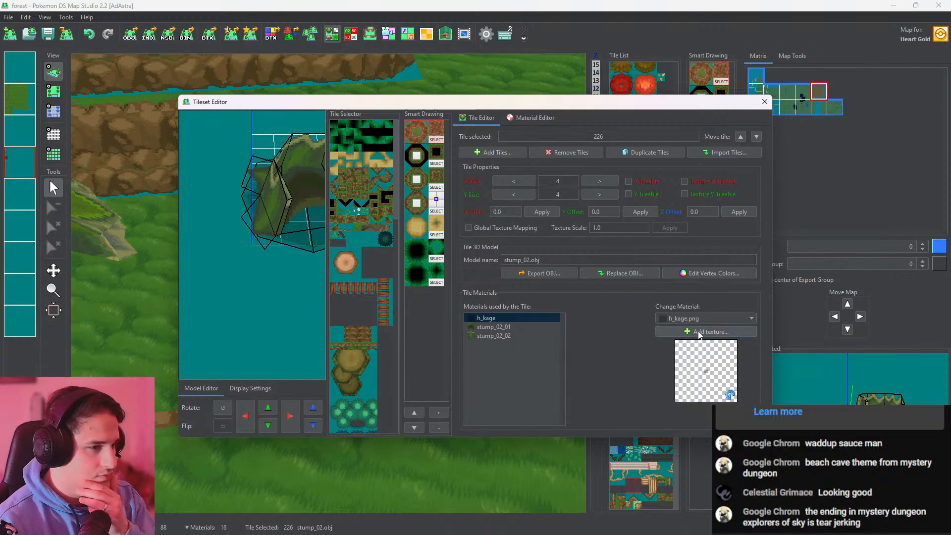
pyautogui.click(515, 328)
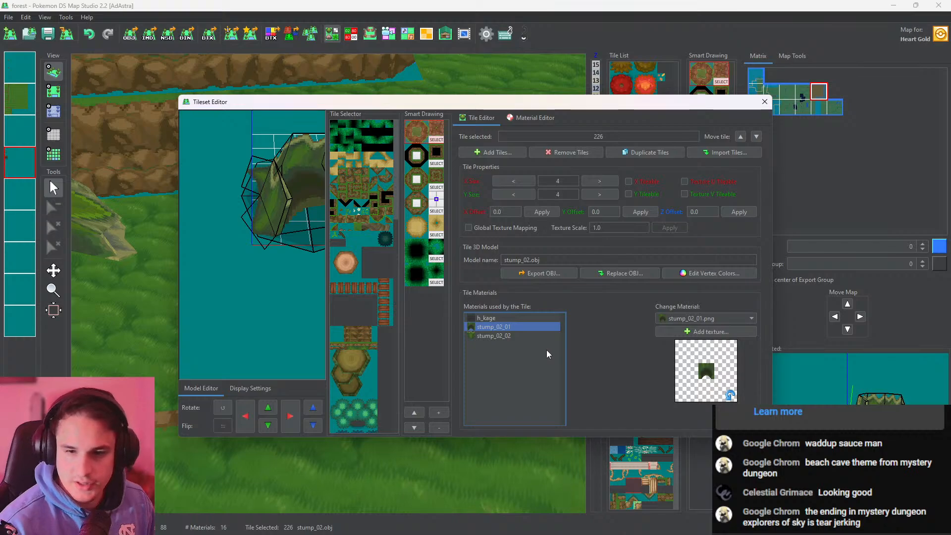
pyautogui.click(527, 337)
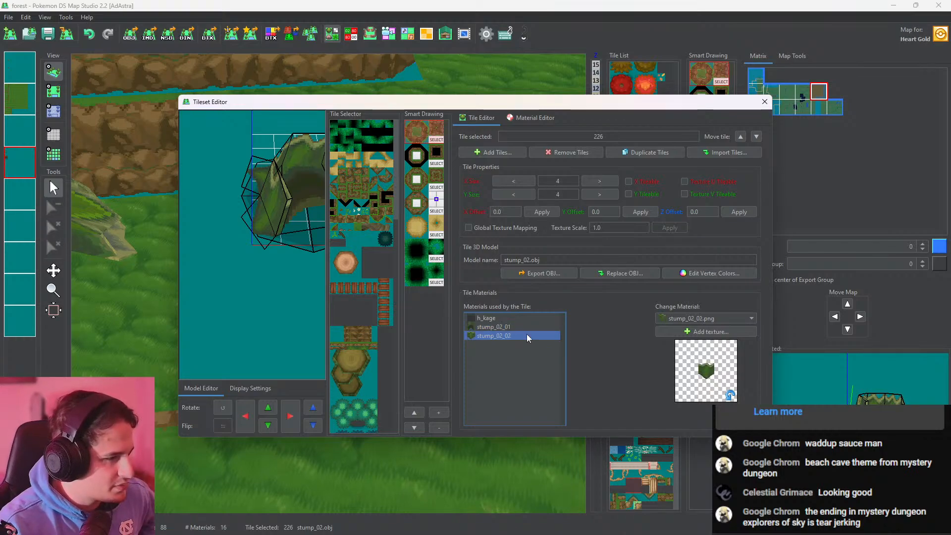
pyautogui.click(533, 124)
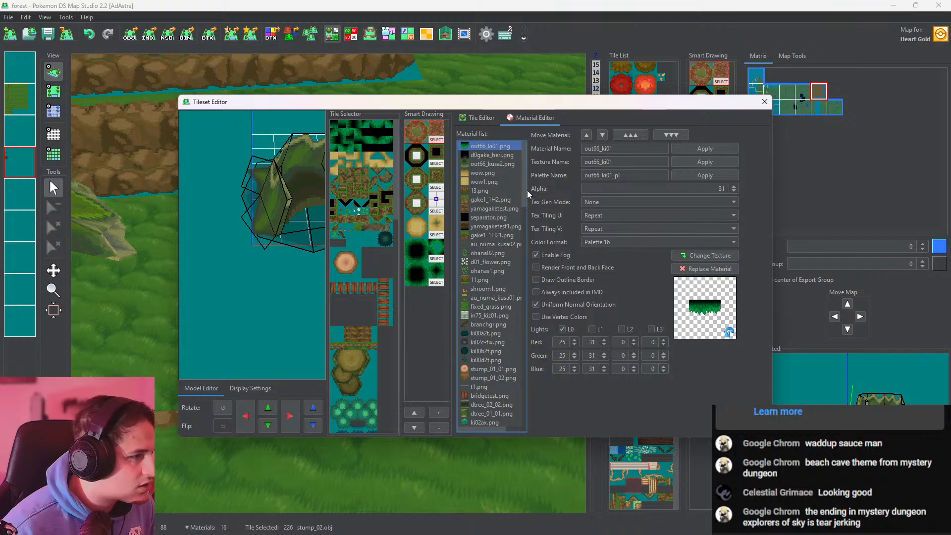
pyautogui.moveTo(525, 189); pyautogui.dragTo(530, 399)
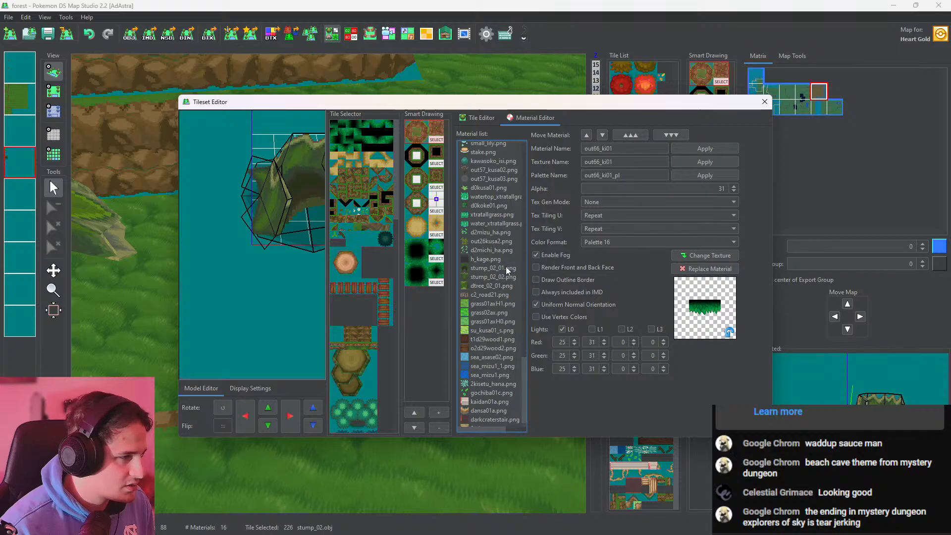
pyautogui.click(506, 268)
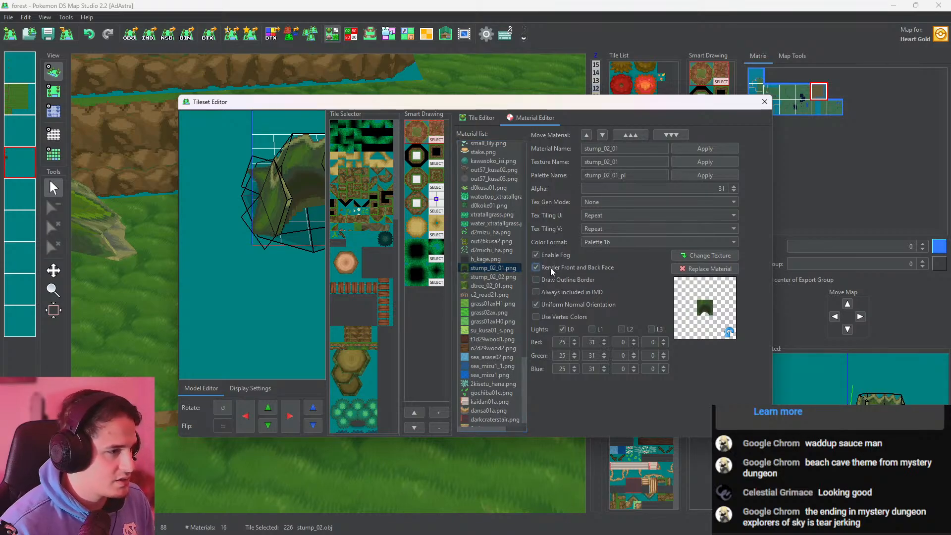
pyautogui.click(507, 277)
pyautogui.click(538, 268)
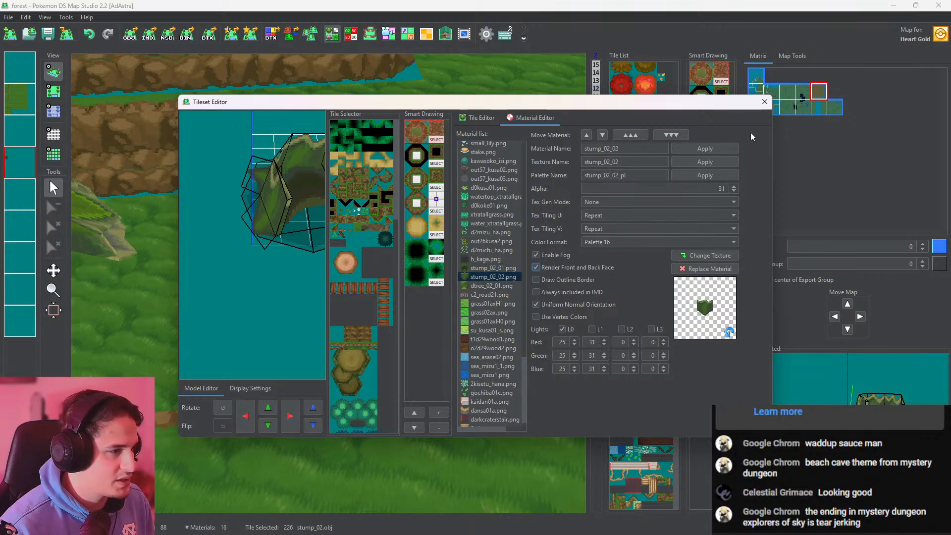
pyautogui.click(769, 103)
pyautogui.moveTo(422, 278); pyautogui.dragTo(352, 243)
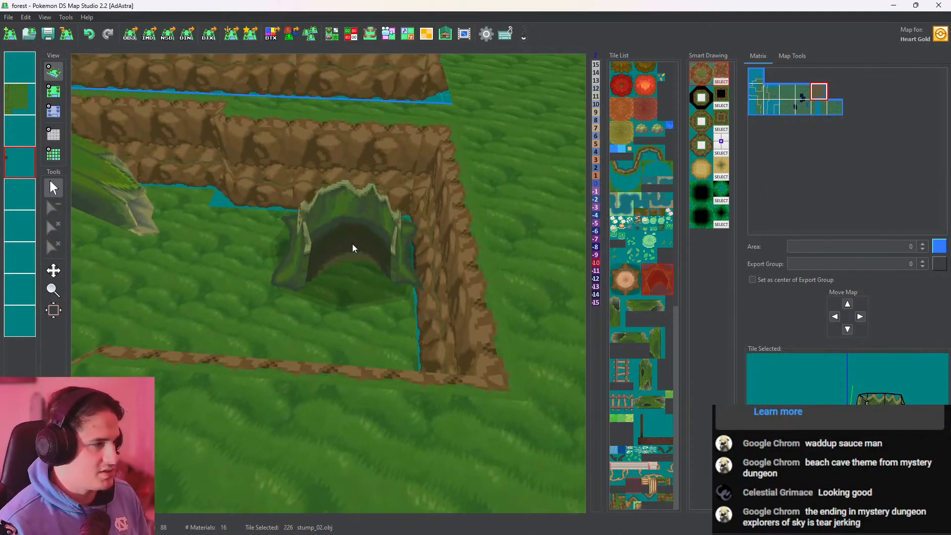
pyautogui.moveTo(203, 289); pyautogui.dragTo(281, 298)
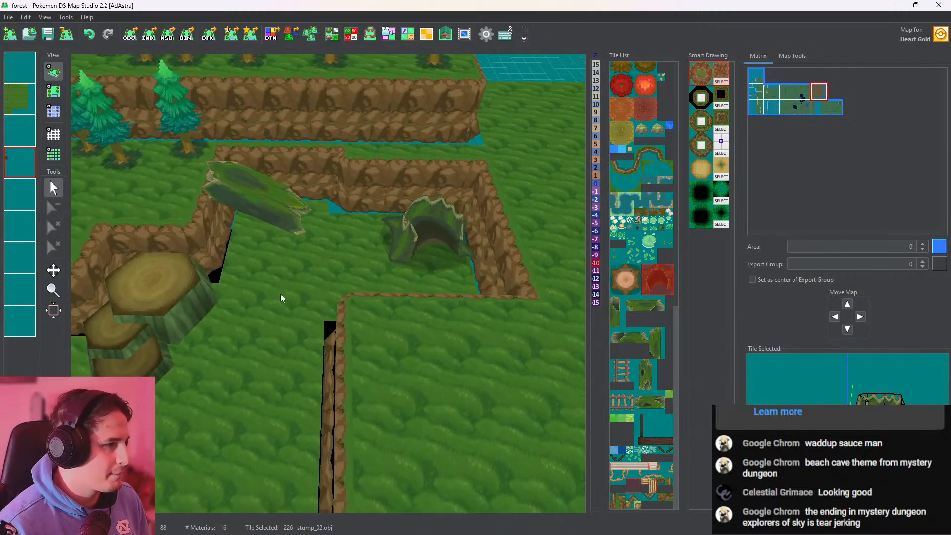
# Pick up the tree.obj tile and plant trees along the east side of the hollow stump's cliff recess, curving around its southeast corner
pyautogui.click(54, 93)
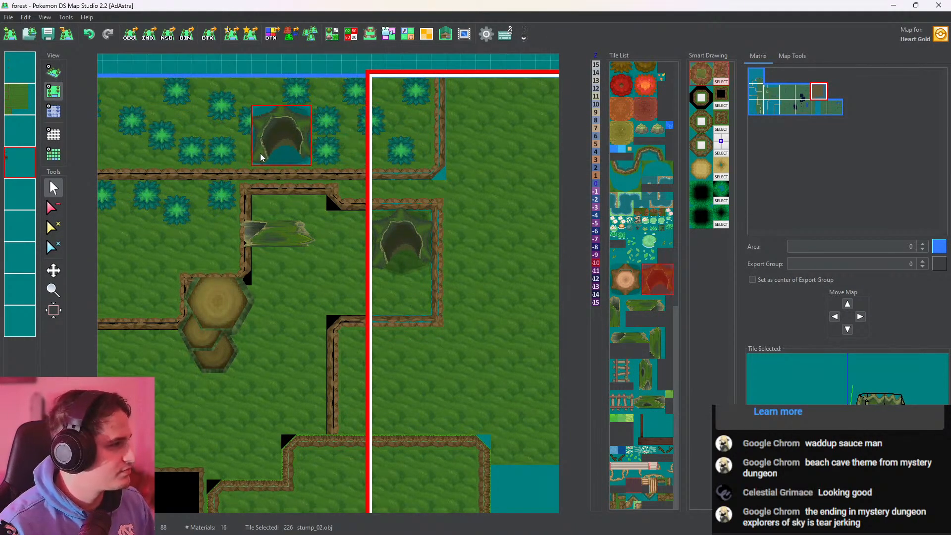
pyautogui.click(260, 153)
pyautogui.click(457, 197)
pyautogui.click(483, 237)
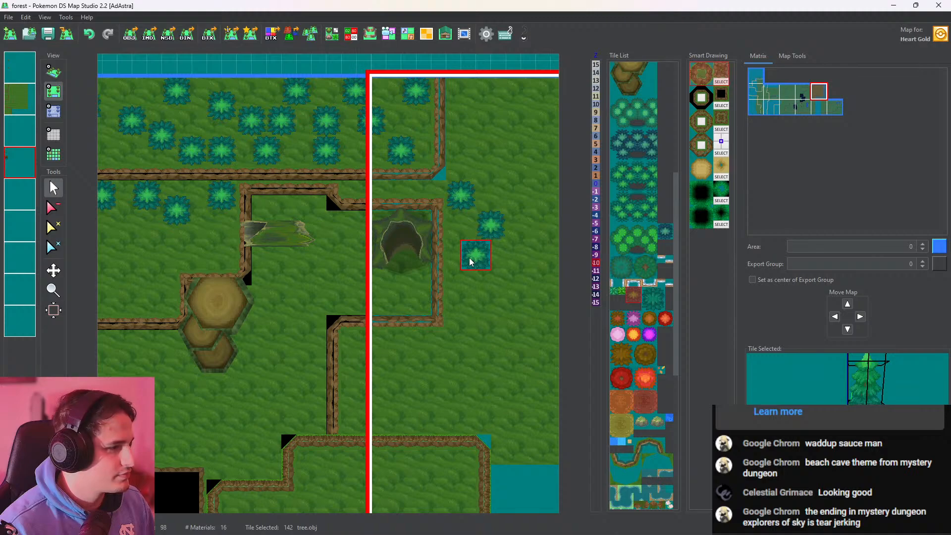
pyautogui.click(471, 262)
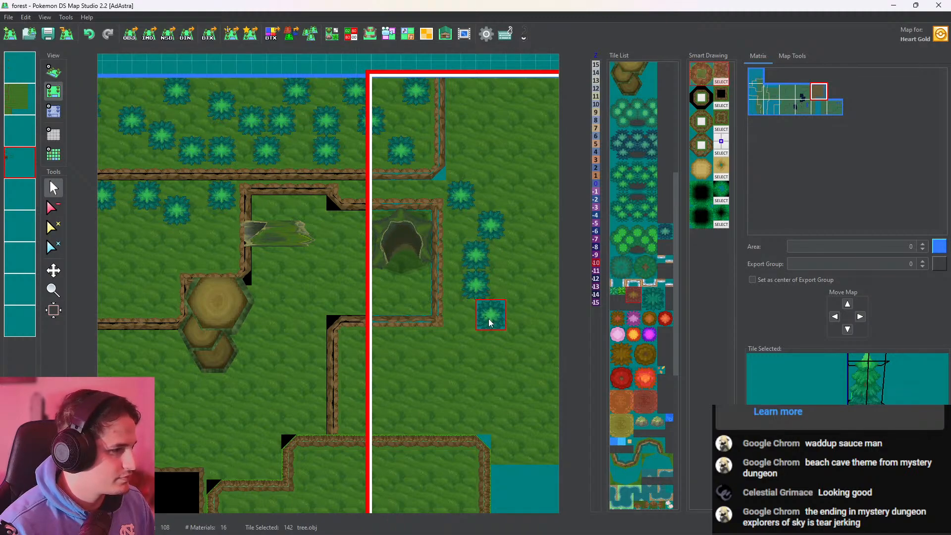
pyautogui.click(489, 319)
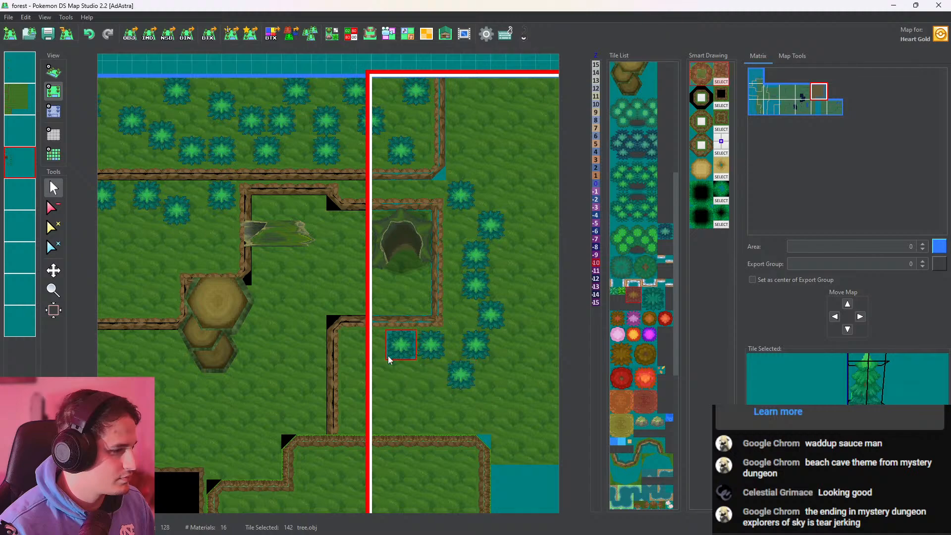
# Plant more tree.obj trees on the raised ground southwest of the recess, down to the cliff edge below
pyautogui.click(347, 353)
pyautogui.click(360, 382)
pyautogui.click(347, 426)
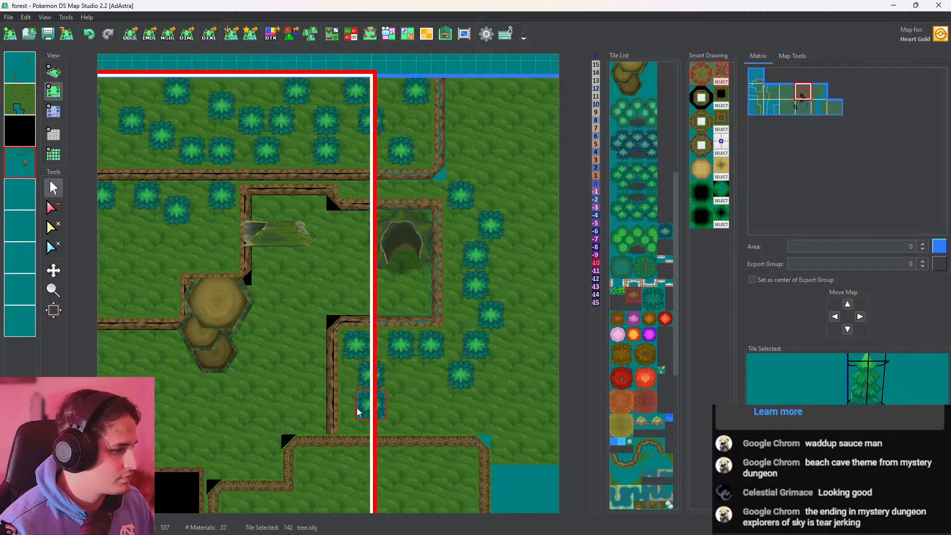
pyautogui.click(403, 396)
pyautogui.click(387, 425)
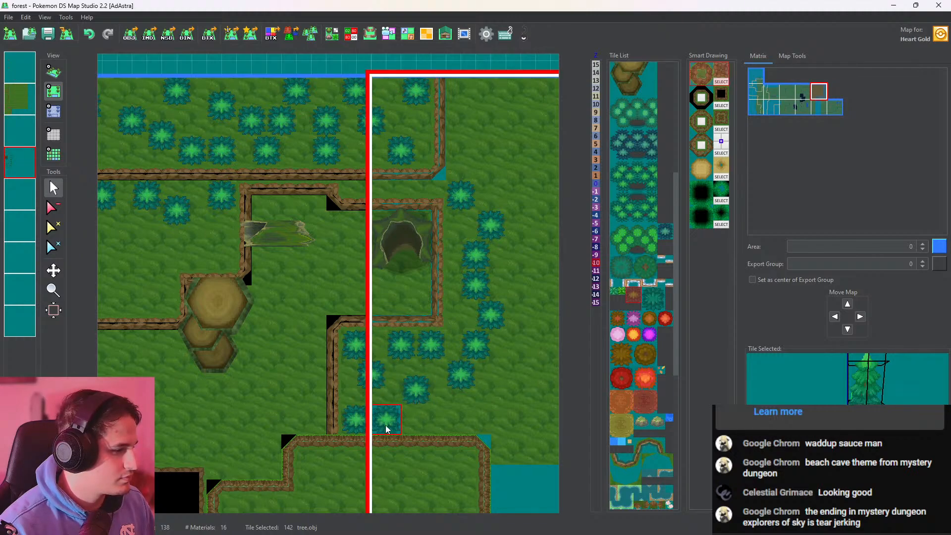
# Thin out the trees east of the recess by replacing one slightly to the southwest and deleting its lower neighbour, and check in 3D
pyautogui.click(458, 276)
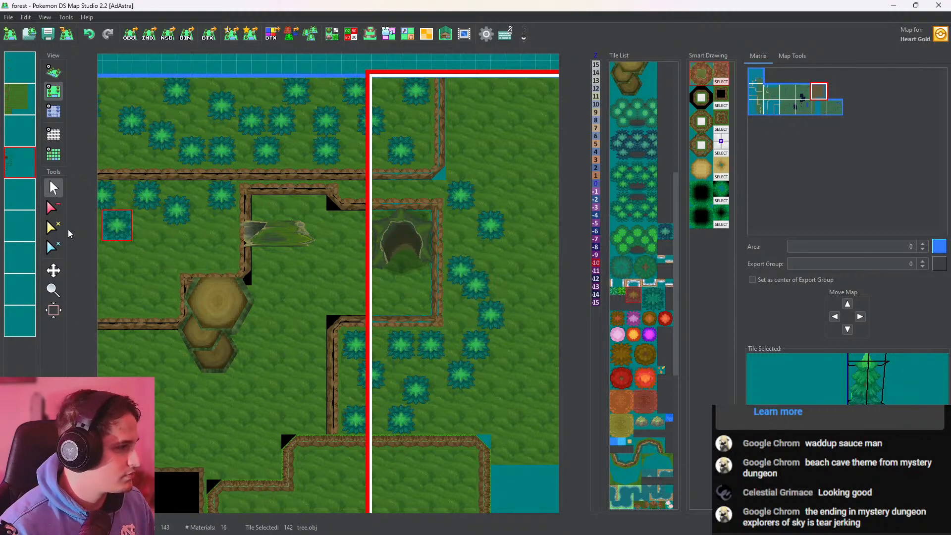
pyautogui.click(54, 207)
pyautogui.click(466, 294)
pyautogui.click(53, 73)
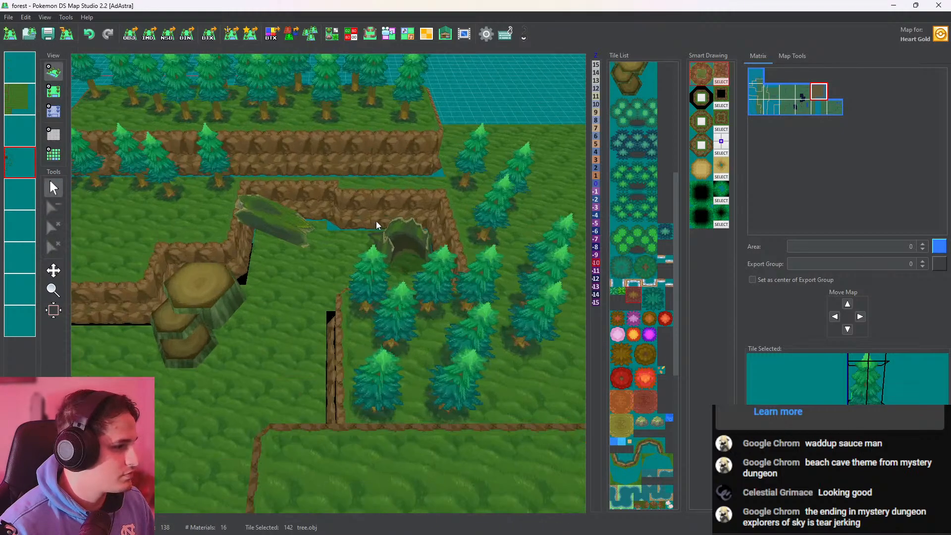
# Delete the three trees directly below the recess's southern cliff edge, and check the hollow stump in 3D
pyautogui.click(54, 94)
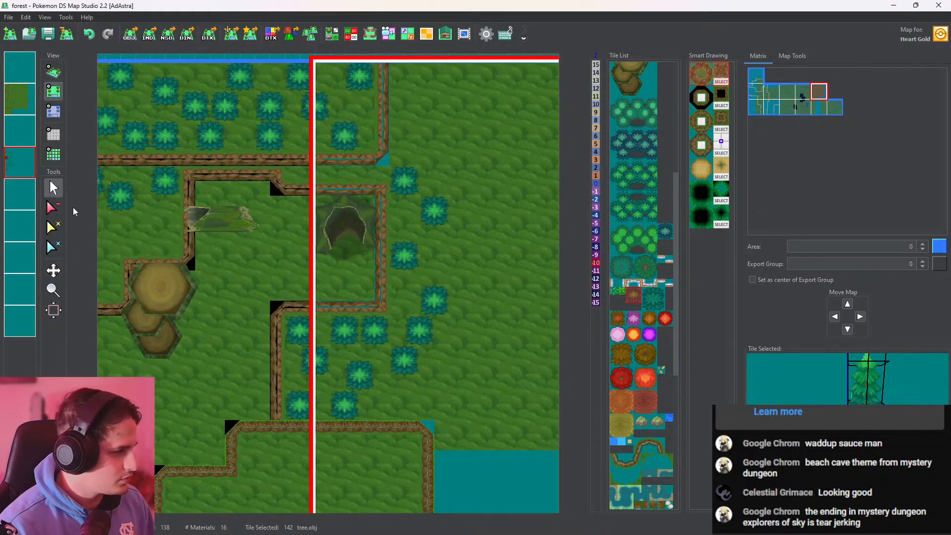
pyautogui.click(293, 339)
pyautogui.click(338, 339)
pyautogui.click(367, 341)
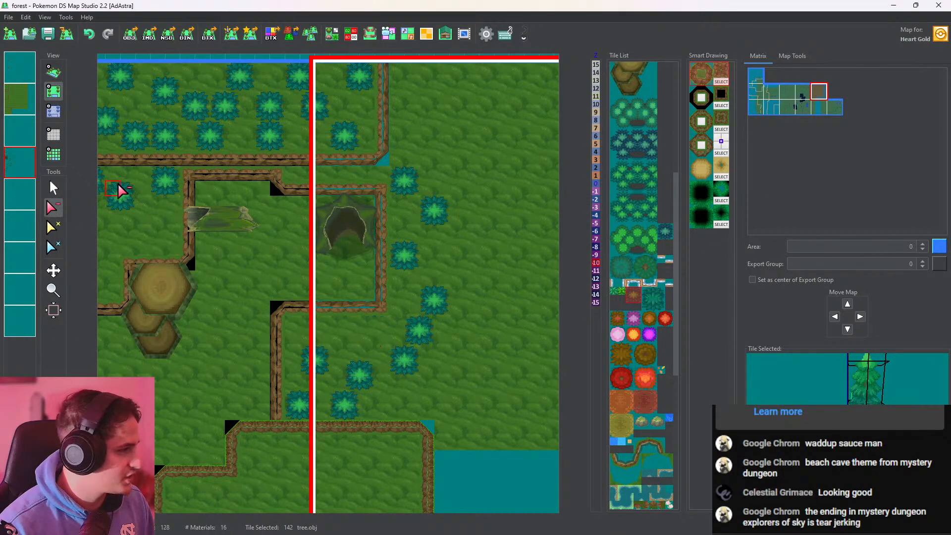
pyautogui.click(53, 72)
pyautogui.scroll(3, 292, 214)
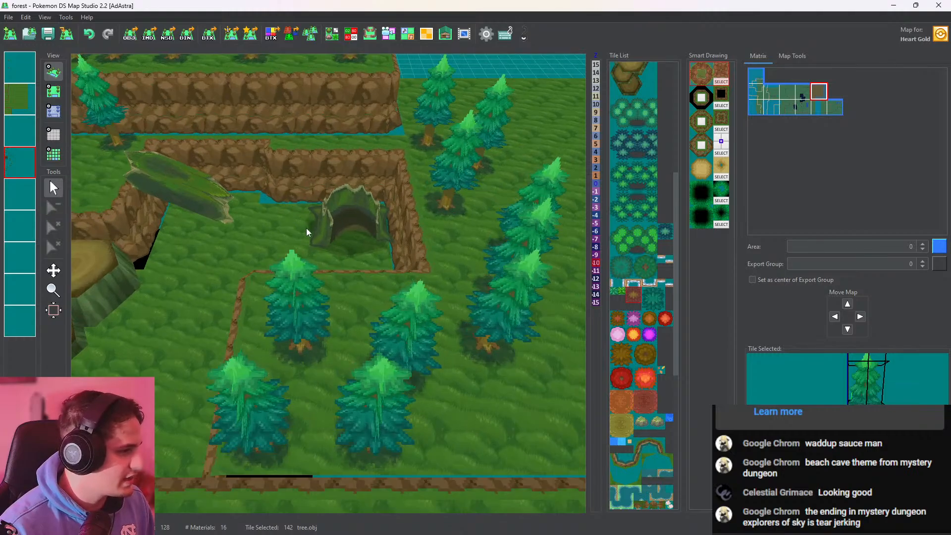
pyautogui.moveTo(306, 228); pyautogui.dragTo(367, 253)
# Add one tree south of the recess, between the eastern curve of trees and the lower group, and return to 3D
pyautogui.click(54, 92)
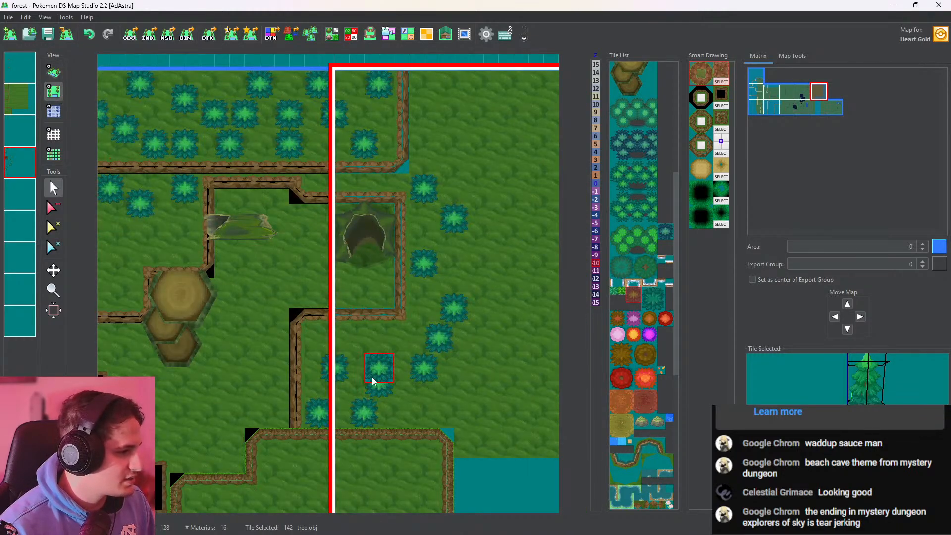
pyautogui.click(384, 366)
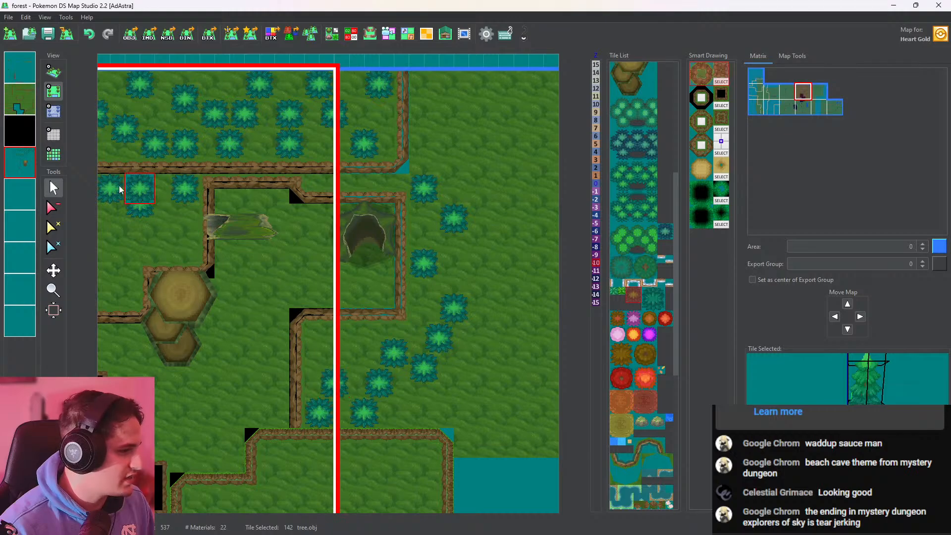
pyautogui.click(53, 71)
# Examine the hollow stump, fallen trunk, triple stump and surrounding cliffs and trees in 3D, and look further through the tile list
pyautogui.scroll(5, 292, 254)
pyautogui.moveTo(293, 249); pyautogui.dragTo(230, 380)
pyautogui.scroll(4, 447, 180)
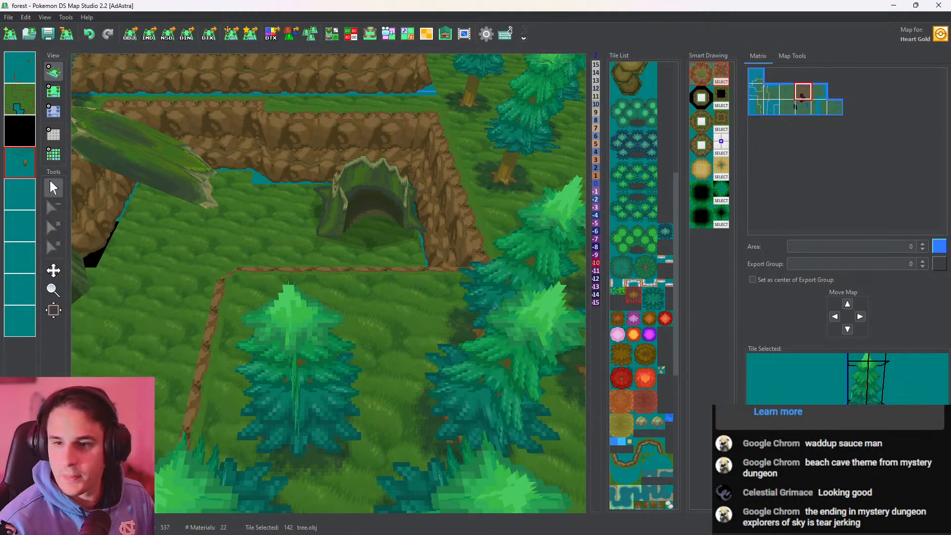
pyautogui.moveTo(509, 257); pyautogui.dragTo(385, 281)
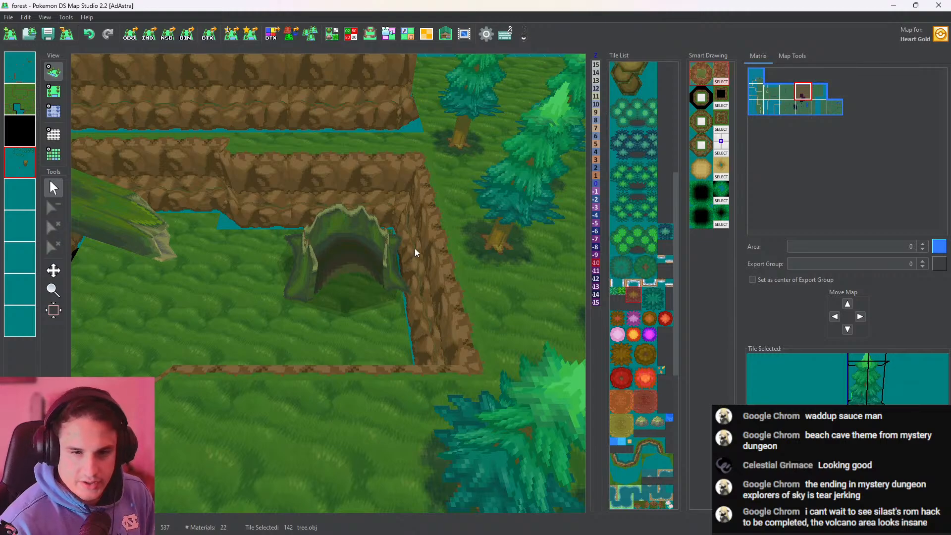
pyautogui.moveTo(397, 236); pyautogui.dragTo(401, 175)
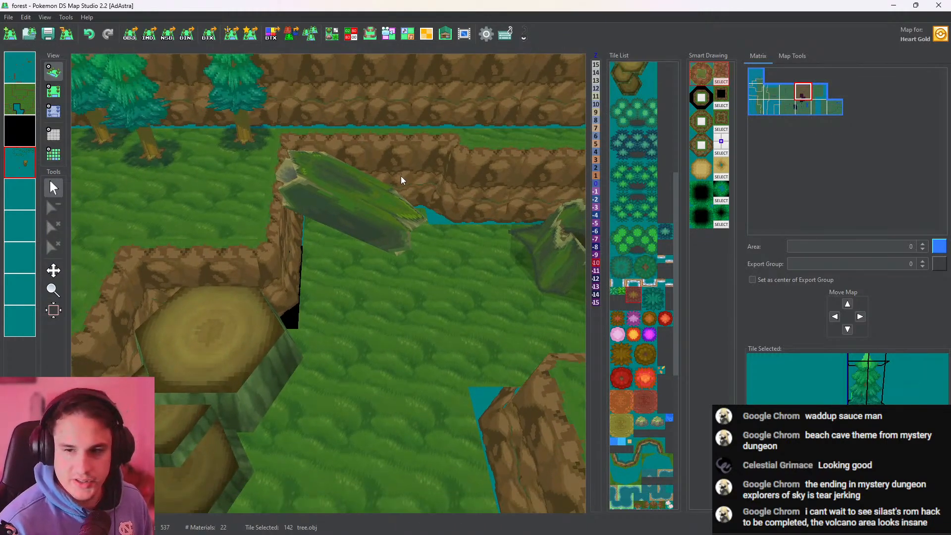
pyautogui.moveTo(478, 187); pyautogui.dragTo(315, 228)
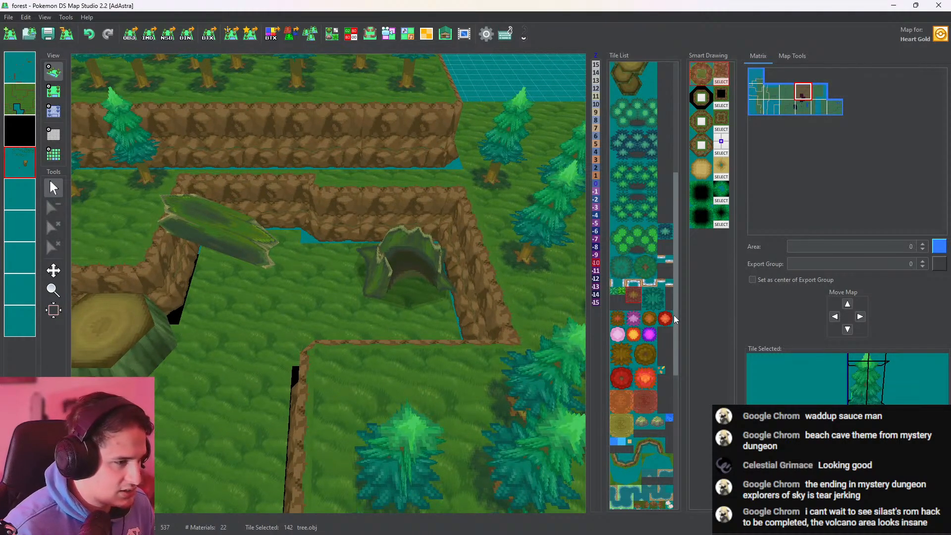
pyautogui.scroll(-2, 677, 319)
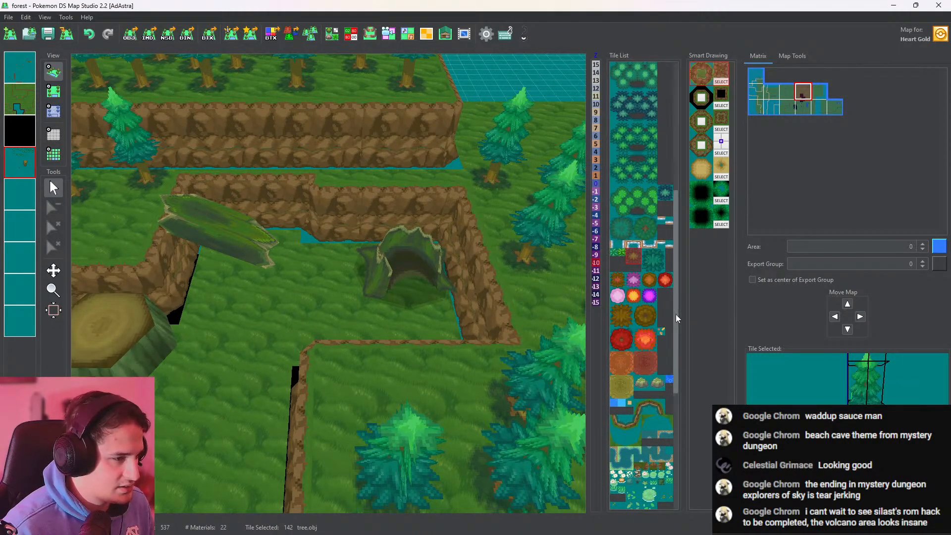
# Examine the pond and surrounding forest in 3D, and inspect the Ice_path_c_2 and Water tiles in the tile list
pyautogui.moveTo(676, 314); pyautogui.dragTo(672, 416)
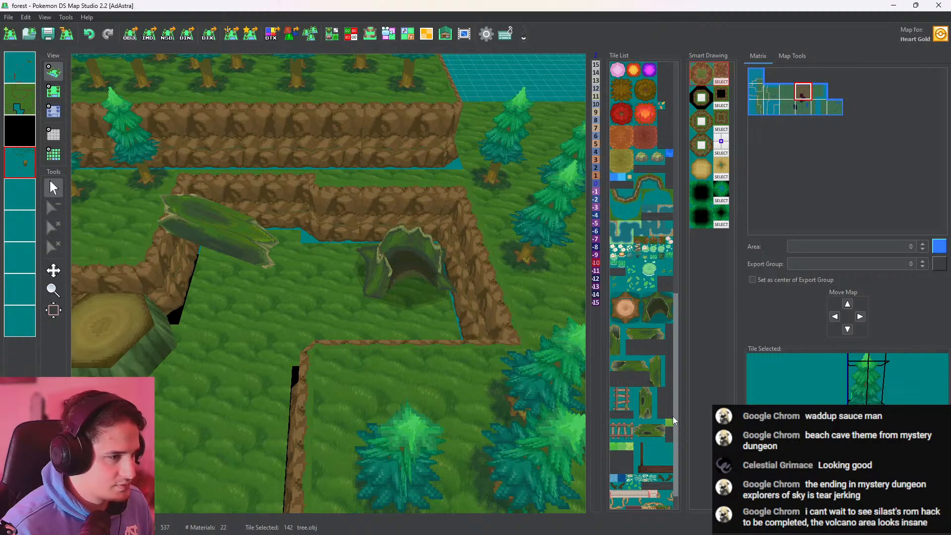
pyautogui.moveTo(307, 354); pyautogui.dragTo(414, 159)
pyautogui.scroll(-12, 414, 160)
pyautogui.moveTo(388, 344); pyautogui.dragTo(417, 300)
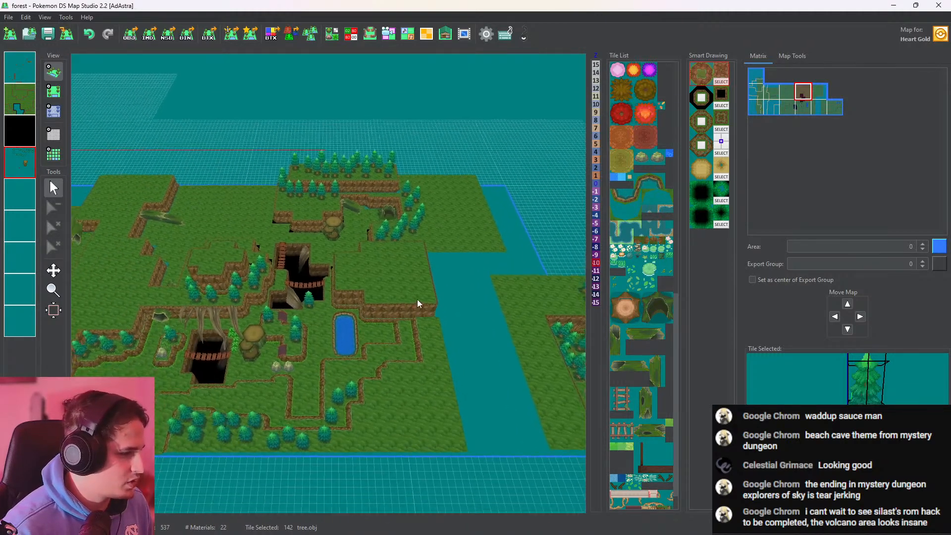
pyautogui.scroll(10, 418, 300)
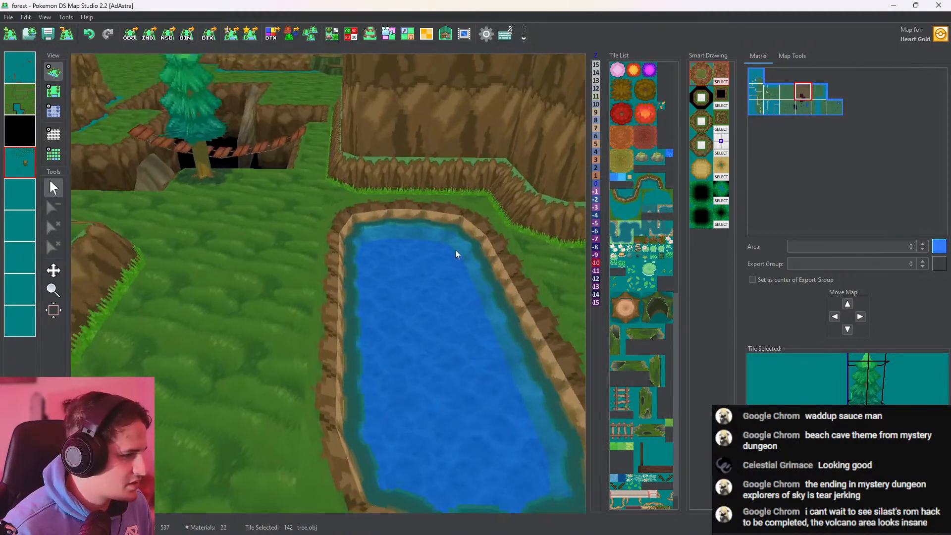
pyautogui.moveTo(455, 249); pyautogui.dragTo(480, 299)
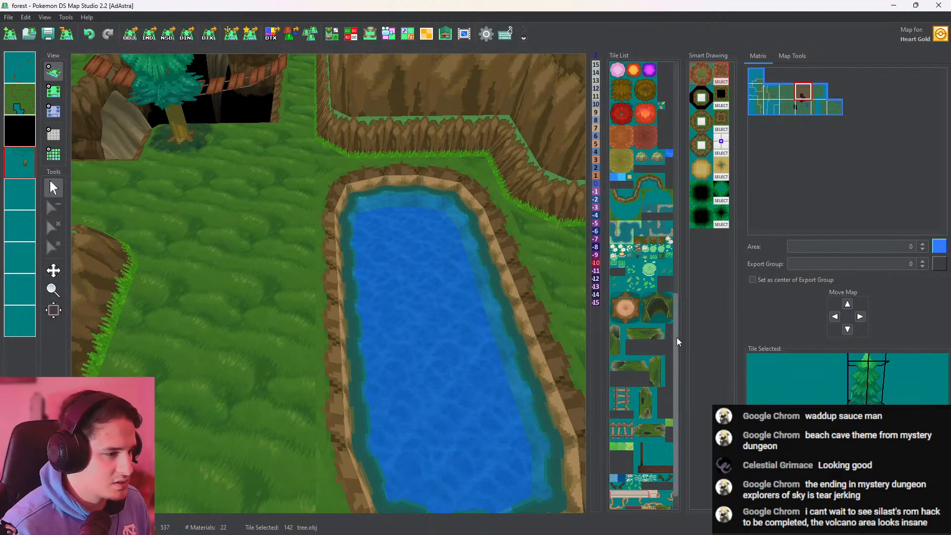
pyautogui.moveTo(537, 408); pyautogui.dragTo(506, 356)
pyautogui.moveTo(515, 256)
pyautogui.mouseDown()
pyautogui.moveTo(511, 285)
pyautogui.moveTo(516, 267)
pyautogui.mouseUp()
pyautogui.moveTo(679, 322); pyautogui.dragTo(703, 275)
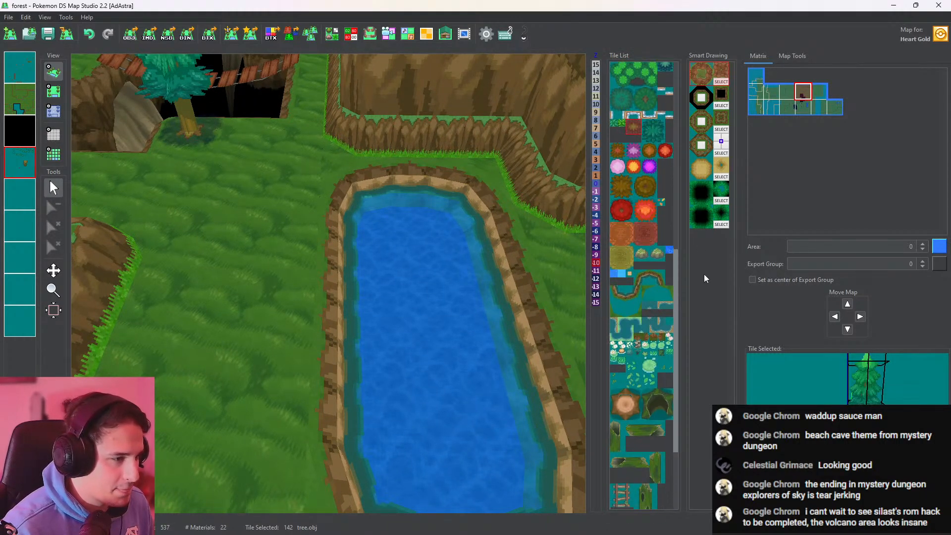
pyautogui.click(620, 273)
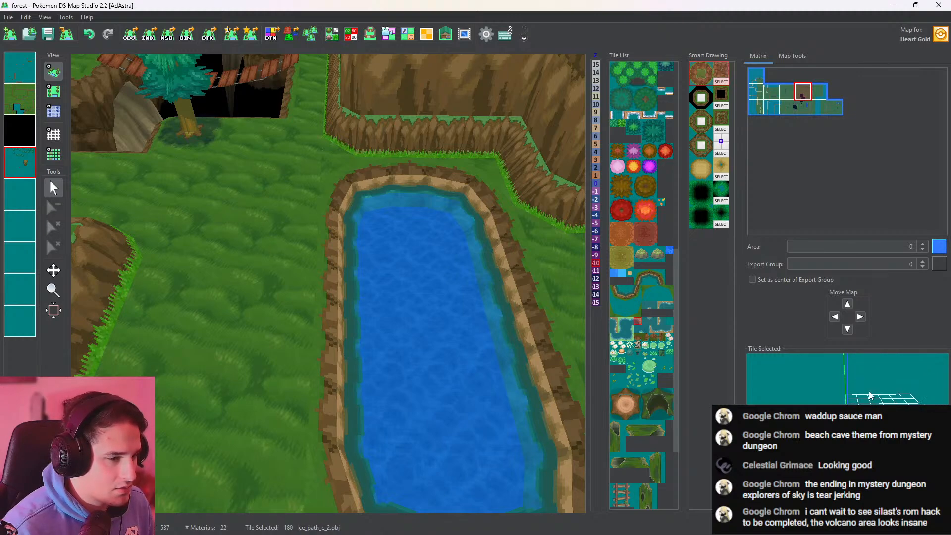
pyautogui.click(614, 273)
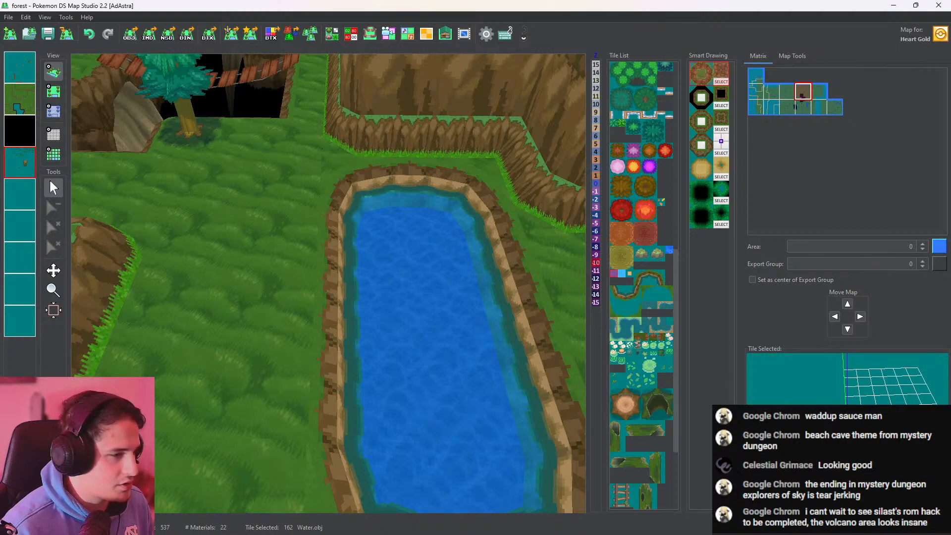
pyautogui.scroll(-5, 427, 212)
pyautogui.moveTo(427, 212); pyautogui.dragTo(386, 322, button='middle')
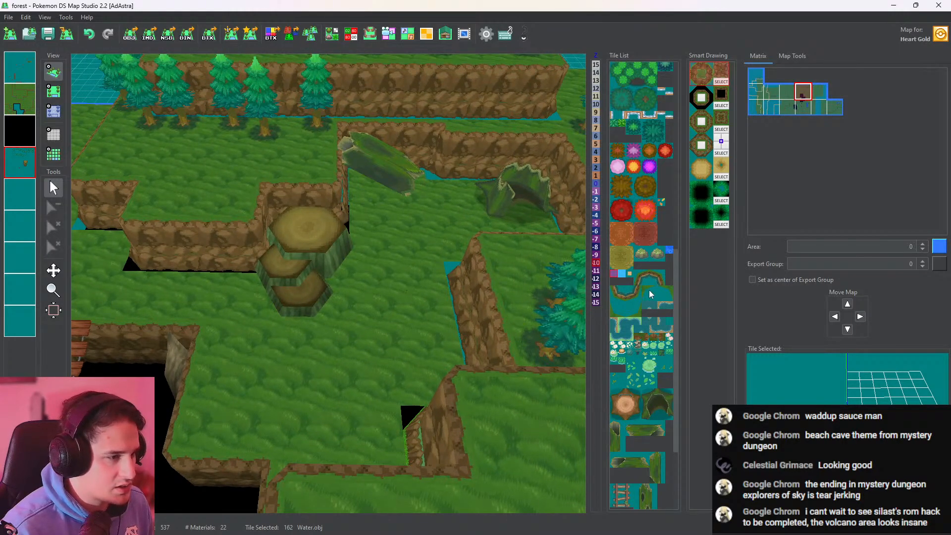
# Place a Tall_mountain_big_rock tile on the northern cliff wall of the recess, between the fallen trunk and hollow stump, and check in 3D
pyautogui.click(639, 340)
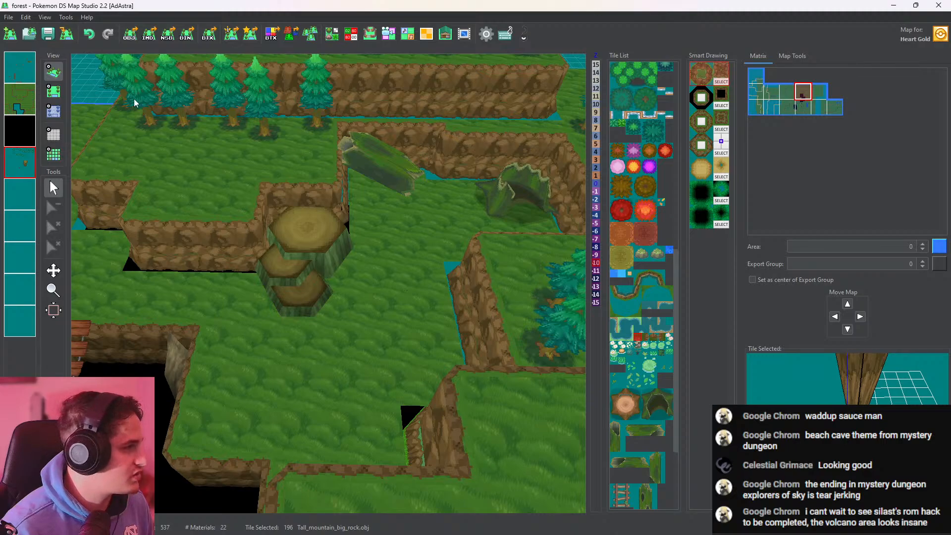
pyautogui.moveTo(134, 103); pyautogui.dragTo(278, 208, button='middle')
pyautogui.click(53, 91)
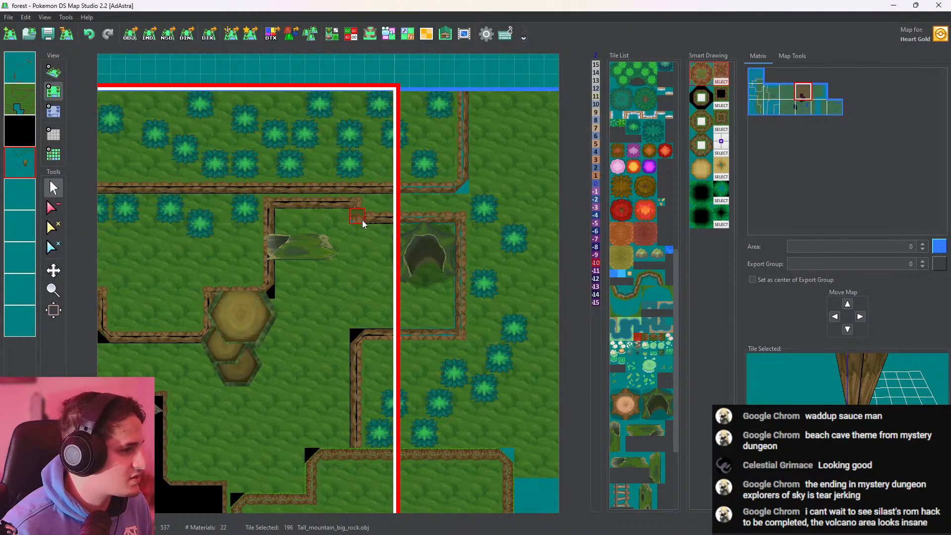
pyautogui.click(57, 72)
pyautogui.scroll(4, 331, 169)
pyautogui.moveTo(331, 169); pyautogui.dragTo(386, 218, button='middle')
# Set the height of the rock on the recess's northern cliff to -2 and check it in 3D
pyautogui.click(53, 91)
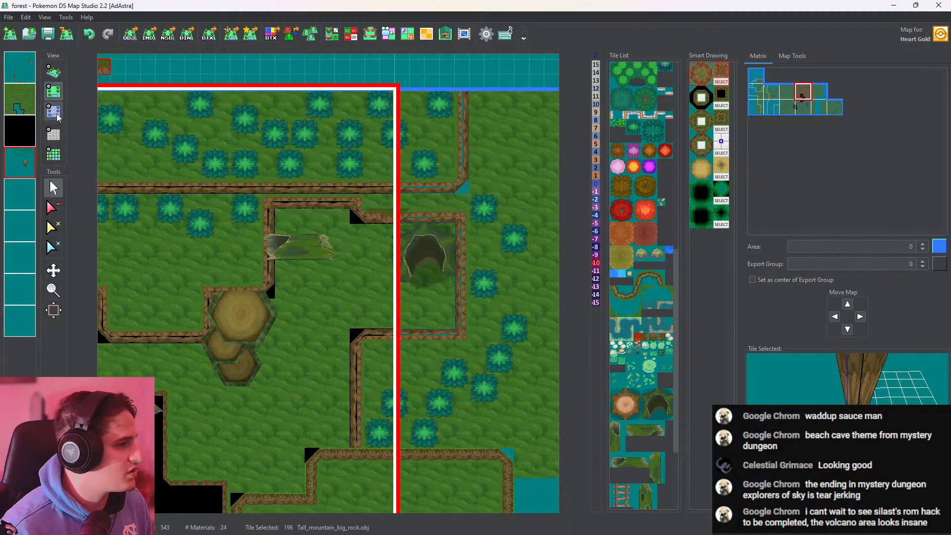
pyautogui.click(56, 114)
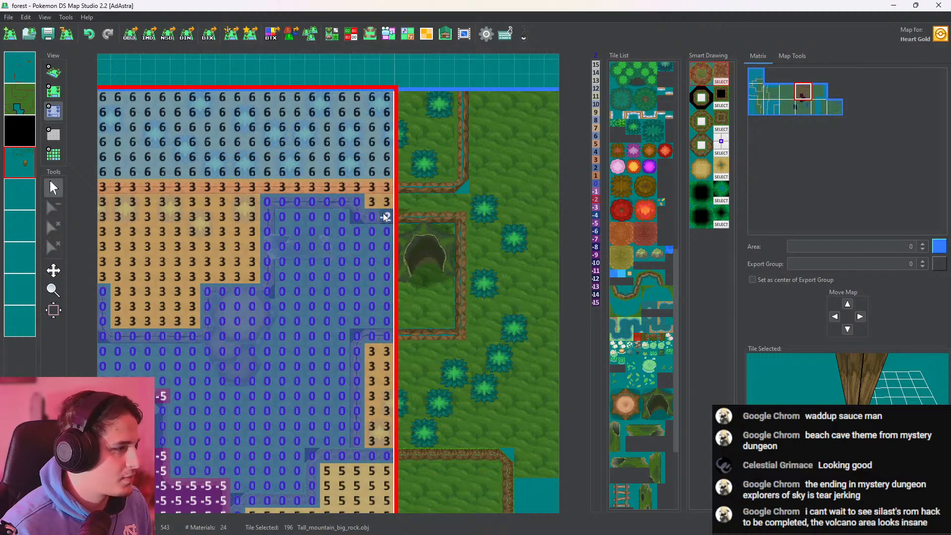
pyautogui.click(54, 72)
pyautogui.scroll(5, 389, 226)
pyautogui.moveTo(393, 228); pyautogui.dragTo(639, 307, button='middle')
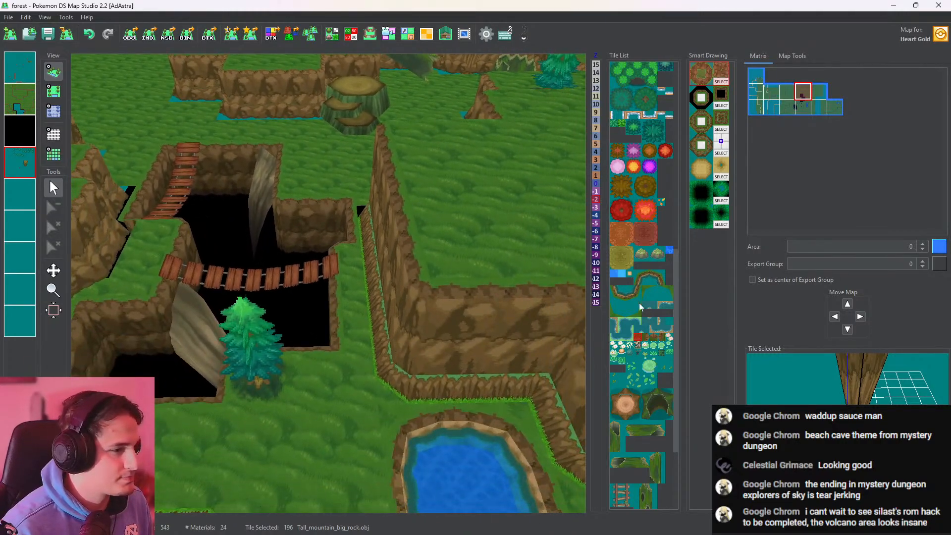
# Place two side-facing Tall_mountain_big_rock tiles on the cliff east of the bridge pit, one on each side of the map boundary
pyautogui.click(660, 341)
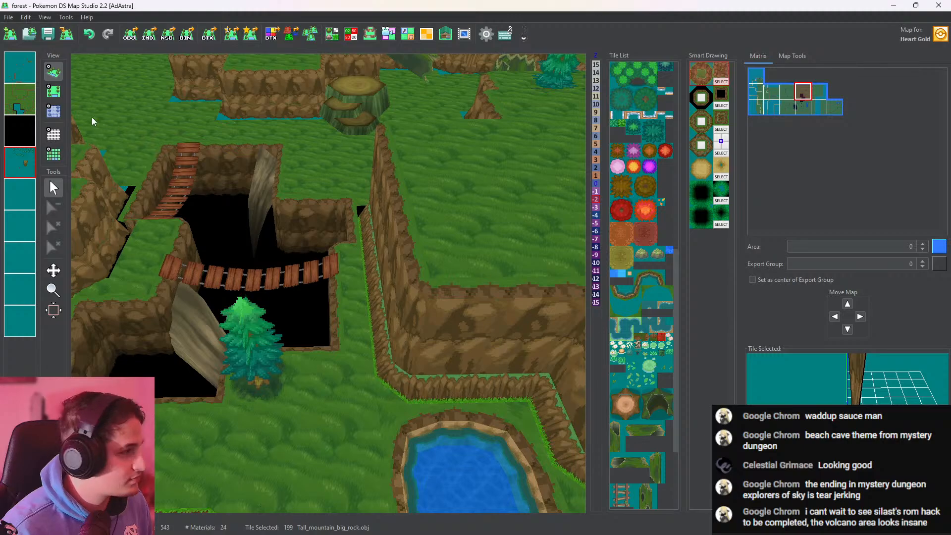
pyautogui.click(55, 91)
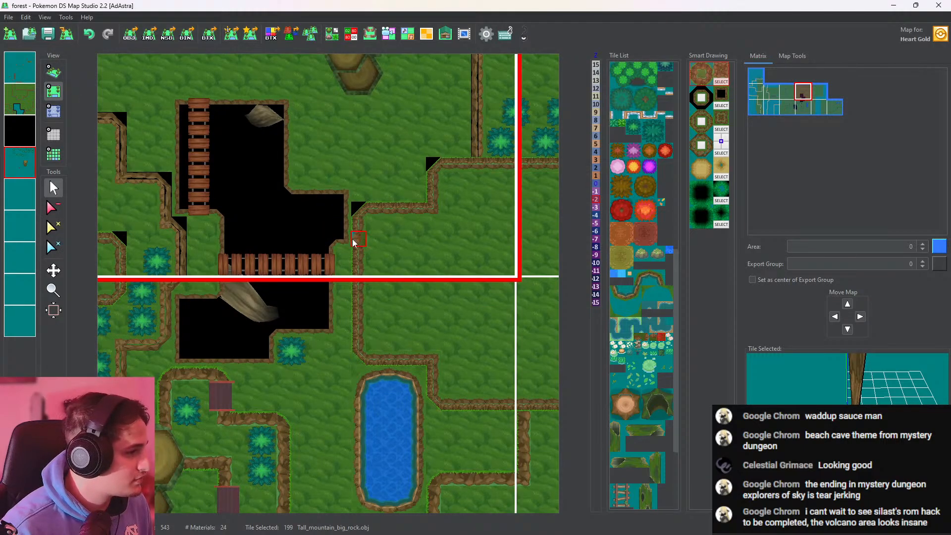
pyautogui.click(358, 311)
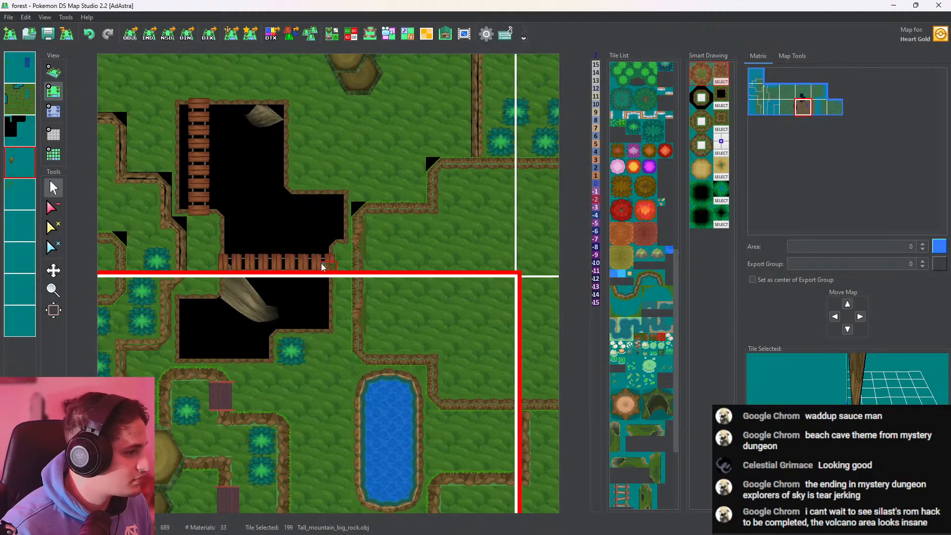
# Set the height of the two side-facing cliff rocks to -2, and check all the rocks in 3D
pyautogui.click(54, 111)
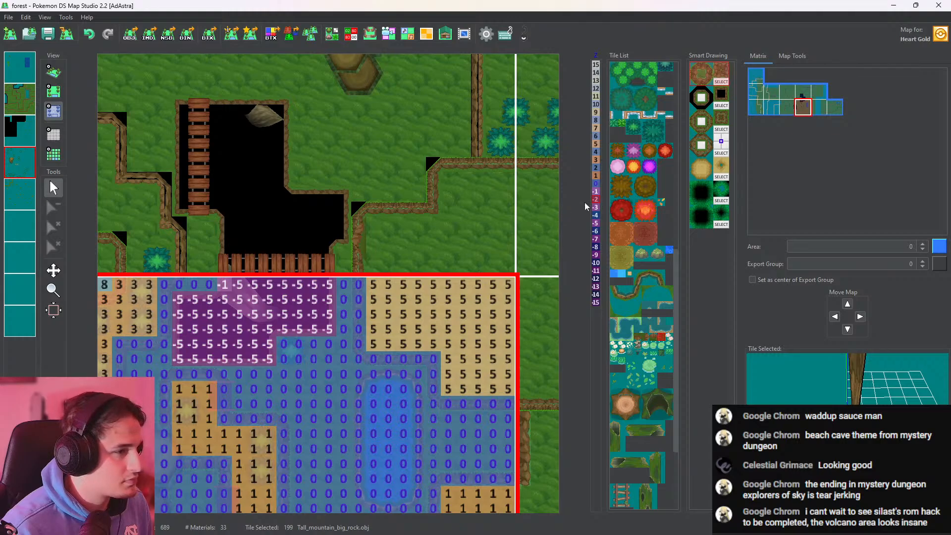
pyautogui.click(361, 242)
pyautogui.click(358, 314)
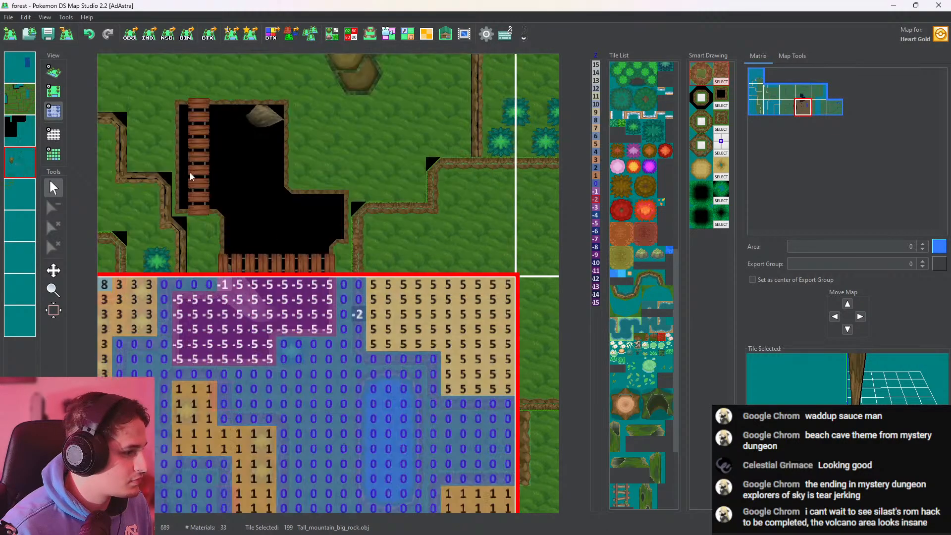
pyautogui.click(58, 76)
pyautogui.moveTo(390, 256); pyautogui.dragTo(463, 257)
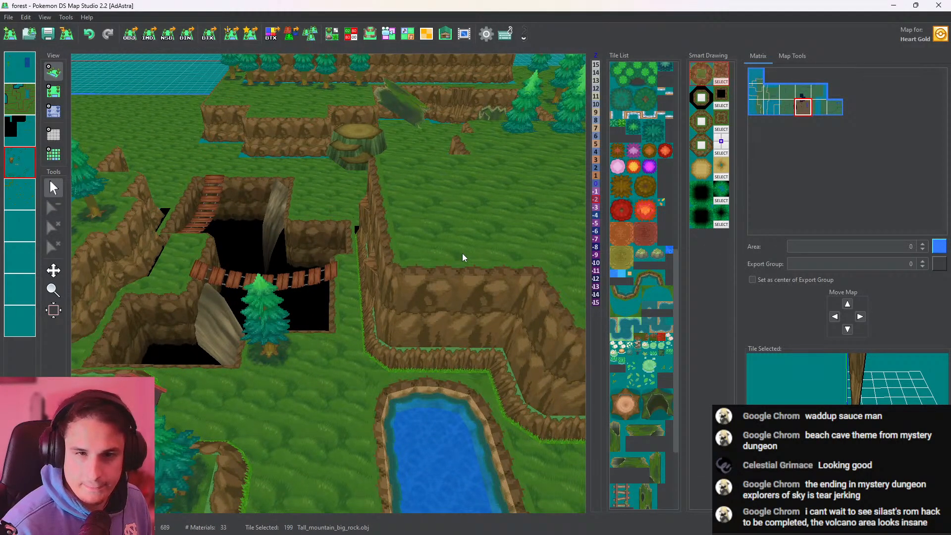
pyautogui.moveTo(410, 204); pyautogui.dragTo(330, 426, button='right')
pyautogui.moveTo(473, 218); pyautogui.dragTo(399, 325, button='right')
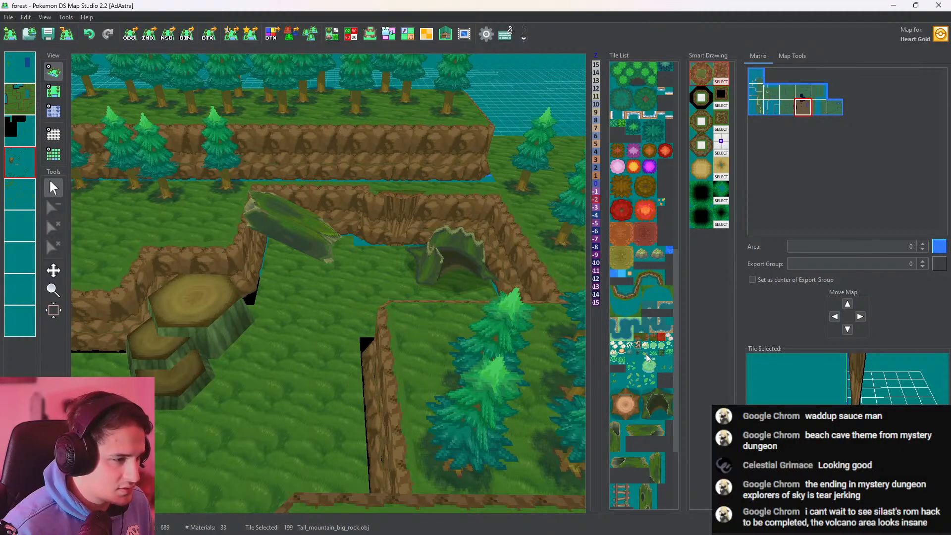
# Look through the pond decoration tiles, inspecting L_Leaf_Lake, Water_rock_small and xtratallgrass_water
pyautogui.scroll(-3, 648, 358)
pyautogui.moveTo(426, 307); pyautogui.dragTo(456, 100, button='right')
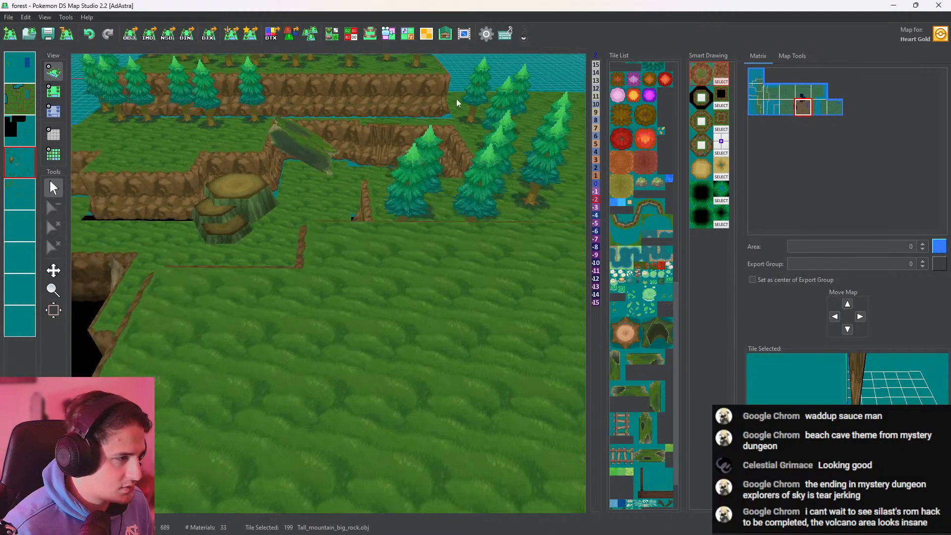
pyautogui.moveTo(431, 342)
pyautogui.mouseDown(button='right')
pyautogui.moveTo(489, 167)
pyautogui.moveTo(547, 107)
pyautogui.mouseUp(button='right')
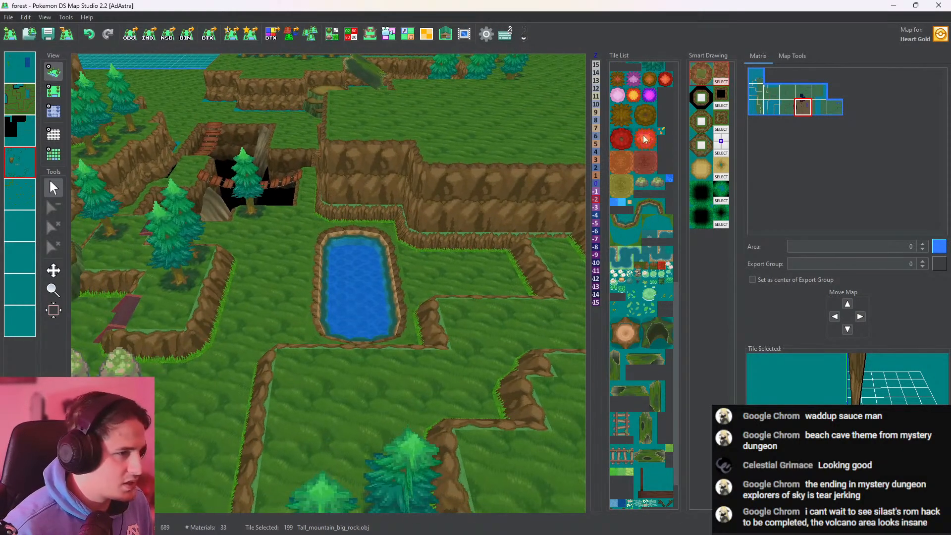
pyautogui.click(633, 294)
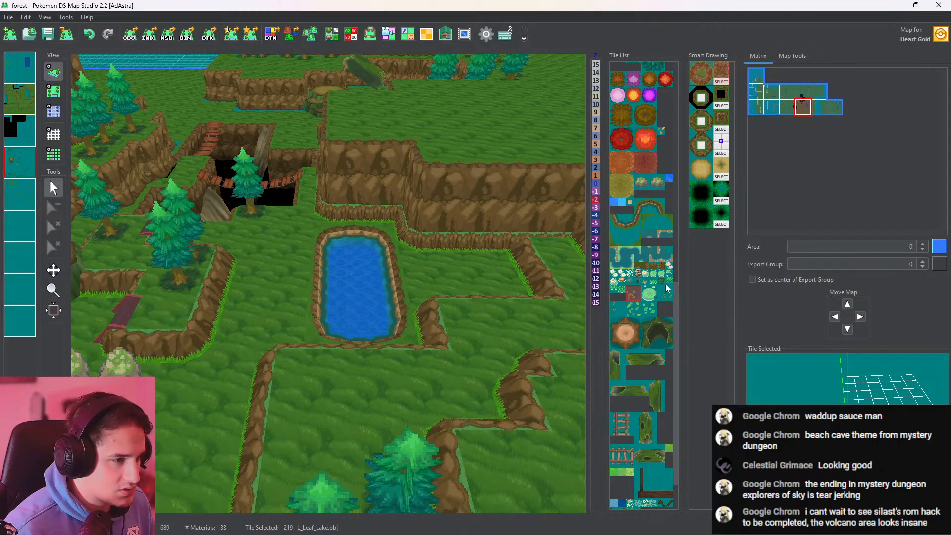
pyautogui.click(664, 296)
pyautogui.click(653, 282)
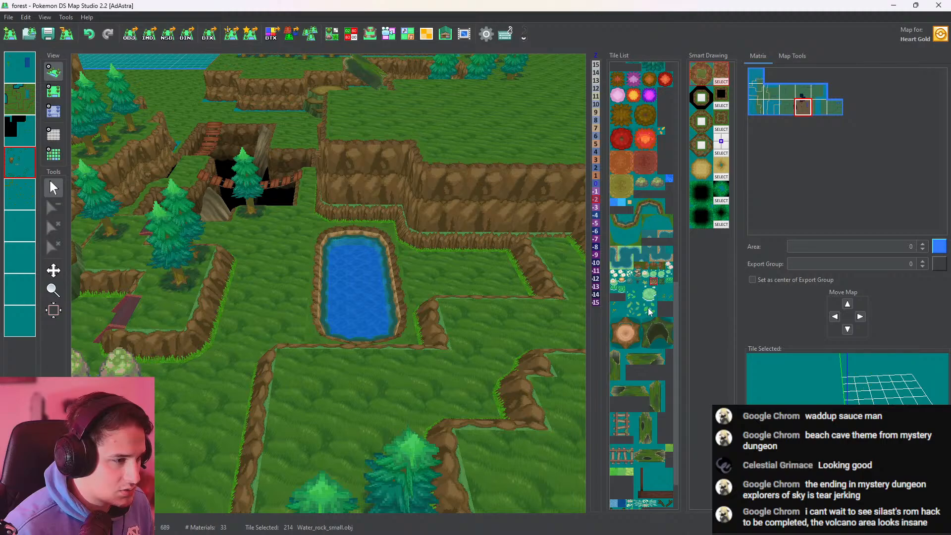
pyautogui.click(620, 291)
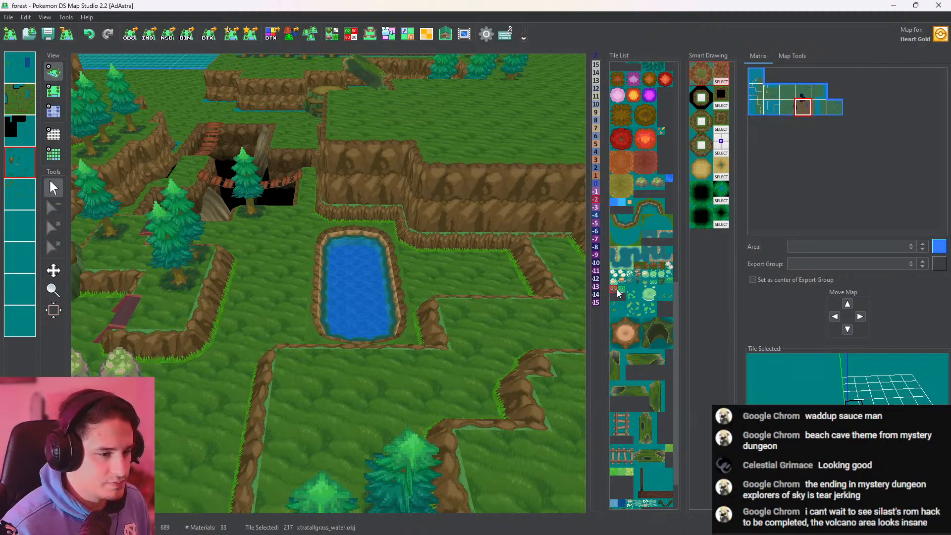
# Place one xtratallgrass_water tile in the northern part of the pond and check it in 3D
pyautogui.click(617, 290)
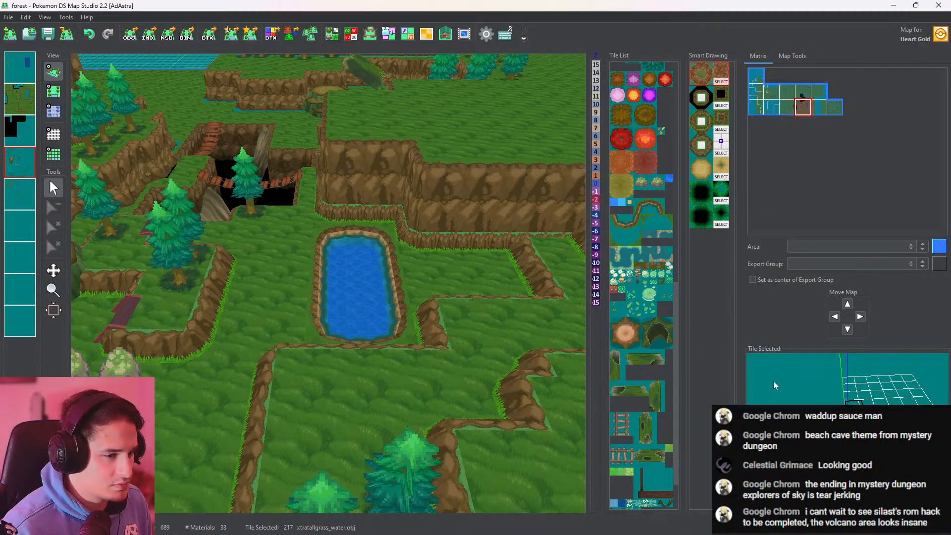
pyautogui.click(54, 91)
pyautogui.click(352, 246)
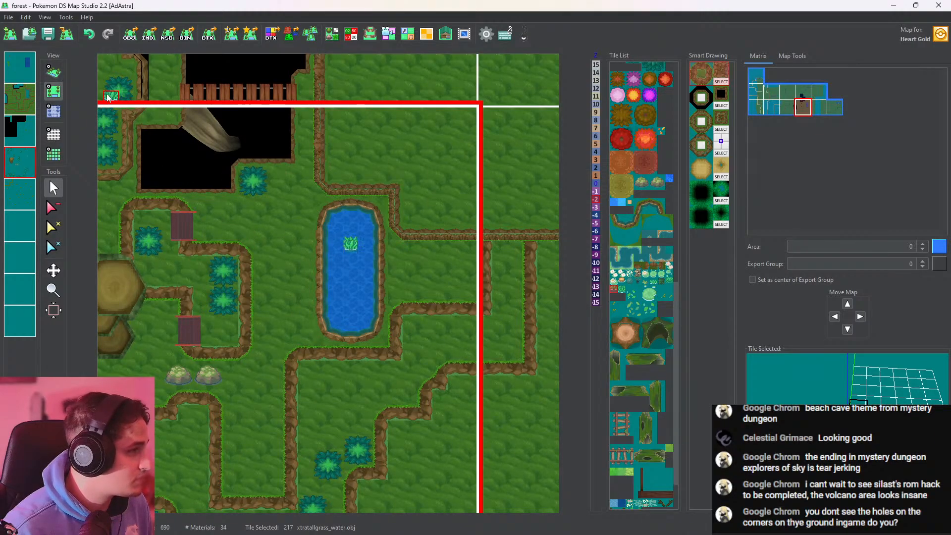
pyautogui.click(54, 73)
pyautogui.scroll(12, 374, 240)
pyautogui.moveTo(434, 257); pyautogui.dragTo(467, 406)
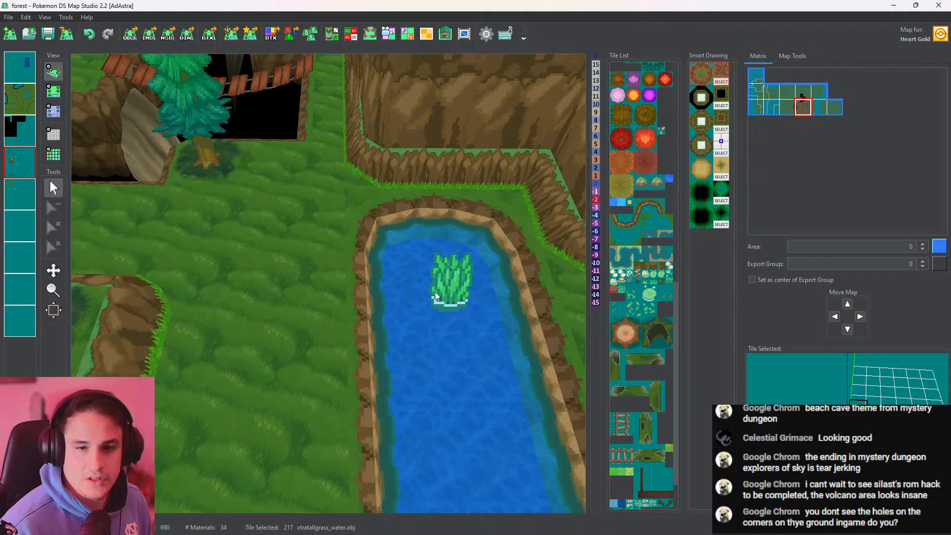
pyautogui.scroll(-5, 267, 292)
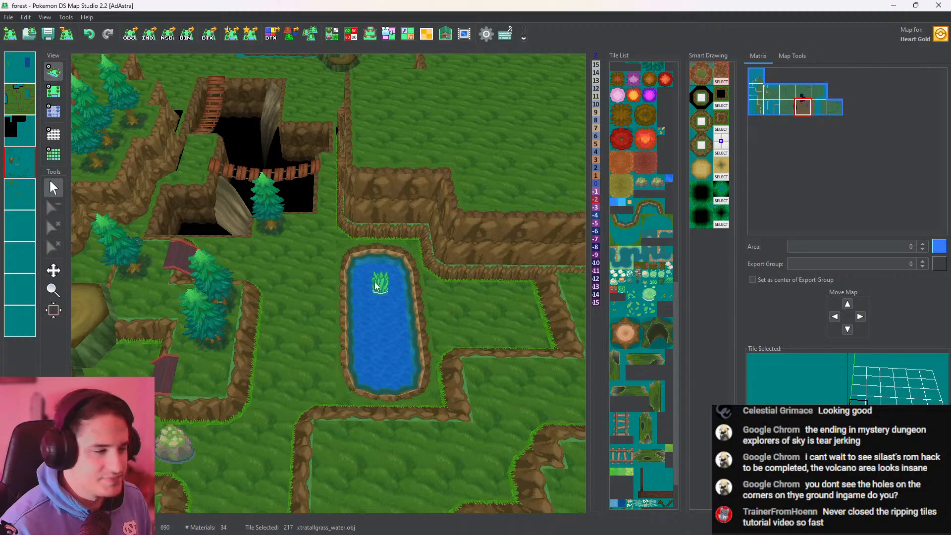
# Examine the bridge pits, cliff corners, tree stumps and hanging roots around the pond in 3D
pyautogui.moveTo(385, 268); pyautogui.dragTo(431, 233)
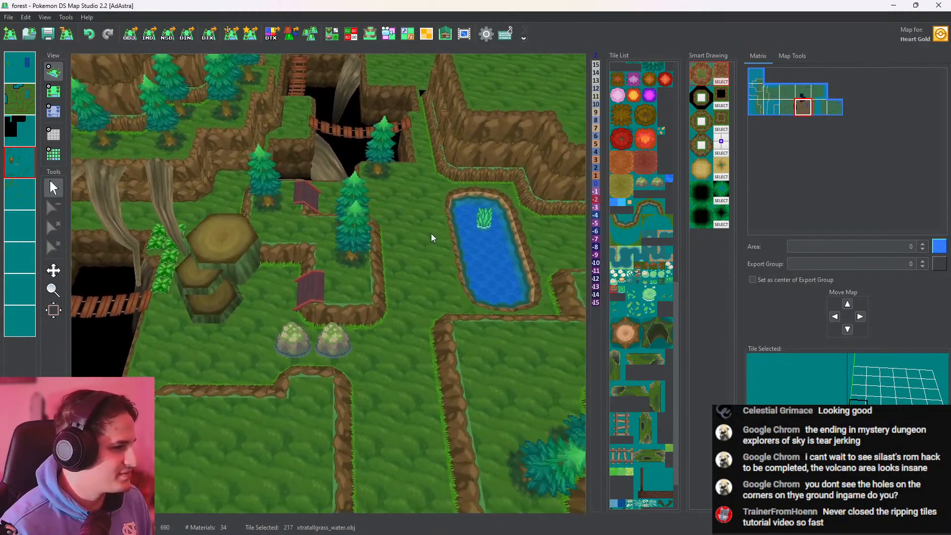
pyautogui.scroll(6, 431, 232)
pyautogui.moveTo(494, 323); pyautogui.dragTo(301, 315)
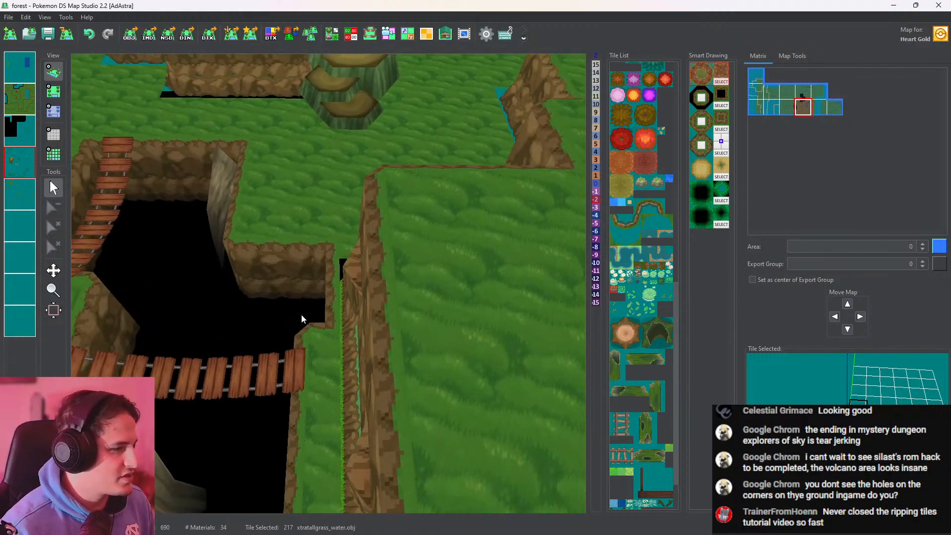
pyautogui.moveTo(301, 315); pyautogui.dragTo(382, 291, button='right')
pyautogui.moveTo(382, 291); pyautogui.dragTo(477, 153)
pyautogui.scroll(-4, 477, 153)
pyautogui.moveTo(436, 298); pyautogui.dragTo(515, 157)
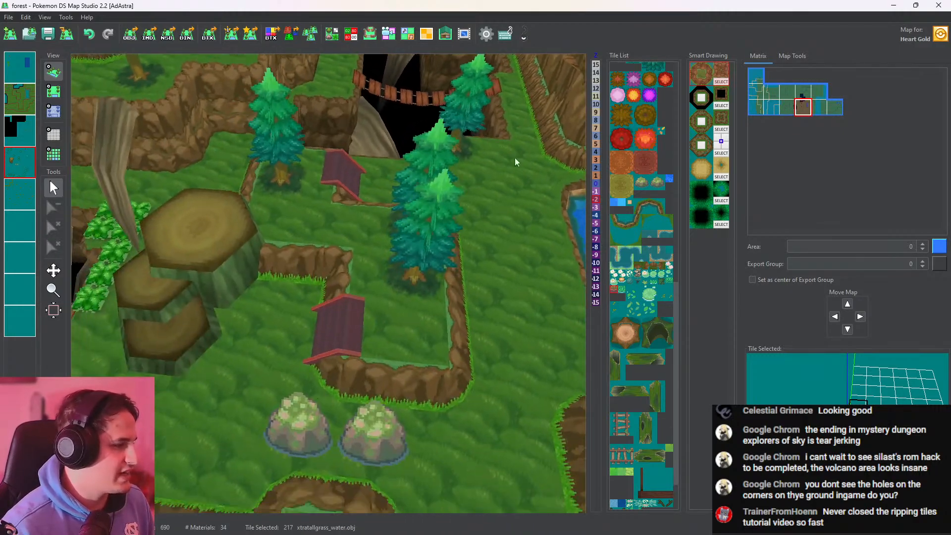
pyautogui.moveTo(515, 157); pyautogui.dragTo(358, 167, button='right')
pyautogui.scroll(2, 357, 167)
pyautogui.moveTo(357, 168); pyautogui.dragTo(341, 347)
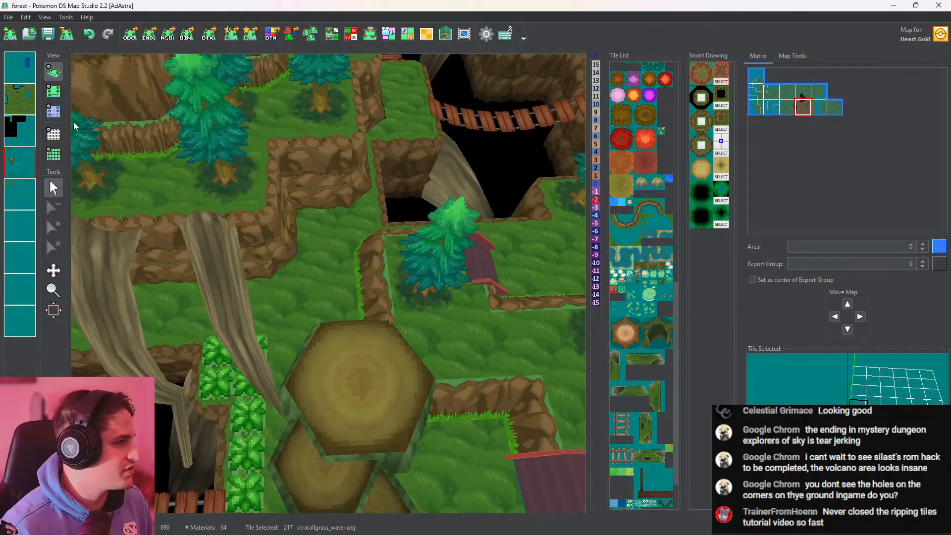
# Inspect the map's first four layers individually in the 2D view, ending on the fourth layer
pyautogui.click(54, 90)
pyautogui.click(20, 99)
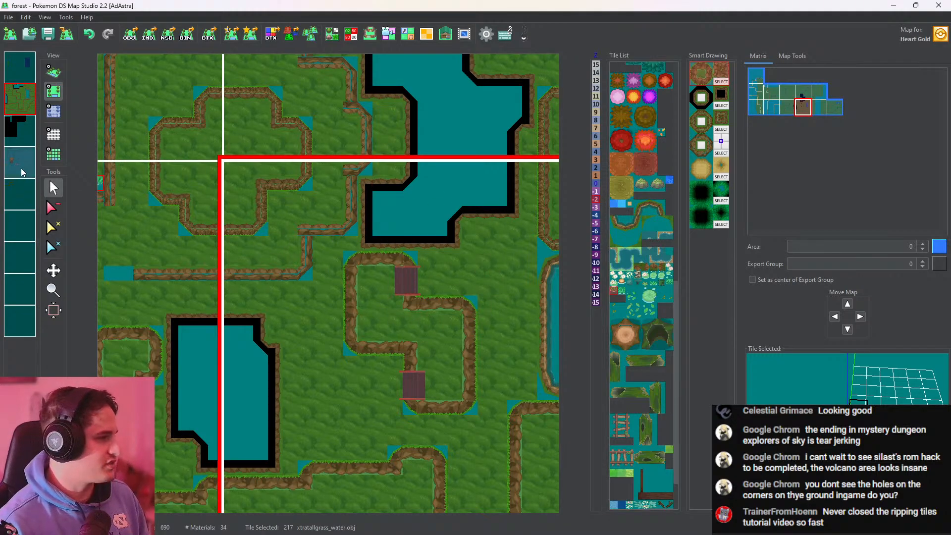
pyautogui.click(19, 69)
pyautogui.click(20, 124)
pyautogui.click(20, 162)
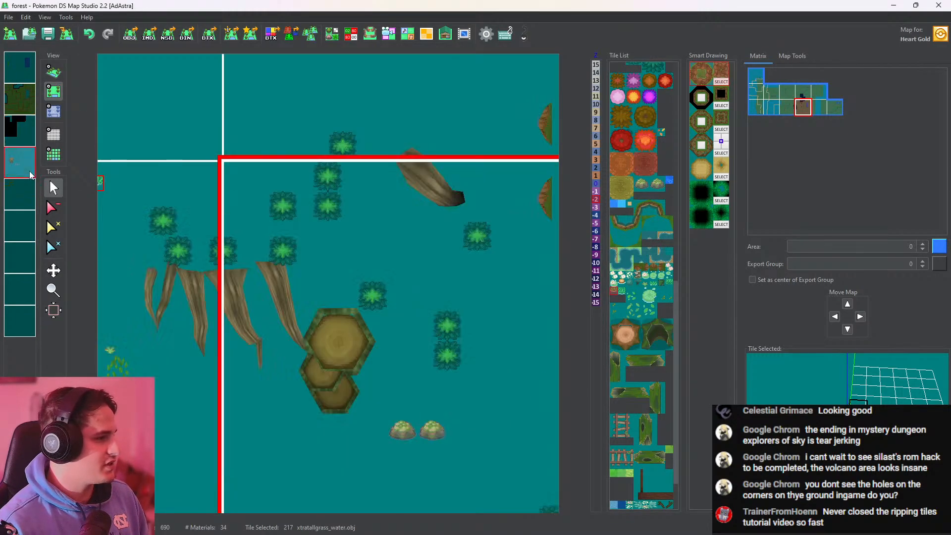
# Inspect the fifth layer alone, restore the display of all layers and examine the pond in 3D
pyautogui.click(21, 195)
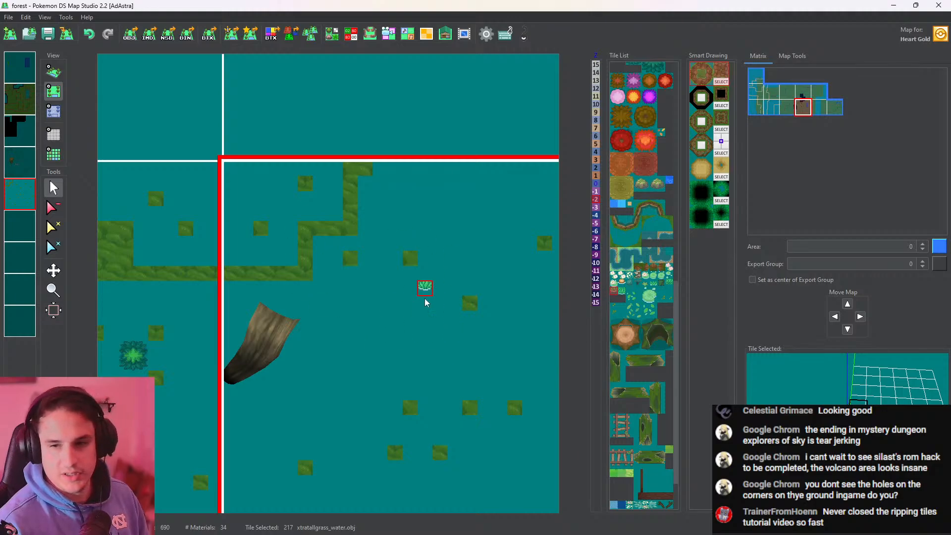
pyautogui.click(21, 189)
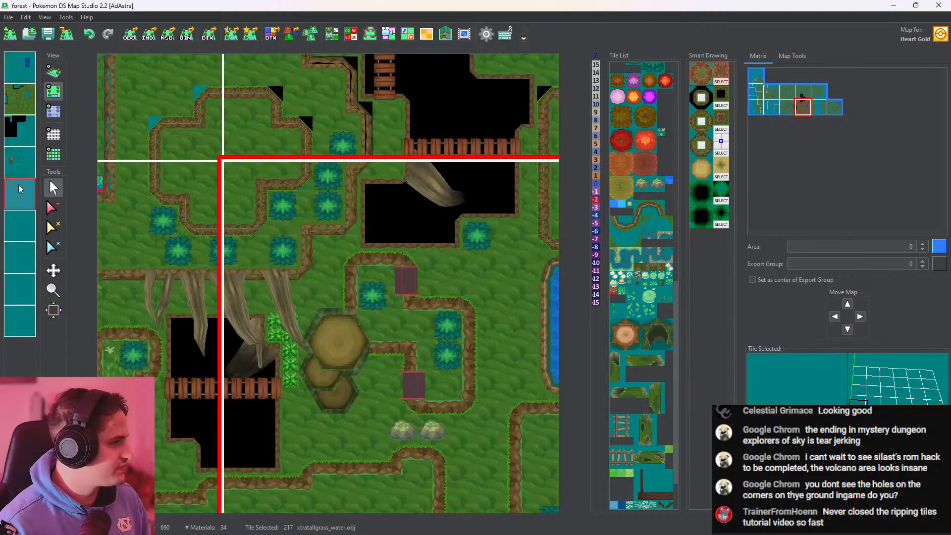
pyautogui.click(54, 71)
pyautogui.scroll(3, 343, 268)
pyautogui.moveTo(467, 324); pyautogui.dragTo(391, 290)
pyautogui.scroll(6, 391, 290)
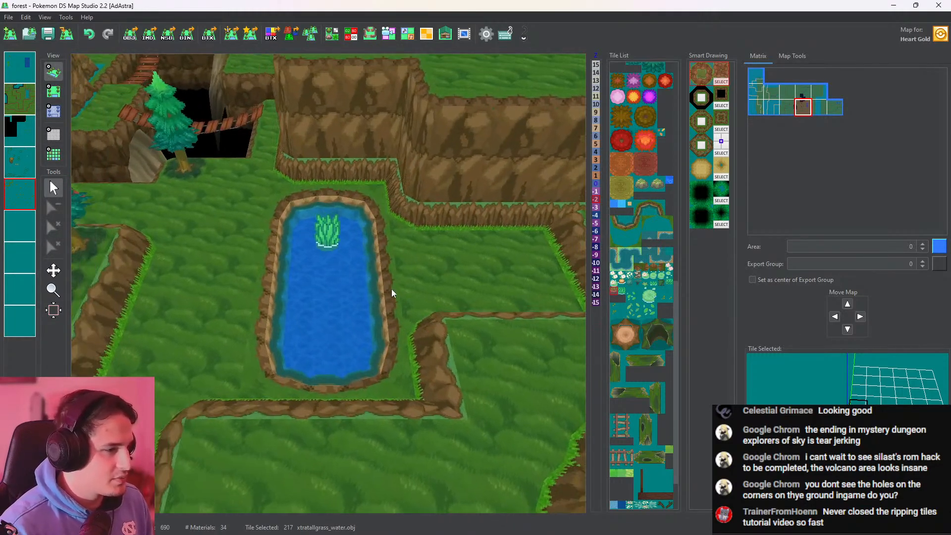
pyautogui.moveTo(395, 297); pyautogui.dragTo(419, 272, button='right')
# Place two River_bottom_rock tiles in the pond, one near its southeast end and one southwest of the tall grass, checking them in 3D
pyautogui.click(628, 284)
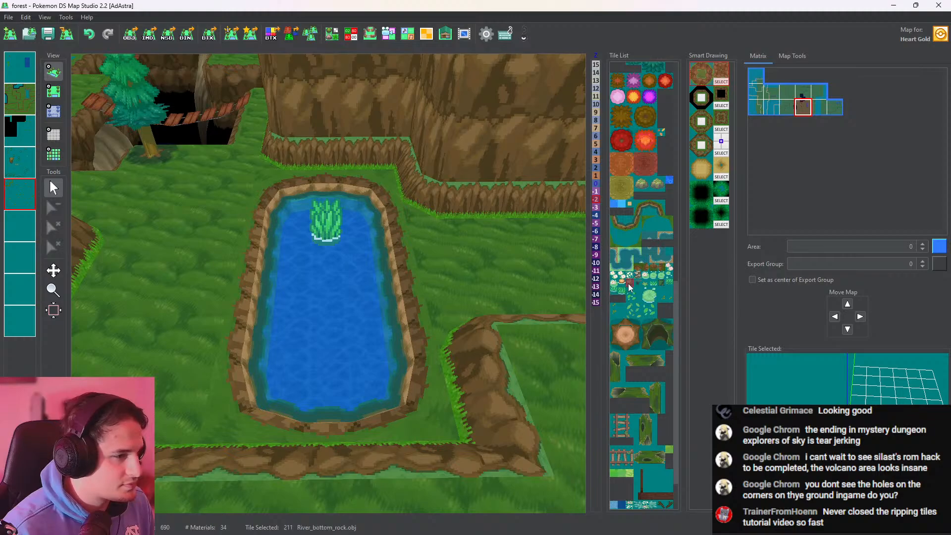
pyautogui.click(54, 91)
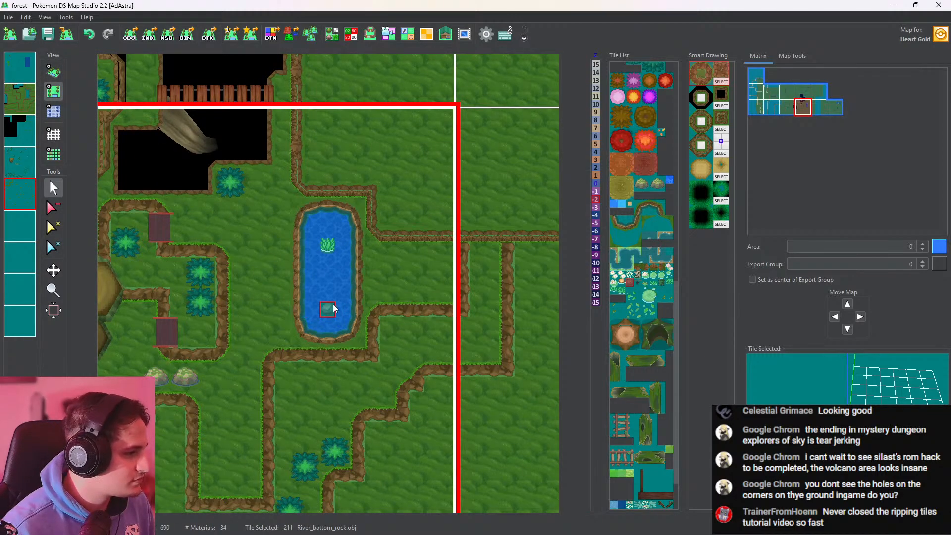
pyautogui.click(341, 308)
pyautogui.click(53, 72)
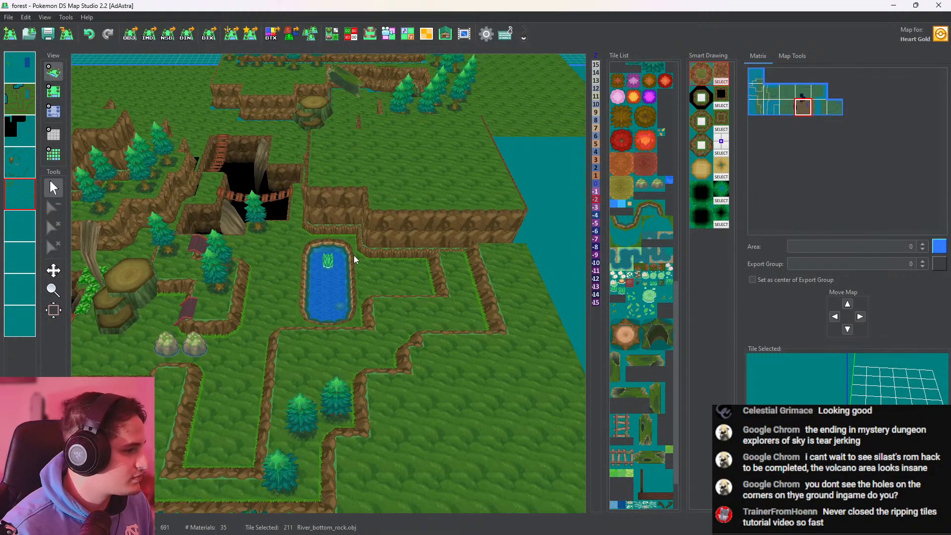
pyautogui.scroll(6, 355, 258)
pyautogui.moveTo(406, 224); pyautogui.dragTo(393, 343)
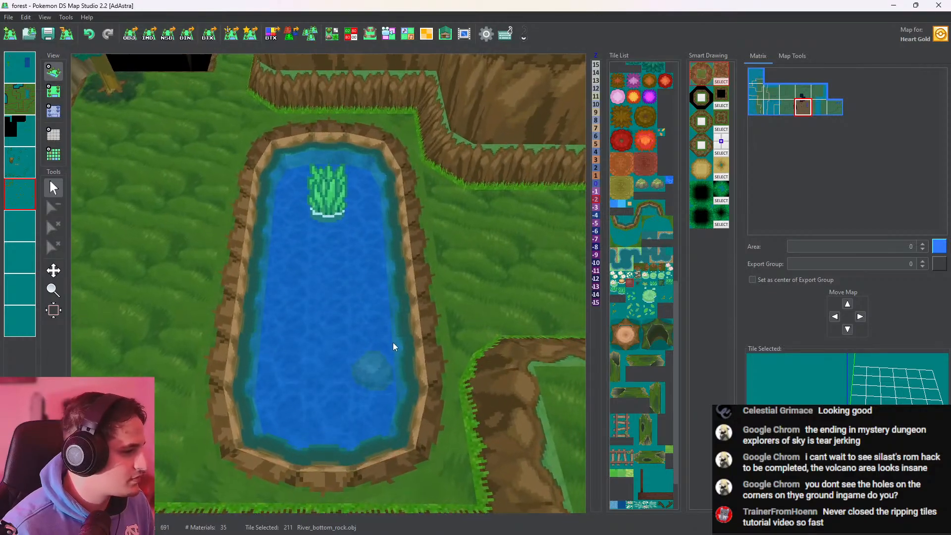
pyautogui.click(54, 92)
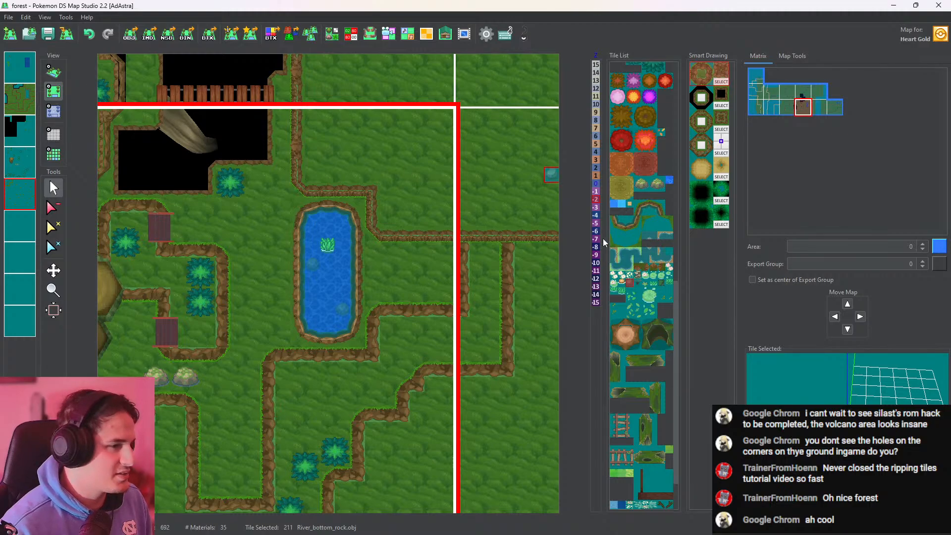
pyautogui.click(54, 72)
# Survey the cave entrance, hanging roots, bridges and pond surroundings in both the 3D and 2D views
pyautogui.moveTo(363, 216); pyautogui.dragTo(415, 245)
pyautogui.moveTo(193, 234); pyautogui.dragTo(368, 253)
pyautogui.scroll(5, 368, 253)
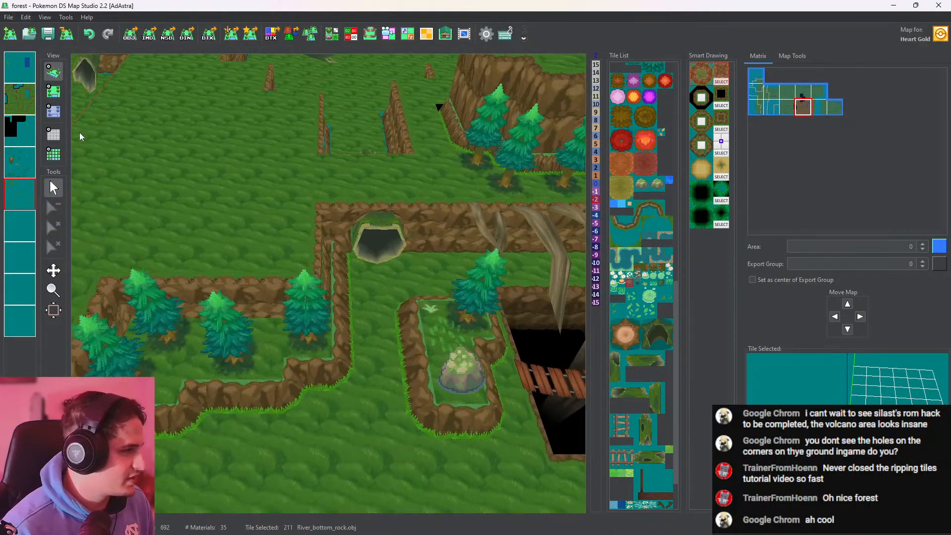
pyautogui.click(53, 92)
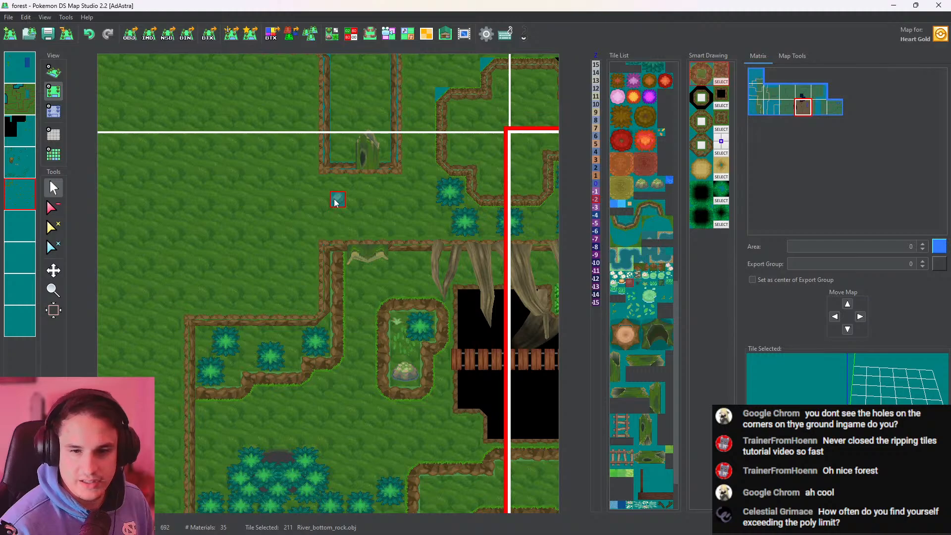
pyautogui.click(54, 72)
pyautogui.click(53, 92)
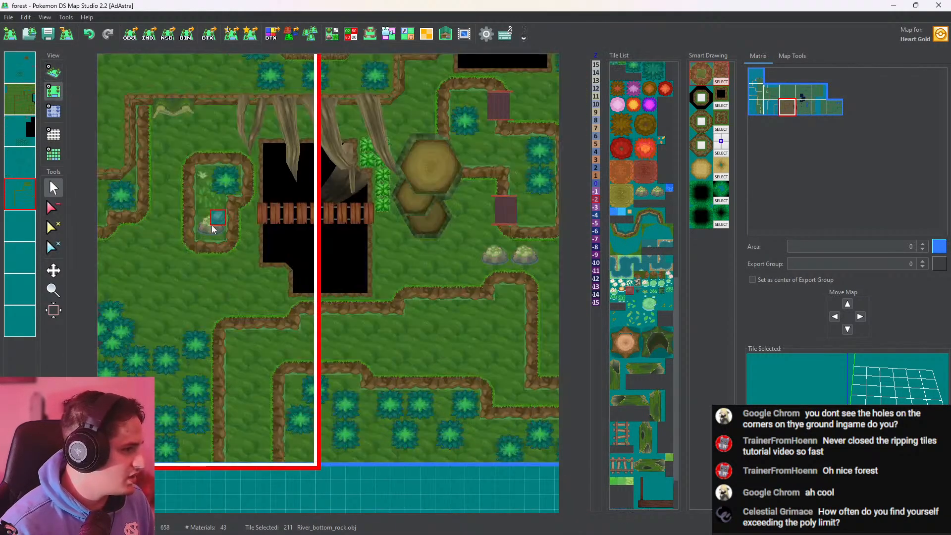
pyautogui.click(54, 270)
pyautogui.moveTo(307, 192); pyautogui.dragTo(188, 231)
pyautogui.click(53, 72)
pyautogui.moveTo(458, 224); pyautogui.dragTo(509, 245)
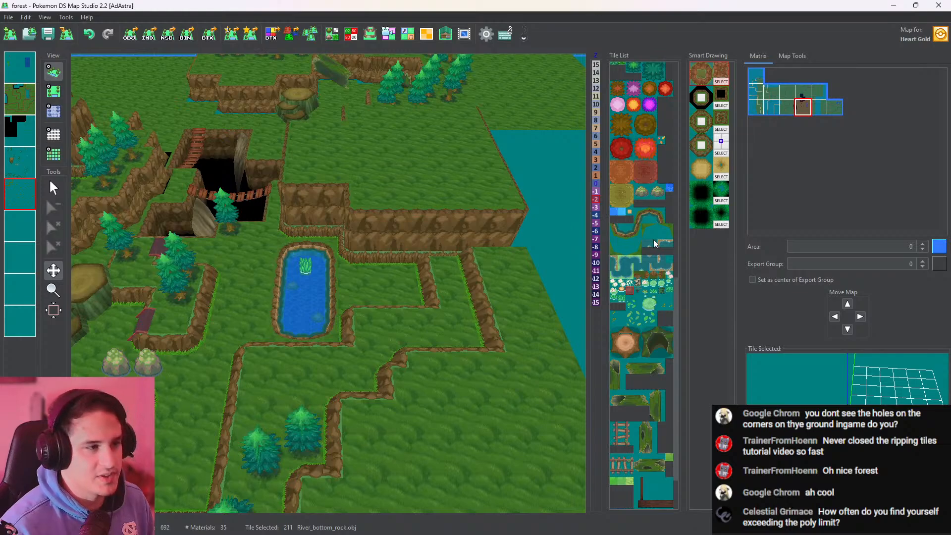
pyautogui.scroll(-3, 662, 397)
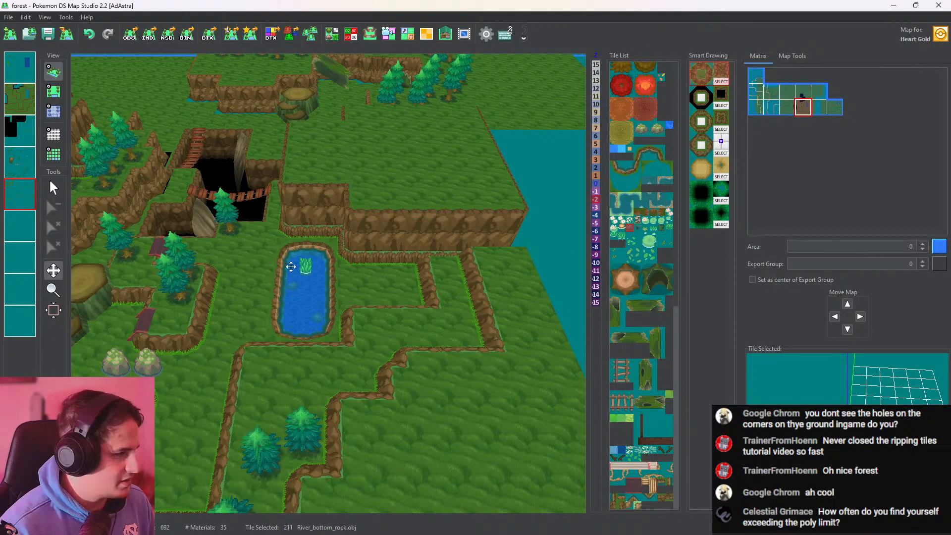
# Examine the map's polygons with the wireframe overlay, hide it again and inspect the stacked tree stumps and hollow log in 3D
pyautogui.click(57, 158)
pyautogui.moveTo(317, 240); pyautogui.dragTo(78, 170)
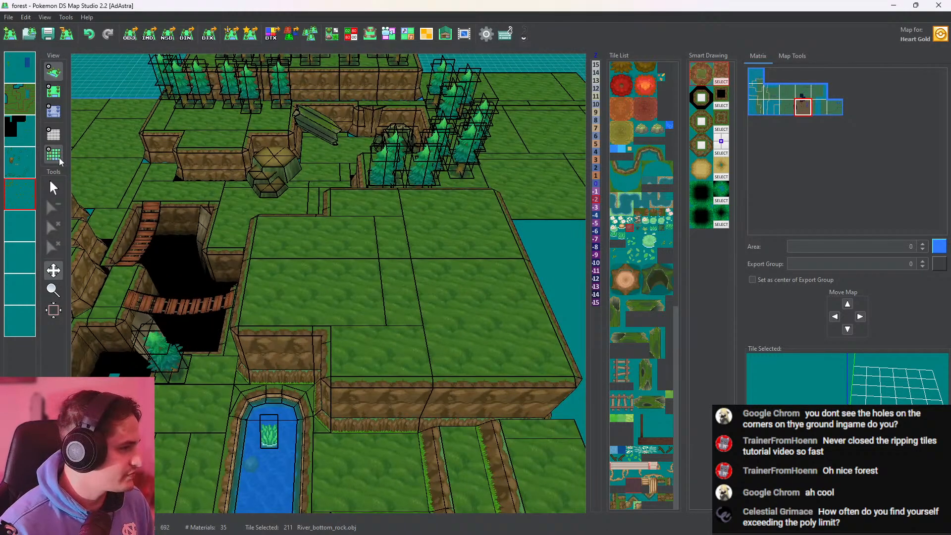
pyautogui.click(61, 161)
pyautogui.moveTo(223, 253); pyautogui.dragTo(288, 321)
pyautogui.scroll(5, 359, 317)
pyautogui.moveTo(368, 235); pyautogui.dragTo(405, 277)
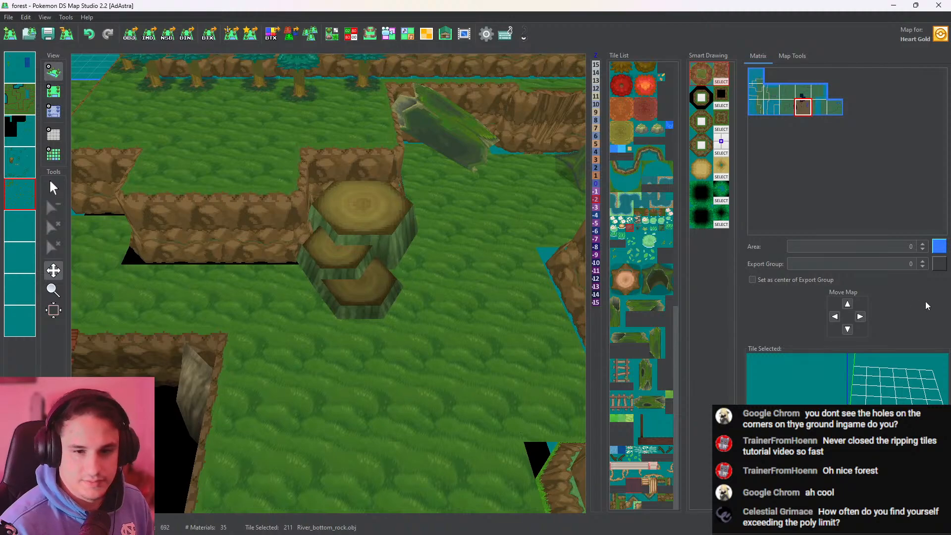
pyautogui.moveTo(399, 203); pyautogui.dragTo(391, 307)
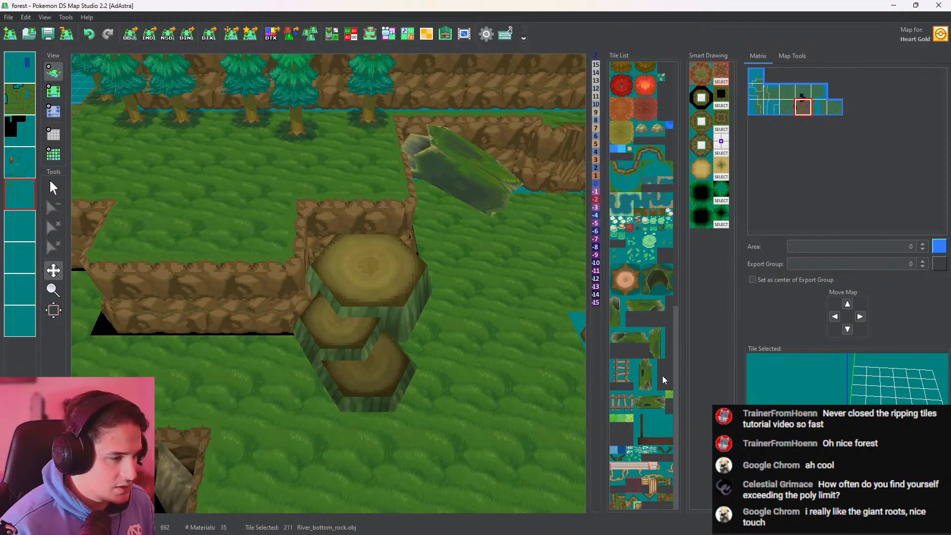
pyautogui.moveTo(547, 342); pyautogui.dragTo(323, 241)
# On the second layer, draw a horizontal cliff wall of ttt.obj tiles across the northern field between the western and eastern vertical cliffs
pyautogui.click(53, 91)
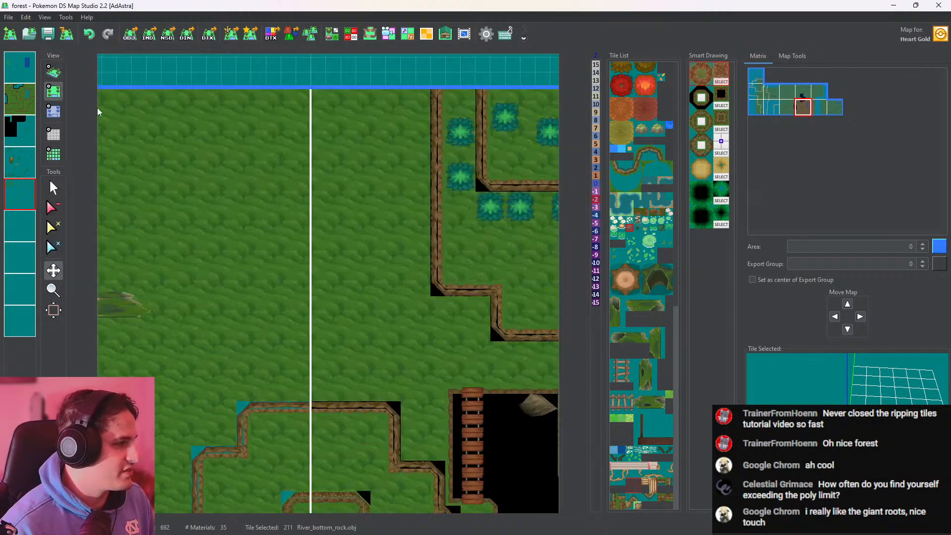
pyautogui.moveTo(295, 194); pyautogui.dragTo(432, 217)
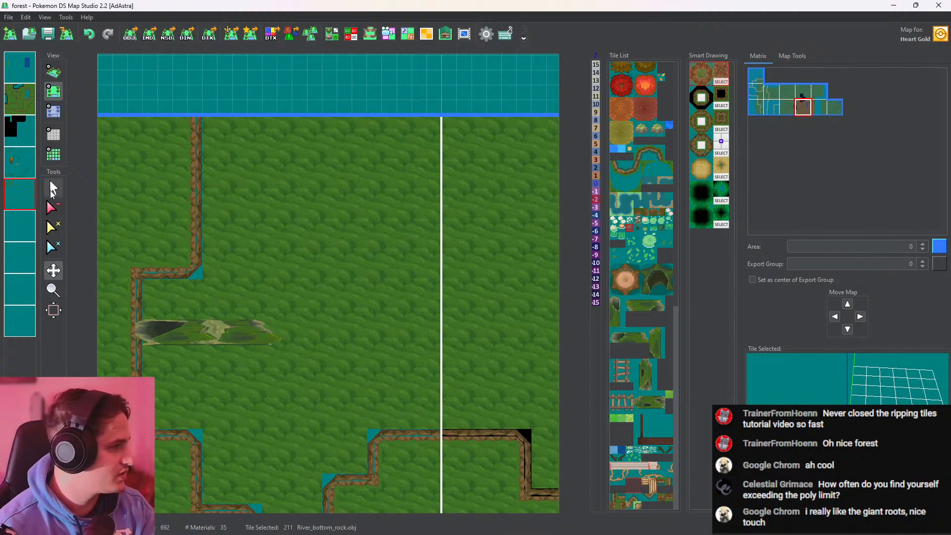
pyautogui.click(54, 188)
pyautogui.click(29, 101)
pyautogui.rightClick(200, 194)
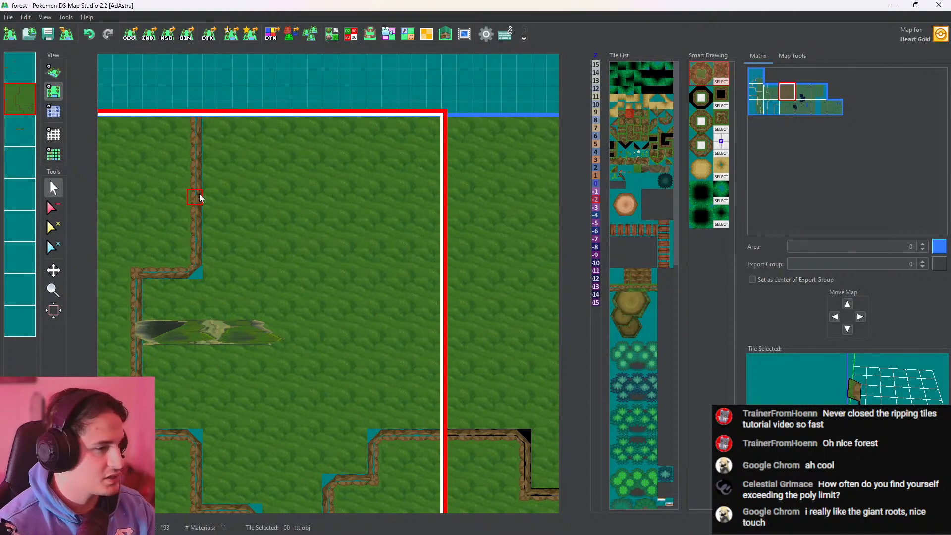
pyautogui.moveTo(258, 241); pyautogui.dragTo(307, 245, button='middle')
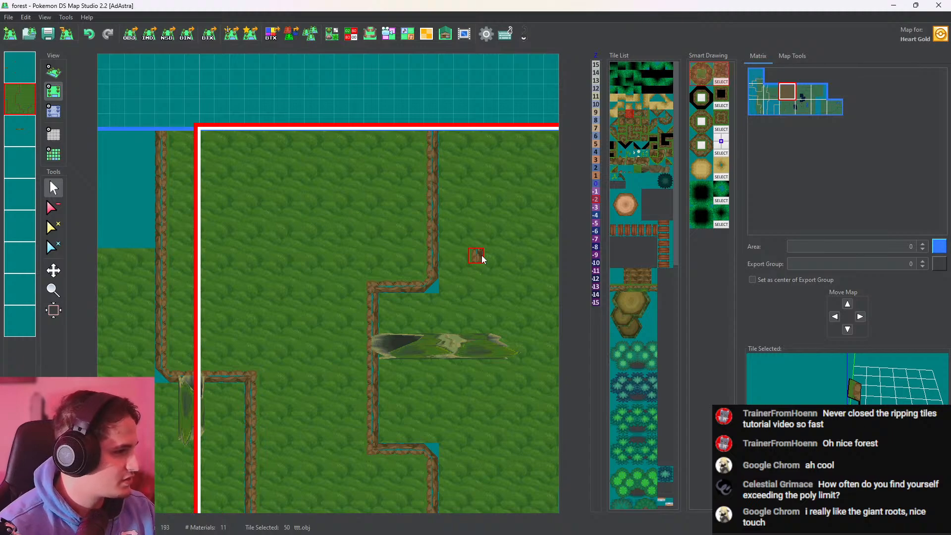
pyautogui.moveTo(481, 258); pyautogui.dragTo(267, 233, button='middle')
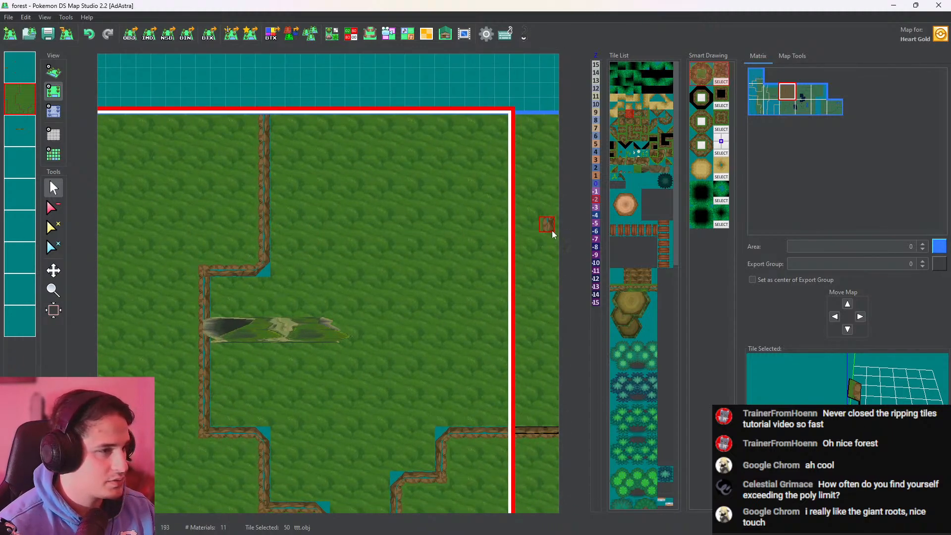
pyautogui.click(622, 117)
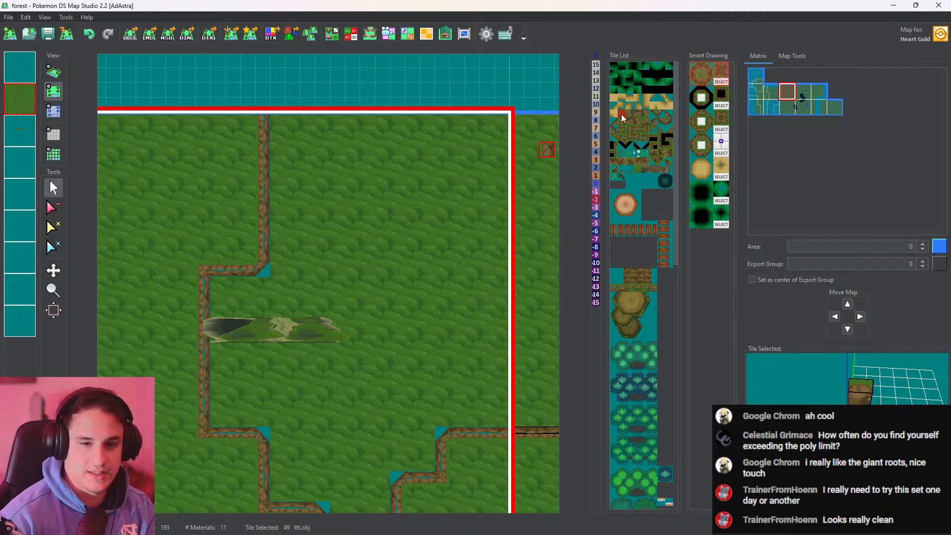
pyautogui.moveTo(271, 177); pyautogui.dragTo(245, 201, button='middle')
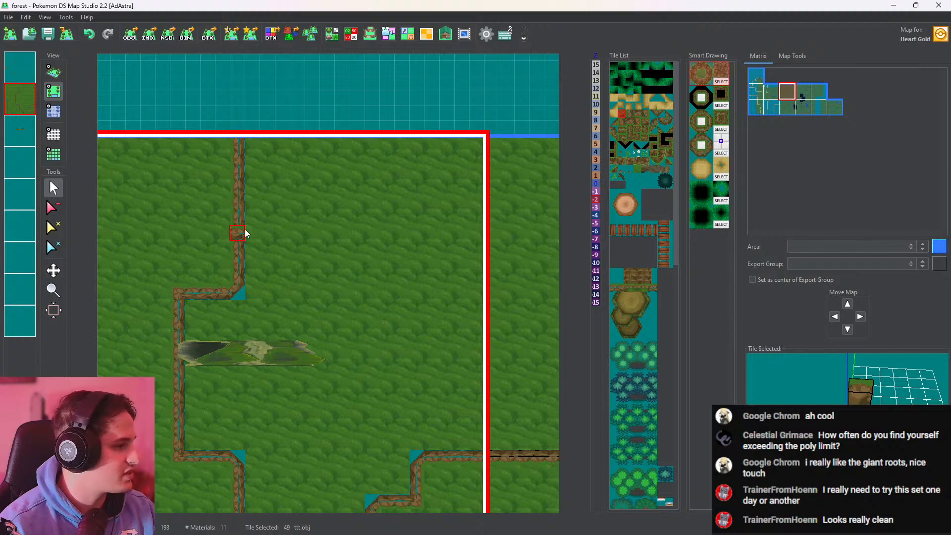
pyautogui.click(242, 224)
pyautogui.moveTo(309, 222); pyautogui.dragTo(248, 228, button='middle')
pyautogui.scroll(-2, 245, 226)
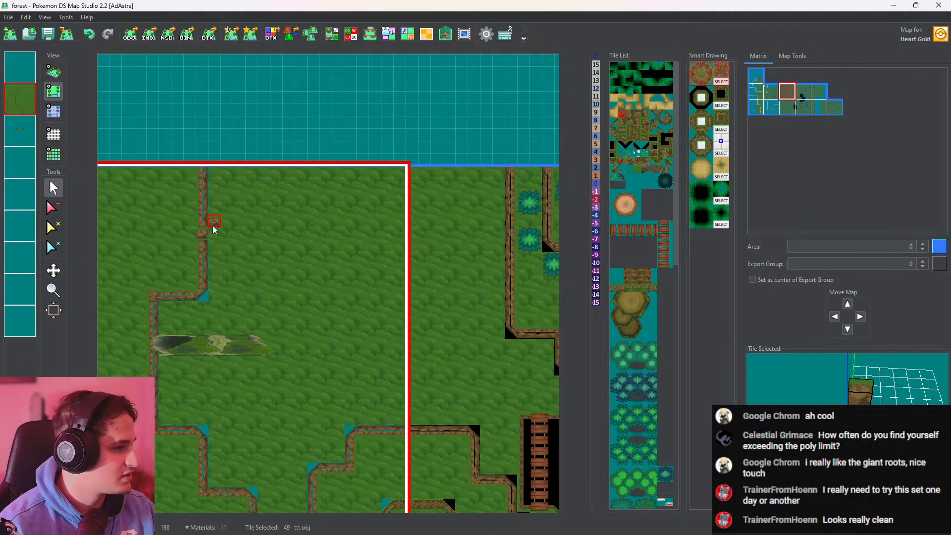
pyautogui.moveTo(212, 225)
pyautogui.mouseDown()
pyautogui.moveTo(218, 233)
pyautogui.moveTo(414, 233)
pyautogui.mouseUp()
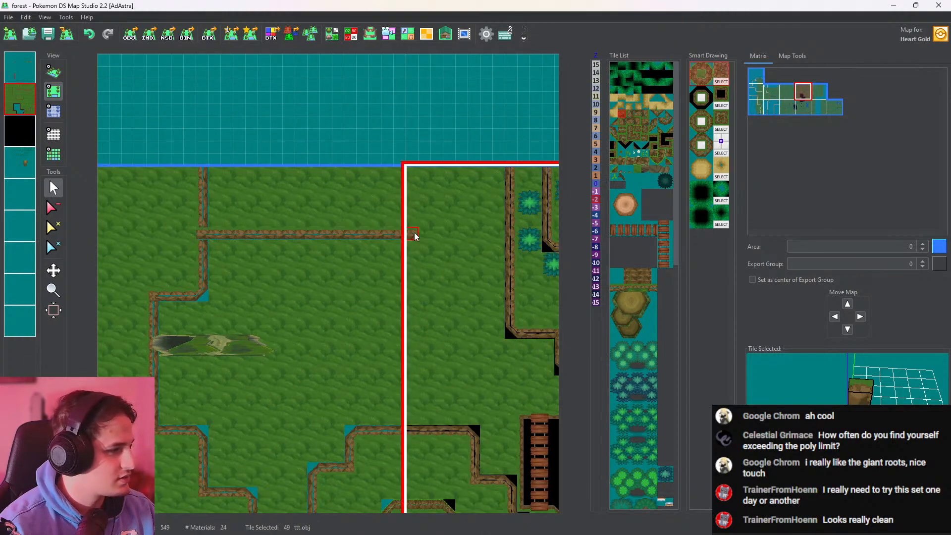
pyautogui.moveTo(477, 237); pyautogui.dragTo(506, 233)
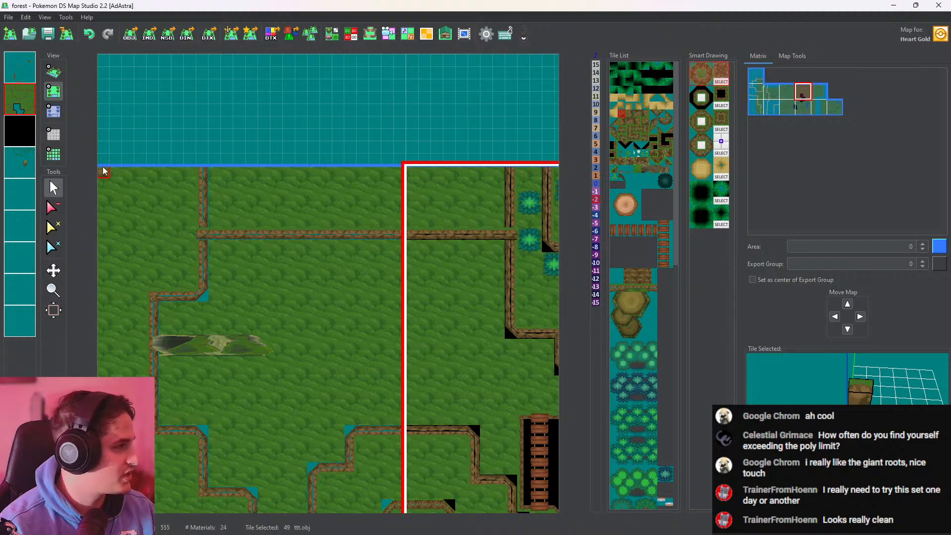
# Show only the second layer and paint grass_14 over the two vertical cliff sections north of the new wall
pyautogui.doubleClick(33, 105)
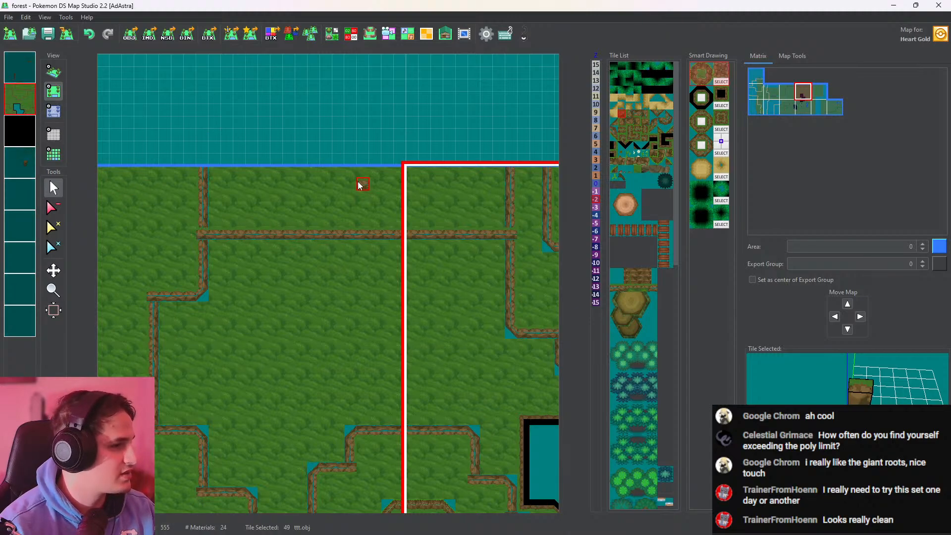
pyautogui.click(243, 218)
pyautogui.moveTo(198, 223); pyautogui.dragTo(206, 179)
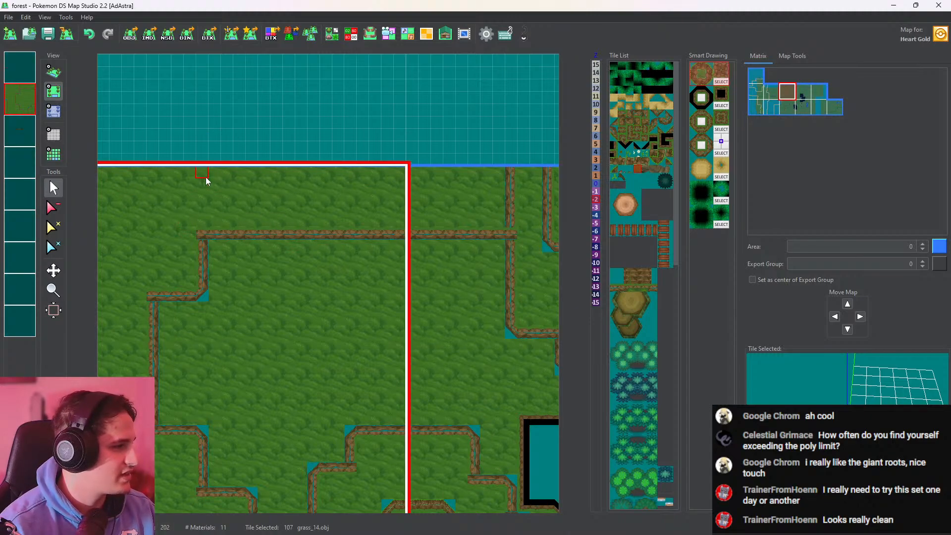
pyautogui.click(510, 185)
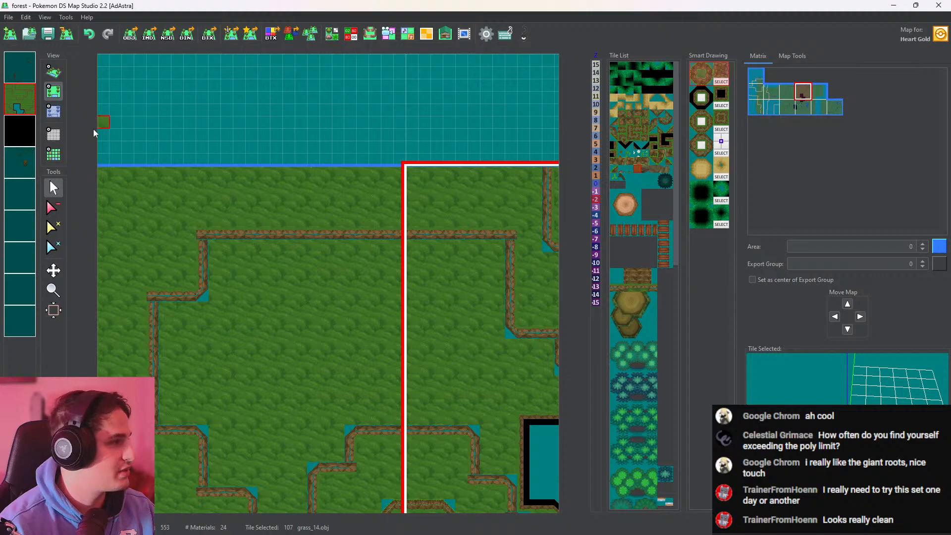
# Raise the ground north of the new cliff wall to height 3 in both map sections and check it in 3D
pyautogui.click(55, 113)
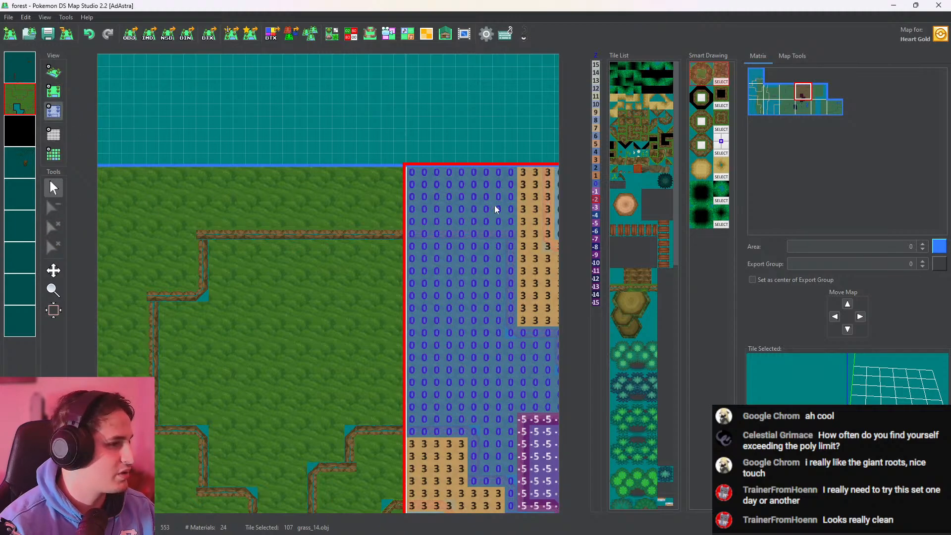
pyautogui.click(326, 227)
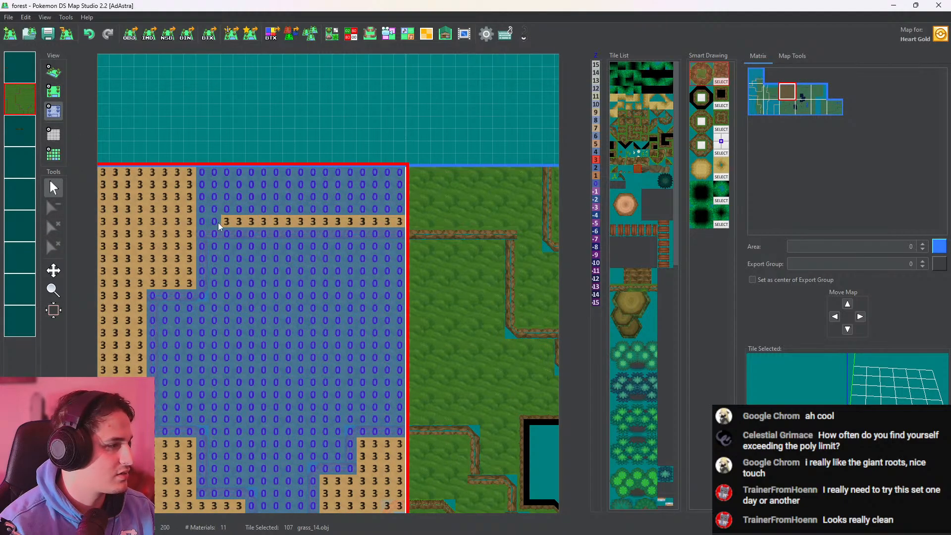
pyautogui.click(448, 177)
pyautogui.click(61, 74)
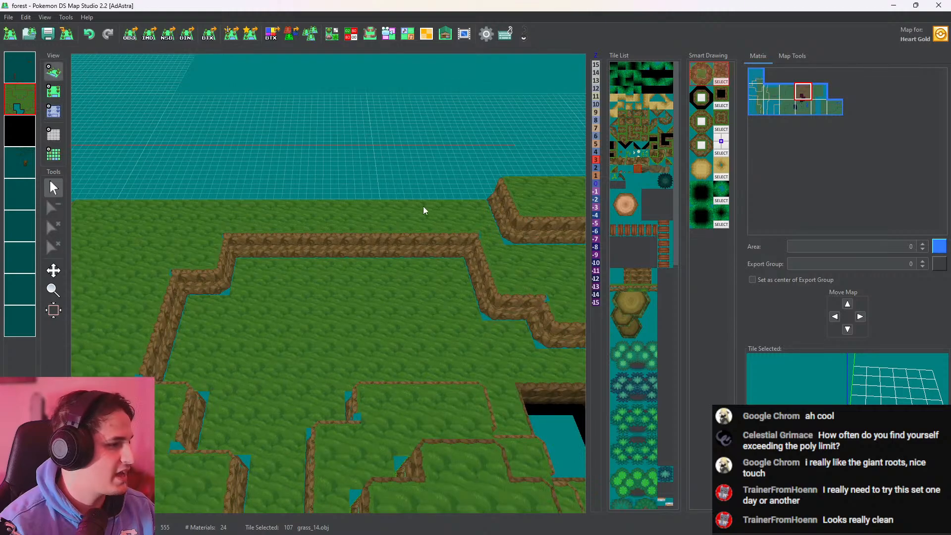
pyautogui.scroll(3, 303, 218)
pyautogui.moveTo(401, 233); pyautogui.dragTo(389, 267)
# On the first layer, overlay a ttt.obj cliff tile on the new wall's northwest corner and check the corner in 3D
pyautogui.rightClick(24, 108)
pyautogui.click(54, 91)
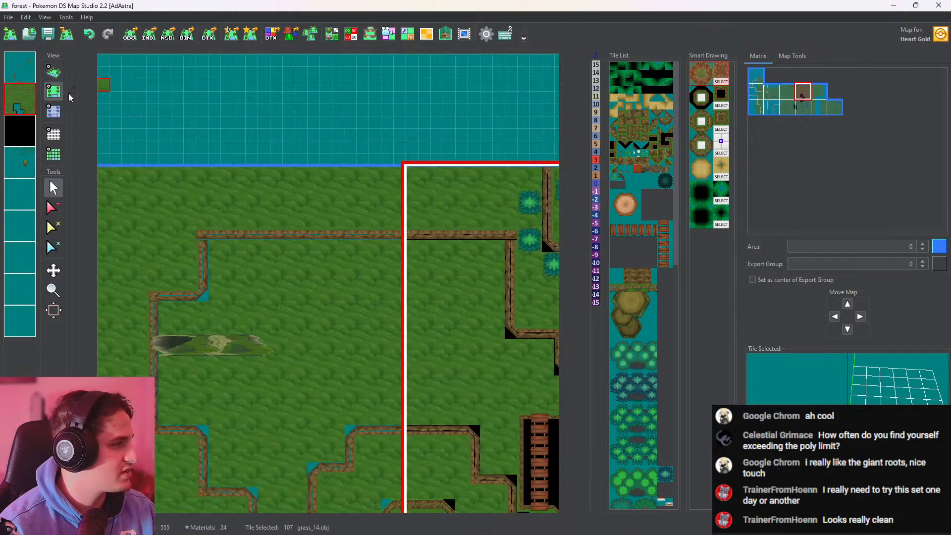
pyautogui.click(20, 67)
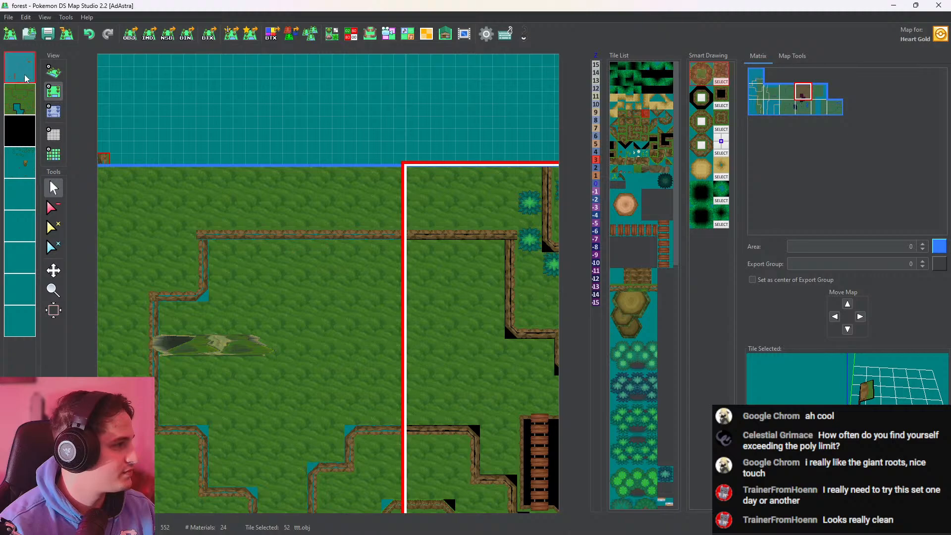
pyautogui.click(208, 254)
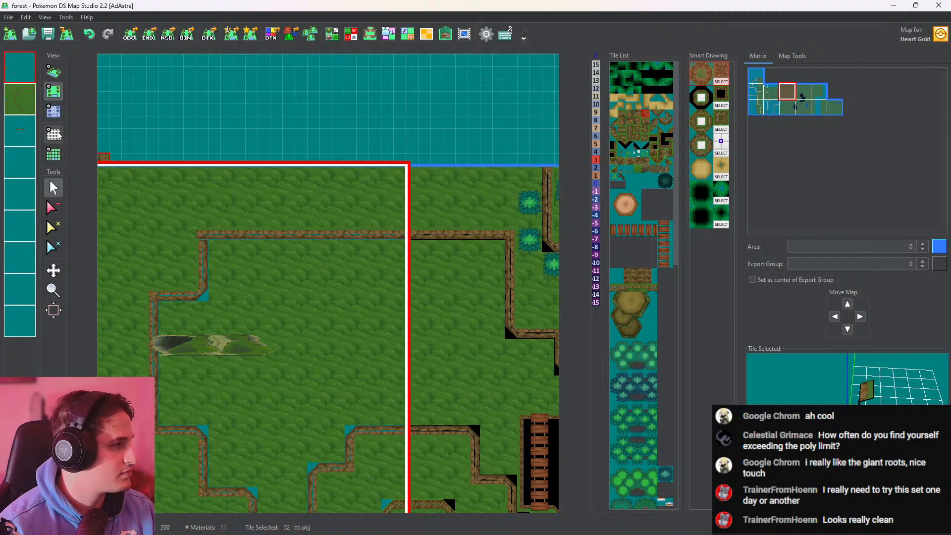
pyautogui.rightClick(205, 257)
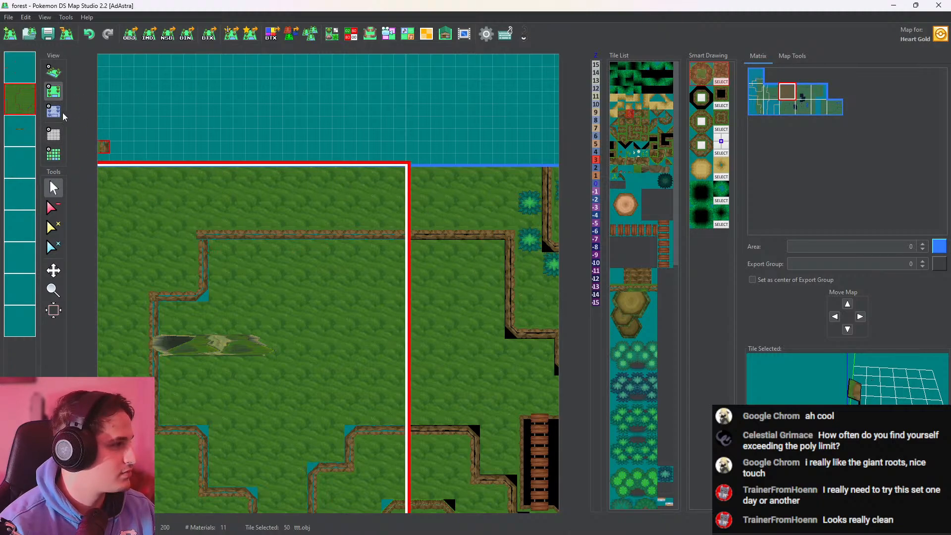
pyautogui.click(205, 234)
pyautogui.click(53, 71)
pyautogui.scroll(8, 255, 242)
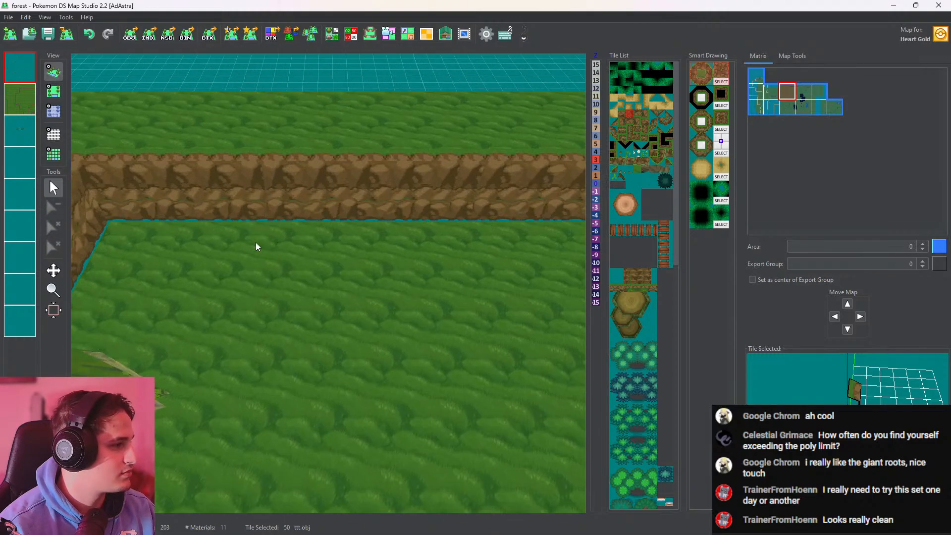
pyautogui.moveTo(256, 242); pyautogui.dragTo(294, 225, button='middle')
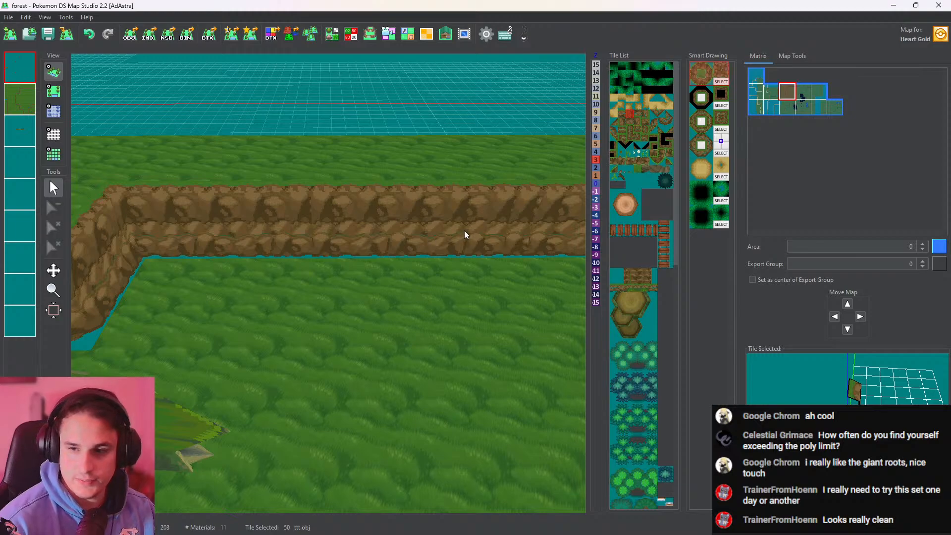
pyautogui.moveTo(464, 230); pyautogui.dragTo(377, 244, button='middle')
pyautogui.scroll(-8, 380, 242)
# On the second layer, draw another horizontal ttt.obj cliff wall north of the existing one, spanning both map sections
pyautogui.click(54, 91)
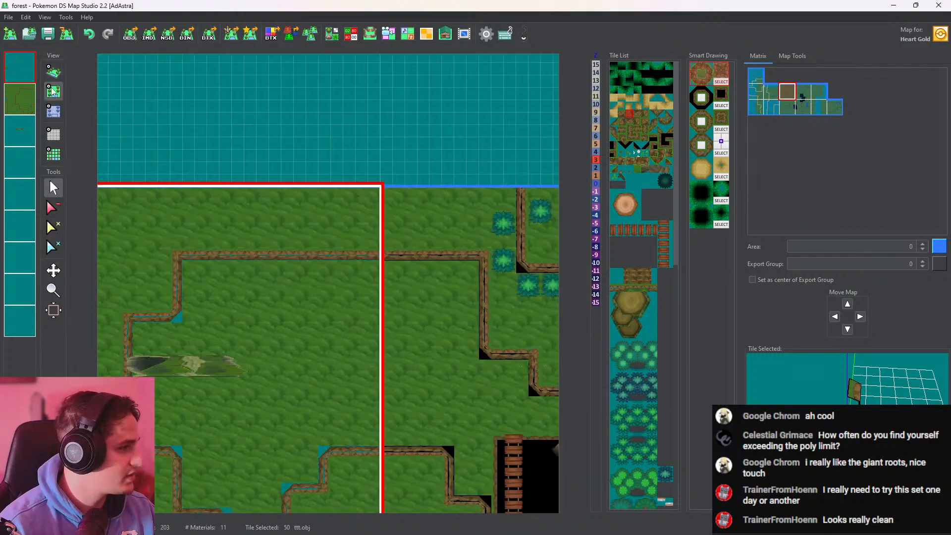
pyautogui.moveTo(223, 231); pyautogui.dragTo(409, 257, button='middle')
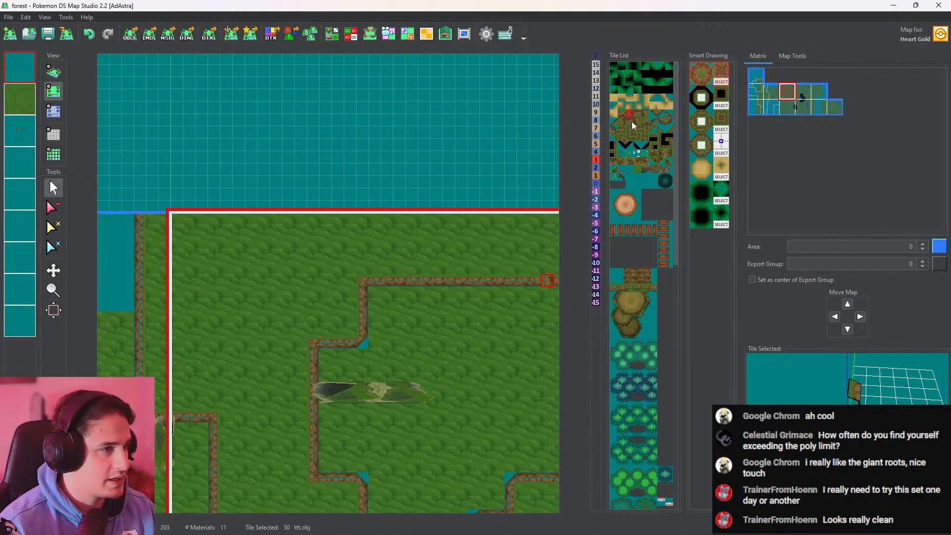
pyautogui.click(621, 114)
pyautogui.moveTo(390, 289); pyautogui.dragTo(291, 259, button='middle')
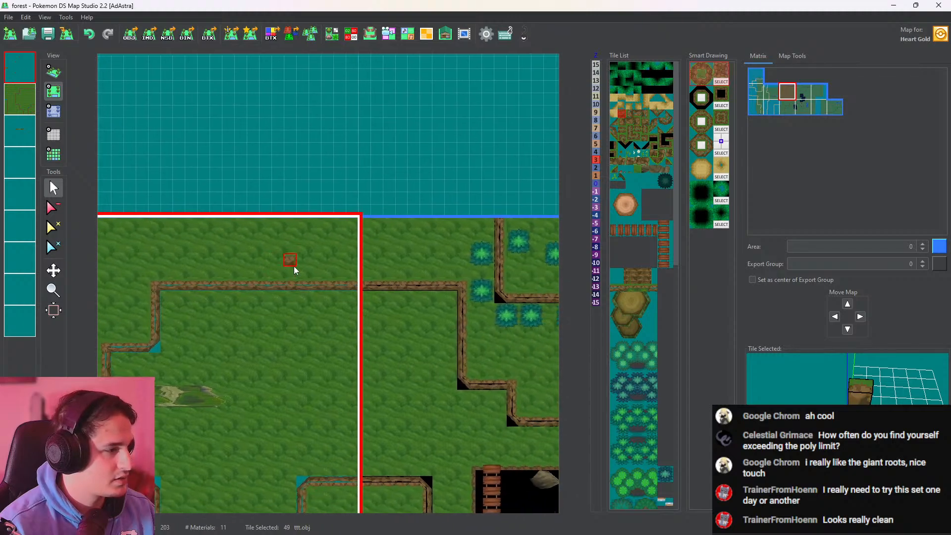
pyautogui.click(453, 249)
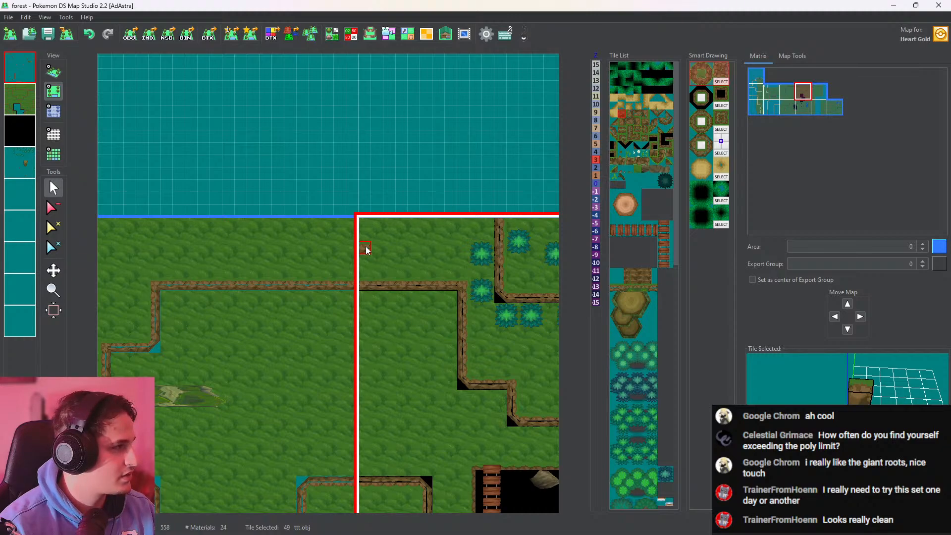
pyautogui.click(32, 103)
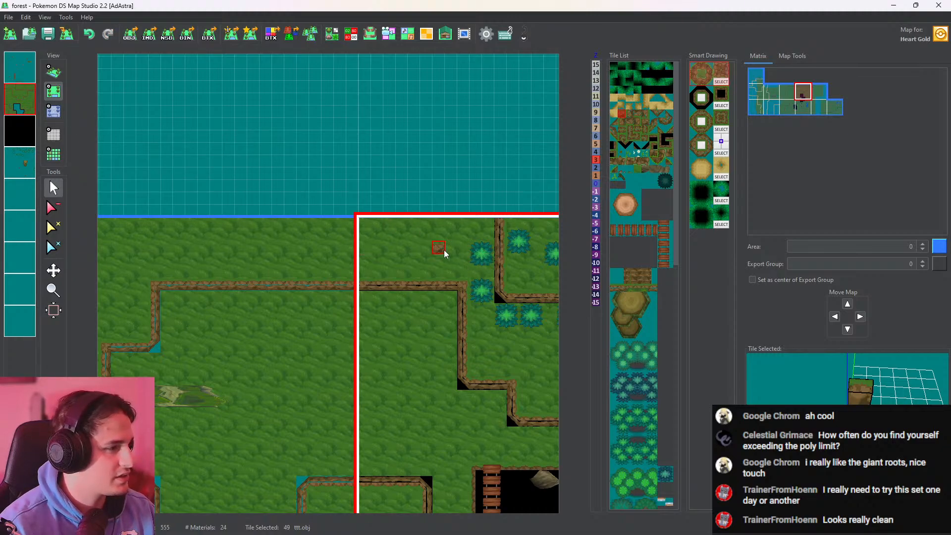
pyautogui.moveTo(449, 249); pyautogui.dragTo(350, 248)
pyautogui.hotkey('ctrl', 'z')
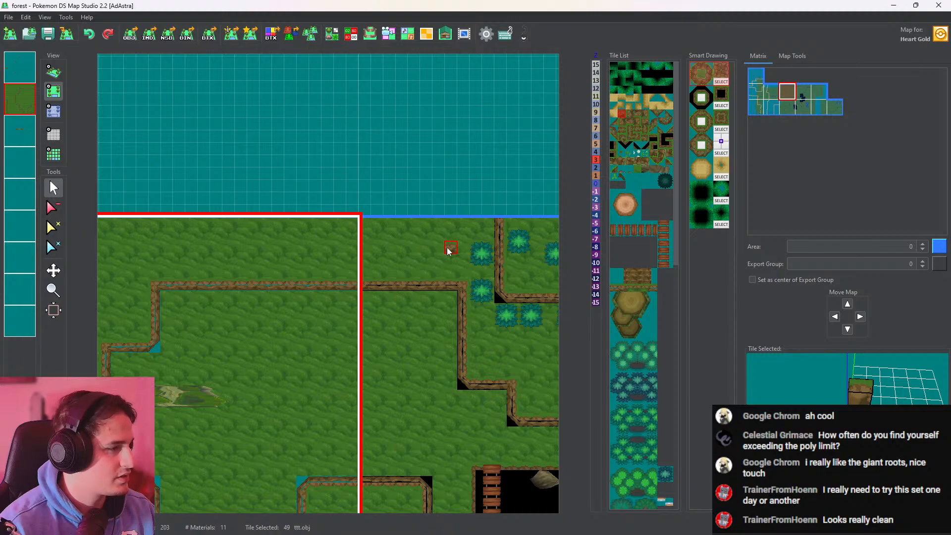
pyautogui.moveTo(447, 247); pyautogui.dragTo(289, 248)
pyautogui.moveTo(289, 248); pyautogui.dragTo(425, 266, button='middle')
pyautogui.moveTo(425, 267); pyautogui.dragTo(254, 266)
pyautogui.moveTo(255, 266); pyautogui.dragTo(357, 274, button='middle')
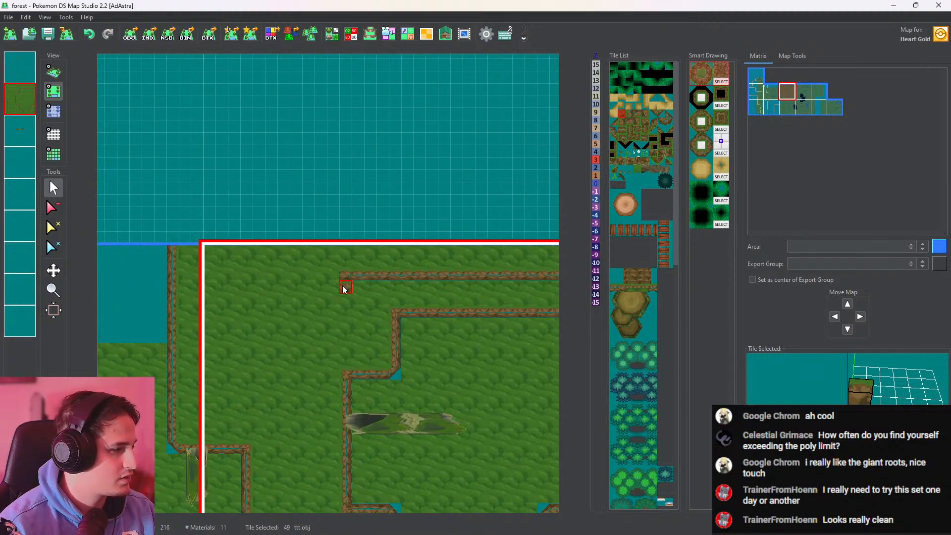
# Continue the cliff down and westward with ttt.obj tiles into the western section, then up beside its vertical cliff to the north edge
pyautogui.moveTo(342, 323); pyautogui.dragTo(200, 325)
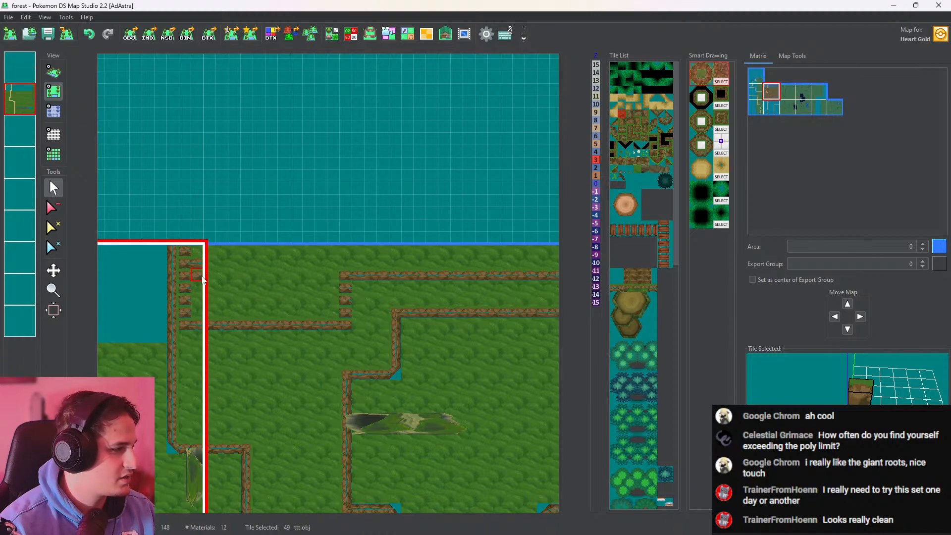
pyautogui.click(53, 208)
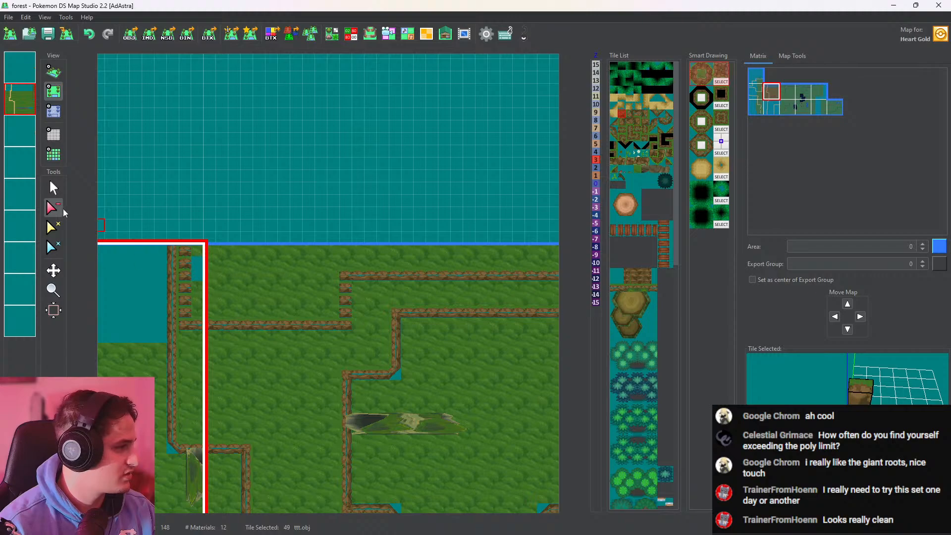
pyautogui.click(55, 190)
pyautogui.moveTo(395, 261); pyautogui.dragTo(293, 264, button='middle')
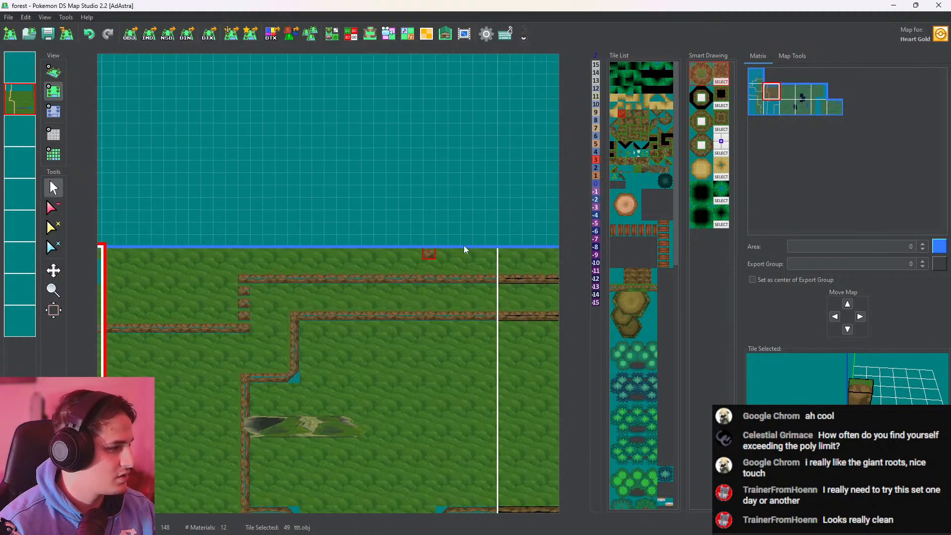
# Replace the short vertical run with side-facing ttt.obj cliff tiles and overlay one on the first layer at its upper corner
pyautogui.click(629, 117)
pyautogui.moveTo(355, 317); pyautogui.dragTo(500, 255, button='middle')
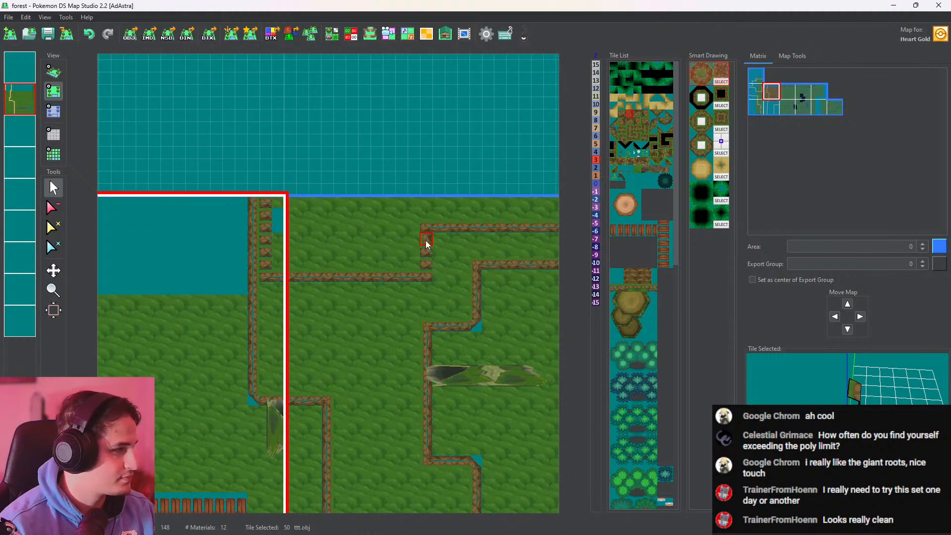
pyautogui.click(424, 245)
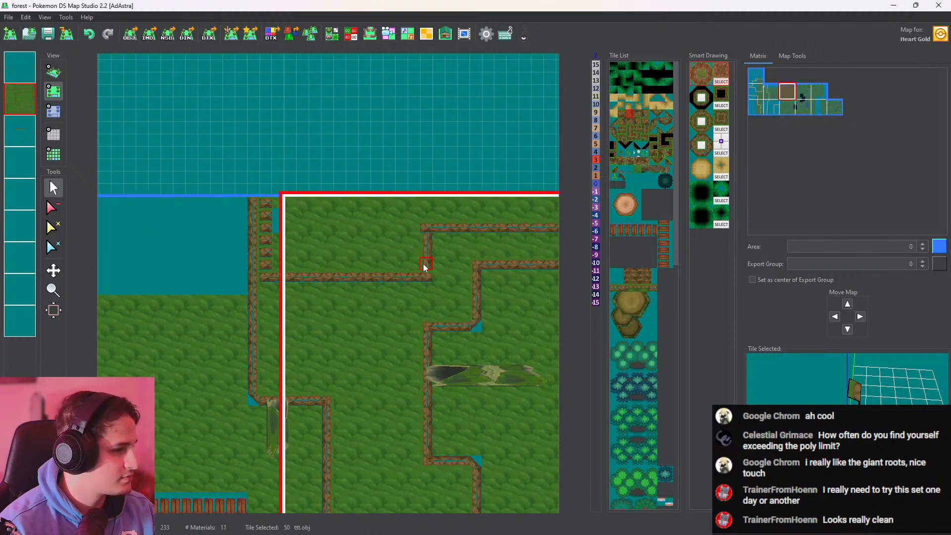
pyautogui.click(426, 231)
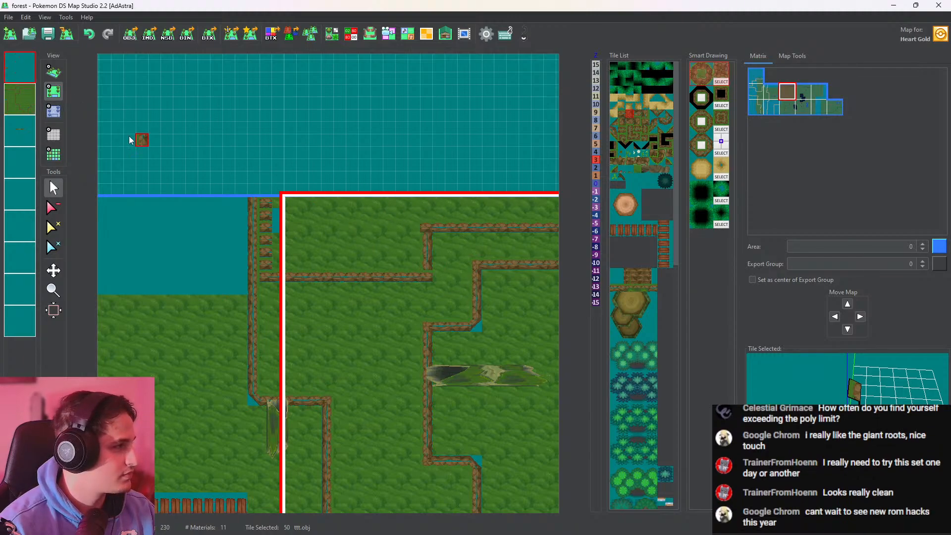
pyautogui.rightClick(18, 94)
pyautogui.rightClick(22, 73)
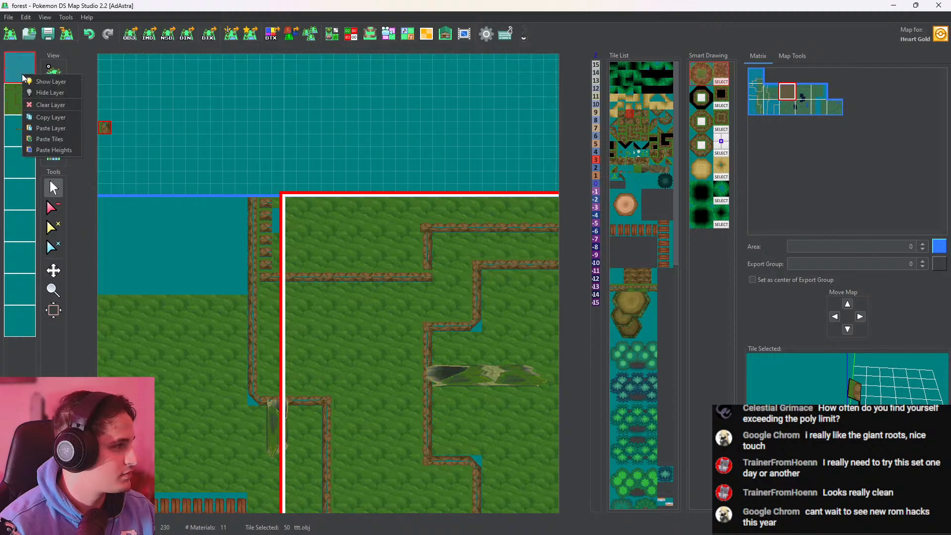
pyautogui.click(66, 151)
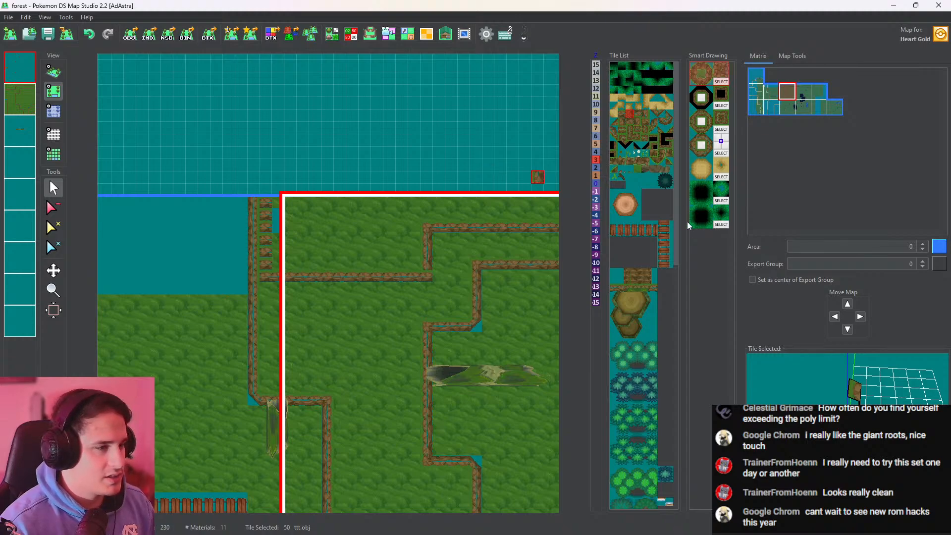
# Switch to the browser, view the Pokémon Lazarus Development Update #02 post on r/PokemonROMhacks, and return to the map editor
pyautogui.hotkey('alt', 'Tab')
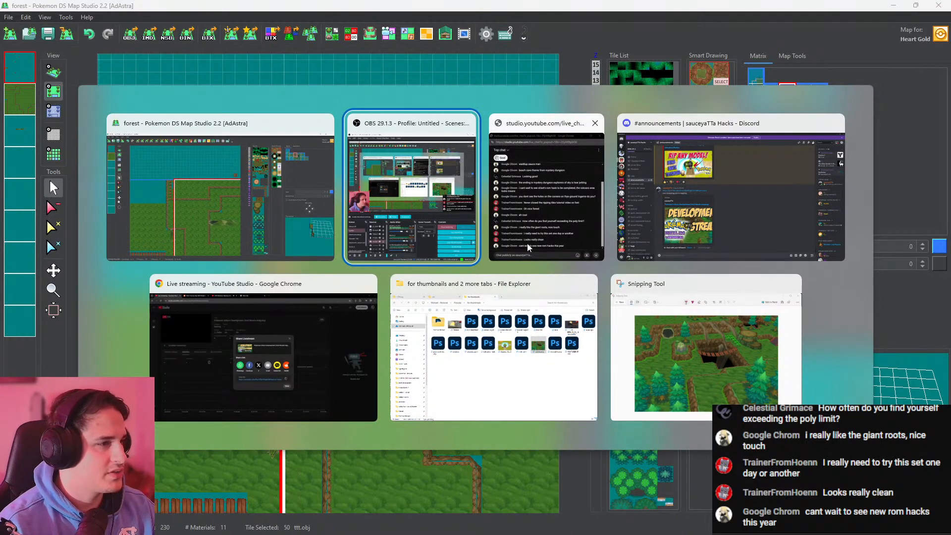
pyautogui.click(320, 319)
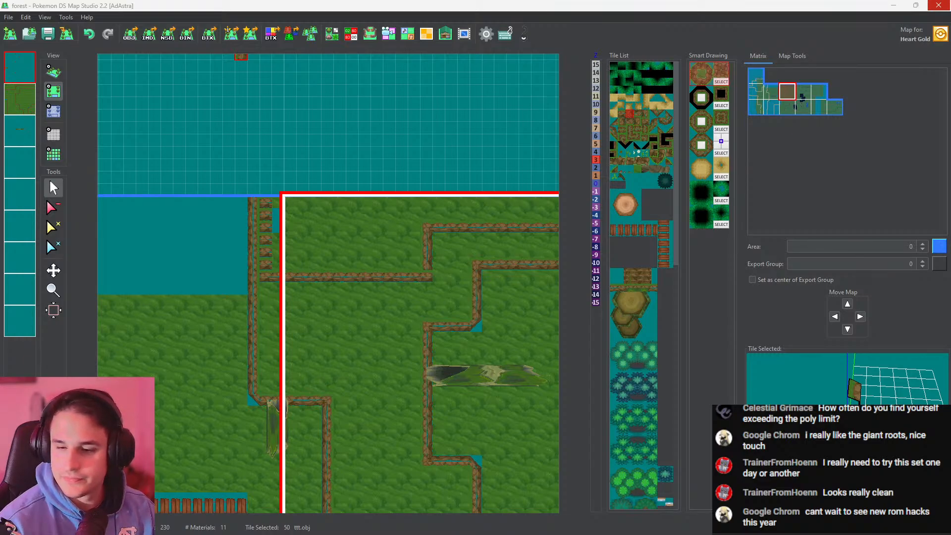
pyautogui.hotkey('alt', 'Tab')
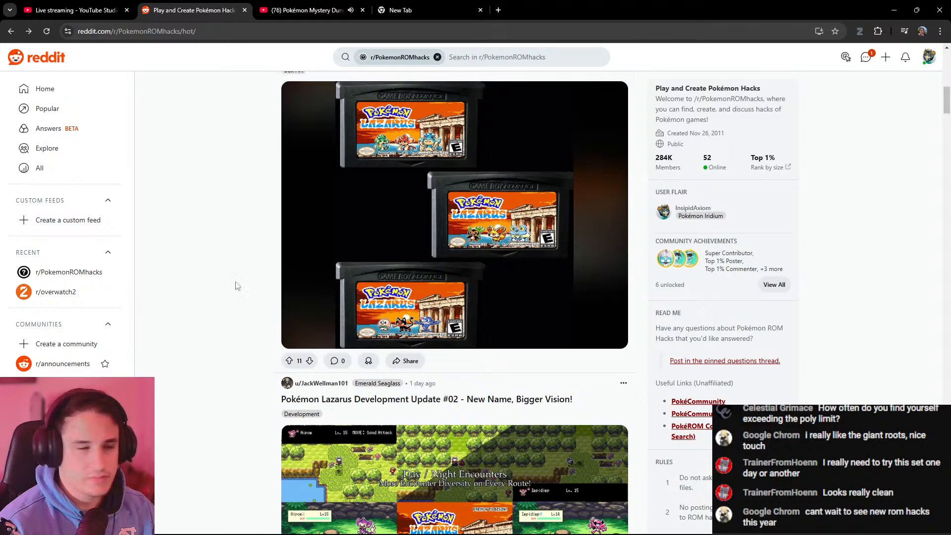
pyautogui.scroll(2, 444, 290)
pyautogui.scroll(-7, 443, 289)
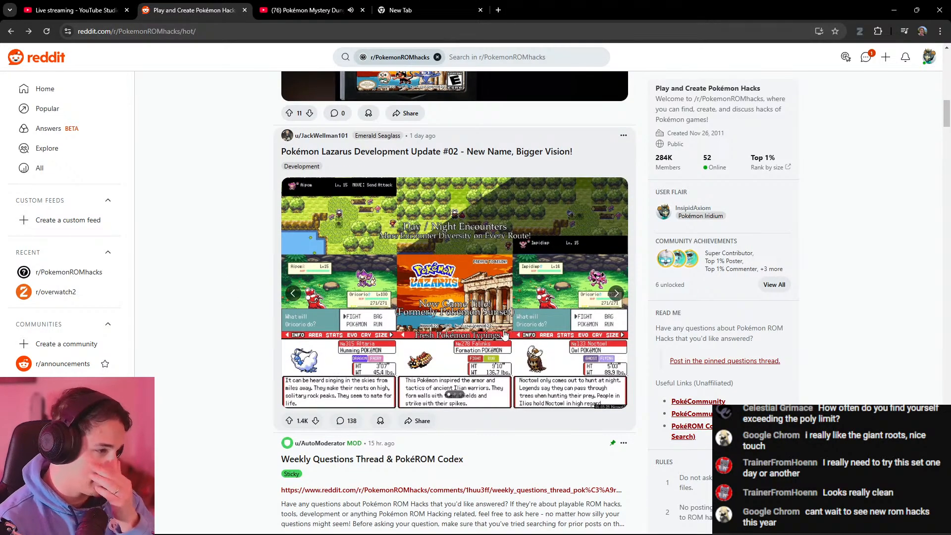
pyautogui.click(504, 335)
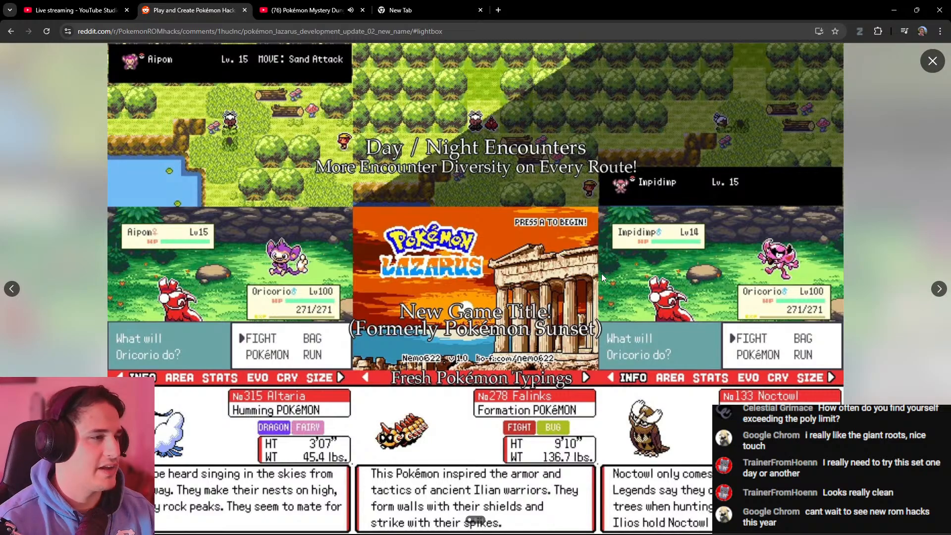
pyautogui.press('Escape')
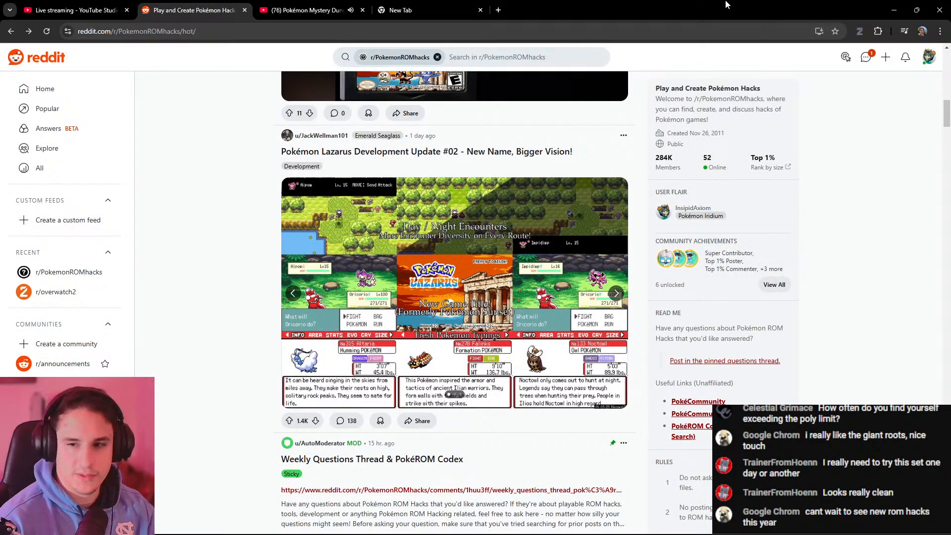
pyautogui.click(893, 7)
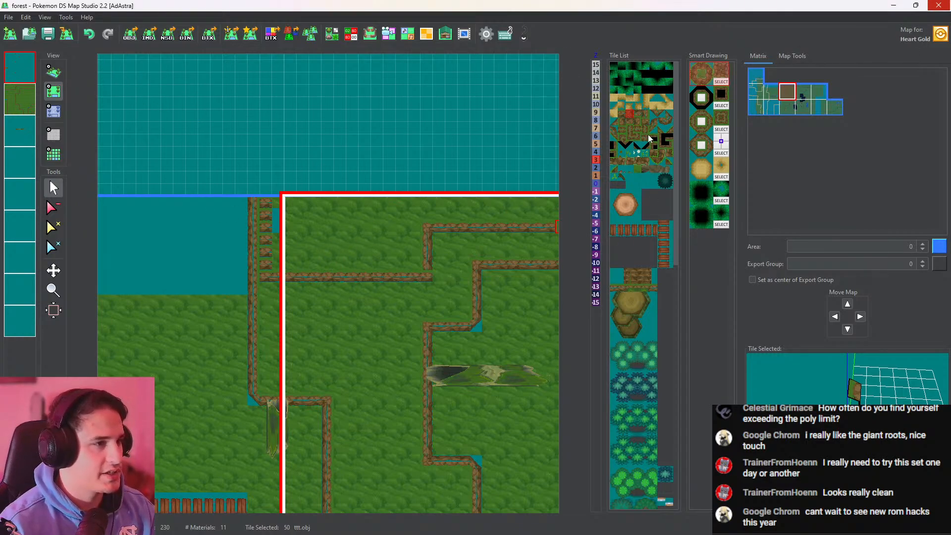
# On the second layer, rebuild the western vertical run with side-facing ttt.obj tiles and join it to the horizontal wall with a tt.obj corner
pyautogui.click(265, 278)
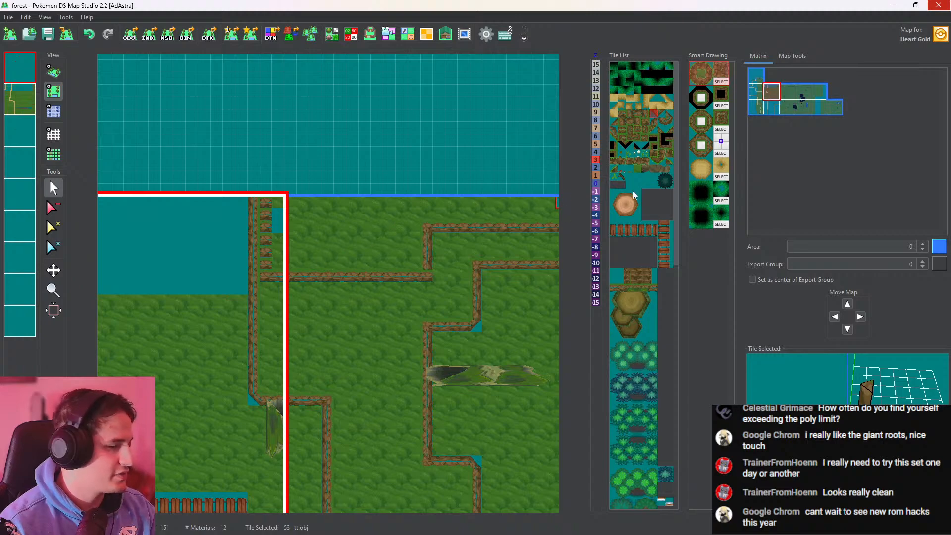
pyautogui.click(20, 100)
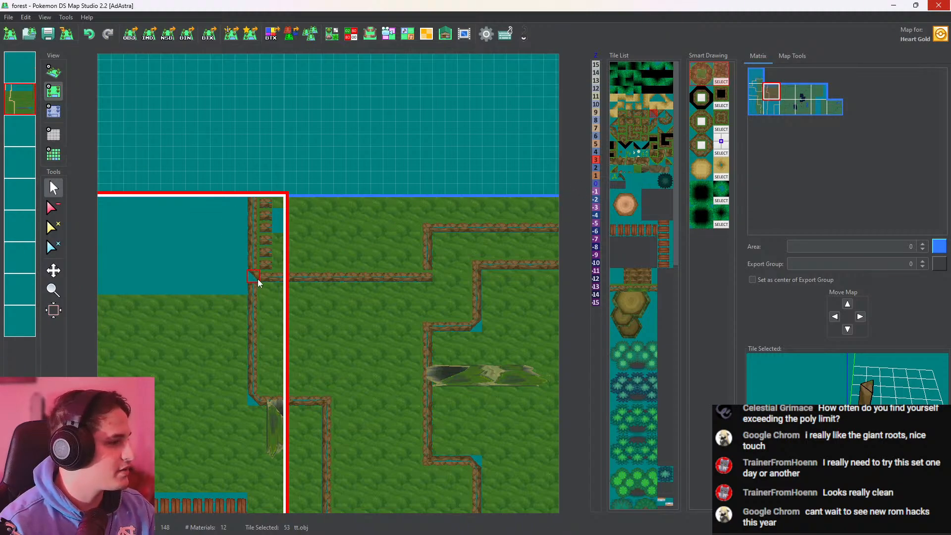
pyautogui.click(635, 113)
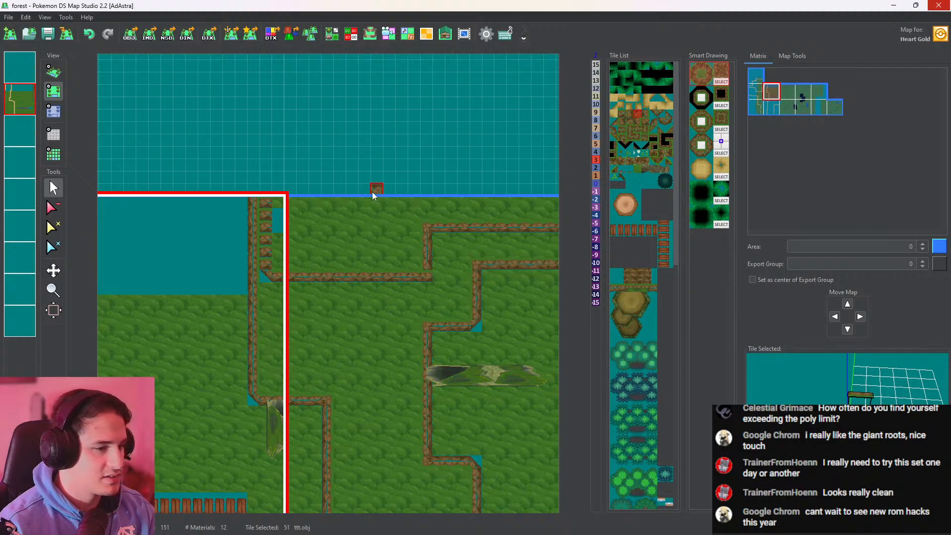
pyautogui.scroll(-1, 372, 192)
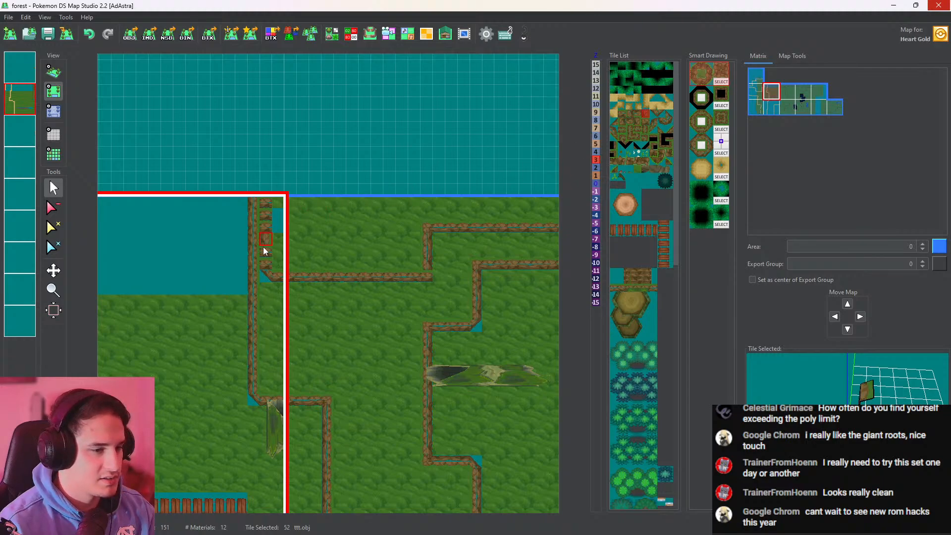
pyautogui.click(269, 206)
pyautogui.scroll(-2, 261, 283)
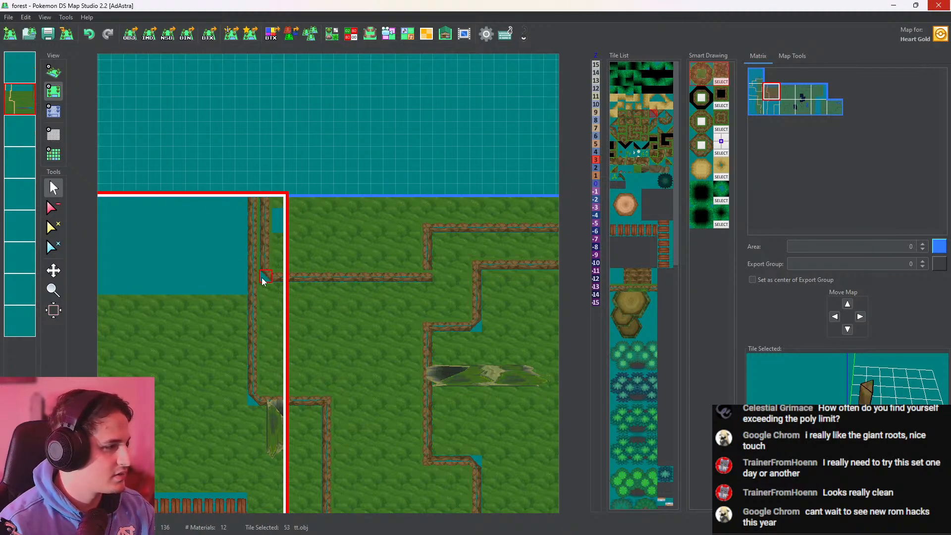
pyautogui.click(259, 276)
# Place a tt.obj corner tile at the east end of the lower horizontal wall and inspect the new cliffs in 3D
pyautogui.click(432, 275)
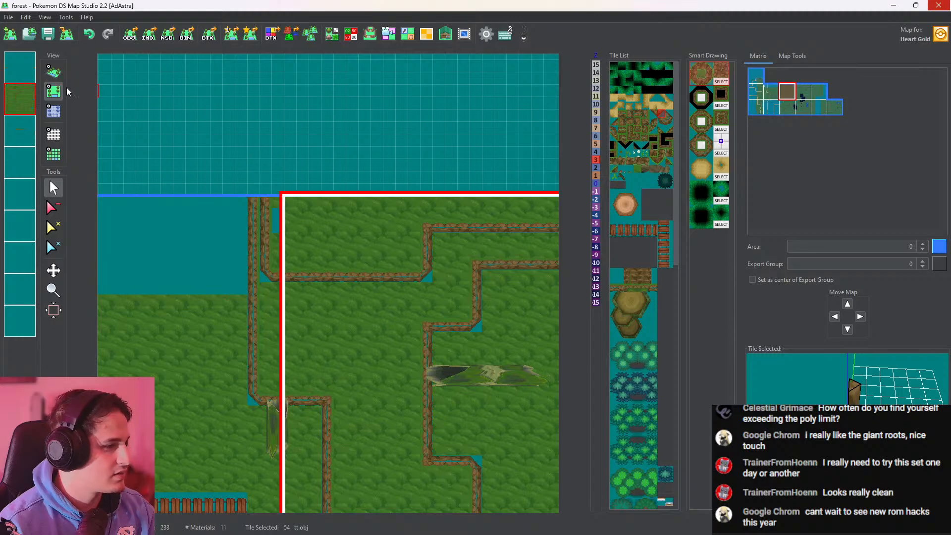
pyautogui.click(53, 71)
pyautogui.moveTo(424, 222); pyautogui.dragTo(416, 258, button='right')
pyautogui.moveTo(416, 258); pyautogui.dragTo(170, 325)
pyautogui.moveTo(296, 302); pyautogui.dragTo(142, 320)
pyautogui.click(58, 89)
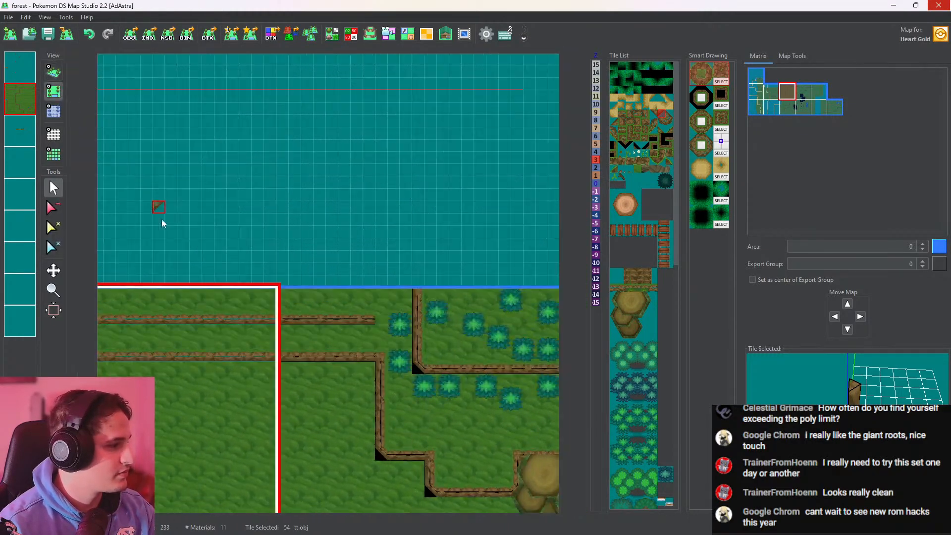
# Cap the upper horizontal wall's east end with a tt.obj corner and run side-facing ttt.obj tiles north from it to the map border
pyautogui.moveTo(217, 336); pyautogui.dragTo(407, 288, button='middle')
pyautogui.rightClick(217, 322)
pyautogui.rightClick(214, 319)
pyautogui.moveTo(334, 301); pyautogui.dragTo(167, 341, button='middle')
pyautogui.click(397, 313)
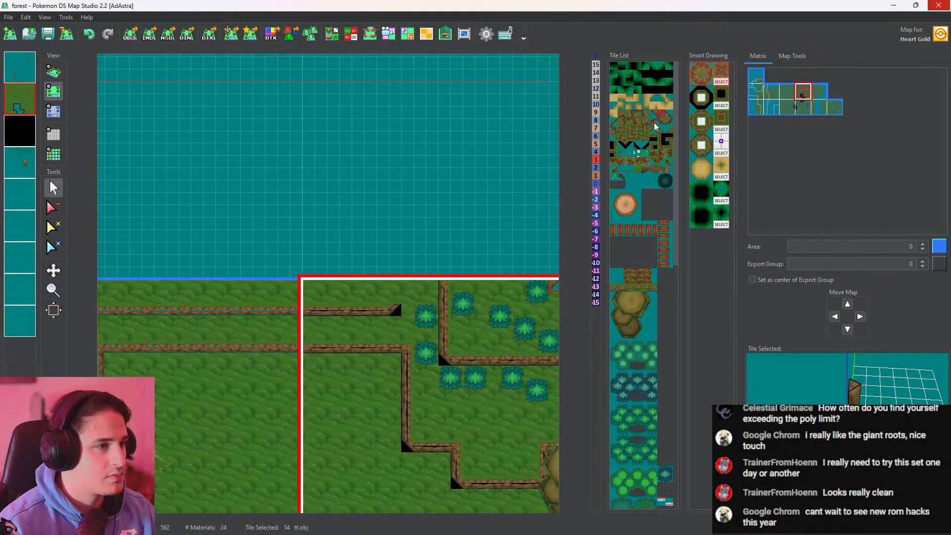
pyautogui.click(630, 114)
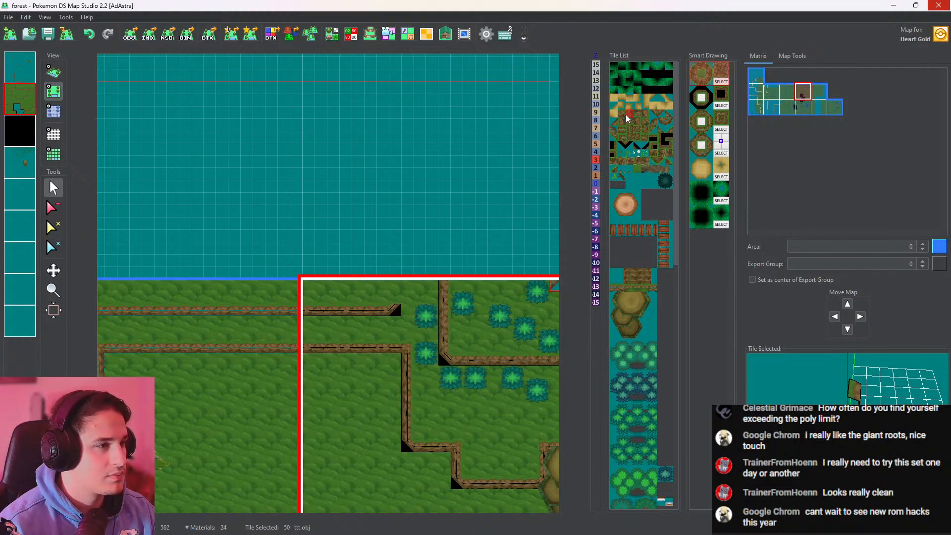
pyautogui.click(396, 288)
# On the second layer, raise the ground north of the upper wall to height 6 across the neighbouring maps
pyautogui.click(53, 111)
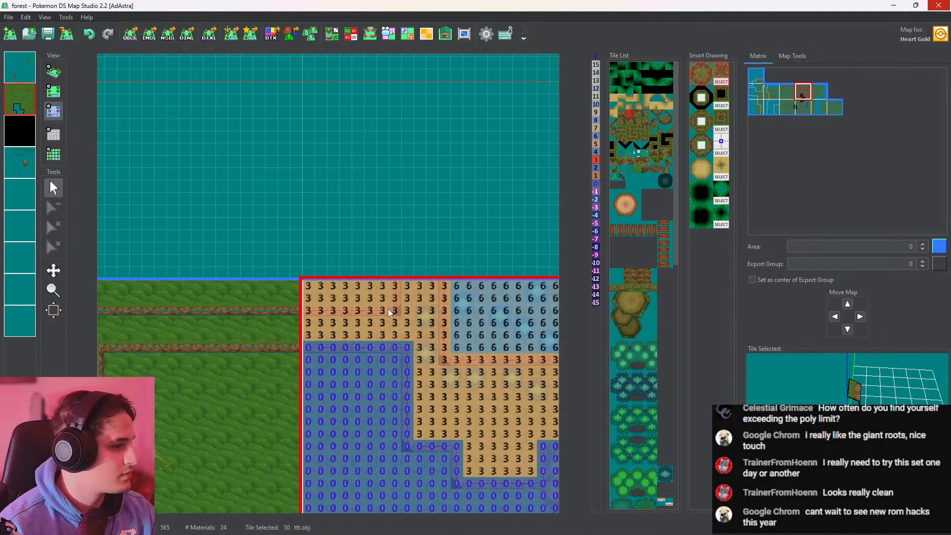
pyautogui.click(596, 136)
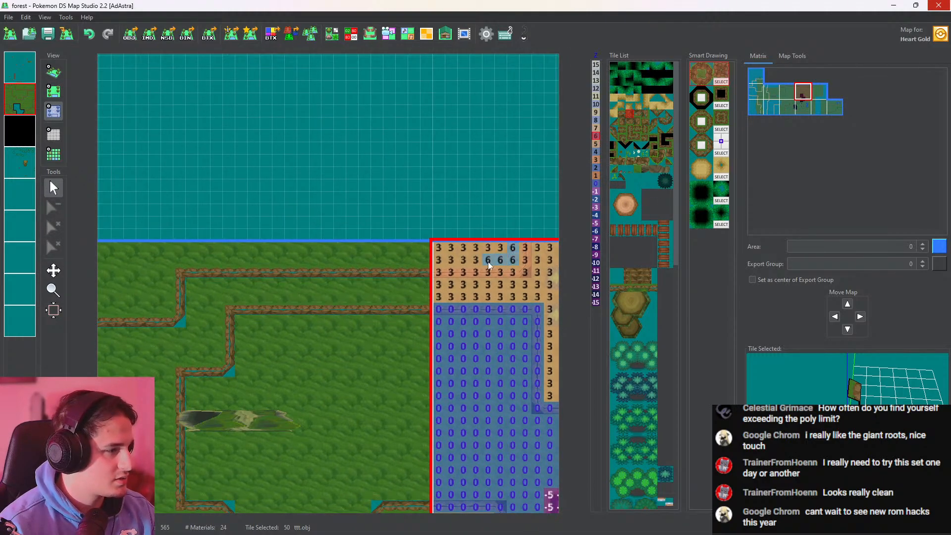
pyautogui.moveTo(455, 253)
pyautogui.mouseDown()
pyautogui.moveTo(230, 256)
pyautogui.moveTo(414, 249)
pyautogui.moveTo(237, 253)
pyautogui.mouseUp()
pyautogui.moveTo(299, 248); pyautogui.dragTo(447, 240, button='middle')
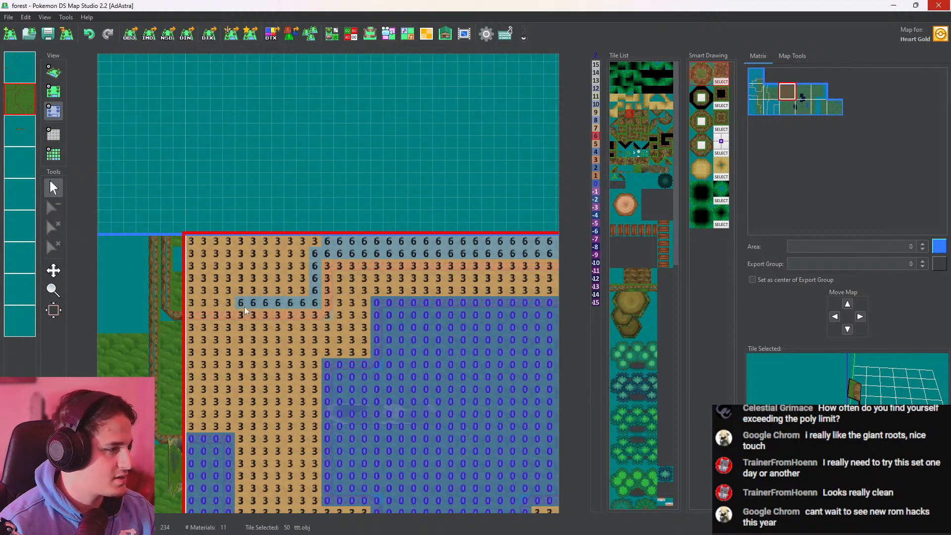
pyautogui.click(181, 301)
pyautogui.click(252, 253)
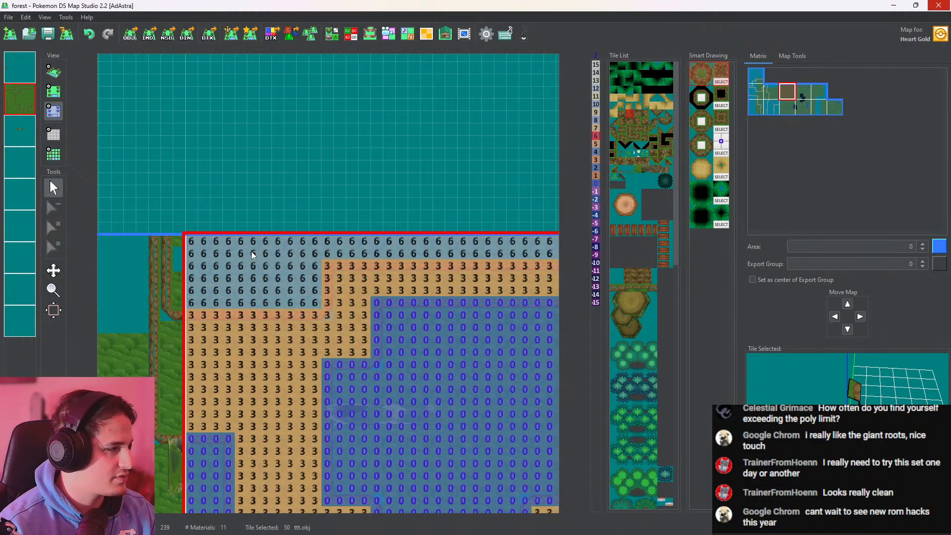
# Fill the bare gap beside the western cliff with grass_14.obj and inspect the raised plateau in 3D
pyautogui.click(54, 91)
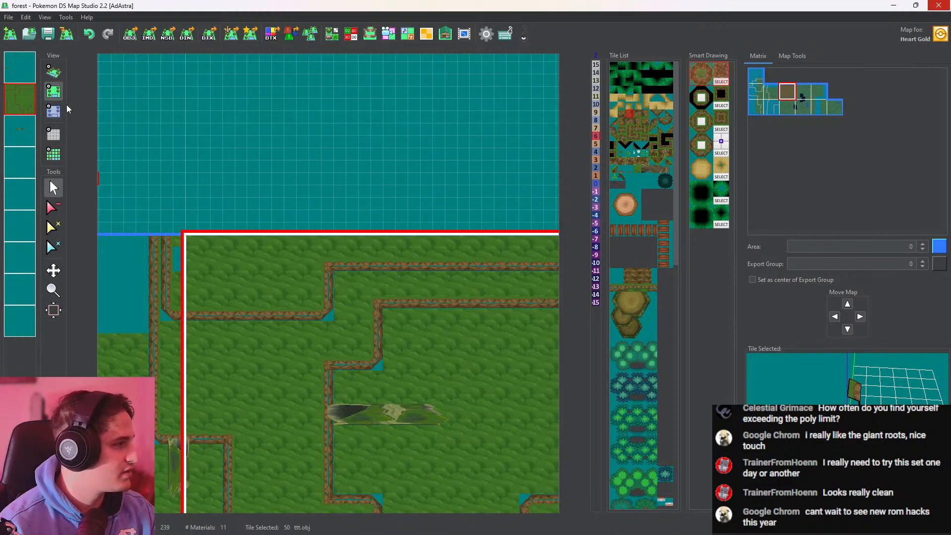
pyautogui.click(180, 268)
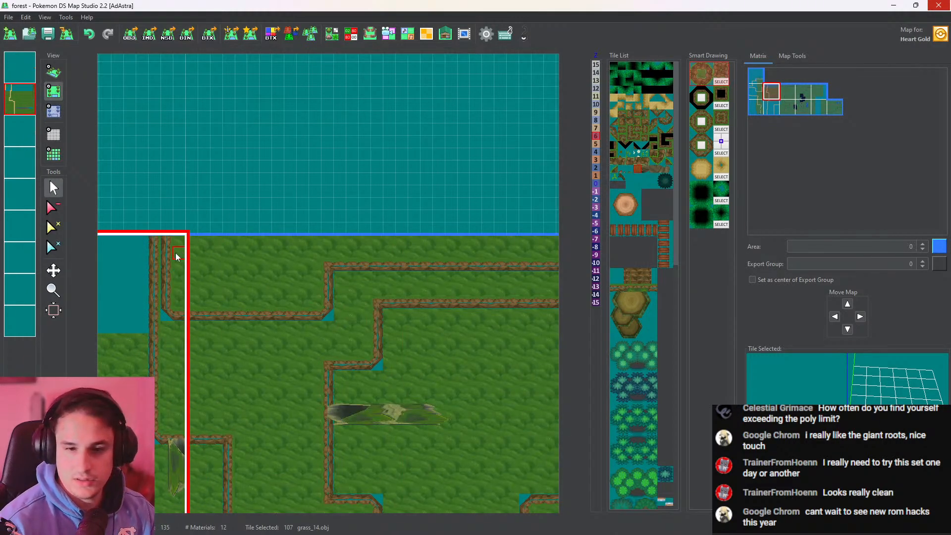
pyautogui.click(54, 72)
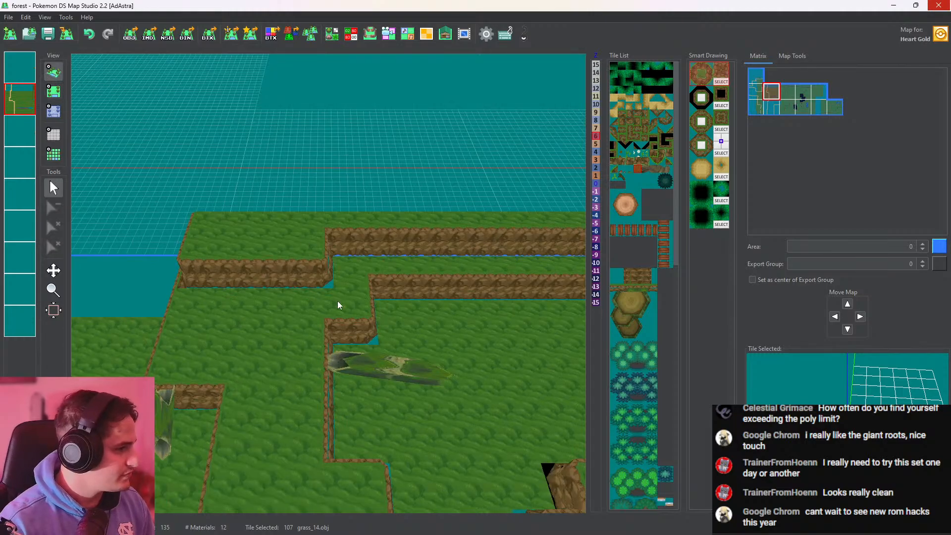
pyautogui.scroll(4, 338, 301)
pyautogui.moveTo(338, 301); pyautogui.dragTo(143, 281)
pyautogui.moveTo(446, 246); pyautogui.dragTo(366, 132)
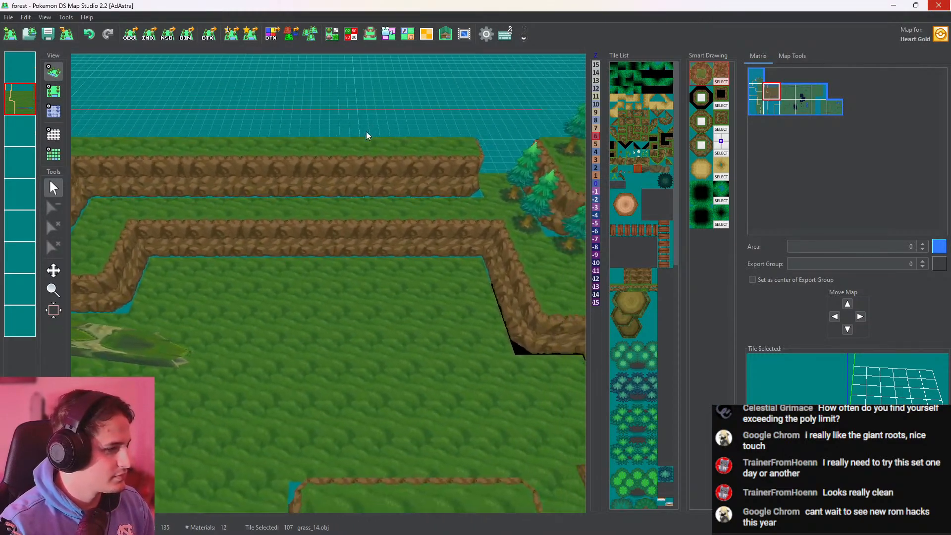
# On the fourth layer, place a tree.obj tree on the upper plateau beside its eastern cliff corner
pyautogui.click(53, 91)
pyautogui.click(452, 287)
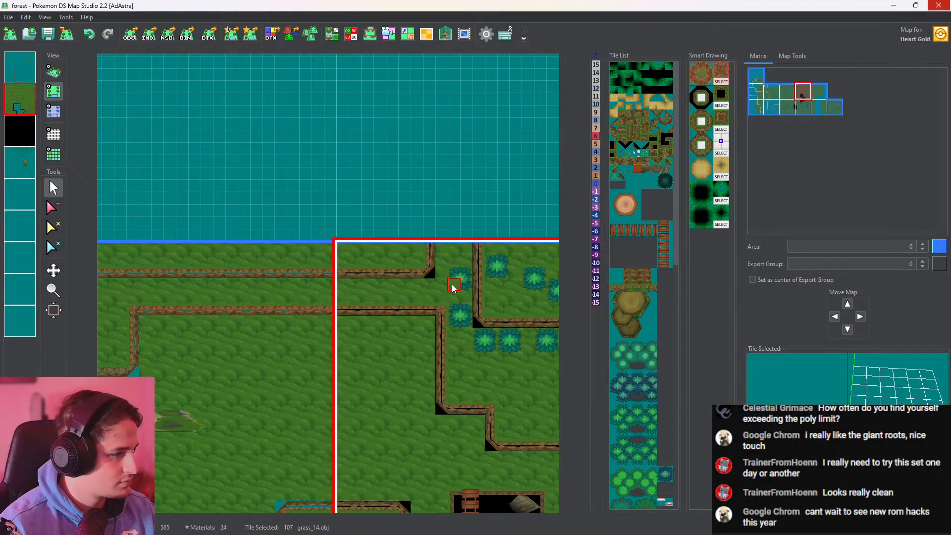
pyautogui.click(21, 69)
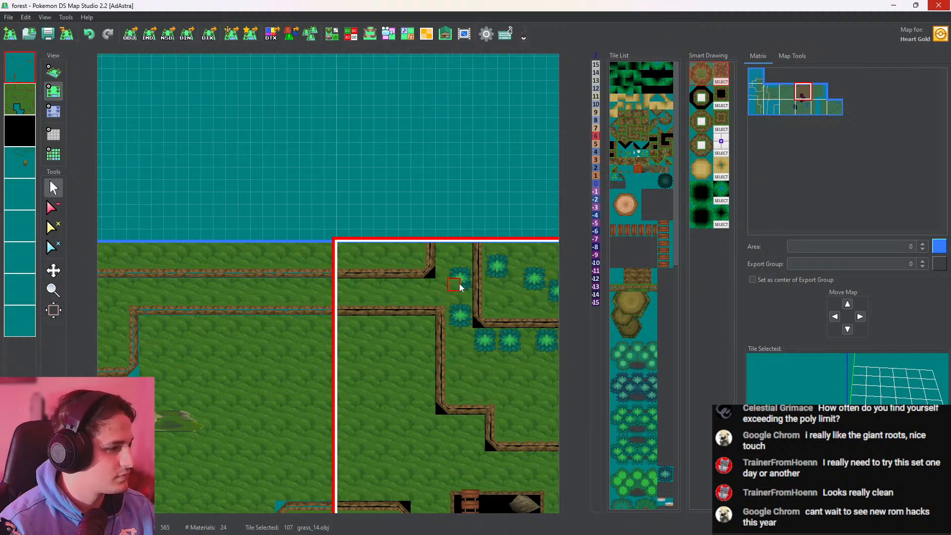
pyautogui.click(20, 163)
pyautogui.rightClick(458, 286)
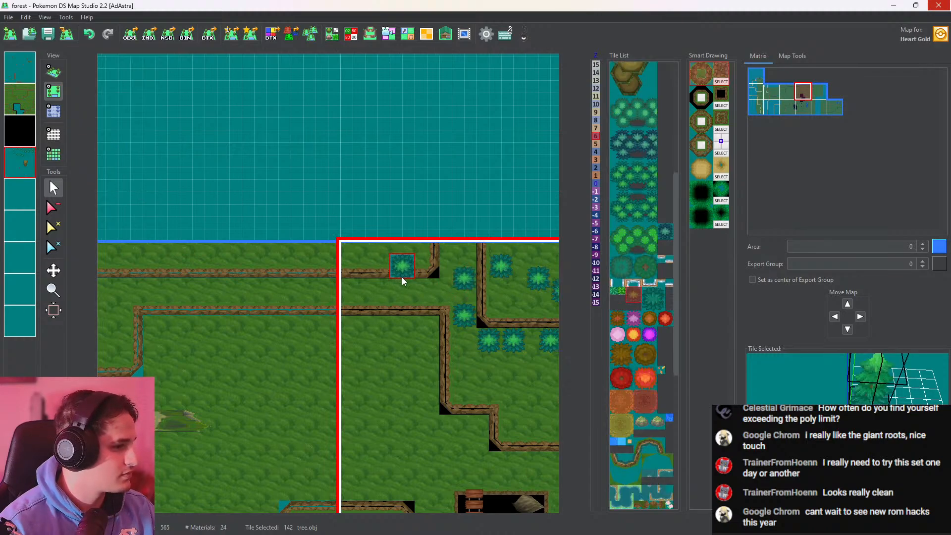
pyautogui.moveTo(402, 278); pyautogui.dragTo(433, 277, button='middle')
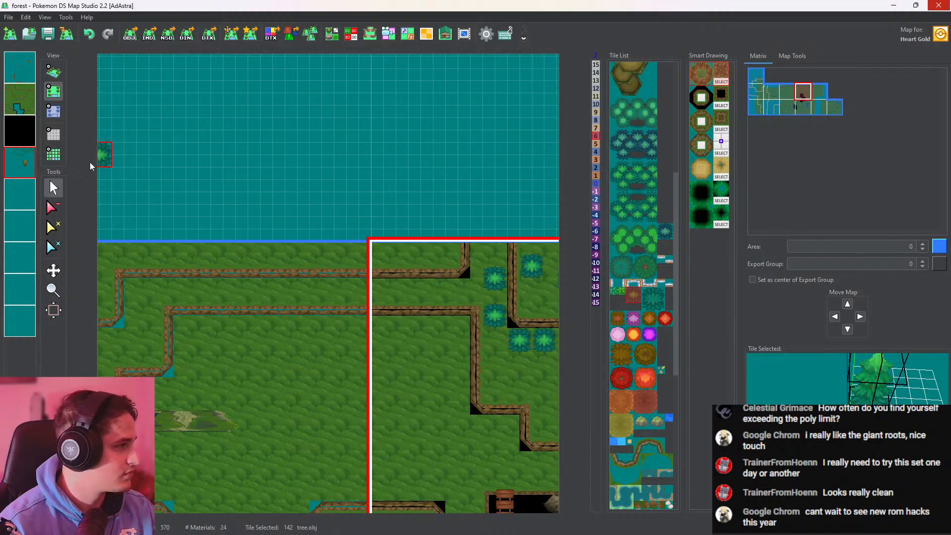
pyautogui.rightClick(17, 98)
pyautogui.click(9, 95)
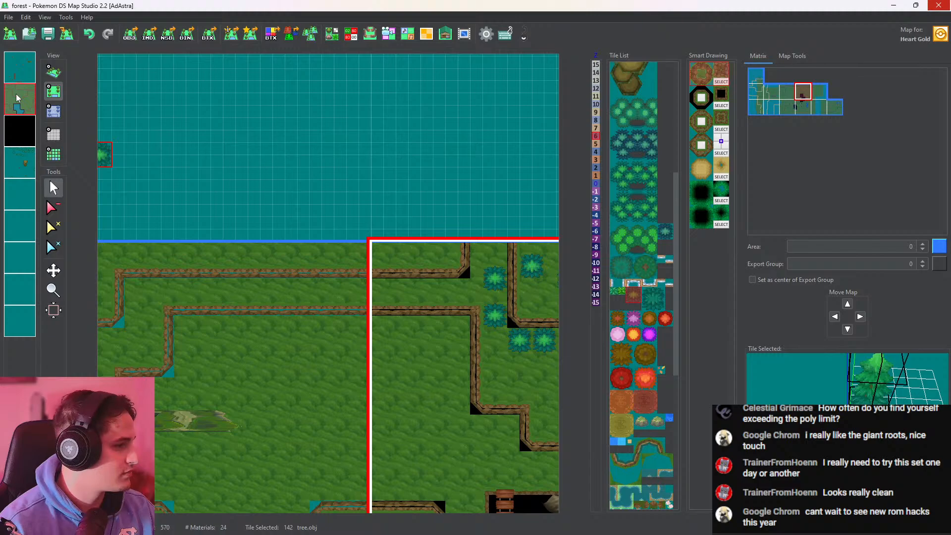
pyautogui.rightClick(17, 98)
pyautogui.click(42, 136)
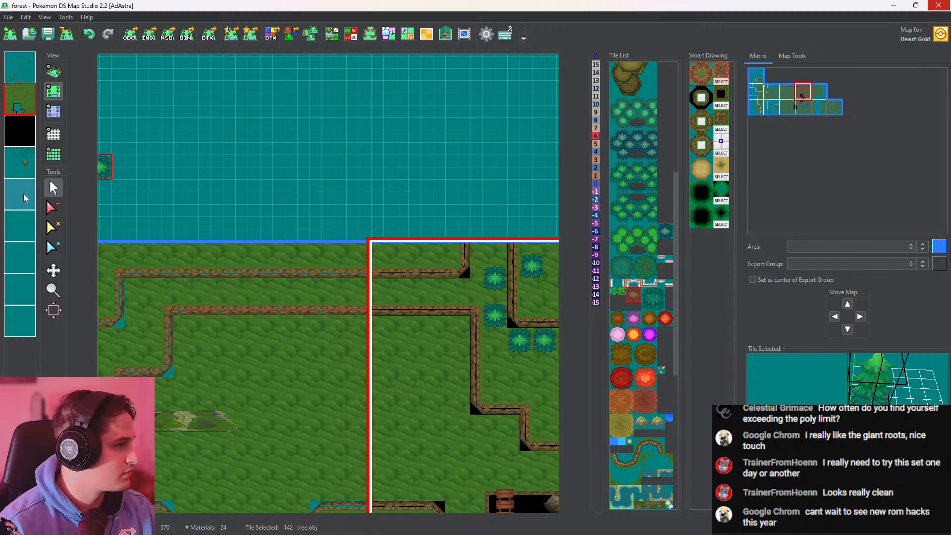
pyautogui.click(22, 164)
pyautogui.rightClick(25, 166)
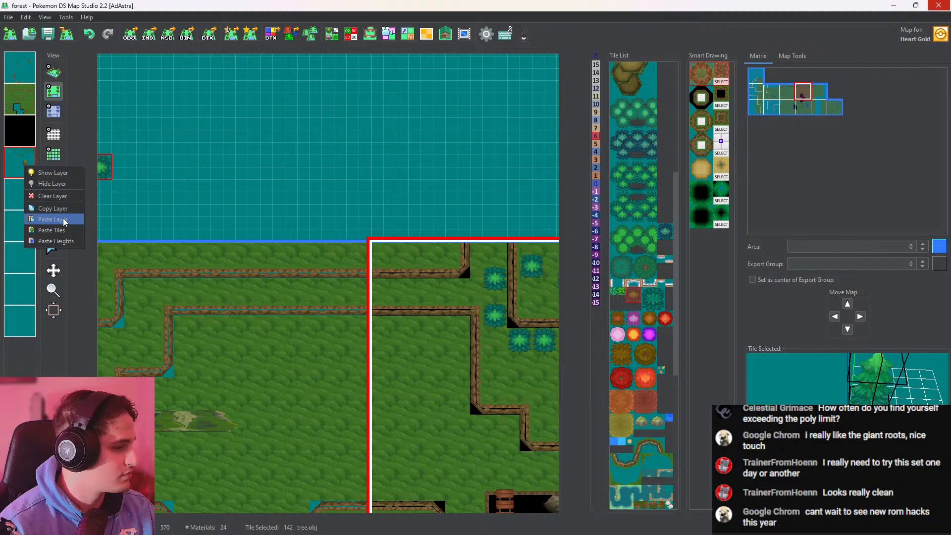
# On the fourth layer, paint height 3 along the terrace between the two horizontal walls and around its western bend
pyautogui.click(54, 111)
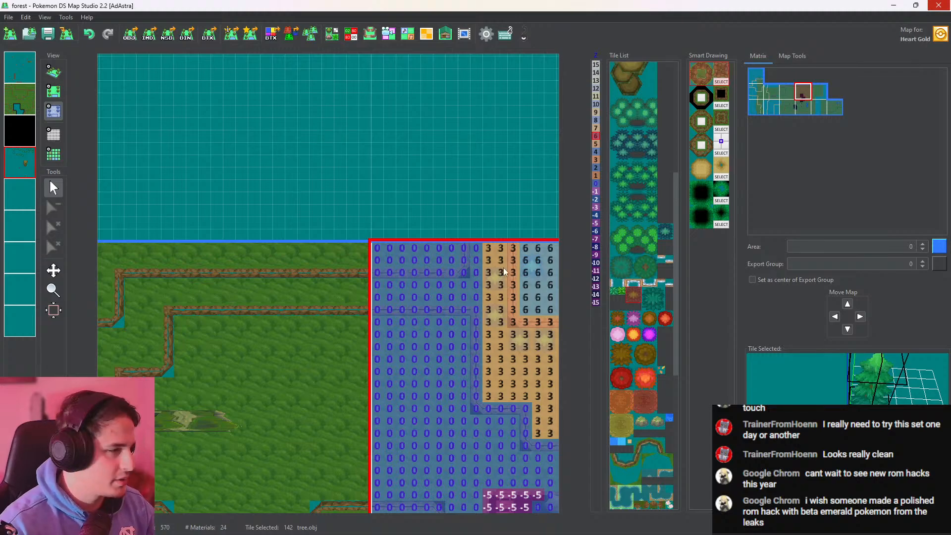
pyautogui.rightClick(495, 296)
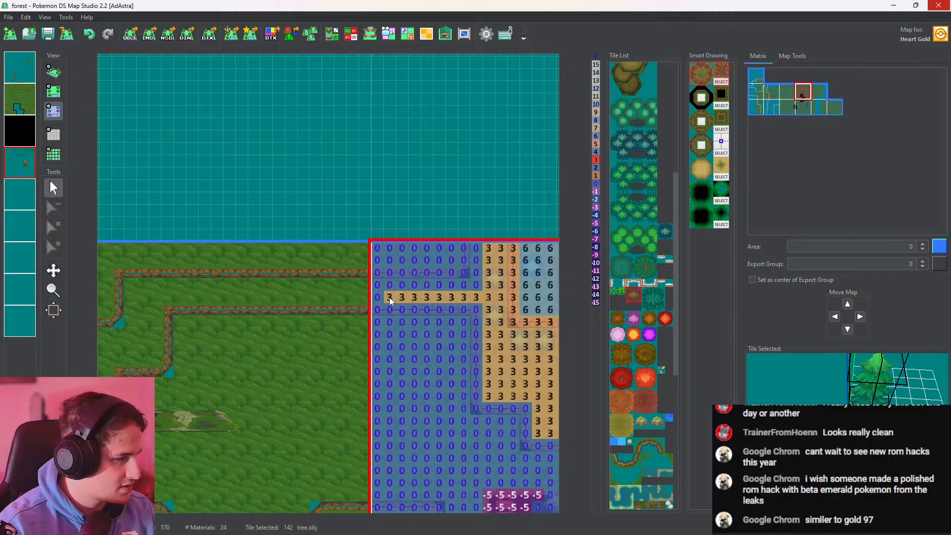
pyautogui.moveTo(398, 295); pyautogui.dragTo(524, 296, button='middle')
pyautogui.moveTo(524, 296); pyautogui.dragTo(392, 293)
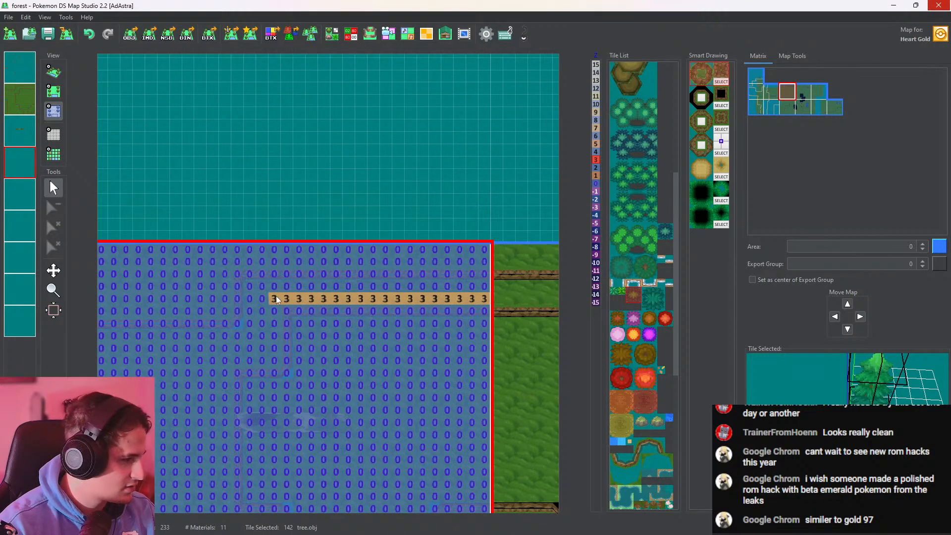
pyautogui.moveTo(275, 296); pyautogui.dragTo(342, 275, button='middle')
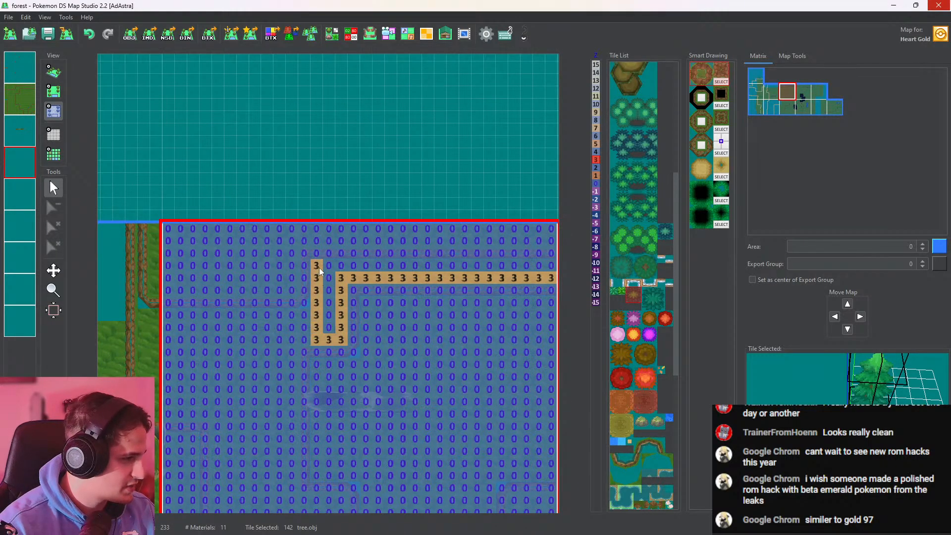
pyautogui.moveTo(319, 268); pyautogui.dragTo(378, 267)
pyautogui.moveTo(462, 275); pyautogui.dragTo(328, 281, button='middle')
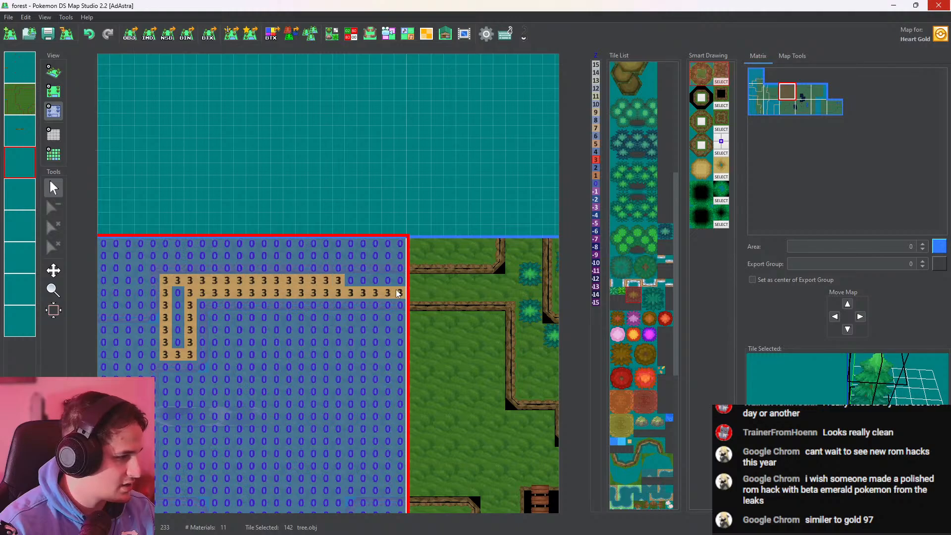
pyautogui.moveTo(396, 290); pyautogui.dragTo(511, 291)
pyautogui.moveTo(350, 284); pyautogui.dragTo(503, 283)
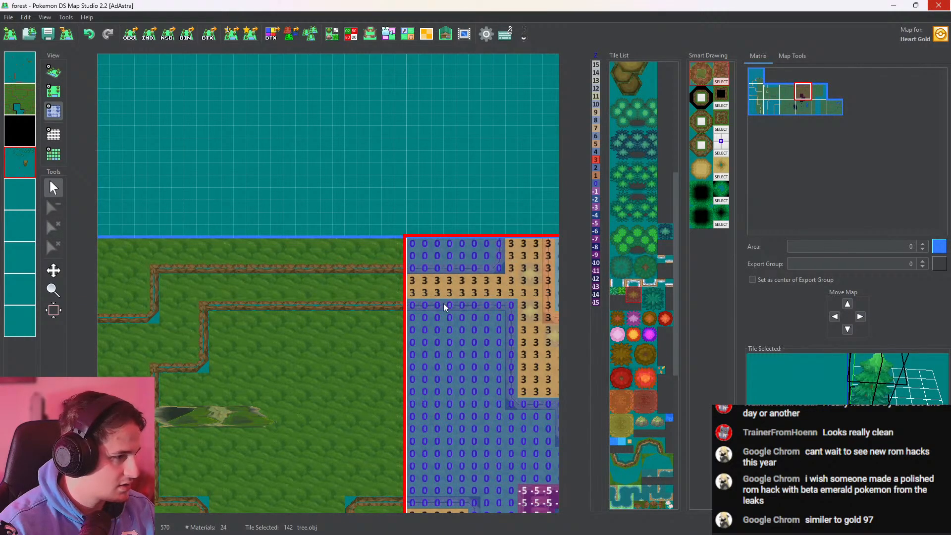
# Fill the gaps in the terrace's bend with height 3 and extend that height west to the map border
pyautogui.moveTo(444, 303); pyautogui.dragTo(536, 280, button='middle')
pyautogui.click(287, 260)
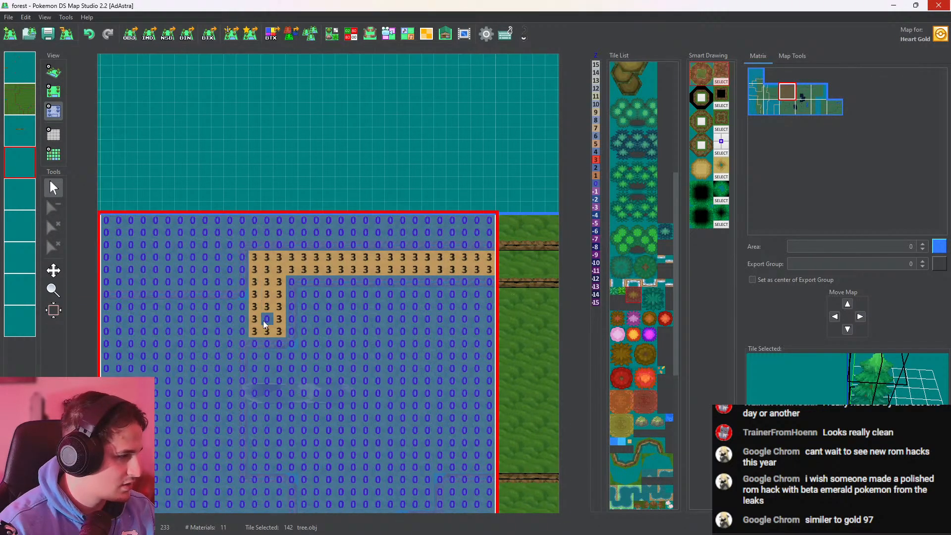
pyautogui.click(266, 320)
pyautogui.moveTo(263, 320); pyautogui.dragTo(379, 275, button='middle')
pyautogui.moveTo(250, 277); pyautogui.dragTo(308, 277)
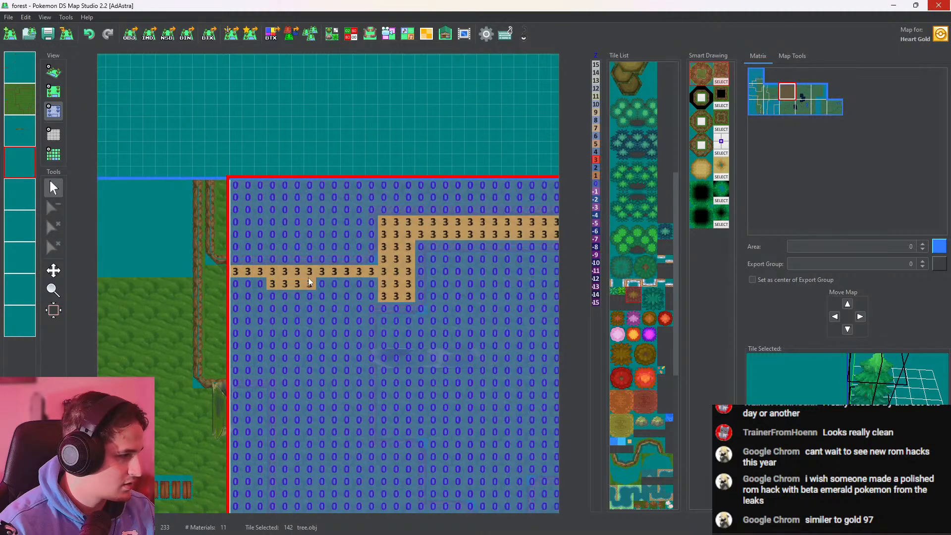
pyautogui.moveTo(354, 318); pyautogui.dragTo(359, 247, button='middle')
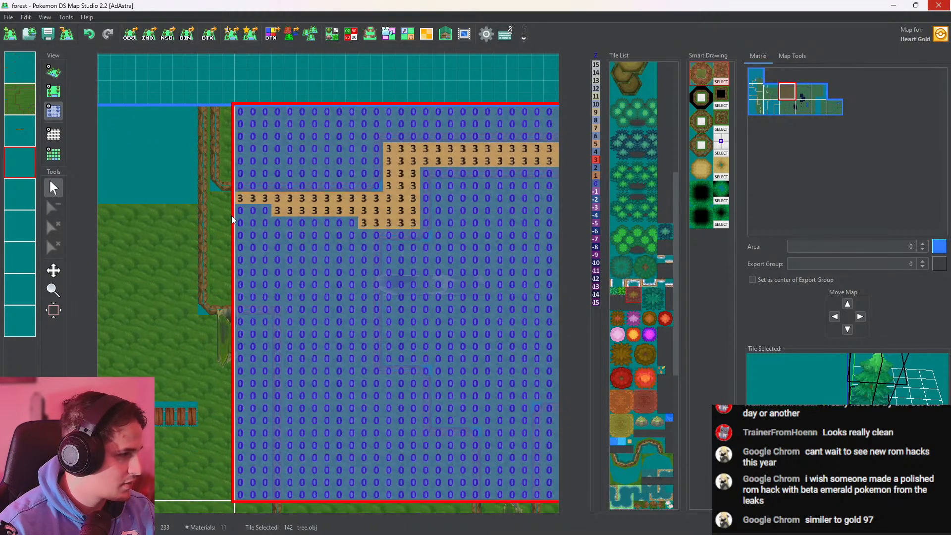
pyautogui.moveTo(218, 200); pyautogui.dragTo(225, 200)
# Fill the lower western terrace with height 3 down to the map's southern edge and add two columns in the neighbouring western map
pyautogui.moveTo(220, 295); pyautogui.dragTo(290, 296)
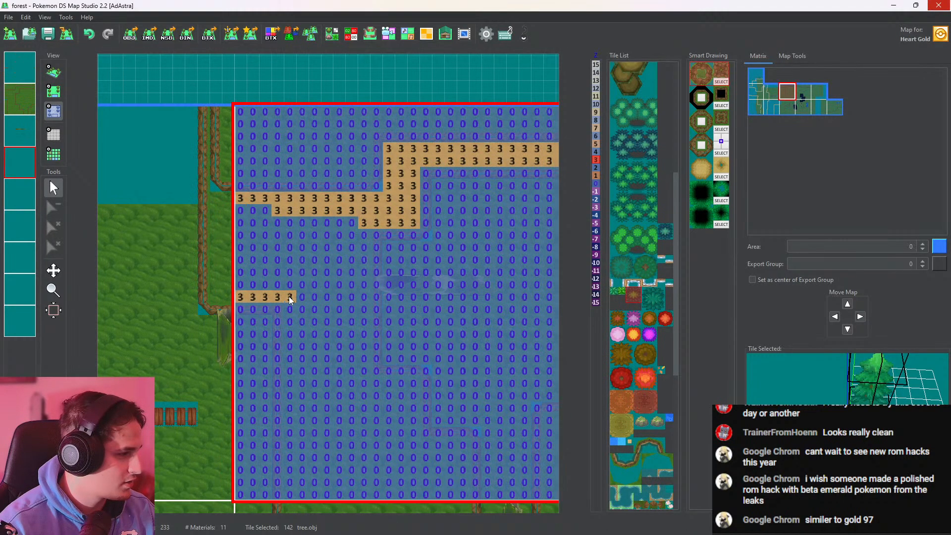
pyautogui.moveTo(289, 471)
pyautogui.mouseDown()
pyautogui.moveTo(357, 243)
pyautogui.moveTo(357, 336)
pyautogui.mouseUp()
pyautogui.moveTo(320, 394); pyautogui.dragTo(346, 292)
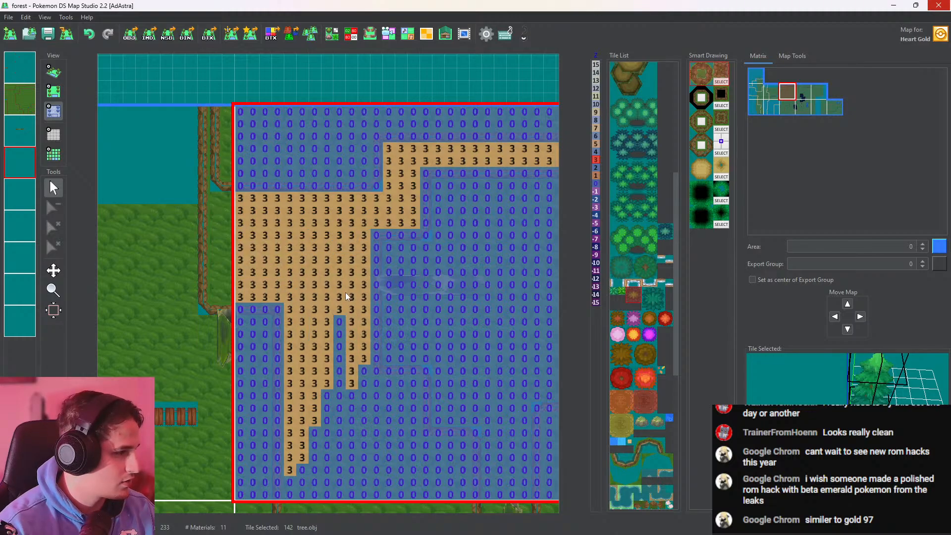
pyautogui.moveTo(346, 293); pyautogui.dragTo(341, 242, button='middle')
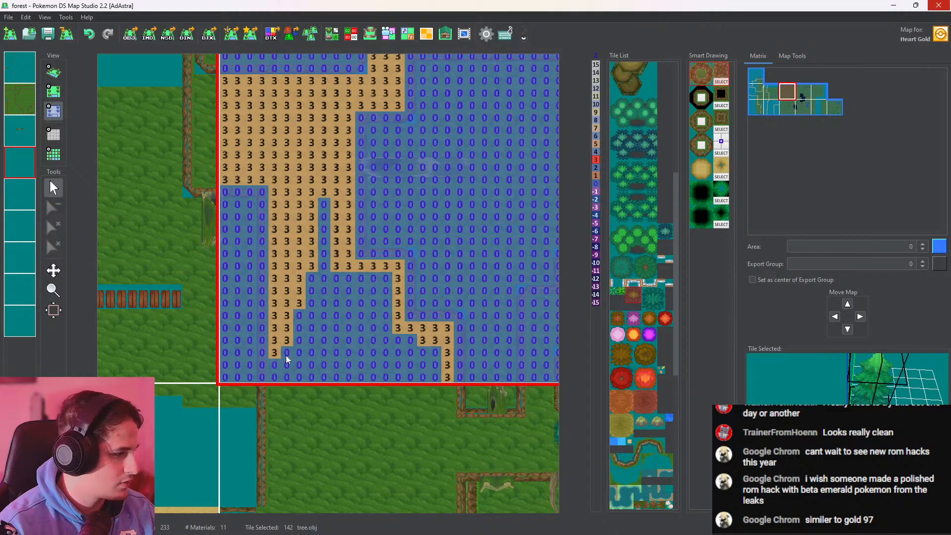
pyautogui.moveTo(310, 355); pyautogui.dragTo(353, 246)
pyautogui.moveTo(352, 246); pyautogui.dragTo(237, 218, button='middle')
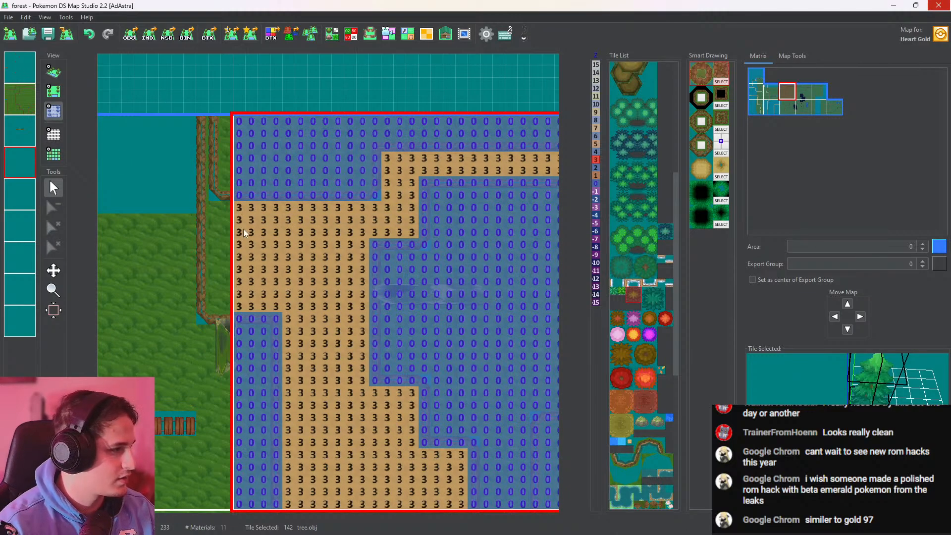
pyautogui.click(215, 236)
pyautogui.moveTo(221, 210); pyautogui.dragTo(225, 297)
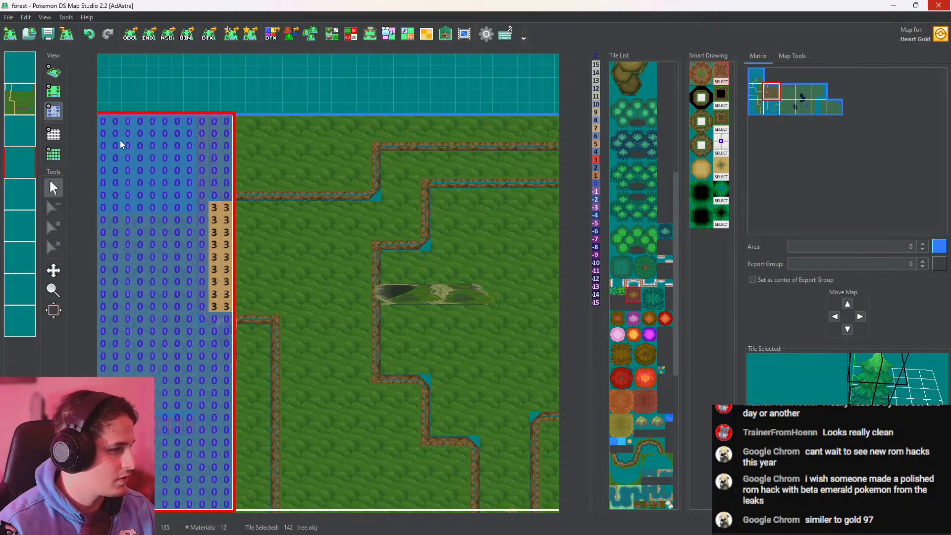
# Outline the western part of the upper plateau with height 6 on the fourth layer and flood-fill its interior
pyautogui.moveTo(279, 151)
pyautogui.mouseDown(button='middle')
pyautogui.moveTo(381, 221)
pyautogui.moveTo(362, 252)
pyautogui.mouseUp(button='middle')
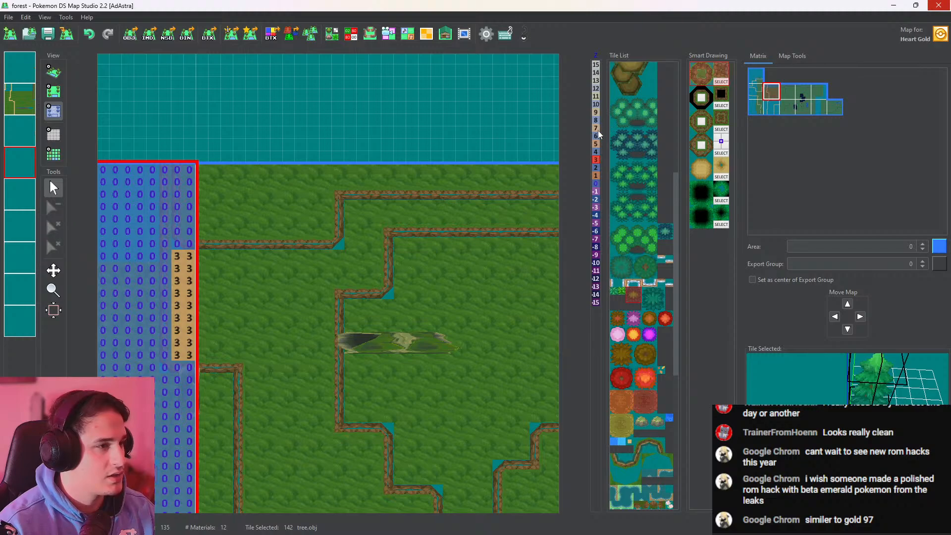
pyautogui.moveTo(233, 215); pyautogui.dragTo(332, 237, button='middle')
pyautogui.moveTo(288, 258)
pyautogui.mouseDown()
pyautogui.moveTo(289, 194)
pyautogui.moveTo(413, 194)
pyautogui.mouseUp()
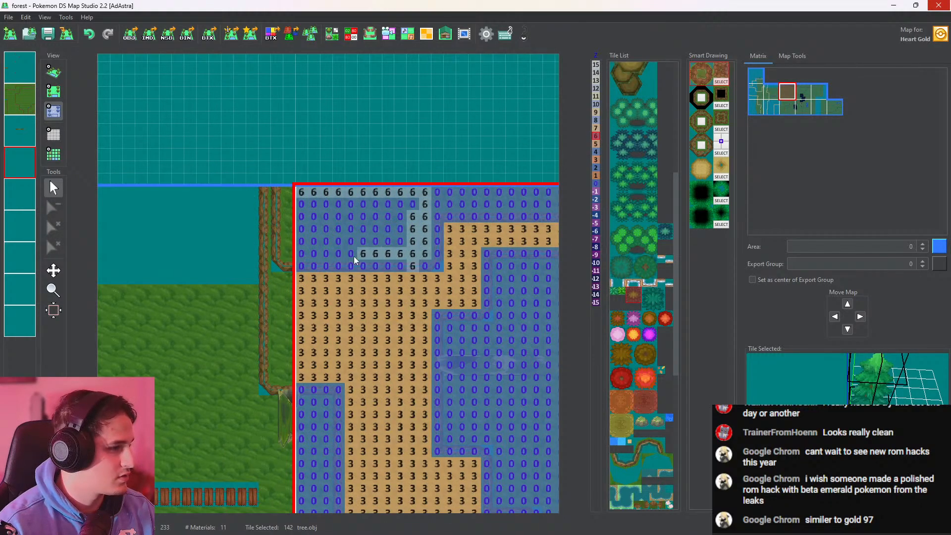
pyautogui.moveTo(353, 257); pyautogui.dragTo(288, 258)
pyautogui.click(413, 265)
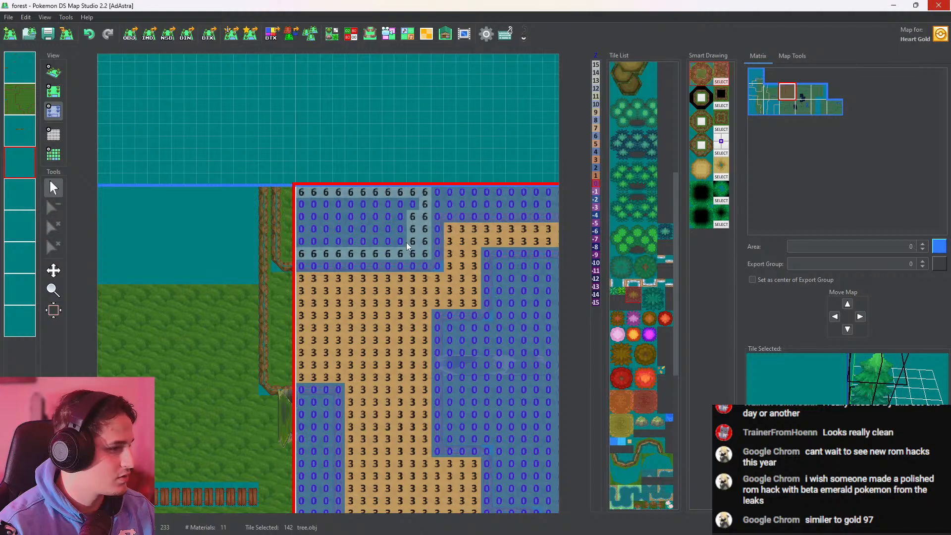
pyautogui.rightClick(410, 242)
pyautogui.middleClick(400, 231)
# Extend height 6 east along the two northernmost rows of the fourth layer to the map's eastern border
pyautogui.moveTo(477, 208); pyautogui.dragTo(231, 232, button='middle')
pyautogui.moveTo(183, 232)
pyautogui.mouseDown()
pyautogui.moveTo(466, 231)
pyautogui.moveTo(446, 218)
pyautogui.moveTo(369, 227)
pyautogui.moveTo(221, 220)
pyautogui.moveTo(394, 217)
pyautogui.moveTo(329, 240)
pyautogui.mouseUp()
pyautogui.rightClick(364, 239)
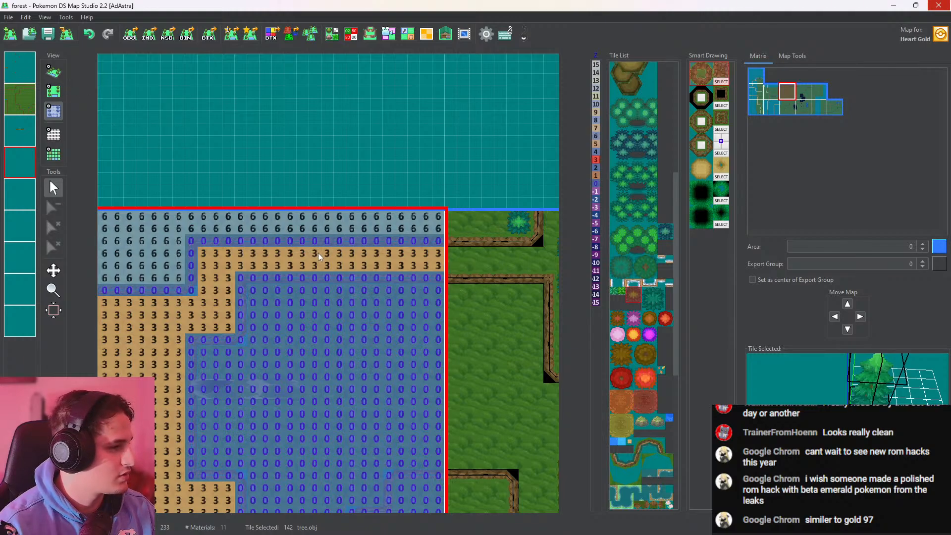
# Place two tree.obj trees beside the existing one on the eastern map's northern plateau, reaching its western border
pyautogui.moveTo(476, 255); pyautogui.dragTo(391, 255, button='middle')
pyautogui.click(55, 73)
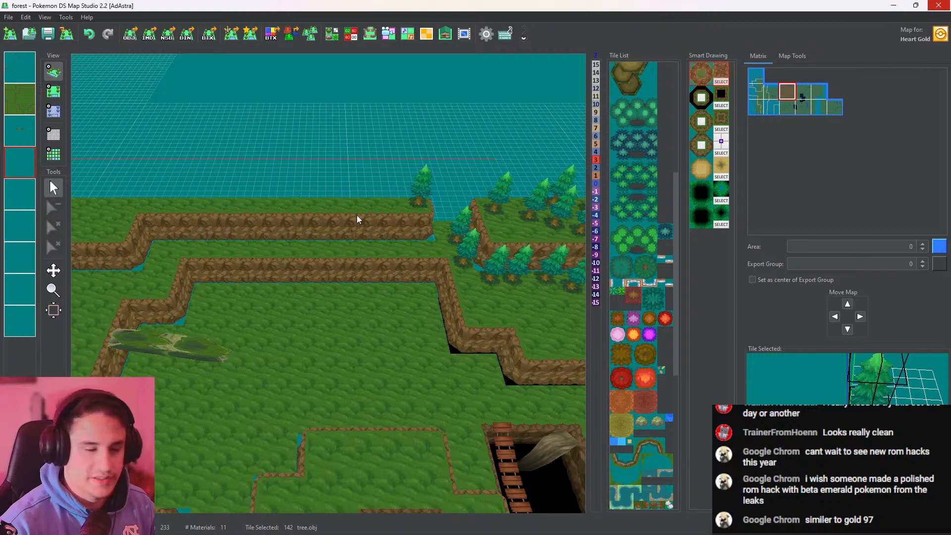
pyautogui.click(60, 92)
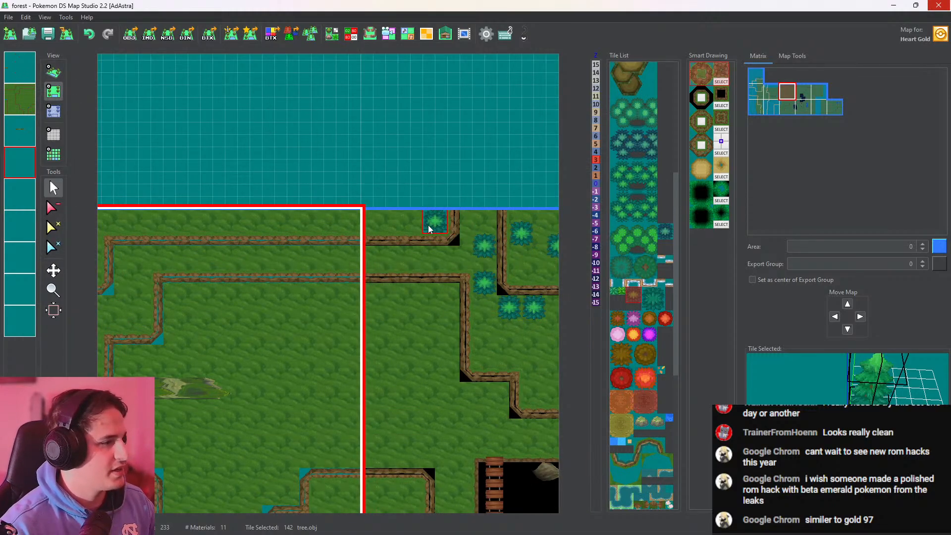
pyautogui.click(406, 230)
pyautogui.click(369, 231)
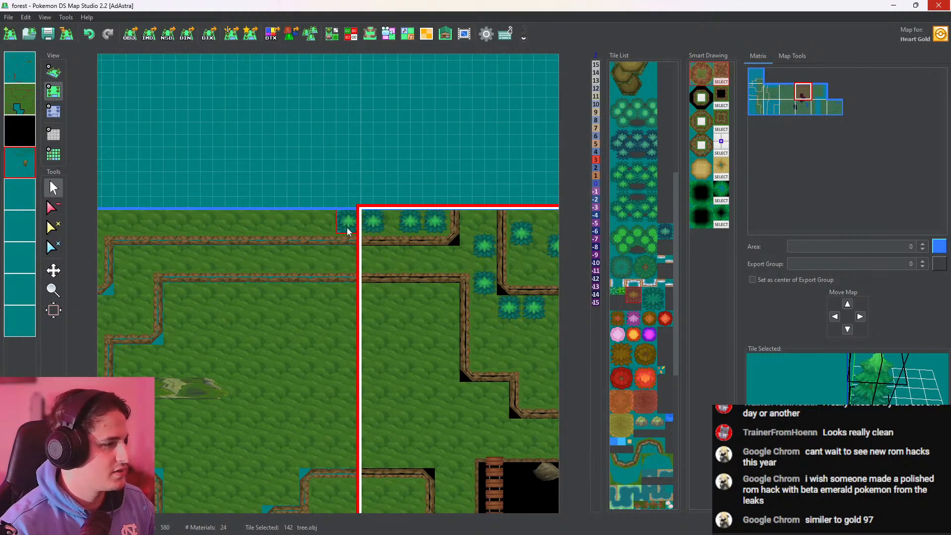
# Continue the tree row west from the map border along the northern edge of the middle map's upper plateau
pyautogui.click(346, 231)
pyautogui.click(283, 231)
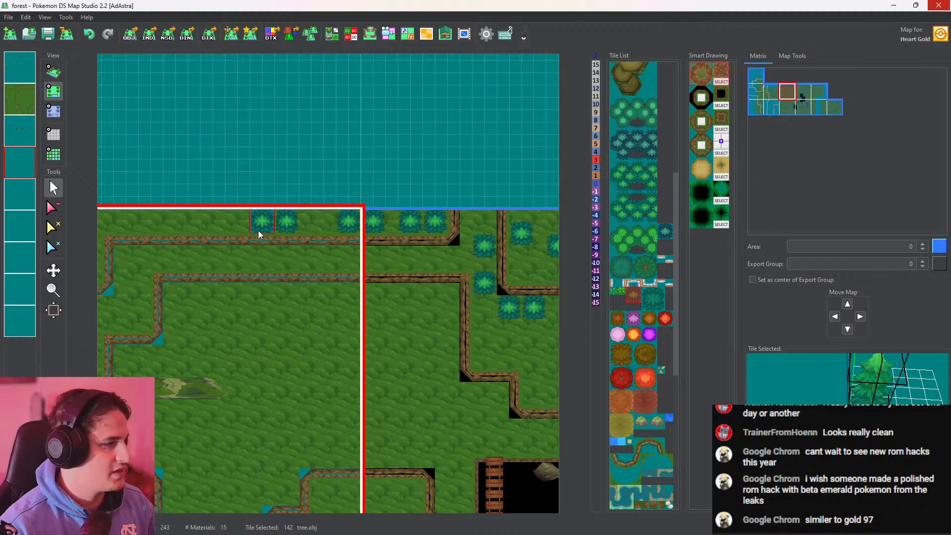
pyautogui.click(258, 234)
pyautogui.moveTo(330, 258); pyautogui.dragTo(456, 249, button='middle')
pyautogui.click(260, 222)
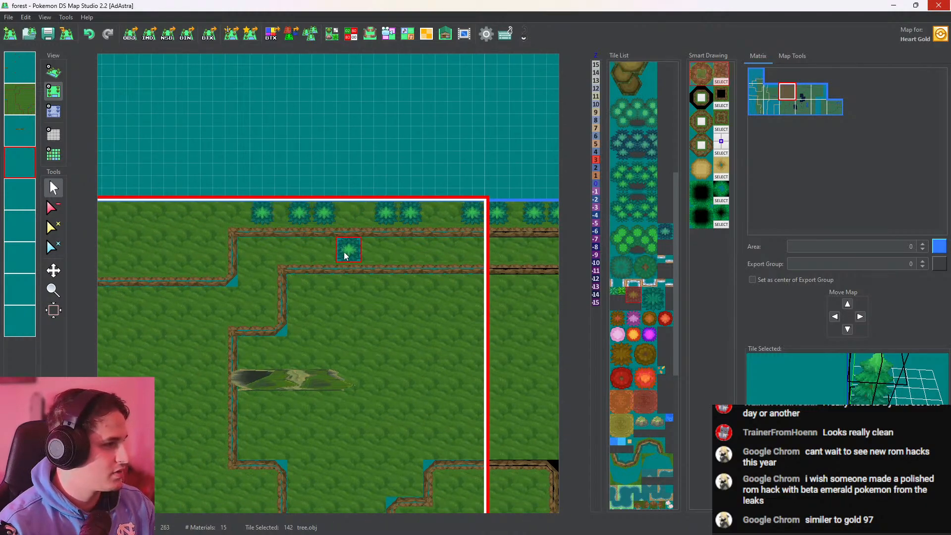
# Scatter trees over the wider western part of the upper plateau, around the inside of the cliff bend
pyautogui.moveTo(343, 255); pyautogui.dragTo(476, 256, button='middle')
pyautogui.click(356, 223)
pyautogui.click(335, 244)
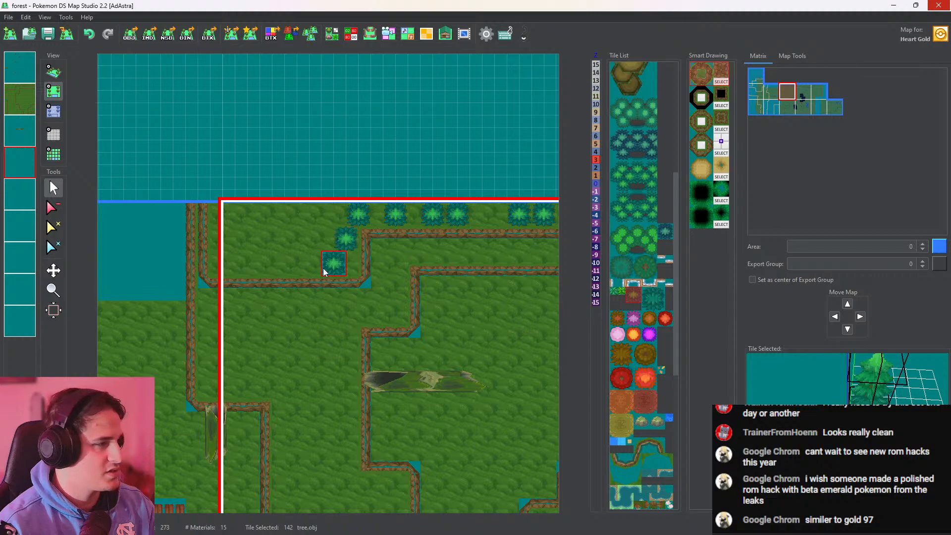
pyautogui.click(325, 276)
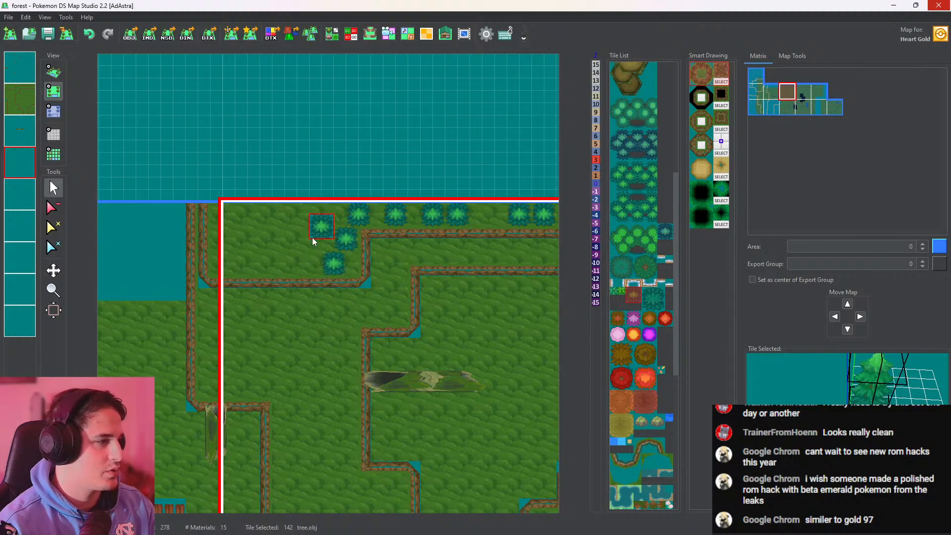
pyautogui.click(313, 243)
pyautogui.click(278, 225)
pyautogui.click(290, 250)
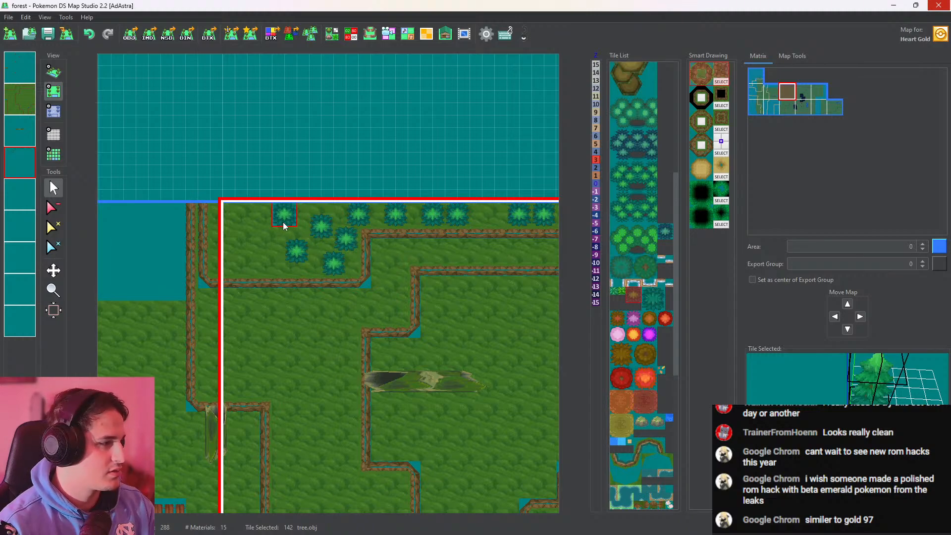
# Fill the plateau's western end with more trees, including trees straddling the border with the western map
pyautogui.click(263, 245)
pyautogui.click(263, 269)
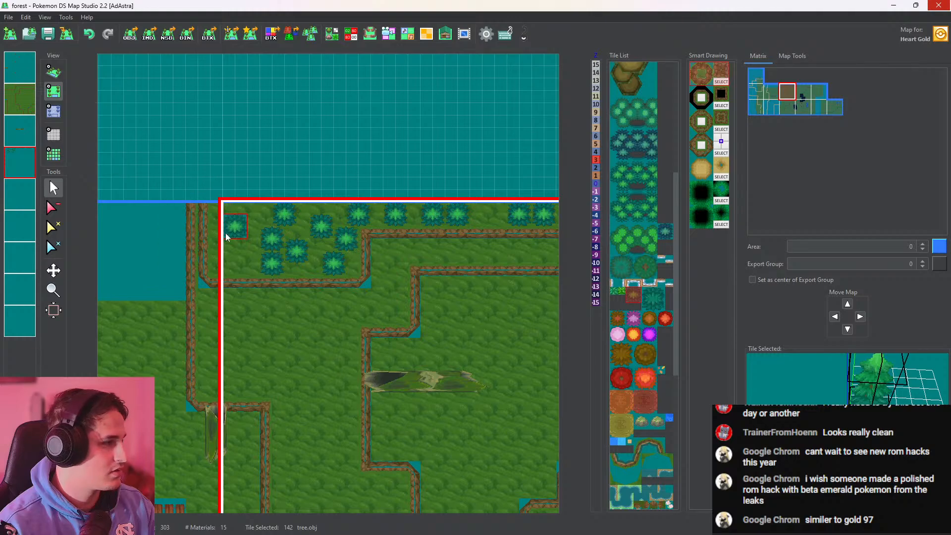
pyautogui.click(236, 254)
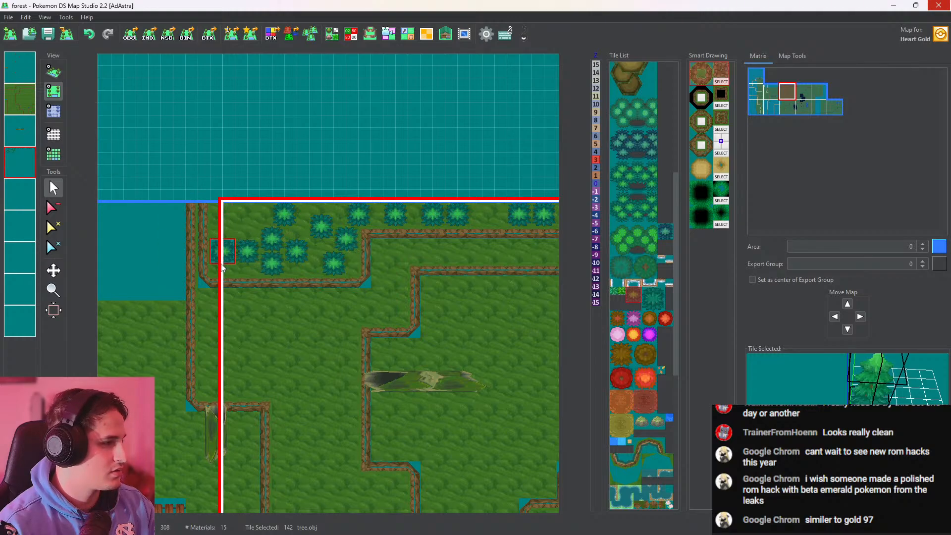
pyautogui.click(220, 265)
pyautogui.click(218, 218)
# Check the tree row in 3D and add a tree in its gap near the middle map's eastern border
pyautogui.click(54, 72)
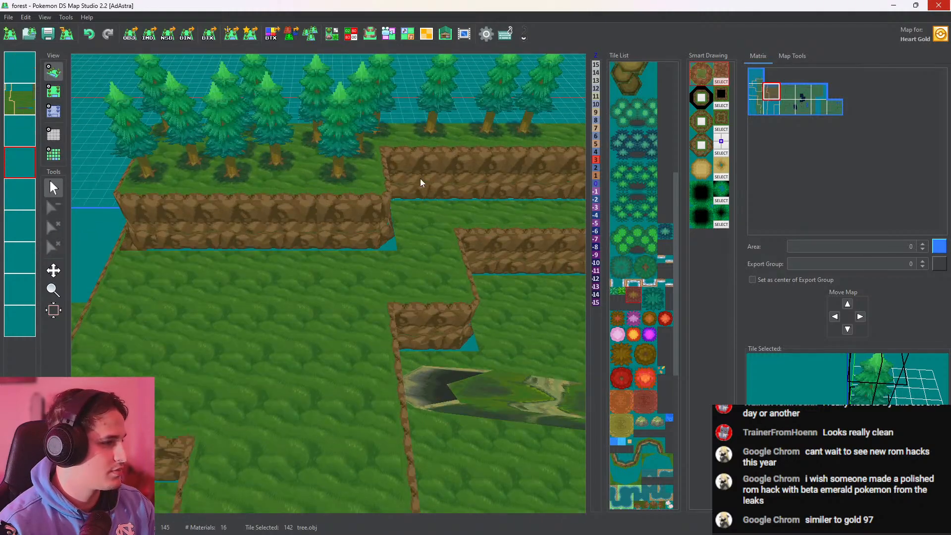
pyautogui.moveTo(380, 245); pyautogui.dragTo(276, 265)
pyautogui.click(54, 93)
pyautogui.click(347, 304)
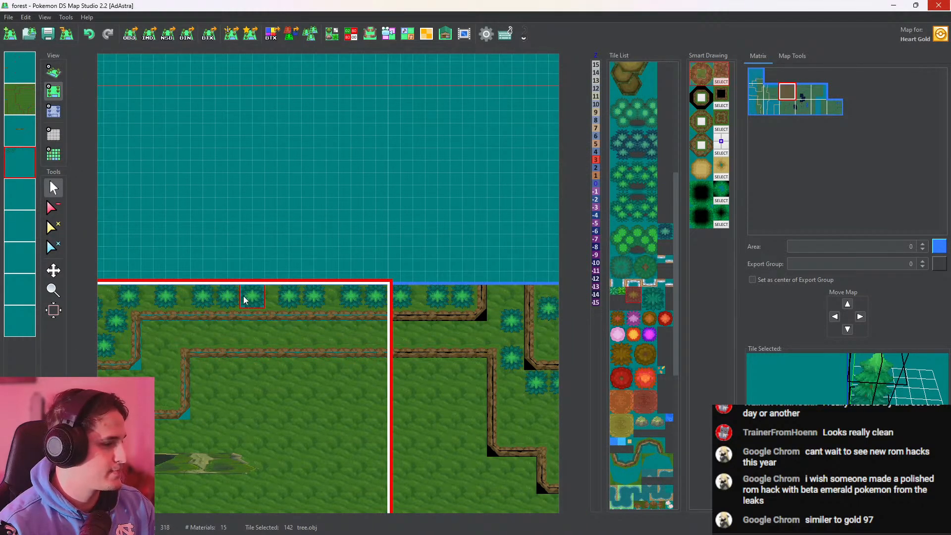
# Plant trees along the lower terrace between the two cliff lines, undoing the one misplaced on the cliff edge
pyautogui.click(53, 72)
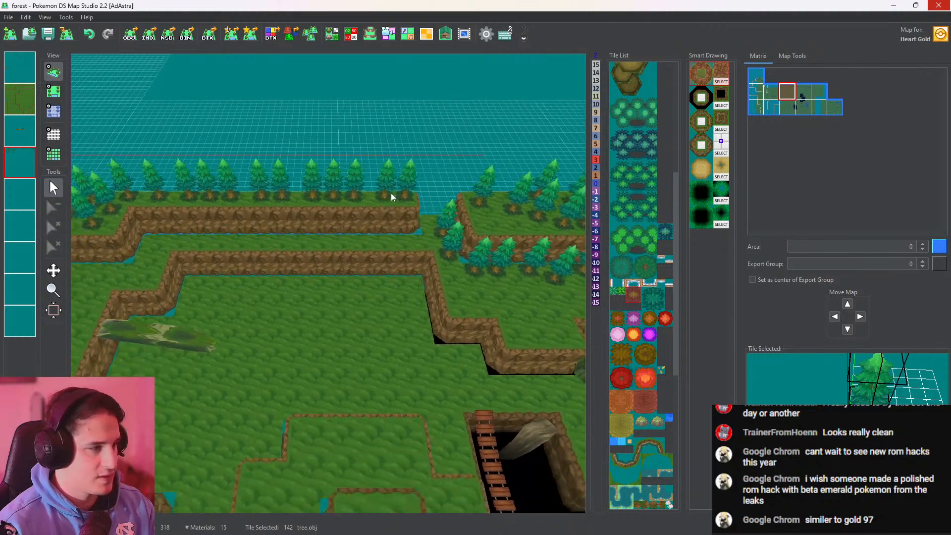
pyautogui.moveTo(391, 192); pyautogui.dragTo(466, 292, button='middle')
pyautogui.scroll(4, 393, 194)
pyautogui.moveTo(226, 261); pyautogui.dragTo(444, 249, button='middle')
pyautogui.click(57, 89)
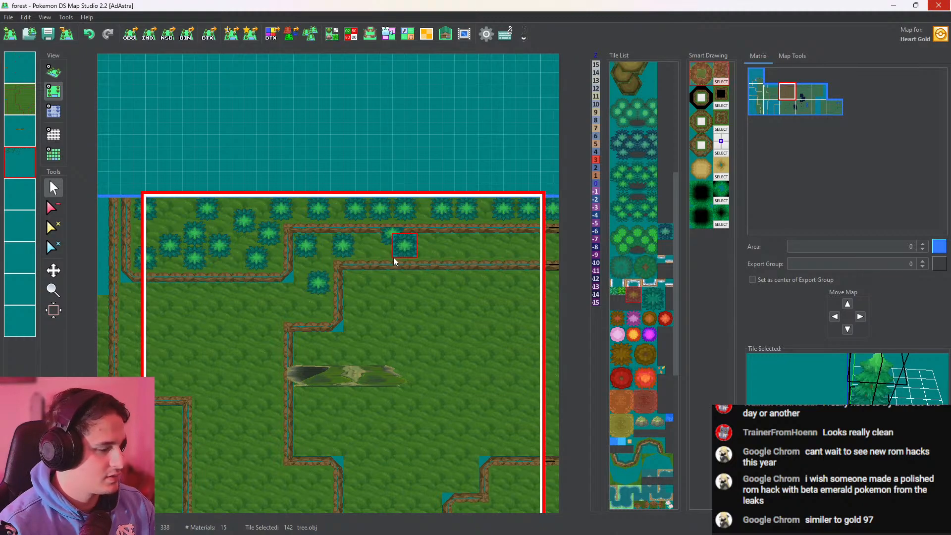
pyautogui.hotkey('ctrl', 'z')
pyautogui.click(375, 252)
pyautogui.moveTo(422, 251); pyautogui.dragTo(308, 265, button='middle')
# Extend the terrace's tree row east across the border into the eastern map and inspect the planted terrace in 3D
pyautogui.click(413, 260)
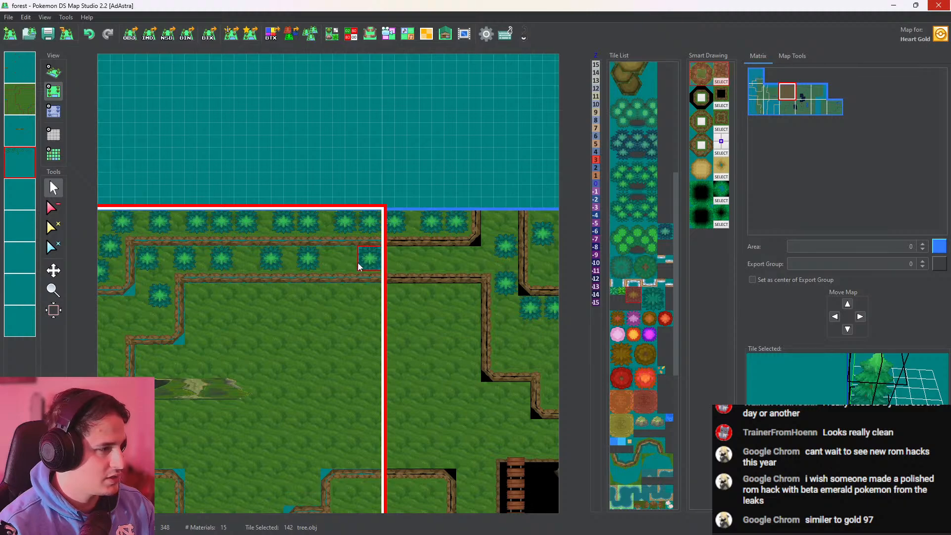
pyautogui.click(404, 259)
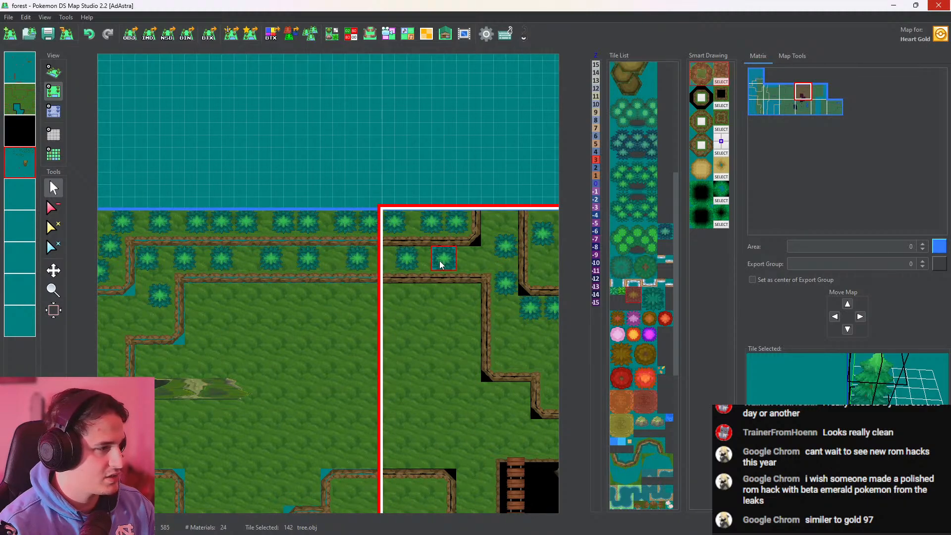
pyautogui.click(441, 264)
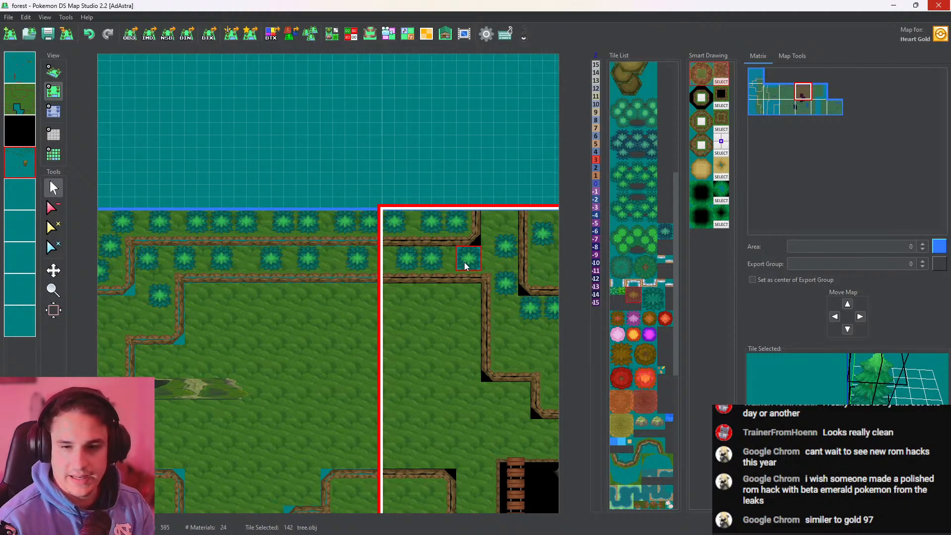
pyautogui.click(50, 76)
pyautogui.scroll(5, 397, 270)
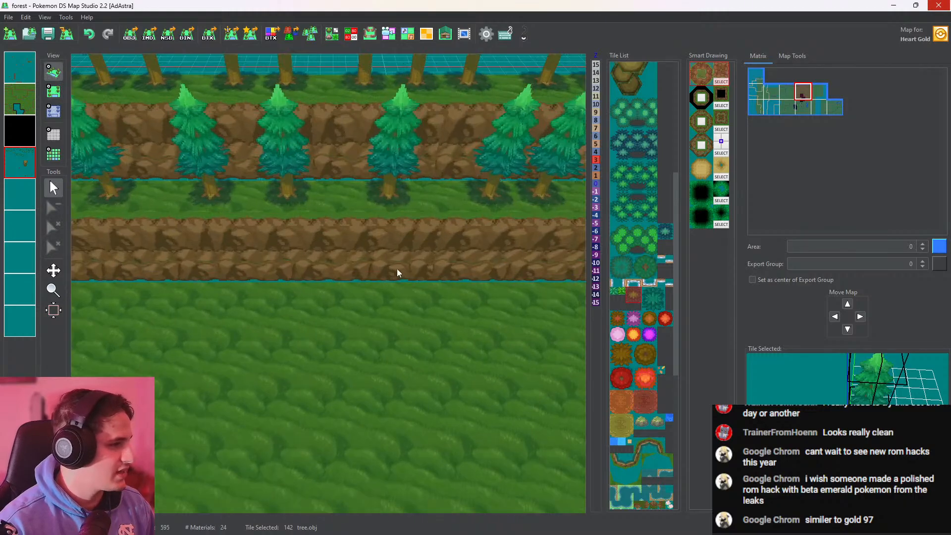
pyautogui.moveTo(365, 234); pyautogui.dragTo(378, 257, button='middle')
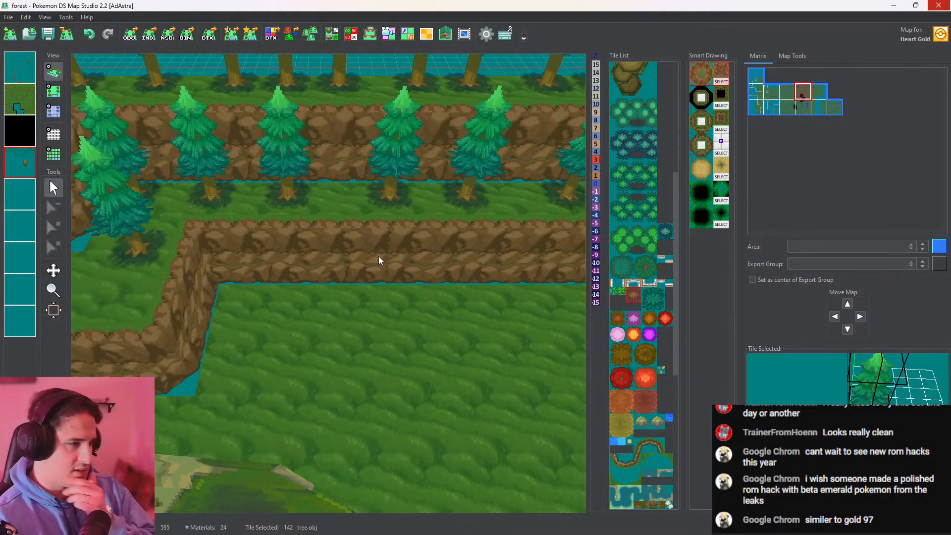
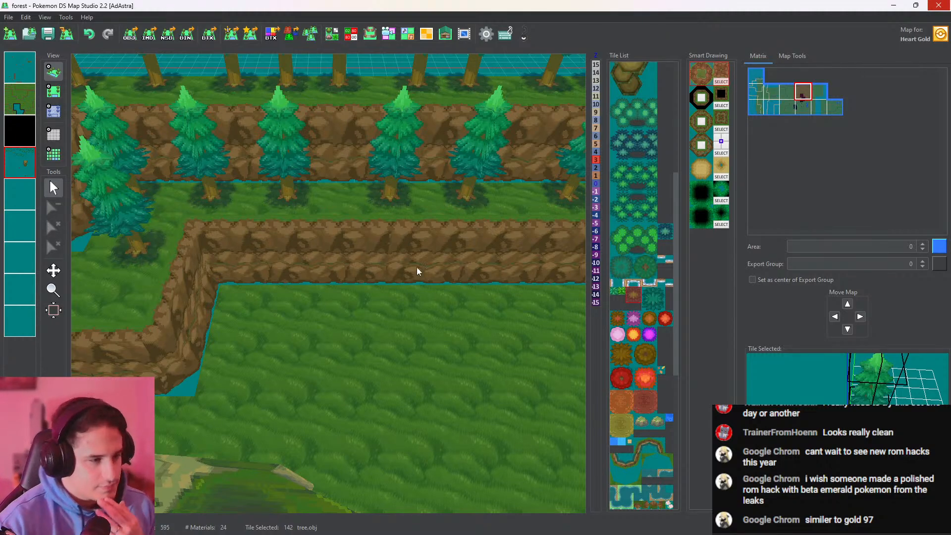
# Place a Rock tile in a gap between the trees on the lower terrace and check it in 3D
pyautogui.scroll(-3, 644, 347)
pyautogui.click(655, 351)
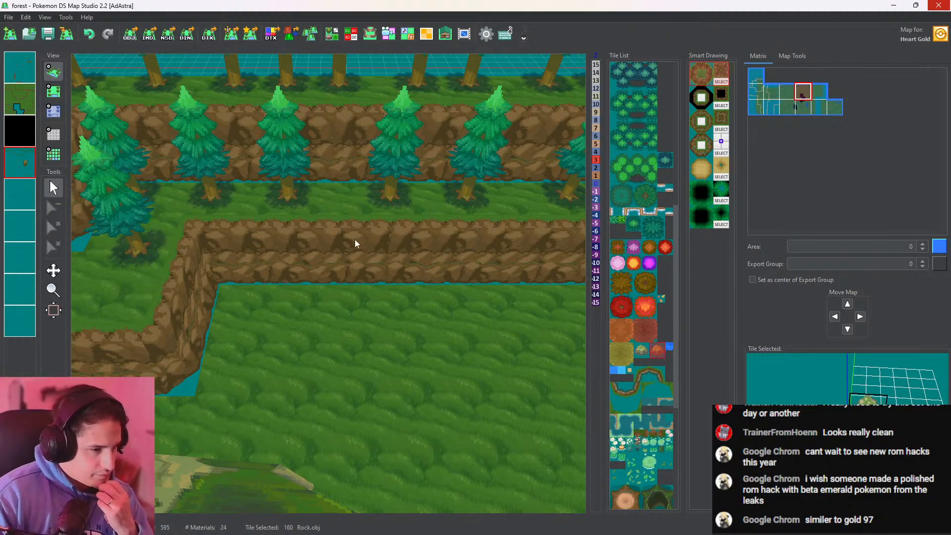
pyautogui.click(52, 95)
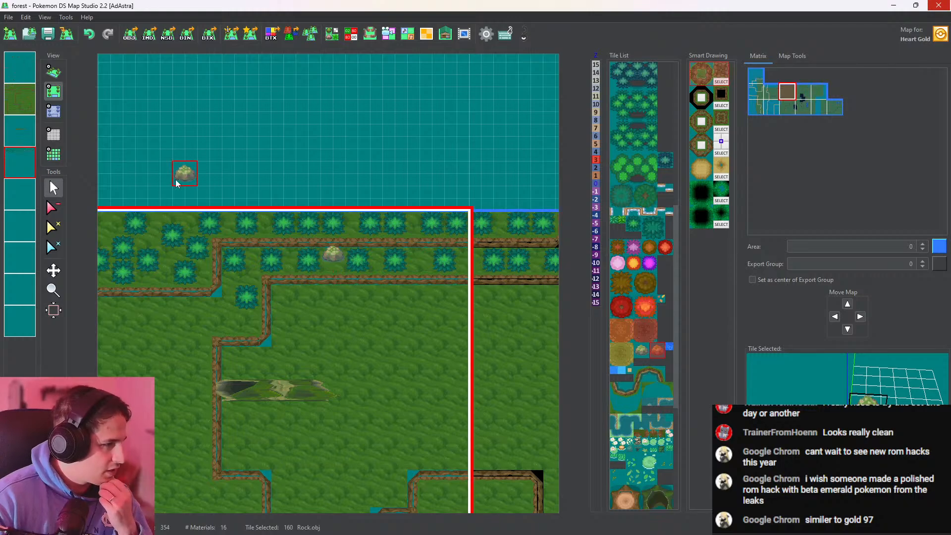
pyautogui.click(53, 72)
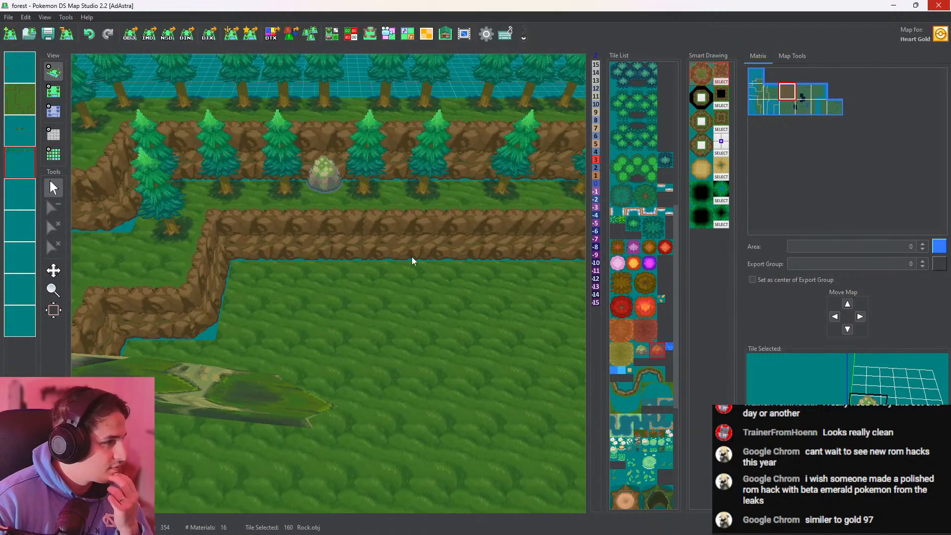
# Add a second Rock tile in the terrace's tree row beside the map's eastern border and inspect both rocks in 3D
pyautogui.moveTo(410, 153); pyautogui.dragTo(412, 309)
pyautogui.moveTo(412, 298); pyautogui.dragTo(324, 326, button='right')
pyautogui.click(53, 91)
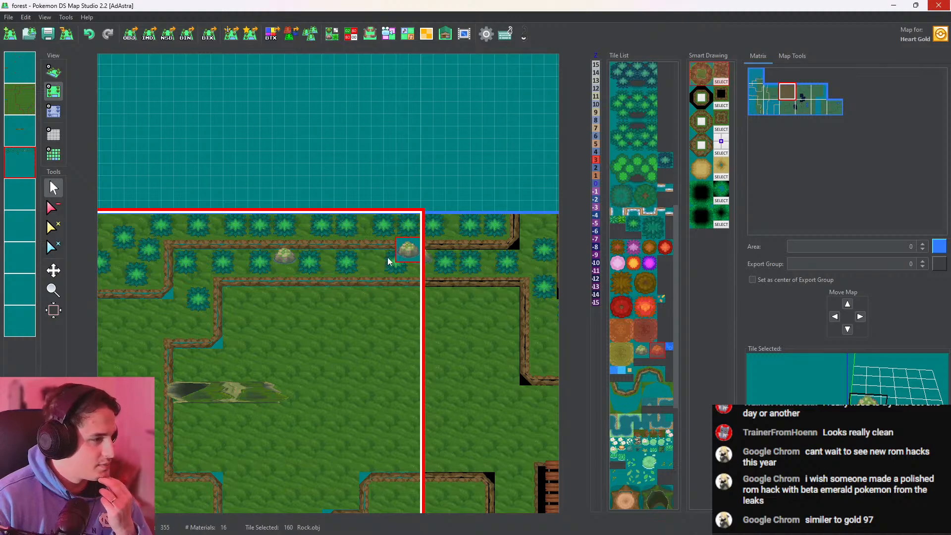
pyautogui.click(53, 72)
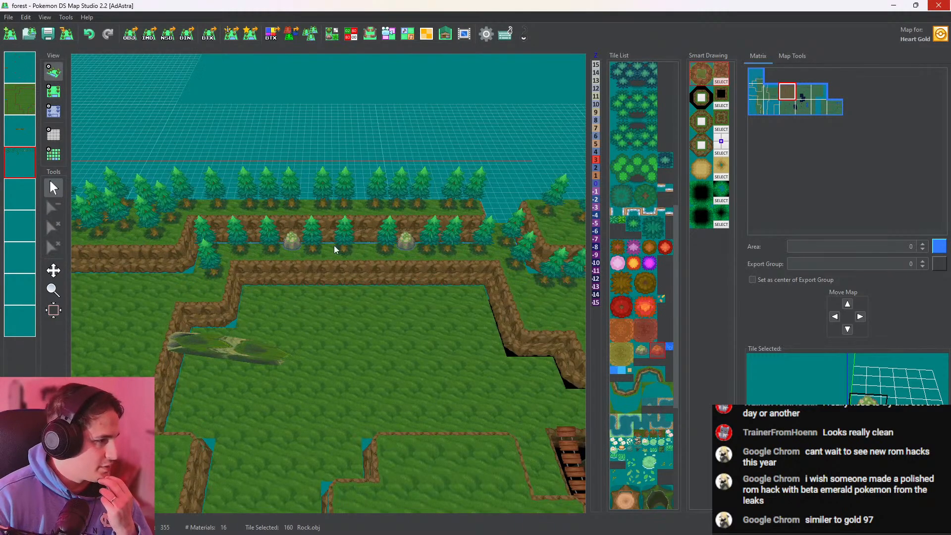
pyautogui.moveTo(436, 308); pyautogui.dragTo(375, 312, button='right')
pyautogui.moveTo(376, 312); pyautogui.dragTo(418, 315)
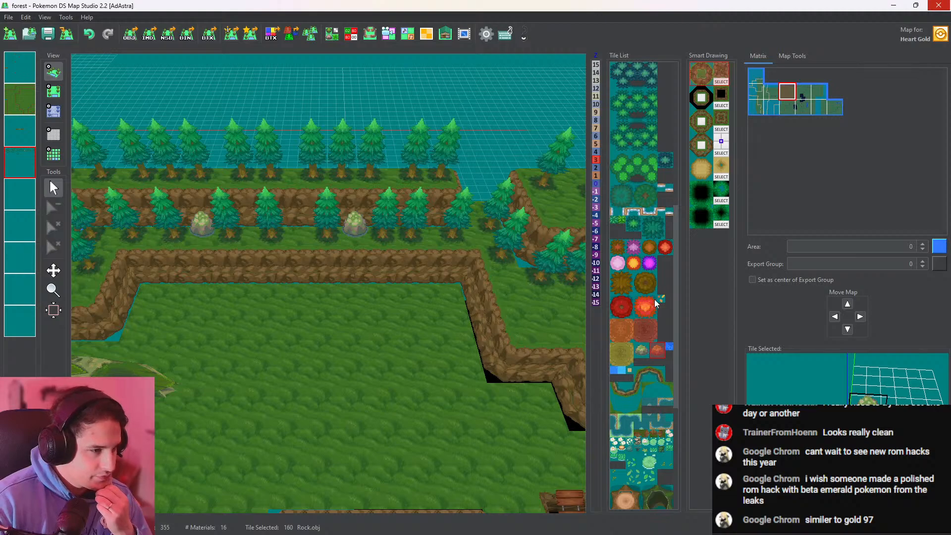
# Add a second clump of water plants at the pond's southern end with the Water_rock_small tile and inspect it in 3D
pyautogui.scroll(-3, 635, 341)
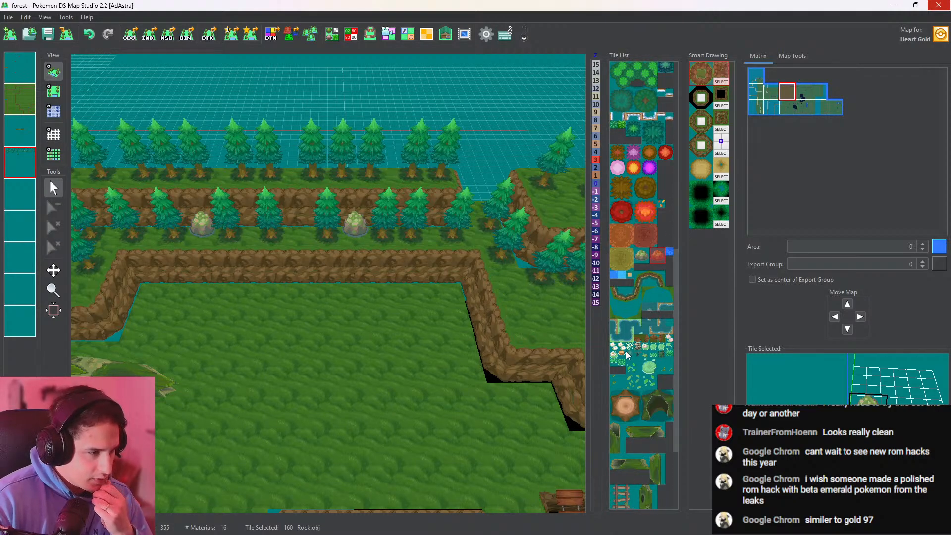
pyautogui.moveTo(532, 390); pyautogui.dragTo(289, 188, button='right')
pyautogui.scroll(5, 426, 290)
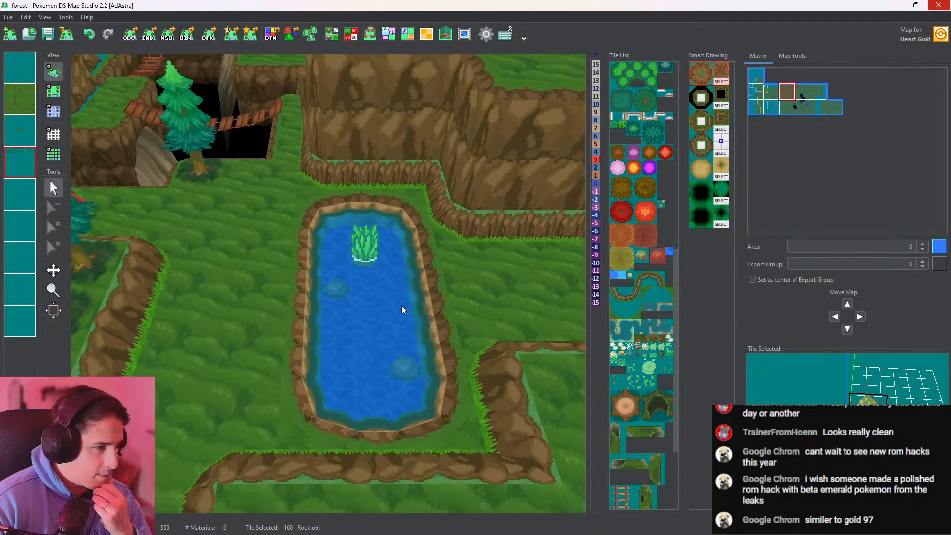
pyautogui.click(654, 356)
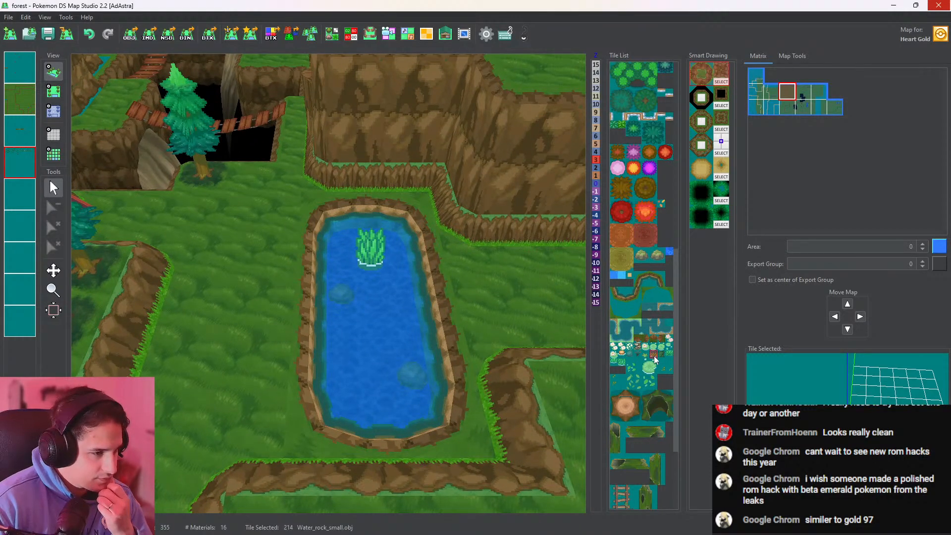
pyautogui.click(56, 96)
pyautogui.click(334, 324)
pyautogui.click(51, 71)
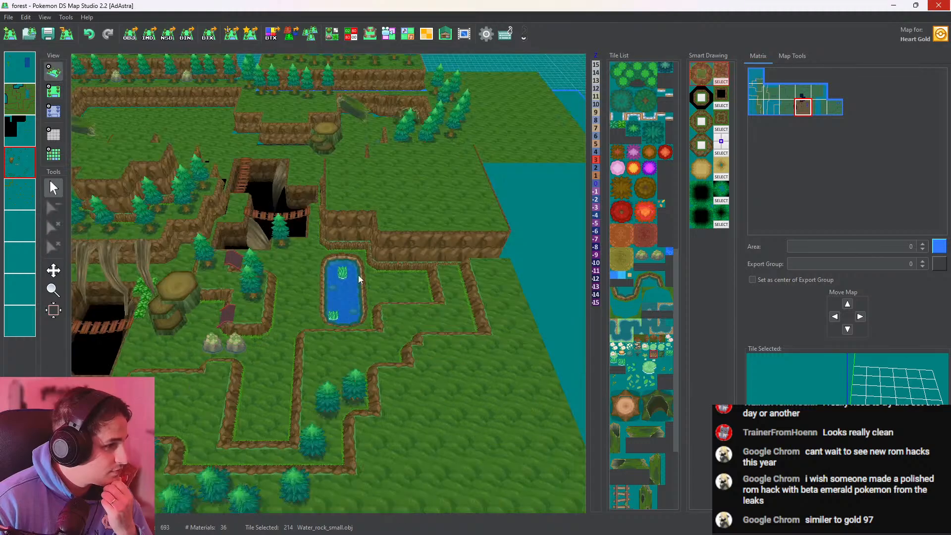
pyautogui.scroll(6, 362, 279)
pyautogui.moveTo(383, 310); pyautogui.dragTo(391, 269)
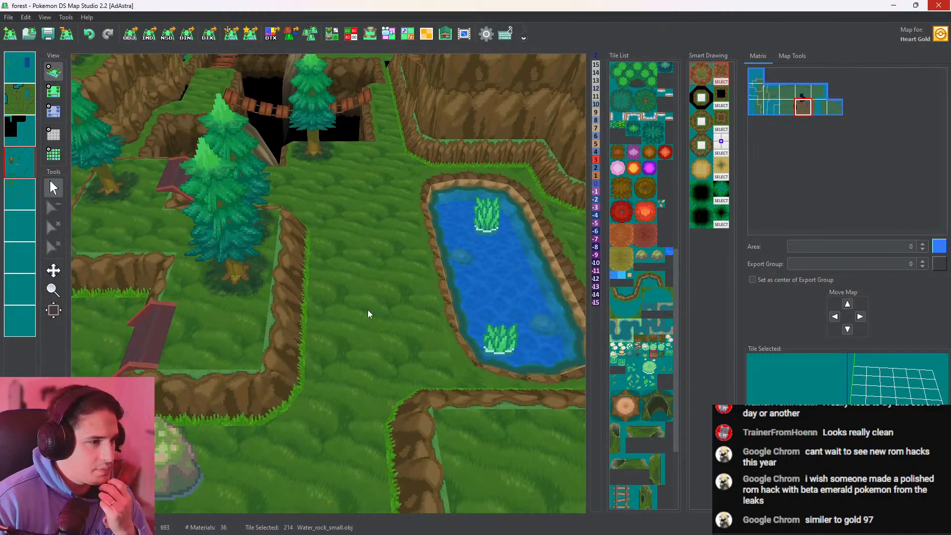
# Scatter four d0_moss_md_1 tiles: two west of the pond, one in the cliff recess to its south, one beside the giant stumps
pyautogui.scroll(-4, 282, 297)
pyautogui.moveTo(282, 310); pyautogui.dragTo(515, 248)
pyautogui.moveTo(284, 257); pyautogui.dragTo(164, 270)
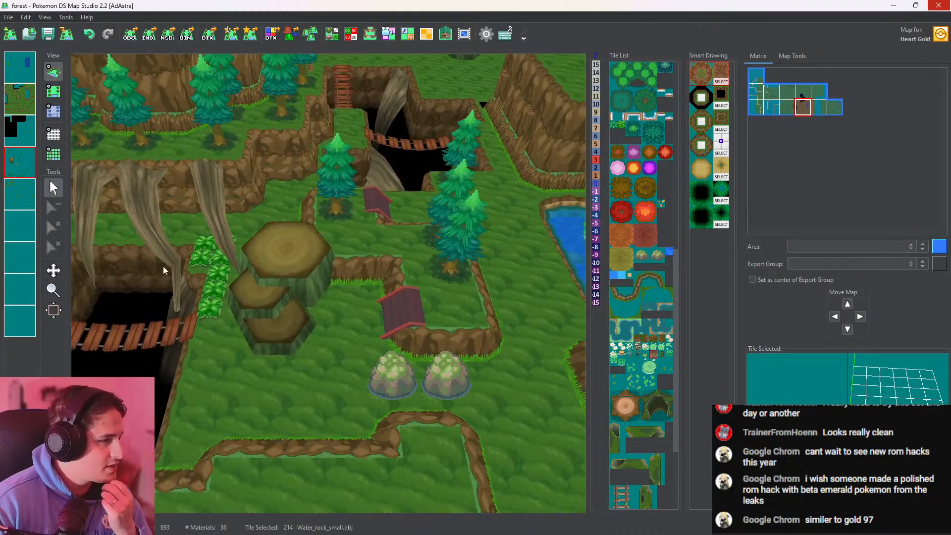
pyautogui.click(645, 357)
pyautogui.moveTo(371, 219); pyautogui.dragTo(203, 257)
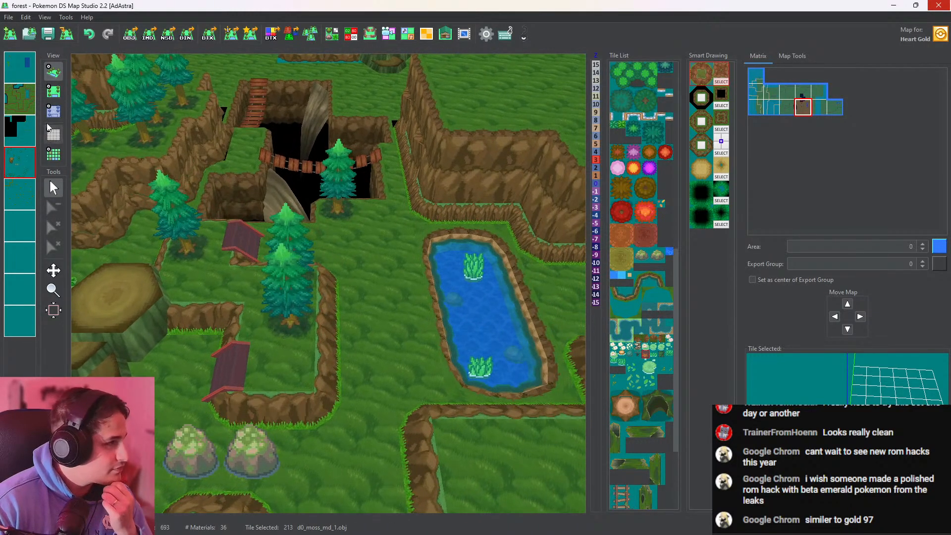
pyautogui.click(53, 93)
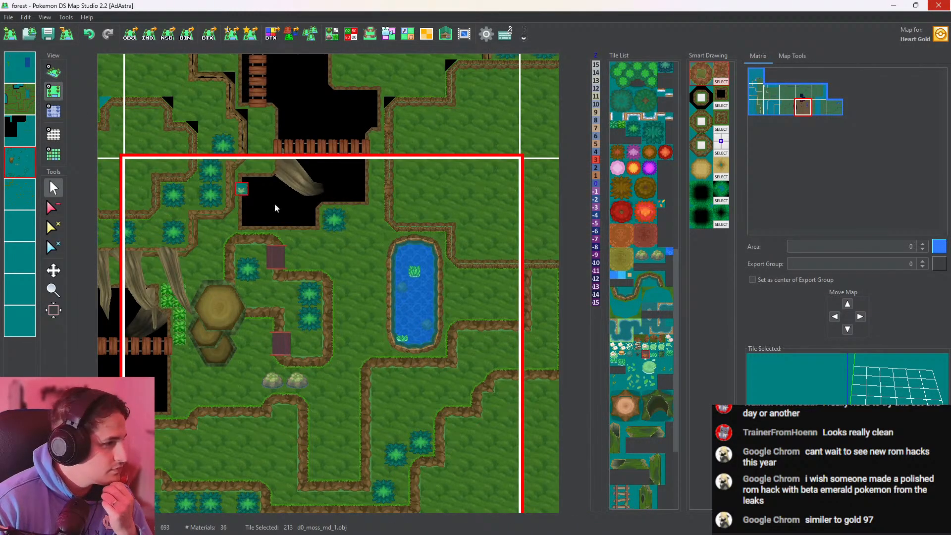
pyautogui.click(342, 313)
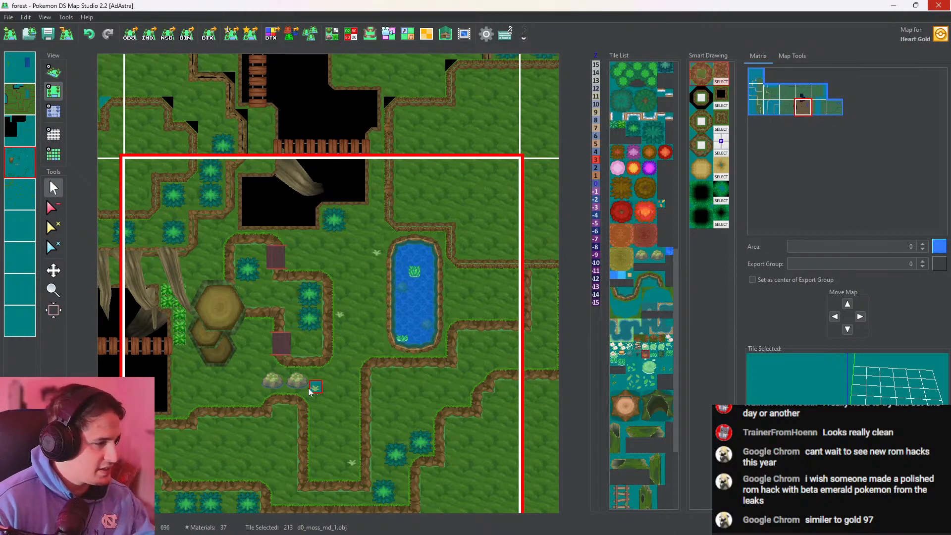
pyautogui.press('super')
pyautogui.press('super')
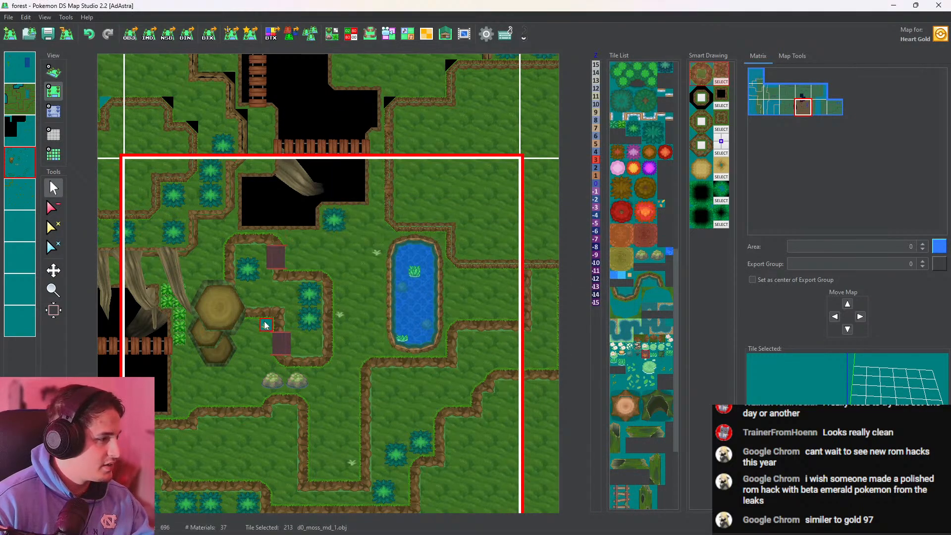
pyautogui.click(265, 325)
# Scatter more d0_moss_md_1 tiles around the bridged pit and across the clearing in the western map
pyautogui.moveTo(299, 378); pyautogui.dragTo(420, 324, button='middle')
pyautogui.click(53, 72)
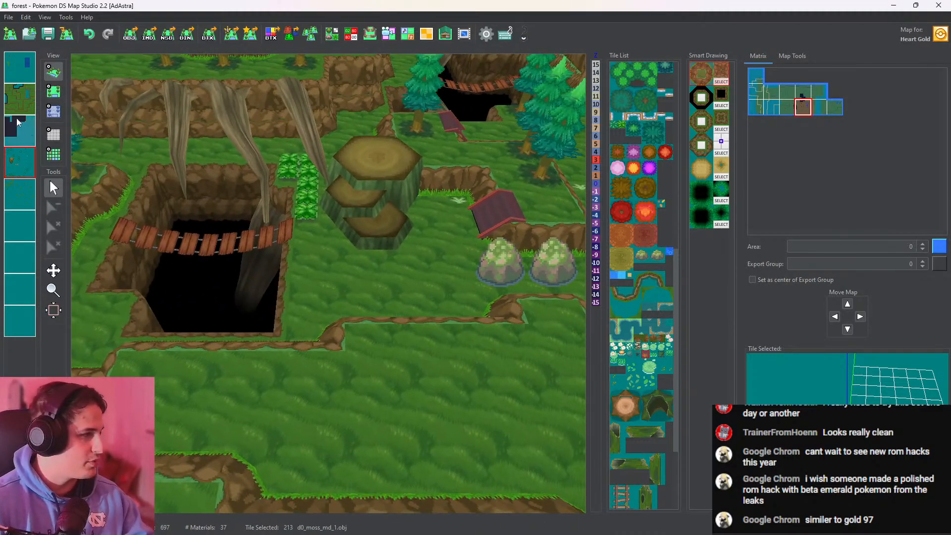
pyautogui.click(53, 91)
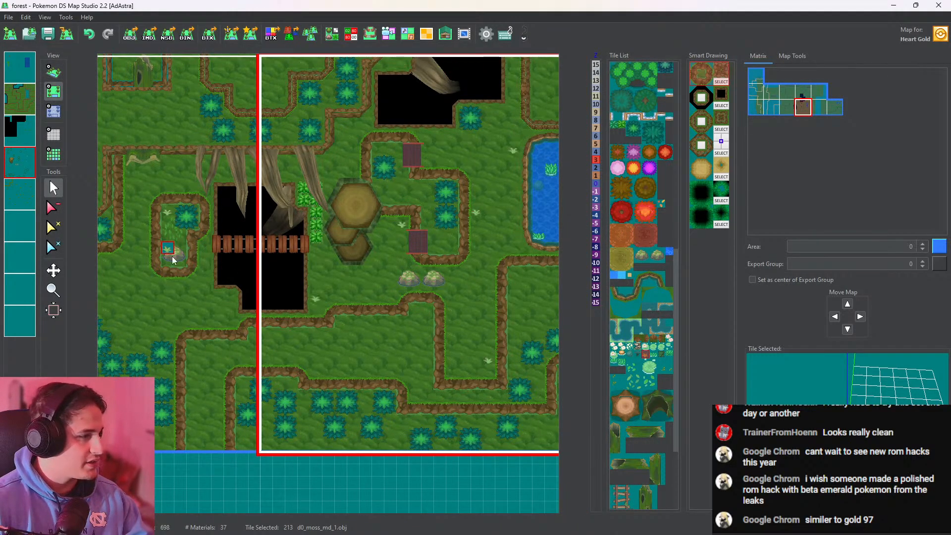
pyautogui.moveTo(314, 303); pyautogui.dragTo(412, 285, button='middle')
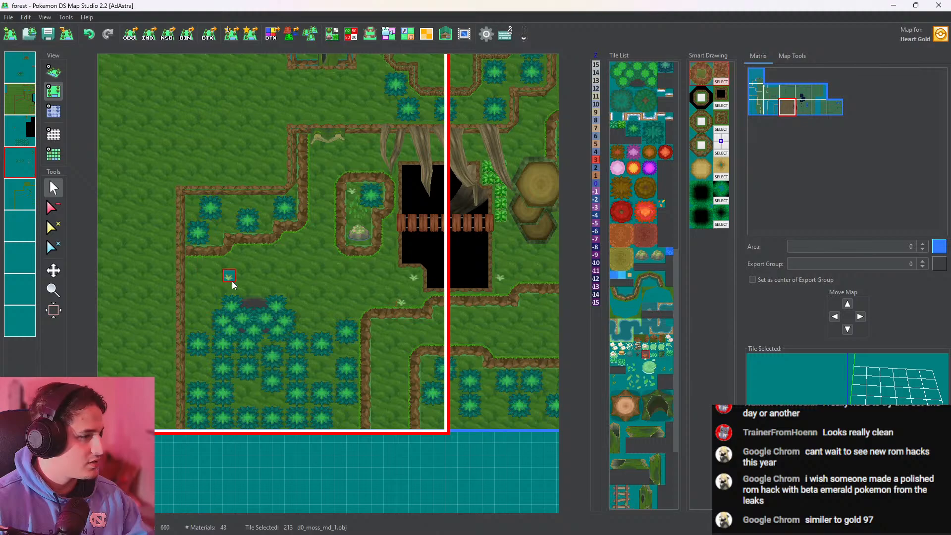
pyautogui.moveTo(226, 278); pyautogui.dragTo(317, 268, button='middle')
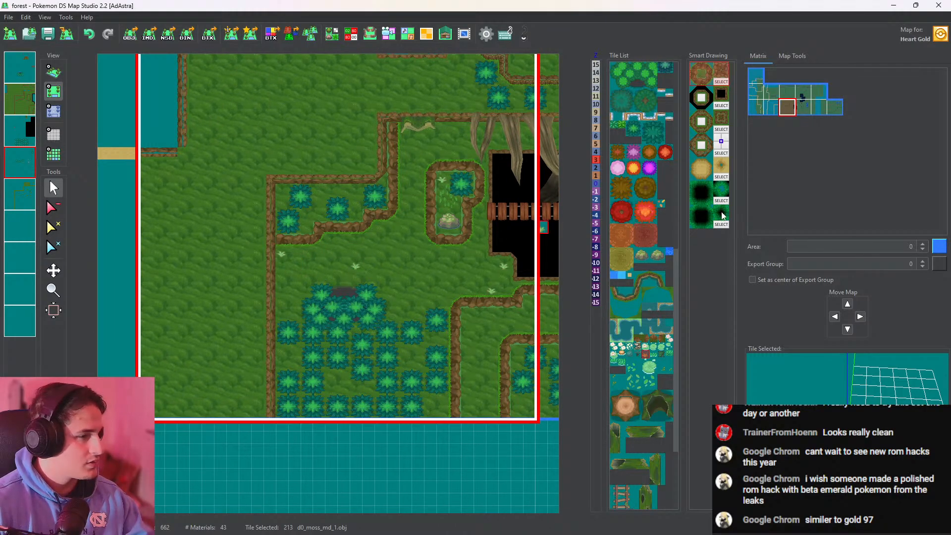
# Try a marsh_leaves_1 tile in the clearing between the walled rock garden and the southern trees, and undo it
pyautogui.click(649, 383)
pyautogui.moveTo(538, 378); pyautogui.dragTo(479, 385, button='middle')
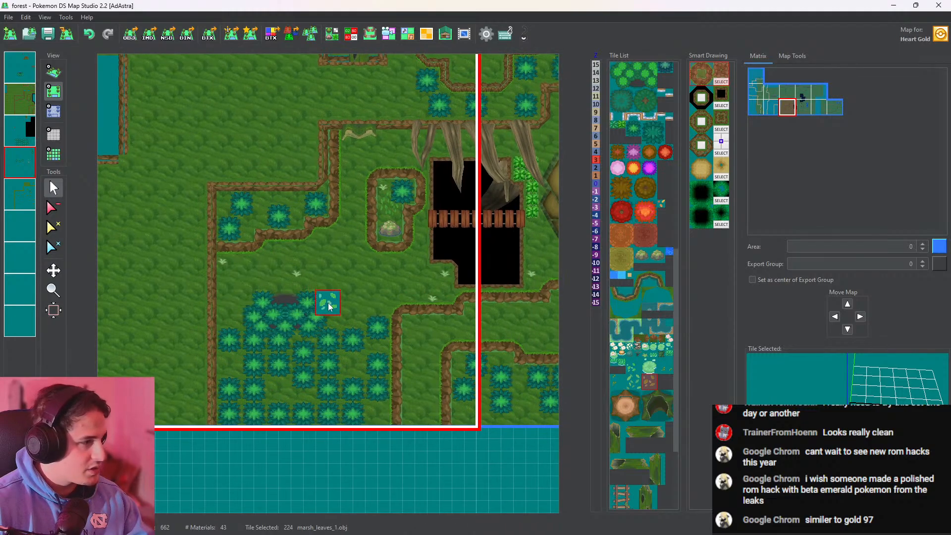
pyautogui.click(401, 275)
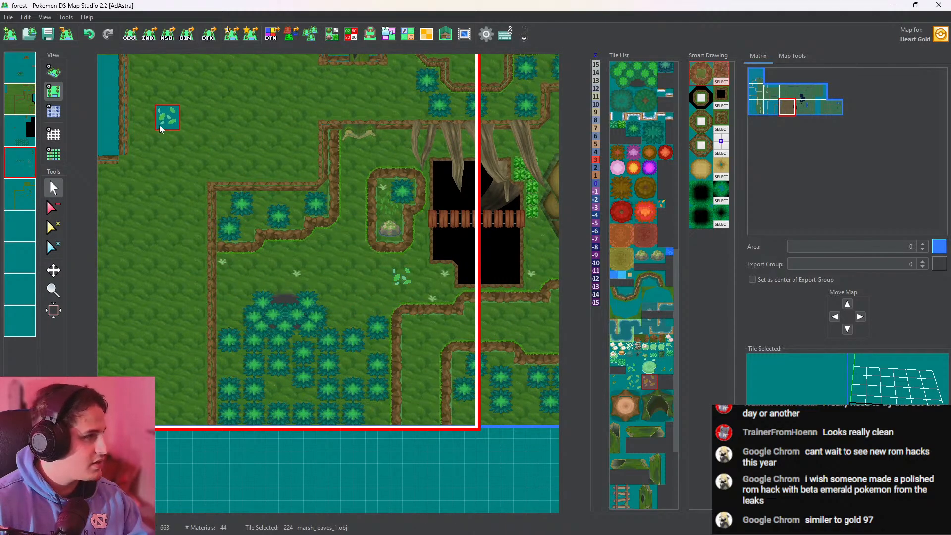
pyautogui.hotkey('ctrl', 'z')
# Try a WallGrassCreep tile on the tall cliff face behind the pond, inspect it in 3D, and undo it
pyautogui.click(54, 72)
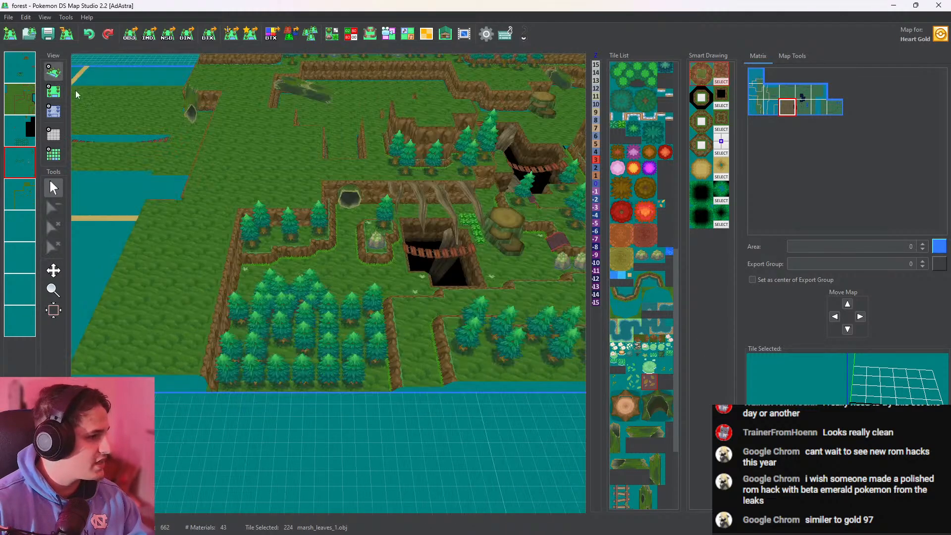
pyautogui.moveTo(357, 332); pyautogui.dragTo(264, 390, button='middle')
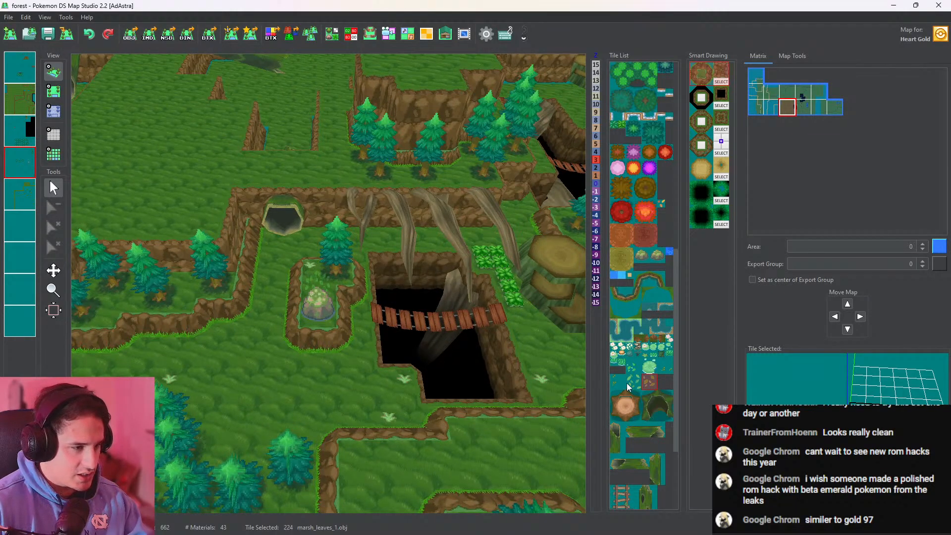
pyautogui.click(630, 361)
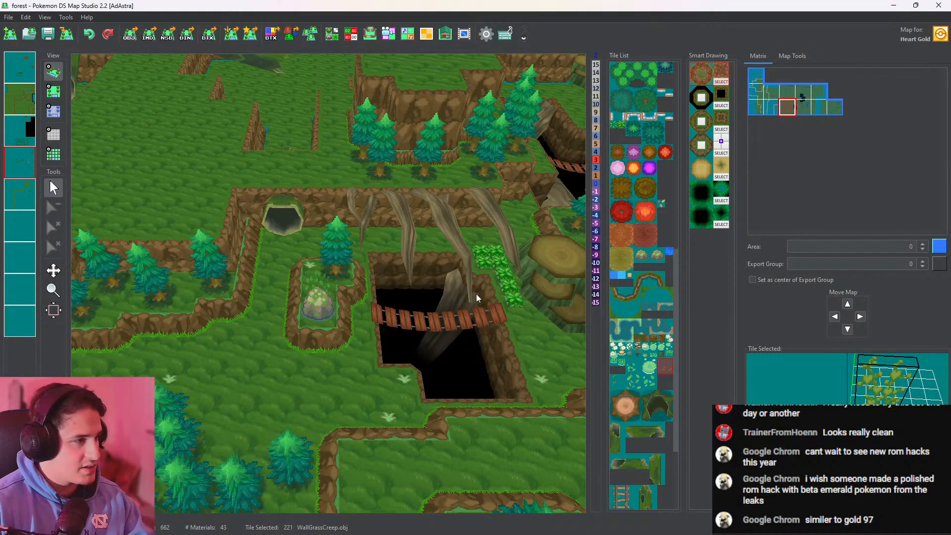
pyautogui.moveTo(476, 298); pyautogui.dragTo(184, 317, button='middle')
pyautogui.moveTo(339, 250); pyautogui.dragTo(20, 211, button='middle')
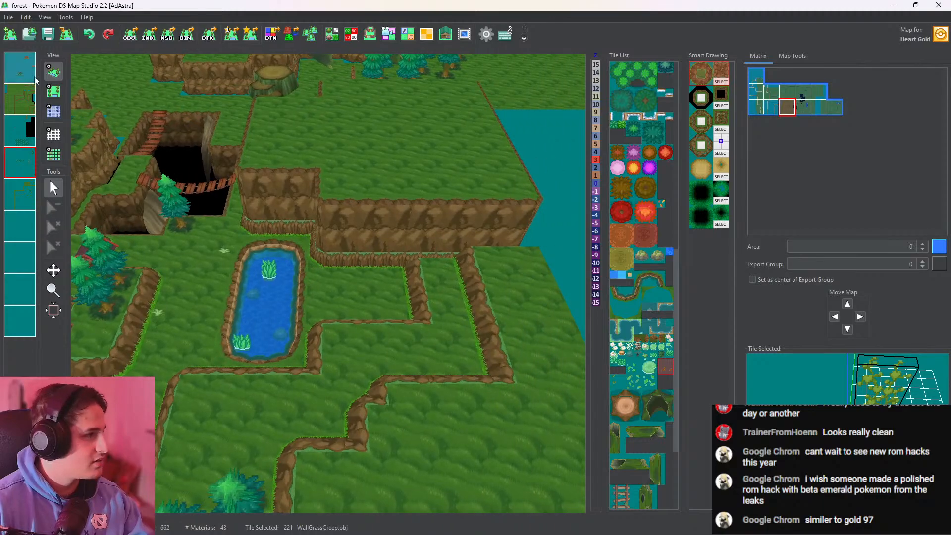
pyautogui.click(53, 91)
pyautogui.click(335, 262)
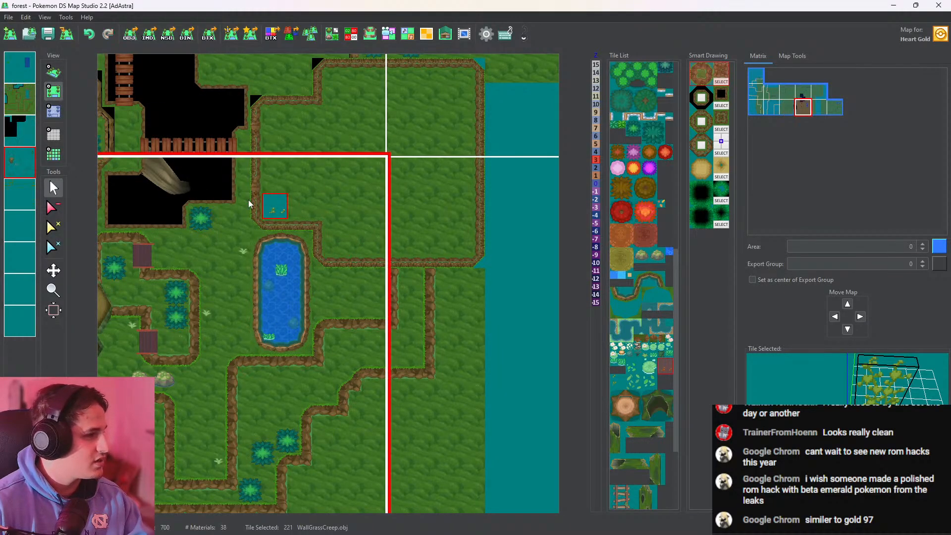
pyautogui.click(56, 73)
pyautogui.scroll(9, 362, 258)
pyautogui.moveTo(367, 166); pyautogui.dragTo(363, 124, button='middle')
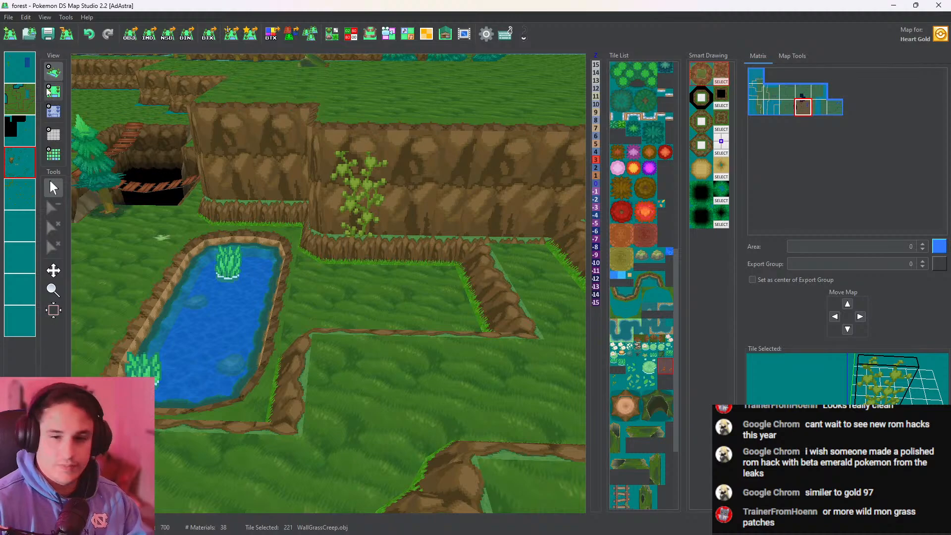
pyautogui.click(53, 91)
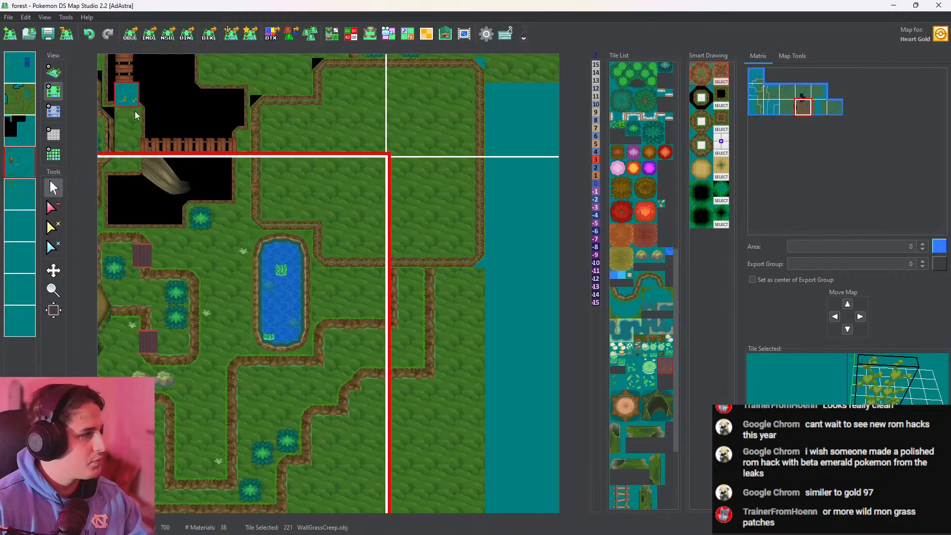
pyautogui.hotkey('ctrl', 'z')
# Plant an L-shaped patch of four Tall_grass_light tiles in the southwest corner of the cliff recess south of the pond
pyautogui.click(616, 126)
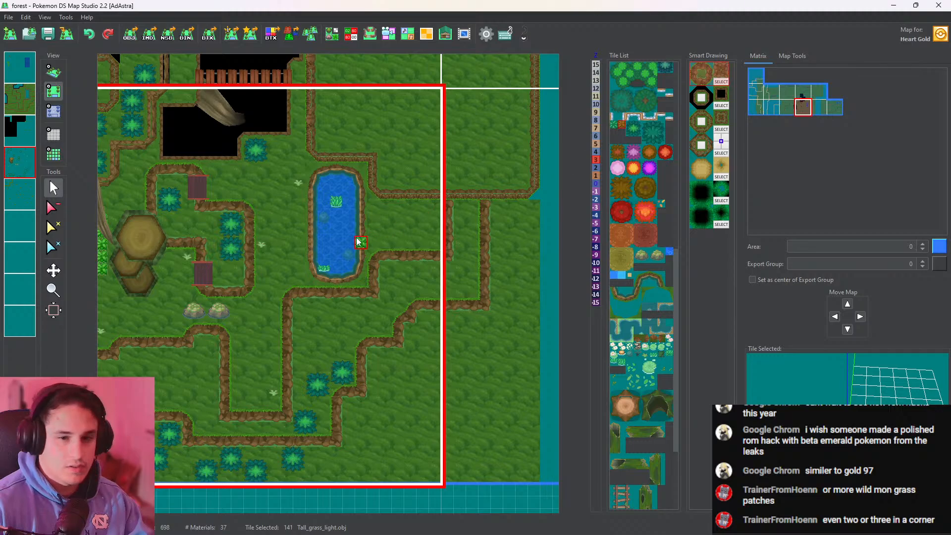
pyautogui.scroll(5, 357, 239)
pyautogui.moveTo(380, 237); pyautogui.dragTo(418, 99, button='middle')
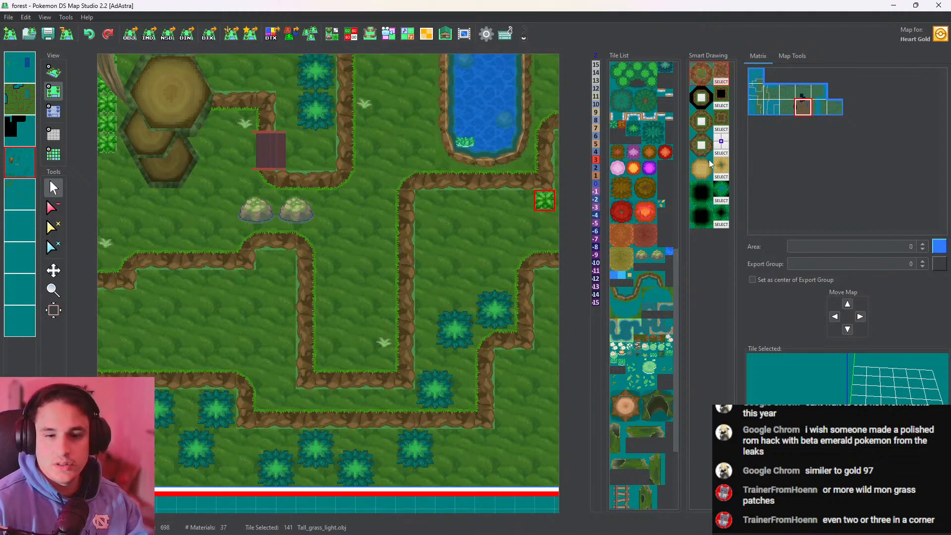
pyautogui.click(46, 74)
pyautogui.scroll(4, 387, 319)
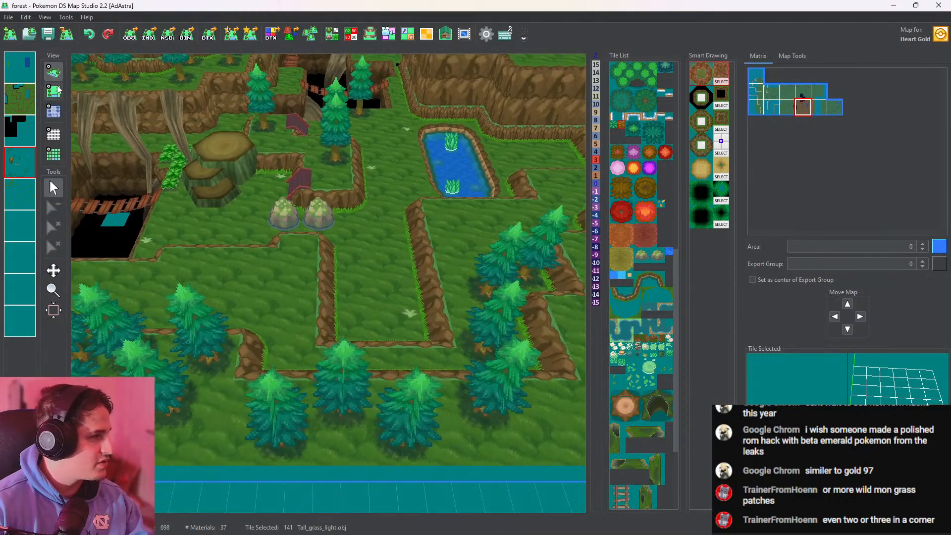
pyautogui.click(58, 90)
pyautogui.click(347, 322)
pyautogui.click(346, 341)
pyautogui.click(366, 340)
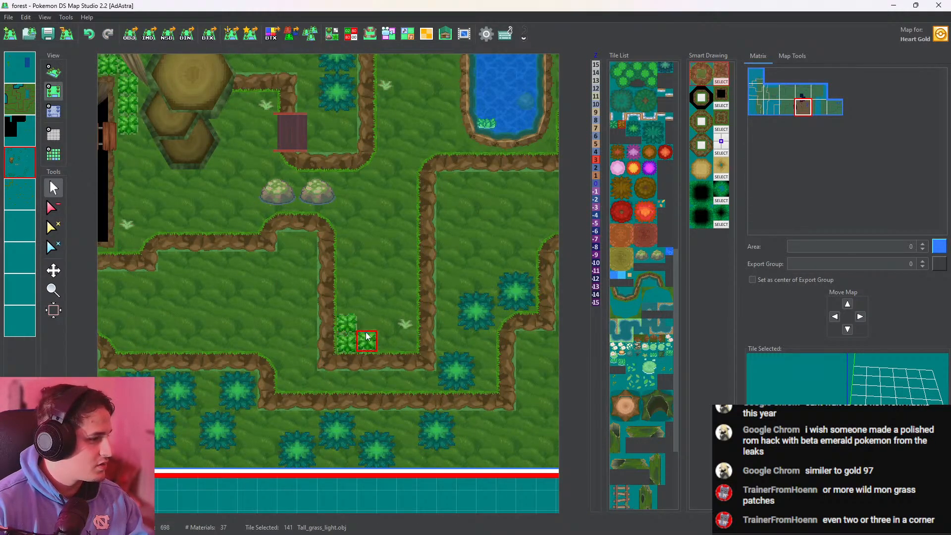
pyautogui.click(347, 303)
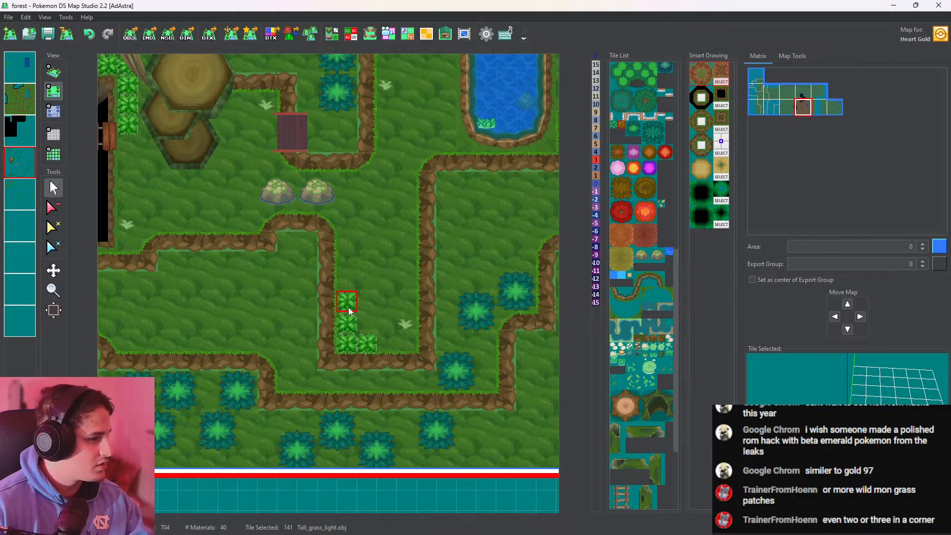
pyautogui.click(51, 70)
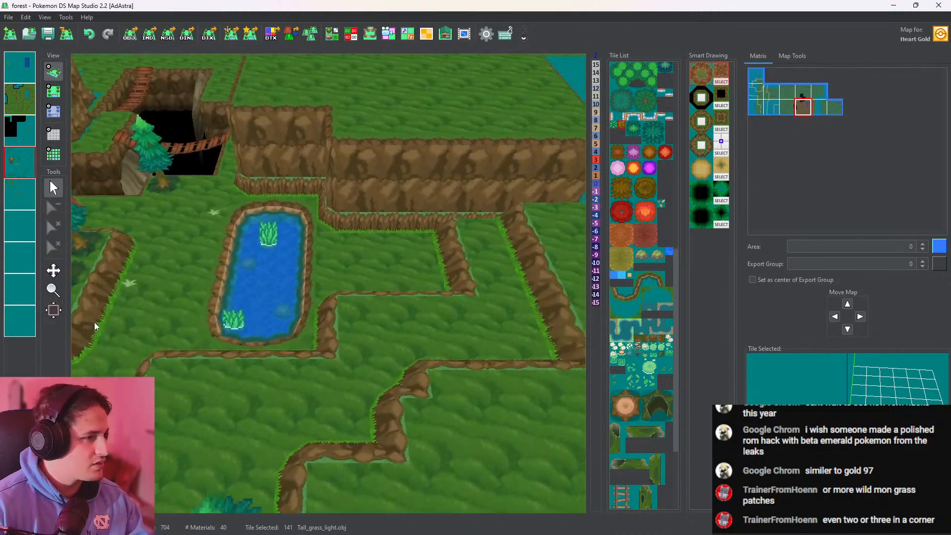
# Plant Tall_grass_light below the tall cliff east of the pond as a row of four tiles with one tile beneath its east end
pyautogui.click(59, 100)
pyautogui.moveTo(348, 267); pyautogui.dragTo(268, 266)
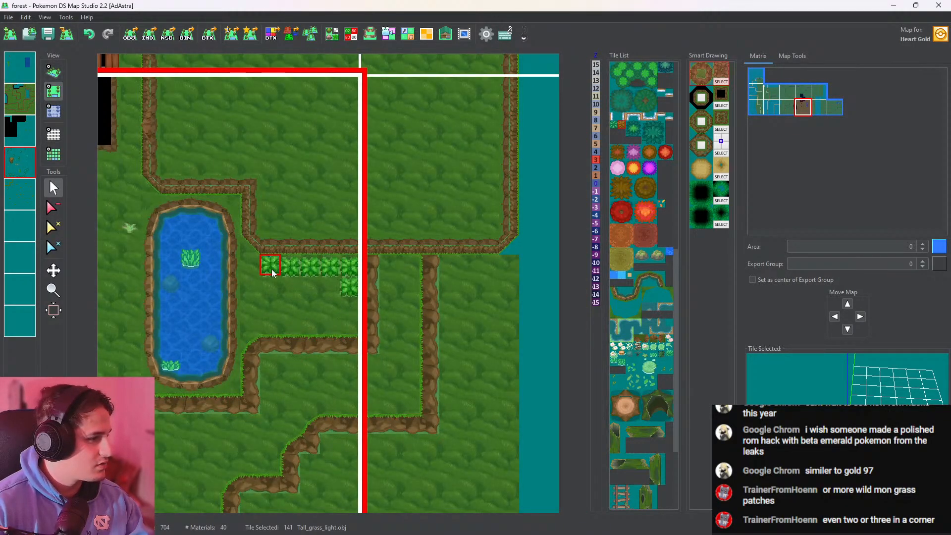
pyautogui.hotkey('ctrl', 'z')
pyautogui.moveTo(346, 286); pyautogui.dragTo(298, 267)
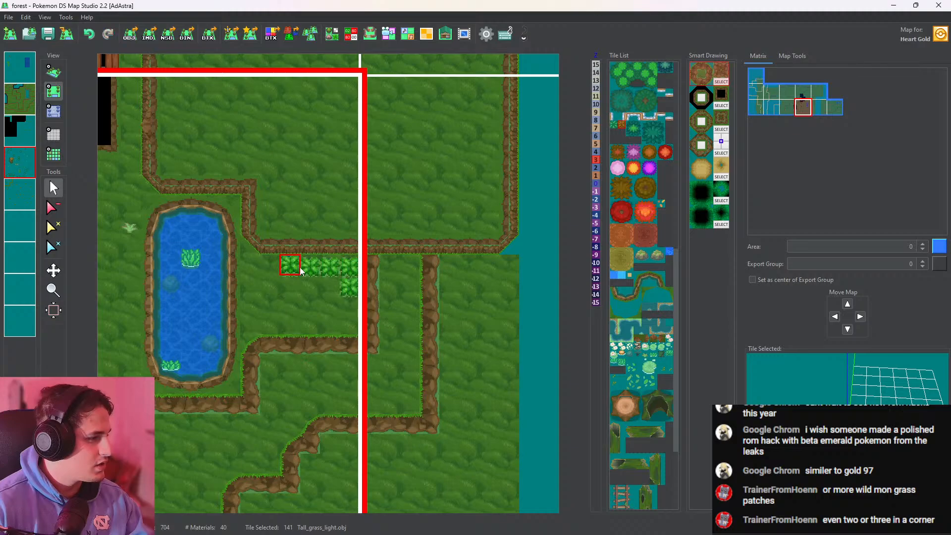
pyautogui.click(330, 292)
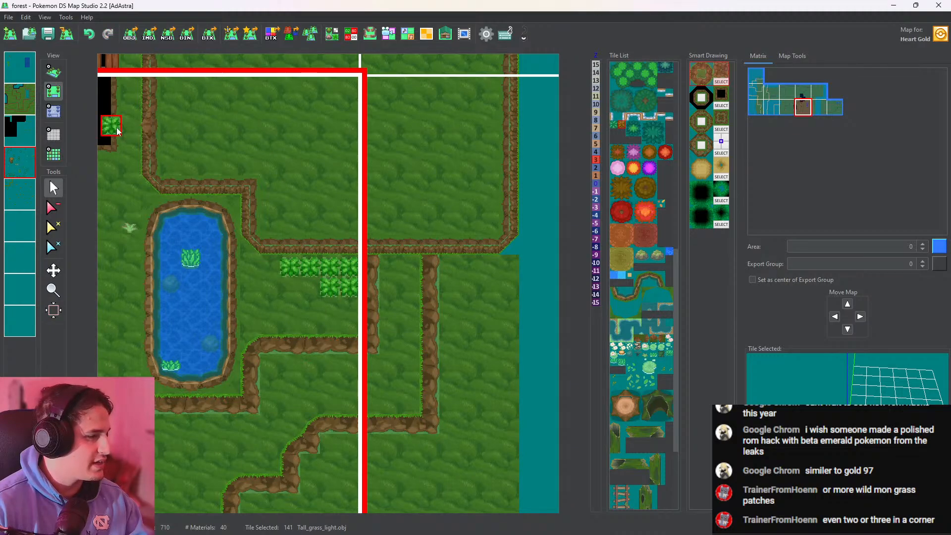
pyautogui.click(53, 72)
pyautogui.hotkey('ctrl', 'z')
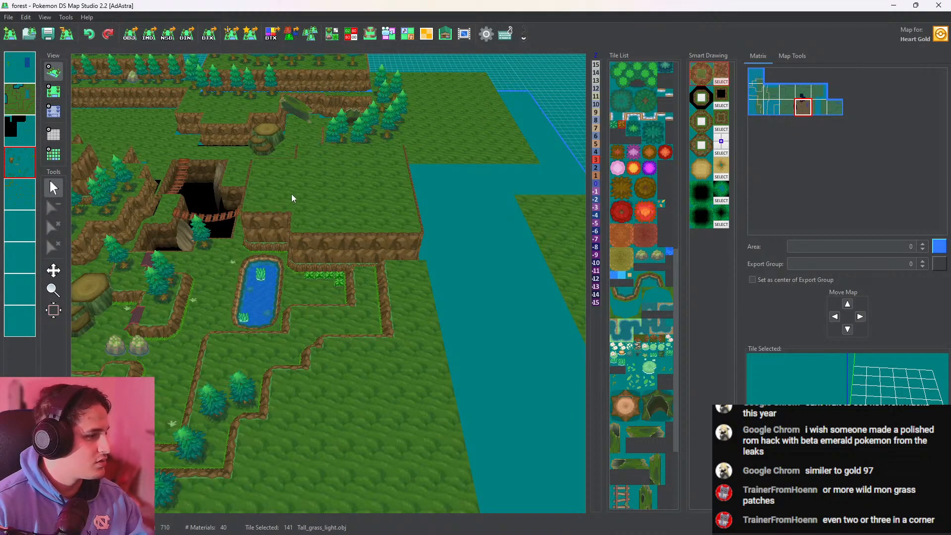
pyautogui.moveTo(292, 195); pyautogui.dragTo(305, 274, button='middle')
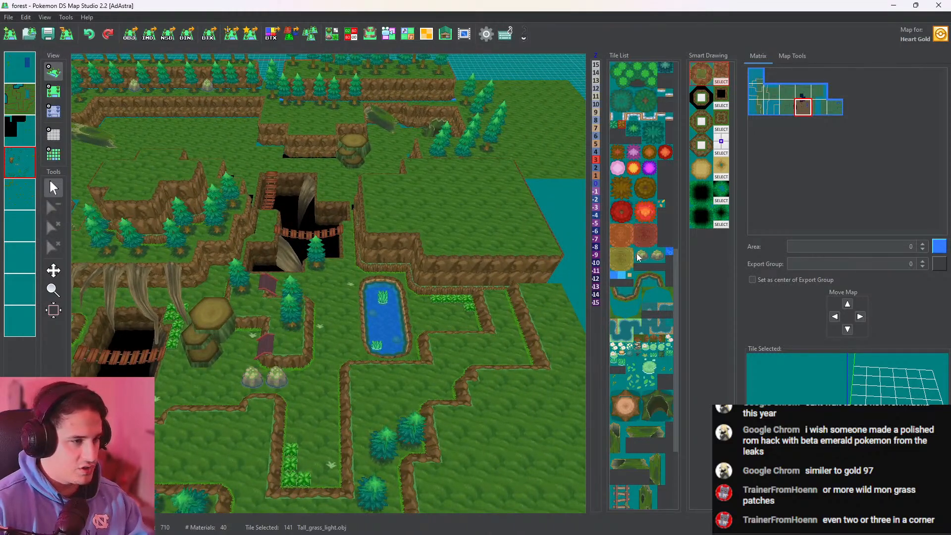
# Place a WallGrassCreep tile on the terrace cliff face just west of the bridged pit and inspect it in 3D
pyautogui.click(665, 368)
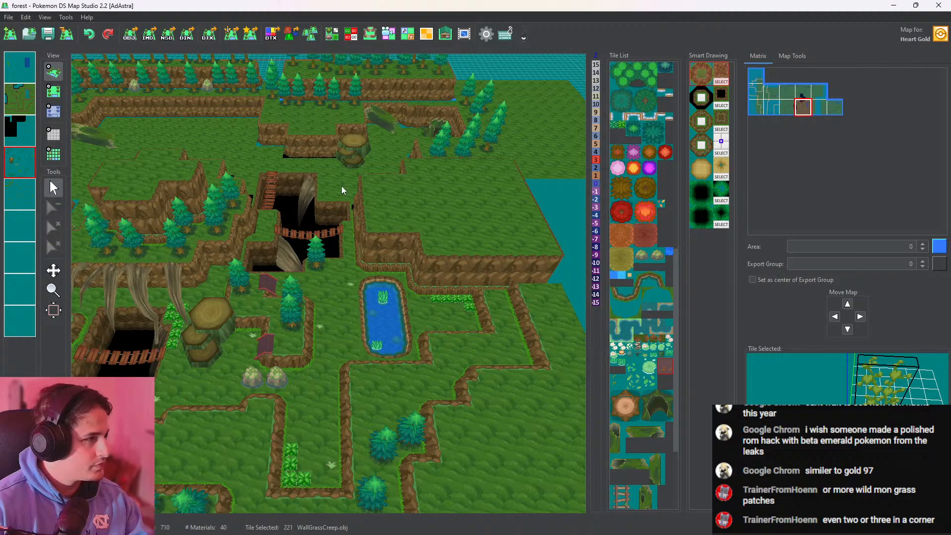
pyautogui.moveTo(341, 186); pyautogui.dragTo(373, 323, button='middle')
pyautogui.scroll(6, 374, 323)
pyautogui.moveTo(340, 215); pyautogui.dragTo(523, 93, button='middle')
pyautogui.moveTo(426, 186); pyautogui.dragTo(600, 166, button='middle')
pyautogui.moveTo(409, 171); pyautogui.dragTo(485, 118, button='middle')
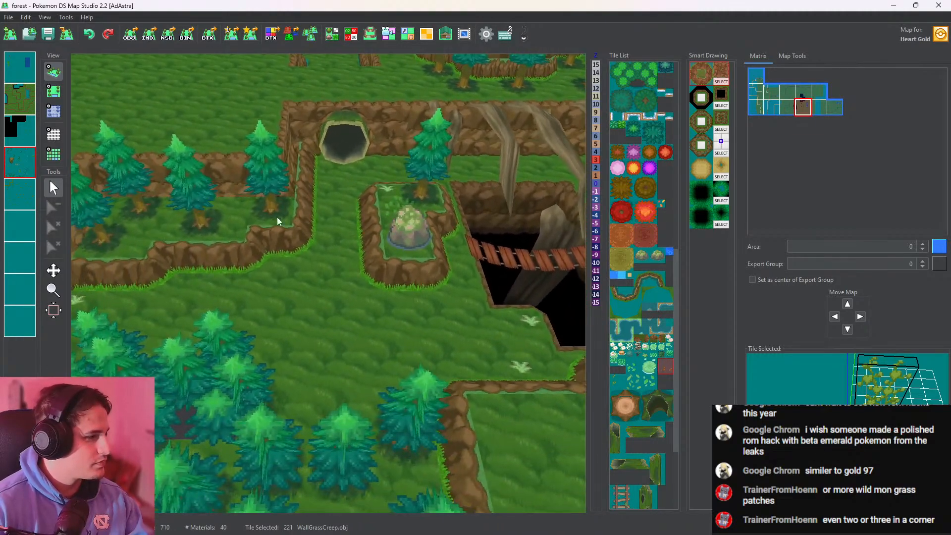
pyautogui.moveTo(278, 222); pyautogui.dragTo(191, 278, button='middle')
pyautogui.moveTo(324, 228); pyautogui.dragTo(96, 293, button='middle')
pyautogui.moveTo(364, 251); pyautogui.dragTo(230, 322, button='middle')
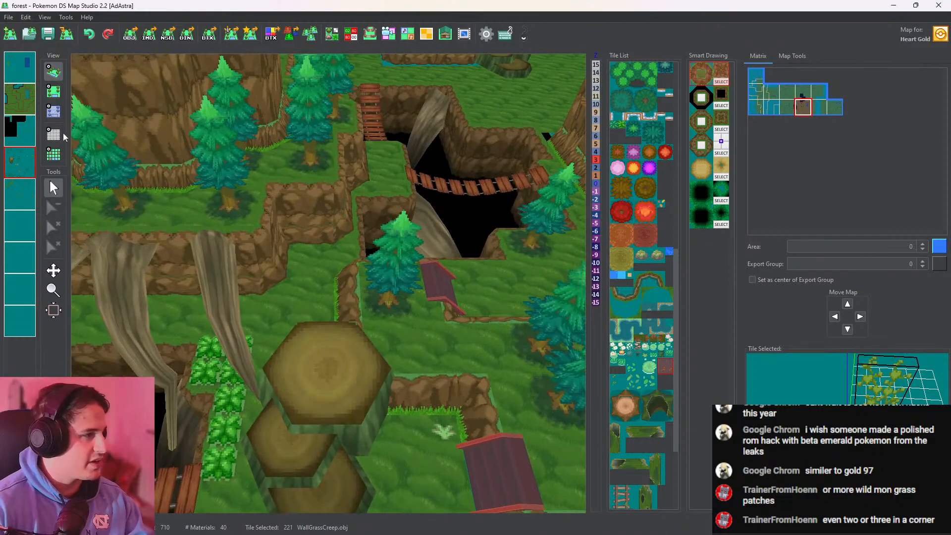
pyautogui.click(53, 91)
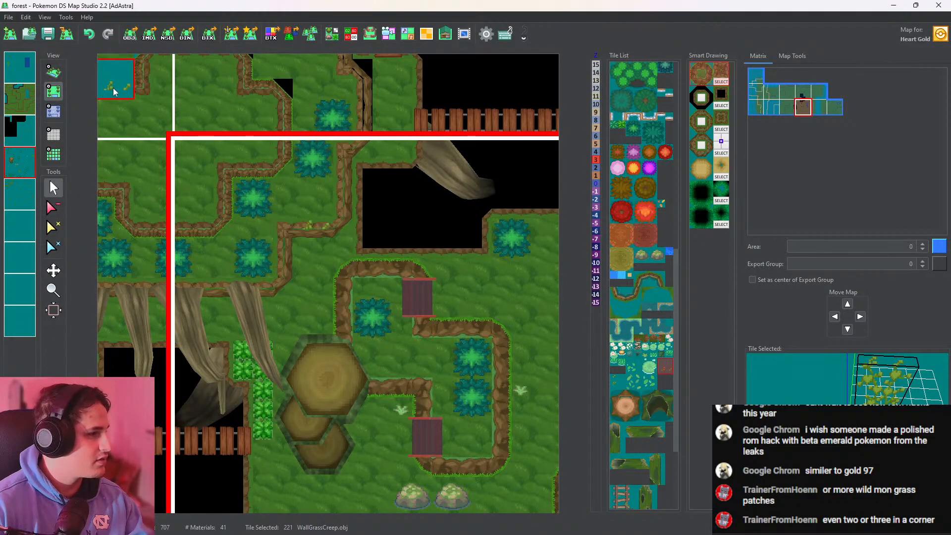
pyautogui.click(53, 72)
pyautogui.scroll(3, 322, 225)
pyautogui.moveTo(368, 222); pyautogui.dragTo(396, 120, button='middle')
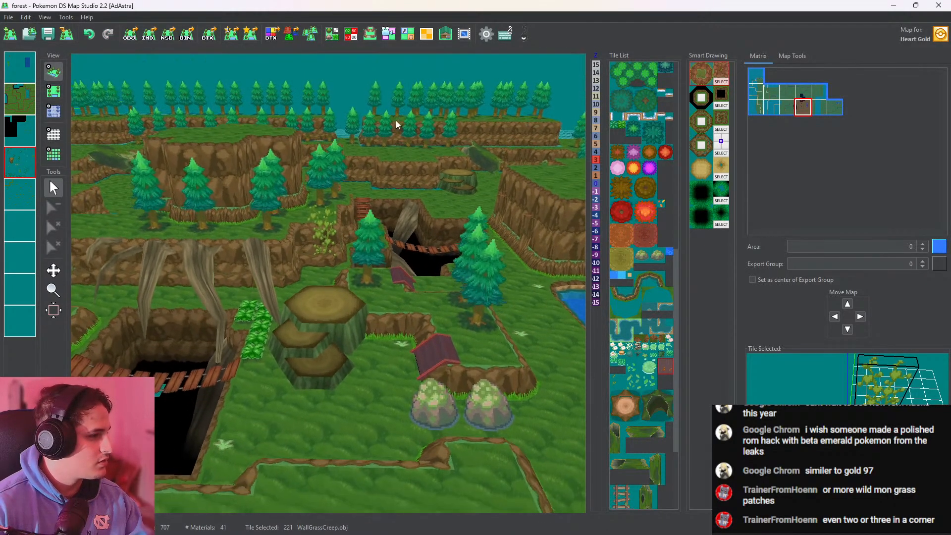
# Lower the two cells under the wall creeper to height -1 and check its fit against the cliff in 3D
pyautogui.click(53, 111)
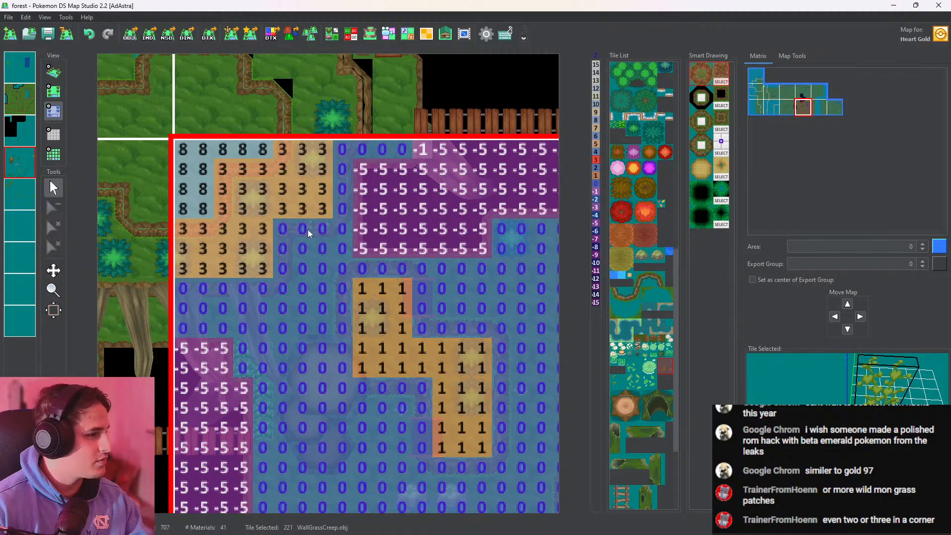
pyautogui.click(596, 192)
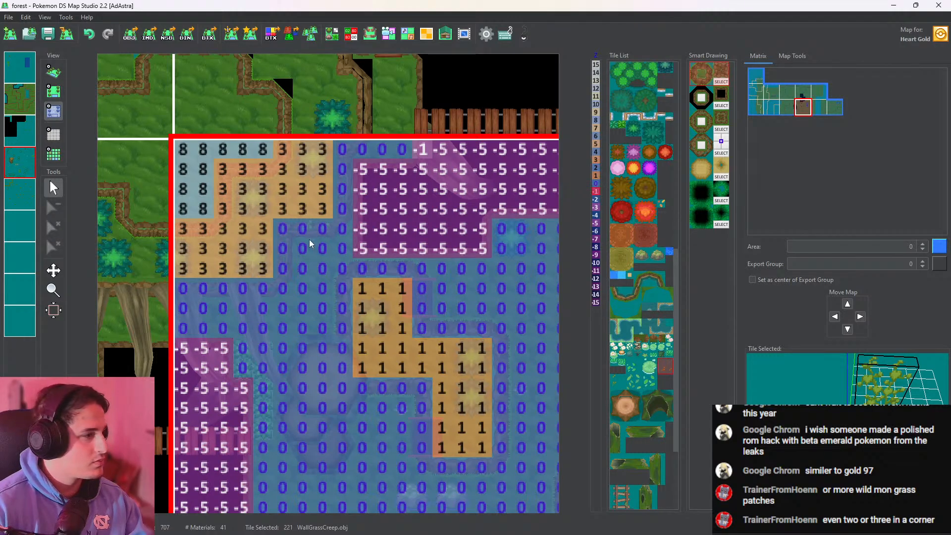
pyautogui.click(303, 229)
pyautogui.click(323, 229)
pyautogui.click(56, 73)
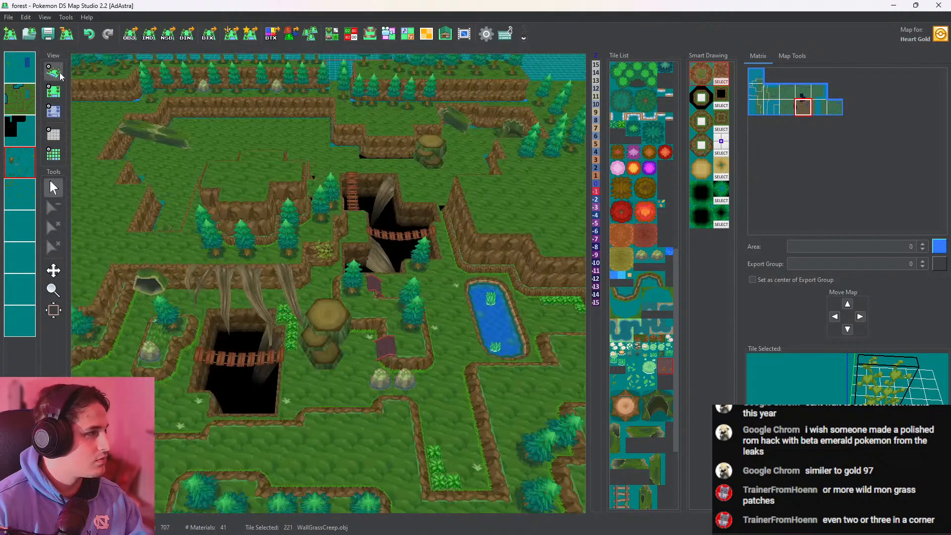
pyautogui.scroll(5, 315, 179)
pyautogui.moveTo(315, 178); pyautogui.dragTo(345, 204, button='right')
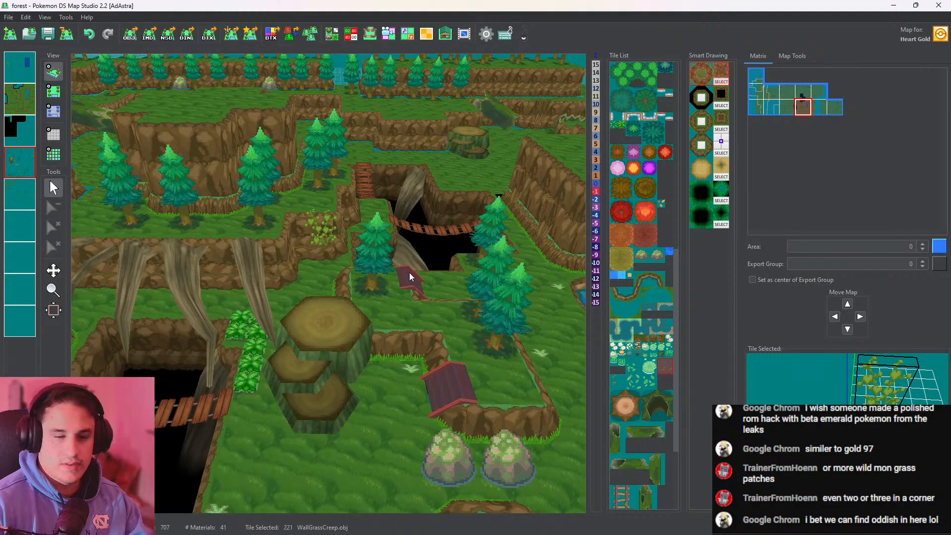
# Place three tree.obj tiles east of the pond: one in the narrow walled strip and two on the ground beyond its cliff
pyautogui.scroll(-2, 343, 332)
pyautogui.moveTo(344, 332); pyautogui.dragTo(193, 232)
pyautogui.moveTo(368, 266); pyautogui.dragTo(263, 277)
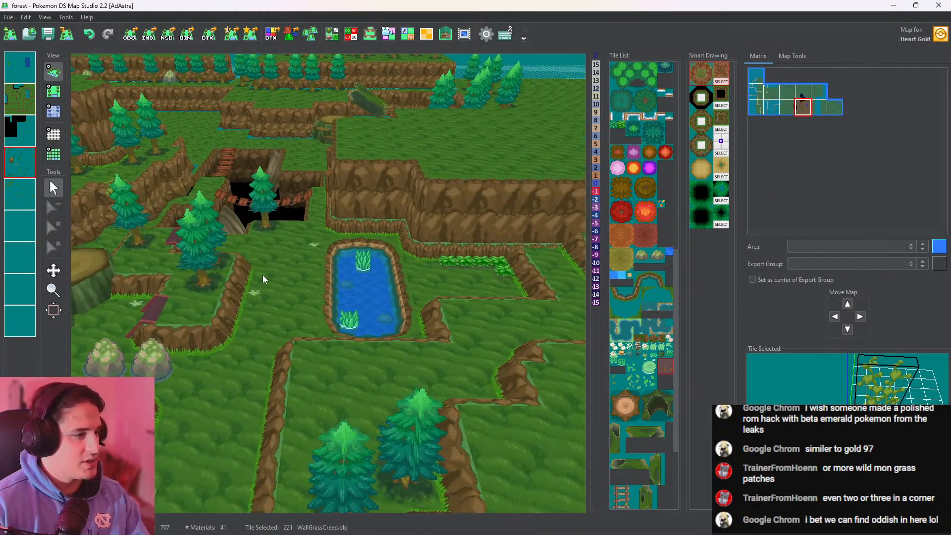
pyautogui.moveTo(262, 275); pyautogui.dragTo(370, 347, button='right')
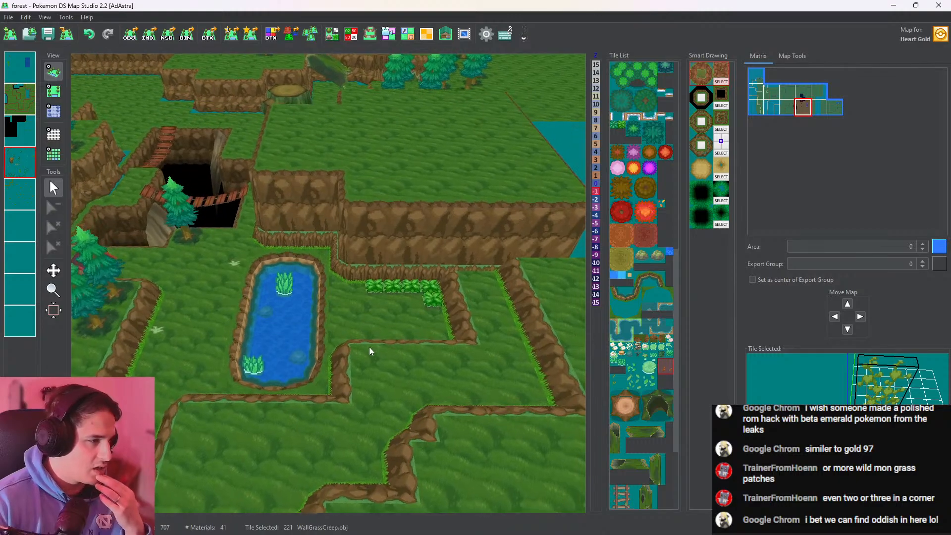
pyautogui.moveTo(370, 346); pyautogui.dragTo(223, 250)
pyautogui.click(53, 91)
pyautogui.rightClick(145, 442)
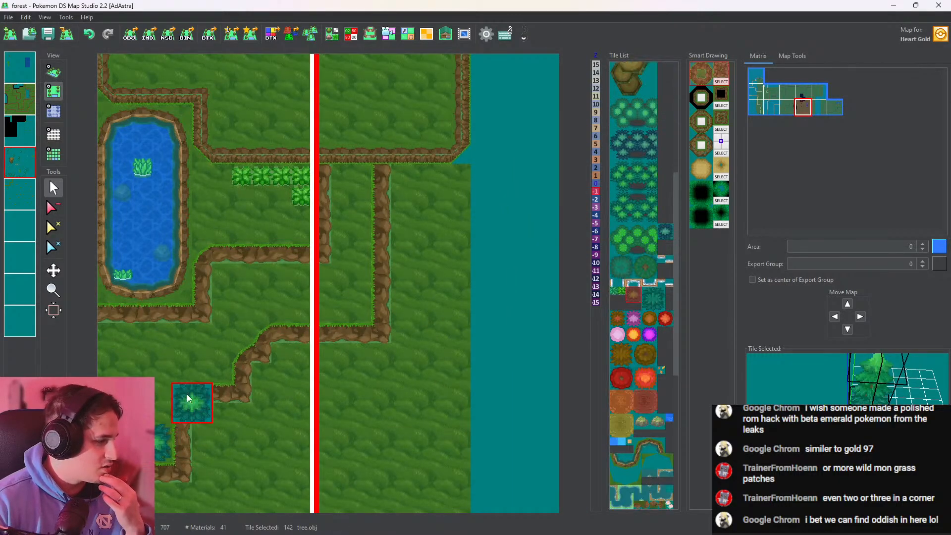
pyautogui.click(347, 196)
pyautogui.click(404, 207)
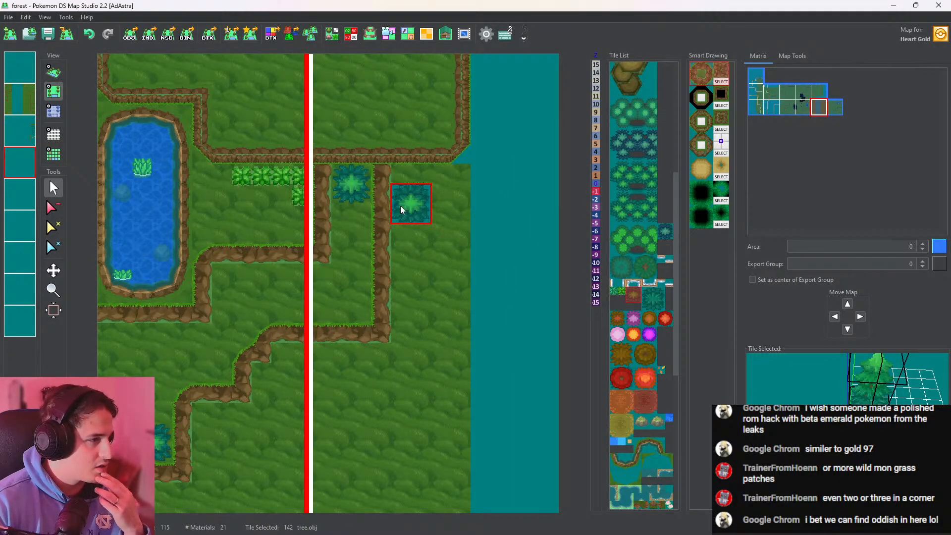
pyautogui.click(435, 244)
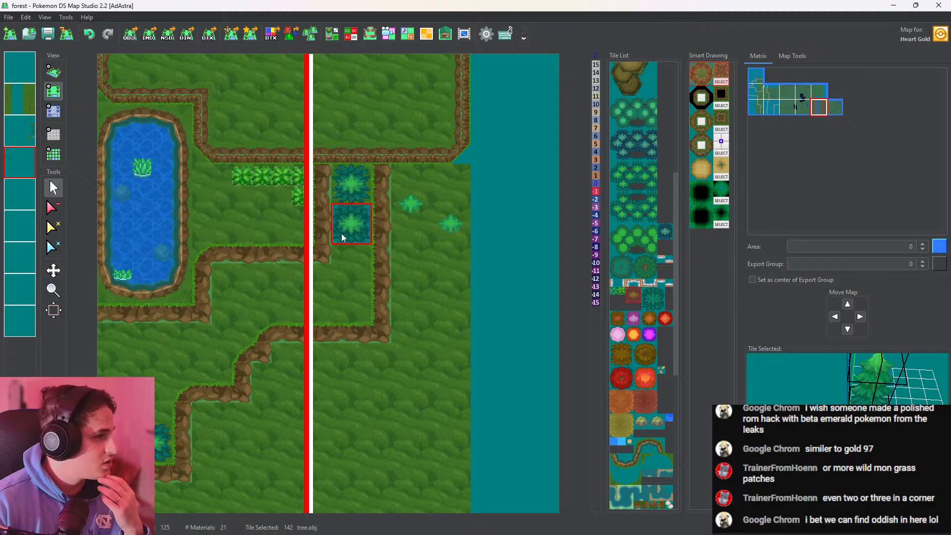
# Copy the ground layer of the eastern map and paste its heights onto the third layer
pyautogui.rightClick(21, 97)
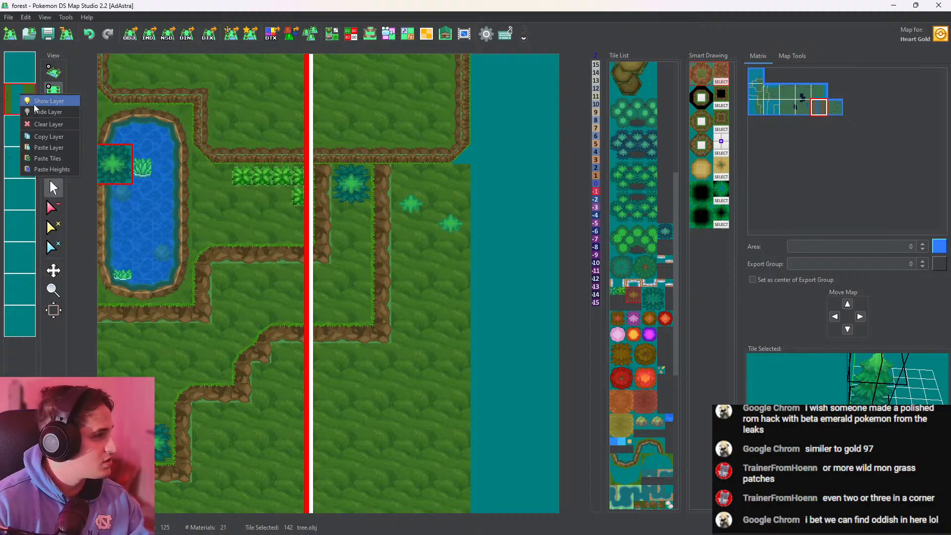
pyautogui.click(59, 137)
pyautogui.rightClick(27, 133)
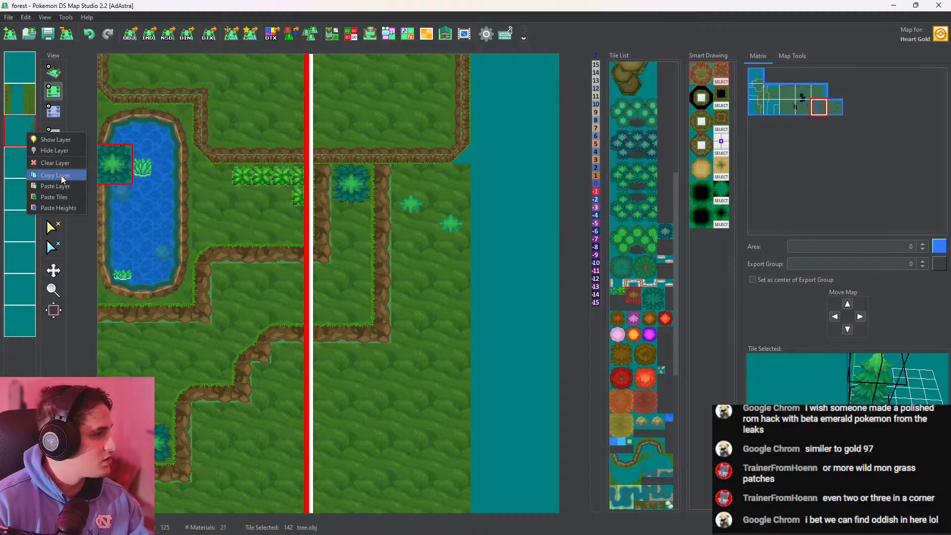
pyautogui.click(60, 205)
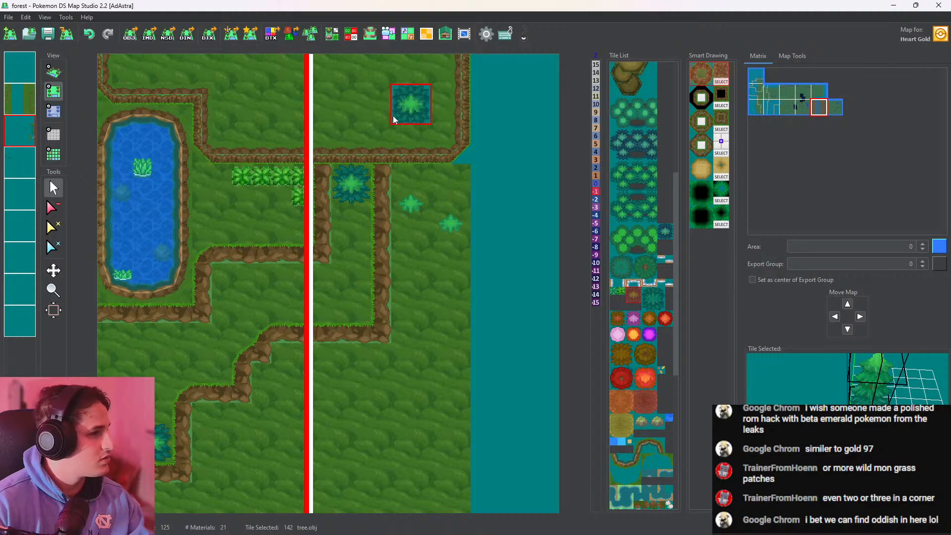
# Examine the new trees in 3D and compare the tiles and heights of the ground layer and the layers below it
pyautogui.click(54, 72)
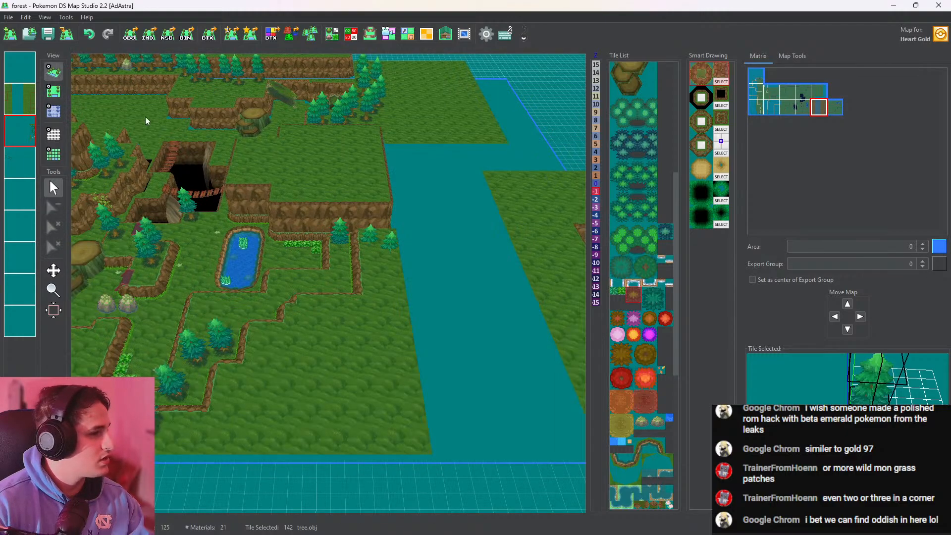
pyautogui.click(23, 104)
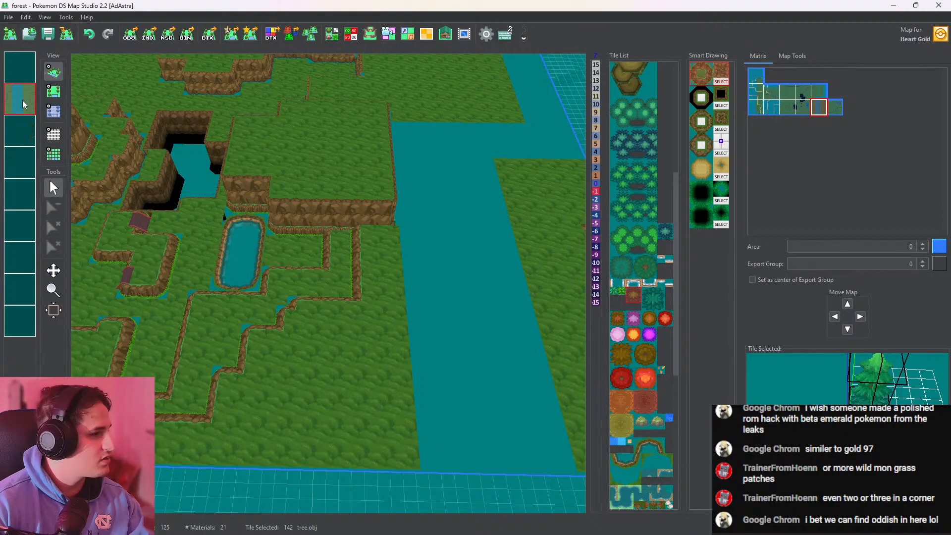
pyautogui.click(54, 111)
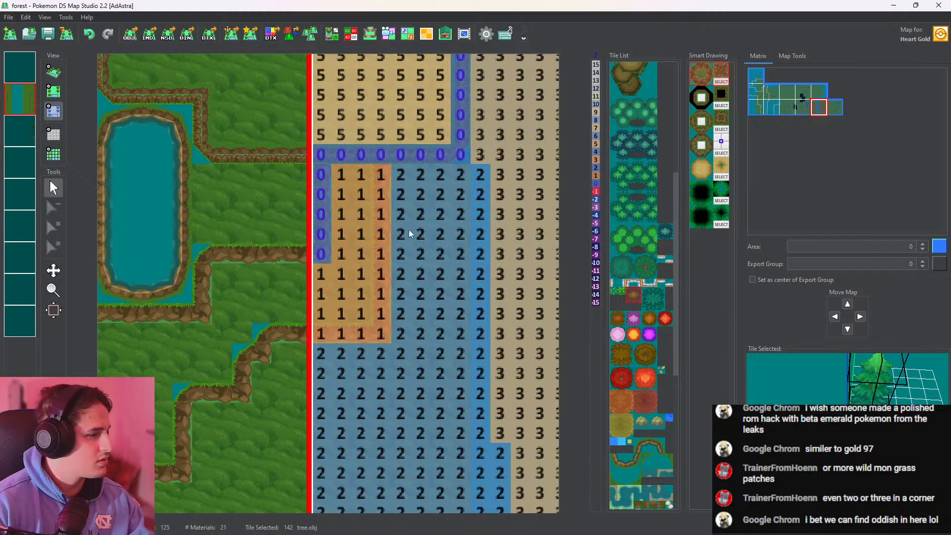
pyautogui.click(24, 131)
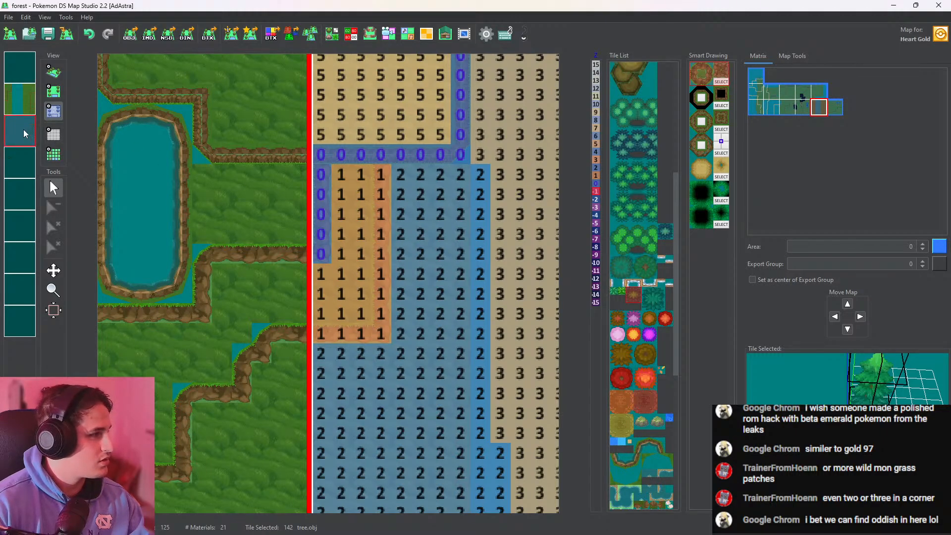
pyautogui.click(20, 156)
pyautogui.click(16, 127)
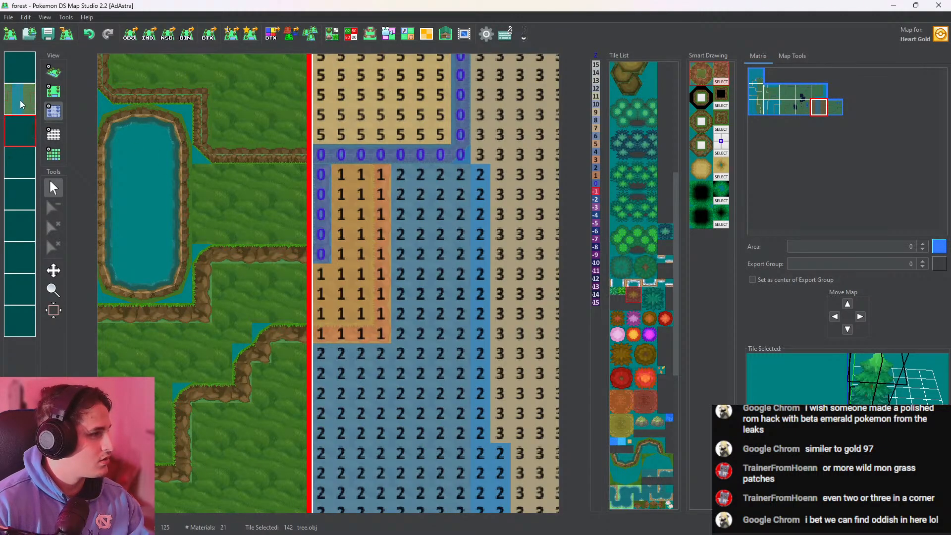
pyautogui.click(53, 90)
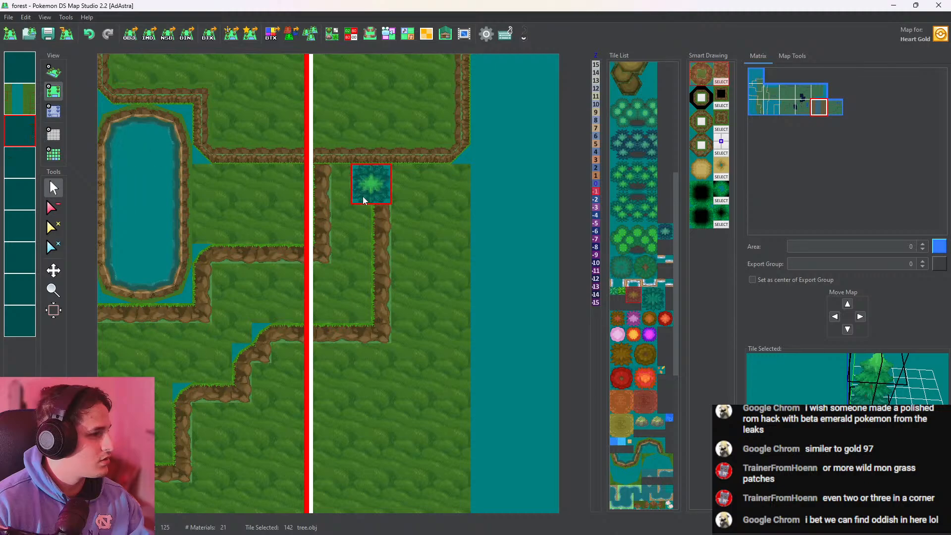
pyautogui.click(20, 129)
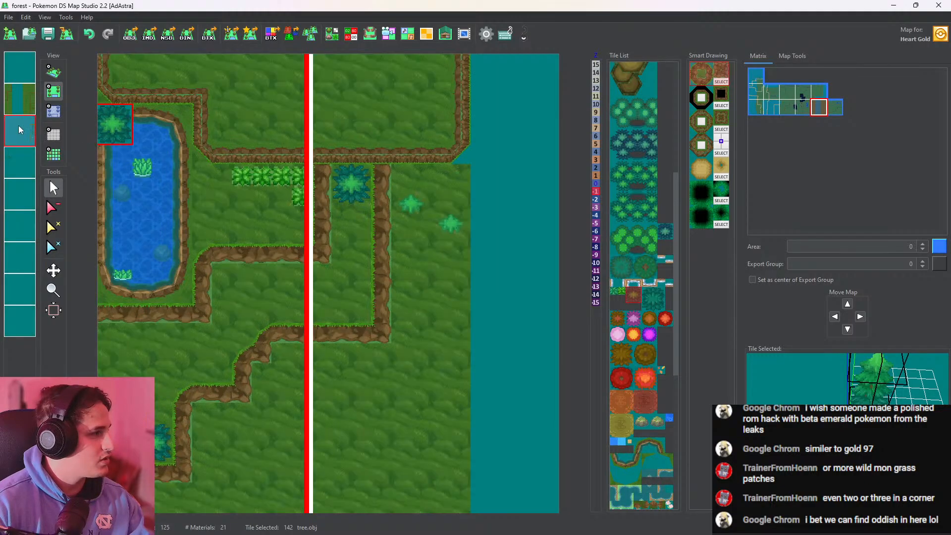
pyautogui.click(55, 73)
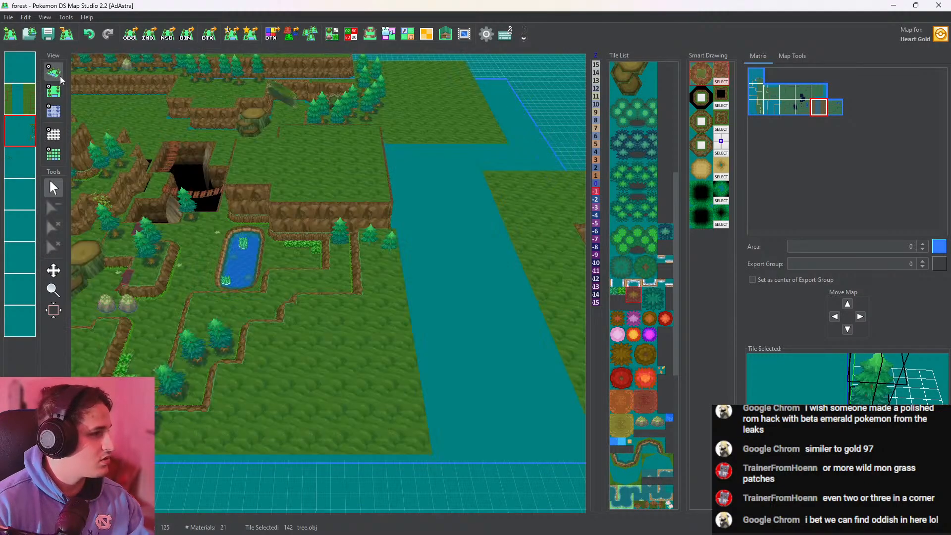
pyautogui.moveTo(336, 195); pyautogui.dragTo(328, 11)
pyautogui.moveTo(408, 244); pyautogui.dragTo(395, 275)
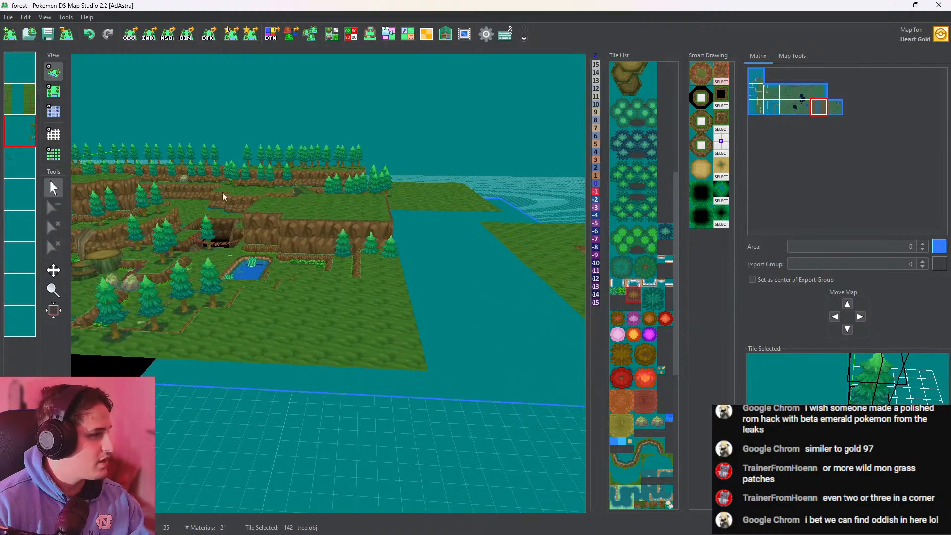
# Inspect the heights on the eastern map's first four layers around the three new trees
pyautogui.click(53, 112)
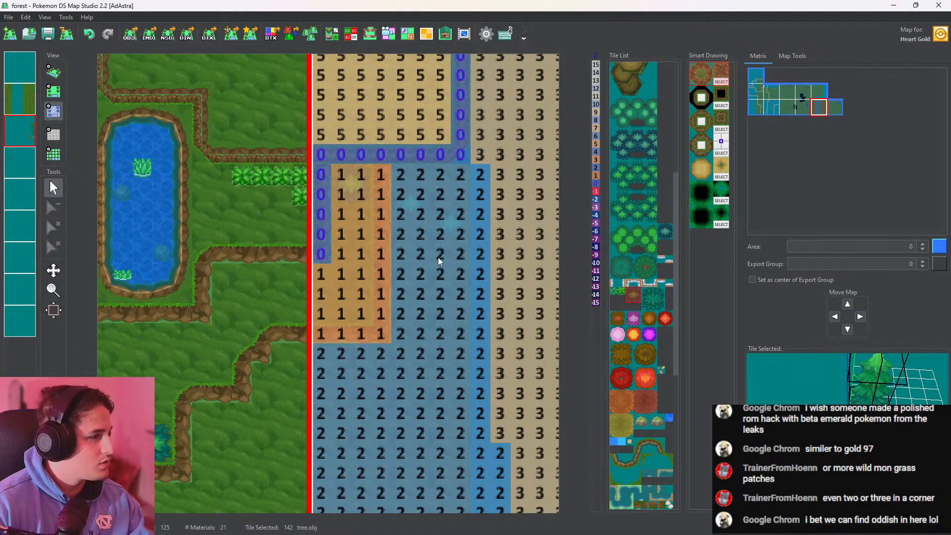
pyautogui.rightClick(406, 206)
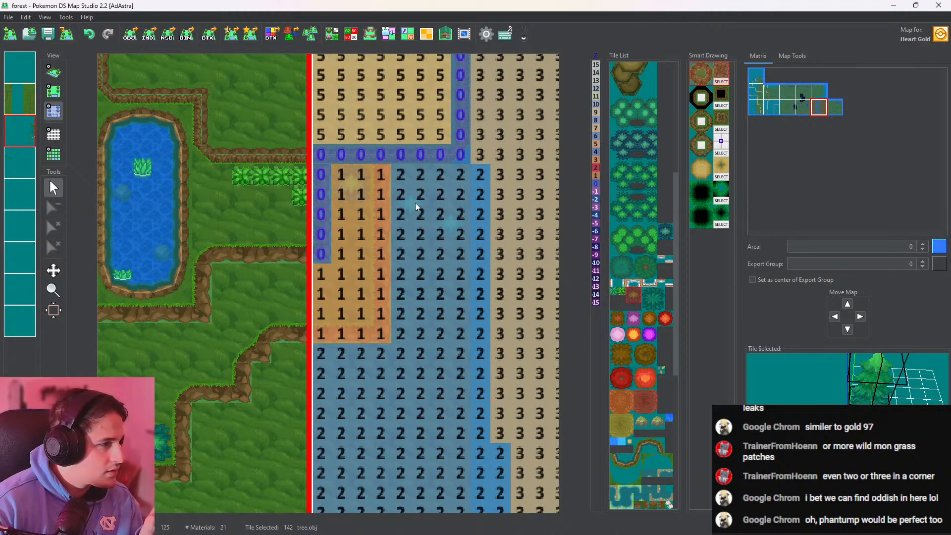
pyautogui.click(594, 161)
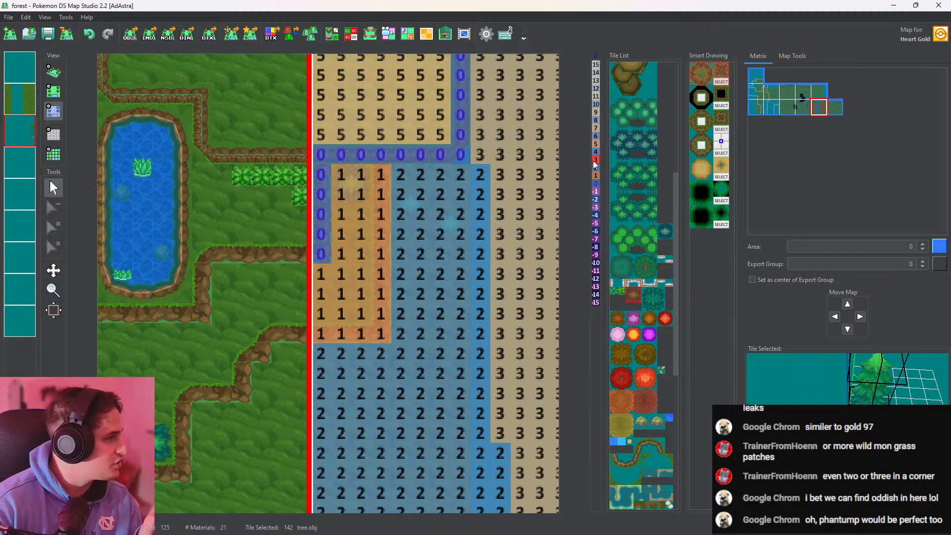
pyautogui.click(21, 132)
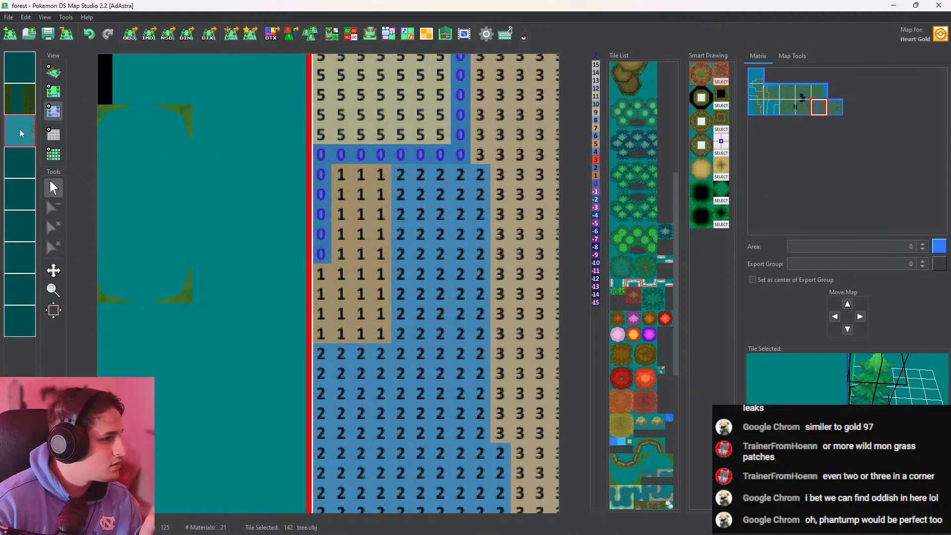
pyautogui.click(23, 108)
pyautogui.click(25, 74)
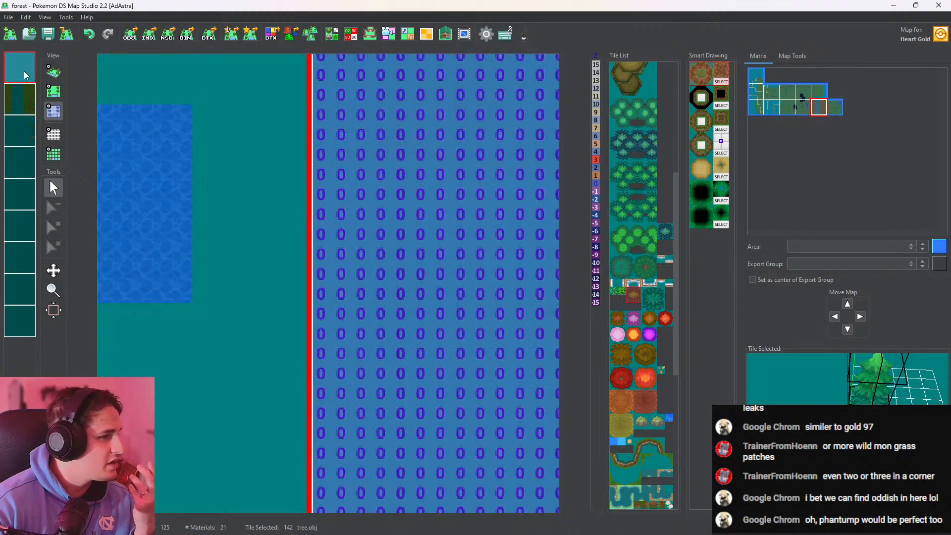
pyautogui.click(27, 127)
pyautogui.click(27, 172)
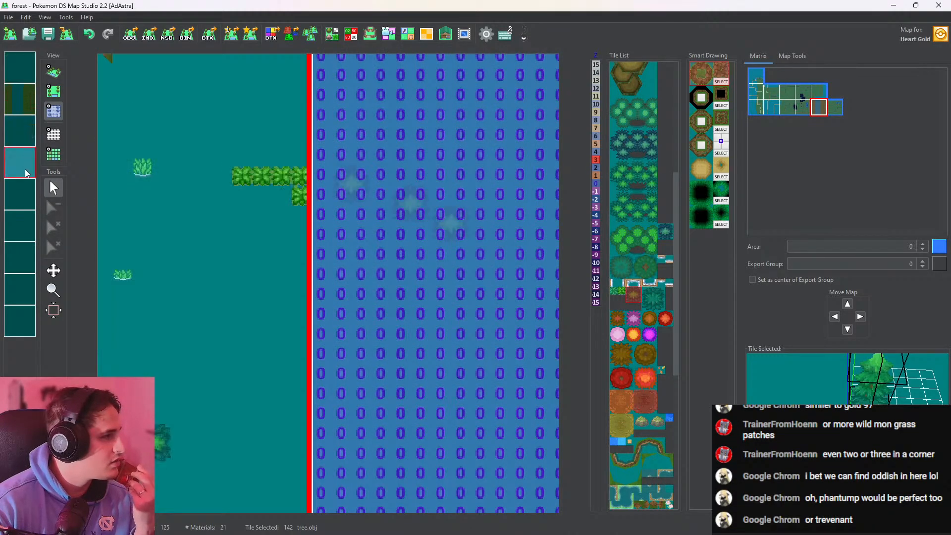
# Erase the three trees east of the pond from the fourth layer and make the third layer active
pyautogui.click(54, 91)
pyautogui.click(54, 207)
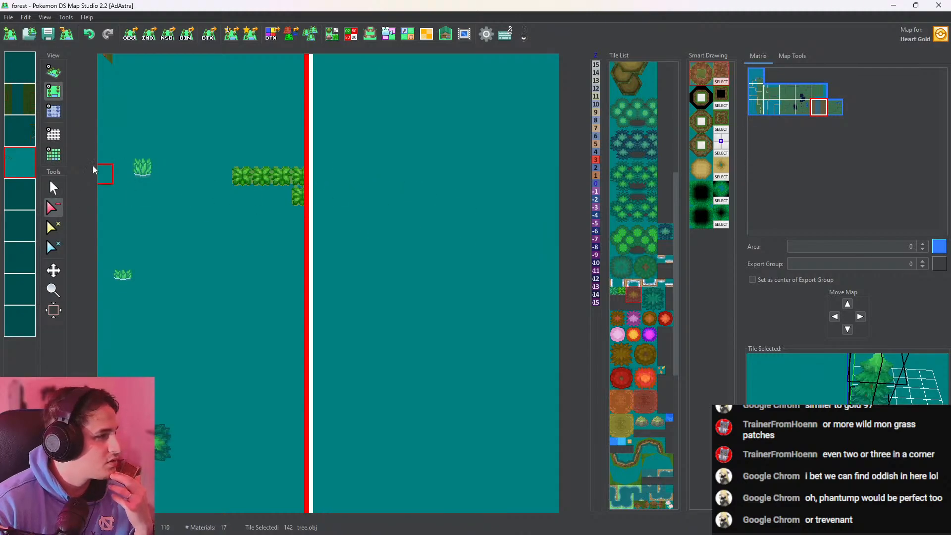
pyautogui.click(23, 130)
pyautogui.click(20, 167)
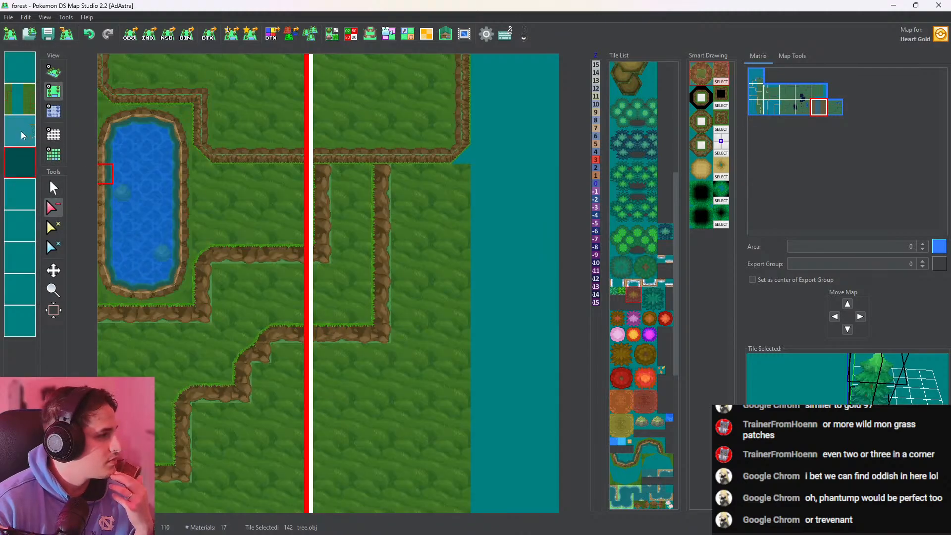
pyautogui.rightClick(23, 167)
pyautogui.click(26, 137)
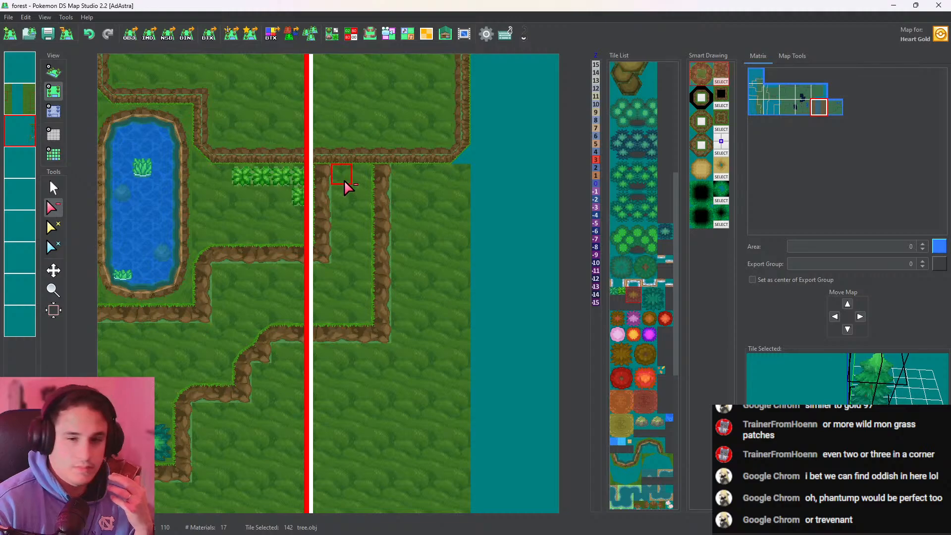
pyautogui.click(53, 72)
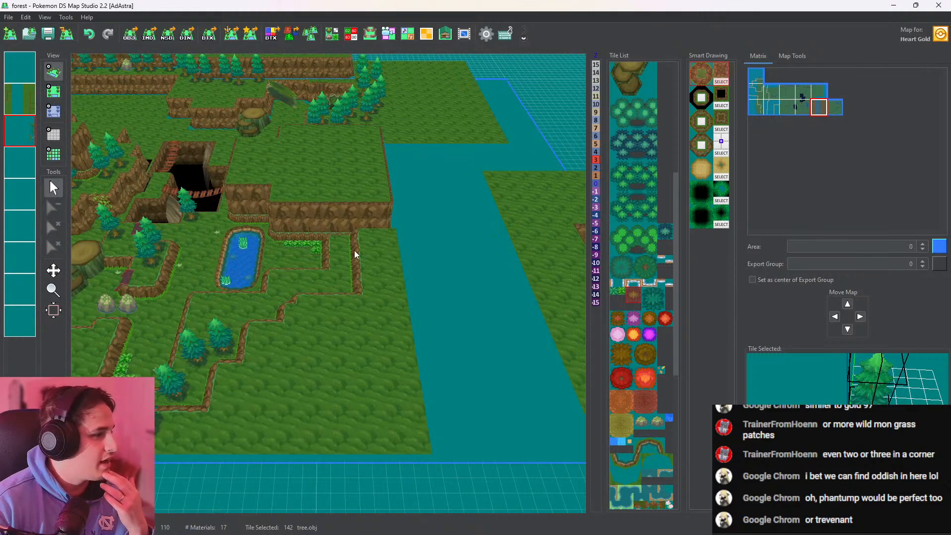
pyautogui.scroll(3, 306, 211)
pyautogui.scroll(2, 306, 212)
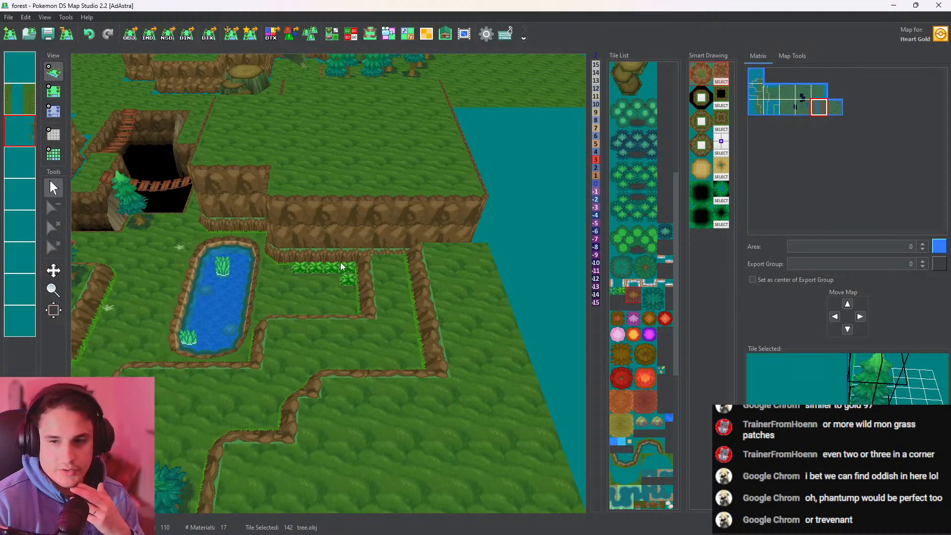
# Place seven tree.obj tiles on the eastern map's third layer: two in the narrow walled strip and five on the ground beyond its cliff
pyautogui.click(53, 91)
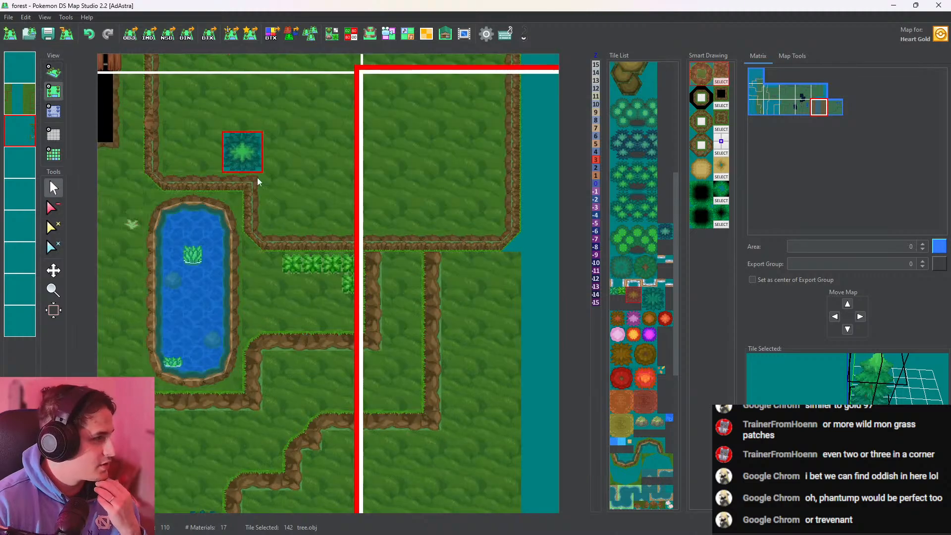
pyautogui.click(401, 271)
pyautogui.click(501, 275)
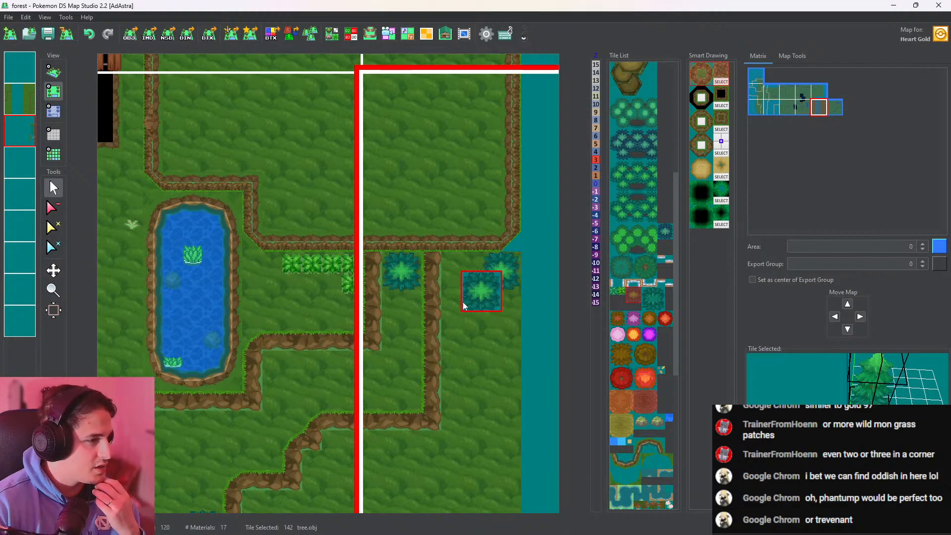
pyautogui.click(457, 304)
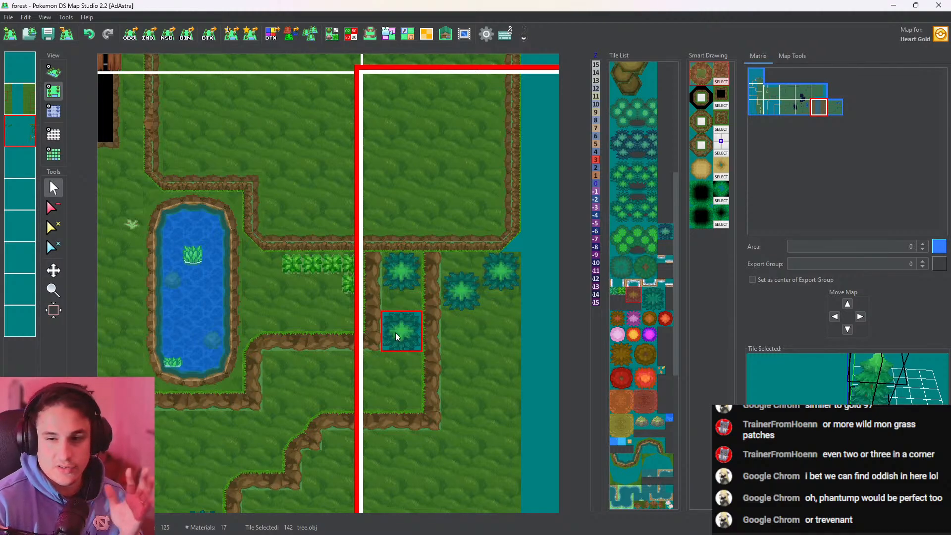
pyautogui.click(395, 332)
pyautogui.click(462, 343)
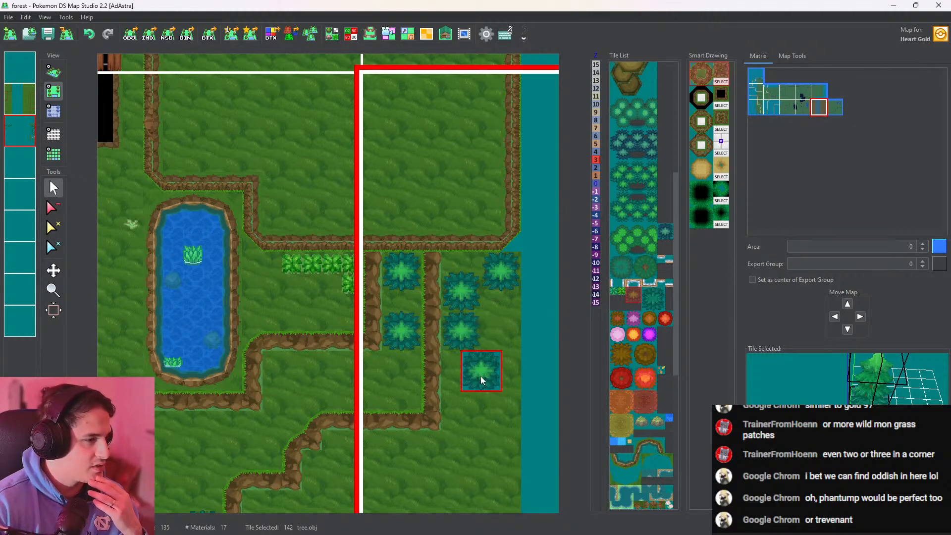
pyautogui.click(486, 378)
pyautogui.scroll(-3, 464, 322)
pyautogui.click(476, 292)
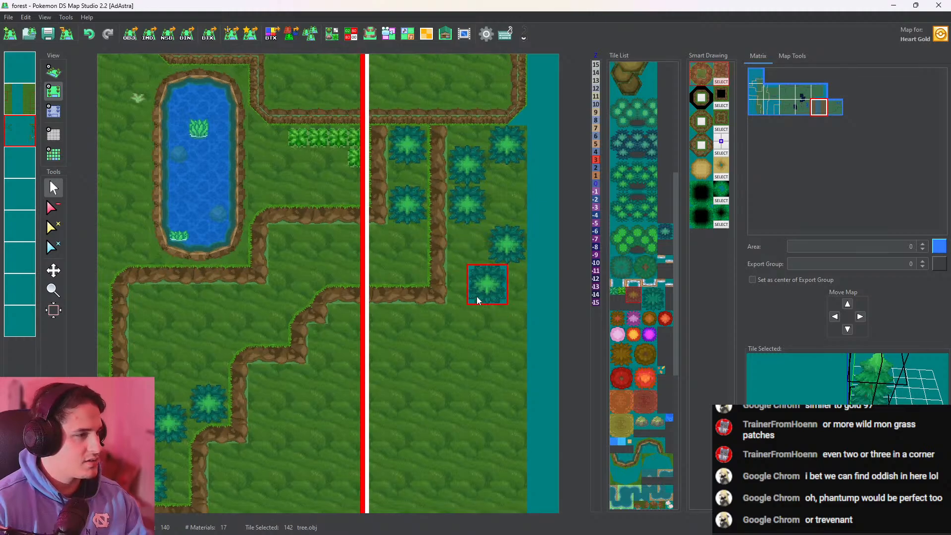
# Place three more tree.obj tiles along the ledge southeast of the pond: one at the strip's southern end, one by the map border and one farther west
pyautogui.click(399, 275)
pyautogui.click(364, 255)
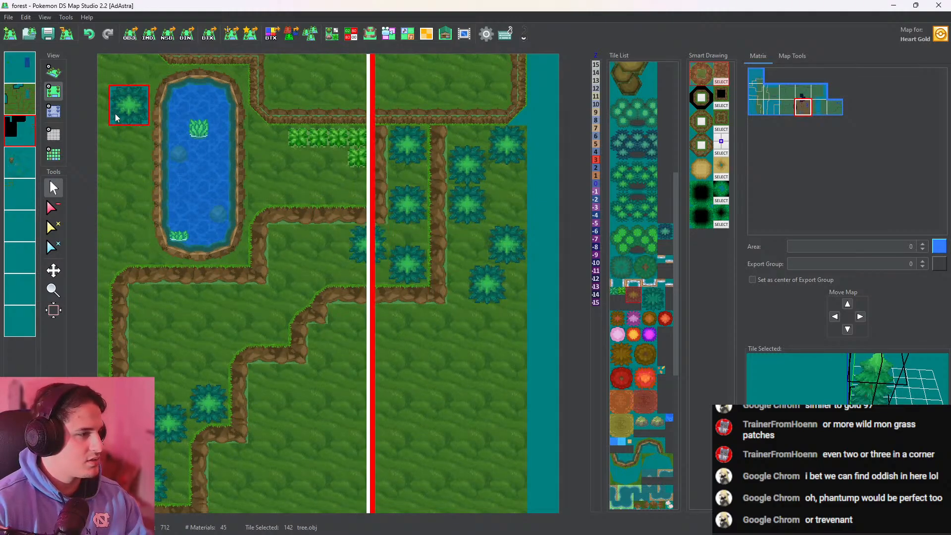
pyautogui.click(306, 268)
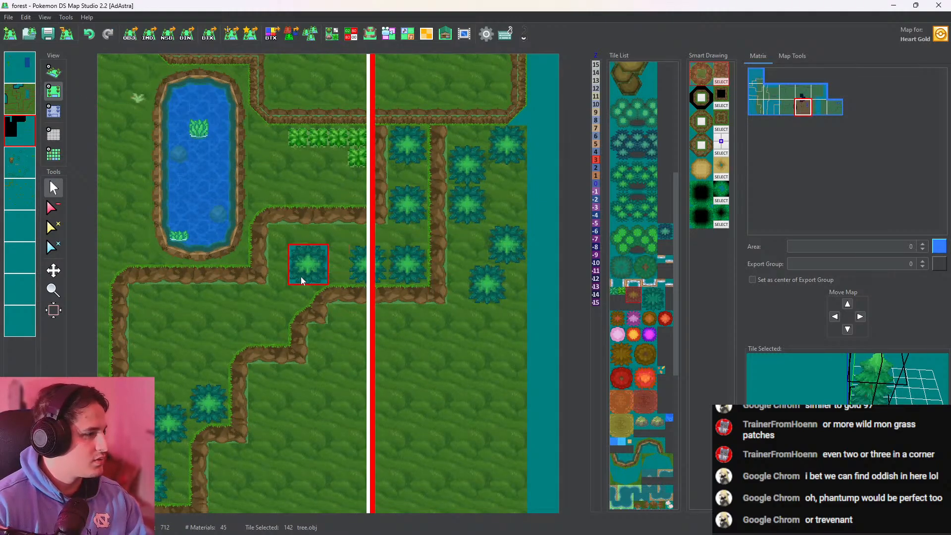
pyautogui.click(53, 72)
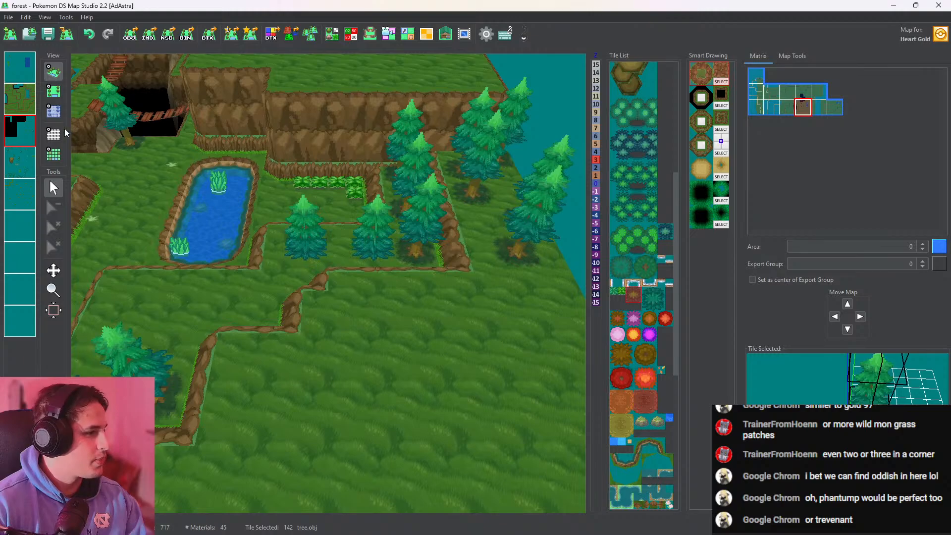
# Outline the lower ground south and southeast of the pond with height 1 on the pond map's third layer
pyautogui.click(54, 92)
pyautogui.moveTo(127, 186); pyautogui.dragTo(232, 213, button='middle')
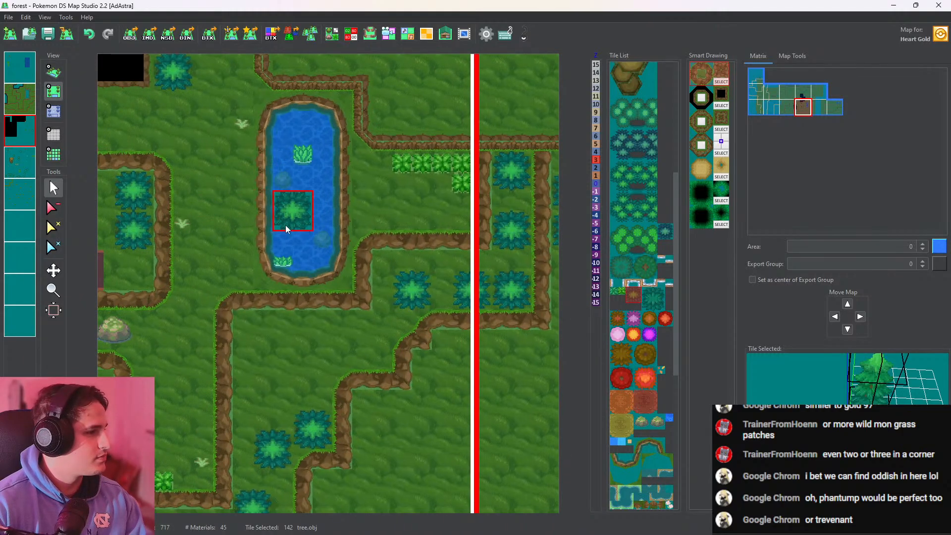
pyautogui.click(53, 111)
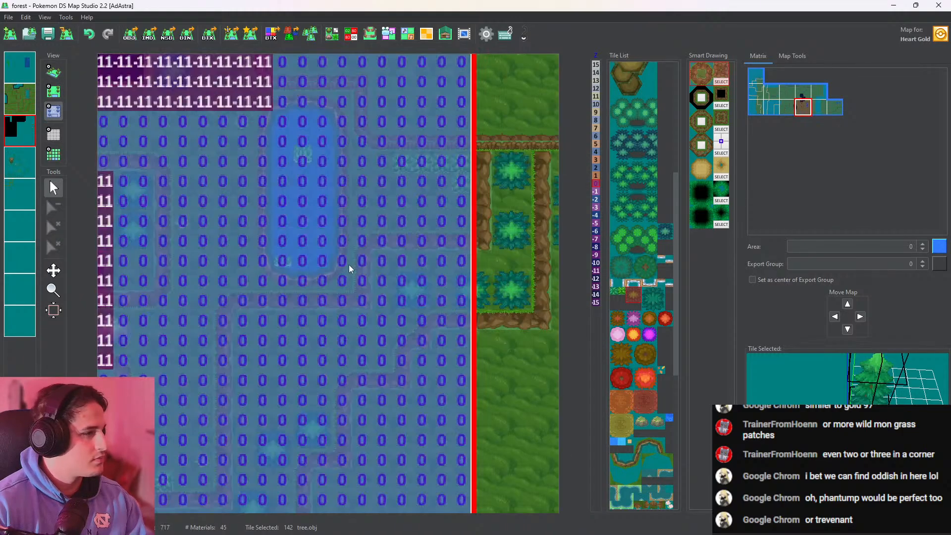
pyautogui.scroll(-7, 346, 257)
pyautogui.scroll(4, 372, 262)
pyautogui.rightClick(454, 262)
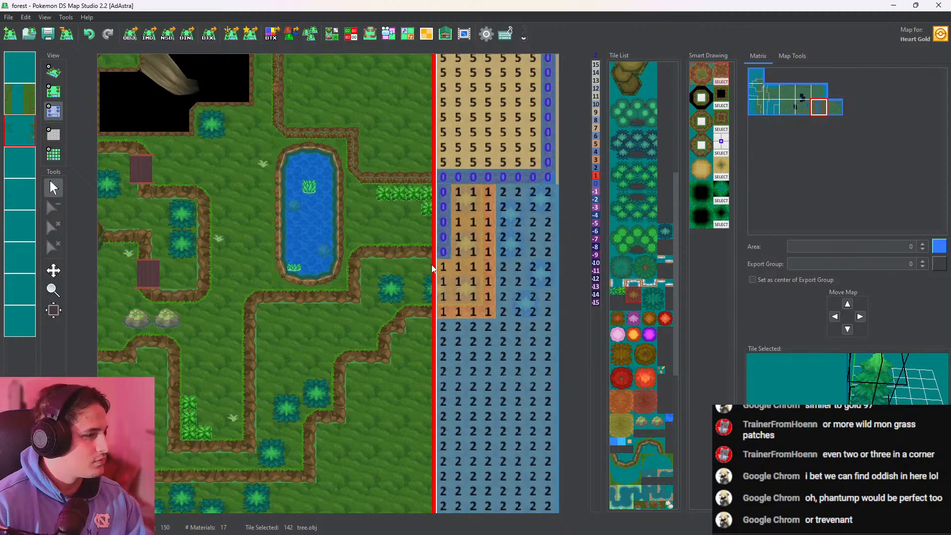
pyautogui.rightClick(433, 268)
pyautogui.moveTo(369, 309); pyautogui.dragTo(264, 317)
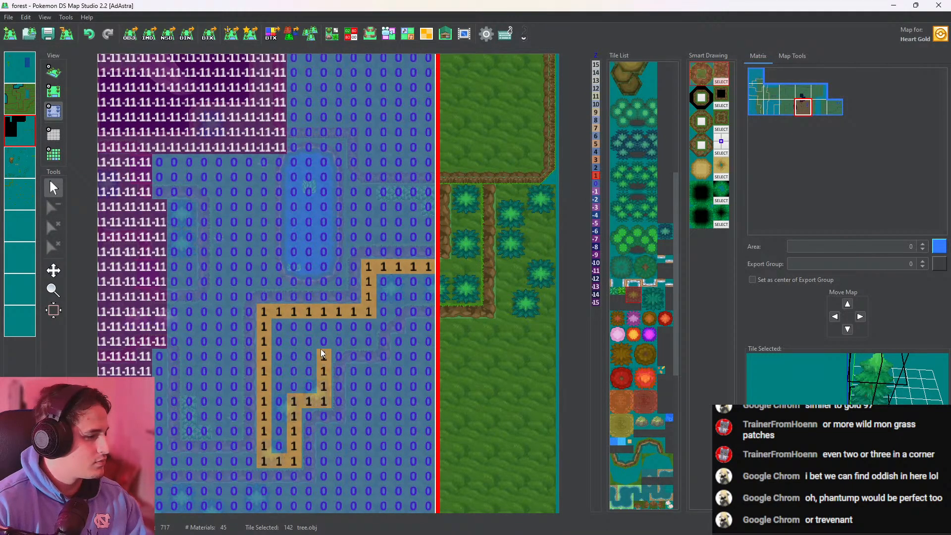
# Fill the outlined ground with height 1 up to the eastern map border and check the ledge trees in 3D
pyautogui.click(332, 326)
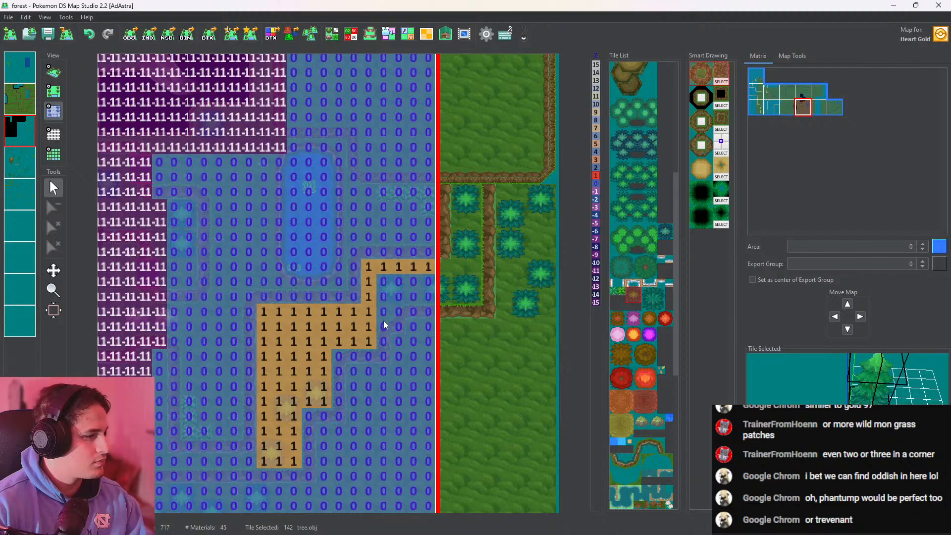
pyautogui.rightClick(463, 293)
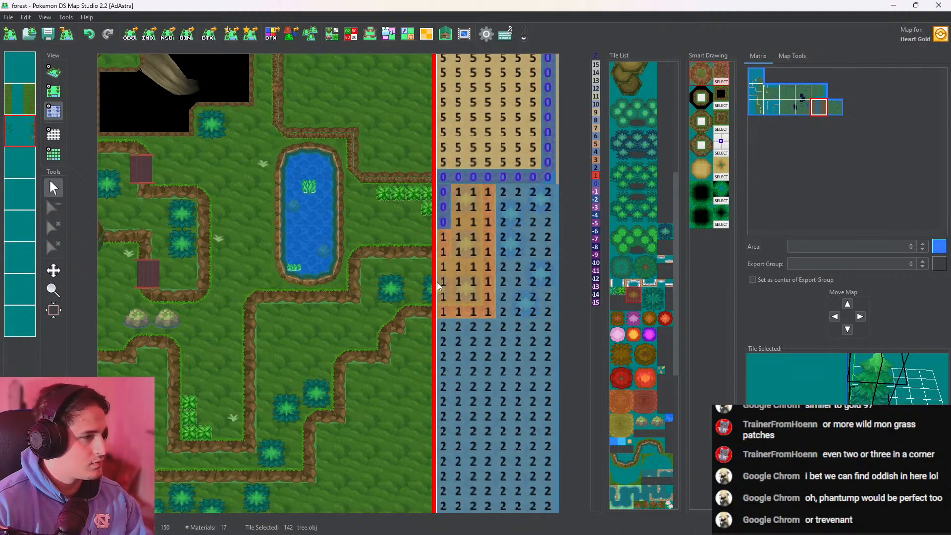
pyautogui.rightClick(399, 278)
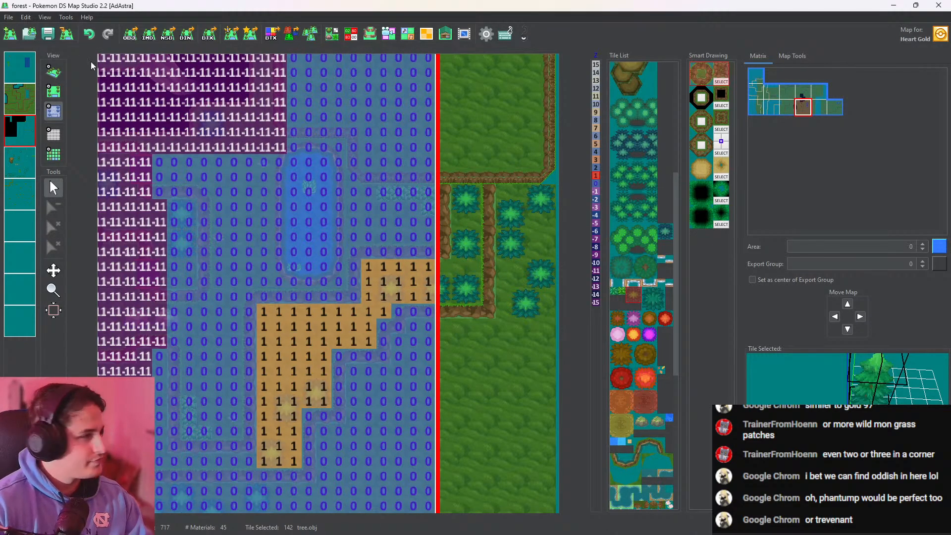
pyautogui.click(53, 71)
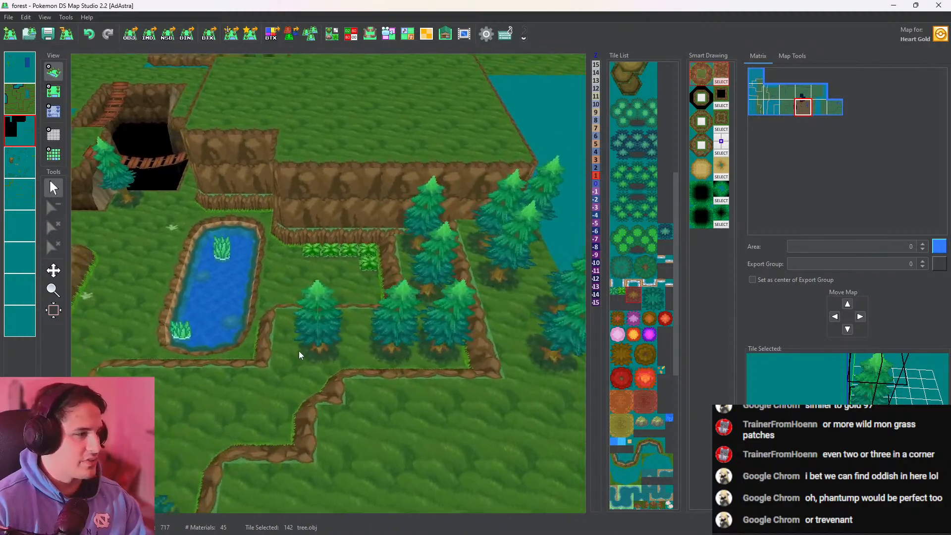
# Place one Rock.obj tile between the pond's eastern bank and the creeper row, and check it in 3D
pyautogui.moveTo(299, 350); pyautogui.dragTo(426, 356)
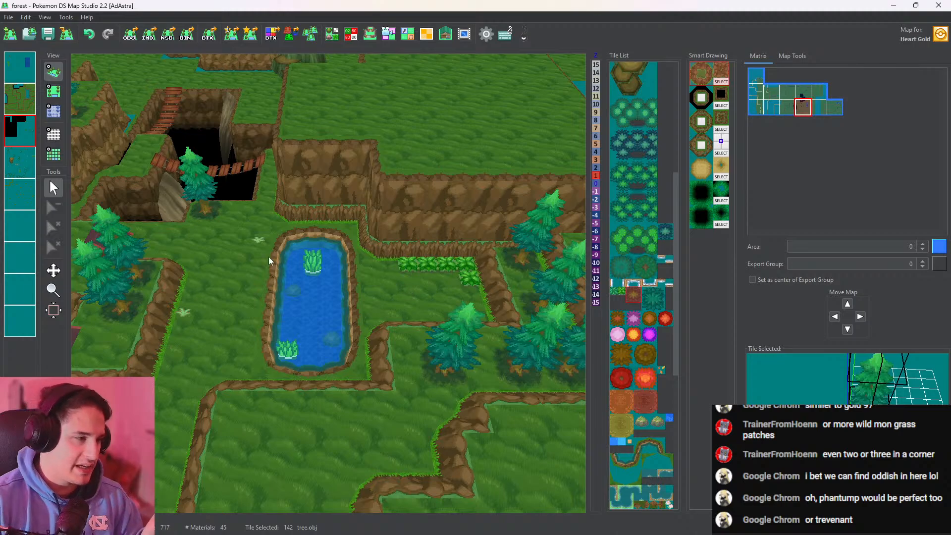
pyautogui.moveTo(268, 257); pyautogui.dragTo(147, 295)
pyautogui.scroll(4, 414, 320)
pyautogui.moveTo(302, 315); pyautogui.dragTo(427, 332)
pyautogui.scroll(-4, 399, 326)
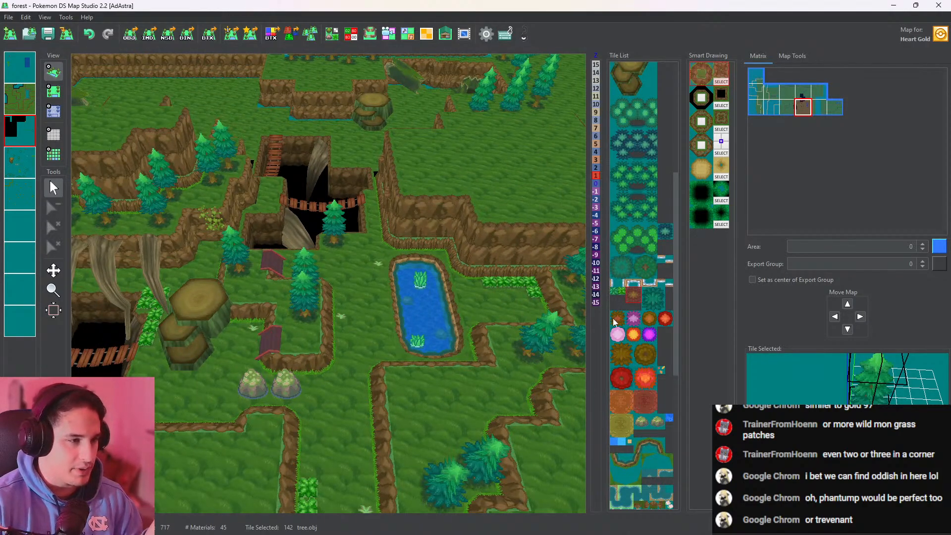
pyautogui.scroll(-3, 660, 386)
pyautogui.click(642, 352)
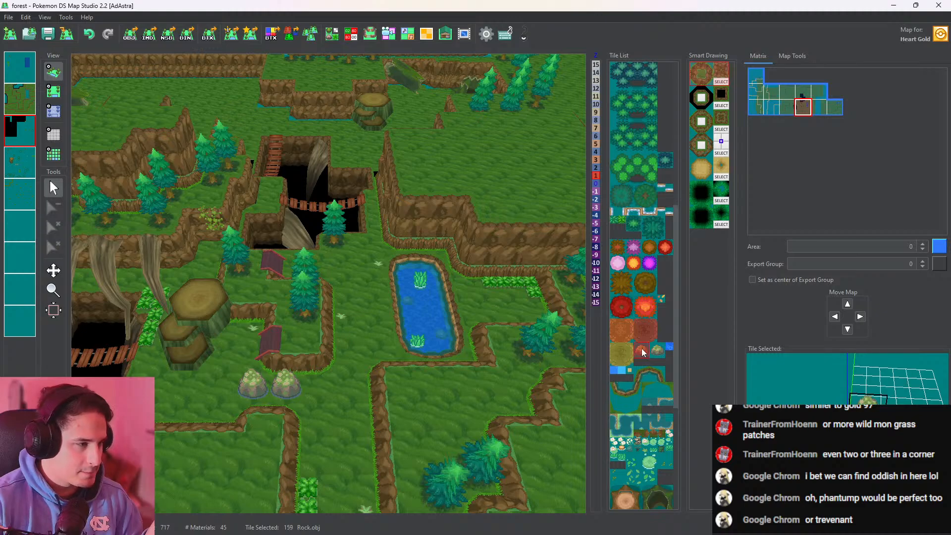
pyautogui.click(54, 90)
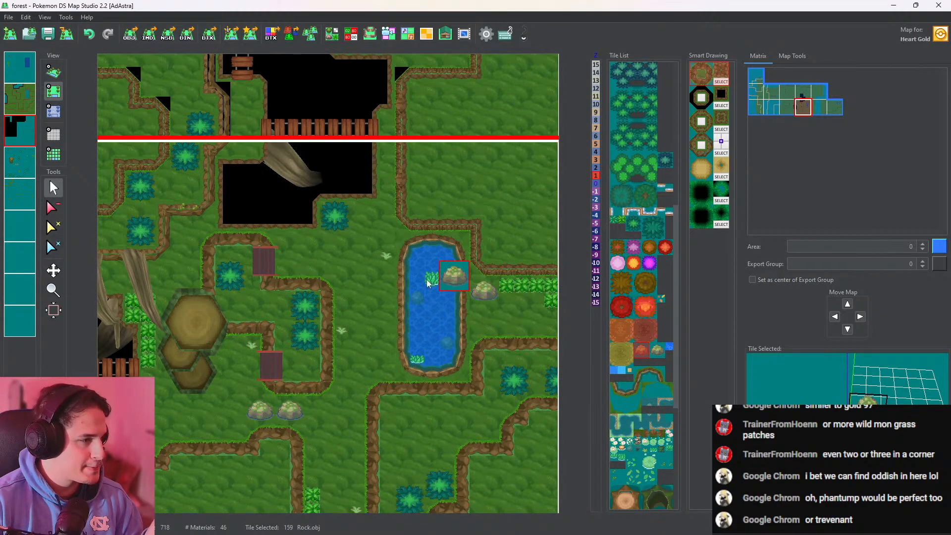
pyautogui.click(54, 72)
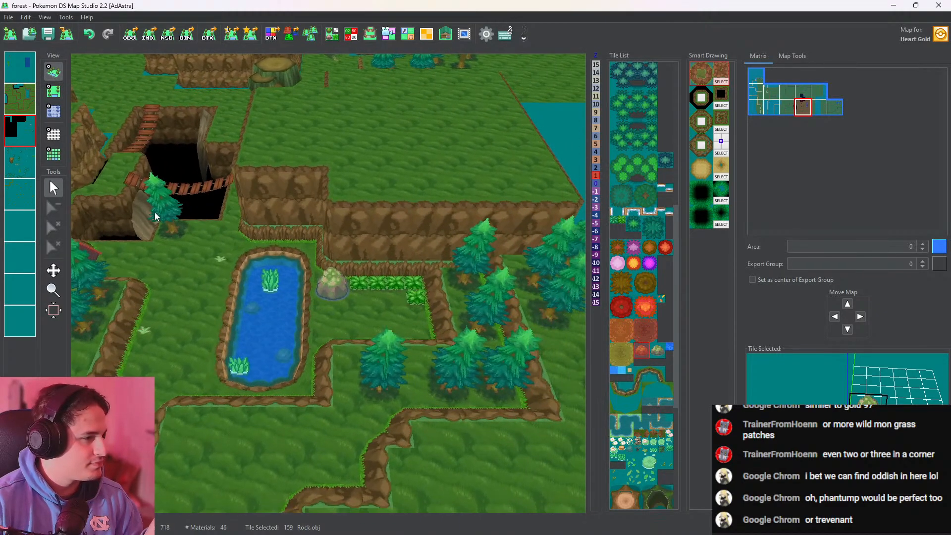
# Examine the terrain in 3D around the bridge pit, the large stumps and the fallen logs by the northern cliffs
pyautogui.moveTo(431, 313); pyautogui.dragTo(543, 287)
pyautogui.moveTo(288, 317); pyautogui.dragTo(509, 327)
pyautogui.moveTo(426, 342); pyautogui.dragTo(107, 318)
pyautogui.scroll(-4, 299, 138)
pyautogui.scroll(4, 299, 138)
pyautogui.moveTo(307, 238); pyautogui.dragTo(384, 416)
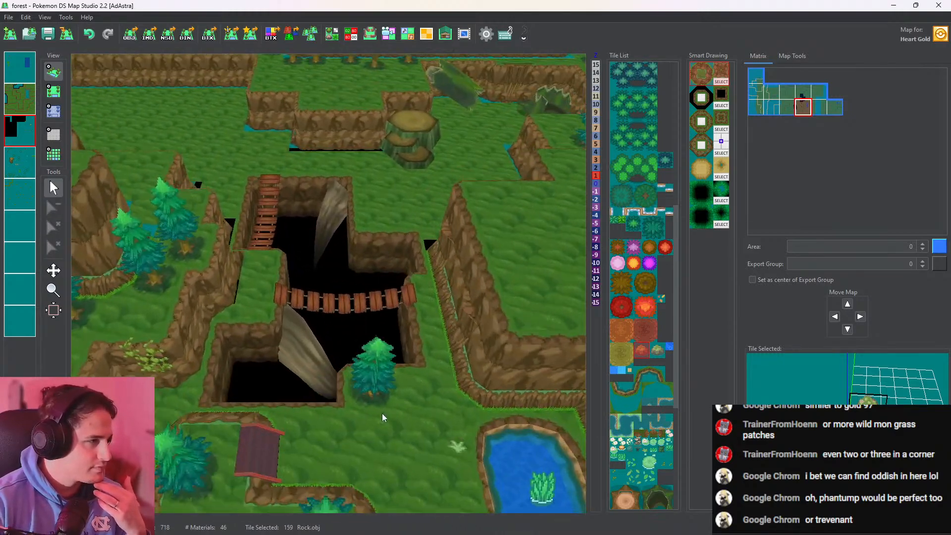
pyautogui.moveTo(421, 208); pyautogui.dragTo(99, 148)
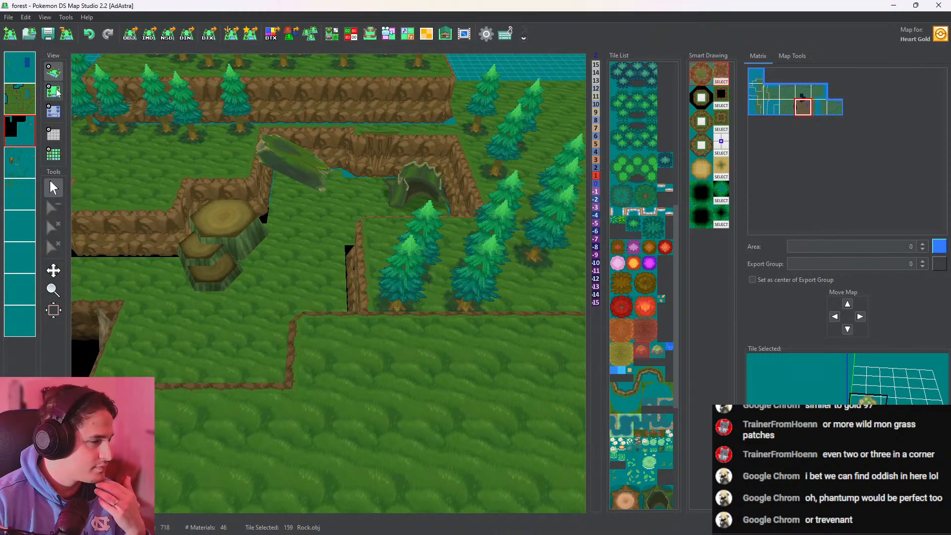
pyautogui.moveTo(180, 179); pyautogui.dragTo(376, 308)
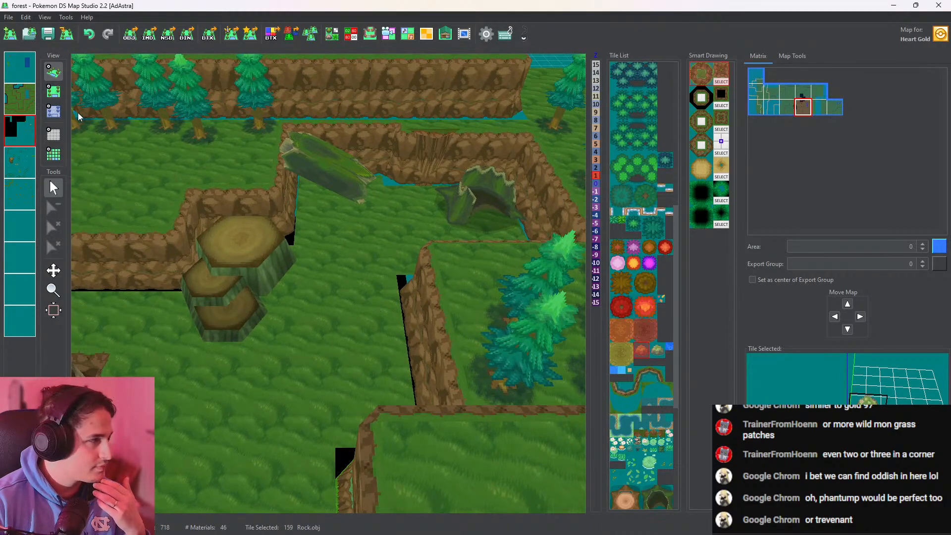
# Start a new pit's northern edge on the second layer, east of the large stumps, using ee.obj tile 77
pyautogui.click(54, 91)
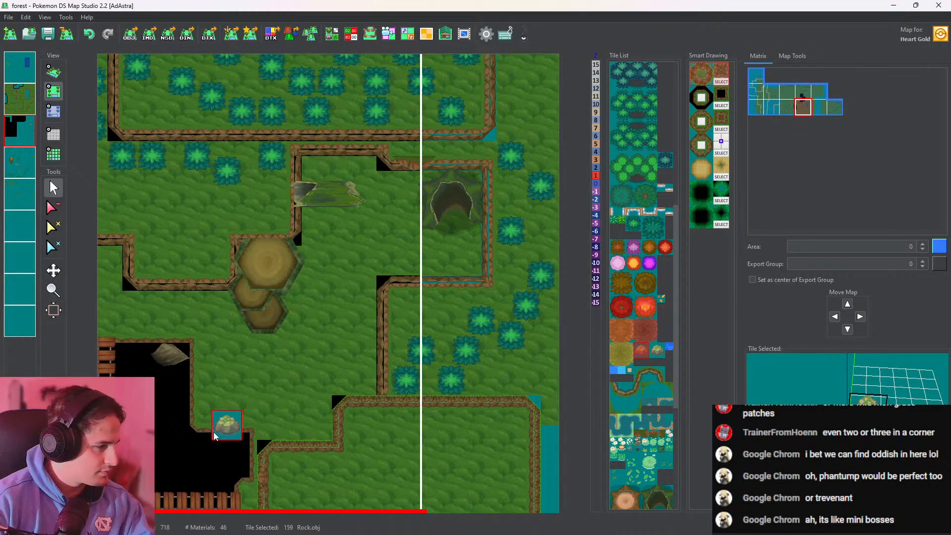
pyautogui.rightClick(214, 436)
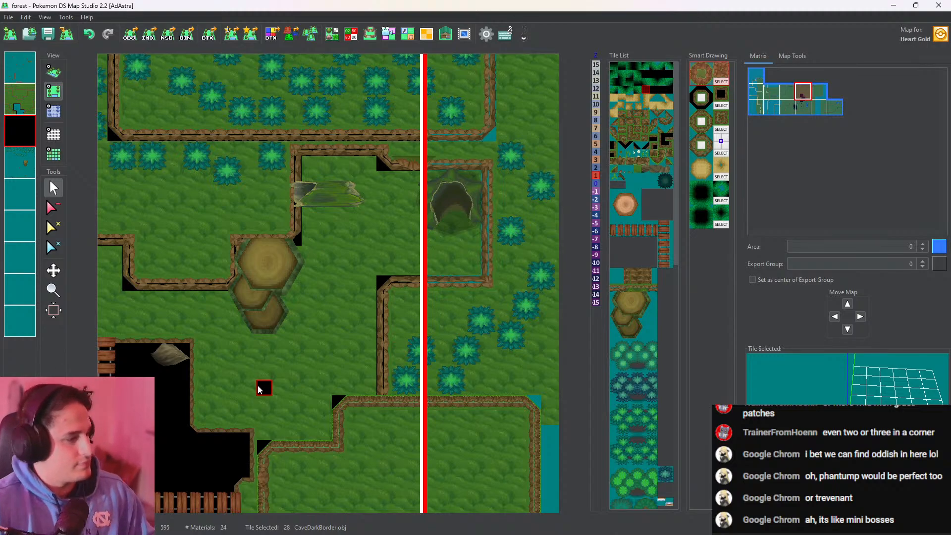
pyautogui.moveTo(305, 376); pyautogui.dragTo(367, 326, button='middle')
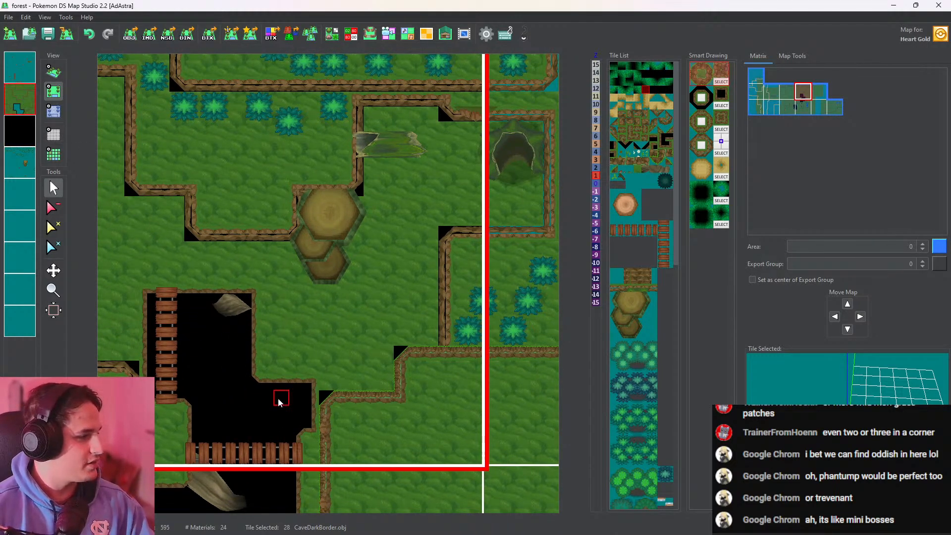
pyautogui.rightClick(274, 385)
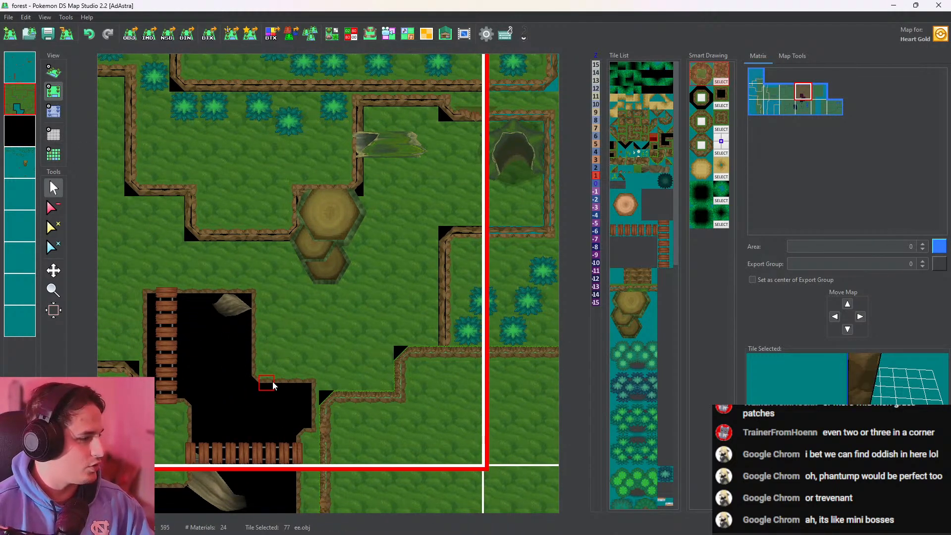
pyautogui.click(403, 237)
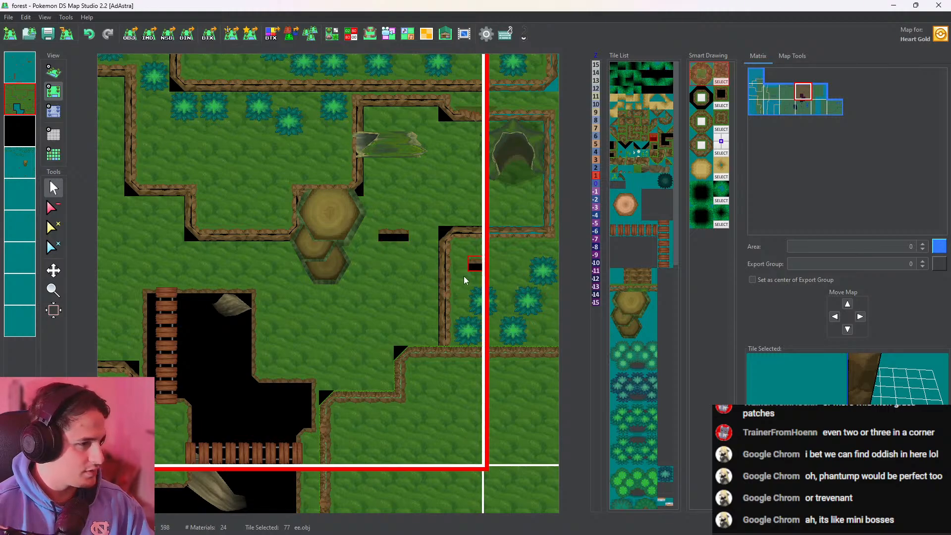
# Try a northwest corner with Tall_mountain_c_24.obj and a western wall of ee.obj tiles one tile away from the stumps
pyautogui.rightClick(162, 313)
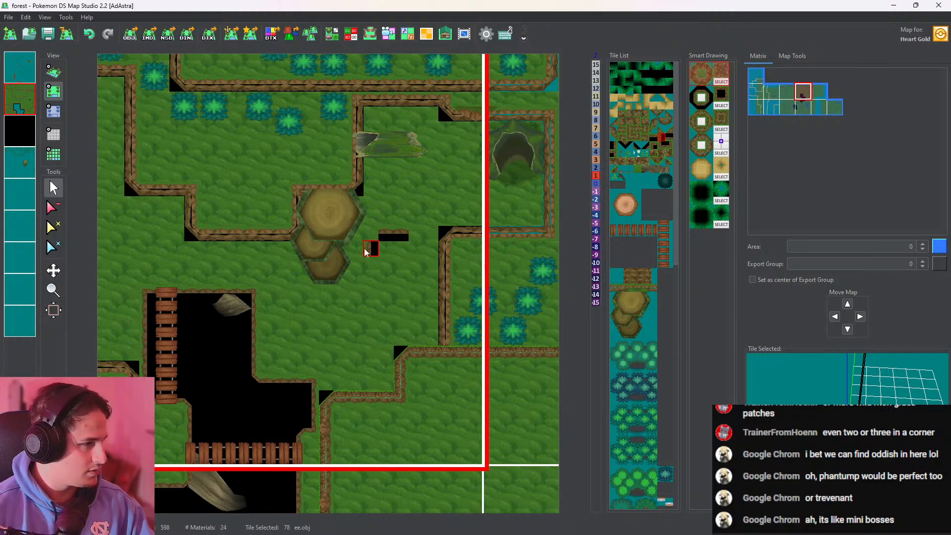
pyautogui.rightClick(150, 296)
pyautogui.click(372, 238)
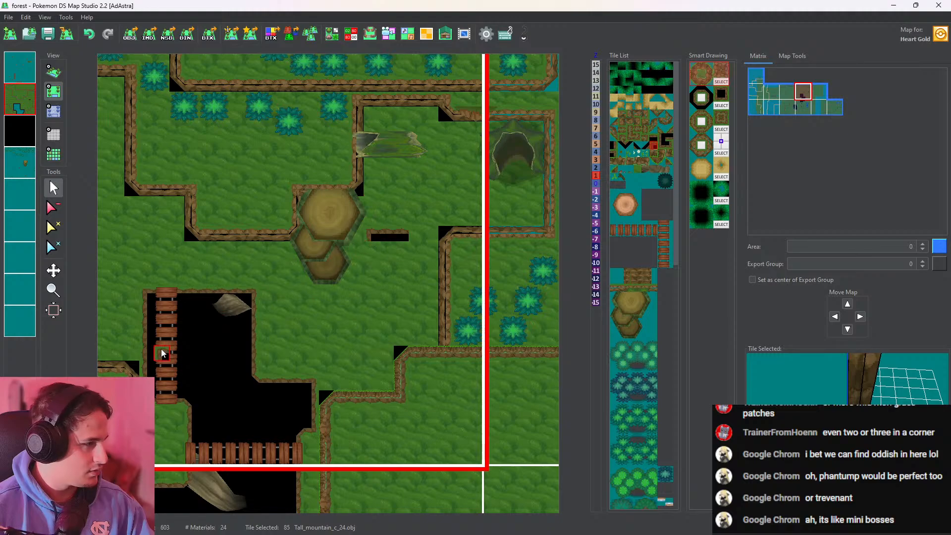
pyautogui.rightClick(150, 337)
pyautogui.click(371, 253)
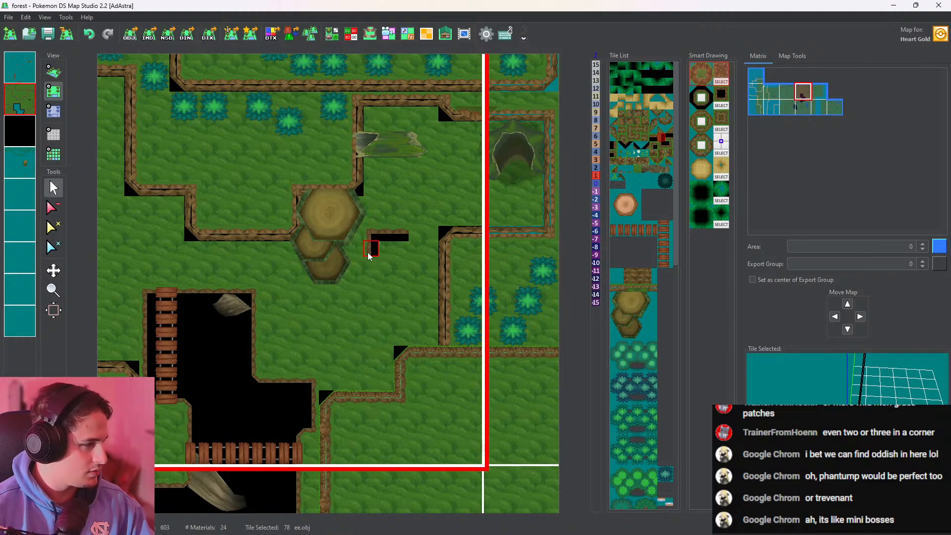
pyautogui.moveTo(369, 257); pyautogui.dragTo(368, 293)
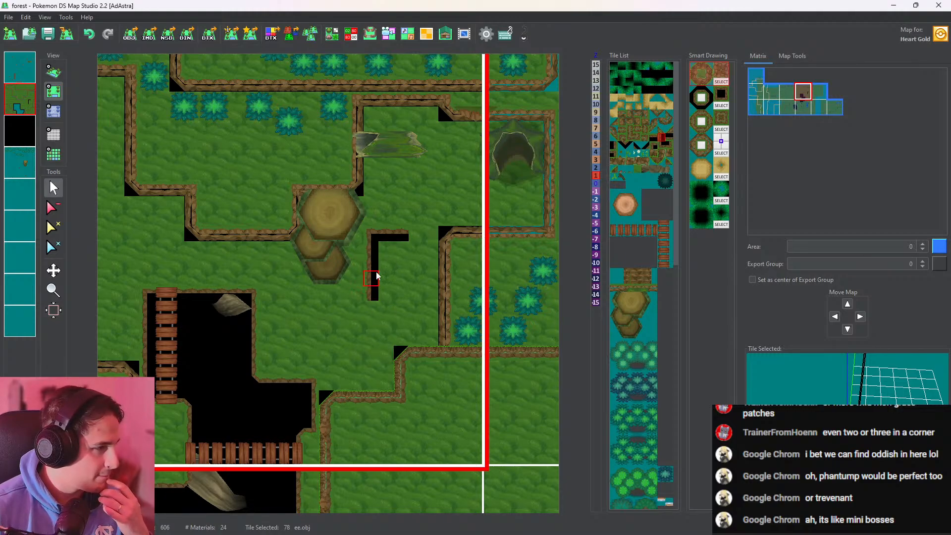
# Rebuild the pit's northwest corner and western wall one tile further west, beside the large stumps, and continue the northern edge to it
pyautogui.rightClick(375, 236)
pyautogui.click(361, 237)
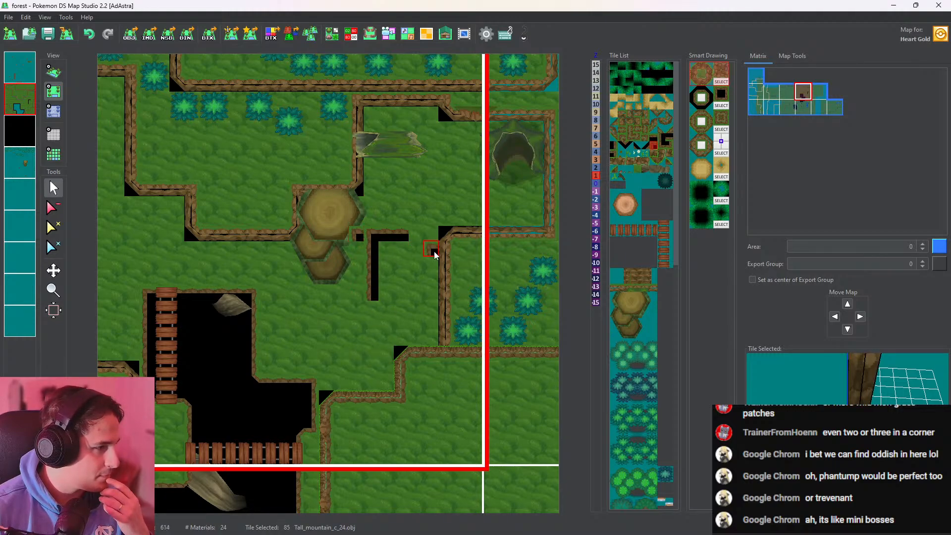
pyautogui.rightClick(403, 238)
pyautogui.click(373, 238)
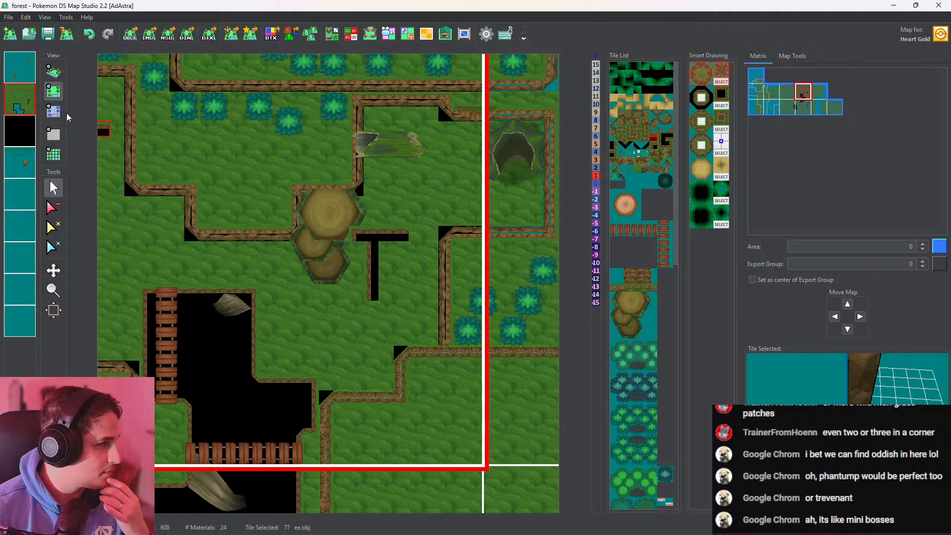
pyautogui.rightClick(373, 263)
pyautogui.click(357, 248)
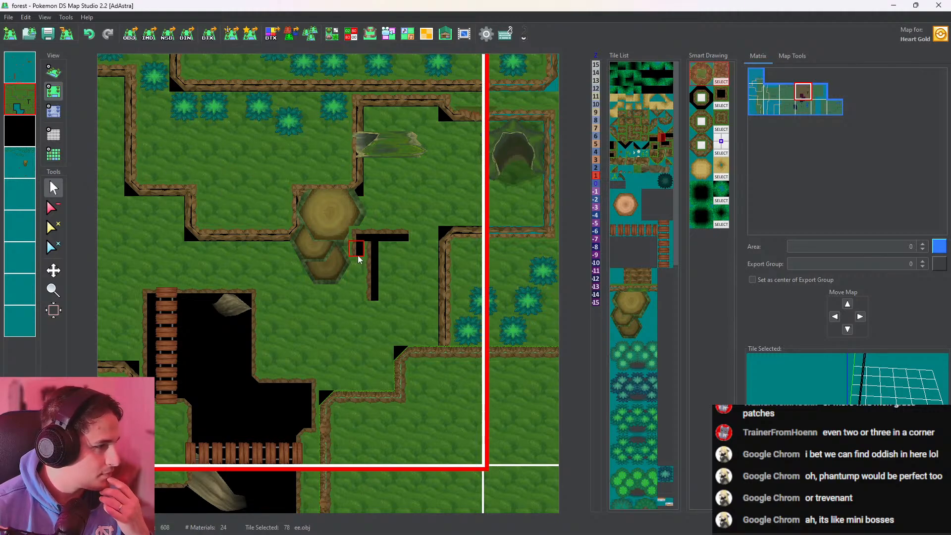
pyautogui.click(357, 263)
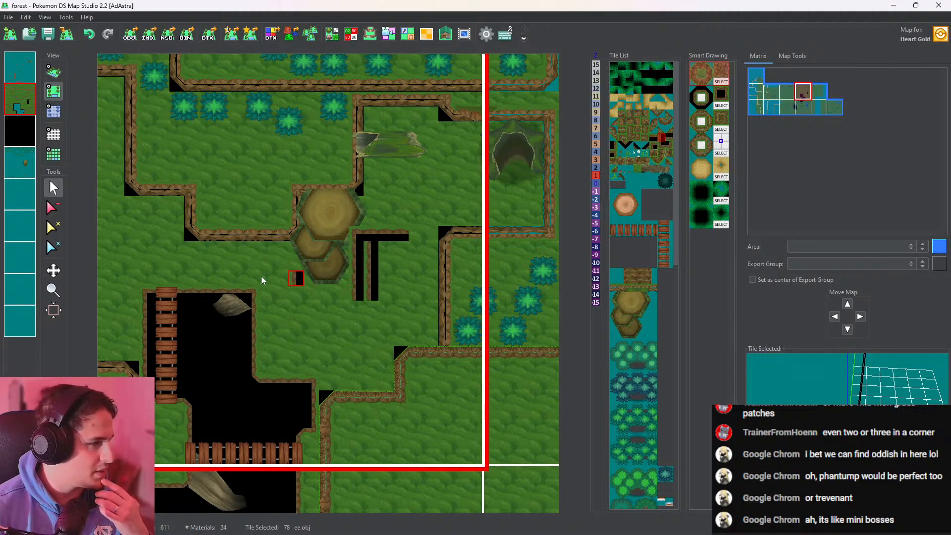
# Erase the misplaced wall tiles and the grass inside the upper part of the new pit
pyautogui.click(53, 209)
pyautogui.moveTo(372, 248)
pyautogui.mouseDown()
pyautogui.moveTo(372, 289)
pyautogui.moveTo(403, 261)
pyautogui.moveTo(416, 291)
pyautogui.moveTo(353, 266)
pyautogui.mouseUp()
pyautogui.click(53, 188)
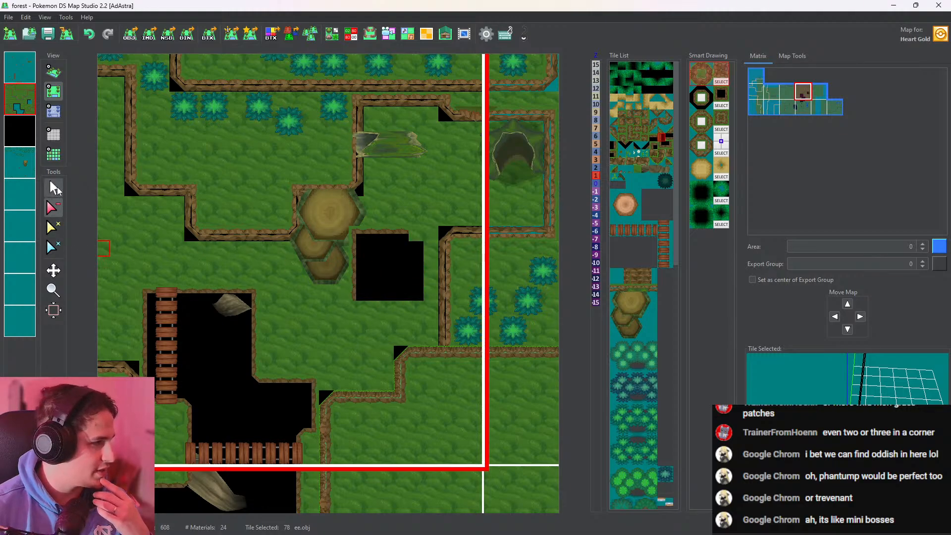
# Extend the pit's northern edge east and close it with Tall_mountain_c_24.obj tile 88 as the northeast corner
pyautogui.click(357, 237)
pyautogui.scroll(1, 356, 239)
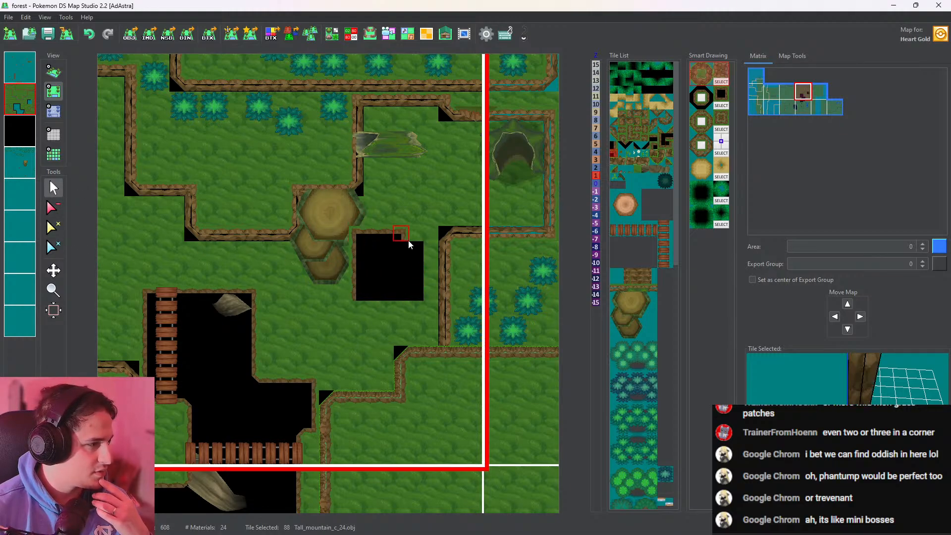
pyautogui.click(434, 238)
pyautogui.rightClick(404, 239)
pyautogui.click(416, 236)
pyautogui.scroll(-1, 359, 270)
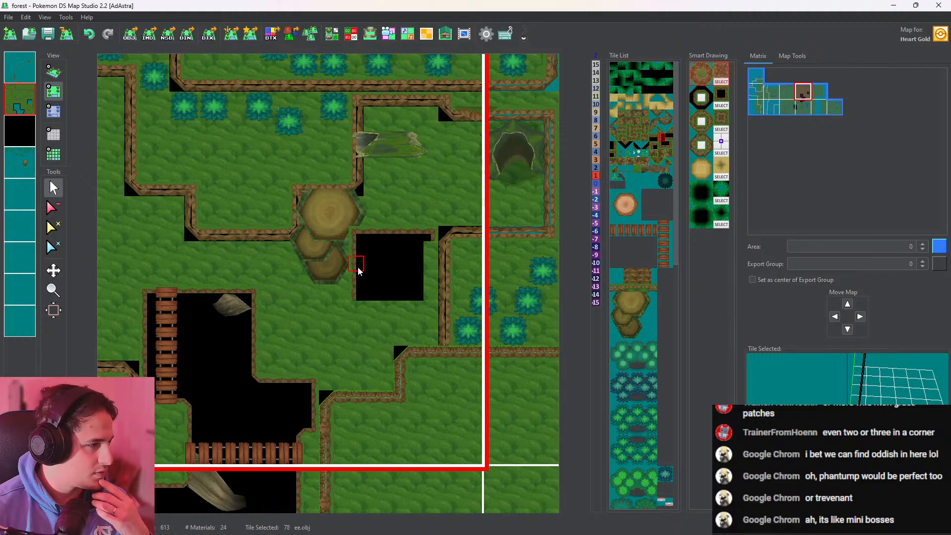
# Draw the pit's eastern wall downward with ee.obj tile 80 and place its southeast corner above the raised ledge
pyautogui.moveTo(424, 244); pyautogui.dragTo(427, 313)
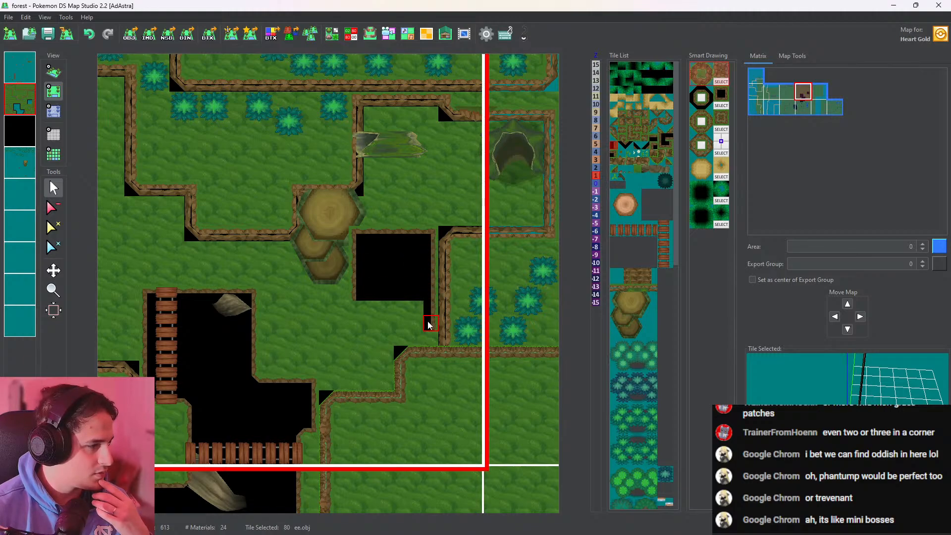
pyautogui.rightClick(437, 241)
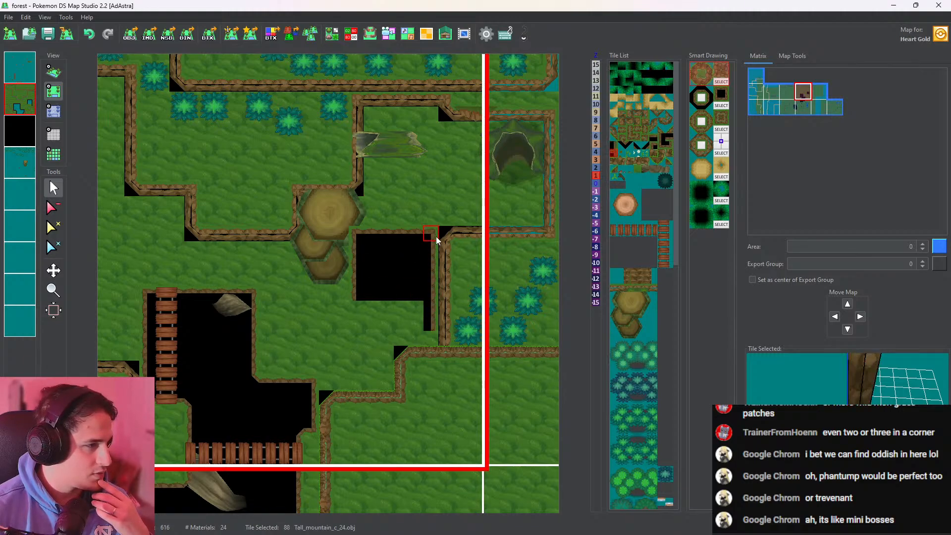
pyautogui.scroll(1, 436, 238)
pyautogui.click(431, 339)
# Place the pit's southwest corner with Tall_mountain_c_24.obj tile 86 and extend the western wall down to it with ee.obj
pyautogui.rightClick(363, 238)
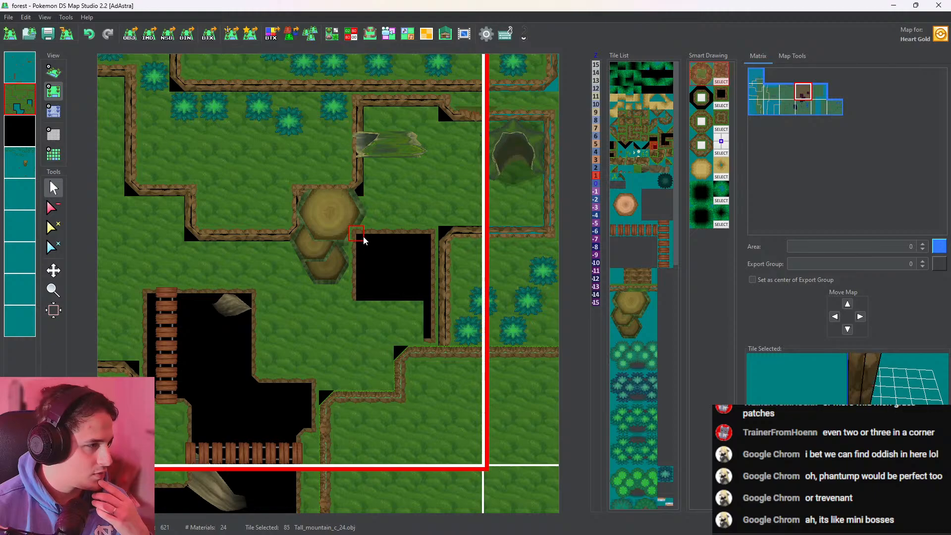
pyautogui.scroll(-1, 363, 240)
pyautogui.click(364, 239)
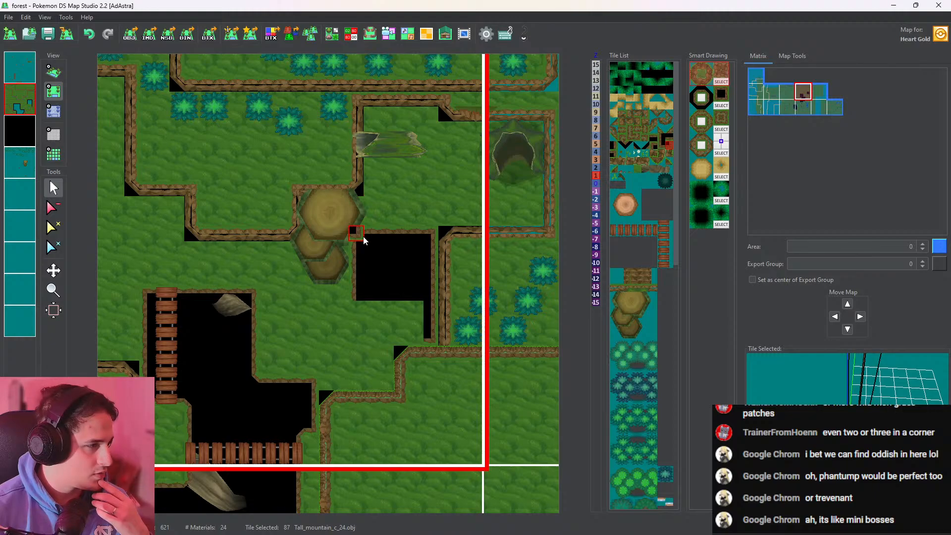
pyautogui.rightClick(355, 292)
pyautogui.click(361, 321)
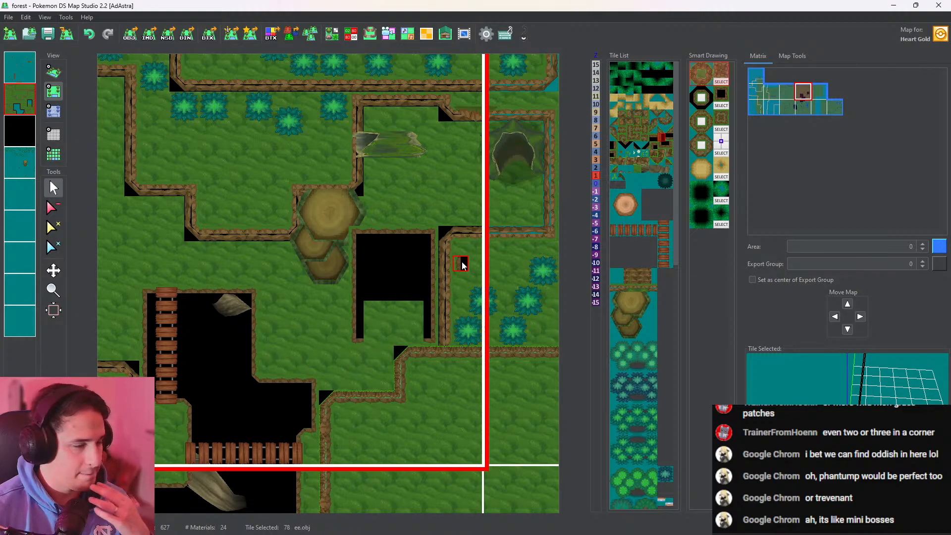
# Close the pit's southern edge with ee.obj tile 79 and erase the grass left inside
pyautogui.moveTo(343, 355); pyautogui.dragTo(368, 232, button='middle')
pyautogui.rightClick(292, 398)
pyautogui.moveTo(338, 312); pyautogui.dragTo(316, 410, button='middle')
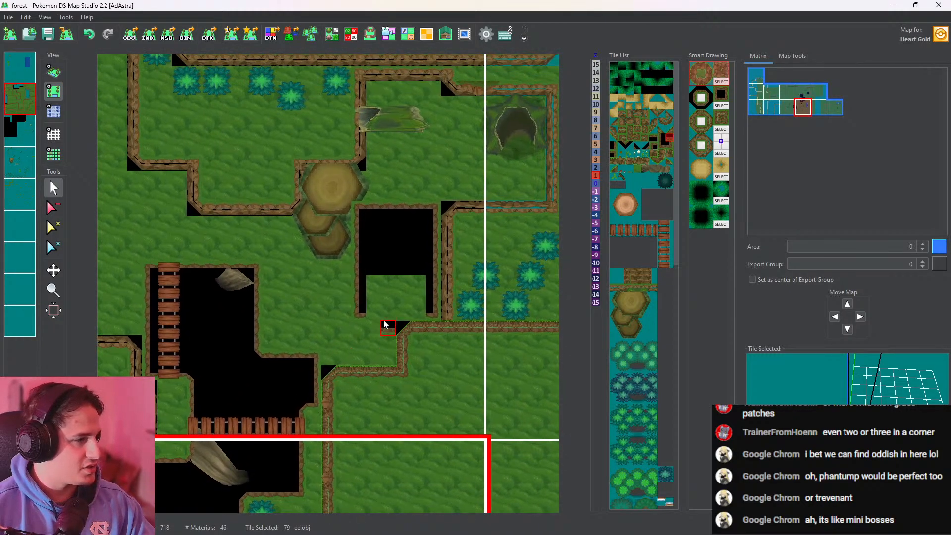
pyautogui.moveTo(377, 314); pyautogui.dragTo(418, 315)
pyautogui.click(53, 207)
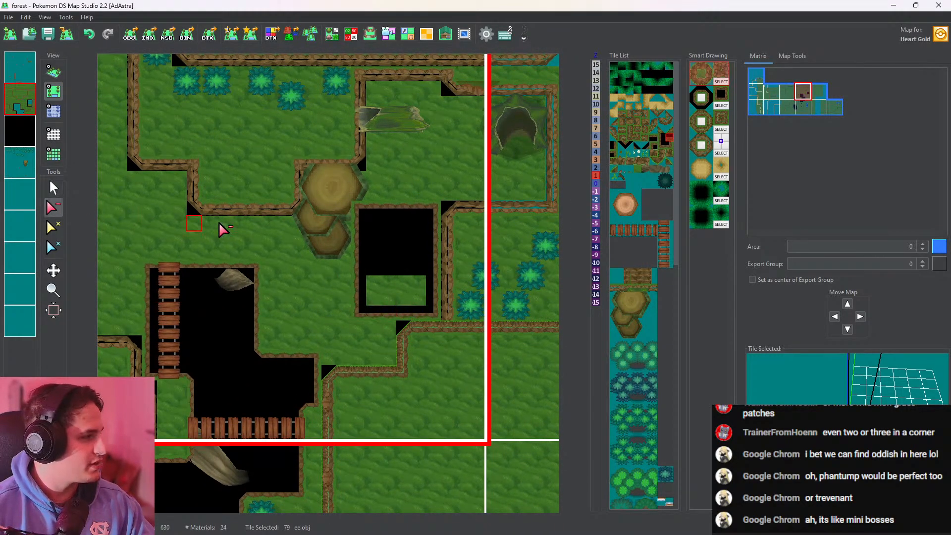
pyautogui.moveTo(367, 297); pyautogui.dragTo(413, 299)
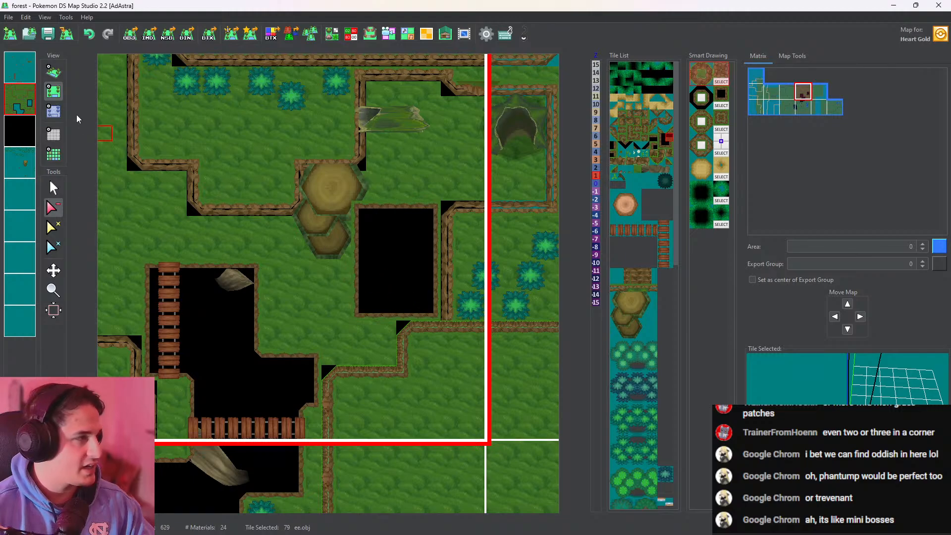
# Set the height of the new pit's edge tiles to -5 on all four sides and check it in 3D
pyautogui.click(53, 115)
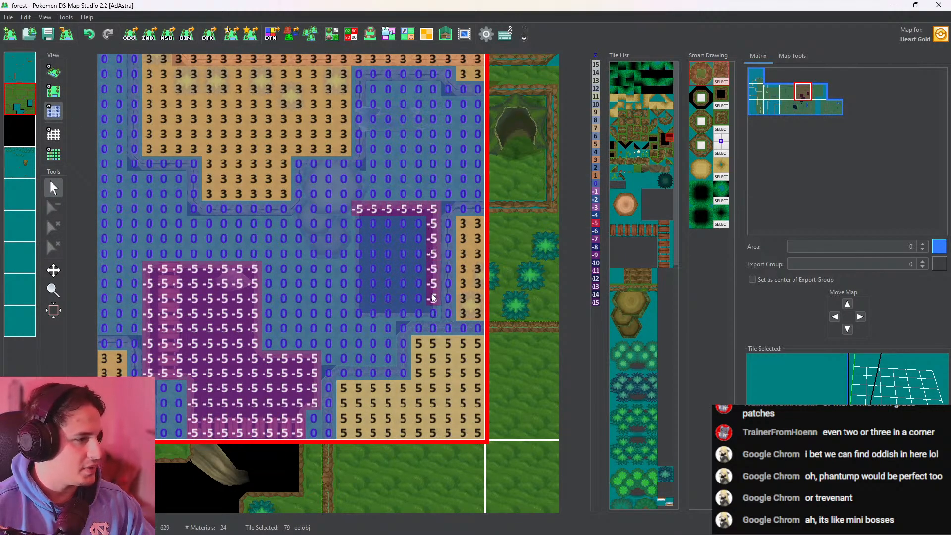
pyautogui.moveTo(434, 298)
pyautogui.mouseDown()
pyautogui.moveTo(387, 313)
pyautogui.moveTo(357, 268)
pyautogui.moveTo(357, 224)
pyautogui.mouseUp()
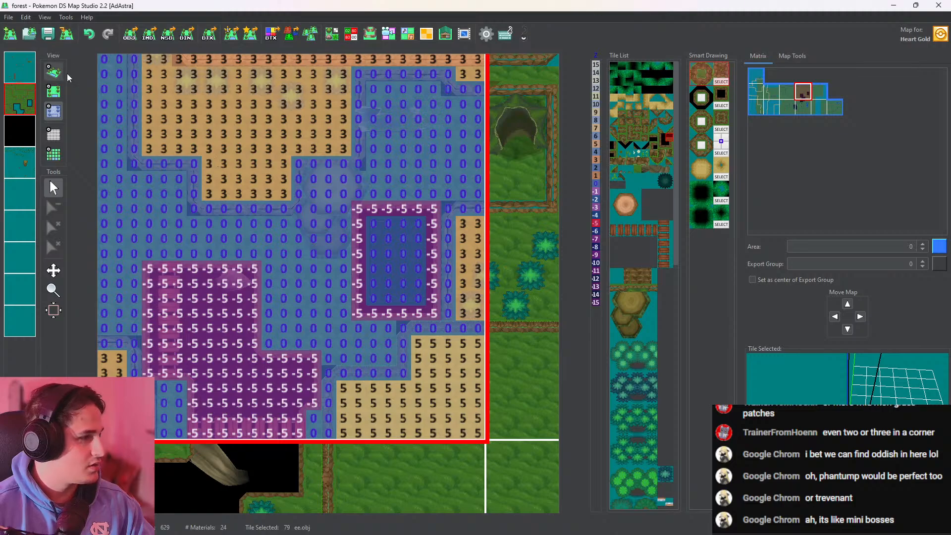
pyautogui.click(53, 72)
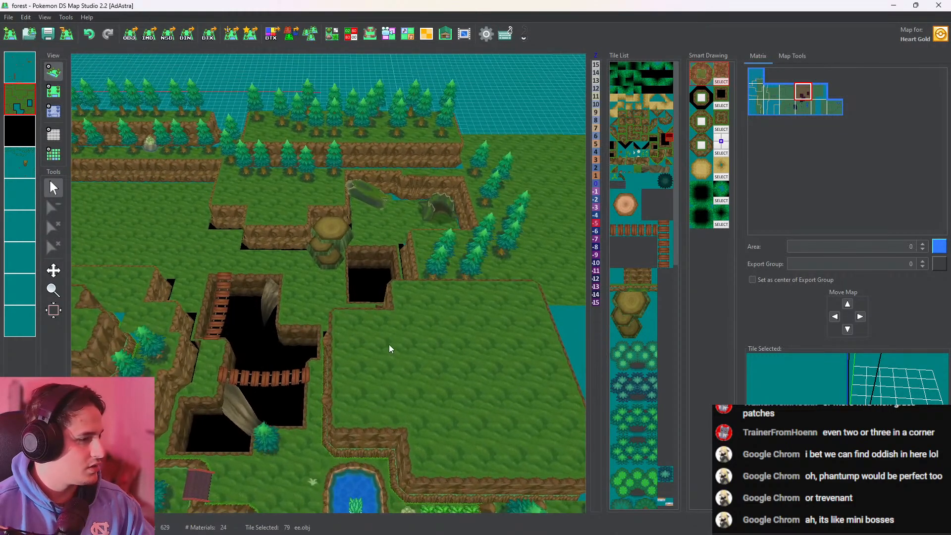
pyautogui.scroll(3, 388, 343)
pyautogui.moveTo(394, 357); pyautogui.dragTo(498, 219)
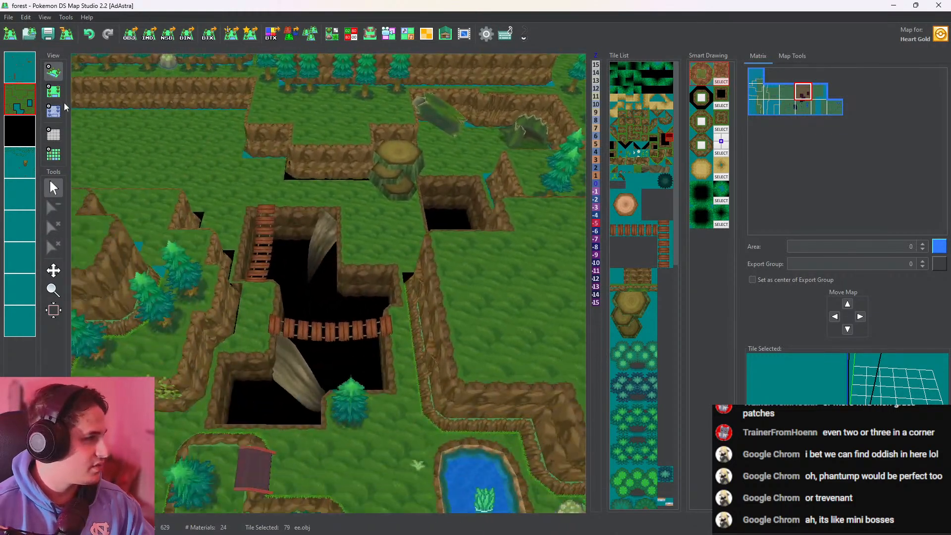
# Place a vertical bridges_lifted.obj bridge across the western side of the new pit on the first layer and check it in 3D
pyautogui.click(53, 92)
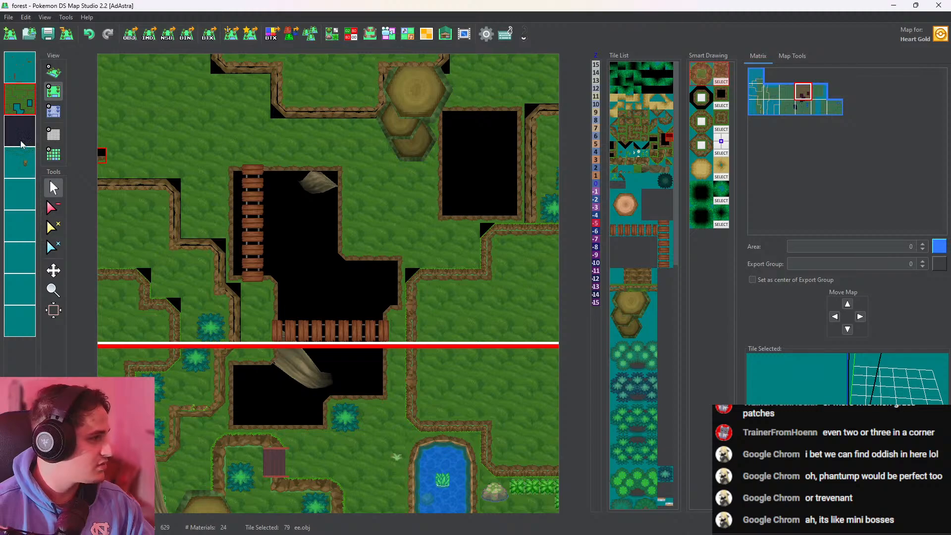
pyautogui.click(245, 280)
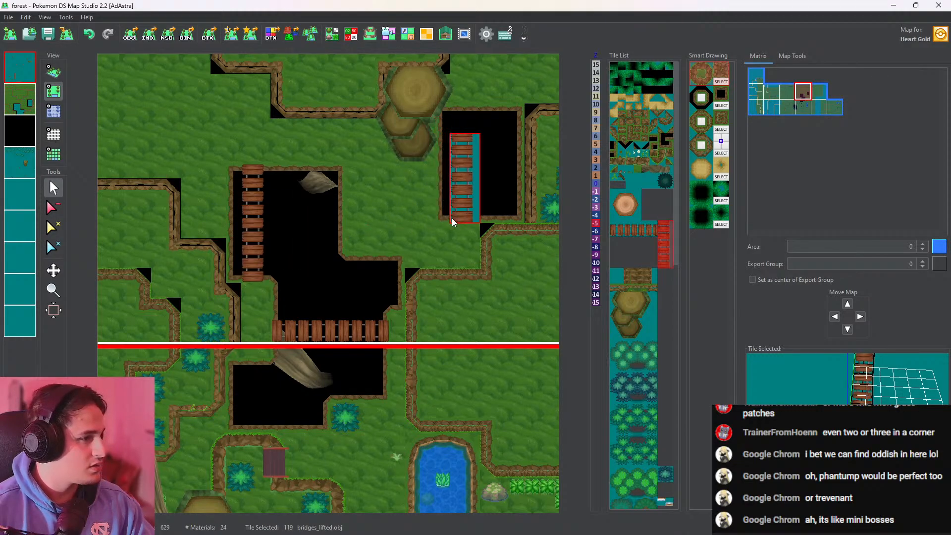
pyautogui.click(452, 218)
pyautogui.click(54, 71)
pyautogui.moveTo(419, 210); pyautogui.dragTo(351, 267)
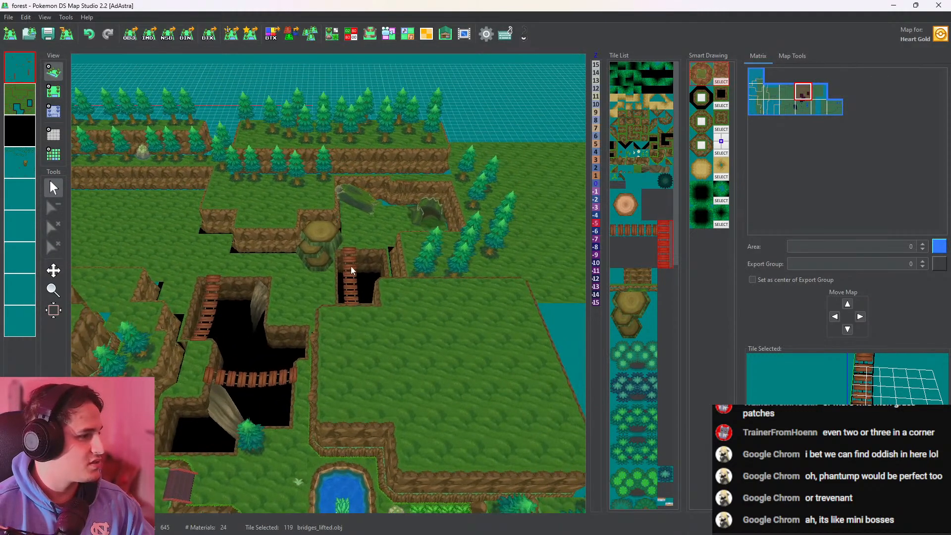
pyautogui.scroll(10, 367, 279)
pyautogui.moveTo(407, 308); pyautogui.dragTo(371, 345)
# Outline a notch in the pit's southeast corner on the second layer with Tall_mountain_c_24.obj tile 87 and ee.obj tiles 79 and 80
pyautogui.click(50, 92)
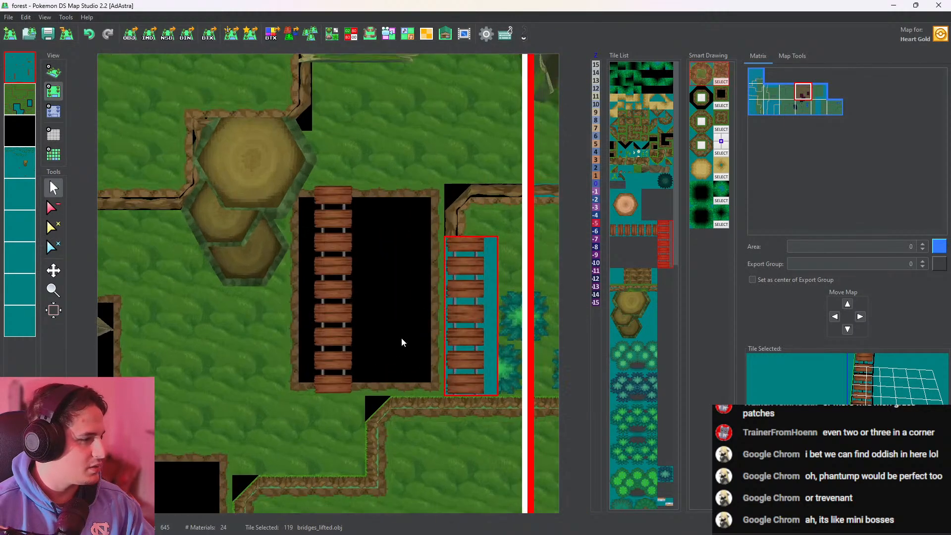
pyautogui.click(393, 300)
pyautogui.click(19, 104)
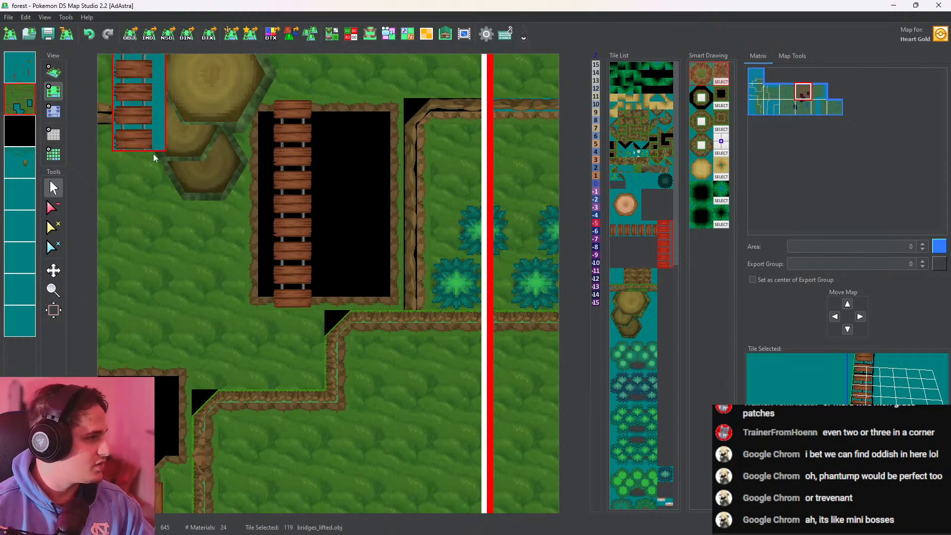
pyautogui.rightClick(391, 297)
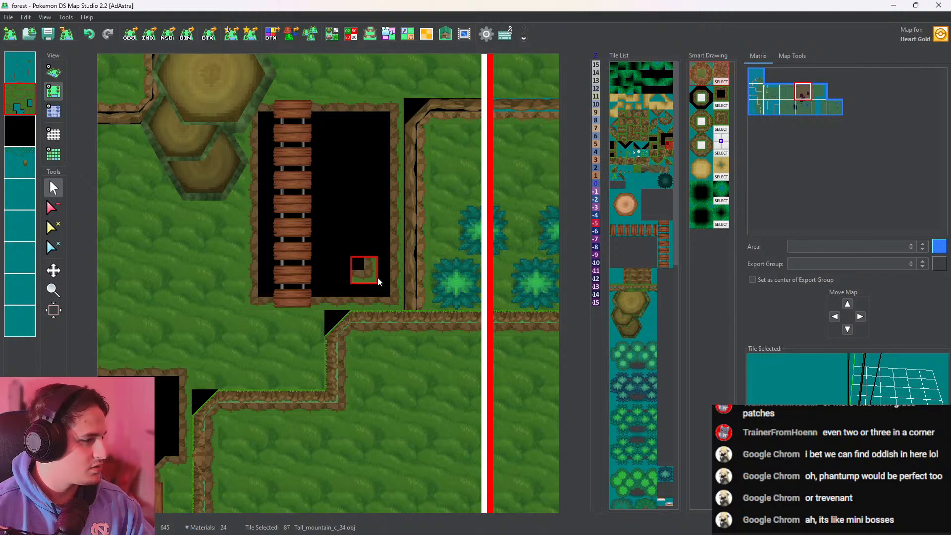
pyautogui.click(391, 238)
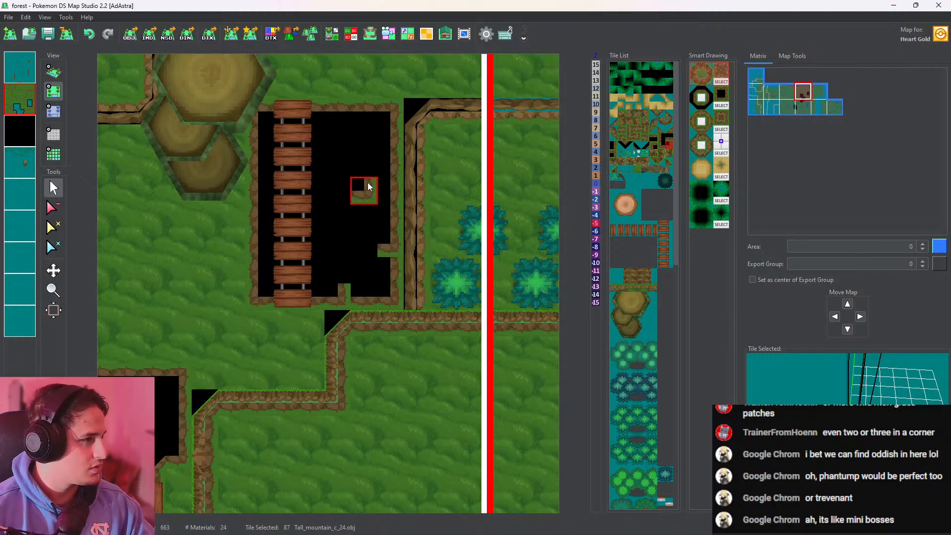
pyautogui.rightClick(308, 308)
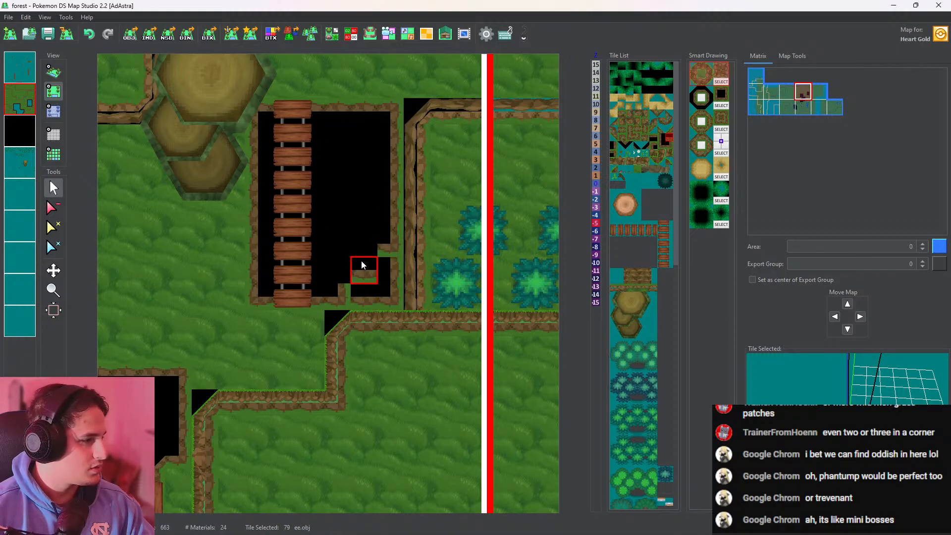
pyautogui.click(364, 242)
pyautogui.rightClick(392, 160)
pyautogui.click(347, 269)
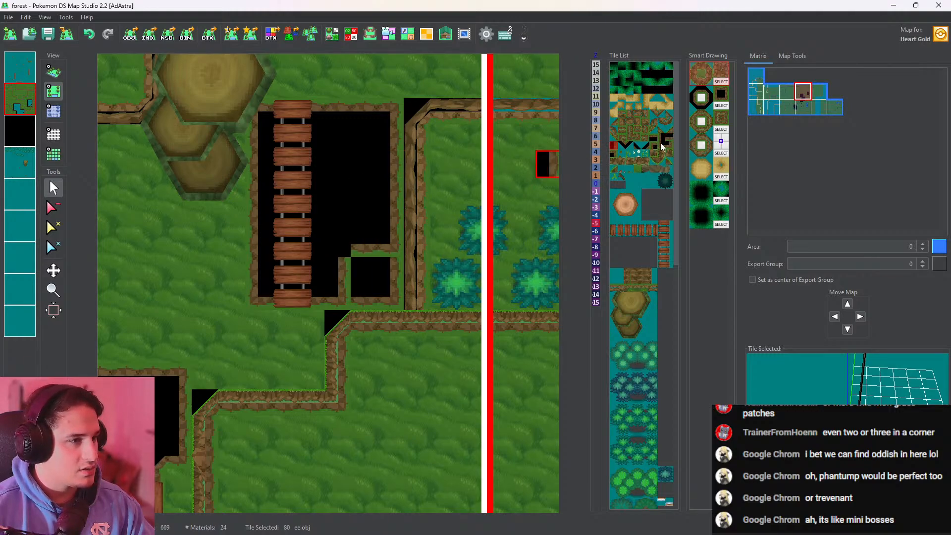
# Place Tall_mountain_bl.obj tile 84 at the notch's inner corner and fill the cut-off corner of the pit with grass_14.obj
pyautogui.scroll(4, 328, 213)
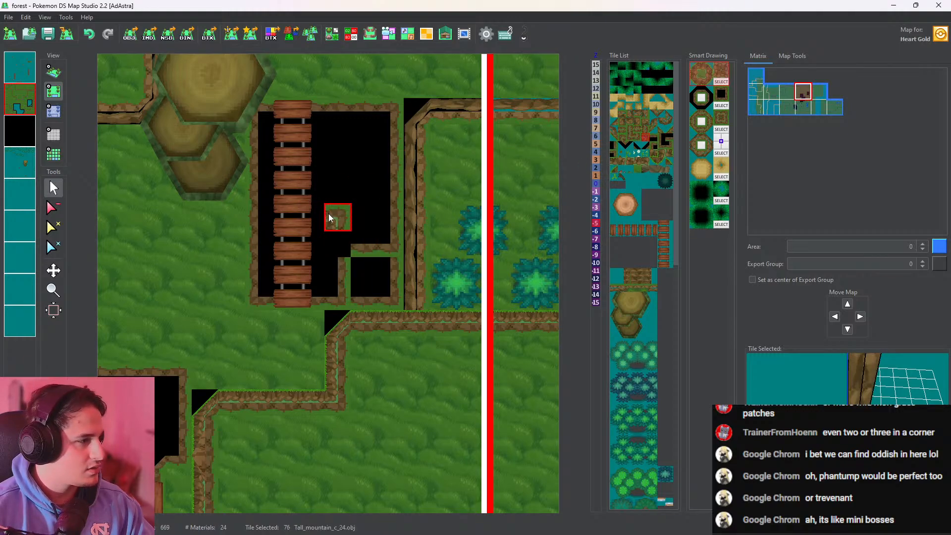
pyautogui.scroll(-4, 349, 223)
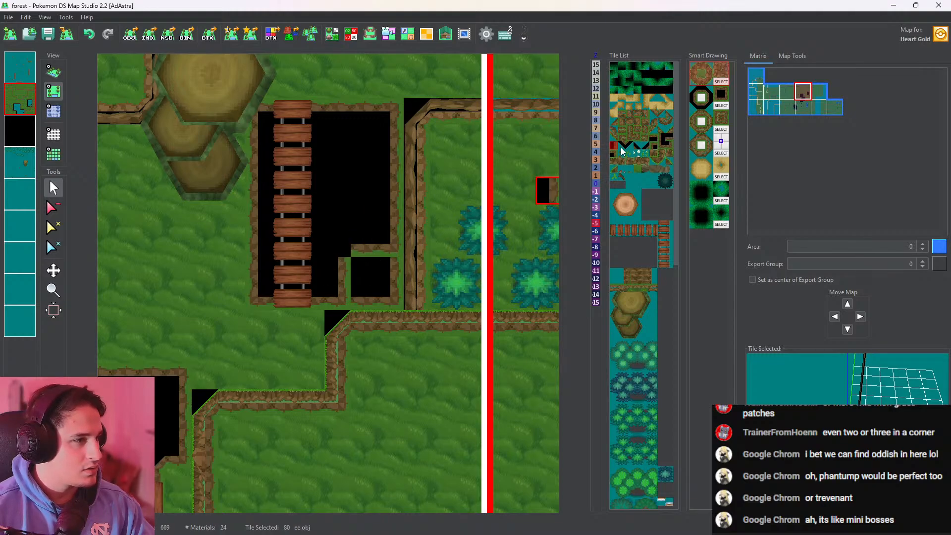
pyautogui.moveTo(276, 316); pyautogui.dragTo(386, 129, button='middle')
pyautogui.rightClick(262, 275)
pyautogui.moveTo(386, 169); pyautogui.dragTo(305, 330, button='middle')
pyautogui.click(374, 222)
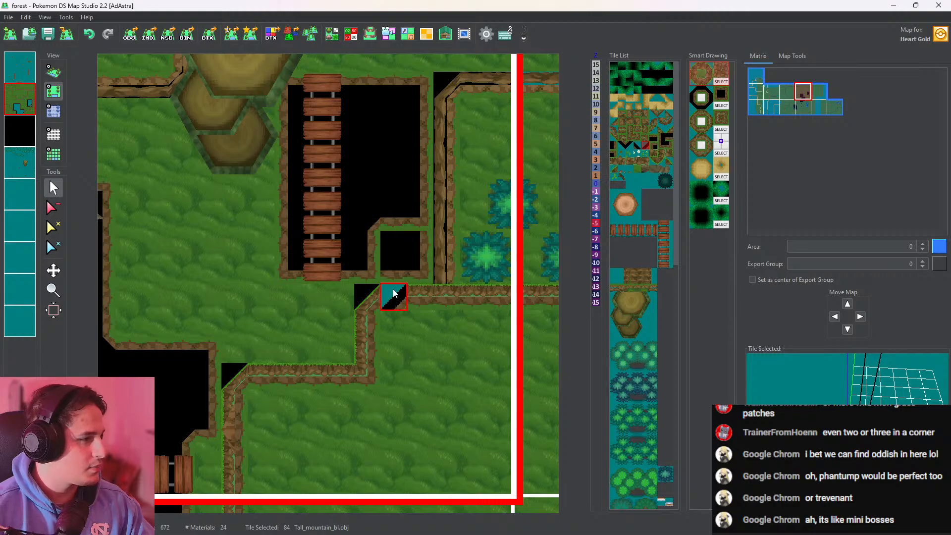
pyautogui.rightClick(312, 321)
pyautogui.moveTo(400, 256); pyautogui.dragTo(415, 247)
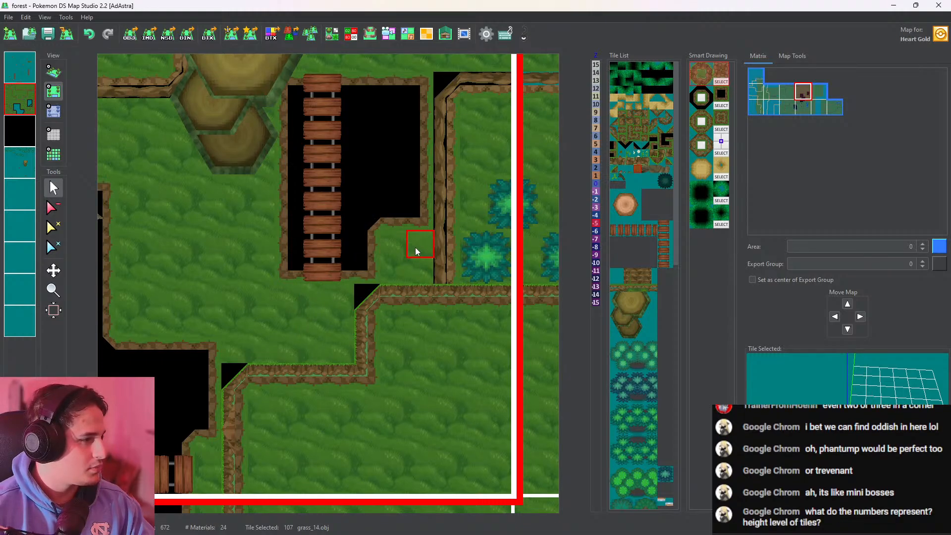
# Set the height of the grass tiles in the pit's cut-off southeast corner to 0 and check the pit in 3D
pyautogui.click(58, 114)
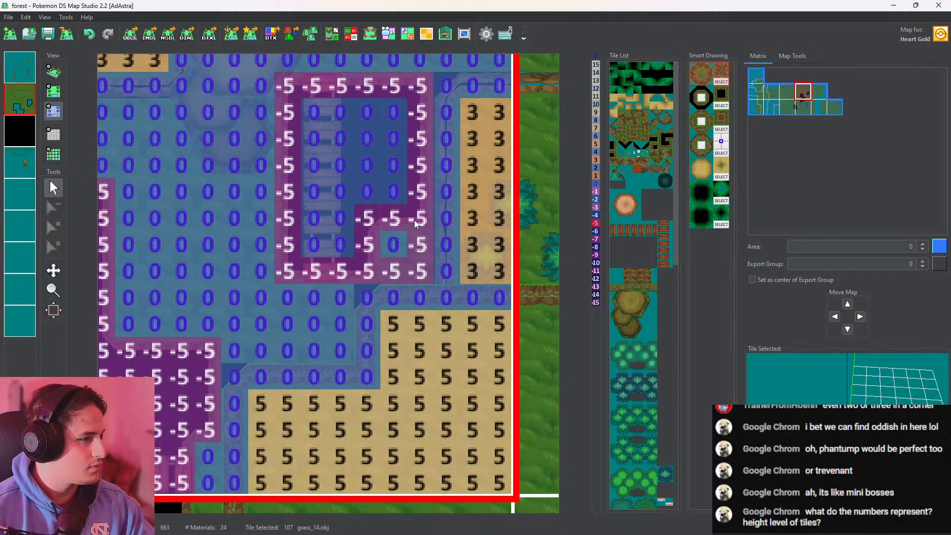
pyautogui.moveTo(395, 245); pyautogui.dragTo(395, 273)
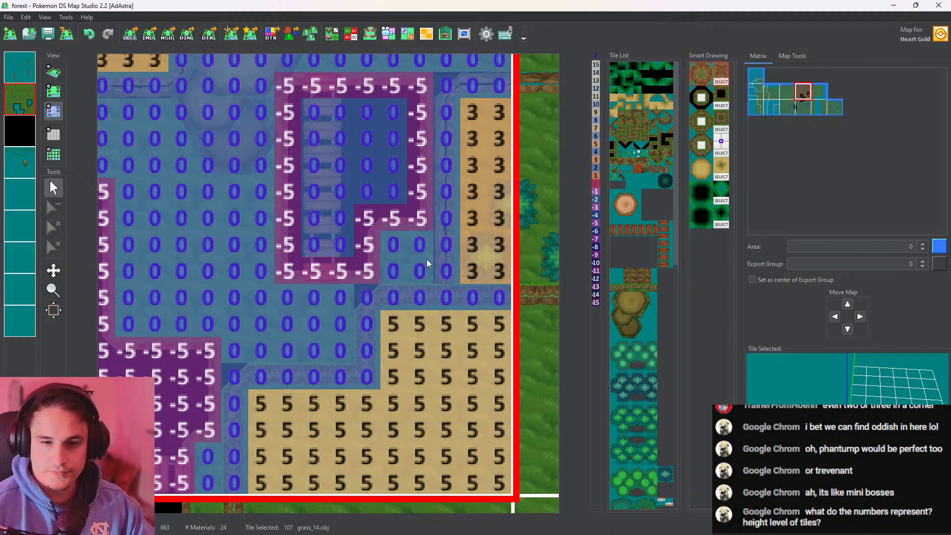
pyautogui.click(55, 72)
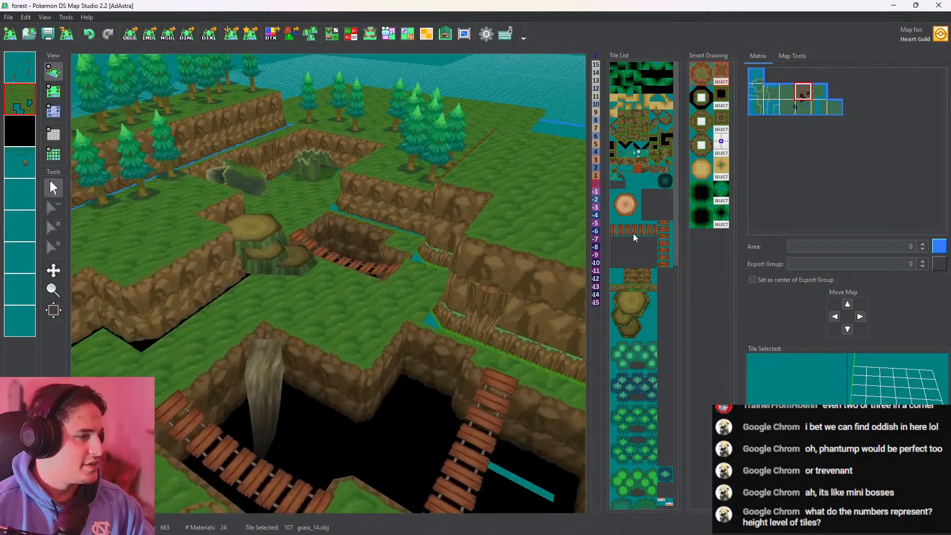
pyautogui.moveTo(633, 234); pyautogui.dragTo(326, 316)
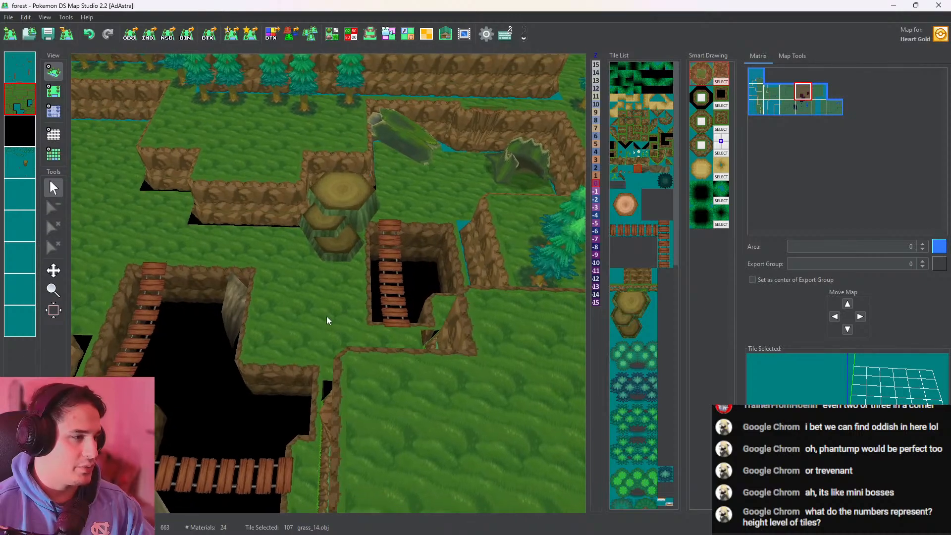
pyautogui.moveTo(446, 293); pyautogui.dragTo(366, 290, button='middle')
pyautogui.scroll(5, 426, 327)
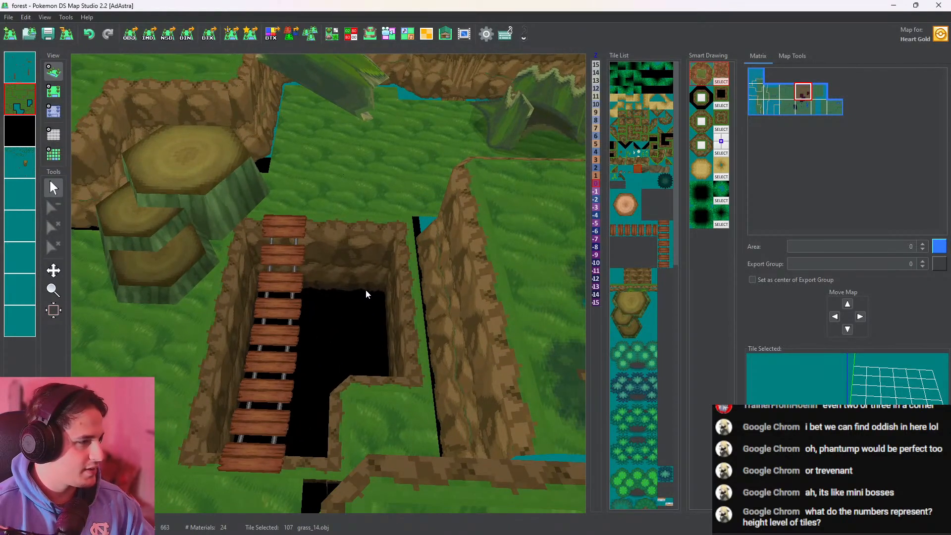
# Move the pit's eastern wall one tile west with Tall_mountain_c_24.obj tiles 87 and 88 and ee.obj, covering the old wall with grass_14.obj
pyautogui.click(48, 93)
pyautogui.rightClick(379, 353)
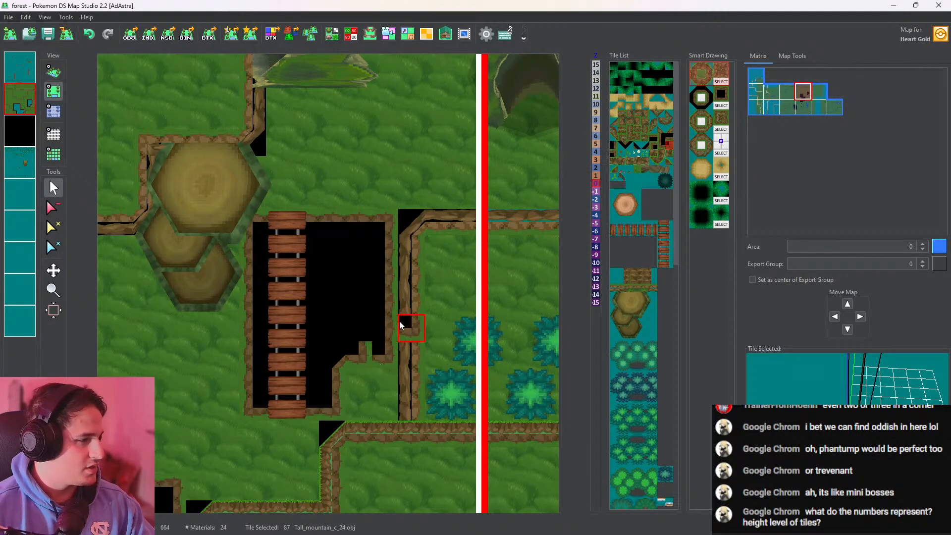
pyautogui.rightClick(389, 223)
pyautogui.click(367, 217)
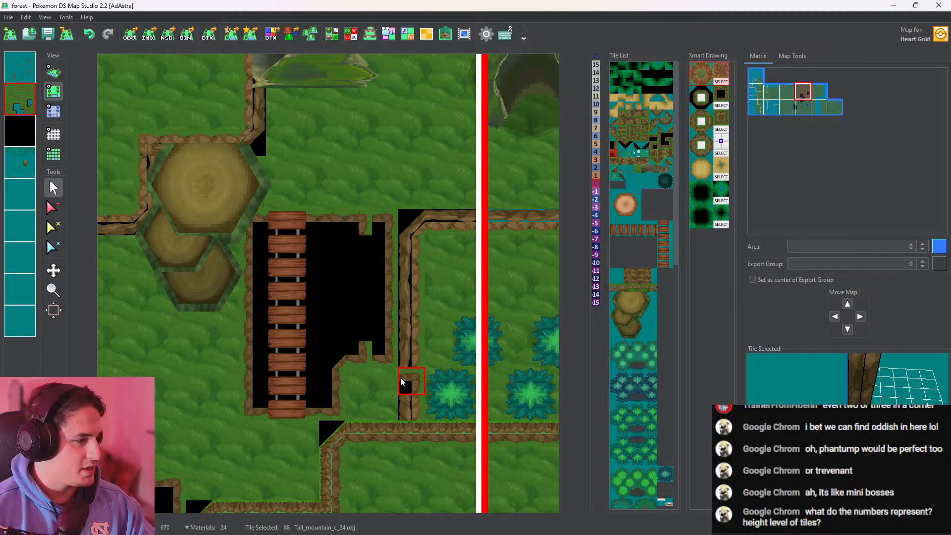
pyautogui.rightClick(387, 338)
pyautogui.moveTo(365, 332); pyautogui.dragTo(364, 248)
pyautogui.rightClick(388, 391)
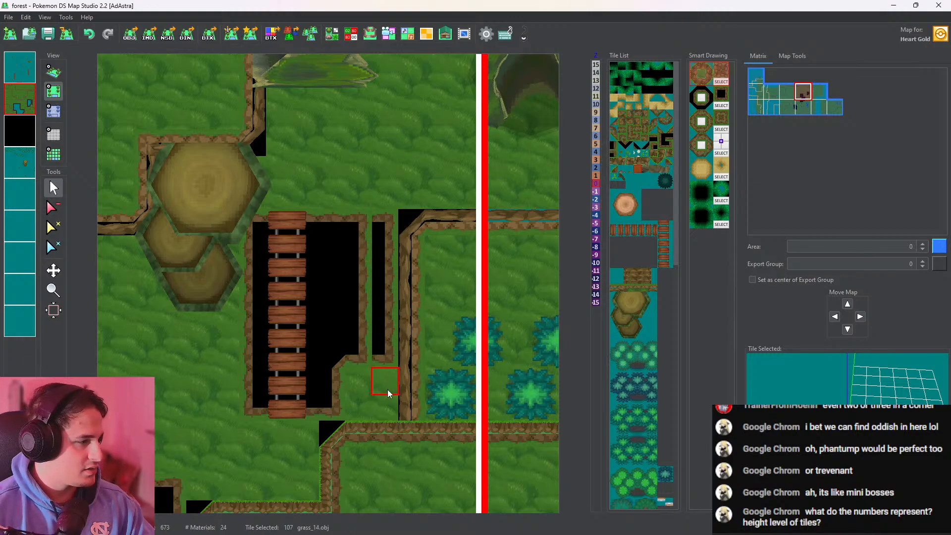
pyautogui.moveTo(388, 394); pyautogui.dragTo(389, 217)
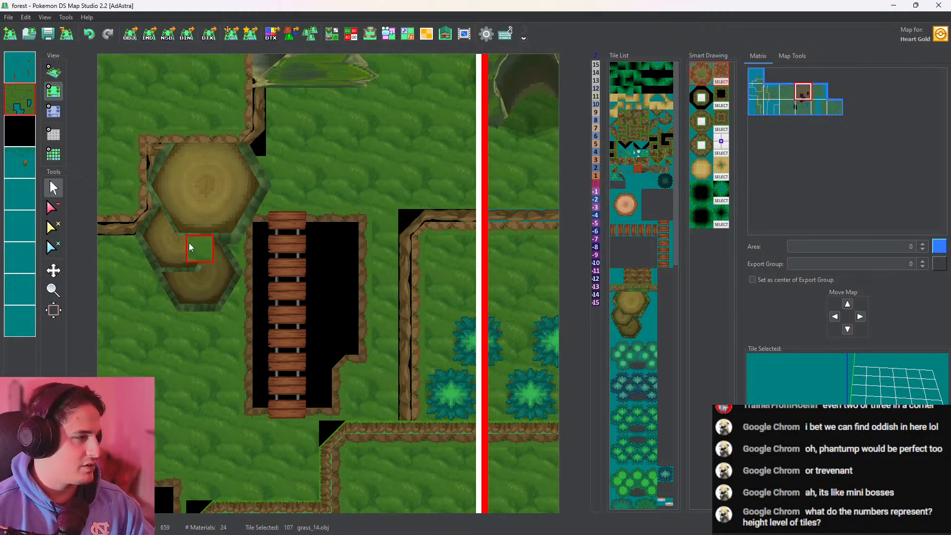
# Set the height of the pit's moved eastern wall to -5 and the old wall column to 0, checking it in 3D
pyautogui.click(54, 111)
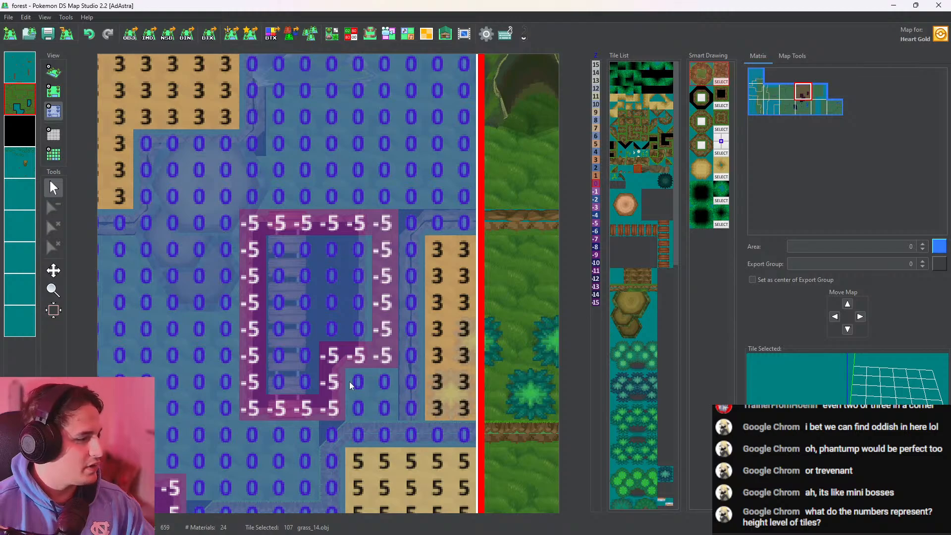
pyautogui.moveTo(356, 308); pyautogui.dragTo(372, 258)
pyautogui.moveTo(390, 224); pyautogui.dragTo(383, 354)
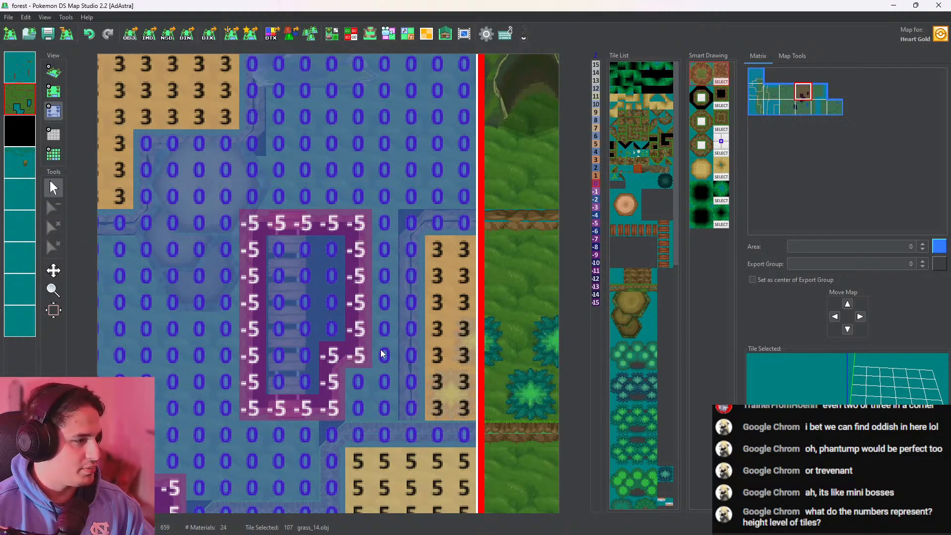
pyautogui.click(53, 72)
pyautogui.scroll(5, 394, 350)
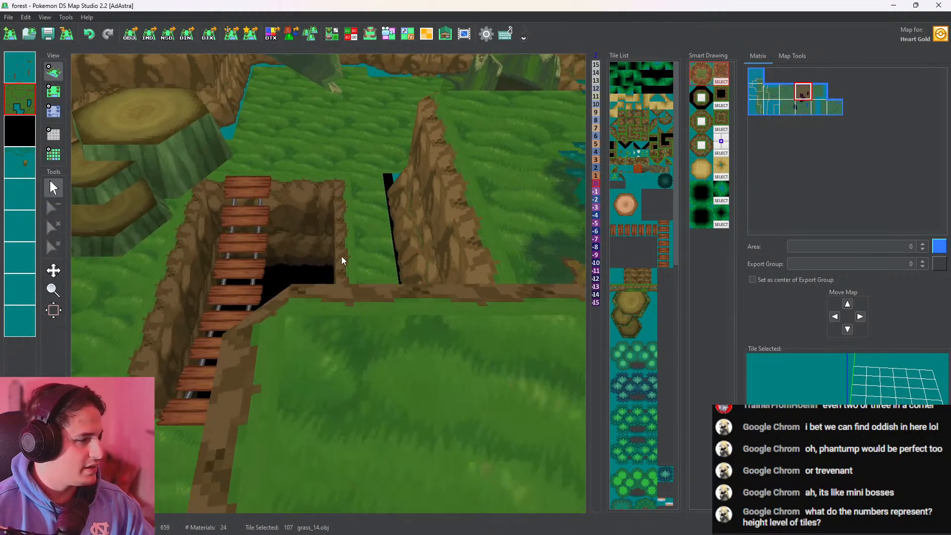
pyautogui.moveTo(312, 180); pyautogui.dragTo(417, 305)
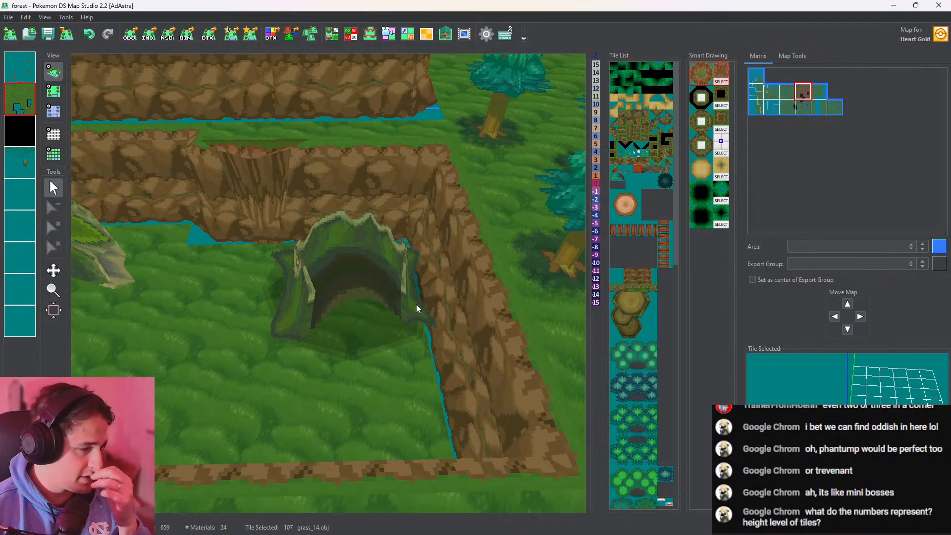
# Open the tileset editor and select the tree.obj tile 142 for editing
pyautogui.click(663, 181)
pyautogui.scroll(-10, 562, 201)
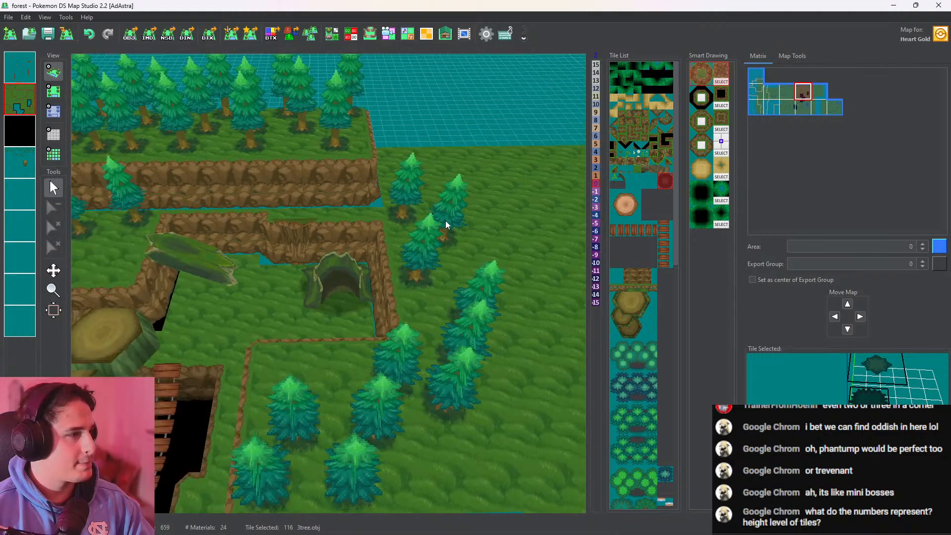
pyautogui.moveTo(408, 262); pyautogui.dragTo(480, 243, button='right')
pyautogui.click(332, 35)
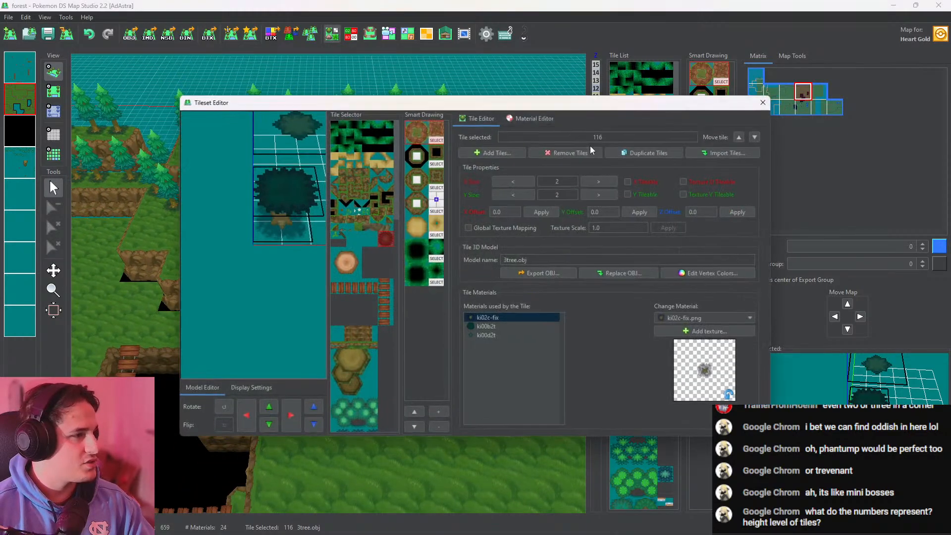
pyautogui.click(506, 121)
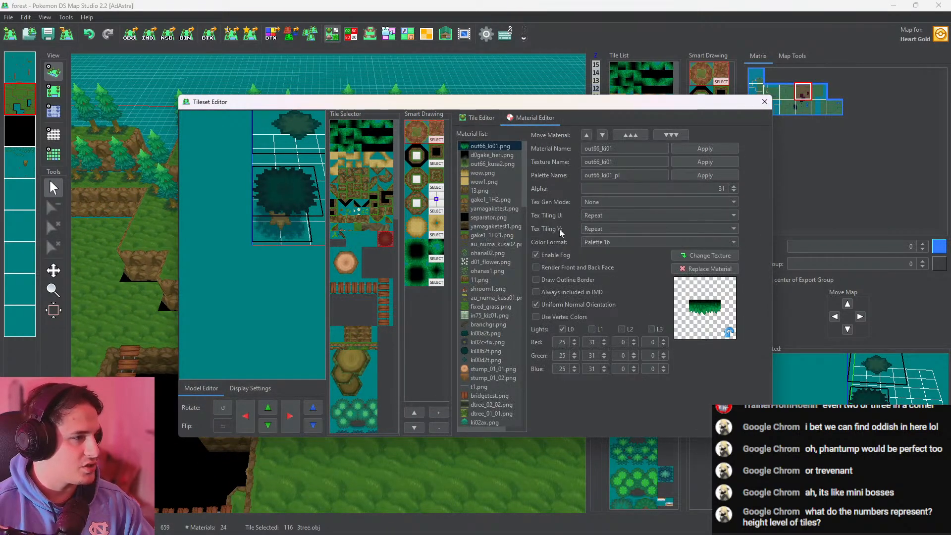
pyautogui.click(476, 118)
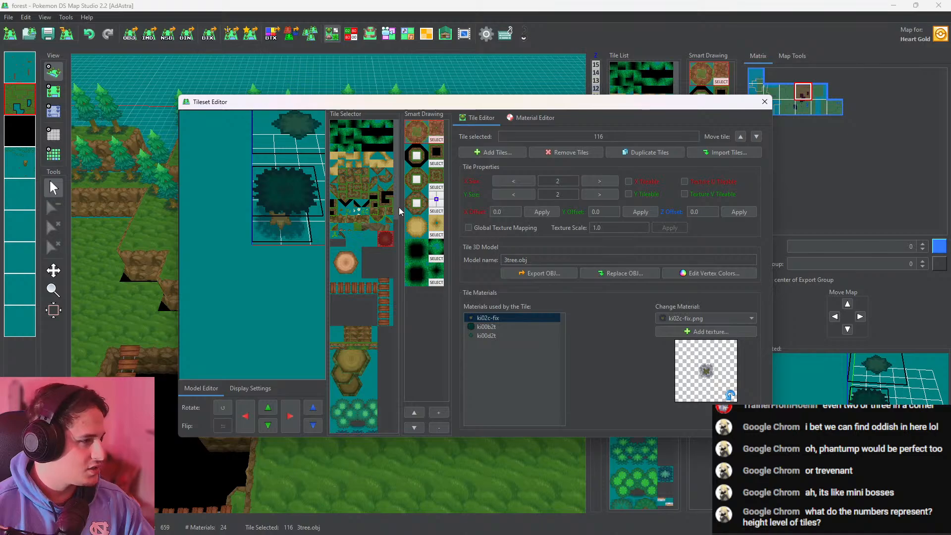
pyautogui.moveTo(399, 207); pyautogui.dragTo(393, 293)
pyautogui.click(354, 319)
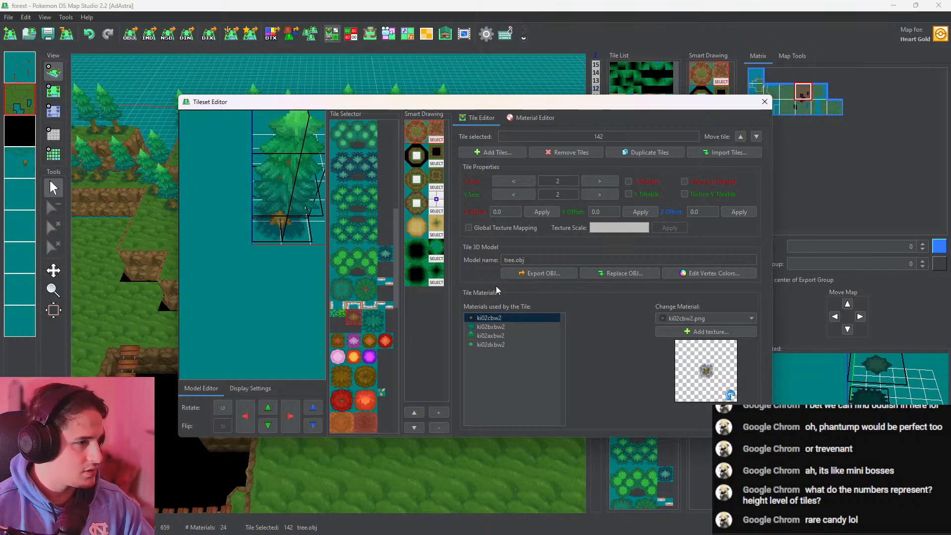
# Darken the tree.obj tile by painting its vertices with grey 177, 177, 177 and check the trees on the 3D map
pyautogui.click(679, 275)
pyautogui.scroll(-2, 597, 234)
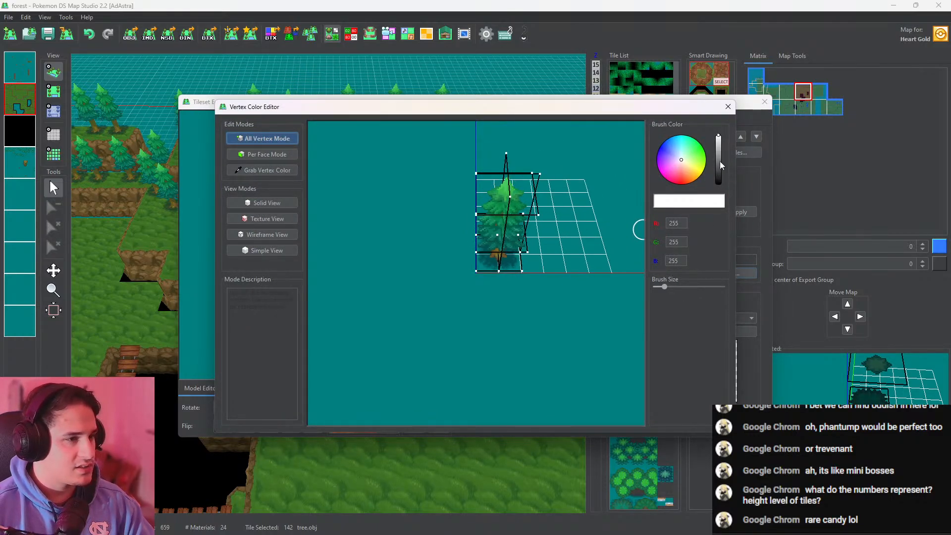
pyautogui.click(718, 141)
pyautogui.moveTo(716, 137); pyautogui.dragTo(716, 150)
pyautogui.moveTo(533, 170)
pyautogui.mouseDown()
pyautogui.moveTo(500, 257)
pyautogui.moveTo(510, 168)
pyautogui.mouseUp()
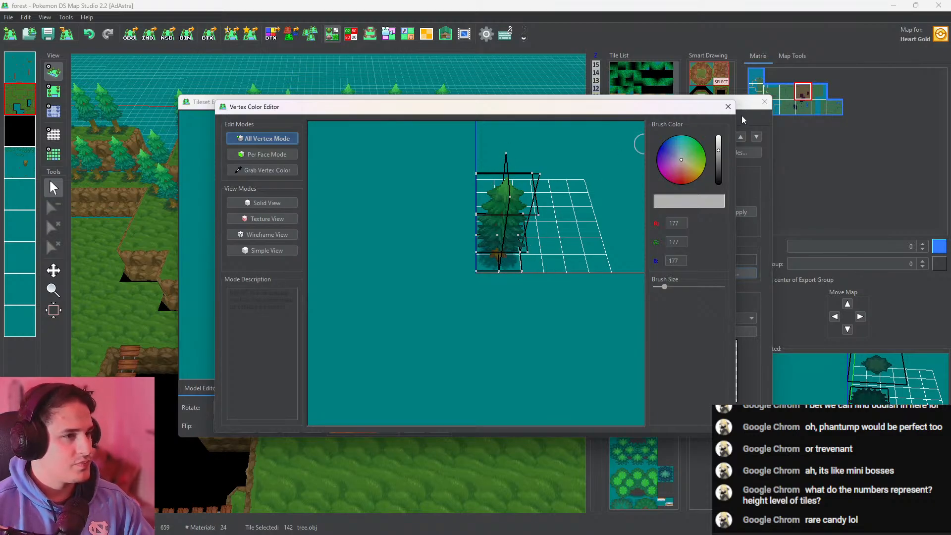
pyautogui.click(728, 106)
pyautogui.click(764, 102)
pyautogui.moveTo(370, 305); pyautogui.dragTo(441, 306, button='middle')
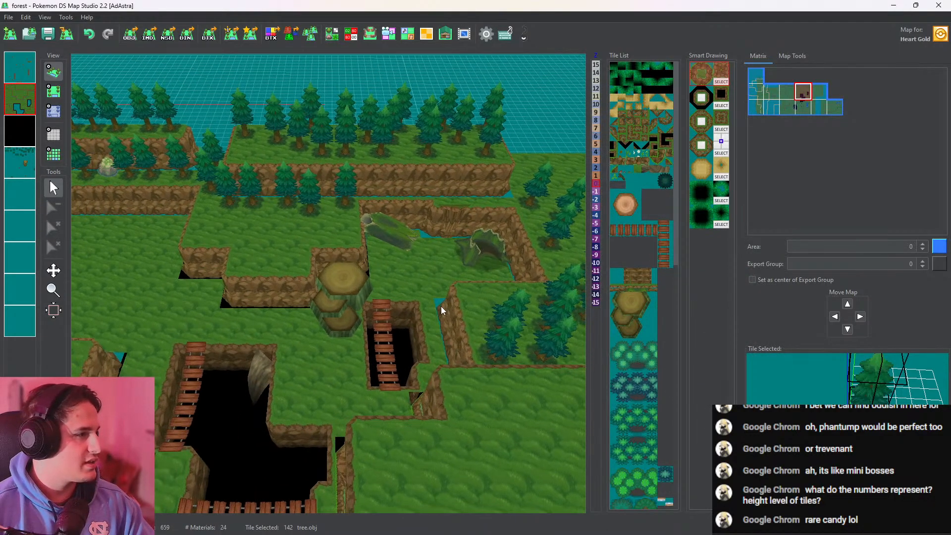
# Open the tree.obj tile in the tileset editor's vertex colour editor
pyautogui.click(333, 34)
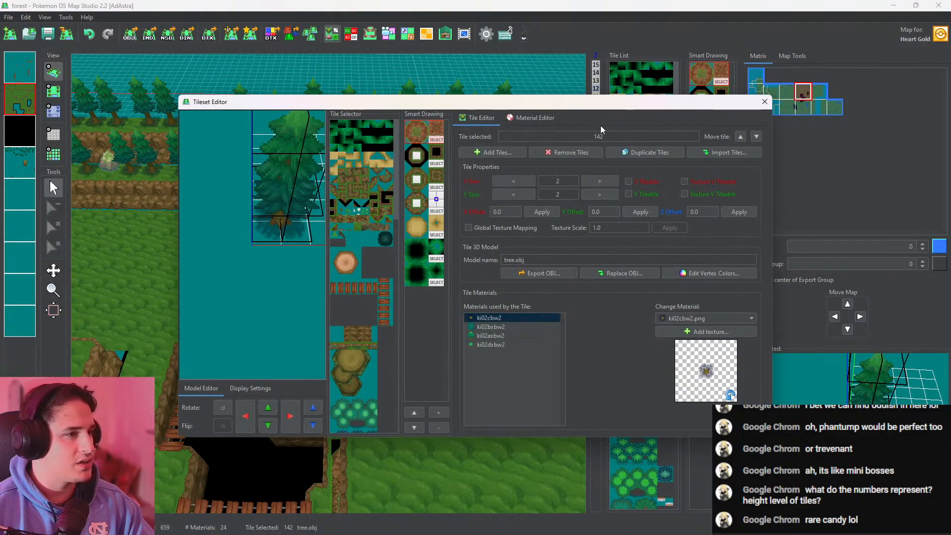
pyautogui.click(531, 122)
pyautogui.click(478, 123)
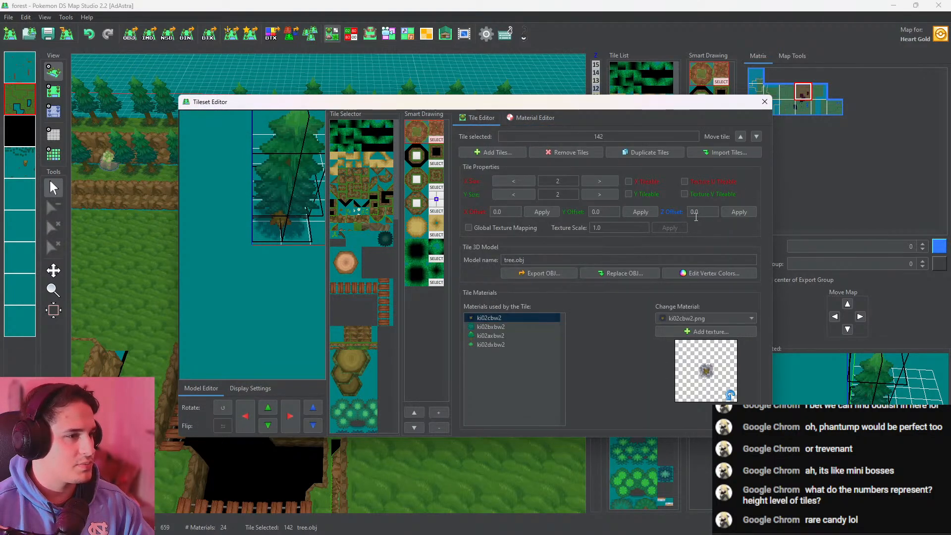
pyautogui.click(724, 274)
pyautogui.scroll(-3, 587, 221)
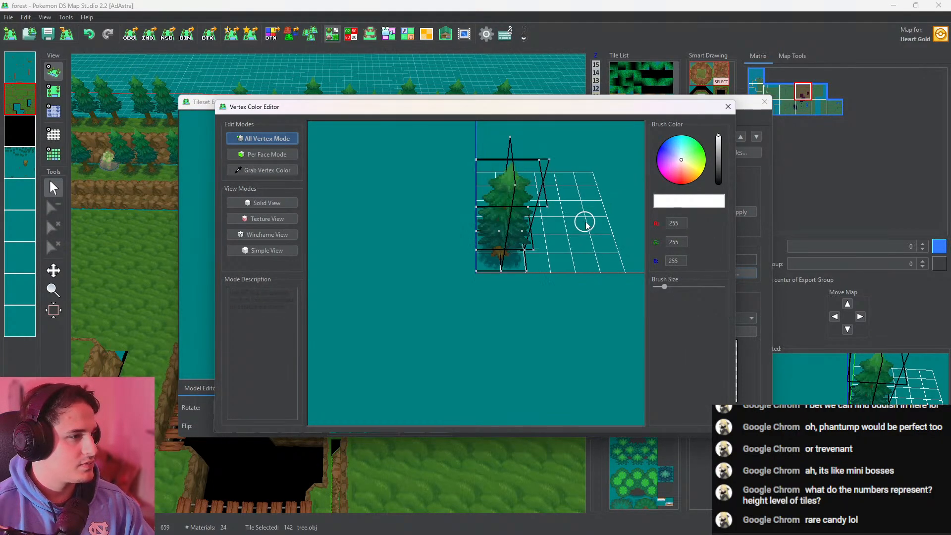
# Tint the tree.obj tile by painting its vertices with green 134, 197, 142, and check the trees on the 3D map
pyautogui.click(719, 142)
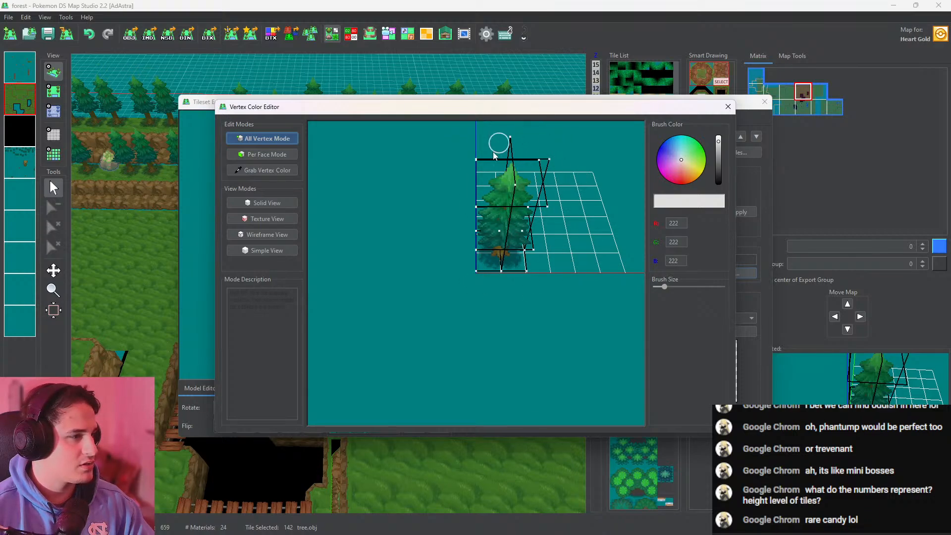
pyautogui.click(688, 155)
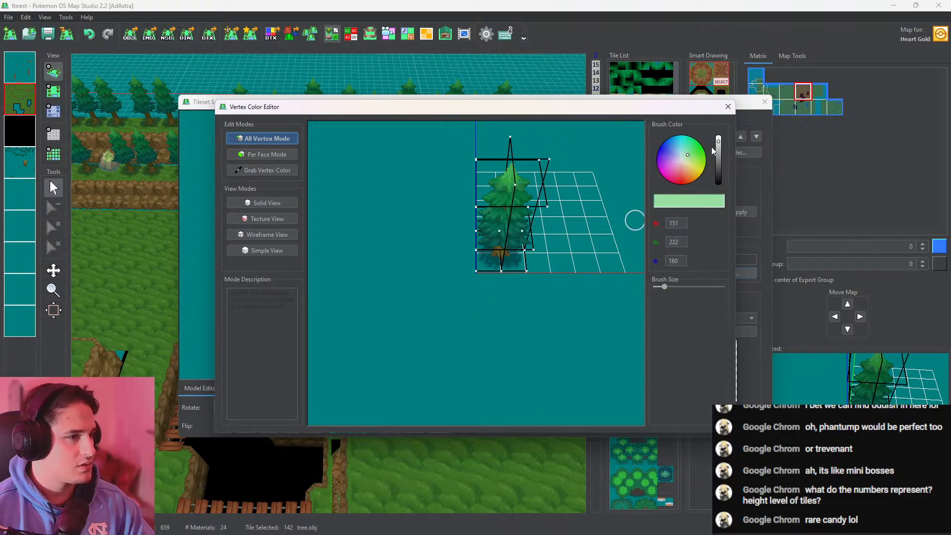
pyautogui.moveTo(722, 144); pyautogui.dragTo(718, 144)
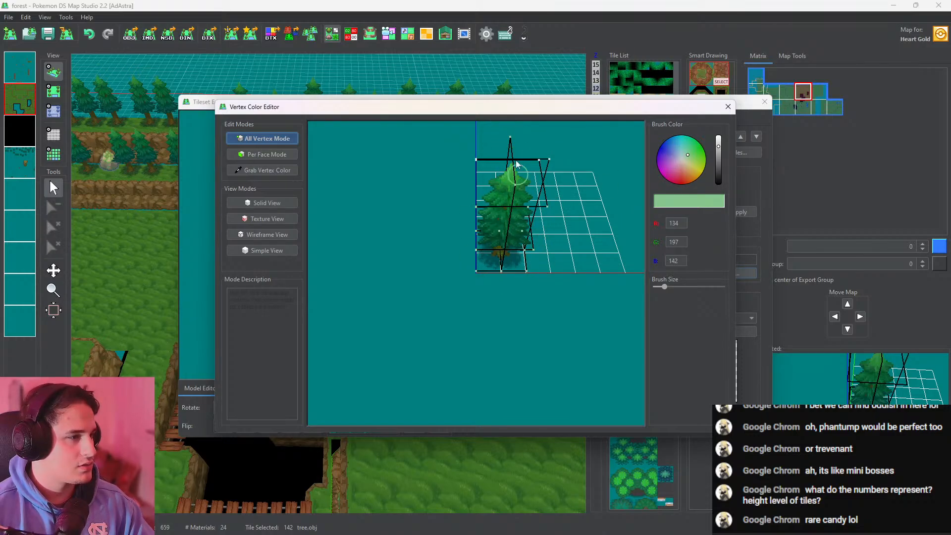
pyautogui.click(728, 107)
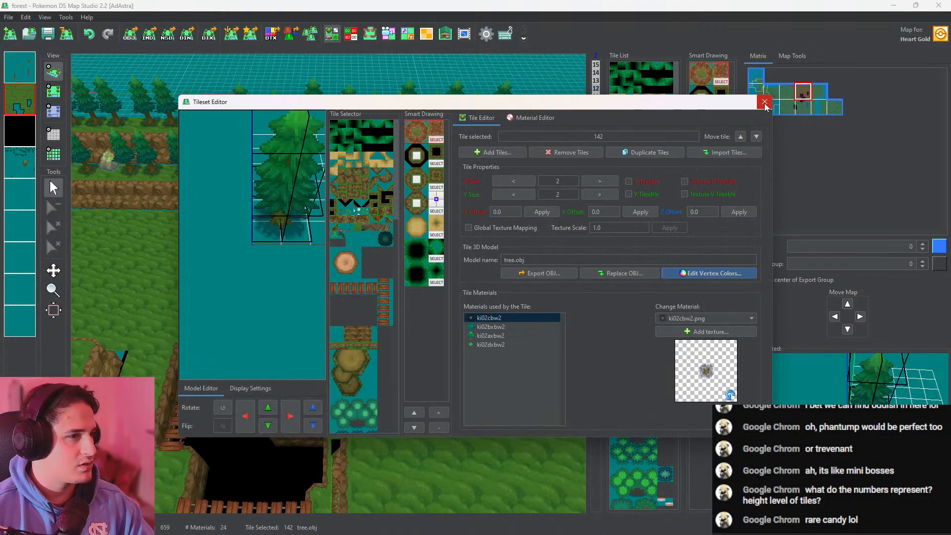
pyautogui.click(764, 101)
pyautogui.moveTo(424, 288); pyautogui.dragTo(378, 328, button='middle')
pyautogui.scroll(4, 379, 328)
pyautogui.moveTo(343, 224); pyautogui.dragTo(442, 214, button='middle')
pyautogui.scroll(-4, 442, 214)
pyautogui.moveTo(388, 287); pyautogui.dragTo(409, 64, button='middle')
pyautogui.moveTo(354, 184); pyautogui.dragTo(319, 101, button='middle')
# Make the pond map, south of the bridged pit, the active map and select its first layer for tree placement
pyautogui.click(60, 91)
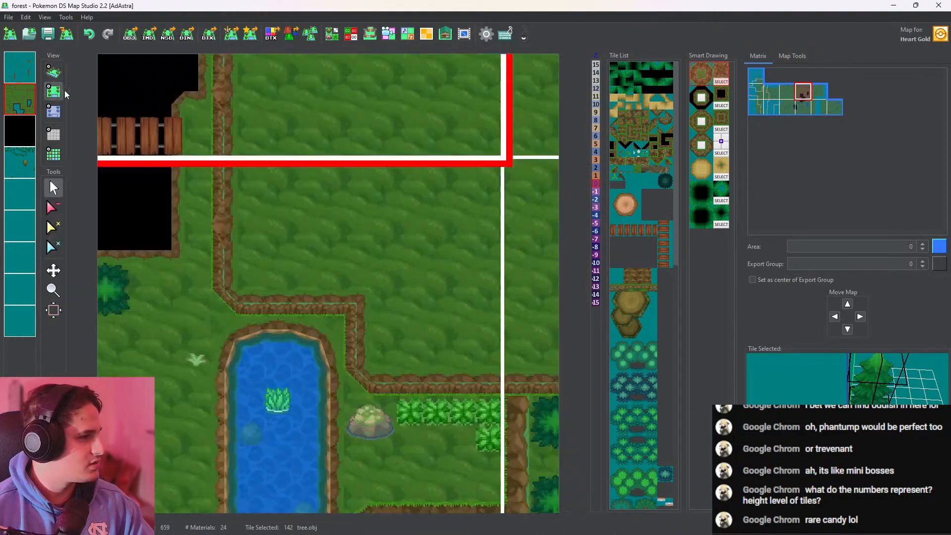
pyautogui.click(248, 282)
pyautogui.hotkey('ctrl', 'z')
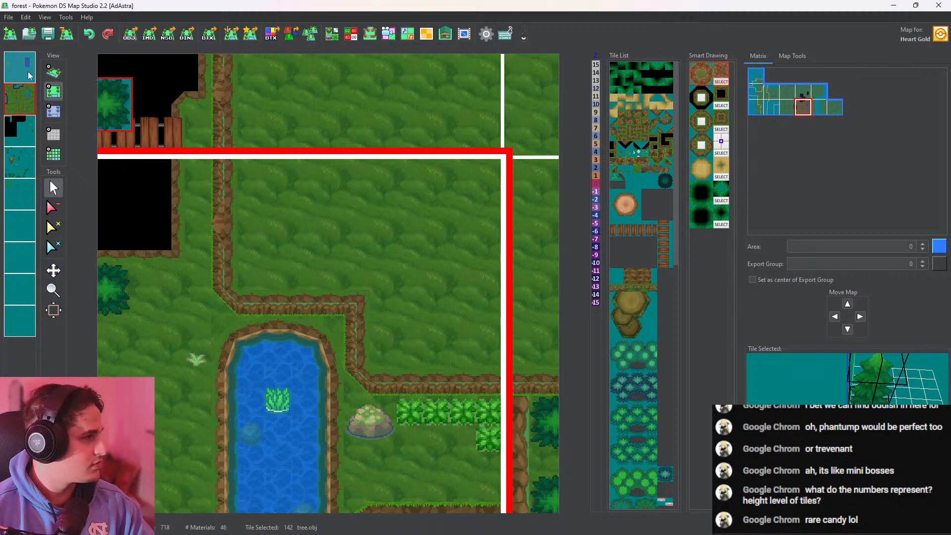
pyautogui.click(25, 70)
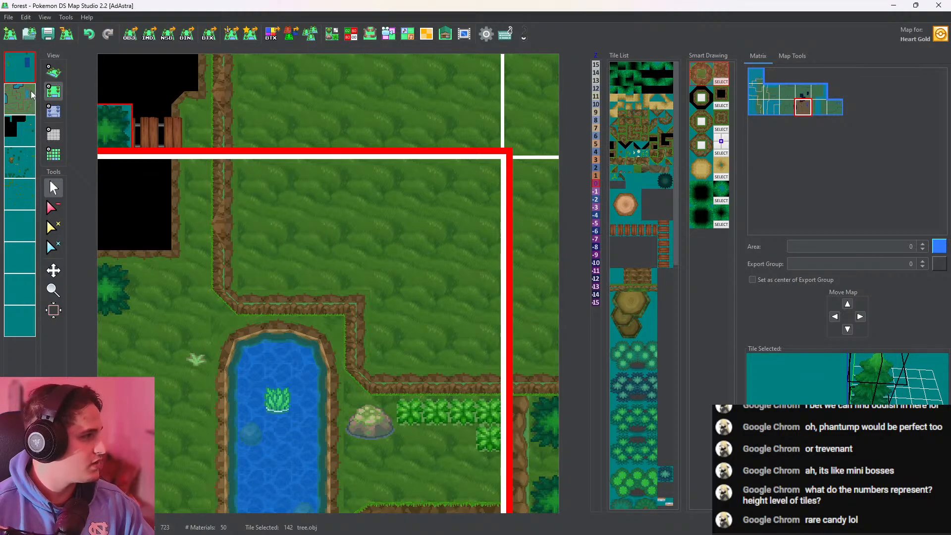
pyautogui.moveTo(235, 230); pyautogui.dragTo(269, 292, button='middle')
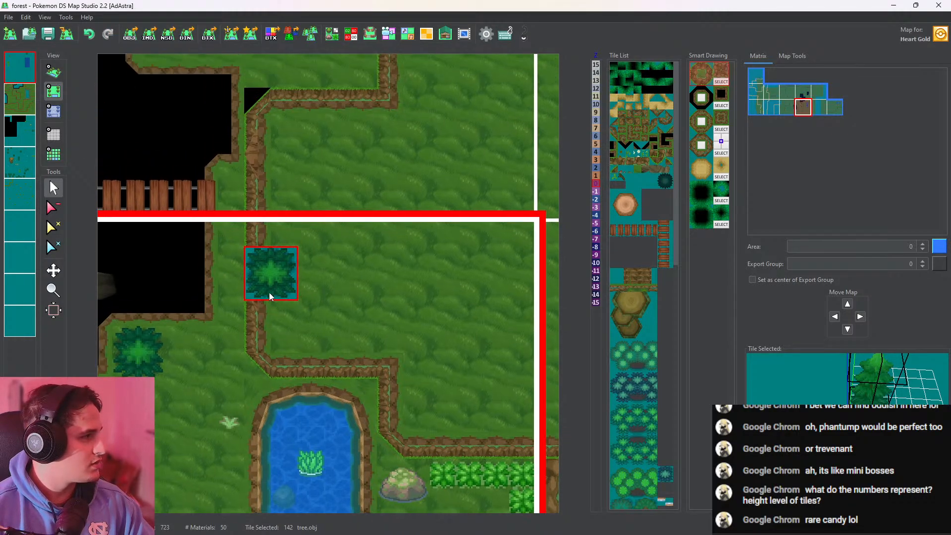
pyautogui.scroll(-2, 269, 294)
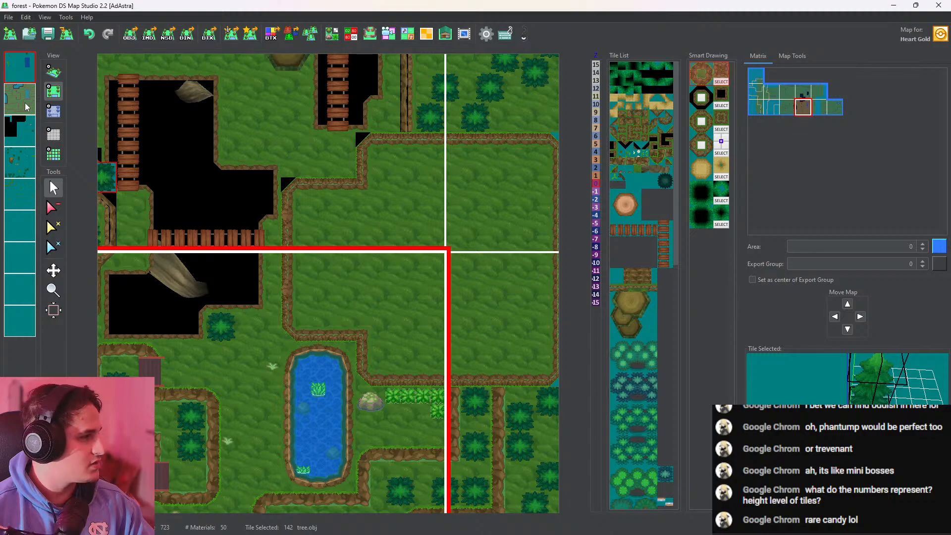
pyautogui.moveTo(296, 297); pyautogui.dragTo(327, 223, button='middle')
# Pick up height 5 from the plateau on the pond map's second layer, and return to the first layer
pyautogui.click(53, 111)
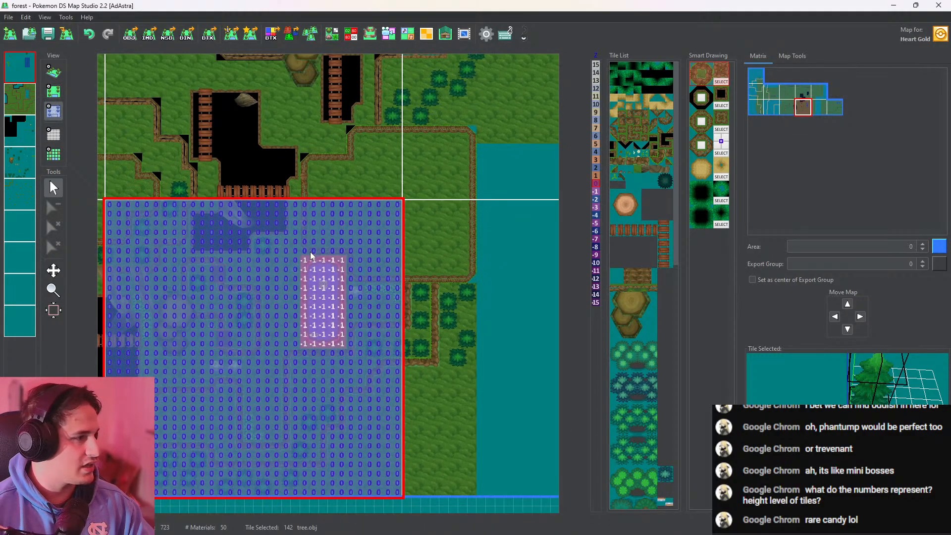
pyautogui.click(22, 101)
pyautogui.click(19, 65)
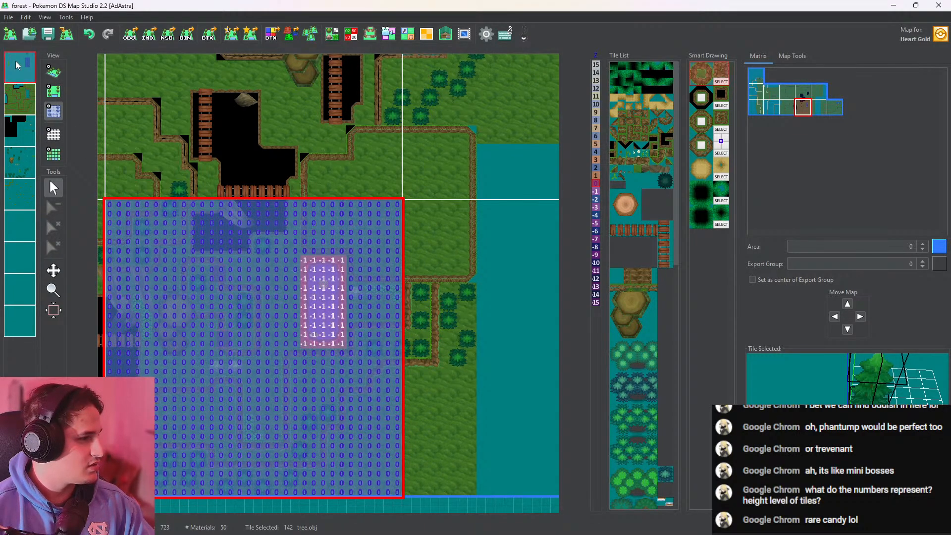
pyautogui.click(27, 108)
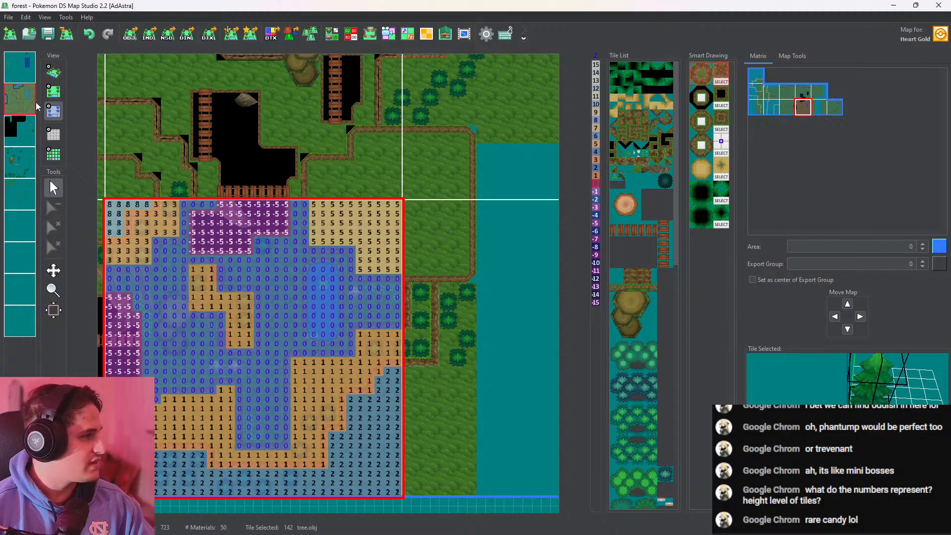
pyautogui.rightClick(334, 217)
pyautogui.moveTo(282, 243); pyautogui.dragTo(284, 299, button='middle')
pyautogui.click(20, 67)
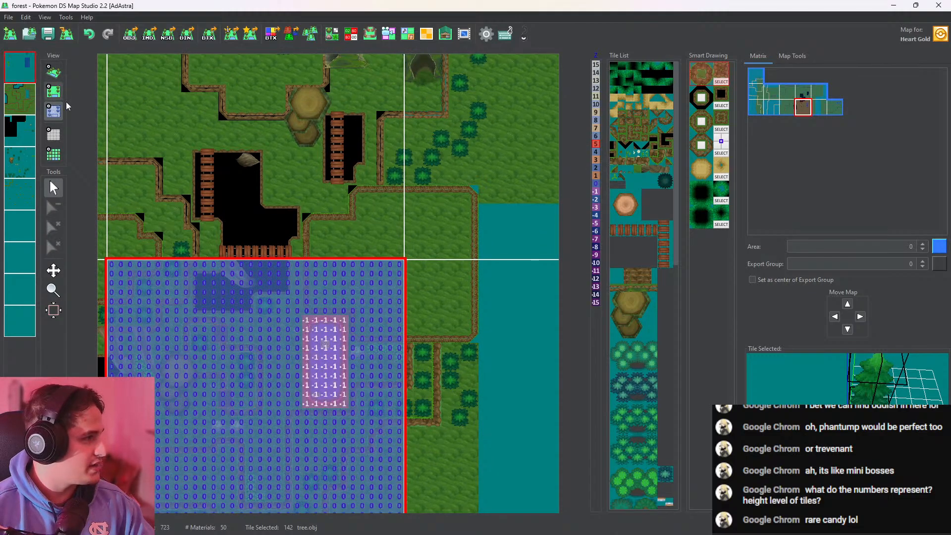
# Outline the plateau north of the pond with height 5 on the northern map's first layer and fill the enclosed area
pyautogui.scroll(3, 328, 303)
pyautogui.moveTo(251, 274)
pyautogui.mouseDown()
pyautogui.moveTo(278, 275)
pyautogui.moveTo(348, 324)
pyautogui.moveTo(412, 211)
pyautogui.moveTo(416, 100)
pyautogui.mouseUp()
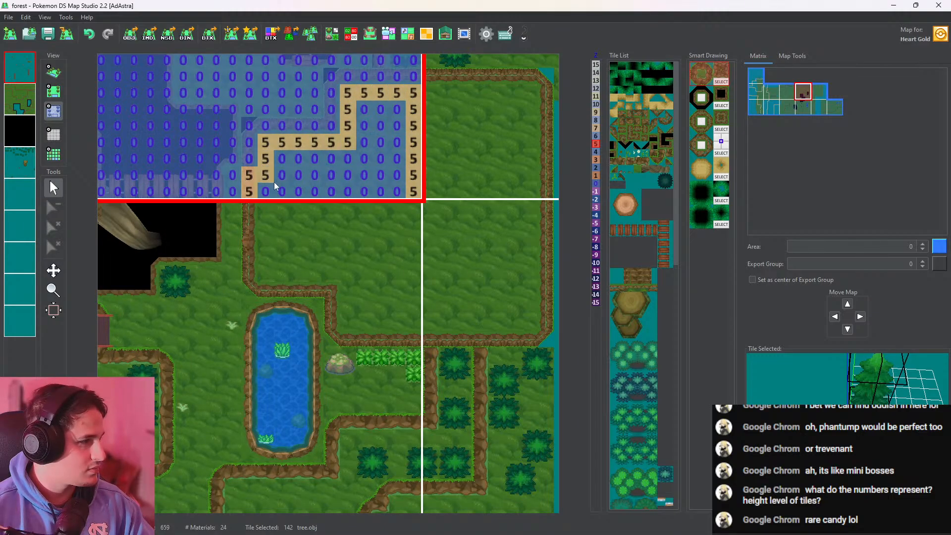
pyautogui.middleClick(320, 176)
pyautogui.scroll(1, 298, 226)
pyautogui.middleClick(298, 227)
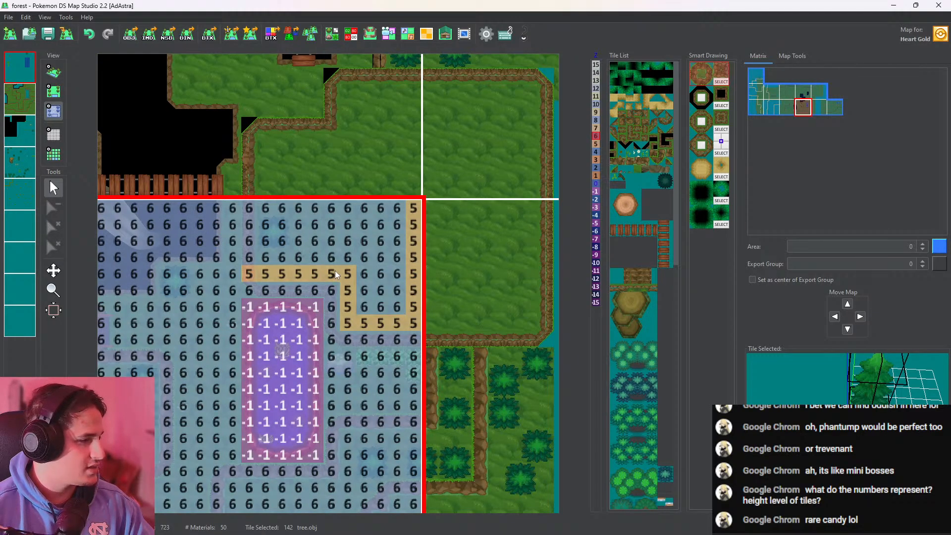
pyautogui.scroll(-1, 334, 271)
pyautogui.click(92, 36)
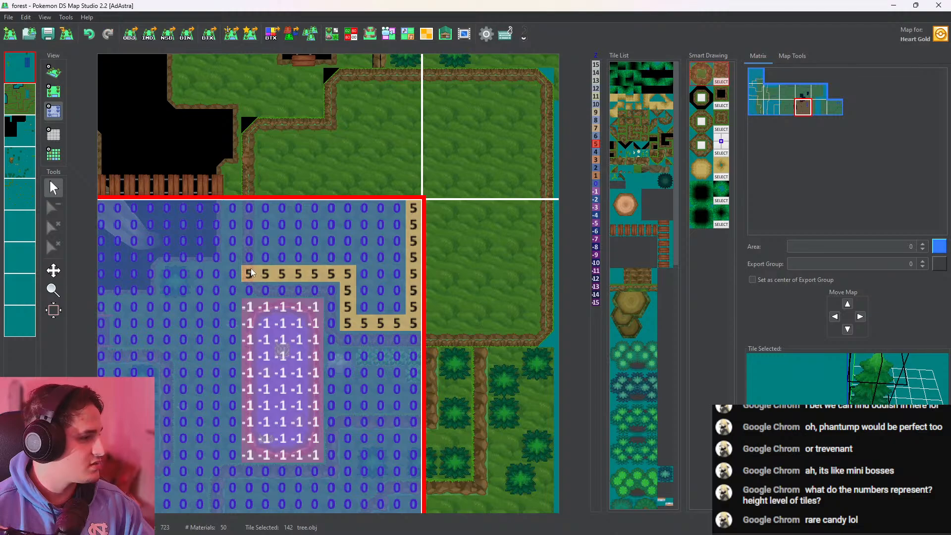
# Fill the plateau's section on the pond map with height 5, set its westernmost column to 0, and check it in 3D
pyautogui.middleClick(295, 227)
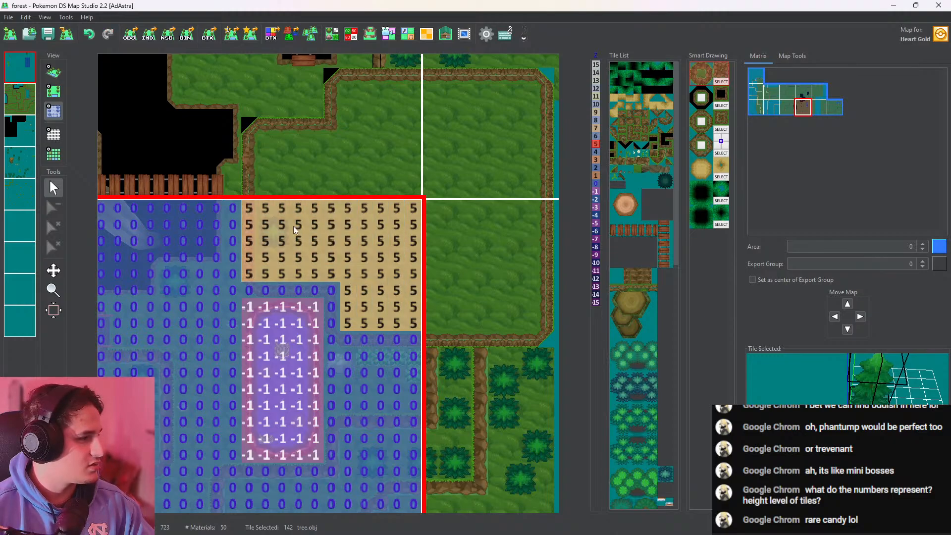
pyautogui.click(55, 93)
pyautogui.click(55, 207)
pyautogui.click(55, 112)
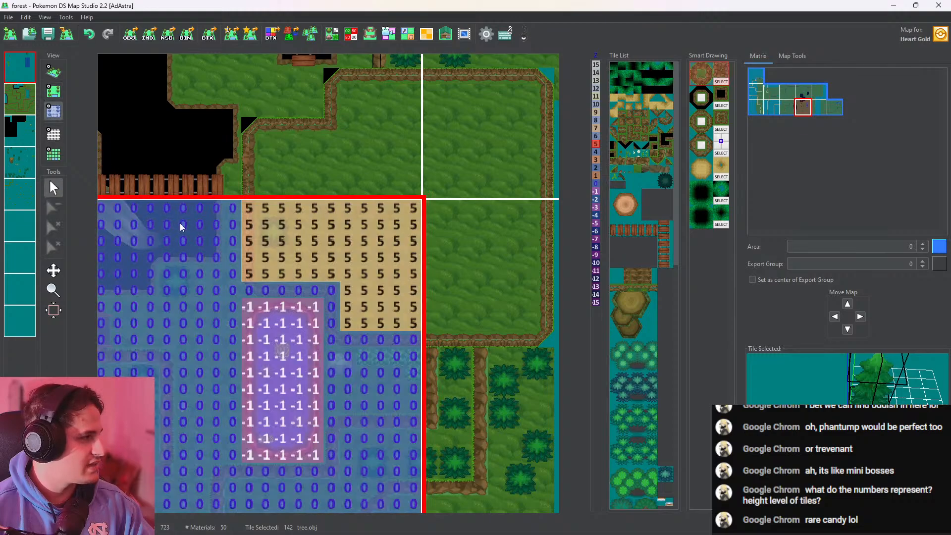
pyautogui.rightClick(251, 288)
pyautogui.moveTo(251, 288); pyautogui.dragTo(242, 207)
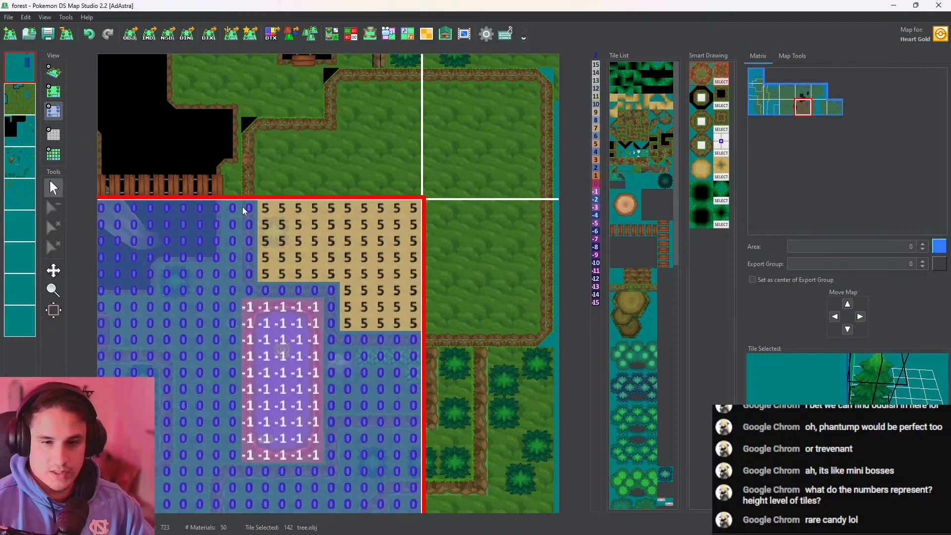
pyautogui.click(54, 72)
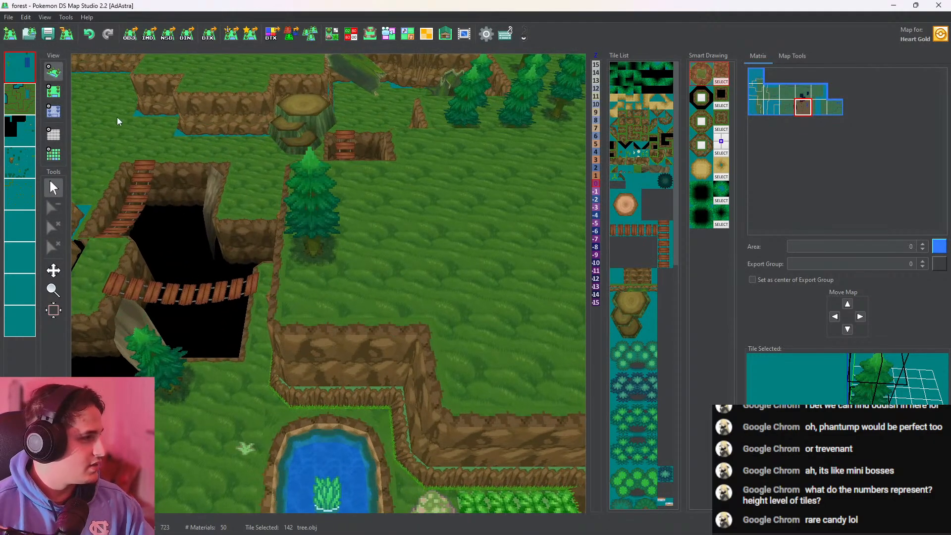
# Scatter tree.obj trees along the southern side of the plateau above the pond and check them in 3D
pyautogui.click(54, 92)
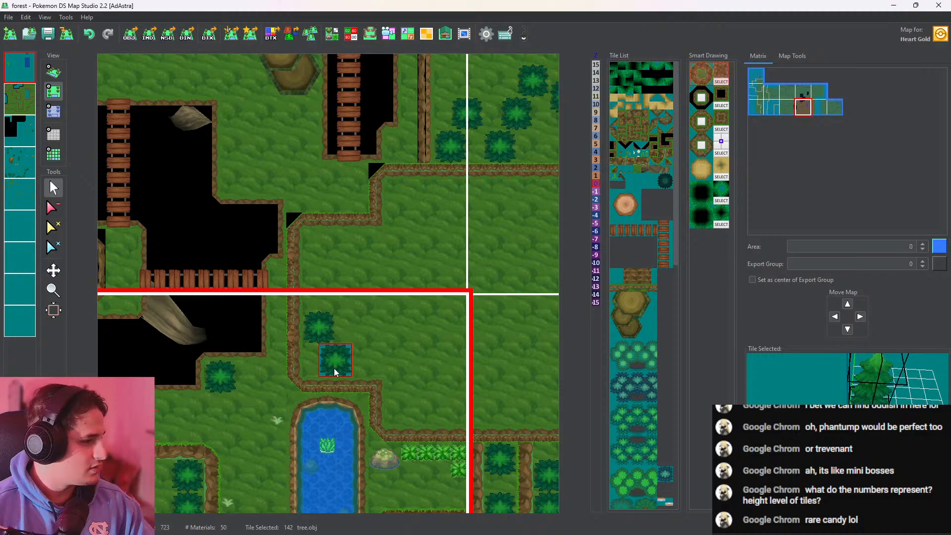
pyautogui.moveTo(374, 374); pyautogui.dragTo(437, 429)
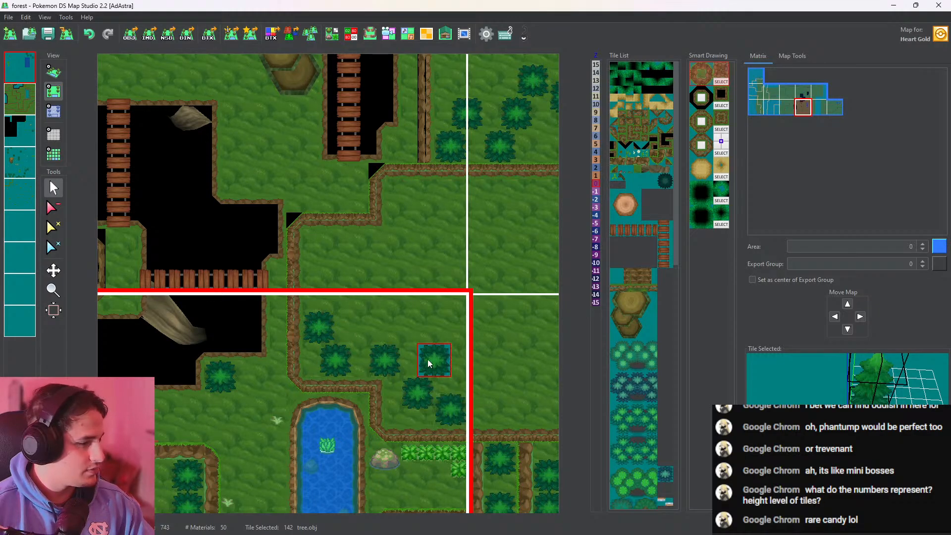
pyautogui.moveTo(475, 402); pyautogui.dragTo(442, 284, button='middle')
pyautogui.click(53, 72)
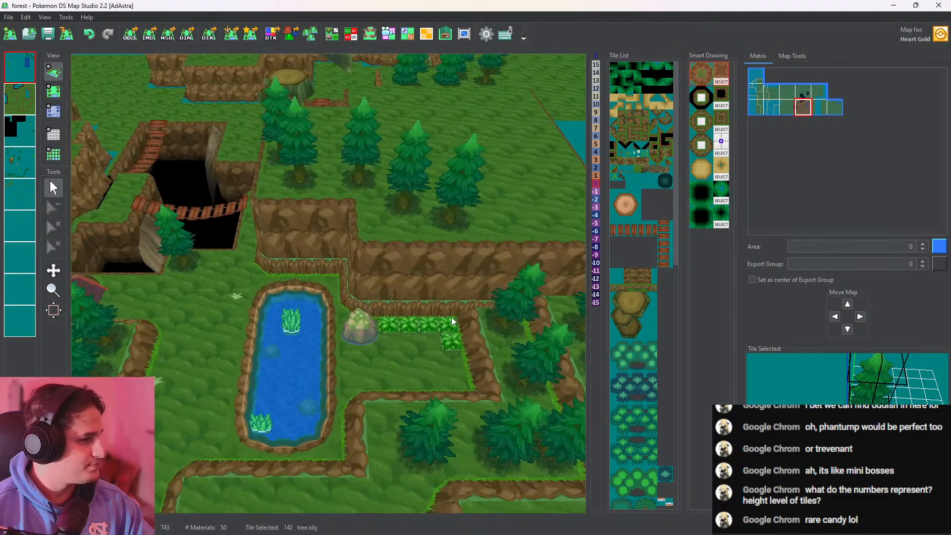
pyautogui.moveTo(452, 321); pyautogui.dragTo(176, 213, button='middle')
# Outline and fill the plateau's section on the map east of the pond map with height 5 on the first layer
pyautogui.click(52, 94)
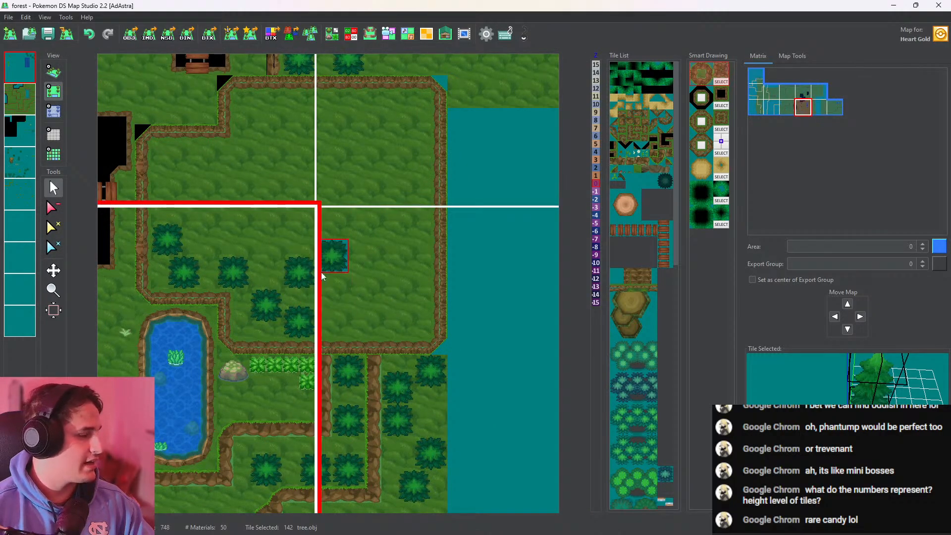
pyautogui.click(54, 111)
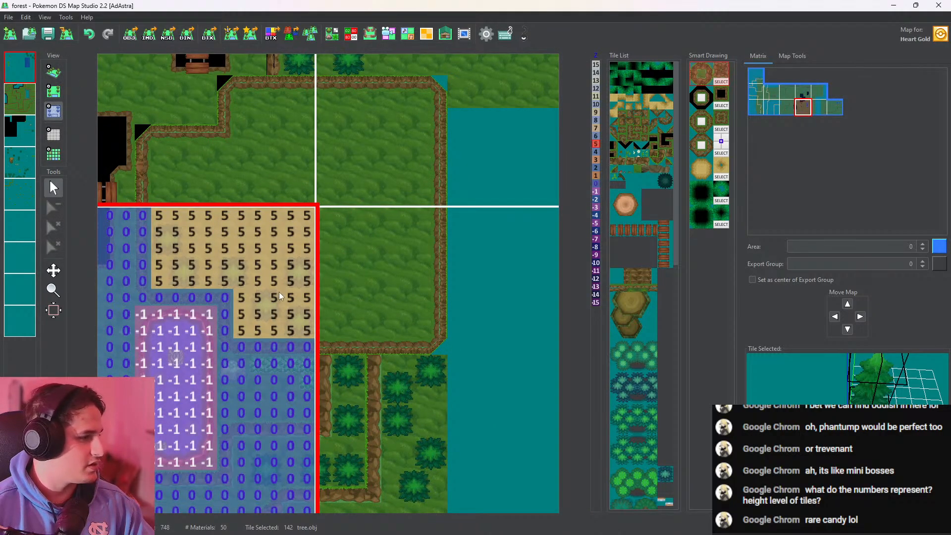
pyautogui.click(337, 326)
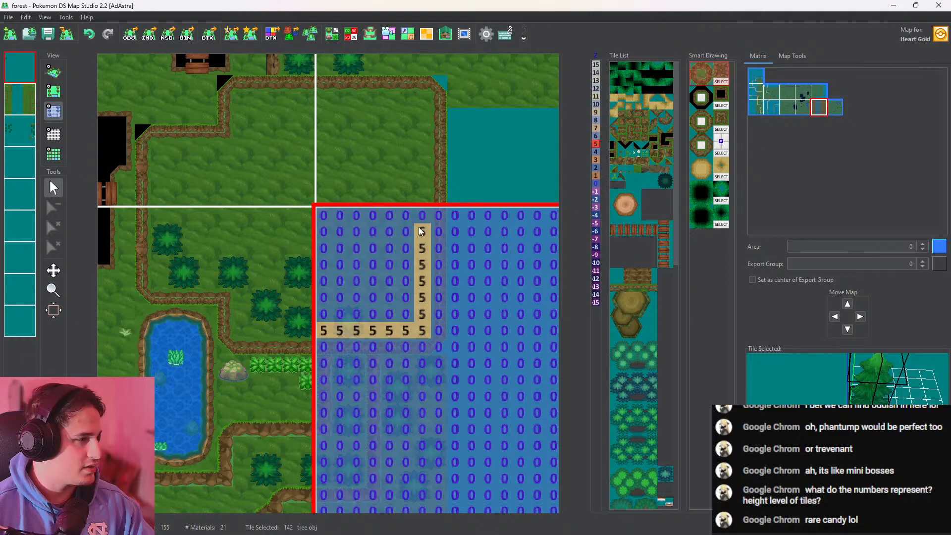
pyautogui.moveTo(419, 228)
pyautogui.mouseDown()
pyautogui.moveTo(267, 224)
pyautogui.moveTo(345, 229)
pyautogui.mouseUp()
pyautogui.middleClick(365, 265)
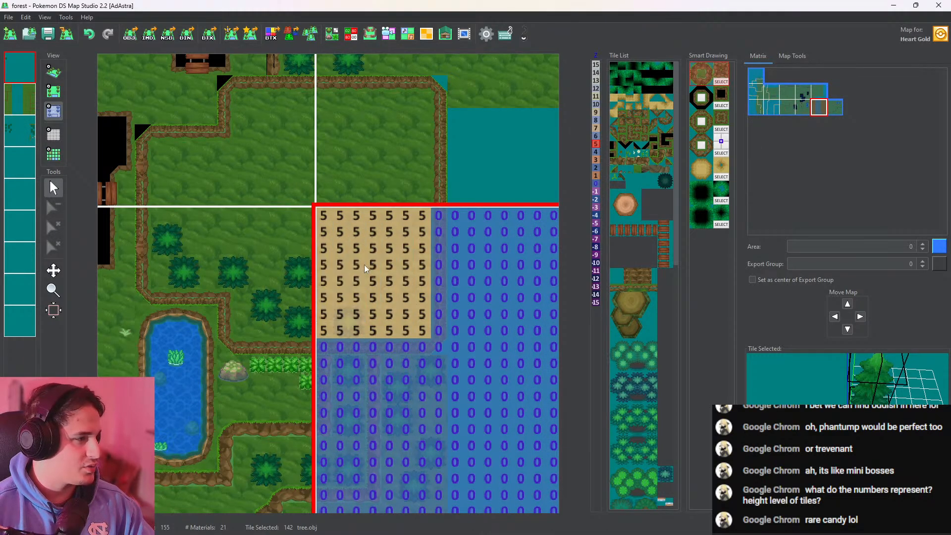
# Outline the plateau's section on the northeastern map with height 5, fill its interior, and check the plateau in 3D
pyautogui.moveTo(364, 265); pyautogui.dragTo(400, 313, button='middle')
pyautogui.moveTo(442, 279); pyautogui.dragTo(453, 273)
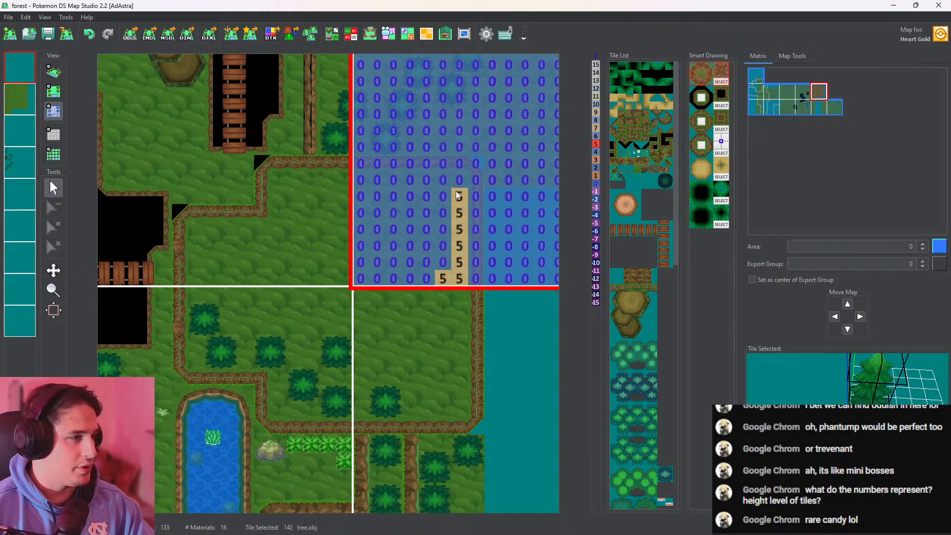
pyautogui.moveTo(456, 191)
pyautogui.mouseDown()
pyautogui.moveTo(356, 184)
pyautogui.moveTo(348, 194)
pyautogui.mouseUp()
pyautogui.scroll(1, 404, 235)
pyautogui.middleClick(404, 236)
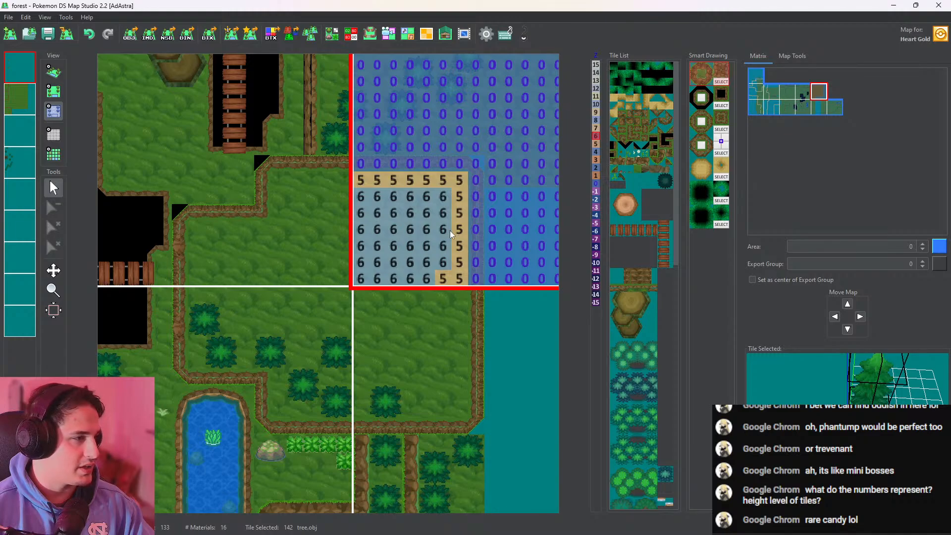
pyautogui.click(414, 324)
pyautogui.click(55, 73)
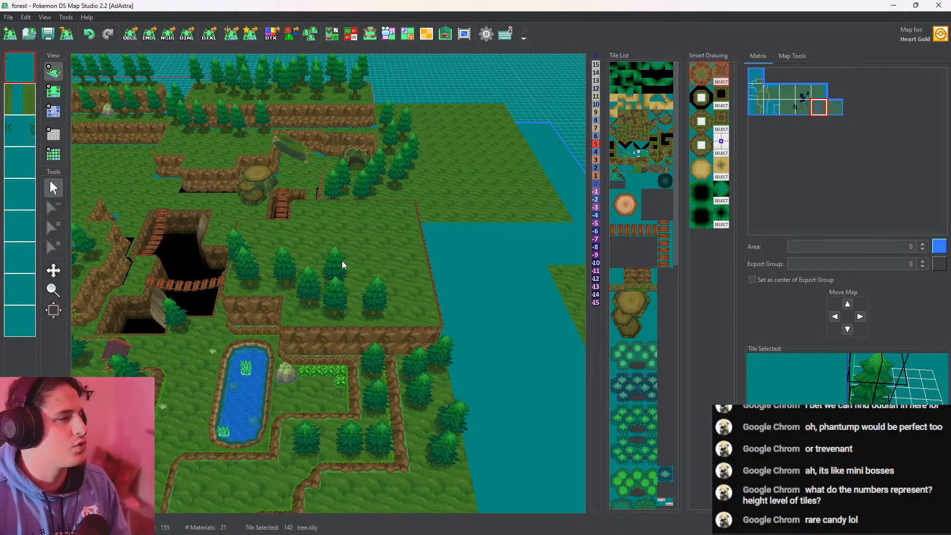
pyautogui.moveTo(339, 248); pyautogui.dragTo(276, 215, button='middle')
# Place a diagonal line of tree.obj trees between the ledges south of the pond on the first layer and check them in 3D
pyautogui.click(54, 90)
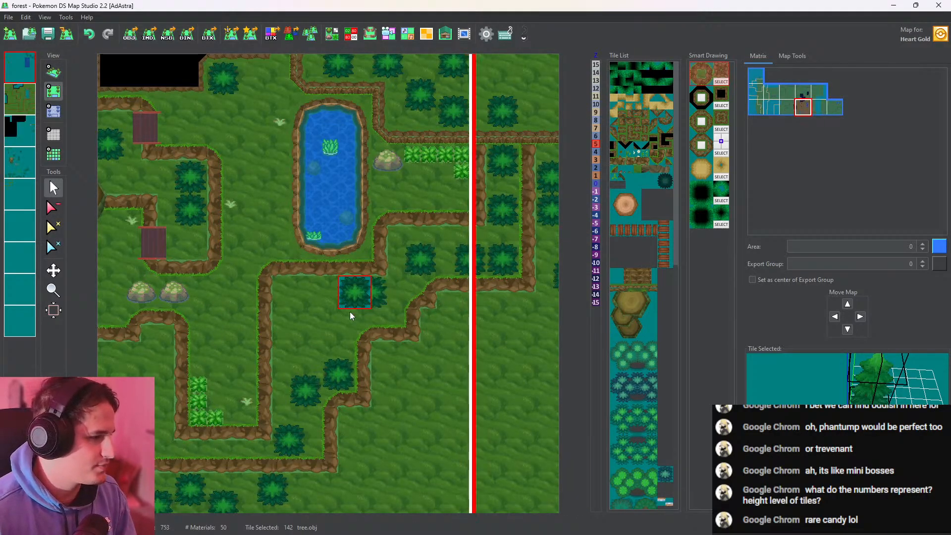
pyautogui.click(335, 324)
pyautogui.click(298, 331)
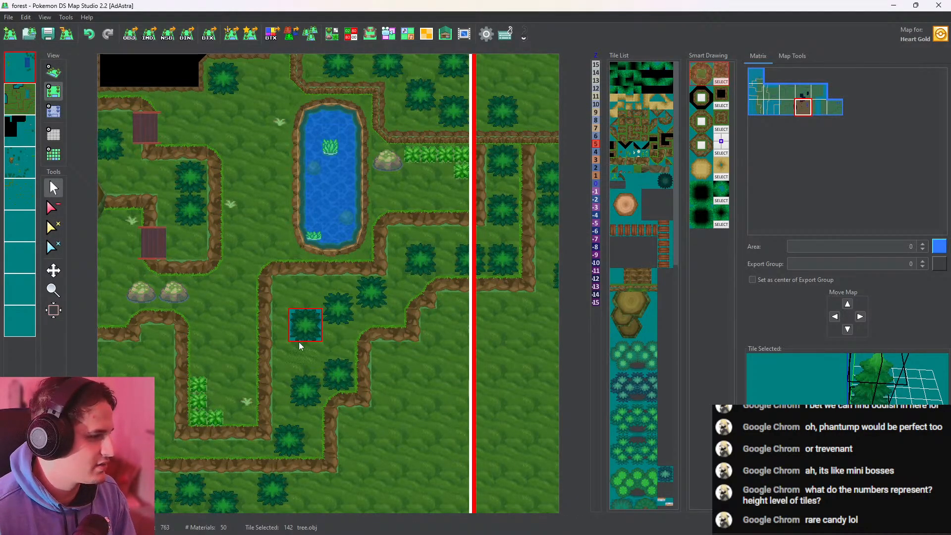
pyautogui.click(284, 361)
pyautogui.click(54, 72)
pyautogui.scroll(7, 312, 274)
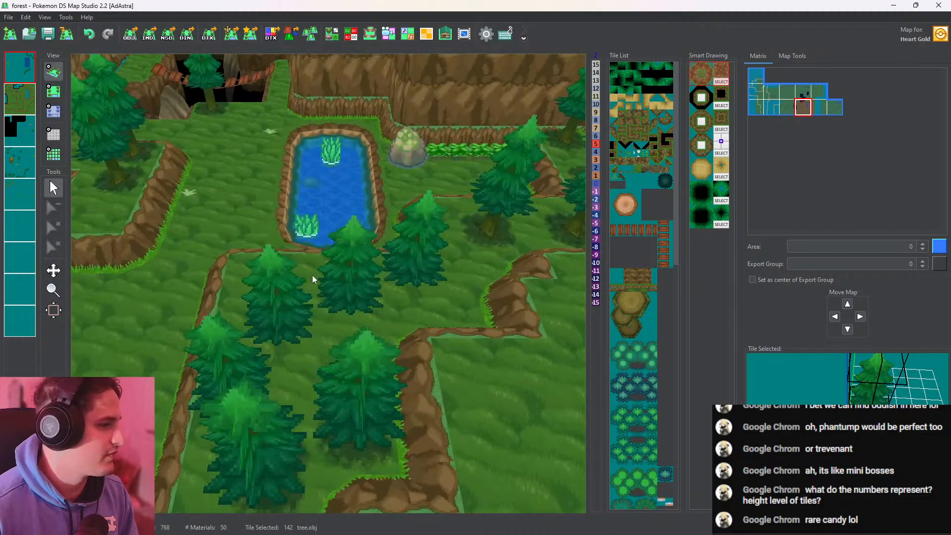
pyautogui.moveTo(312, 277); pyautogui.dragTo(352, 208)
pyautogui.moveTo(352, 208); pyautogui.dragTo(357, 306, button='right')
# Examine the first layer's heights on the pond map and its eastern neighbour, and check the trees around the pond in 3D
pyautogui.click(54, 93)
pyautogui.click(53, 113)
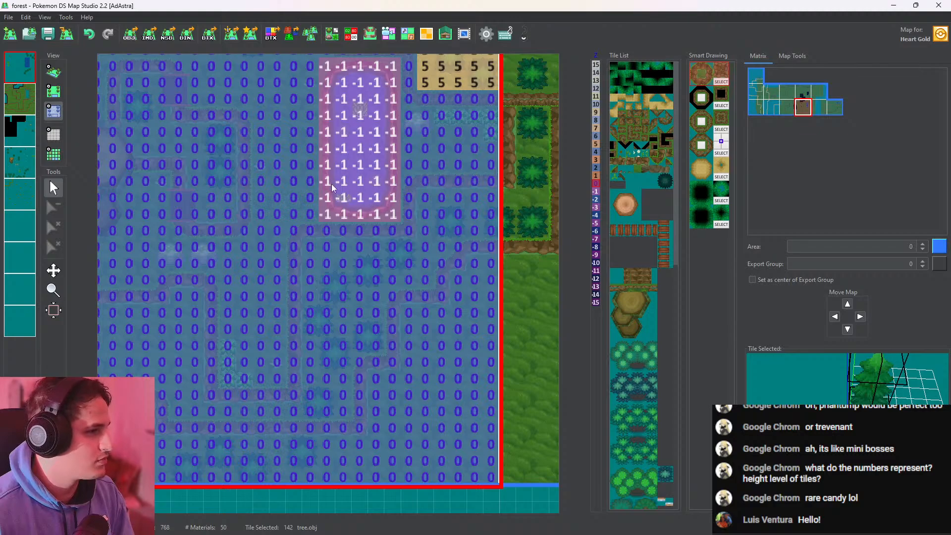
pyautogui.click(549, 226)
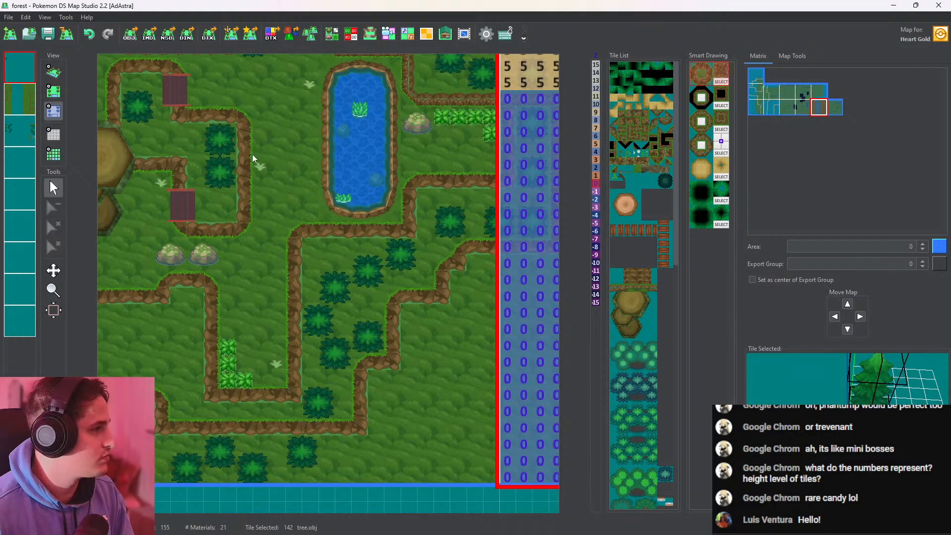
pyautogui.click(342, 278)
pyautogui.click(53, 91)
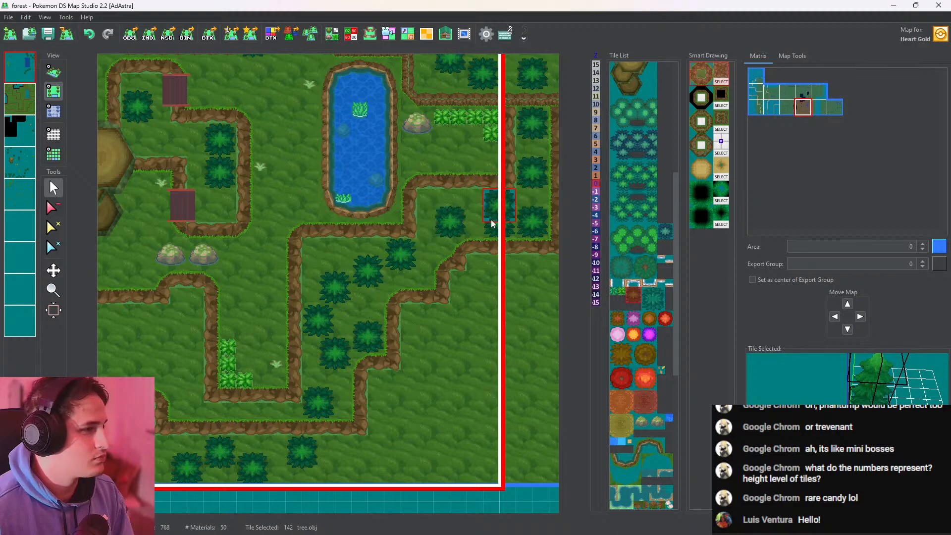
pyautogui.click(54, 71)
pyautogui.scroll(8, 275, 249)
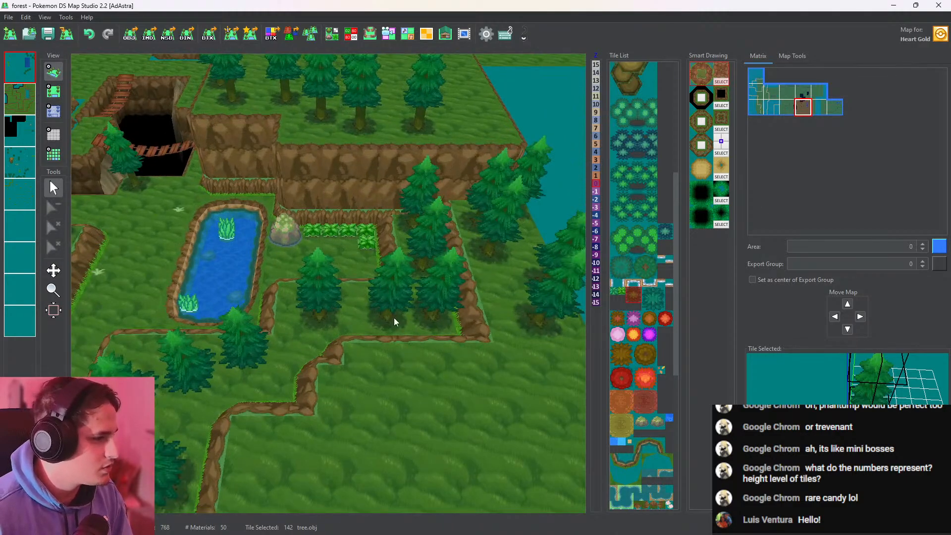
pyautogui.scroll(-8, 391, 297)
pyautogui.click(54, 91)
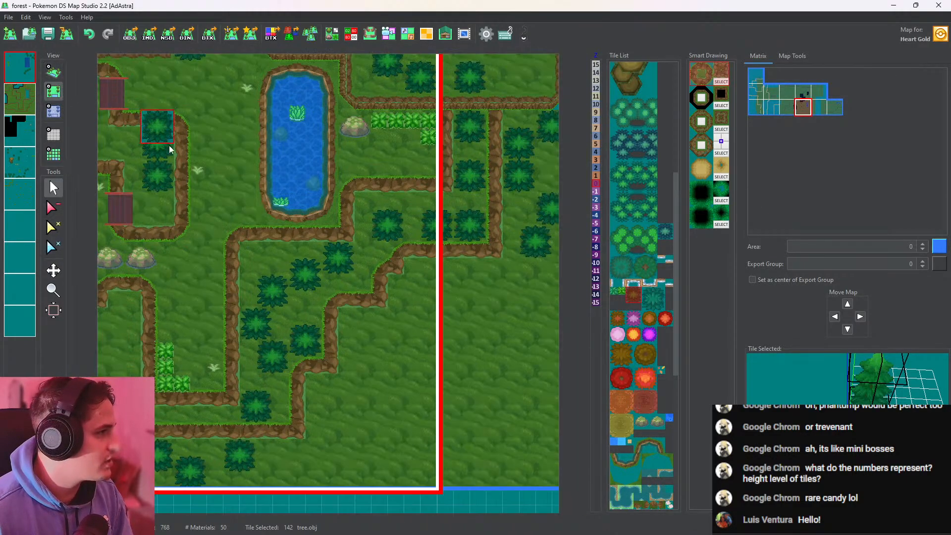
# Look through the pond map's four layers individually to see which one holds the trees, and check the area in 3D
pyautogui.click(7, 164)
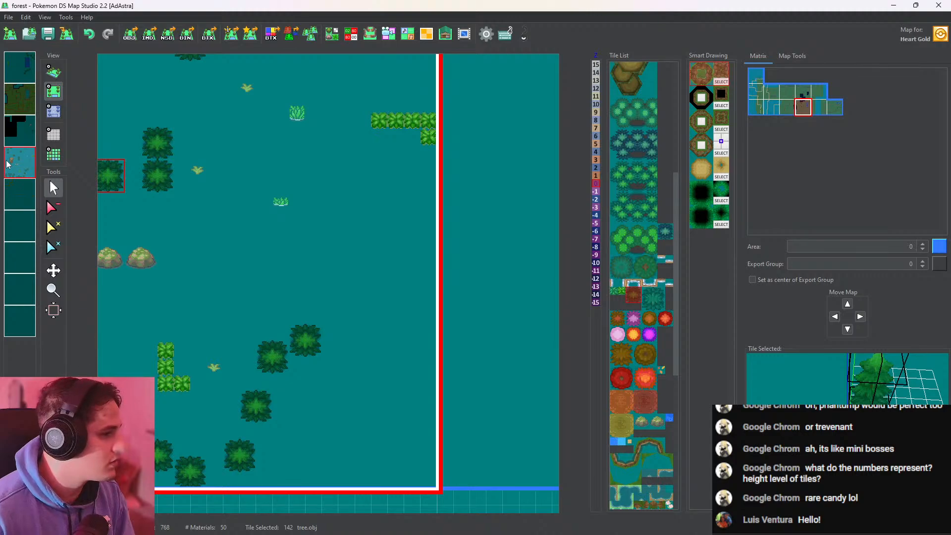
pyautogui.click(23, 135)
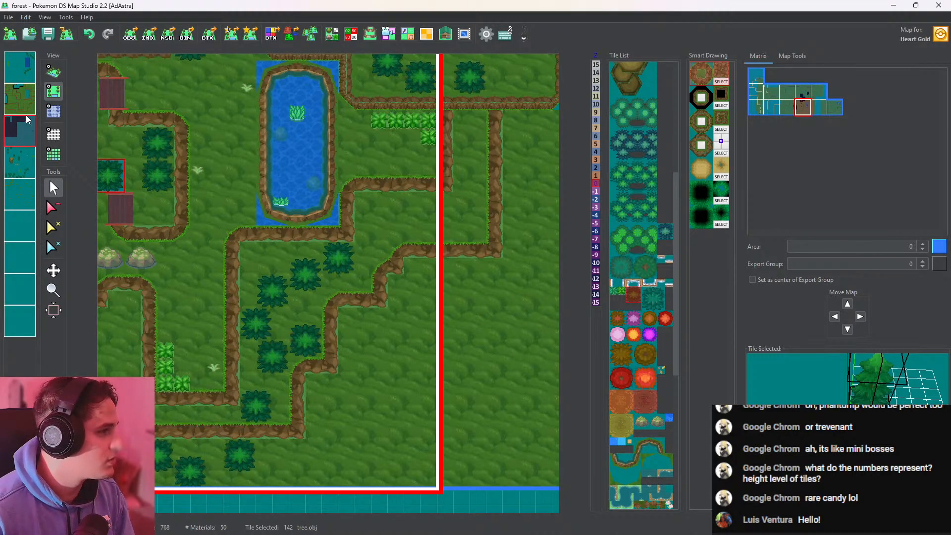
pyautogui.click(22, 98)
pyautogui.click(20, 141)
pyautogui.click(21, 163)
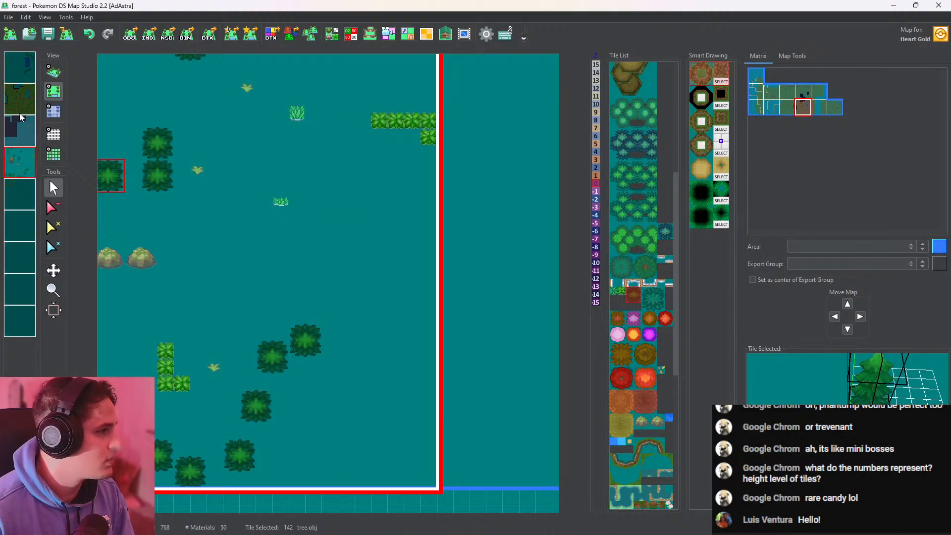
pyautogui.click(20, 67)
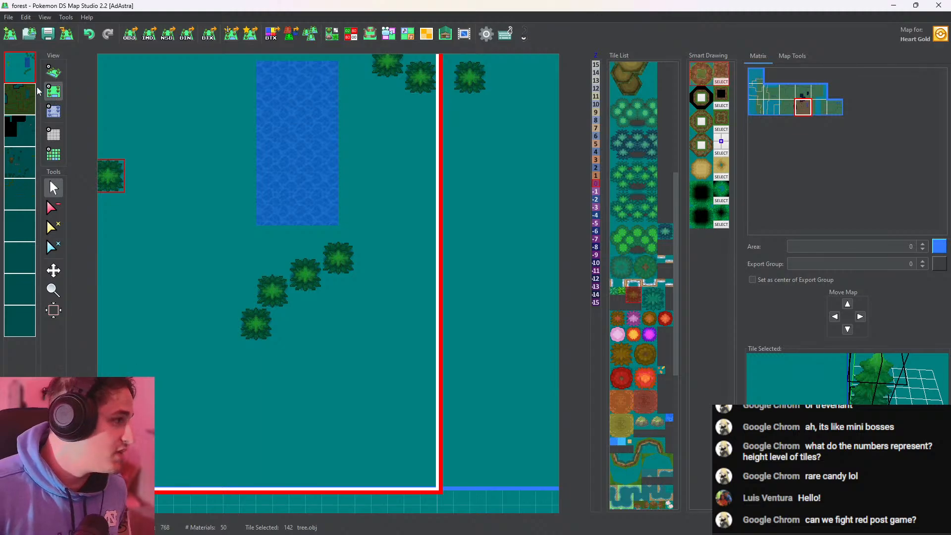
pyautogui.click(22, 65)
pyautogui.click(54, 72)
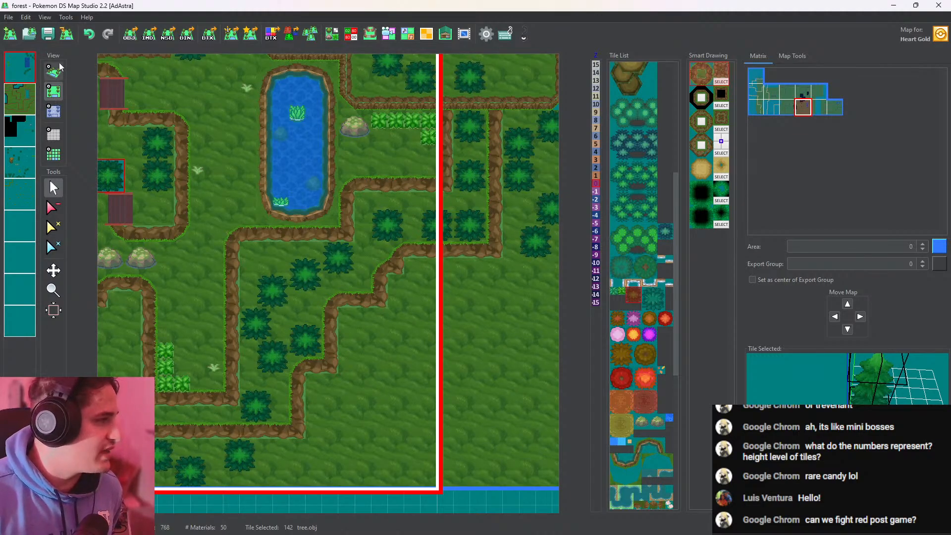
pyautogui.scroll(3, 287, 224)
# Set height 1 on a tree's cell in the map east of the pond and across the wooded strip between the ledges south of the pond
pyautogui.click(54, 97)
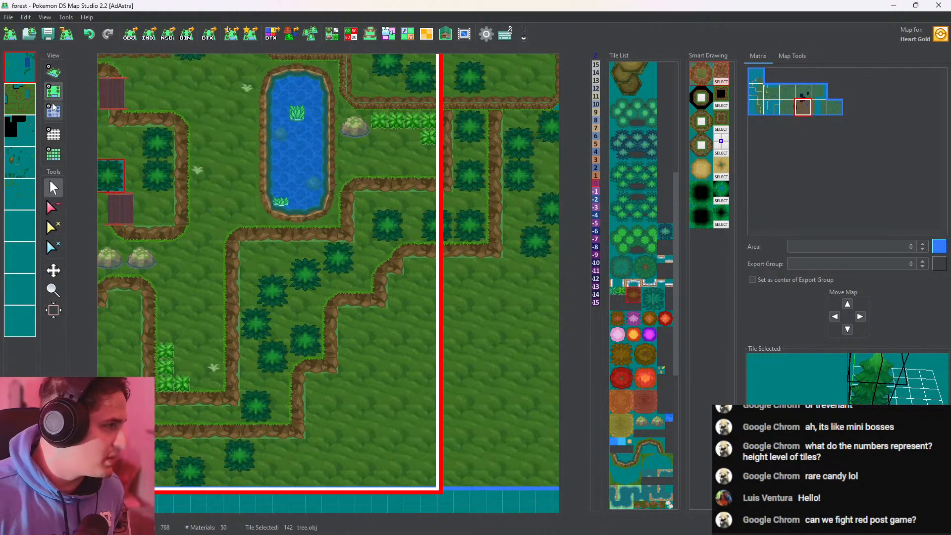
pyautogui.click(59, 115)
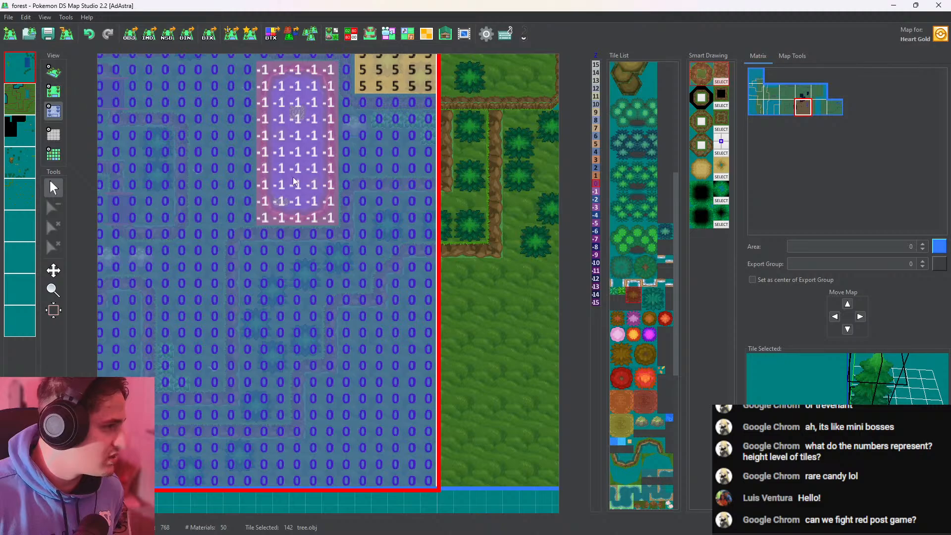
pyautogui.click(595, 176)
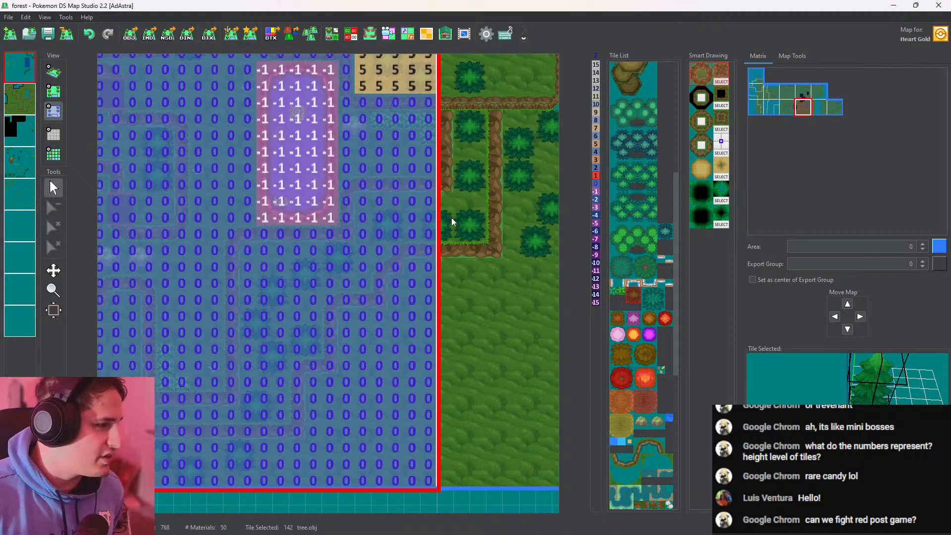
pyautogui.click(459, 142)
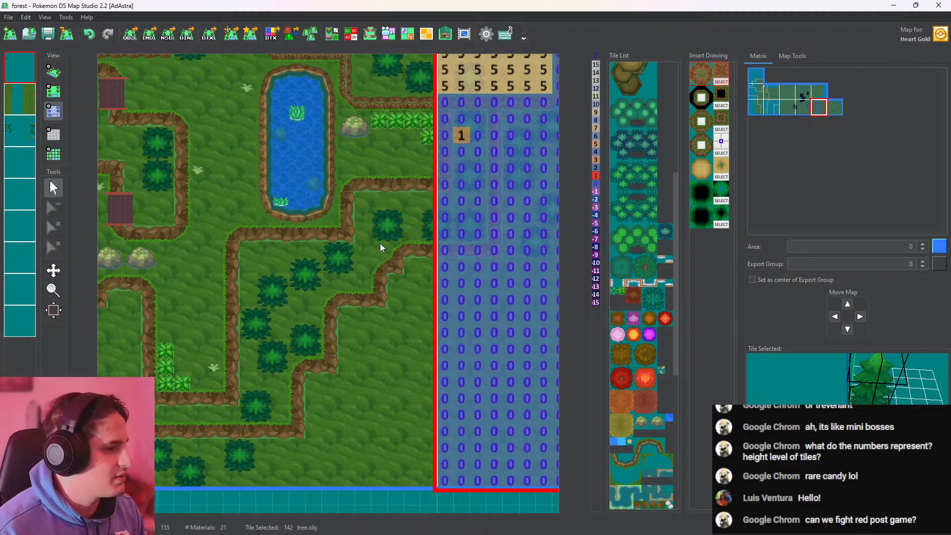
pyautogui.click(417, 234)
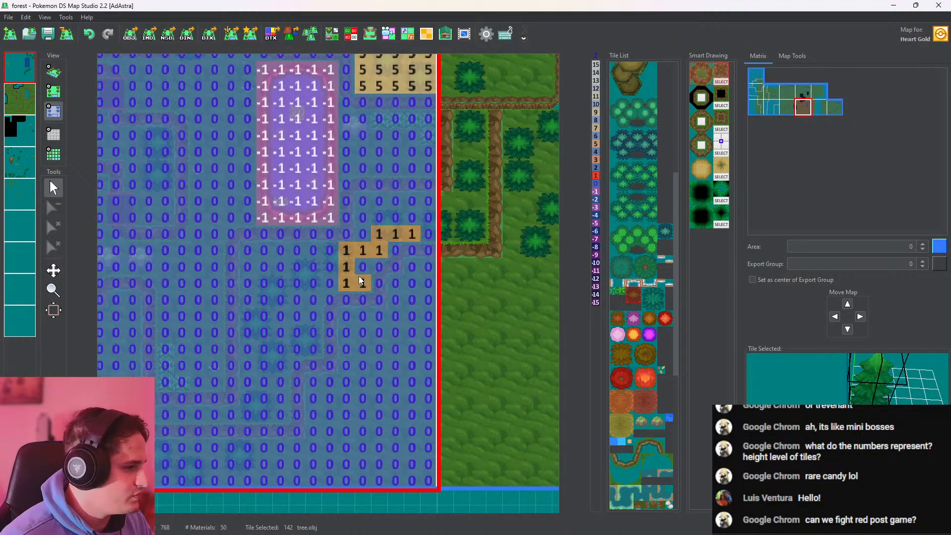
pyautogui.moveTo(257, 349)
pyautogui.mouseDown()
pyautogui.moveTo(240, 266)
pyautogui.moveTo(337, 262)
pyautogui.mouseUp()
pyautogui.click(290, 298)
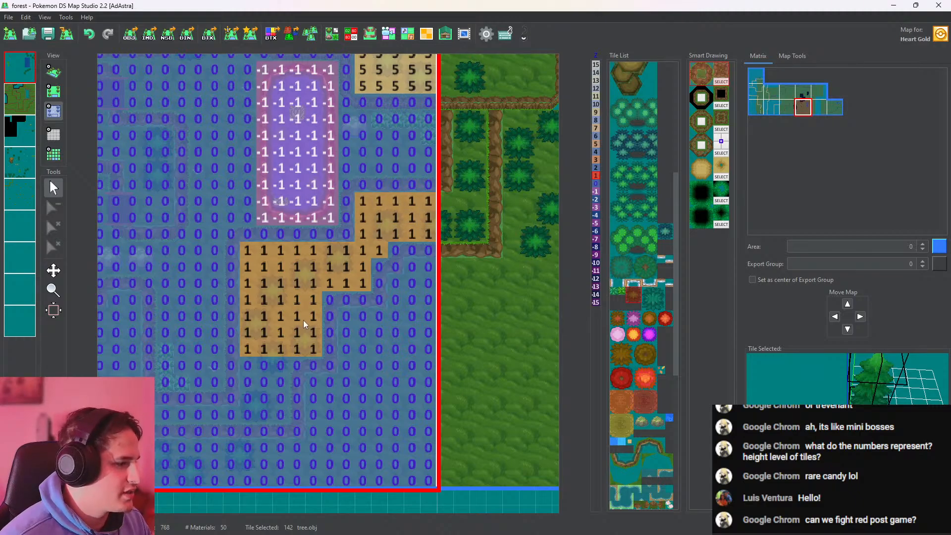
pyautogui.moveTo(305, 324)
pyautogui.mouseDown()
pyautogui.moveTo(260, 414)
pyautogui.moveTo(247, 365)
pyautogui.moveTo(266, 391)
pyautogui.mouseUp()
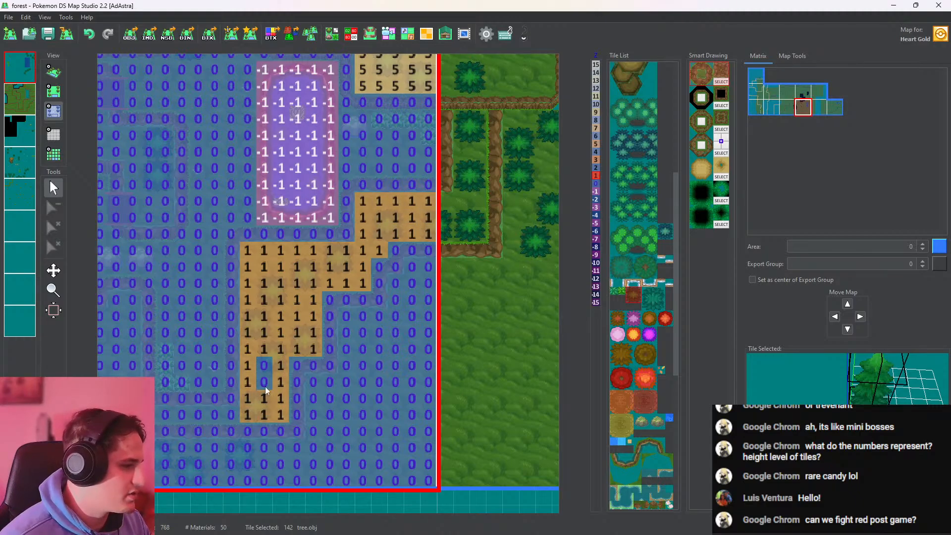
pyautogui.click(265, 388)
# Inspect the trees, ledges and bridged pit around the pond in 3D
pyautogui.click(54, 72)
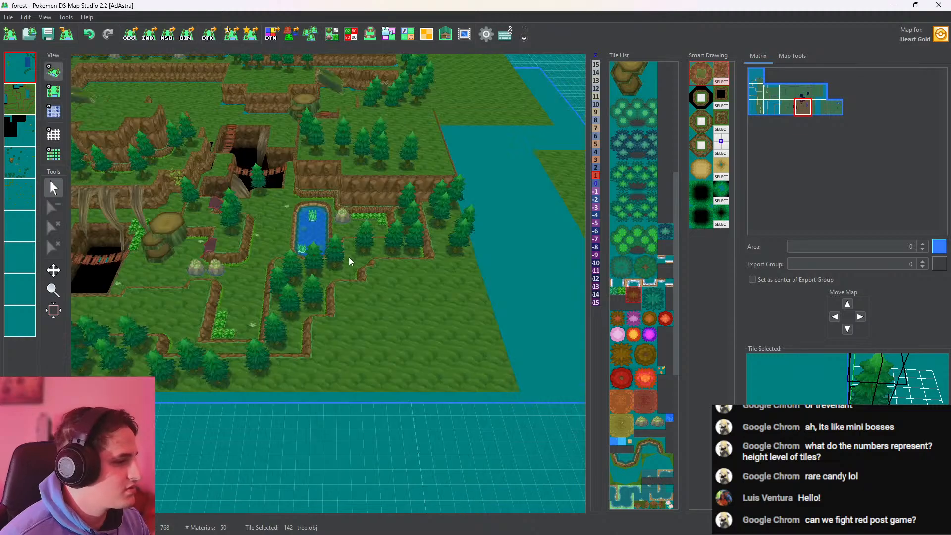
pyautogui.scroll(5, 349, 252)
pyautogui.scroll(2, 418, 349)
pyautogui.moveTo(302, 245); pyautogui.dragTo(364, 316)
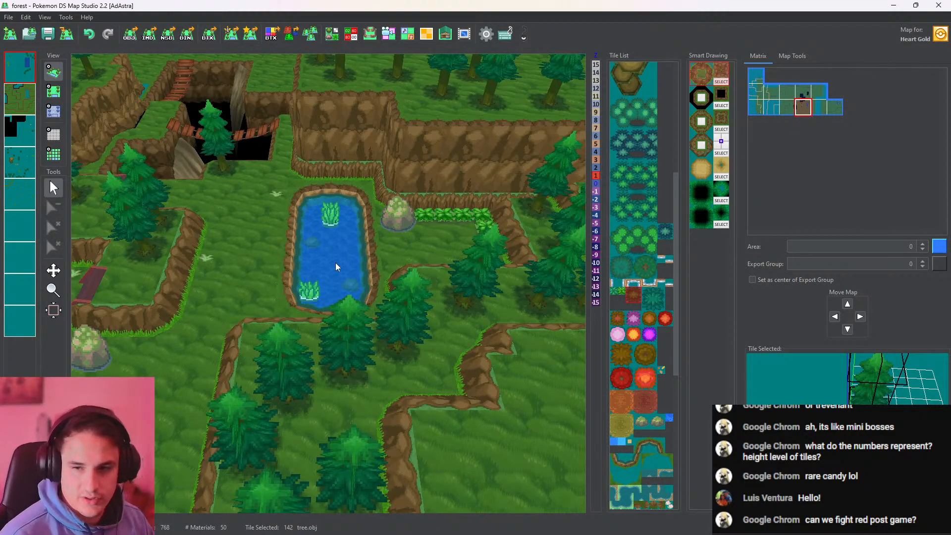
pyautogui.moveTo(335, 267); pyautogui.dragTo(370, 271)
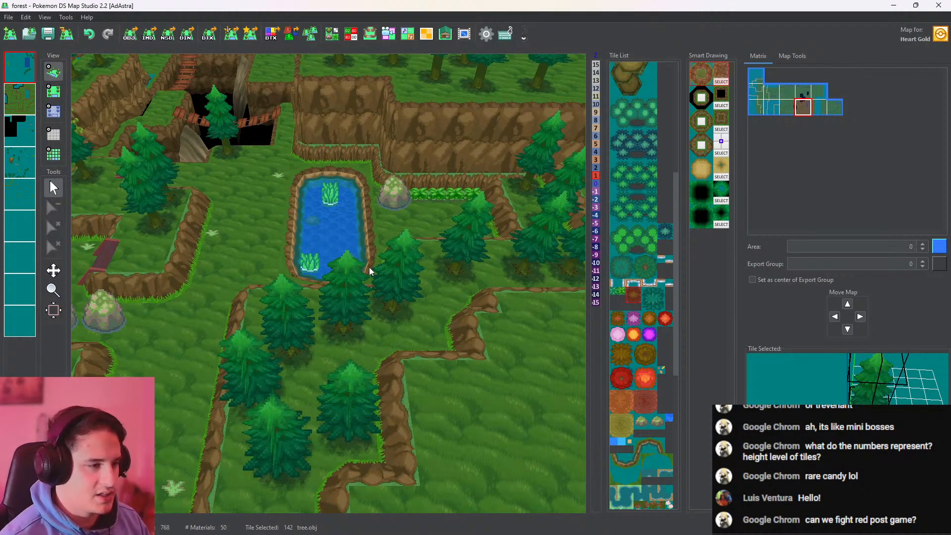
pyautogui.moveTo(311, 213); pyautogui.dragTo(386, 326)
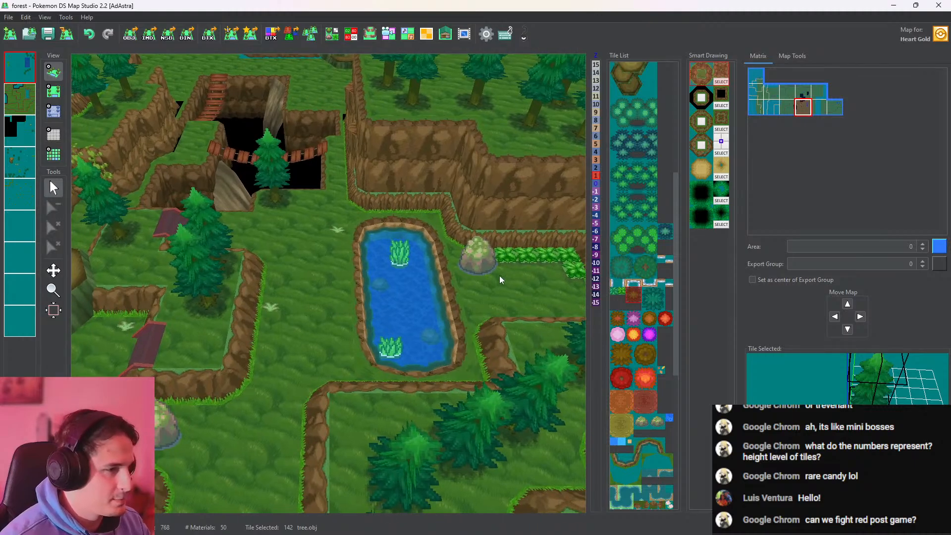
pyautogui.scroll(3, 144, 234)
pyautogui.moveTo(145, 233); pyautogui.dragTo(237, 200)
# Paint an L-shaped patch of Tall_grass_light.obj between the western ledge and the pond, and check it in 3D
pyautogui.click(54, 91)
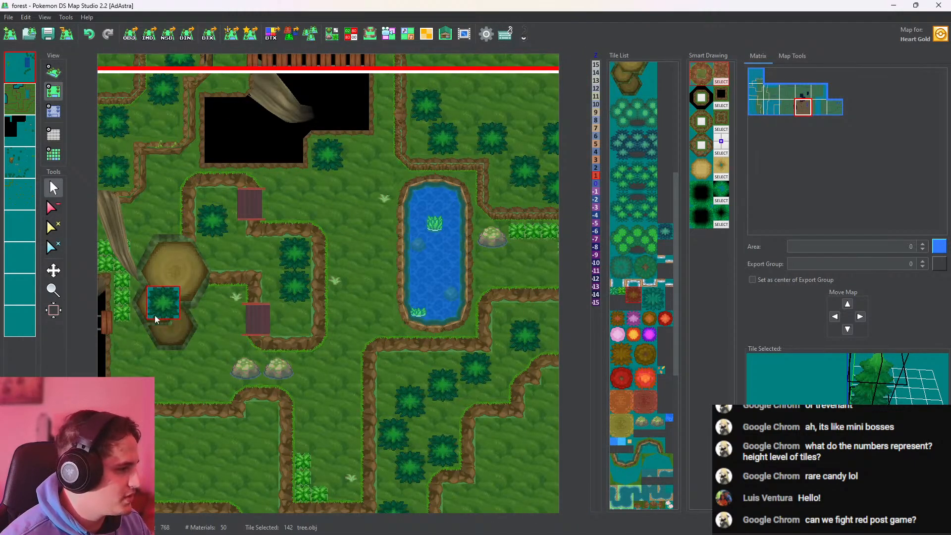
pyautogui.rightClick(123, 310)
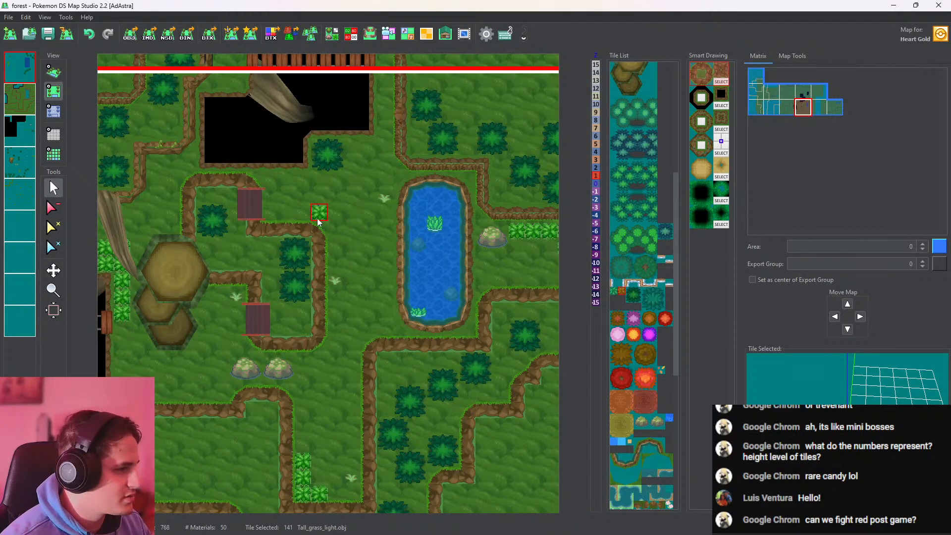
pyautogui.moveTo(321, 216)
pyautogui.mouseDown()
pyautogui.moveTo(337, 232)
pyautogui.moveTo(338, 252)
pyautogui.mouseUp()
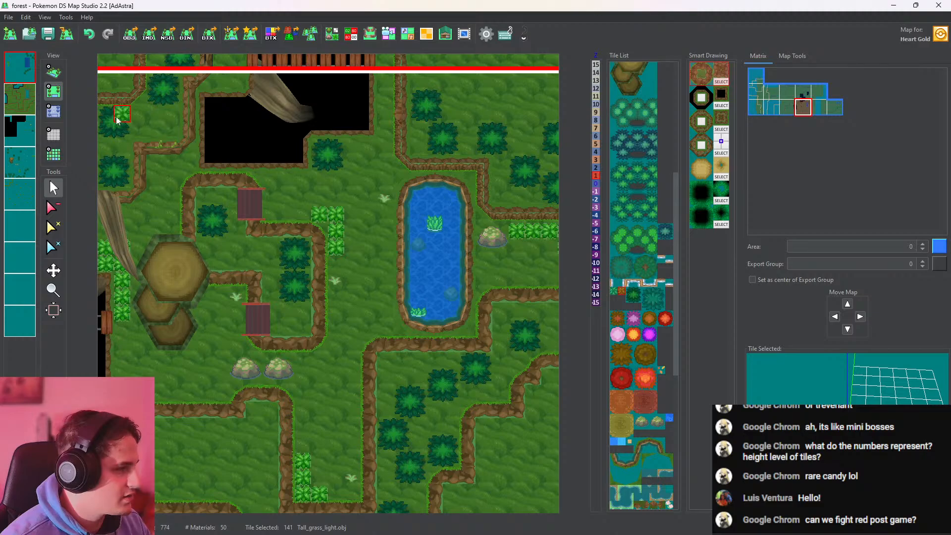
pyautogui.click(54, 72)
pyautogui.moveTo(349, 301); pyautogui.dragTo(416, 304)
pyautogui.scroll(4, 331, 361)
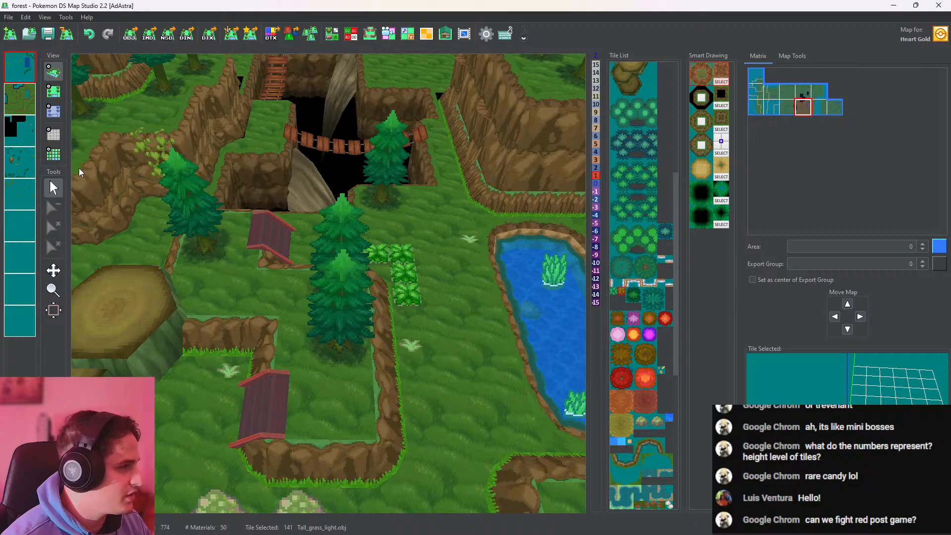
# Move the two tree.obj trees inside the ledge west of the pond one tile south on the fourth layer and check them in 3D
pyautogui.click(54, 91)
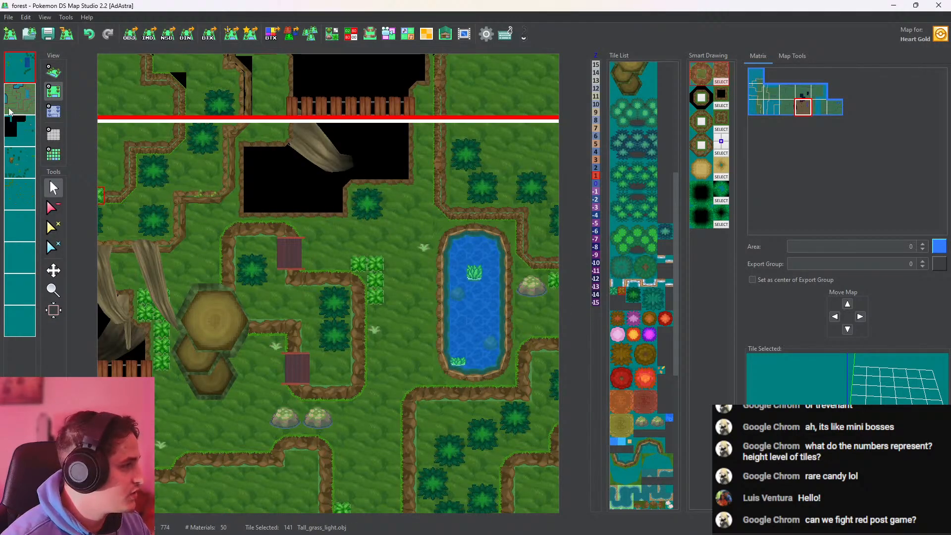
pyautogui.click(24, 131)
pyautogui.click(28, 165)
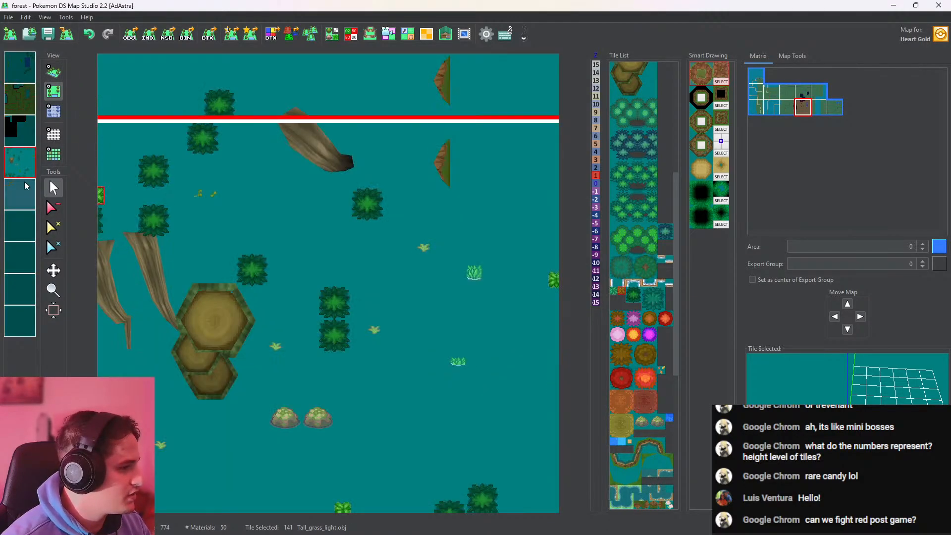
pyautogui.click(320, 348)
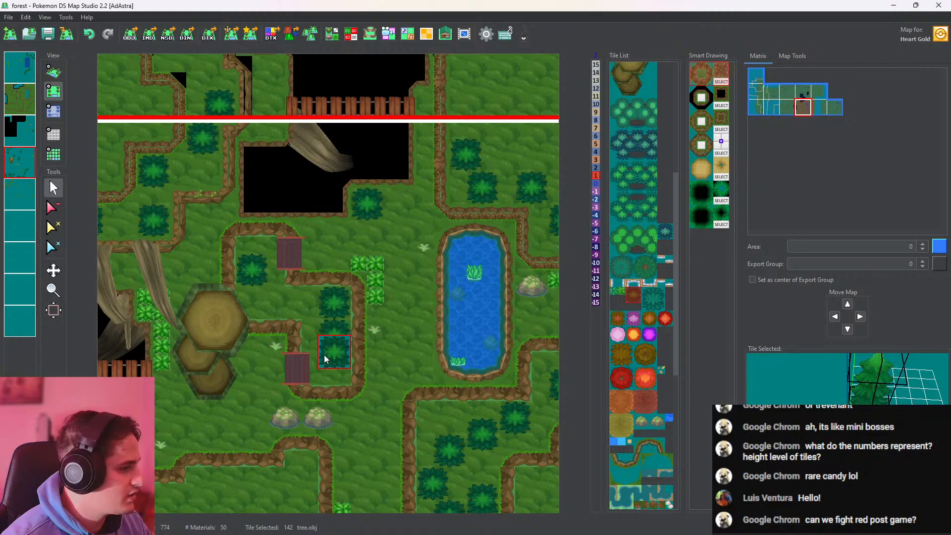
pyautogui.click(324, 358)
pyautogui.click(323, 324)
pyautogui.click(58, 70)
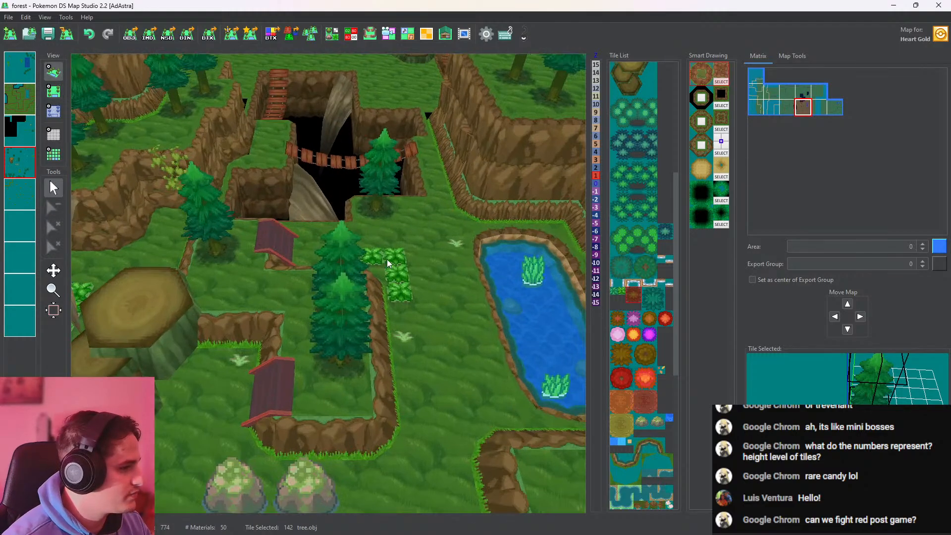
# Inspect the tall grass, pond and ledges in 3D, and continue to the bridged pit and tree stumps further west
pyautogui.scroll(6, 332, 298)
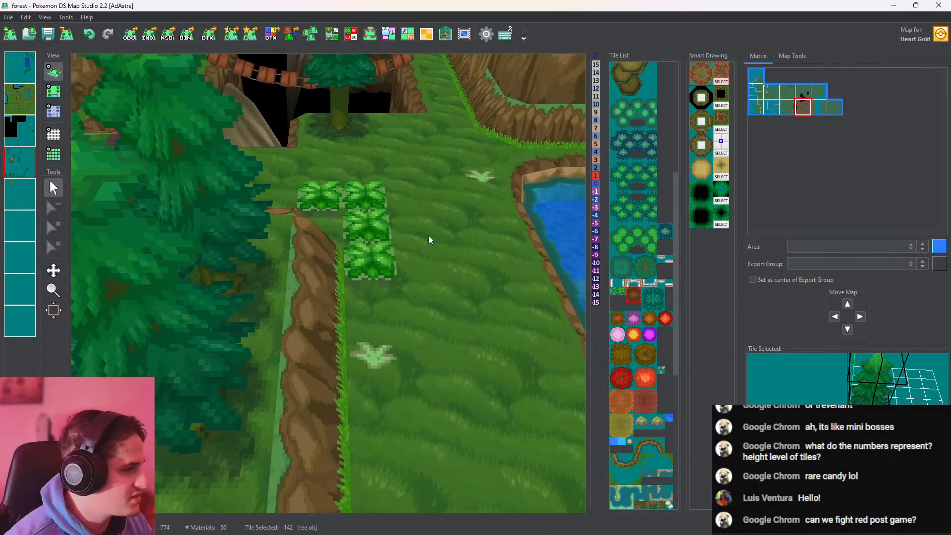
pyautogui.moveTo(428, 236); pyautogui.dragTo(638, 451, button='middle')
pyautogui.scroll(-7, 444, 378)
pyautogui.scroll(-4, 444, 378)
pyautogui.moveTo(430, 322); pyautogui.dragTo(372, 211, button='middle')
pyautogui.moveTo(293, 256); pyautogui.dragTo(535, 218, button='middle')
pyautogui.moveTo(353, 341); pyautogui.dragTo(456, 300, button='middle')
# Place an awawa.obj mushroom tile at the foot of the short ledge beside the stepped tree stumps, and check it in 3D
pyautogui.moveTo(673, 325); pyautogui.dragTo(671, 144)
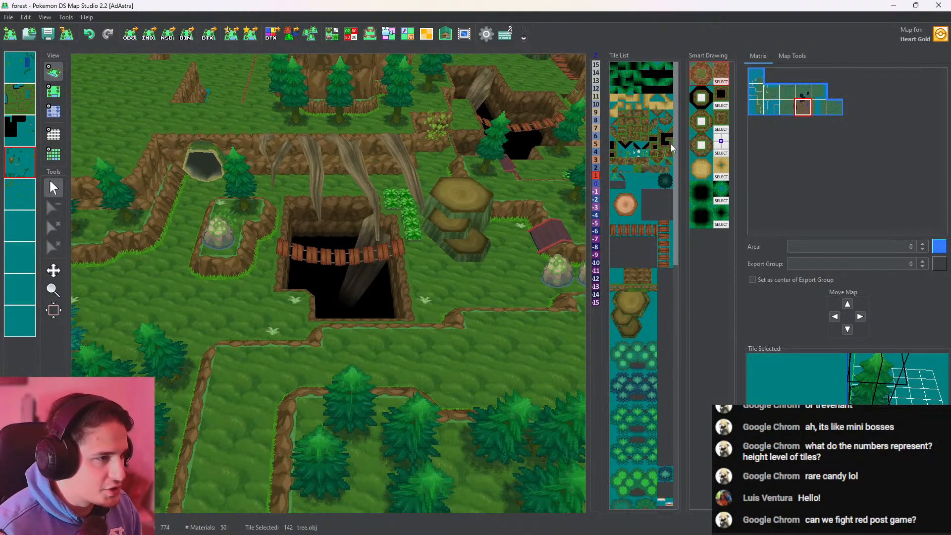
pyautogui.click(623, 170)
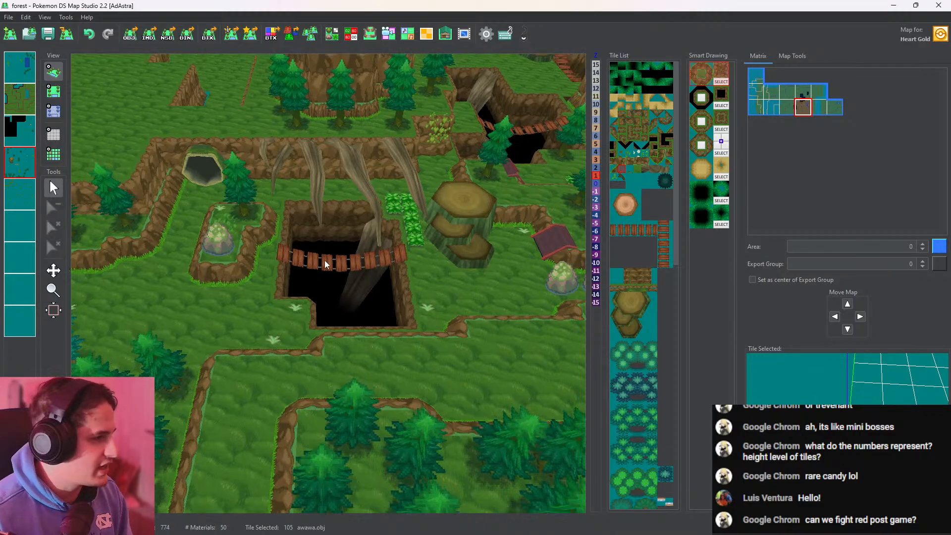
pyautogui.moveTo(325, 260); pyautogui.dragTo(220, 319, button='middle')
pyautogui.moveTo(368, 338); pyautogui.dragTo(239, 227, button='middle')
pyautogui.click(54, 91)
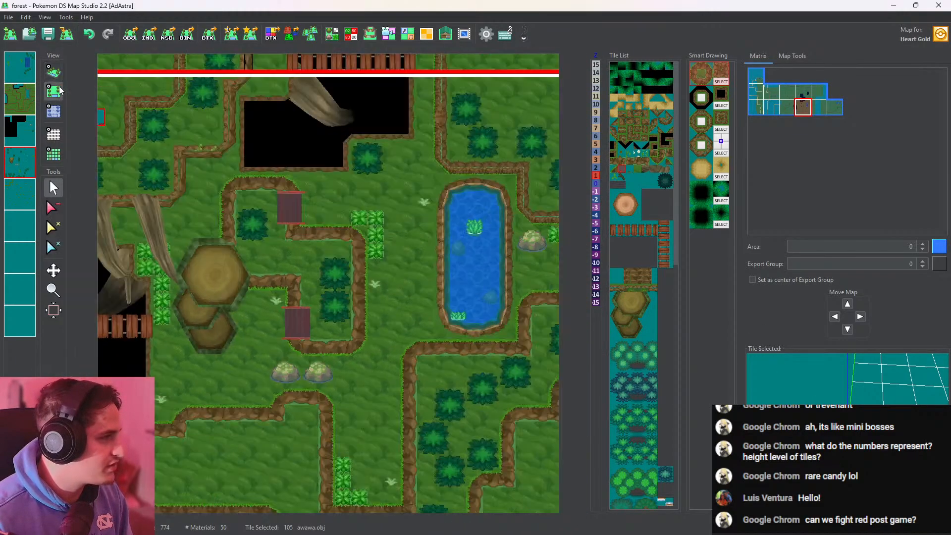
pyautogui.click(259, 280)
pyautogui.click(53, 72)
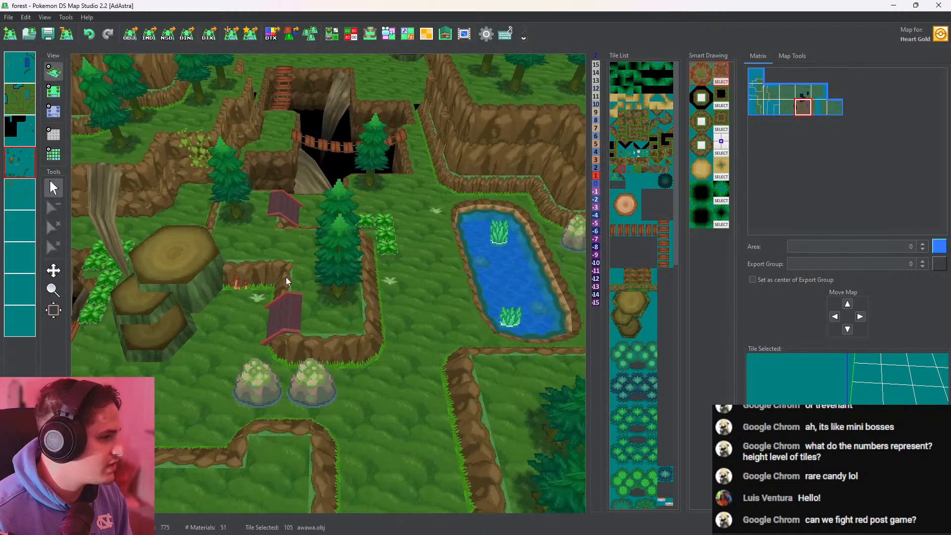
pyautogui.scroll(5, 398, 284)
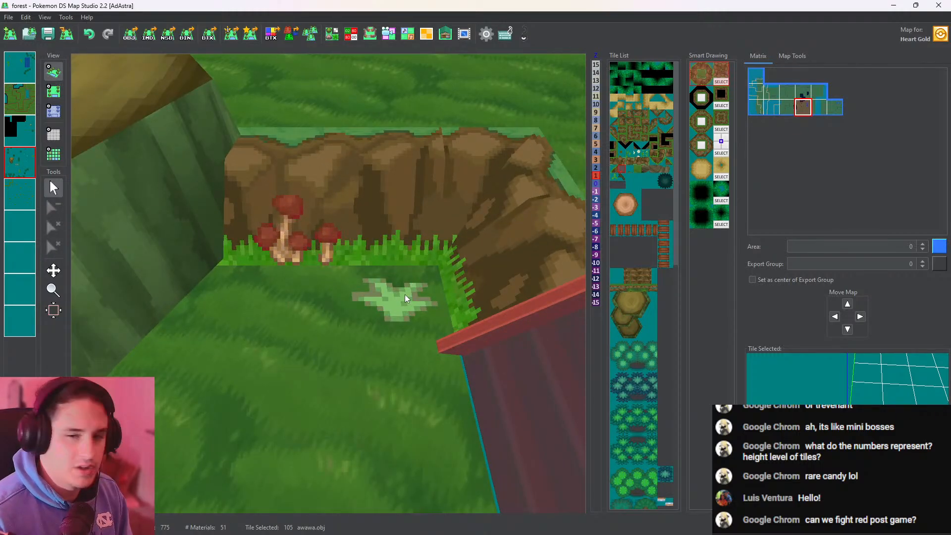
pyautogui.moveTo(405, 294); pyautogui.dragTo(356, 292, button='middle')
pyautogui.scroll(-8, 442, 322)
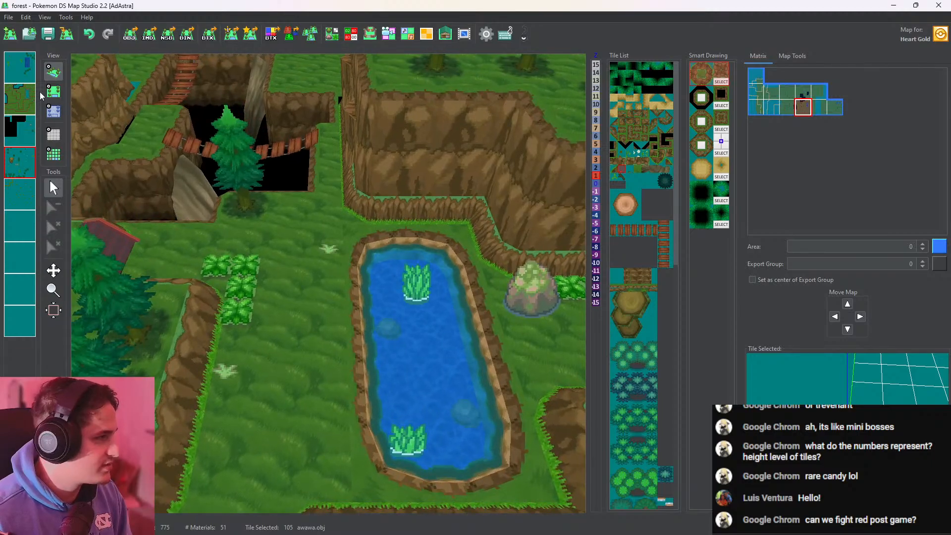
# Place awawa.obj mushrooms at the foot of the ledge north of the pond and beside the rock to its east, and check them in 3D
pyautogui.click(54, 91)
pyautogui.click(466, 286)
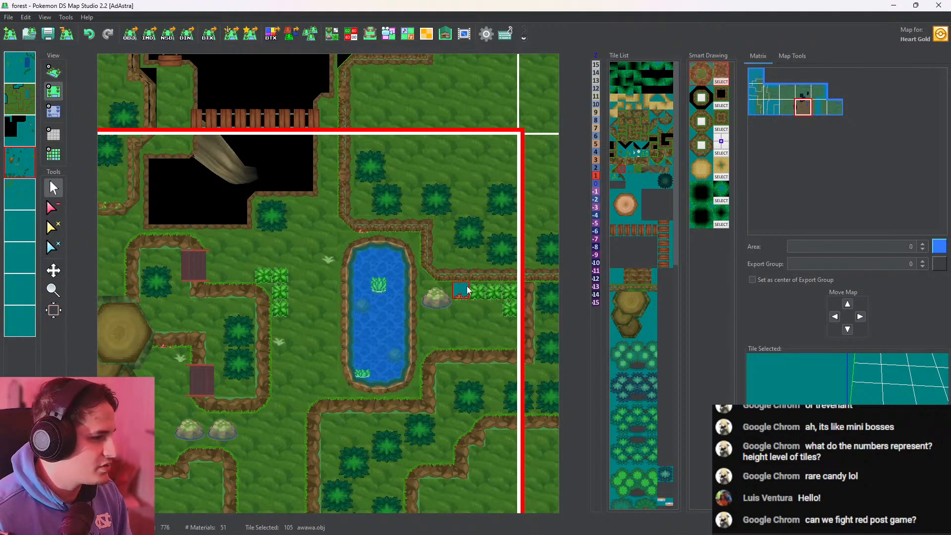
pyautogui.click(53, 71)
pyautogui.scroll(10, 389, 226)
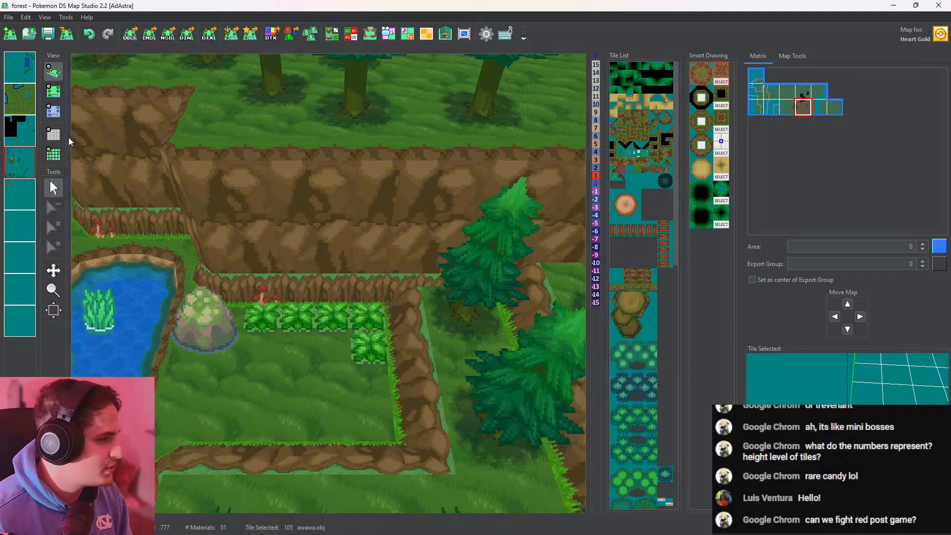
# Extend the awawa.obj mushrooms eastward along the ledge behind the tall grass row and check them up close in 3D
pyautogui.click(54, 91)
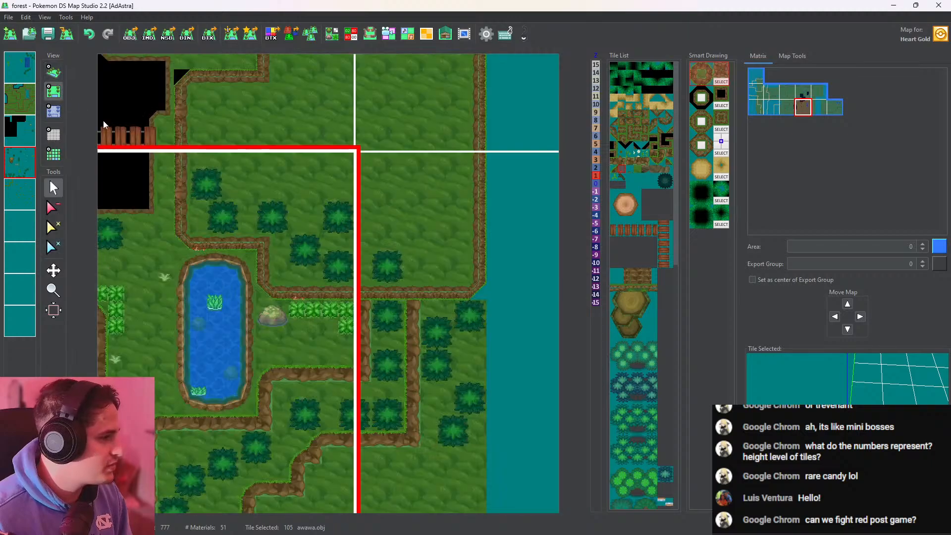
pyautogui.click(53, 72)
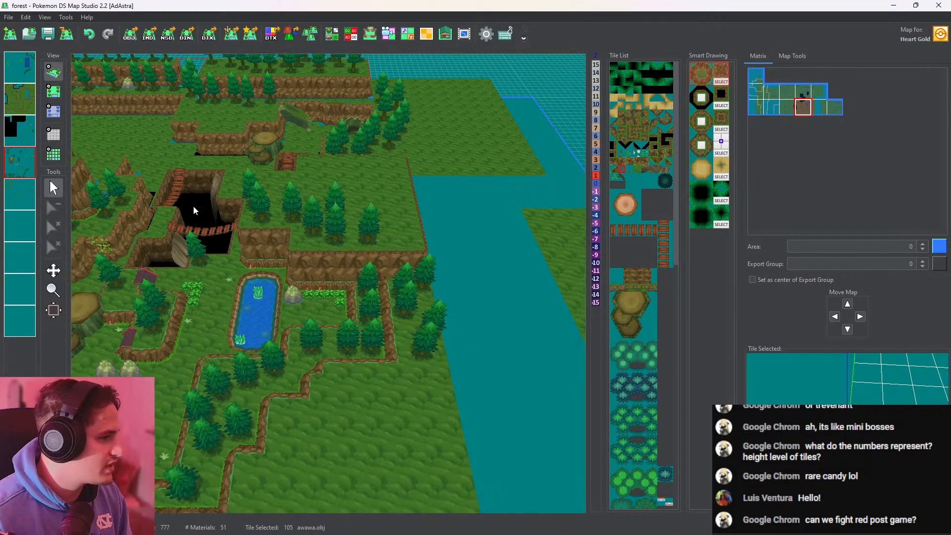
pyautogui.scroll(10, 320, 305)
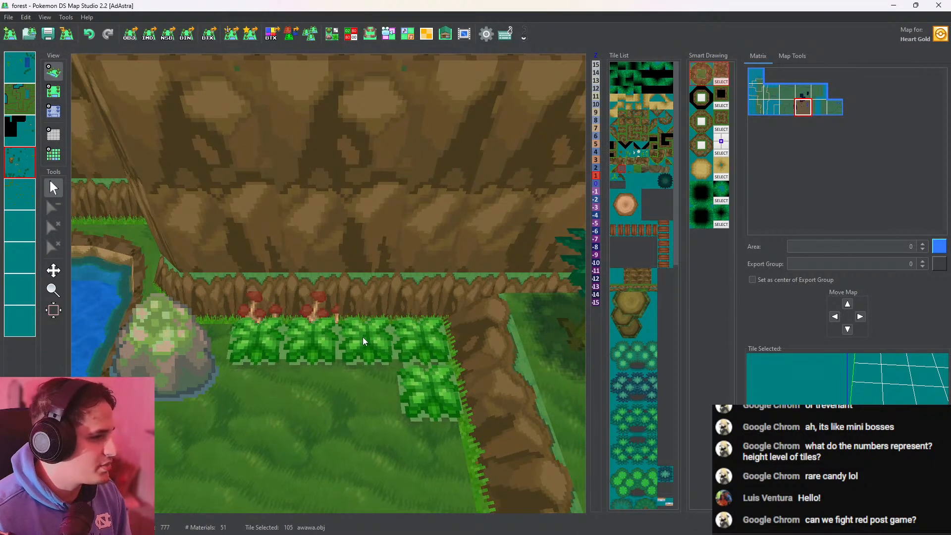
pyautogui.click(55, 90)
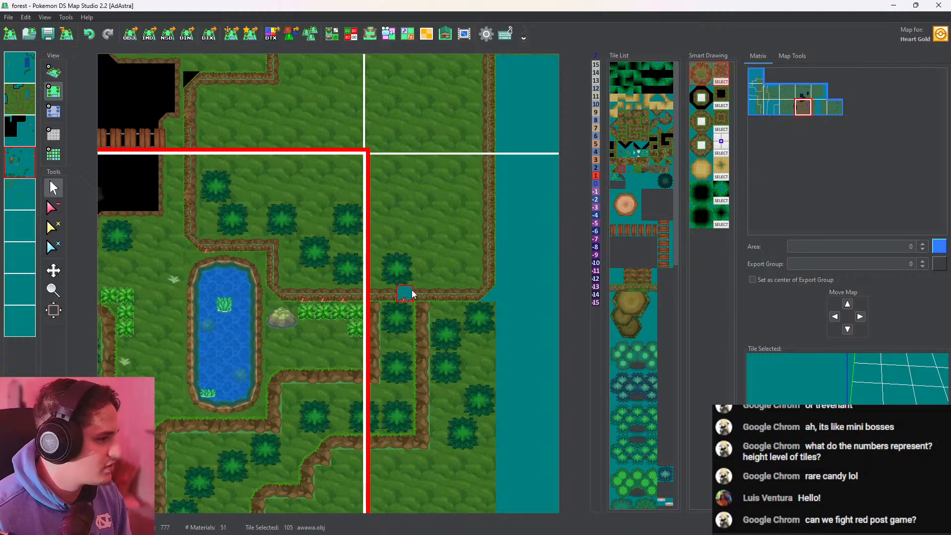
pyautogui.click(53, 72)
pyautogui.scroll(10, 370, 314)
pyautogui.scroll(5, 422, 346)
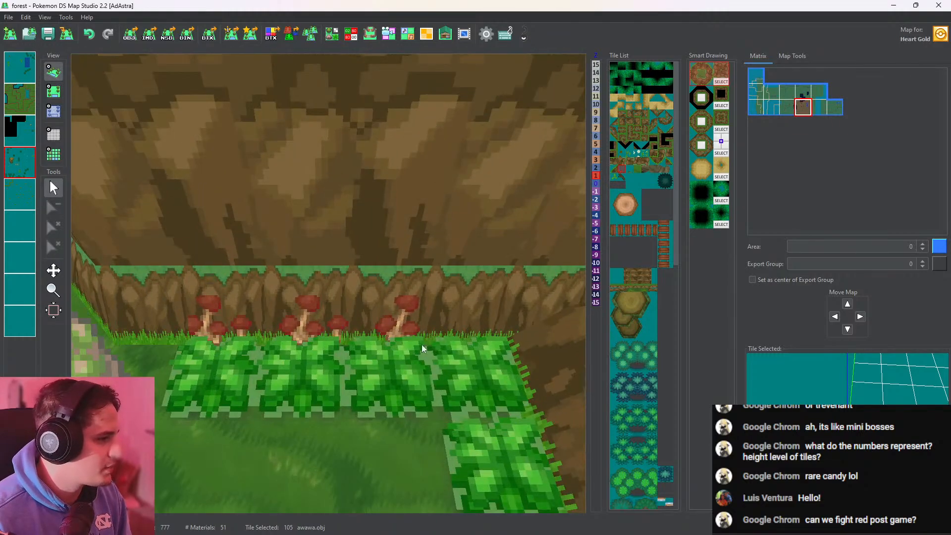
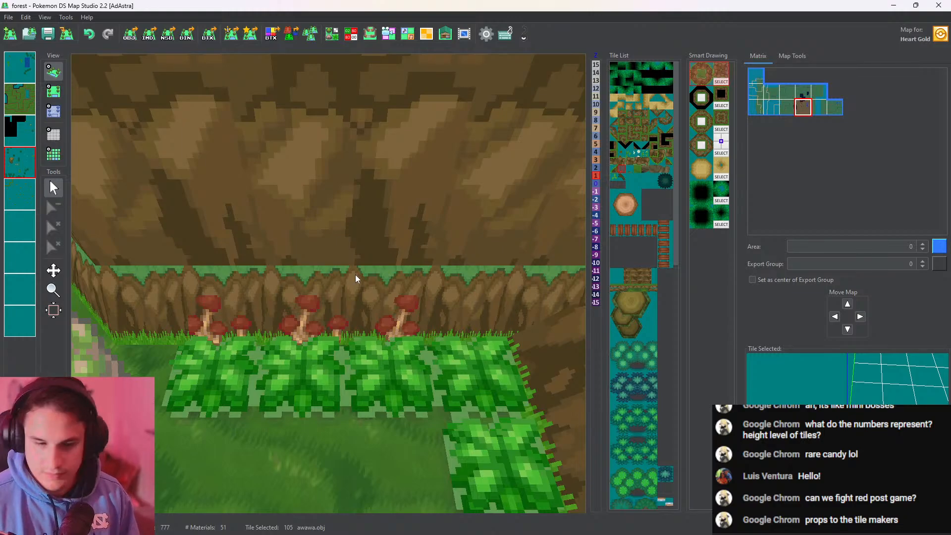
# Place an awawa.obj mushroom tile at the foot of the leafy, vine-covered ledge southwest of the northern bridged pit, and check it in 3D
pyautogui.scroll(-15, 355, 275)
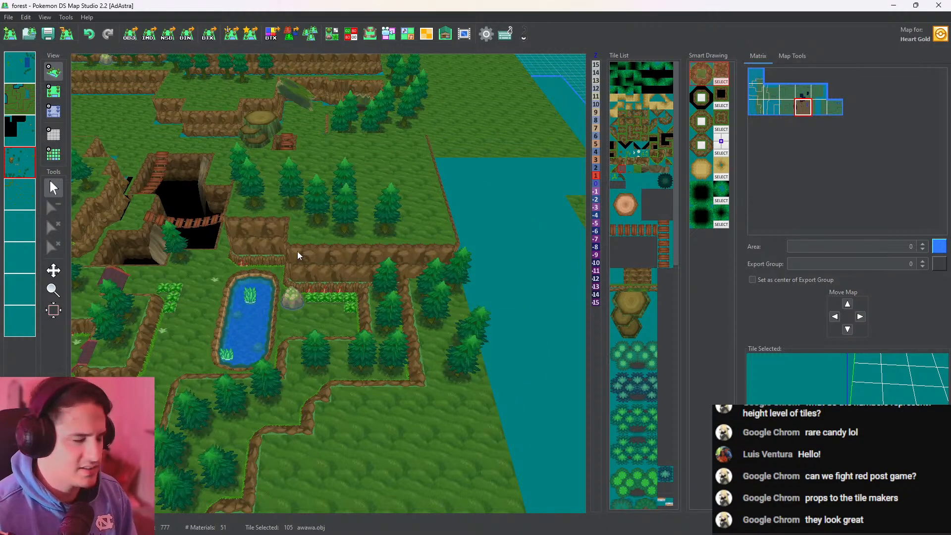
pyautogui.moveTo(193, 188); pyautogui.dragTo(425, 185, button='middle')
pyautogui.scroll(8, 342, 277)
pyautogui.moveTo(304, 319); pyautogui.dragTo(441, 202, button='middle')
pyautogui.scroll(3, 396, 201)
pyautogui.moveTo(364, 198); pyautogui.dragTo(327, 247, button='middle')
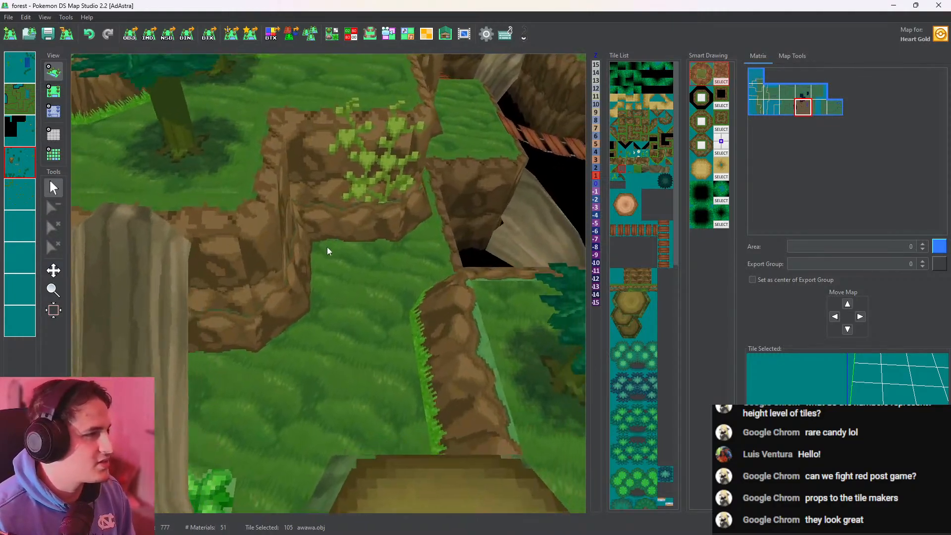
pyautogui.moveTo(327, 247); pyautogui.dragTo(70, 110)
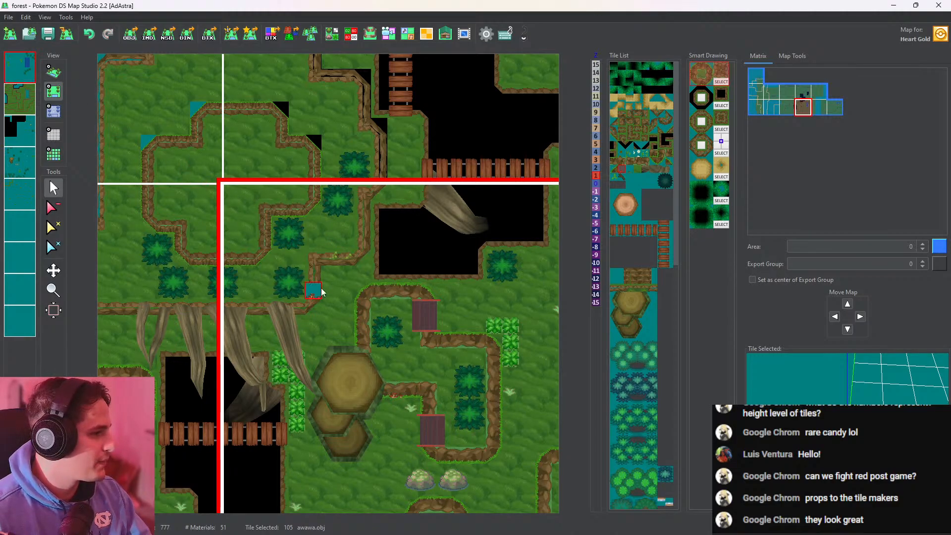
pyautogui.click(59, 70)
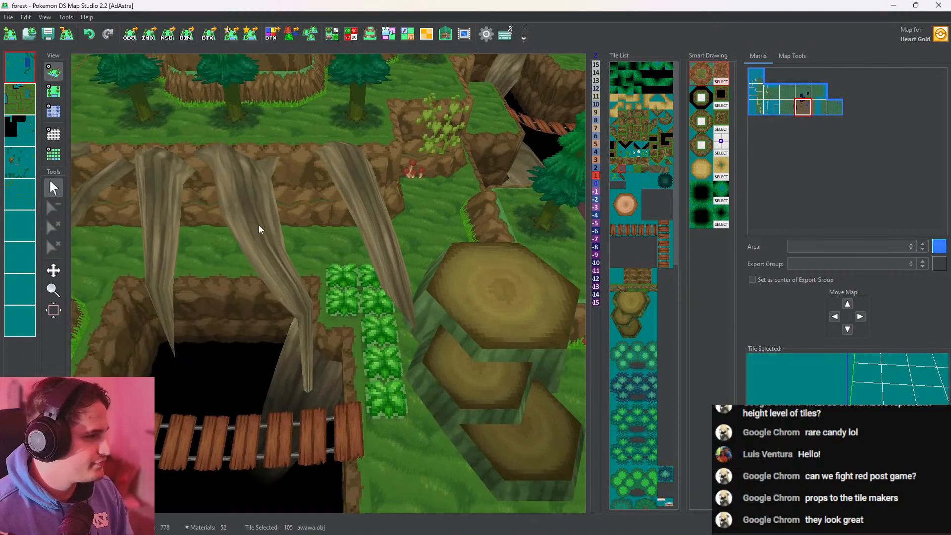
# Place an awawa.obj mushroom between the raised rock enclosure and the western end of the large pit's bridge, and check it in 3D
pyautogui.moveTo(259, 225); pyautogui.dragTo(1, 161, button='middle')
pyautogui.moveTo(309, 176); pyautogui.dragTo(439, 84, button='middle')
pyautogui.moveTo(347, 307); pyautogui.dragTo(465, 355, button='middle')
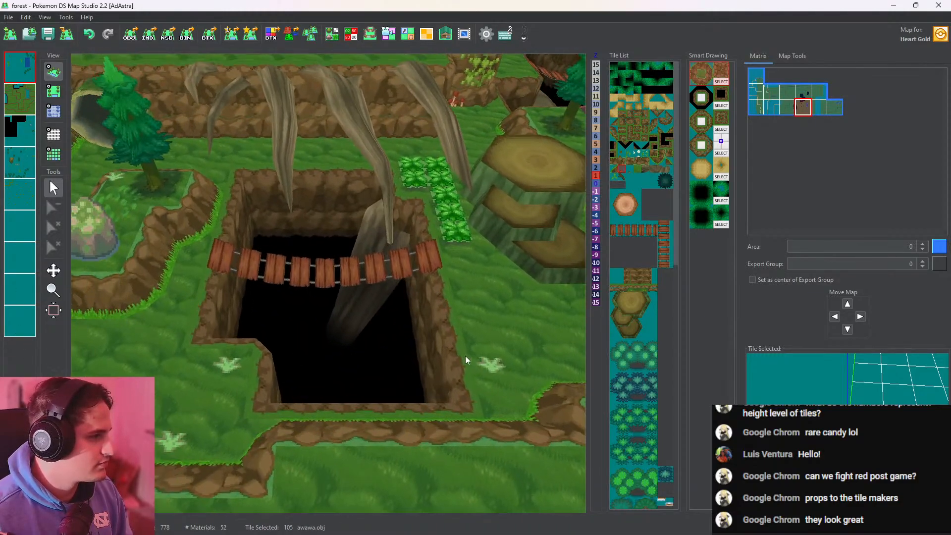
pyautogui.moveTo(319, 257); pyautogui.dragTo(498, 248, button='middle')
pyautogui.click(53, 92)
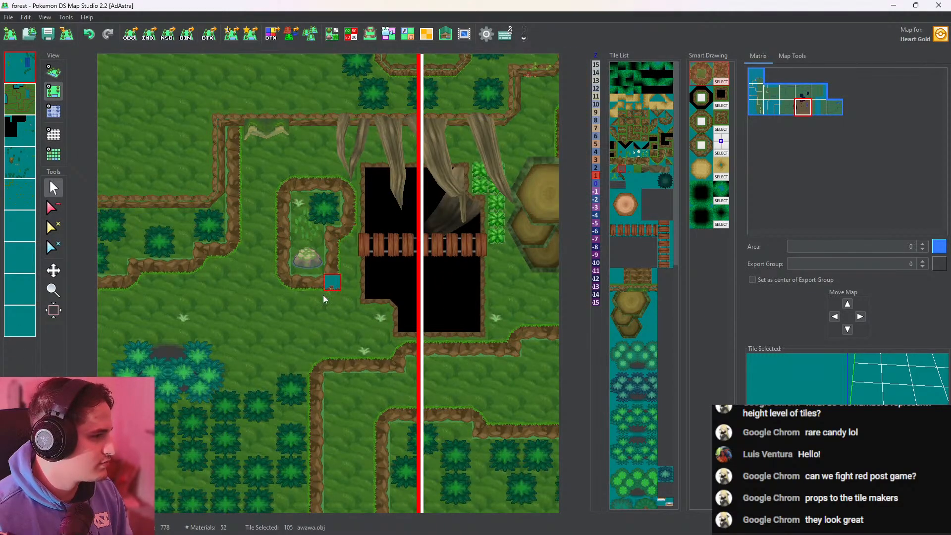
pyautogui.click(53, 72)
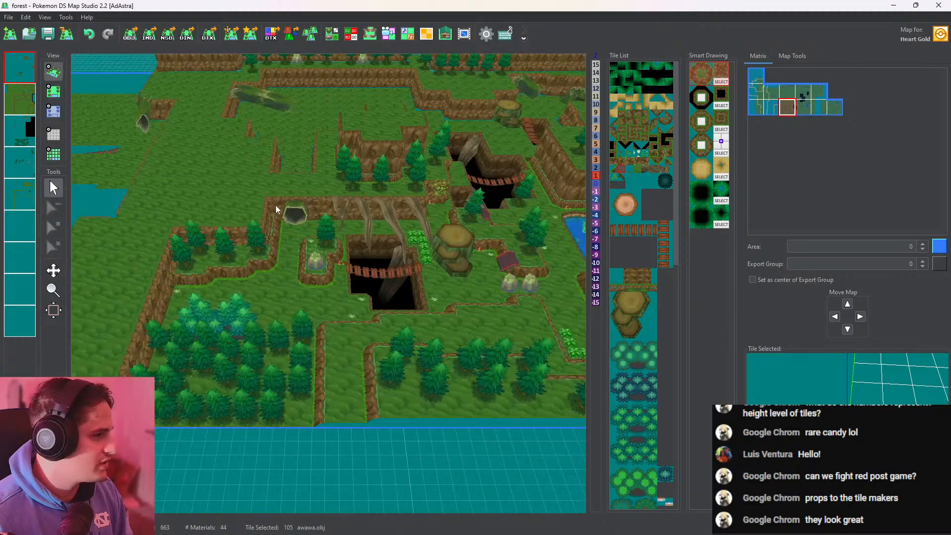
pyautogui.moveTo(423, 266)
pyautogui.mouseDown()
pyautogui.moveTo(412, 200)
pyautogui.moveTo(414, 280)
pyautogui.mouseUp()
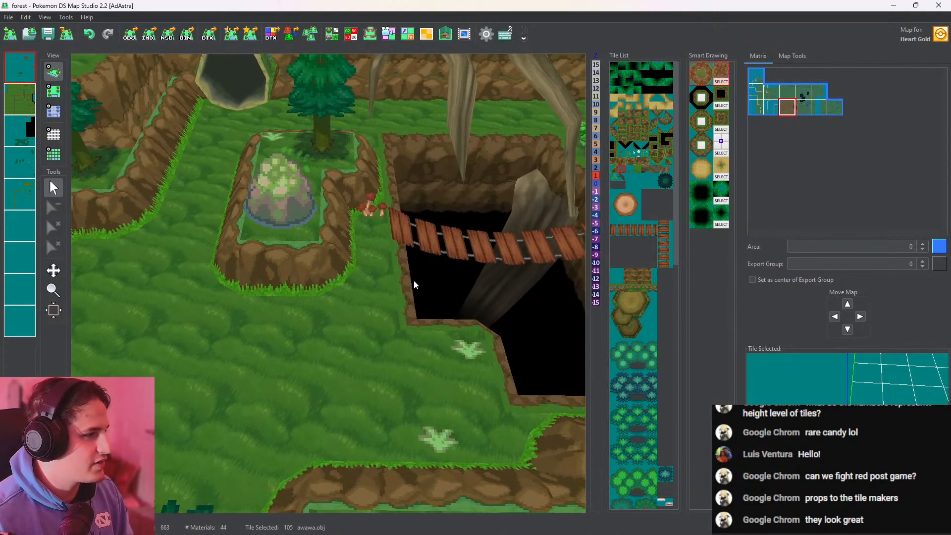
# Place two awawa.obj mushrooms at the foot of the stepped ledge below the western tree terrace, and check them in 3D
pyautogui.moveTo(330, 308); pyautogui.dragTo(703, 303, button='middle')
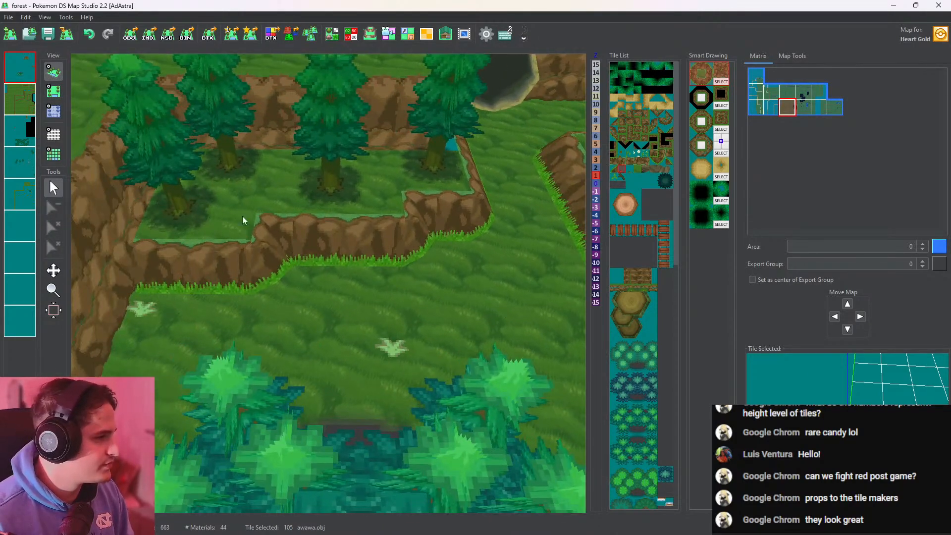
pyautogui.click(53, 92)
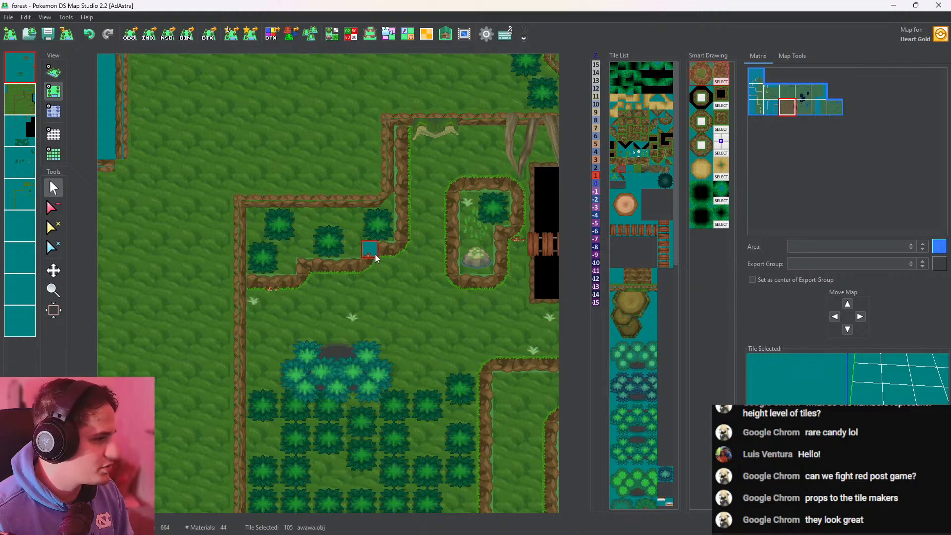
pyautogui.click(50, 71)
pyautogui.scroll(8, 347, 241)
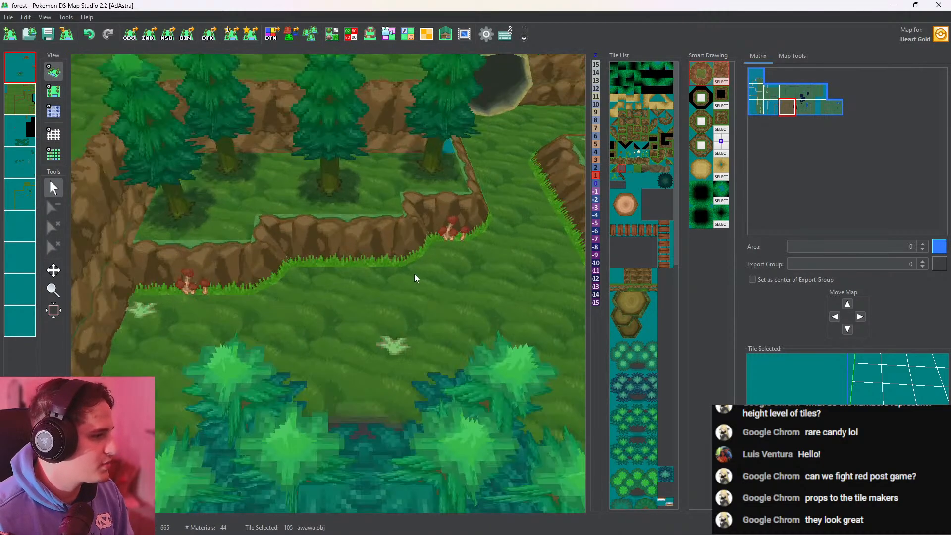
# Pick the waaaa.obj grass tuft tile and place tufts along the foot of the cliff behind the hanging roots, checking them up close in 3D
pyautogui.moveTo(414, 274); pyautogui.dragTo(171, 202, button='middle')
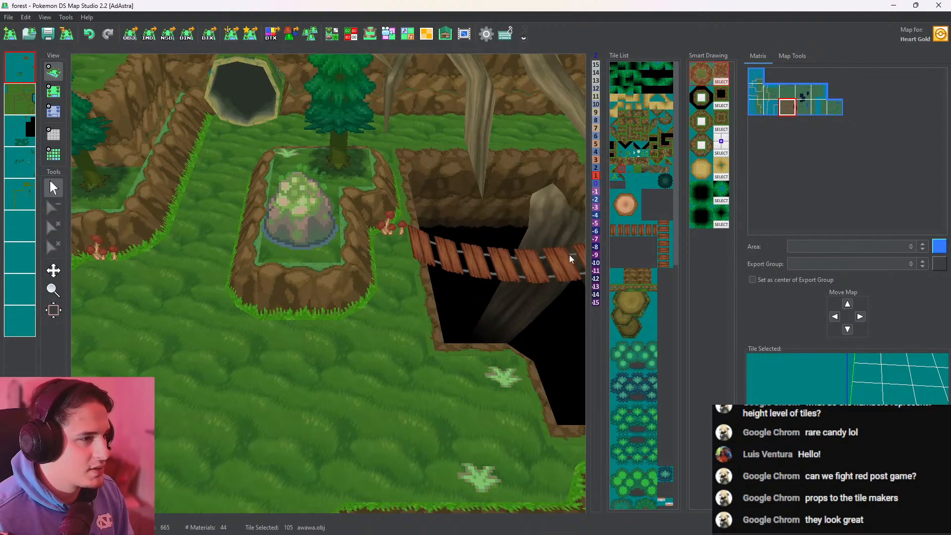
pyautogui.click(628, 172)
pyautogui.moveTo(337, 322); pyautogui.dragTo(238, 392, button='middle')
pyautogui.click(57, 92)
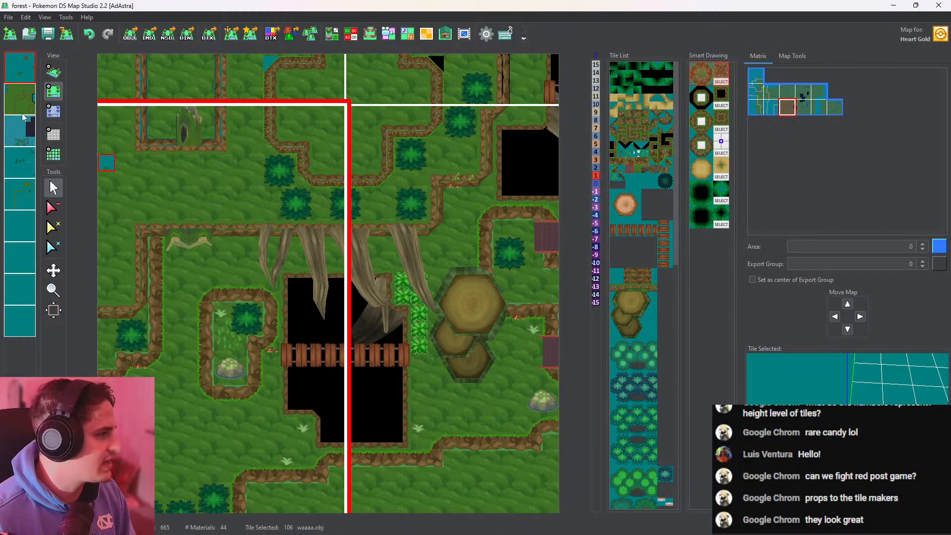
pyautogui.click(20, 70)
pyautogui.middleClick(20, 69)
pyautogui.rightClick(20, 69)
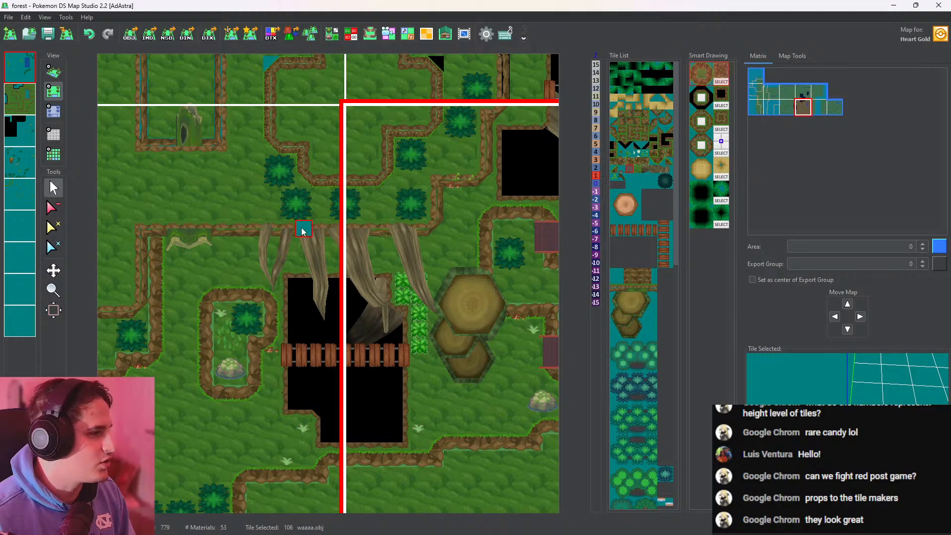
pyautogui.click(53, 71)
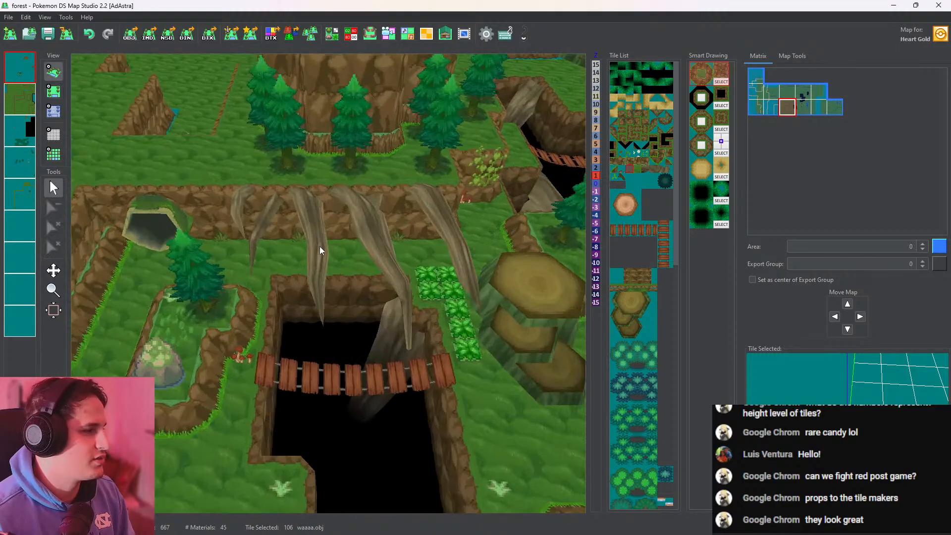
pyautogui.scroll(5, 327, 248)
pyautogui.scroll(10, 268, 273)
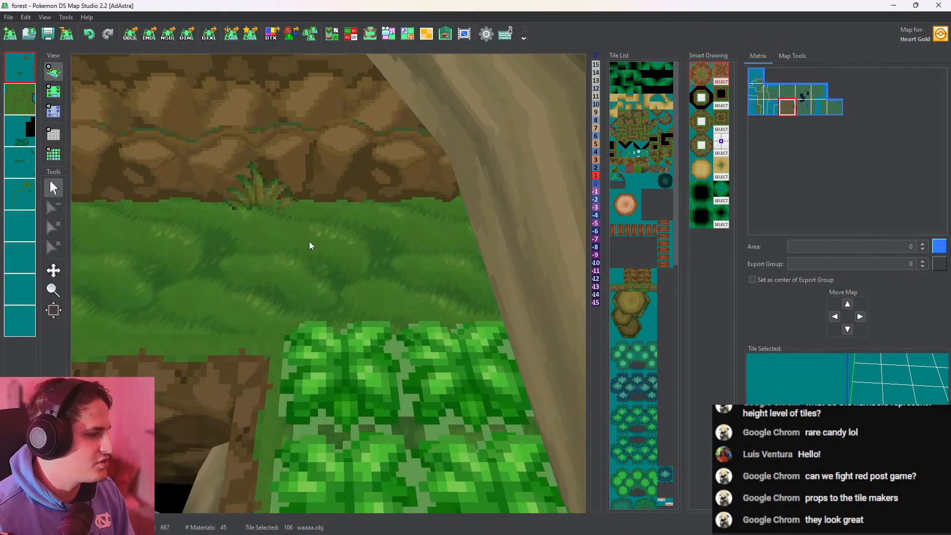
pyautogui.scroll(-15, 449, 365)
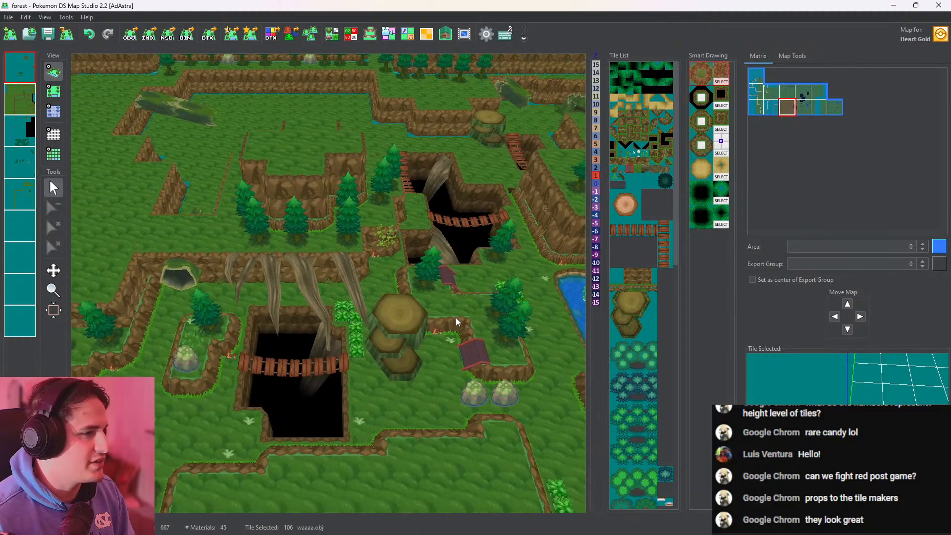
# Place waaaa.obj grass tufts at the ledge north of the pond and beside the tree at the pit's edge, and check them in 3D
pyautogui.scroll(8, 453, 286)
pyautogui.moveTo(452, 283); pyautogui.dragTo(129, 317)
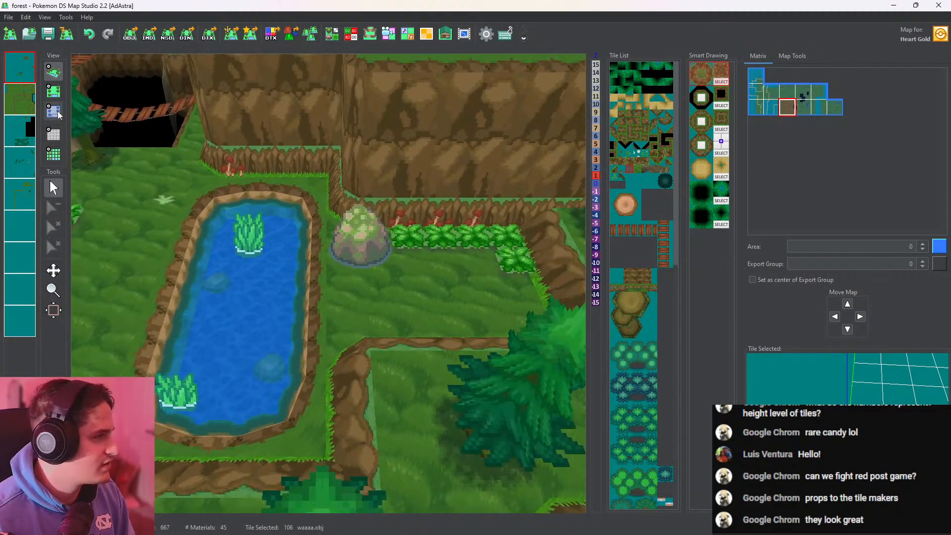
pyautogui.click(54, 90)
pyautogui.click(243, 207)
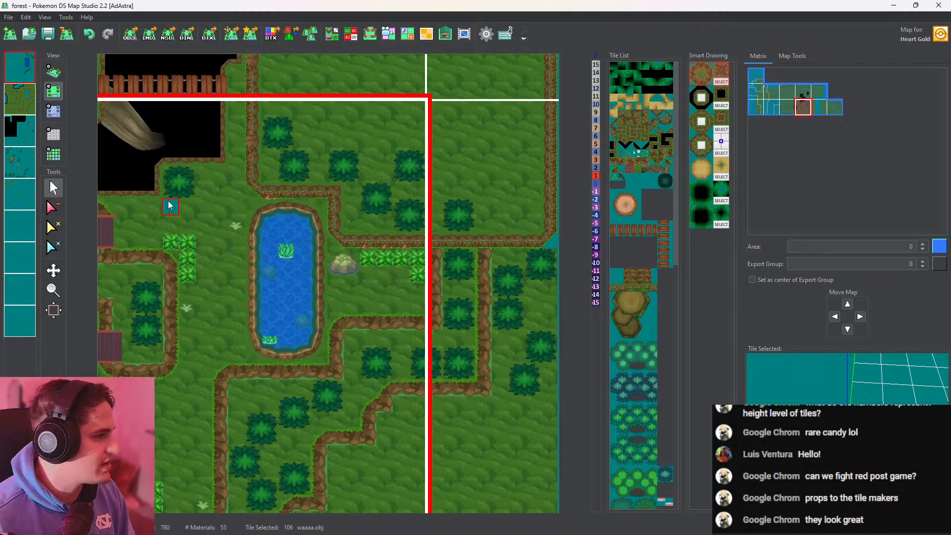
pyautogui.click(53, 71)
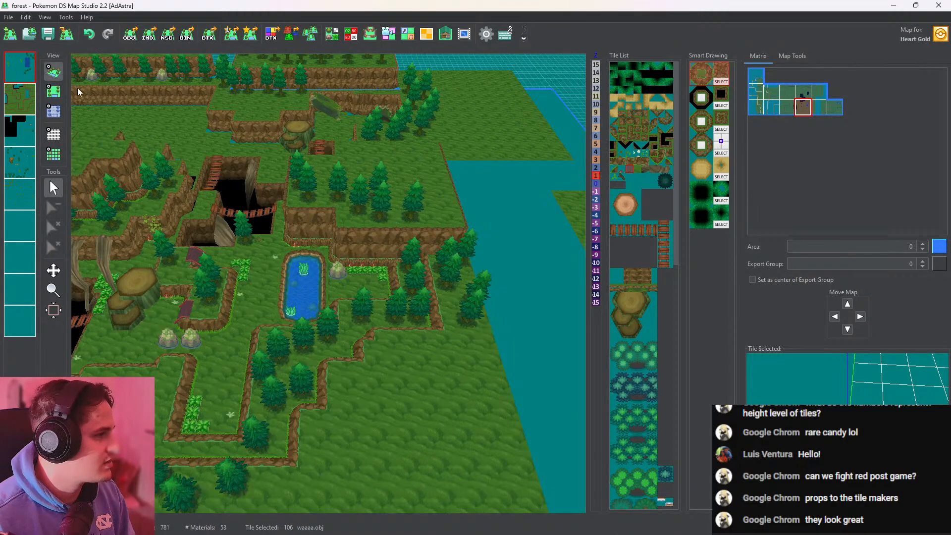
pyautogui.scroll(7, 480, 364)
pyautogui.moveTo(480, 364); pyautogui.dragTo(331, 174, button='middle')
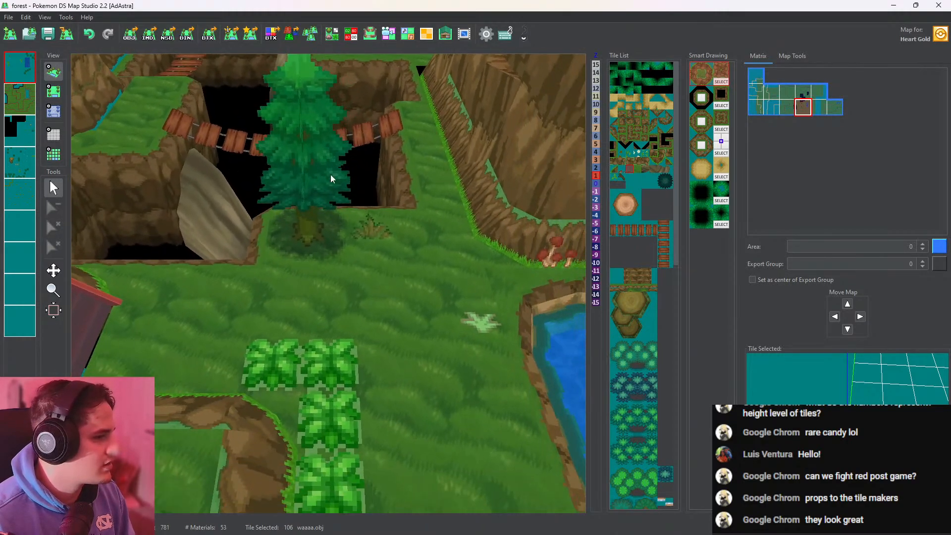
# Add a waaaa.obj grass tuft between the tree and the tall grass patch west of the pond, and check the pond area in 3D
pyautogui.click(53, 90)
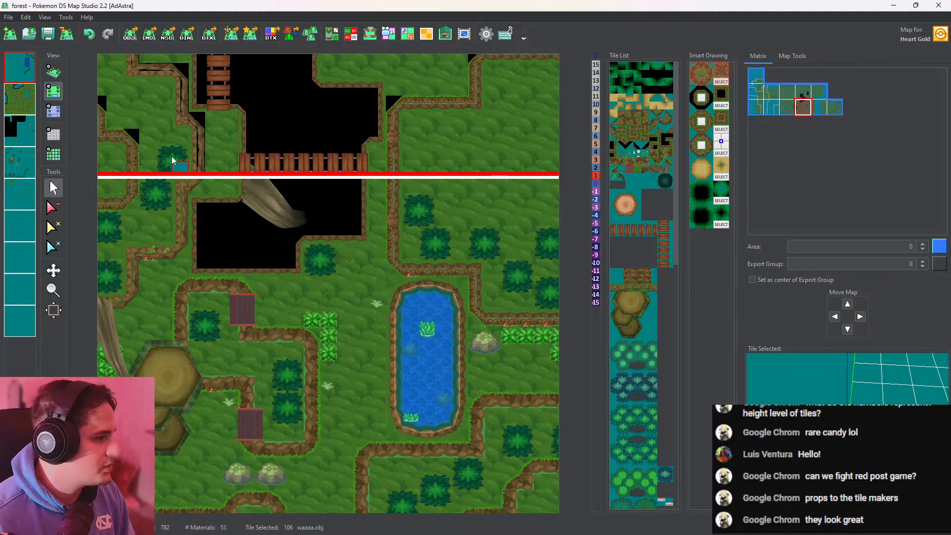
pyautogui.click(53, 72)
pyautogui.scroll(5, 343, 235)
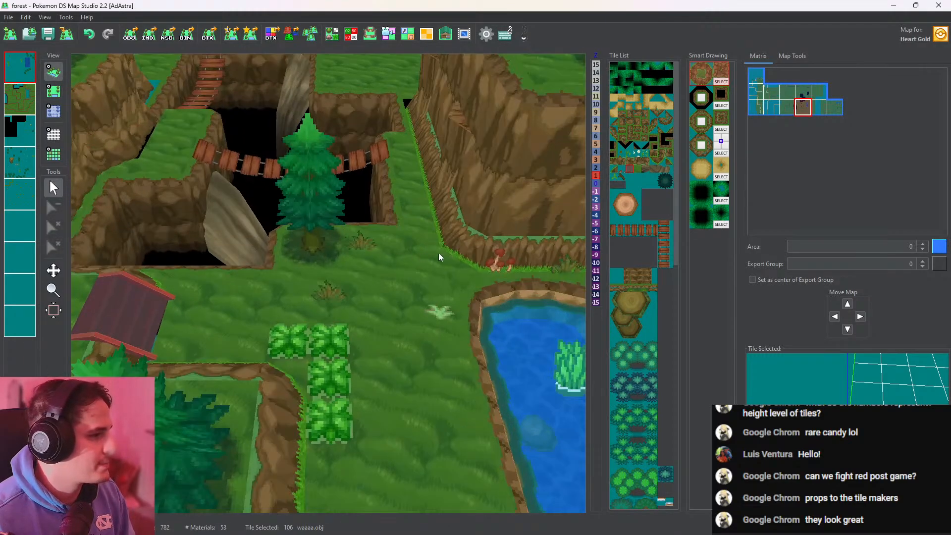
pyautogui.moveTo(438, 253); pyautogui.dragTo(397, 271, button='middle')
pyautogui.moveTo(458, 321); pyautogui.dragTo(418, 254, button='middle')
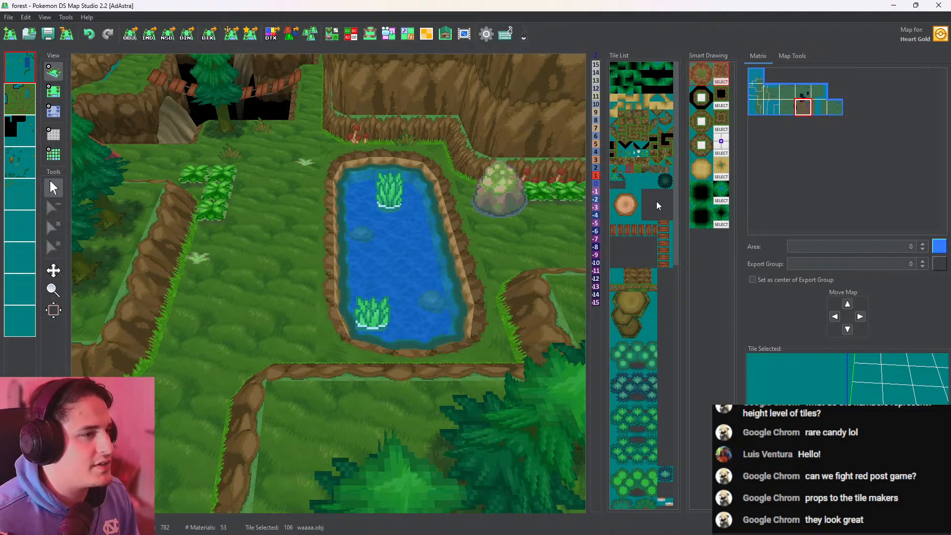
# Examine the northern tree plateau, its cliff edges, the stepped stumps and the bridged pits in 3D, returning to the trees above the pond
pyautogui.scroll(-6, 367, 149)
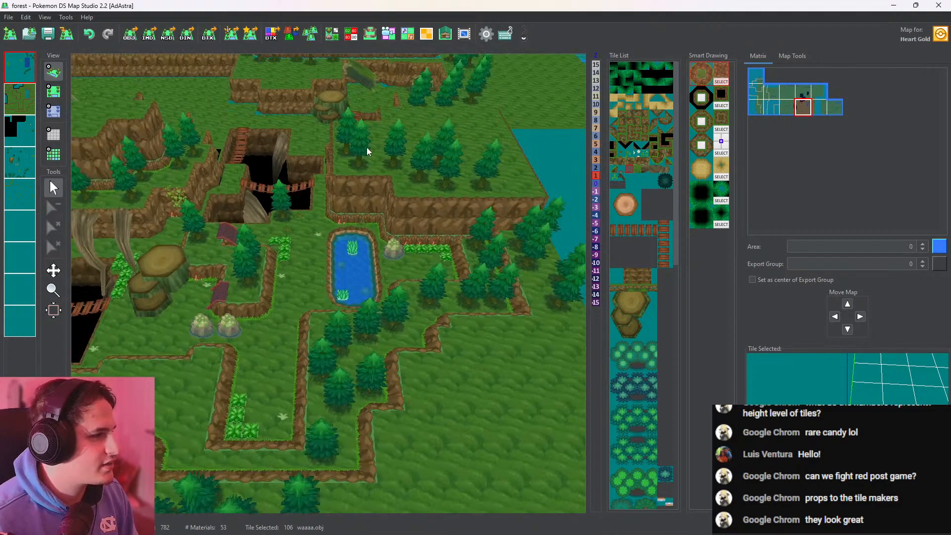
pyautogui.scroll(2, 363, 227)
pyautogui.moveTo(366, 148); pyautogui.dragTo(409, 317, button='middle')
pyautogui.scroll(4, 407, 311)
pyautogui.moveTo(397, 279); pyautogui.dragTo(376, 243, button='middle')
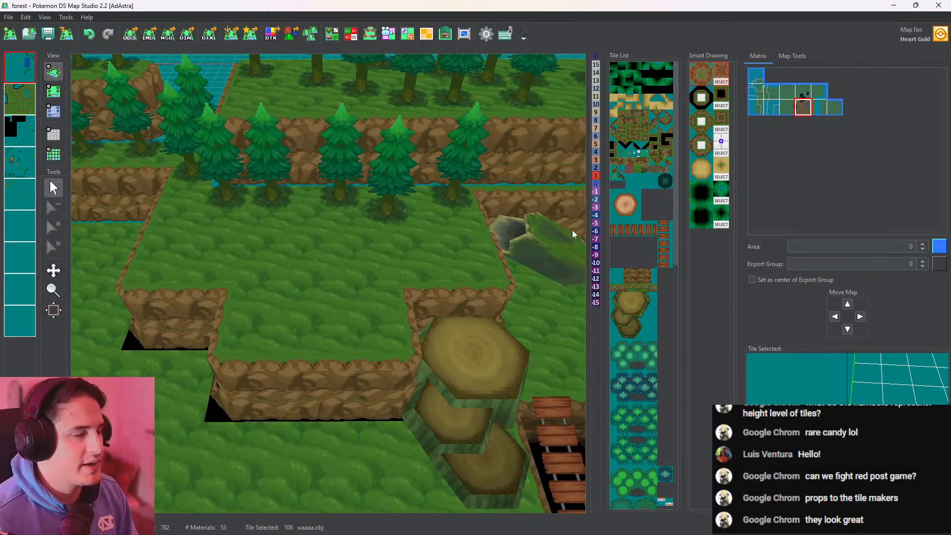
pyautogui.moveTo(572, 229); pyautogui.dragTo(406, 296, button='middle')
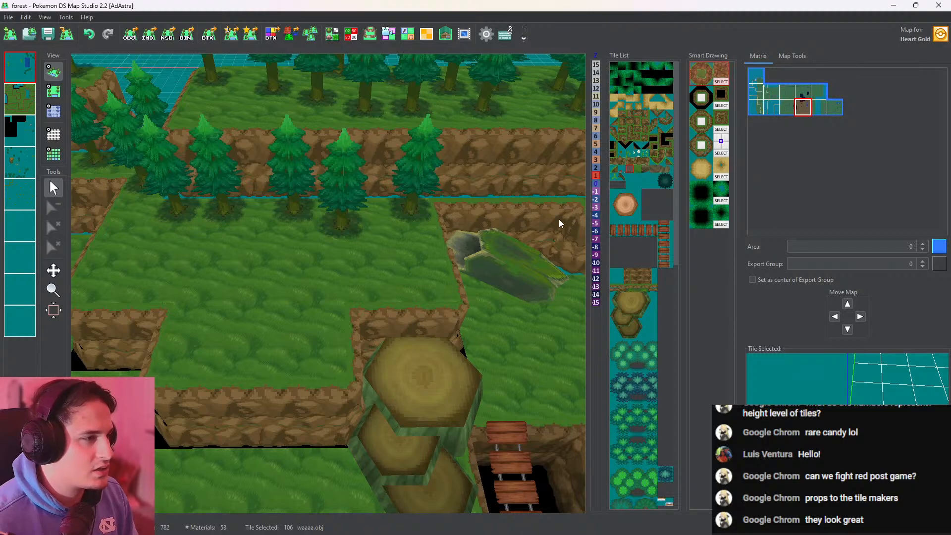
pyautogui.scroll(-2, 430, 246)
pyautogui.moveTo(430, 245); pyautogui.dragTo(479, 171, button='middle')
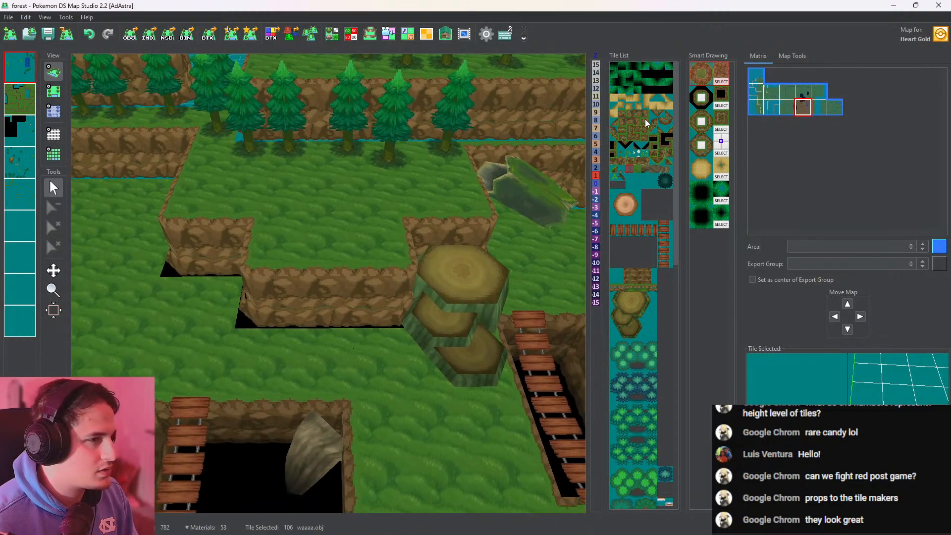
pyautogui.moveTo(389, 251); pyautogui.dragTo(460, 162, button='middle')
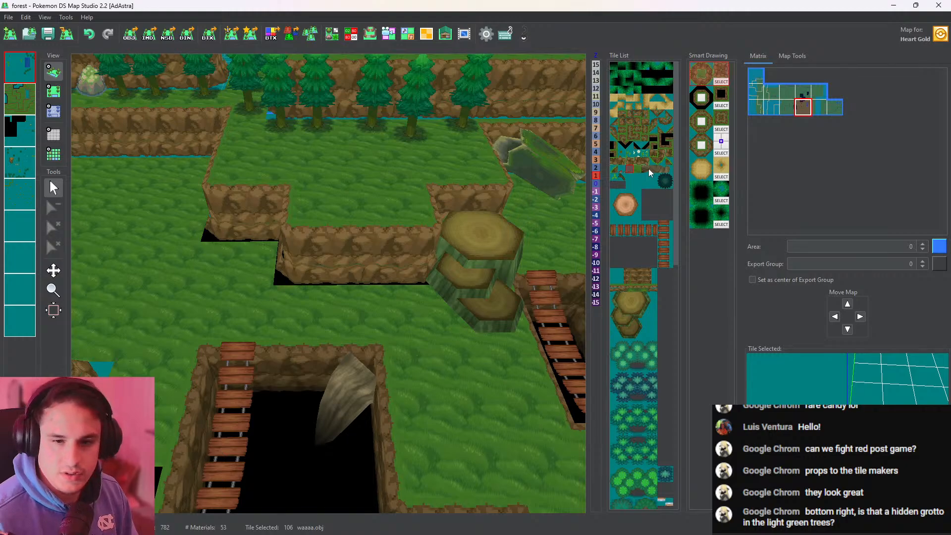
pyautogui.moveTo(493, 203); pyautogui.dragTo(367, 130, button='middle')
pyautogui.moveTo(426, 198); pyautogui.dragTo(302, 76, button='middle')
pyautogui.moveTo(420, 268); pyautogui.dragTo(425, 178, button='middle')
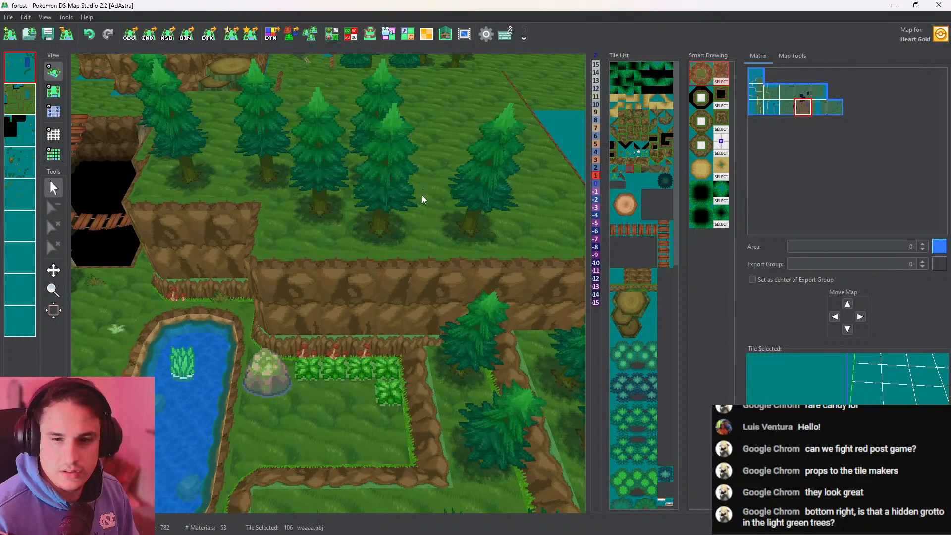
# Examine the light green tree clusters with dark openings in 3D, first in the western forest and then behind the upright hollow log
pyautogui.scroll(-3, 387, 221)
pyautogui.moveTo(387, 225); pyautogui.dragTo(402, 273, button='middle')
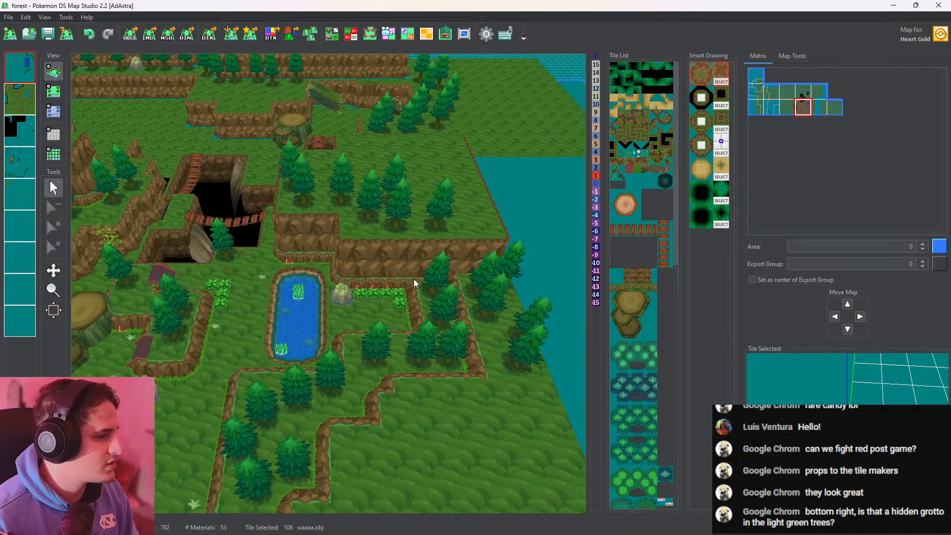
pyautogui.moveTo(370, 341); pyautogui.dragTo(577, 250, button='middle')
pyautogui.moveTo(251, 248); pyautogui.dragTo(233, 268, button='middle')
pyautogui.moveTo(466, 260); pyautogui.dragTo(436, 347, button='middle')
pyautogui.moveTo(436, 346); pyautogui.dragTo(412, 334)
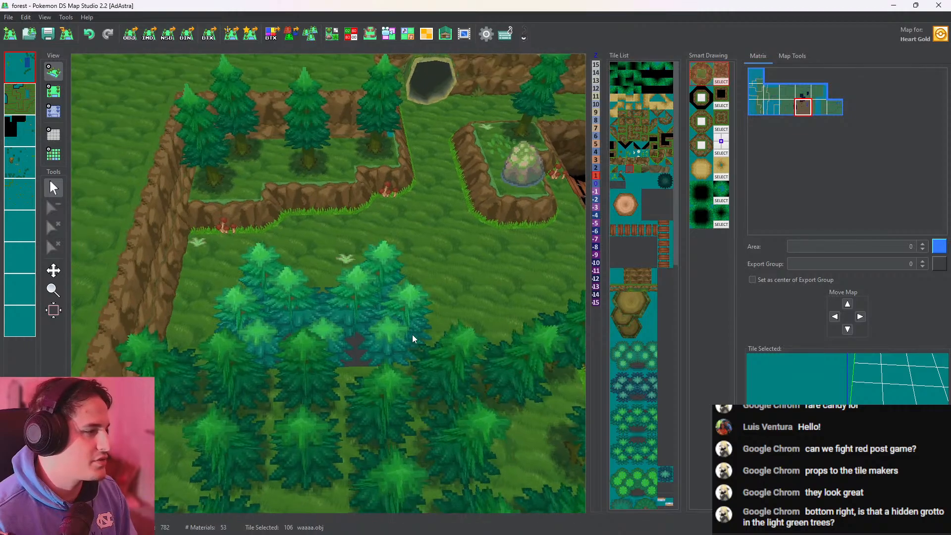
pyautogui.scroll(-8, 416, 329)
pyautogui.moveTo(417, 320); pyautogui.dragTo(199, 314, button='middle')
pyautogui.moveTo(535, 292); pyautogui.dragTo(312, 330, button='middle')
pyautogui.scroll(10, 439, 337)
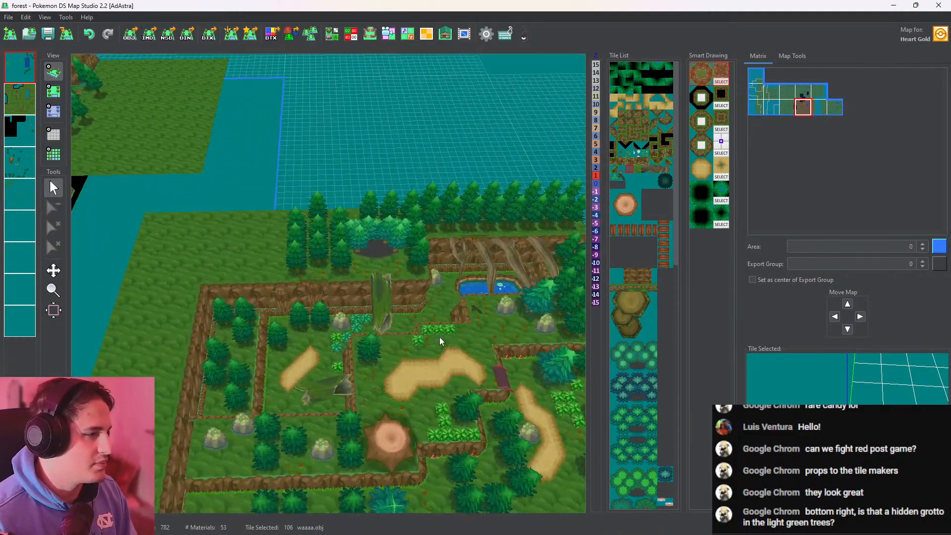
pyautogui.moveTo(334, 250); pyautogui.dragTo(387, 248, button='middle')
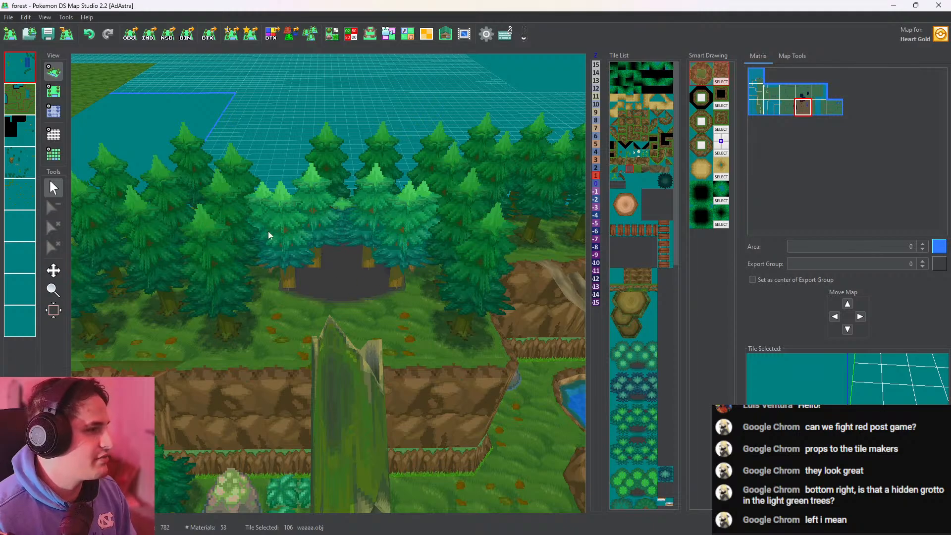
# Open the tileset editor and grab the green vertex color 134, 197, 142 from the base of the tree.obj tile
pyautogui.scroll(-5, 348, 266)
pyautogui.click(332, 34)
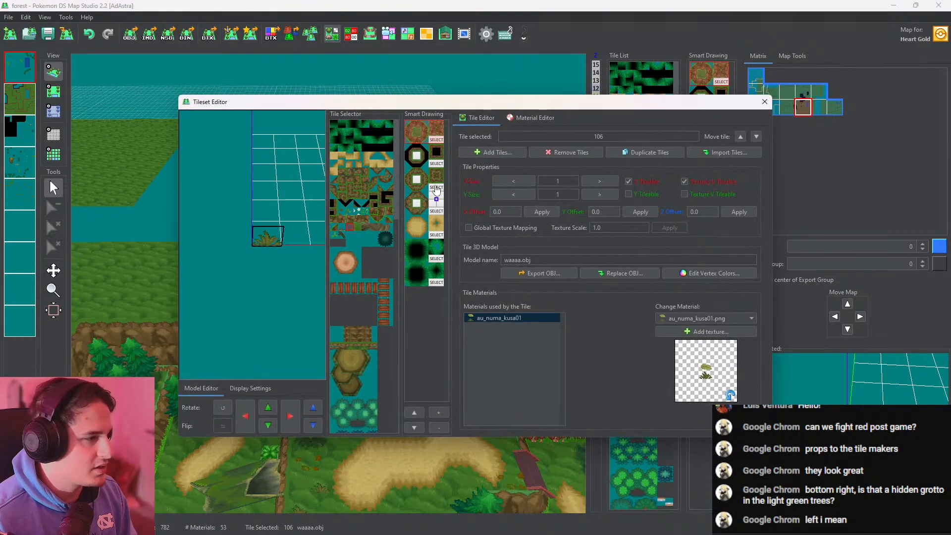
pyautogui.moveTo(397, 140); pyautogui.dragTo(402, 234)
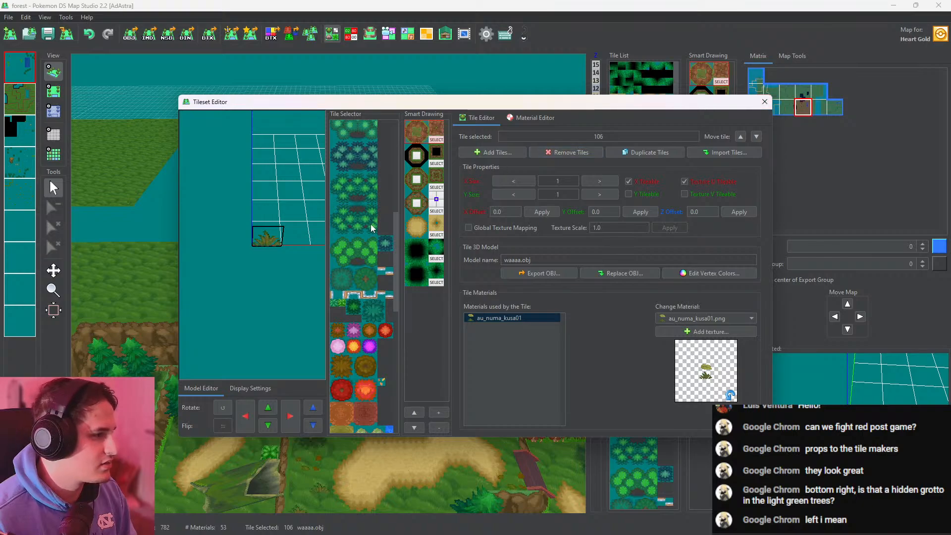
pyautogui.click(348, 223)
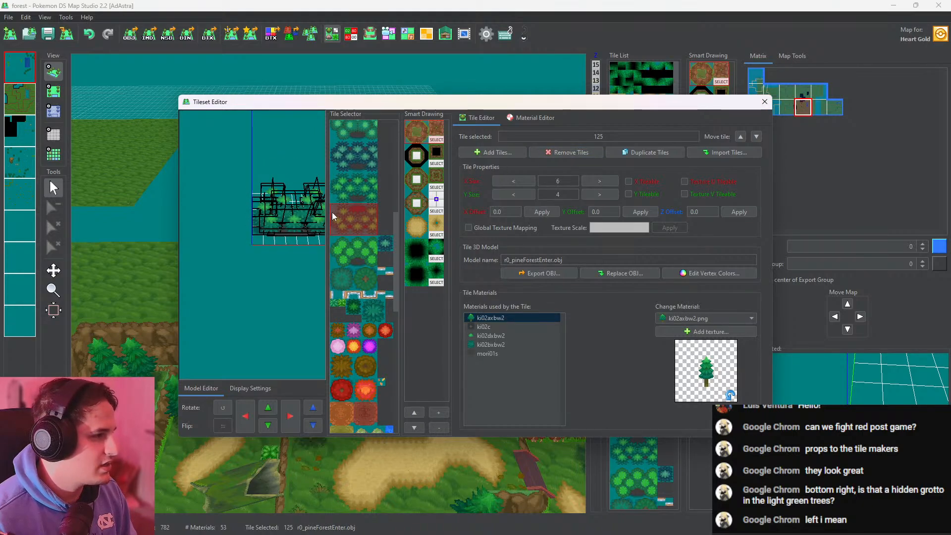
pyautogui.scroll(3, 392, 232)
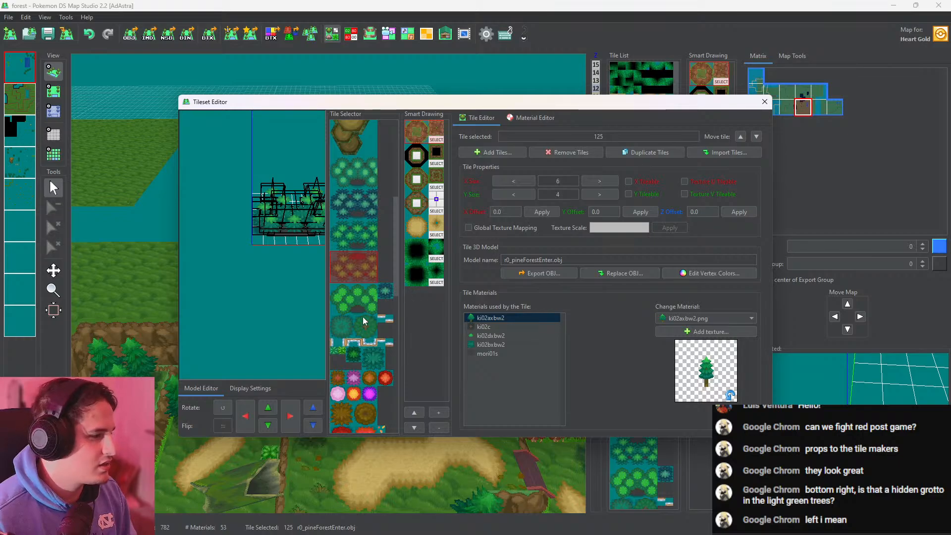
pyautogui.click(352, 355)
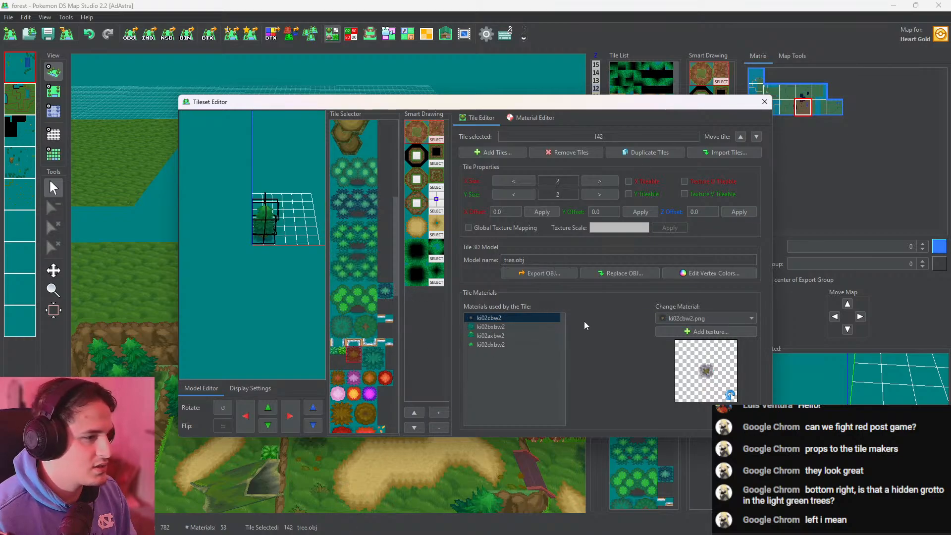
pyautogui.click(706, 272)
pyautogui.click(265, 170)
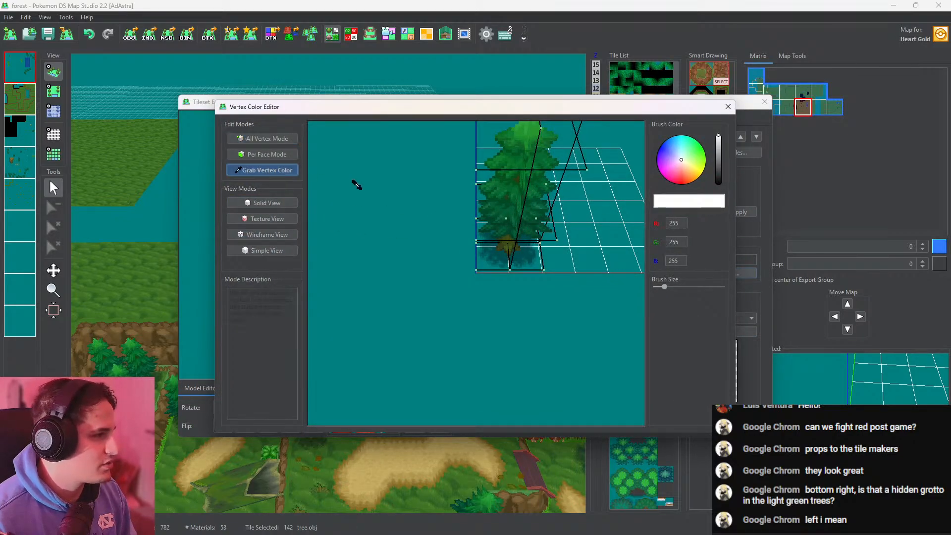
pyautogui.click(477, 271)
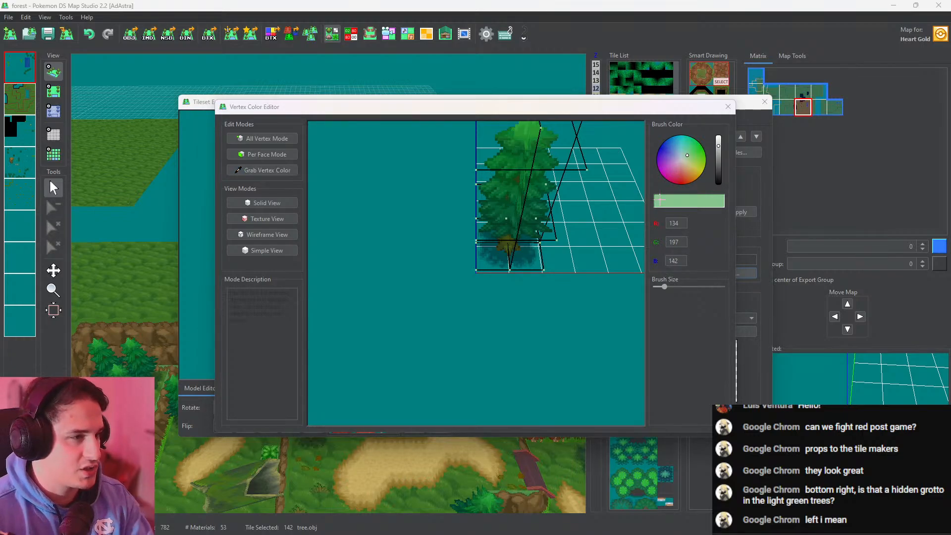
# Capture a screen snip of the grabbed color's RGB values, shrink the Snipping Tool window and place it beside the editor
pyautogui.press('super+shift+s')
pyautogui.moveTo(627, 167); pyautogui.dragTo(749, 307)
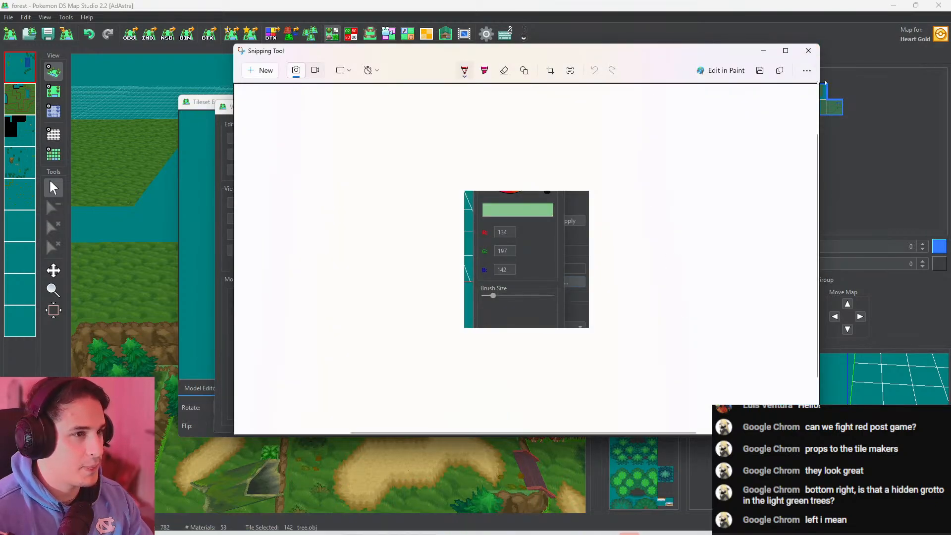
pyautogui.moveTo(820, 65); pyautogui.dragTo(480, 198)
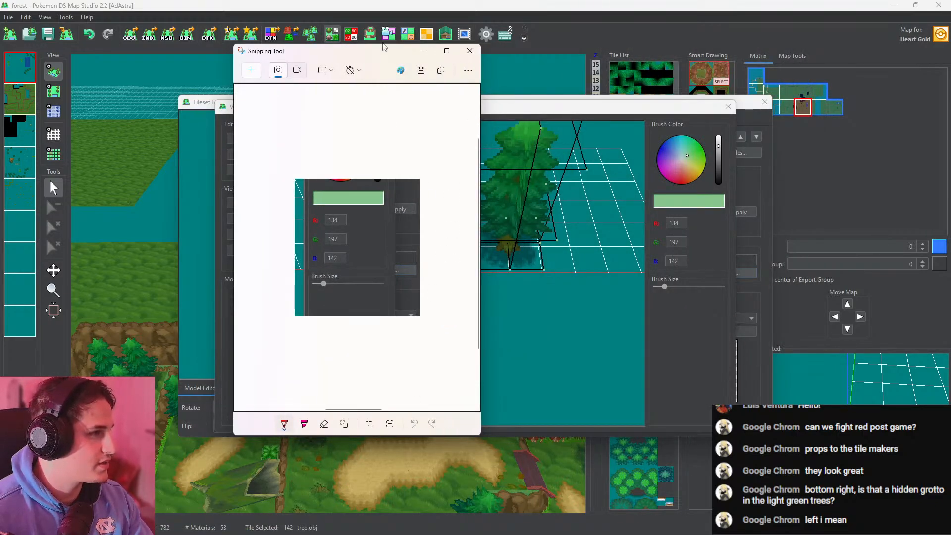
pyautogui.moveTo(382, 46); pyautogui.dragTo(831, 250)
pyautogui.click(727, 106)
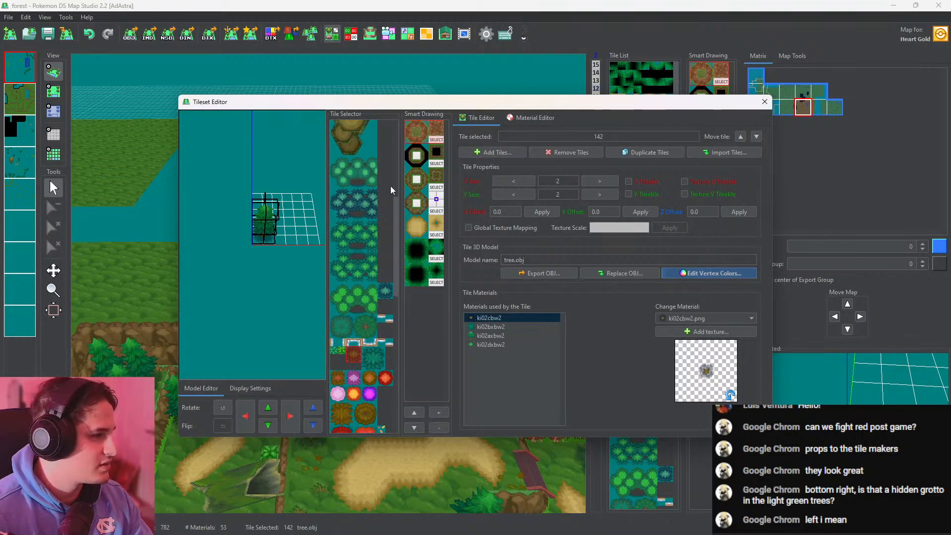
# Paint all vertices of r0_pineForestEnter.obj (tile 125) with 134, 197, 142 at the maximum brush size
pyautogui.click(355, 271)
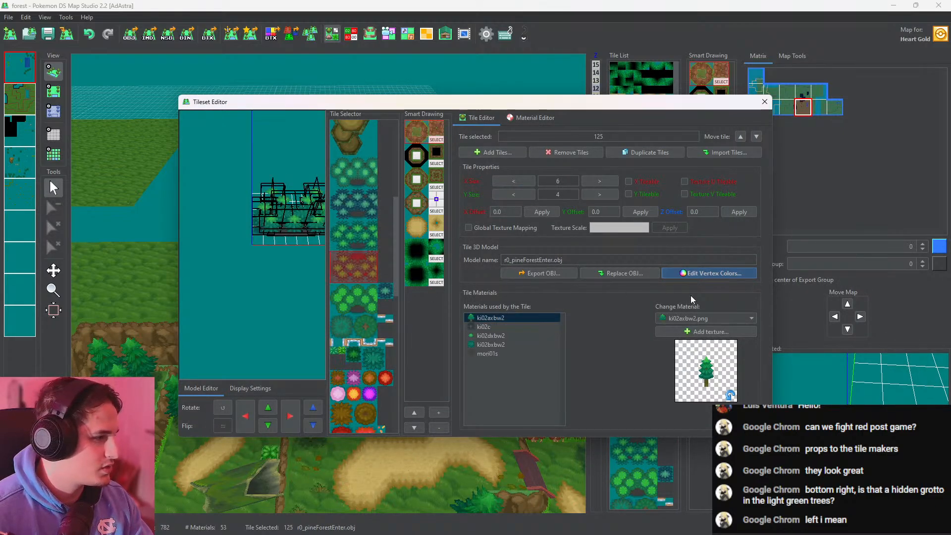
pyautogui.click(711, 274)
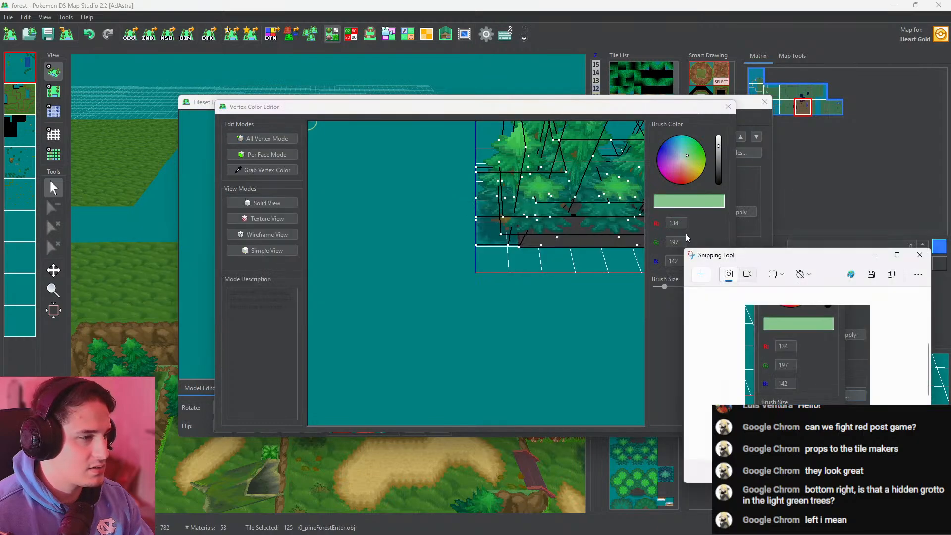
pyautogui.moveTo(790, 265); pyautogui.dragTo(795, 534)
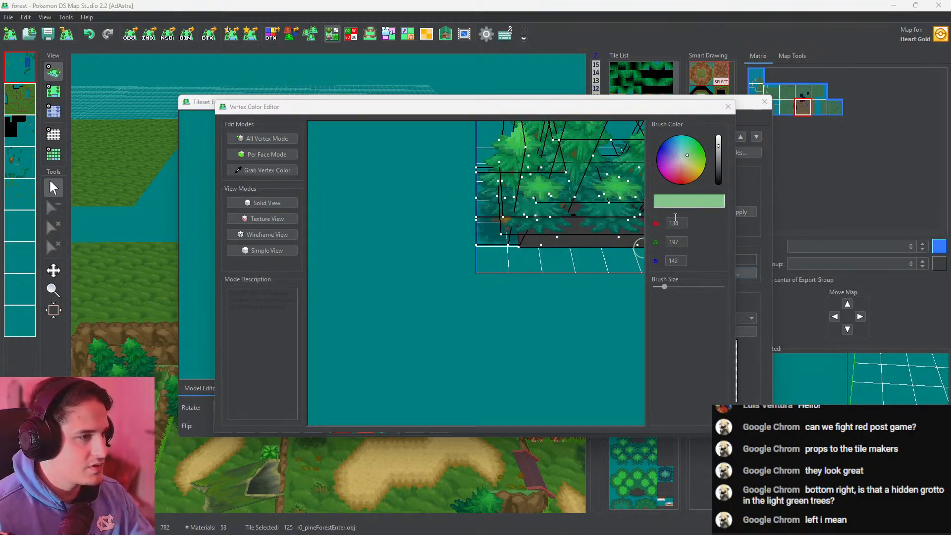
pyautogui.scroll(-3, 605, 196)
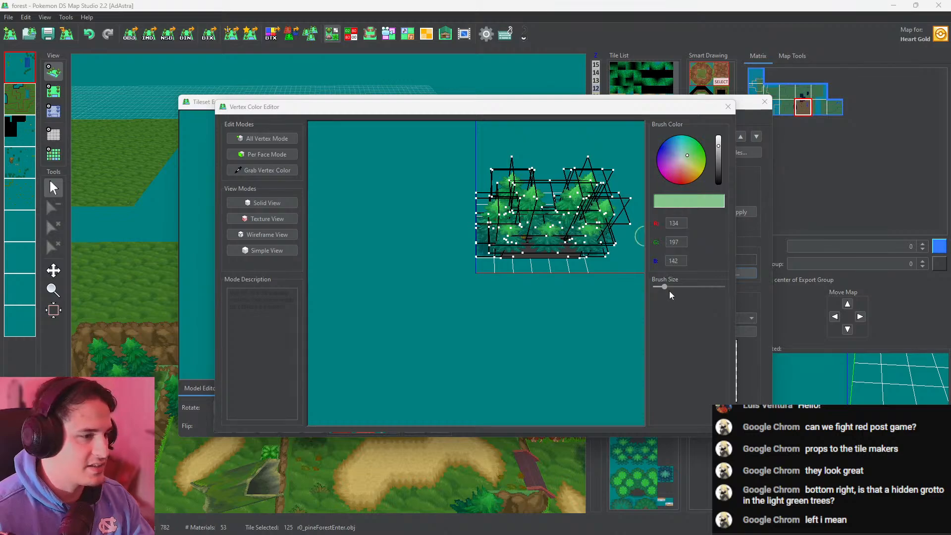
pyautogui.moveTo(664, 286); pyautogui.dragTo(729, 285)
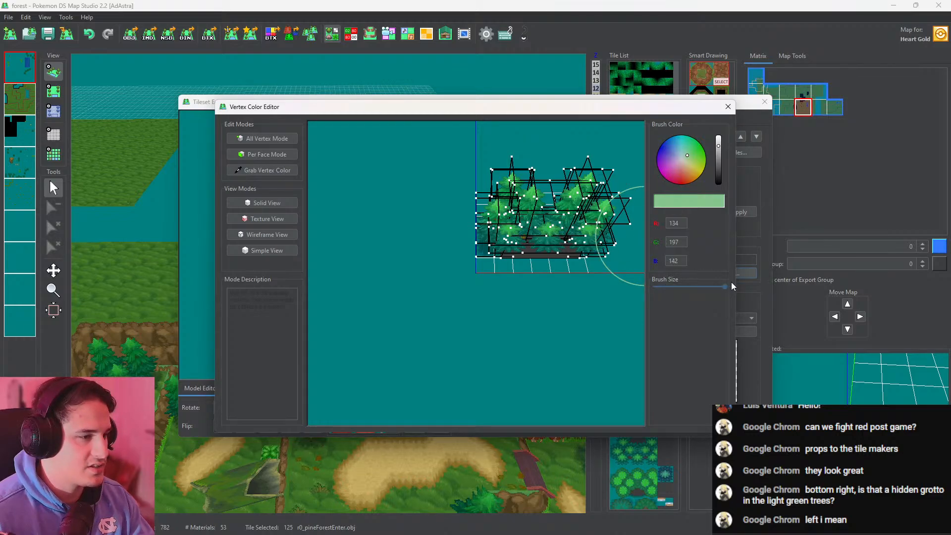
pyautogui.click(728, 107)
pyautogui.click(764, 102)
# Check the recolored tree cluster in the western forest and its surroundings around the bridged pit in 3D
pyautogui.moveTo(212, 191); pyautogui.dragTo(545, 255)
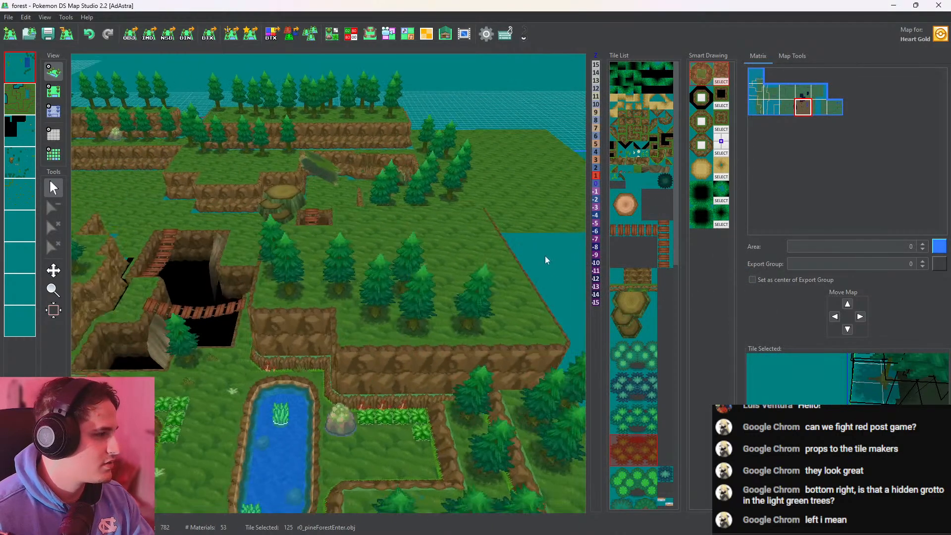
pyautogui.moveTo(148, 342); pyautogui.dragTo(452, 228)
pyautogui.moveTo(404, 317)
pyautogui.mouseDown()
pyautogui.moveTo(416, 333)
pyautogui.moveTo(412, 219)
pyautogui.moveTo(424, 361)
pyautogui.moveTo(421, 310)
pyautogui.mouseUp()
pyautogui.scroll(4, 414, 334)
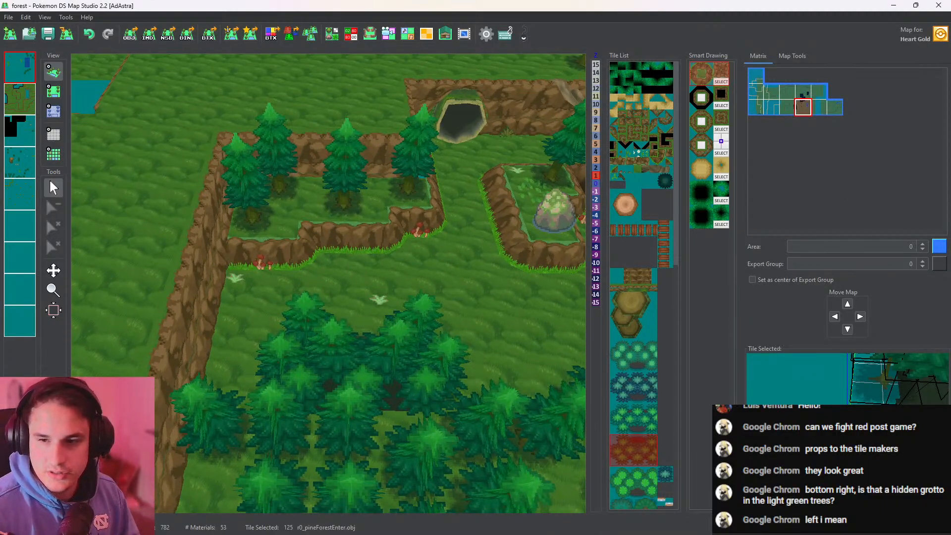
pyautogui.moveTo(540, 213); pyautogui.dragTo(245, 218)
pyautogui.moveTo(471, 206); pyautogui.dragTo(389, 197)
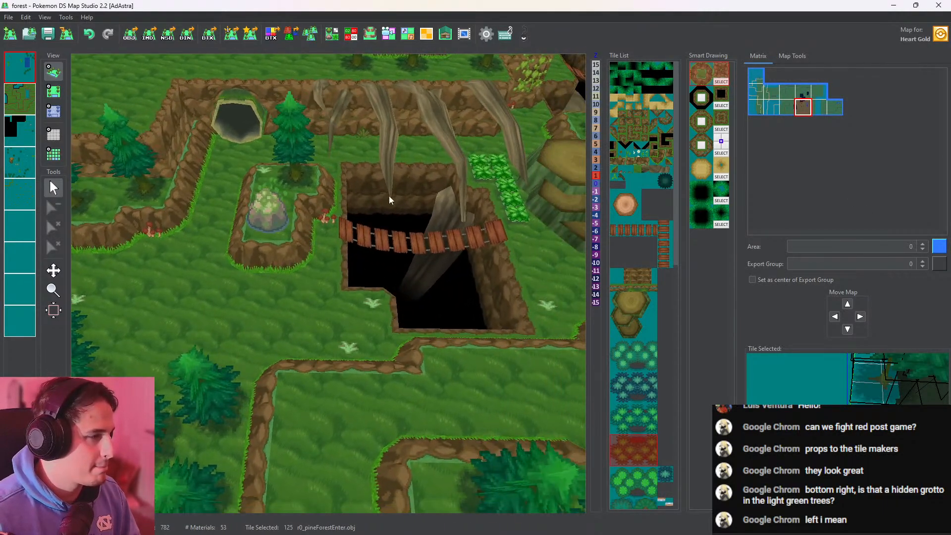
pyautogui.scroll(-6, 389, 196)
# Grab the vertex color 138, 197, 145 from the recolored r0_pineForestEnter.obj (tile 125)
pyautogui.click(334, 36)
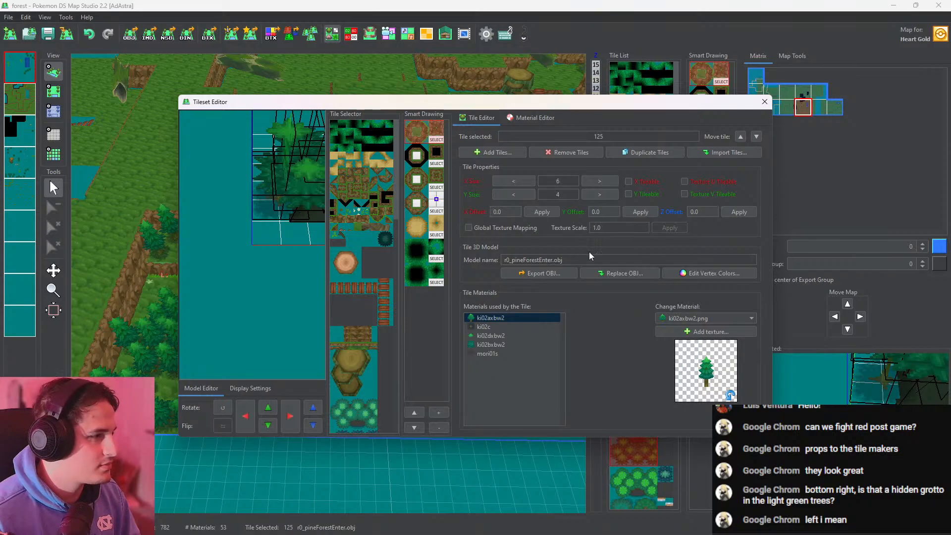
pyautogui.click(708, 273)
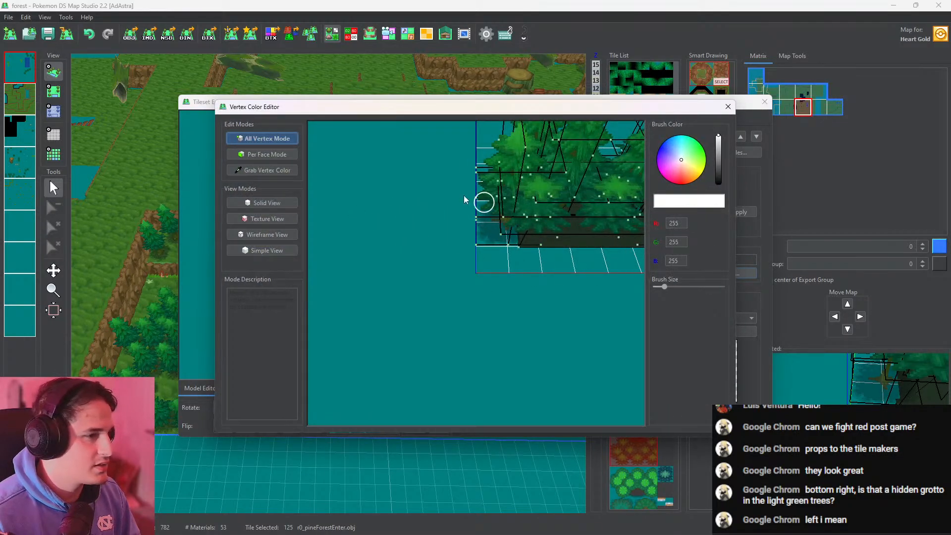
pyautogui.click(266, 172)
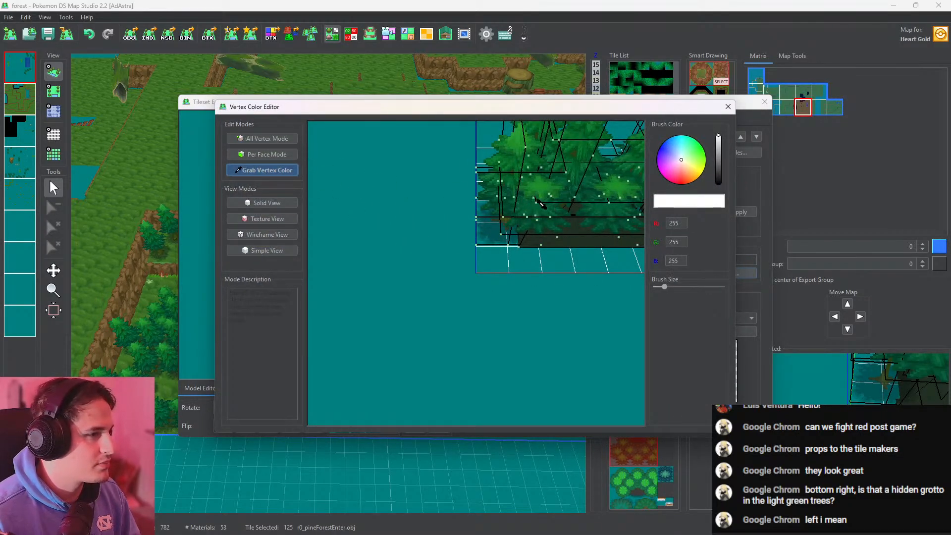
pyautogui.click(541, 204)
pyautogui.click(728, 107)
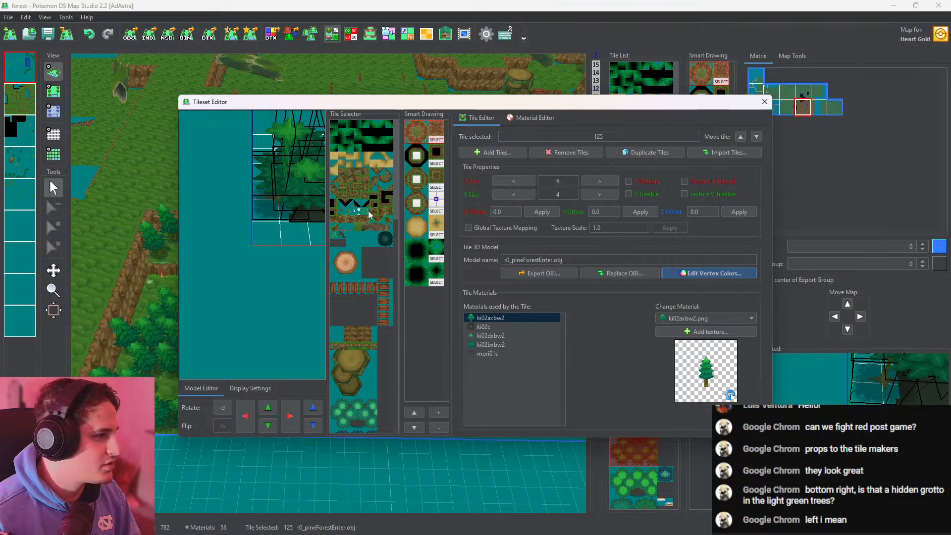
# Paint the vertices of the other r0_pineForestEnter.obj (tile 124) with 138, 197, 145 at the maximum brush size
pyautogui.moveTo(397, 204); pyautogui.dragTo(396, 283)
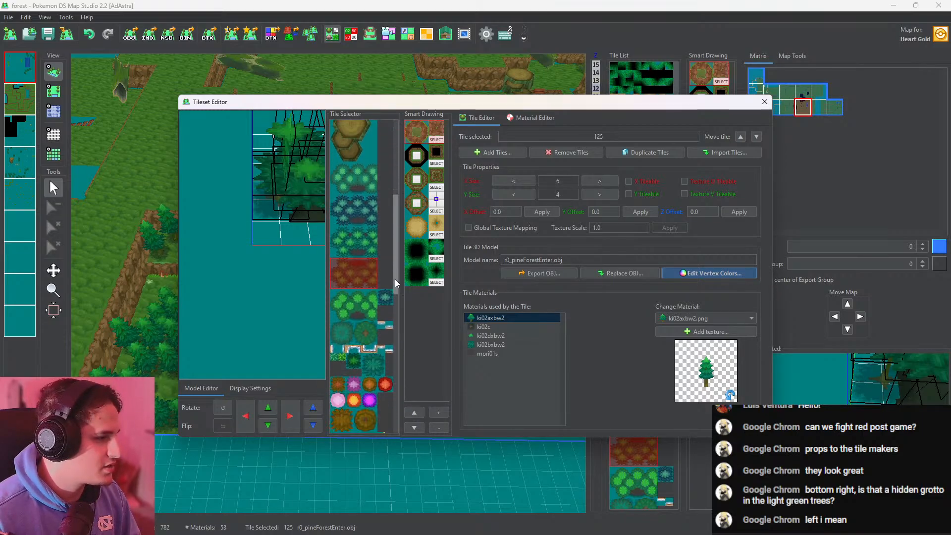
pyautogui.click(359, 245)
pyautogui.click(732, 273)
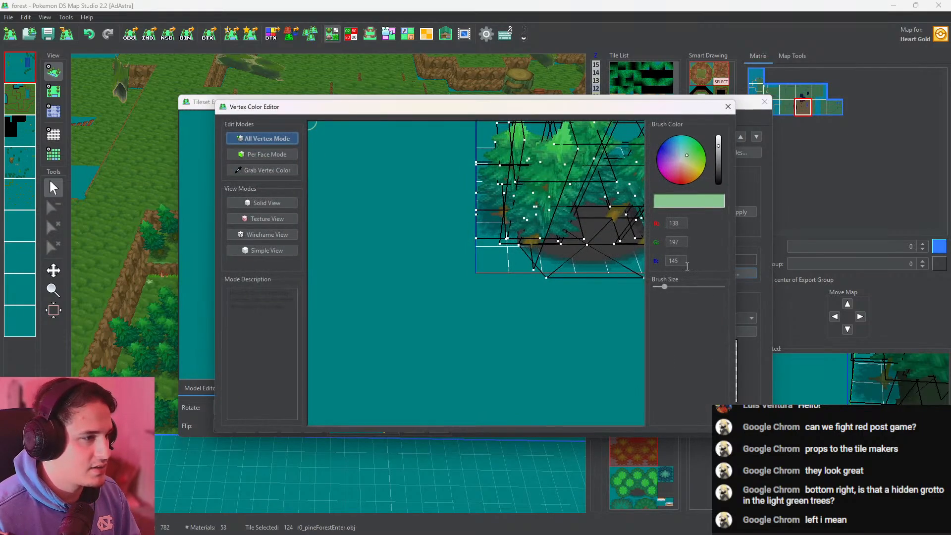
pyautogui.moveTo(664, 287); pyautogui.dragTo(727, 288)
pyautogui.scroll(-4, 560, 285)
pyautogui.moveTo(572, 272)
pyautogui.mouseDown()
pyautogui.moveTo(517, 248)
pyautogui.moveTo(556, 268)
pyautogui.mouseUp()
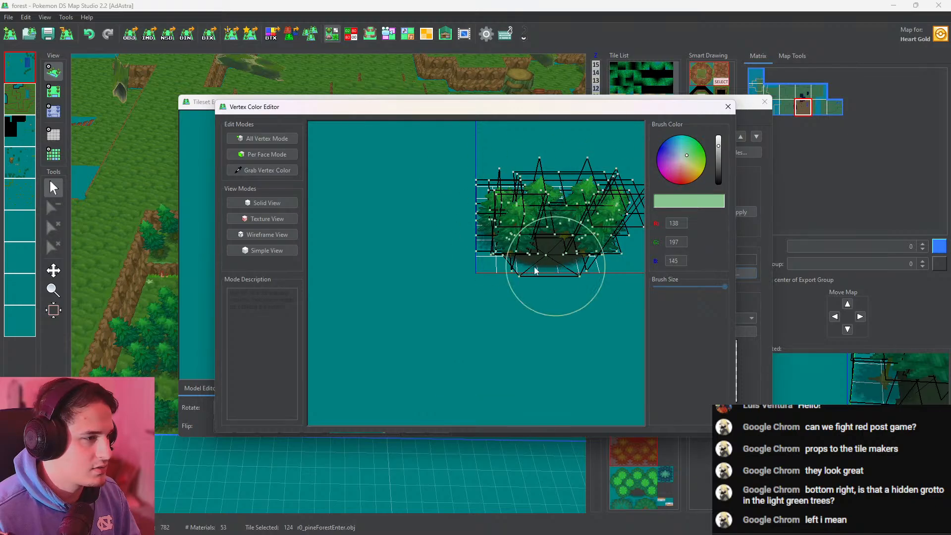
pyautogui.click(727, 106)
pyautogui.click(765, 102)
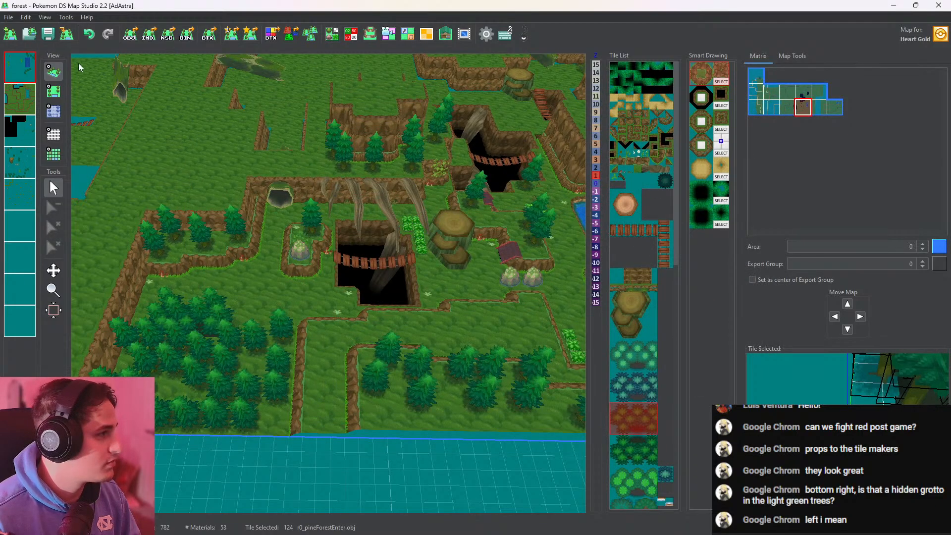
# Check the recolored tree cluster behind the upright hollow log and compare it with the surrounding trees in 3D
pyautogui.moveTo(328, 170); pyautogui.dragTo(110, 331, button='middle')
pyautogui.scroll(5, 415, 156)
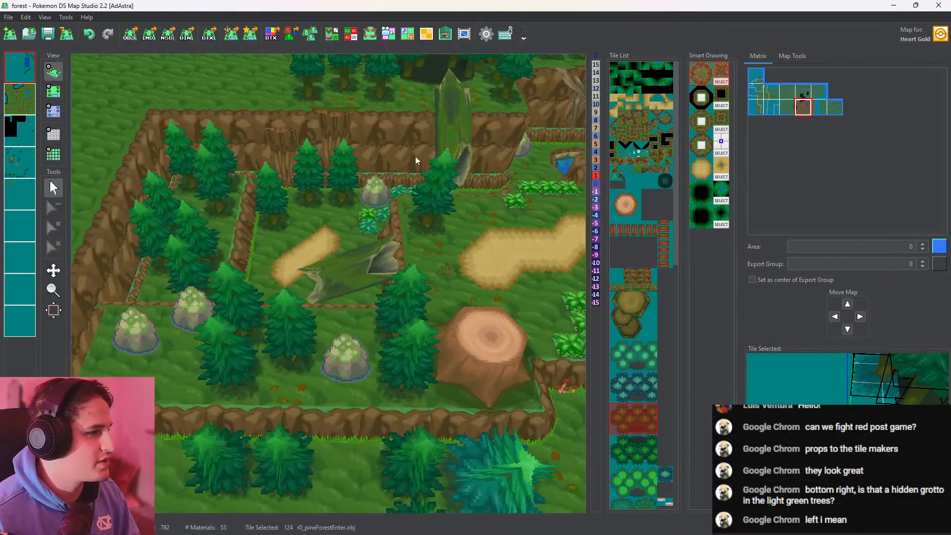
pyautogui.moveTo(415, 156); pyautogui.dragTo(282, 165, button='middle')
pyautogui.scroll(-5, 281, 165)
pyautogui.moveTo(457, 245)
pyautogui.mouseDown(button='middle')
pyautogui.moveTo(459, 180)
pyautogui.moveTo(457, 235)
pyautogui.mouseUp(button='middle')
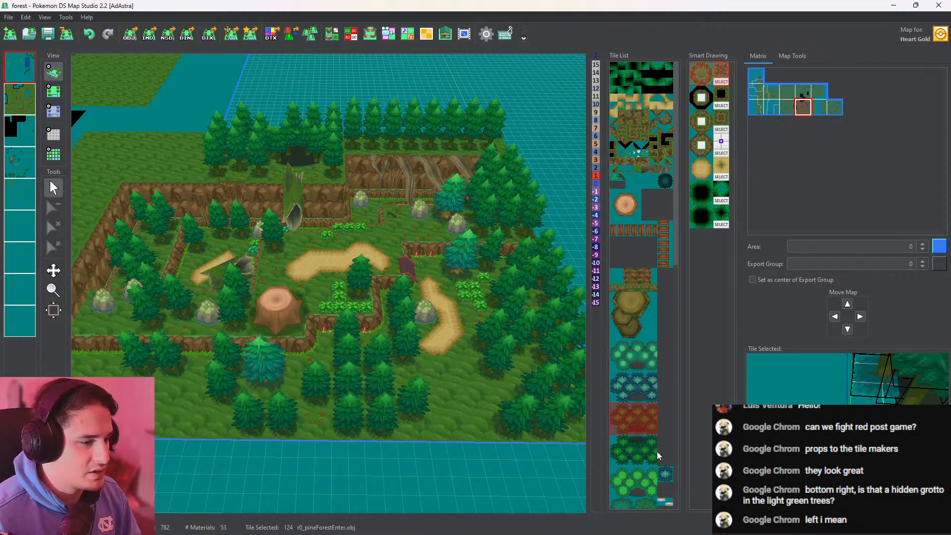
# Identify the Big_tree_dark.obj tile and grab a vertex color from the lower trunk of tree.obj in the tileset editor
pyautogui.scroll(-3, 658, 454)
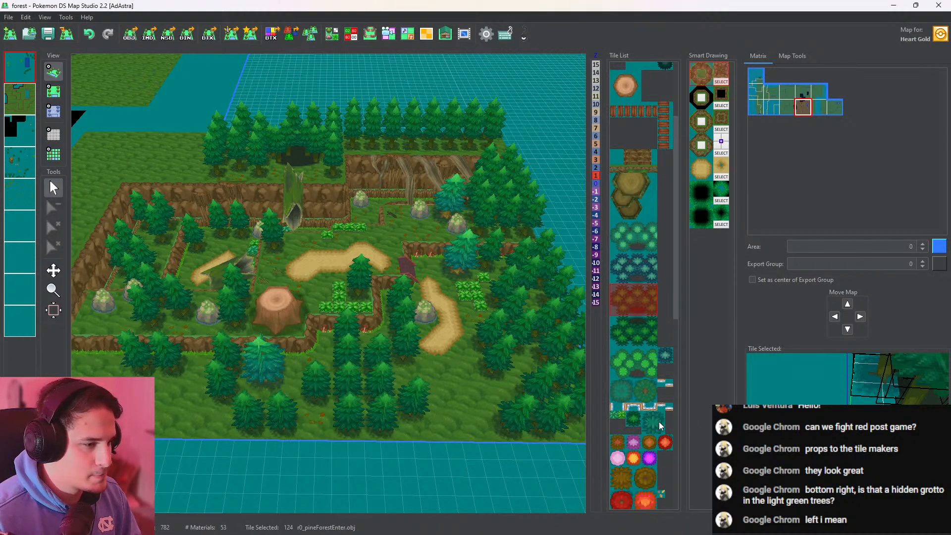
pyautogui.click(643, 421)
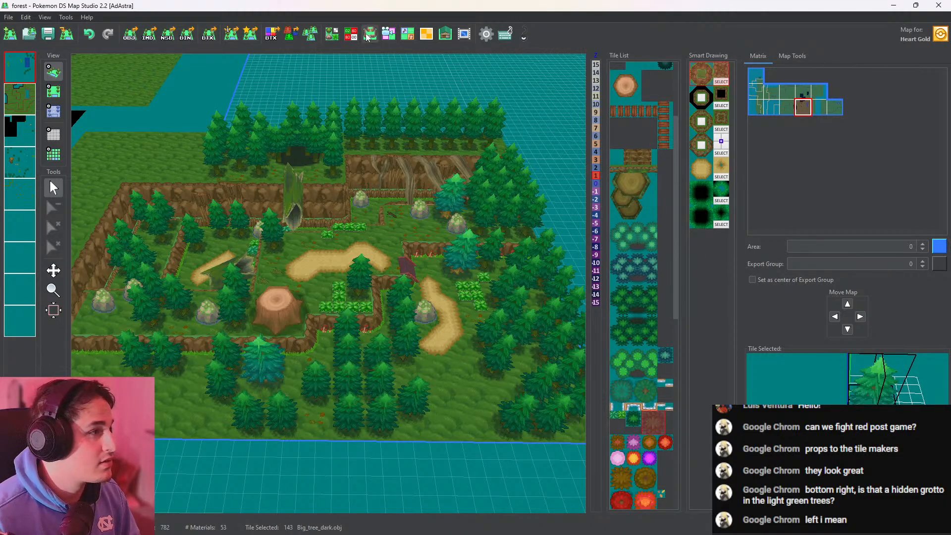
pyautogui.click(332, 33)
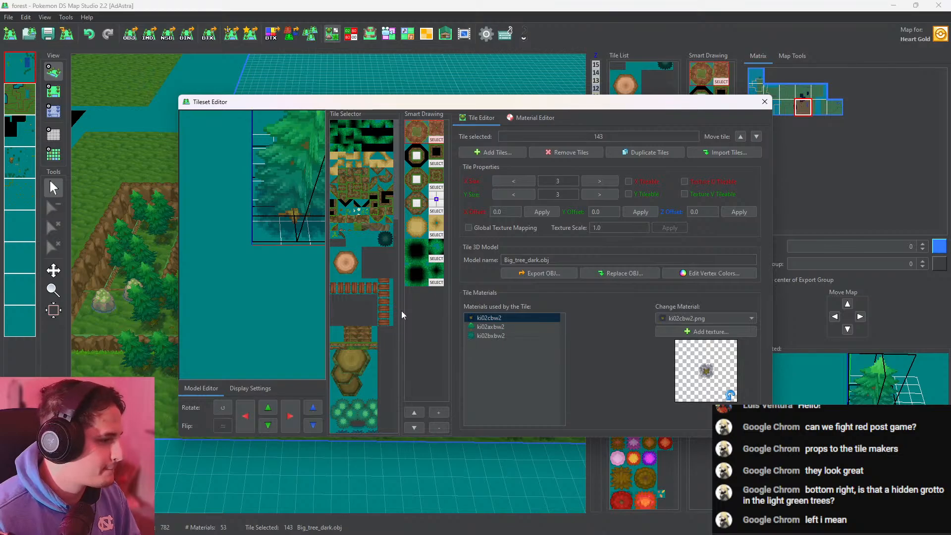
pyautogui.moveTo(397, 207); pyautogui.dragTo(399, 321)
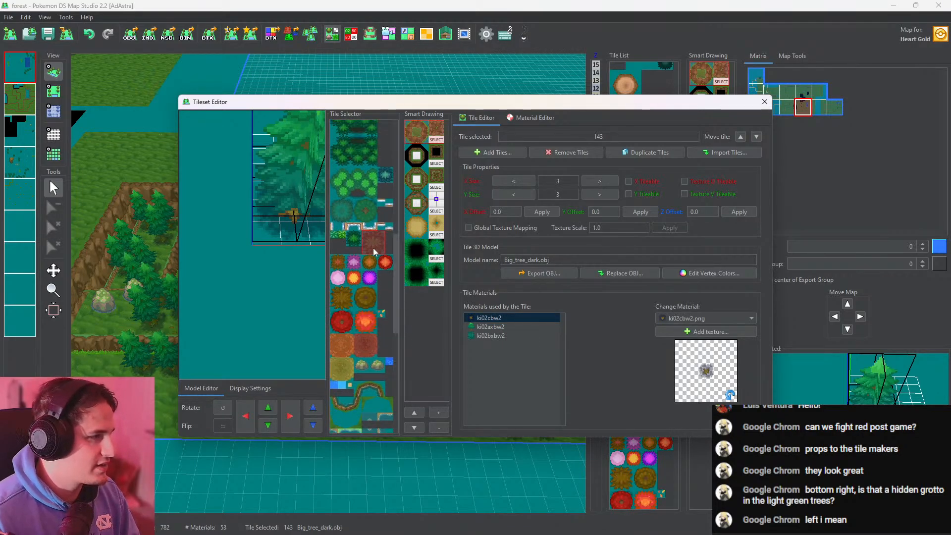
pyautogui.click(355, 242)
pyautogui.click(708, 272)
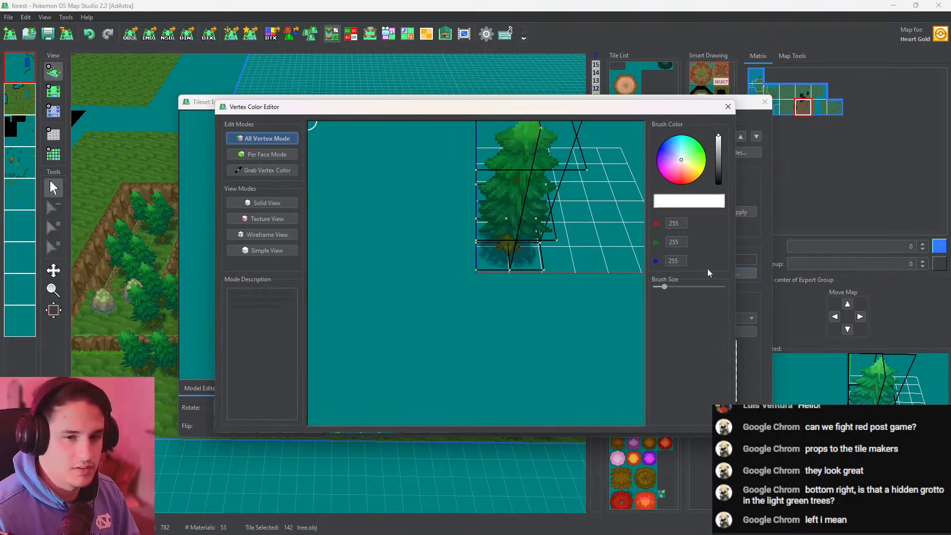
pyautogui.click(270, 172)
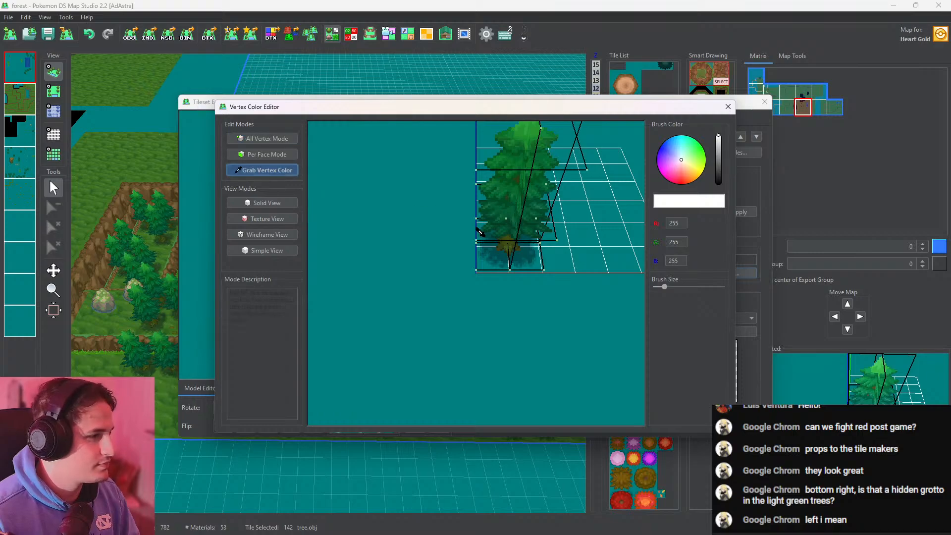
pyautogui.click(477, 242)
pyautogui.click(727, 106)
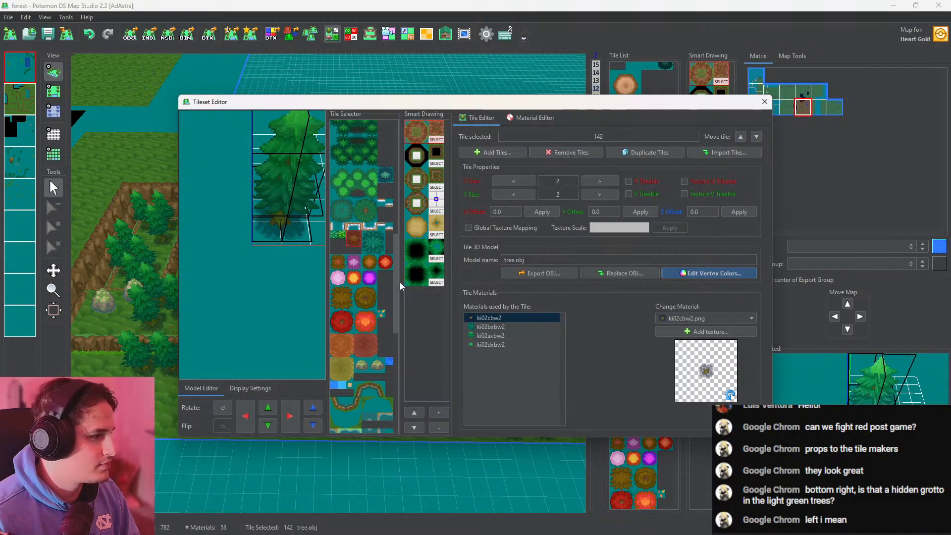
# Paint the vertices of Big_tree_dark.obj (tile 143) with 134, 197, 142 at the maximum brush size and close the tileset editor
pyautogui.click(373, 245)
pyautogui.click(709, 273)
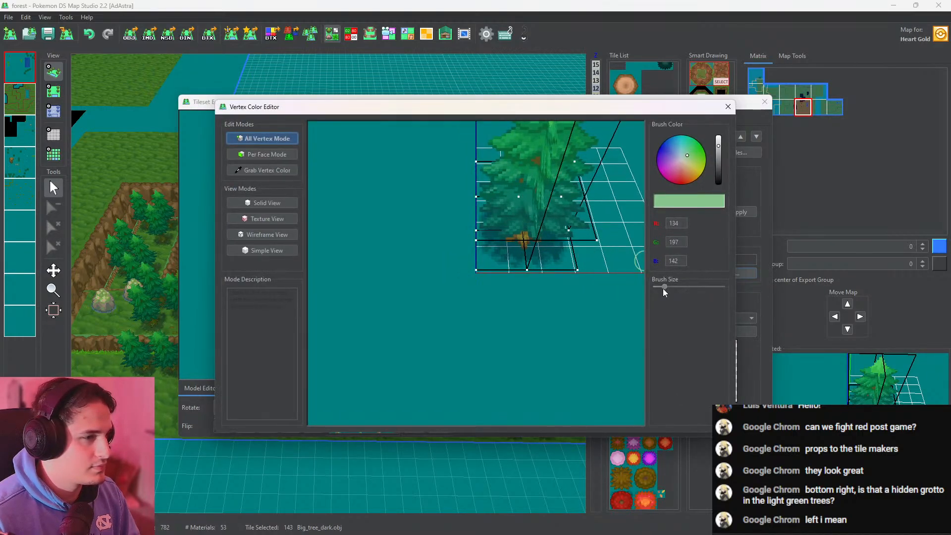
pyautogui.moveTo(664, 286); pyautogui.dragTo(724, 286)
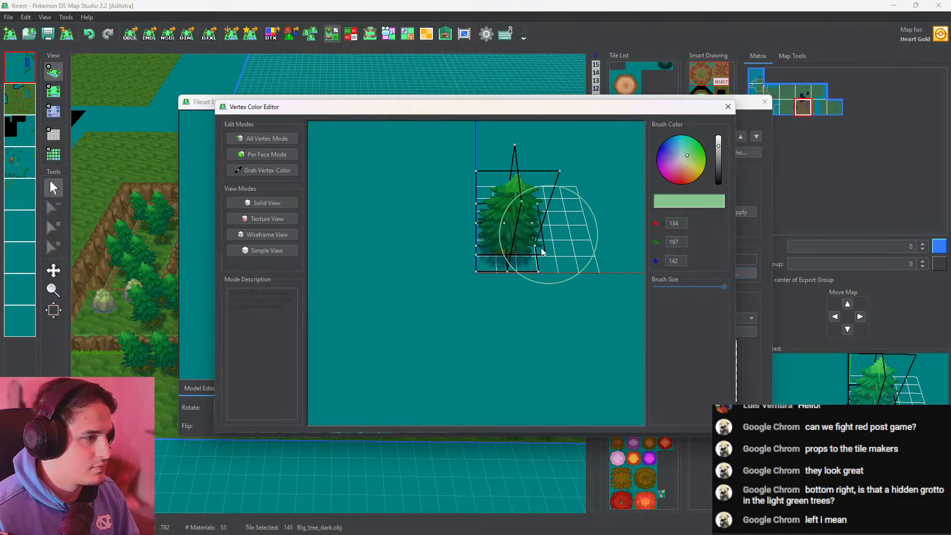
pyautogui.click(727, 106)
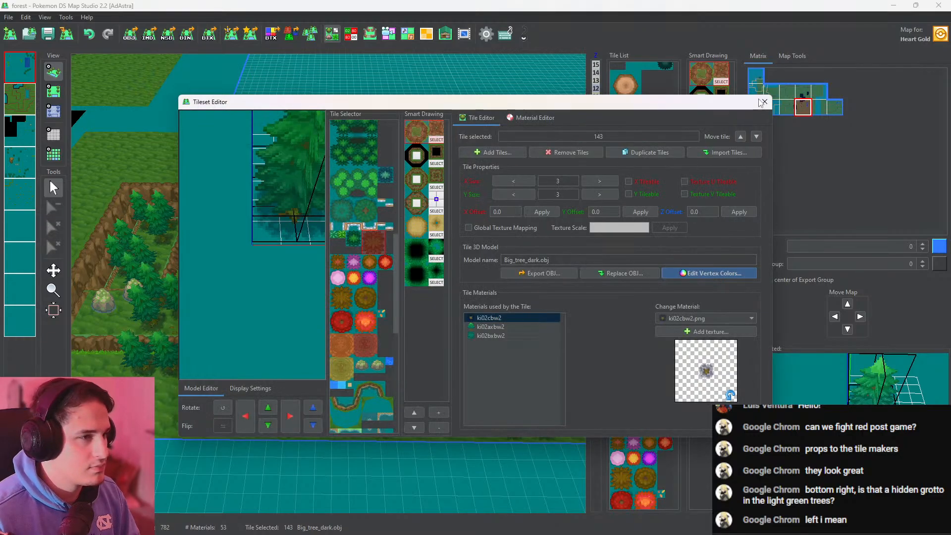
pyautogui.click(765, 101)
# Place two Big_tree_dark.obj trees on the fourth layer, along the ledge above the hollow log and hanging roots
pyautogui.moveTo(239, 235); pyautogui.dragTo(486, 347, button='middle')
pyautogui.moveTo(282, 248); pyautogui.dragTo(379, 173, button='middle')
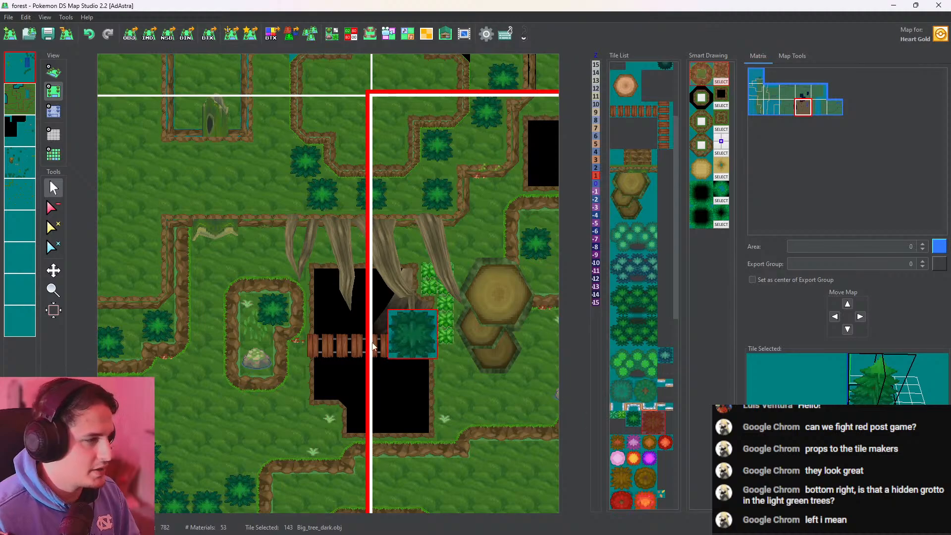
pyautogui.click(249, 198)
pyautogui.hotkey('ctrl', 'z')
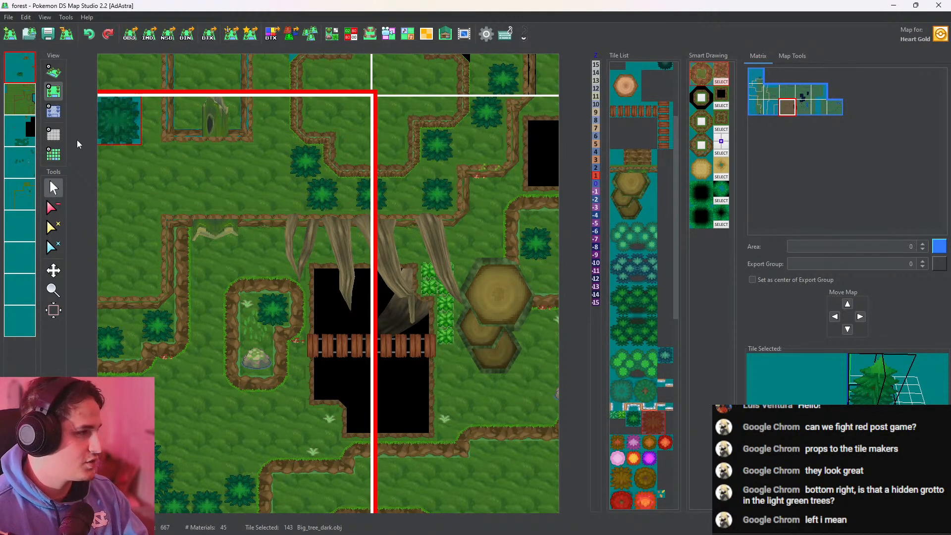
pyautogui.click(10, 131)
pyautogui.click(20, 99)
pyautogui.click(21, 69)
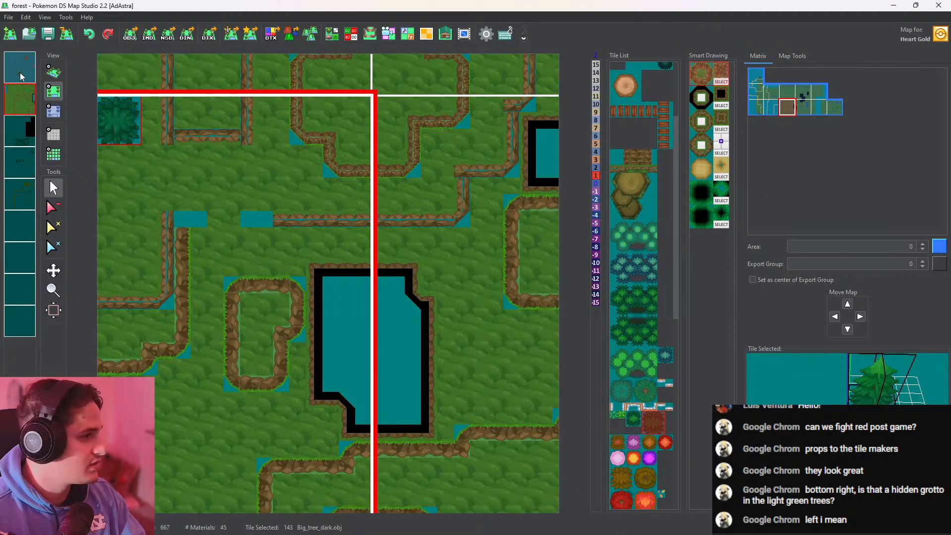
pyautogui.click(24, 133)
pyautogui.click(21, 165)
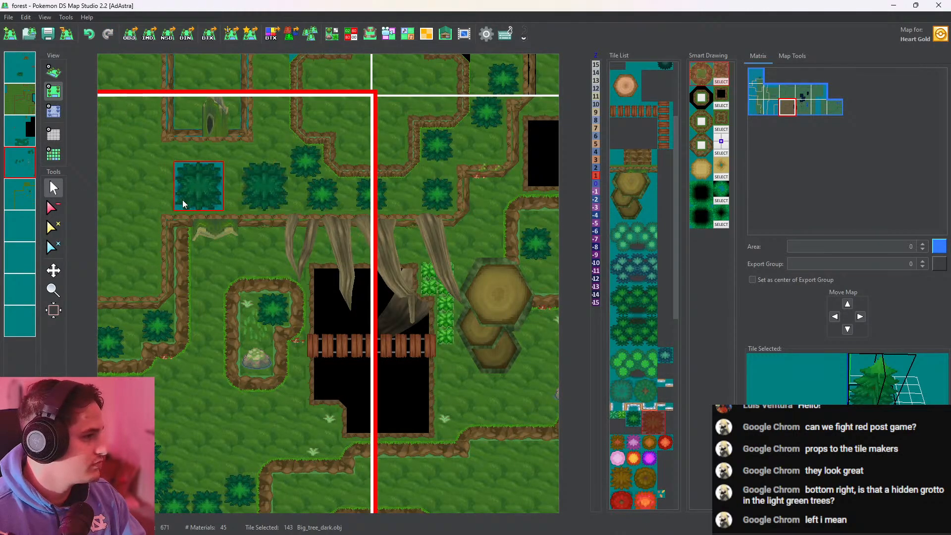
pyautogui.click(182, 200)
# Extend the tree line westward above the hollow-log ledge with two more Big_tree_dark.obj trees and two tree.obj trees
pyautogui.click(54, 73)
pyautogui.scroll(6, 272, 257)
pyautogui.moveTo(272, 257); pyautogui.dragTo(293, 156)
pyautogui.click(54, 94)
pyautogui.scroll(1, 317, 366)
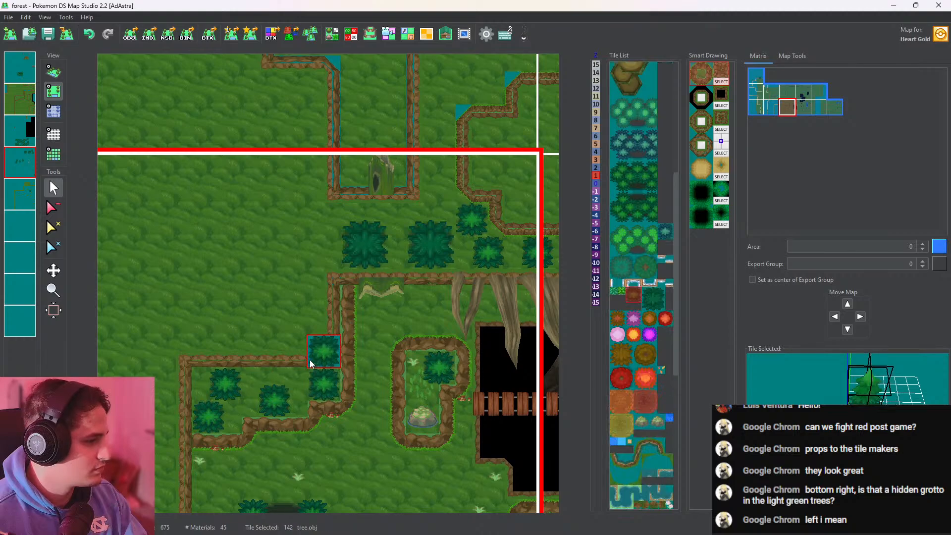
pyautogui.rightClick(346, 265)
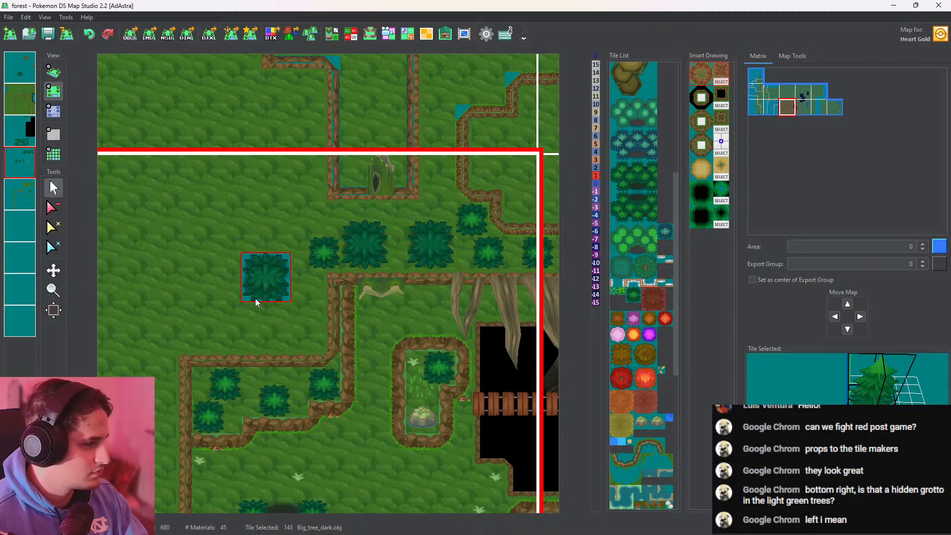
pyautogui.click(253, 297)
pyautogui.click(268, 343)
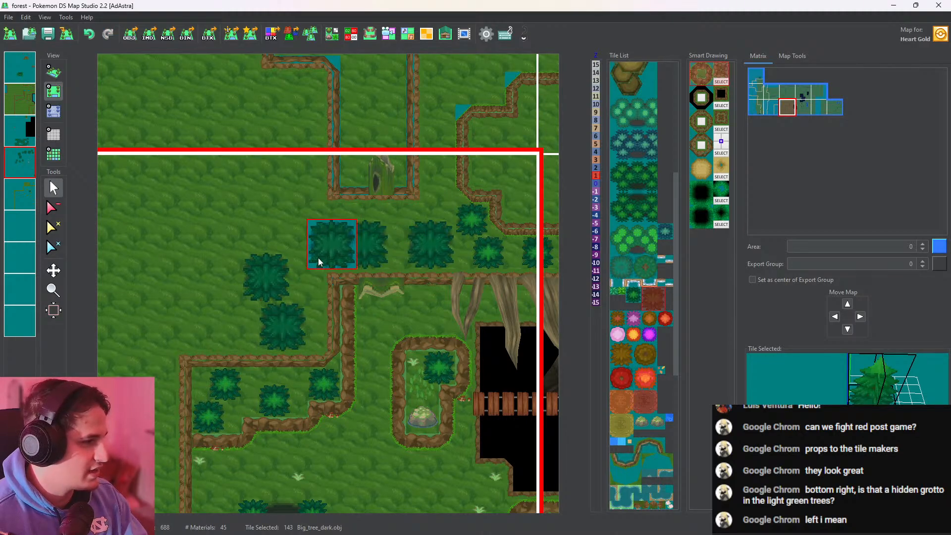
pyautogui.scroll(1, 318, 259)
pyautogui.click(303, 293)
# Check the new tree line in 3D and add a Big_tree_dark.obj tree in the grass strip between the cliffs south of the plank bridge
pyautogui.click(54, 73)
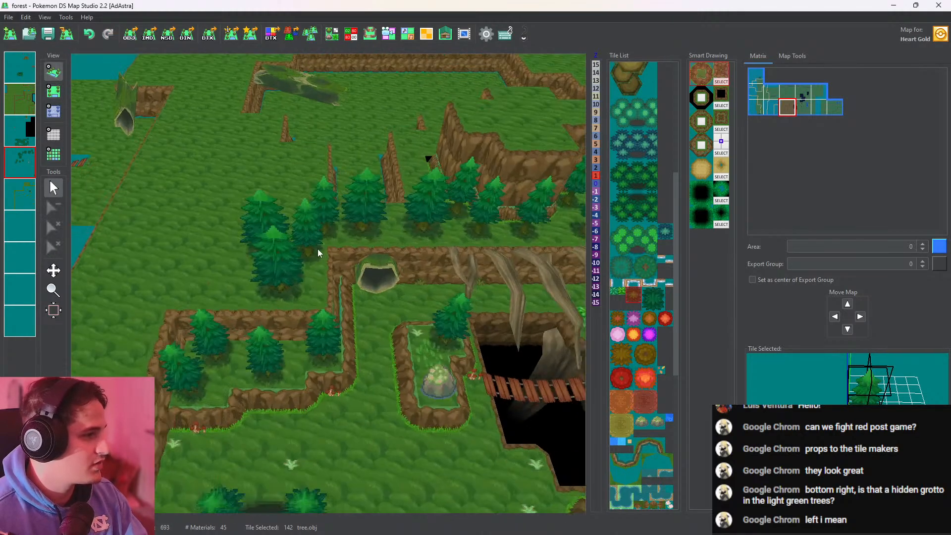
pyautogui.scroll(5, 384, 255)
pyautogui.scroll(-3, 434, 257)
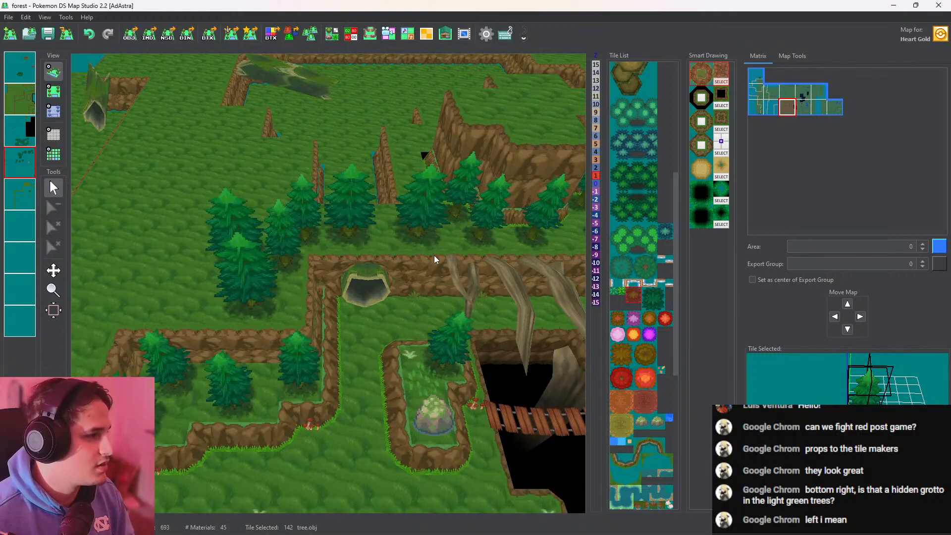
pyautogui.moveTo(402, 228); pyautogui.dragTo(210, 156)
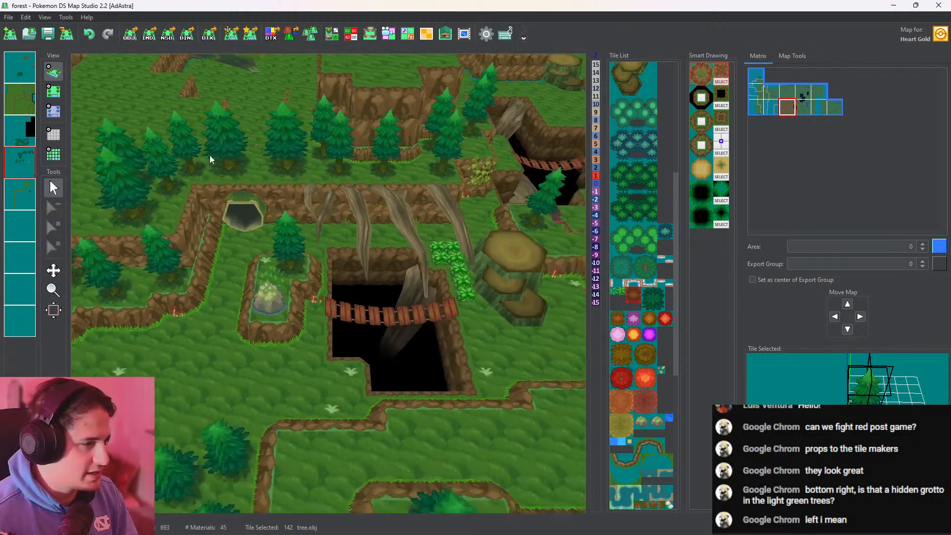
pyautogui.moveTo(384, 263); pyautogui.dragTo(283, 241)
pyautogui.click(53, 91)
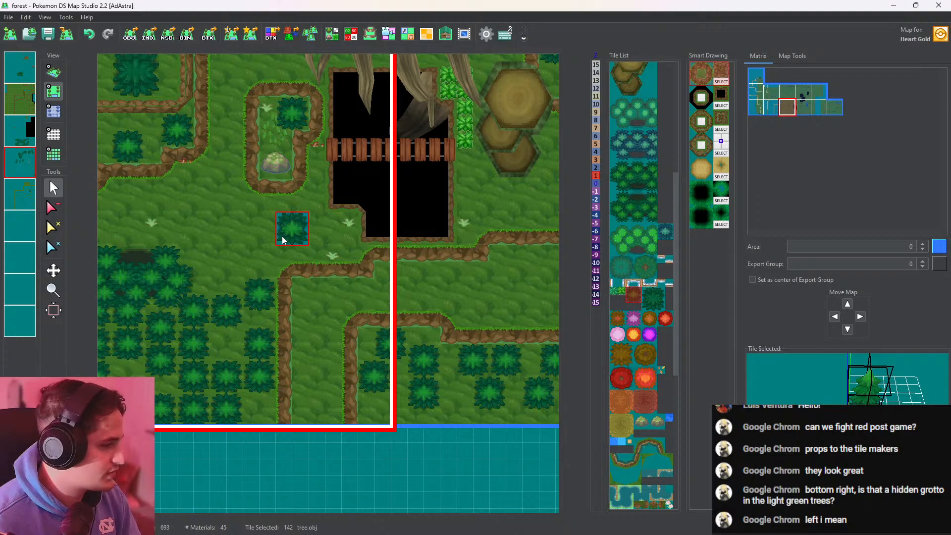
pyautogui.moveTo(275, 241); pyautogui.dragTo(305, 171, button='middle')
pyautogui.rightClick(246, 244)
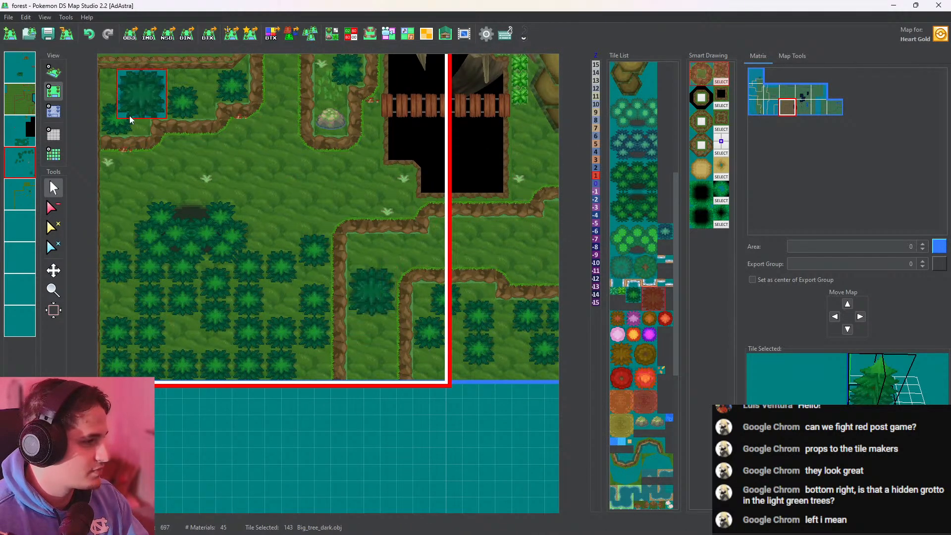
# Place a Big_tree_dark.obj tree in the grassy ledge corner south of the two mossy rocks on the neighboring map
pyautogui.click(53, 71)
pyautogui.moveTo(401, 230); pyautogui.dragTo(148, 375, button='middle')
pyautogui.moveTo(348, 321); pyautogui.dragTo(247, 344, button='middle')
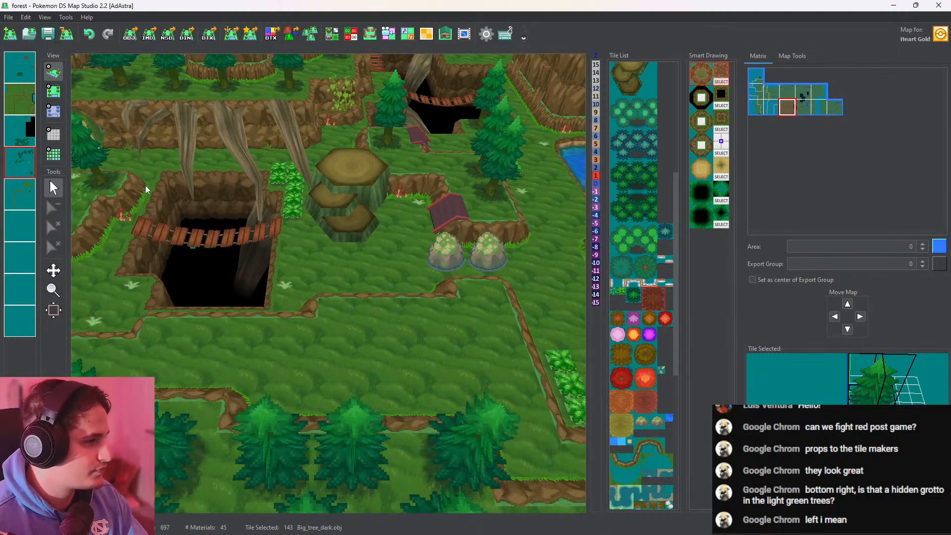
pyautogui.moveTo(301, 231); pyautogui.dragTo(233, 222, button='middle')
pyautogui.click(53, 91)
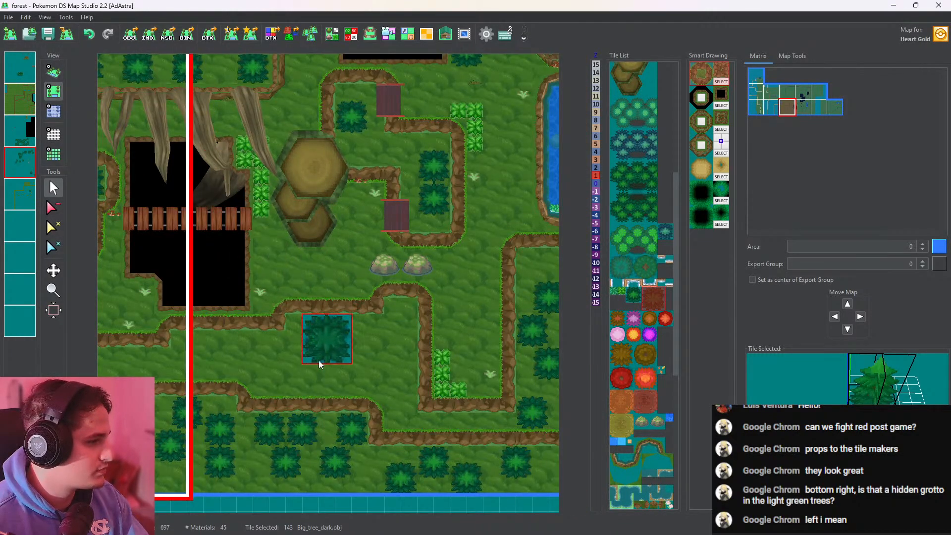
pyautogui.click(379, 378)
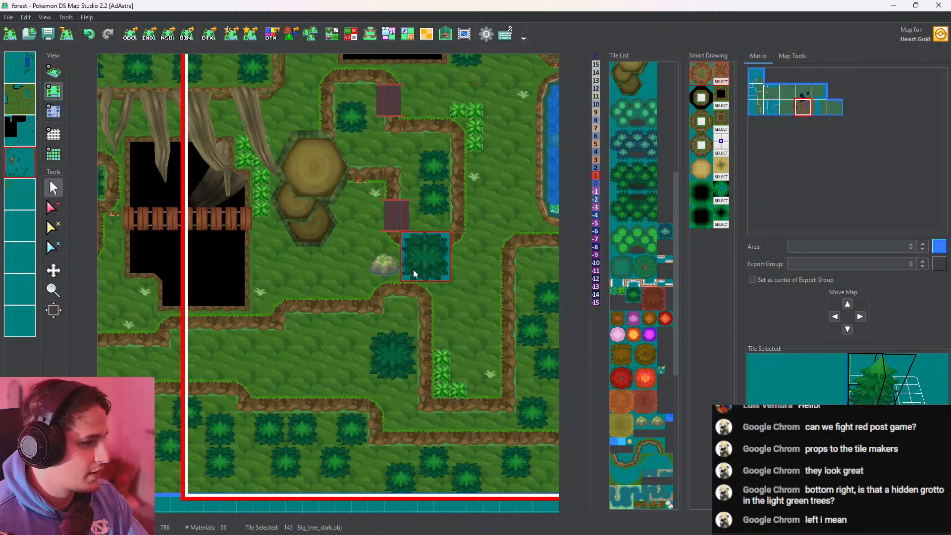
# Add two Rock.obj rocks around the existing pair of mossy rocks and check the cluster in 3D
pyautogui.rightClick(413, 272)
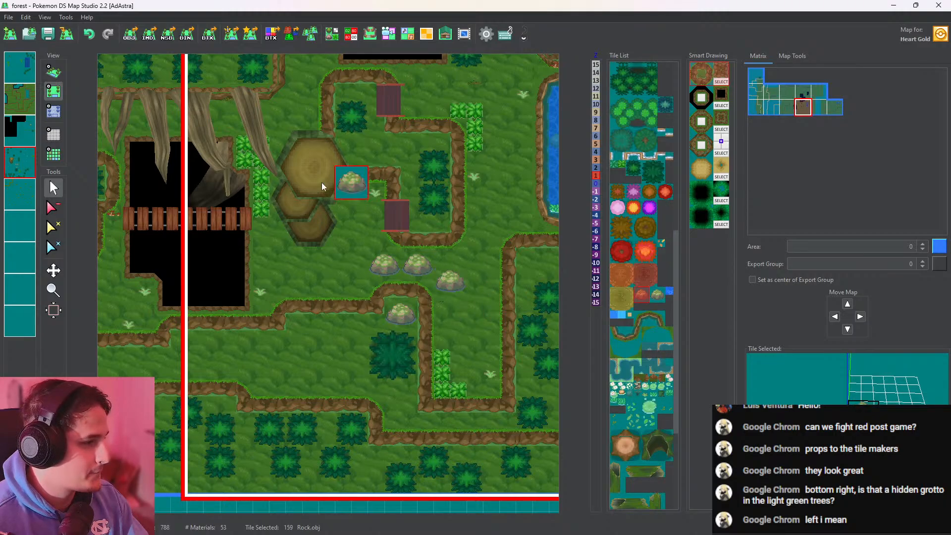
pyautogui.click(53, 71)
pyautogui.scroll(3, 368, 239)
pyautogui.moveTo(367, 239); pyautogui.dragTo(232, 326)
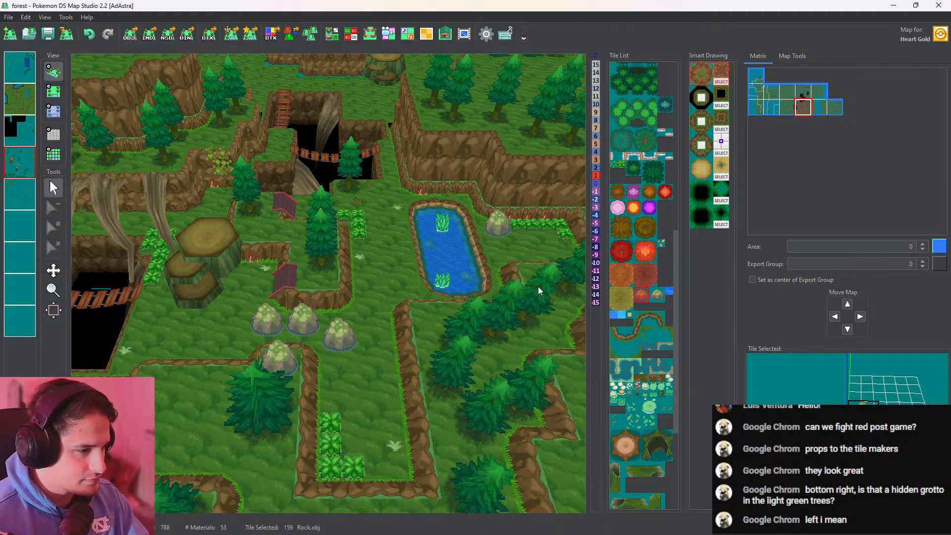
# Try the 1x2 tall tile_3.obj mushrooms at the corner of the shrub row east of the pond and inspect them up close in 3D
pyautogui.click(638, 387)
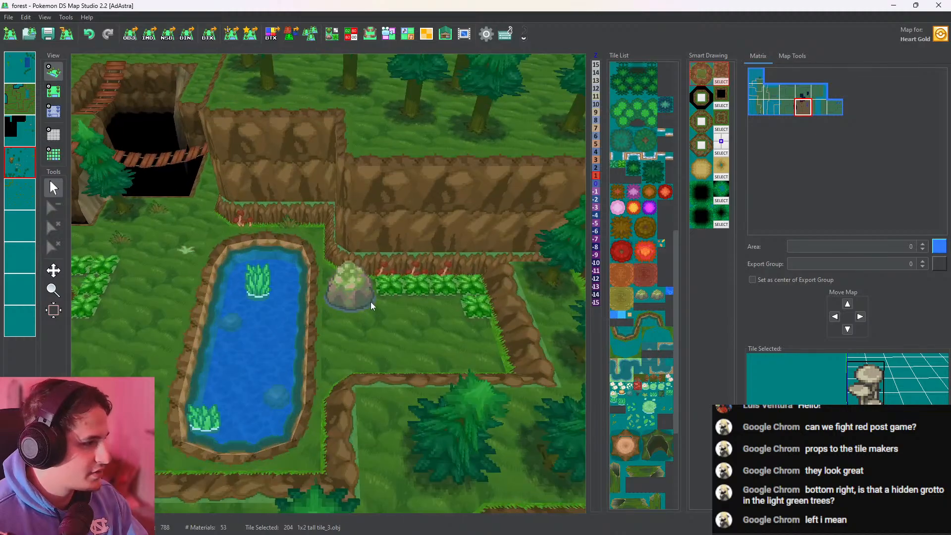
pyautogui.click(55, 92)
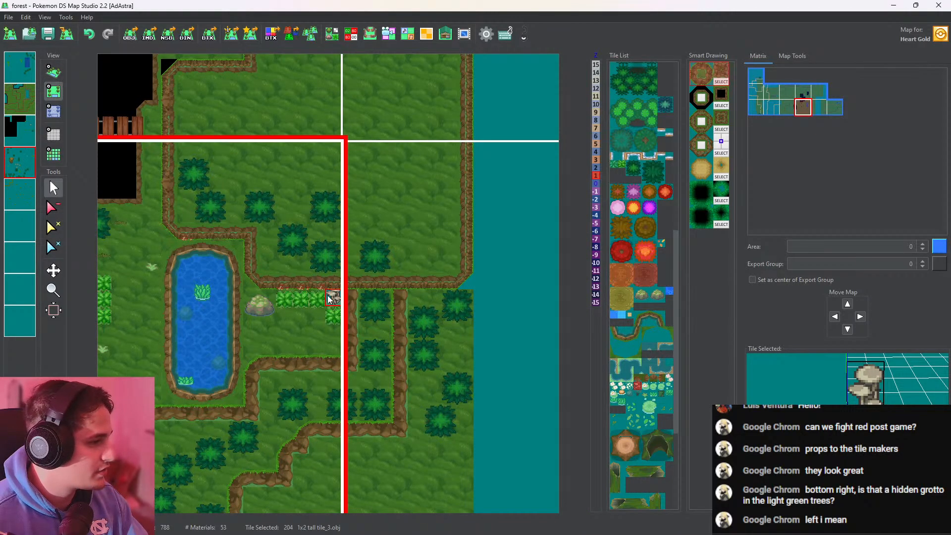
pyautogui.hotkey('ctrl', 'z')
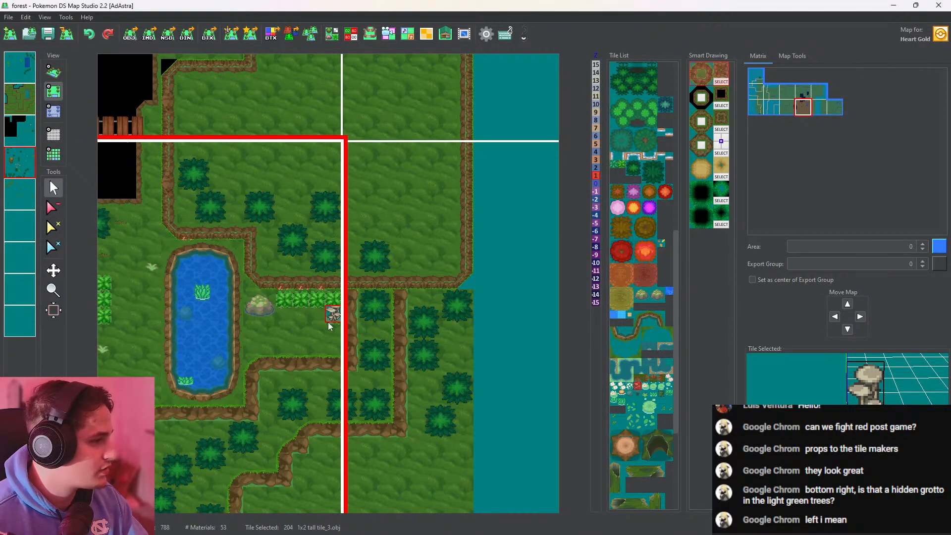
pyautogui.click(52, 74)
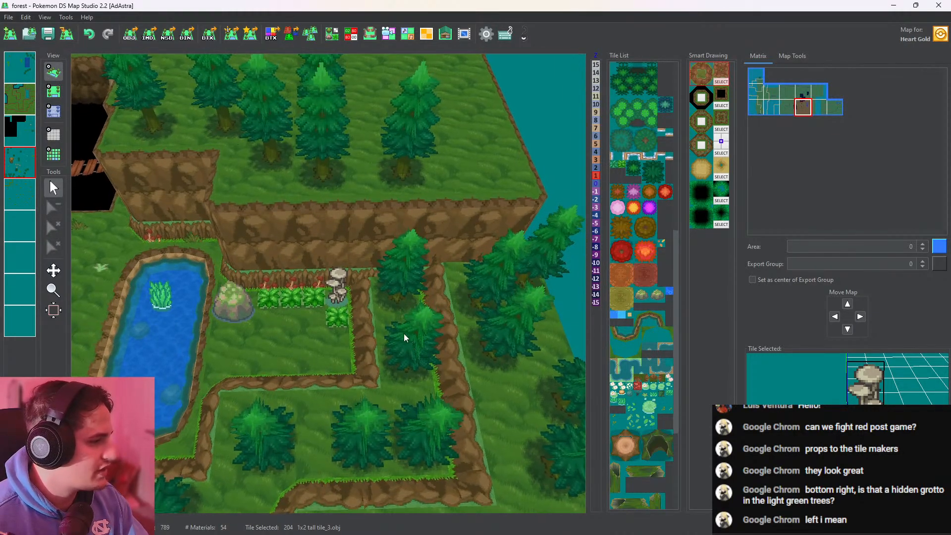
pyautogui.scroll(6, 403, 334)
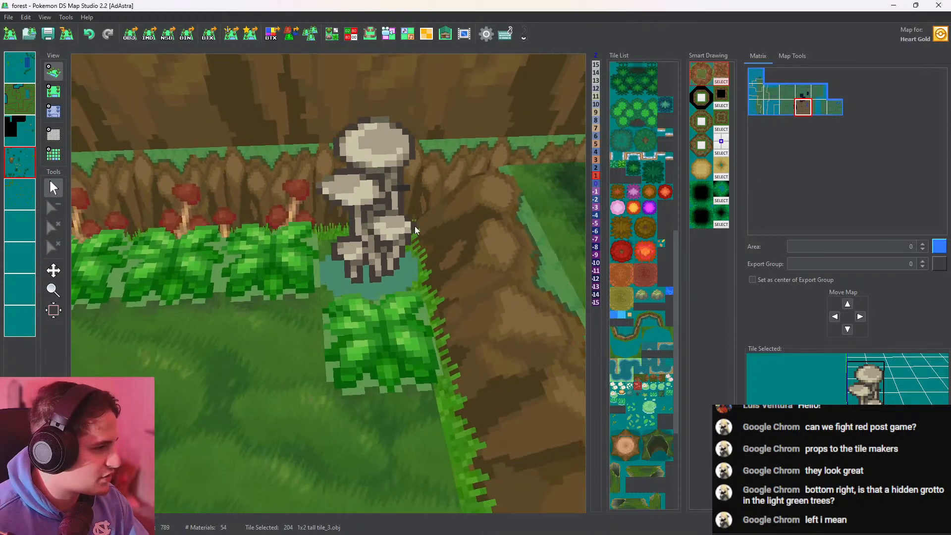
pyautogui.moveTo(415, 230); pyautogui.dragTo(409, 287)
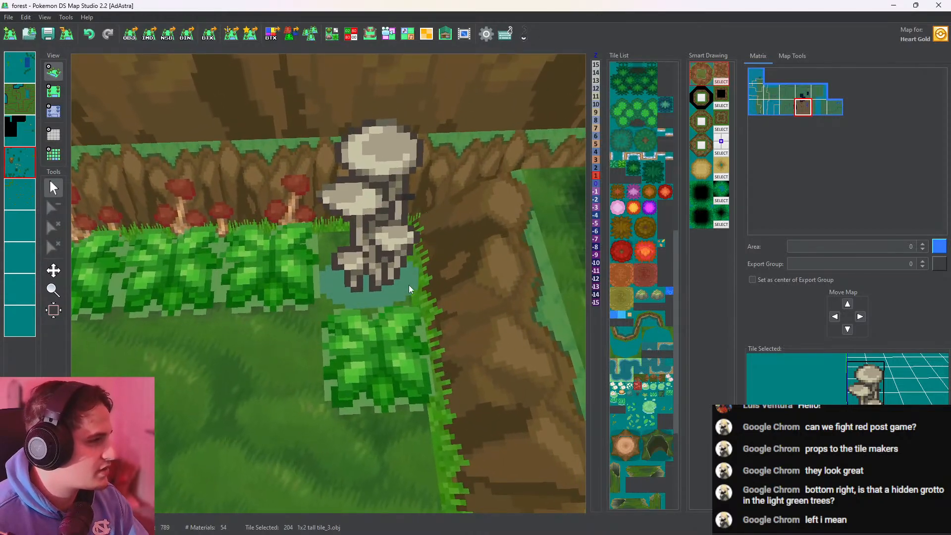
# Check the mushroom tile's material in the tileset editor and undo the mushroom placement
pyautogui.click(327, 36)
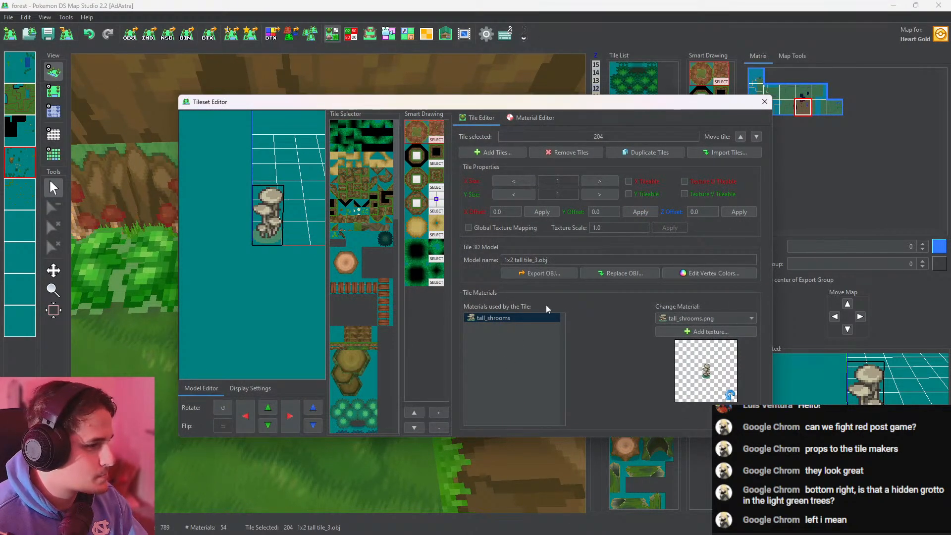
pyautogui.click(764, 102)
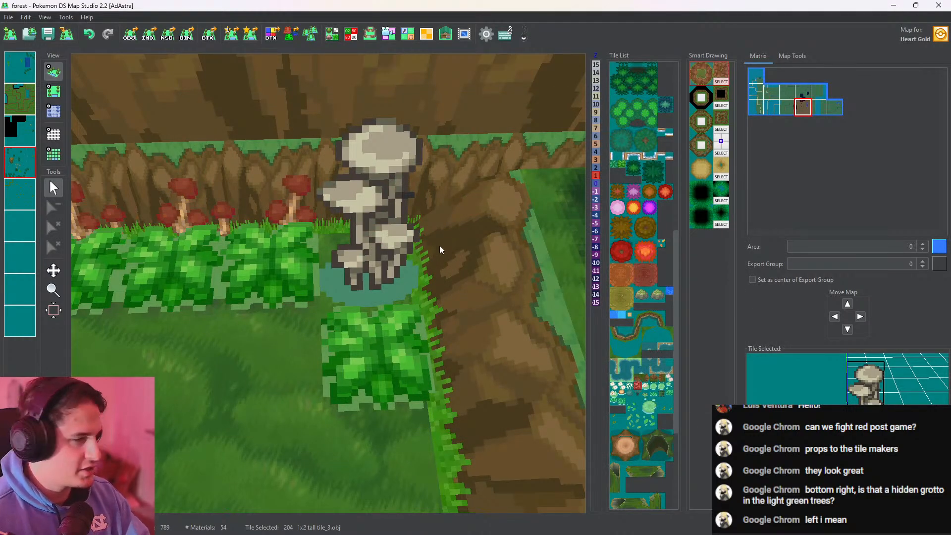
pyautogui.moveTo(439, 245); pyautogui.dragTo(411, 271)
pyautogui.hotkey('ctrl', 'z')
pyautogui.scroll(-10, 459, 247)
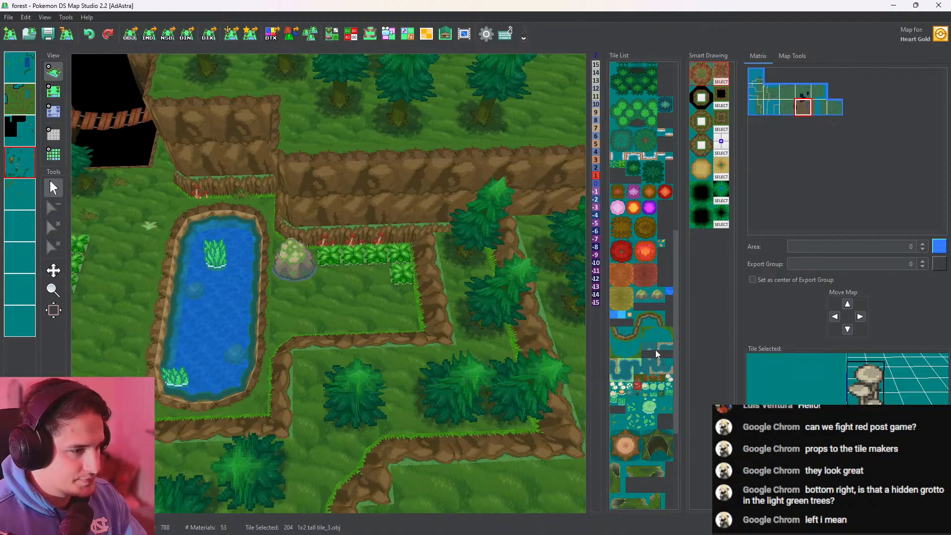
# Place two leavesaut.obj leaf patches on the grass between the large stump and the small stairs, and check them in 3D
pyautogui.scroll(-3, 655, 350)
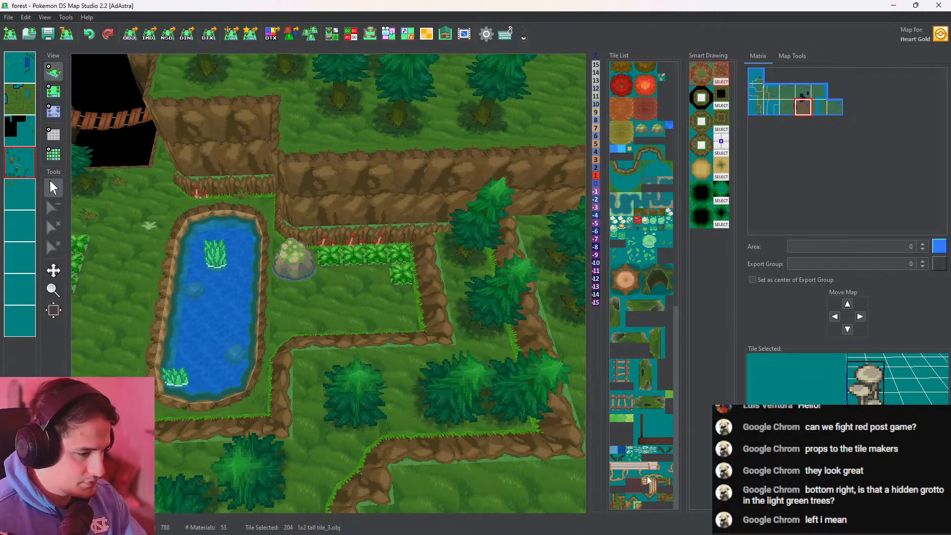
pyautogui.click(631, 459)
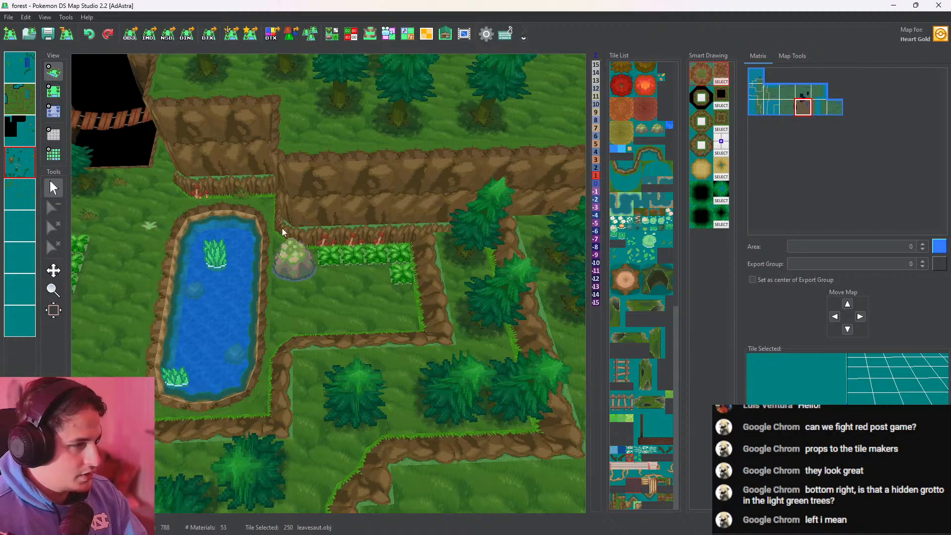
pyautogui.moveTo(292, 235); pyautogui.dragTo(489, 218)
pyautogui.moveTo(431, 288); pyautogui.dragTo(581, 311)
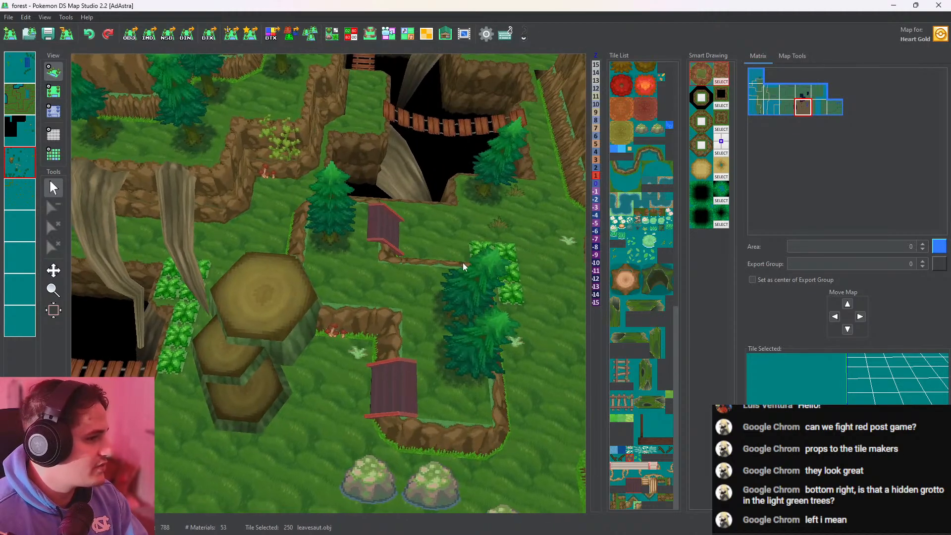
pyautogui.moveTo(462, 262); pyautogui.dragTo(129, 142)
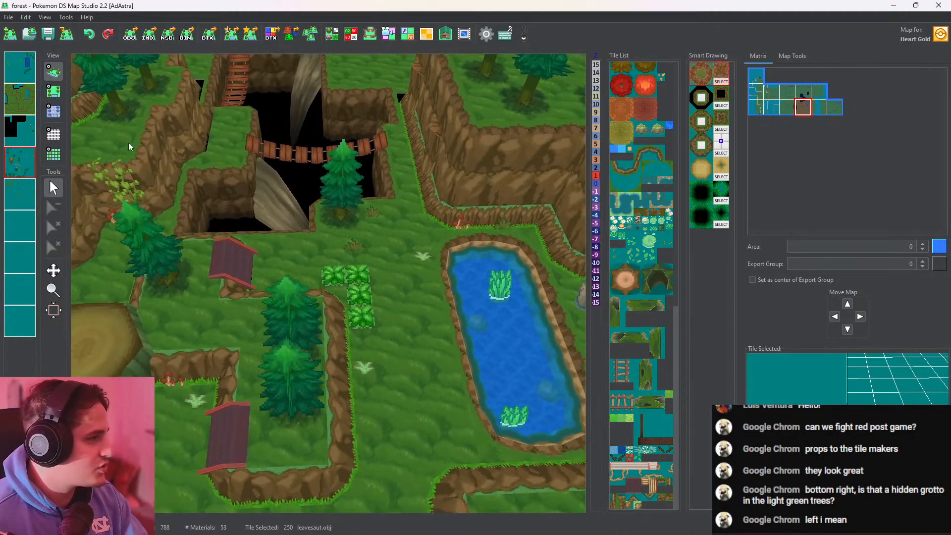
pyautogui.click(56, 93)
pyautogui.click(356, 243)
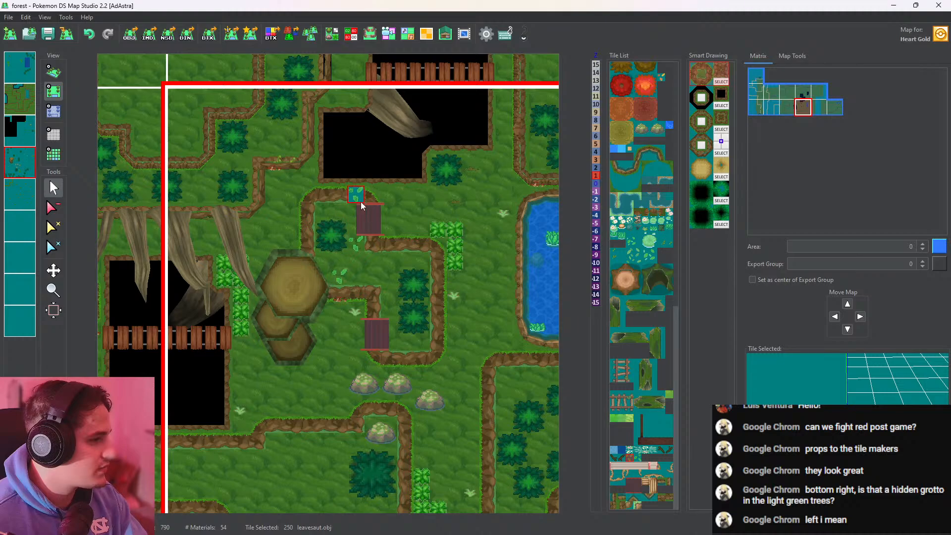
pyautogui.click(55, 73)
pyautogui.scroll(3, 373, 217)
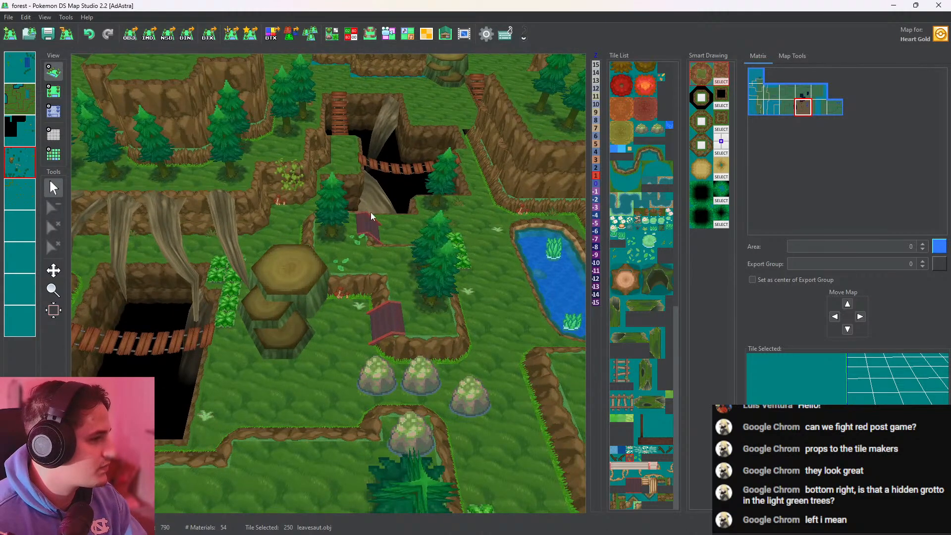
# Recolor all vertices of the leavesaut.obj tile to green (RGB 96, 199, 119) and check the existing leaf patches in 3D
pyautogui.click(336, 36)
pyautogui.click(714, 275)
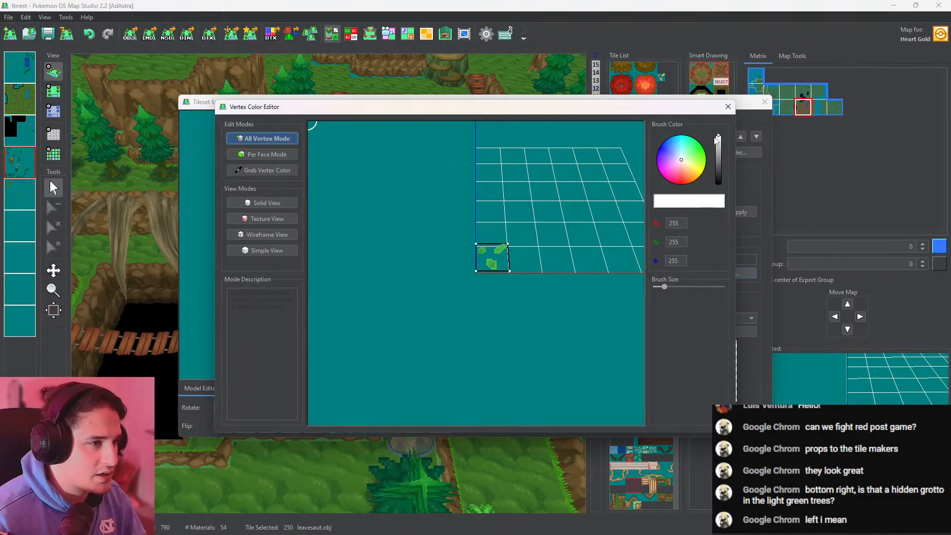
pyautogui.moveTo(720, 143); pyautogui.dragTo(720, 150)
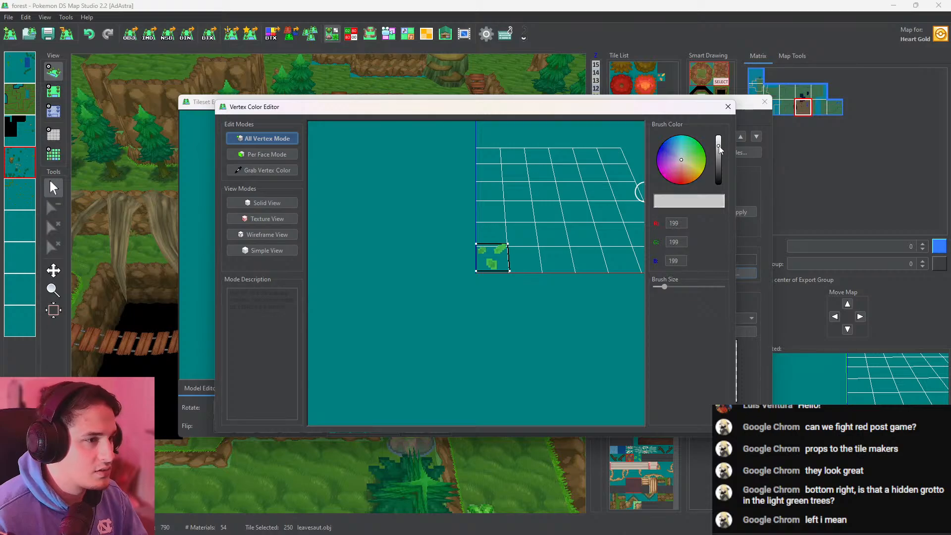
pyautogui.click(691, 151)
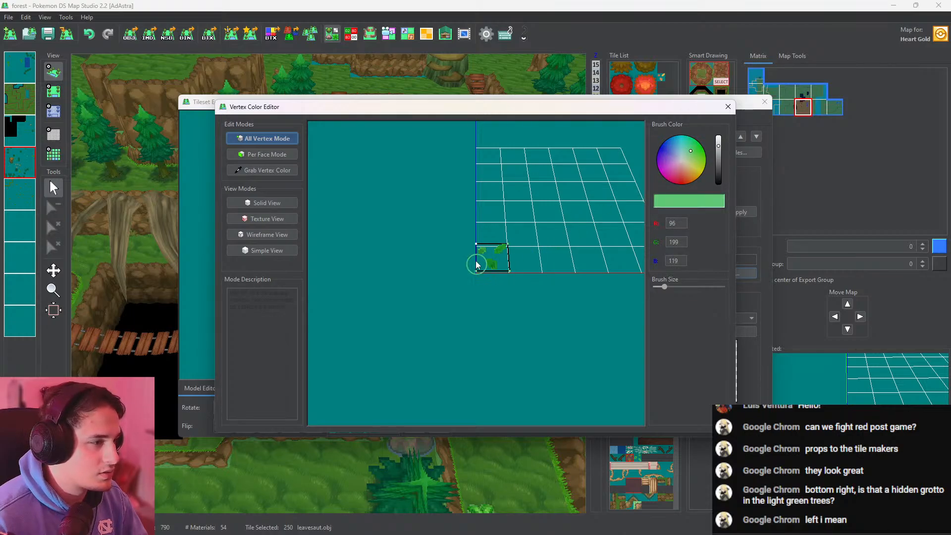
pyautogui.click(728, 106)
pyautogui.click(764, 101)
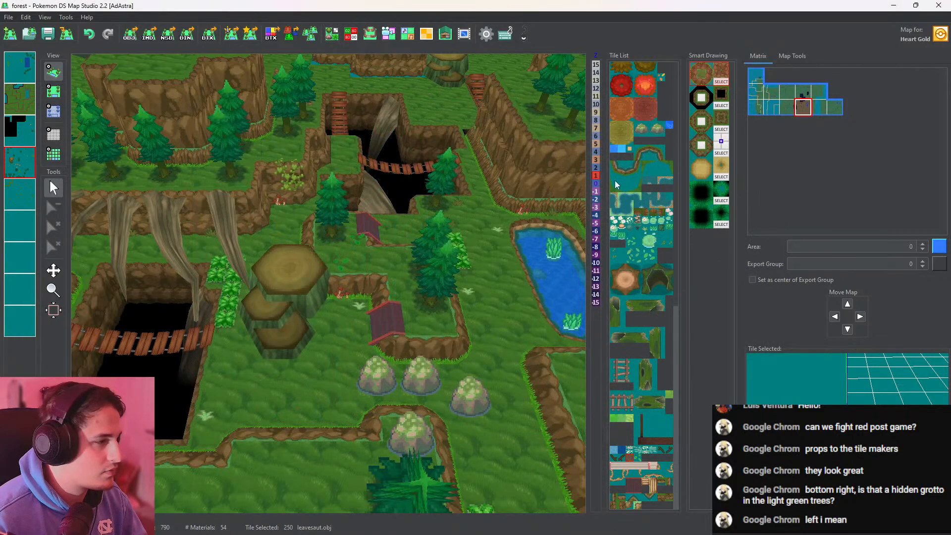
pyautogui.scroll(5, 431, 229)
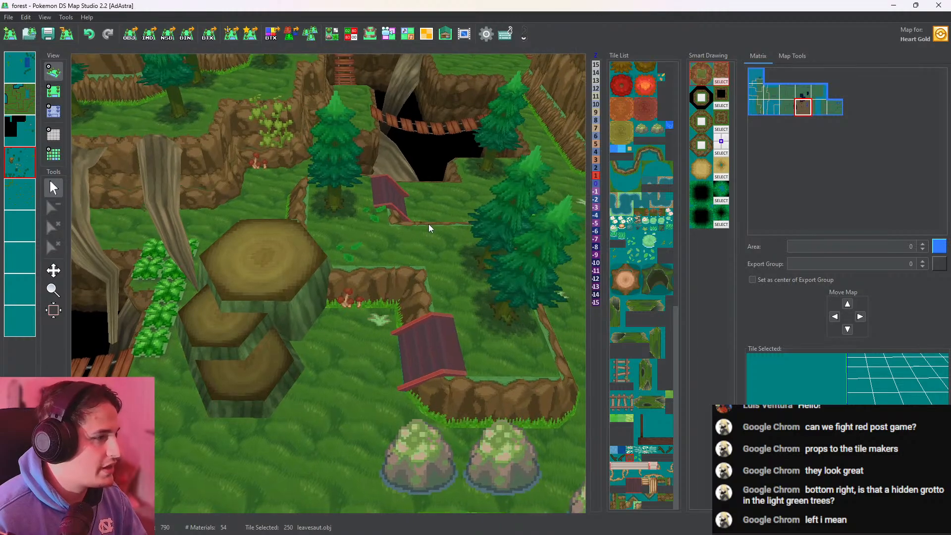
pyautogui.scroll(-3, 432, 271)
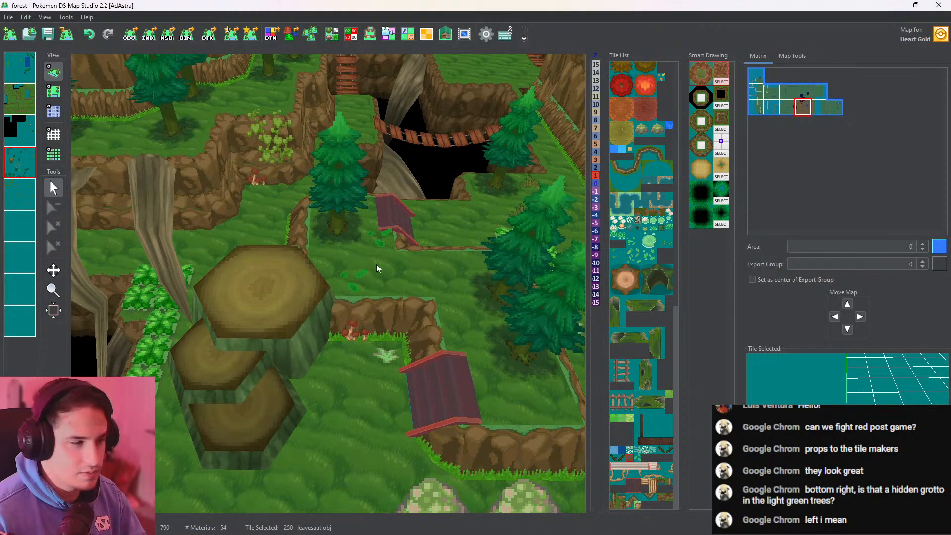
# Place two more leavesaut.obj leaf patches on the raised grass beside the lower small stairs and check them in 3D
pyautogui.click(54, 91)
pyautogui.click(354, 276)
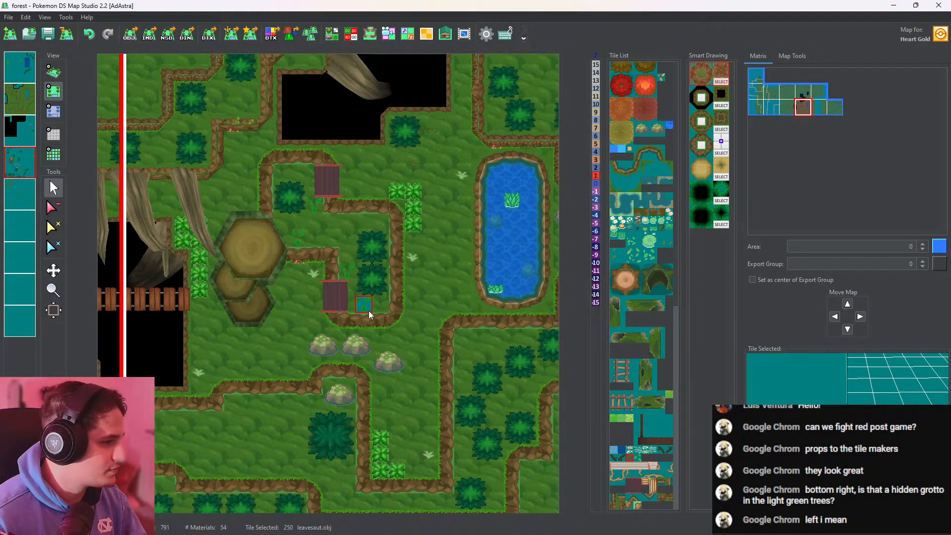
pyautogui.click(368, 309)
pyautogui.click(55, 72)
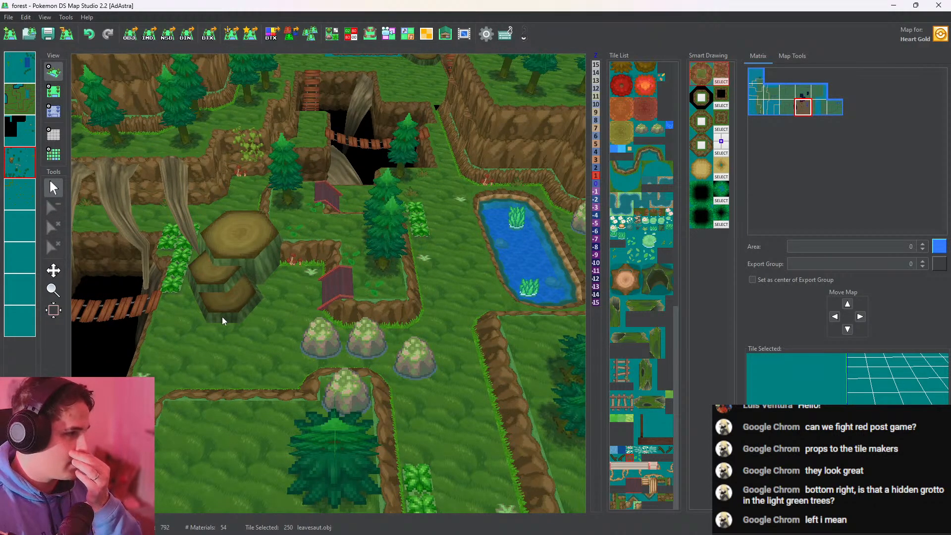
pyautogui.moveTo(221, 316); pyautogui.dragTo(564, 306)
# Pick the ezae.obj leaf tile from the walled enclosure west of the pit, paint it on the ledge between the two rope bridges, and check it in 3D
pyautogui.click(54, 91)
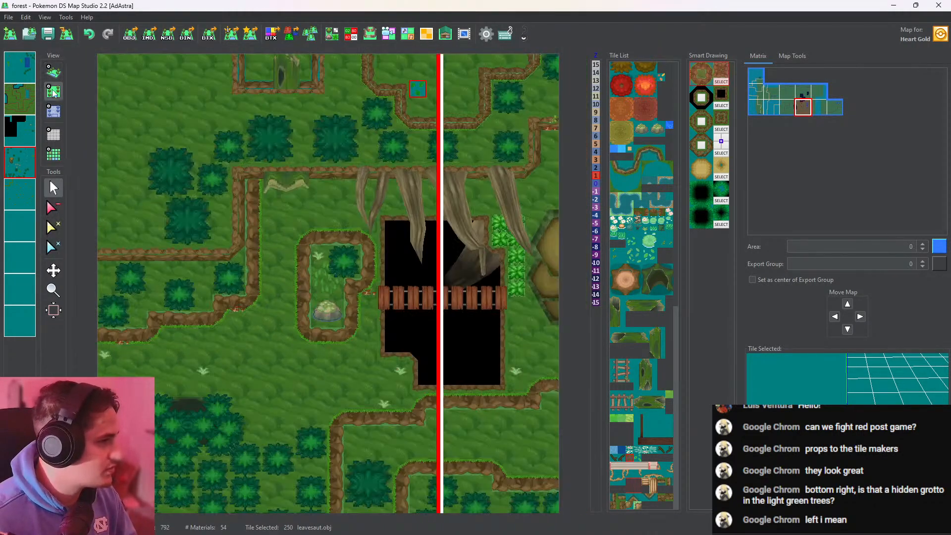
pyautogui.click(324, 287)
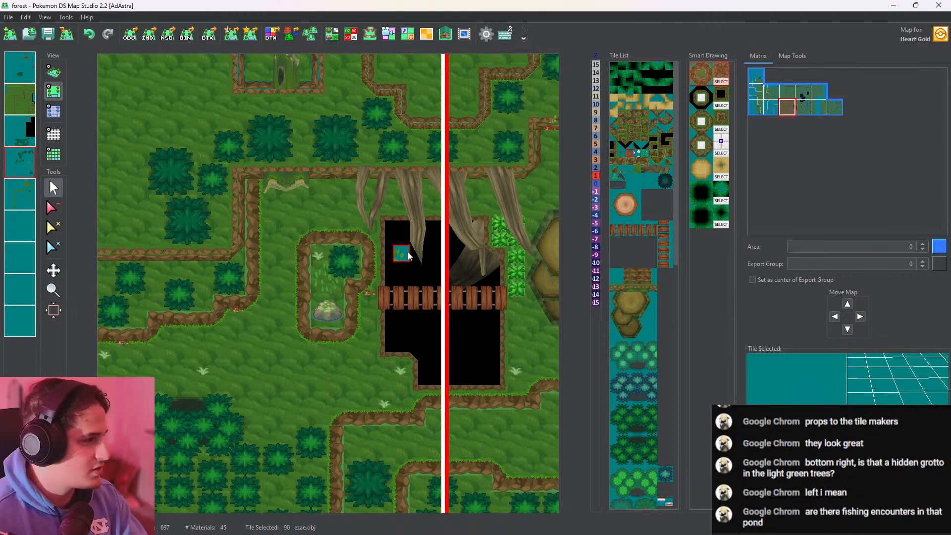
pyautogui.moveTo(467, 256); pyautogui.dragTo(248, 275, button='middle')
pyautogui.moveTo(495, 257)
pyautogui.mouseDown(button='middle')
pyautogui.moveTo(319, 260)
pyautogui.moveTo(202, 291)
pyautogui.mouseUp(button='middle')
pyautogui.moveTo(456, 292); pyautogui.dragTo(500, 296, button='middle')
pyautogui.moveTo(337, 227); pyautogui.dragTo(460, 384, button='middle')
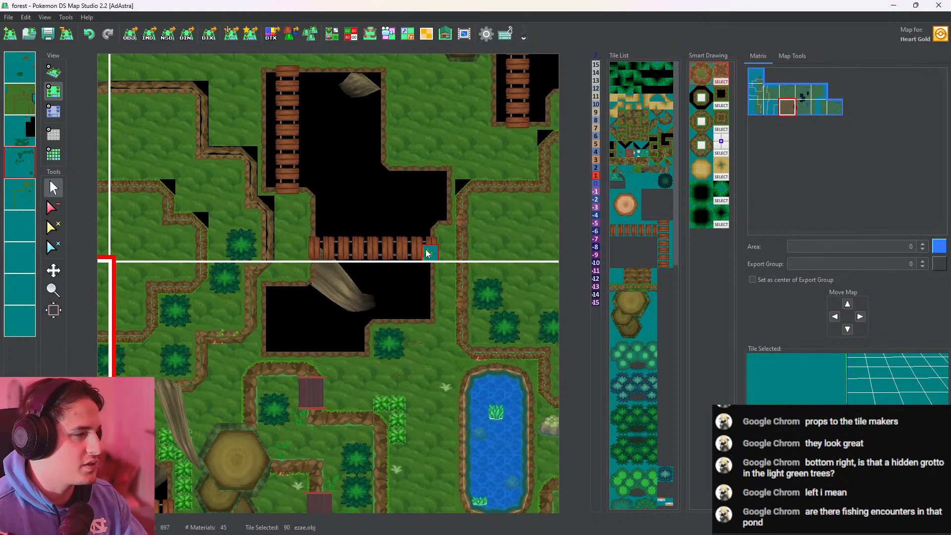
pyautogui.moveTo(430, 227); pyautogui.dragTo(360, 353, button='middle')
pyautogui.moveTo(398, 278); pyautogui.dragTo(355, 192, button='middle')
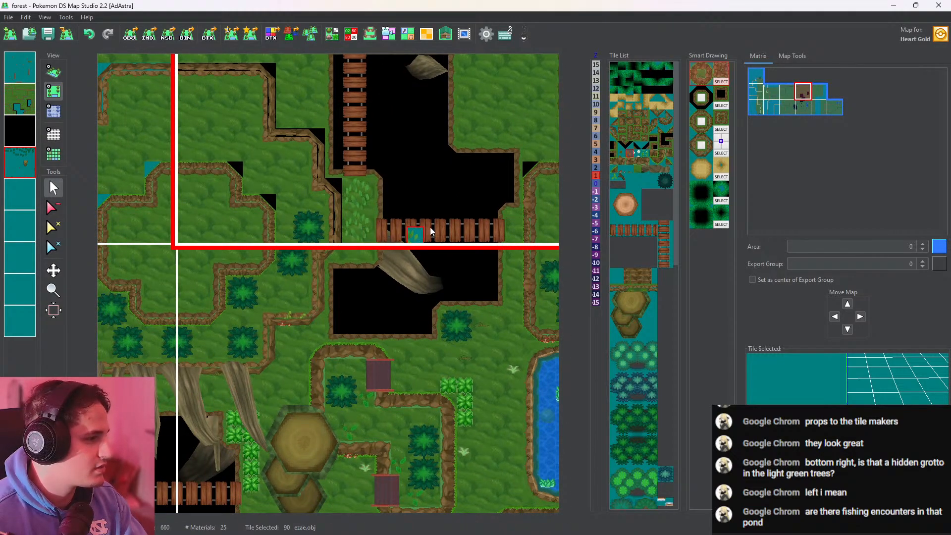
pyautogui.click(53, 73)
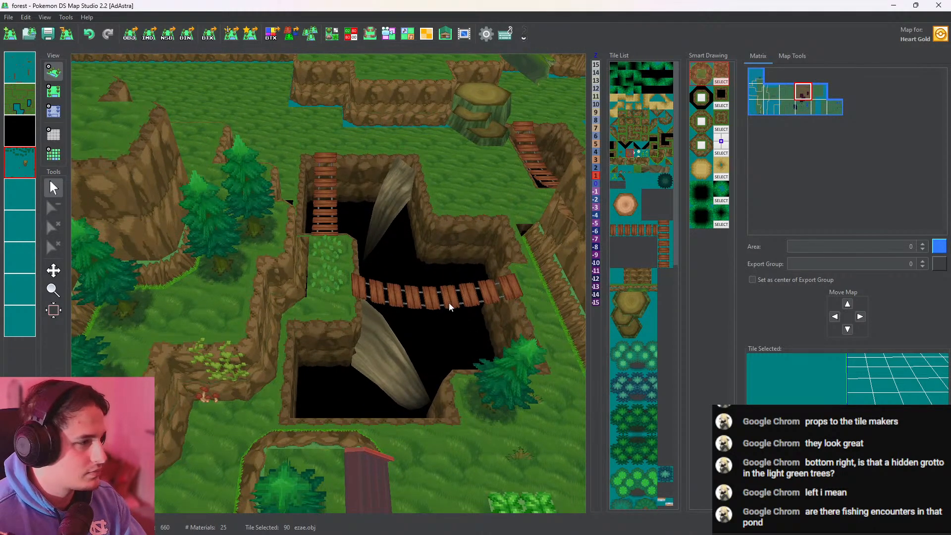
pyautogui.moveTo(448, 302); pyautogui.dragTo(400, 281, button='middle')
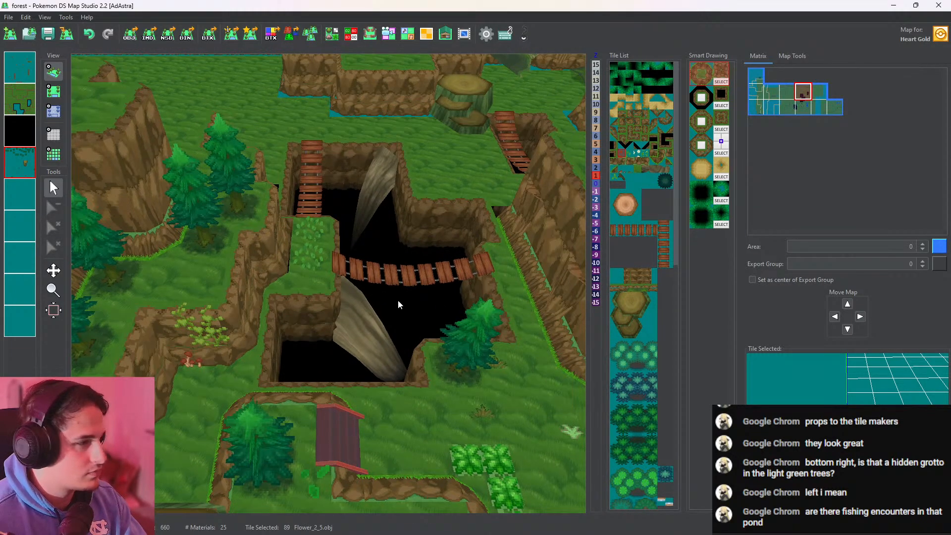
pyautogui.moveTo(342, 333); pyautogui.dragTo(245, 266, button='middle')
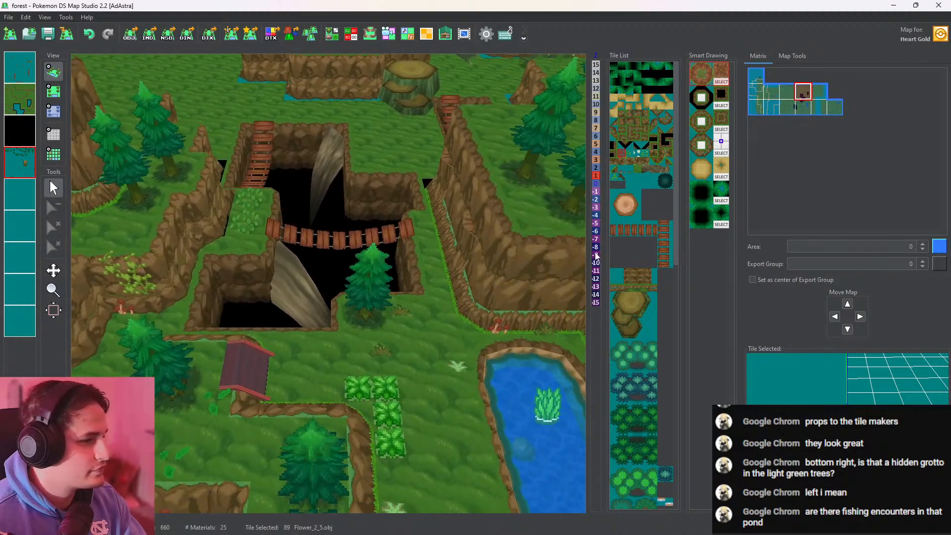
# Choose the WallGrassCreepLeft.obj vine tile in the forest map containing the pond and inspect its model preview
pyautogui.click(51, 91)
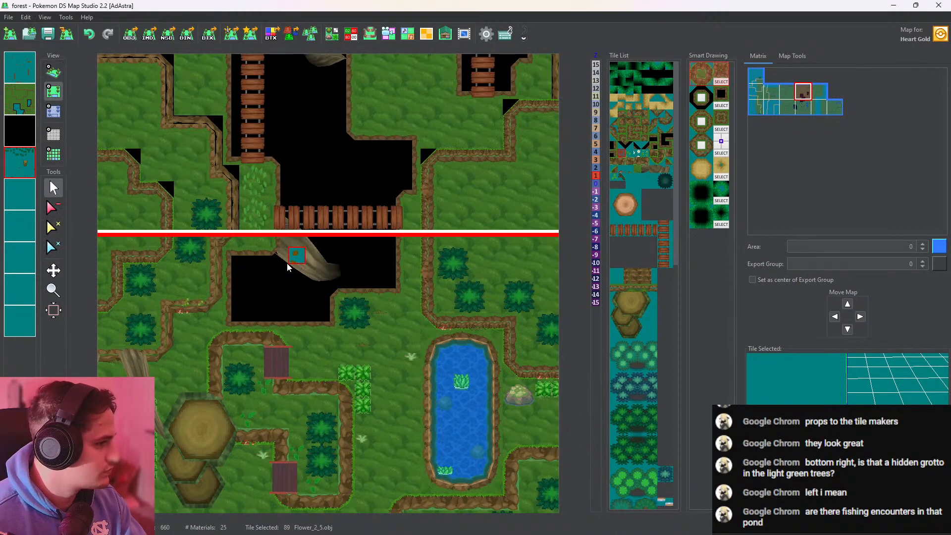
pyautogui.click(185, 307)
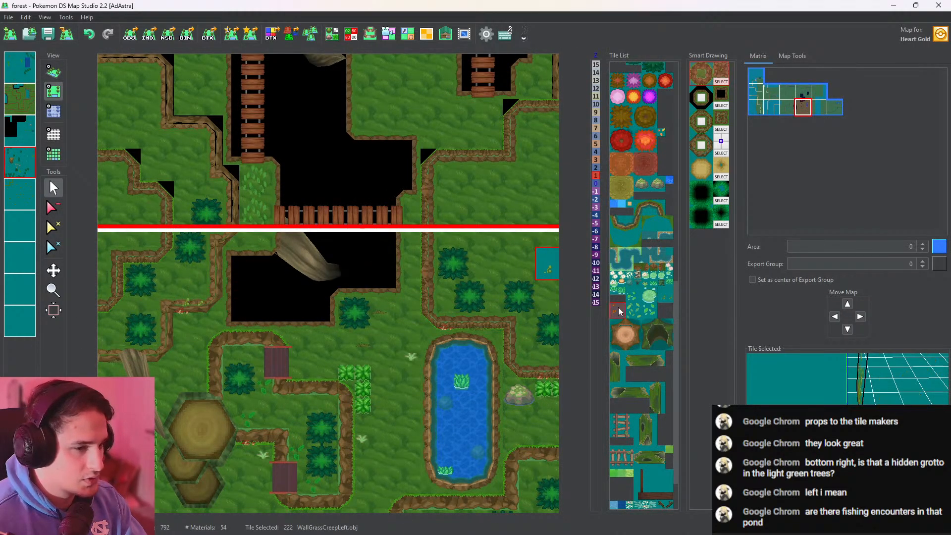
pyautogui.moveTo(407, 303); pyautogui.dragTo(436, 348, button='middle')
pyautogui.moveTo(823, 381); pyautogui.dragTo(921, 357)
pyautogui.moveTo(456, 263); pyautogui.dragTo(460, 214, button='middle')
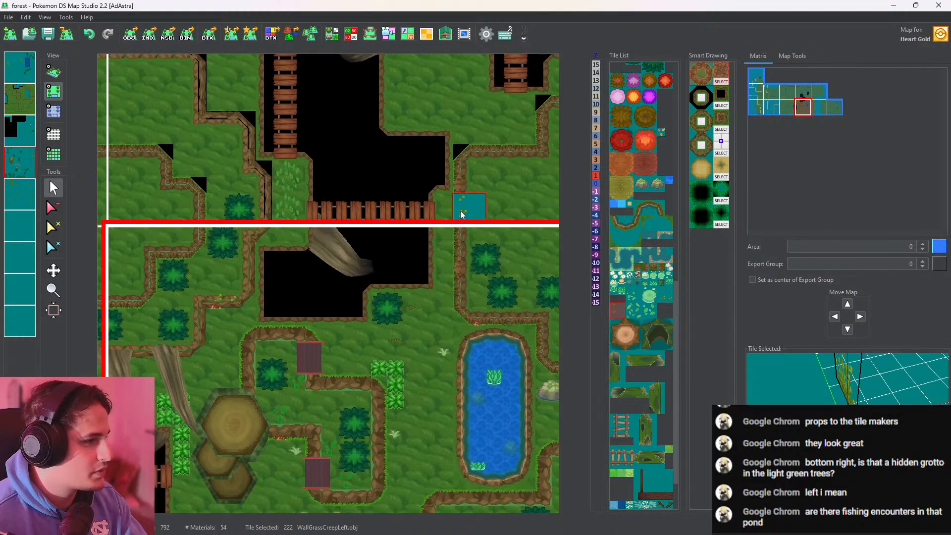
# Look through the layers, activate the empty fifth layer, and place WallGrassCreepLeft.obj vines on the cliff wall east of the rope bridge across the map border
pyautogui.click(20, 163)
pyautogui.click(22, 130)
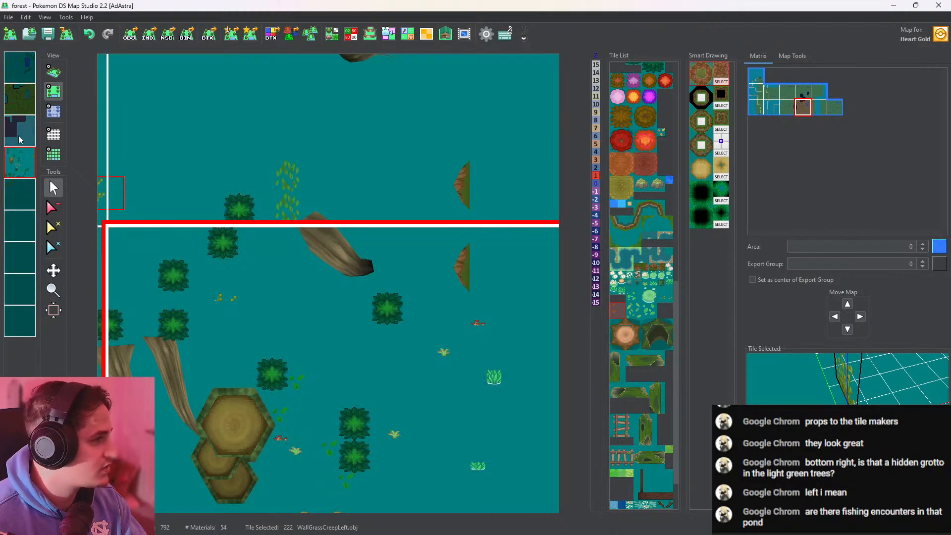
pyautogui.click(22, 107)
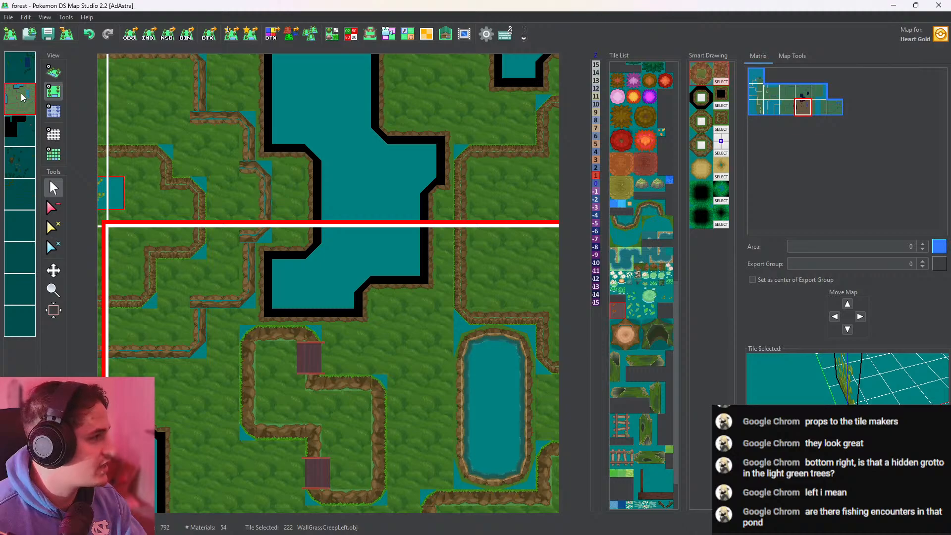
pyautogui.click(19, 70)
pyautogui.click(23, 96)
pyautogui.click(23, 192)
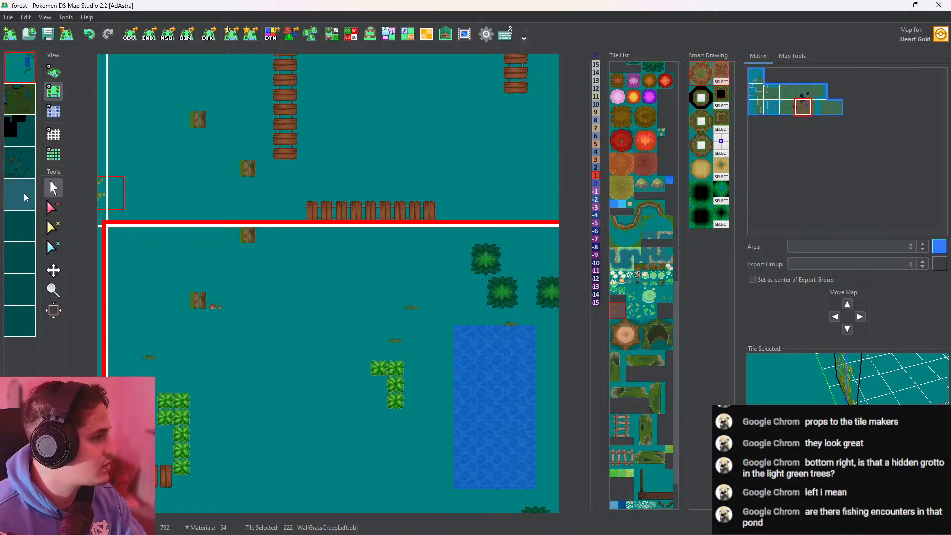
pyautogui.click(23, 192)
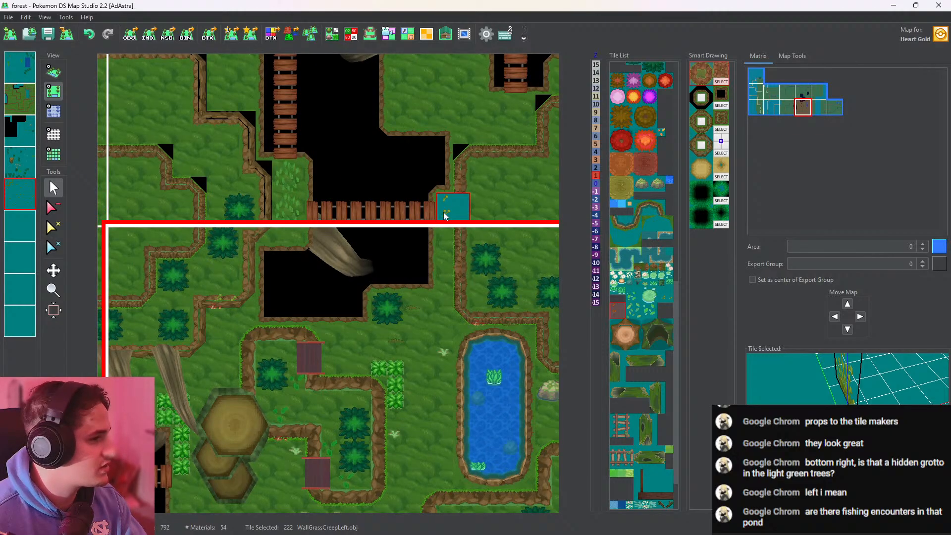
pyautogui.click(465, 185)
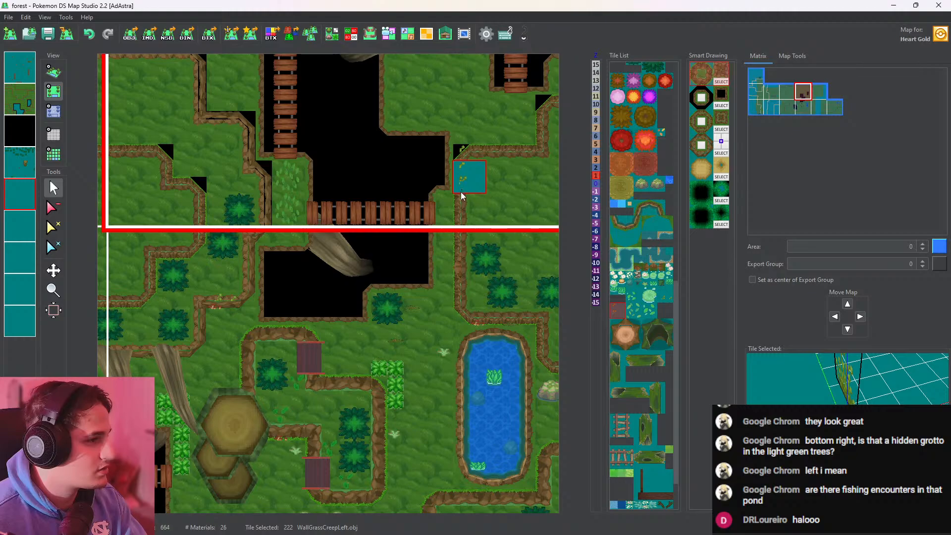
pyautogui.click(462, 230)
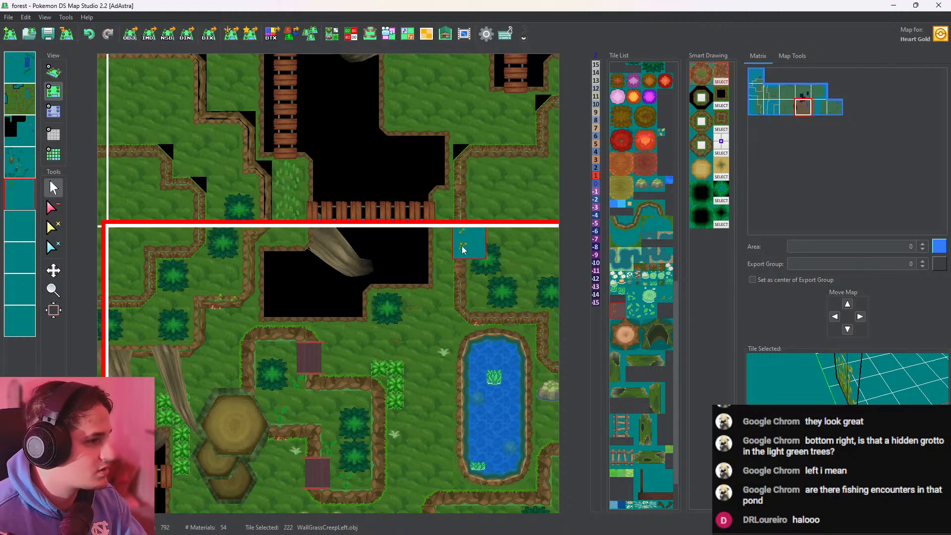
# Inspect the vines on the cliff wall and the bare rock face behind the pond in 3D
pyautogui.click(54, 72)
pyautogui.moveTo(642, 98); pyautogui.dragTo(455, 233)
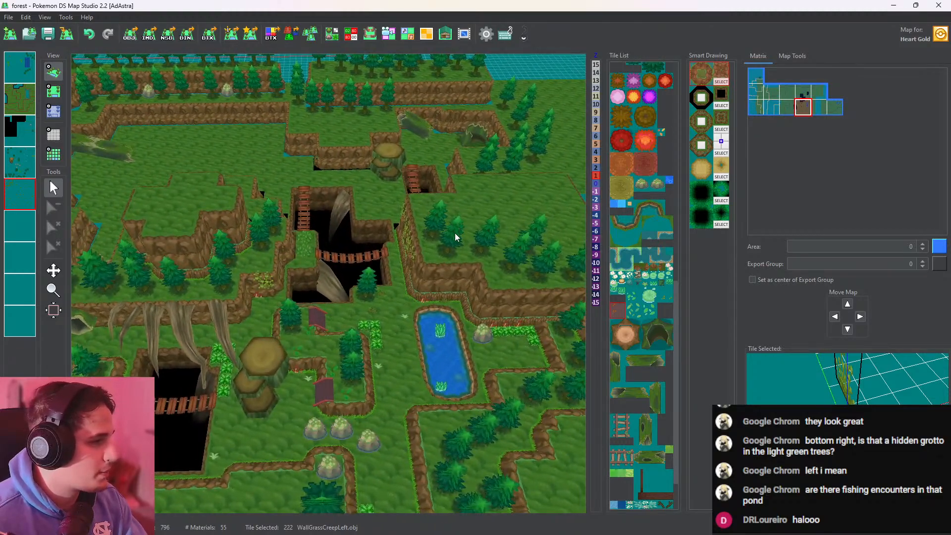
pyautogui.scroll(6, 455, 233)
pyautogui.moveTo(362, 229); pyautogui.dragTo(574, 203)
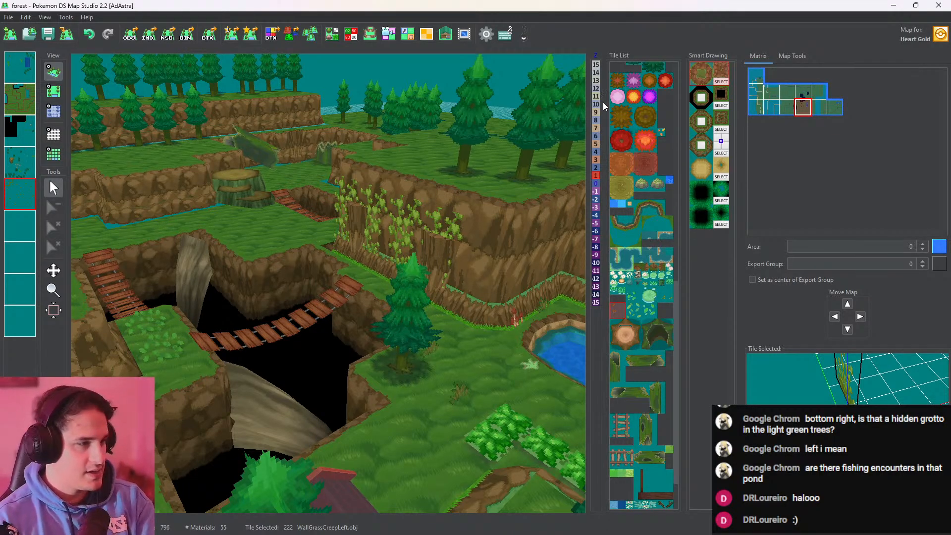
pyautogui.moveTo(520, 153); pyautogui.dragTo(143, 154)
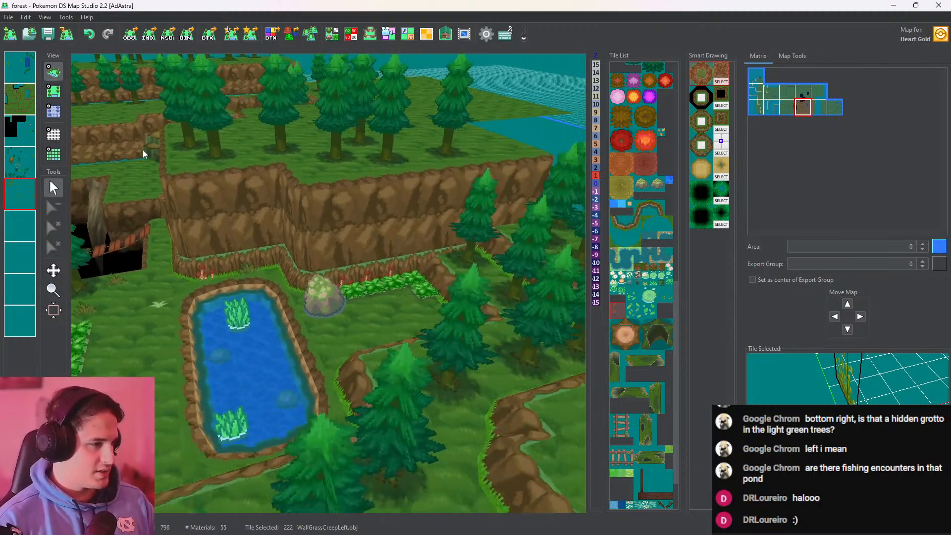
# Try WallGrassCreep.obj vines on the cliff face above the shrub row east of the pond, check them in 3D, and undo the latest placements
pyautogui.click(53, 90)
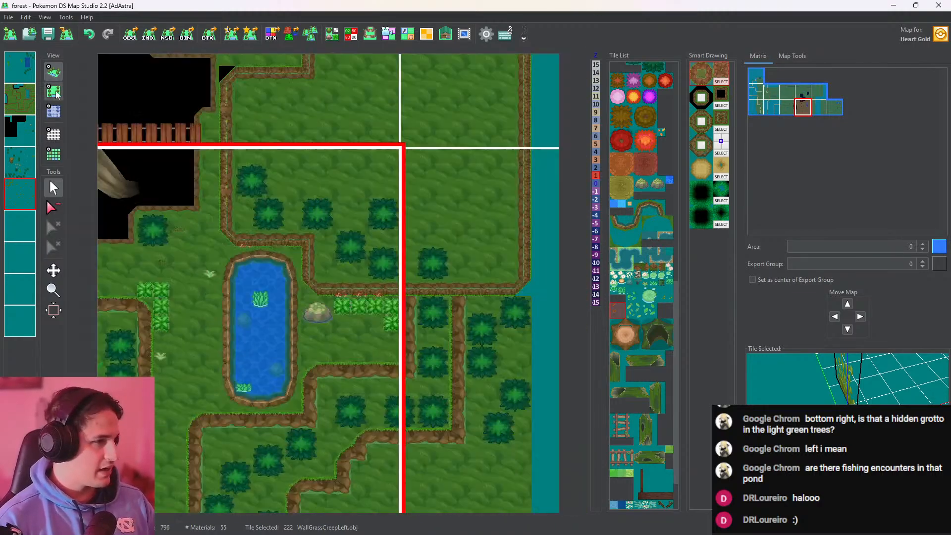
pyautogui.click(665, 295)
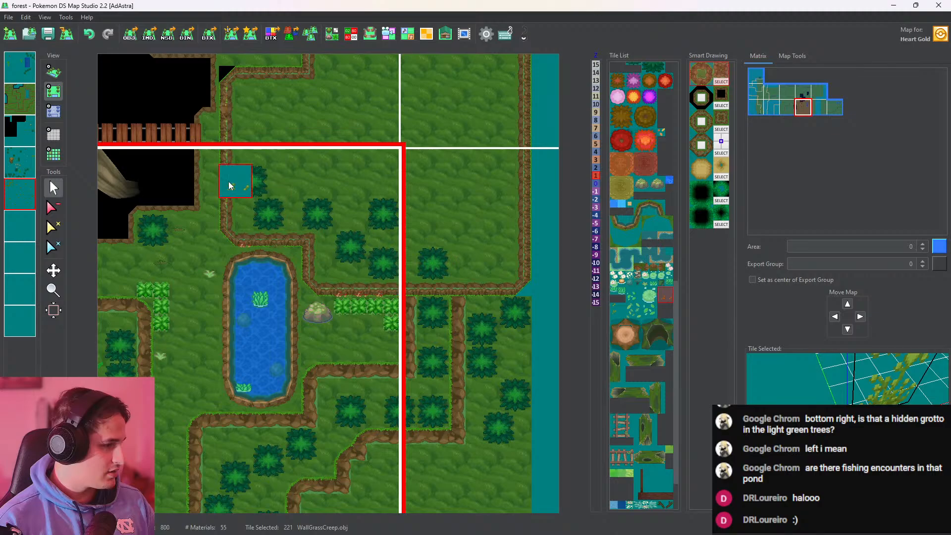
pyautogui.click(53, 72)
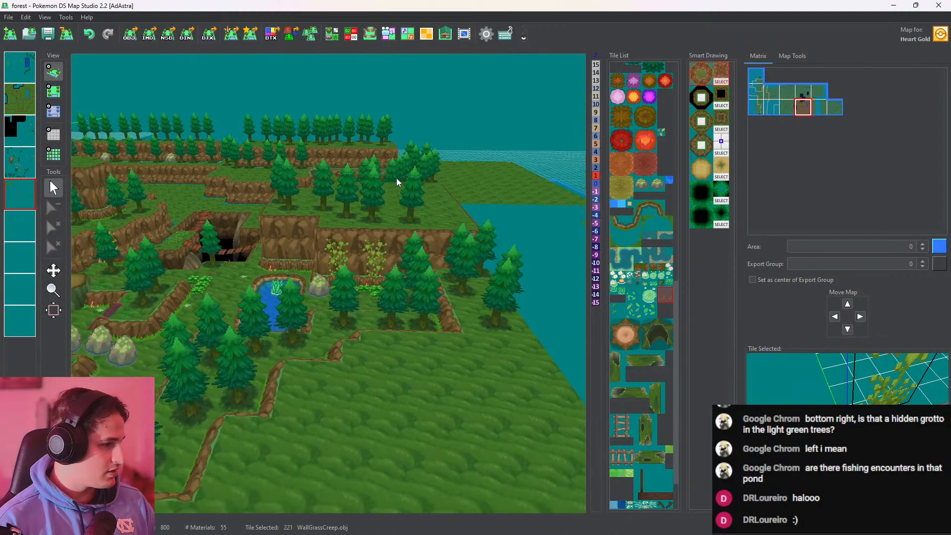
pyautogui.click(53, 91)
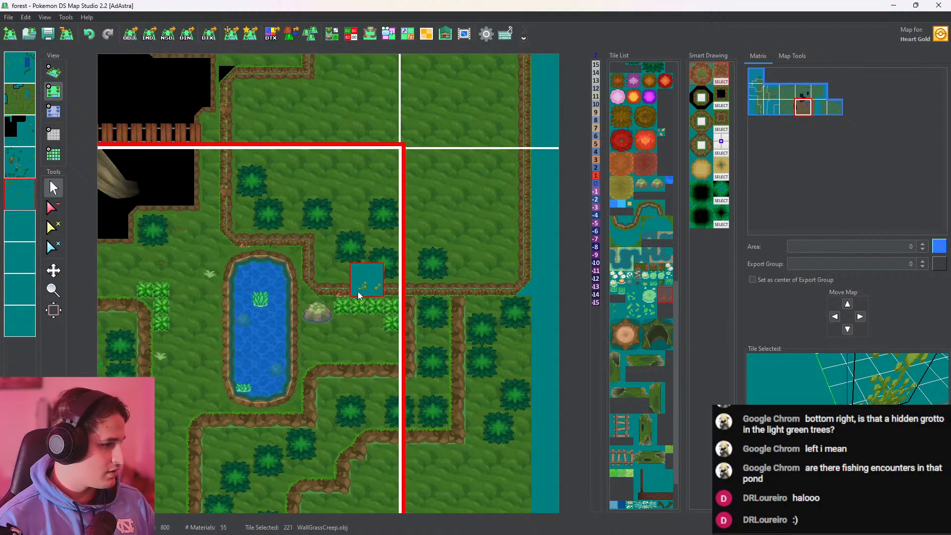
pyautogui.click(53, 72)
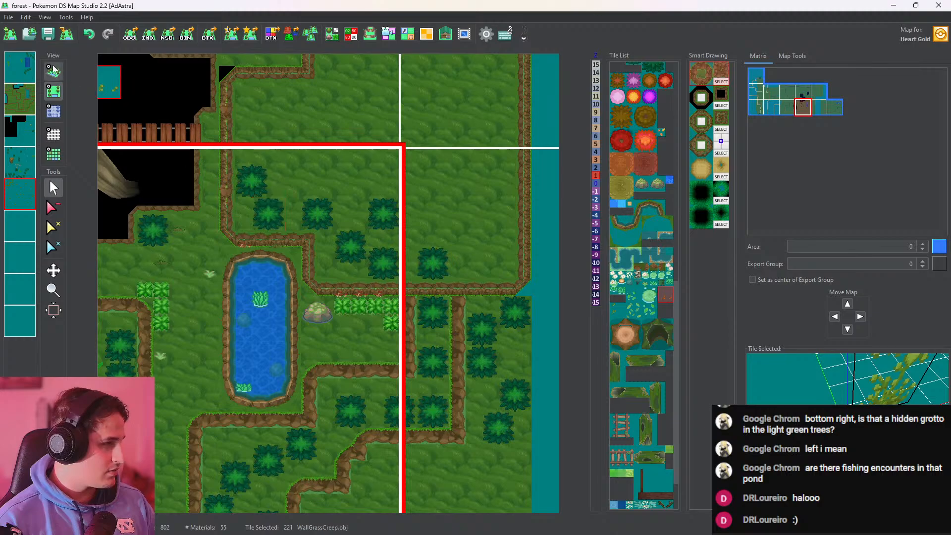
pyautogui.hotkey('ctrl', 'z')
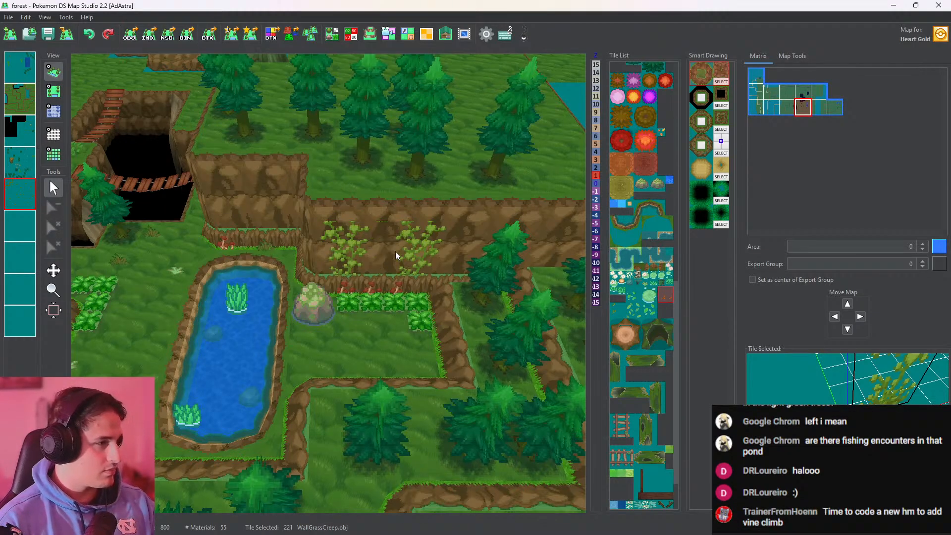
# Add another WallGrassCreep.obj vine patch next to the existing one on the cliff face above the shrub row and check it in 3D
pyautogui.click(55, 91)
pyautogui.click(340, 291)
pyautogui.moveTo(335, 290)
pyautogui.mouseDown()
pyautogui.moveTo(369, 291)
pyautogui.moveTo(107, 94)
pyautogui.mouseUp()
pyautogui.click(54, 73)
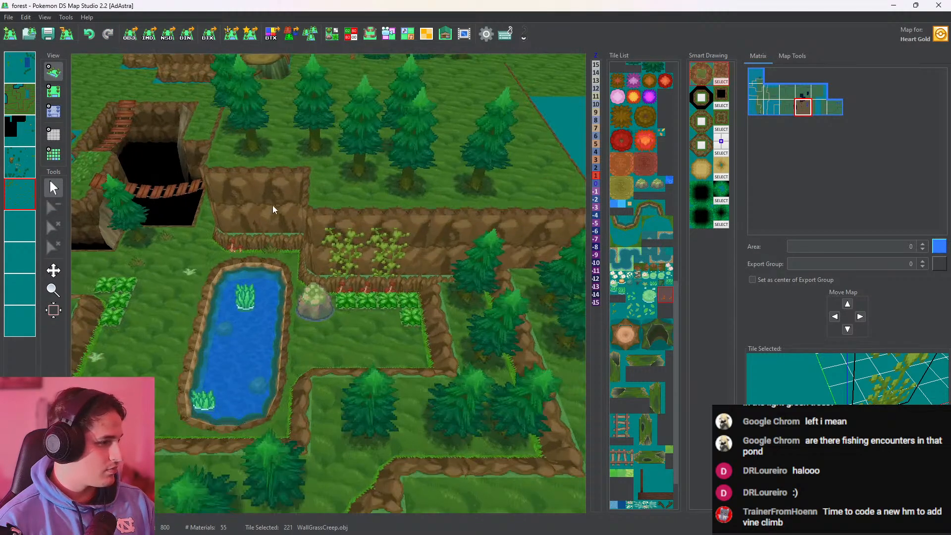
pyautogui.click(53, 91)
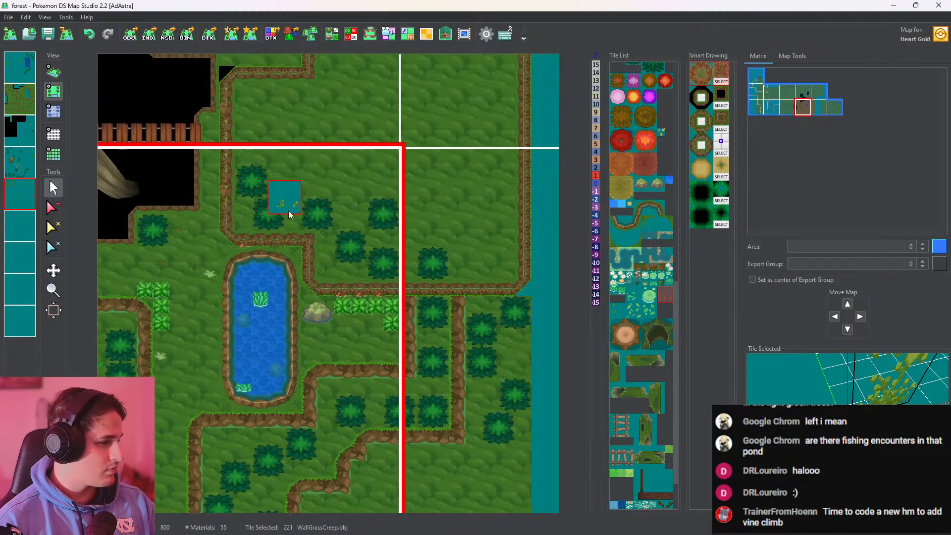
# Place a third WallGrassCreep.obj vine patch at the map's eastern edge of the cliff face above the shrubs and inspect it in 3D
pyautogui.click(393, 291)
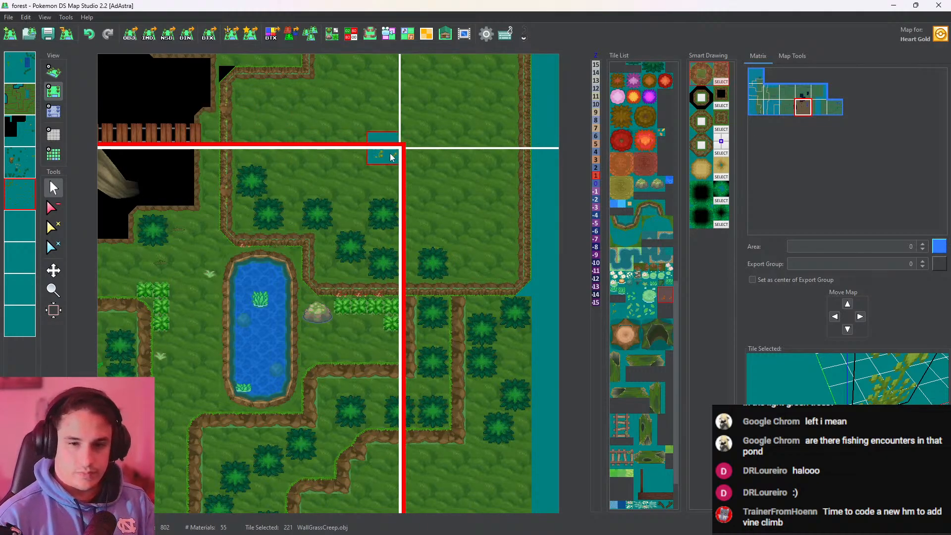
pyautogui.click(51, 68)
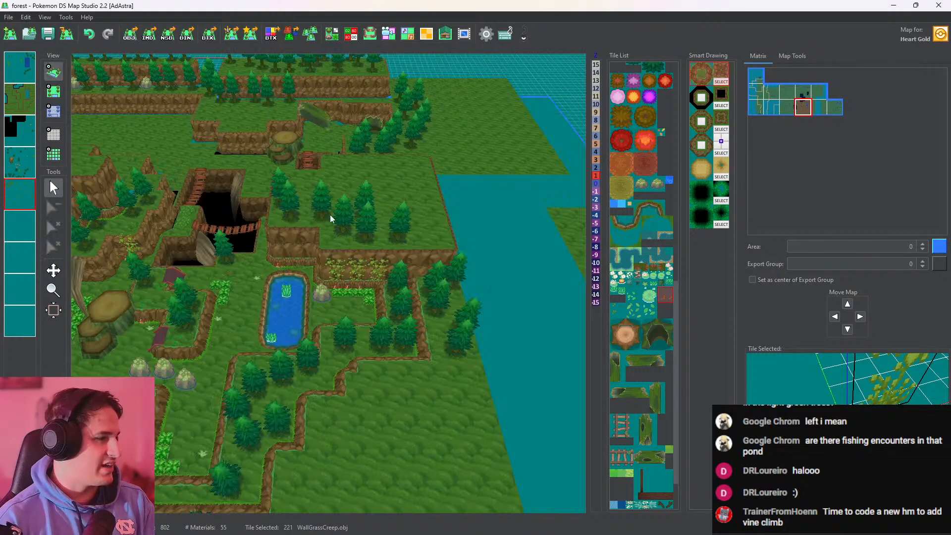
pyautogui.moveTo(388, 224)
pyautogui.mouseDown()
pyautogui.moveTo(389, 195)
pyautogui.moveTo(486, 180)
pyautogui.moveTo(409, 215)
pyautogui.moveTo(771, 170)
pyautogui.moveTo(848, 121)
pyautogui.moveTo(414, 215)
pyautogui.moveTo(395, 208)
pyautogui.mouseUp()
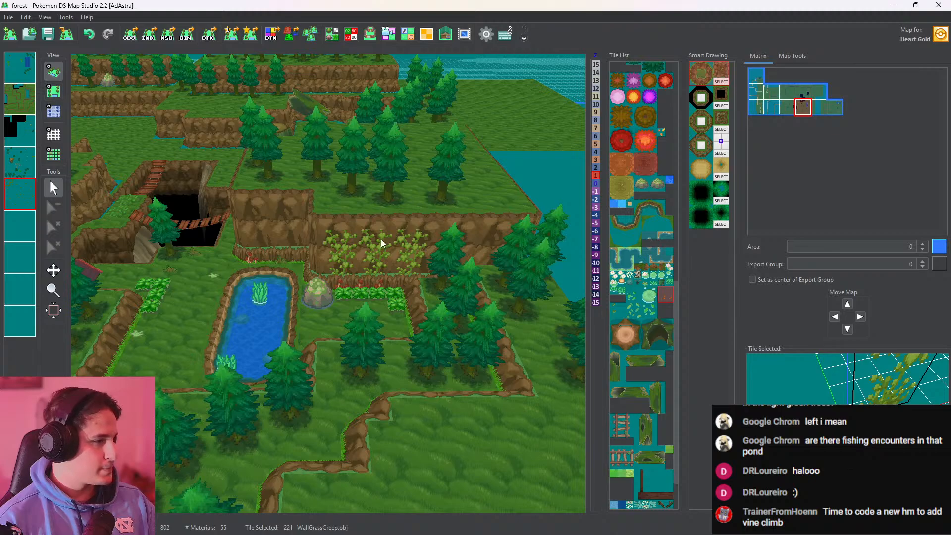
pyautogui.scroll(8, 383, 241)
pyautogui.moveTo(418, 259)
pyautogui.mouseDown()
pyautogui.moveTo(603, 268)
pyautogui.moveTo(638, 197)
pyautogui.moveTo(405, 265)
pyautogui.mouseUp()
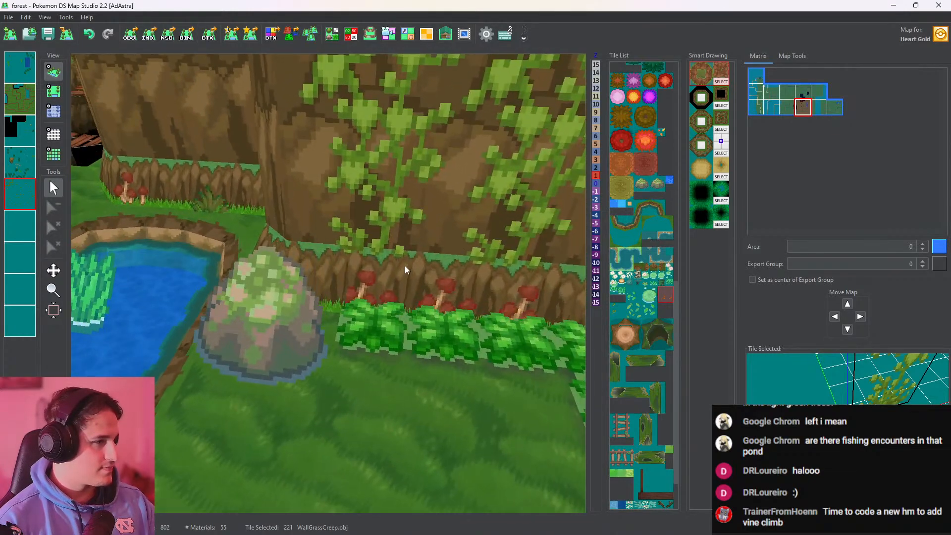
pyautogui.scroll(-5, 405, 266)
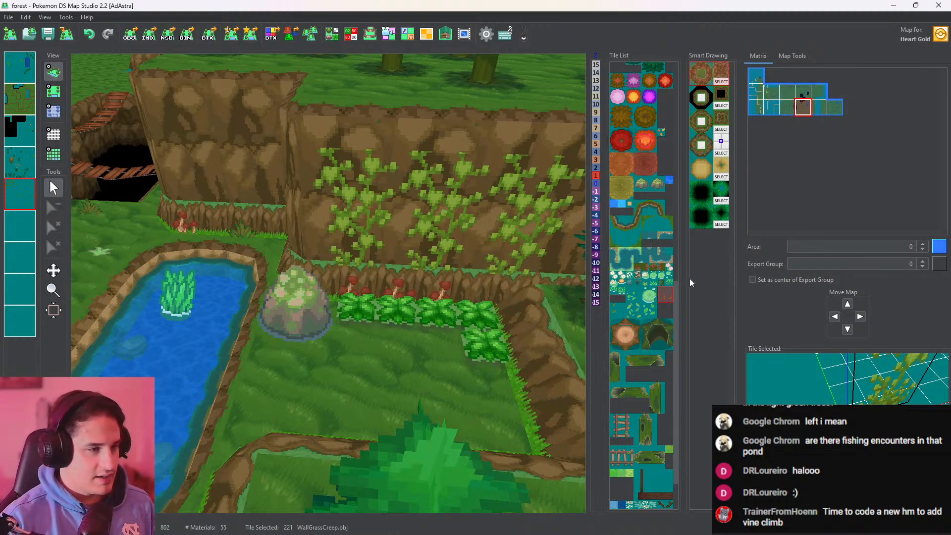
# Try the white flower tile asasasa.obj on the grass clearing south of the shrub row
pyautogui.scroll(-2, 660, 280)
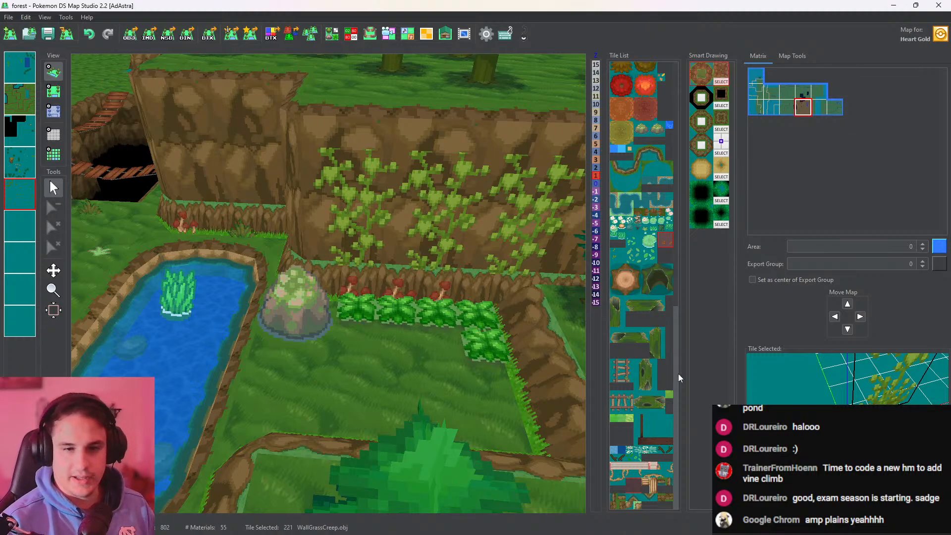
pyautogui.moveTo(676, 352); pyautogui.dragTo(675, 88)
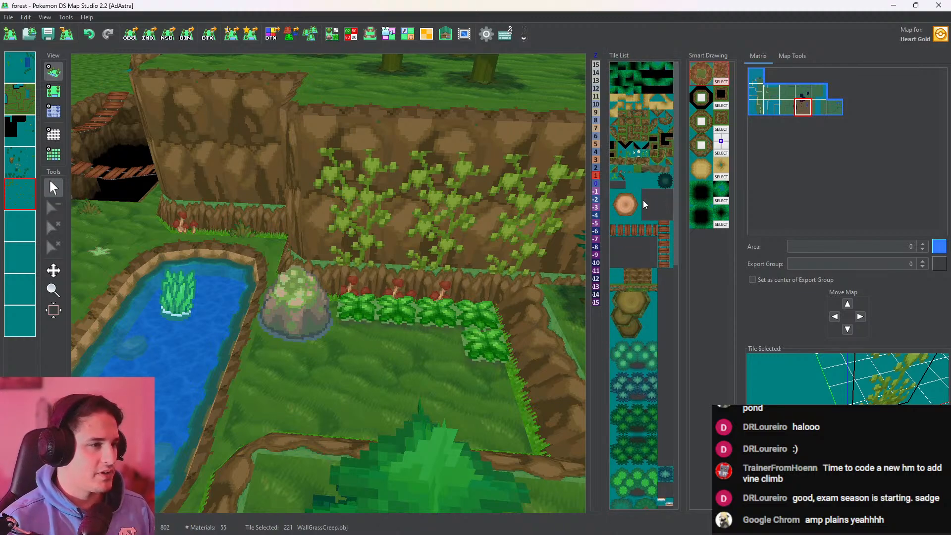
pyautogui.click(638, 155)
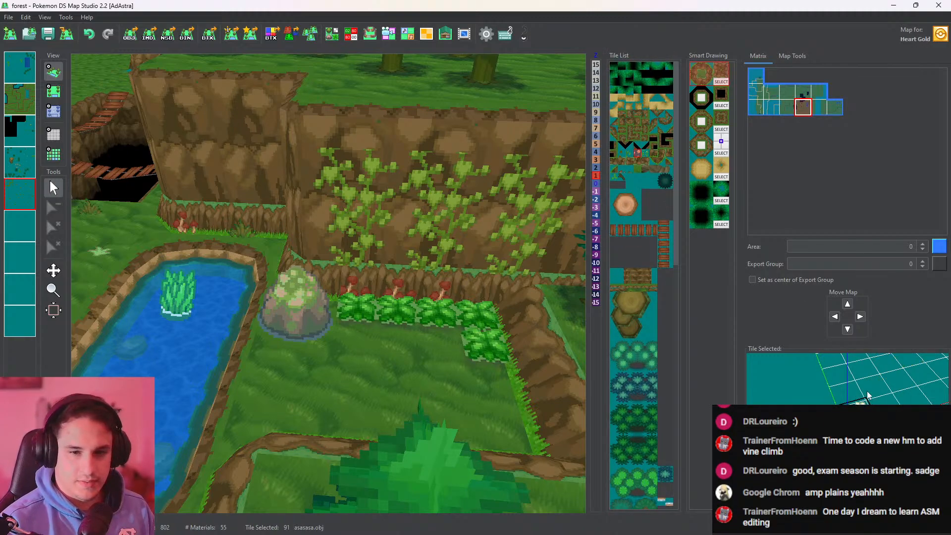
pyautogui.click(60, 94)
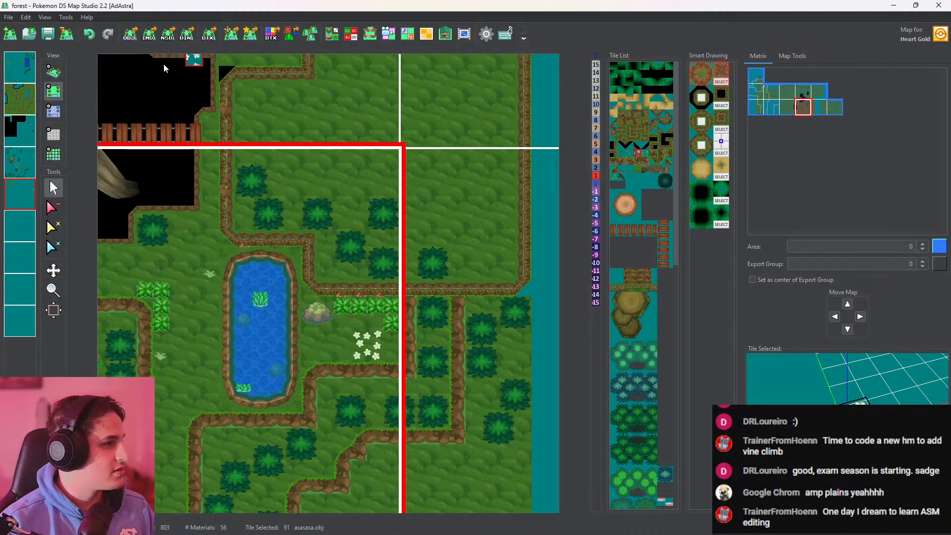
# Check the white flowers in the clearing in 3D and undo their placement
pyautogui.click(53, 72)
pyautogui.scroll(4, 435, 375)
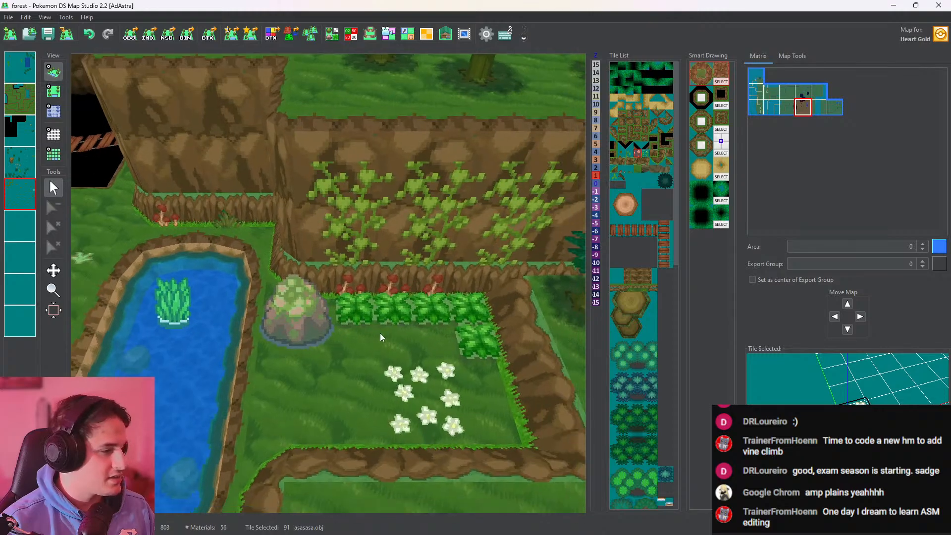
pyautogui.moveTo(379, 333); pyautogui.dragTo(418, 299)
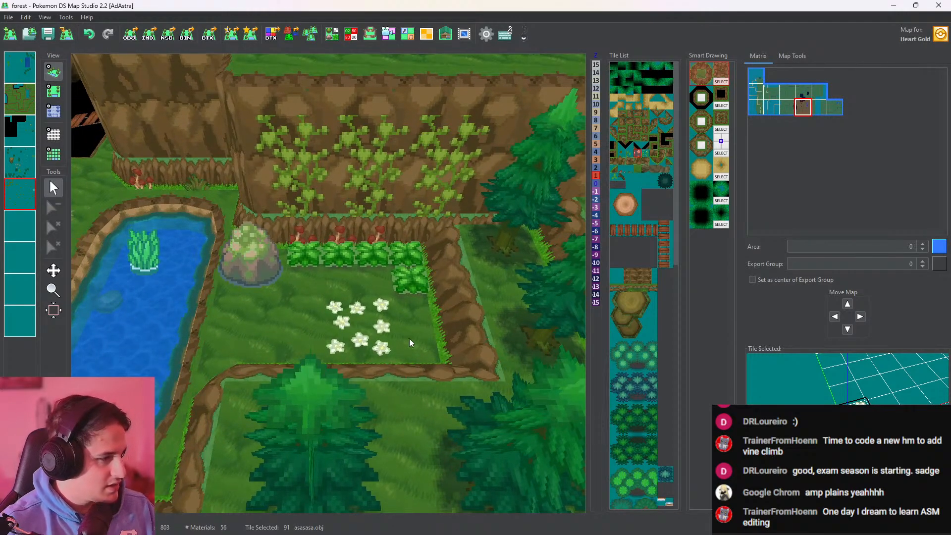
pyautogui.scroll(4, 410, 341)
pyautogui.moveTo(416, 347); pyautogui.dragTo(395, 303)
pyautogui.scroll(7, 394, 303)
pyautogui.scroll(-8, 430, 341)
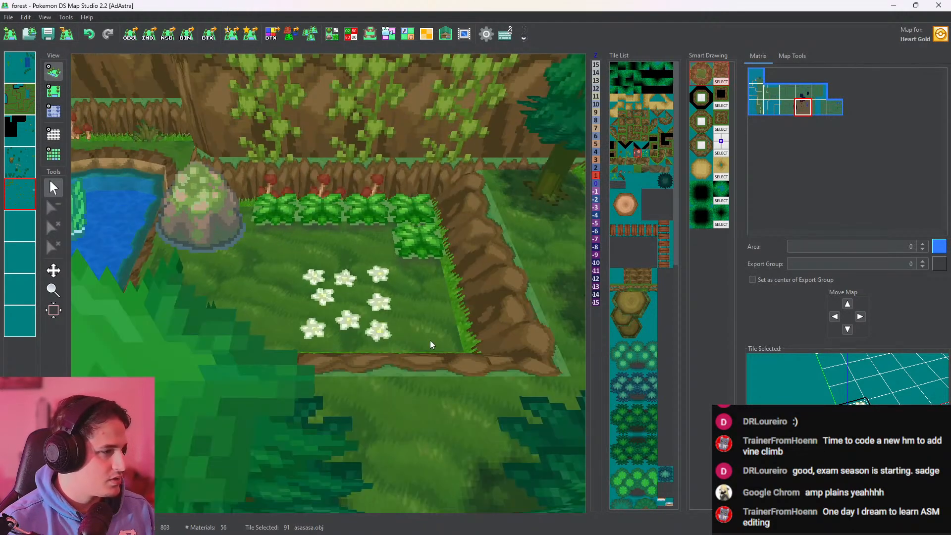
pyautogui.scroll(-4, 430, 340)
pyautogui.hotkey('ctrl', 'z')
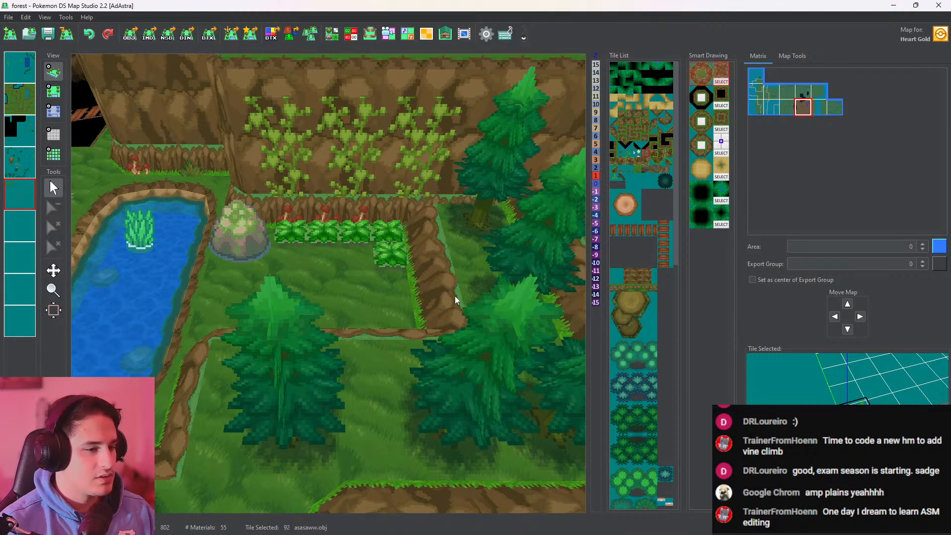
# Place asasaww.obj leafy ground patches in the clearing south of the shrub row and check them in 3D
pyautogui.click(54, 91)
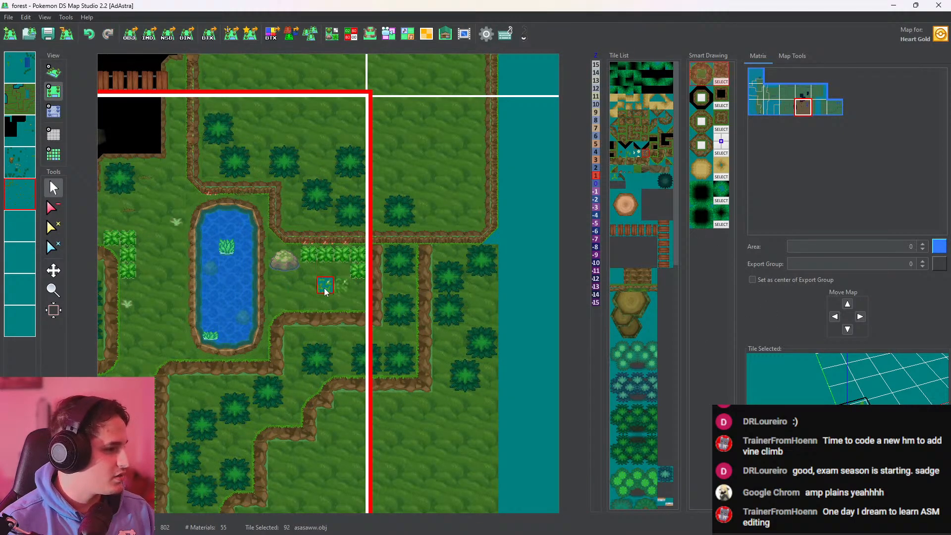
pyautogui.moveTo(326, 299); pyautogui.dragTo(341, 301)
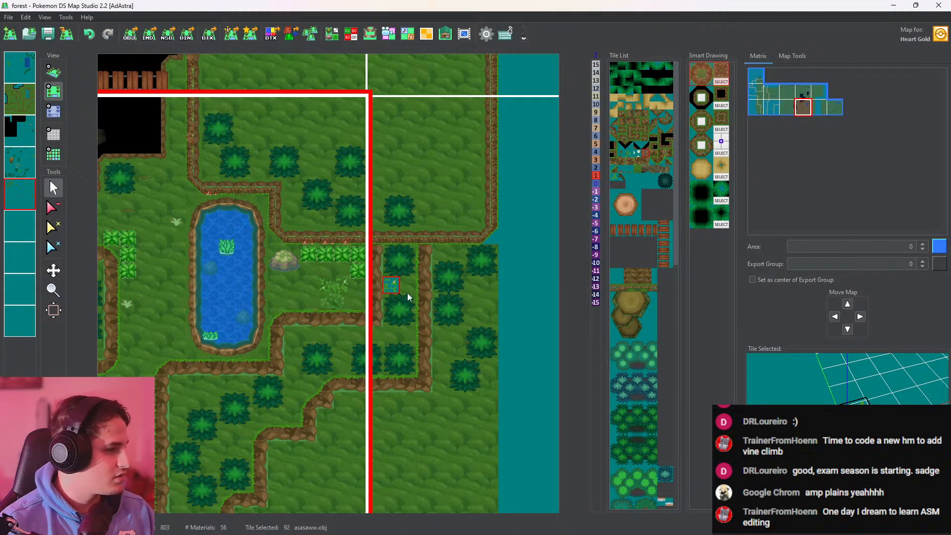
pyautogui.click(54, 74)
pyautogui.scroll(6, 402, 329)
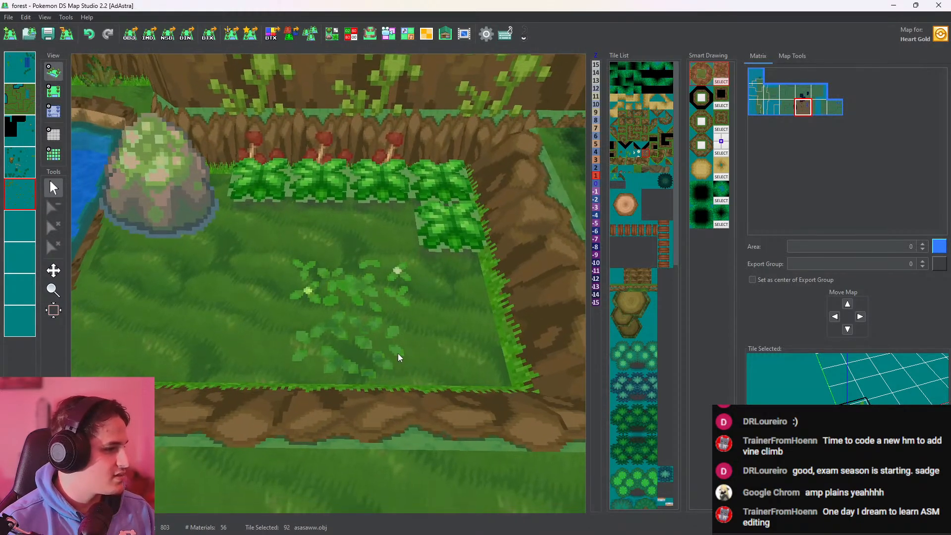
pyautogui.scroll(-5, 400, 357)
pyautogui.moveTo(345, 288); pyautogui.dragTo(436, 320)
# Add asasaww.obj leafy patches just north and west of the existing ones in the clearing and check the group in 3D
pyautogui.click(53, 94)
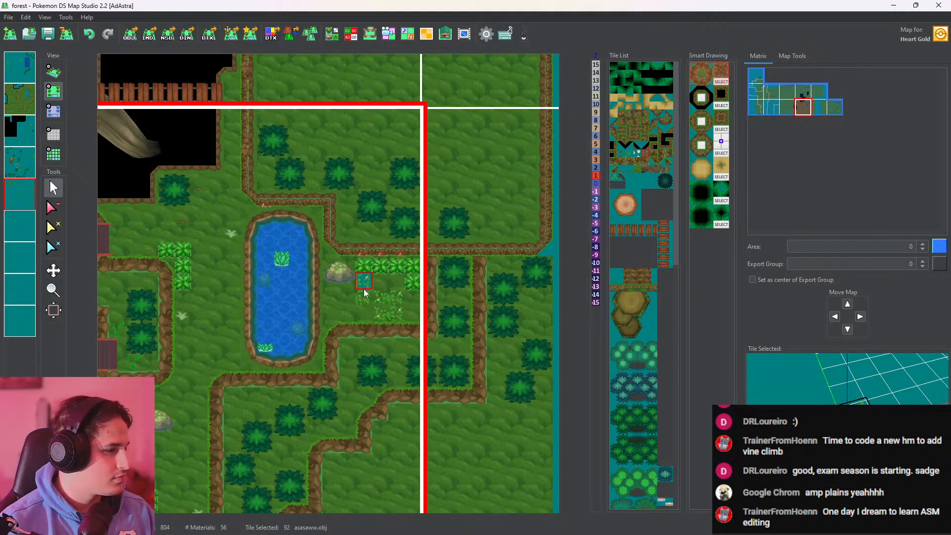
pyautogui.click(363, 287)
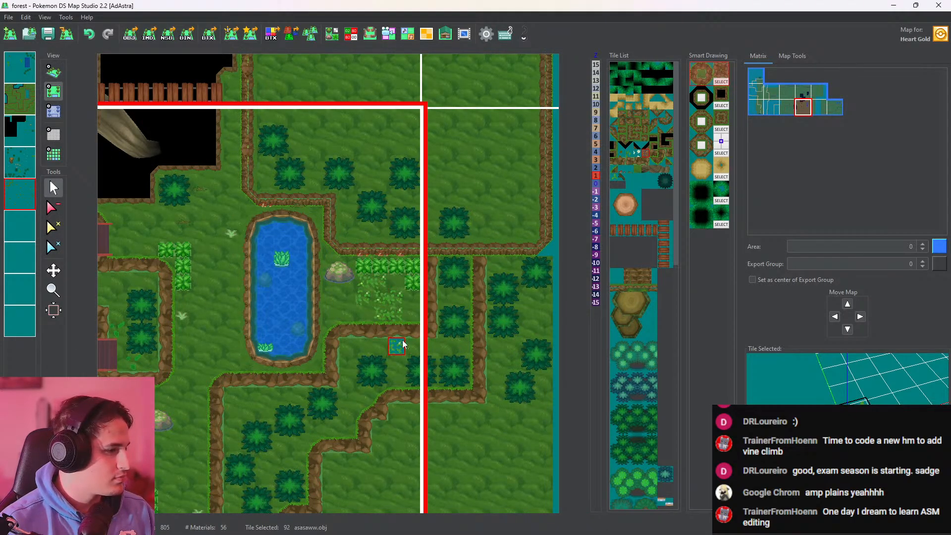
pyautogui.click(347, 298)
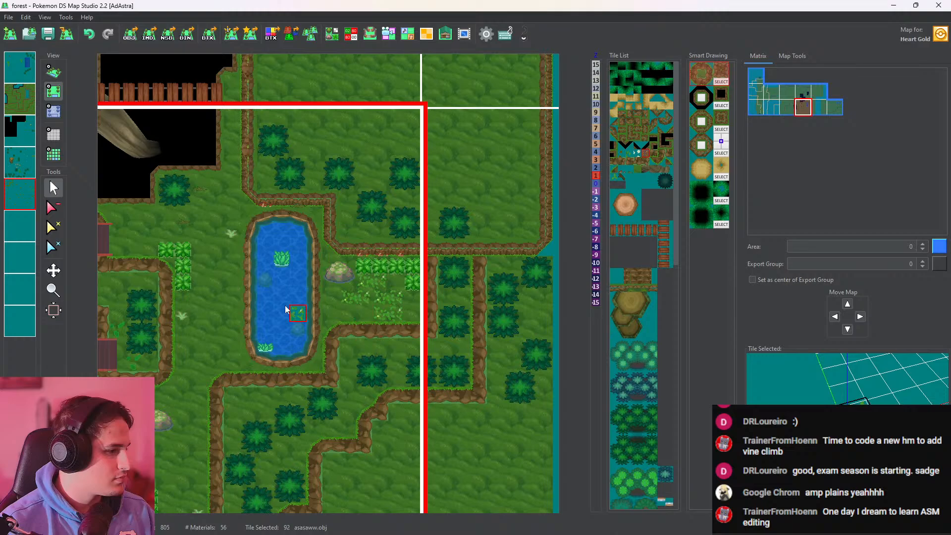
pyautogui.click(53, 72)
pyautogui.scroll(5, 428, 334)
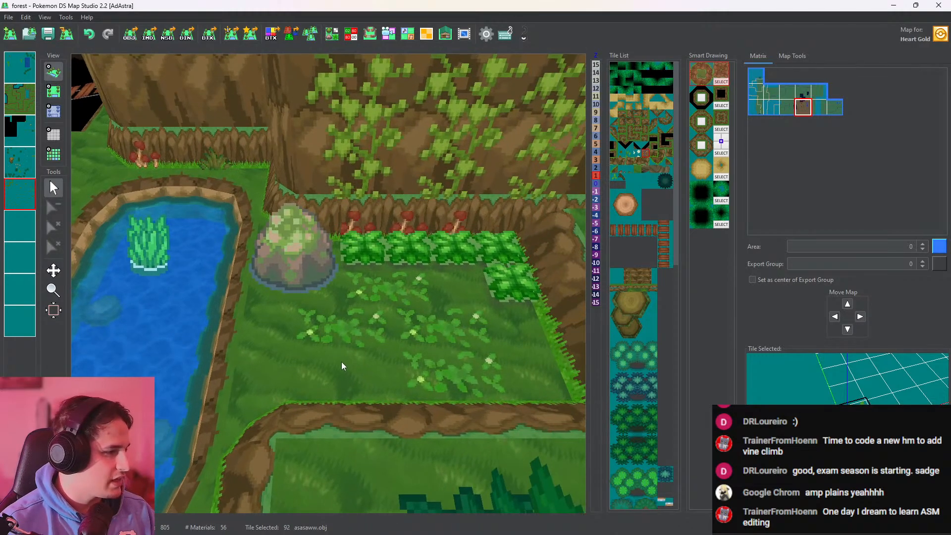
pyautogui.scroll(-5, 340, 361)
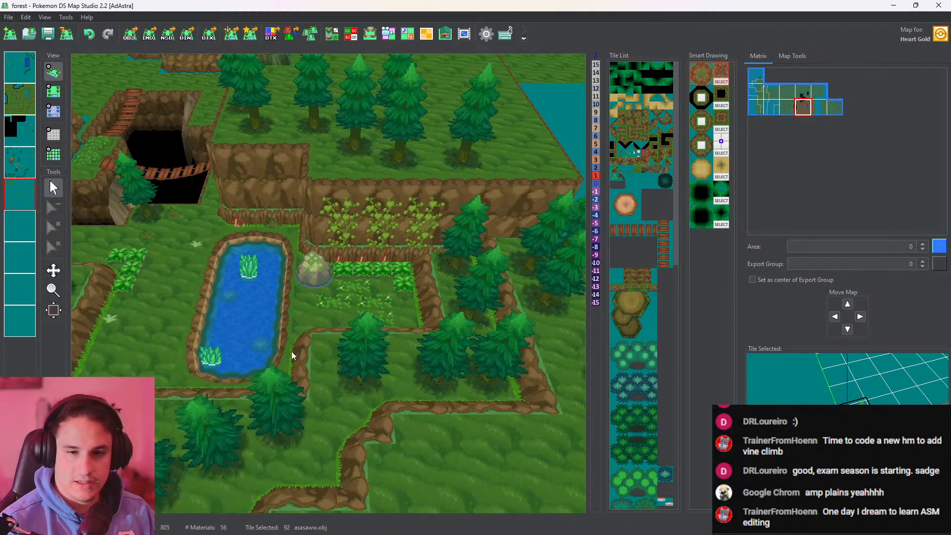
# Examine the area around the pond and the clearing with the hollow logs north of it in 3D
pyautogui.scroll(-4, 291, 352)
pyautogui.moveTo(276, 344); pyautogui.dragTo(391, 304, button='middle')
pyautogui.scroll(3, 342, 246)
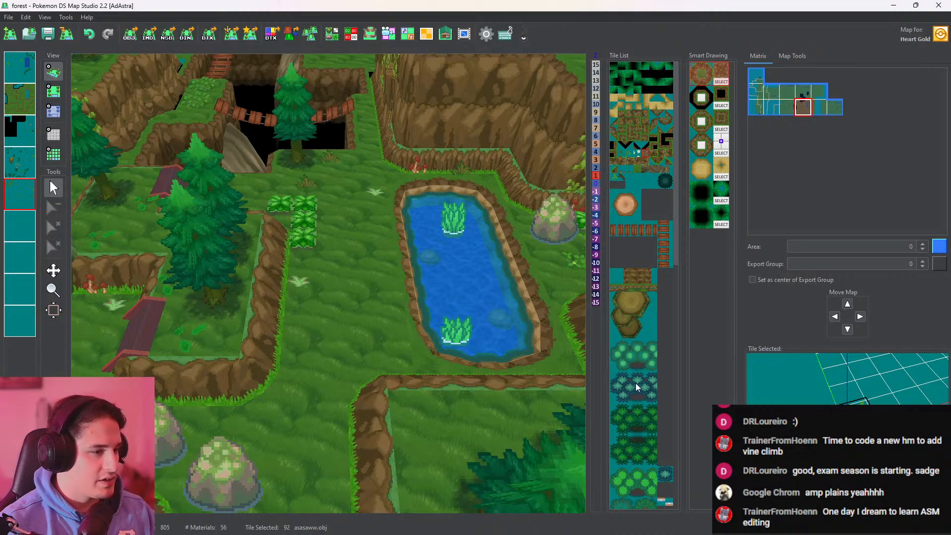
pyautogui.scroll(-6, 648, 406)
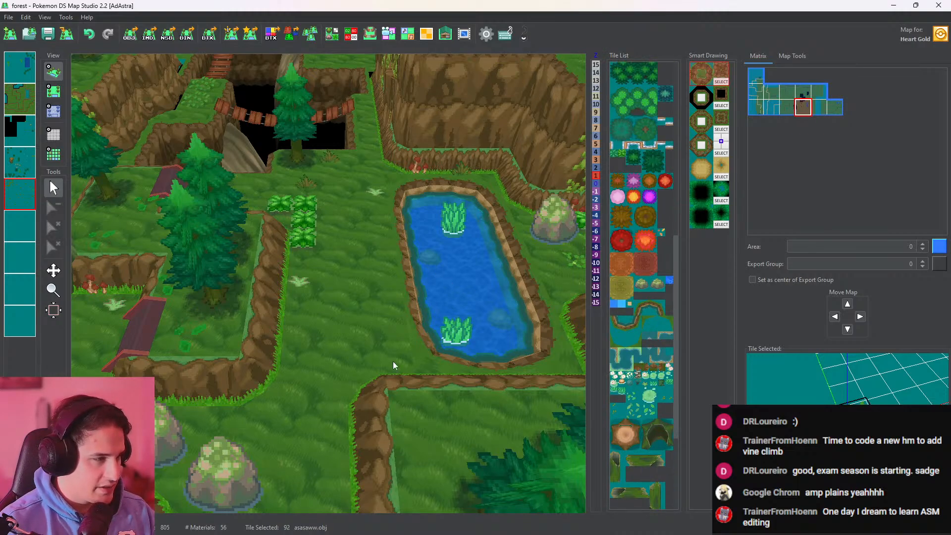
pyautogui.moveTo(393, 257); pyautogui.dragTo(393, 495)
pyautogui.moveTo(391, 223); pyautogui.dragTo(275, 347)
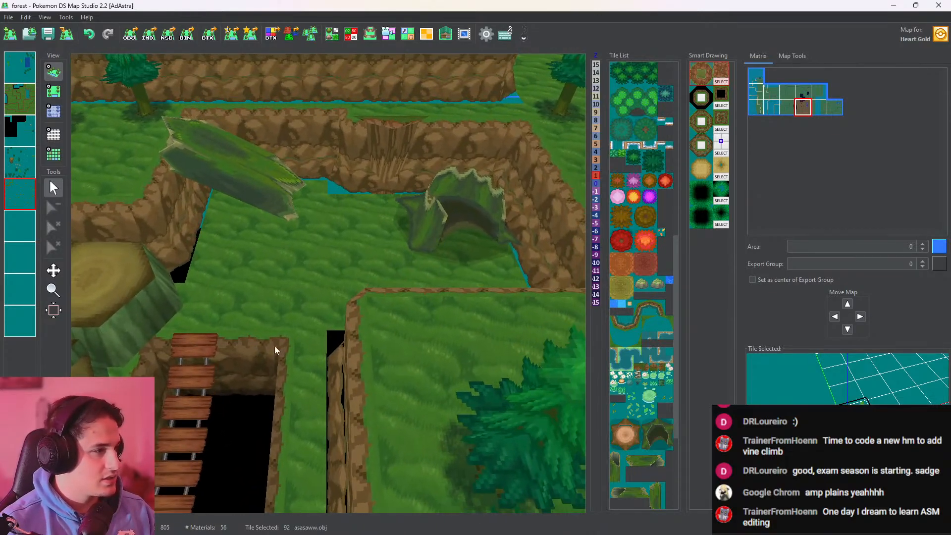
pyautogui.moveTo(409, 291); pyautogui.dragTo(576, 291)
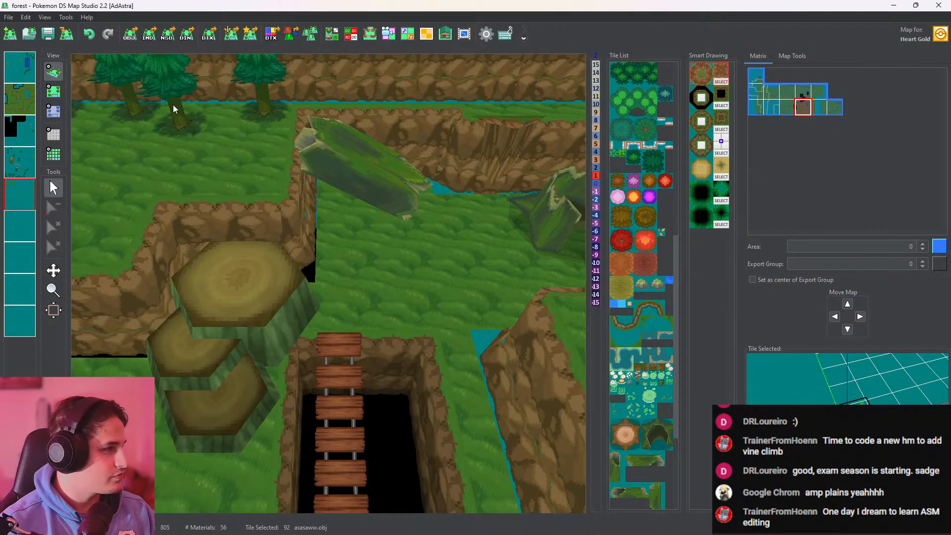
# Activate the map with the fallen hollow log, pick tree.obj on its fourth layer, and place a tree south of the log, checking it in 3D
pyautogui.click(53, 91)
pyautogui.click(228, 214)
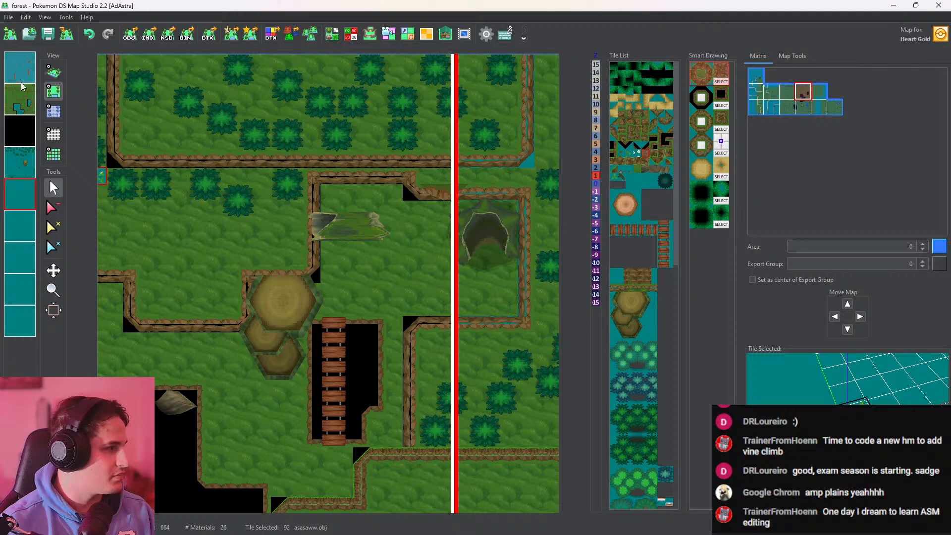
pyautogui.click(20, 160)
pyautogui.rightClick(237, 206)
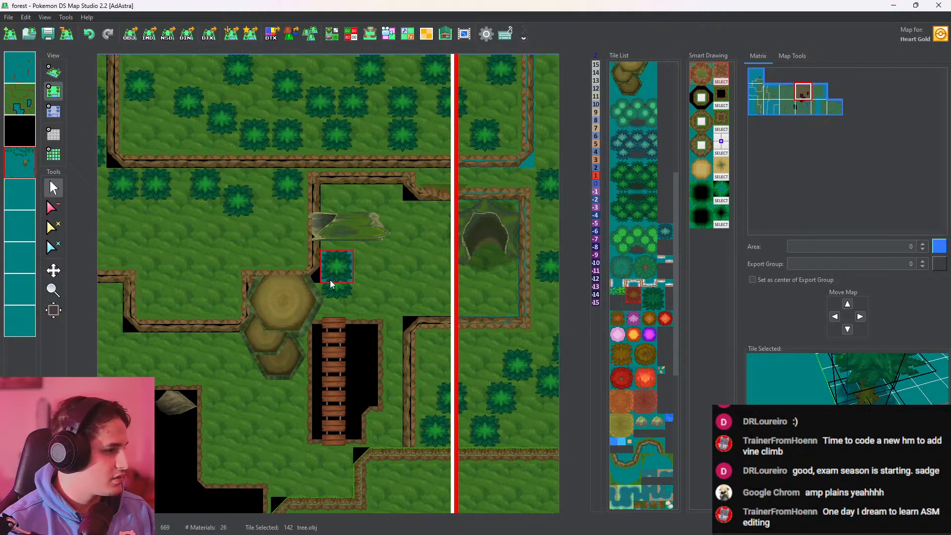
pyautogui.click(331, 291)
pyautogui.click(53, 72)
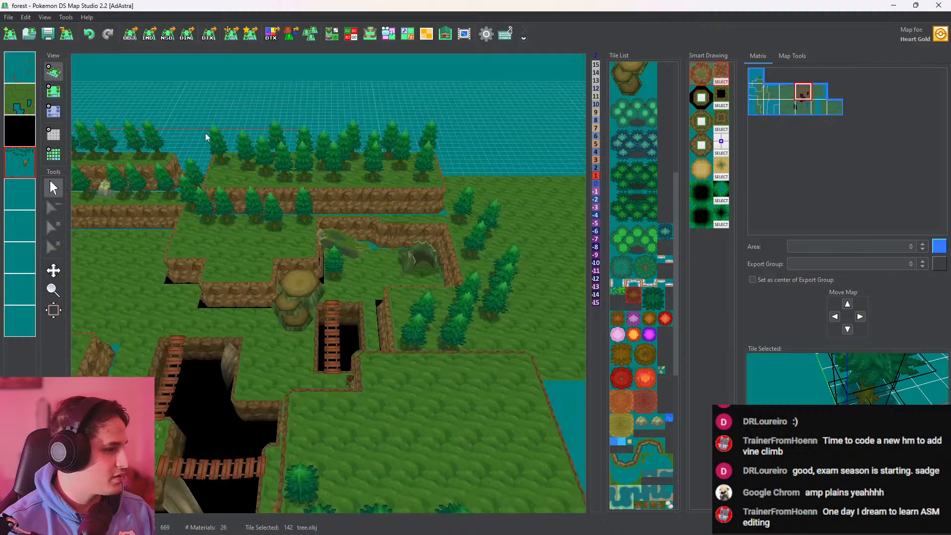
pyautogui.moveTo(394, 249); pyautogui.dragTo(288, 263, button='middle')
# Arrange two staggered tree.obj trees between the fallen hollow log and the ladder bridge, and check them in 3D
pyautogui.click(55, 94)
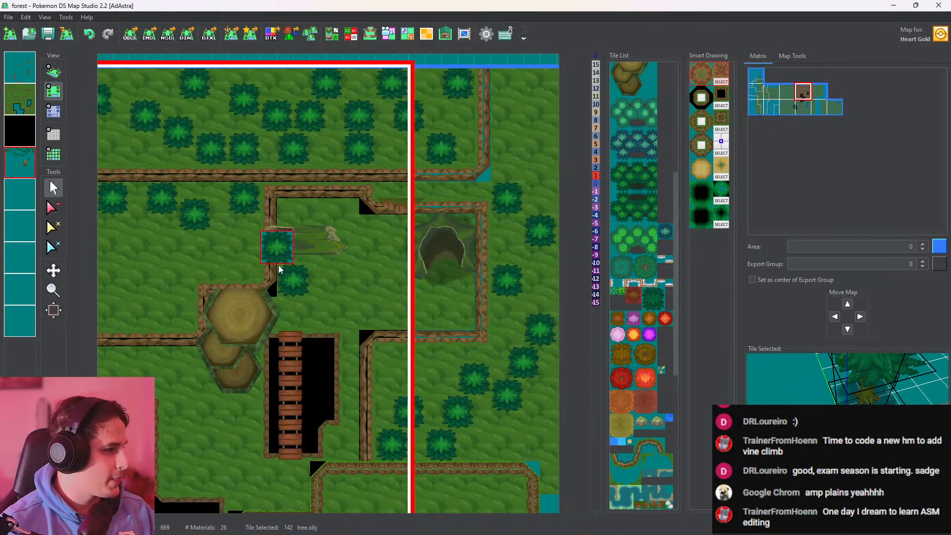
pyautogui.click(53, 72)
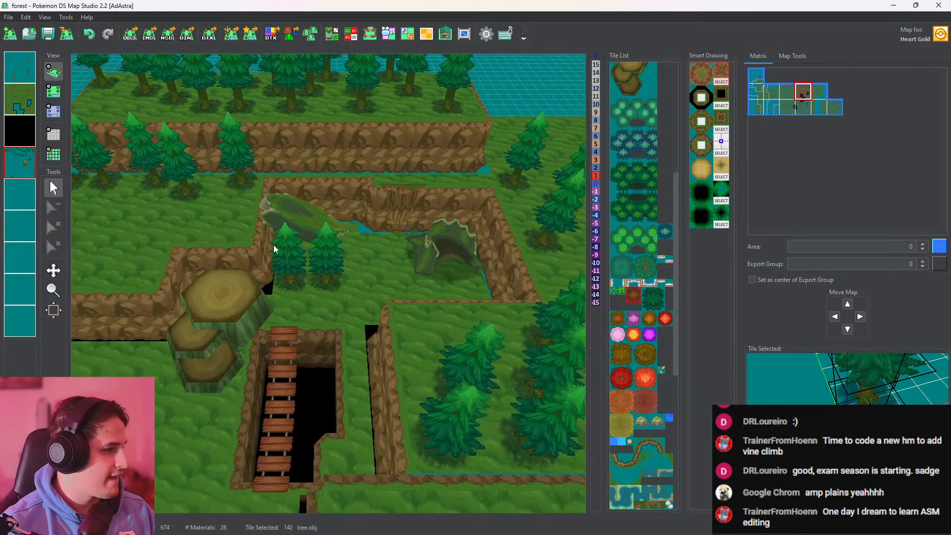
pyautogui.click(55, 95)
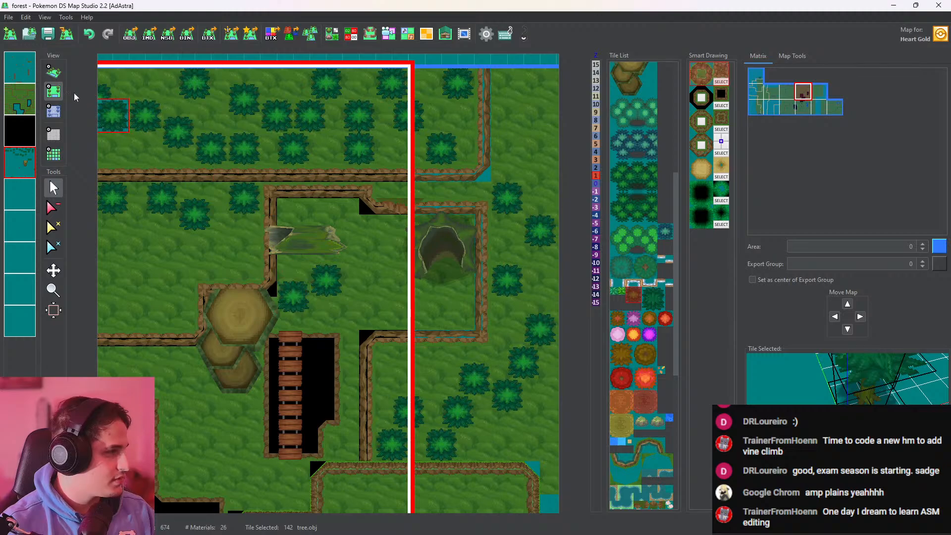
pyautogui.click(53, 72)
pyautogui.scroll(3, 331, 252)
pyautogui.scroll(5, 328, 251)
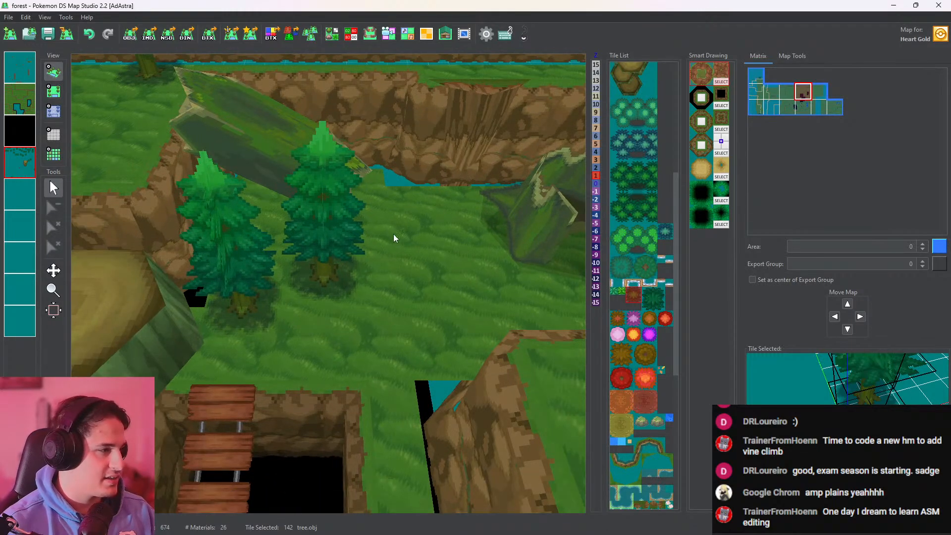
# Inspect the hollow log clearing from several angles and the decorated cliff and pond area in 3D
pyautogui.moveTo(332, 273); pyautogui.dragTo(377, 267)
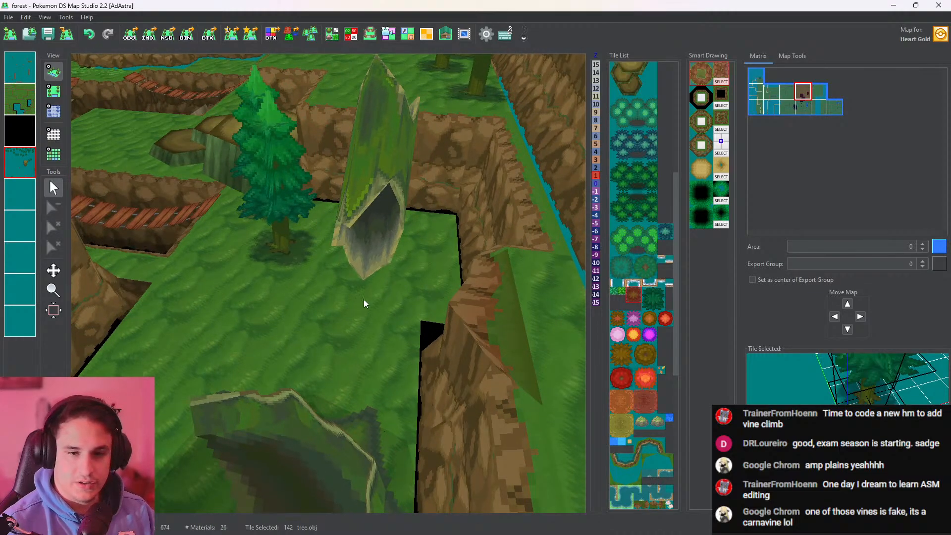
pyautogui.moveTo(284, 312); pyautogui.dragTo(825, 298)
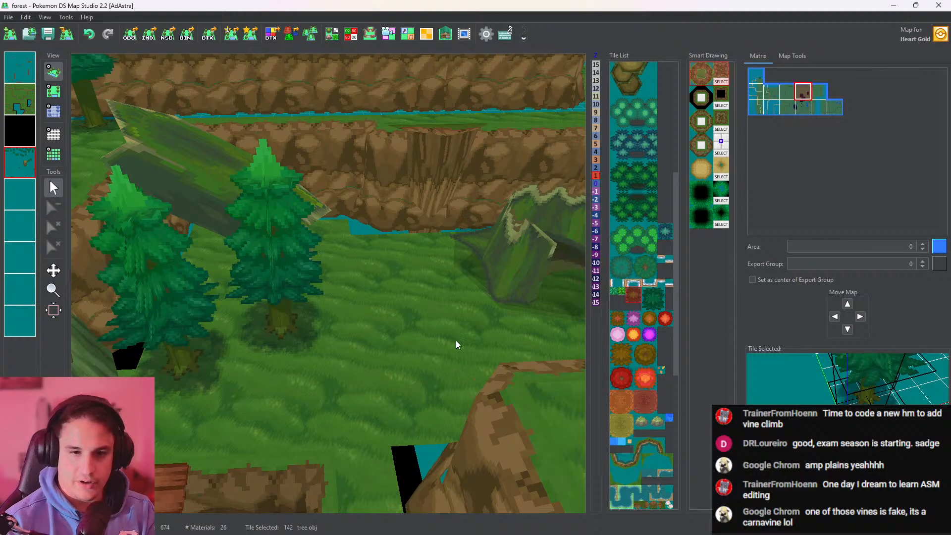
pyautogui.moveTo(456, 342); pyautogui.dragTo(402, 256)
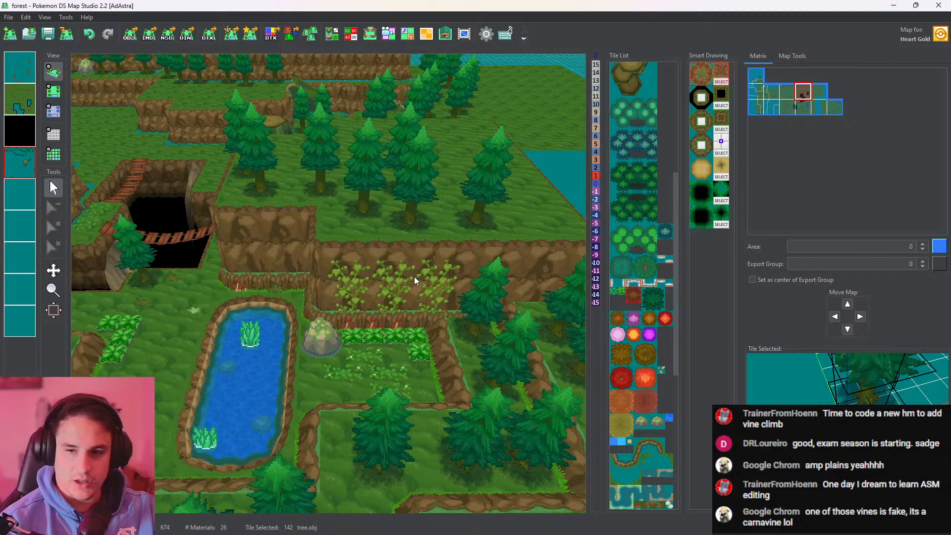
# Pick the branche1.obj tile from the existing branch in the north of the pit on the fourth layer
pyautogui.moveTo(414, 279); pyautogui.dragTo(218, 179)
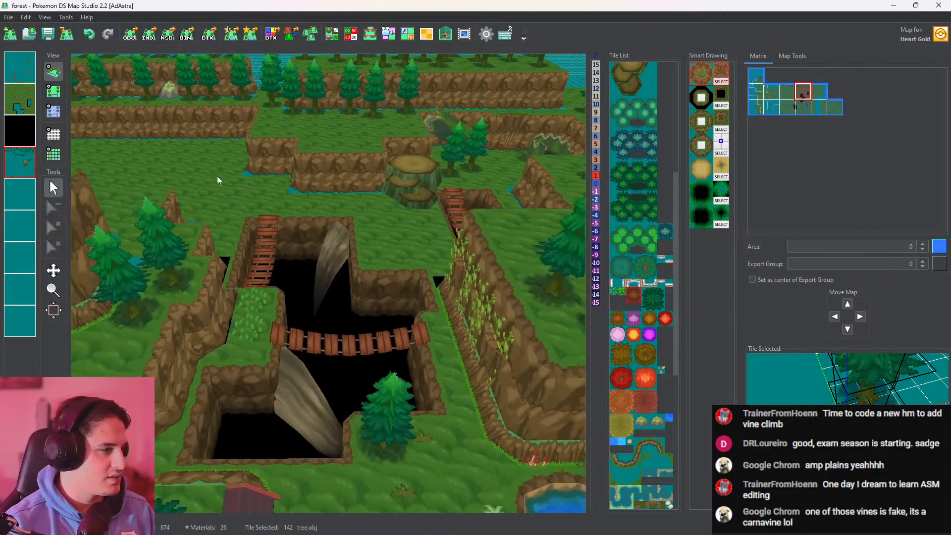
pyautogui.click(53, 91)
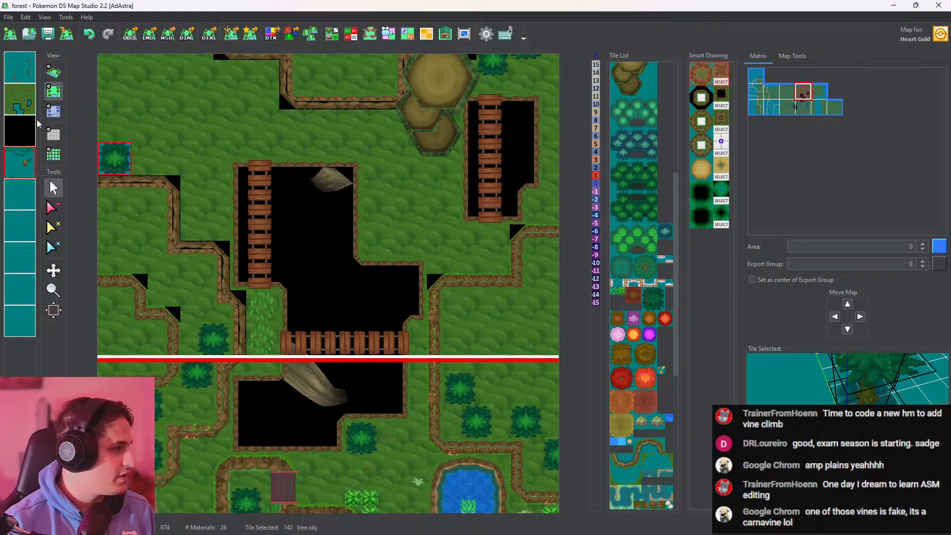
pyautogui.click(28, 87)
pyautogui.click(26, 78)
pyautogui.click(27, 102)
pyautogui.click(25, 130)
pyautogui.click(25, 168)
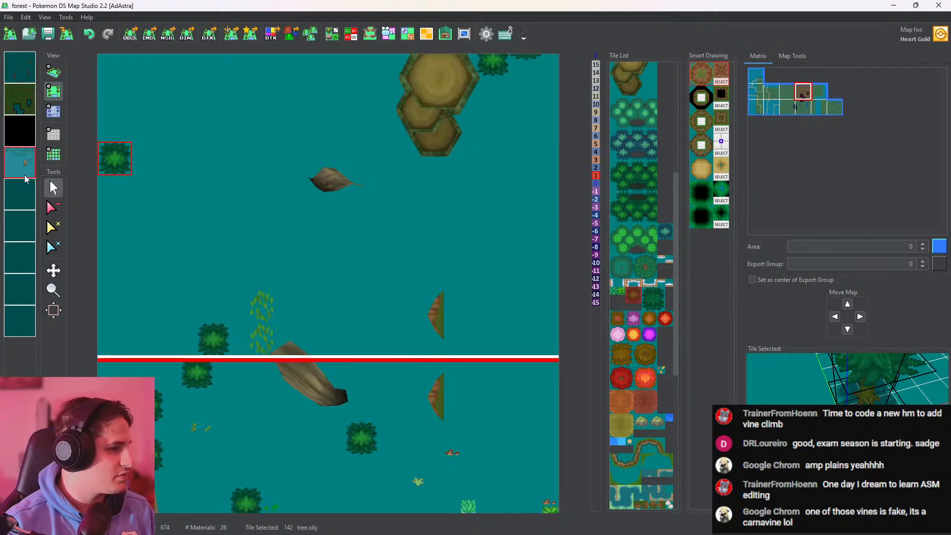
pyautogui.click(336, 182)
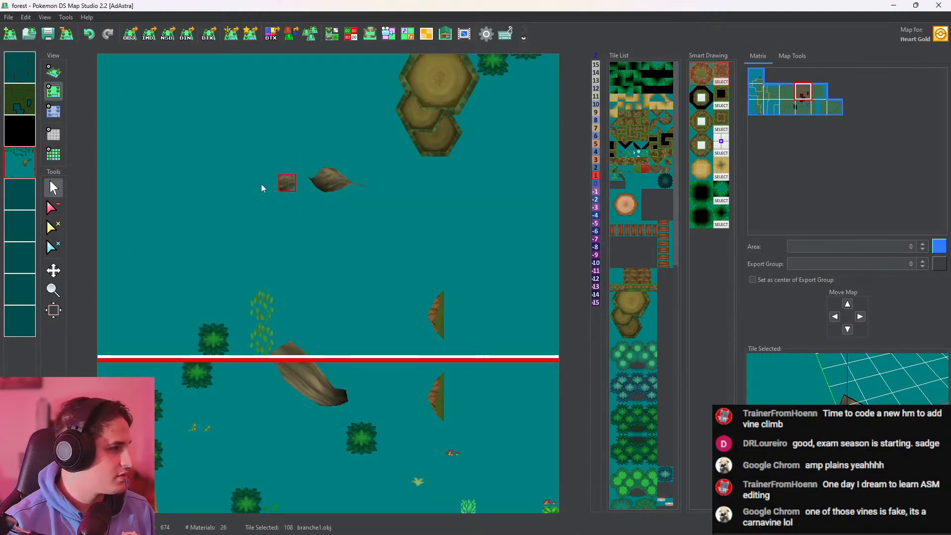
# Place a branche1.obj branch in the pit's eastern alcove, set its height to 0, and check it in 3D
pyautogui.rightClick(32, 164)
pyautogui.rightClick(31, 164)
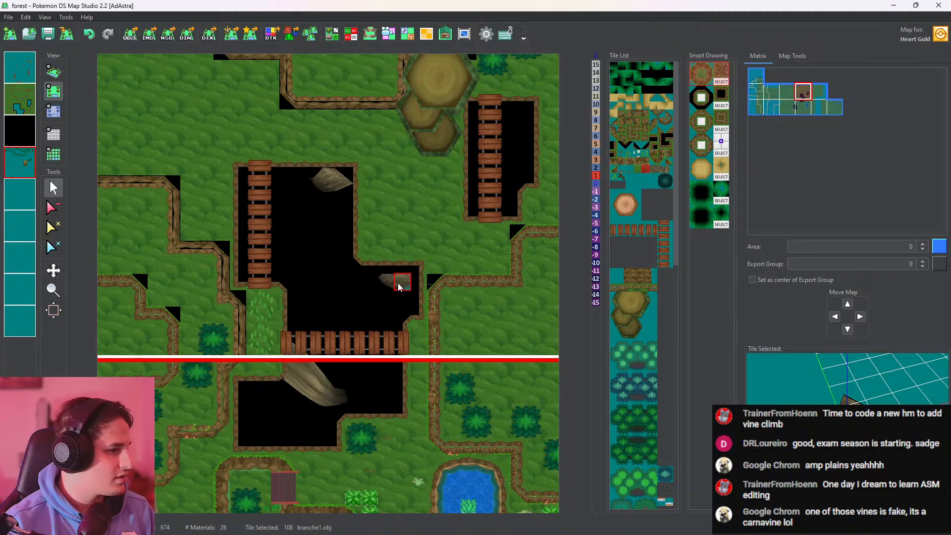
pyautogui.click(399, 287)
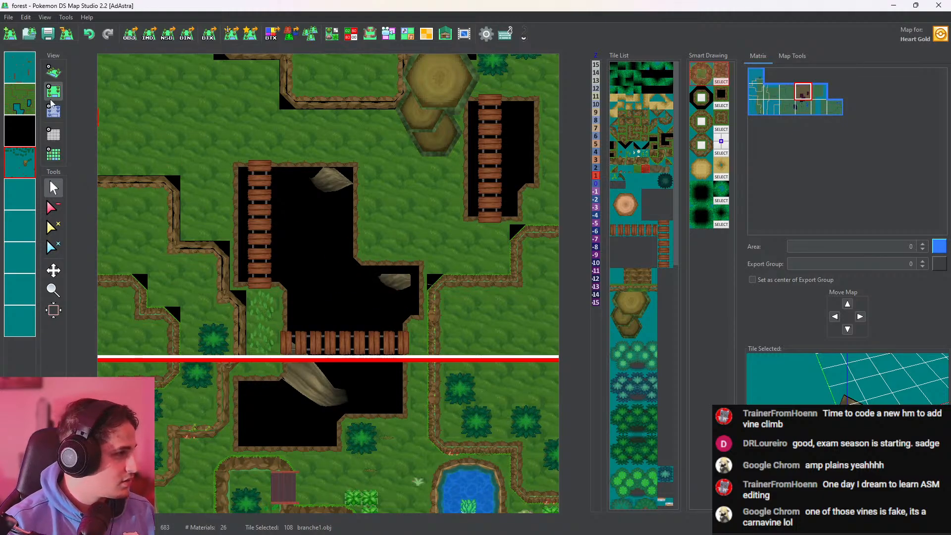
pyautogui.click(54, 113)
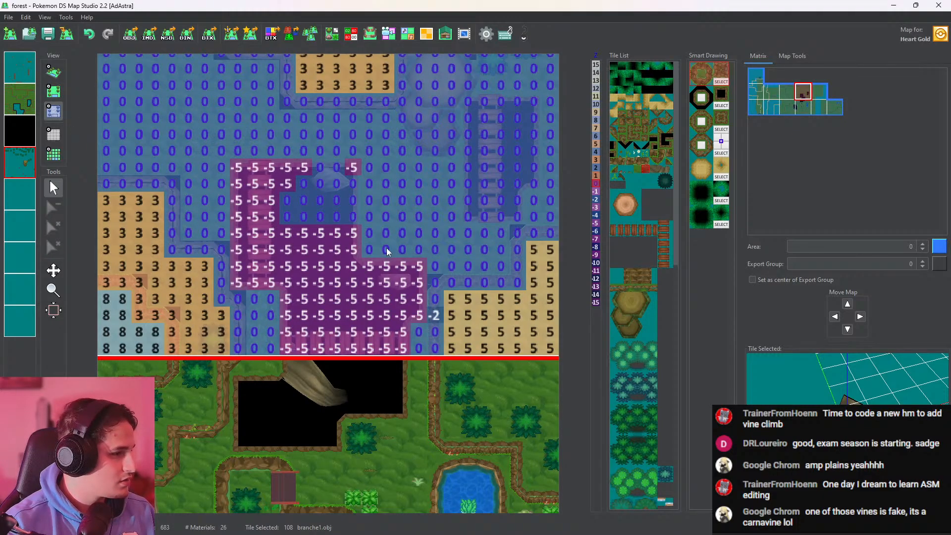
pyautogui.click(60, 77)
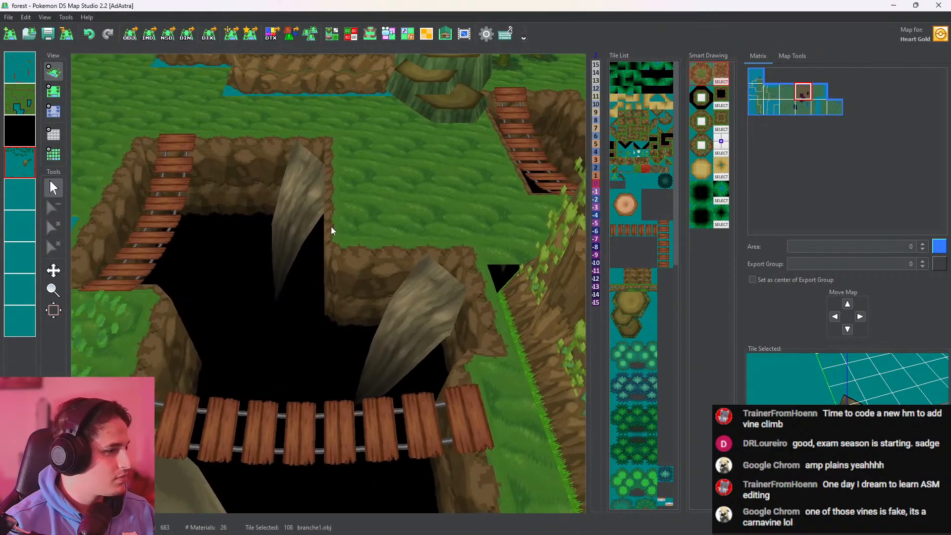
# Reposition the branch in the pit's eastern alcove slightly farther east, erase the original placement, and check it in 3D
pyautogui.click(50, 94)
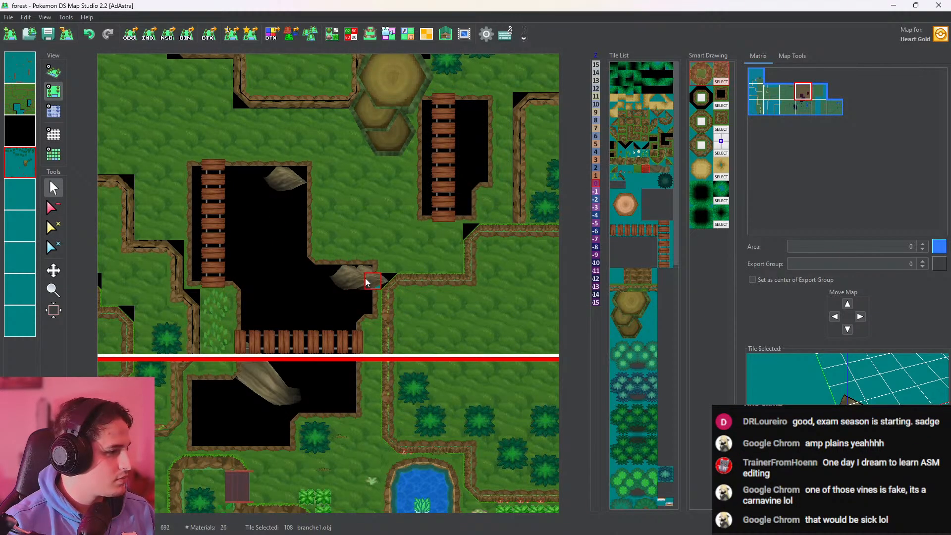
pyautogui.click(53, 207)
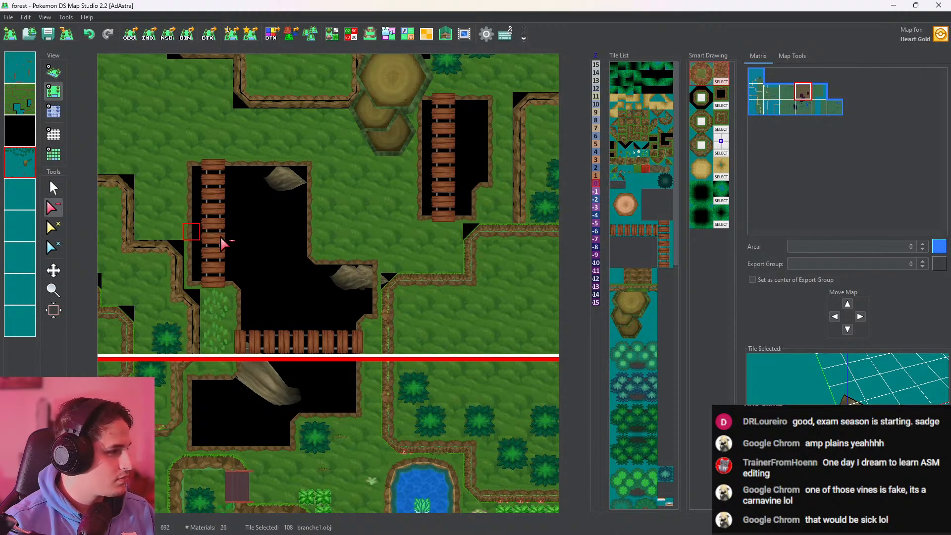
pyautogui.click(345, 284)
pyautogui.click(50, 72)
pyautogui.scroll(11, 368, 247)
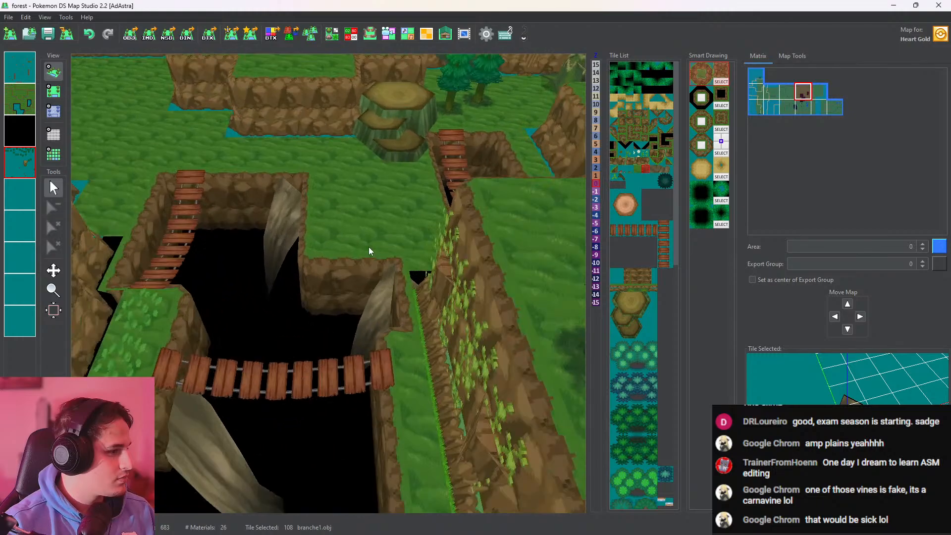
# Examine the branches in the pit, the vine-covered cliff by the pond, and the hollow log clearing in 3D
pyautogui.moveTo(398, 272); pyautogui.dragTo(471, 262)
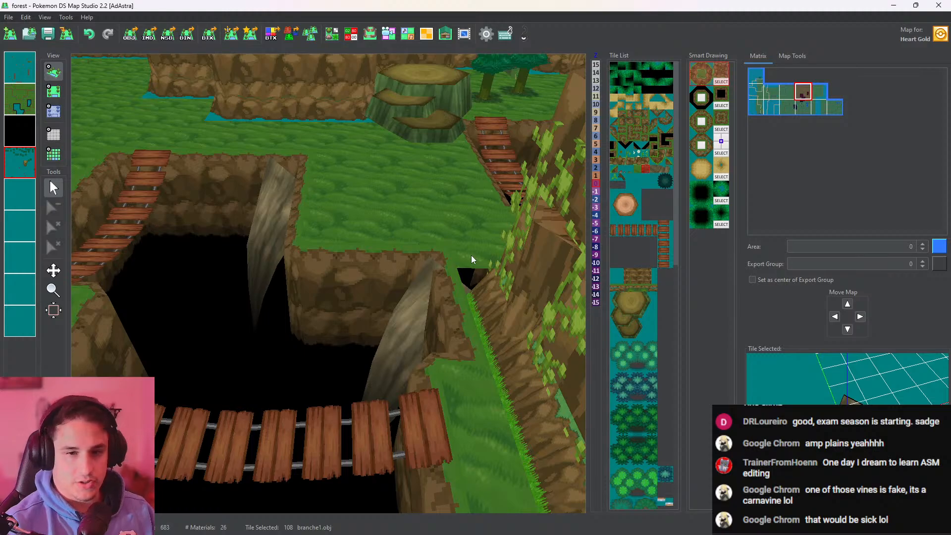
pyautogui.scroll(-14, 472, 255)
pyautogui.moveTo(420, 302); pyautogui.dragTo(416, 291, button='middle')
pyautogui.scroll(6, 416, 291)
pyautogui.scroll(3, 394, 304)
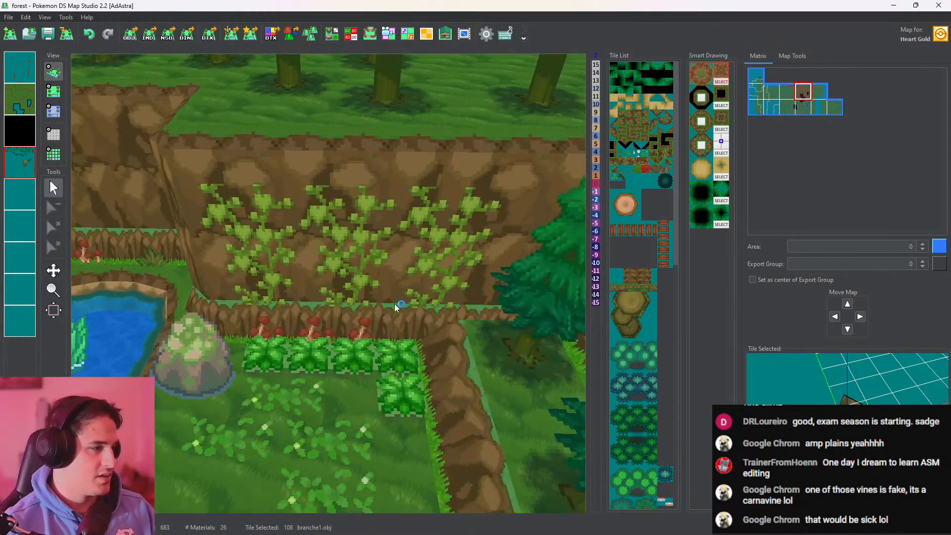
pyautogui.scroll(-13, 383, 302)
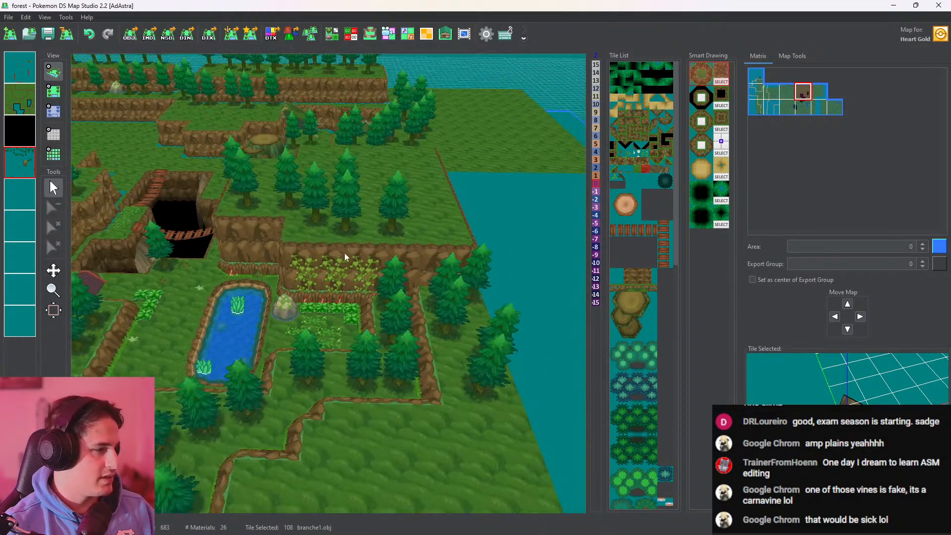
pyautogui.moveTo(322, 225); pyautogui.dragTo(399, 319, button='middle')
pyautogui.moveTo(423, 265); pyautogui.dragTo(299, 366, button='middle')
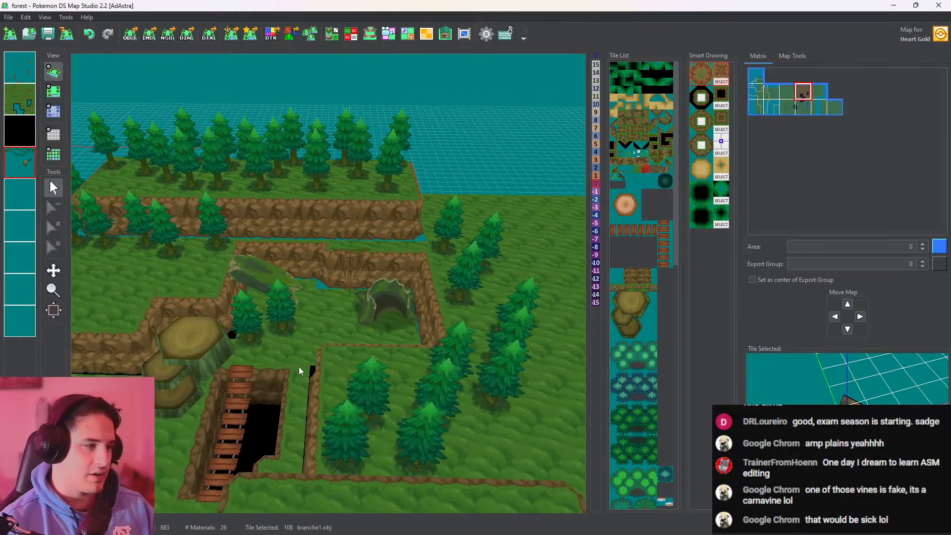
pyautogui.scroll(6, 376, 248)
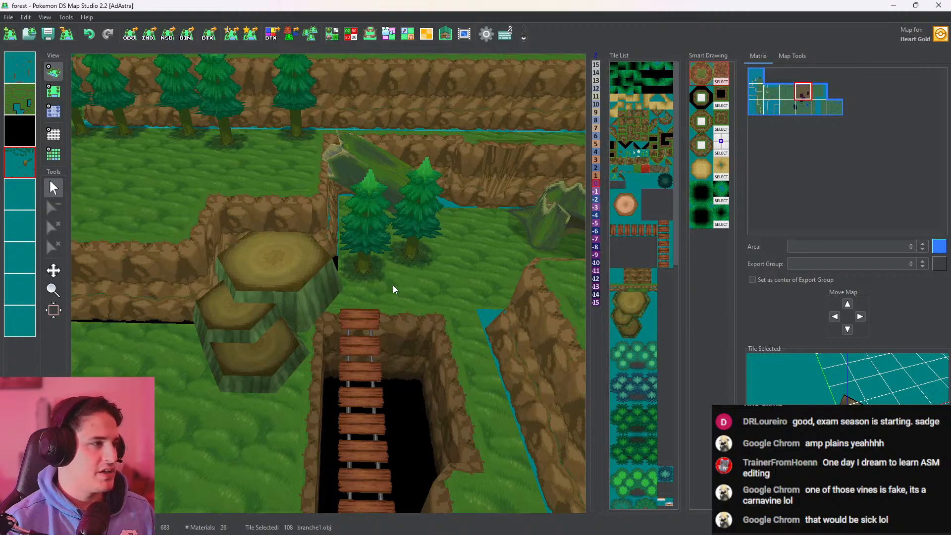
pyautogui.moveTo(394, 285); pyautogui.dragTo(256, 323, button='right')
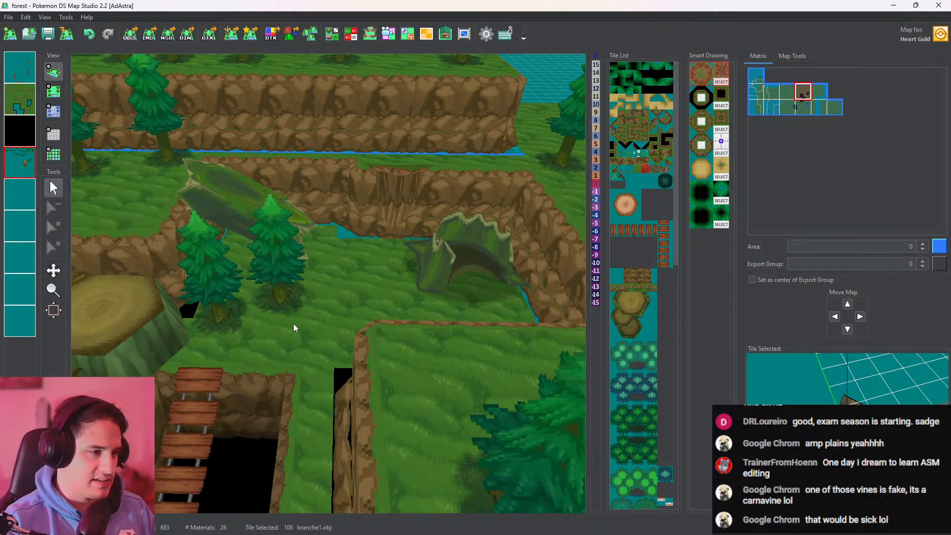
pyautogui.moveTo(263, 269); pyautogui.dragTo(374, 250, button='right')
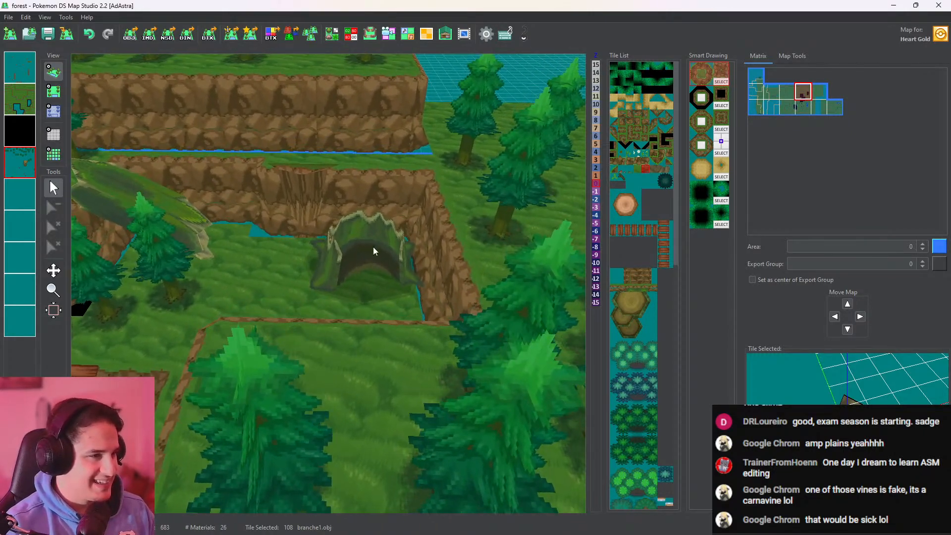
# Paint a patch of asasaww.obj ground leaves on the raised grass south of the hollow log entrance
pyautogui.click(53, 91)
pyautogui.click(308, 376)
pyautogui.moveTo(307, 382); pyautogui.dragTo(304, 424)
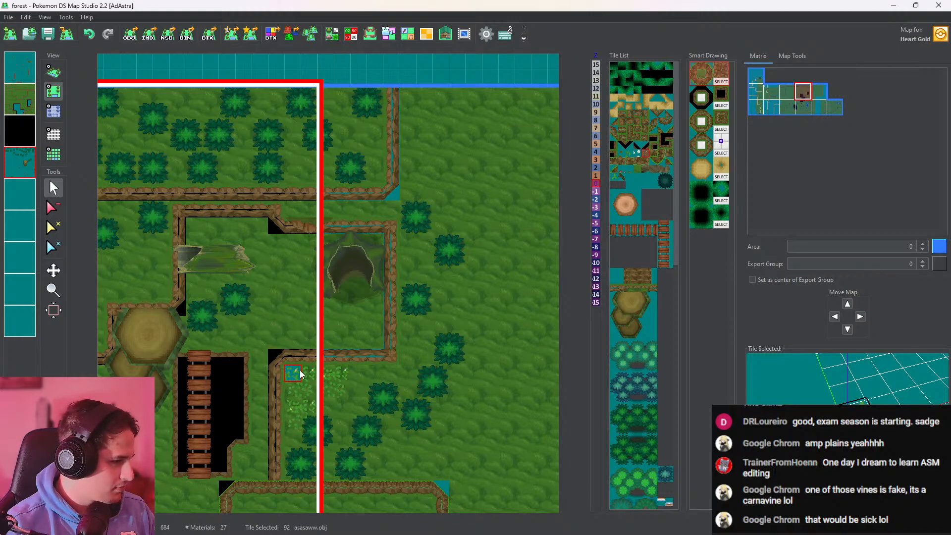
# Pick tree.obj and erase the tree overlapping the new ground leaves from the fourth layer
pyautogui.click(18, 169)
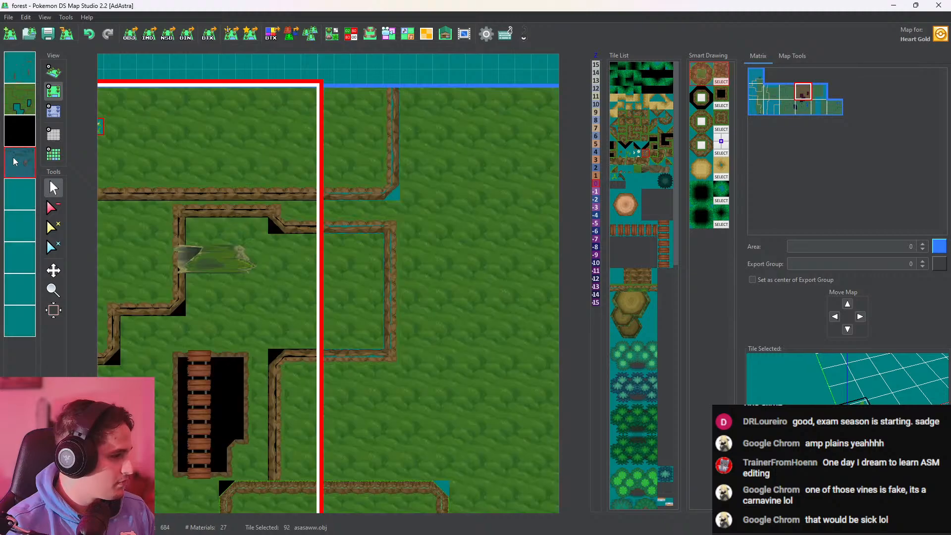
pyautogui.click(258, 391)
pyautogui.rightClick(308, 434)
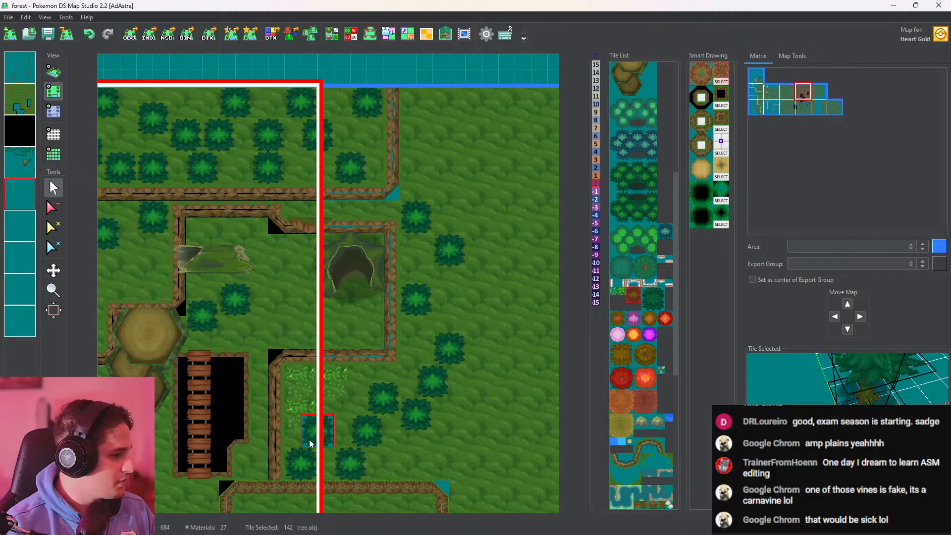
pyautogui.click(24, 170)
pyautogui.click(53, 207)
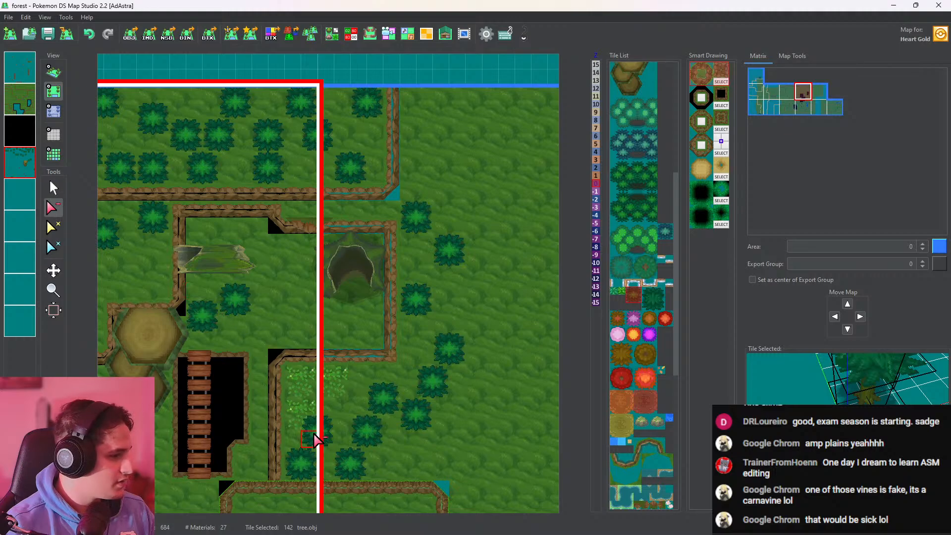
pyautogui.click(316, 432)
# Place the tree back beside the ground leaves on the fifth layer, set its height to 3, and check it in 3D
pyautogui.click(29, 201)
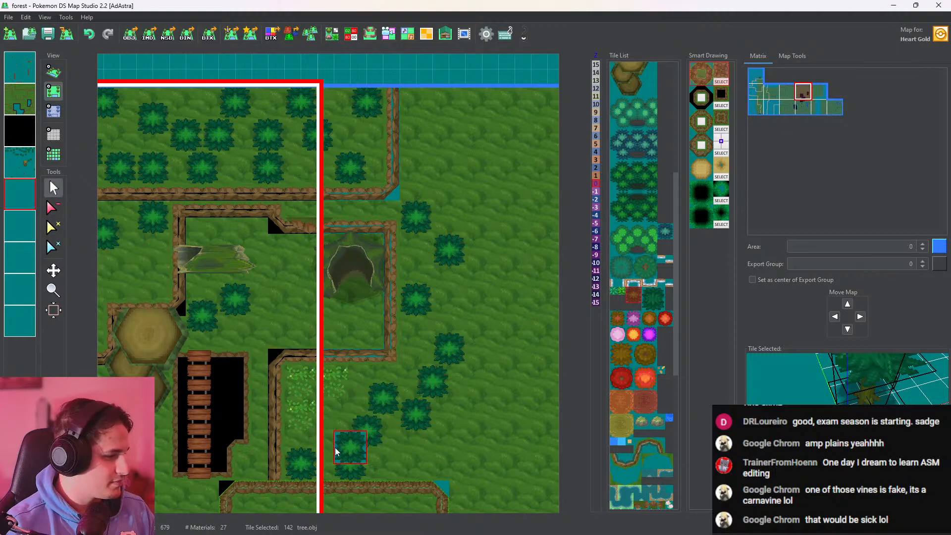
pyautogui.click(306, 442)
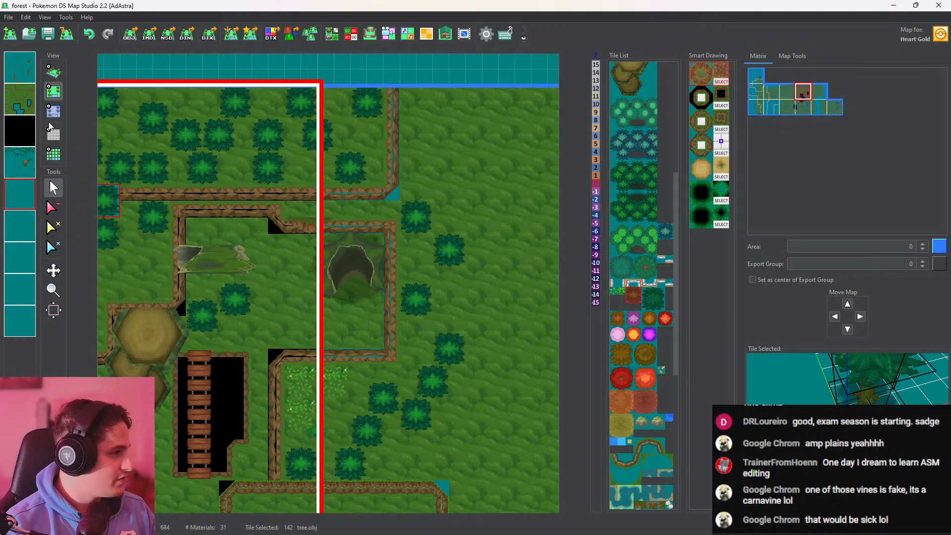
pyautogui.click(54, 111)
pyautogui.click(329, 401)
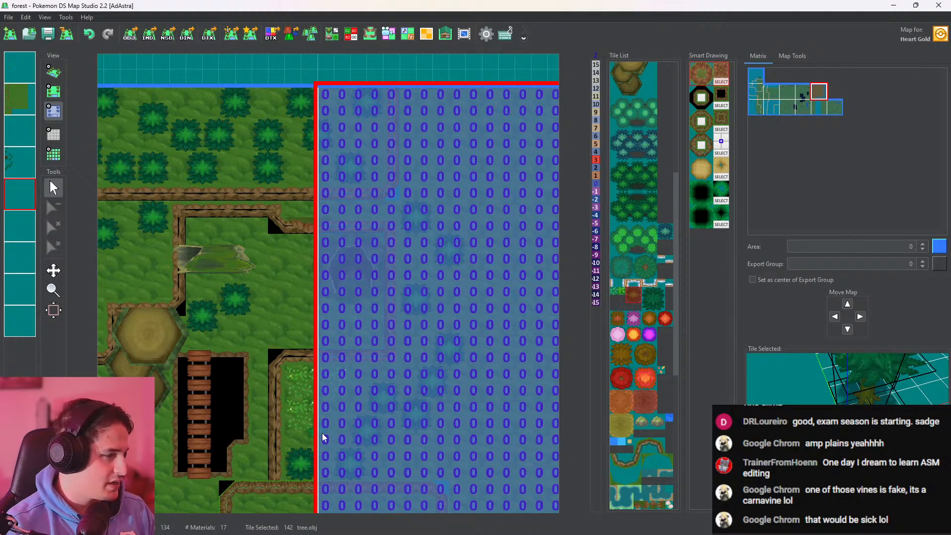
pyautogui.click(302, 424)
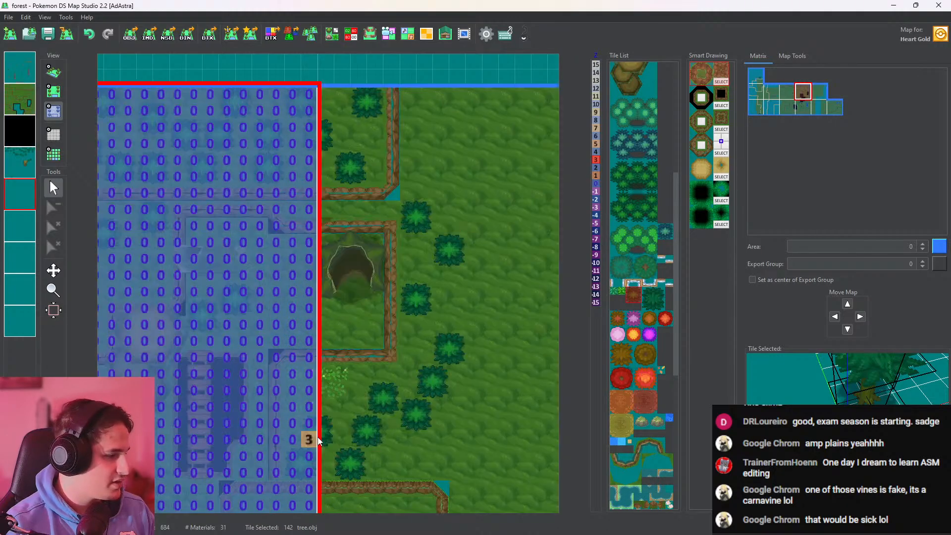
pyautogui.click(54, 72)
pyautogui.scroll(2, 346, 367)
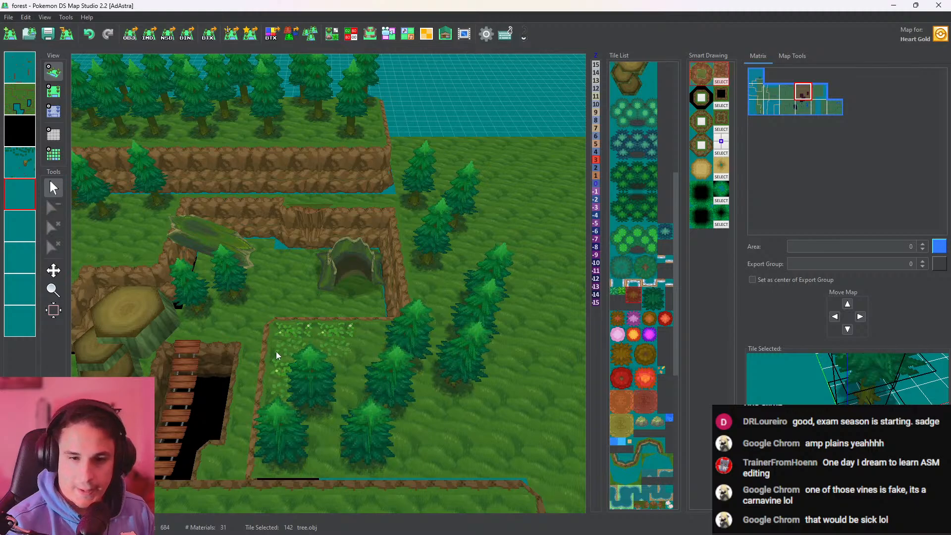
# Place an AAAA44.obj twig on the fourth layer, on the grass strip between the cliffs north of the hollow logs
pyautogui.moveTo(238, 344); pyautogui.dragTo(311, 362)
pyautogui.scroll(2, 394, 325)
pyautogui.moveTo(394, 326); pyautogui.dragTo(283, 358)
pyautogui.scroll(5, 660, 335)
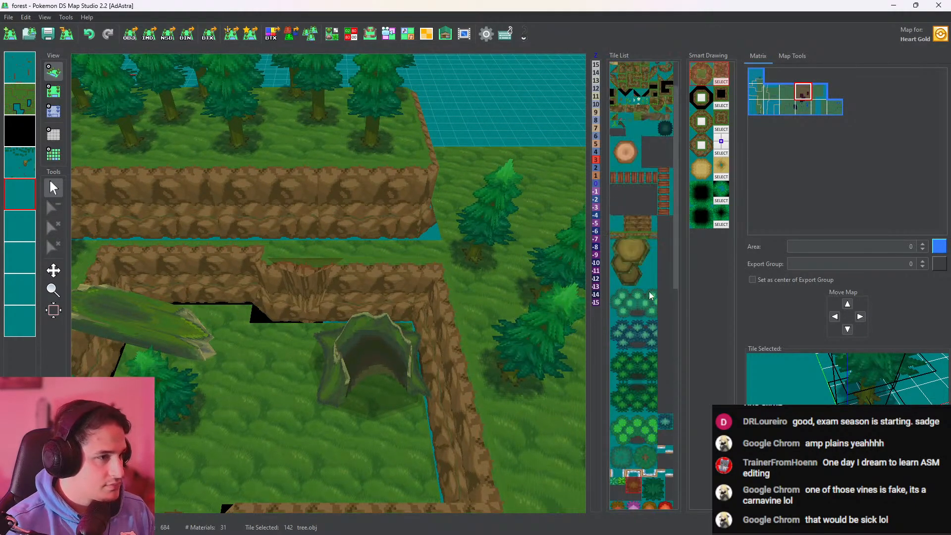
pyautogui.click(622, 174)
pyautogui.click(53, 91)
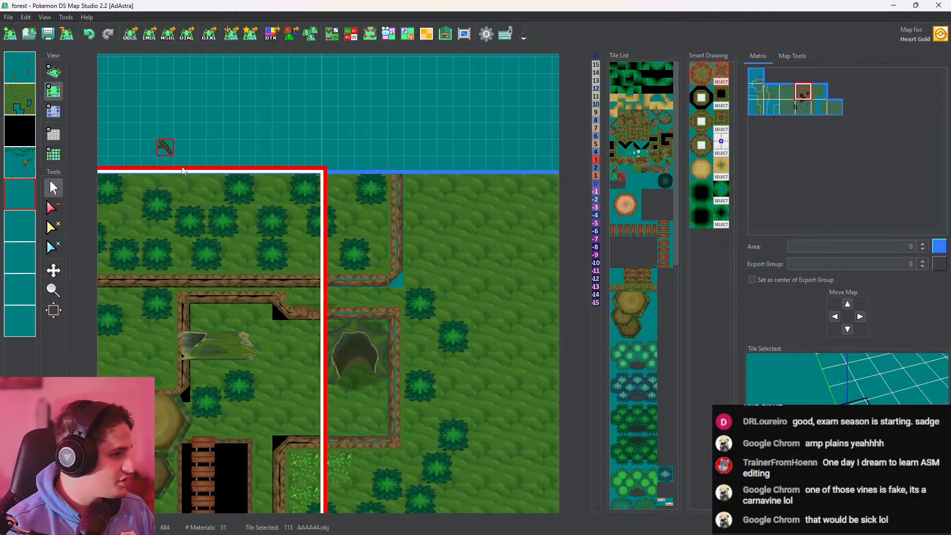
pyautogui.hotkey('ctrl', 'z')
pyautogui.click(20, 175)
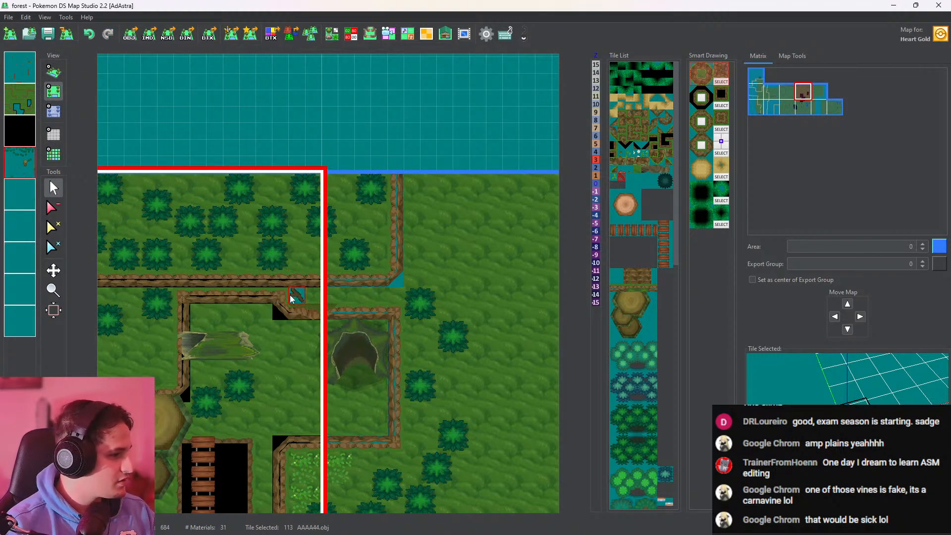
pyautogui.click(292, 296)
# Try a waaaa.obj grass tuft beside the twig on the neighbouring eastern map and check it in 3D
pyautogui.click(617, 179)
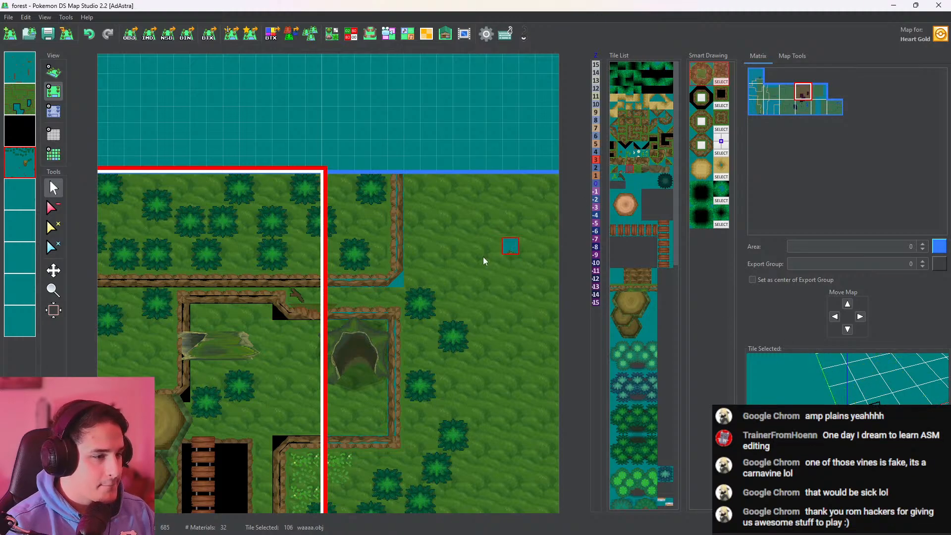
pyautogui.click(327, 295)
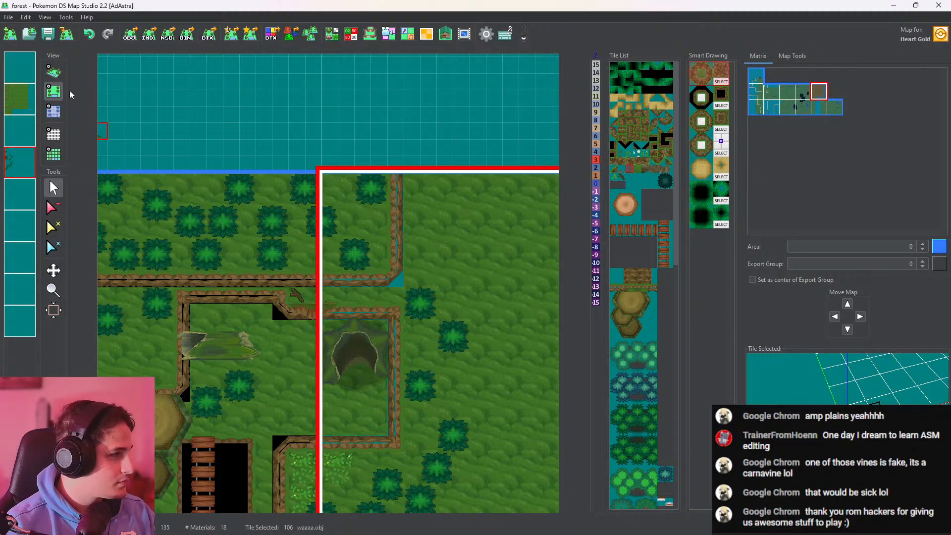
pyautogui.click(54, 72)
pyautogui.scroll(5, 391, 335)
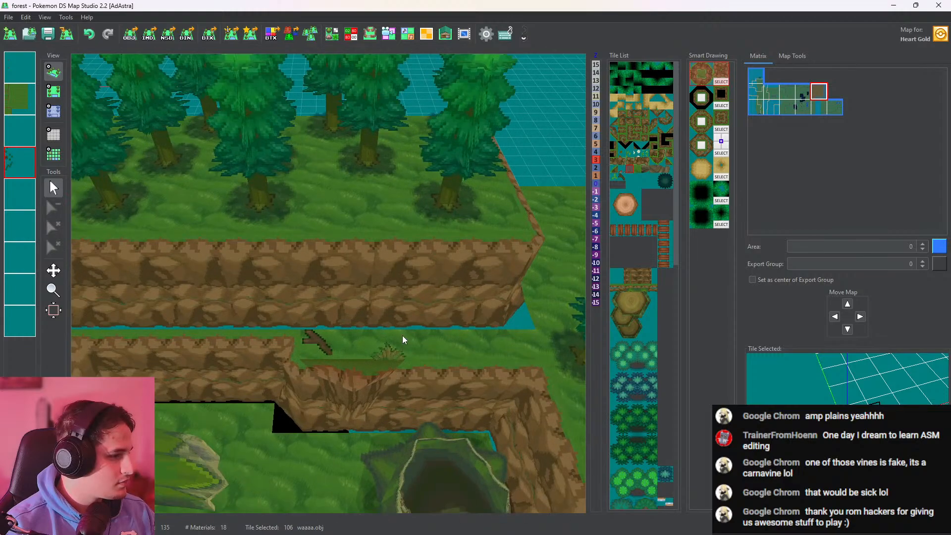
pyautogui.moveTo(459, 302); pyautogui.dragTo(421, 282)
pyautogui.click(55, 91)
# Place Tall_mountain_big_rock.obj in the cliff wall below the twig, set its height to -3, and check it in 3D
pyautogui.scroll(5, 388, 370)
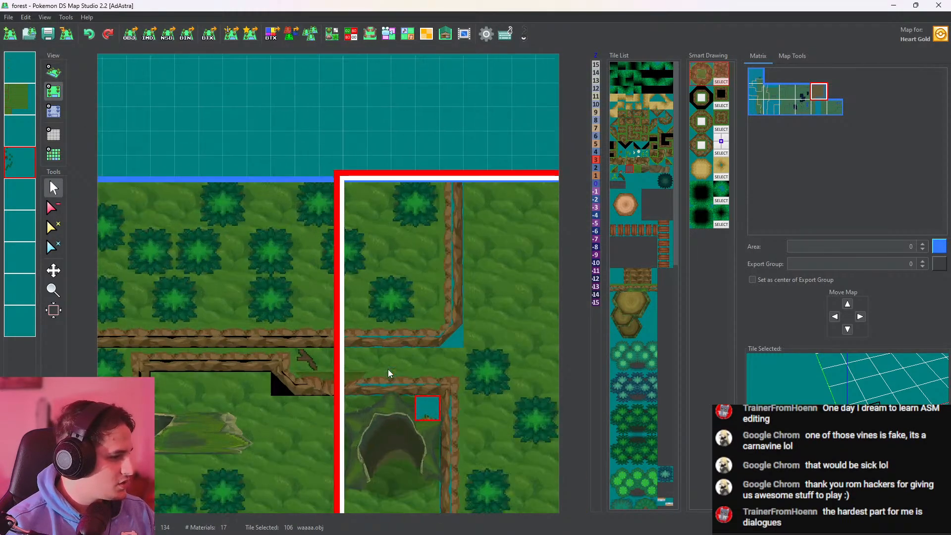
pyautogui.click(340, 287)
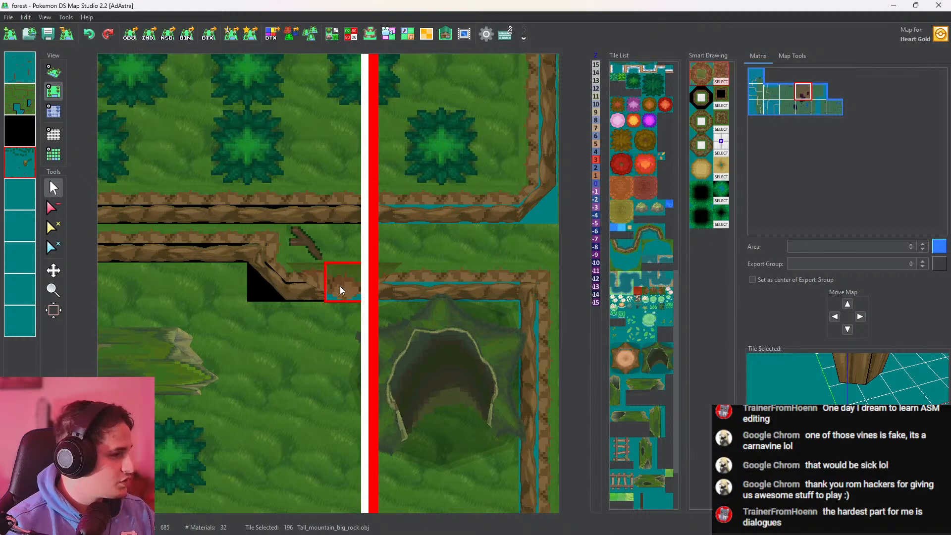
pyautogui.click(54, 111)
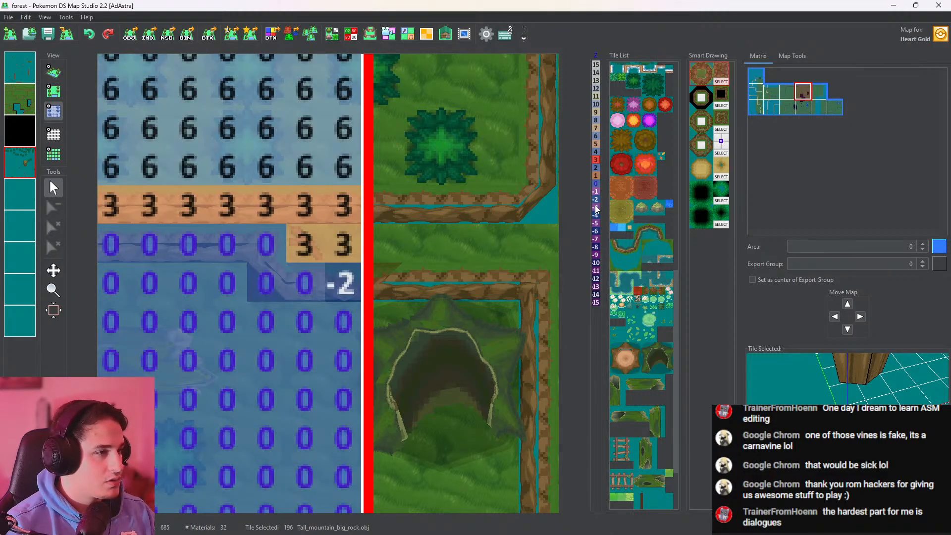
pyautogui.click(334, 265)
pyautogui.click(52, 73)
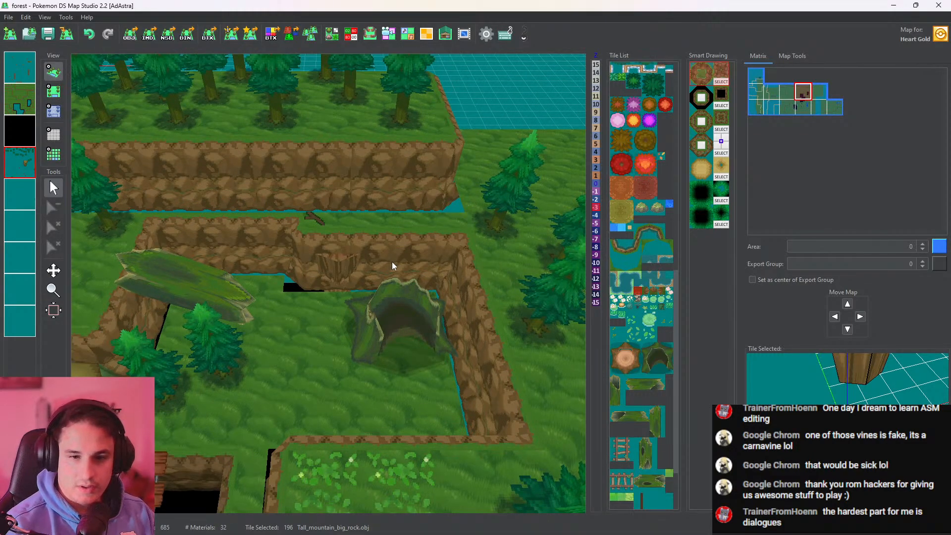
pyautogui.moveTo(389, 254); pyautogui.dragTo(397, 234)
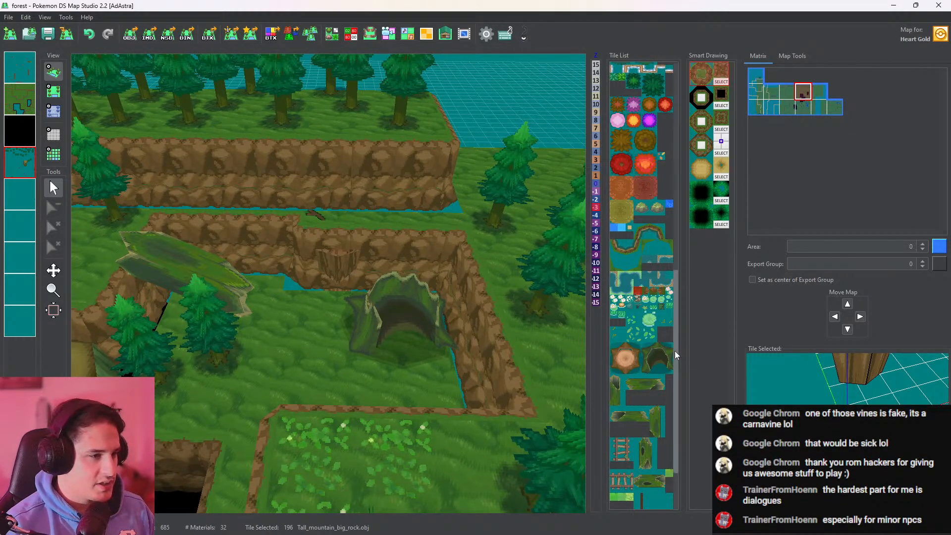
# Place two leavesaut.obj leaf tiles on the grass strip of the eastern map beside the twig and check them in 3D
pyautogui.scroll(-3, 675, 353)
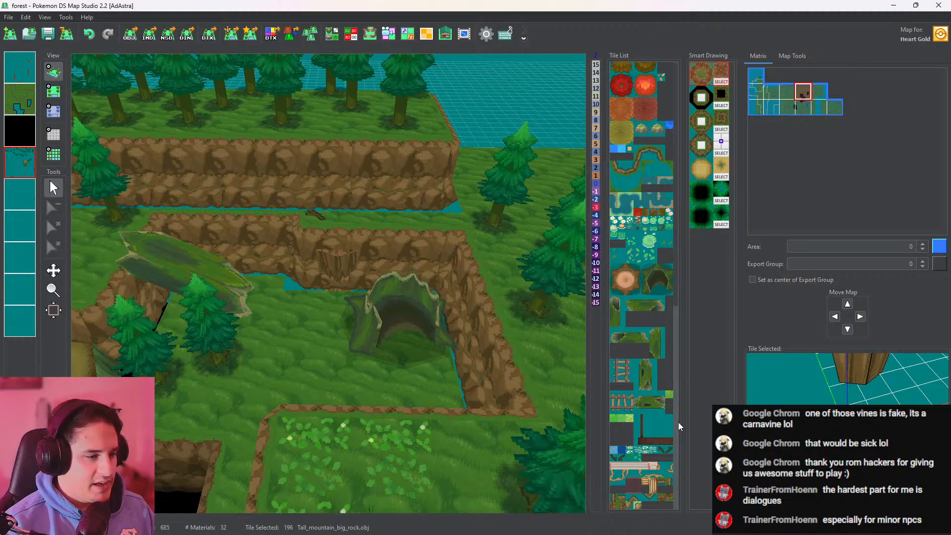
pyautogui.click(635, 457)
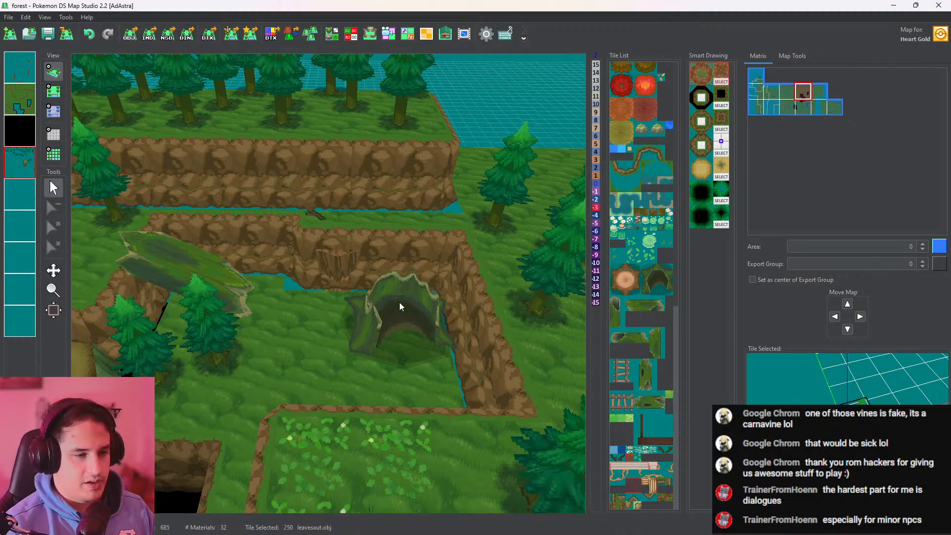
pyautogui.click(53, 91)
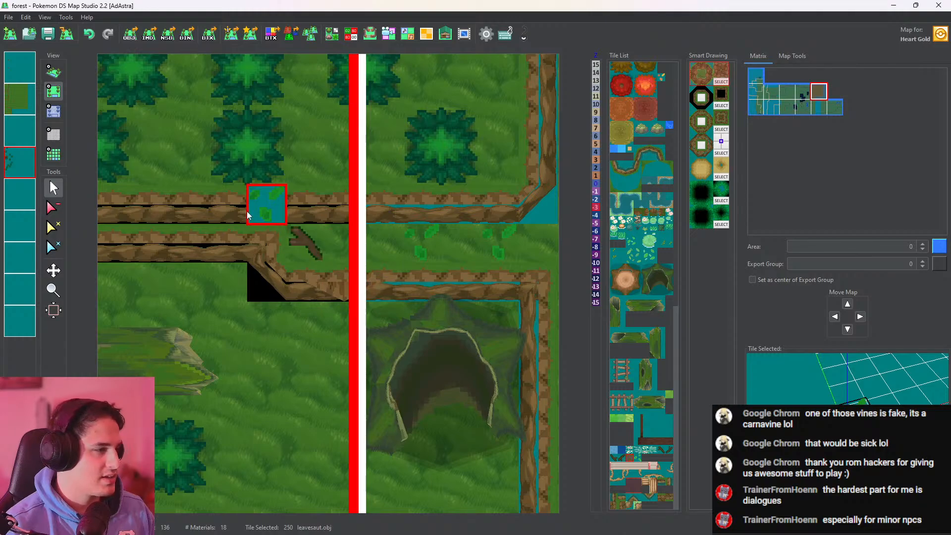
pyautogui.click(54, 71)
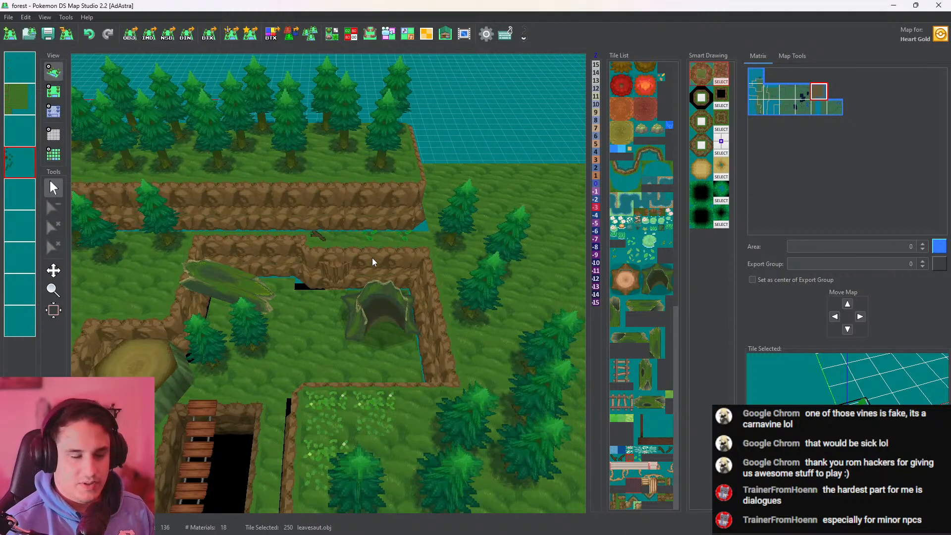
pyautogui.moveTo(372, 258); pyautogui.dragTo(366, 218)
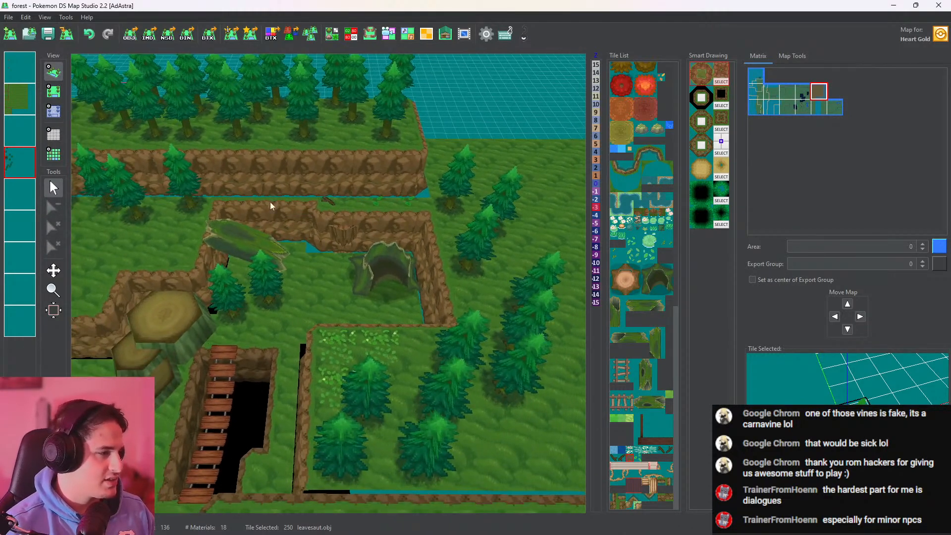
# Scatter more leavesaut.obj leaves across the clearing around the hollow logs, on both sides of the map border
pyautogui.click(60, 94)
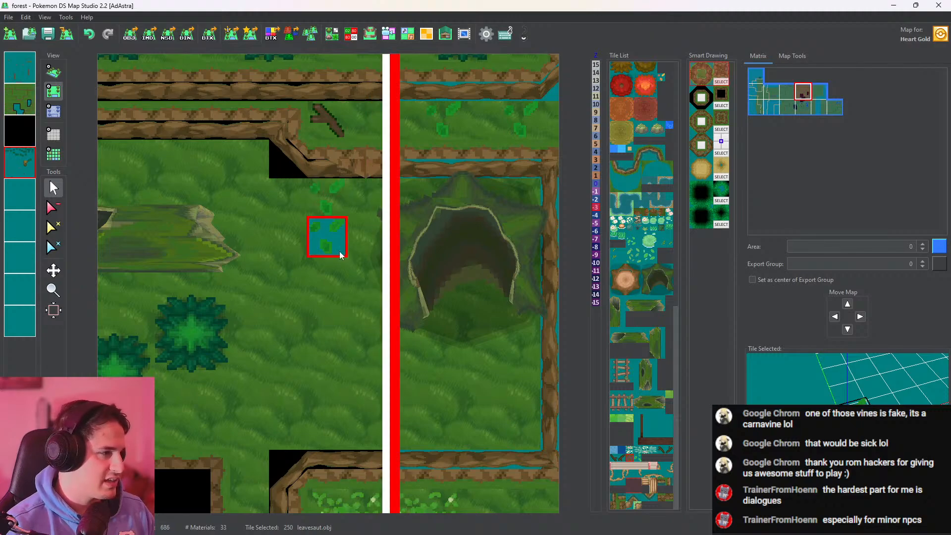
pyautogui.click(349, 252)
pyautogui.click(337, 386)
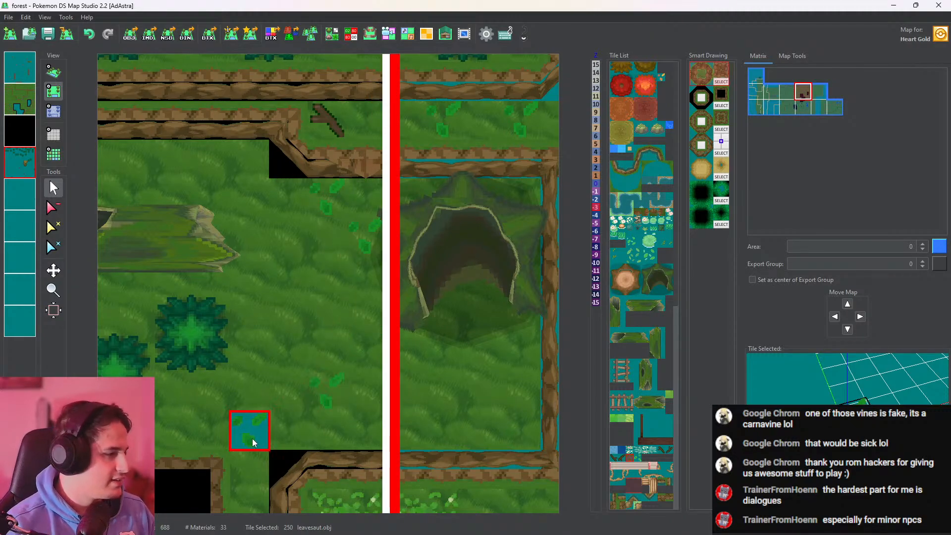
pyautogui.click(240, 433)
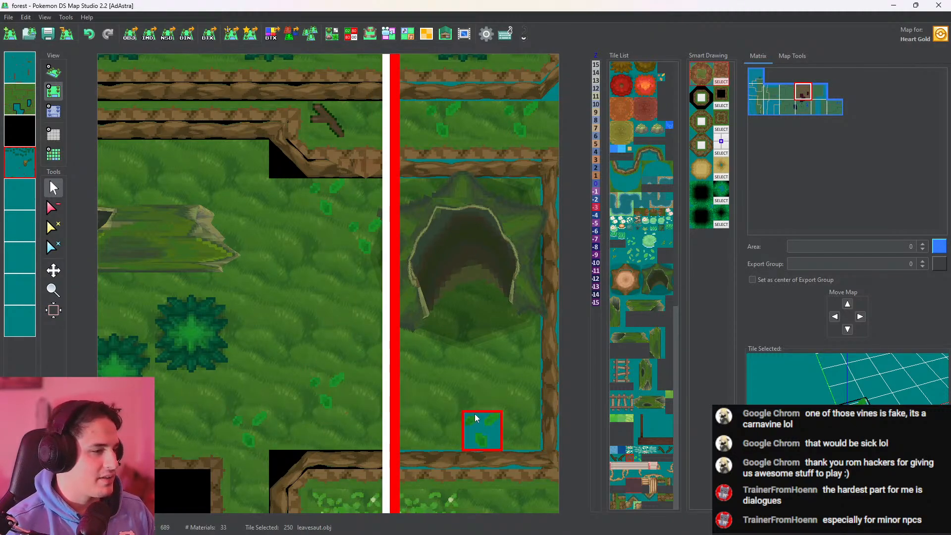
pyautogui.click(532, 377)
pyautogui.click(532, 379)
pyautogui.click(493, 419)
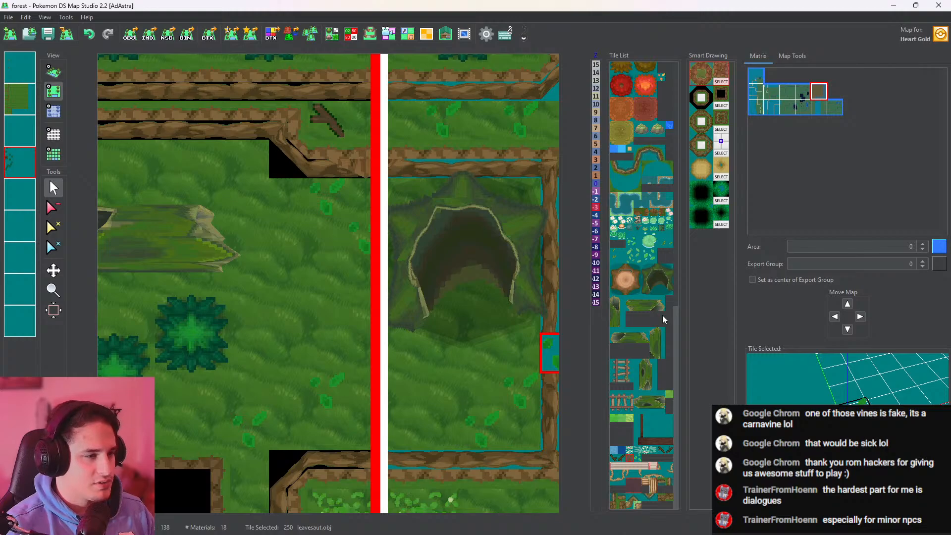
# Recolor the vertices of L_Leaf_Lake.obj green (91, 189, 98) in the tileset and try the tile in the clearing
pyautogui.click(634, 241)
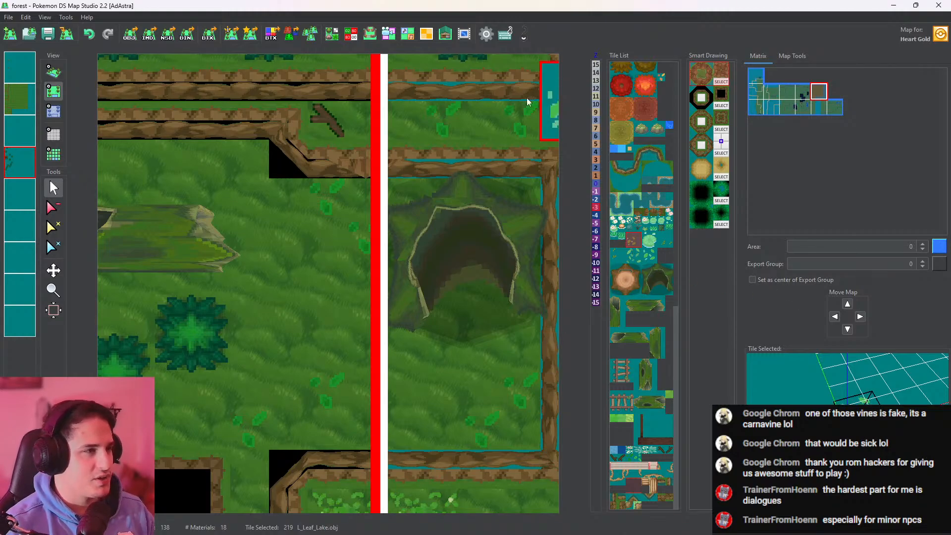
pyautogui.click(332, 34)
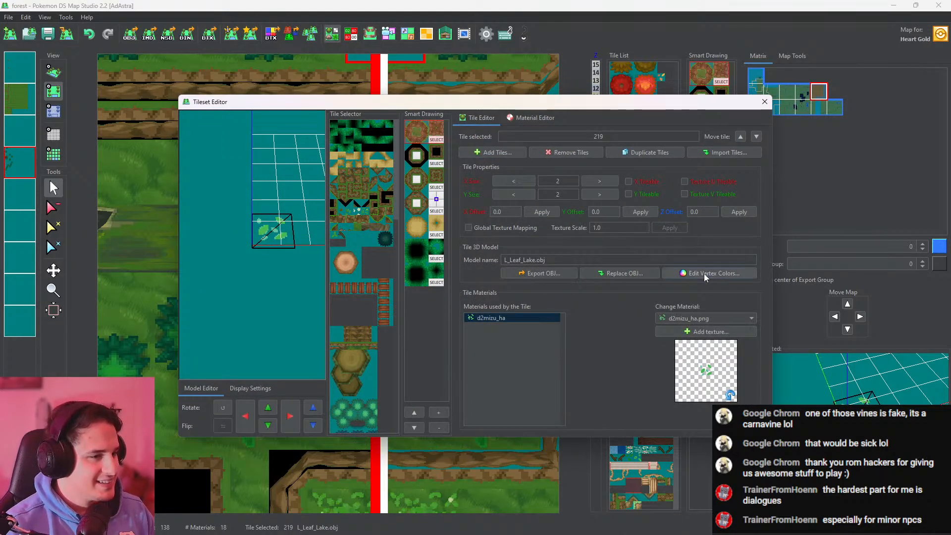
pyautogui.click(703, 273)
pyautogui.click(716, 147)
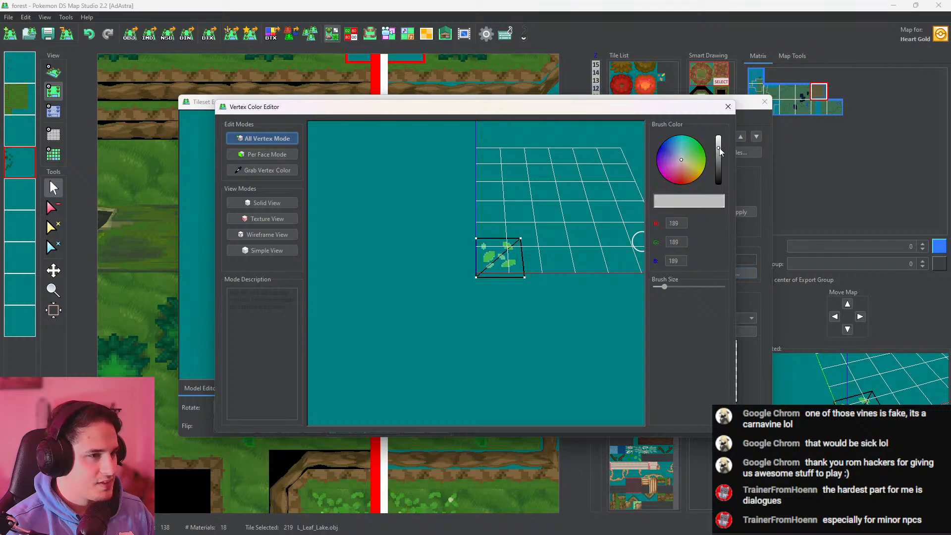
pyautogui.click(699, 146)
pyautogui.moveTo(701, 150); pyautogui.dragTo(692, 152)
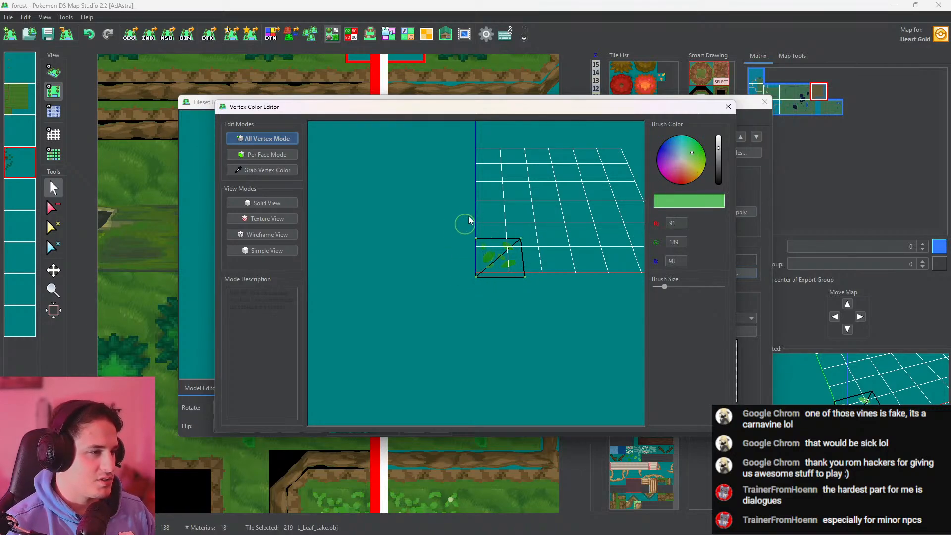
pyautogui.click(728, 107)
pyautogui.click(764, 101)
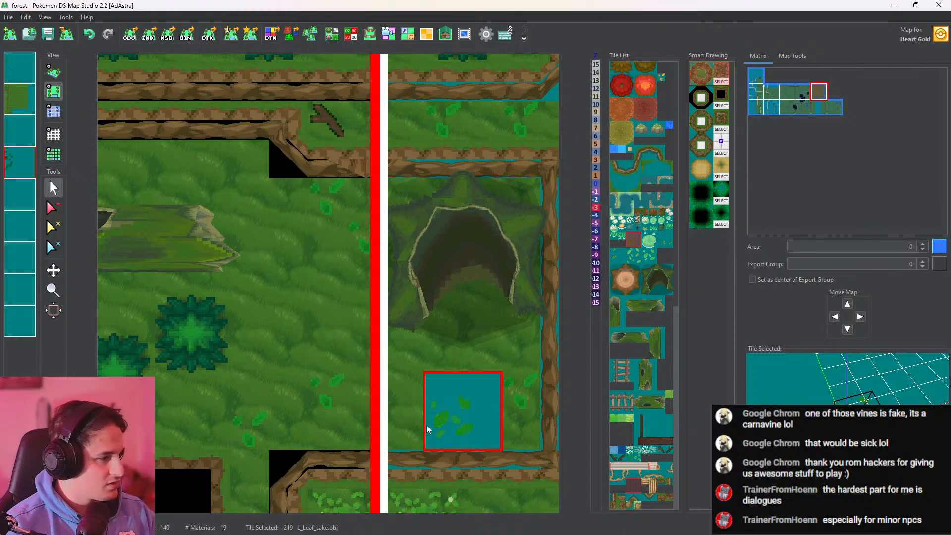
pyautogui.click(298, 317)
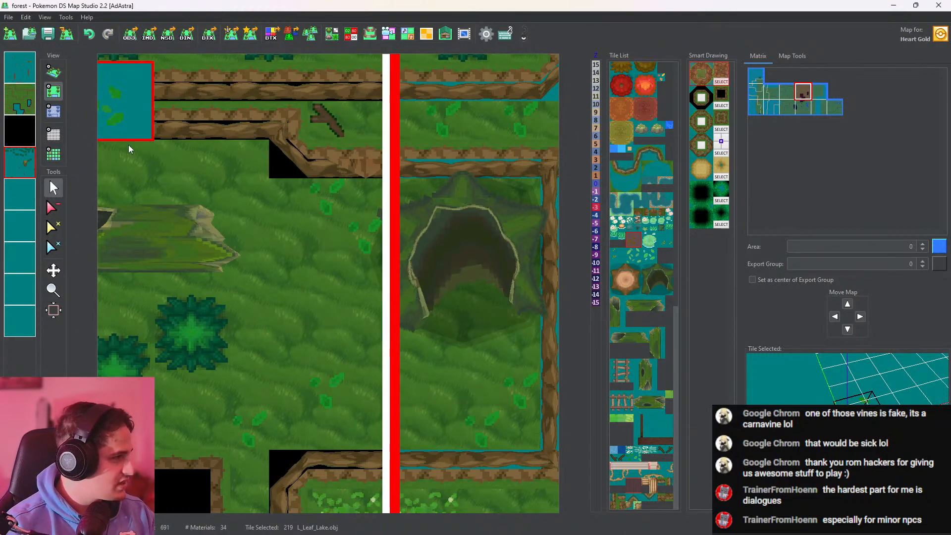
pyautogui.moveTo(805, 411)
pyautogui.mouseDown()
pyautogui.moveTo(795, 364)
pyautogui.moveTo(790, 421)
pyautogui.mouseUp()
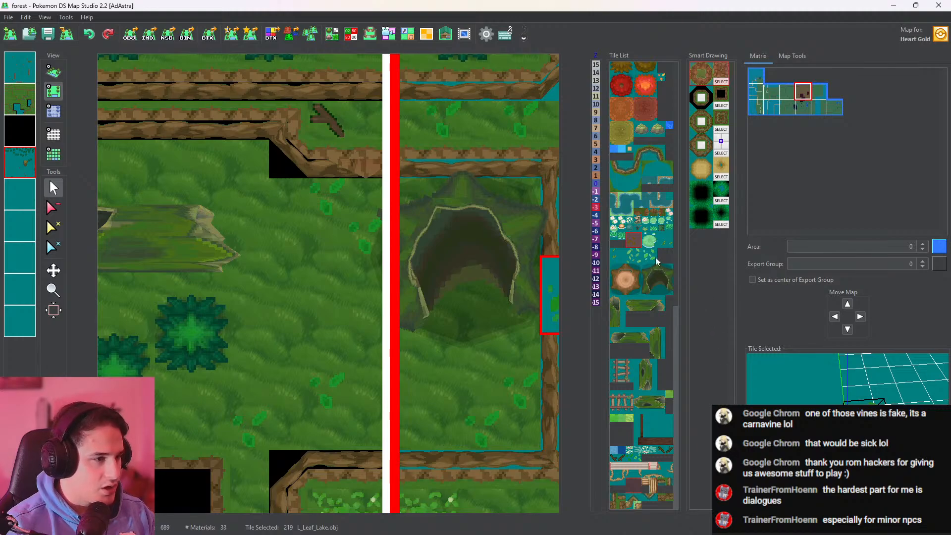
# Recolor all vertices of marsh_leaves_1.obj green (94, 174, 100) in the Vertex Color Editor
pyautogui.click(630, 259)
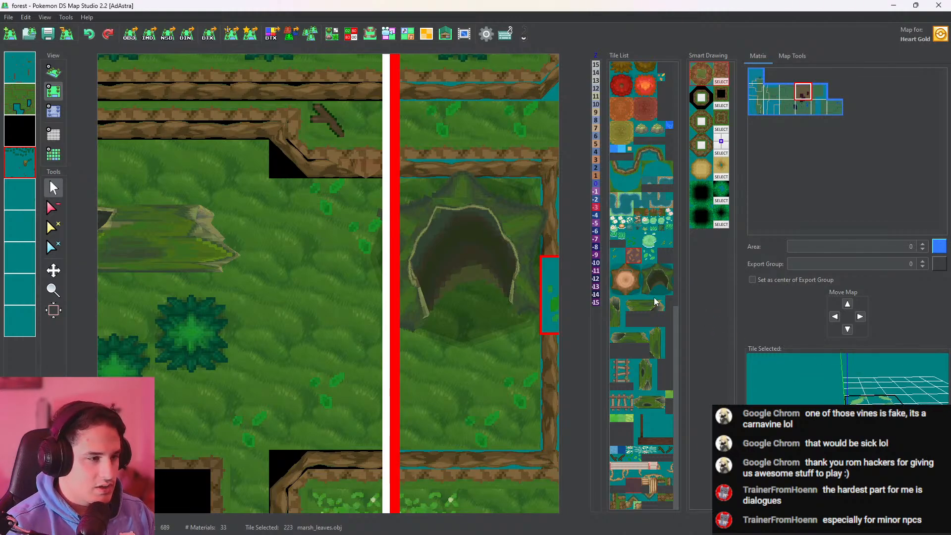
pyautogui.click(648, 255)
pyautogui.click(335, 35)
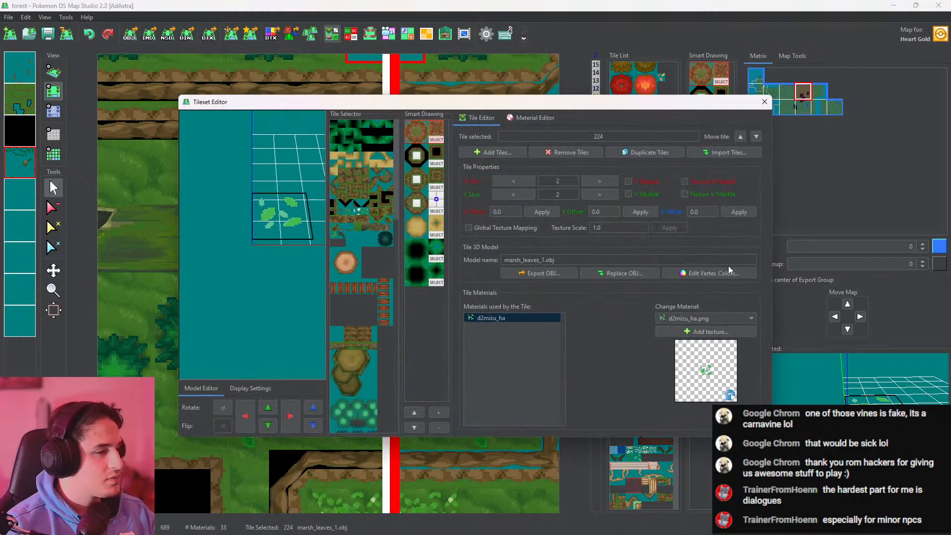
pyautogui.click(729, 273)
pyautogui.click(720, 148)
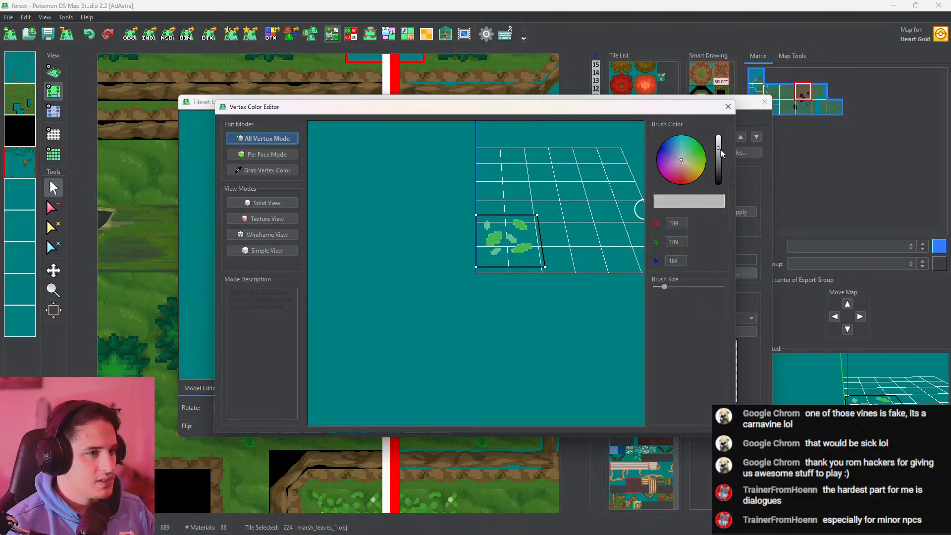
pyautogui.click(690, 154)
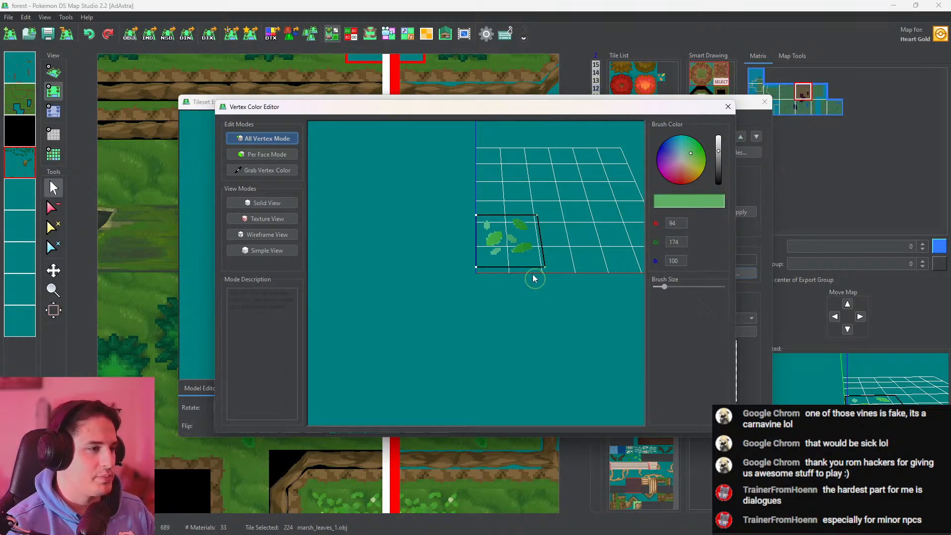
pyautogui.moveTo(535, 278); pyautogui.dragTo(477, 261)
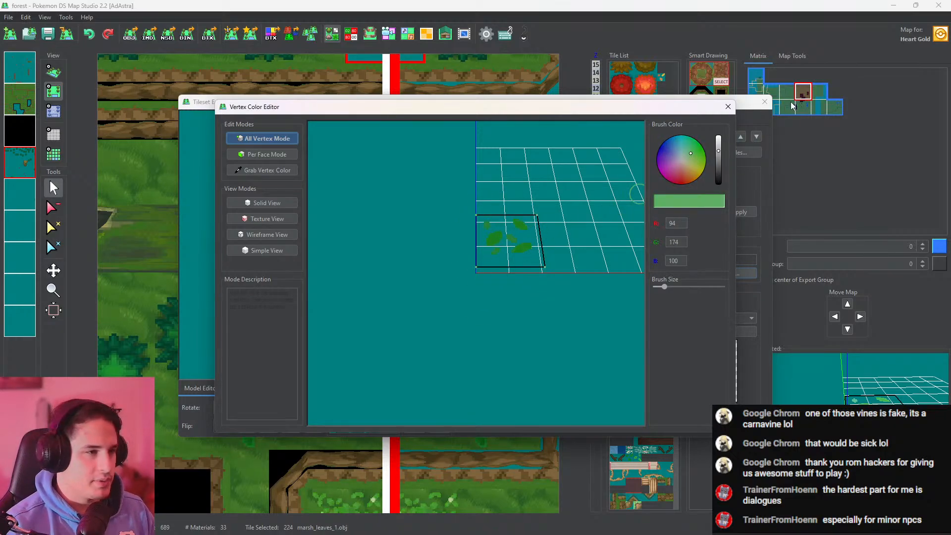
pyautogui.click(729, 107)
pyautogui.click(765, 102)
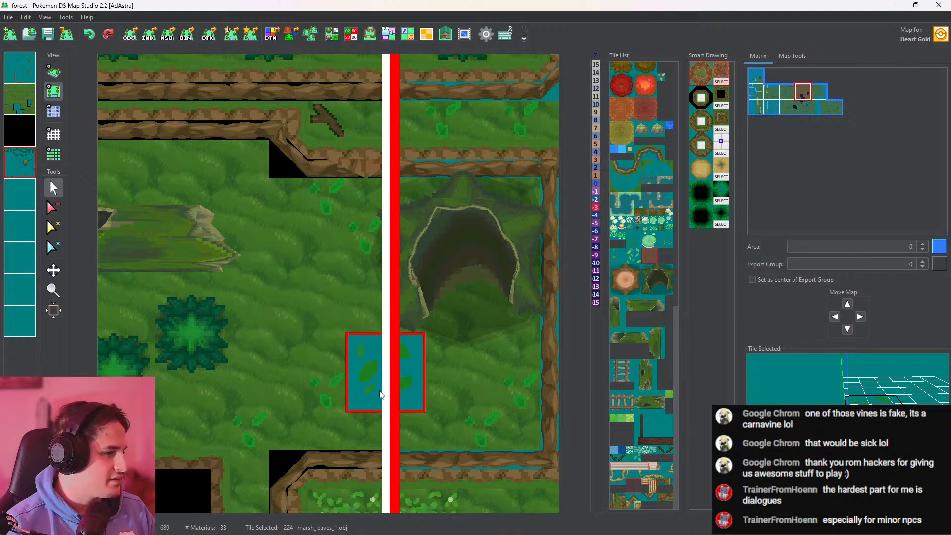
# Place the marsh_leaves_1.obj tile in the clearing between the hollow logs and check it in 3D
pyautogui.click(293, 335)
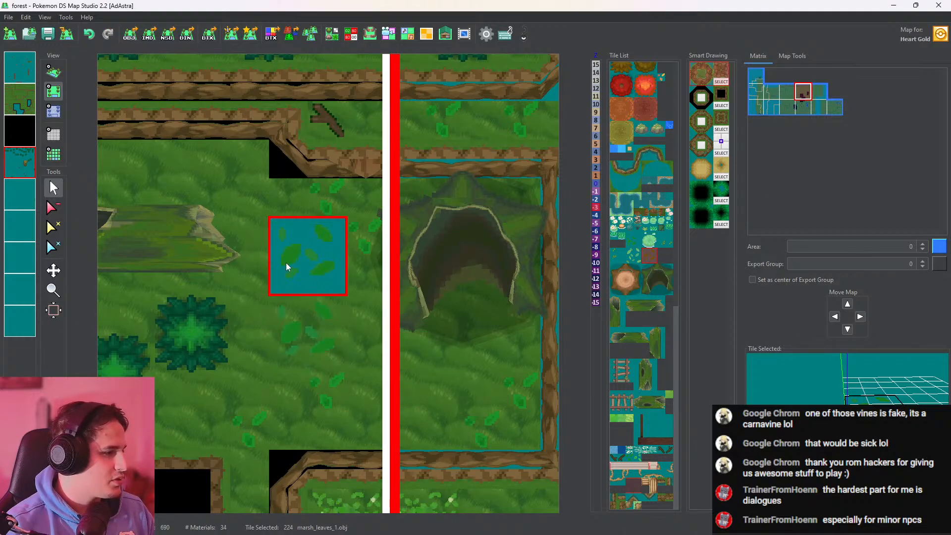
pyautogui.click(53, 71)
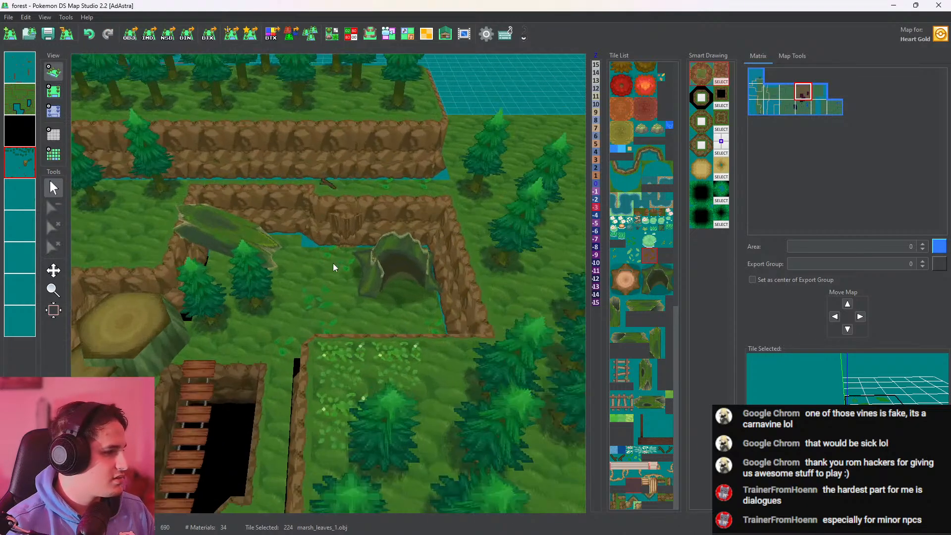
pyautogui.scroll(2, 333, 263)
pyautogui.moveTo(432, 319); pyautogui.dragTo(414, 317)
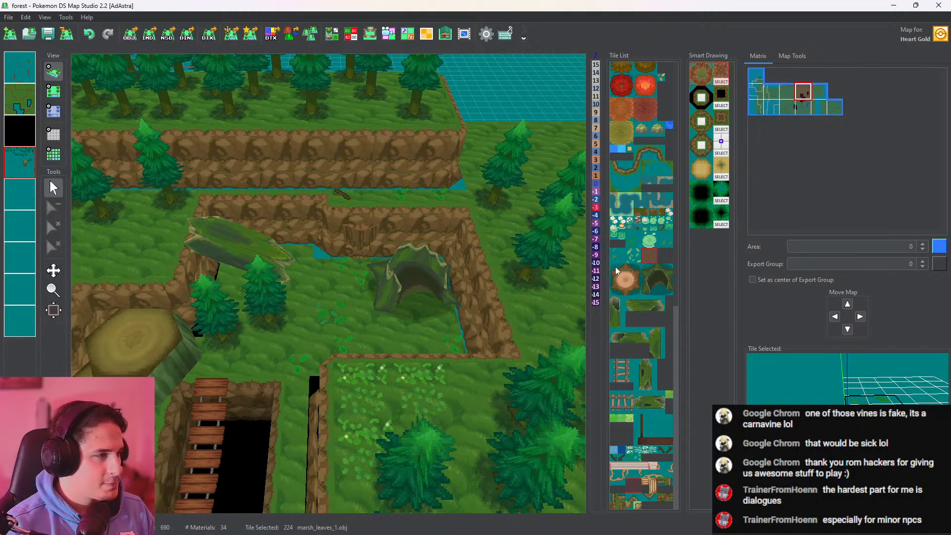
# Place two WallGrassCreep.obj creepers on the cliff wall behind the fallen log, set their height to -1, and check them in 3D
pyautogui.click(659, 243)
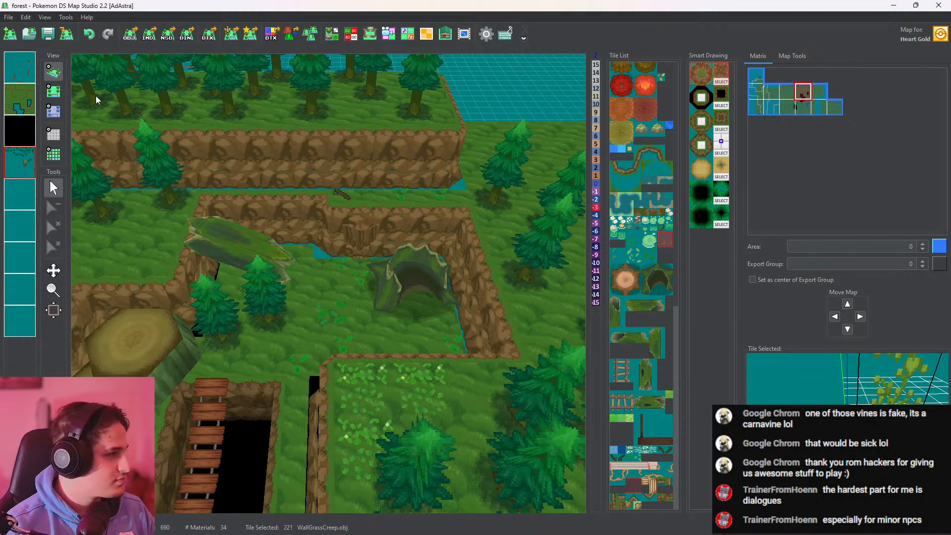
pyautogui.click(54, 91)
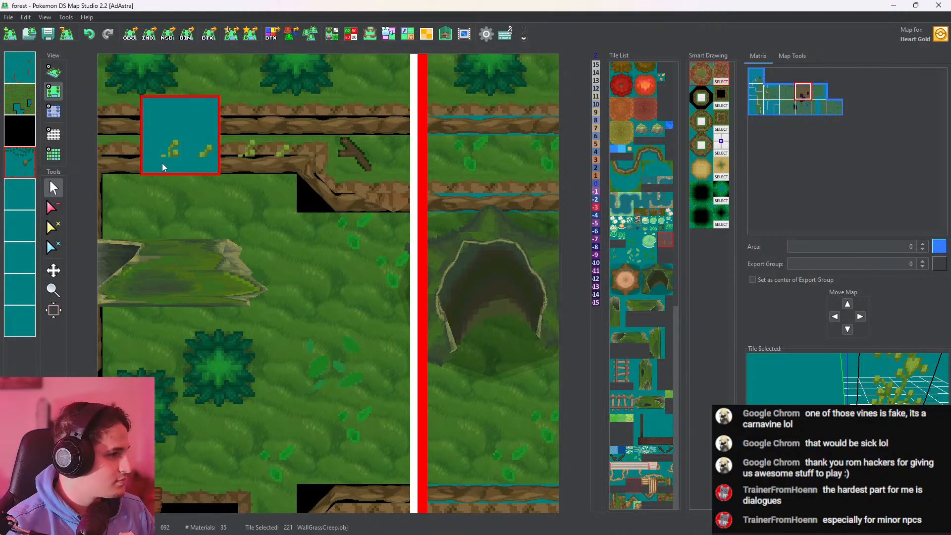
pyautogui.click(54, 72)
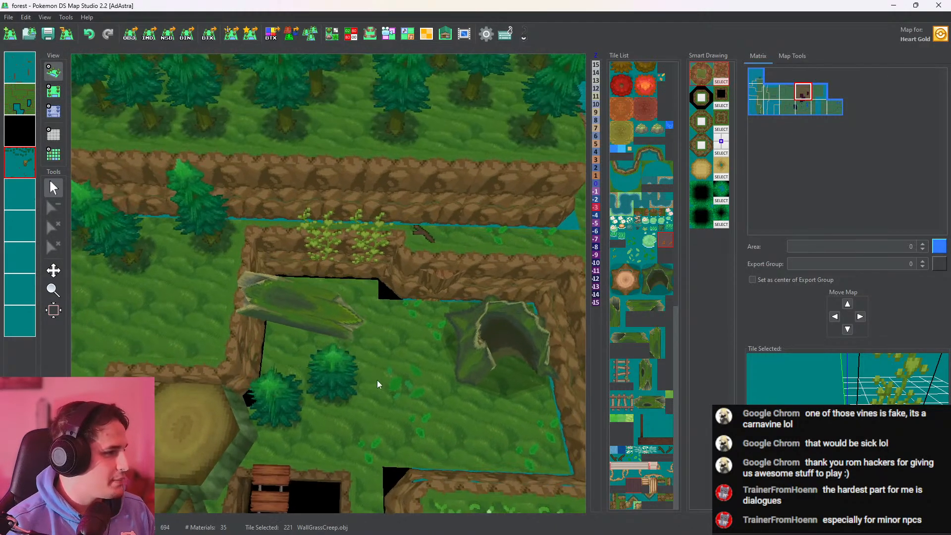
pyautogui.click(54, 111)
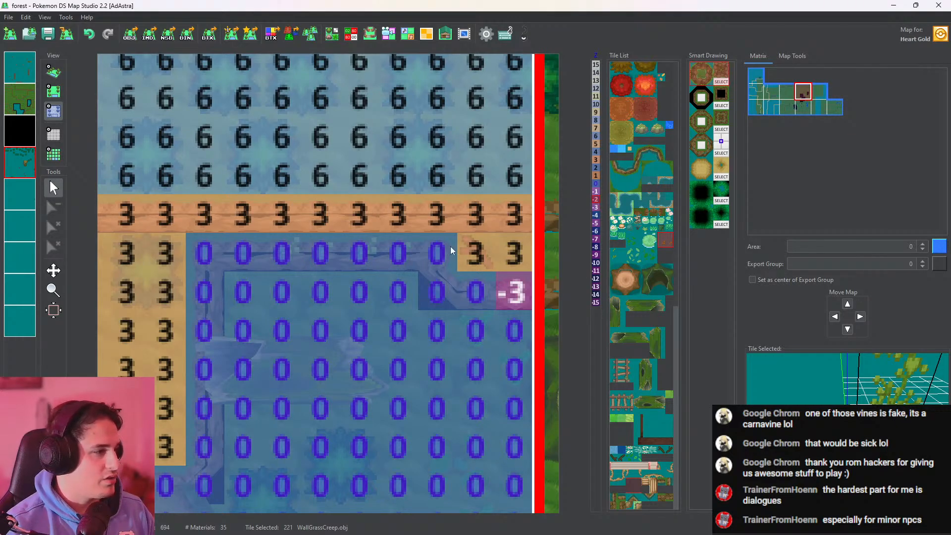
pyautogui.moveTo(406, 253); pyautogui.dragTo(278, 254)
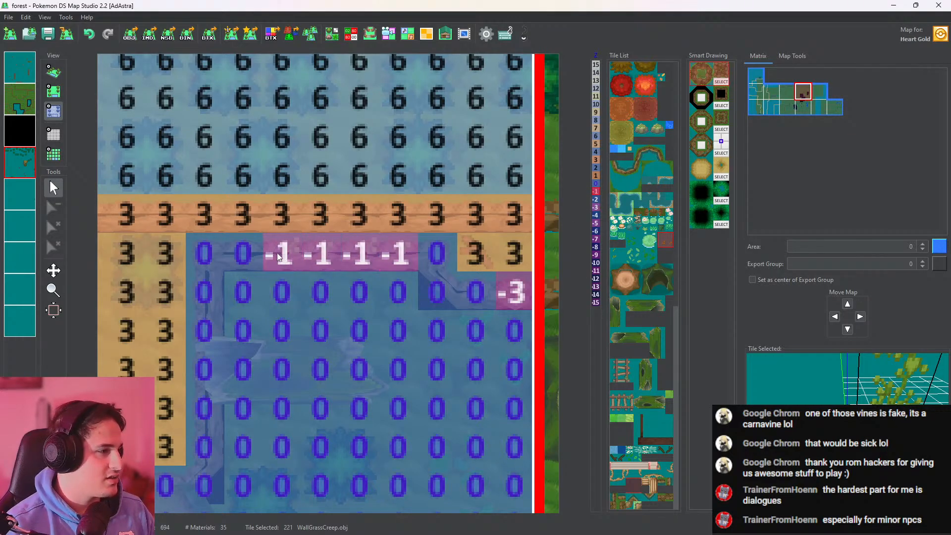
pyautogui.click(46, 73)
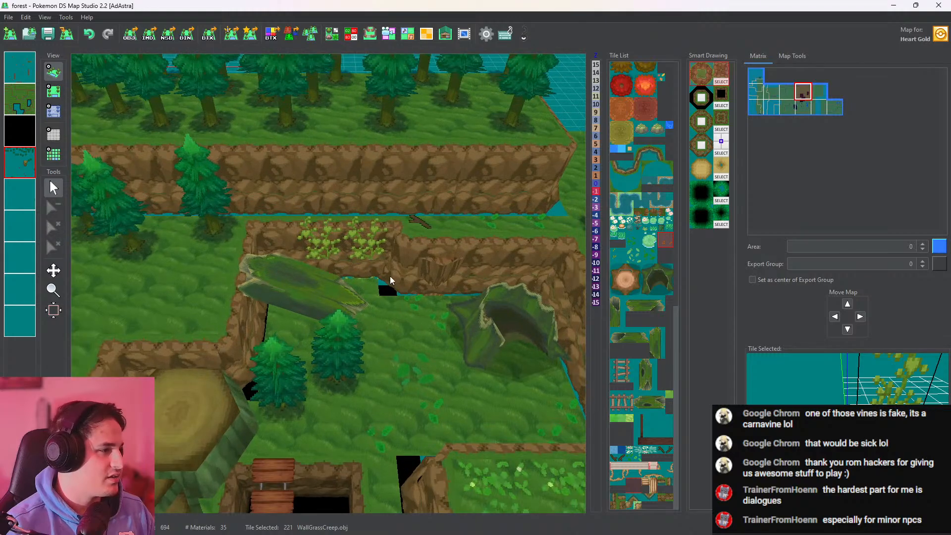
# Look over the rest of the forest map in 3D, around the pits, rope bridges, pond and giant stumps
pyautogui.moveTo(380, 306); pyautogui.dragTo(331, 192)
pyautogui.moveTo(203, 396); pyautogui.dragTo(372, 340)
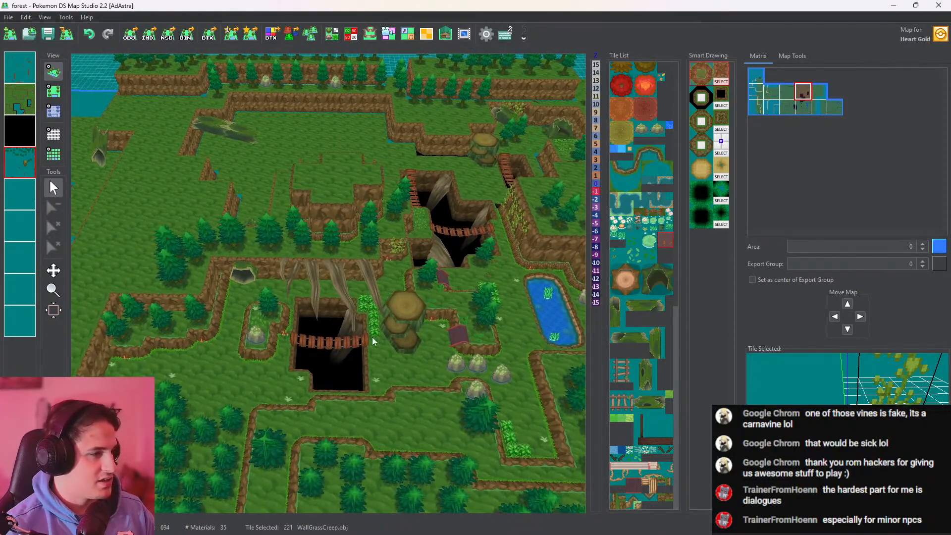
pyautogui.moveTo(474, 126); pyautogui.dragTo(385, 348)
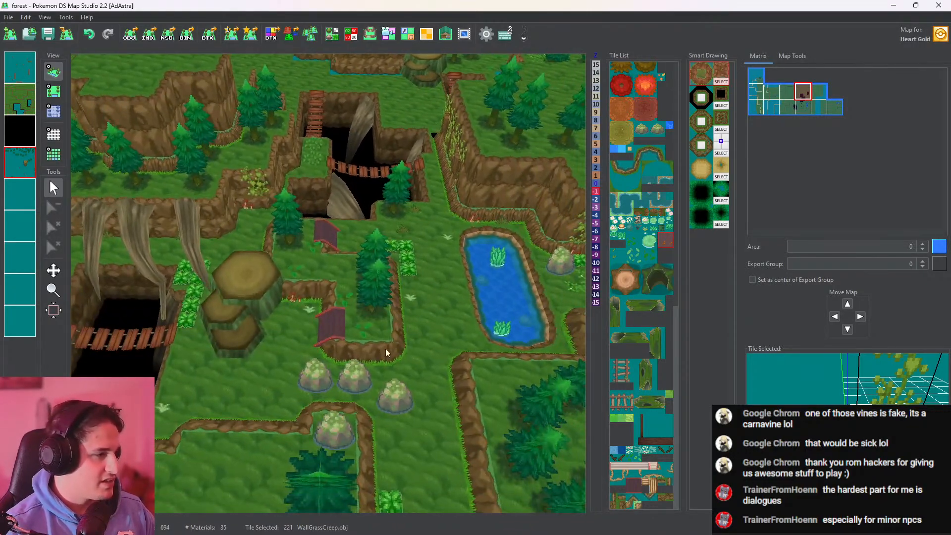
pyautogui.moveTo(410, 204); pyautogui.dragTo(381, 433)
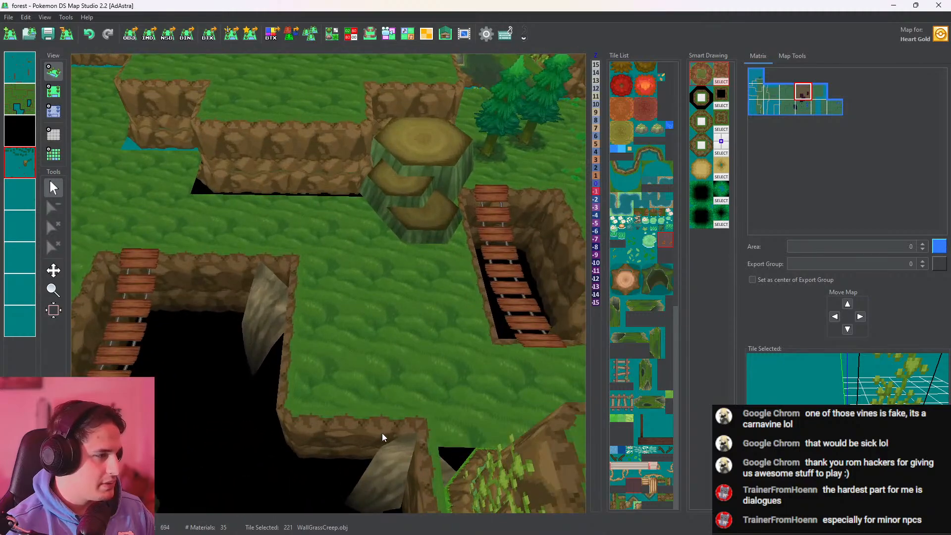
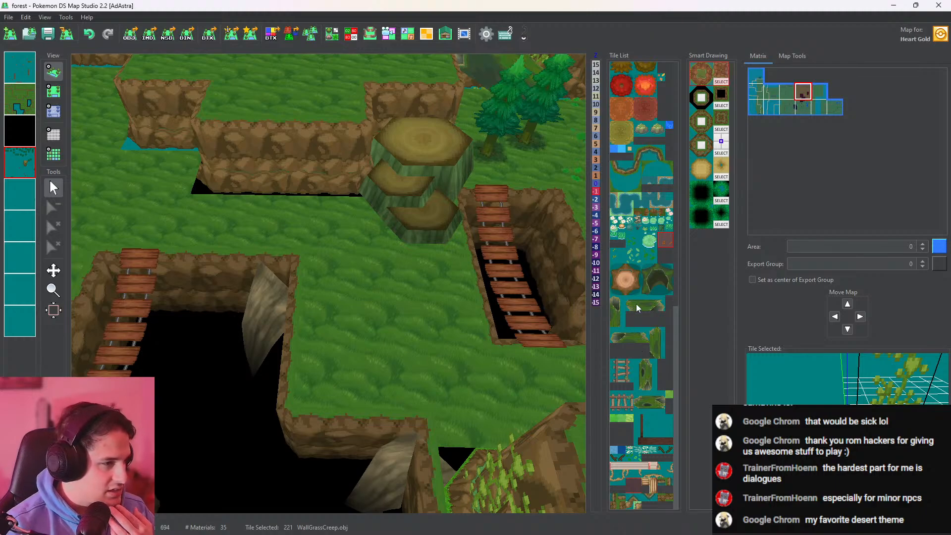
# Duplicate the trunk_1.obj tile in the Tileset Editor and select the copy, tile 235
pyautogui.moveTo(468, 300); pyautogui.dragTo(447, 313)
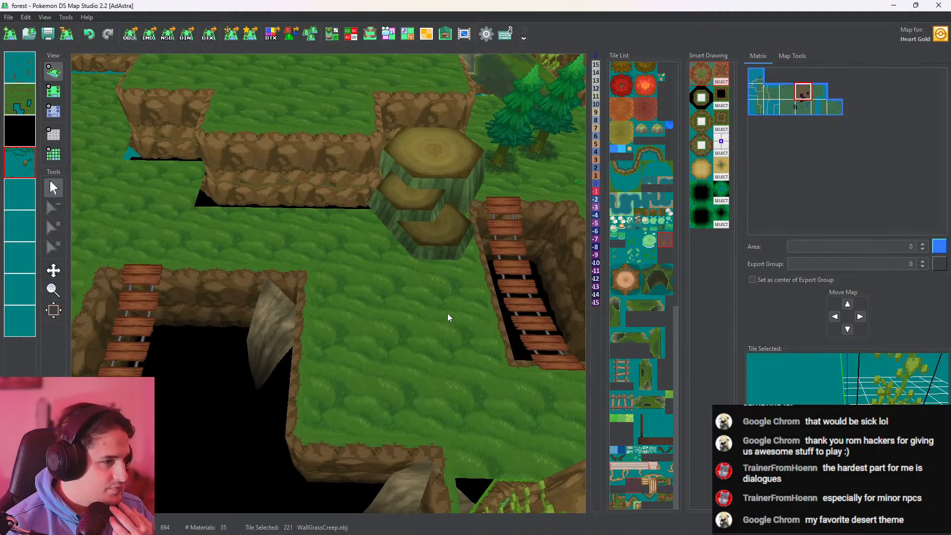
pyautogui.click(642, 304)
pyautogui.click(632, 340)
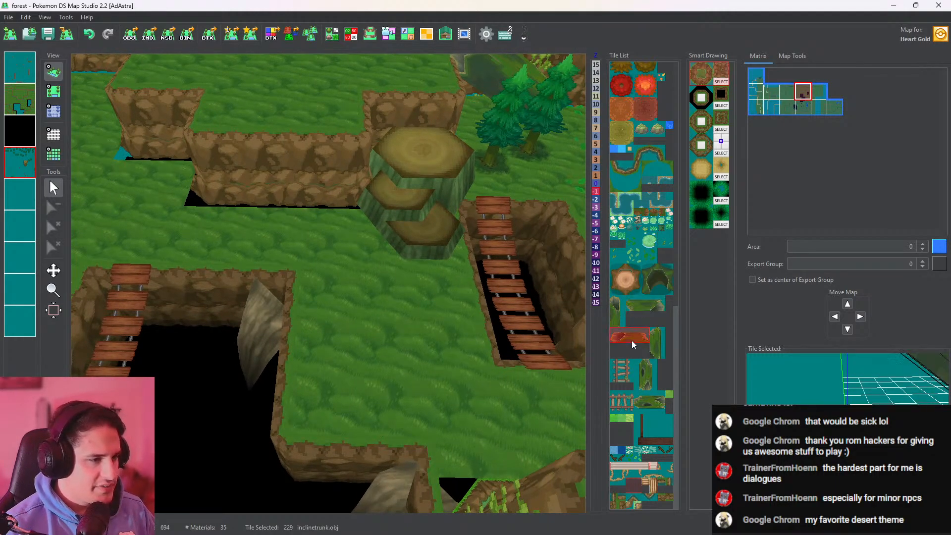
pyautogui.click(650, 402)
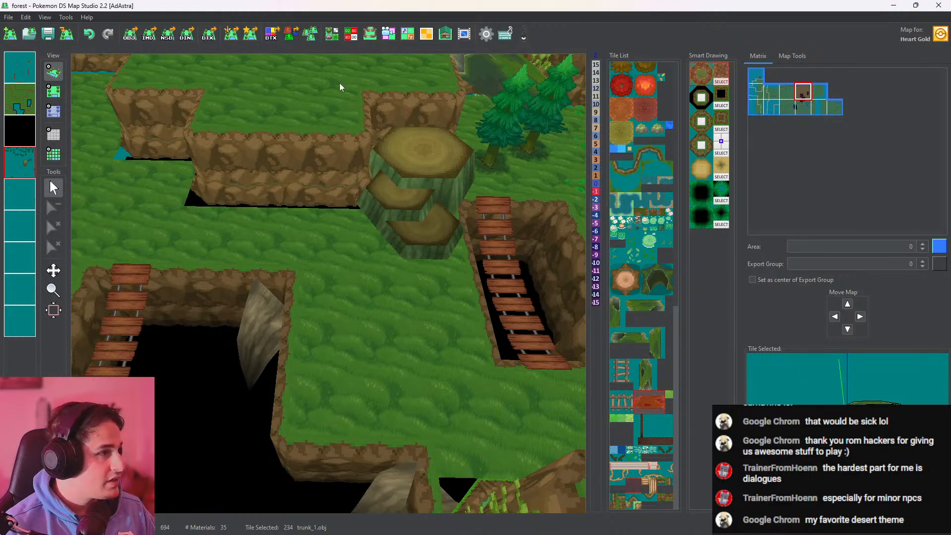
pyautogui.click(332, 34)
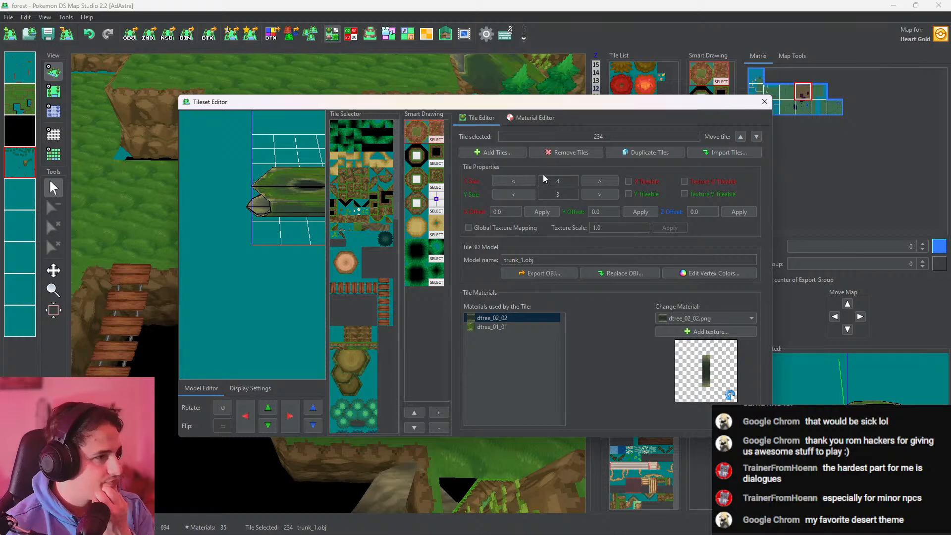
pyautogui.click(727, 272)
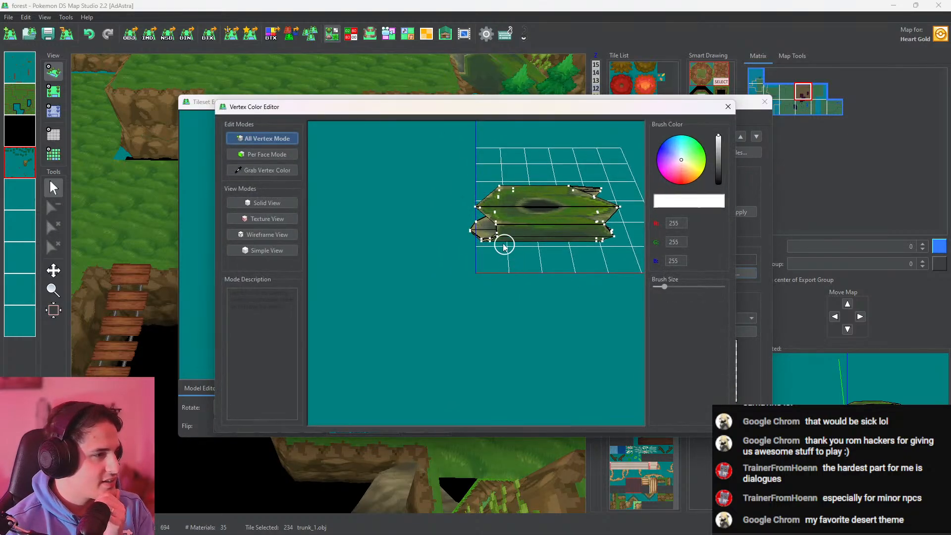
pyautogui.click(754, 100)
pyautogui.click(632, 153)
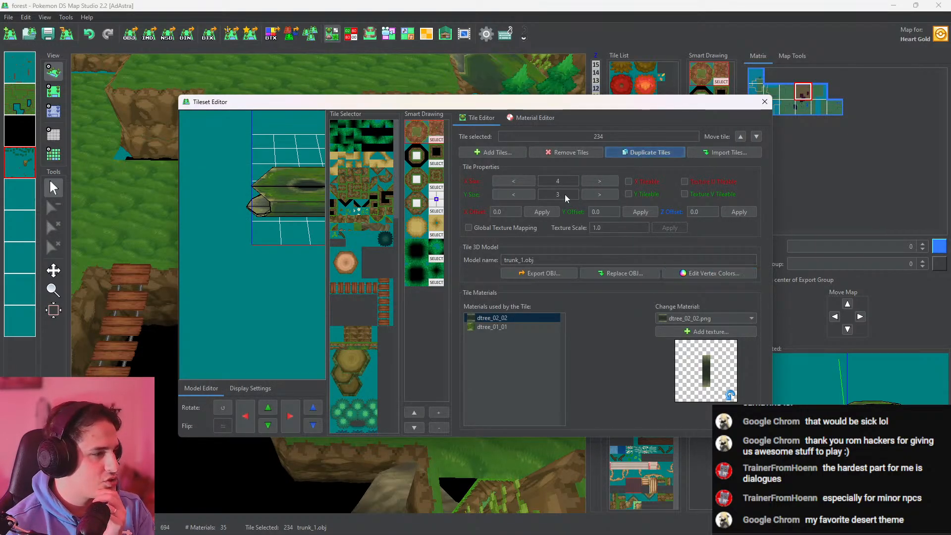
pyautogui.moveTo(403, 164); pyautogui.dragTo(391, 362)
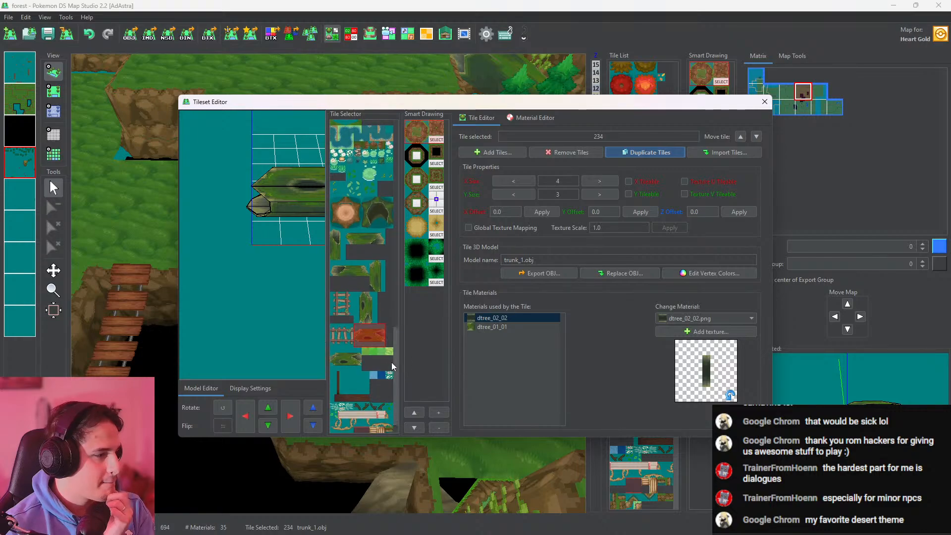
pyautogui.click(339, 365)
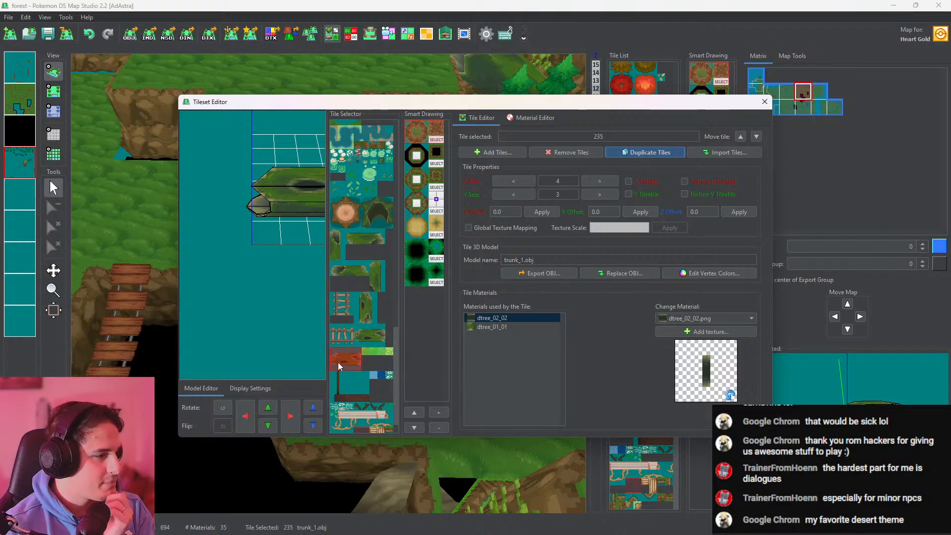
# Rotate the duplicated trunk_1.obj model and shift it down along Y within its tile
pyautogui.click(223, 409)
pyautogui.moveTo(260, 297); pyautogui.dragTo(289, 394)
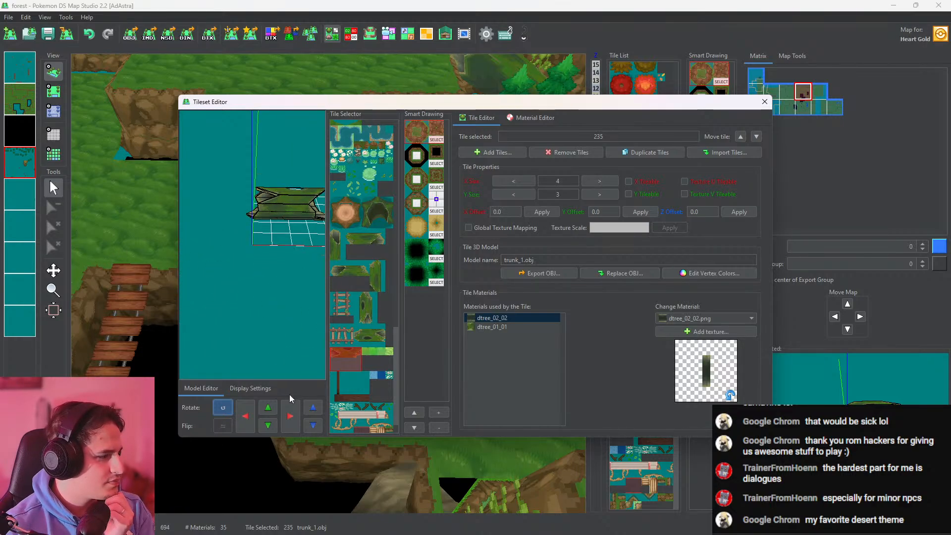
pyautogui.click(268, 425)
pyautogui.click(272, 427)
pyautogui.moveTo(255, 326)
pyautogui.mouseDown()
pyautogui.moveTo(240, 394)
pyautogui.moveTo(558, 275)
pyautogui.moveTo(495, 240)
pyautogui.moveTo(308, 310)
pyautogui.moveTo(246, 317)
pyautogui.moveTo(265, 317)
pyautogui.moveTo(256, 316)
pyautogui.mouseUp()
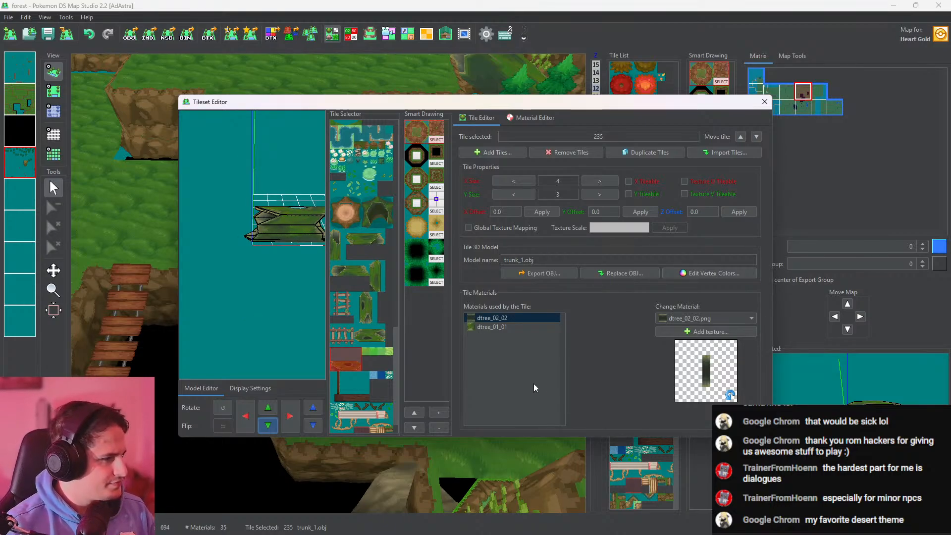
# Recolor all vertices of the duplicated trunk brown (146, 113, 94) in the Vertex Color Editor
pyautogui.click(702, 274)
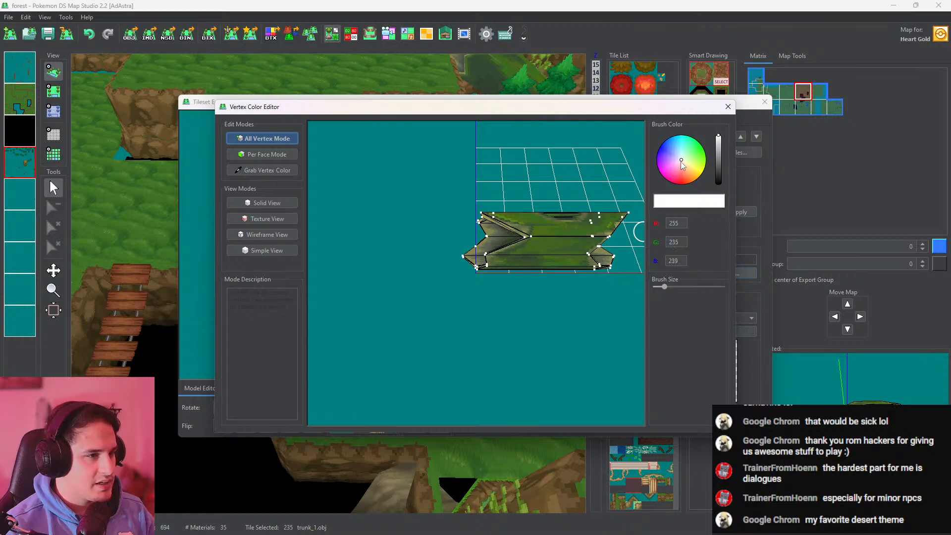
pyautogui.moveTo(681, 162); pyautogui.dragTo(718, 156)
pyautogui.moveTo(625, 214)
pyautogui.mouseDown()
pyautogui.moveTo(593, 232)
pyautogui.moveTo(507, 225)
pyautogui.moveTo(485, 198)
pyautogui.mouseUp()
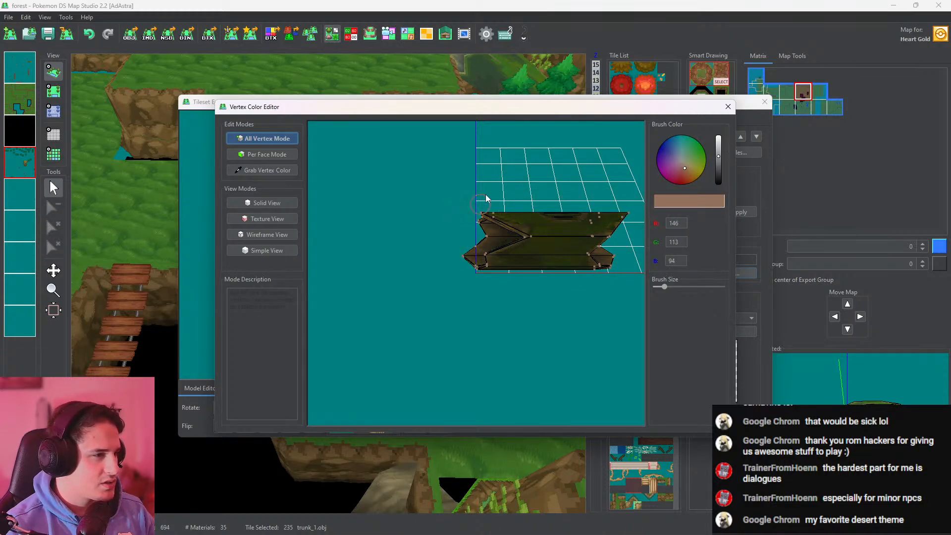
pyautogui.moveTo(548, 250); pyautogui.dragTo(439, 281, button='right')
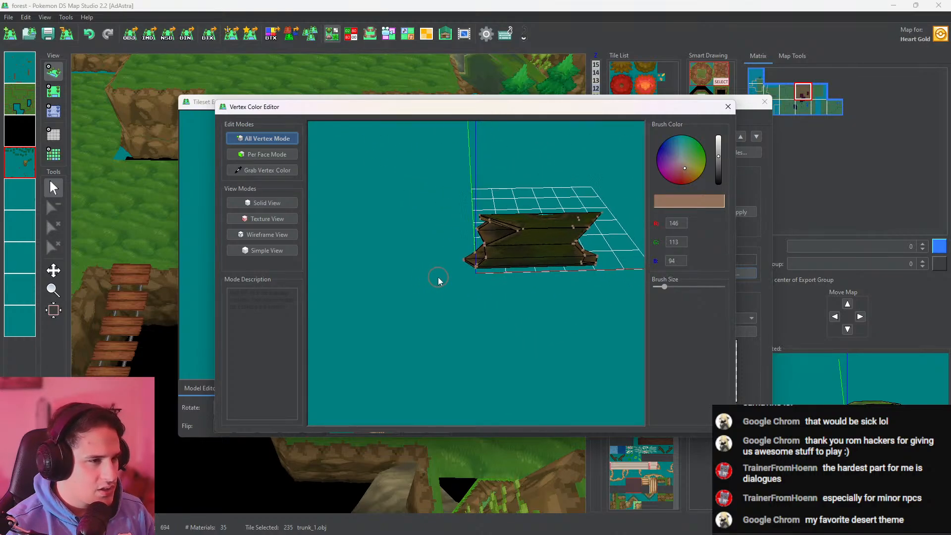
pyautogui.moveTo(684, 171)
pyautogui.mouseDown()
pyautogui.moveTo(718, 137)
pyautogui.moveTo(719, 159)
pyautogui.mouseUp()
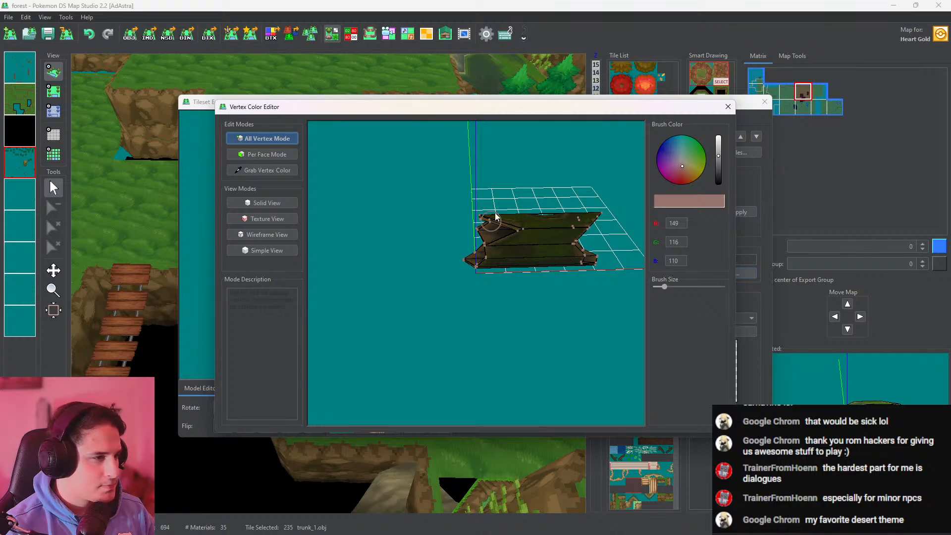
pyautogui.moveTo(665, 288); pyautogui.dragTo(673, 286)
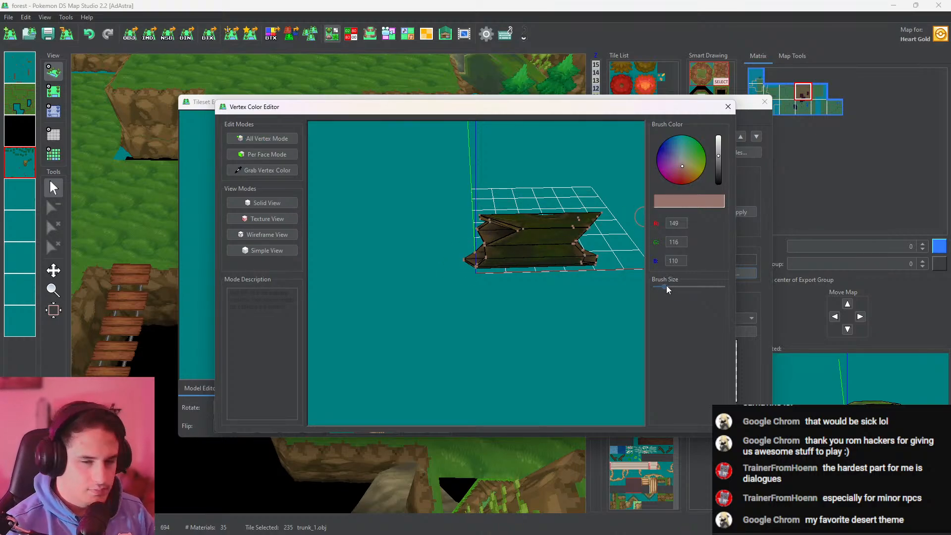
pyautogui.moveTo(667, 286); pyautogui.dragTo(686, 288)
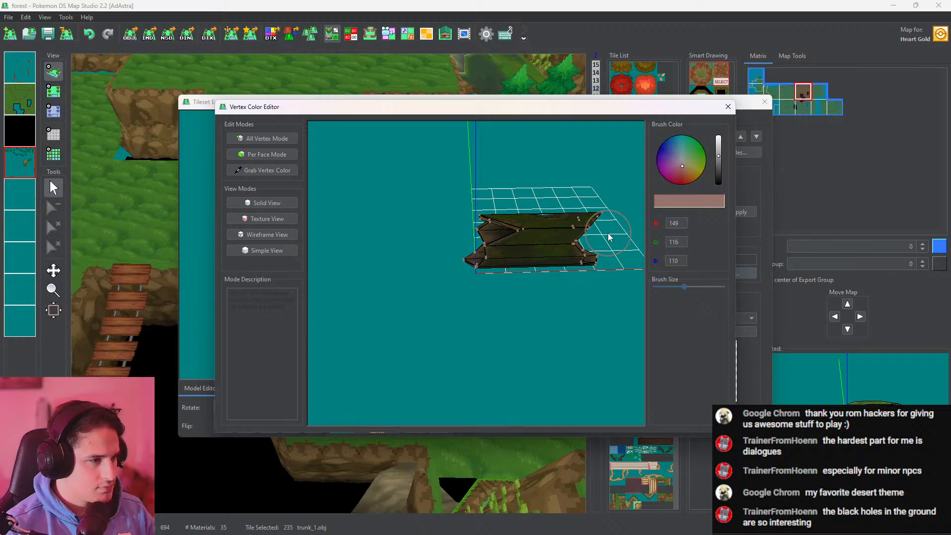
pyautogui.click(728, 107)
pyautogui.click(765, 101)
# Place the duplicated trunk on the grass below the cliff, beside the giant stumps, and check it in 3D
pyautogui.click(54, 91)
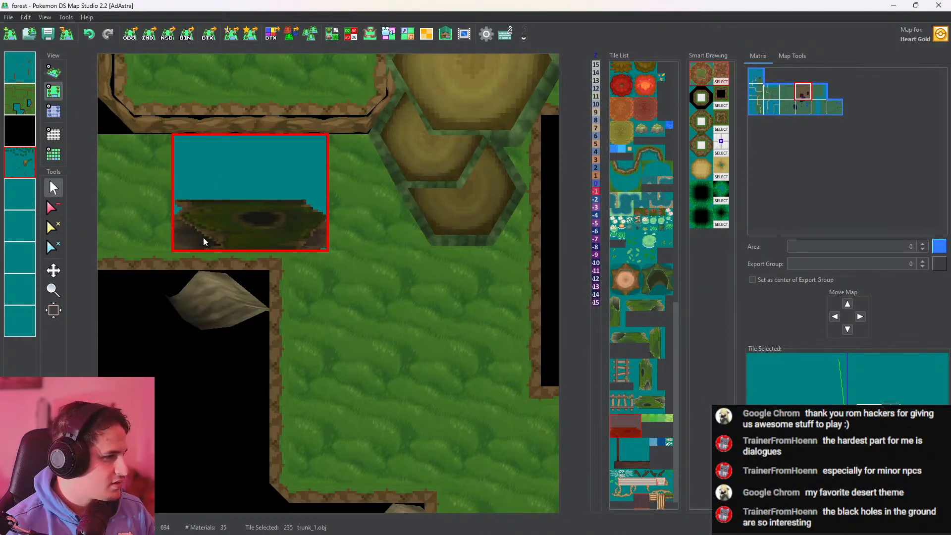
pyautogui.click(207, 239)
pyautogui.click(54, 72)
pyautogui.scroll(3, 276, 248)
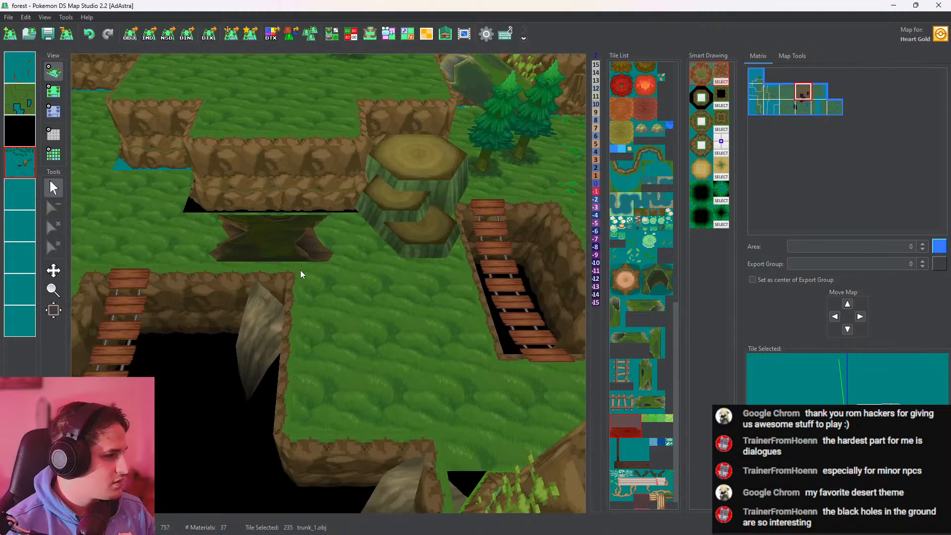
pyautogui.moveTo(300, 269); pyautogui.dragTo(337, 52)
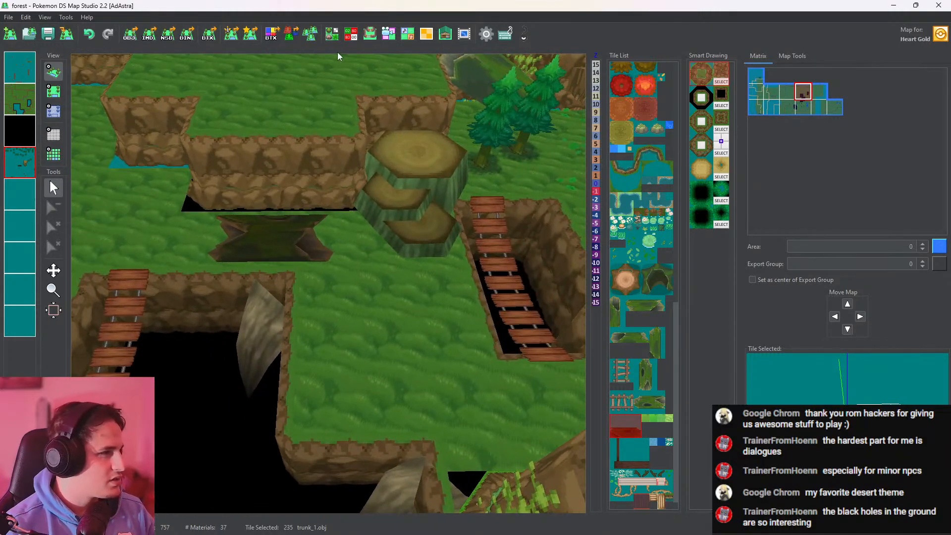
# Recolor all vertices of the duplicated trunk light green (158, 255, 179) in the Vertex Color Editor
pyautogui.click(332, 34)
pyautogui.click(698, 273)
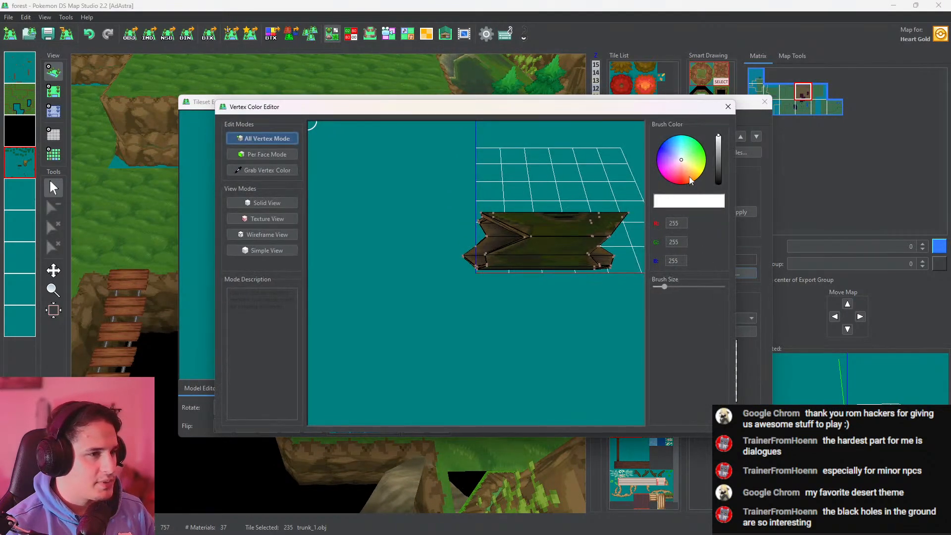
pyautogui.click(688, 153)
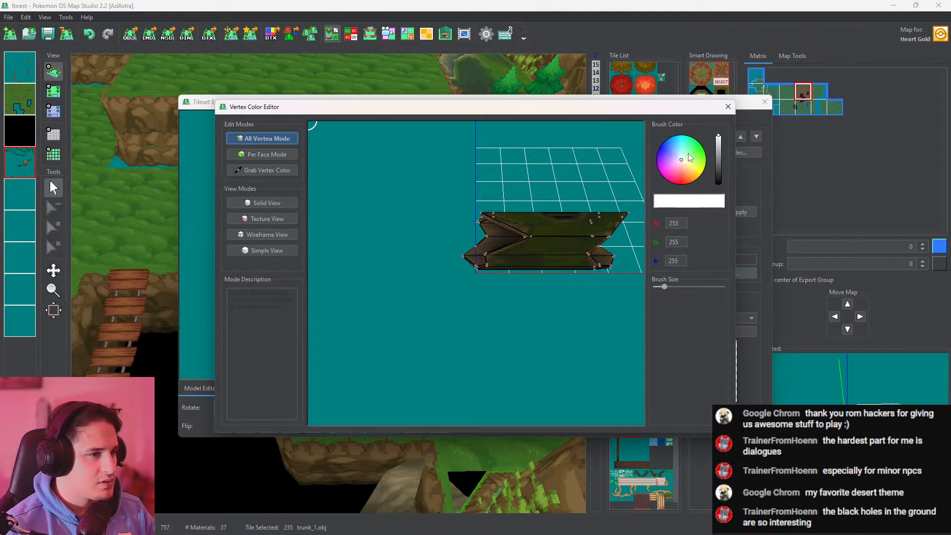
pyautogui.click(666, 287)
pyautogui.moveTo(622, 211)
pyautogui.mouseDown()
pyautogui.moveTo(615, 234)
pyautogui.moveTo(573, 201)
pyautogui.moveTo(476, 268)
pyautogui.moveTo(476, 244)
pyautogui.moveTo(459, 276)
pyautogui.mouseUp()
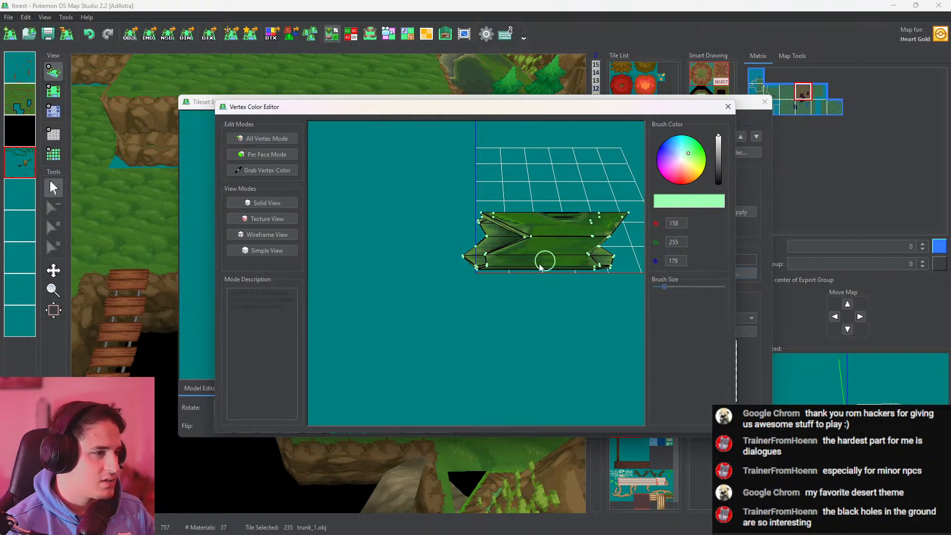
# Repaint all vertices of the duplicated trunk magenta (255, 5, 220) using a larger brush, and return to the map
pyautogui.click(662, 174)
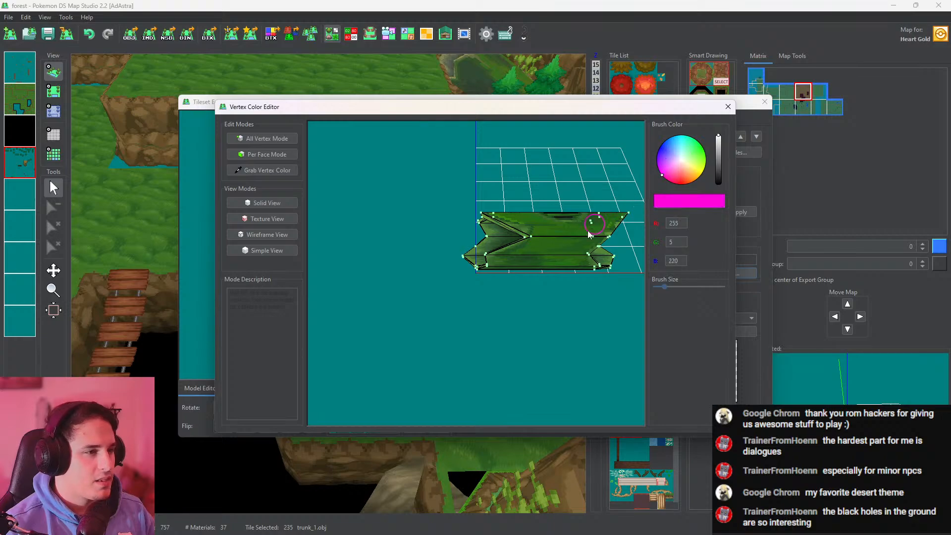
pyautogui.click(671, 286)
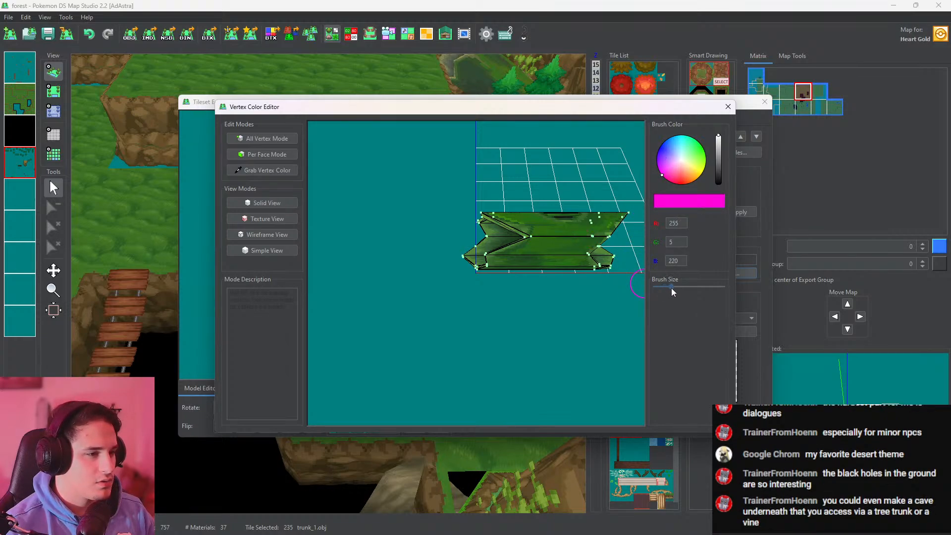
pyautogui.moveTo(672, 291); pyautogui.dragTo(691, 298)
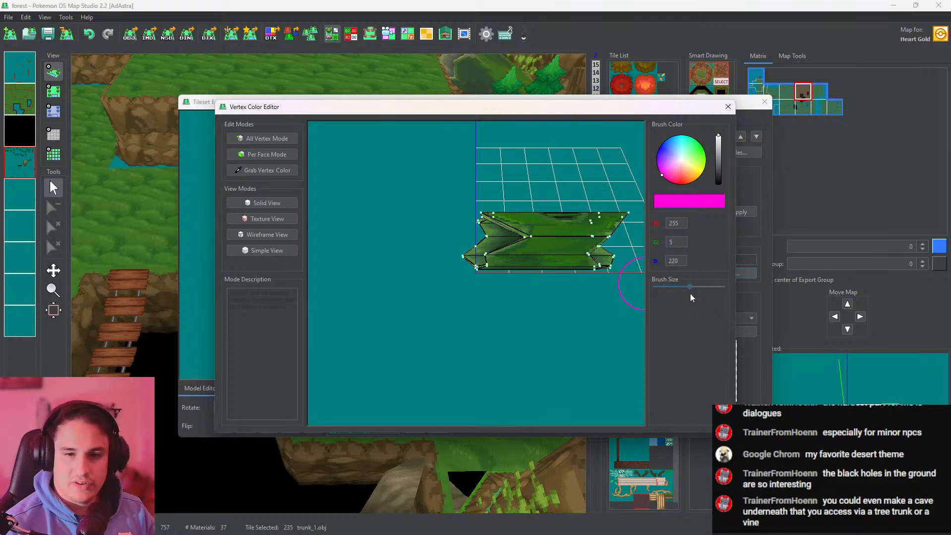
pyautogui.moveTo(571, 227)
pyautogui.mouseDown()
pyautogui.moveTo(551, 281)
pyautogui.moveTo(508, 275)
pyautogui.mouseUp()
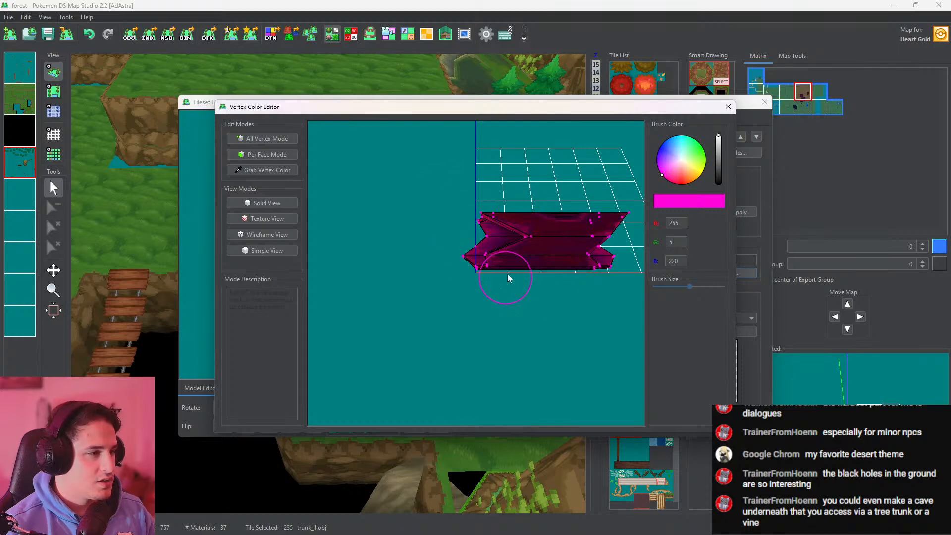
pyautogui.click(728, 107)
pyautogui.click(765, 102)
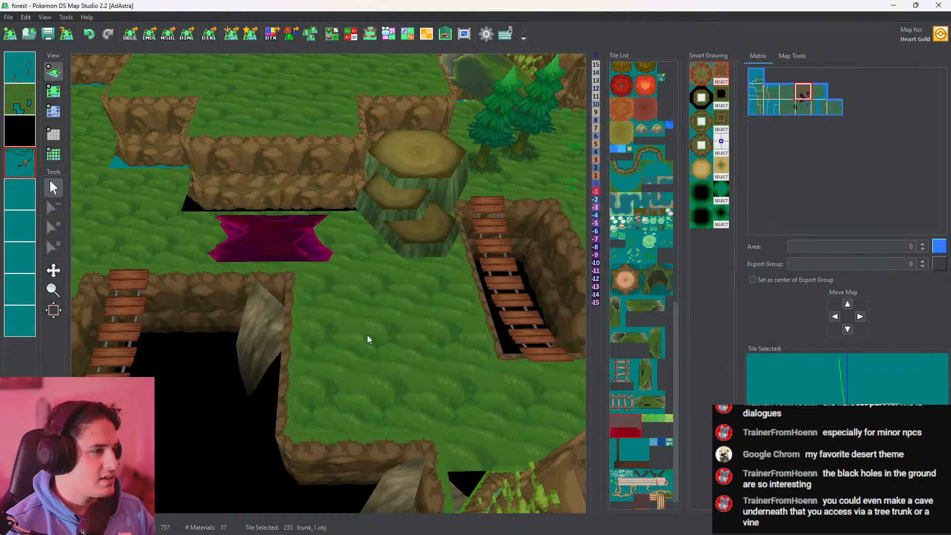
# Examine the hollow log tunnel in the cliff wall, the surrounding trees and the recolored trunk in 3D
pyautogui.moveTo(367, 335); pyautogui.dragTo(500, 263, button='middle')
pyautogui.moveTo(279, 337); pyautogui.dragTo(419, 212, button='middle')
pyautogui.moveTo(356, 349); pyautogui.dragTo(524, 252, button='middle')
pyautogui.moveTo(352, 367); pyautogui.dragTo(515, 257, button='middle')
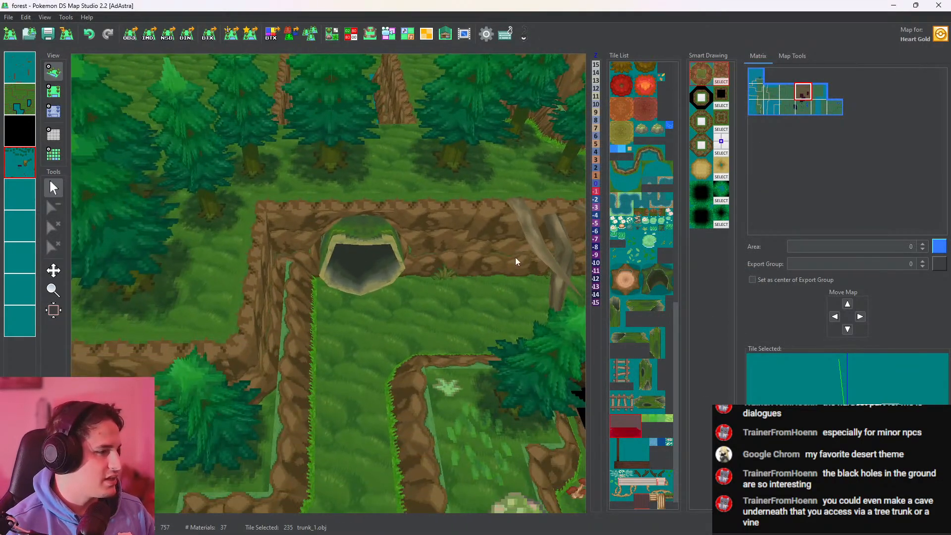
pyautogui.moveTo(515, 257); pyautogui.dragTo(513, 158, button='right')
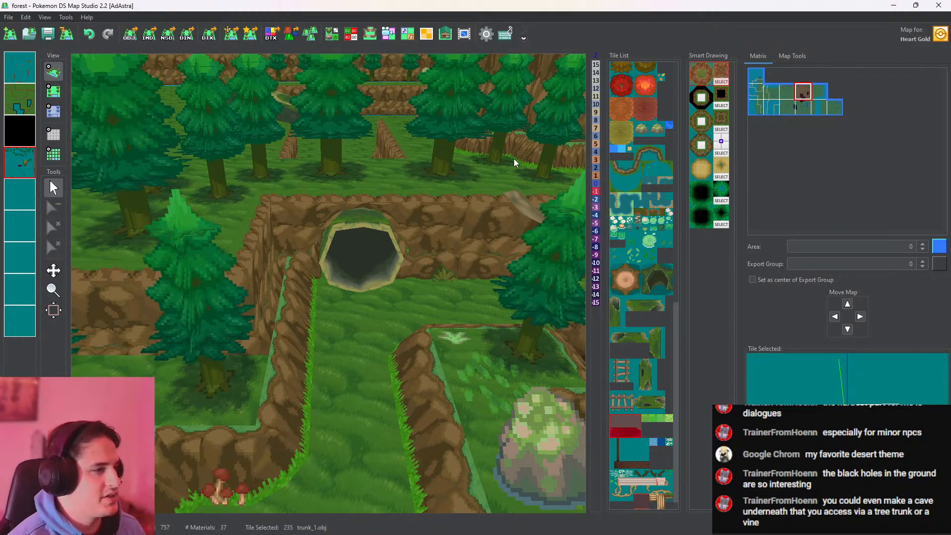
pyautogui.moveTo(343, 233); pyautogui.dragTo(439, 366, button='middle')
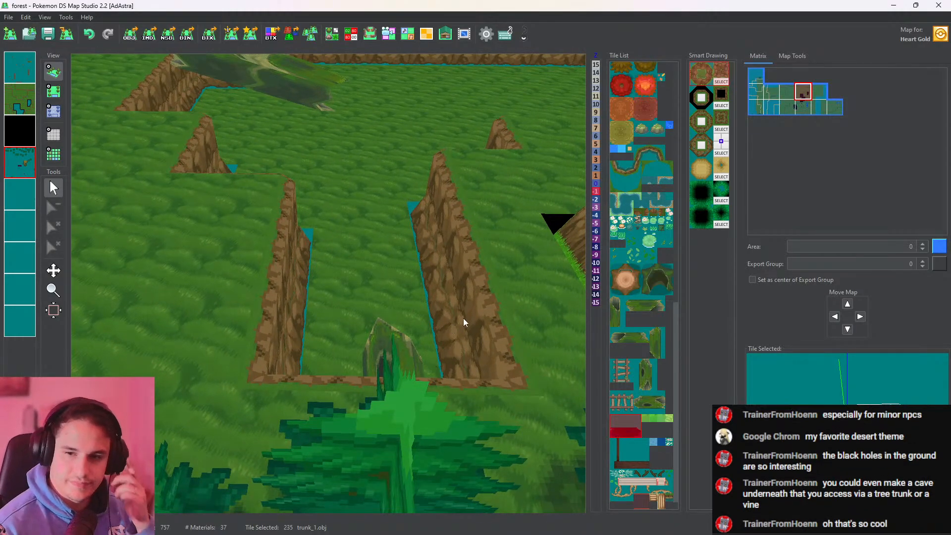
pyautogui.moveTo(461, 323); pyautogui.dragTo(403, 290, button='middle')
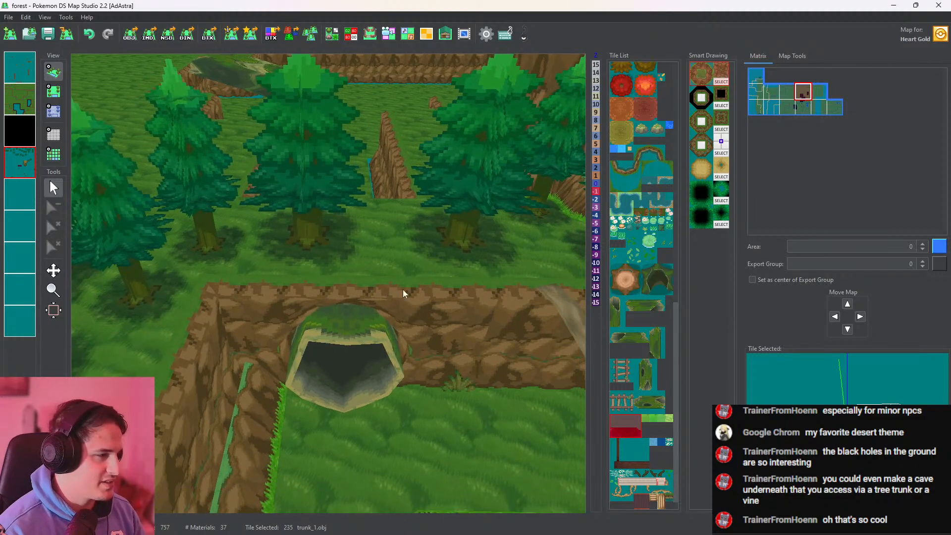
pyautogui.moveTo(298, 382); pyautogui.dragTo(378, 274, button='middle')
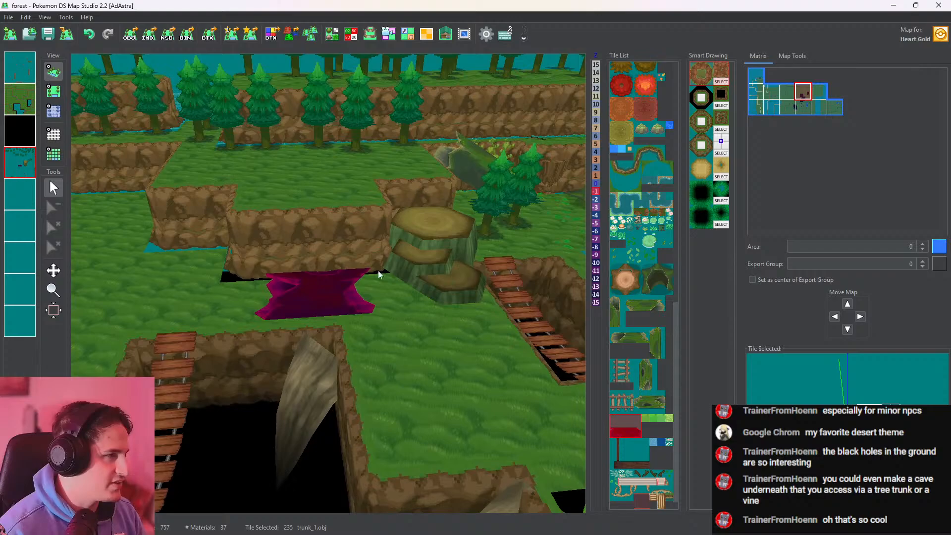
# Recolor all vertices of the duplicated trunk light red (255, 107, 102) using an enlarged brush in the Vertex Color Editor
pyautogui.click(332, 34)
pyautogui.click(707, 274)
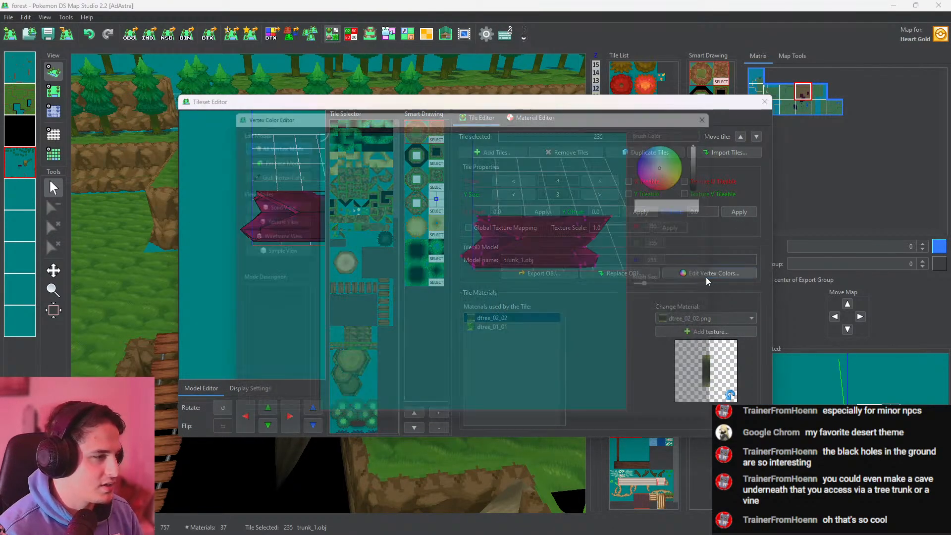
pyautogui.click(682, 168)
pyautogui.moveTo(681, 168); pyautogui.dragTo(682, 174)
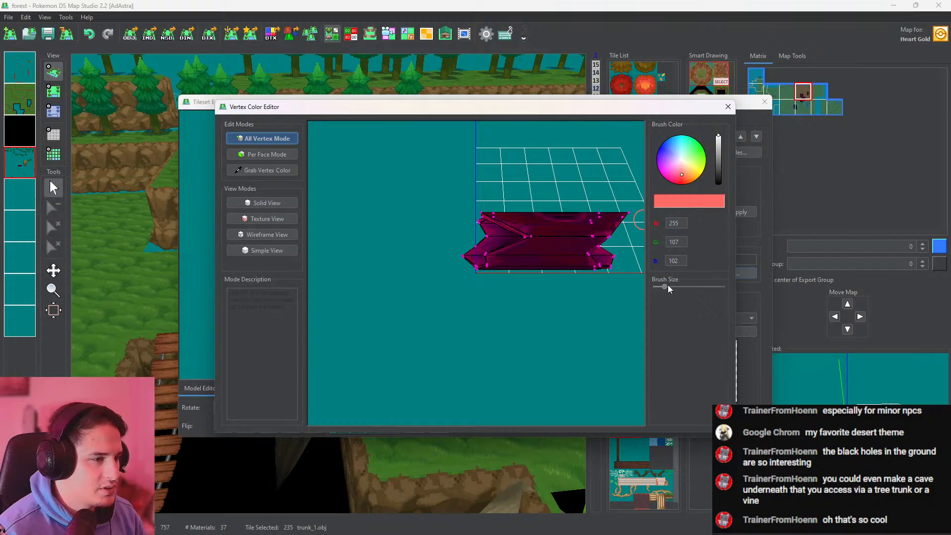
pyautogui.moveTo(668, 286); pyautogui.dragTo(712, 286)
pyautogui.click(617, 237)
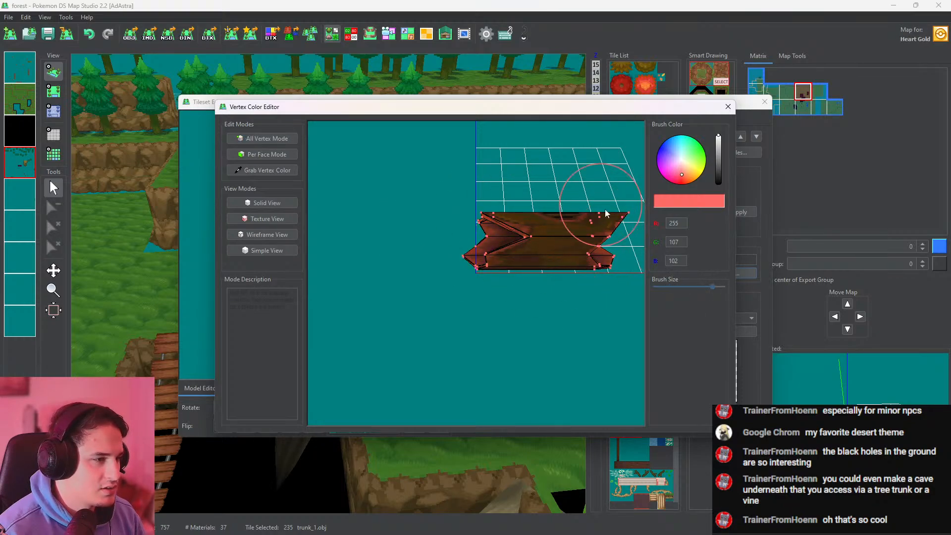
# Repaint the duplicated trunk's vertices pink (255, 158, 158), then with a darker shade (164, 102, 102)
pyautogui.moveTo(682, 173); pyautogui.dragTo(682, 169)
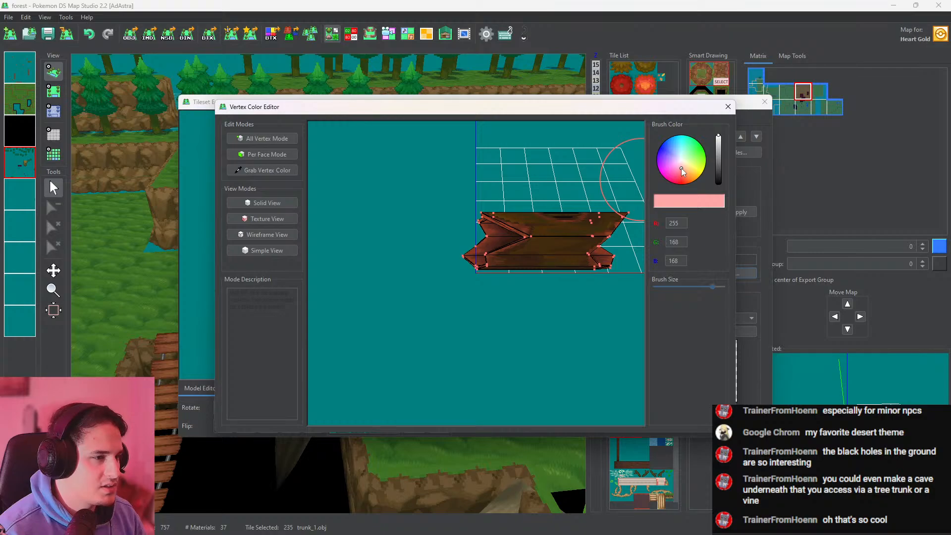
pyautogui.click(682, 169)
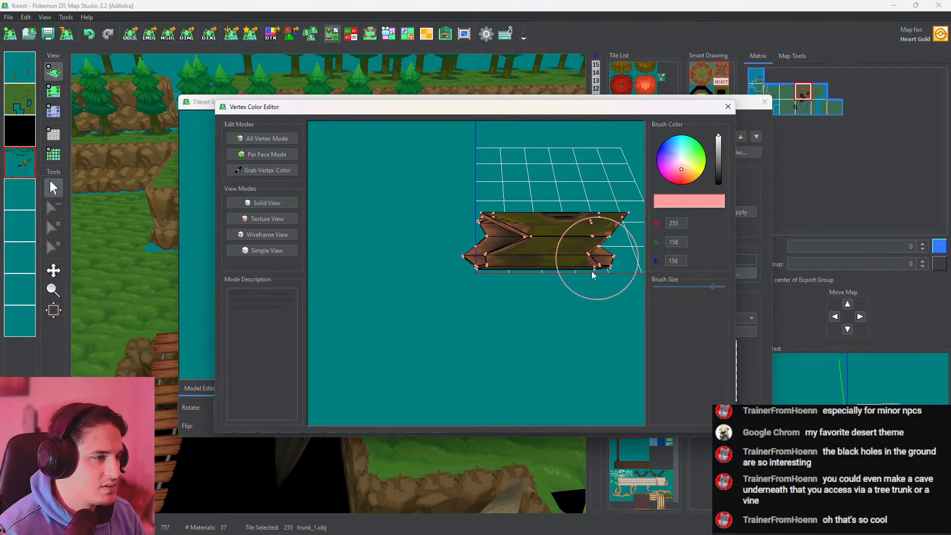
pyautogui.click(719, 152)
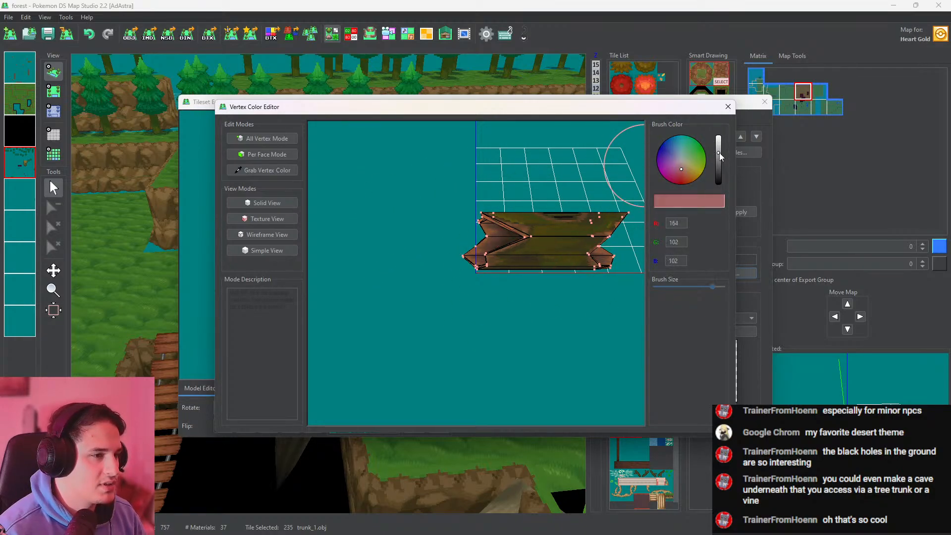
pyautogui.moveTo(601, 235)
pyautogui.mouseDown()
pyautogui.moveTo(589, 244)
pyautogui.moveTo(480, 204)
pyautogui.moveTo(522, 216)
pyautogui.mouseUp()
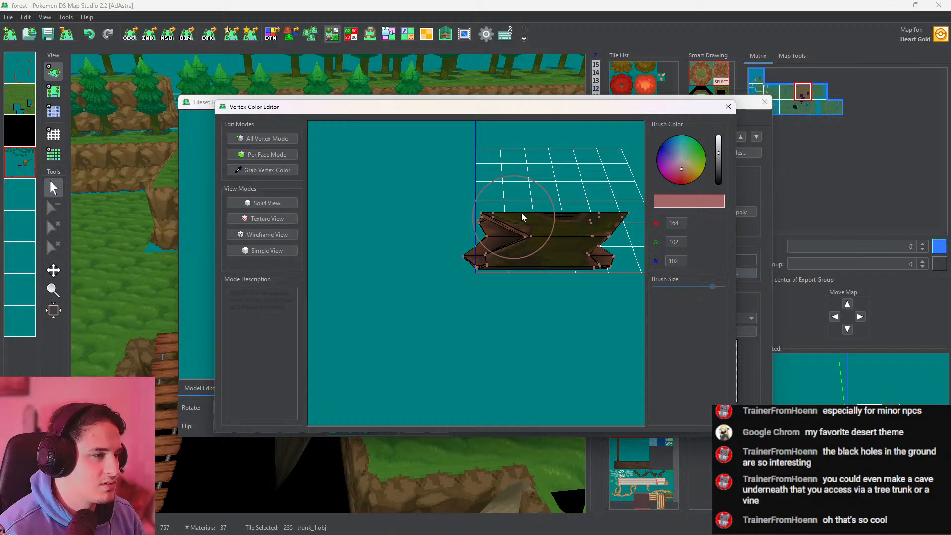
# Repaint the duplicated trunk's vertices dusty pink (202, 125, 125) and check the trunk on the map in 3D
pyautogui.click(718, 146)
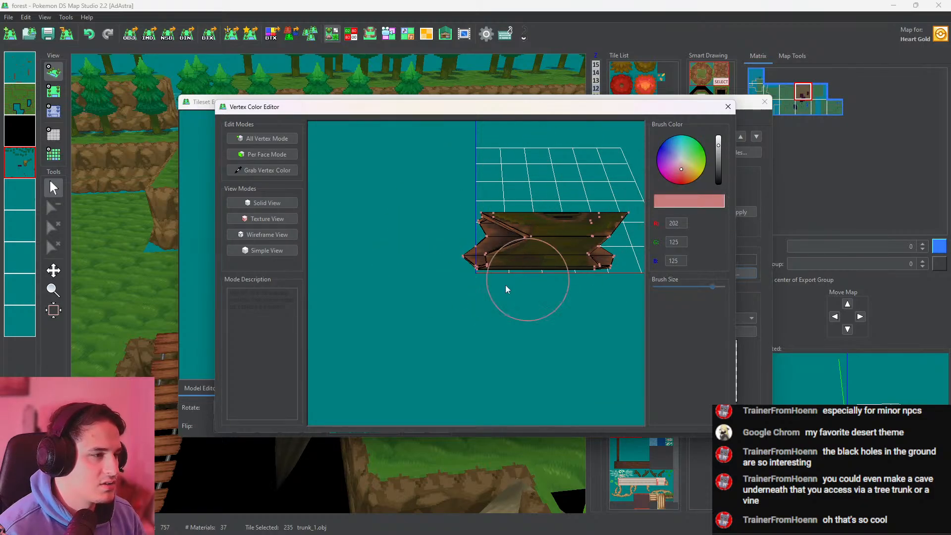
pyautogui.click(728, 106)
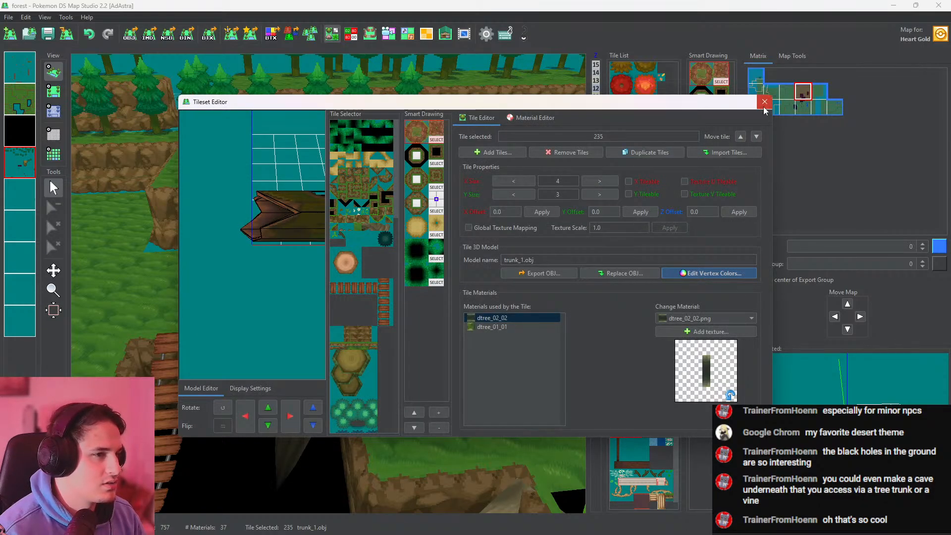
pyautogui.click(764, 103)
pyautogui.moveTo(449, 283); pyautogui.dragTo(386, 108)
pyautogui.scroll(6, 390, 354)
# Recolor all vertices of the duplicated trunk white (255, 255, 255) in the Vertex Color Editor
pyautogui.click(337, 37)
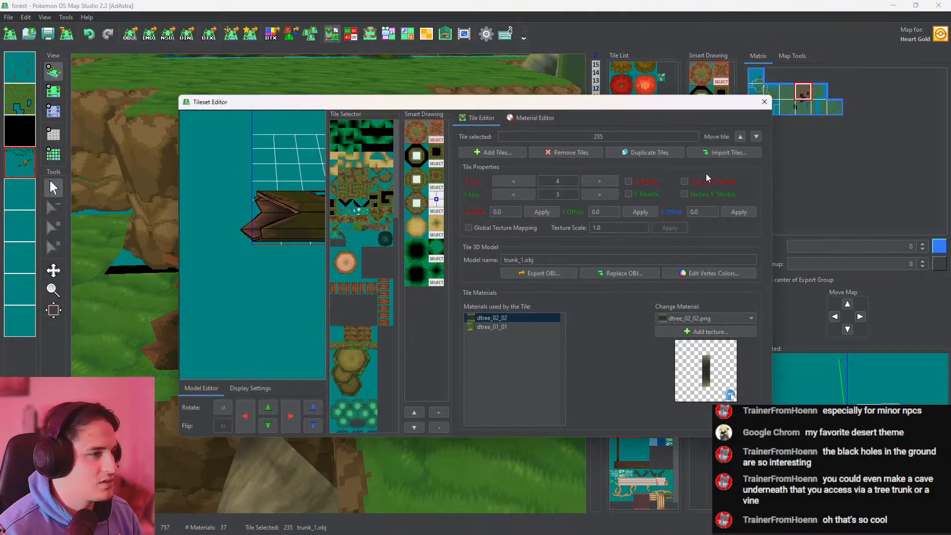
pyautogui.click(682, 274)
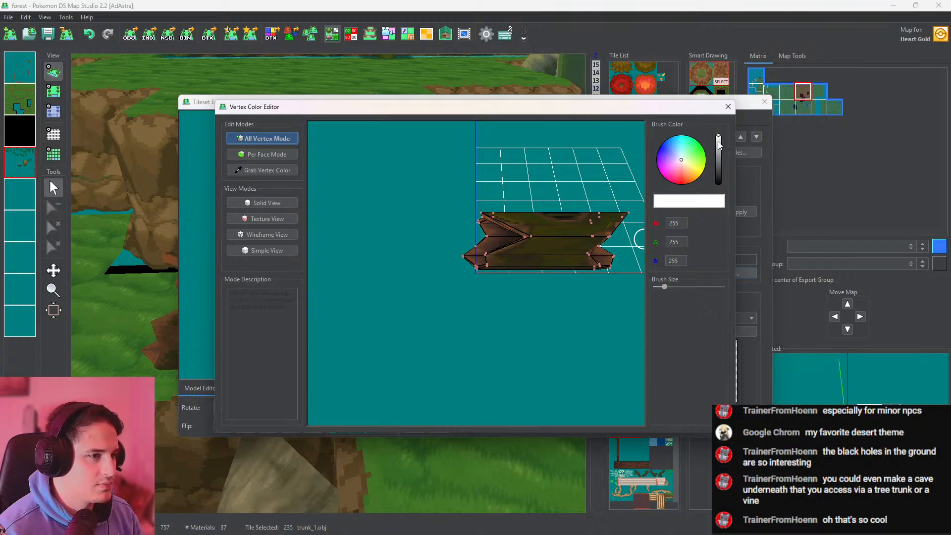
pyautogui.click(610, 240)
pyautogui.moveTo(609, 241)
pyautogui.mouseDown()
pyautogui.moveTo(617, 234)
pyautogui.moveTo(485, 280)
pyautogui.moveTo(498, 228)
pyautogui.moveTo(643, 226)
pyautogui.mouseUp()
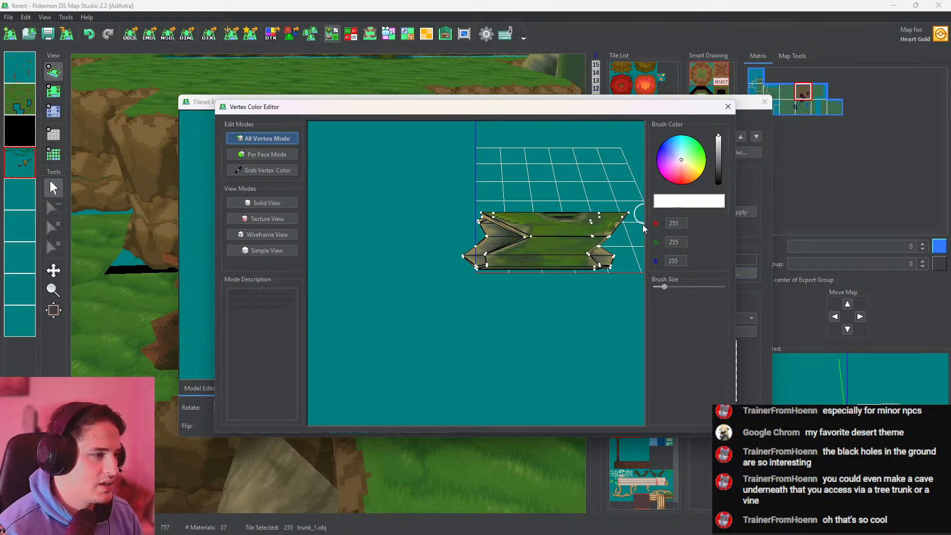
pyautogui.click(728, 107)
# Examine the recolored trunk, the pit with its branches and the plank bridges in the top-down and 3D views
pyautogui.moveTo(367, 314); pyautogui.dragTo(346, 270)
pyautogui.click(55, 91)
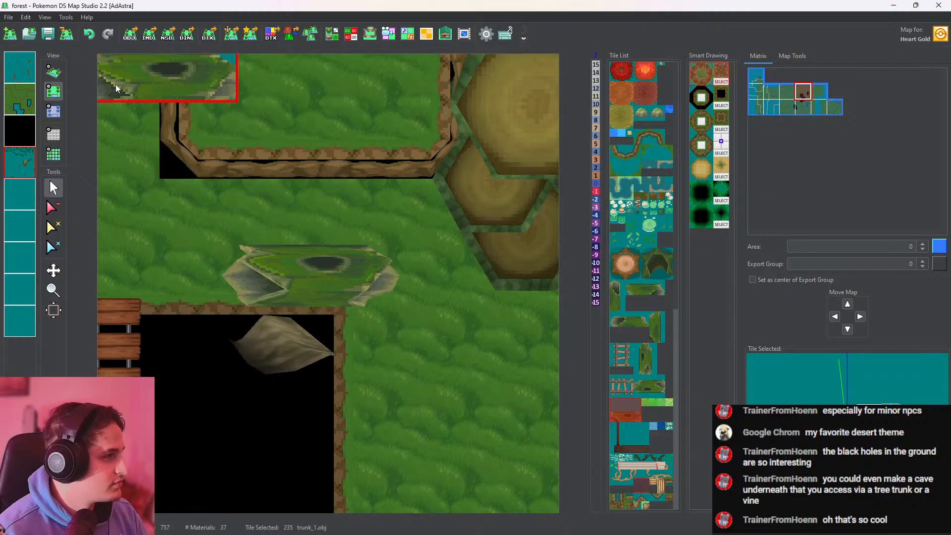
pyautogui.click(54, 72)
pyautogui.moveTo(262, 292); pyautogui.dragTo(301, 154, button='middle')
pyautogui.scroll(7, 433, 302)
pyautogui.scroll(-3, 432, 303)
pyautogui.scroll(-5, 428, 301)
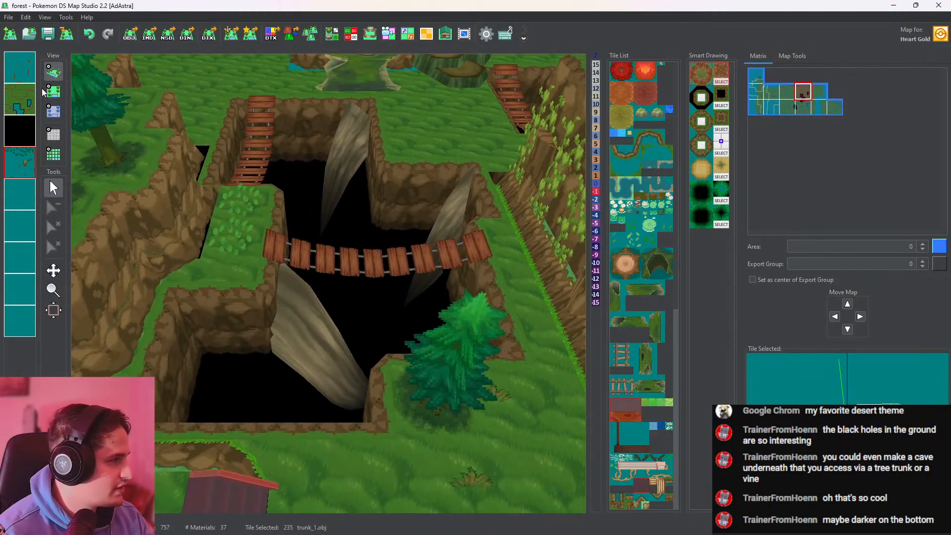
# Pick up the branche2.obj tile from the pit on the object layer and place it between the cliff wall and the trunk
pyautogui.click(54, 91)
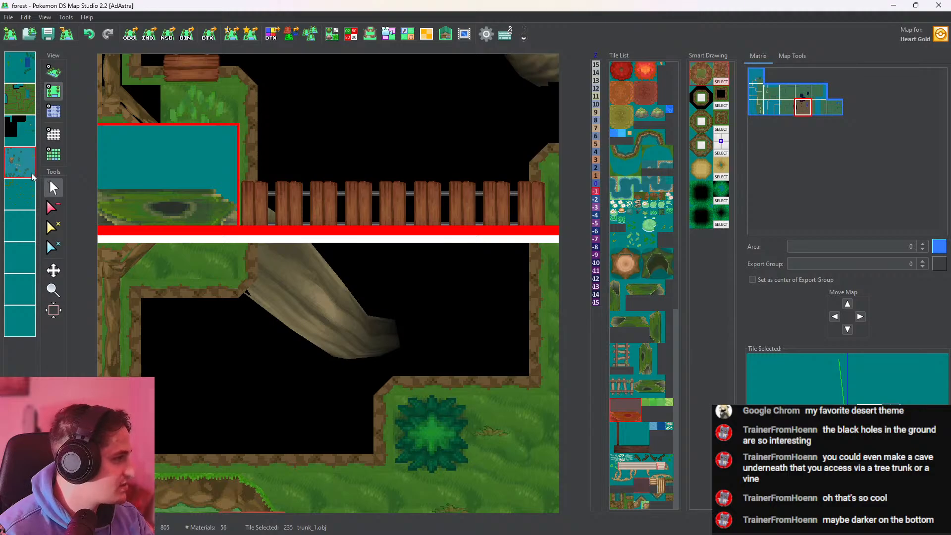
pyautogui.doubleClick(13, 161)
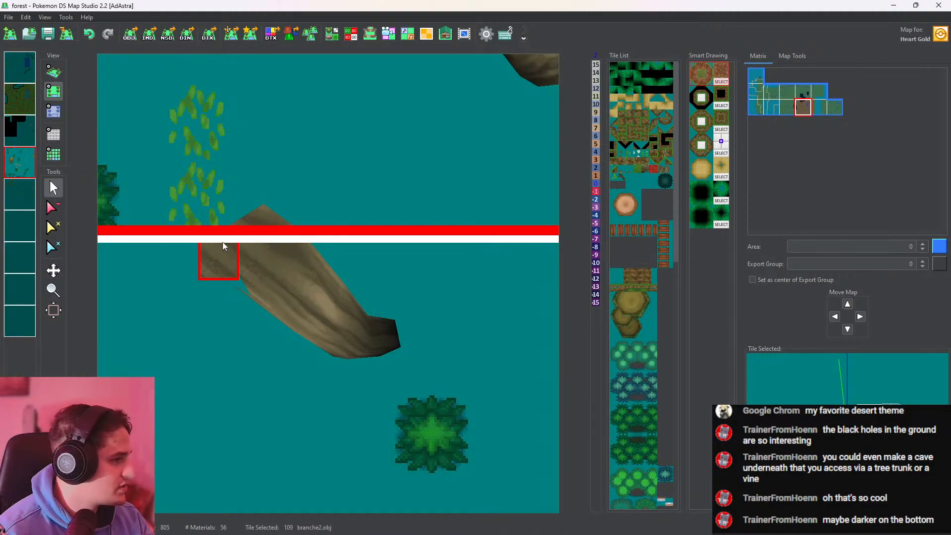
pyautogui.doubleClick(27, 161)
pyautogui.moveTo(310, 94); pyautogui.dragTo(325, 312, button='middle')
pyautogui.moveTo(308, 60); pyautogui.dragTo(289, 395, button='middle')
pyautogui.doubleClick(23, 163)
pyautogui.doubleClick(22, 164)
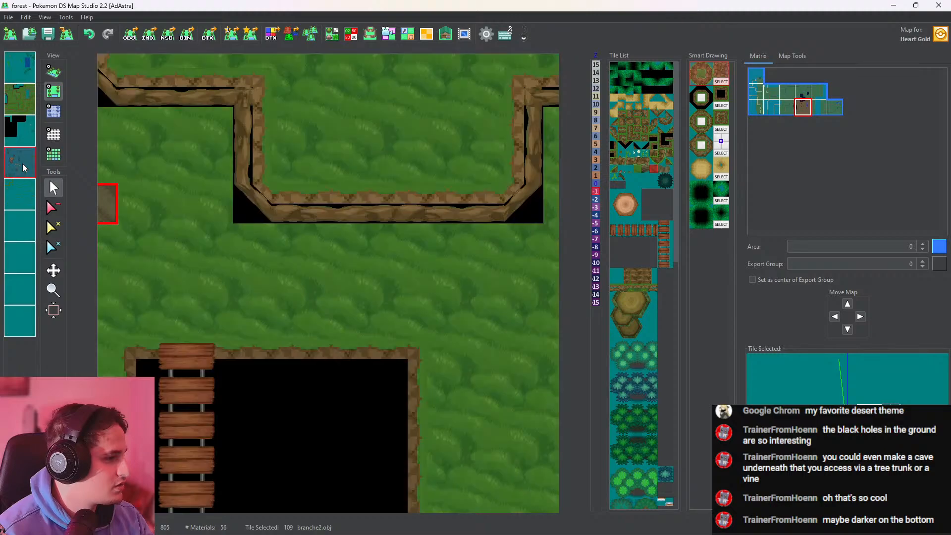
pyautogui.click(285, 231)
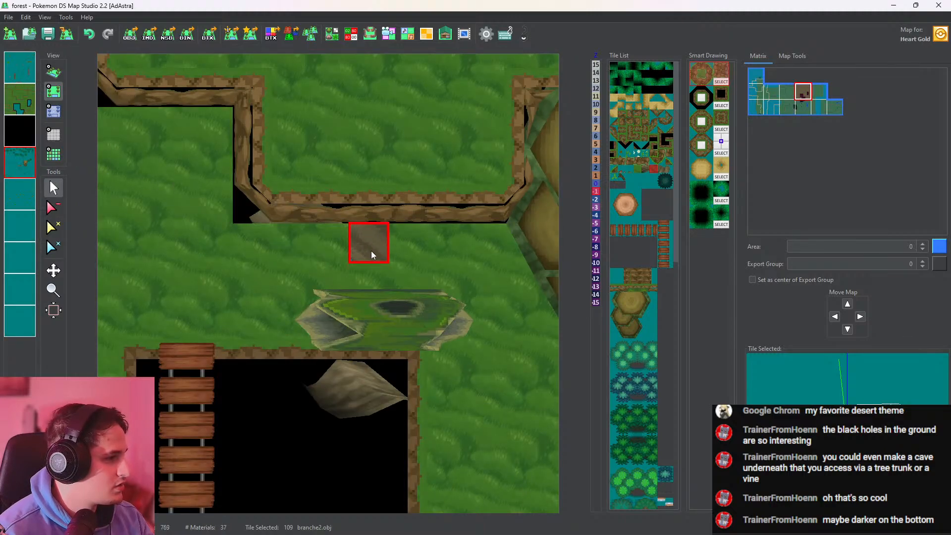
# Set the height of the new branch's cell to 3 and check the branch beside the cliff in 3D
pyautogui.click(54, 110)
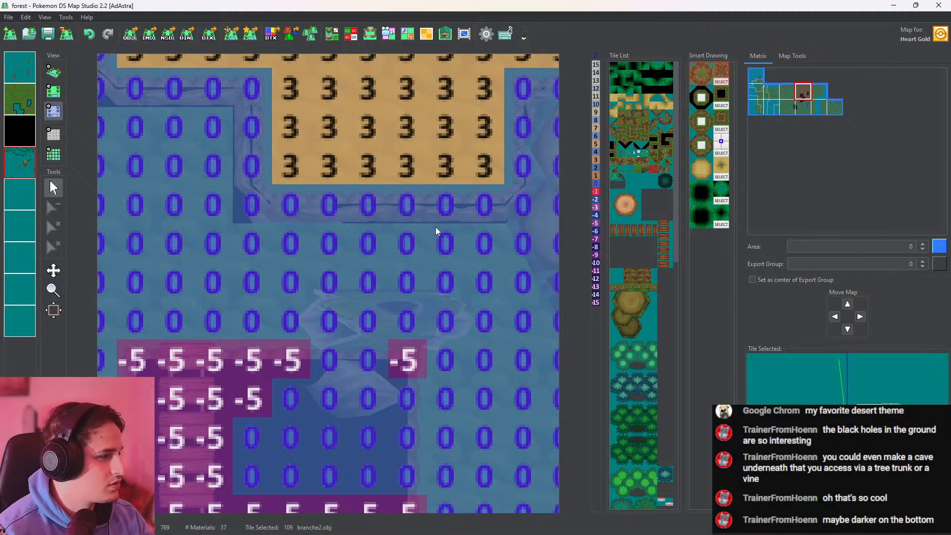
pyautogui.scroll(4, 371, 223)
pyautogui.click(291, 243)
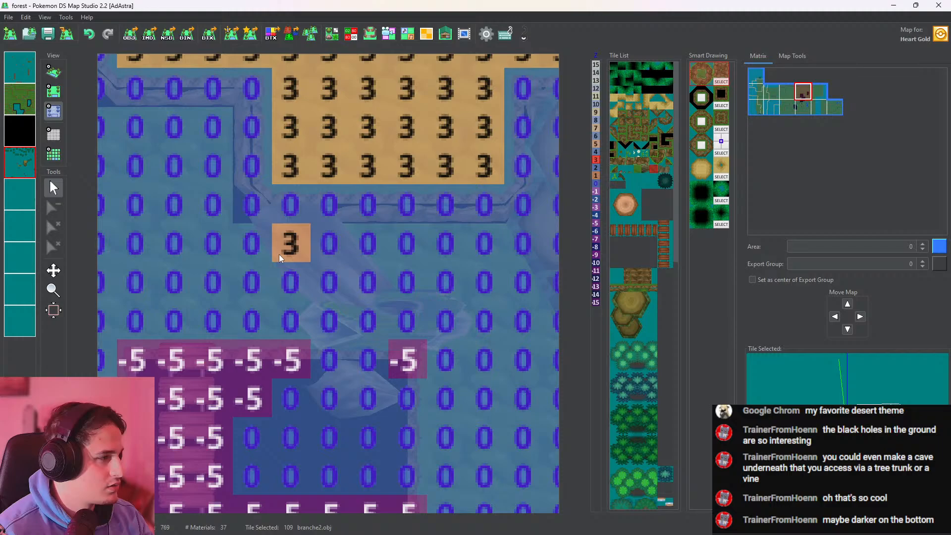
pyautogui.click(49, 77)
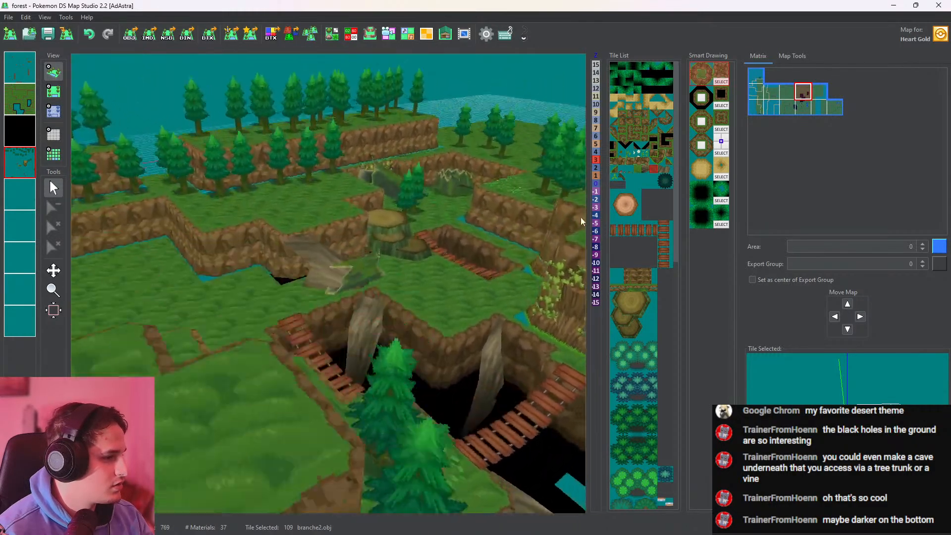
pyautogui.moveTo(581, 216); pyautogui.dragTo(472, 289)
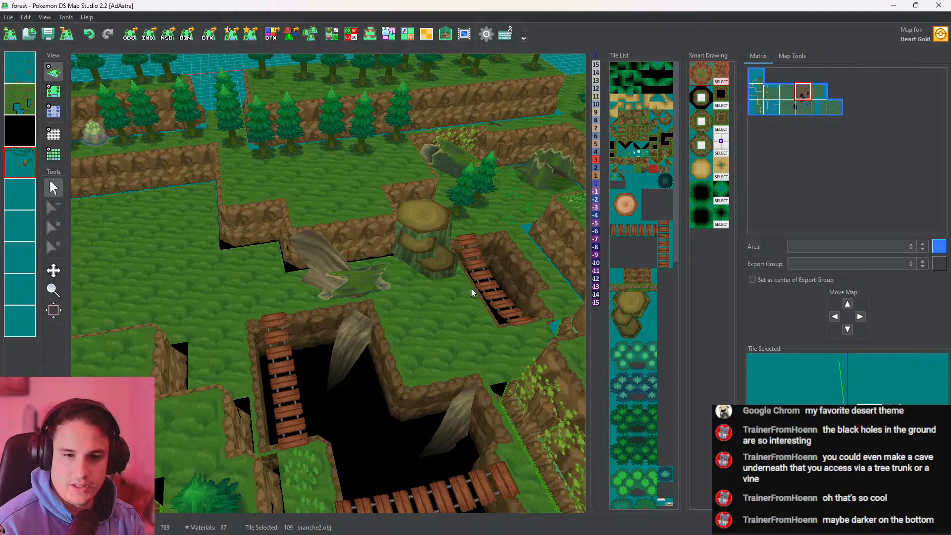
pyautogui.moveTo(375, 320); pyautogui.dragTo(372, 300)
pyautogui.scroll(5, 351, 270)
# Try height 3 on the cell above the branch, and reposition the branch against the cliff wall
pyautogui.click(54, 94)
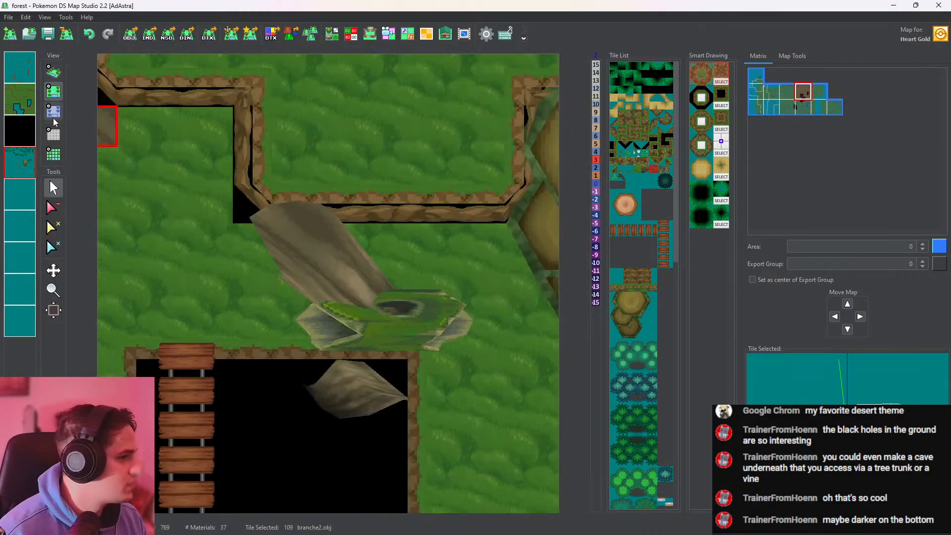
pyautogui.click(53, 115)
pyautogui.click(293, 205)
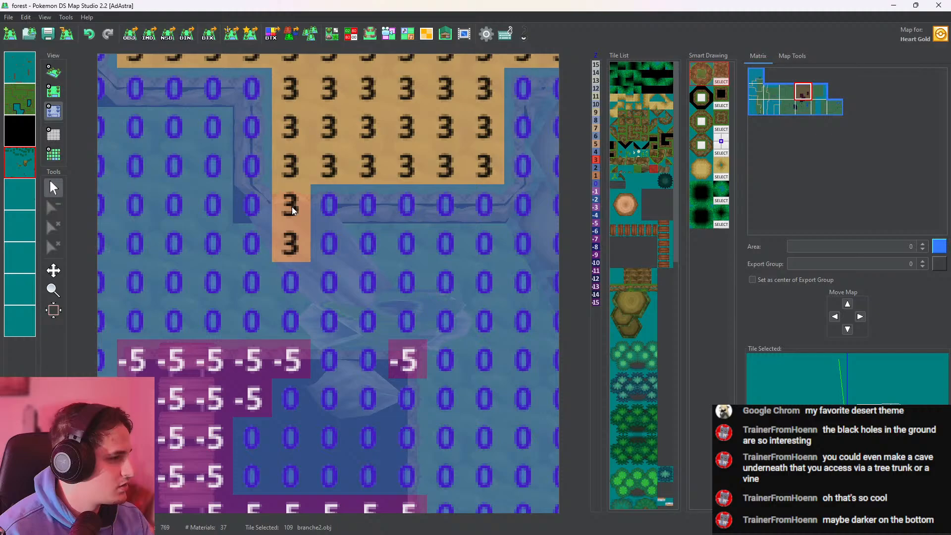
pyautogui.click(56, 96)
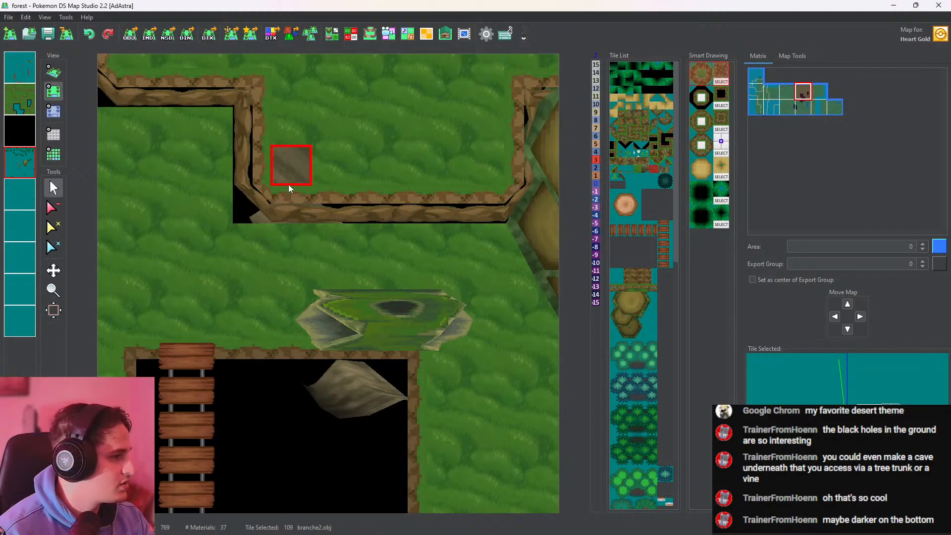
pyautogui.click(288, 182)
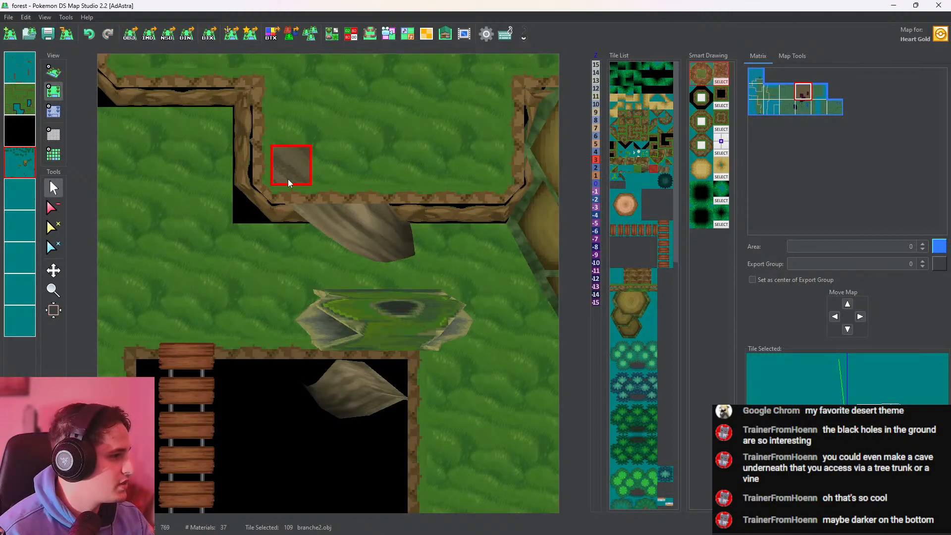
pyautogui.click(53, 72)
pyautogui.scroll(8, 394, 226)
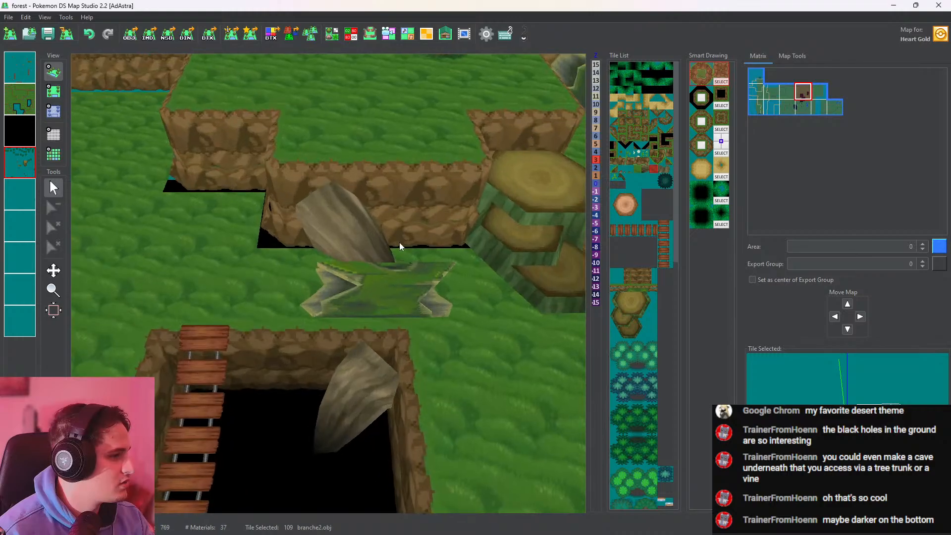
pyautogui.moveTo(402, 287)
pyautogui.mouseDown()
pyautogui.moveTo(402, 319)
pyautogui.moveTo(397, 278)
pyautogui.mouseUp()
# Set the cells around the branch along the cliff face to height 3 and the plateau's corner cell to height 4
pyautogui.click(56, 94)
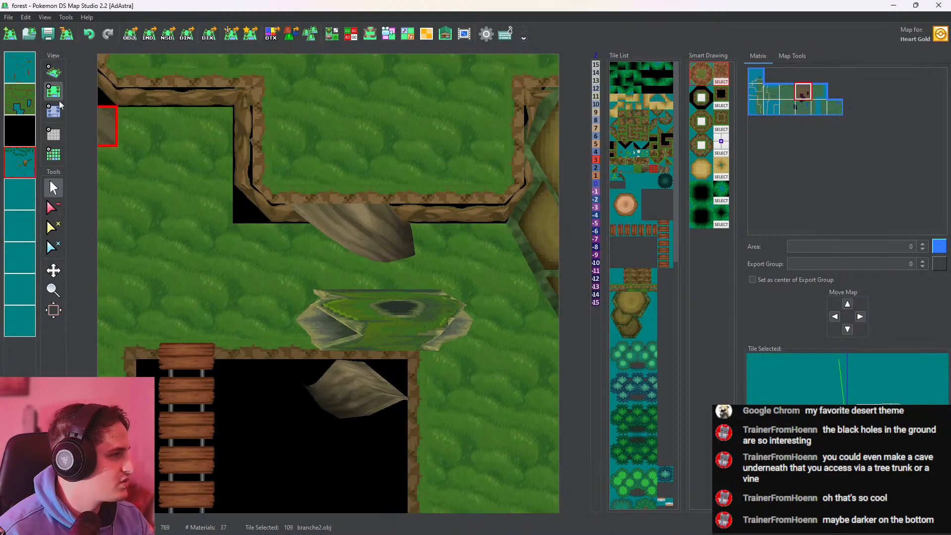
pyautogui.click(56, 111)
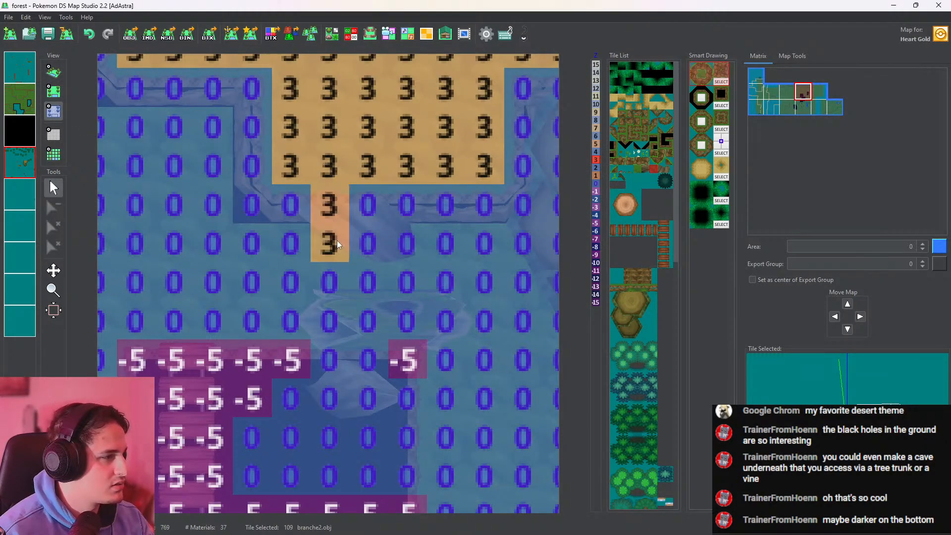
pyautogui.moveTo(336, 239)
pyautogui.mouseDown()
pyautogui.moveTo(390, 230)
pyautogui.moveTo(407, 206)
pyautogui.mouseUp()
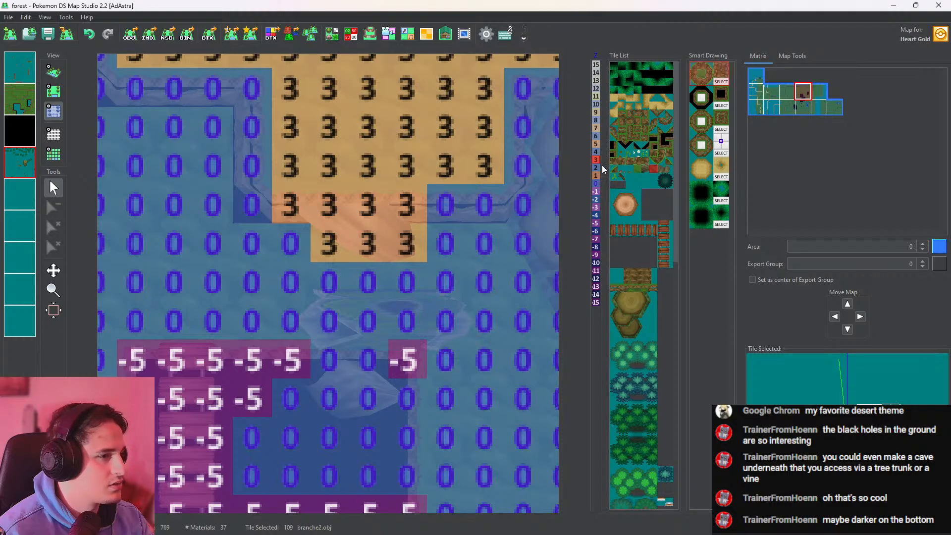
pyautogui.click(278, 167)
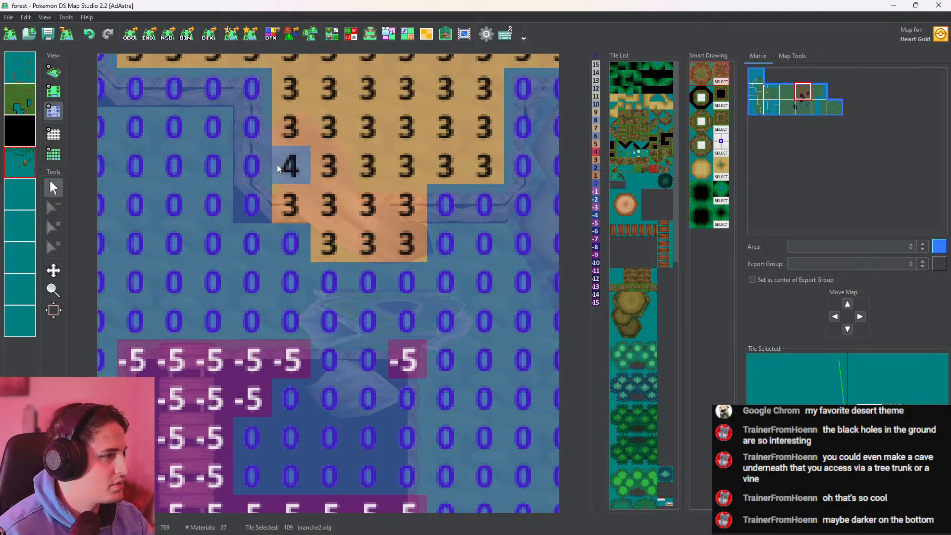
# Inspect the raised branch against the cliff in 3D and undo its placement and height edits
pyautogui.click(44, 73)
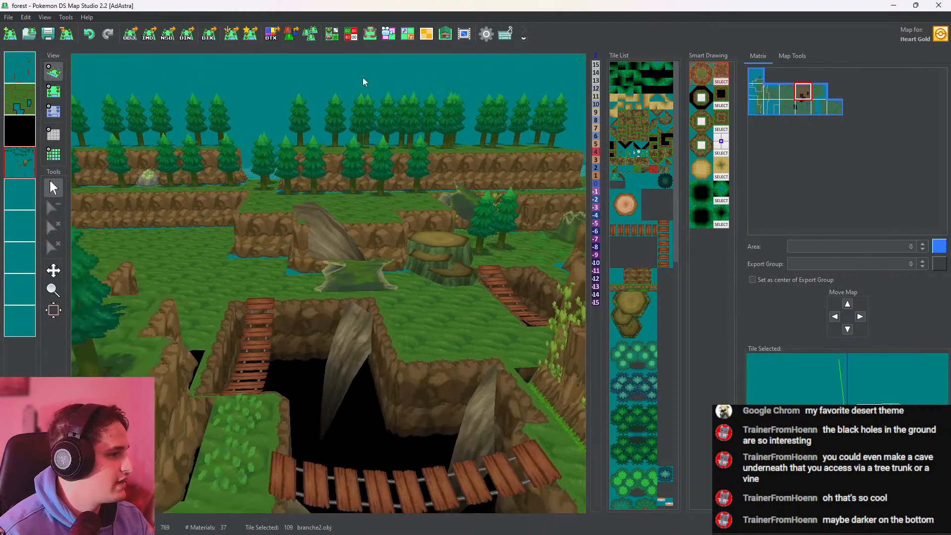
pyautogui.moveTo(363, 82); pyautogui.dragTo(435, 160)
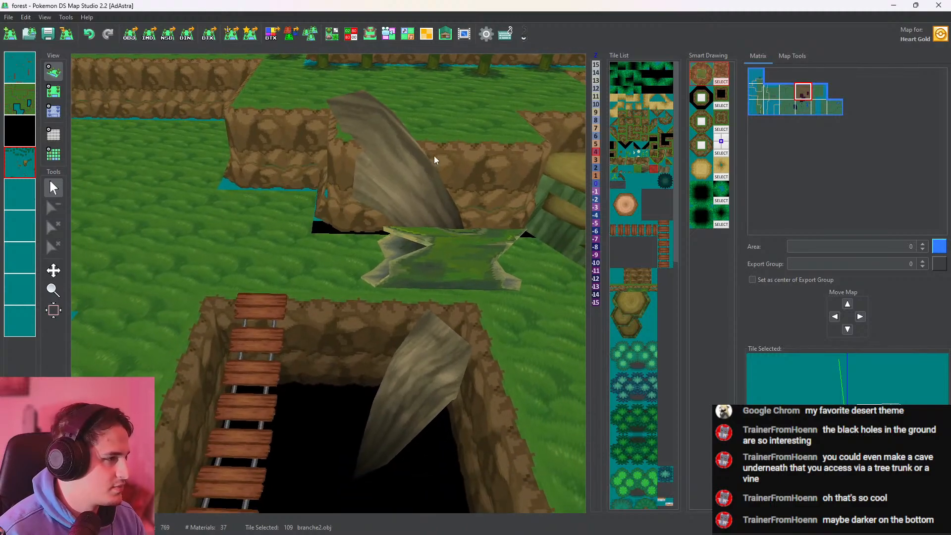
pyautogui.hotkey('ctrl', 'z')
pyautogui.hotkey('ctrl', 'z')
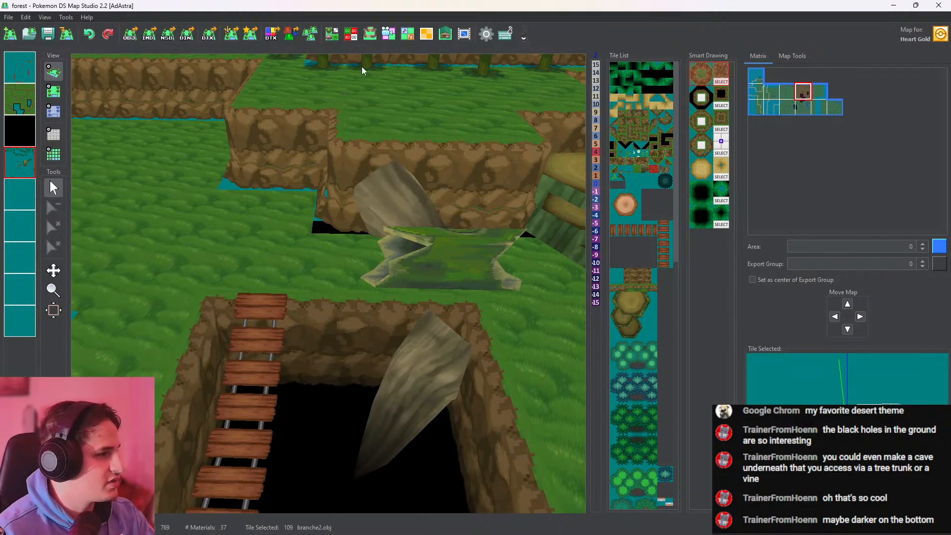
pyautogui.moveTo(424, 159); pyautogui.dragTo(335, 158, button='middle')
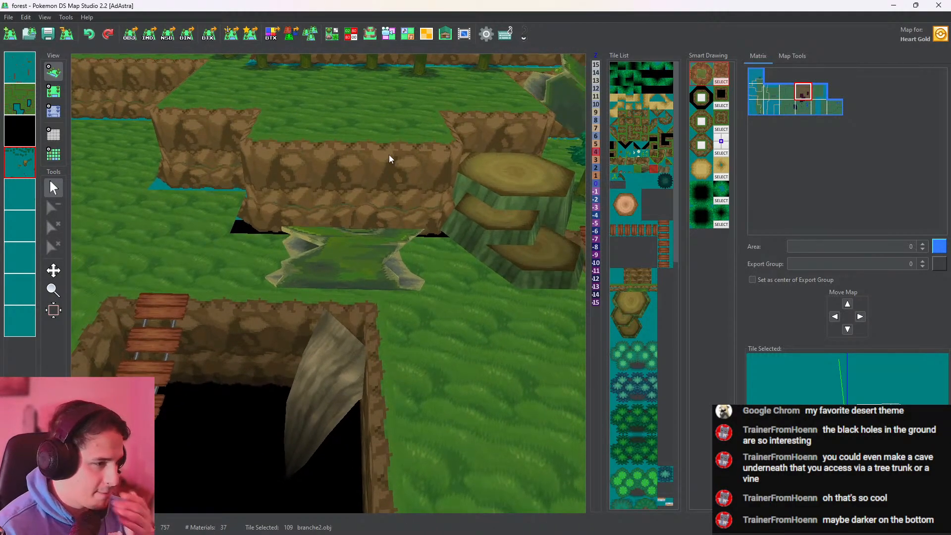
pyautogui.moveTo(430, 201); pyautogui.dragTo(262, 213)
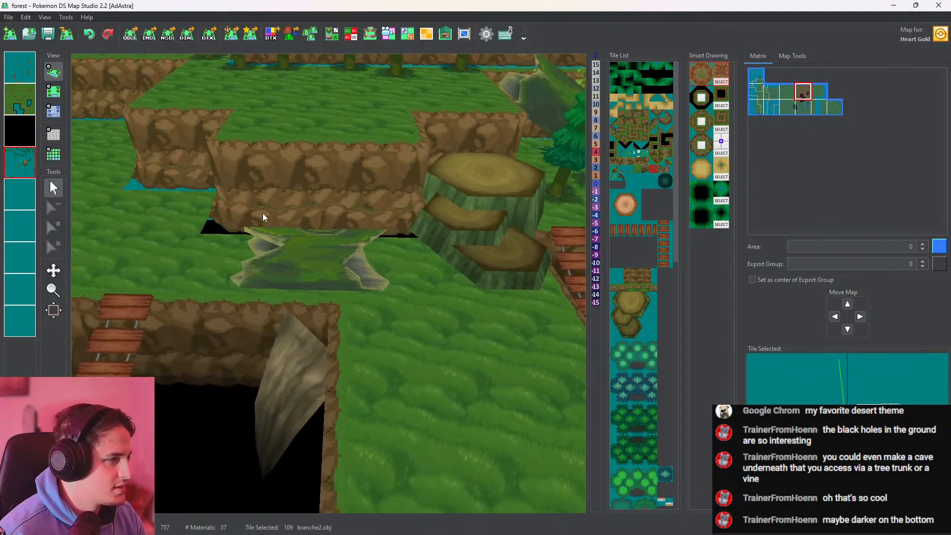
# Clear the mossy branch from the grass in front of the plateau's cliff
pyautogui.click(54, 91)
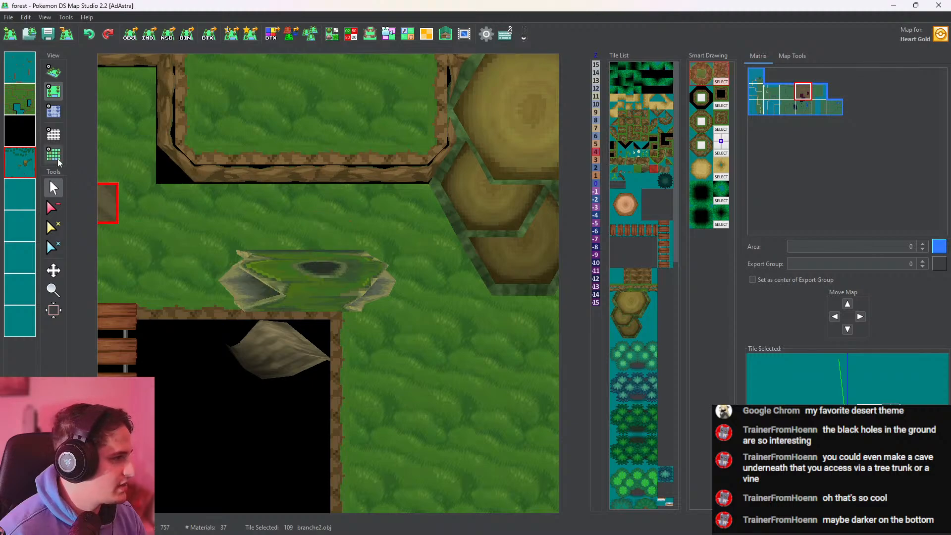
pyautogui.click(52, 207)
pyautogui.click(289, 297)
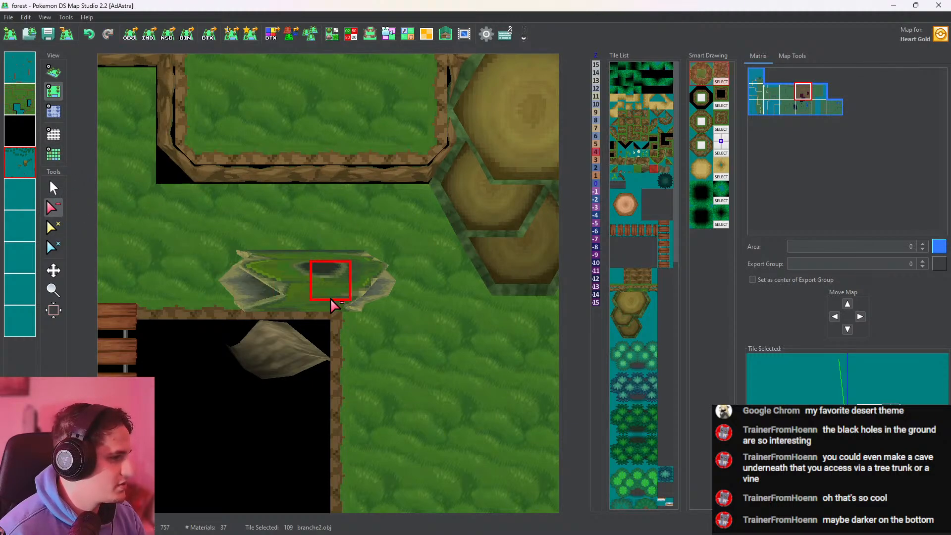
# Choose the r.obj roots tile, place it along the plateau's front cliff edge and check it in 3D
pyautogui.click(640, 168)
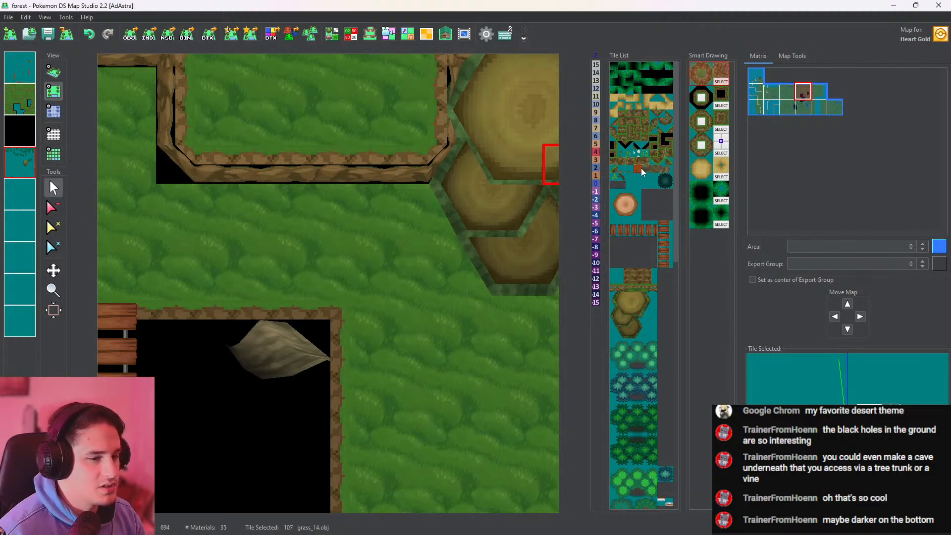
pyautogui.click(647, 168)
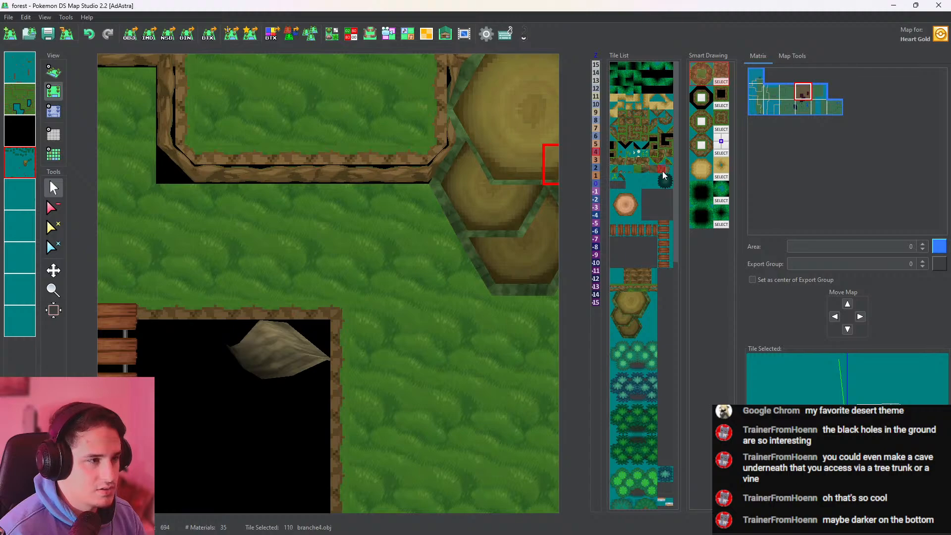
pyautogui.click(667, 170)
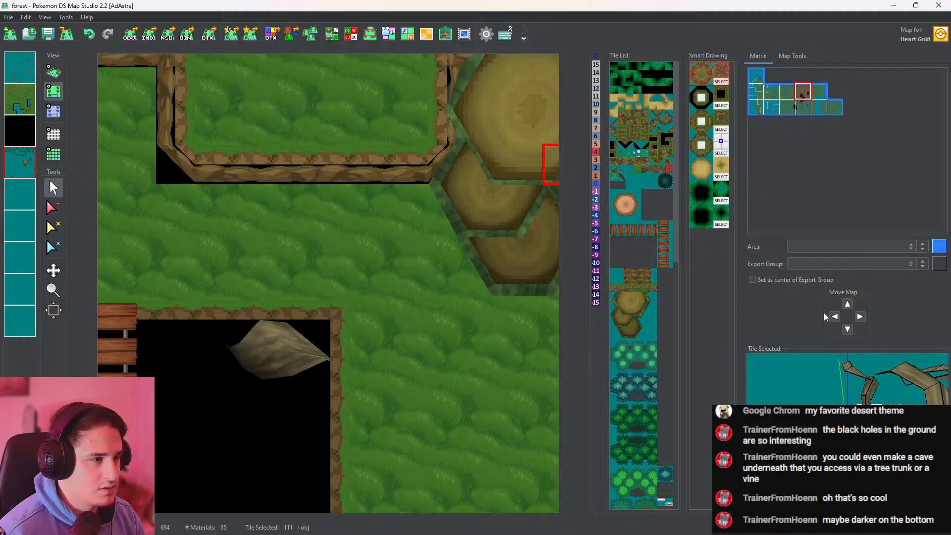
pyautogui.scroll(-5, 845, 426)
pyautogui.moveTo(845, 426); pyautogui.dragTo(841, 429)
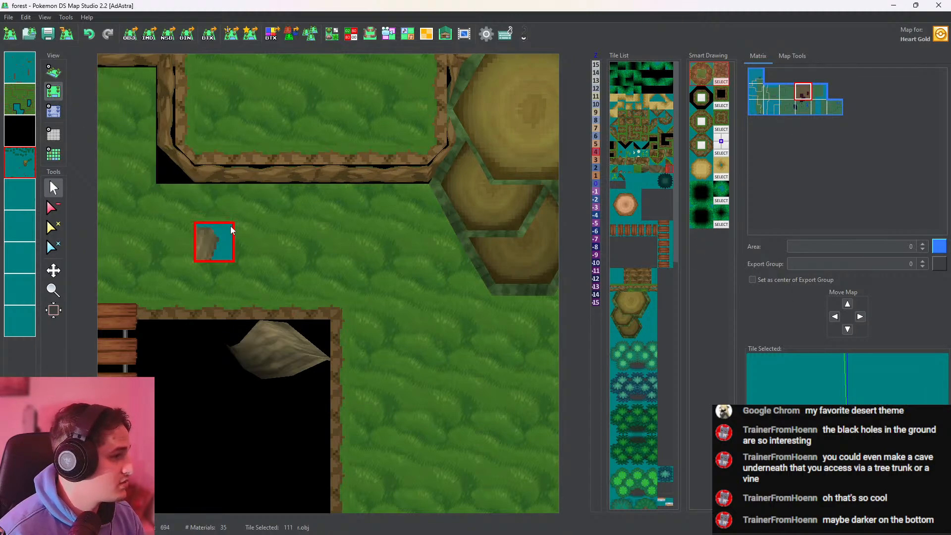
pyautogui.click(218, 194)
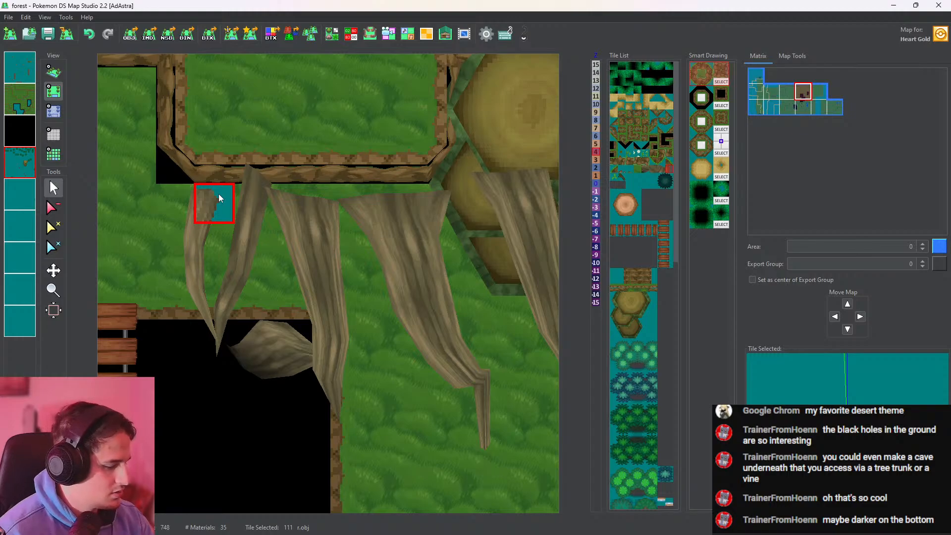
pyautogui.hotkey('ctrl', 'z')
pyautogui.click(209, 178)
pyautogui.click(53, 78)
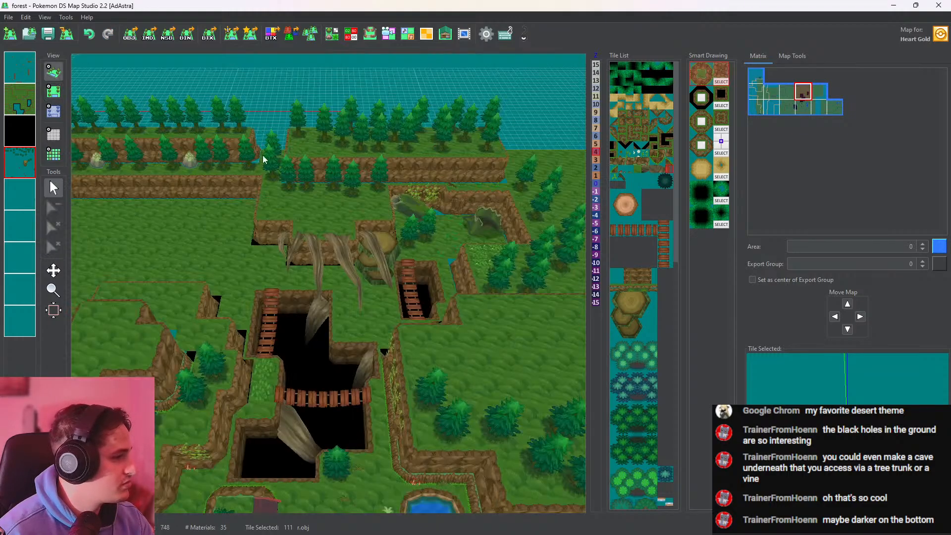
pyautogui.scroll(7, 367, 259)
pyautogui.moveTo(366, 259); pyautogui.dragTo(349, 141)
# Compare the roots with the height grid and shift them one cell west along the cliff
pyautogui.click(53, 92)
pyautogui.click(53, 111)
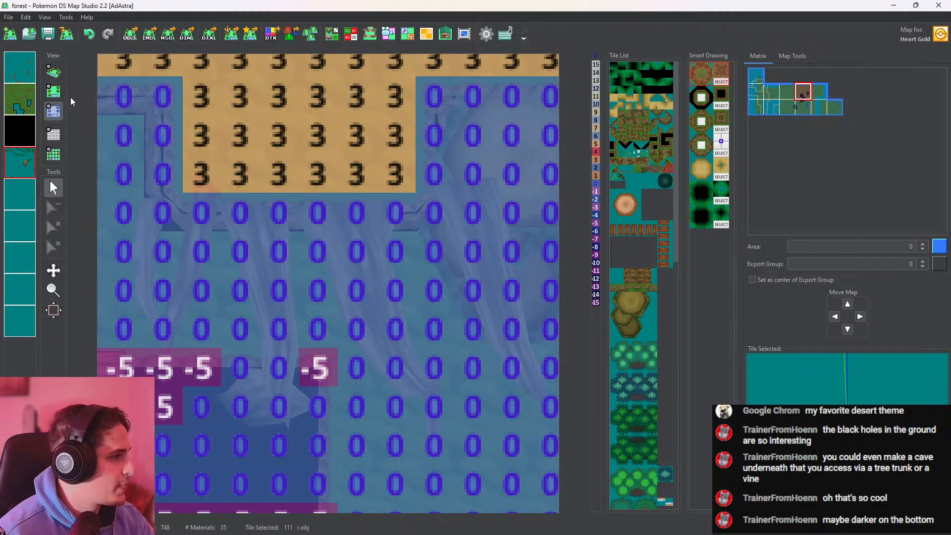
pyautogui.click(53, 91)
pyautogui.hotkey('ctrl', 'z')
pyautogui.hotkey('ctrl', 'y')
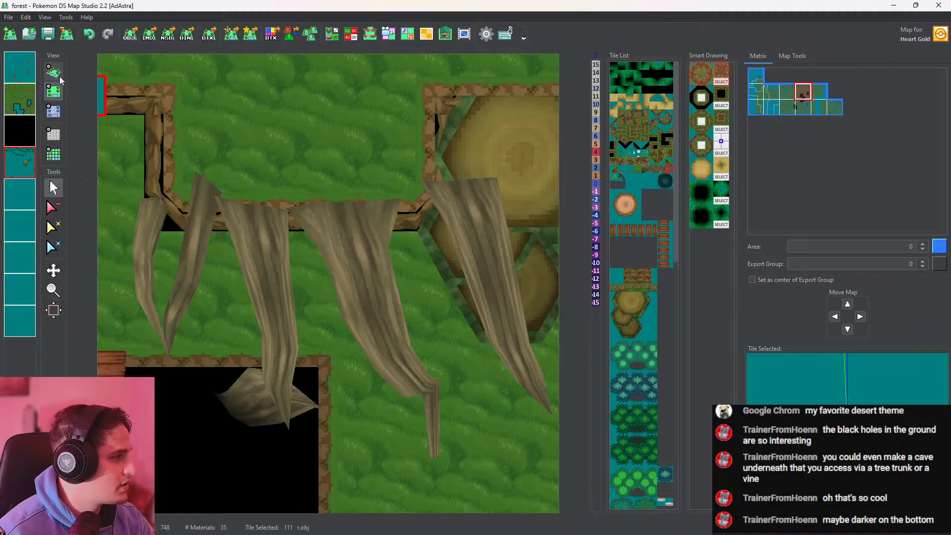
# Set the height of the roots' anchor cell at the cliff corner to -2 and check the roots in 3D
pyautogui.click(53, 112)
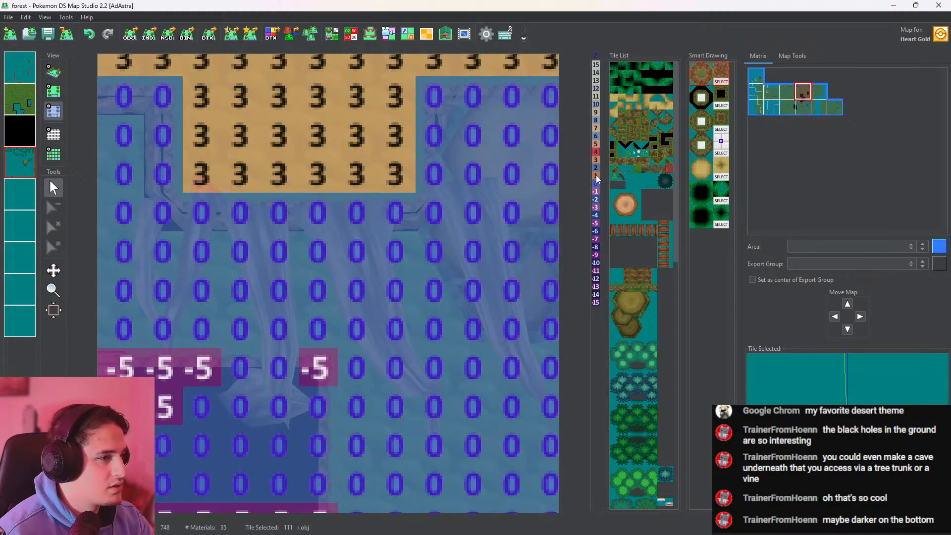
pyautogui.click(596, 199)
pyautogui.click(164, 213)
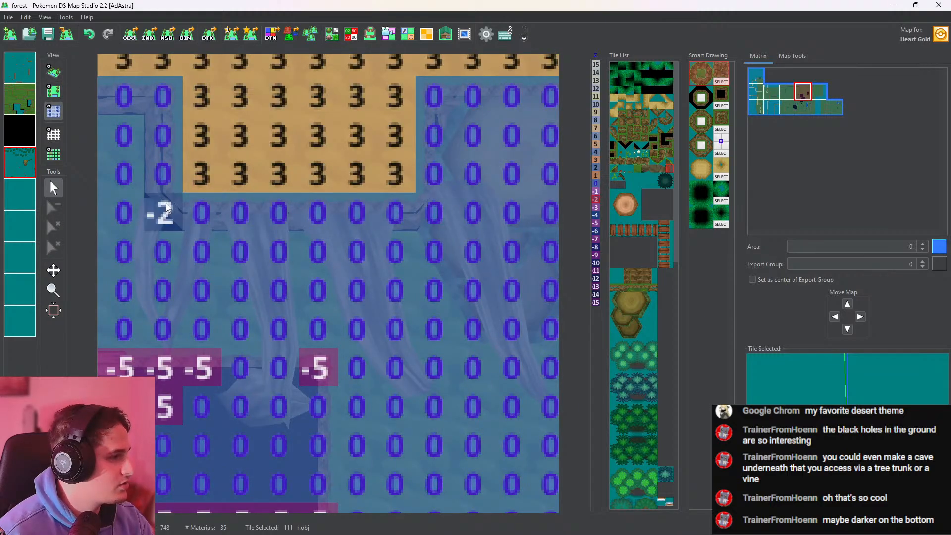
pyautogui.click(52, 73)
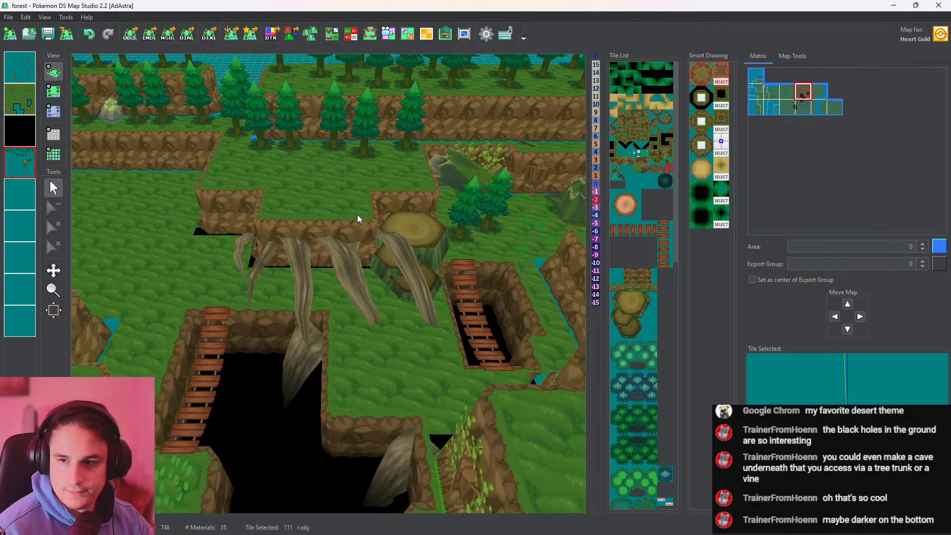
# Move the roots one cell east along the cliff and check their placement against the height grid and in 3D
pyautogui.click(53, 90)
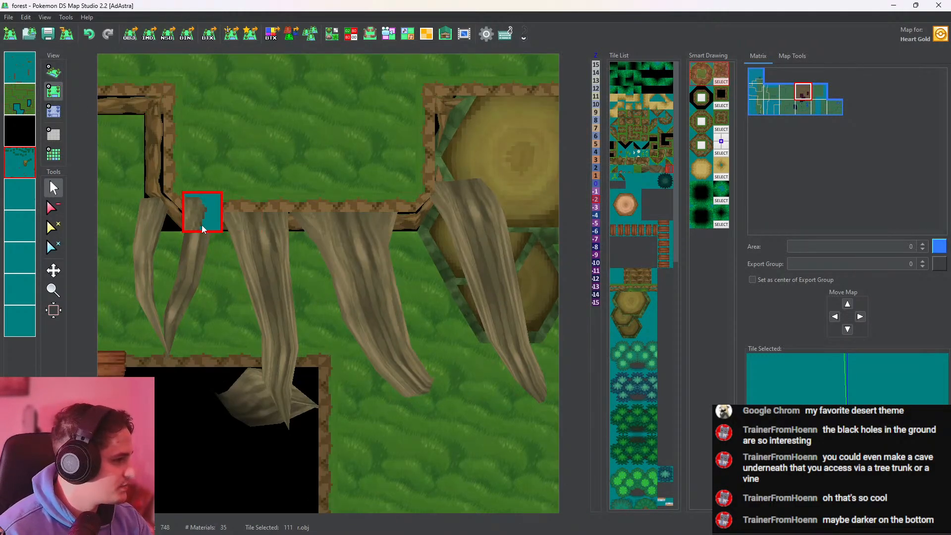
pyautogui.click(53, 207)
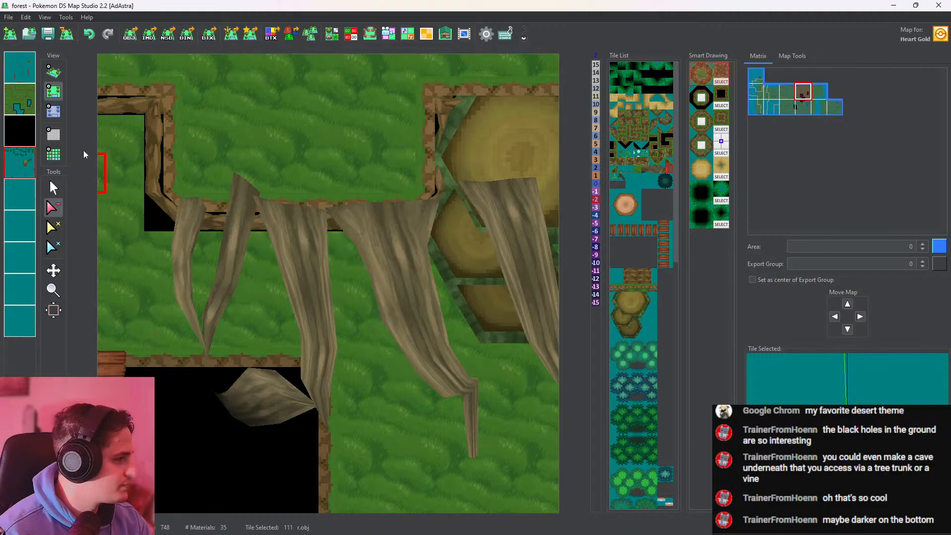
pyautogui.click(54, 112)
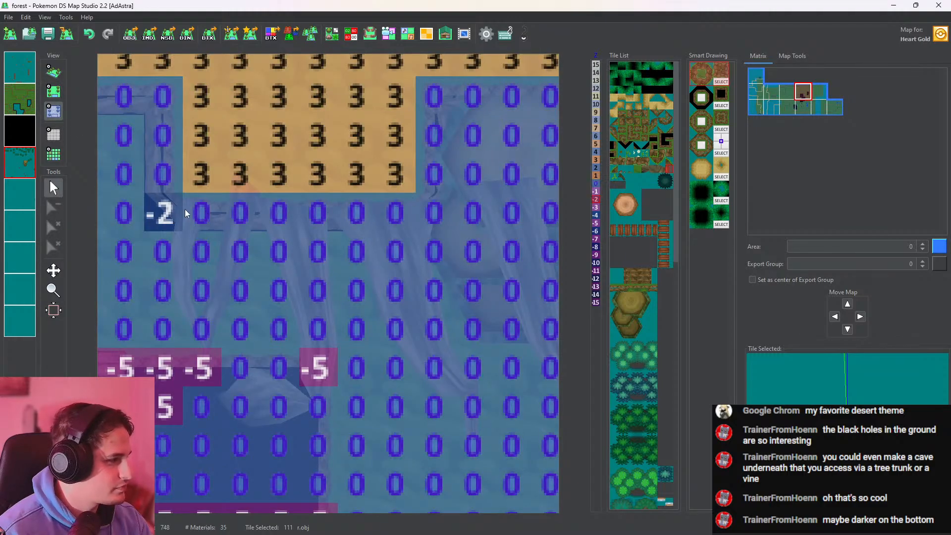
pyautogui.click(53, 72)
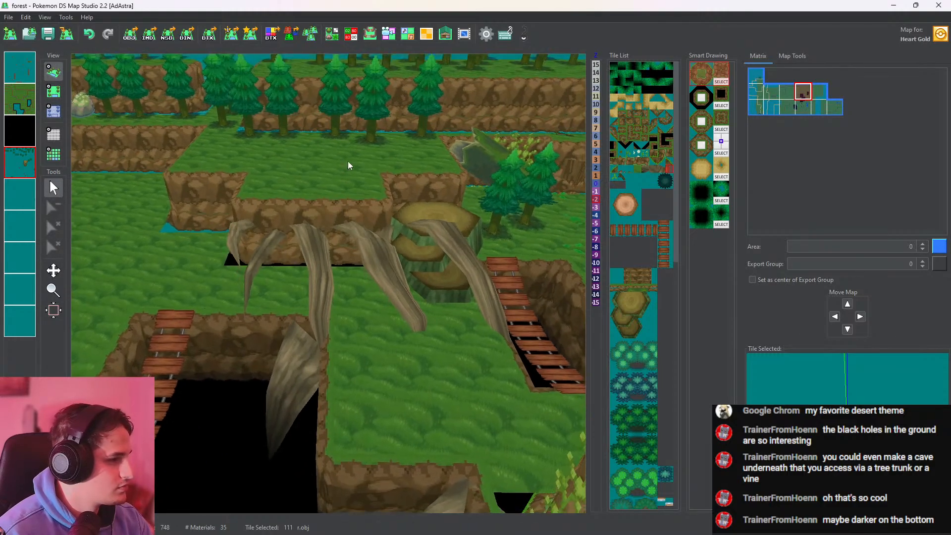
# Examine the roots, stepped trunks, pits and plateau trees from several angles in 3D
pyautogui.moveTo(366, 212); pyautogui.dragTo(396, 242)
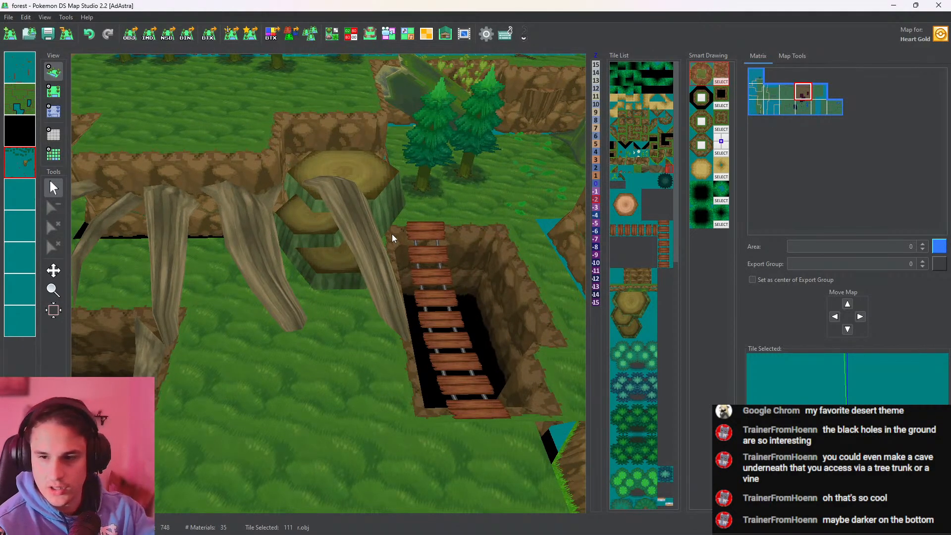
pyautogui.moveTo(365, 251); pyautogui.dragTo(402, 270)
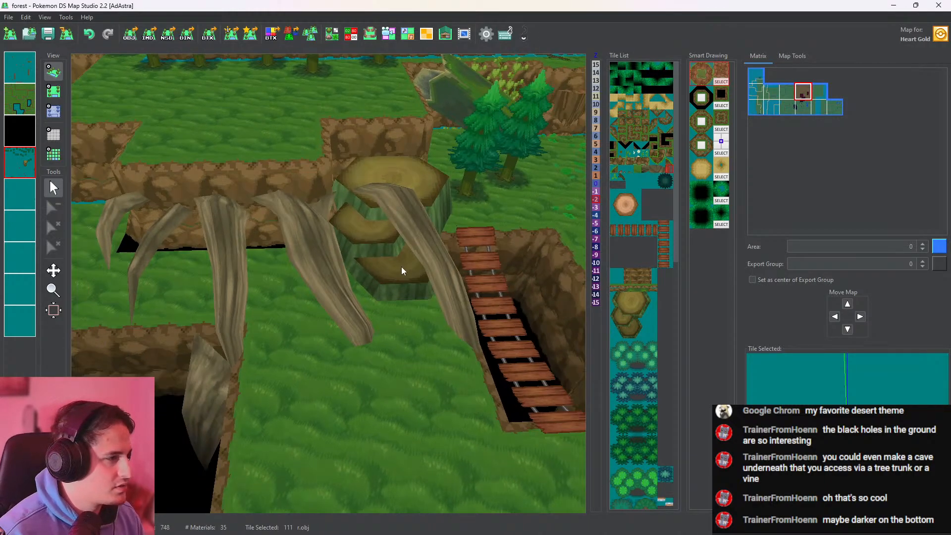
pyautogui.moveTo(259, 226); pyautogui.dragTo(391, 159, button='right')
pyautogui.scroll(-5, 391, 238)
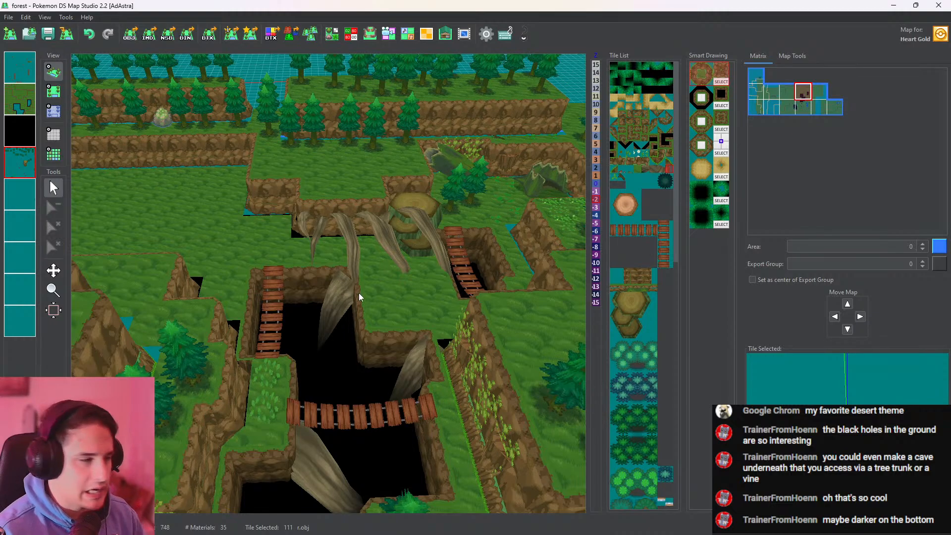
pyautogui.moveTo(359, 292); pyautogui.dragTo(433, 285, button='right')
pyautogui.scroll(5, 441, 282)
pyautogui.moveTo(446, 281); pyautogui.dragTo(254, 198)
pyautogui.moveTo(539, 256); pyautogui.dragTo(410, 271)
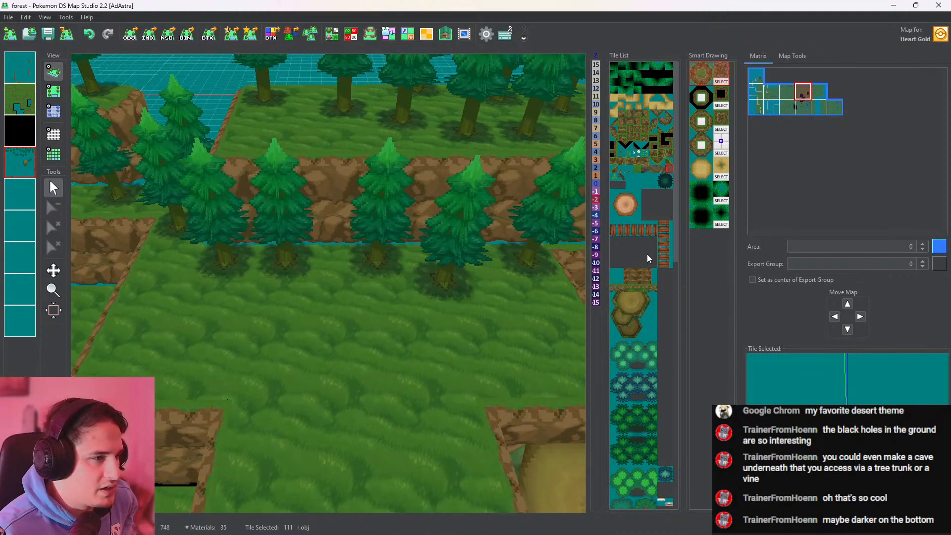
# Place the r0_pineForestEnter.obj forest entrance on the plateau against the rear cliff and check it in 3D
pyautogui.click(52, 94)
pyautogui.click(290, 452)
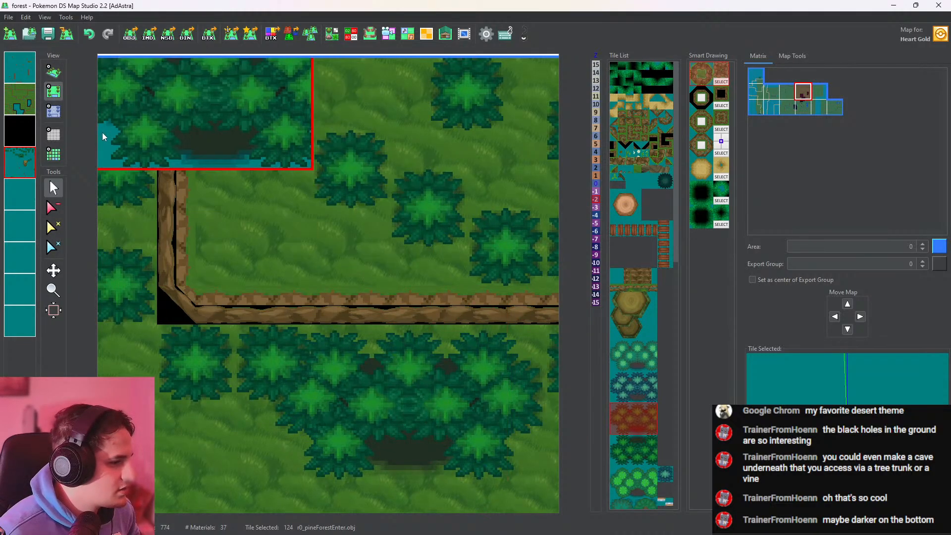
pyautogui.click(53, 71)
pyautogui.moveTo(305, 318); pyautogui.dragTo(298, 293)
# Try a tree.obj tree beside the forest entrance on the first layer, check it in 3D and undo it
pyautogui.click(53, 92)
pyautogui.rightClick(432, 297)
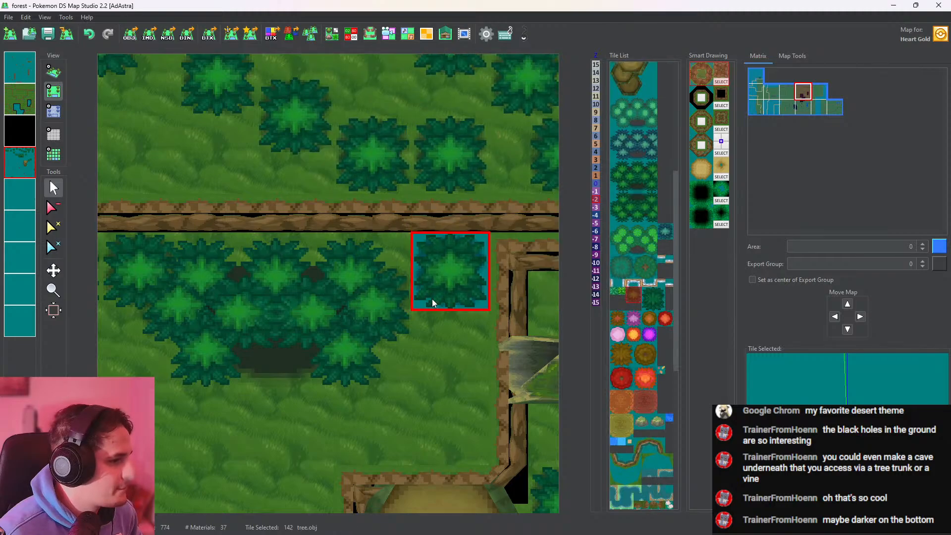
pyautogui.click(24, 70)
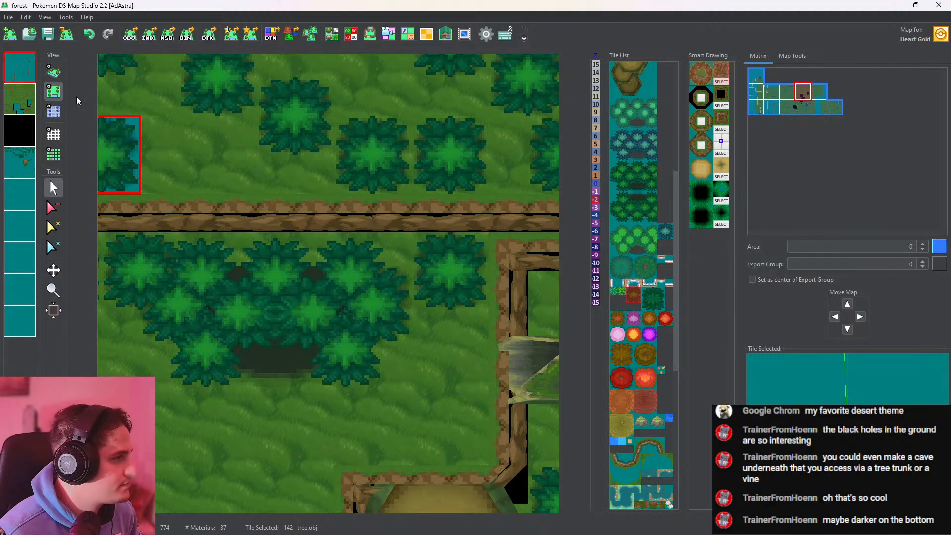
pyautogui.click(380, 287)
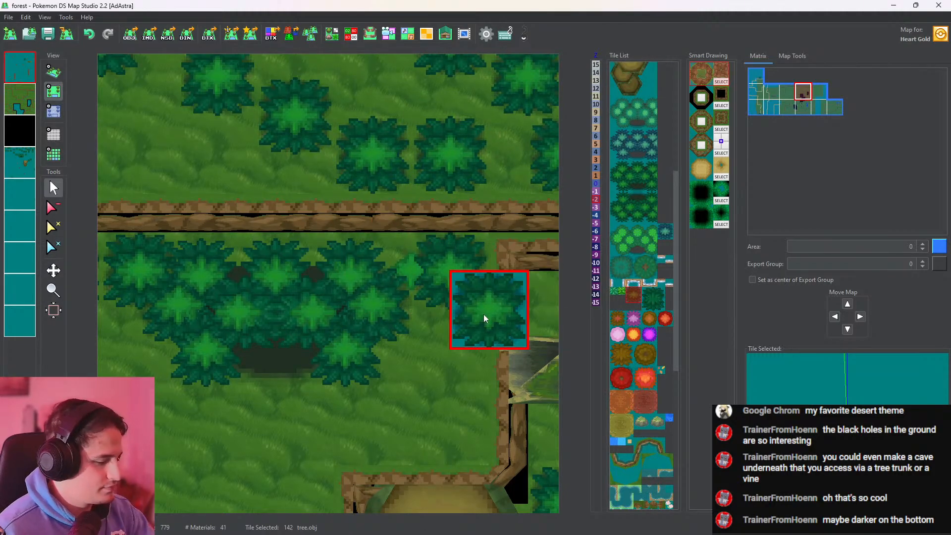
pyautogui.click(48, 74)
pyautogui.hotkey('ctrl', 'z')
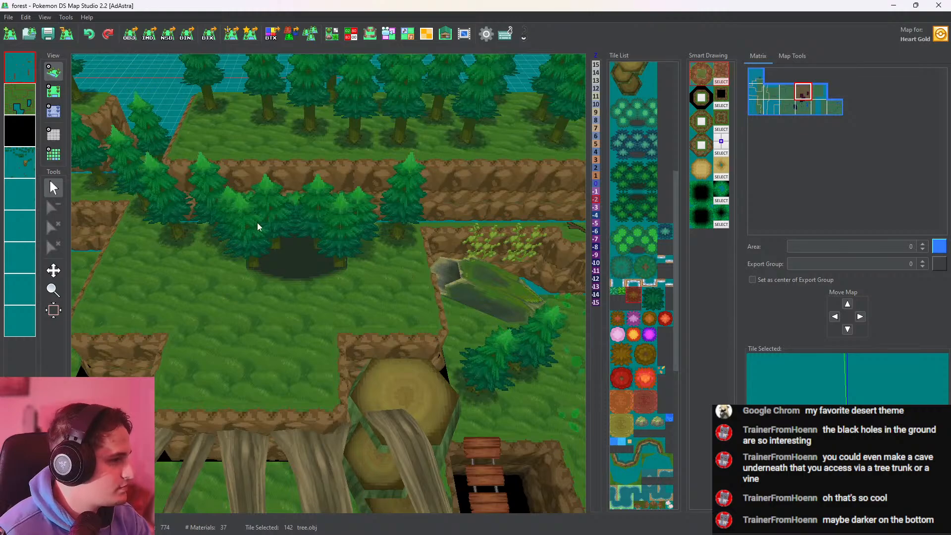
# On the fourth layer, place four staggered tree.obj trees on the plateau's west side beside the forest entrance
pyautogui.moveTo(257, 222); pyautogui.dragTo(366, 260)
pyautogui.moveTo(447, 270); pyautogui.dragTo(345, 242)
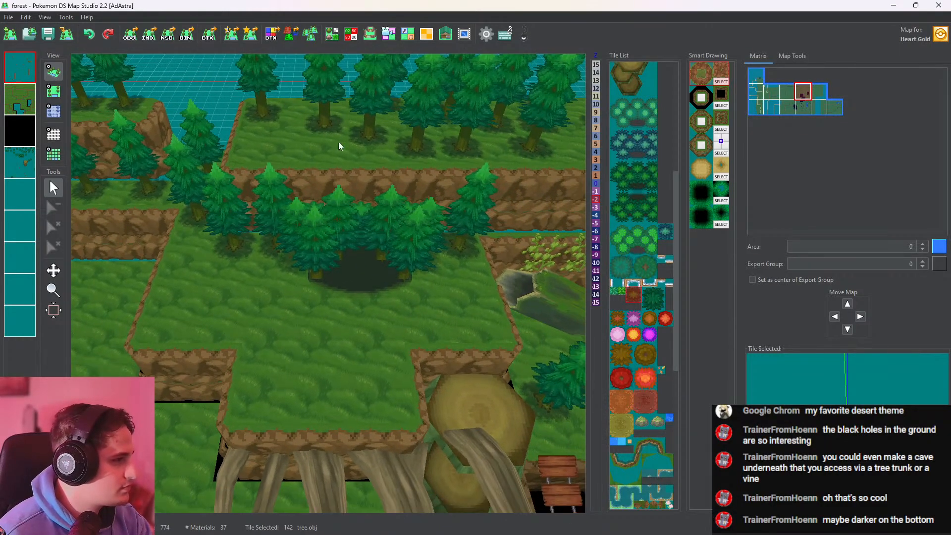
pyautogui.moveTo(338, 141); pyautogui.dragTo(73, 93)
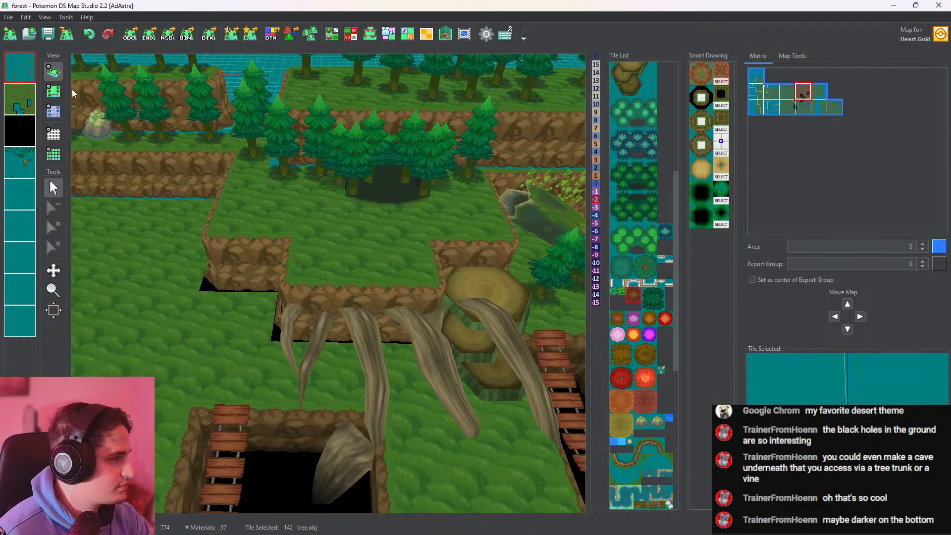
pyautogui.click(53, 91)
pyautogui.moveTo(228, 175); pyautogui.dragTo(324, 280, button='middle')
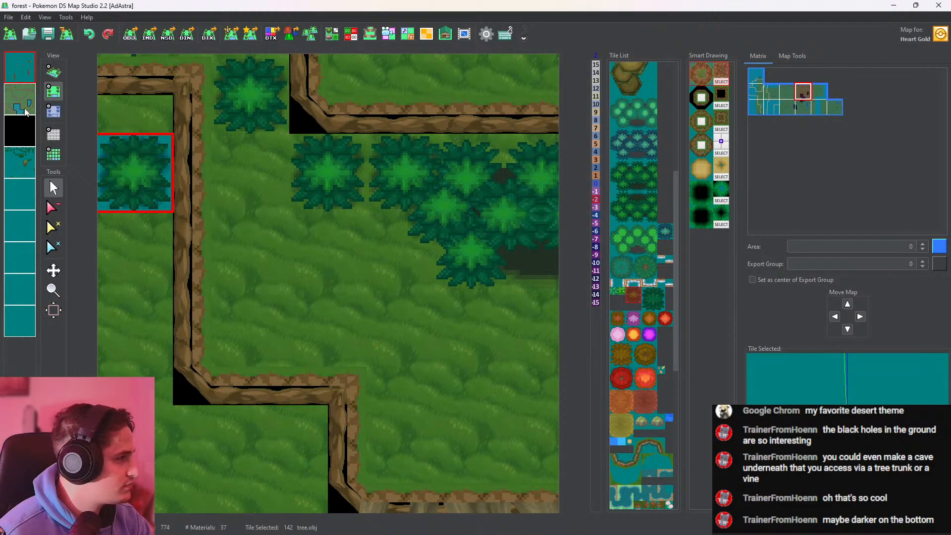
pyautogui.click(241, 228)
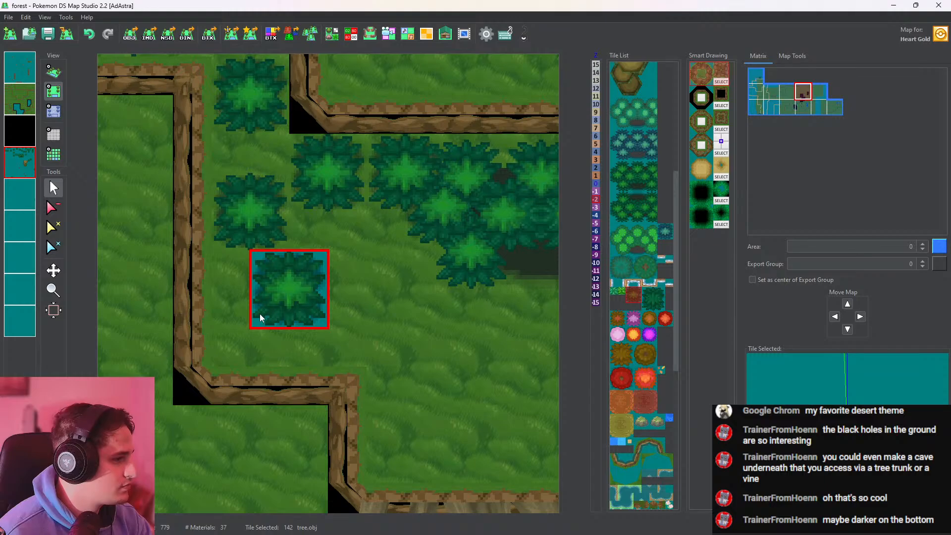
pyautogui.click(246, 313)
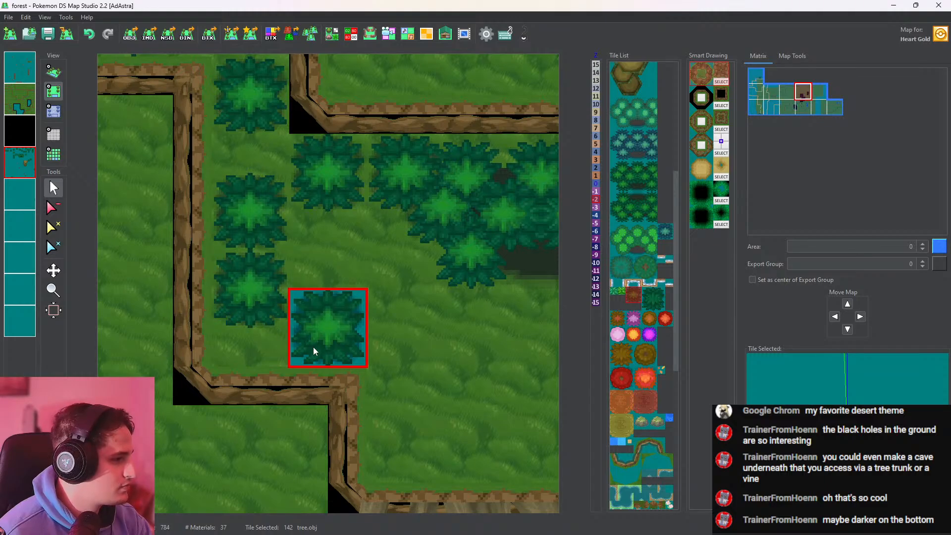
pyautogui.click(313, 346)
pyautogui.click(320, 286)
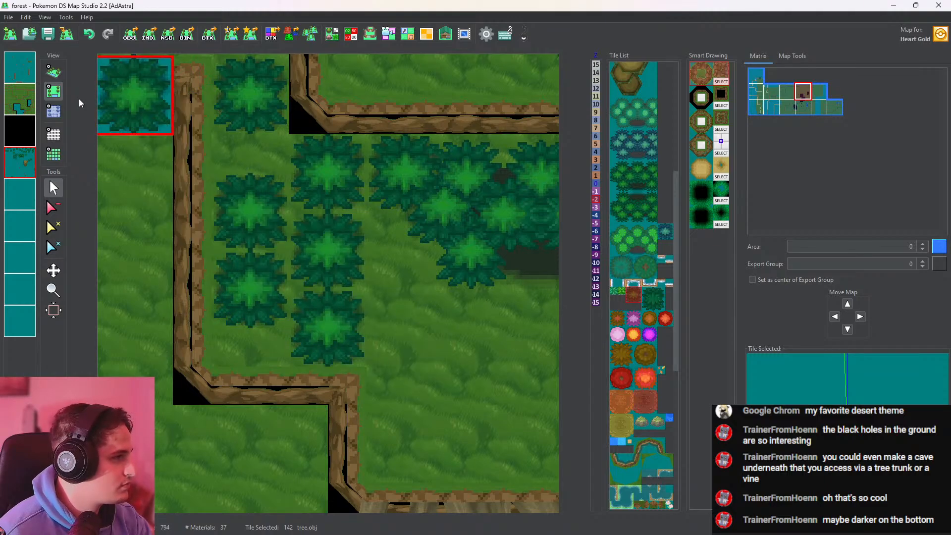
# Check the trees in 3D, undo the last one and place it again in the second column's southern spot
pyautogui.click(54, 71)
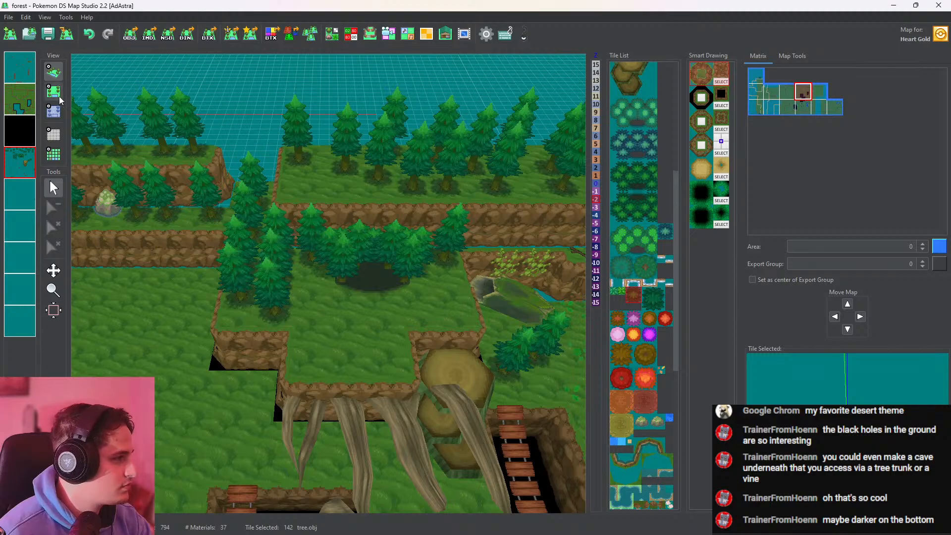
pyautogui.hotkey('ctrl', 'z')
pyautogui.click(53, 91)
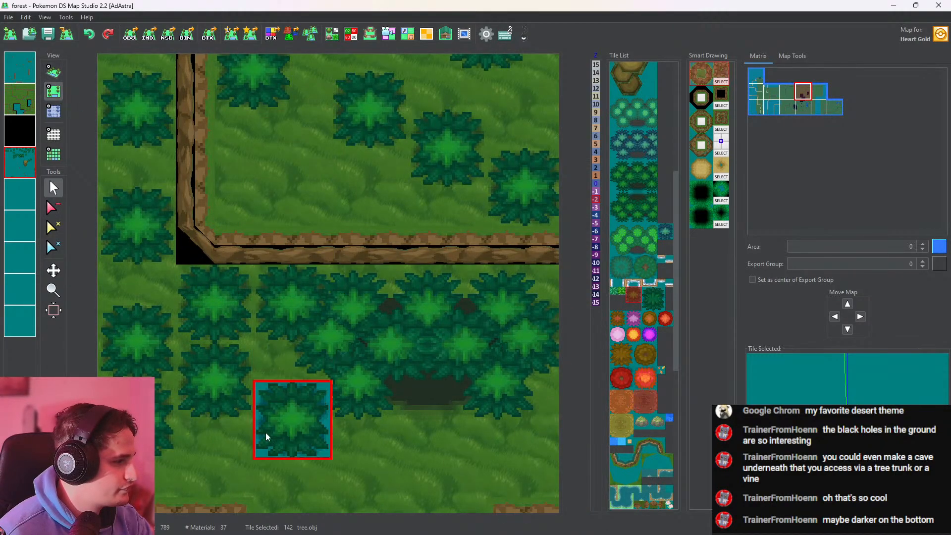
pyautogui.moveTo(266, 435); pyautogui.dragTo(416, 358, button='middle')
pyautogui.moveTo(416, 358); pyautogui.dragTo(337, 392)
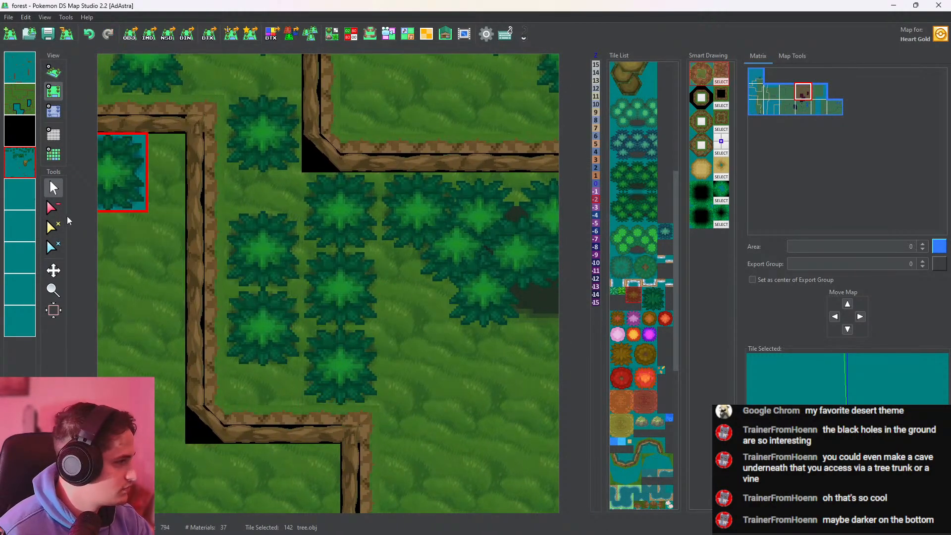
# Erase two tree.obj trees west of the forest entrance: the west column's northern one and the one touching the entrance
pyautogui.click(53, 208)
pyautogui.click(246, 270)
pyautogui.moveTo(417, 323); pyautogui.dragTo(265, 304, button='middle')
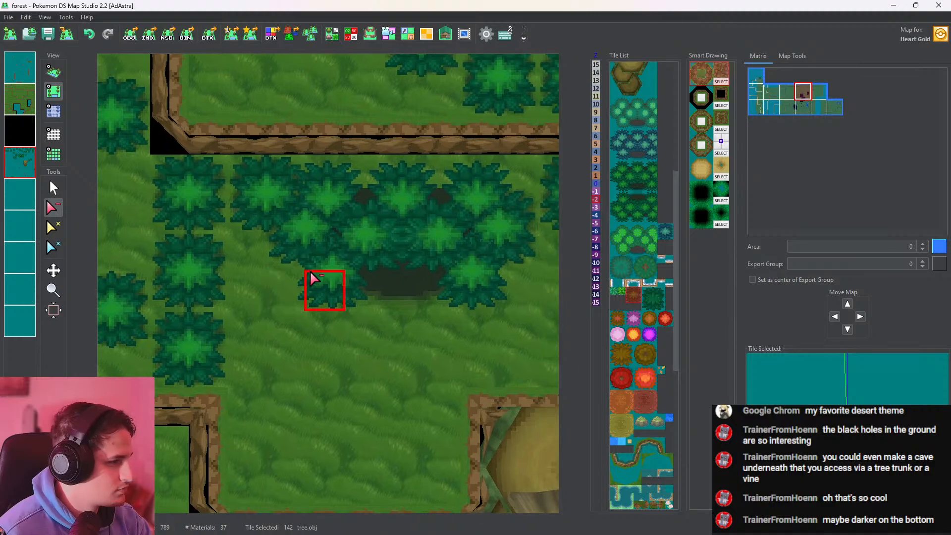
pyautogui.click(241, 213)
# Try a tree.obj tree southwest of the forest entrance on the fourth layer and undo it
pyautogui.click(52, 187)
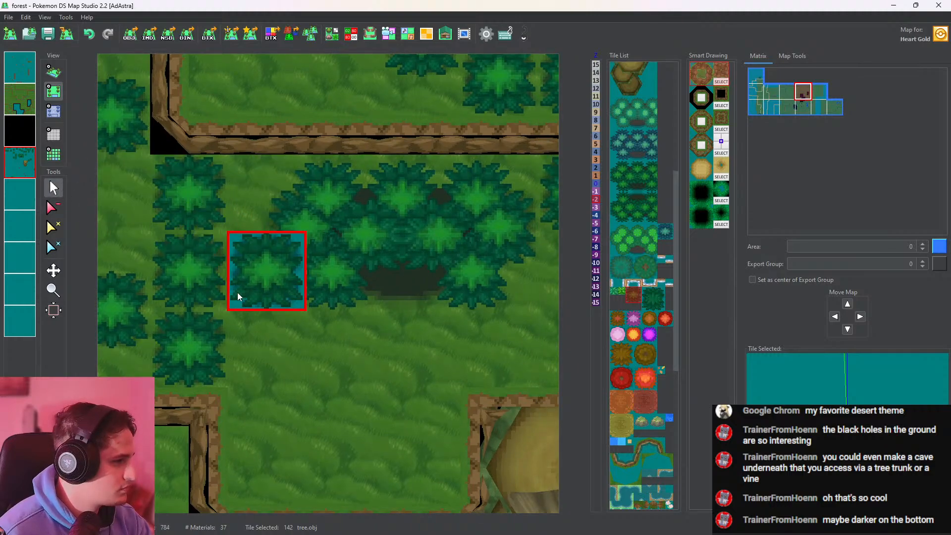
pyautogui.click(248, 329)
pyautogui.hotkey('ctrl', 'z')
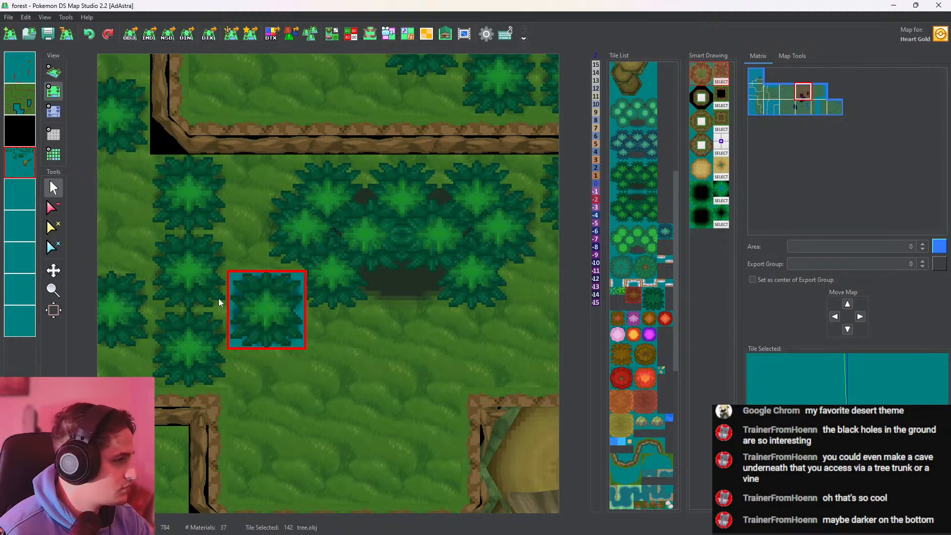
# Copy the fourth layer, paste only its heights onto the first layer, and check the plateau in 3D
pyautogui.click(23, 75)
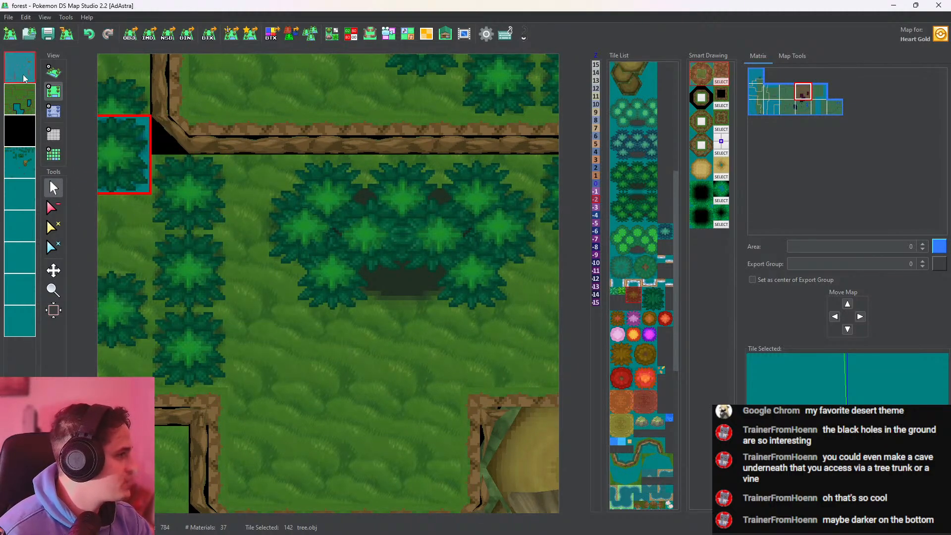
pyautogui.click(54, 112)
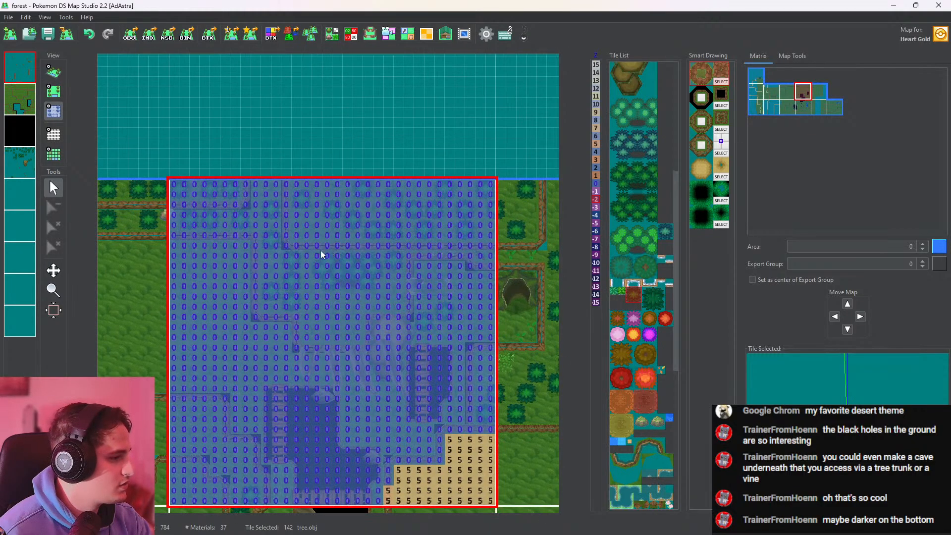
pyautogui.moveTo(332, 279); pyautogui.dragTo(331, 221, button='middle')
pyautogui.click(28, 167)
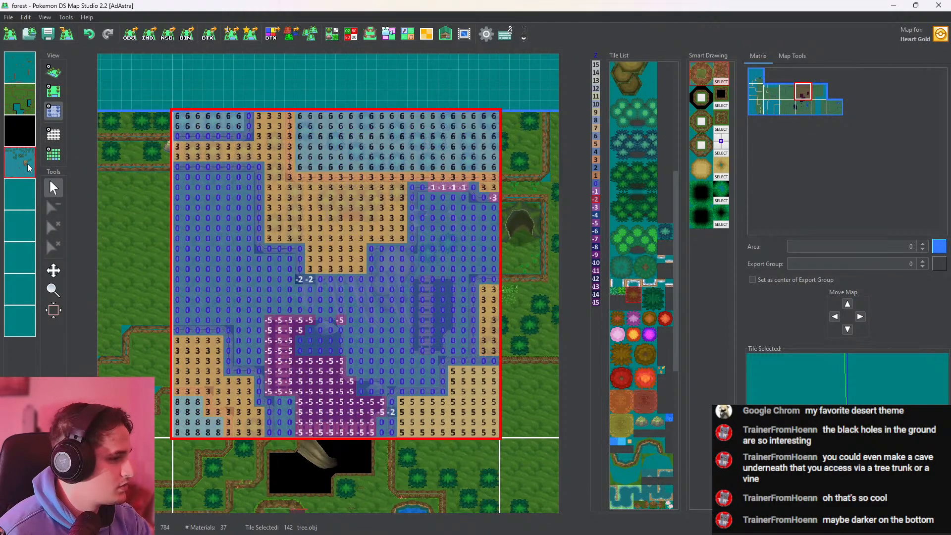
pyautogui.rightClick(22, 163)
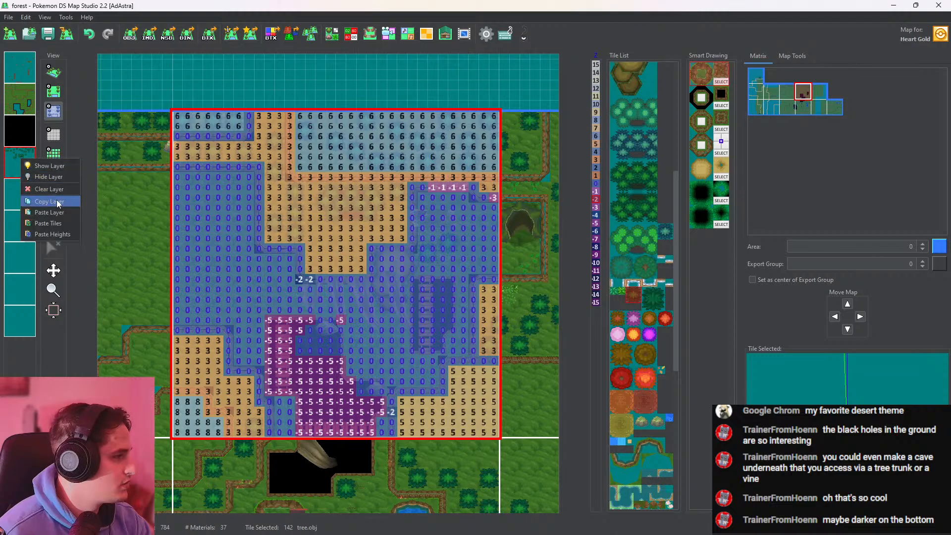
pyautogui.click(57, 201)
pyautogui.click(18, 75)
pyautogui.rightClick(18, 75)
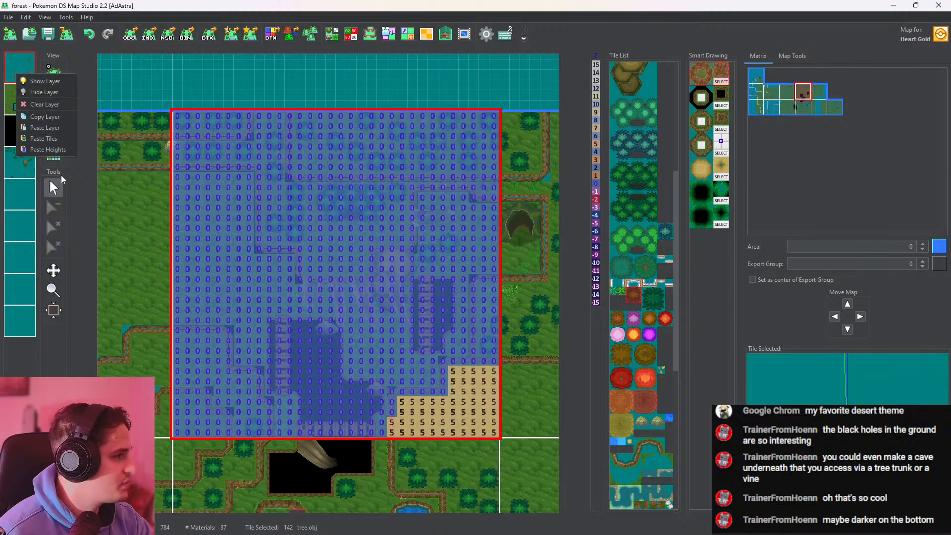
pyautogui.click(50, 149)
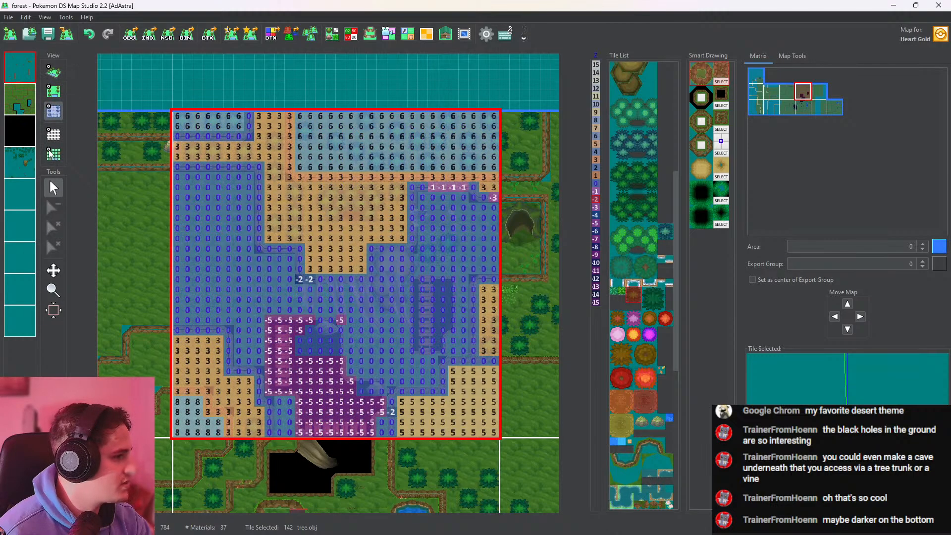
pyautogui.click(55, 96)
pyautogui.click(55, 74)
pyautogui.scroll(6, 349, 195)
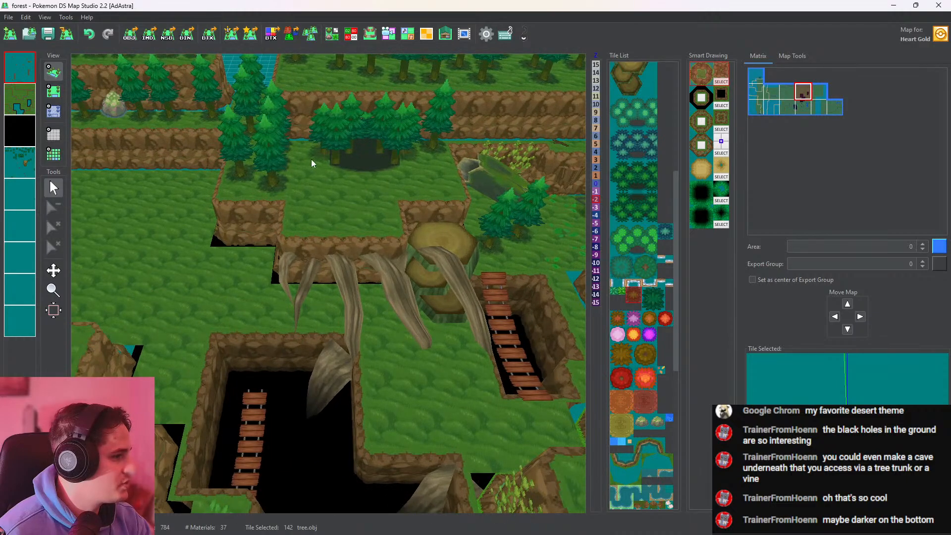
pyautogui.moveTo(312, 163); pyautogui.dragTo(309, 277)
# On the first layer, place four tree.obj trees around the forest entrance, two on its west side and two on its east side
pyautogui.click(53, 91)
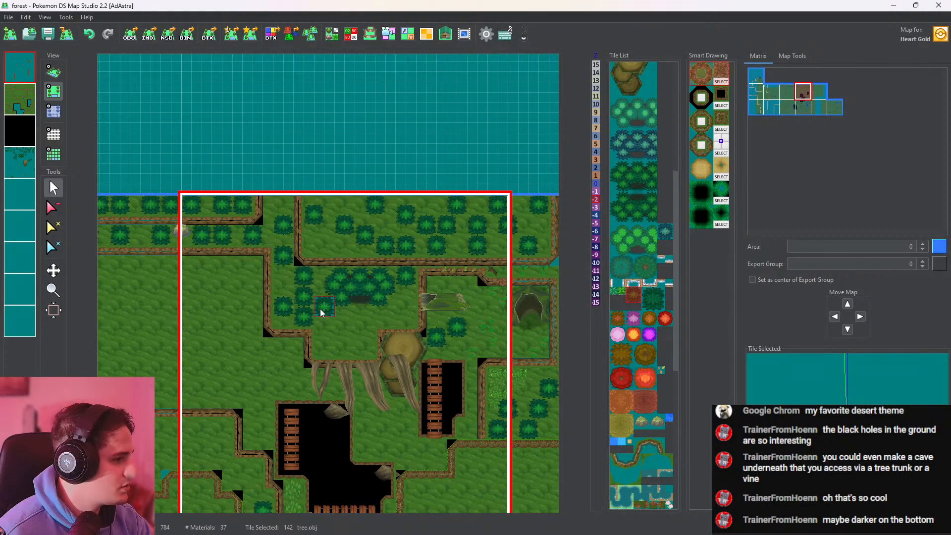
pyautogui.scroll(5, 338, 316)
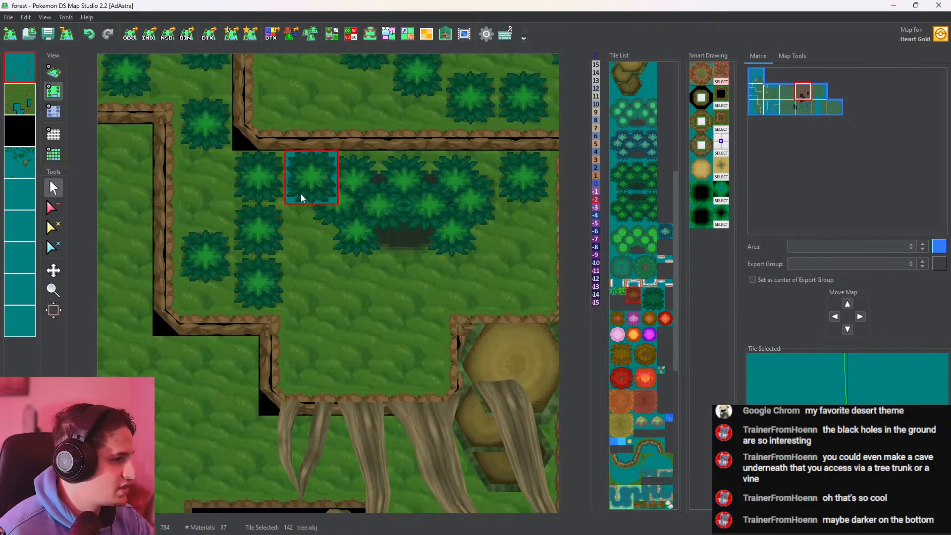
pyautogui.click(300, 257)
pyautogui.moveTo(468, 242); pyautogui.dragTo(330, 241, button='middle')
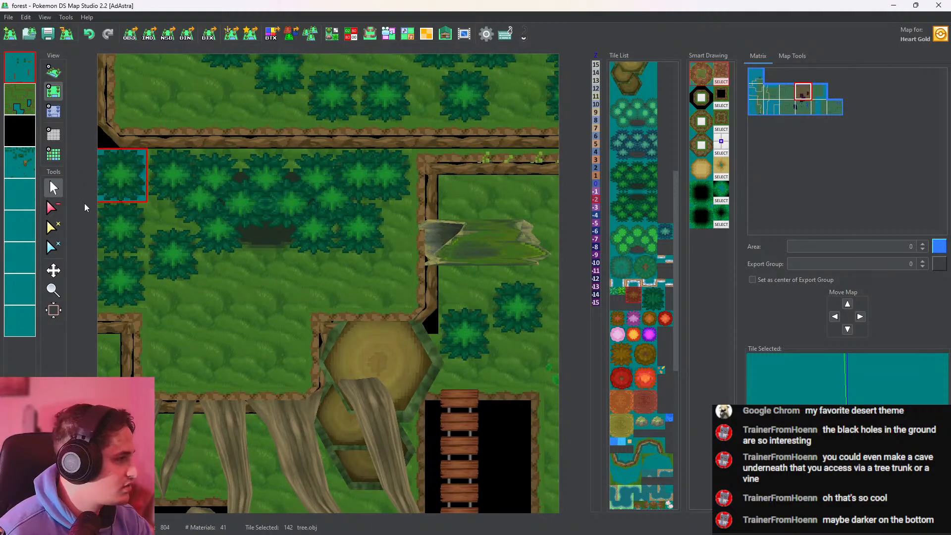
# On the fourth layer, erase the easternmost tree beside the forest entrance, place it again in the same spot and check the plateau in 3D
pyautogui.click(53, 208)
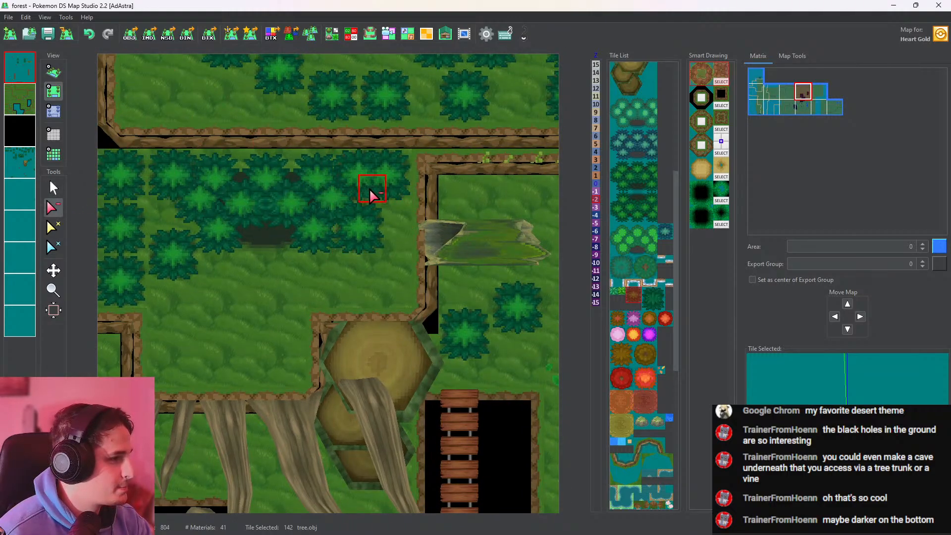
pyautogui.click(54, 71)
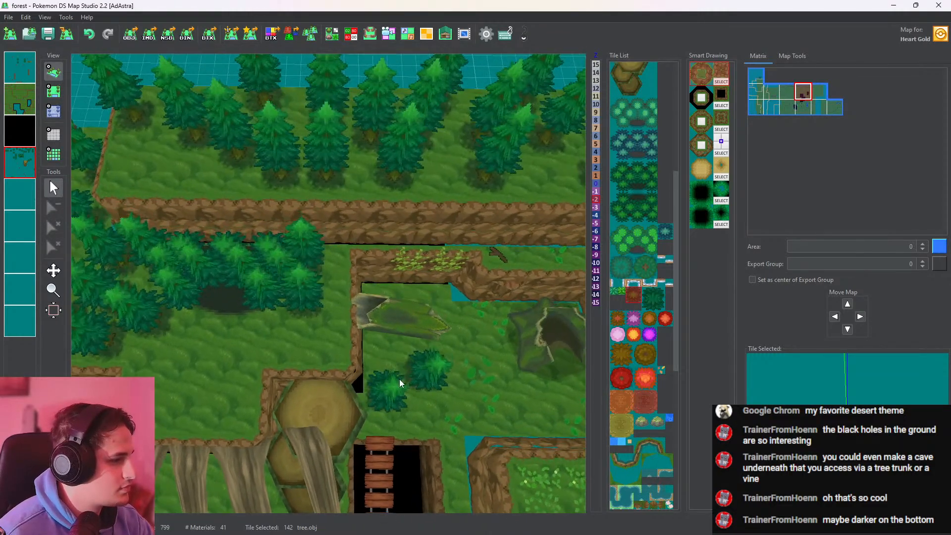
pyautogui.click(54, 91)
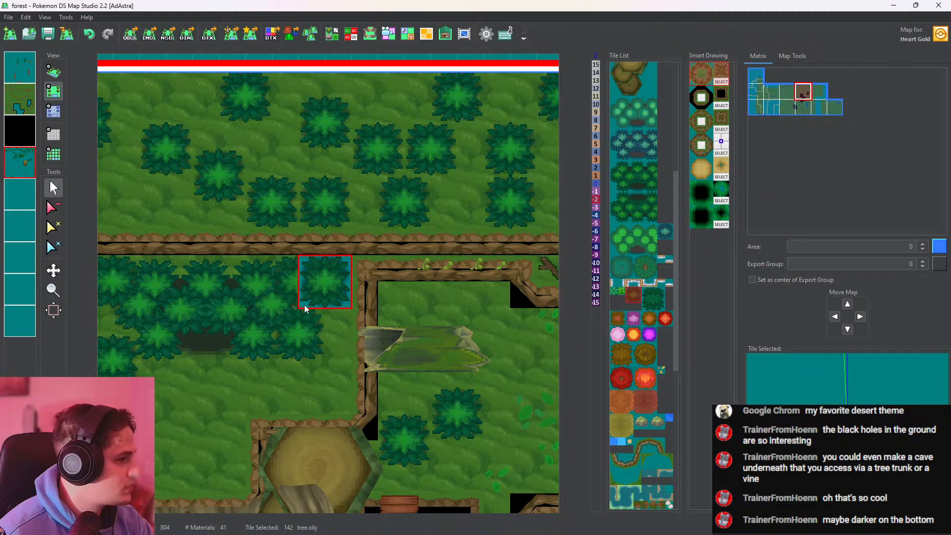
pyautogui.click(54, 71)
pyautogui.scroll(5, 331, 230)
pyautogui.moveTo(331, 230); pyautogui.dragTo(264, 252)
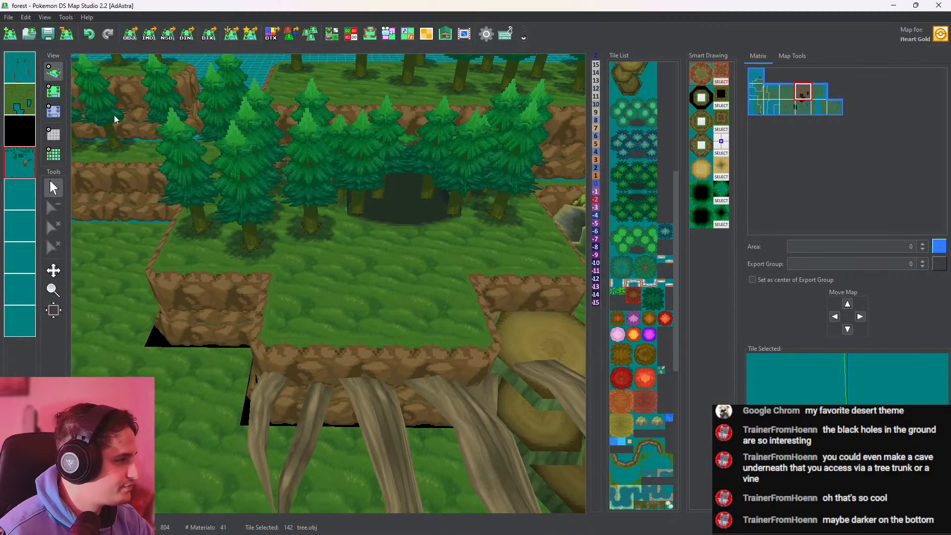
# Place two Big_tree_dark.obj trees side by side on the plateau's southern ledge and check them in 3D
pyautogui.click(54, 90)
pyautogui.scroll(2, 337, 274)
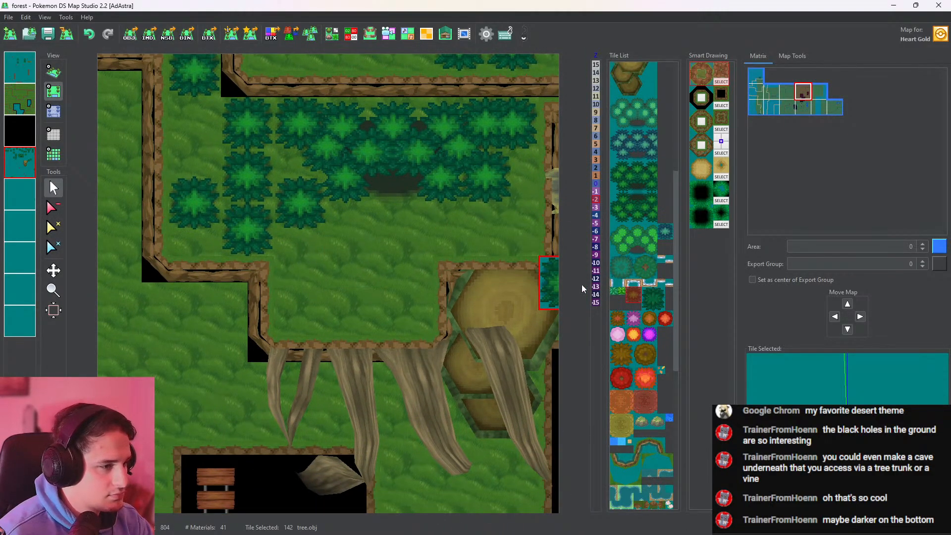
pyautogui.click(652, 300)
pyautogui.click(299, 331)
pyautogui.click(367, 322)
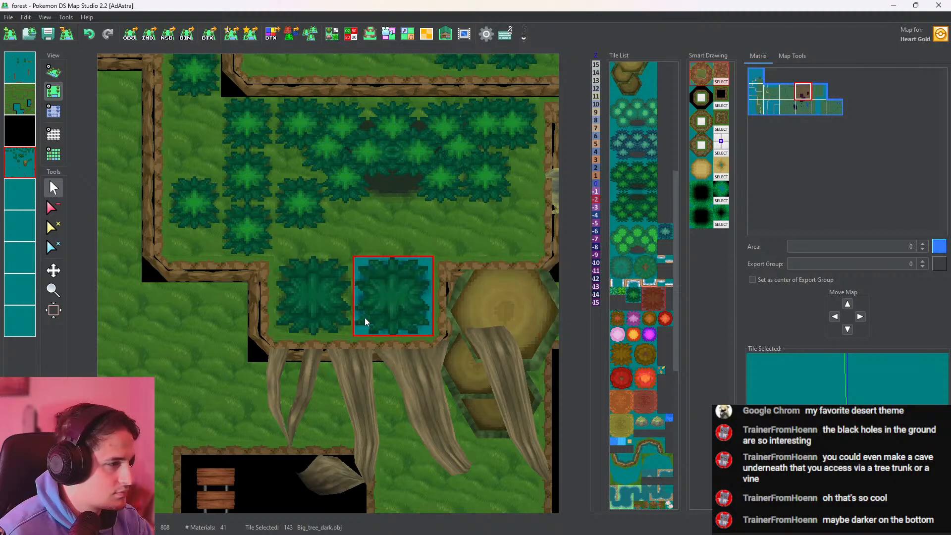
pyautogui.click(54, 72)
pyautogui.scroll(5, 139, 105)
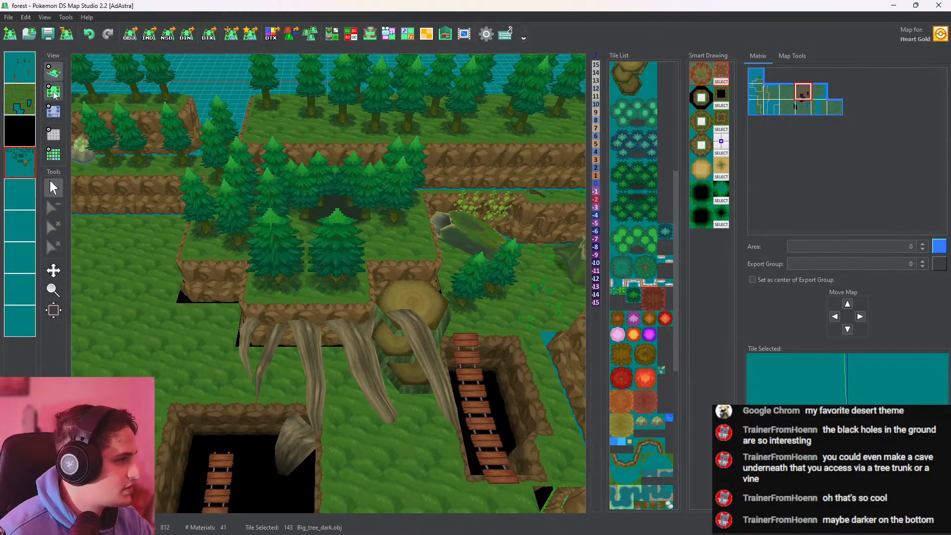
# Replace the eastern big tree on the southern ledge with a tree.obj tree and check the ledge in 3D
pyautogui.click(54, 92)
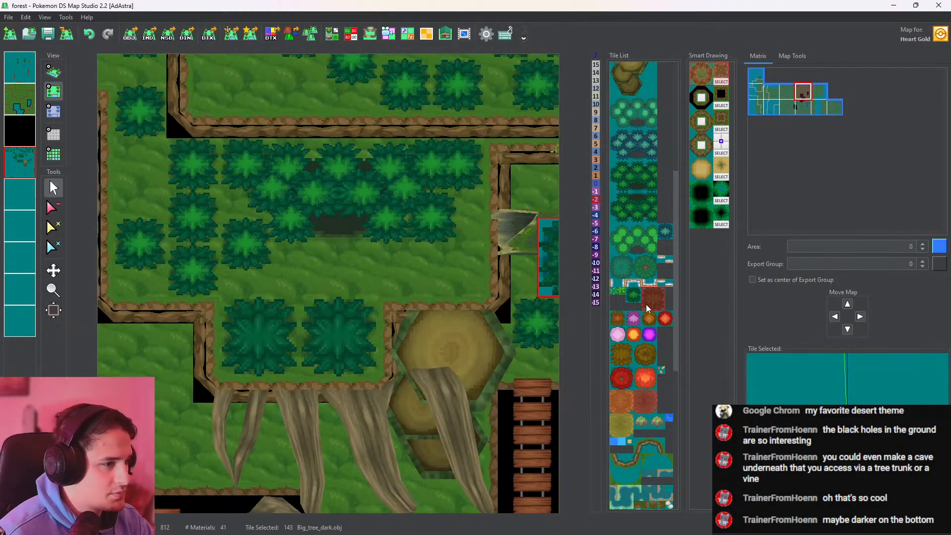
pyautogui.click(645, 304)
pyautogui.click(314, 355)
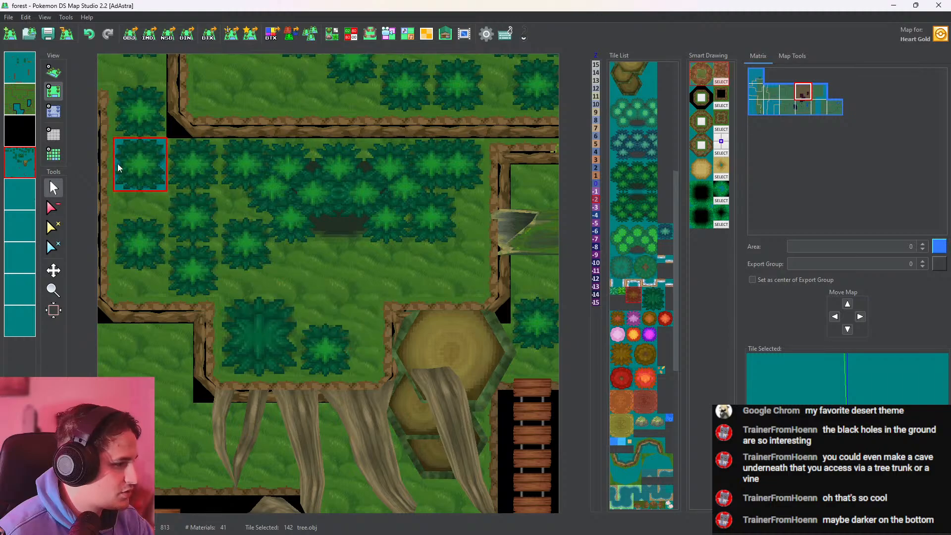
pyautogui.click(54, 72)
pyautogui.scroll(6, 359, 272)
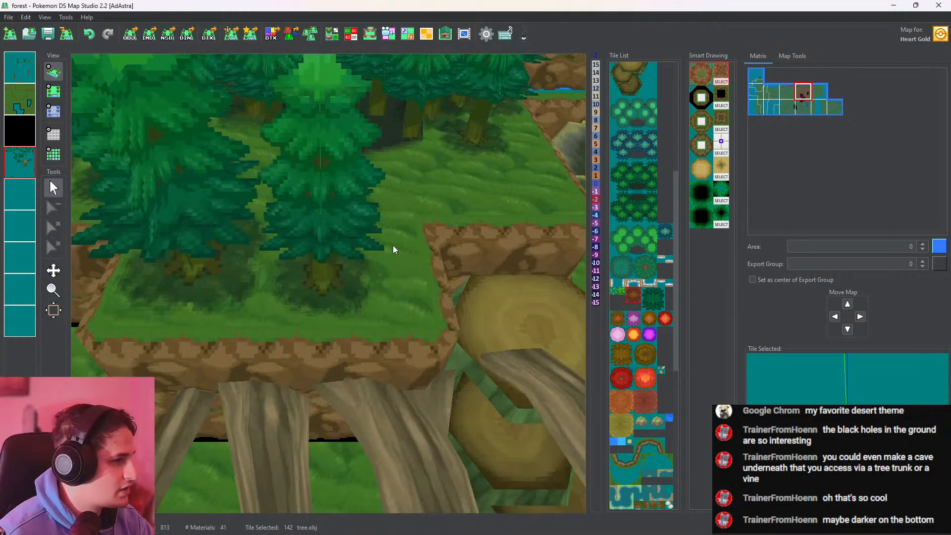
pyautogui.moveTo(393, 245); pyautogui.dragTo(469, 270, button='middle')
pyautogui.scroll(-3, 413, 225)
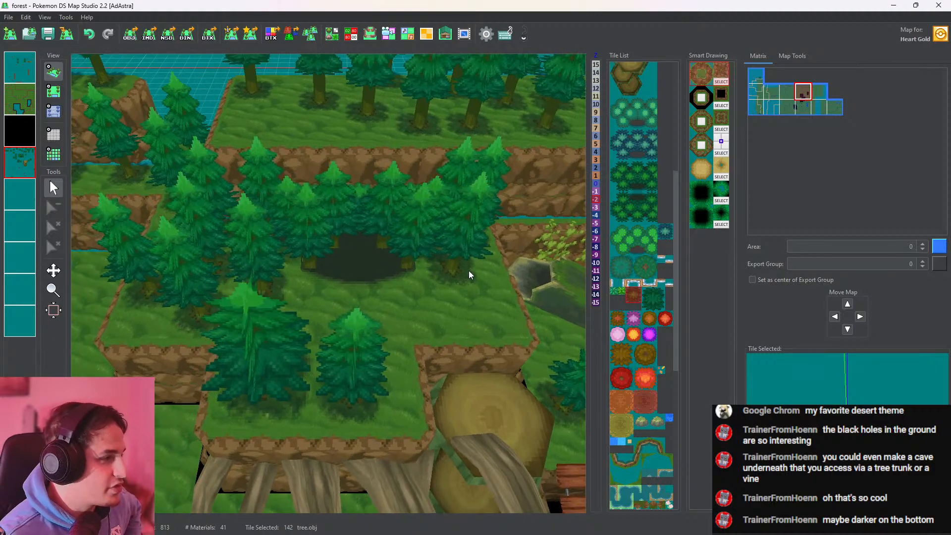
# Review the whole forest in 3D and from above, going through the neighbouring maps to the south and west
pyautogui.scroll(-5, 82, 120)
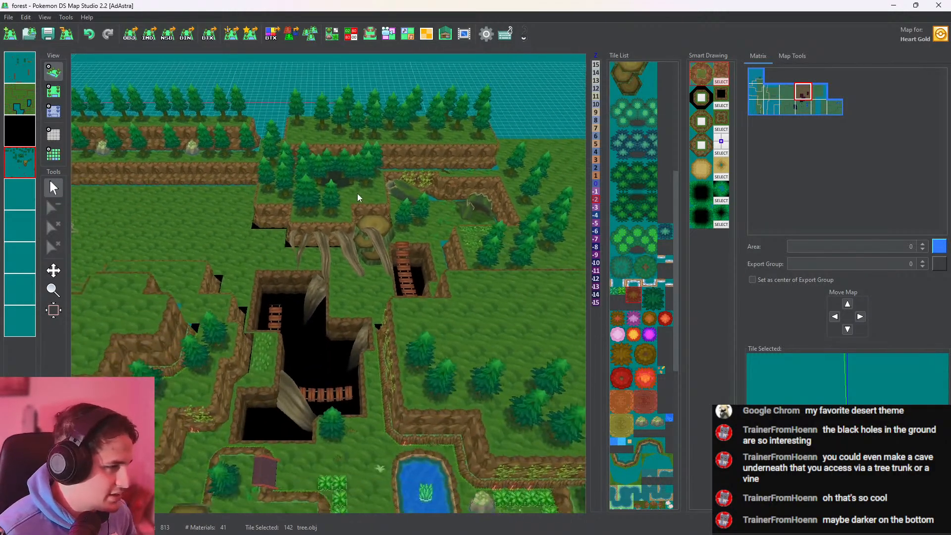
pyautogui.scroll(-3, 275, 126)
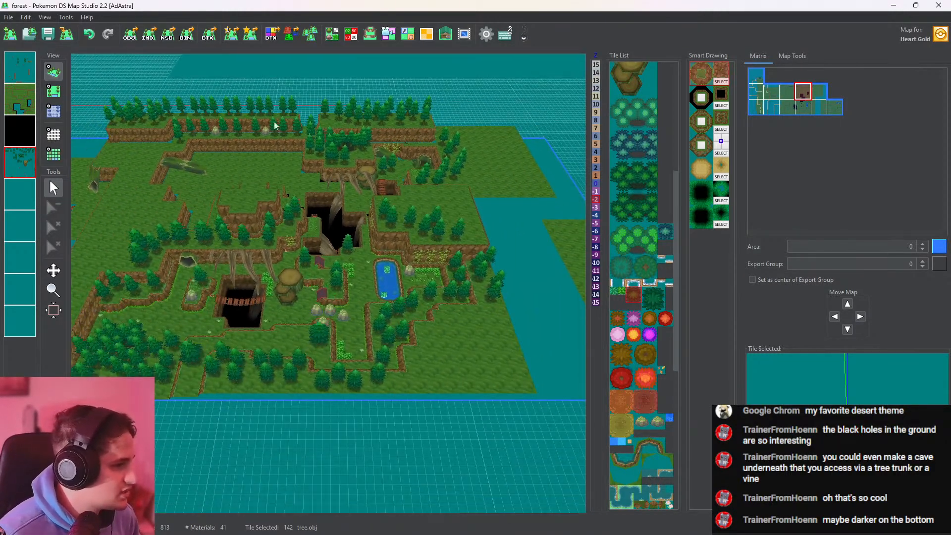
pyautogui.click(50, 93)
pyautogui.scroll(-4, 378, 294)
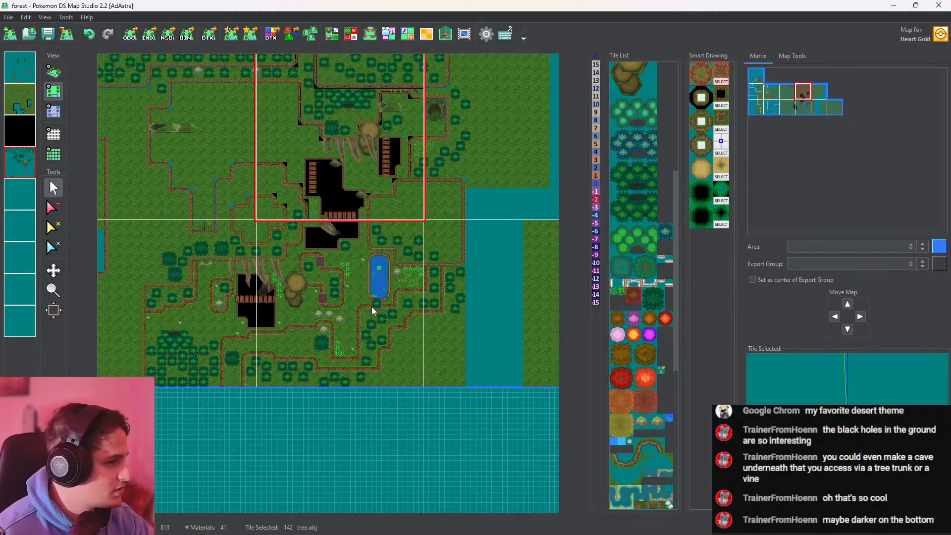
pyautogui.click(327, 308)
pyautogui.click(197, 280)
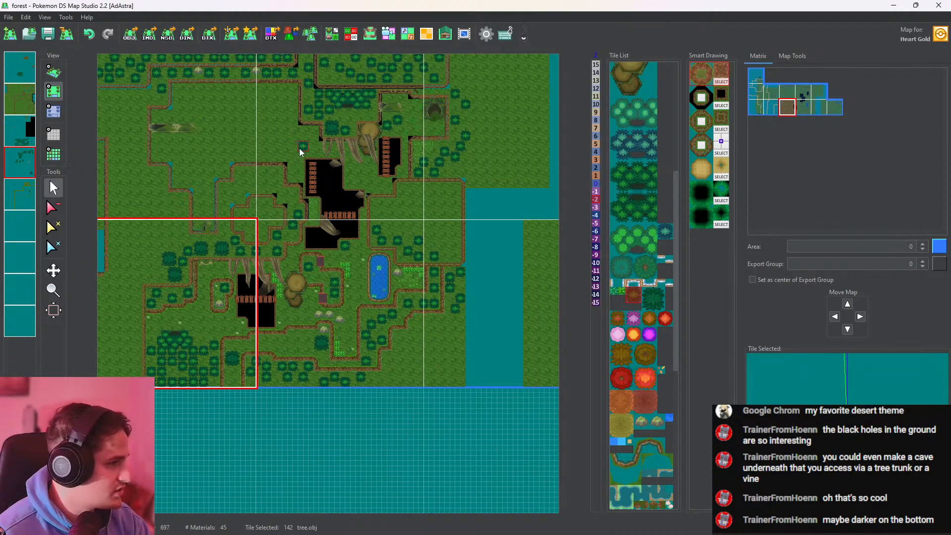
pyautogui.click(198, 151)
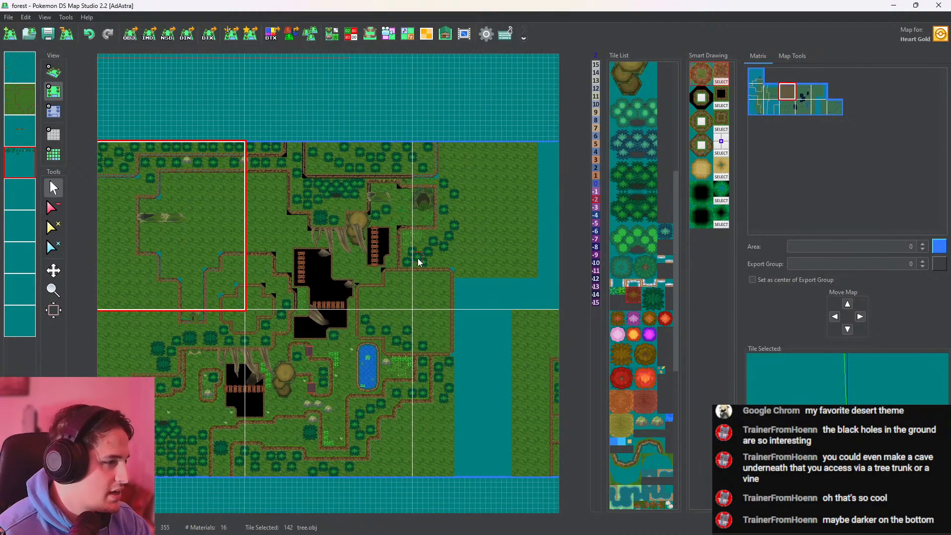
pyautogui.scroll(8, 418, 258)
pyautogui.moveTo(362, 213); pyautogui.dragTo(371, 168, button='middle')
# On the first layer of the pit's map, raise the two sunken wooden bridges over the pit to height 0 and check them in 3D
pyautogui.click(52, 70)
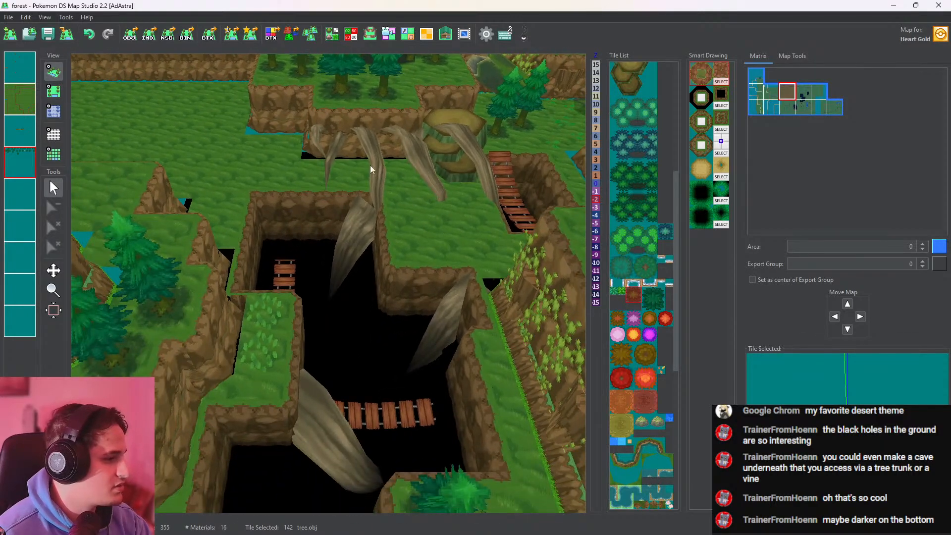
pyautogui.click(56, 90)
pyautogui.moveTo(318, 277)
pyautogui.mouseDown(button='middle')
pyautogui.moveTo(310, 221)
pyautogui.moveTo(315, 279)
pyautogui.mouseUp(button='middle')
pyautogui.scroll(4, 310, 221)
pyautogui.click(292, 207)
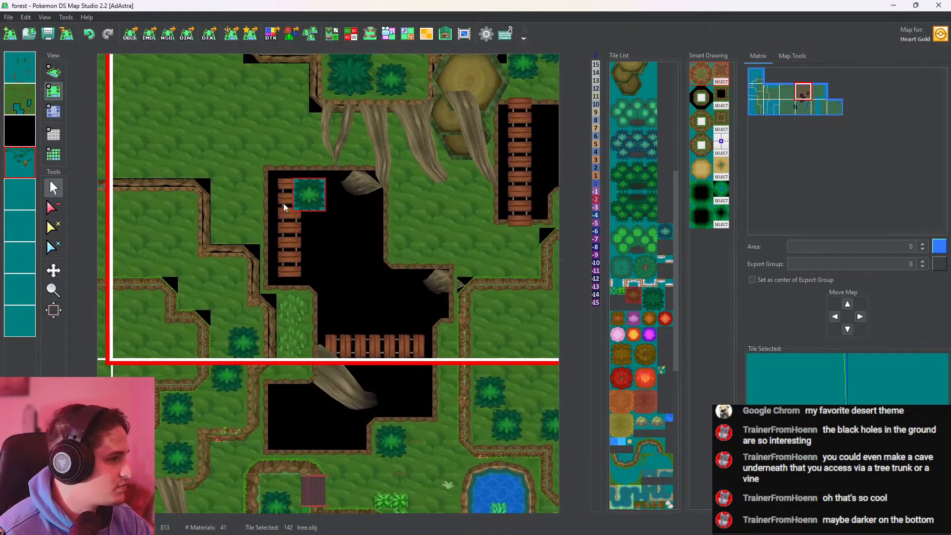
pyautogui.click(25, 68)
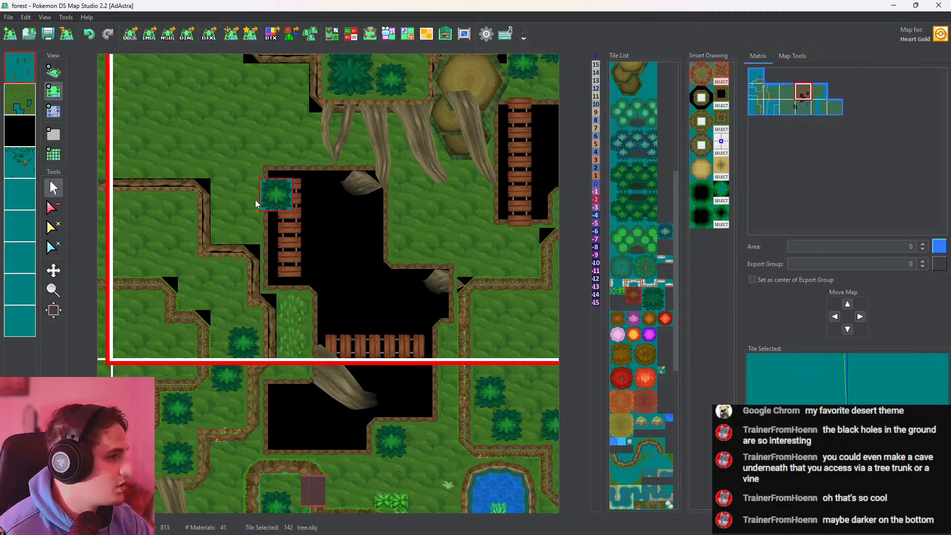
pyautogui.click(54, 72)
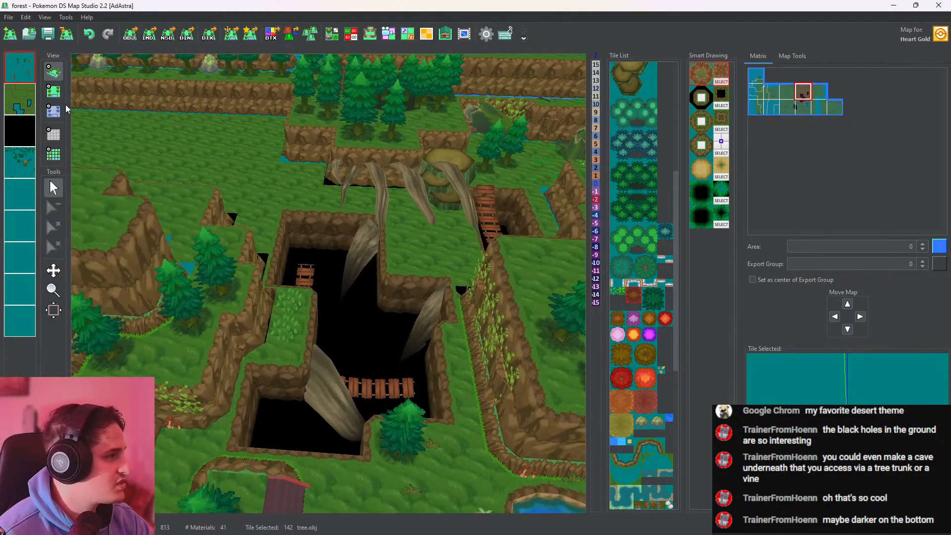
pyautogui.click(53, 111)
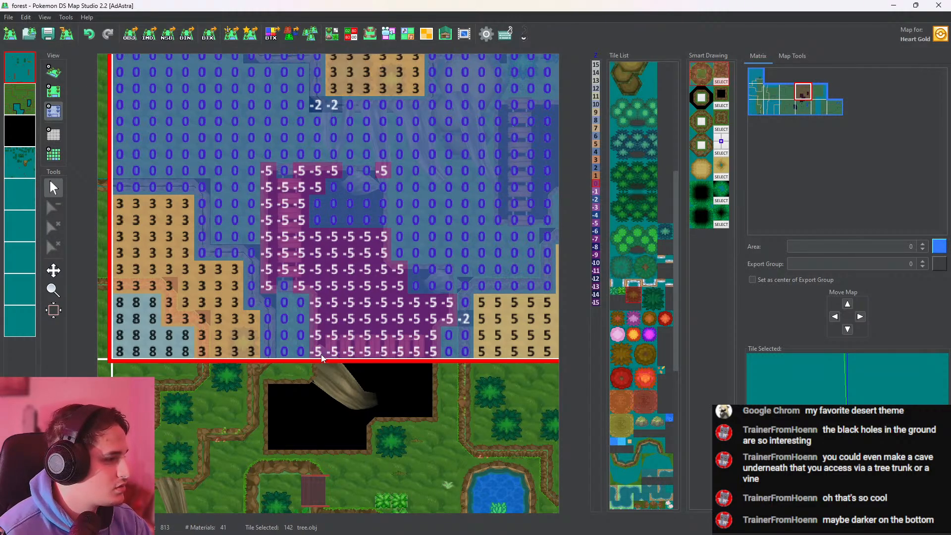
pyautogui.click(53, 72)
pyautogui.scroll(5, 348, 238)
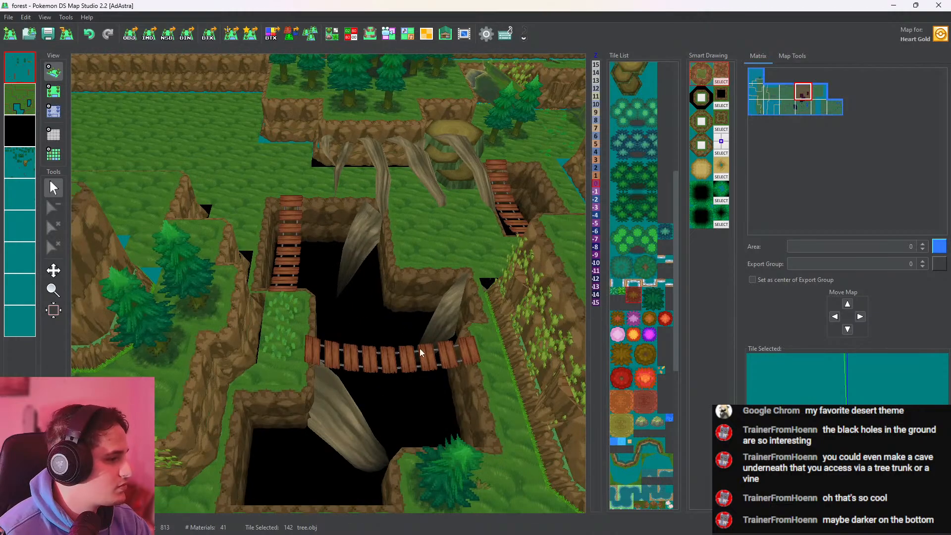
# Place a stump_01.obj stump on the grass ledge between the pit and the eastern bridge, and check it in 3D
pyautogui.moveTo(420, 349); pyautogui.dragTo(411, 309)
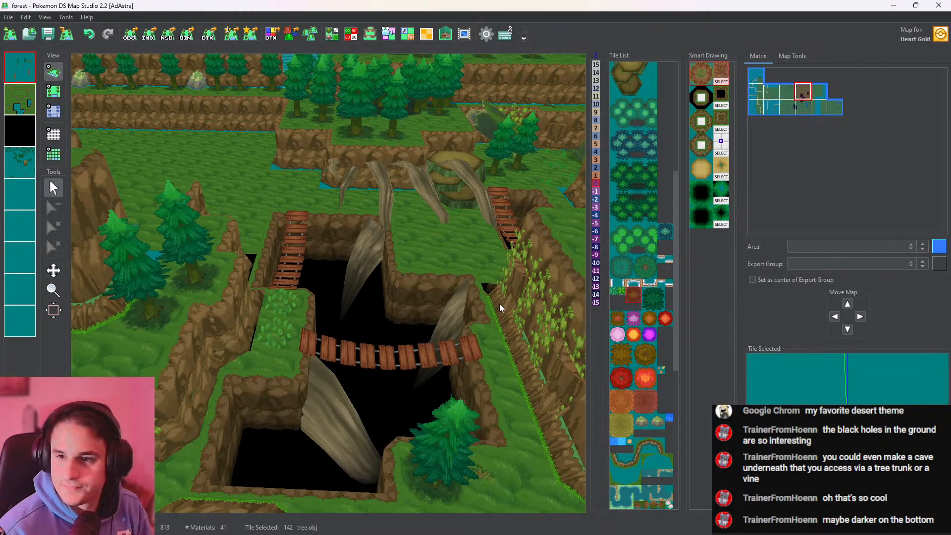
pyautogui.moveTo(424, 300); pyautogui.dragTo(368, 317)
pyautogui.moveTo(407, 292); pyautogui.dragTo(386, 286)
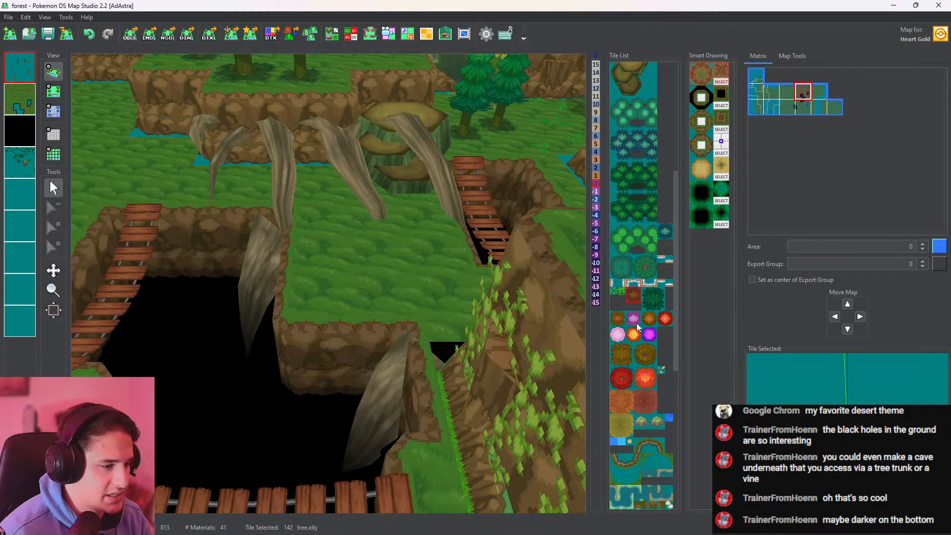
pyautogui.scroll(-3, 638, 327)
pyautogui.moveTo(675, 388); pyautogui.dragTo(682, 459)
pyautogui.click(618, 285)
pyautogui.click(54, 91)
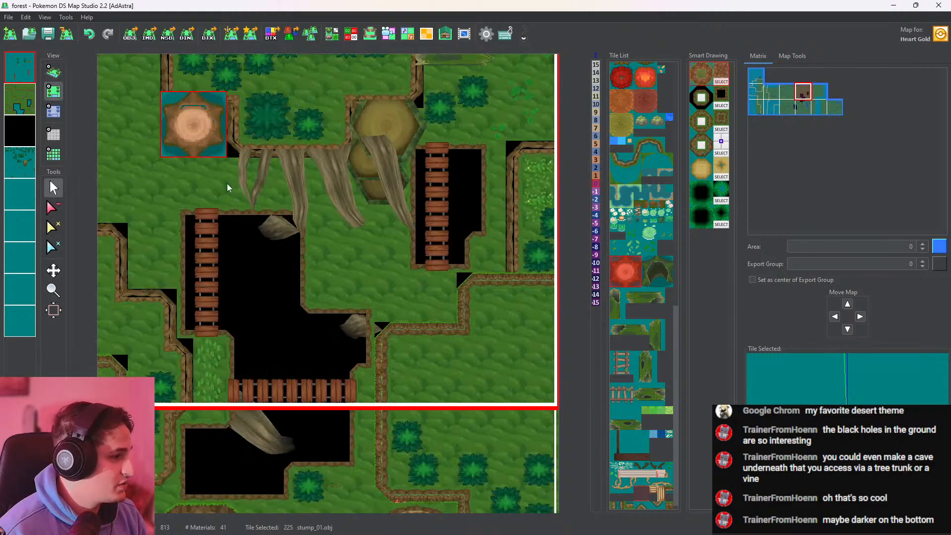
pyautogui.click(322, 303)
pyautogui.click(55, 74)
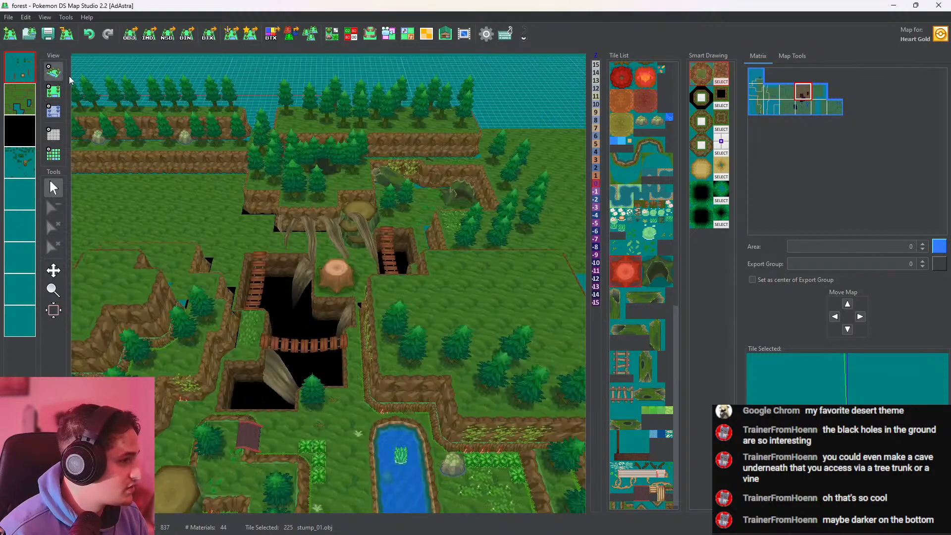
pyautogui.scroll(10, 391, 240)
pyautogui.moveTo(390, 240); pyautogui.dragTo(362, 319, button='middle')
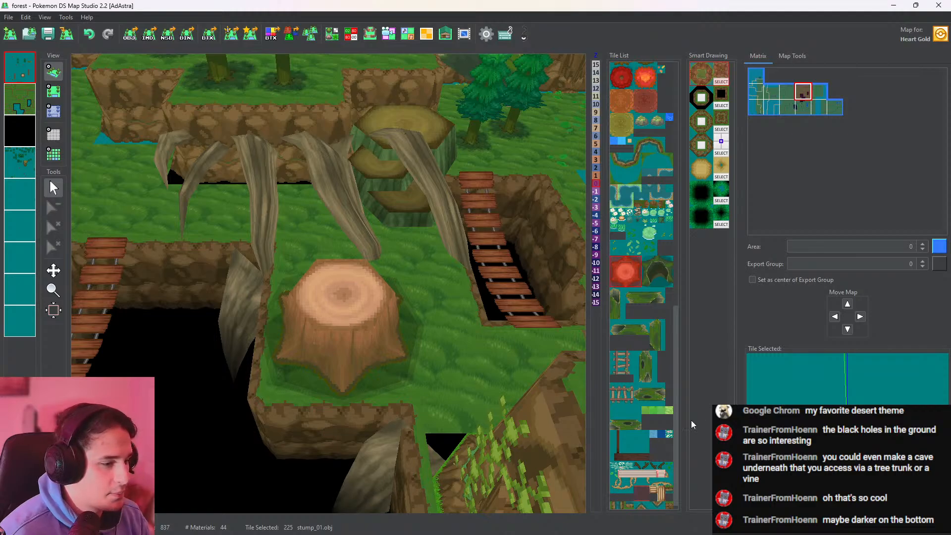
# Export the stump_01.obj tile as an OBJ at a scale of 0.5 with vertex colors included
pyautogui.scroll(-1, 675, 411)
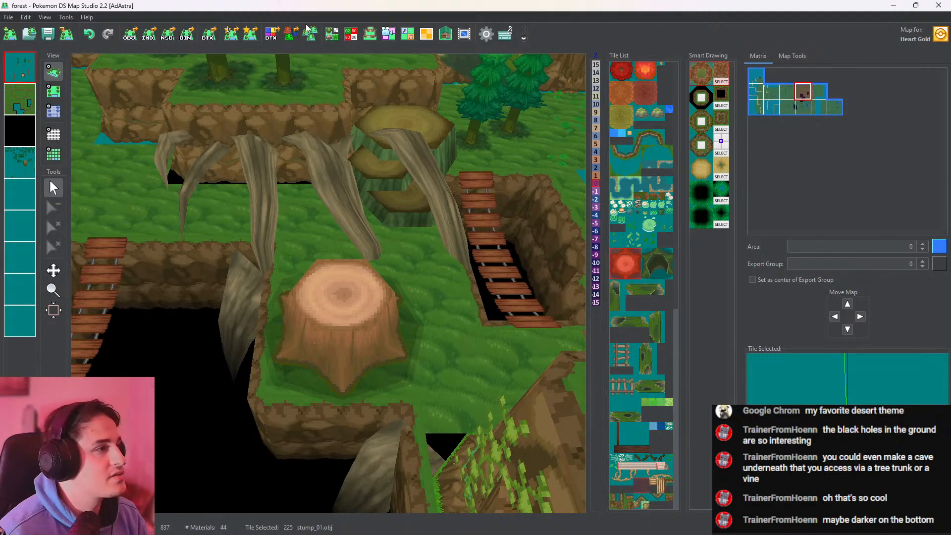
pyautogui.click(331, 33)
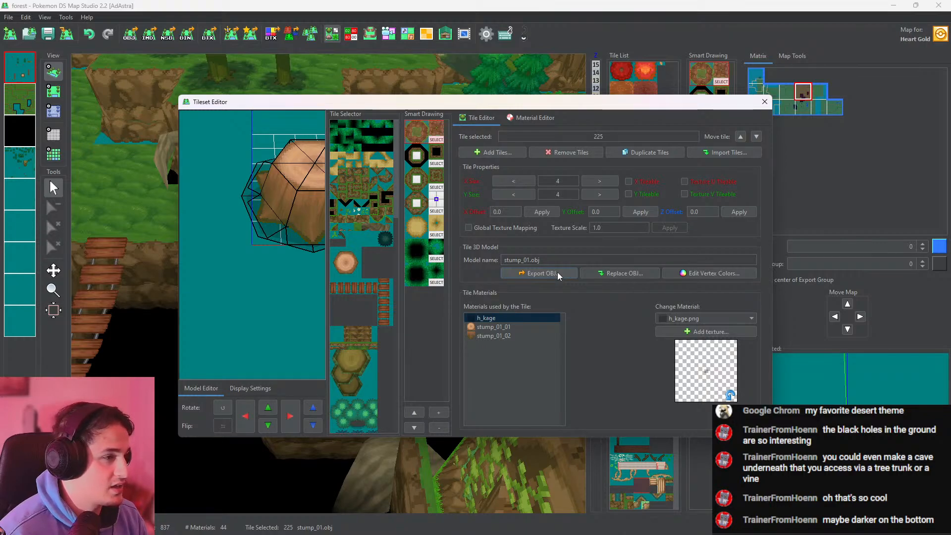
pyautogui.click(558, 272)
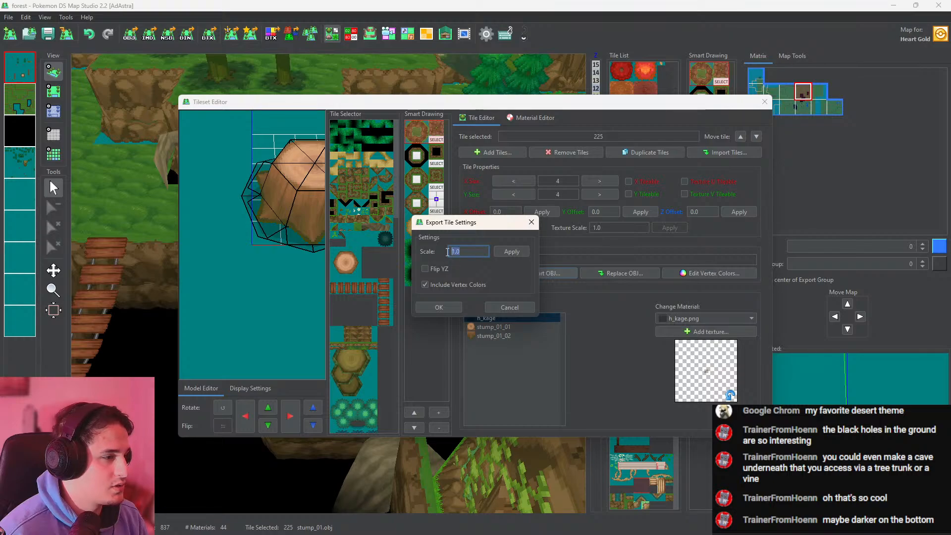
pyautogui.write('0.5')
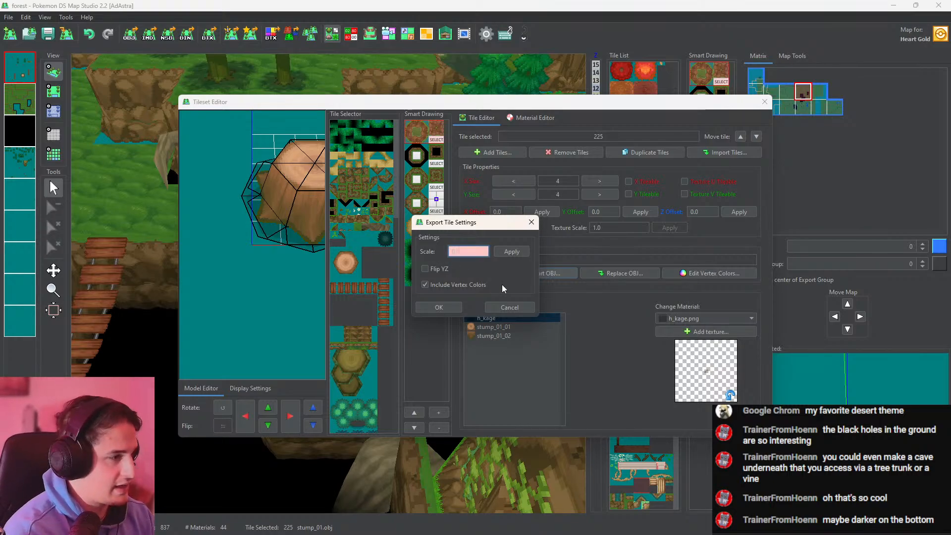
pyautogui.click(506, 252)
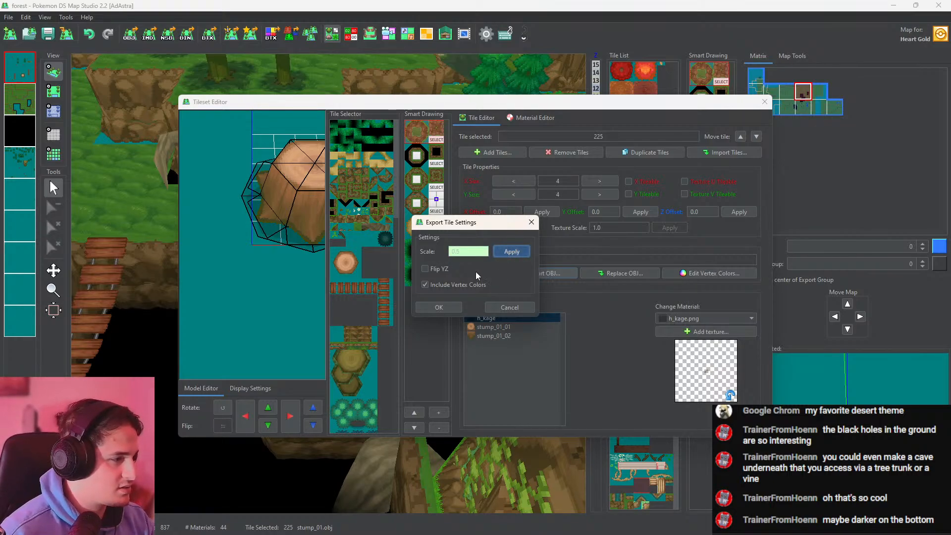
pyautogui.click(439, 307)
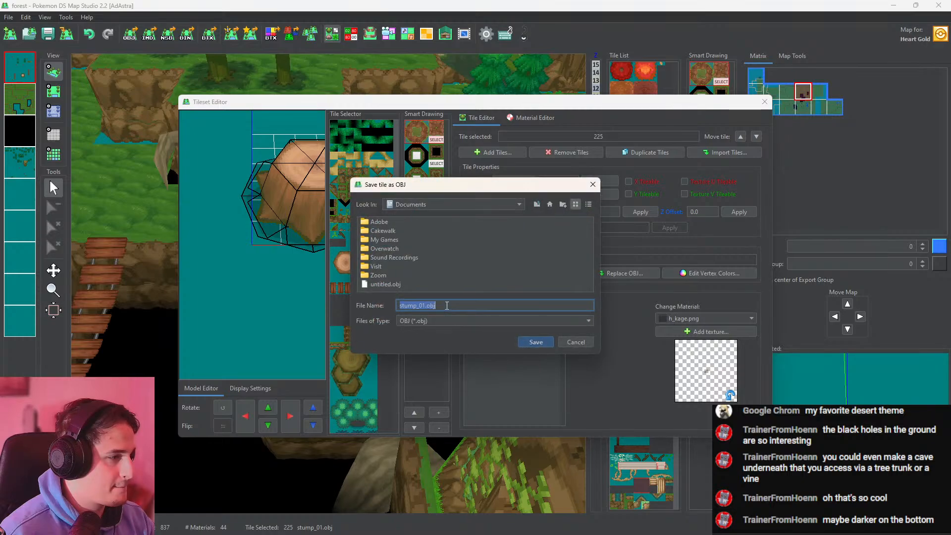
# Save the exported tile as stump_01.obj in the forest folder of ROM Hack/Pokemon Iridium on Data (D:)
pyautogui.click(537, 204)
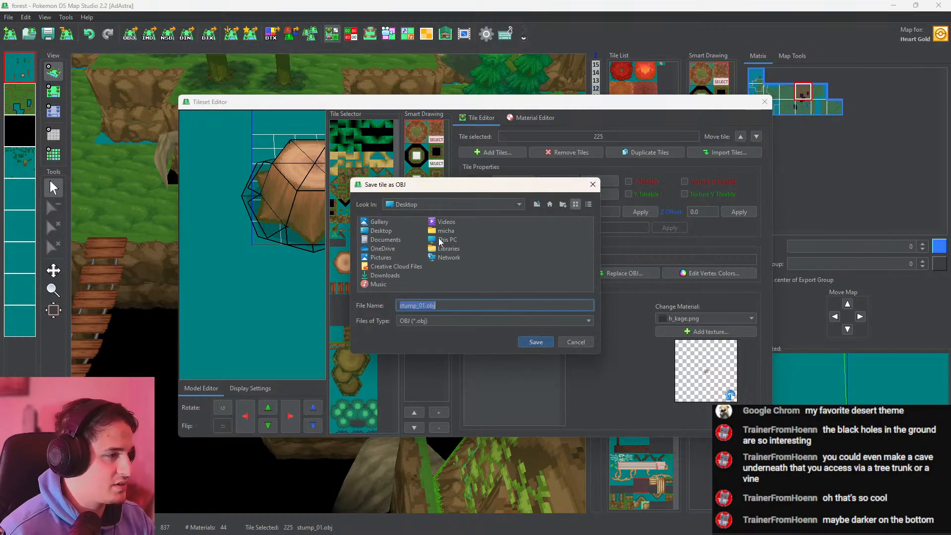
pyautogui.doubleClick(442, 239)
pyautogui.hscroll(3, 539, 228)
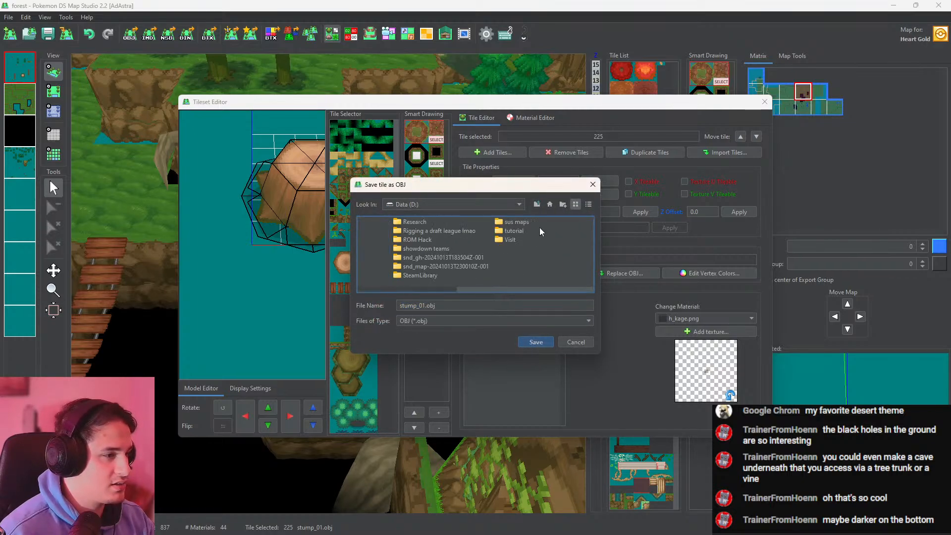
pyautogui.doubleClick(412, 242)
pyautogui.hscroll(3, 467, 249)
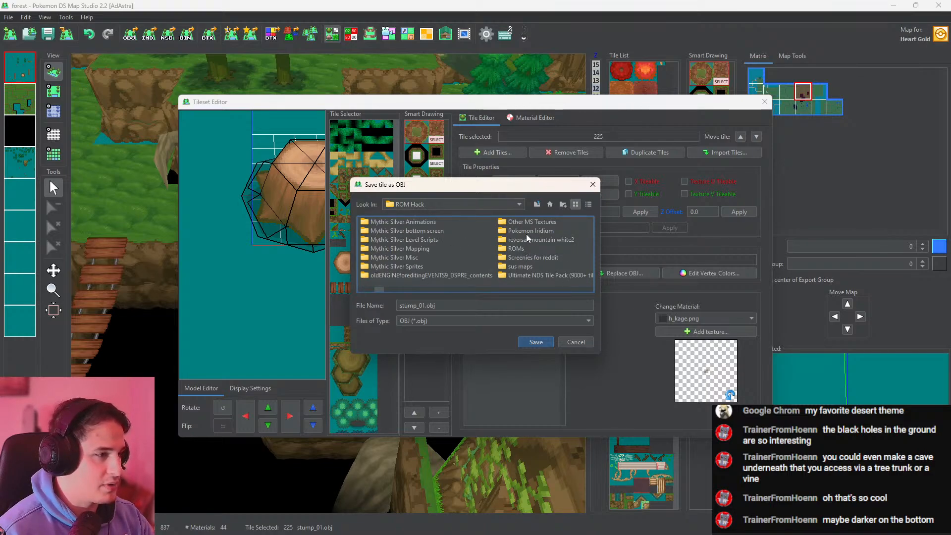
pyautogui.doubleClick(526, 231)
pyautogui.hscroll(3, 525, 231)
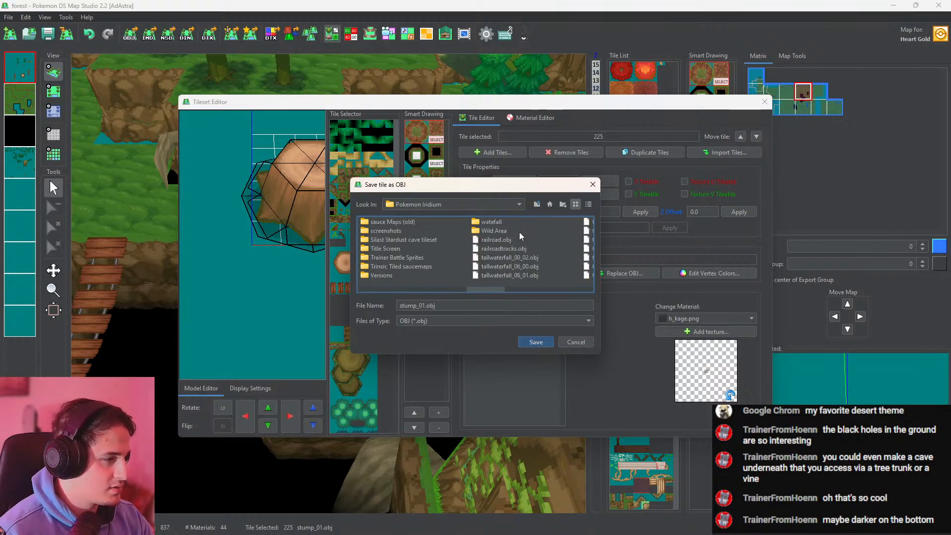
pyautogui.hscroll(-3, 495, 273)
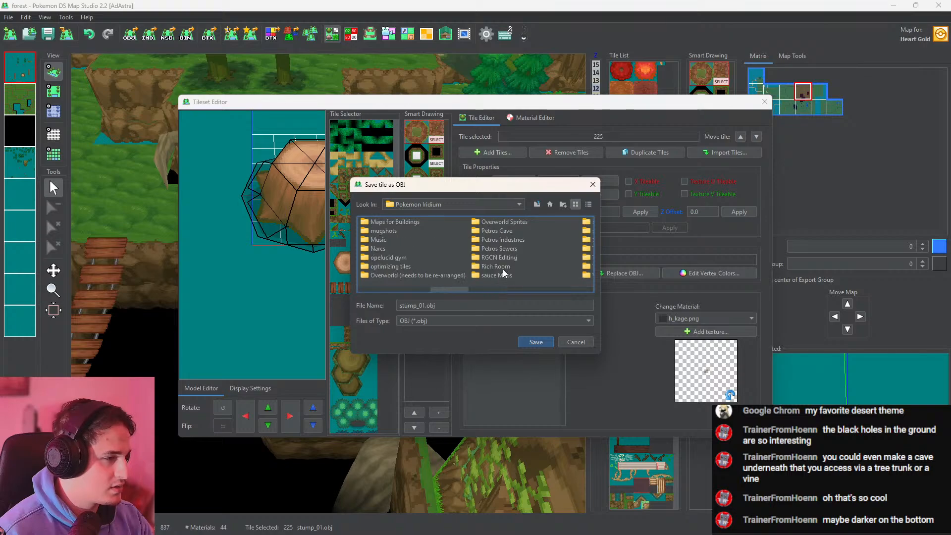
pyautogui.hscroll(-5, 515, 260)
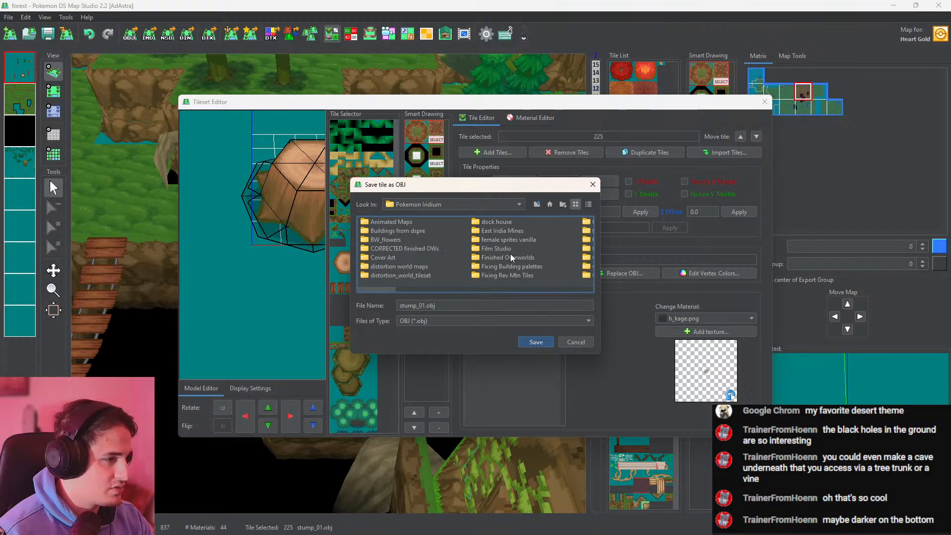
pyautogui.hscroll(3, 510, 245)
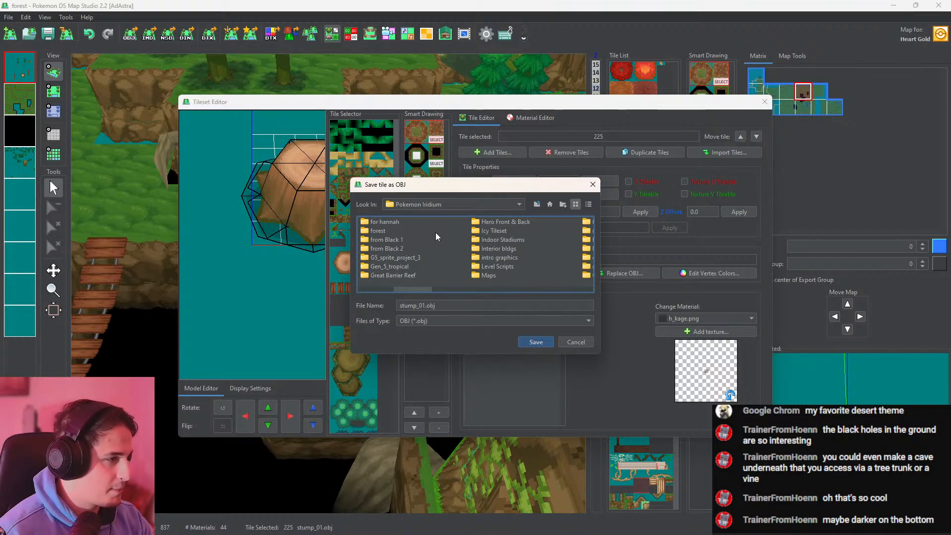
pyautogui.click(367, 229)
pyautogui.click(525, 341)
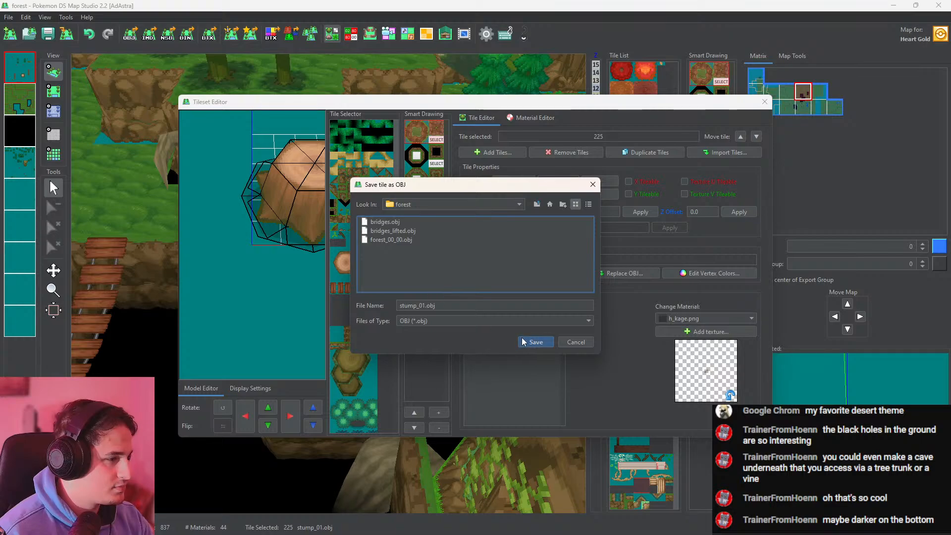
pyautogui.click(528, 341)
pyautogui.click(521, 285)
# Add stump_01.obj from the Pokemon Iridium forest folder as a new tile at import scale 1.0
pyautogui.click(506, 154)
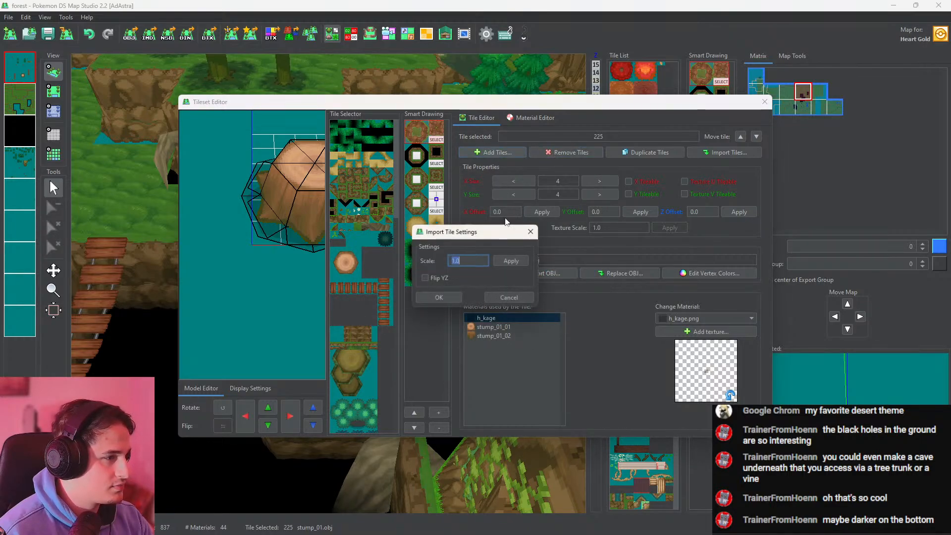
pyautogui.click(439, 298)
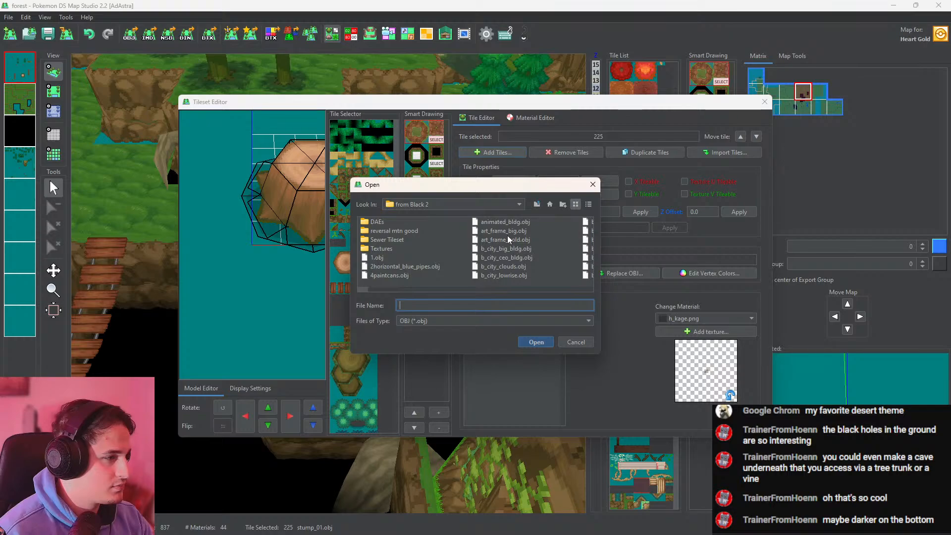
pyautogui.click(535, 204)
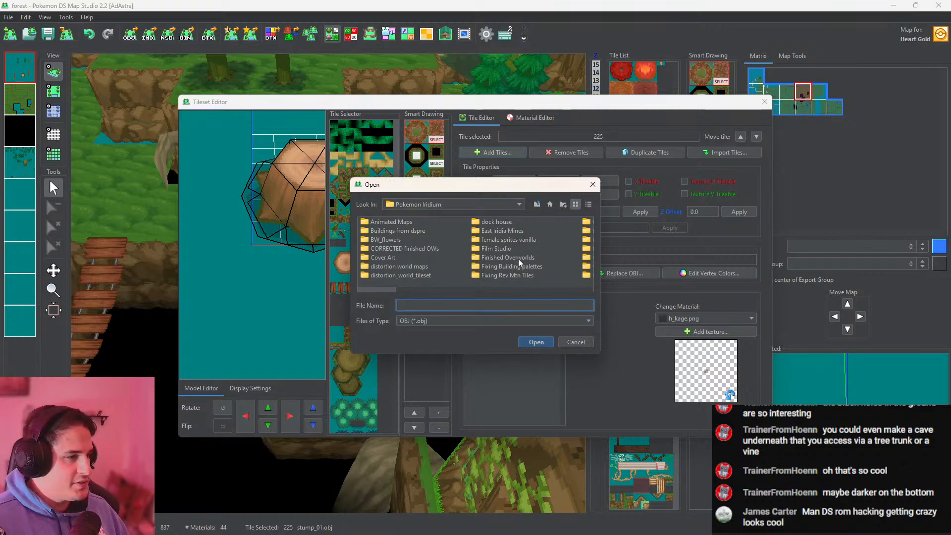
pyautogui.scroll(-10, 518, 259)
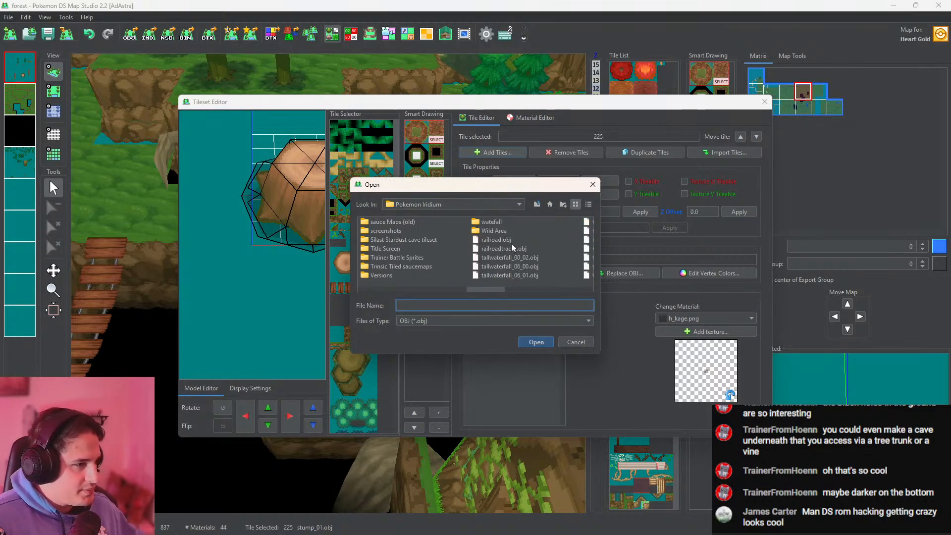
pyautogui.scroll(5, 505, 252)
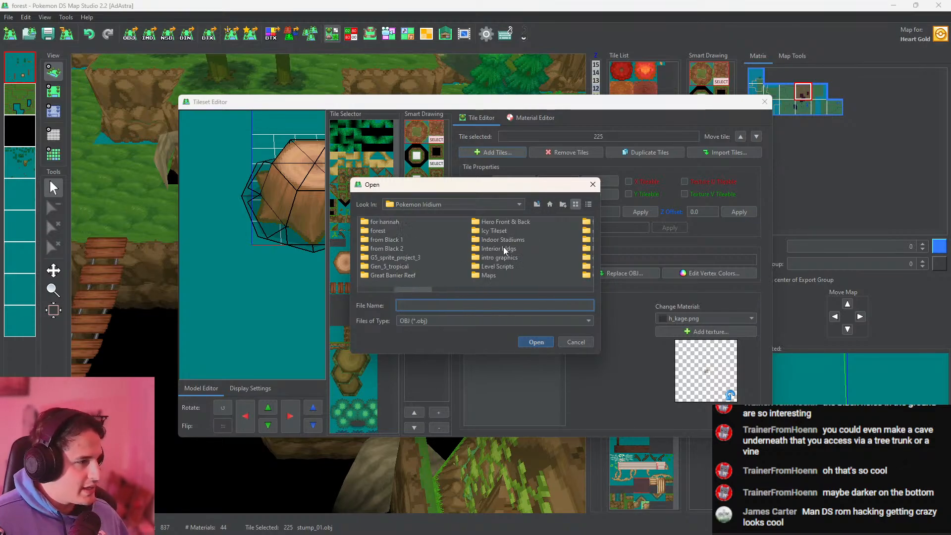
pyautogui.doubleClick(371, 231)
pyautogui.doubleClick(382, 248)
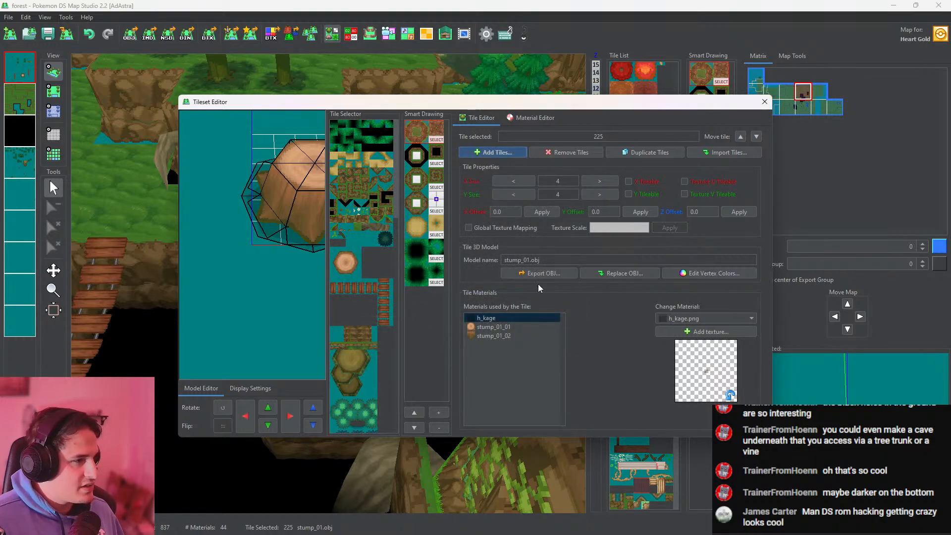
# Set the new small stump tile's X and Y size to 2 and close the tileset editor
pyautogui.scroll(-10, 387, 272)
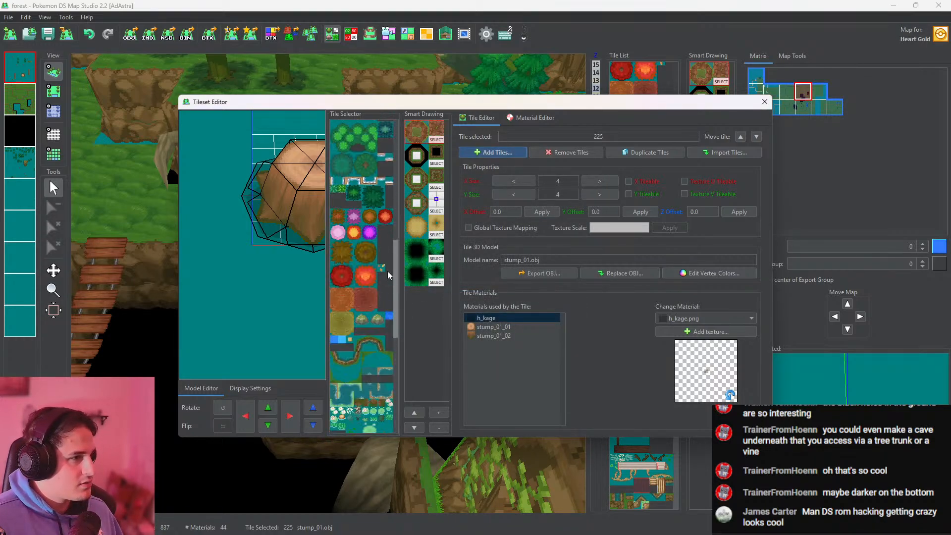
pyautogui.click(345, 187)
pyautogui.moveTo(295, 295); pyautogui.dragTo(303, 266)
pyautogui.click(599, 181)
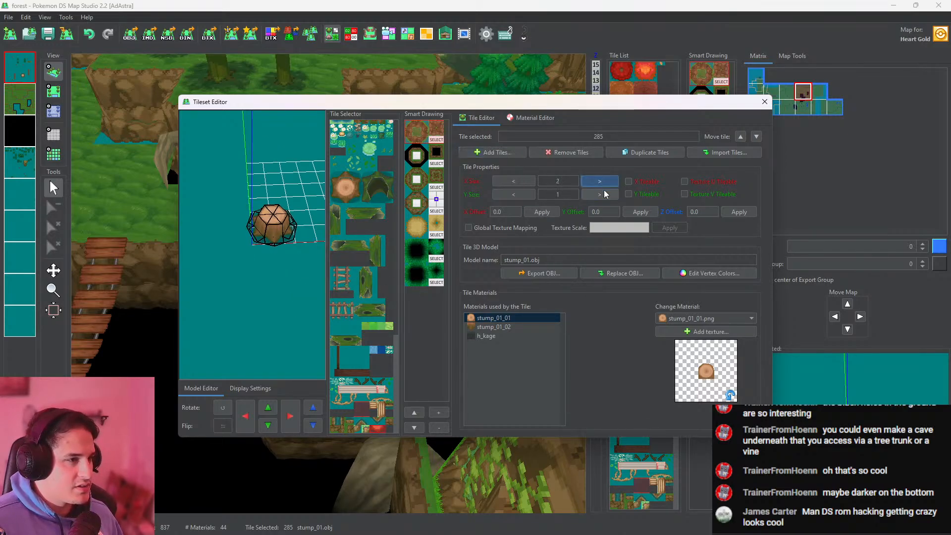
pyautogui.click(764, 101)
# Replace the large stump with the small one near the grass ledge's corner at the pit and check it in 3D
pyautogui.click(54, 91)
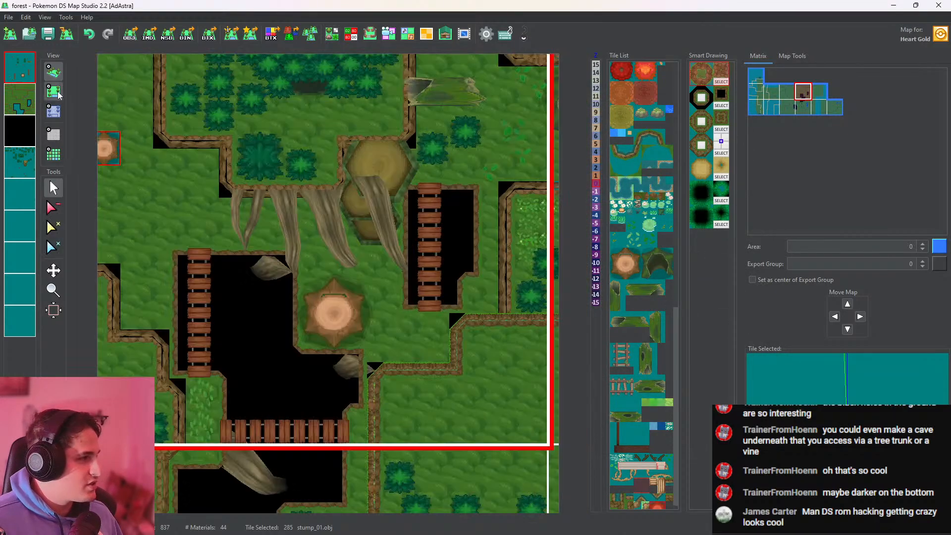
pyautogui.click(52, 72)
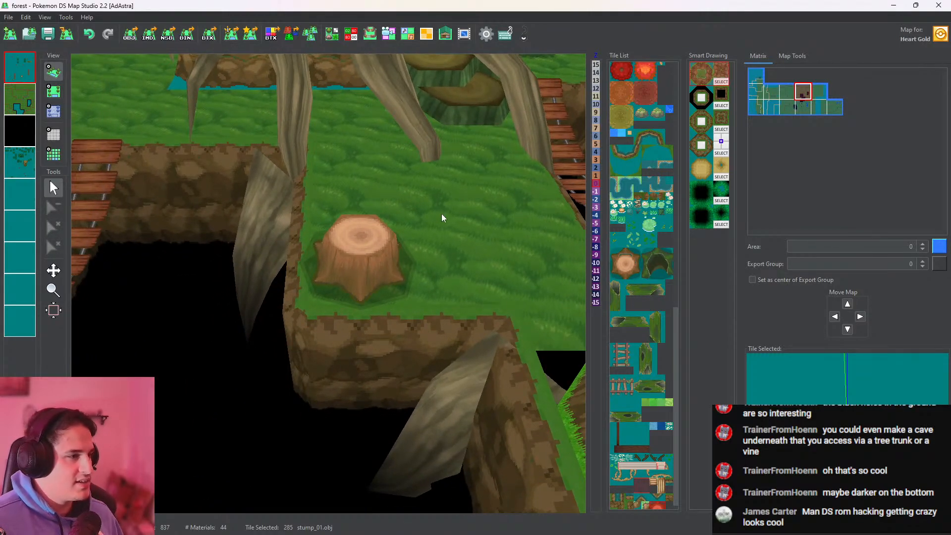
pyautogui.scroll(-6, 441, 213)
pyautogui.moveTo(328, 275); pyautogui.dragTo(427, 124, button='middle')
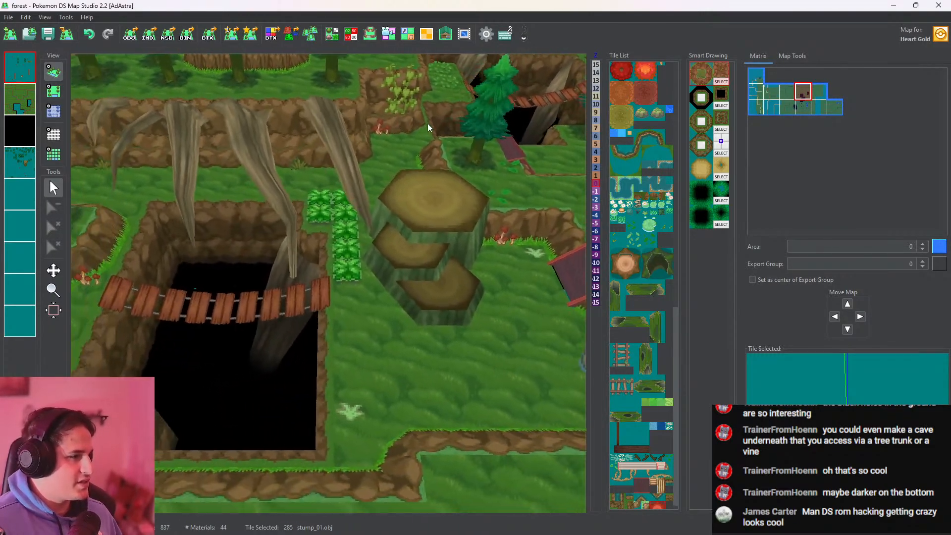
pyautogui.scroll(-6, 427, 124)
pyautogui.moveTo(232, 264); pyautogui.dragTo(358, 248, button='middle')
pyautogui.moveTo(485, 203); pyautogui.dragTo(326, 287, button='middle')
pyautogui.moveTo(450, 218); pyautogui.dragTo(399, 315, button='middle')
pyautogui.scroll(10, 348, 359)
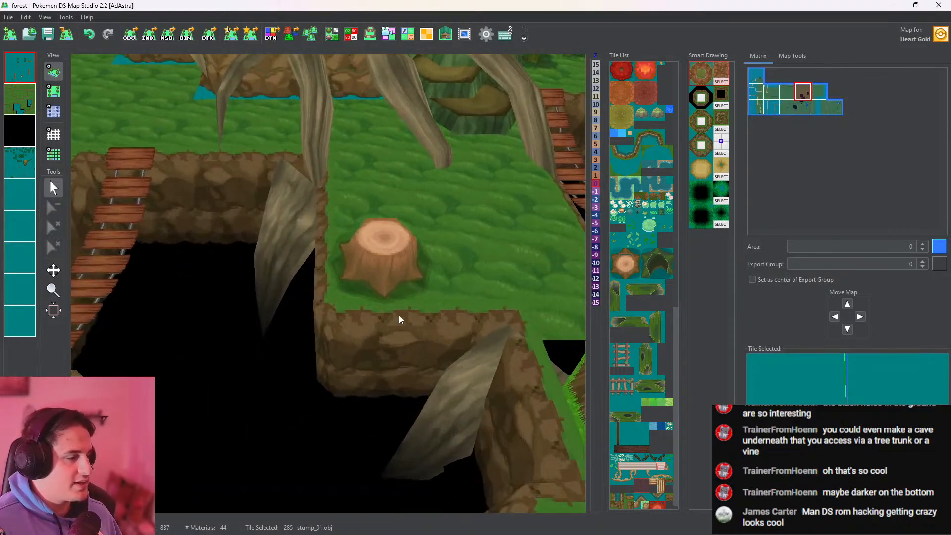
# Tint the small stump tile's vertex colors with a pale green brush of RGB 172, 210, 189
pyautogui.click(332, 36)
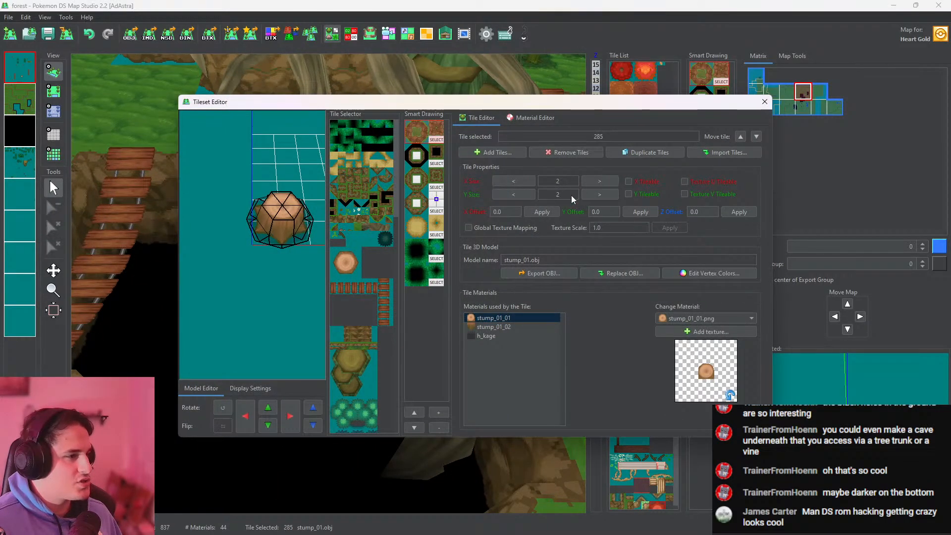
pyautogui.click(695, 277)
pyautogui.click(719, 144)
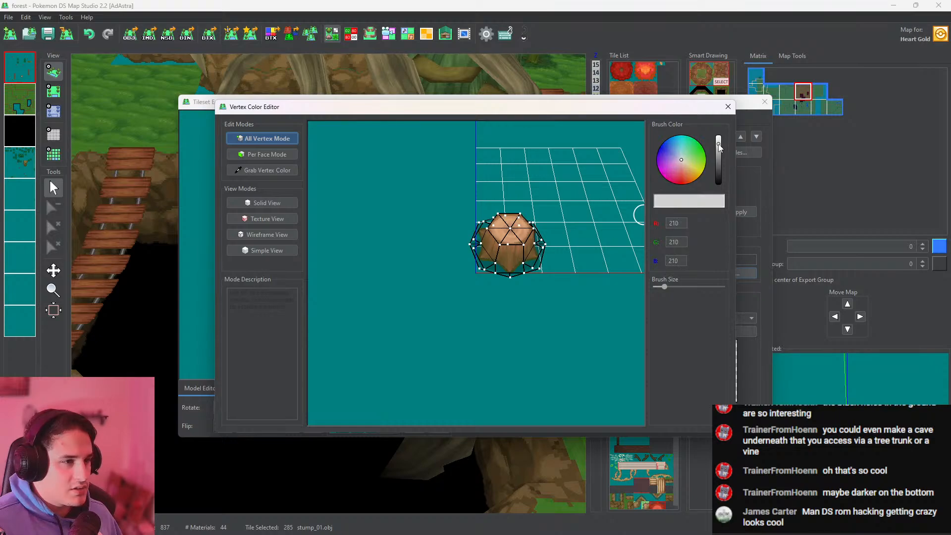
pyautogui.click(683, 155)
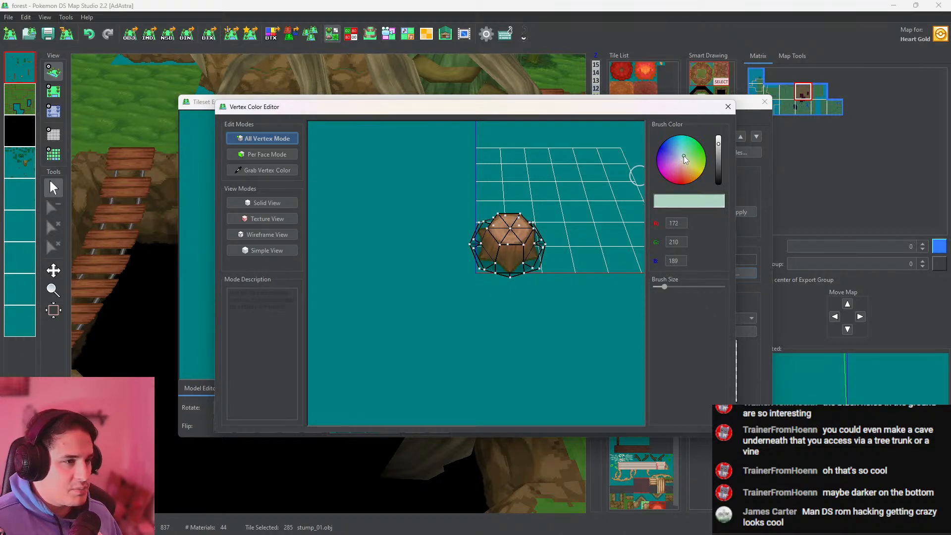
pyautogui.click(728, 107)
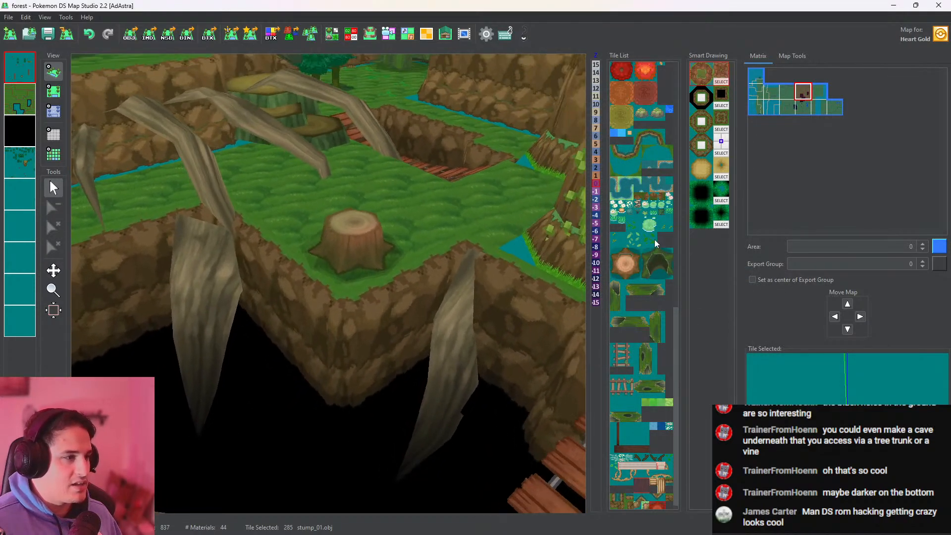
# Examine the small stump by the pit in 3D and compare it with the large stump in the eastern forest area
pyautogui.moveTo(654, 240); pyautogui.dragTo(476, 264)
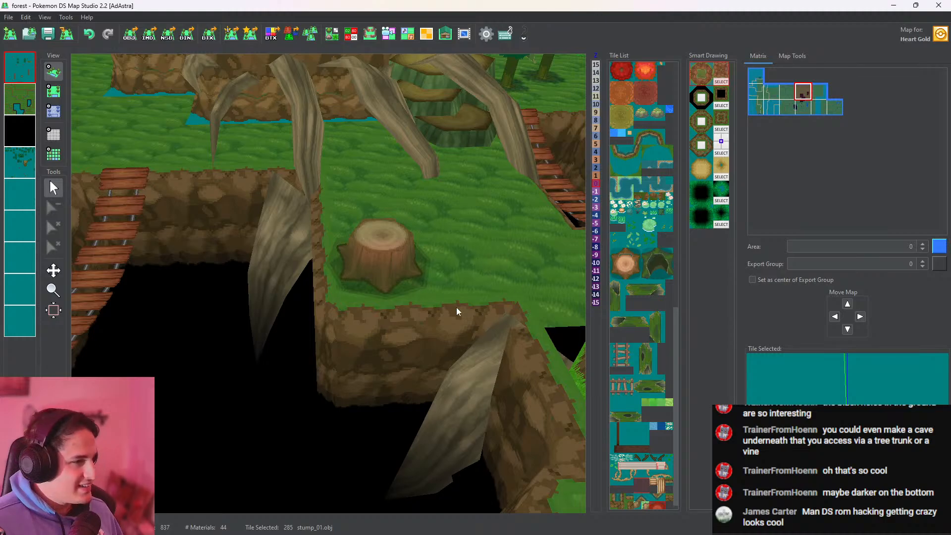
pyautogui.moveTo(456, 307); pyautogui.dragTo(366, 384)
pyautogui.scroll(-10, 460, 257)
pyautogui.moveTo(460, 258); pyautogui.dragTo(114, 340)
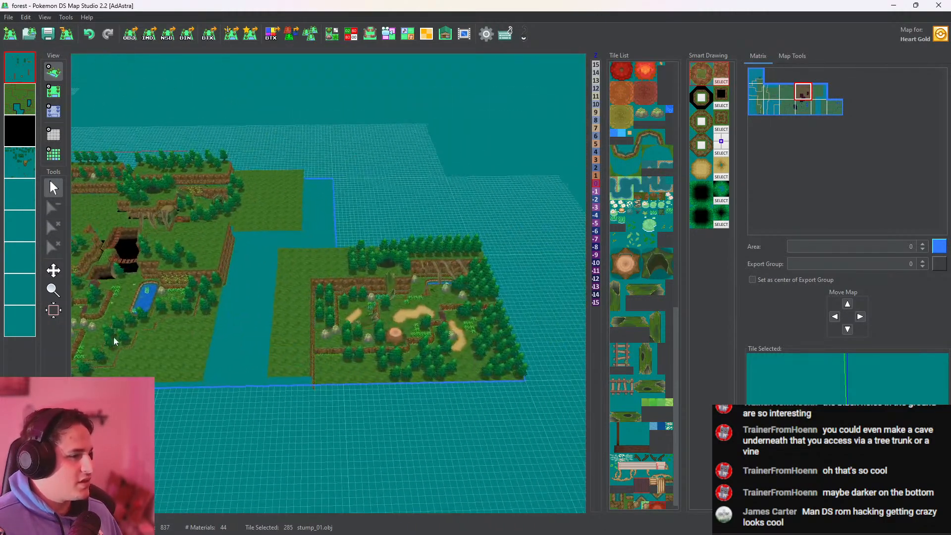
pyautogui.scroll(-2, 449, 364)
pyautogui.moveTo(449, 364); pyautogui.dragTo(464, 304)
pyautogui.scroll(10, 492, 268)
pyautogui.moveTo(493, 266); pyautogui.dragTo(330, 328)
pyautogui.scroll(8, 331, 328)
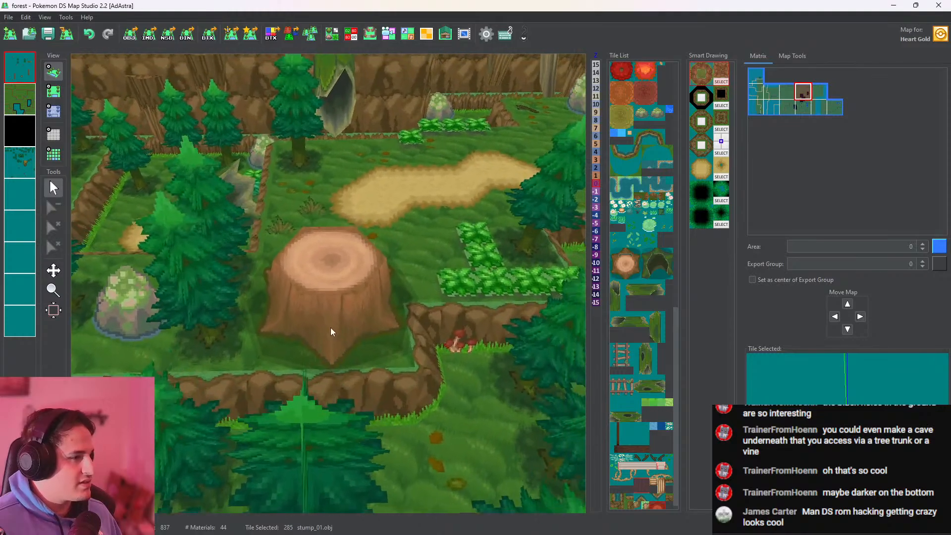
pyautogui.moveTo(331, 328); pyautogui.dragTo(388, 318, button='right')
# Return to the small stump beside the pit in the top-down map view
pyautogui.click(54, 90)
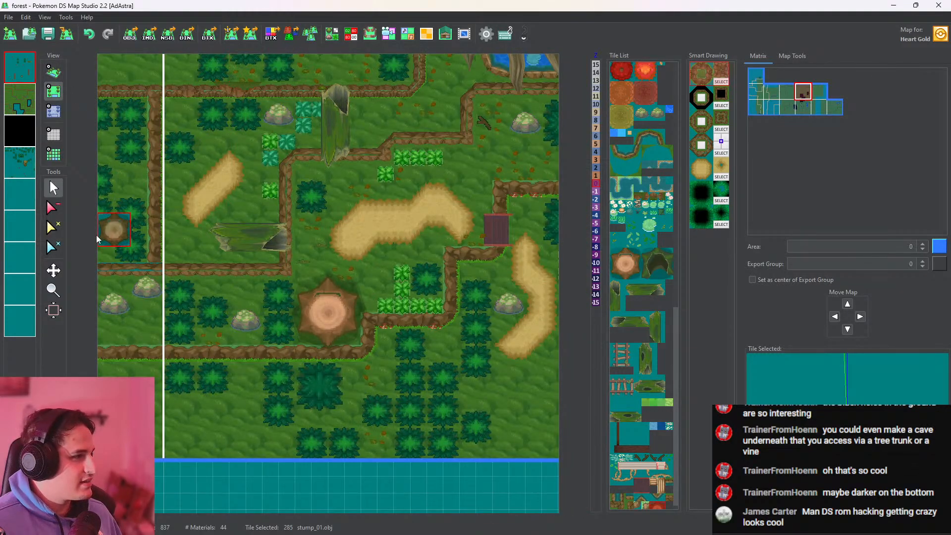
pyautogui.click(54, 270)
pyautogui.scroll(3, 297, 271)
pyautogui.scroll(-8, 297, 271)
pyautogui.moveTo(257, 208); pyautogui.dragTo(439, 313)
pyautogui.scroll(6, 319, 258)
pyautogui.scroll(6, 381, 315)
pyautogui.moveTo(337, 263); pyautogui.dragTo(464, 251)
pyautogui.click(54, 191)
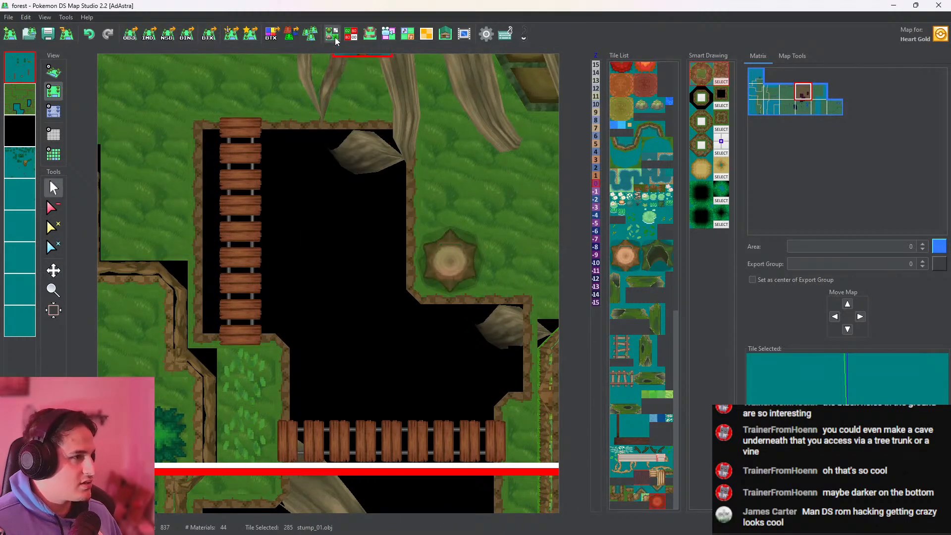
# Enable Use Vertex Colors for the stump_01_01 and stump_01_02 materials and close the tileset editor
pyautogui.click(333, 34)
pyautogui.click(532, 118)
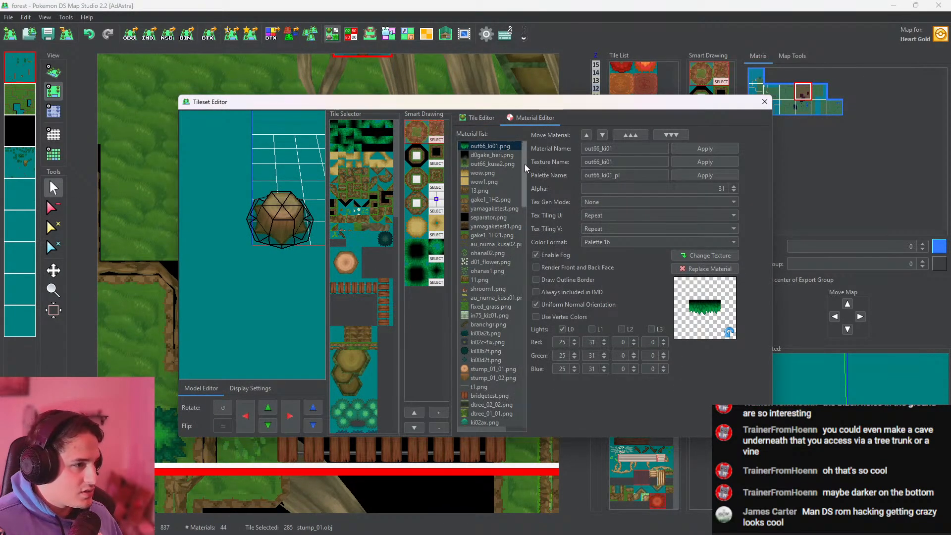
pyautogui.scroll(-5, 514, 397)
pyautogui.moveTo(524, 399); pyautogui.dragTo(528, 185)
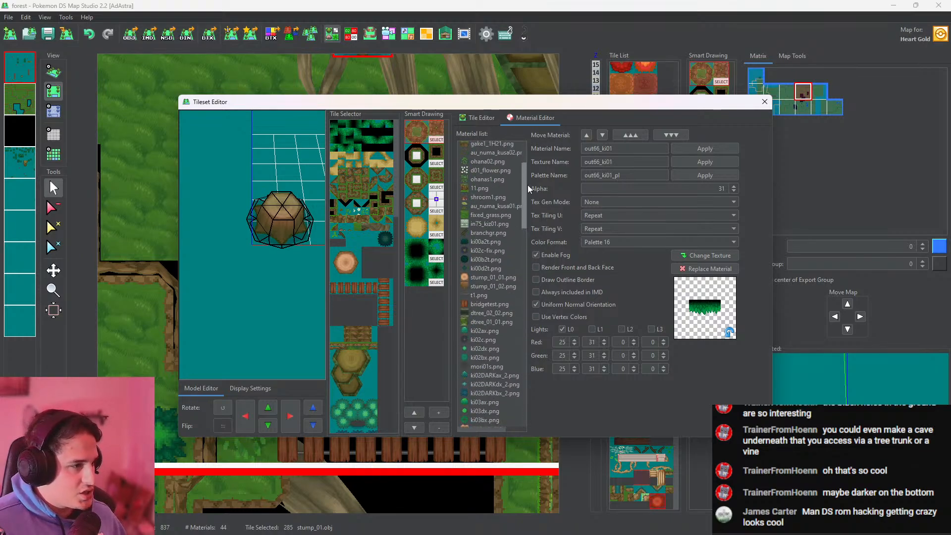
pyautogui.click(501, 279)
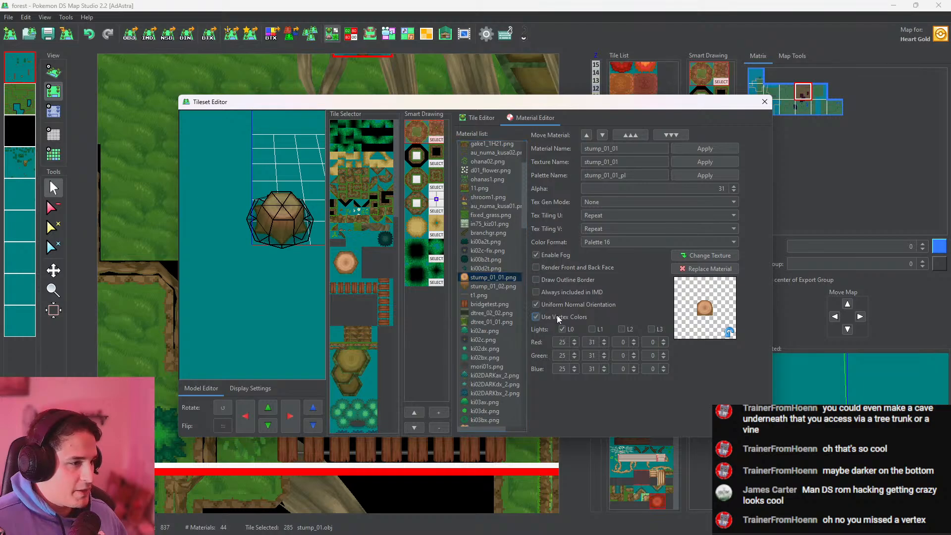
pyautogui.click(511, 287)
pyautogui.click(494, 296)
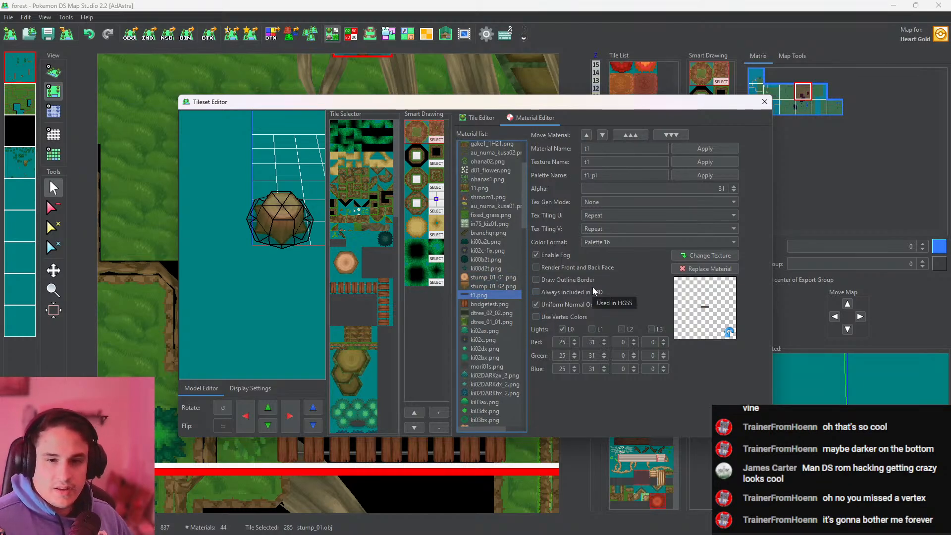
pyautogui.click(764, 101)
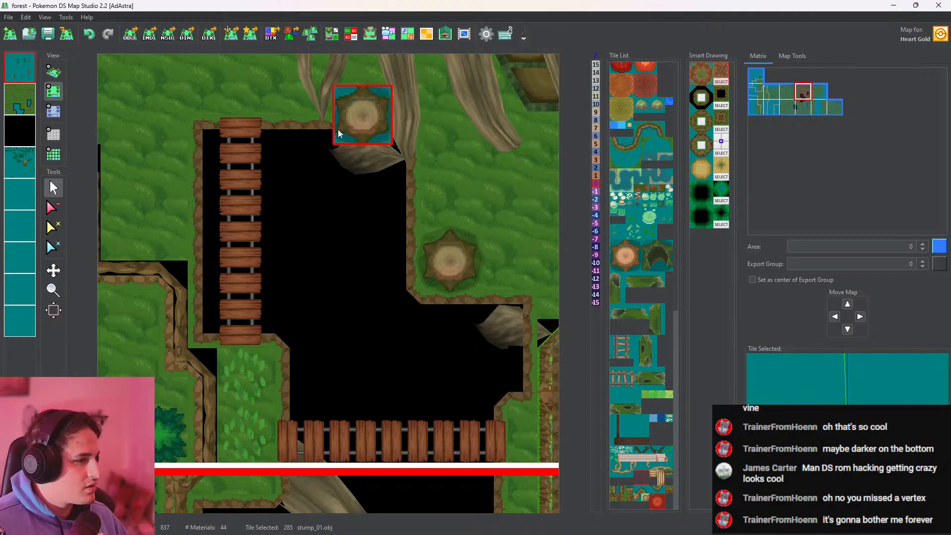
# Check the small stump in 3D, sample its pale green vertex color (RGB 172, 210, 189) and touch up its missed vertices
pyautogui.click(57, 74)
pyautogui.scroll(8, 297, 288)
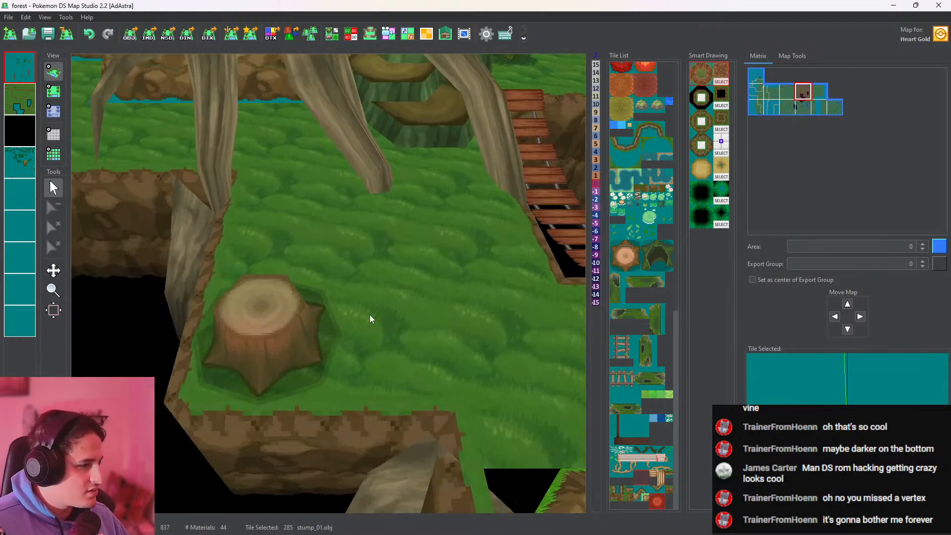
pyautogui.moveTo(370, 314); pyautogui.dragTo(358, 234)
pyautogui.click(331, 35)
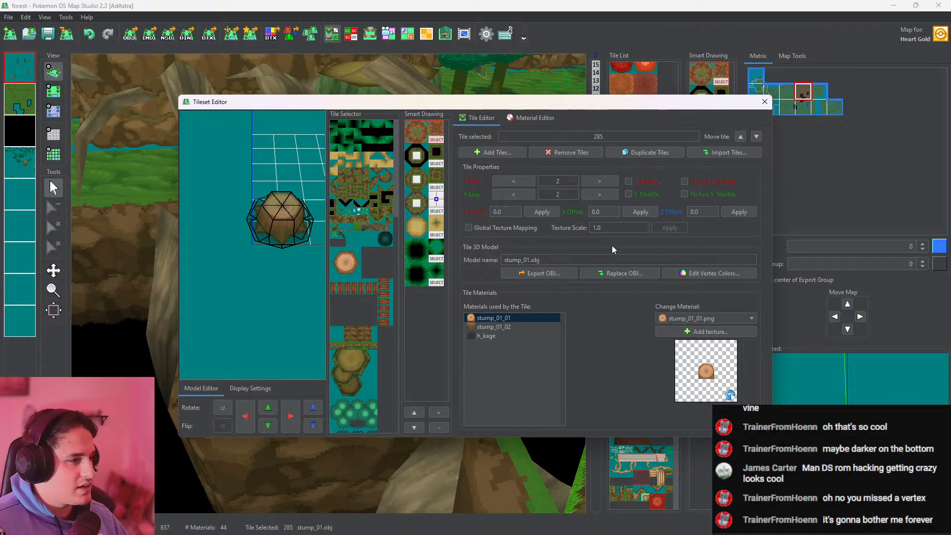
pyautogui.click(667, 273)
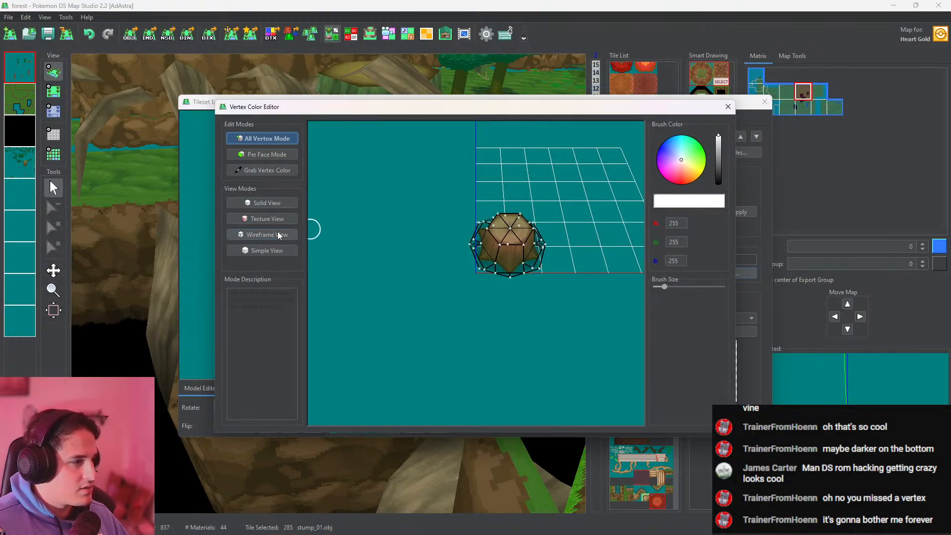
pyautogui.click(257, 172)
pyautogui.click(495, 227)
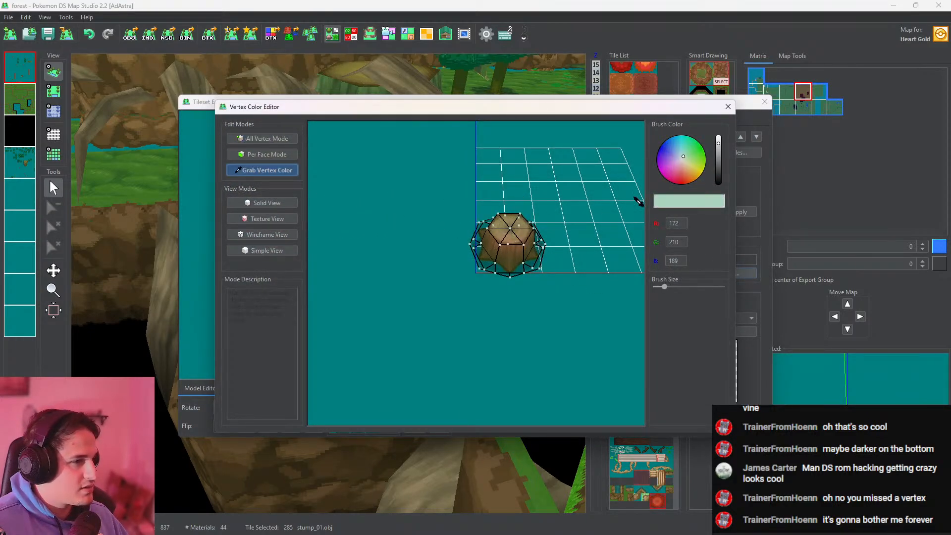
pyautogui.click(263, 137)
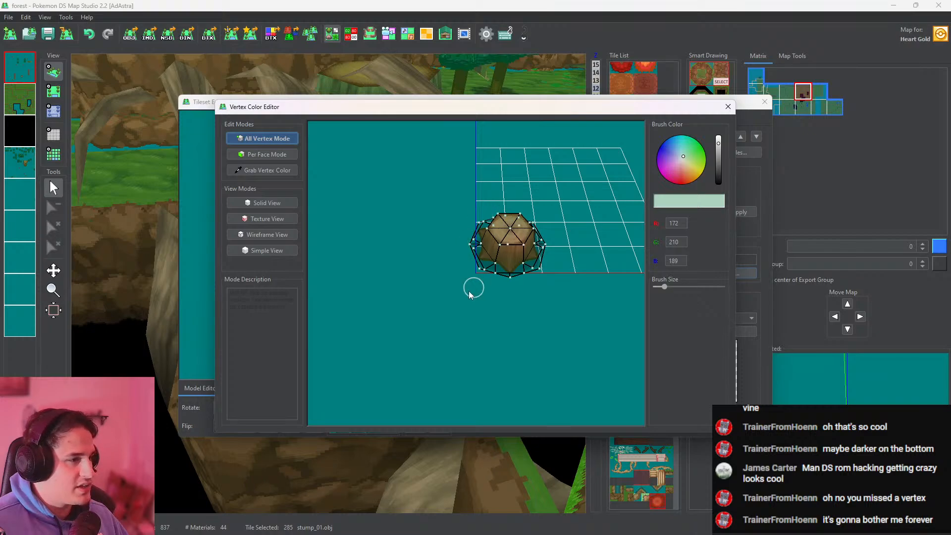
pyautogui.click(727, 107)
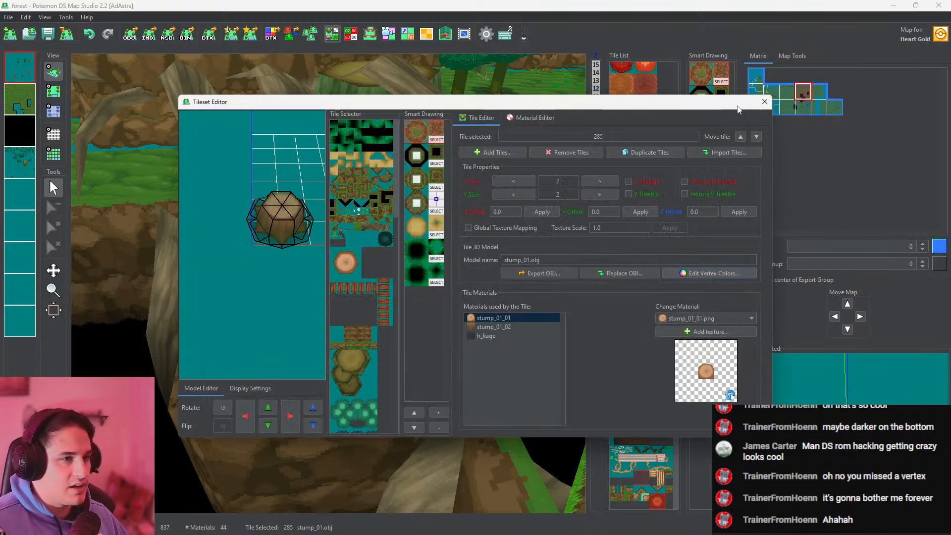
pyautogui.click(764, 102)
# Examine the tinted small stump in 3D up close and against the surrounding pits, roots and bridges
pyautogui.moveTo(381, 278); pyautogui.dragTo(690, 272)
pyautogui.scroll(5, 458, 353)
pyautogui.moveTo(459, 353); pyautogui.dragTo(365, 443)
pyautogui.scroll(-6, 366, 443)
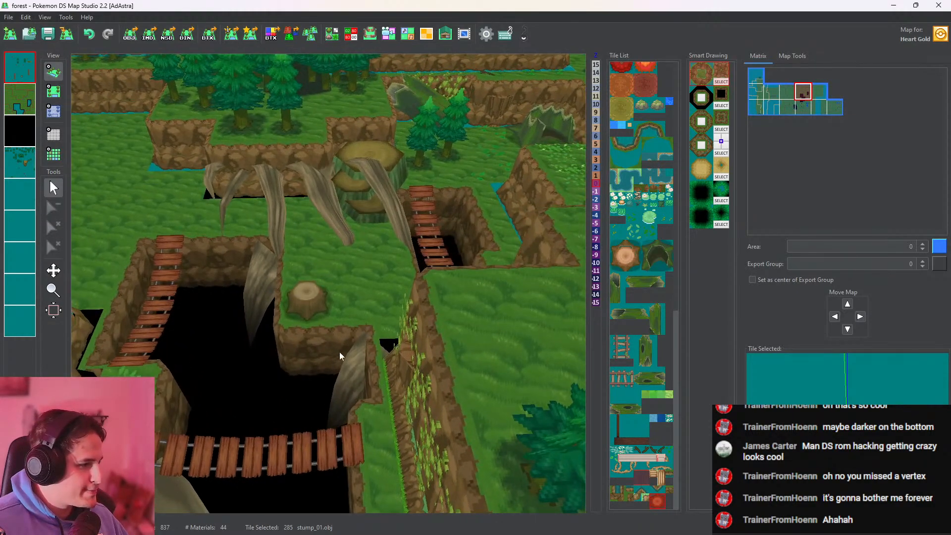
pyautogui.scroll(10, 298, 338)
pyautogui.moveTo(298, 337); pyautogui.dragTo(443, 333, button='middle')
pyautogui.moveTo(442, 334); pyautogui.dragTo(490, 377)
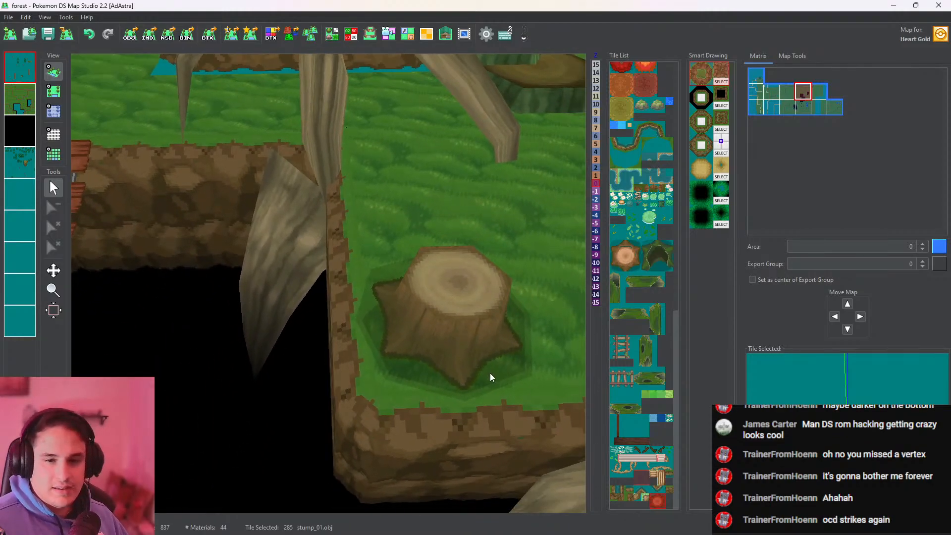
pyautogui.scroll(-10, 489, 373)
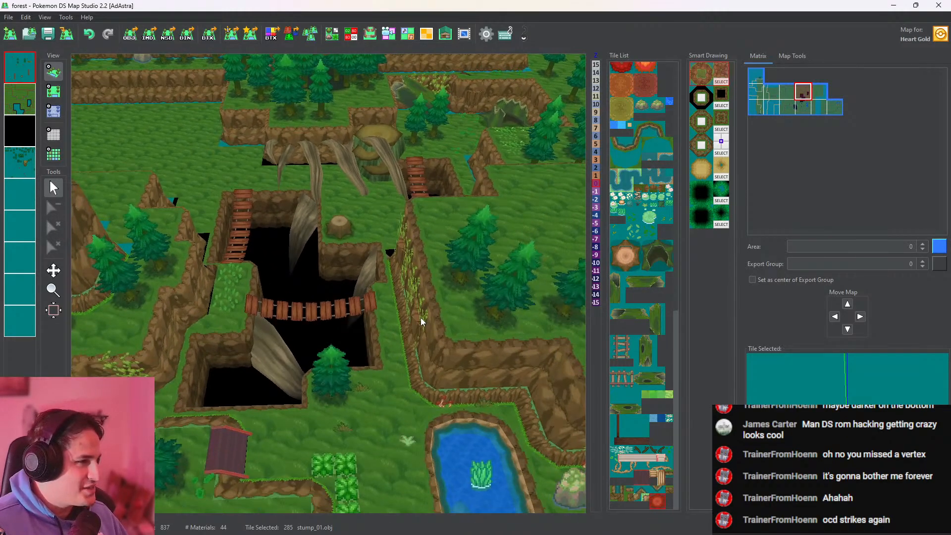
pyautogui.moveTo(349, 331); pyautogui.dragTo(413, 101, button='middle')
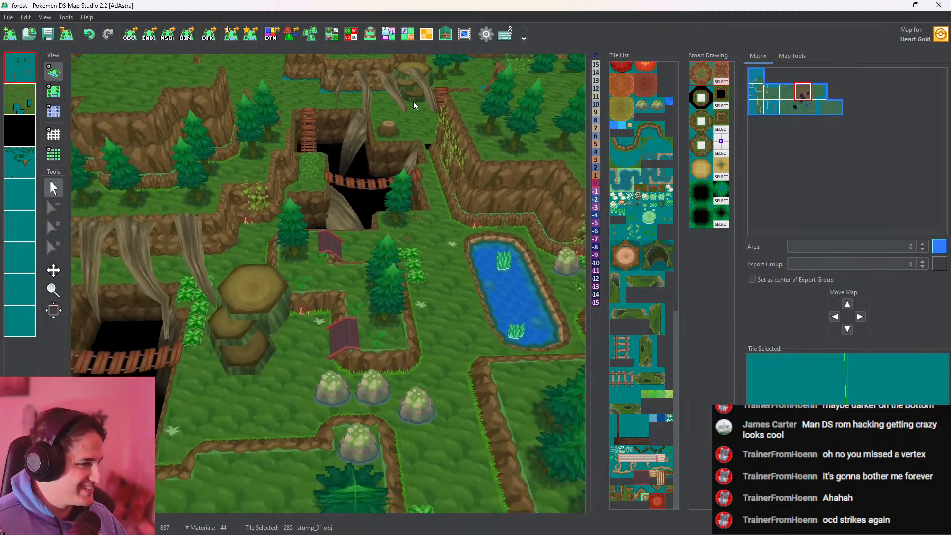
pyautogui.scroll(5, 461, 186)
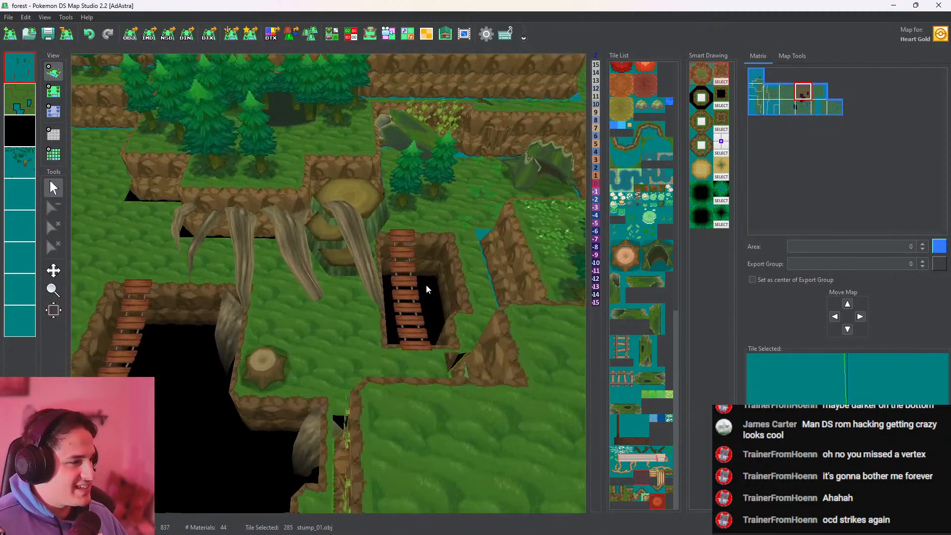
pyautogui.scroll(-3, 426, 289)
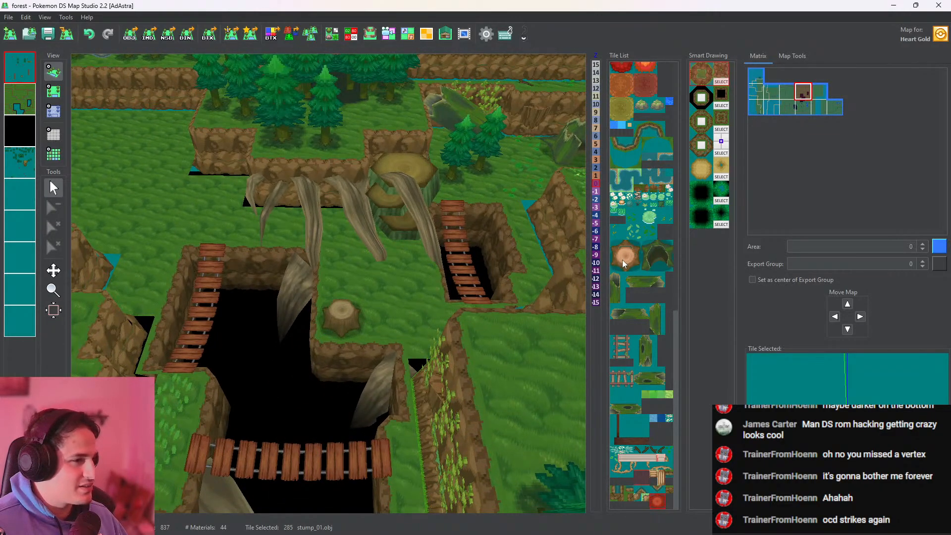
# Tint the large stump tile's vertex colors with a pale green brush of RGB 186, 232, 204, enlarge the brush and close the editors
pyautogui.click(624, 264)
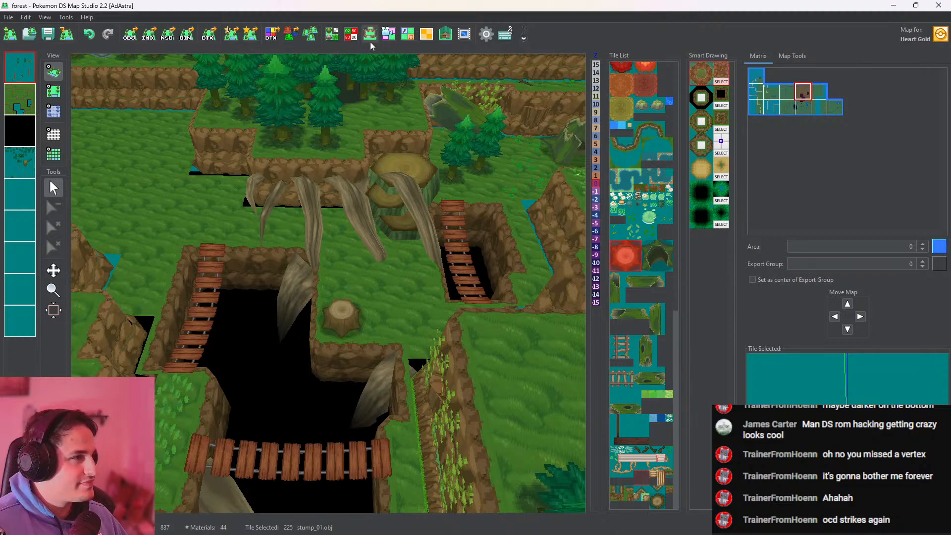
pyautogui.click(331, 34)
pyautogui.click(692, 274)
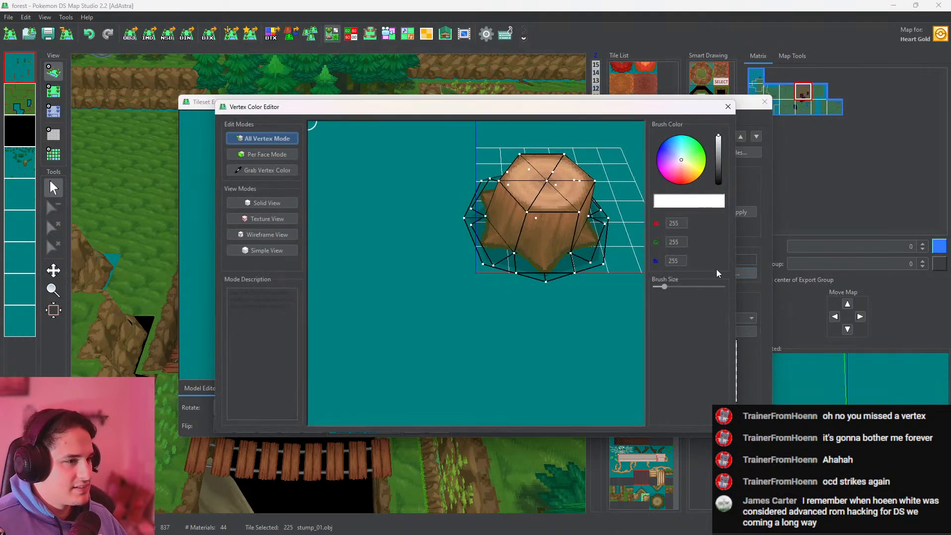
pyautogui.click(684, 156)
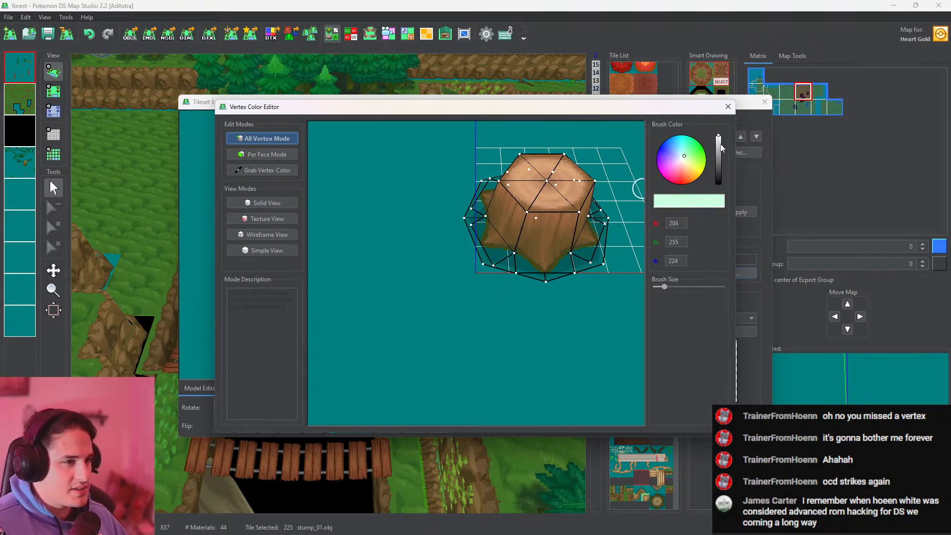
pyautogui.click(719, 139)
pyautogui.moveTo(593, 180)
pyautogui.mouseDown()
pyautogui.moveTo(481, 229)
pyautogui.moveTo(463, 157)
pyautogui.moveTo(544, 173)
pyautogui.moveTo(530, 222)
pyautogui.moveTo(526, 164)
pyautogui.mouseUp()
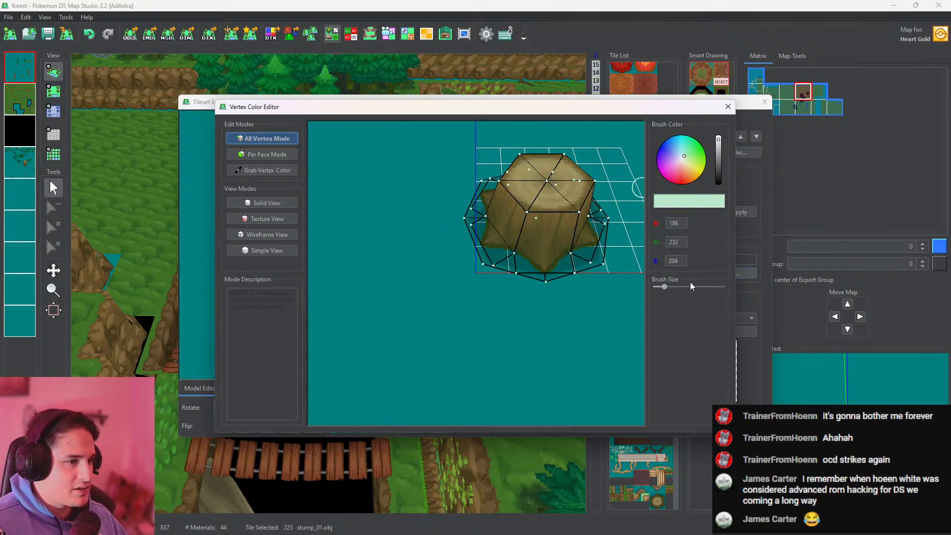
pyautogui.moveTo(664, 287); pyautogui.dragTo(717, 286)
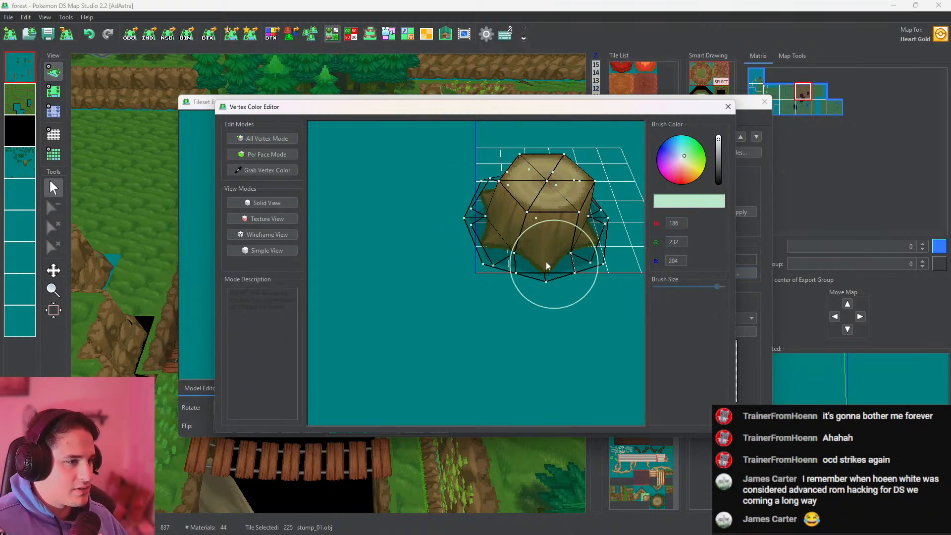
pyautogui.click(728, 107)
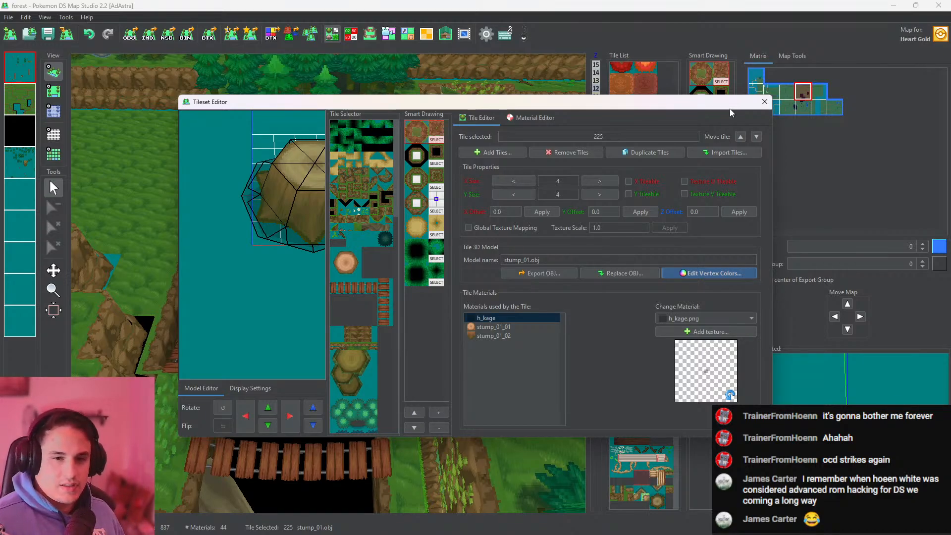
pyautogui.click(764, 102)
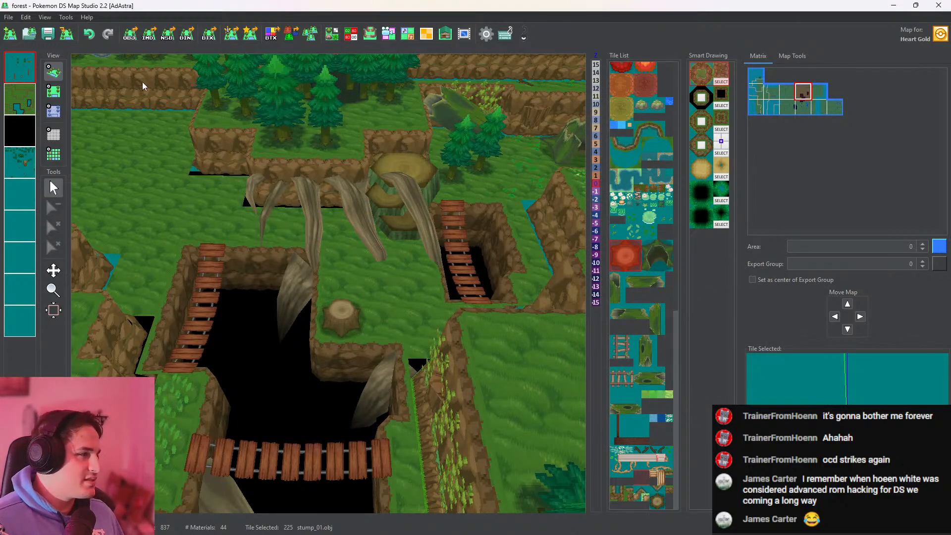
# Place the waaaa.obj ground detail on the grass just east of the horizontal bridge, on the first layer
pyautogui.moveTo(362, 188); pyautogui.dragTo(372, 133, button='middle')
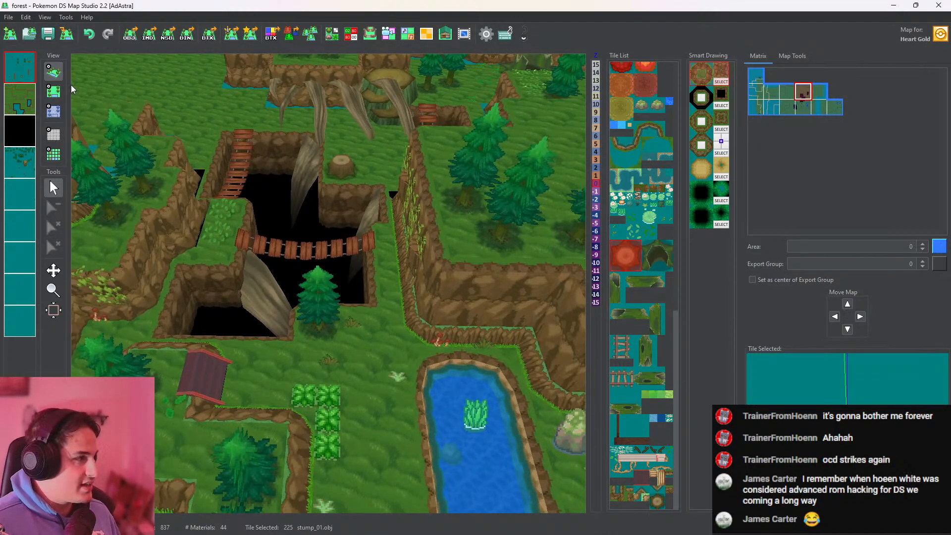
pyautogui.click(54, 91)
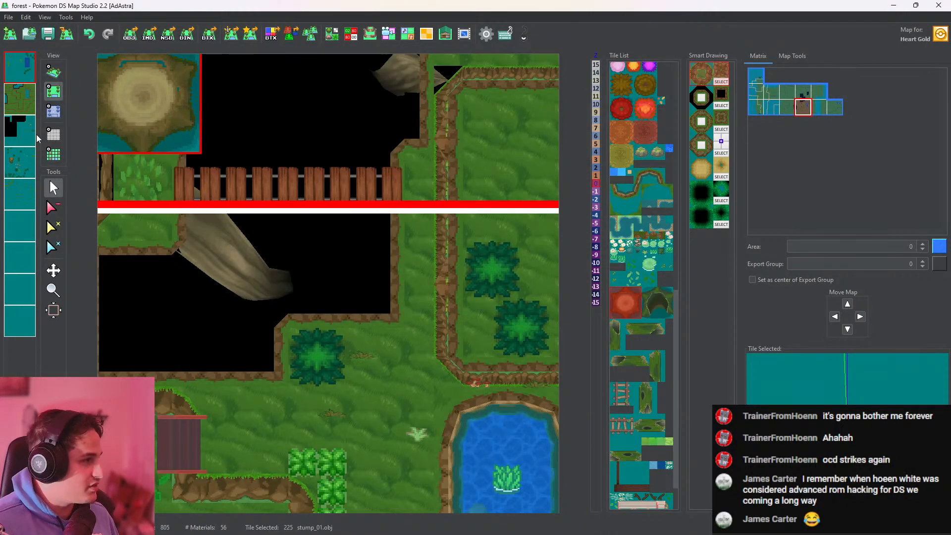
pyautogui.click(35, 134)
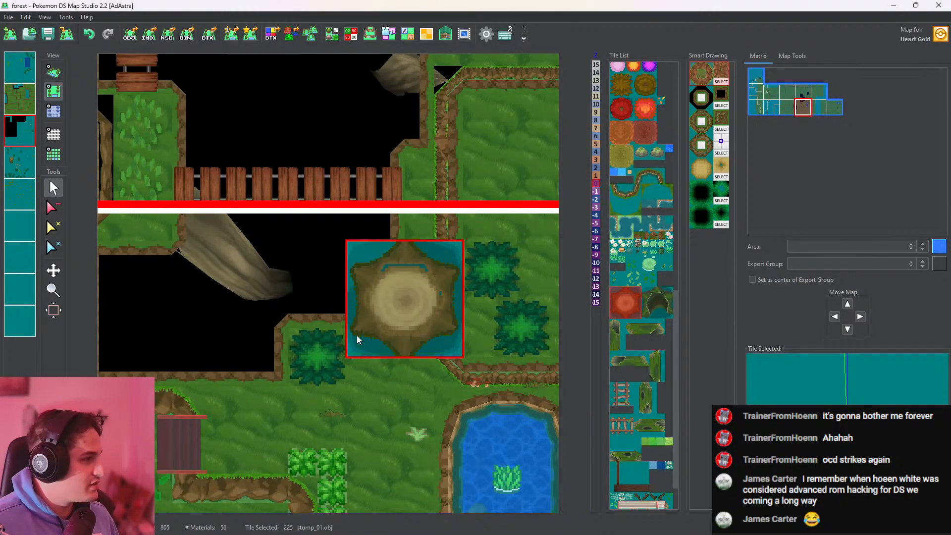
pyautogui.click(24, 77)
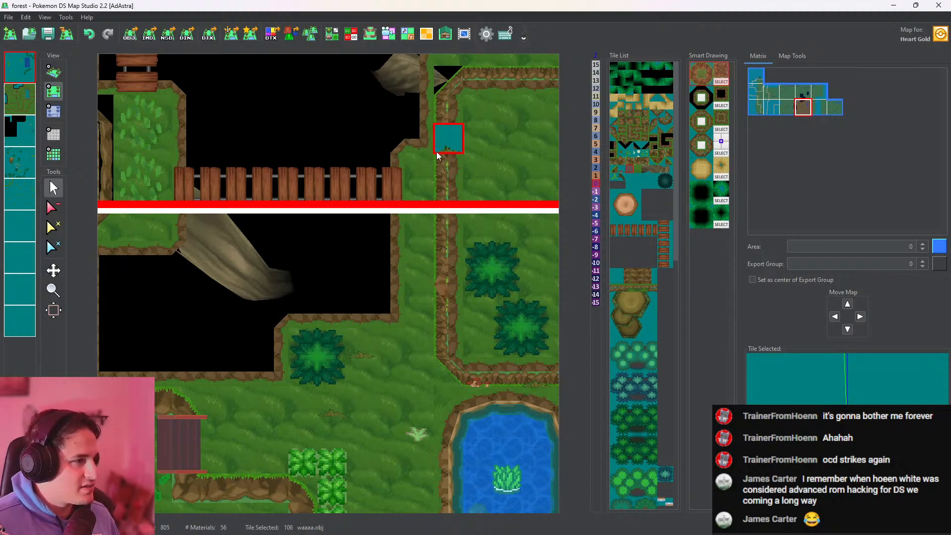
pyautogui.click(420, 156)
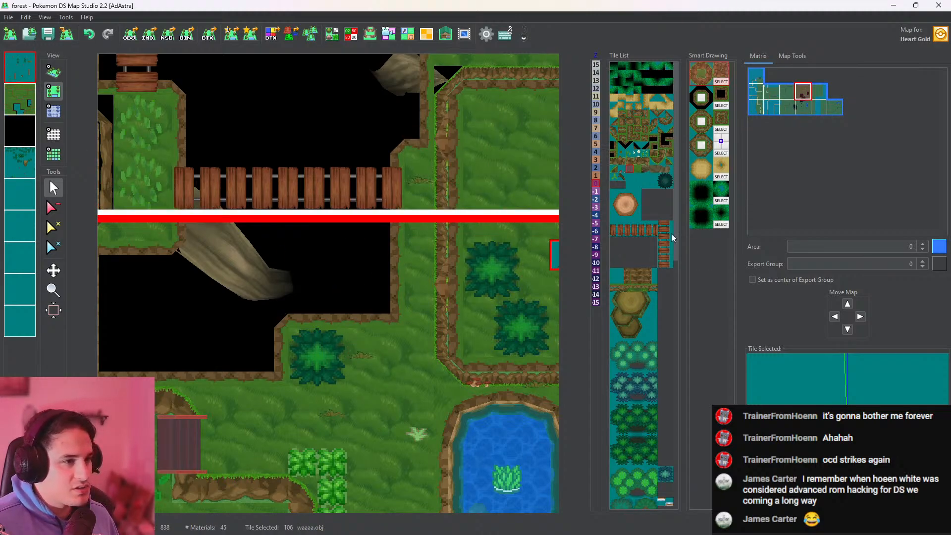
# Place the leavesfloor.obj leaf patch on the grass between the large roots and the small stump, correcting its position
pyautogui.click(614, 177)
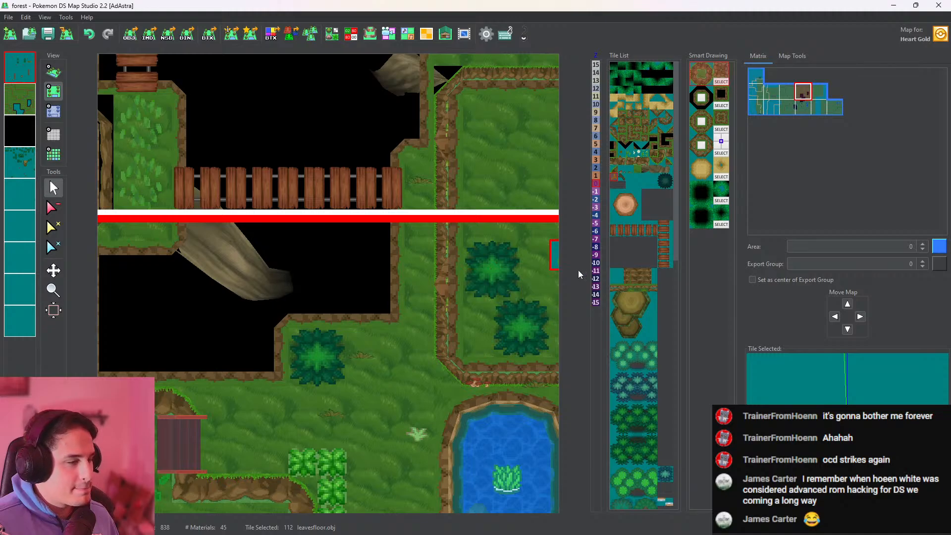
pyautogui.moveTo(419, 169); pyautogui.dragTo(492, 401, button='middle')
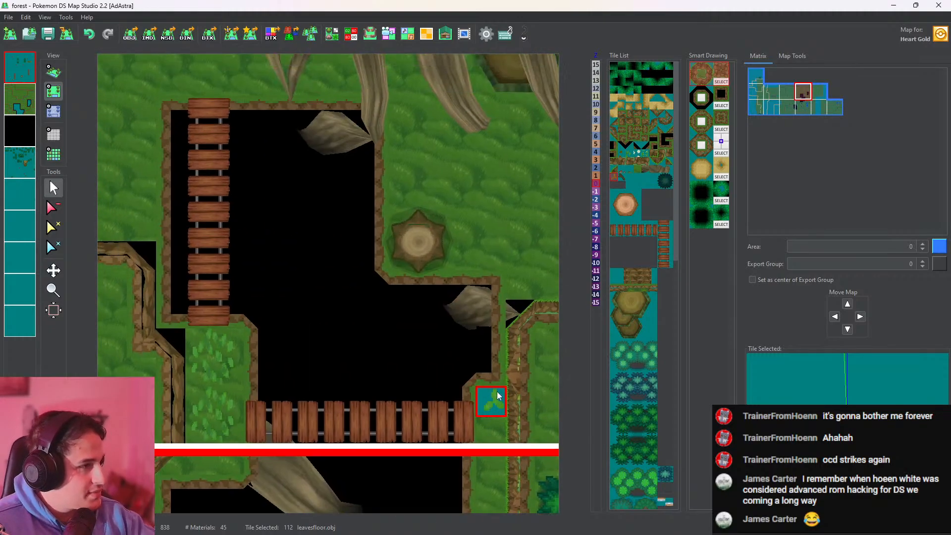
pyautogui.moveTo(407, 237); pyautogui.dragTo(276, 325, button='middle')
pyautogui.click(364, 292)
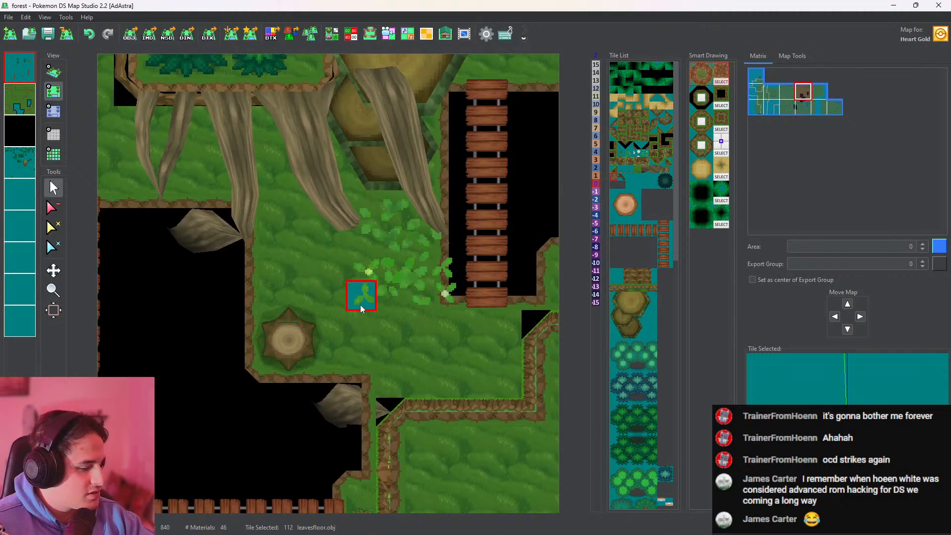
pyautogui.hotkey('ctrl', 'z')
pyautogui.click(355, 306)
pyautogui.hotkey('ctrl', 'z')
pyautogui.click(342, 326)
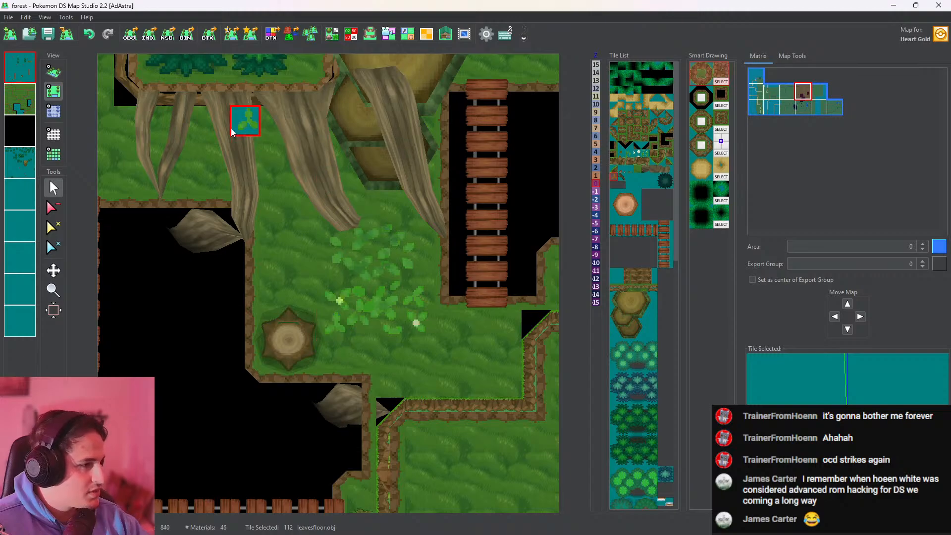
# Tint all vertices of the leavesfloor.obj tile pale green (RGB 164, 205, 168) and close the editors
pyautogui.click(53, 71)
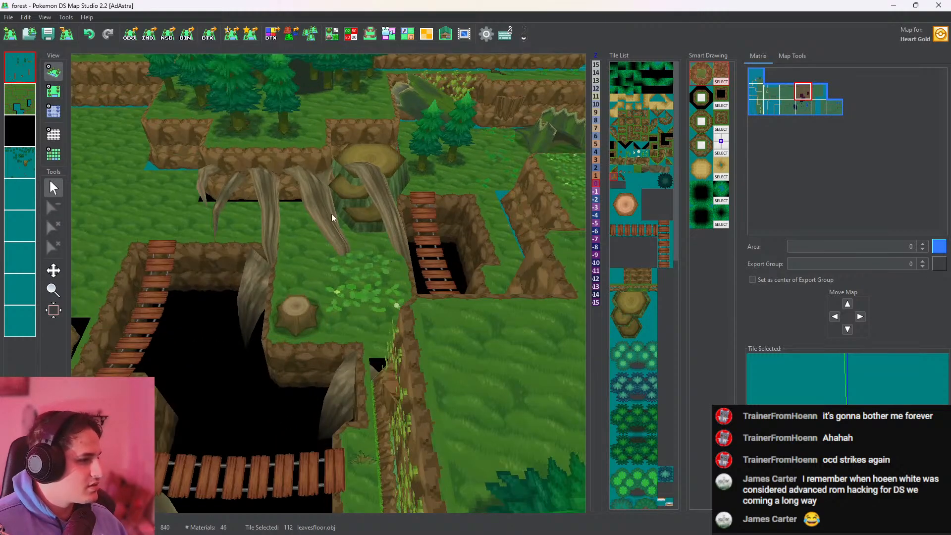
pyautogui.click(331, 40)
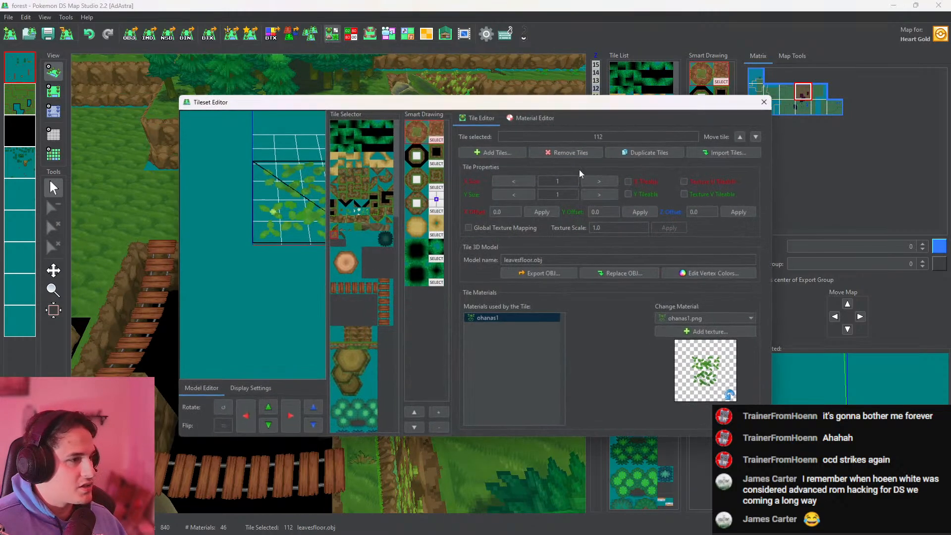
pyautogui.click(720, 271)
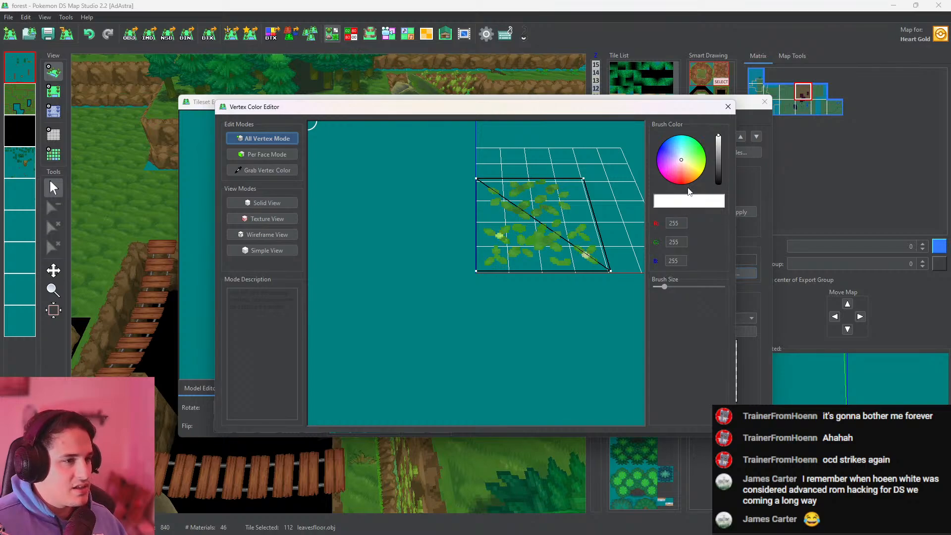
pyautogui.click(685, 157)
pyautogui.click(718, 145)
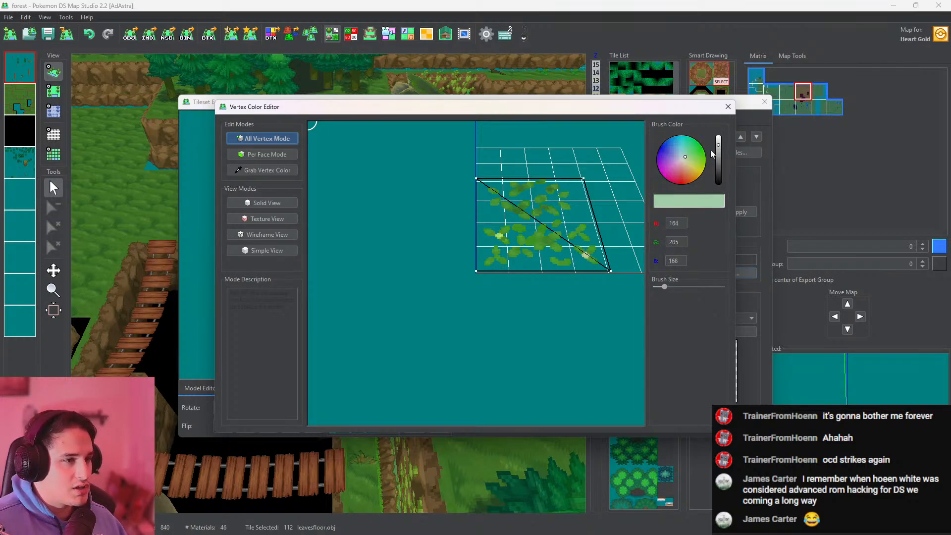
pyautogui.moveTo(608, 269)
pyautogui.mouseDown()
pyautogui.moveTo(580, 184)
pyautogui.moveTo(484, 174)
pyautogui.mouseUp()
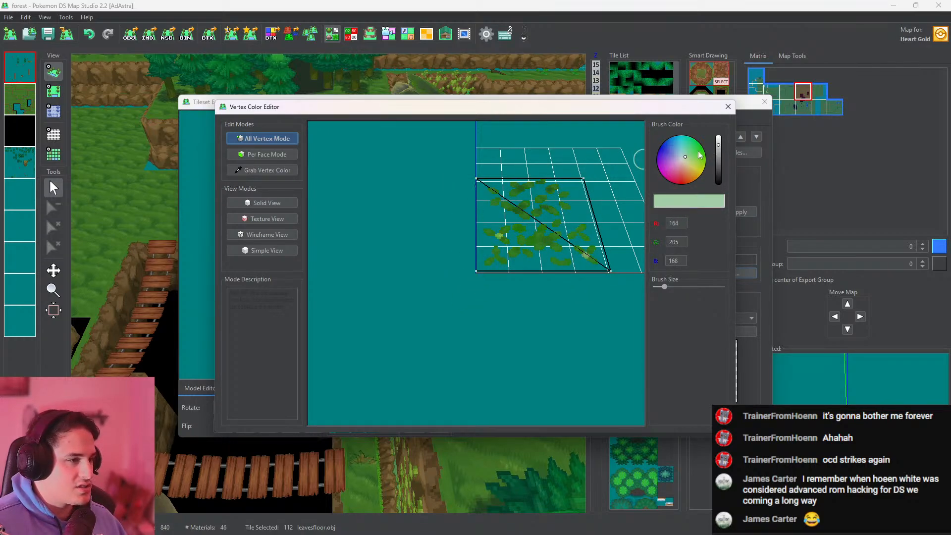
pyautogui.click(728, 107)
pyautogui.click(765, 102)
# Examine the tinted leaf patch in 3D up close and against the stumps, roots, pits and pond
pyautogui.scroll(3, 470, 232)
pyautogui.moveTo(447, 255); pyautogui.dragTo(496, 293, button='right')
pyautogui.scroll(5, 460, 278)
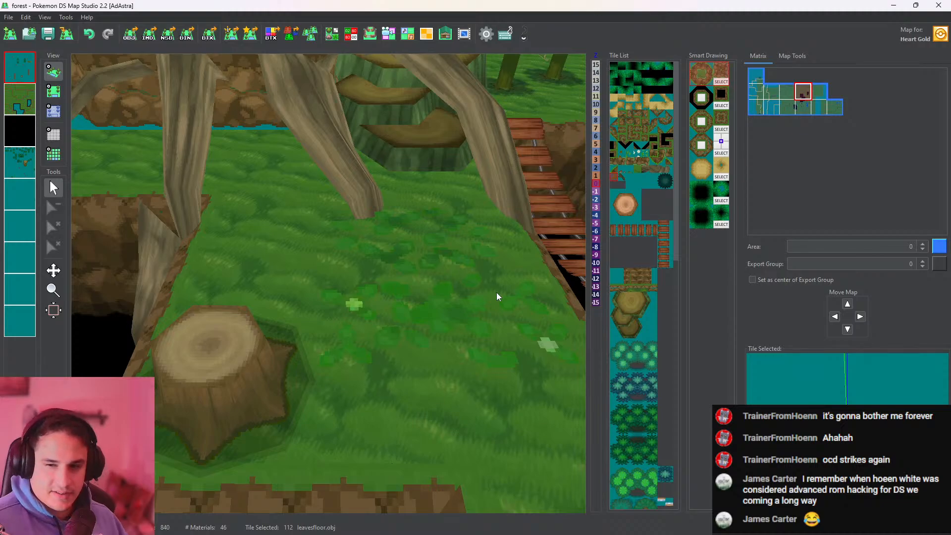
pyautogui.scroll(-5, 482, 267)
pyautogui.moveTo(457, 261); pyautogui.dragTo(415, 309, button='middle')
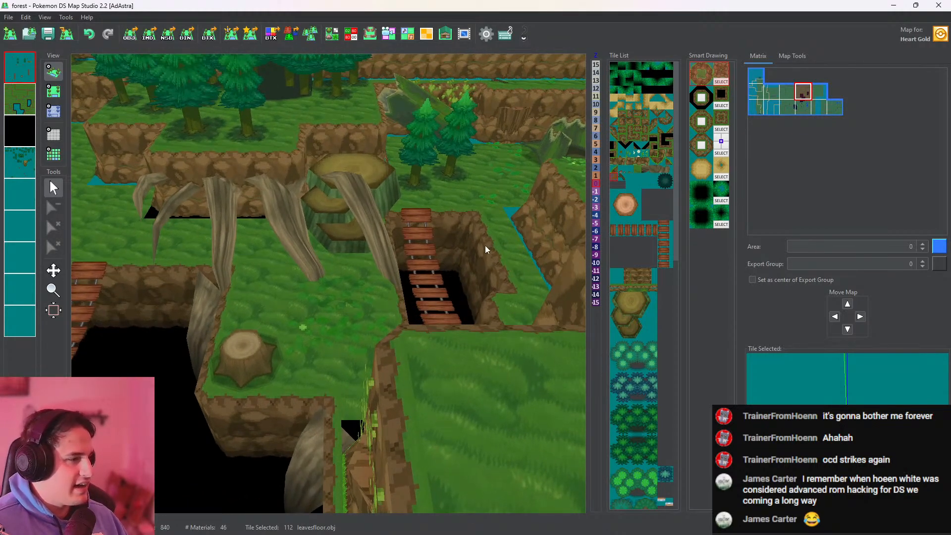
pyautogui.moveTo(499, 225); pyautogui.dragTo(491, 336, button='right')
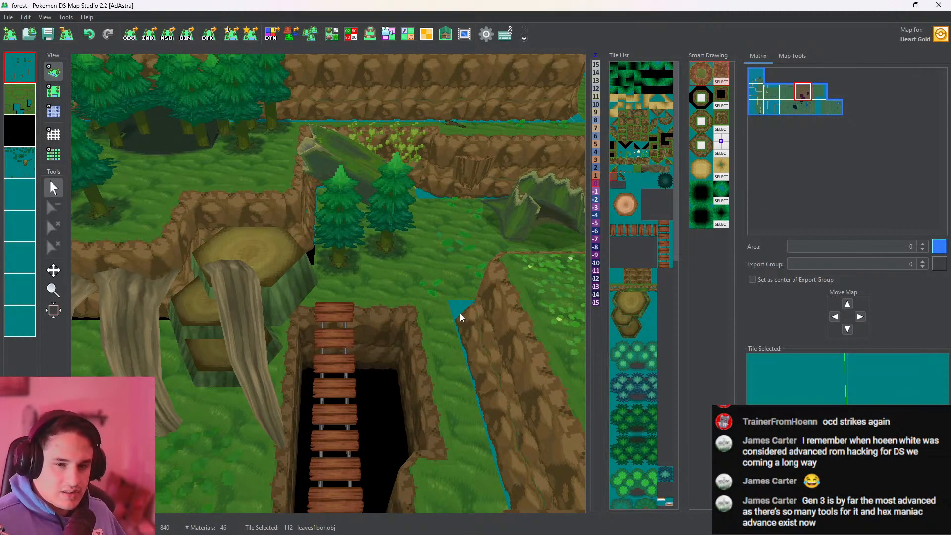
pyautogui.moveTo(356, 275); pyautogui.dragTo(360, 314, button='right')
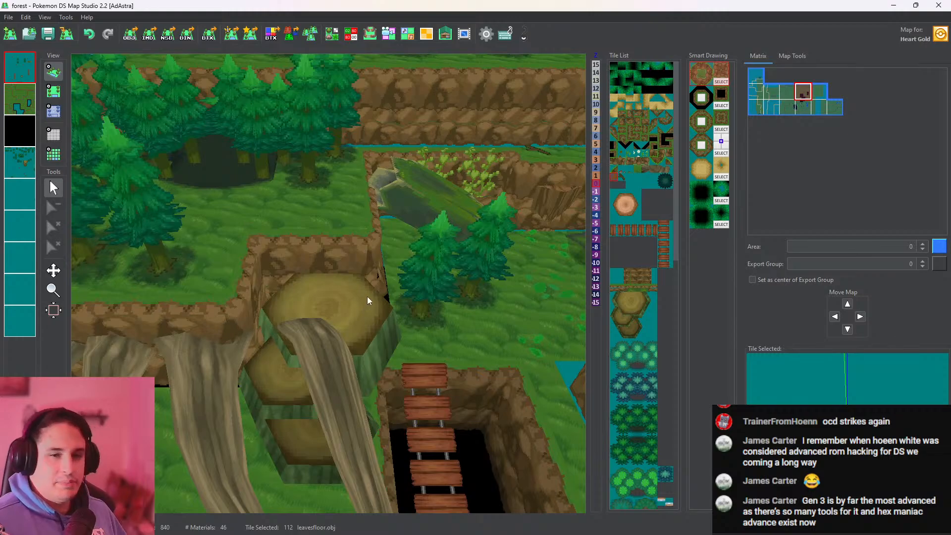
pyautogui.moveTo(269, 285); pyautogui.dragTo(367, 138, button='right')
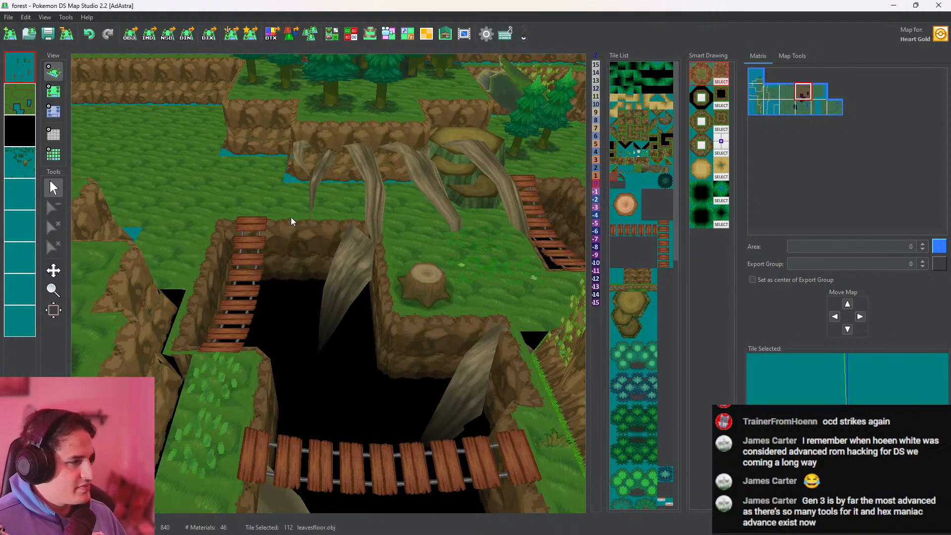
pyautogui.moveTo(266, 230); pyautogui.dragTo(64, 97, button='right')
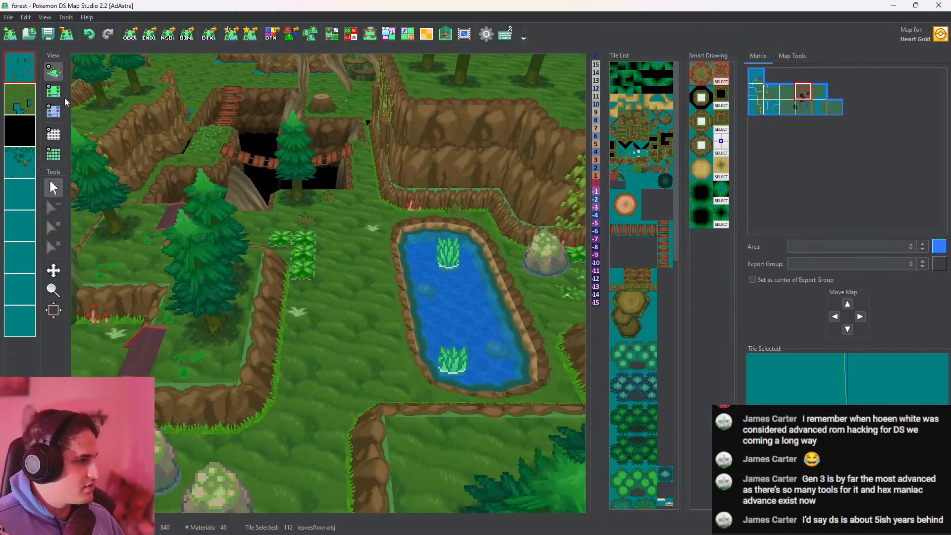
# Place the ezae.obj leaf tile on the open grass just west of the pond
pyautogui.click(53, 91)
pyautogui.click(336, 270)
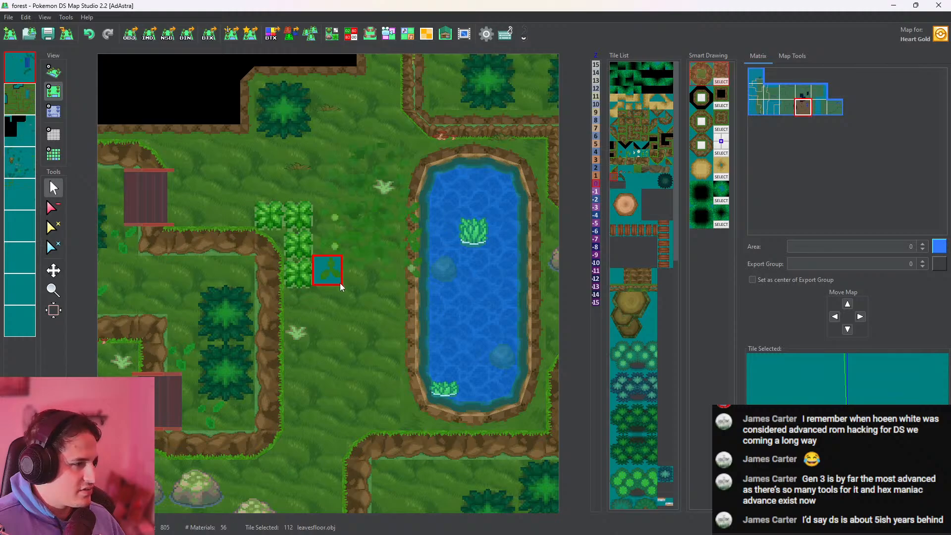
pyautogui.hotkey('ctrl', 'z')
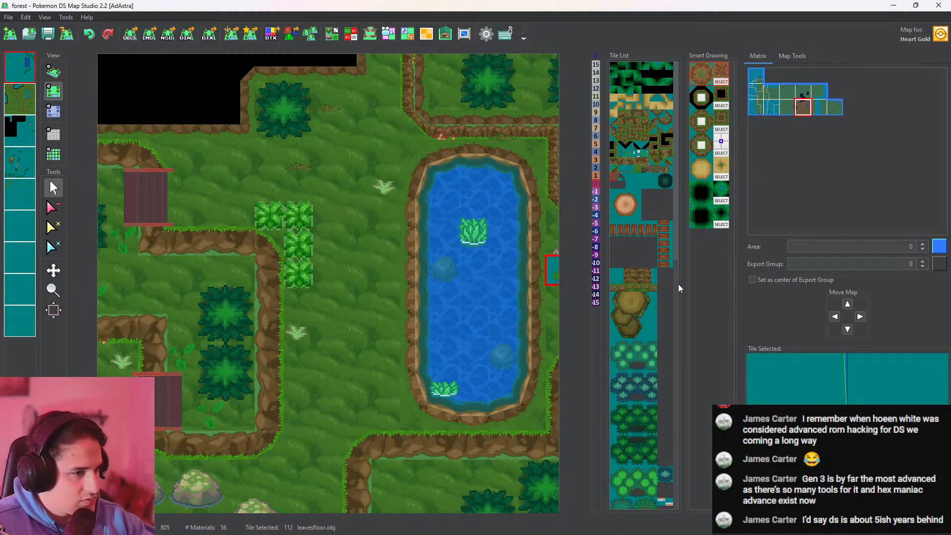
pyautogui.click(632, 157)
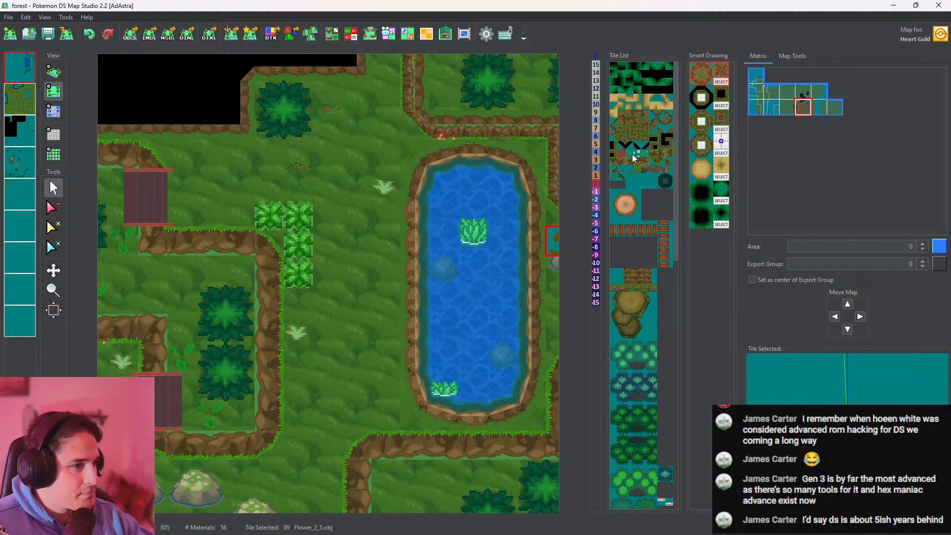
pyautogui.click(633, 153)
pyautogui.moveTo(381, 248)
pyautogui.mouseDown()
pyautogui.moveTo(366, 330)
pyautogui.moveTo(386, 319)
pyautogui.moveTo(376, 270)
pyautogui.mouseUp()
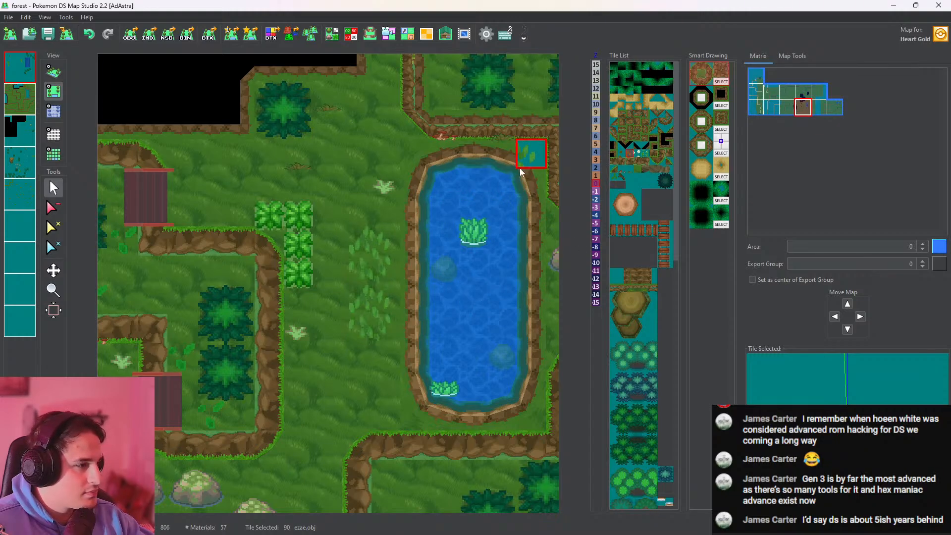
# Place the awawa.obj mushrooms at the foot of the cliff beside the third root, on the first layer, and check them in 3D
pyautogui.click(620, 167)
pyautogui.scroll(15, 363, 163)
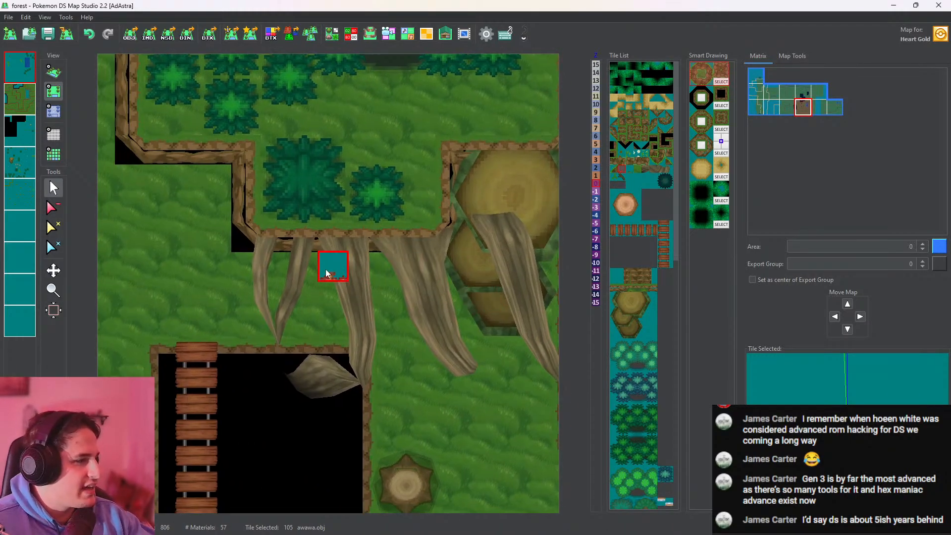
pyautogui.moveTo(342, 270); pyautogui.dragTo(427, 273, button='middle')
pyautogui.click(27, 64)
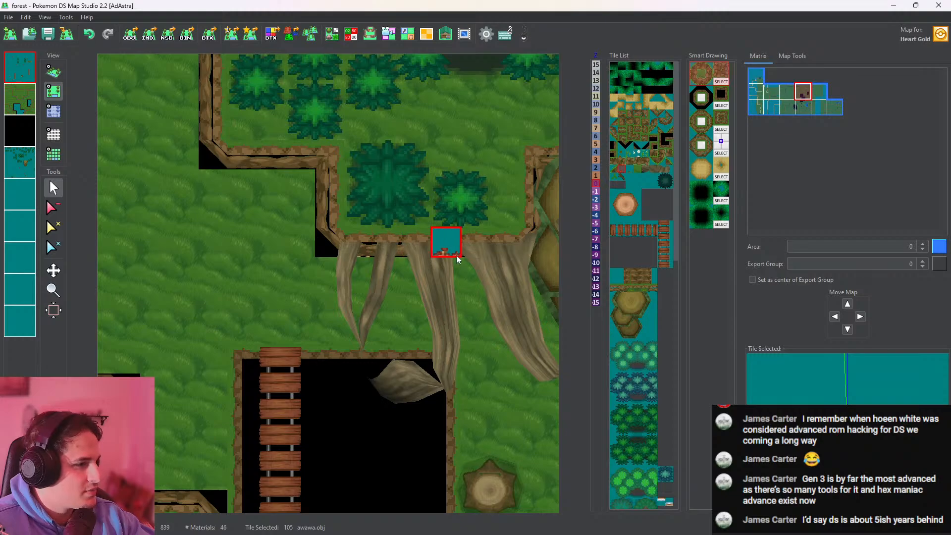
pyautogui.click(53, 72)
pyautogui.scroll(7, 396, 242)
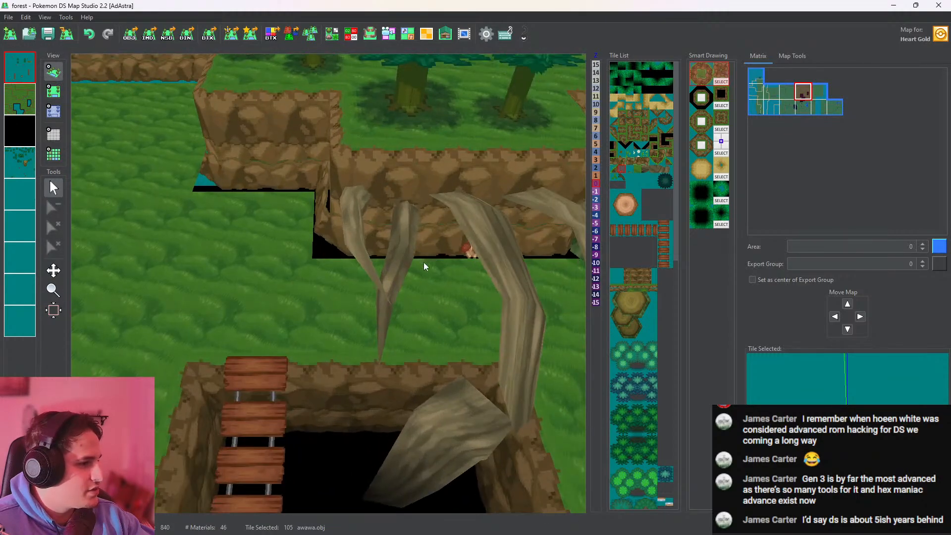
pyautogui.moveTo(424, 263); pyautogui.dragTo(438, 325, button='right')
# Place the awawa.obj mushrooms at the cliff foot between the two westernmost roots, checking the height map and the 3D view
pyautogui.click(53, 92)
pyautogui.click(53, 111)
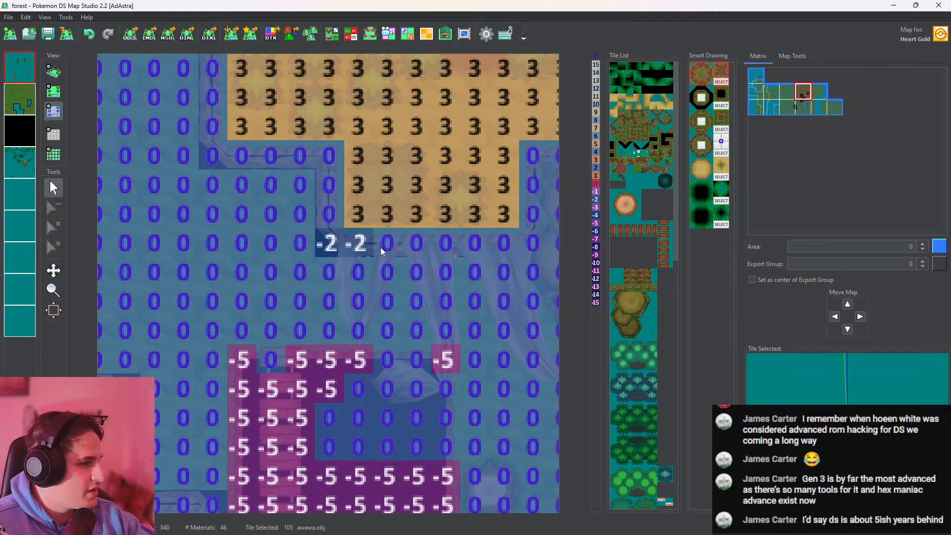
pyautogui.click(59, 71)
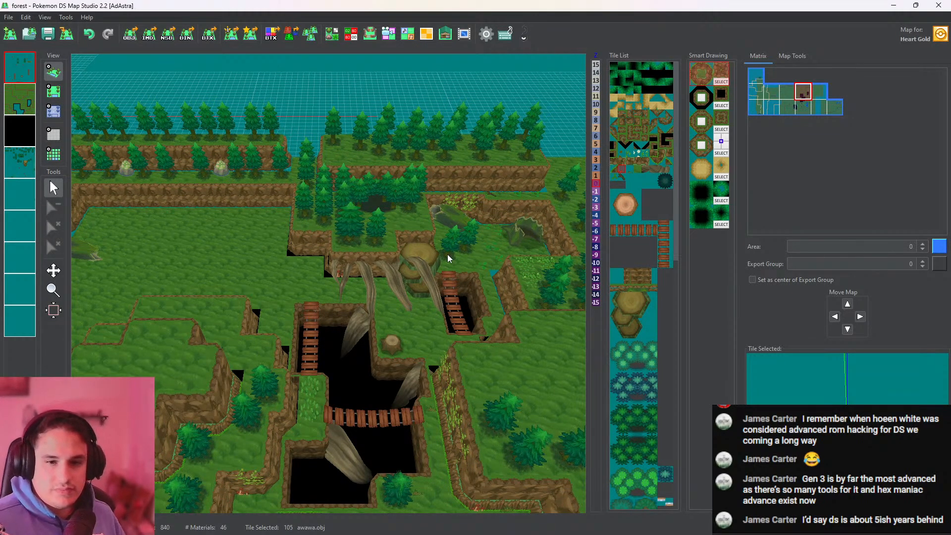
pyautogui.scroll(8, 439, 279)
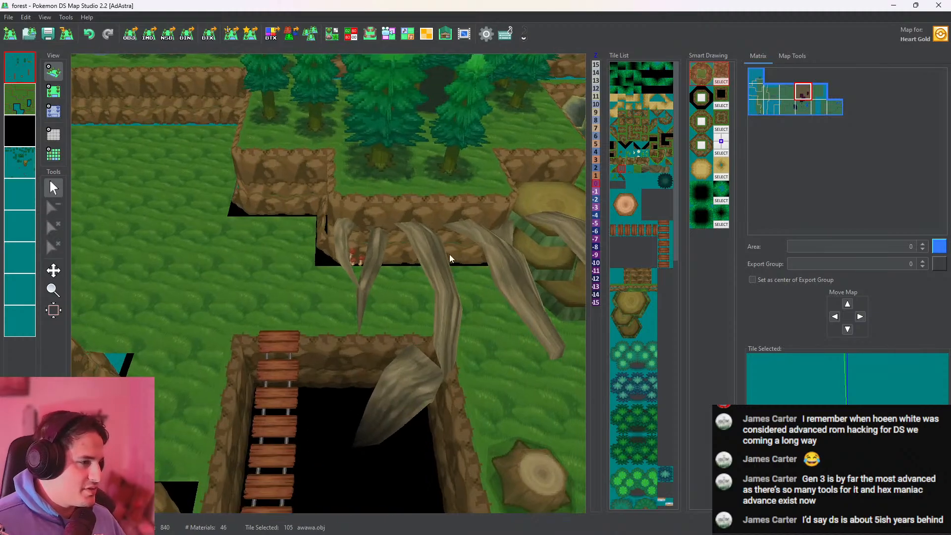
pyautogui.click(53, 92)
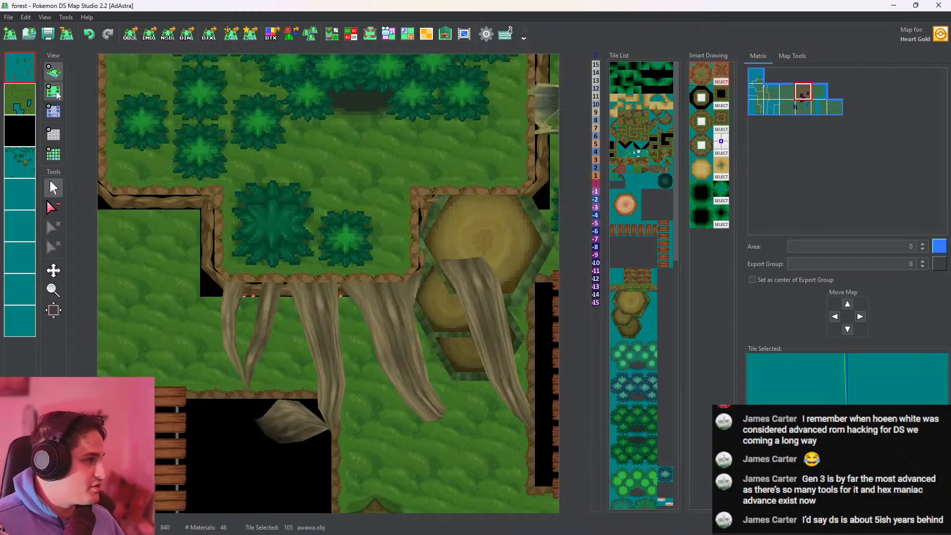
pyautogui.click(53, 71)
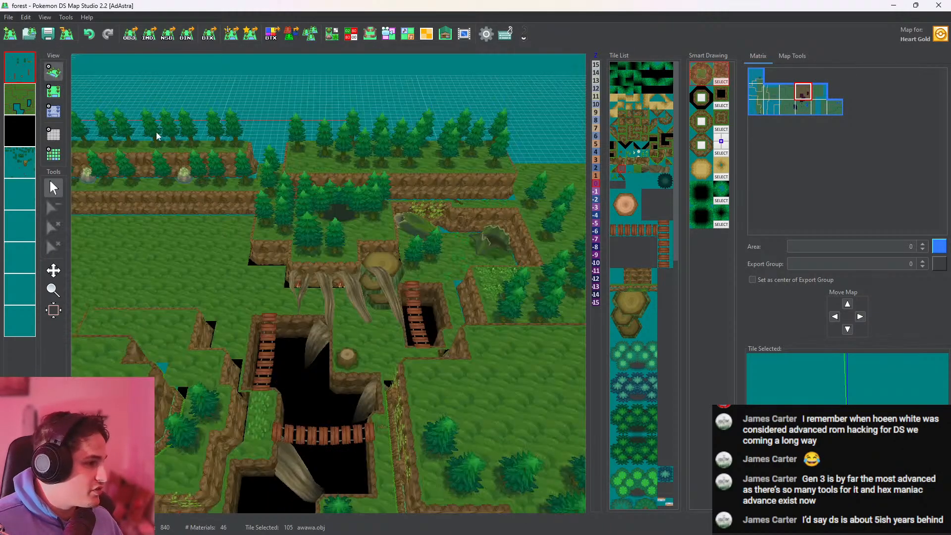
# Place two waaaa.obj tufts side by side on the fourth layer, at the foot of the tree just east of the dark hollow, checking them in 3D
pyautogui.scroll(10, 411, 262)
pyautogui.moveTo(382, 234); pyautogui.dragTo(339, 318, button='middle')
pyautogui.scroll(-4, 426, 203)
pyautogui.moveTo(405, 245); pyautogui.dragTo(386, 279, button='middle')
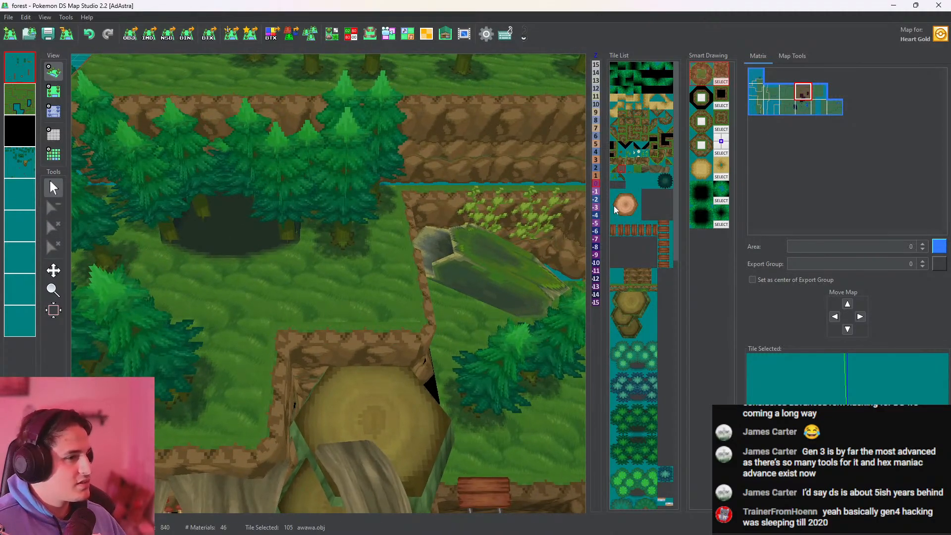
pyautogui.click(629, 170)
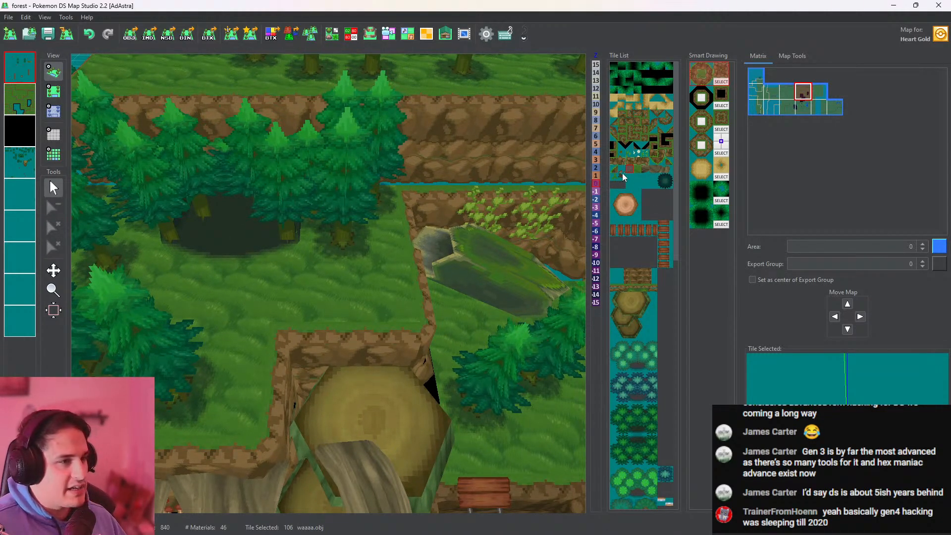
pyautogui.moveTo(862, 382); pyautogui.dragTo(881, 398)
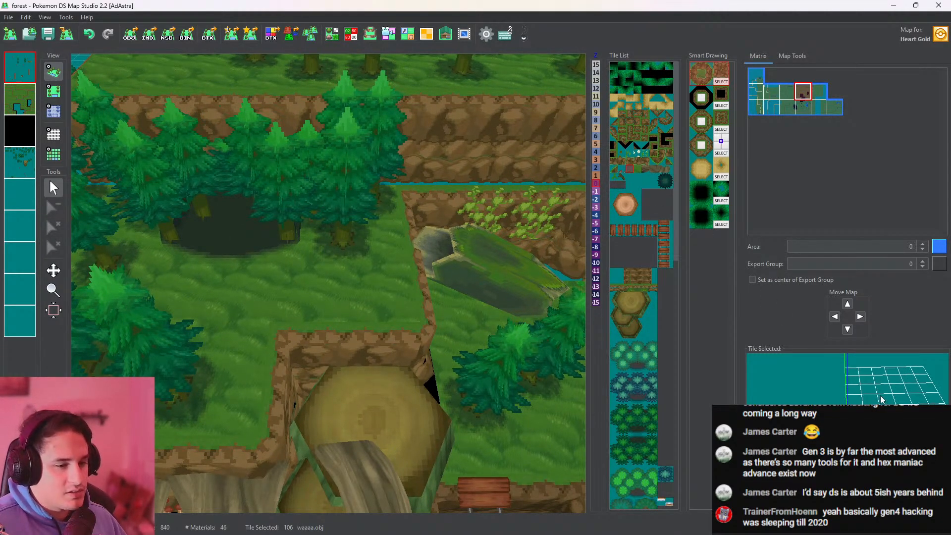
pyautogui.click(54, 93)
pyautogui.click(18, 73)
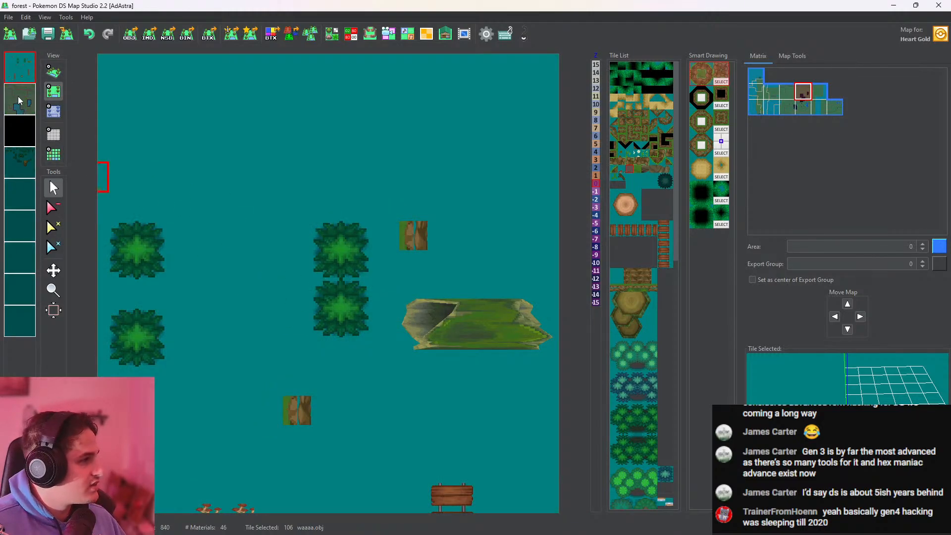
pyautogui.click(20, 162)
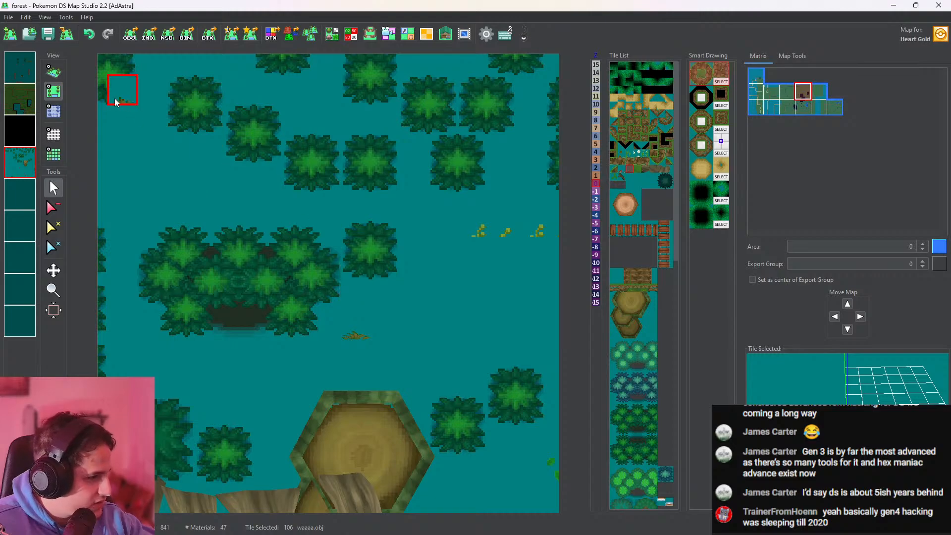
pyautogui.doubleClick(20, 167)
pyautogui.click(54, 72)
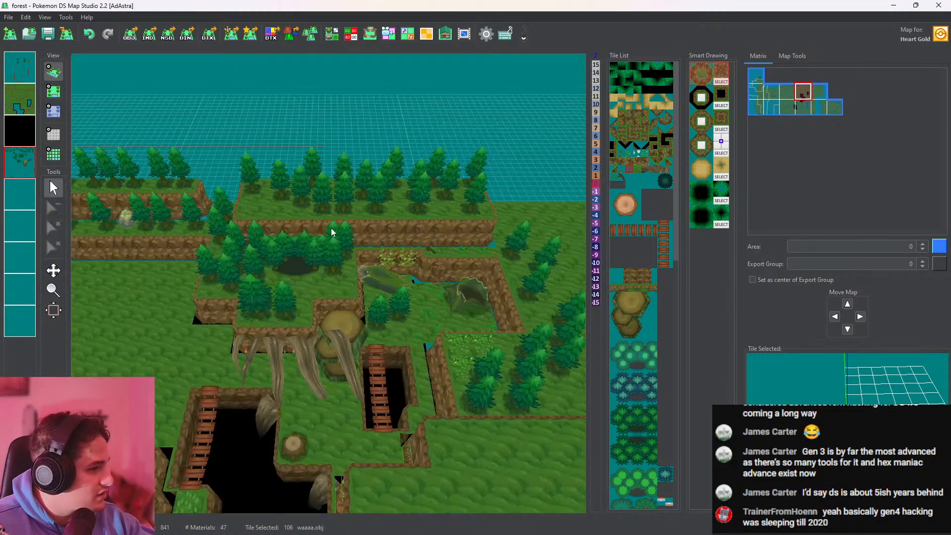
pyautogui.click(53, 91)
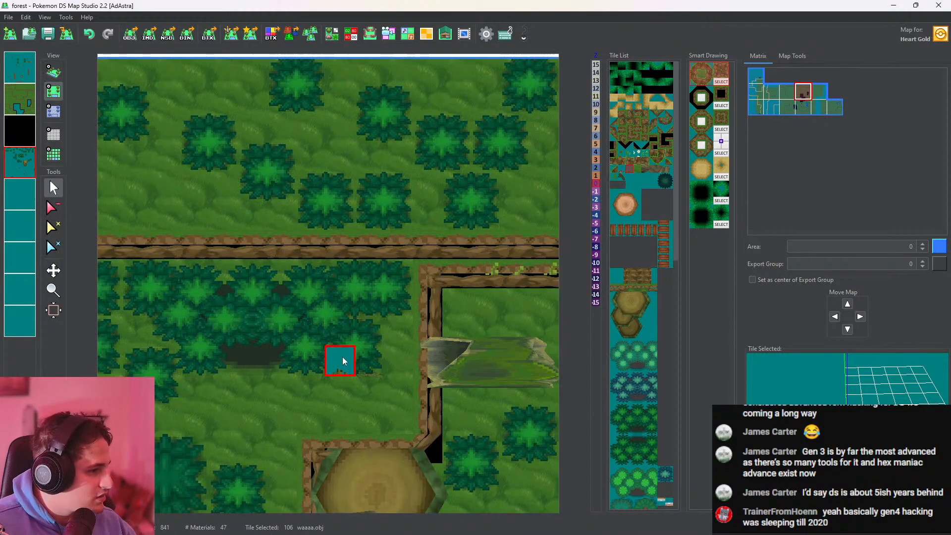
pyautogui.click(54, 72)
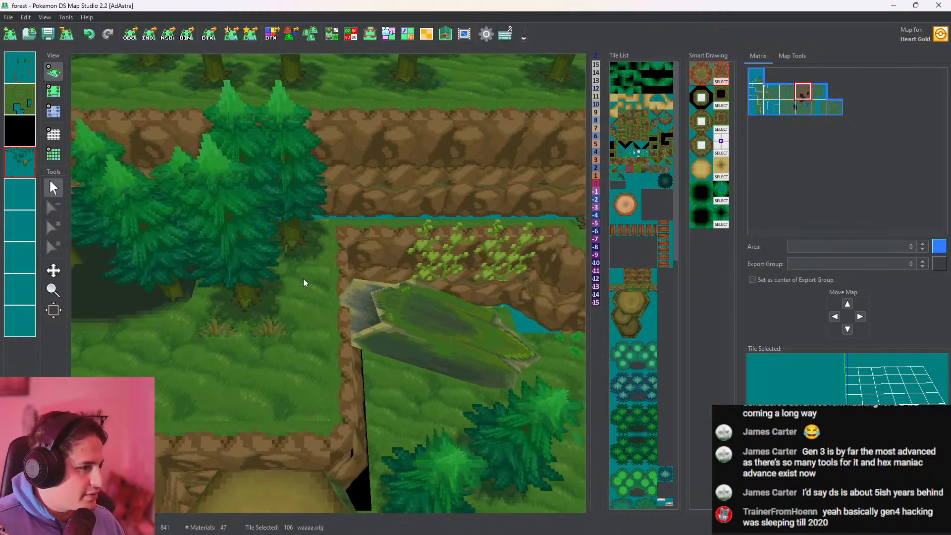
# Add more waaaa.obj tufts on the first layer around the trees flanking the dark hollow, including its west side, and check them in 3D
pyautogui.click(54, 91)
pyautogui.click(20, 77)
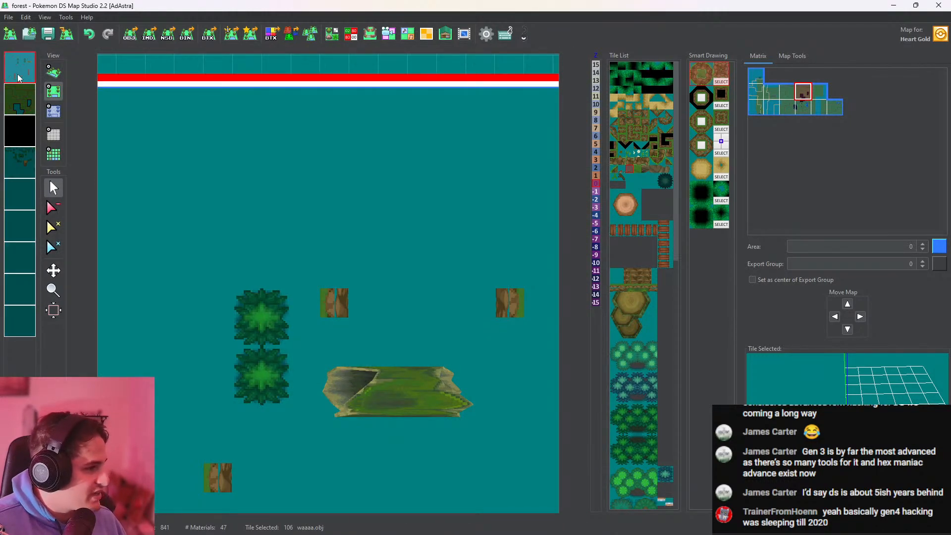
pyautogui.click(20, 74)
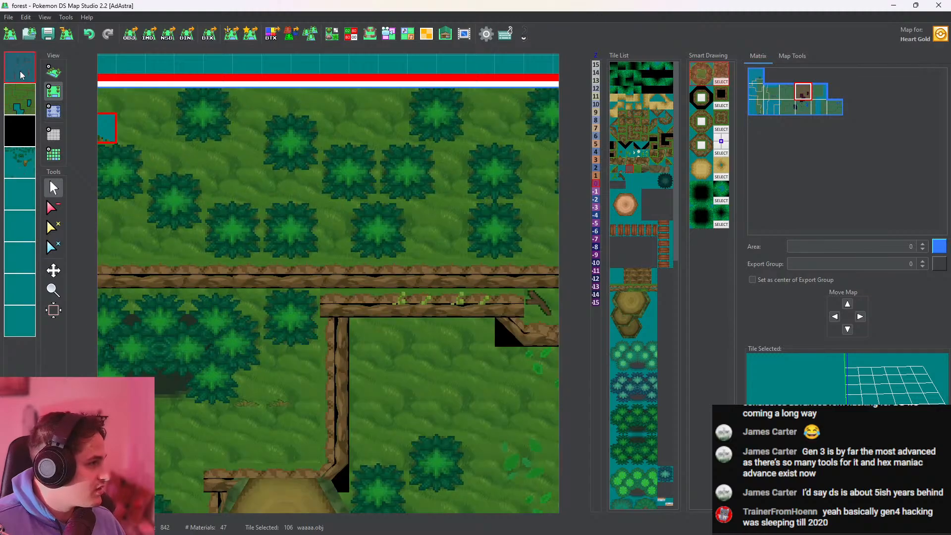
pyautogui.click(53, 71)
pyautogui.scroll(6, 319, 262)
pyautogui.moveTo(238, 263); pyautogui.dragTo(446, 275)
pyautogui.click(55, 93)
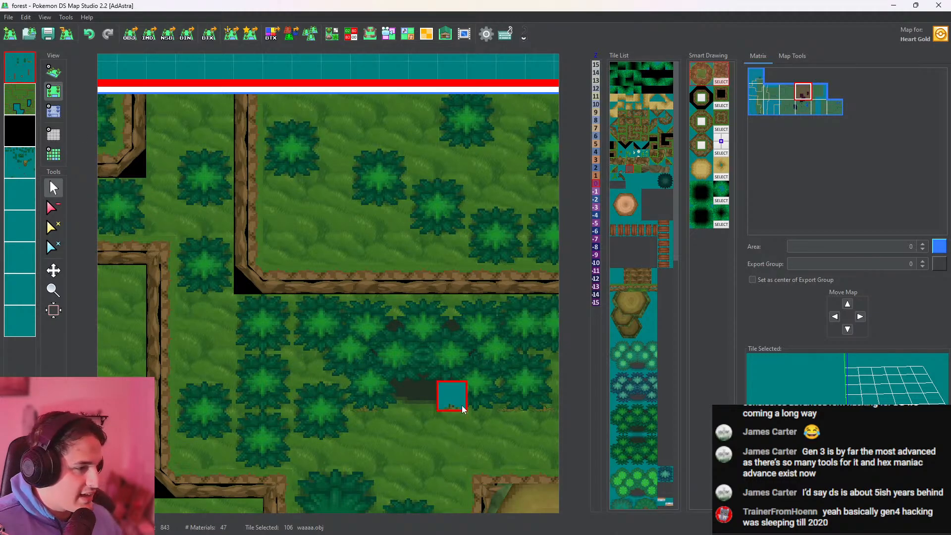
pyautogui.click(53, 72)
pyautogui.scroll(2, 445, 281)
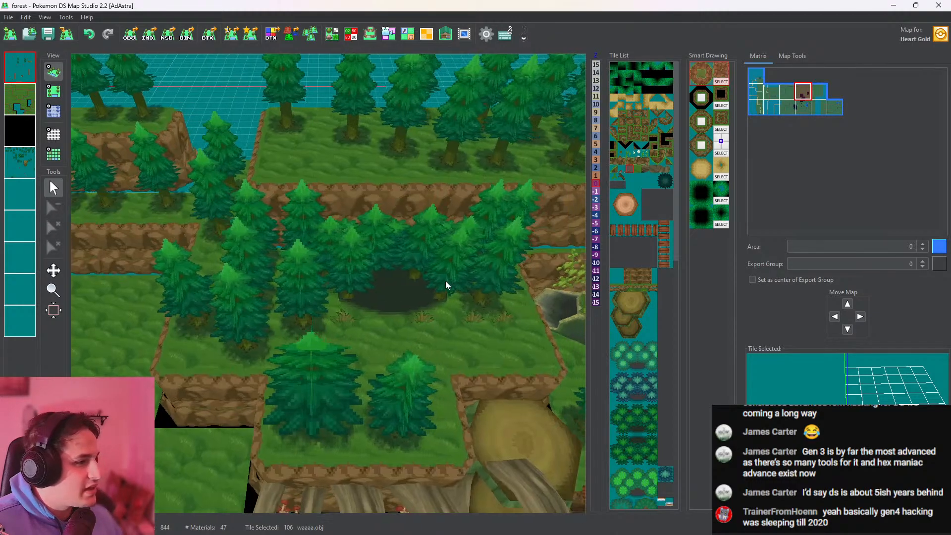
# Review the hollow, cliffs, roots and pits in 3D and save the map
pyautogui.moveTo(445, 281); pyautogui.dragTo(281, 263)
pyautogui.moveTo(536, 259); pyautogui.dragTo(304, 159)
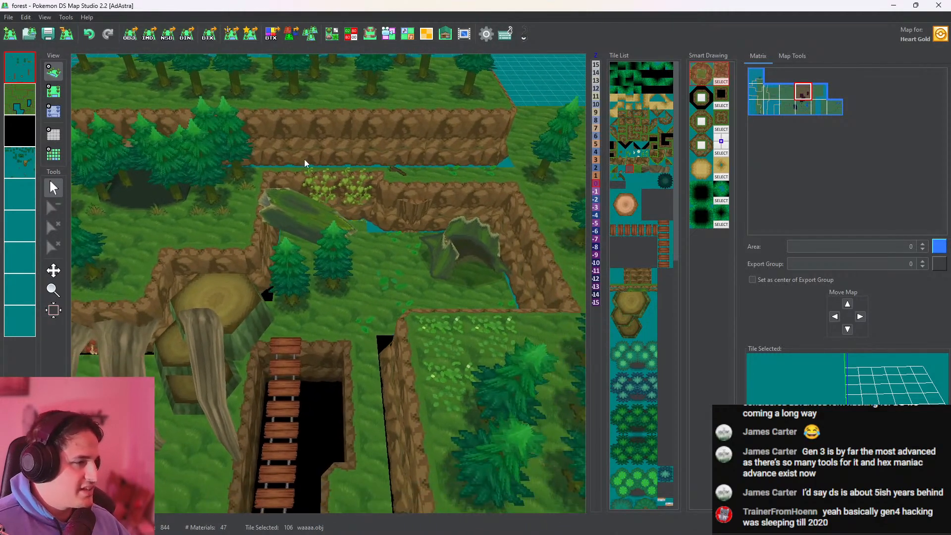
pyautogui.moveTo(320, 315); pyautogui.dragTo(434, 155)
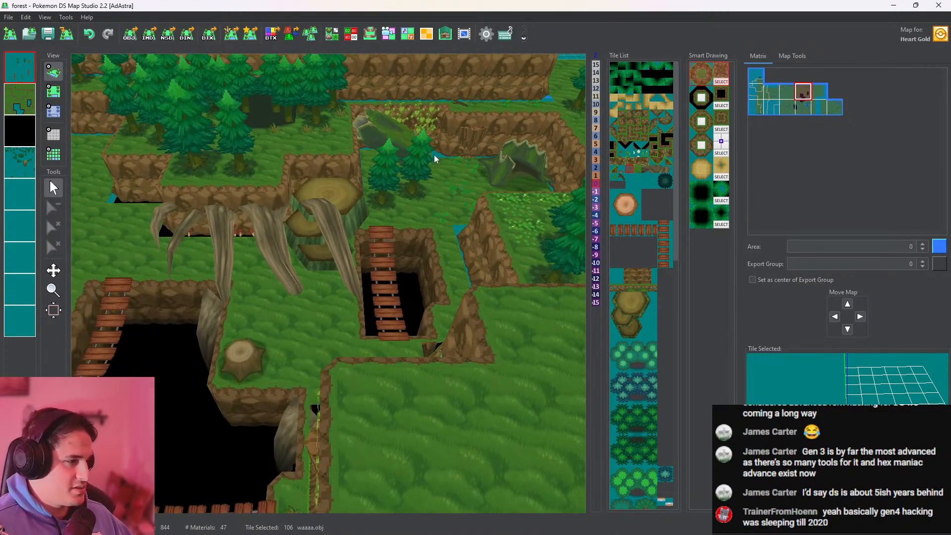
pyautogui.moveTo(372, 285); pyautogui.dragTo(472, 285)
pyautogui.click(48, 33)
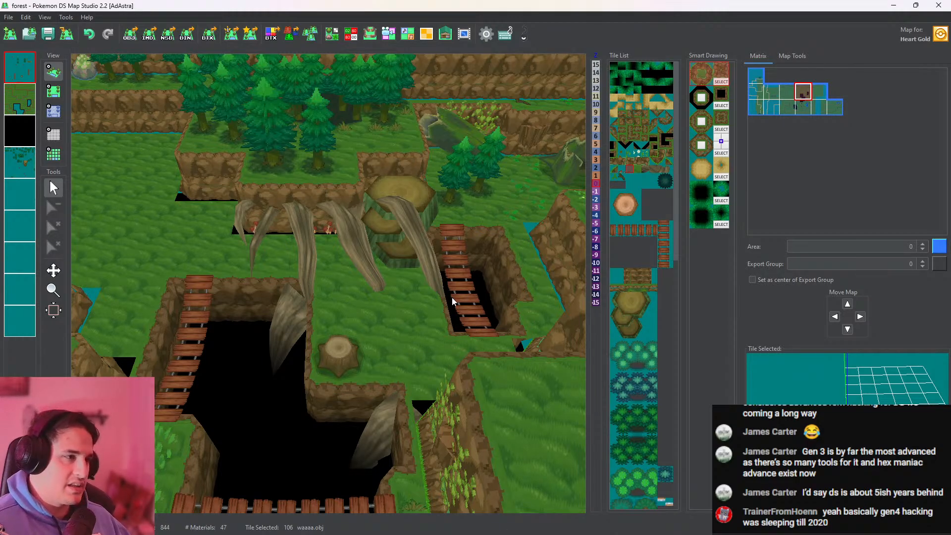
# Place the AAAA44.obj branch on the grass between the third root's tip and the small stump, and check it up close in 3D
pyautogui.moveTo(348, 308); pyautogui.dragTo(399, 261)
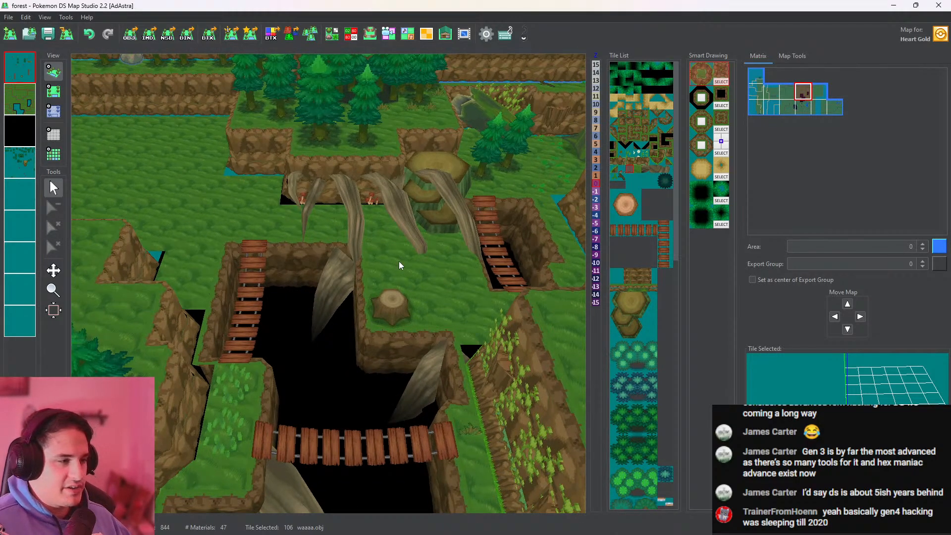
pyautogui.moveTo(466, 234); pyautogui.dragTo(192, 312)
pyautogui.moveTo(329, 310); pyautogui.dragTo(280, 314)
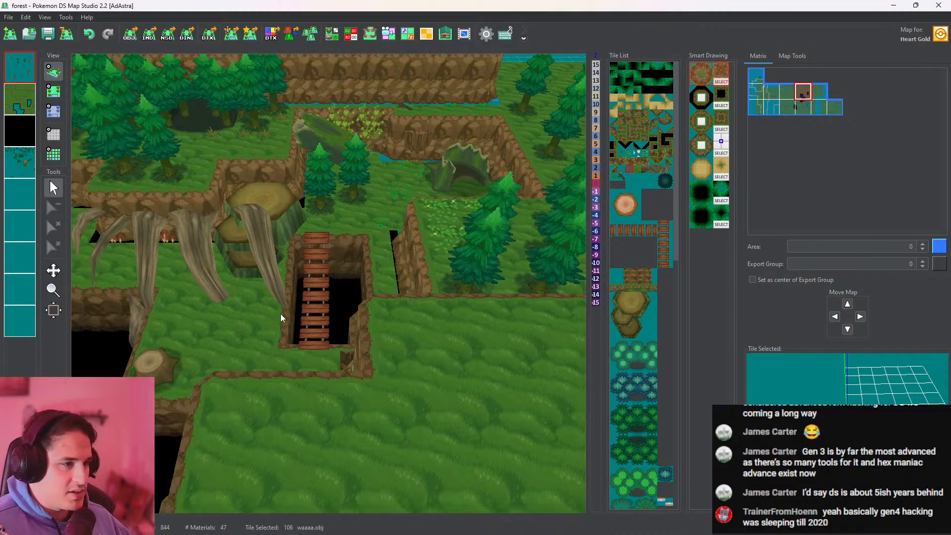
pyautogui.click(617, 177)
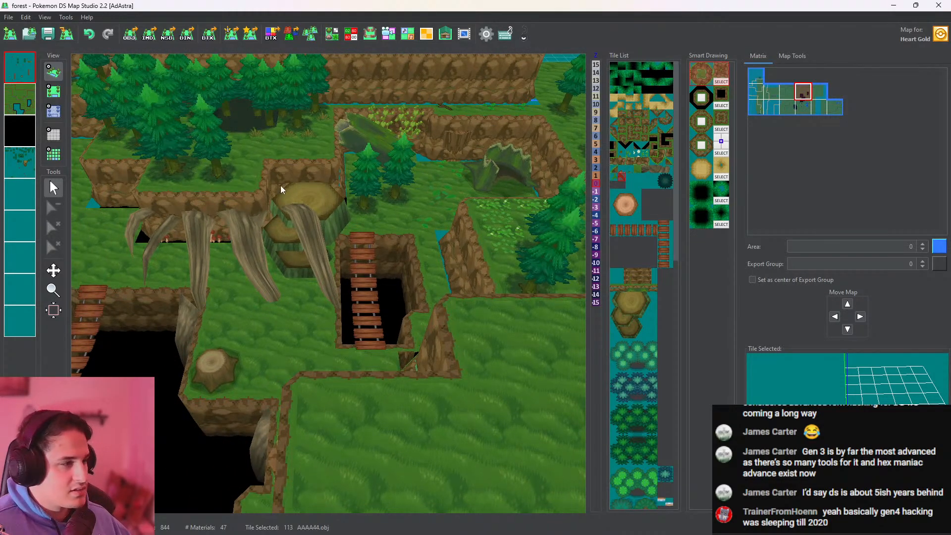
pyautogui.click(52, 91)
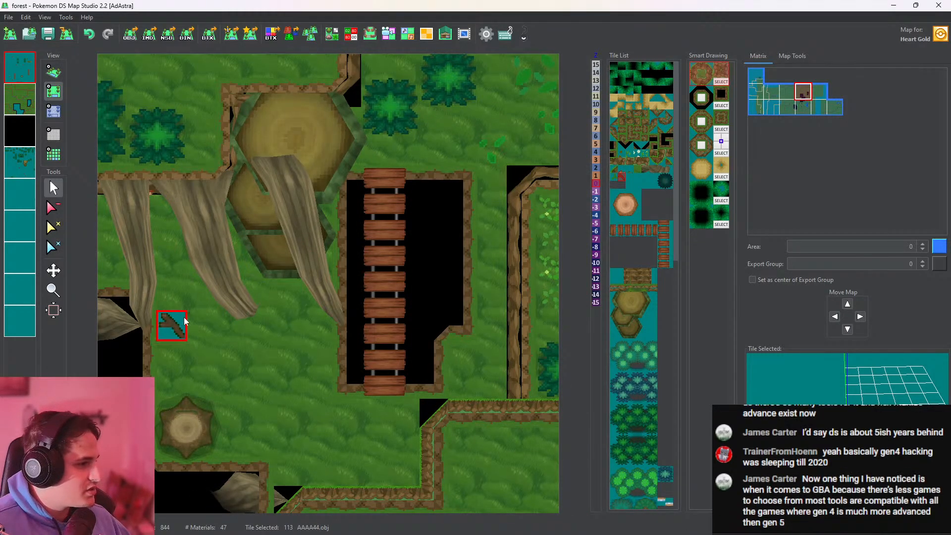
pyautogui.click(193, 340)
pyautogui.click(52, 71)
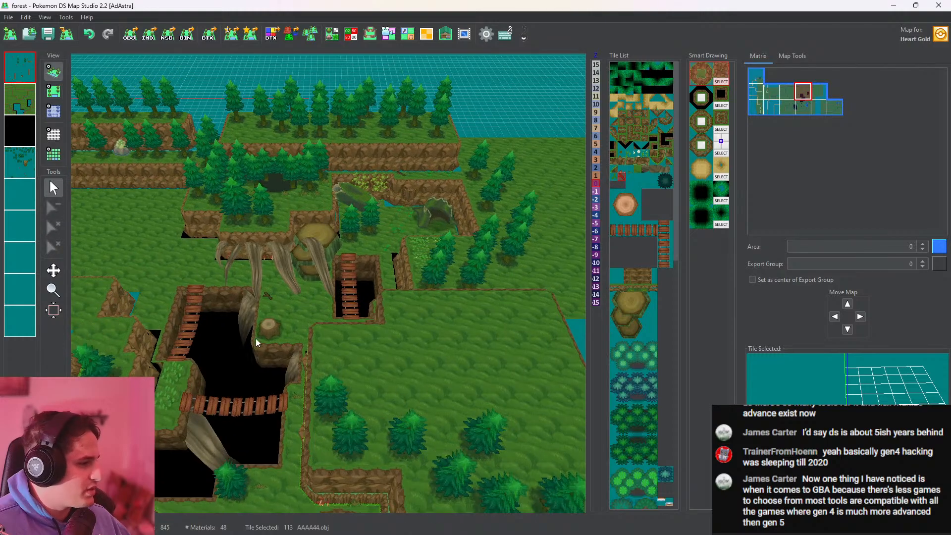
pyautogui.scroll(5, 259, 311)
pyautogui.moveTo(259, 311); pyautogui.dragTo(420, 310)
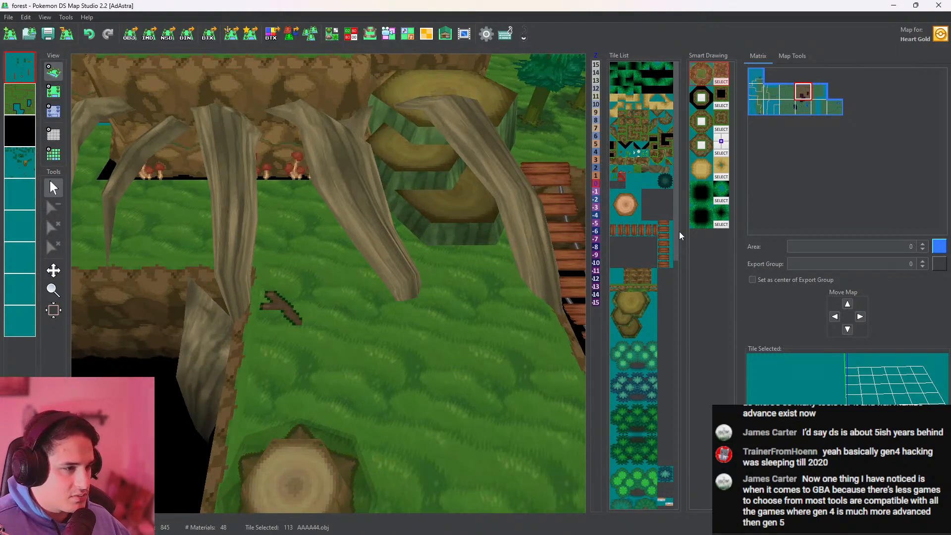
# Place one branch.obj tile at the tip of the fourth root from the west and another against the east side of the third root
pyautogui.moveTo(677, 231); pyautogui.dragTo(700, 482)
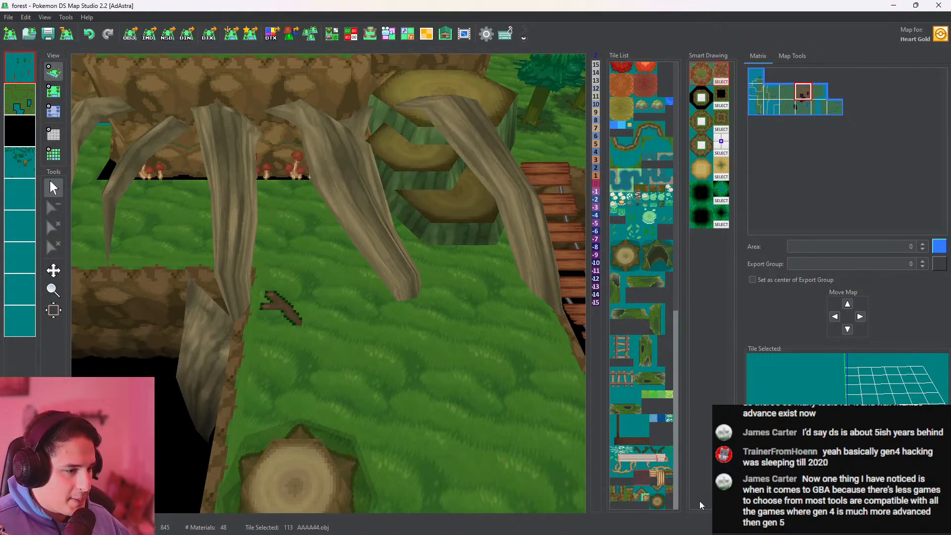
pyautogui.click(645, 452)
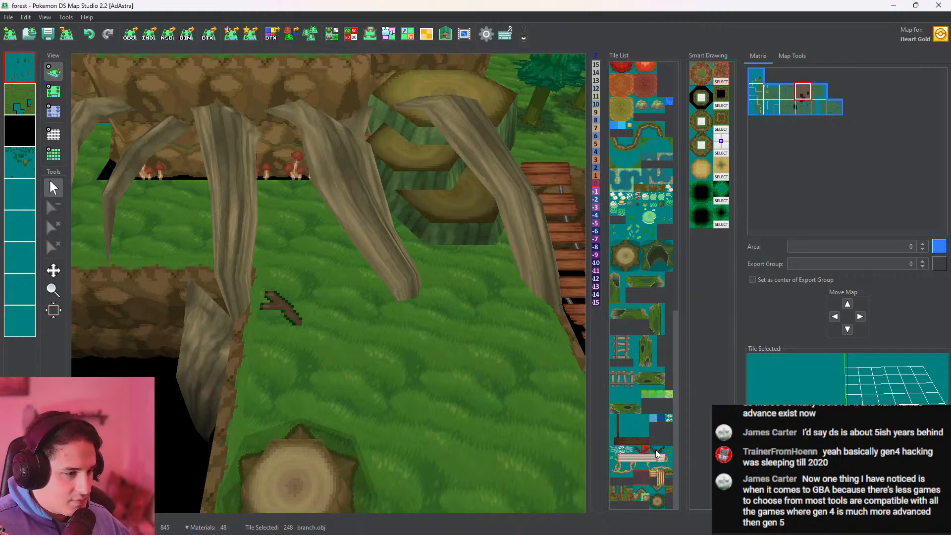
pyautogui.click(54, 91)
pyautogui.click(397, 284)
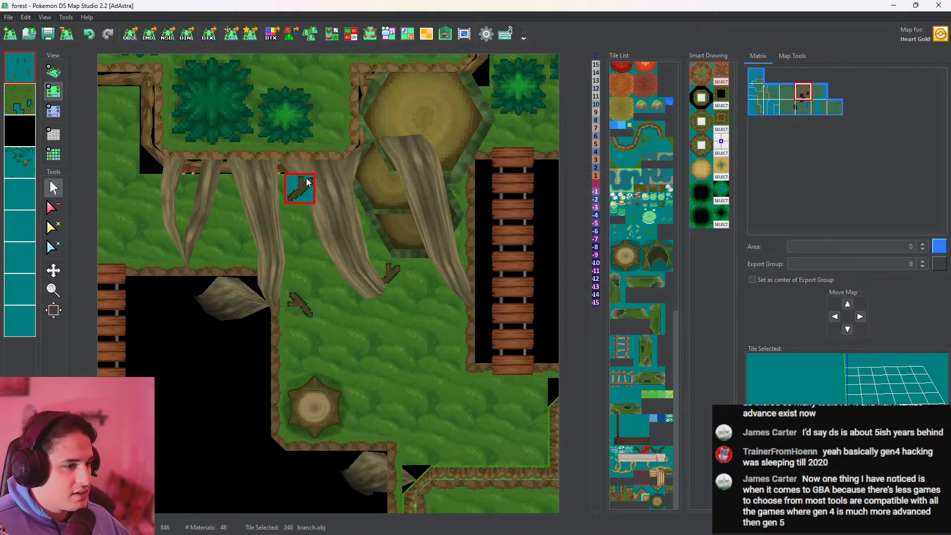
pyautogui.click(52, 74)
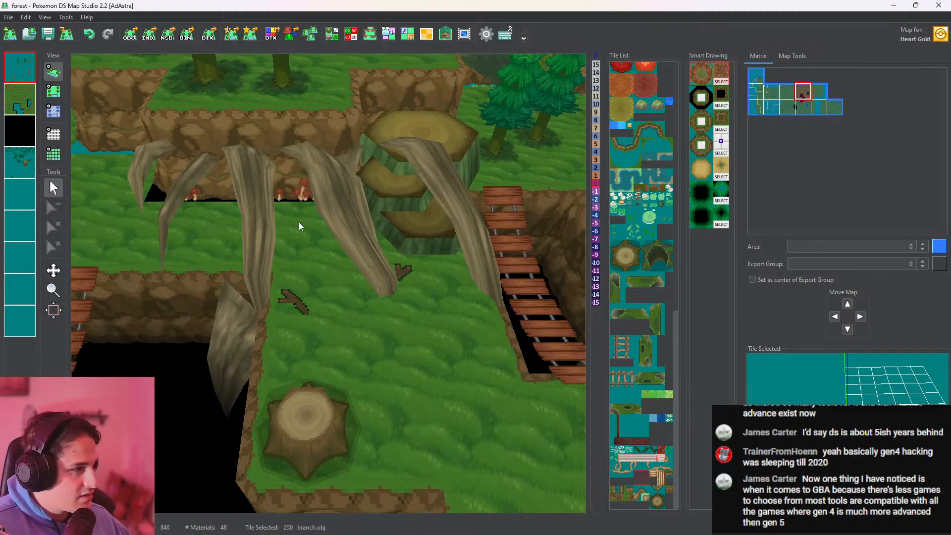
pyautogui.click(55, 91)
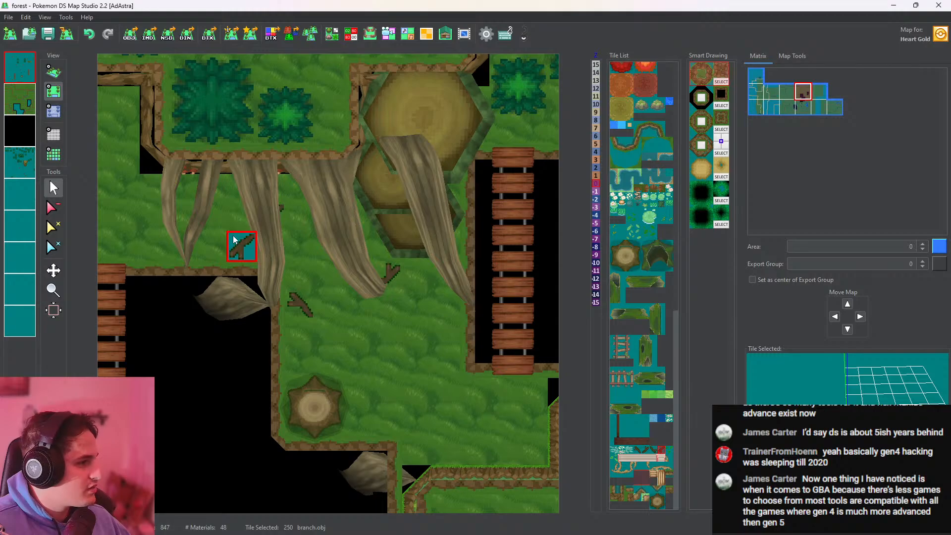
# Try branch.obj tile 249 on the grass just east of the second root from the west, checking it in 3D
pyautogui.scroll(-1, 225, 237)
pyautogui.scroll(2, 225, 237)
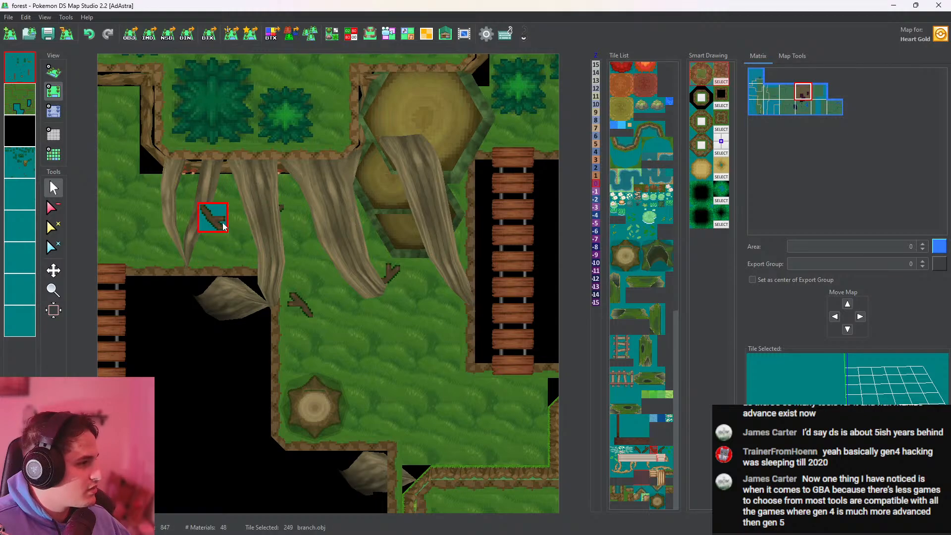
pyautogui.click(220, 219)
pyautogui.click(54, 72)
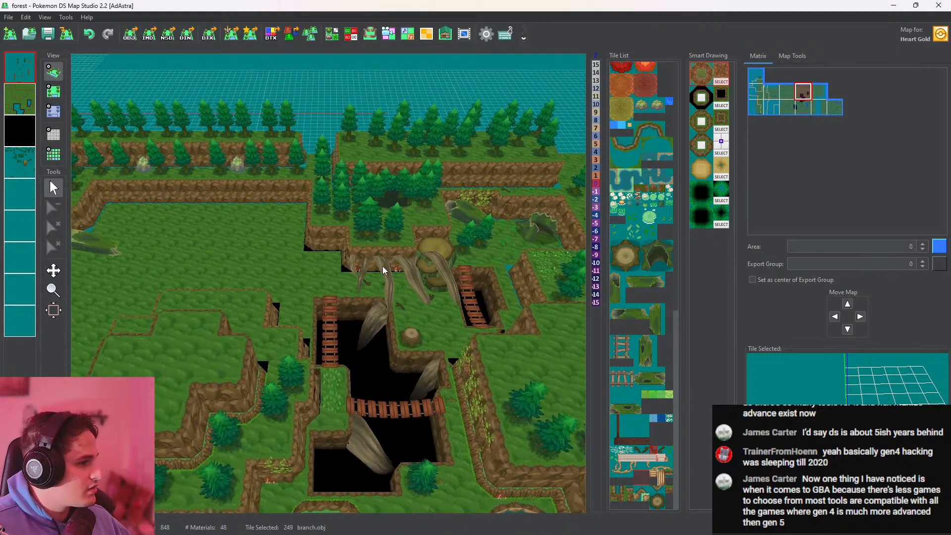
pyautogui.scroll(2, 453, 286)
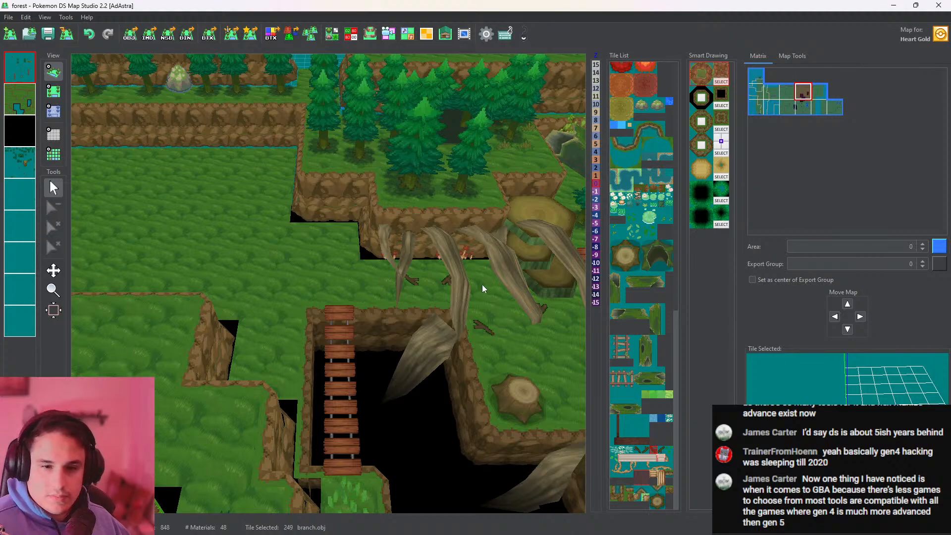
# Undo the last branch placement and place branch.obj tile 249 at the tips of the two westernmost roots, checking it in 3D
pyautogui.click(90, 34)
pyautogui.click(53, 90)
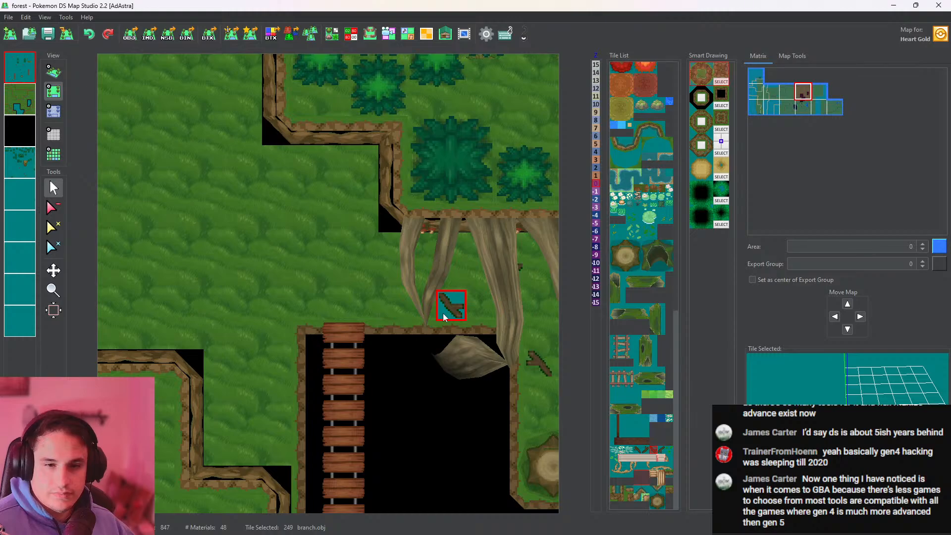
pyautogui.click(420, 305)
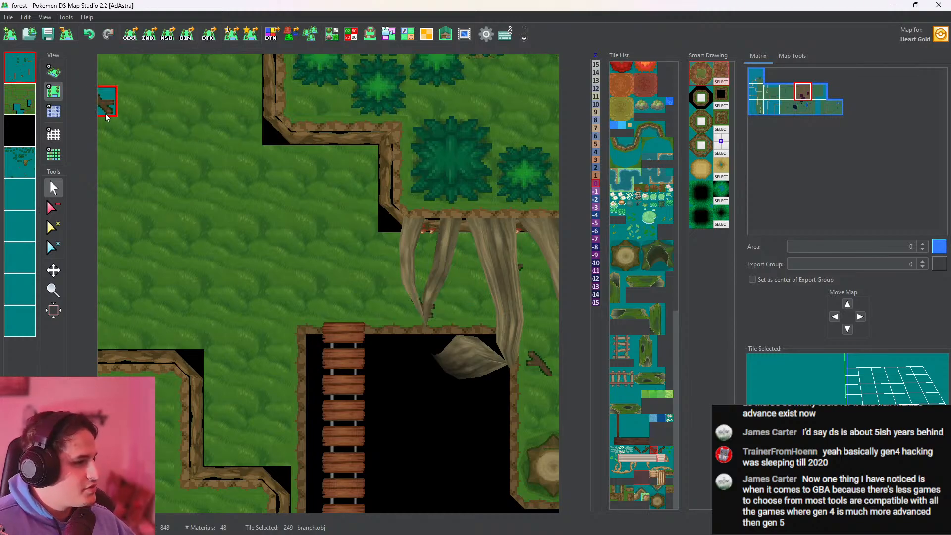
pyautogui.click(54, 72)
pyautogui.scroll(3, 415, 276)
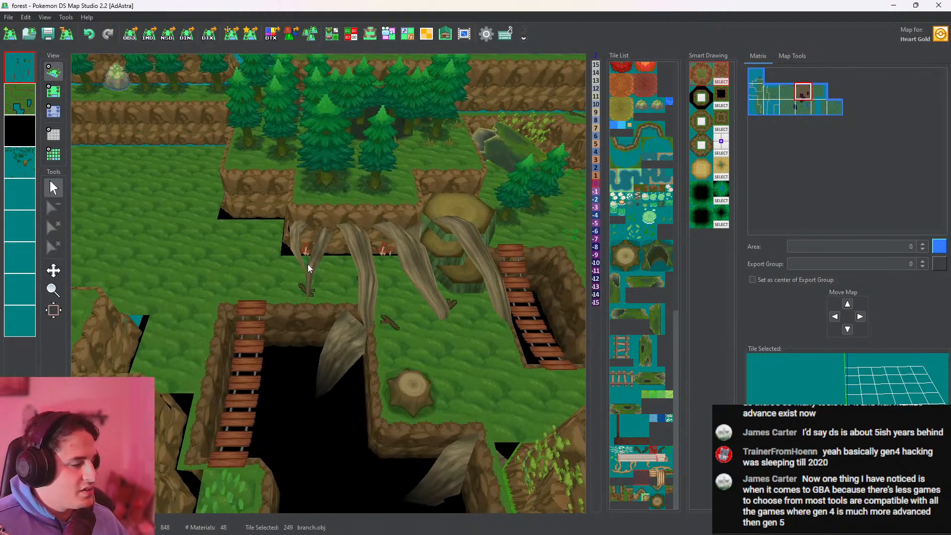
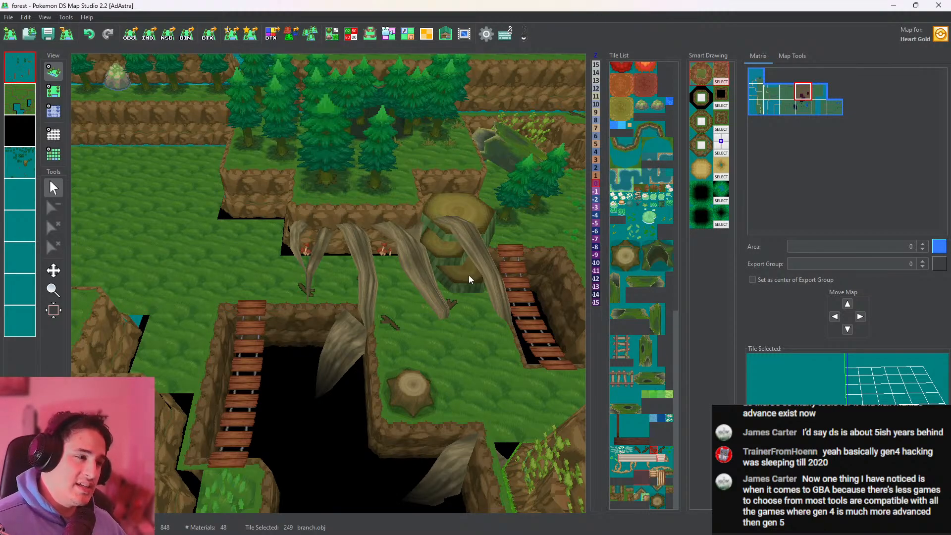
# Tint all vertices of the horizontal bridge tile with a muted pale green, RGB 180, 220, 190, in the tileset
pyautogui.moveTo(468, 275); pyautogui.dragTo(354, 280, button='middle')
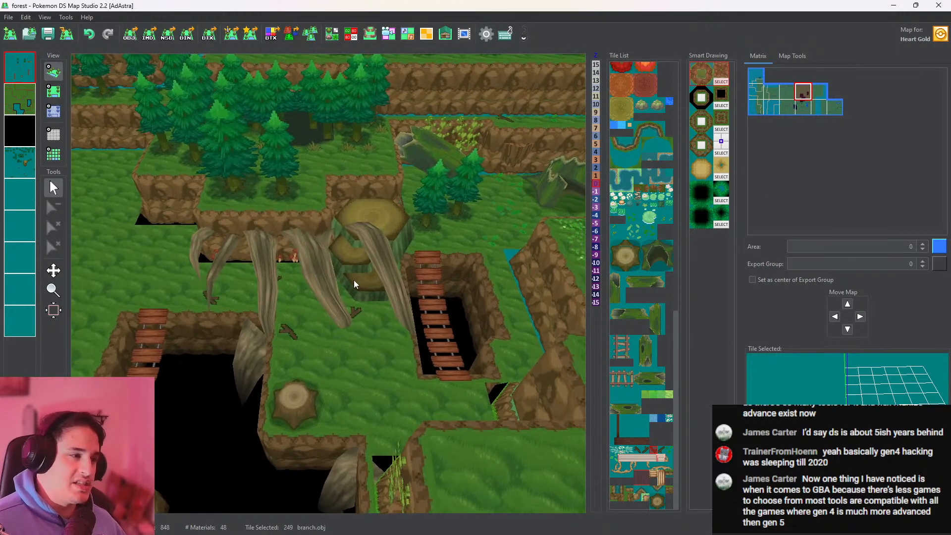
pyautogui.click(333, 35)
pyautogui.moveTo(394, 148)
pyautogui.mouseDown()
pyautogui.moveTo(403, 385)
pyautogui.moveTo(388, 254)
pyautogui.moveTo(395, 165)
pyautogui.mouseUp()
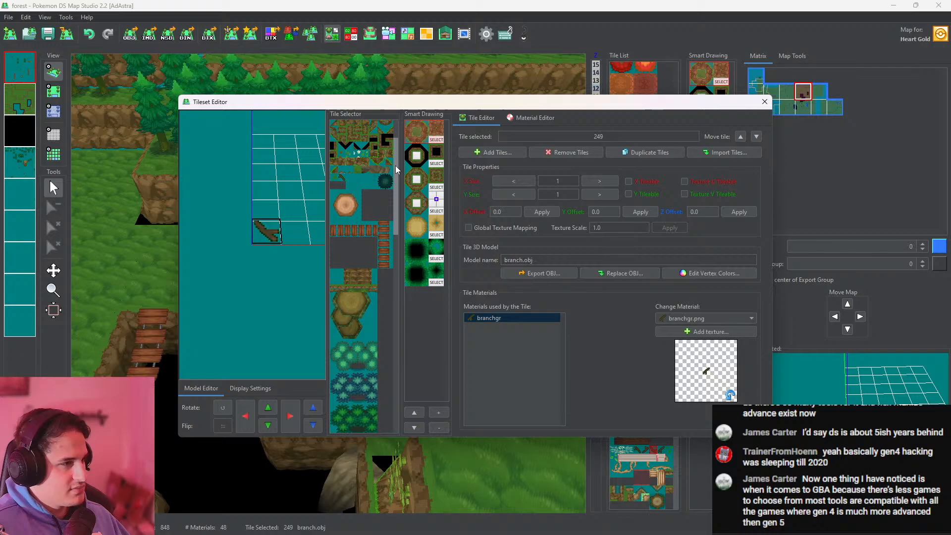
pyautogui.click(367, 230)
pyautogui.click(705, 274)
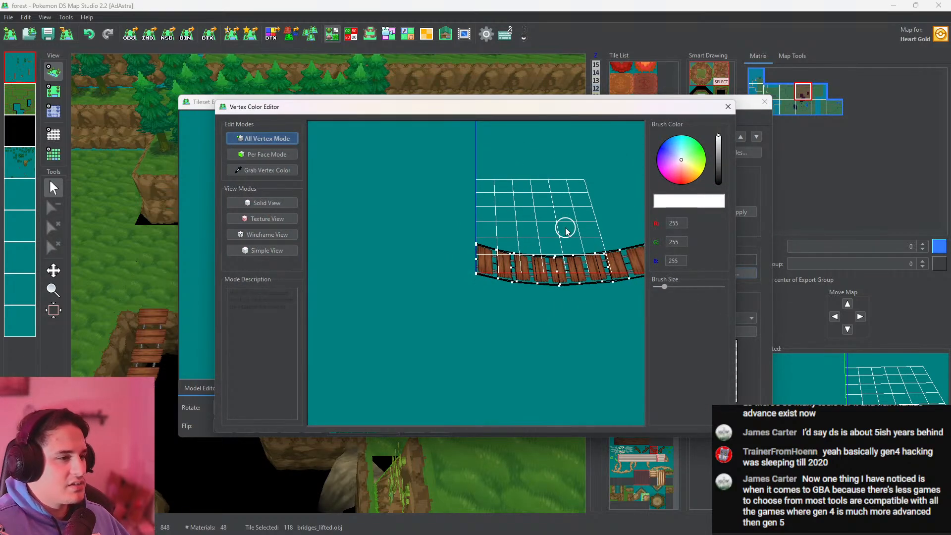
pyautogui.click(685, 156)
pyautogui.moveTo(719, 151); pyautogui.dragTo(719, 141)
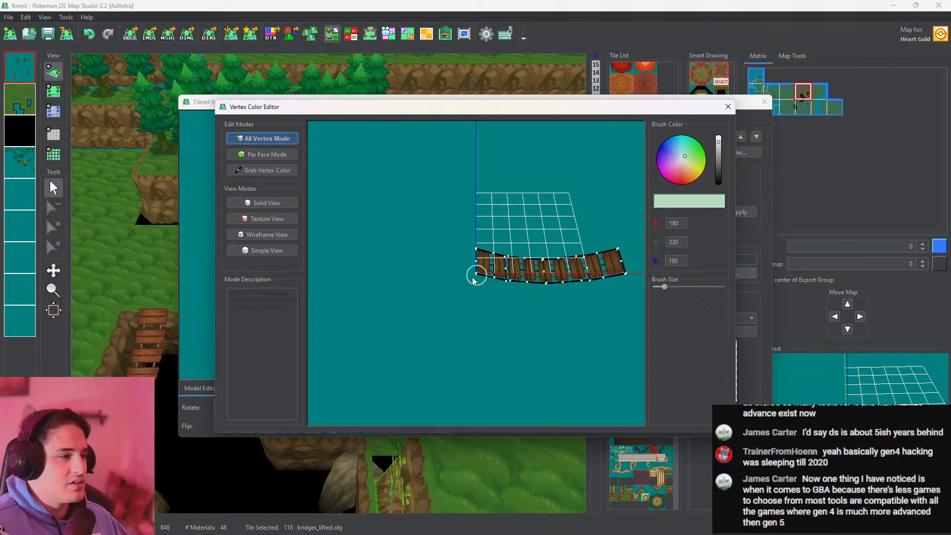
pyautogui.click(728, 107)
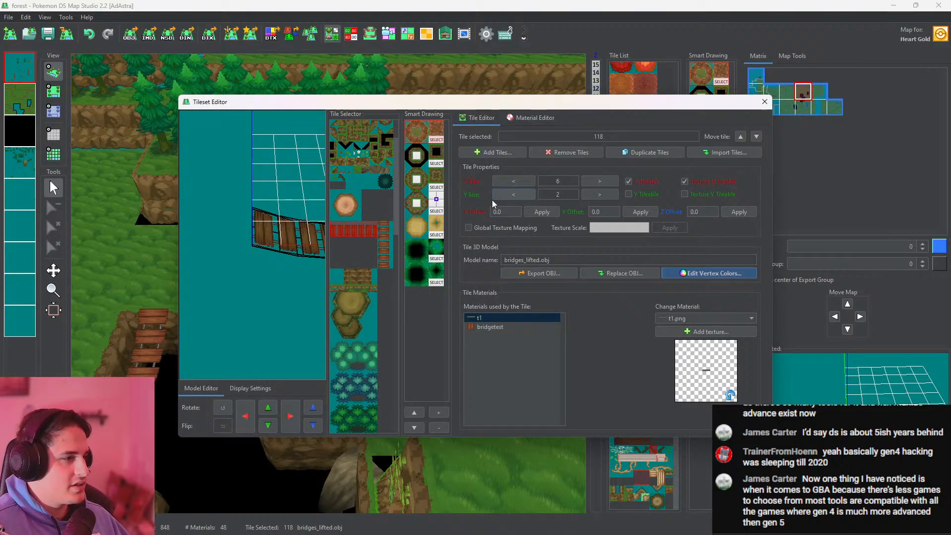
pyautogui.click(764, 102)
# Pick the vertical bridge tile over the pit and open it in the Tileset Editor
pyautogui.scroll(-4, 304, 345)
pyautogui.moveTo(304, 345); pyautogui.dragTo(423, 154, button='right')
pyautogui.scroll(4, 423, 153)
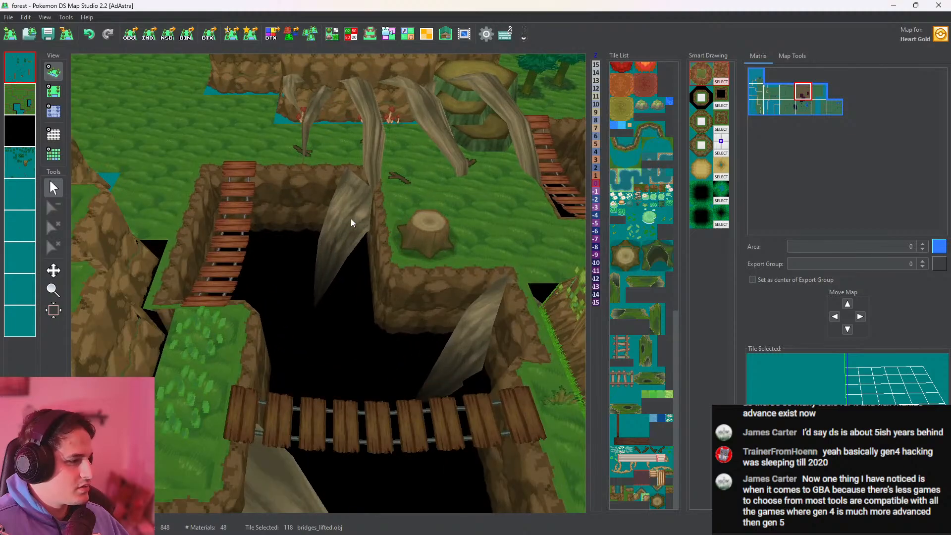
pyautogui.moveTo(351, 219); pyautogui.dragTo(414, 240)
pyautogui.click(54, 92)
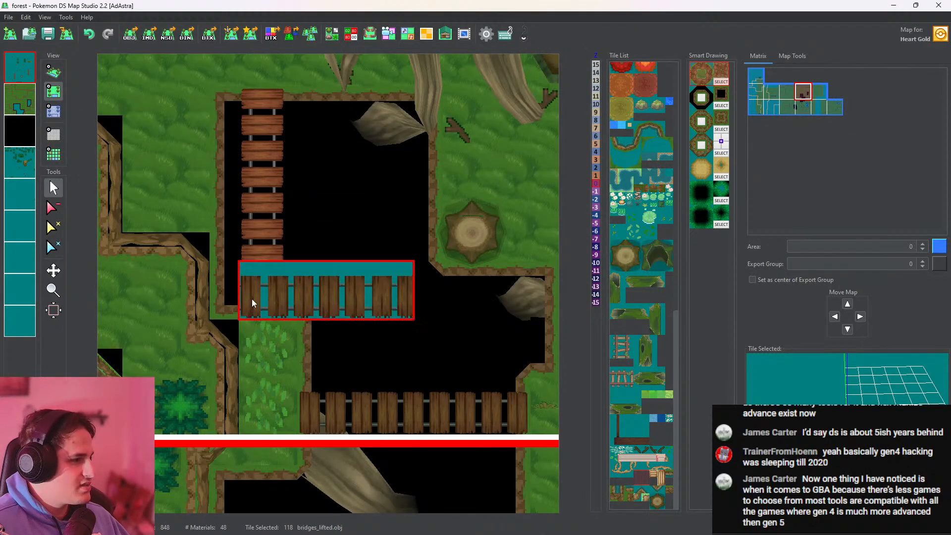
pyautogui.scroll(-1, 253, 299)
pyautogui.click(326, 40)
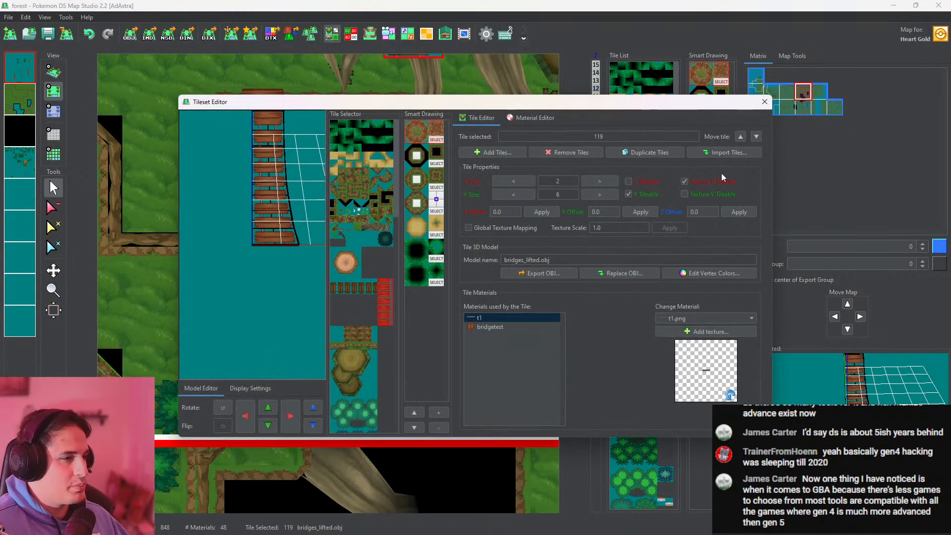
# Tint all vertices of the vertical bridge tile with muted green, RGB 170, 207, 182, and save the map
pyautogui.click(712, 273)
pyautogui.scroll(-1, 603, 237)
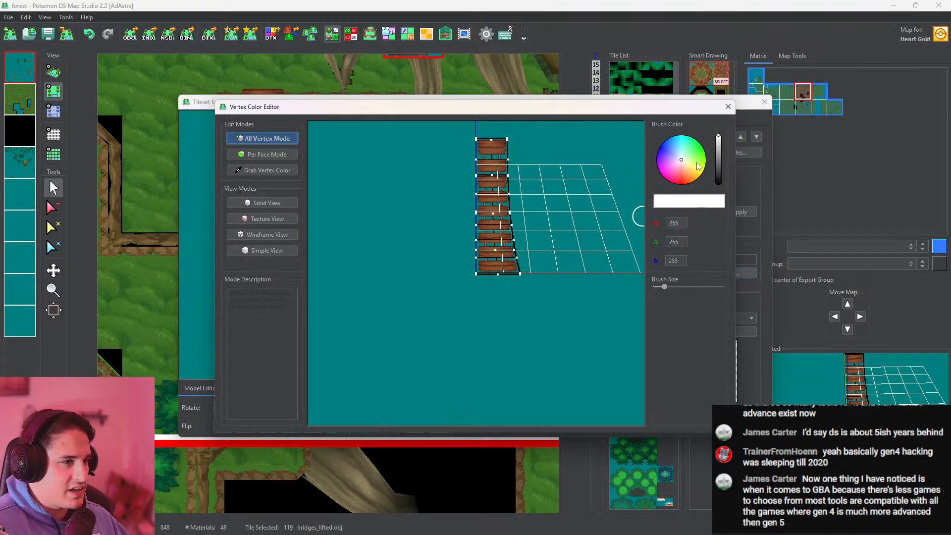
pyautogui.click(684, 157)
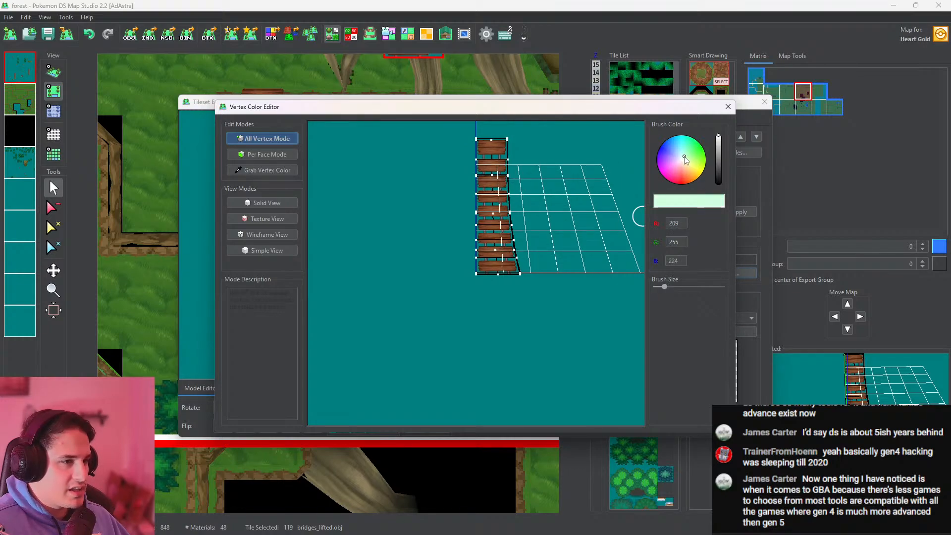
pyautogui.click(717, 145)
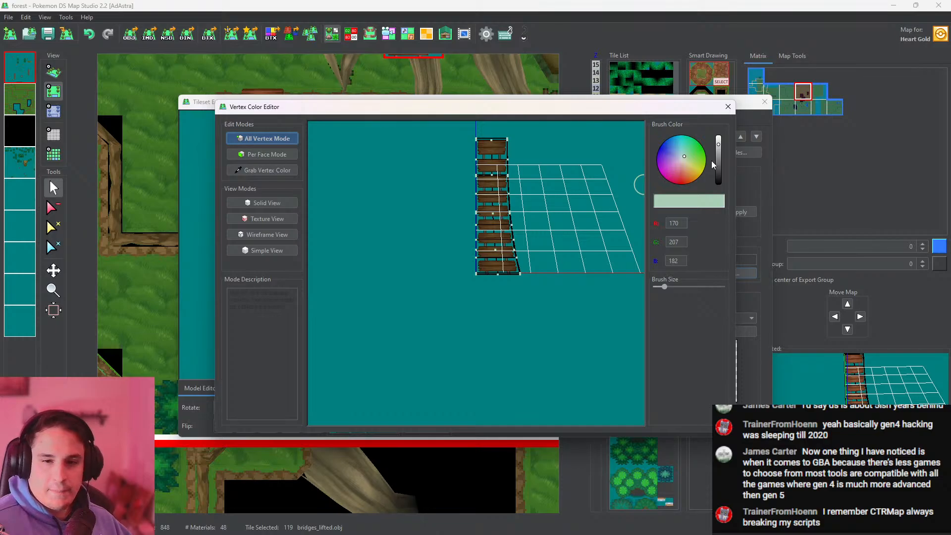
pyautogui.click(732, 109)
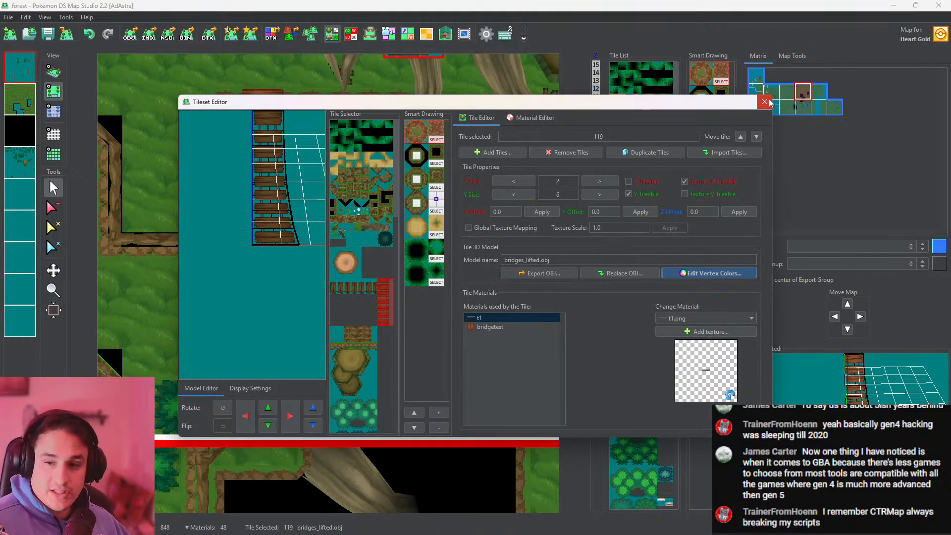
pyautogui.click(768, 102)
pyautogui.click(49, 34)
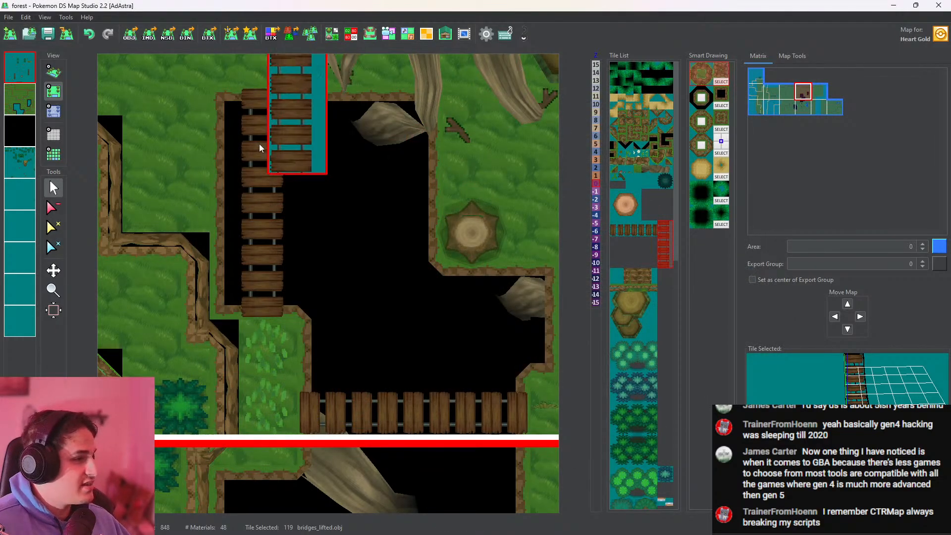
# Make the map section with the pond the active one in the top-down view
pyautogui.click(54, 71)
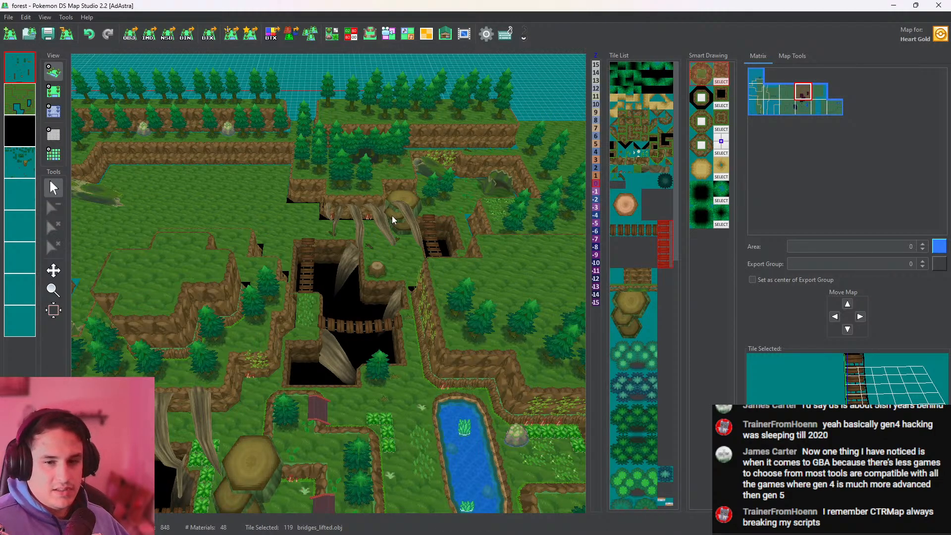
pyautogui.moveTo(443, 288); pyautogui.dragTo(398, 219)
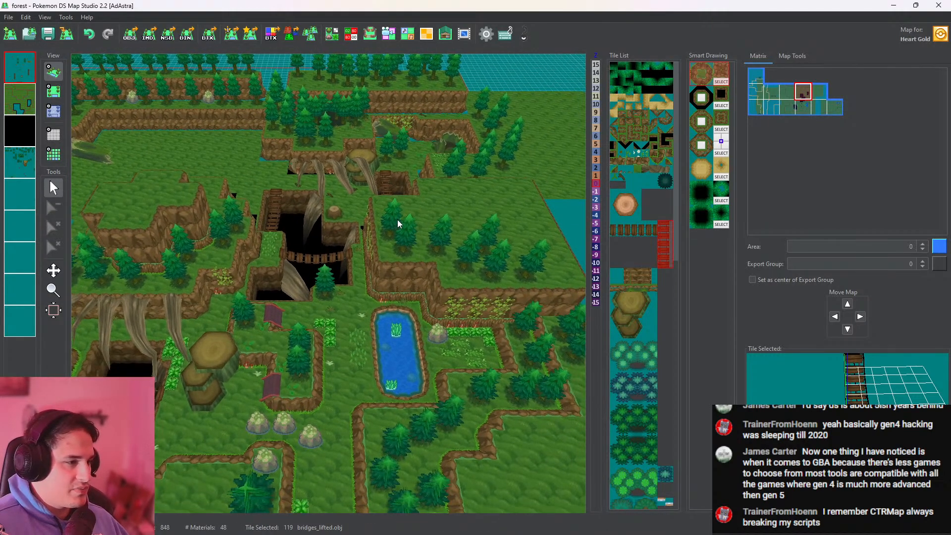
pyautogui.scroll(5, 455, 270)
pyautogui.moveTo(453, 269); pyautogui.dragTo(291, 215)
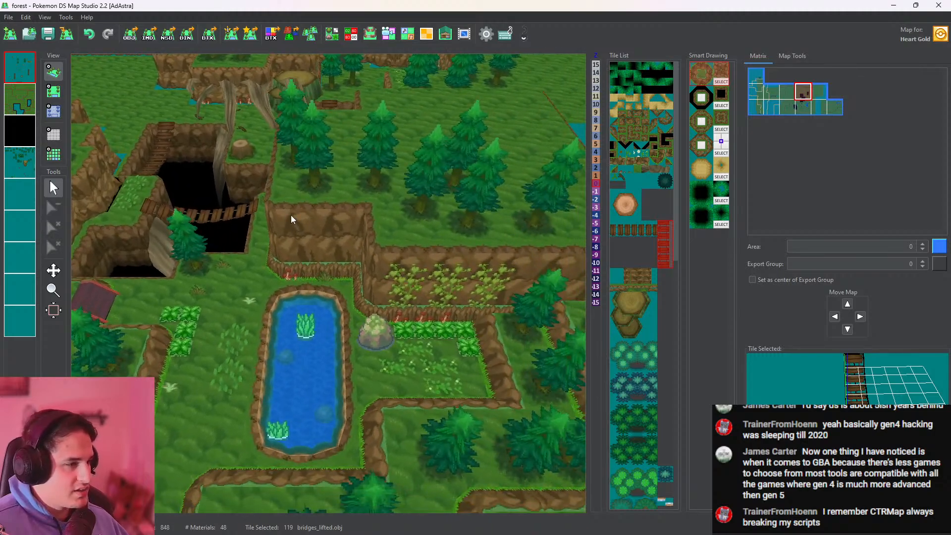
pyautogui.click(54, 92)
pyautogui.click(438, 348)
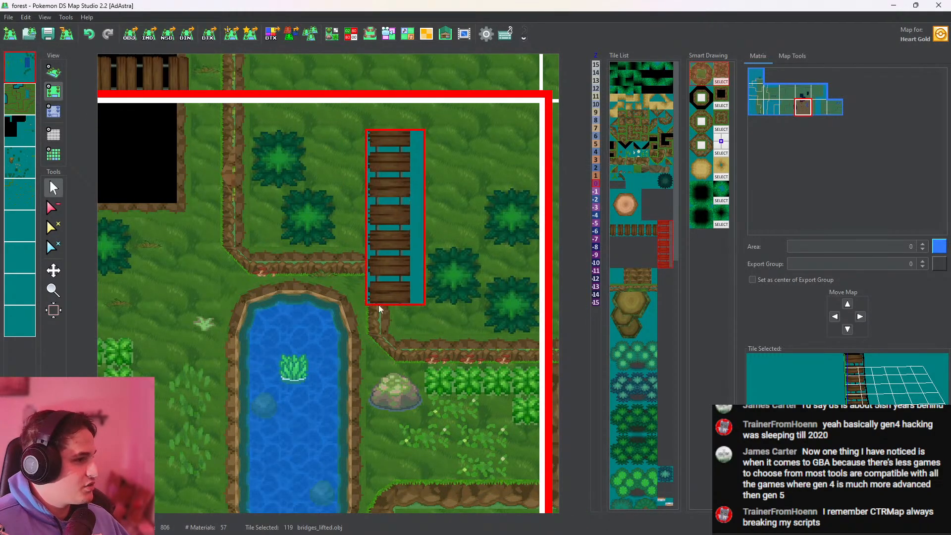
# Examine the pond map's layers individually to find the one holding the creeping plants on the cliff wall
pyautogui.click(31, 129)
pyautogui.click(27, 162)
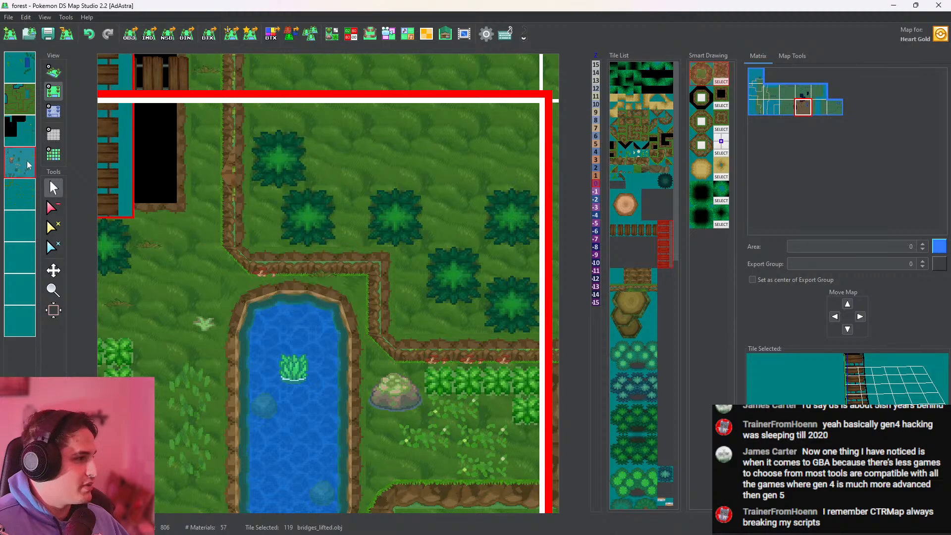
pyautogui.rightClick(441, 347)
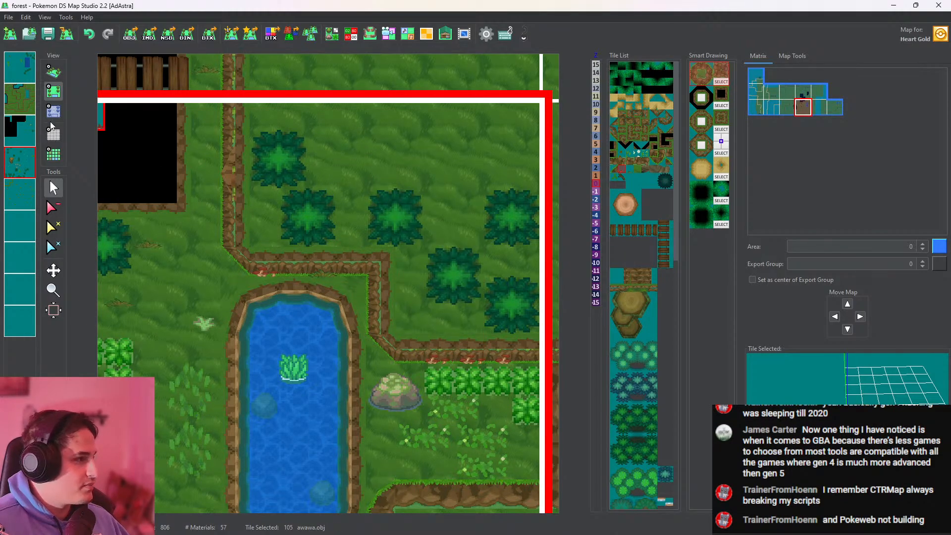
pyautogui.click(25, 197)
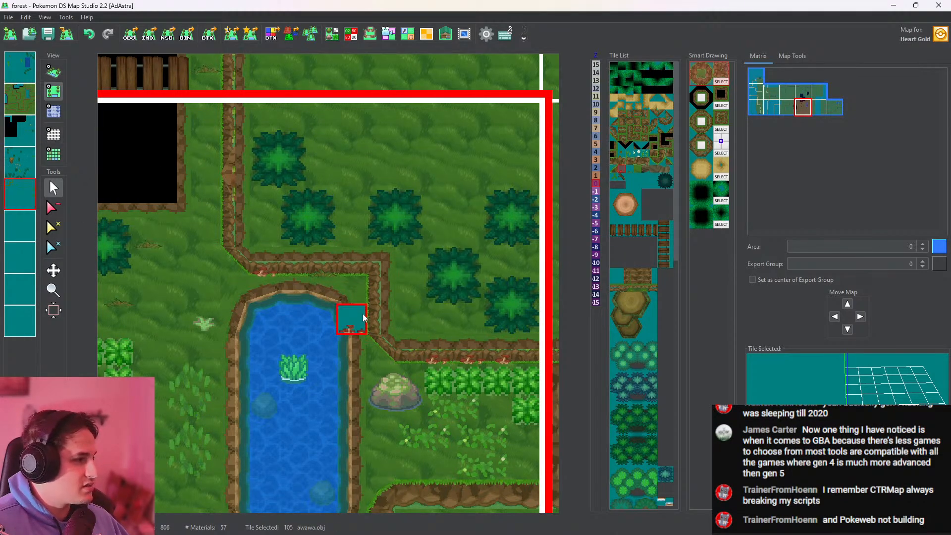
pyautogui.click(24, 70)
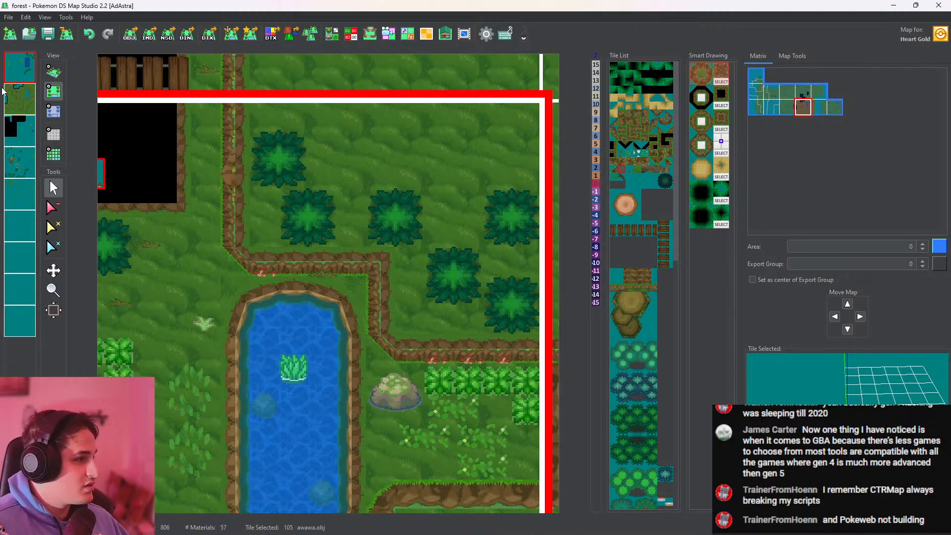
pyautogui.click(23, 91)
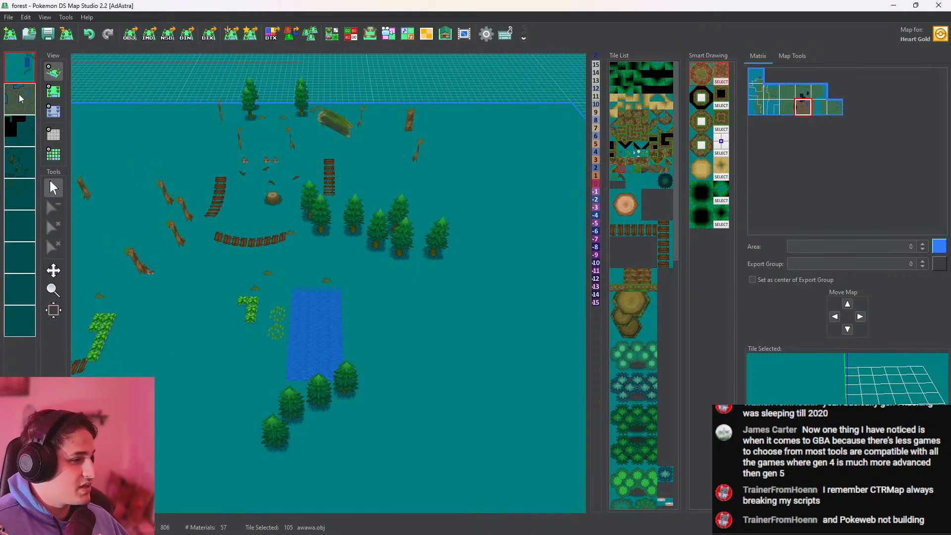
pyautogui.click(19, 131)
pyautogui.click(20, 166)
pyautogui.click(26, 198)
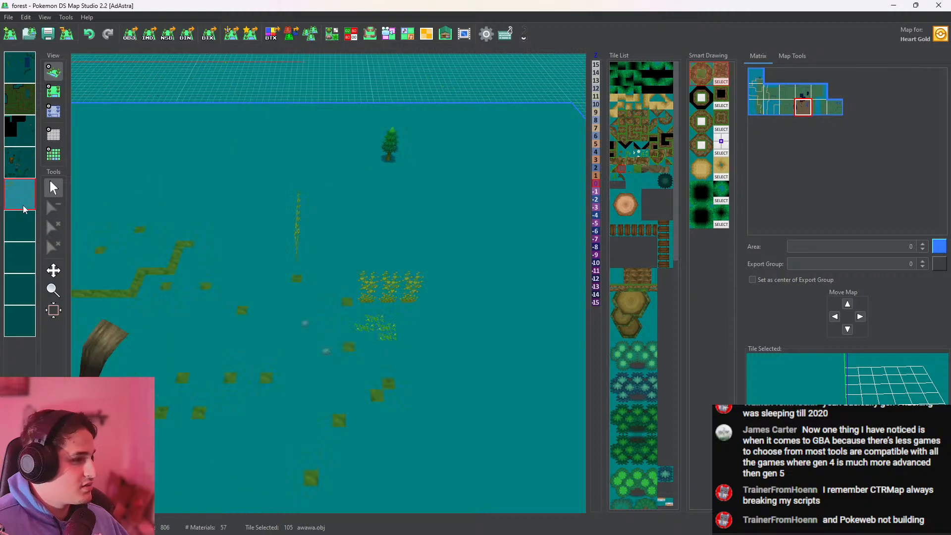
# Copy the WallGrassCreep tile on the fifth layer and place it on the bare cliff wall behind the pond
pyautogui.click(53, 91)
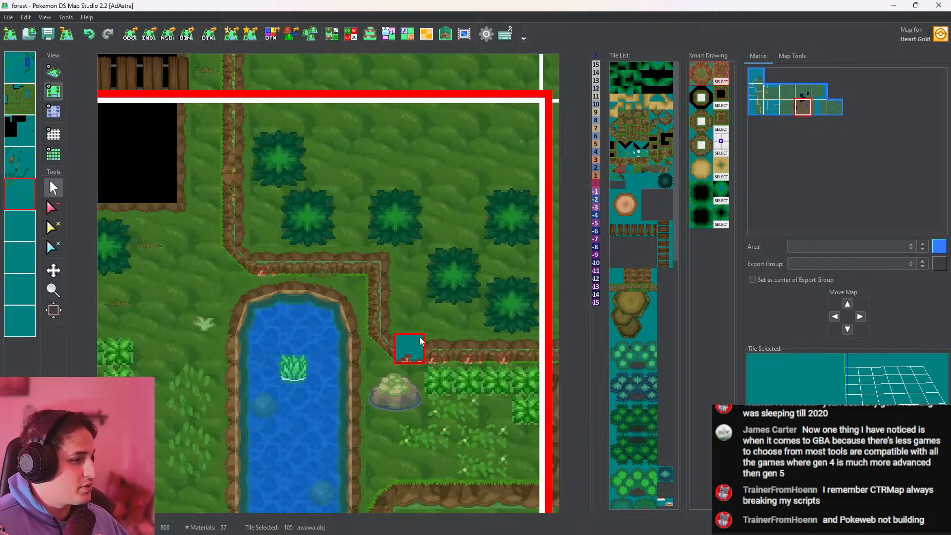
pyautogui.click(464, 348)
pyautogui.moveTo(463, 348); pyautogui.dragTo(93, 210)
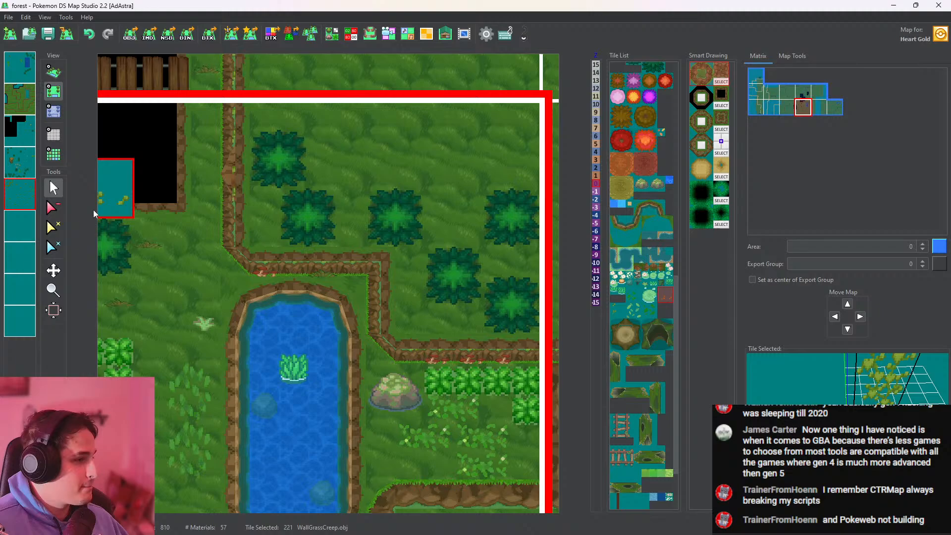
pyautogui.click(25, 199)
pyautogui.click(53, 72)
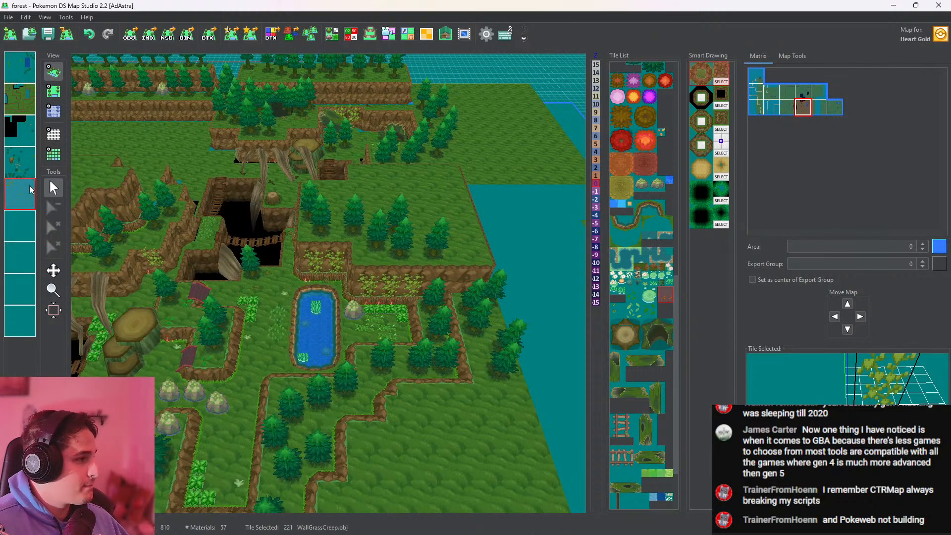
pyautogui.scroll(3, 297, 267)
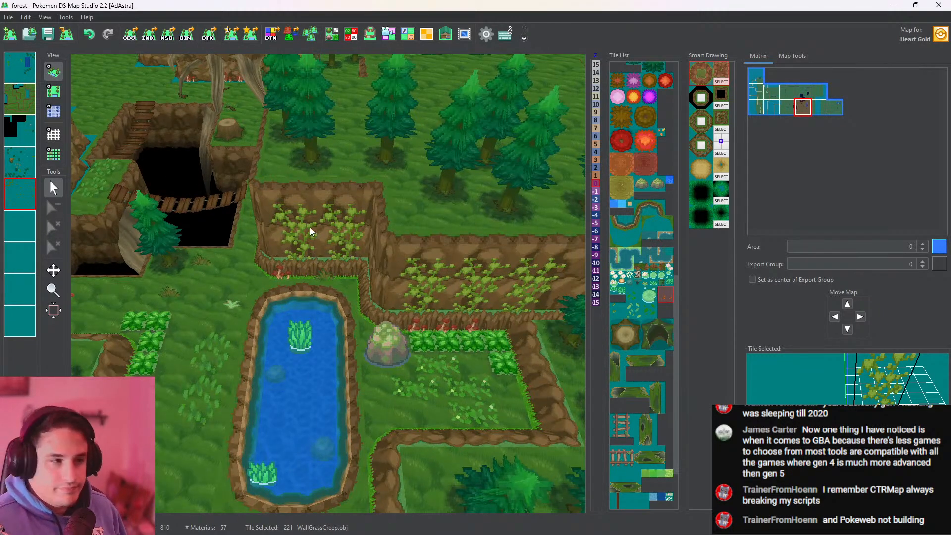
# Pick the branch tile beside the roots, place branch variant 249 on the grass near the vertical bridge, and save the map
pyautogui.scroll(3, 362, 307)
pyautogui.moveTo(354, 223); pyautogui.dragTo(421, 303)
pyautogui.click(54, 91)
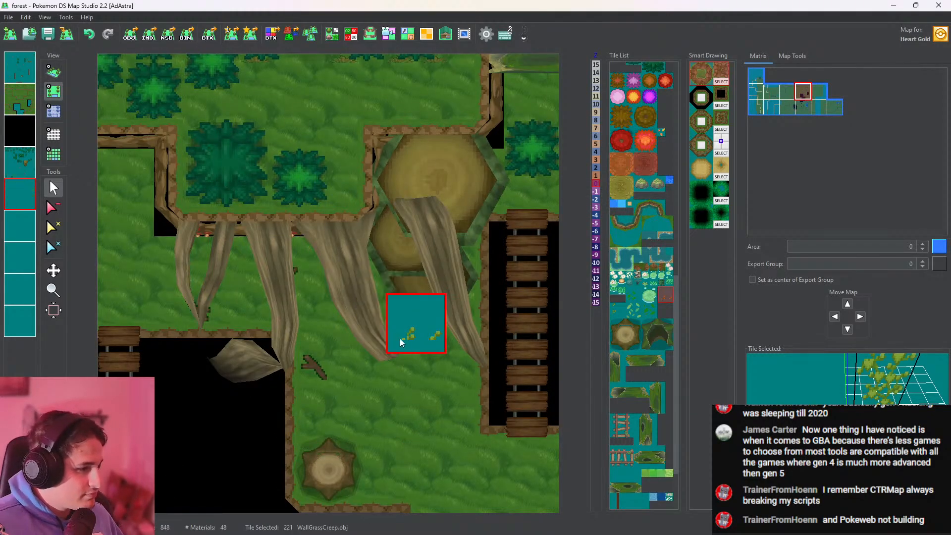
pyautogui.rightClick(406, 338)
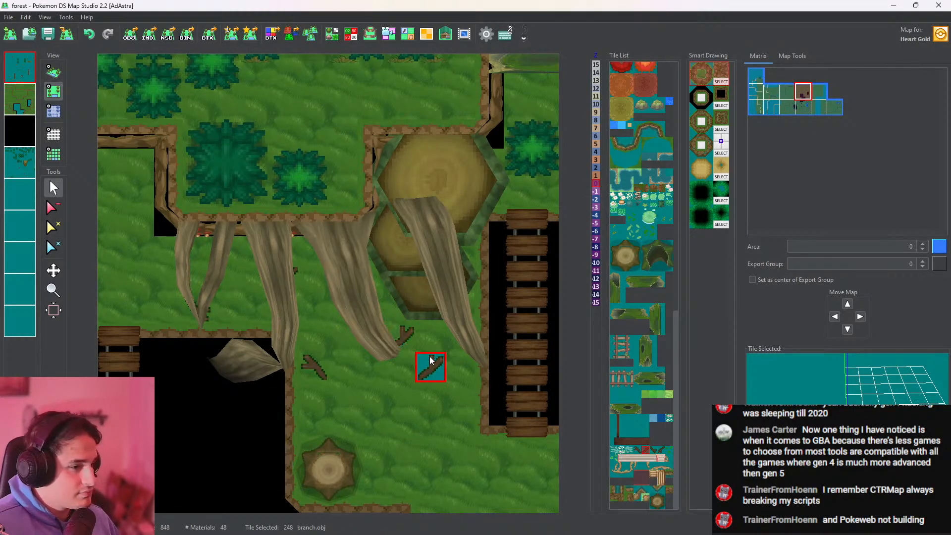
pyautogui.scroll(-1, 429, 360)
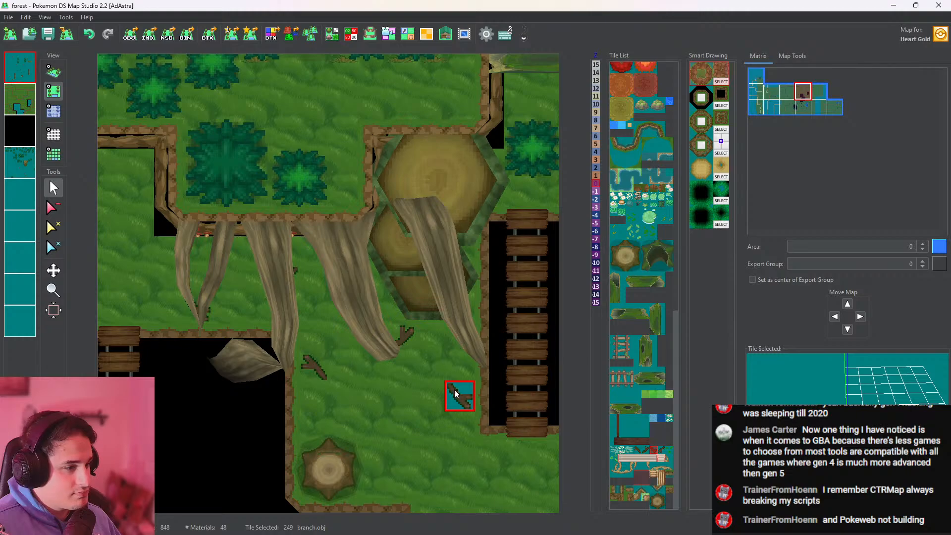
pyautogui.click(54, 72)
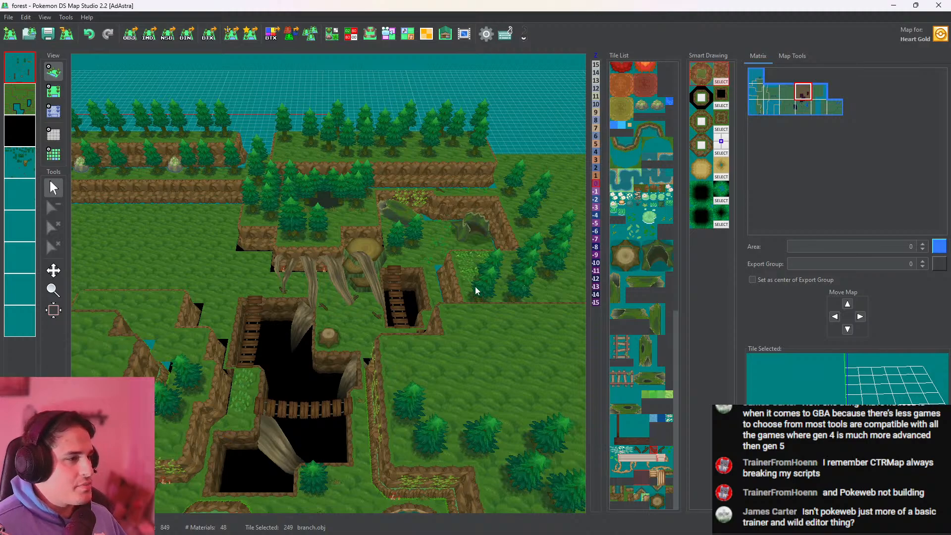
pyautogui.moveTo(475, 287); pyautogui.dragTo(480, 309)
pyautogui.click(48, 35)
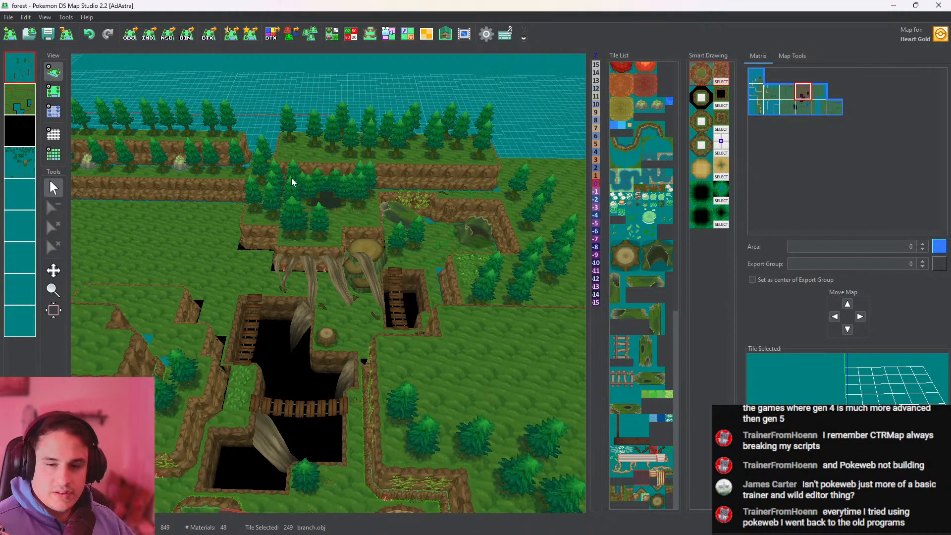
pyautogui.moveTo(445, 236); pyautogui.dragTo(454, 287, button='middle')
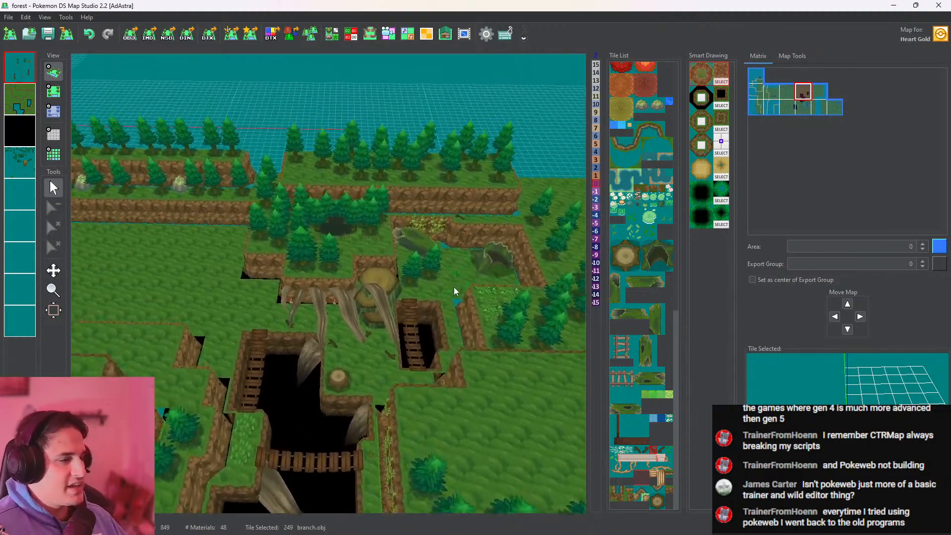
pyautogui.scroll(5, 442, 276)
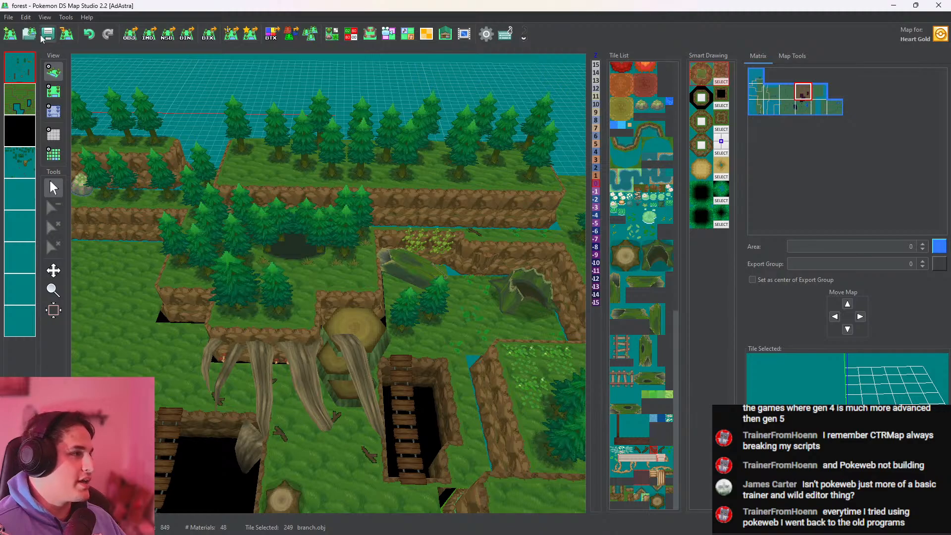
pyautogui.moveTo(403, 227); pyautogui.dragTo(364, 299, button='middle')
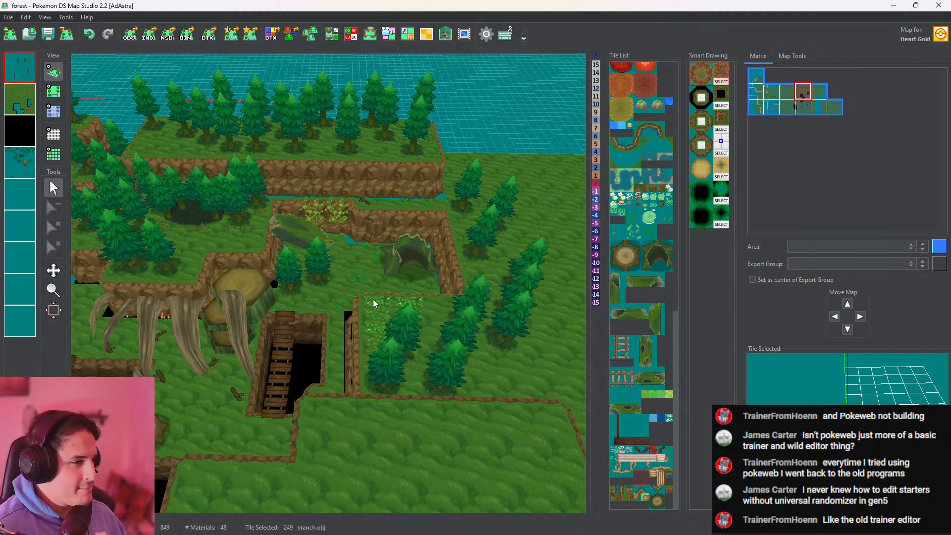
# Copy the stump_01 tile near the hanging roots and place it in the walled grass recess beside the tall grass
pyautogui.moveTo(372, 299); pyautogui.dragTo(290, 430, button='middle')
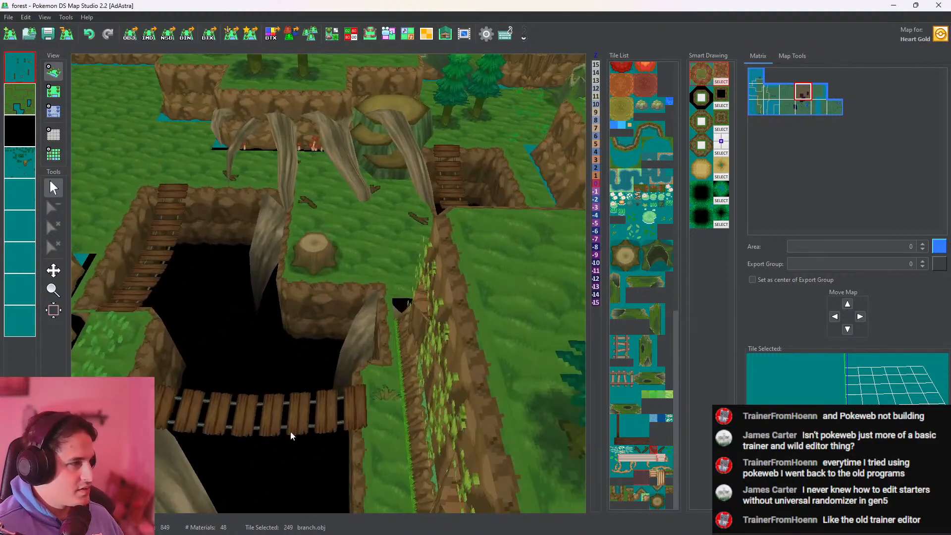
pyautogui.click(53, 91)
pyautogui.rightClick(298, 268)
pyautogui.click(53, 270)
pyautogui.moveTo(286, 441); pyautogui.dragTo(350, 57)
pyautogui.scroll(-5, 352, 198)
pyautogui.moveTo(365, 456); pyautogui.dragTo(378, 304)
pyautogui.scroll(5, 378, 303)
pyautogui.moveTo(389, 176); pyautogui.dragTo(291, 316)
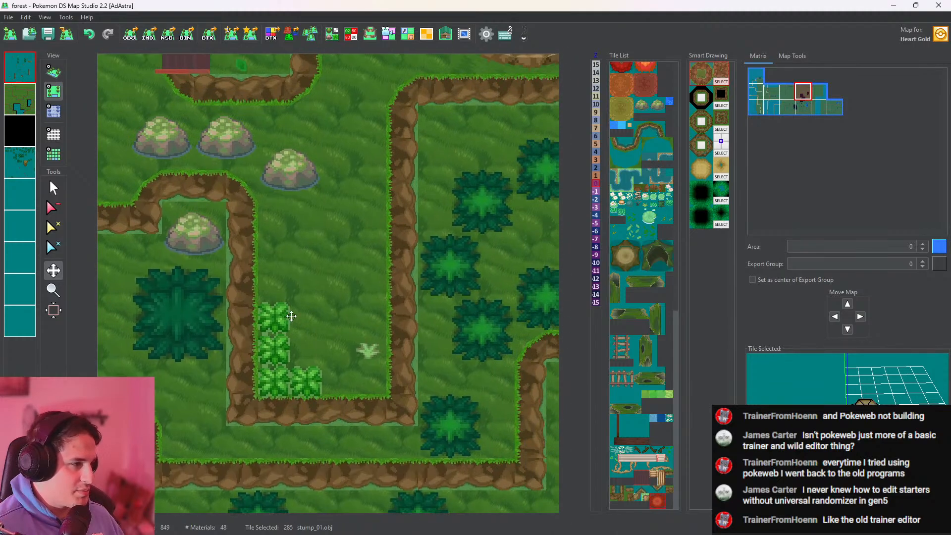
pyautogui.scroll(3, 291, 317)
pyautogui.click(55, 187)
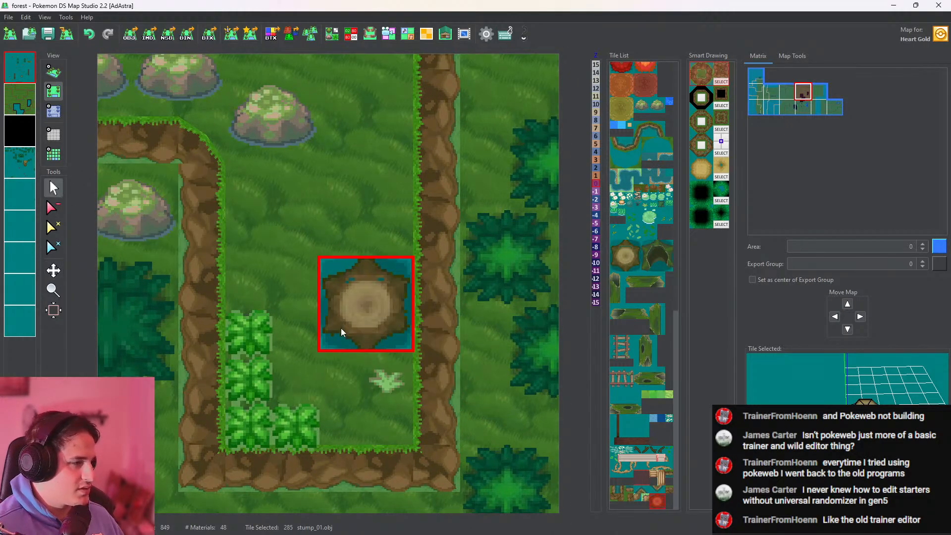
pyautogui.click(341, 328)
pyautogui.click(54, 72)
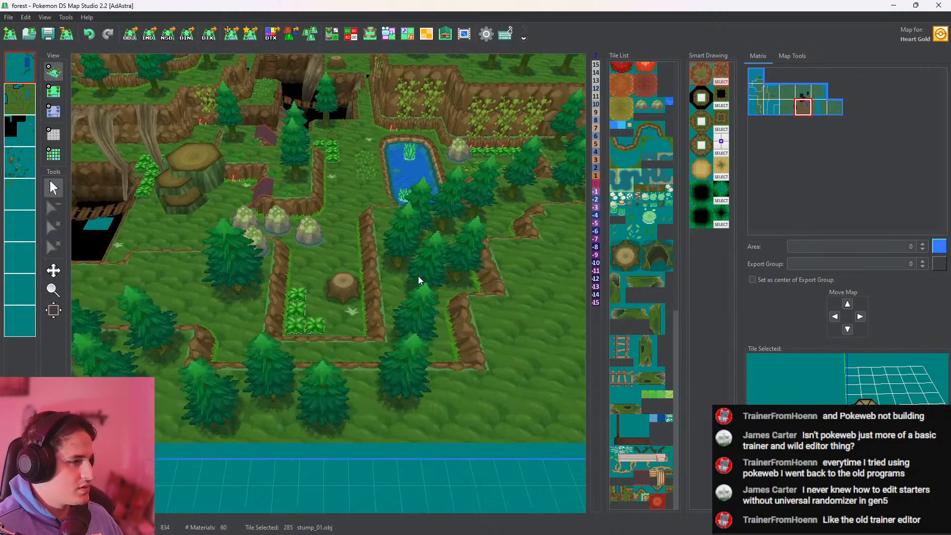
# Place another stump_01 tile on the fourth layer, on the grass ledge beside the trees left of the bridge pit
pyautogui.scroll(1, 418, 278)
pyautogui.moveTo(372, 272); pyautogui.dragTo(376, 401)
pyautogui.moveTo(379, 243); pyautogui.dragTo(406, 360)
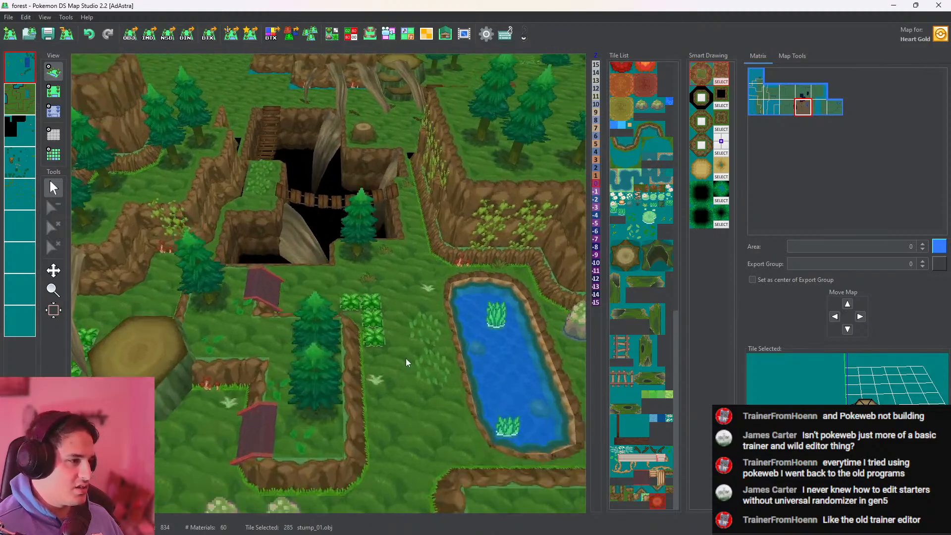
pyautogui.moveTo(285, 243); pyautogui.dragTo(394, 398)
pyautogui.moveTo(352, 326); pyautogui.dragTo(407, 278)
pyautogui.click(55, 92)
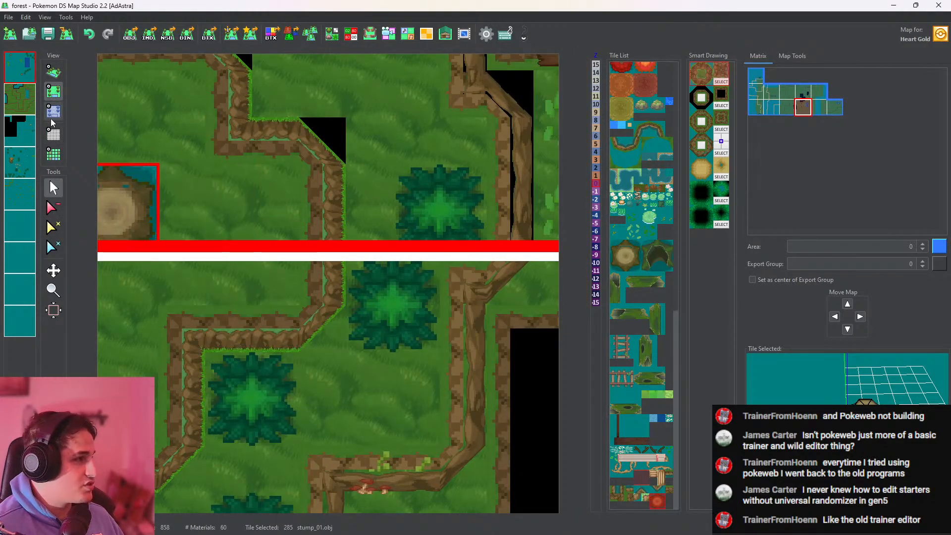
pyautogui.click(20, 162)
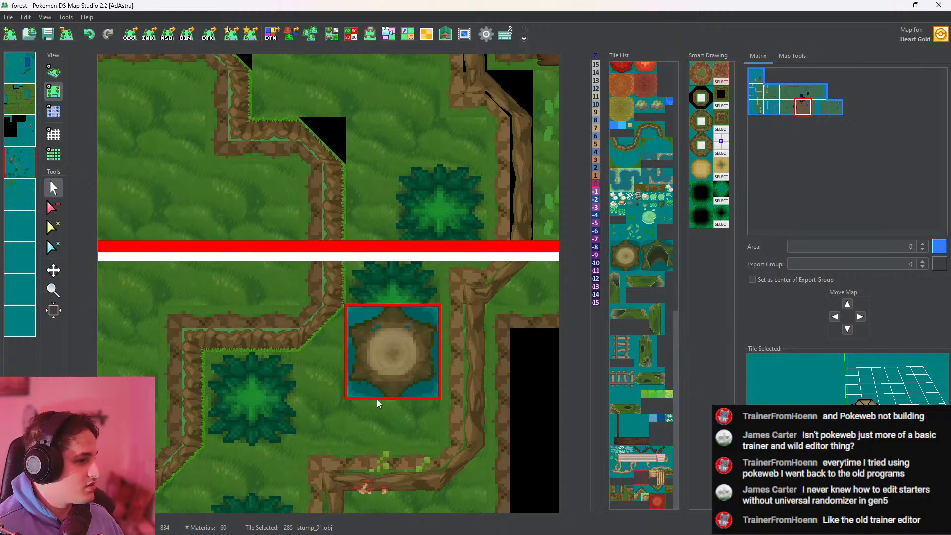
pyautogui.click(342, 393)
pyautogui.click(54, 72)
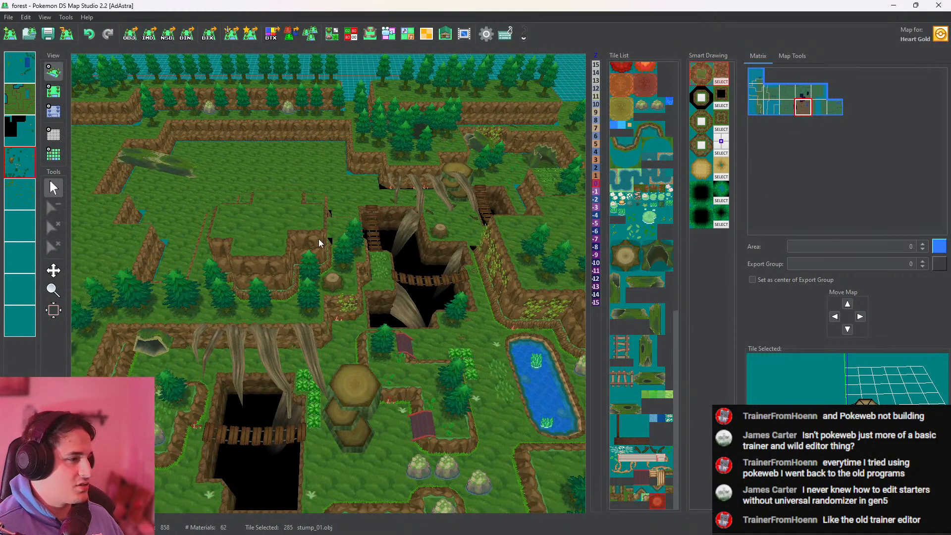
# Examine the stumps, roots, hollow logs and bridges around both pits in the 3D view
pyautogui.scroll(3, 319, 239)
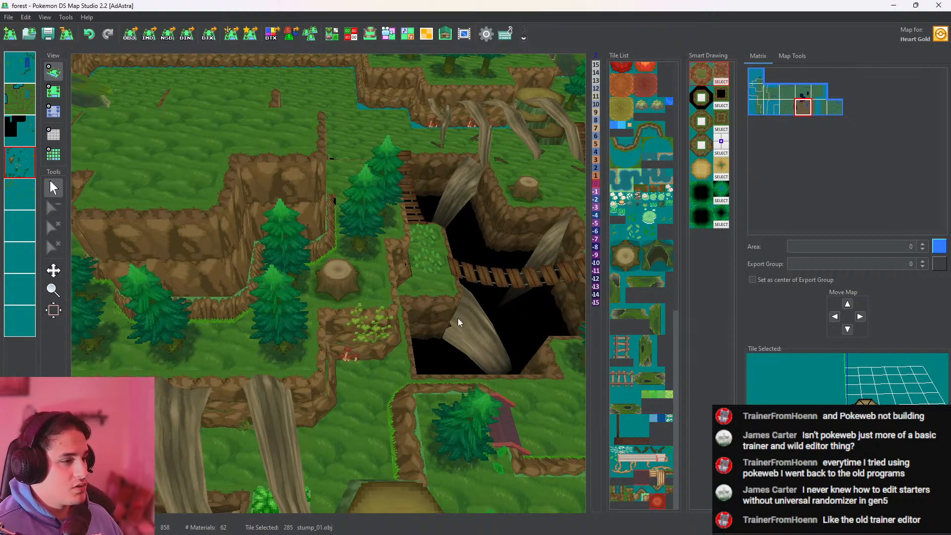
pyautogui.moveTo(458, 318); pyautogui.dragTo(360, 319, button='middle')
pyautogui.moveTo(458, 226); pyautogui.dragTo(426, 310, button='middle')
pyautogui.moveTo(454, 230); pyautogui.dragTo(223, 423, button='middle')
pyautogui.moveTo(362, 267); pyautogui.dragTo(330, 303, button='middle')
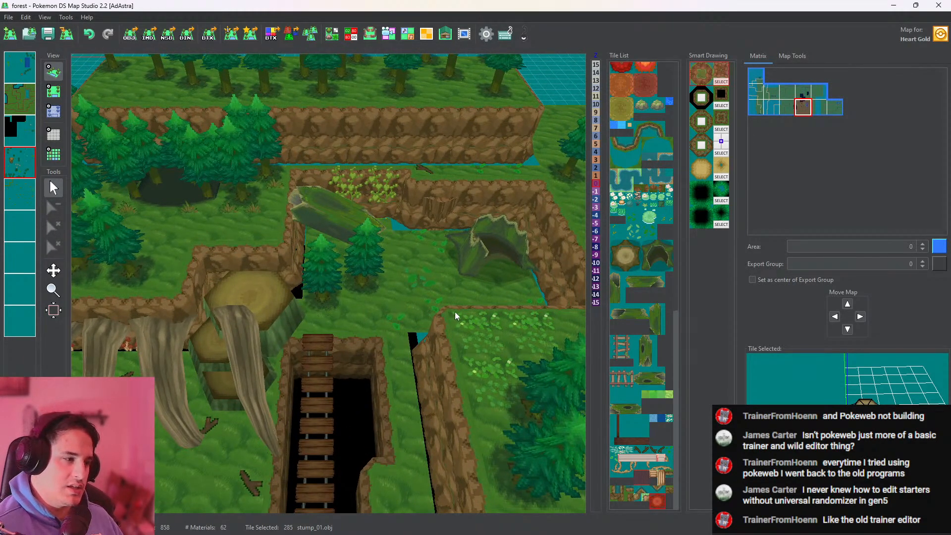
pyautogui.moveTo(303, 361); pyautogui.dragTo(460, 127, button='middle')
pyautogui.moveTo(368, 297); pyautogui.dragTo(483, 40, button='middle')
pyautogui.moveTo(367, 208); pyautogui.dragTo(540, 159, button='middle')
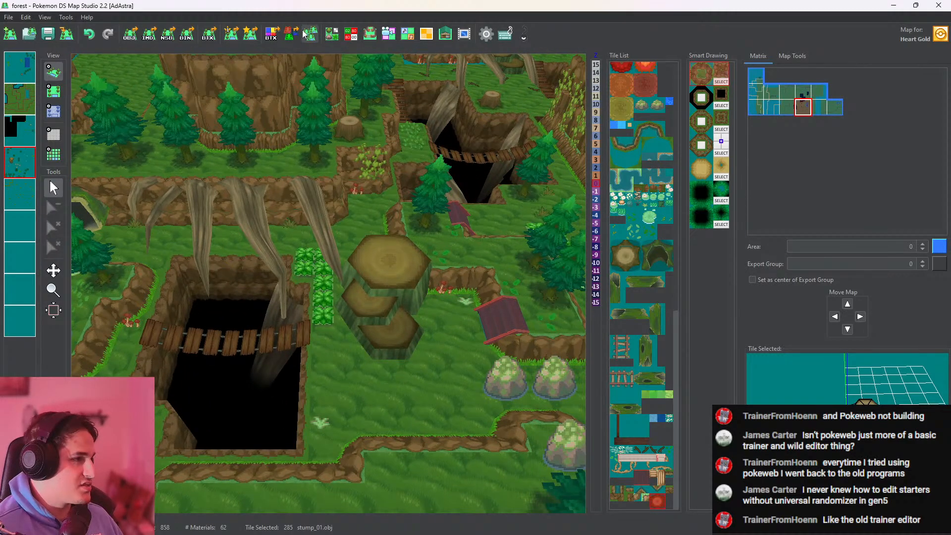
# Pick the Tall_grass_light tile beside the large stumps and paint its vertices with a darker tint in the Vertex Color Editor
pyautogui.click(332, 33)
pyautogui.click(764, 101)
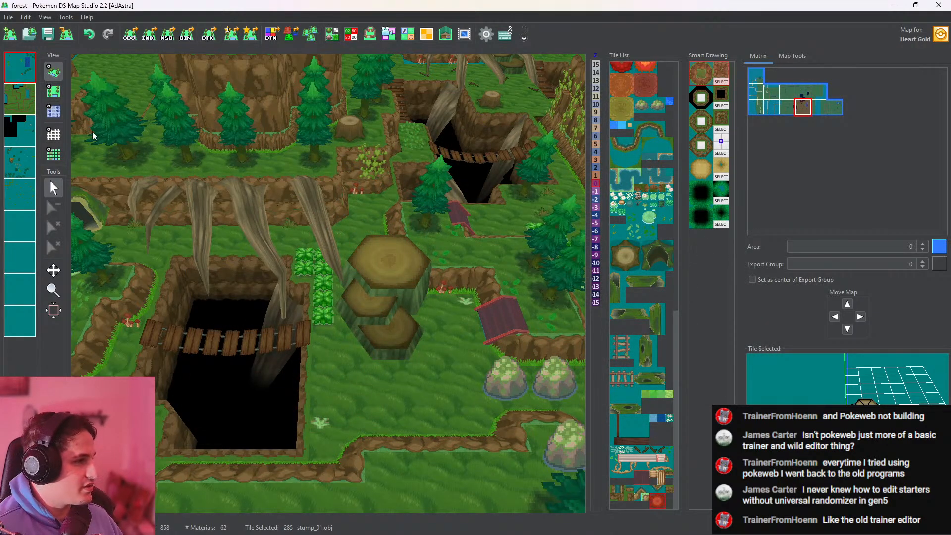
pyautogui.click(54, 90)
pyautogui.rightClick(303, 300)
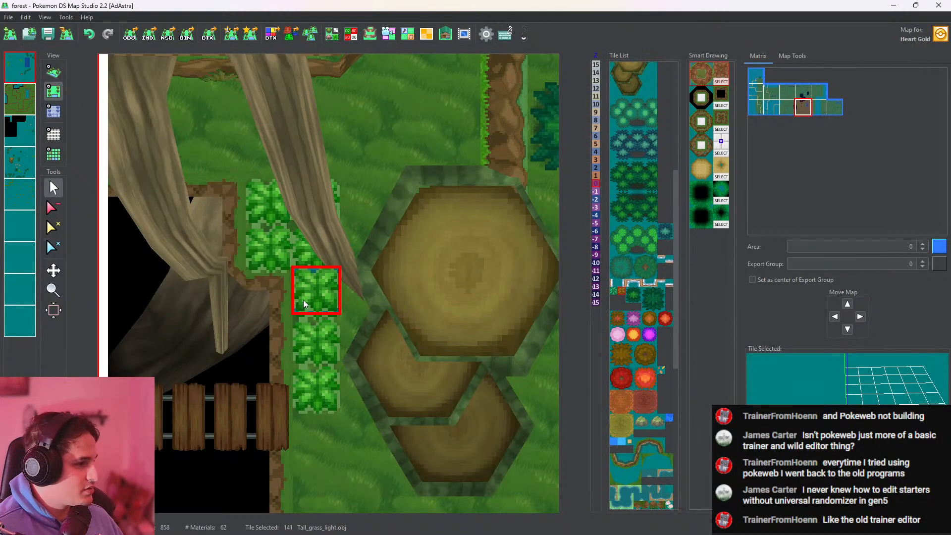
pyautogui.click(332, 34)
pyautogui.click(708, 270)
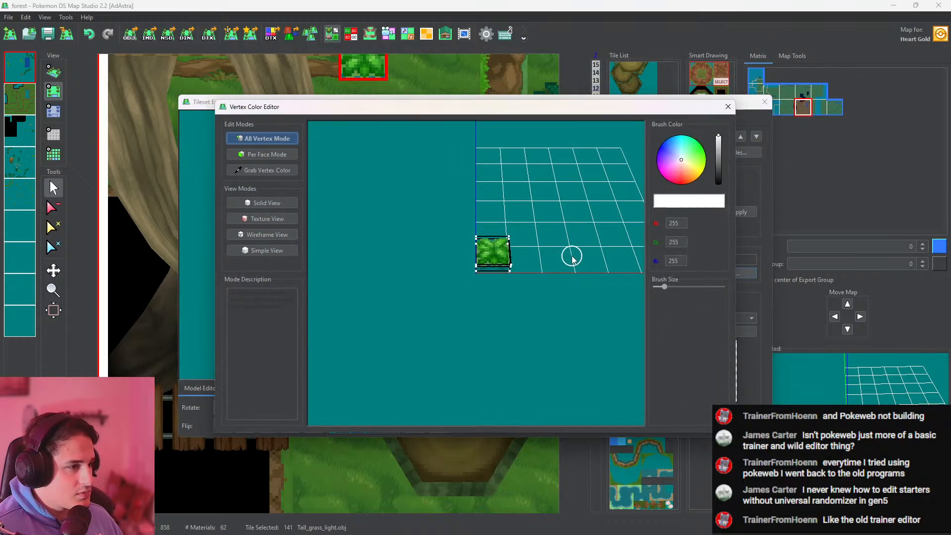
pyautogui.click(684, 157)
pyautogui.click(718, 144)
pyautogui.moveTo(516, 238); pyautogui.dragTo(502, 230)
pyautogui.click(728, 107)
pyautogui.click(763, 102)
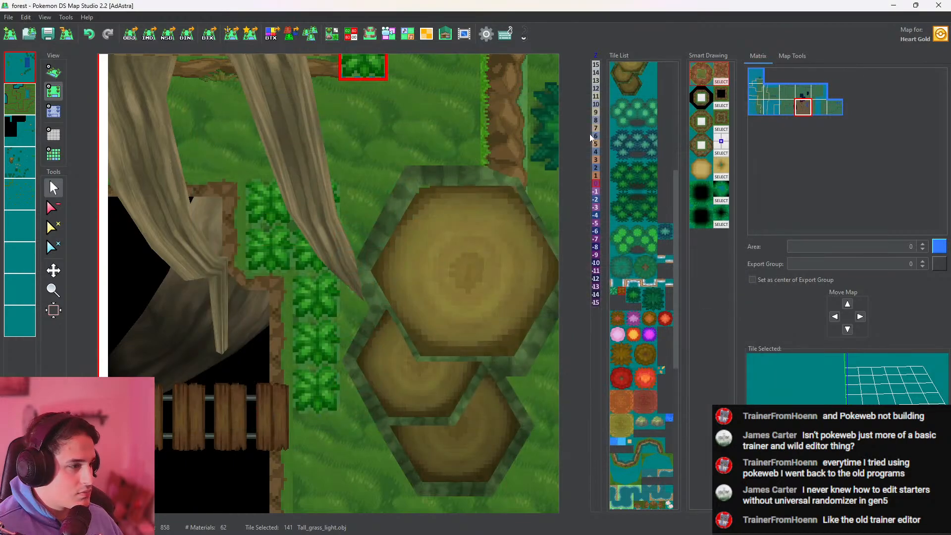
# Enable Use Vertex Colors for the tall grass materials kusa_ec3bw2, kusa_ec2bw2 and kusa_ec1bw2 in the Tileset Editor
pyautogui.scroll(4, 377, 244)
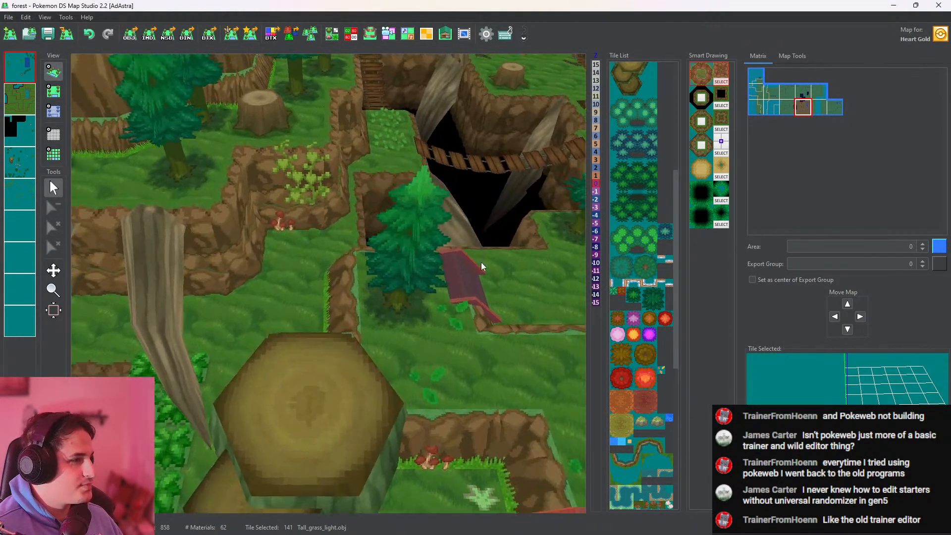
pyautogui.moveTo(483, 266); pyautogui.dragTo(206, 441)
pyautogui.moveTo(510, 292); pyautogui.dragTo(369, 102)
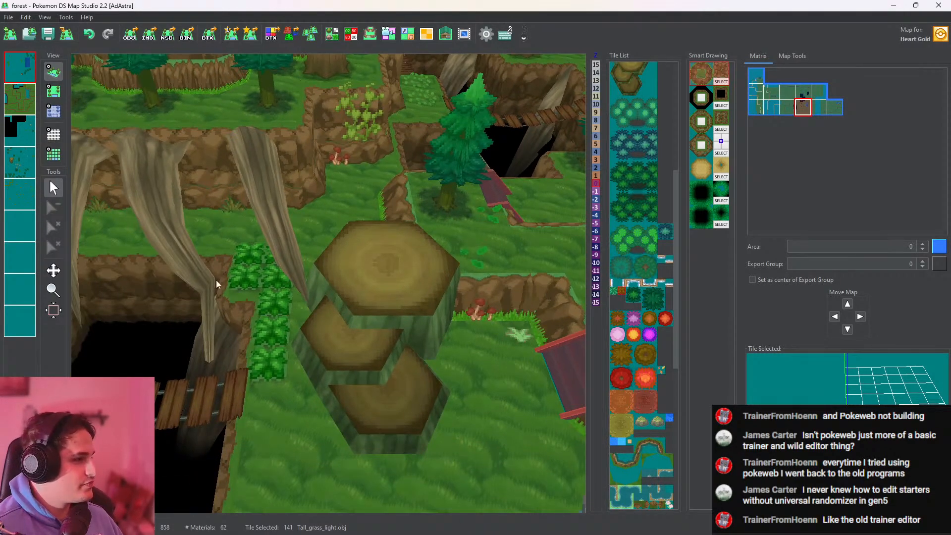
pyautogui.moveTo(216, 285); pyautogui.dragTo(245, 173)
pyautogui.click(53, 91)
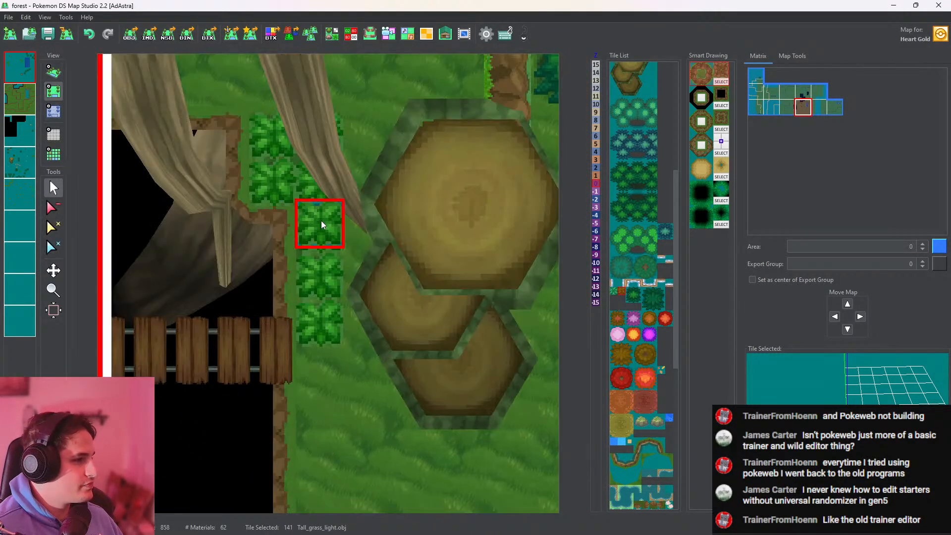
pyautogui.click(331, 36)
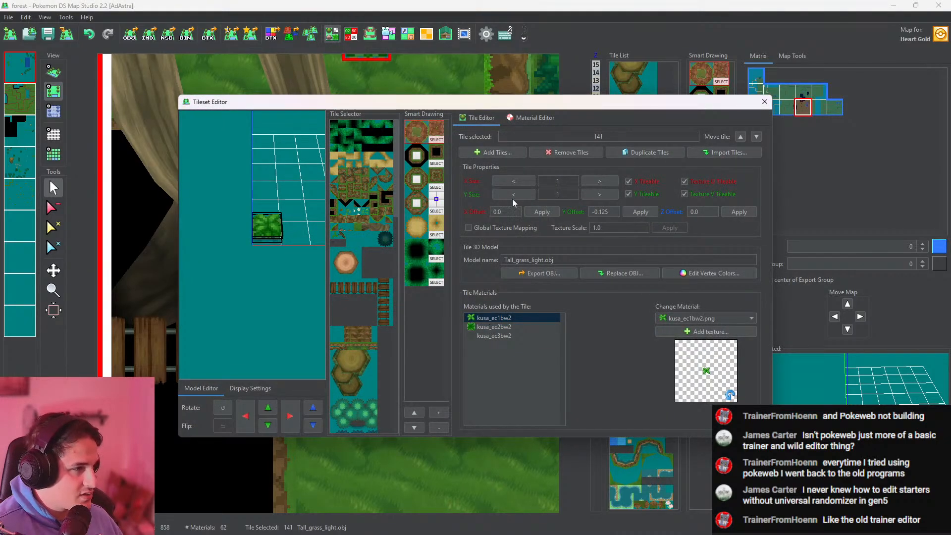
pyautogui.click(533, 117)
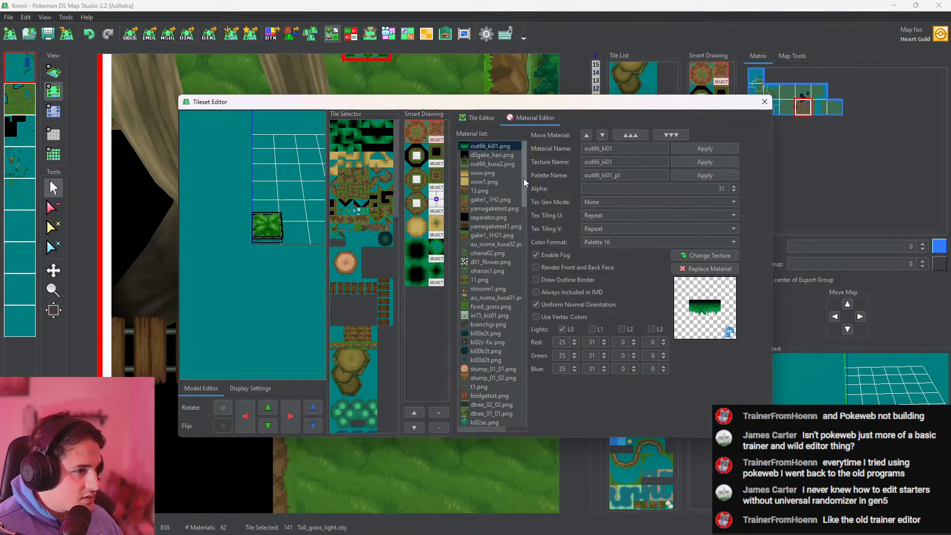
pyautogui.scroll(-6, 524, 198)
pyautogui.scroll(-3, 527, 226)
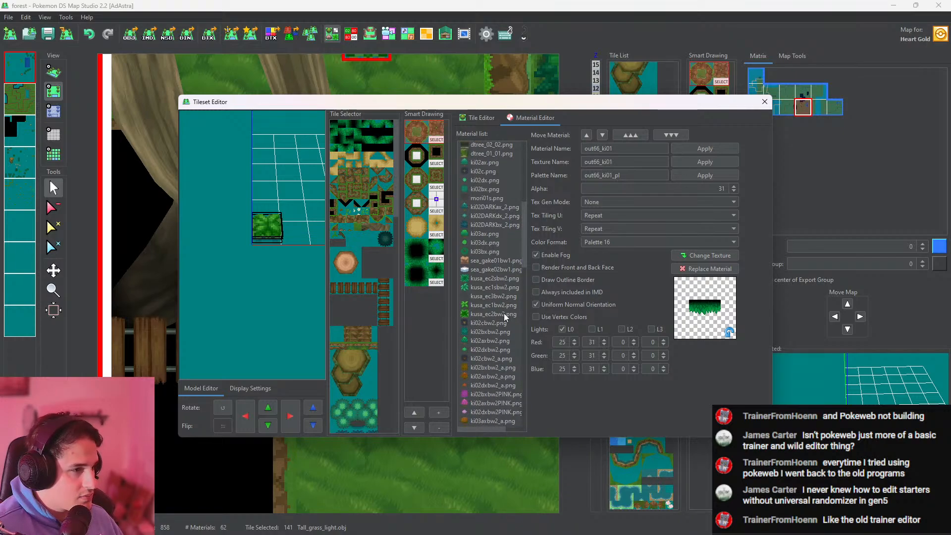
pyautogui.click(480, 117)
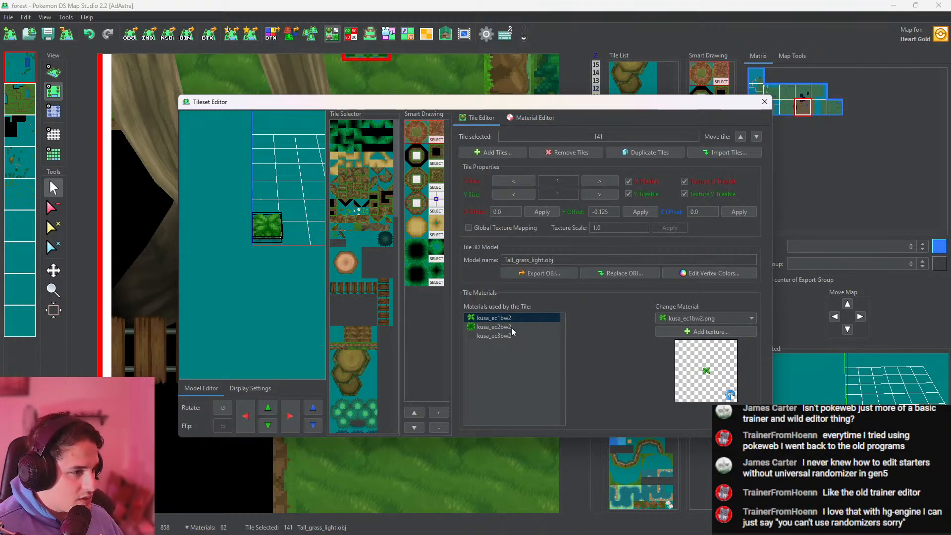
pyautogui.click(534, 118)
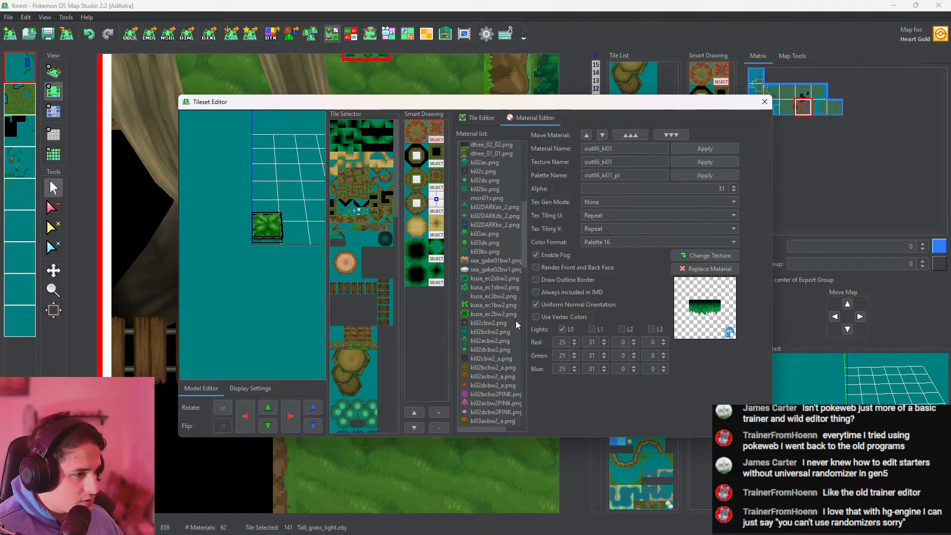
pyautogui.click(508, 305)
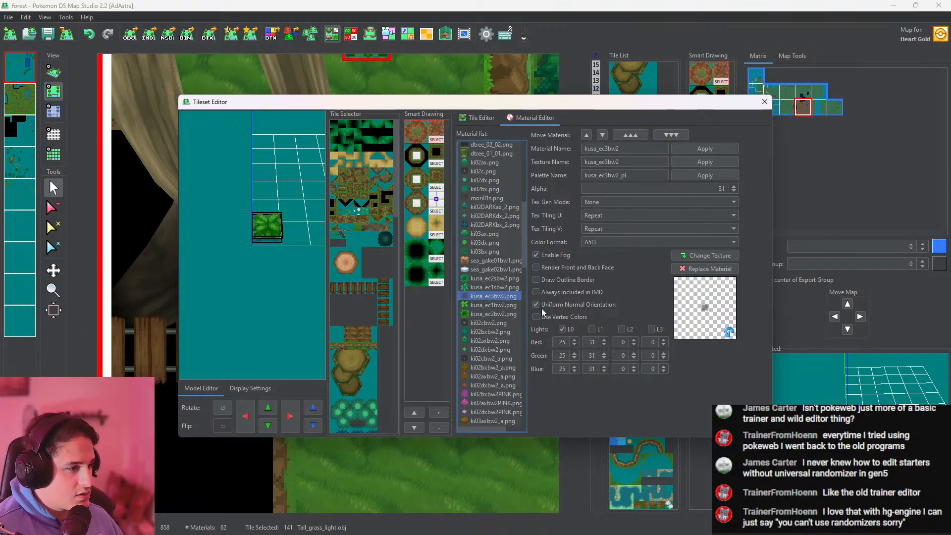
pyautogui.click(498, 314)
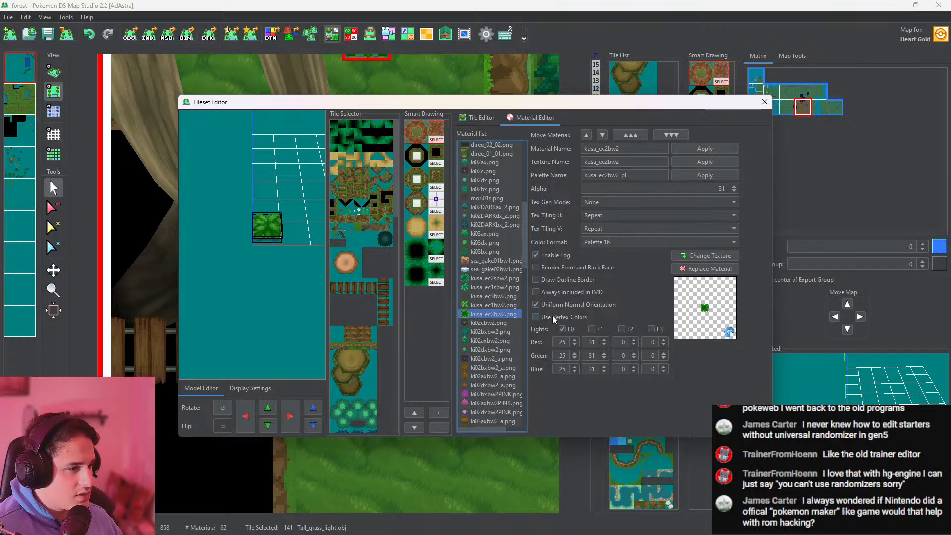
pyautogui.click(501, 287)
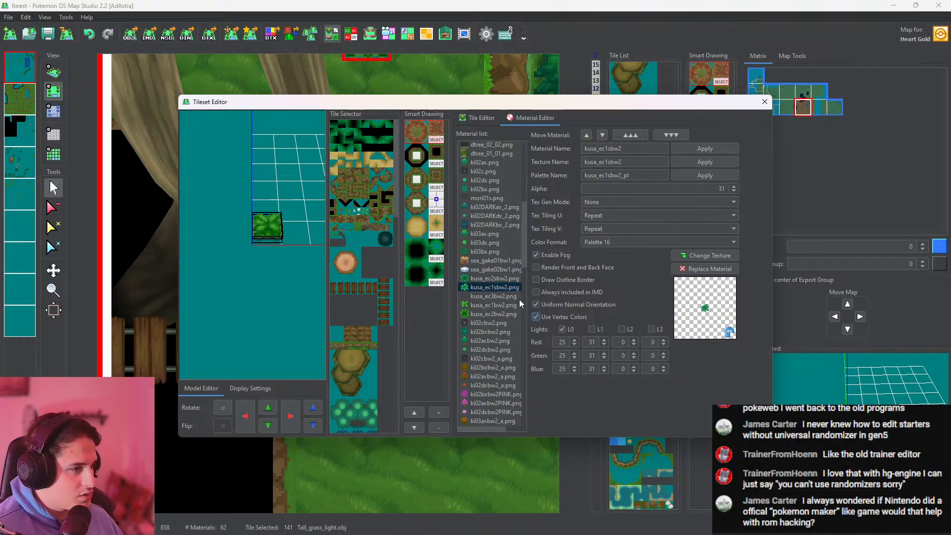
pyautogui.click(502, 304)
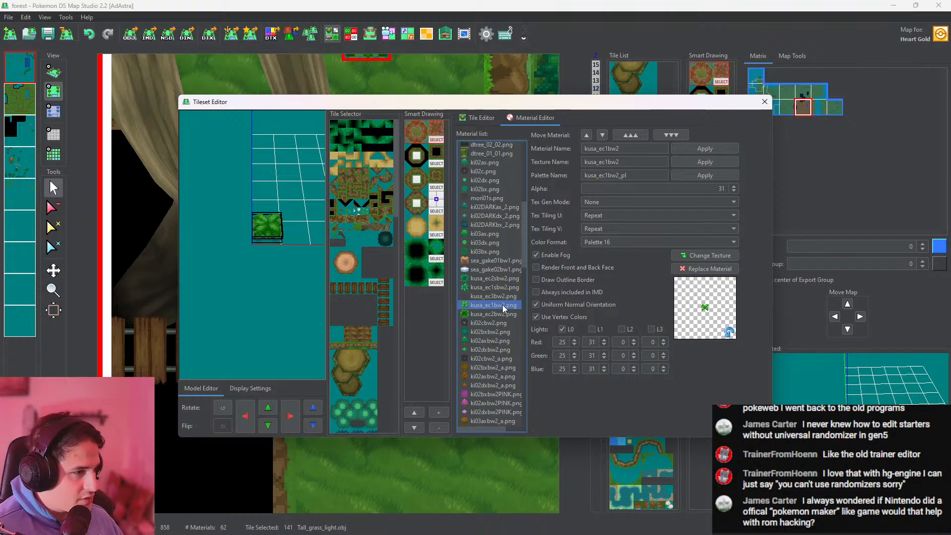
# Recheck the vertex color setting of the tile's three kusa materials, toggling it for kusa_ec2bw2, and close the Tileset Editor
pyautogui.click(469, 118)
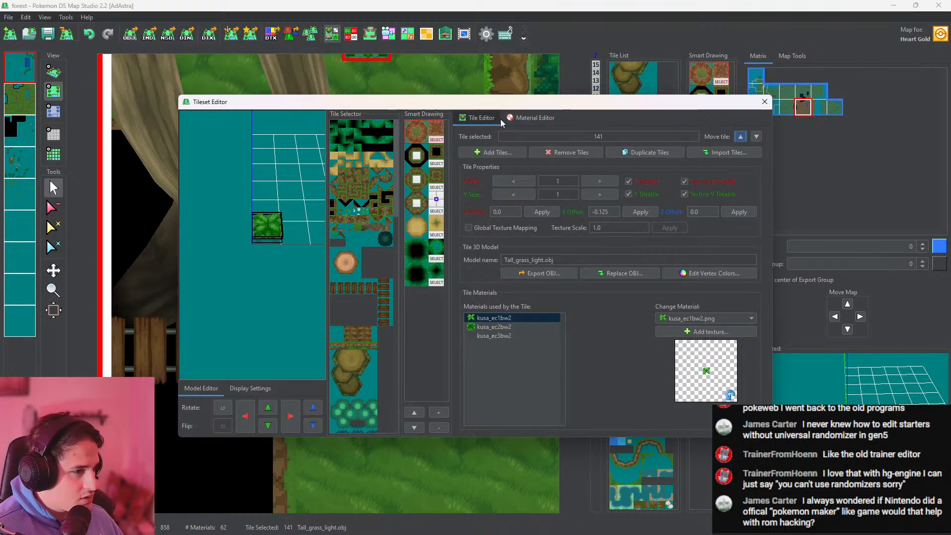
pyautogui.click(522, 118)
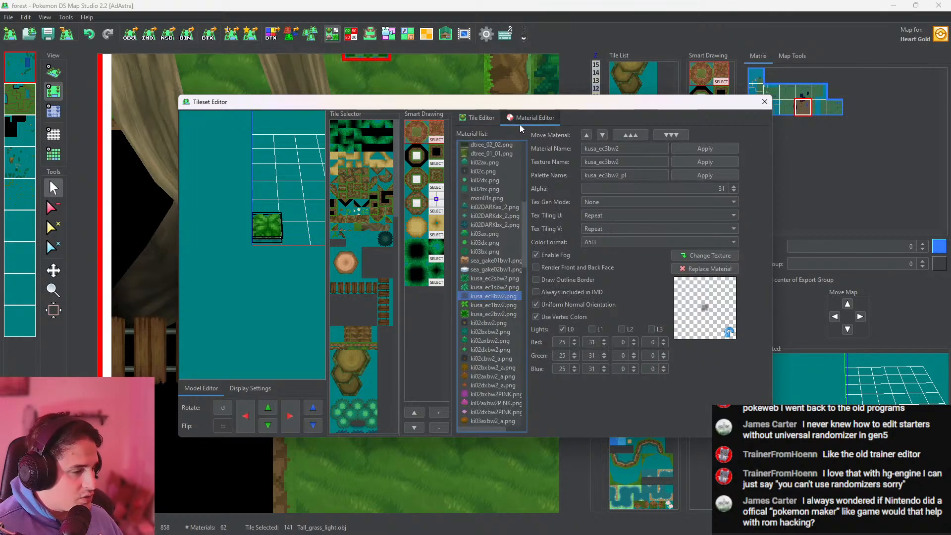
pyautogui.click(503, 305)
pyautogui.click(502, 312)
pyautogui.click(537, 316)
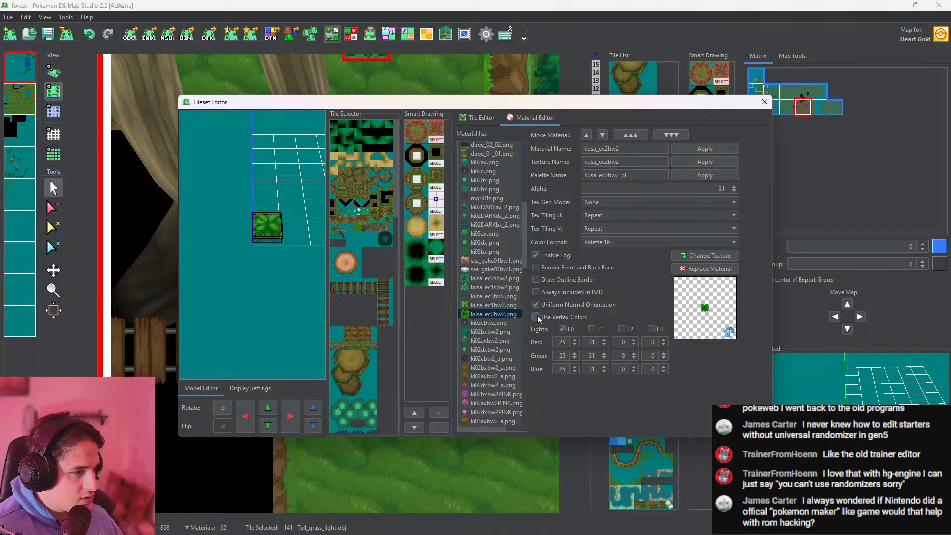
pyautogui.click(508, 304)
pyautogui.click(506, 293)
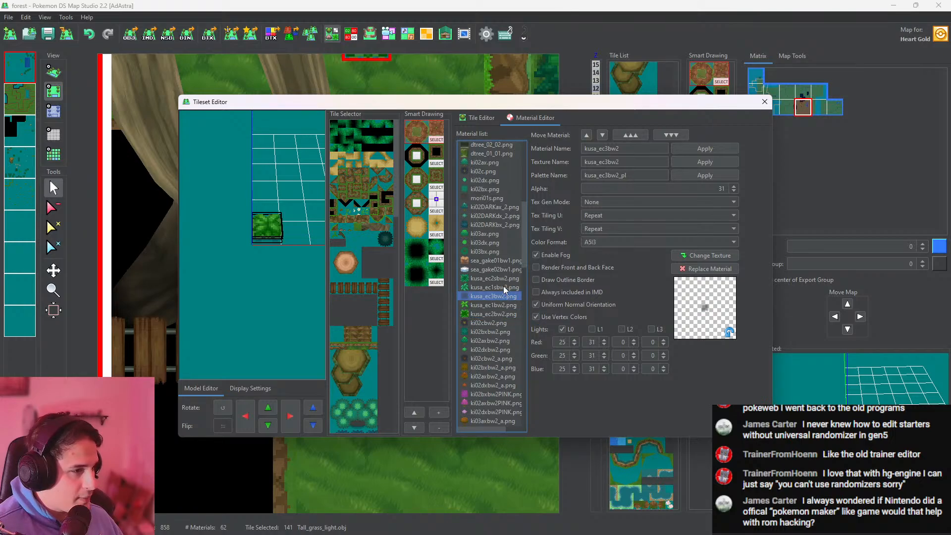
pyautogui.click(765, 101)
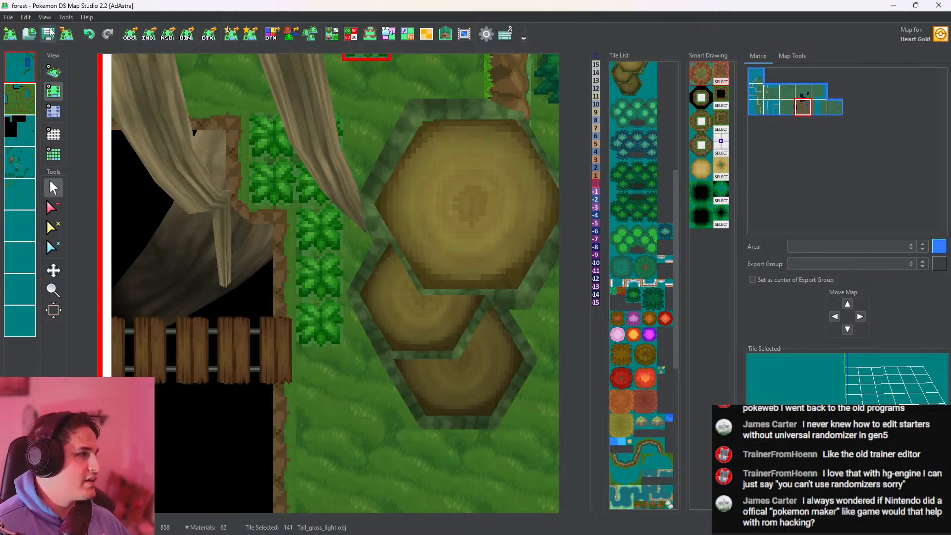
# Look over the pits, roots, bridges and pond in the 3D view and save the forest map
pyautogui.click(53, 72)
pyautogui.scroll(8, 394, 227)
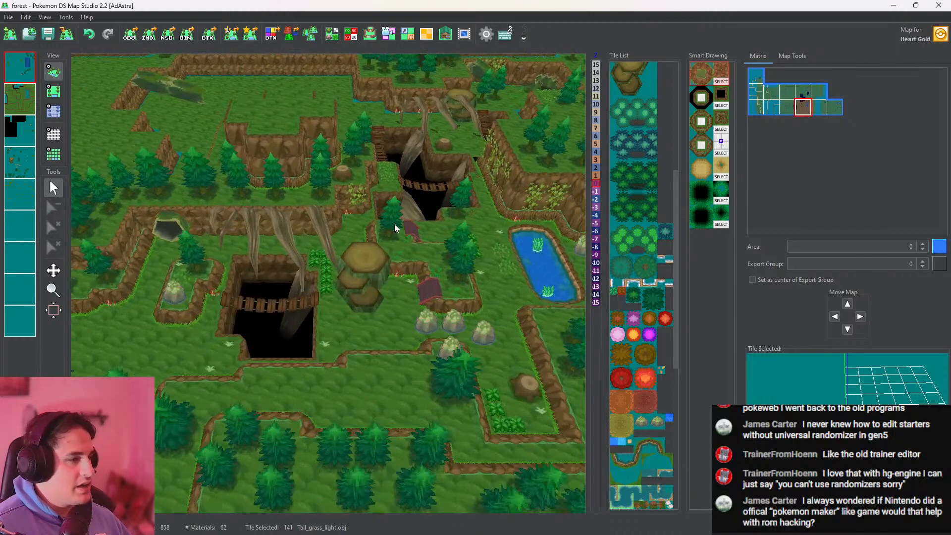
pyautogui.scroll(-5, 402, 251)
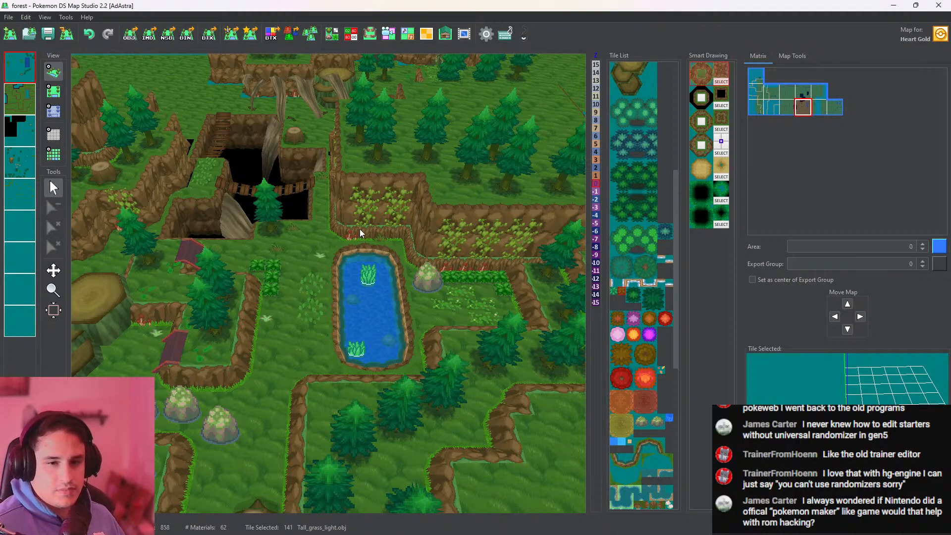
pyautogui.click(29, 33)
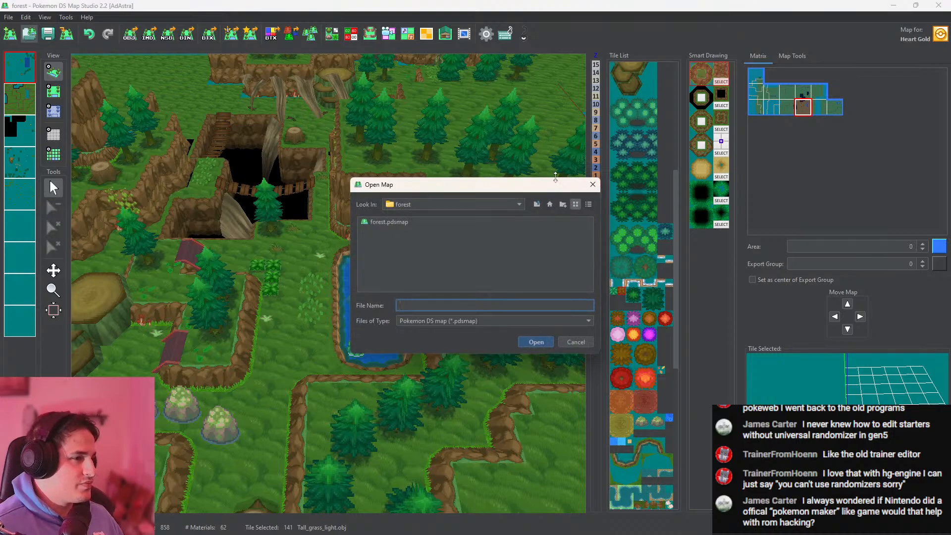
pyautogui.click(45, 34)
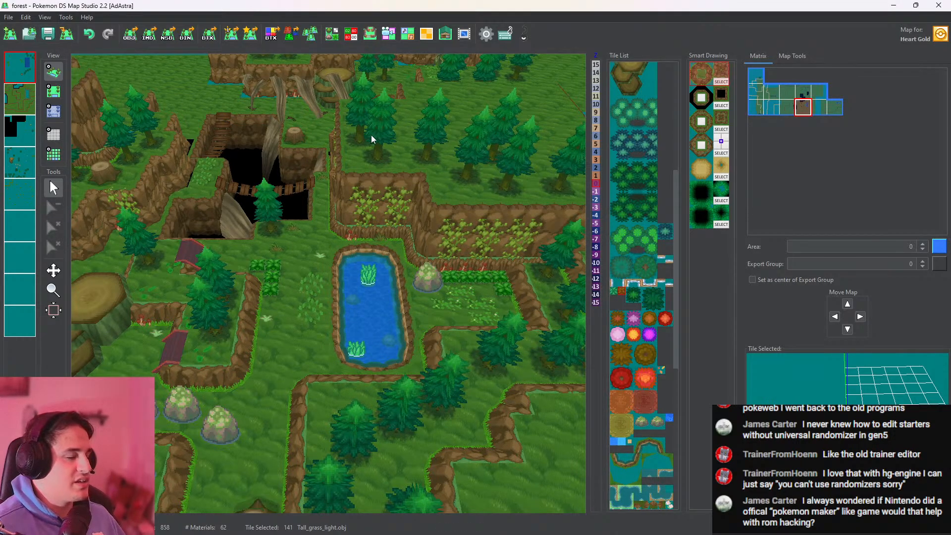
pyautogui.moveTo(372, 138); pyautogui.dragTo(422, 347, button='middle')
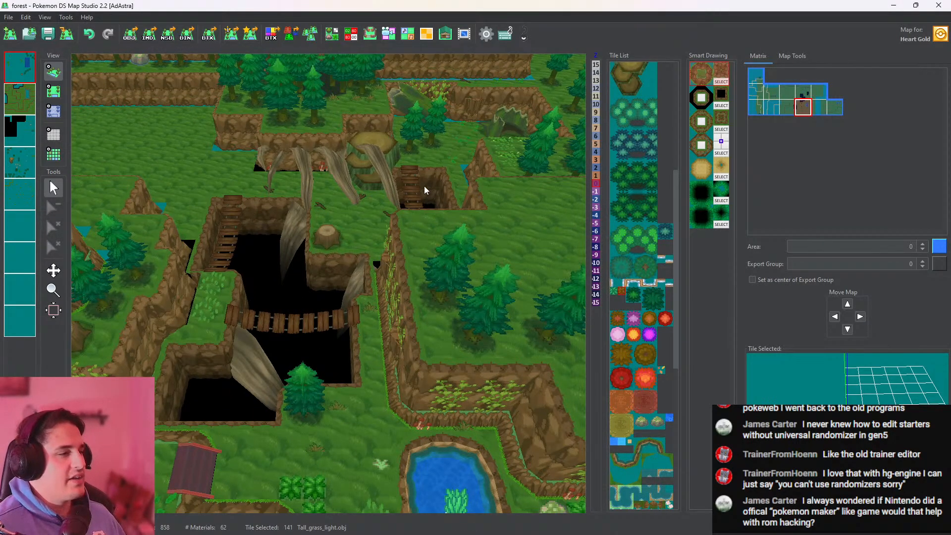
pyautogui.scroll(6, 355, 244)
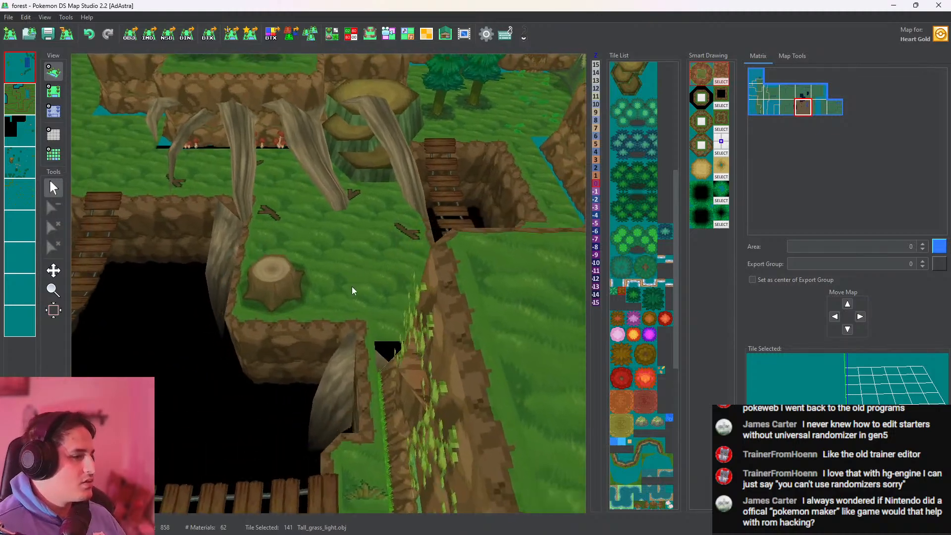
pyautogui.moveTo(322, 373); pyautogui.dragTo(382, 287)
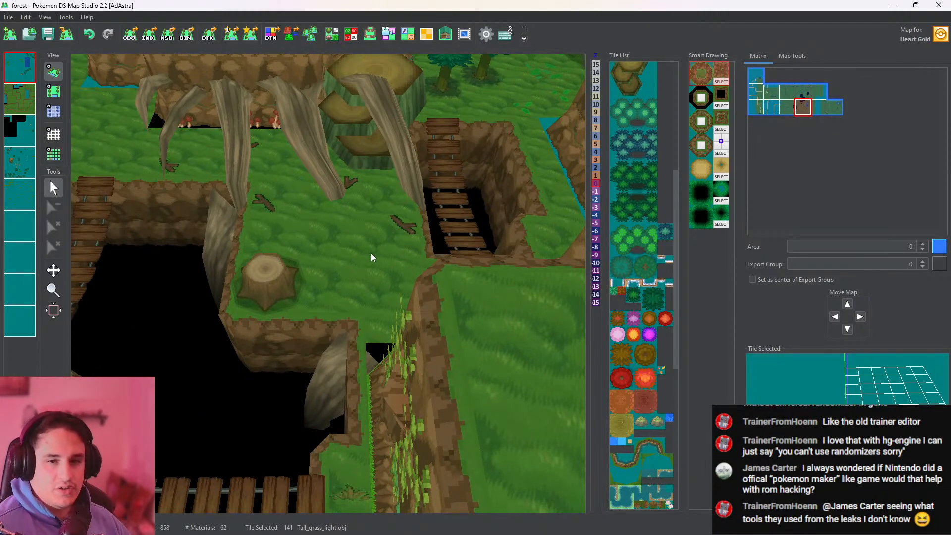
pyautogui.scroll(-5, 367, 232)
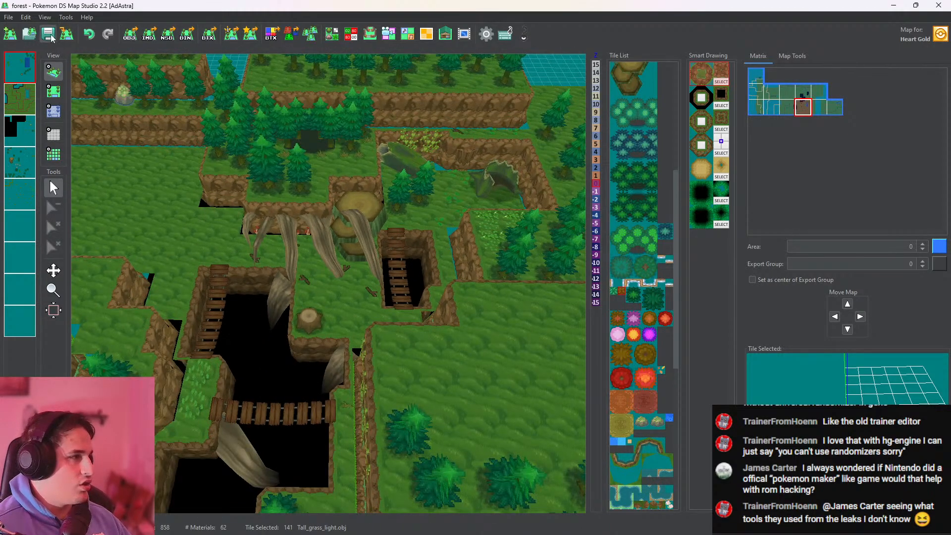
pyautogui.click(50, 35)
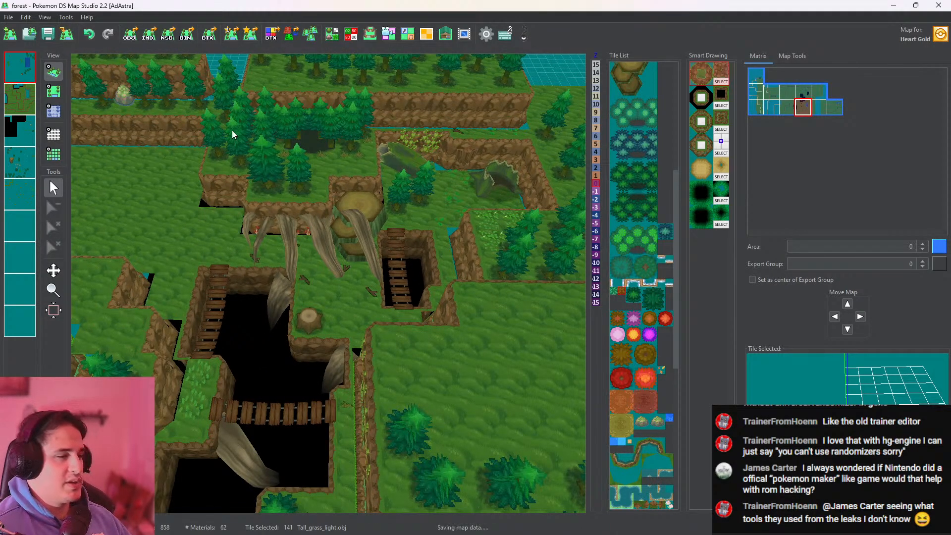
# Place a stump_01 tile on the grass ledge beside the cliff bend east of the large pit
pyautogui.moveTo(486, 164); pyautogui.dragTo(349, 251, button='middle')
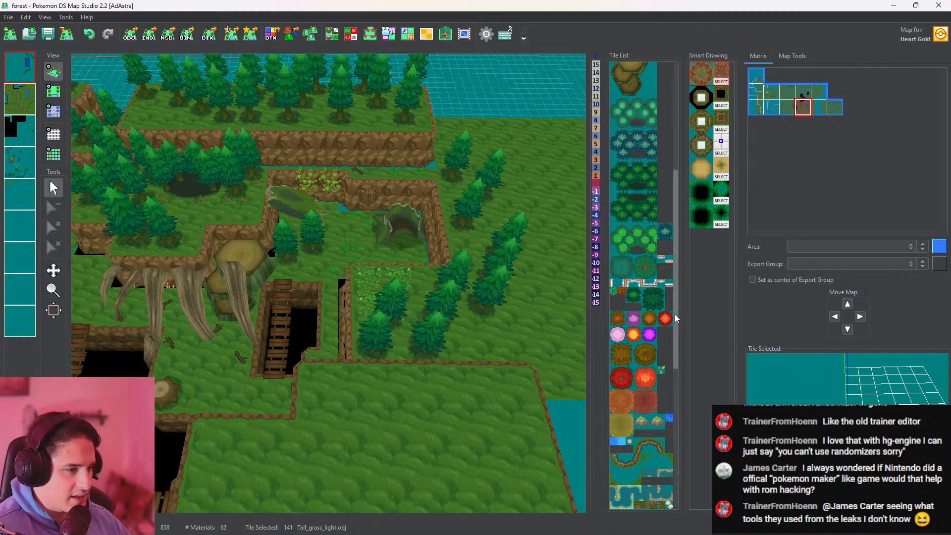
pyautogui.scroll(-3, 681, 347)
pyautogui.moveTo(688, 347); pyautogui.dragTo(677, 471)
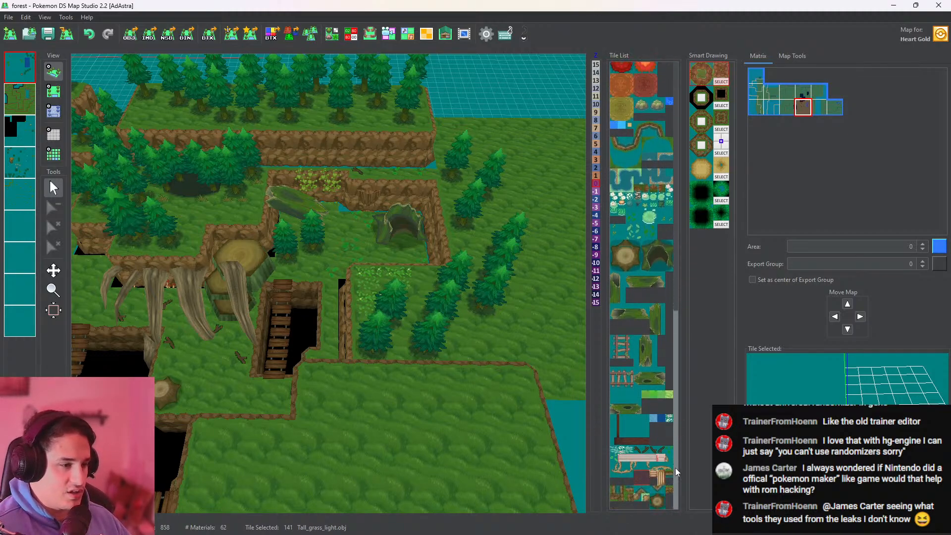
pyautogui.click(643, 435)
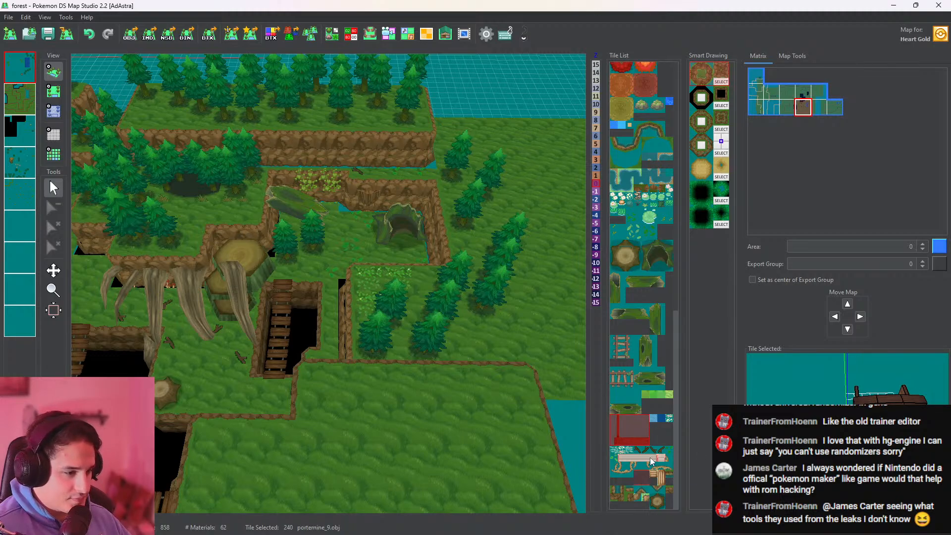
pyautogui.click(53, 91)
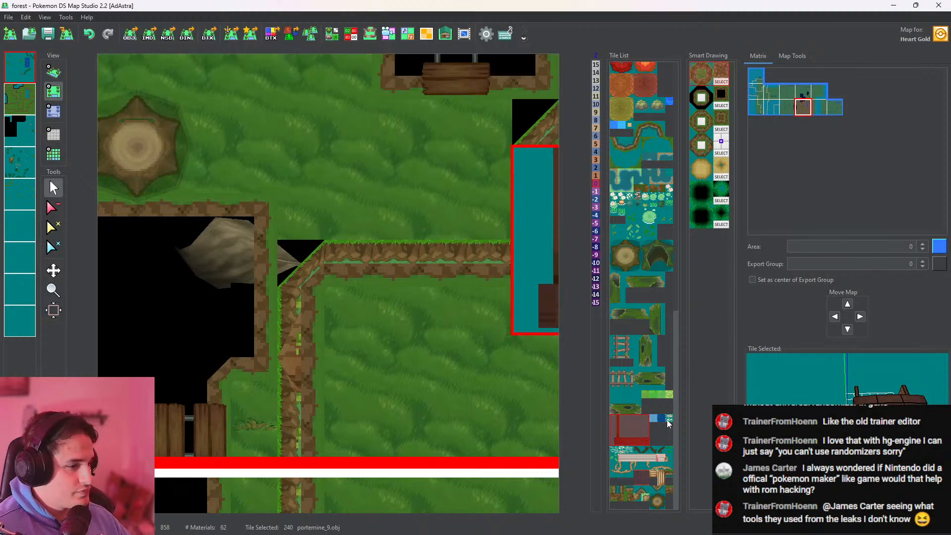
pyautogui.click(653, 501)
pyautogui.click(361, 375)
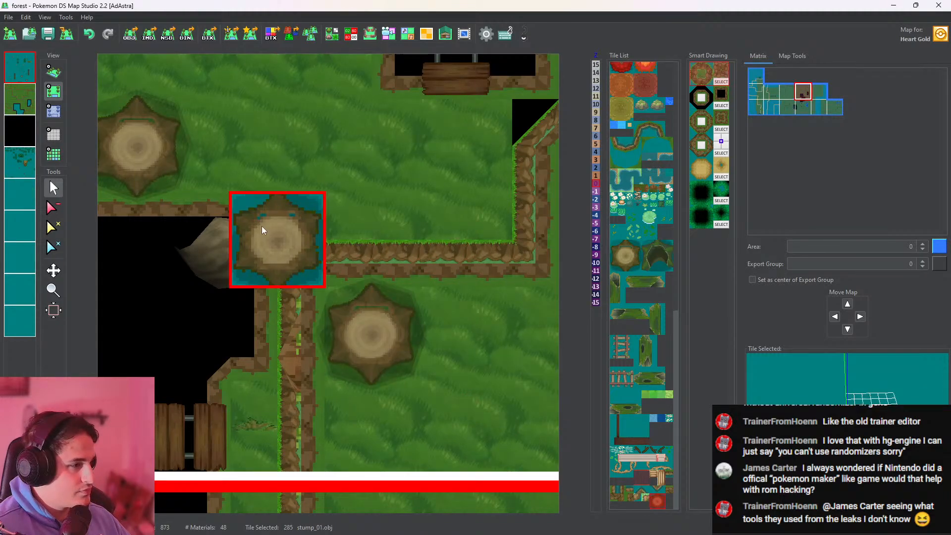
# Place a second stump_01 tile inside the cliff corner just southeast of the small pit
pyautogui.click(60, 72)
pyautogui.scroll(5, 335, 224)
pyautogui.moveTo(363, 223); pyautogui.dragTo(300, 382)
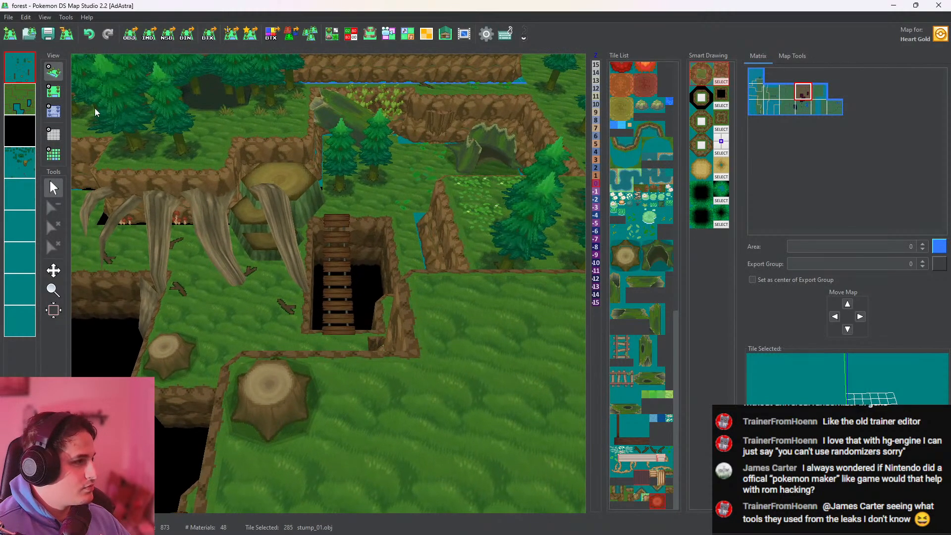
pyautogui.click(54, 91)
pyautogui.moveTo(456, 399); pyautogui.dragTo(404, 150, button='middle')
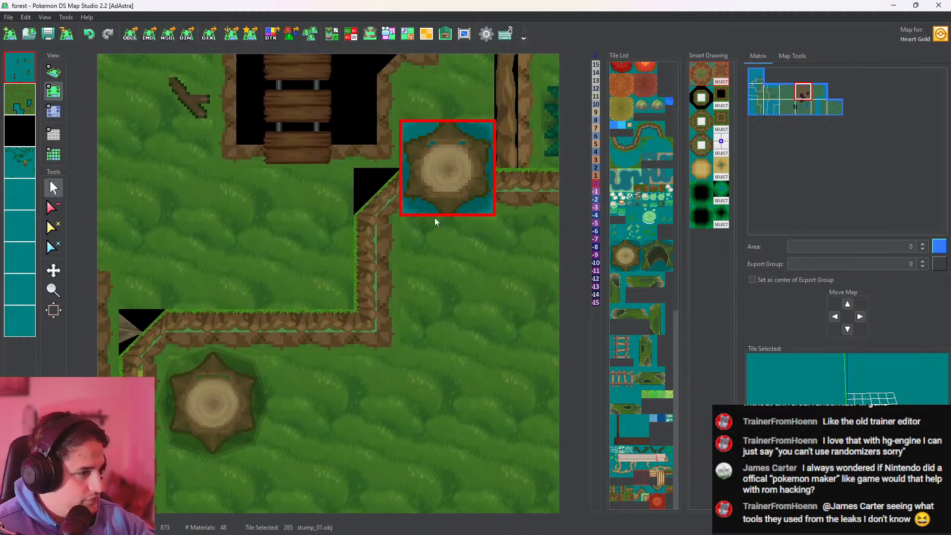
pyautogui.scroll(-3, 420, 282)
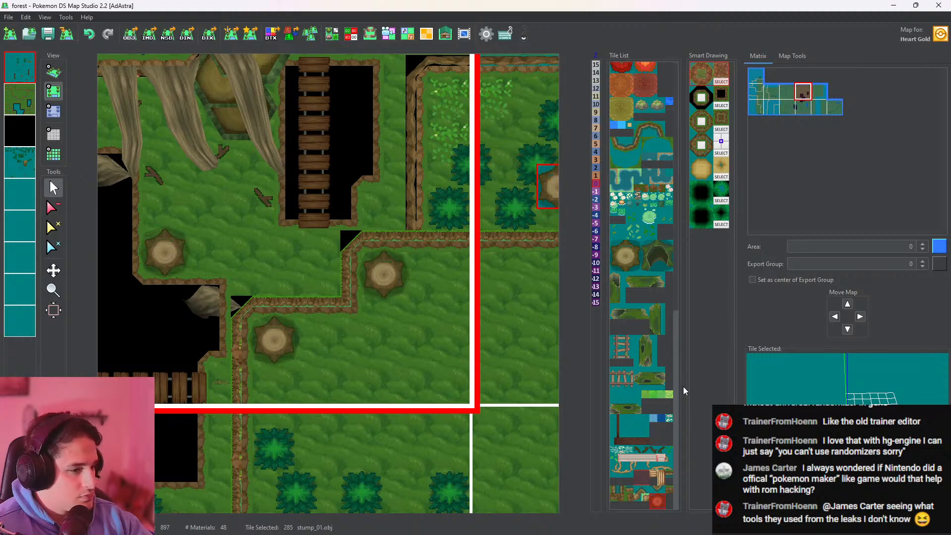
# Scatter tree tiles around the two new stumps and along the raised grass area extending into the map to the south
pyautogui.moveTo(677, 392); pyautogui.dragTo(674, 267)
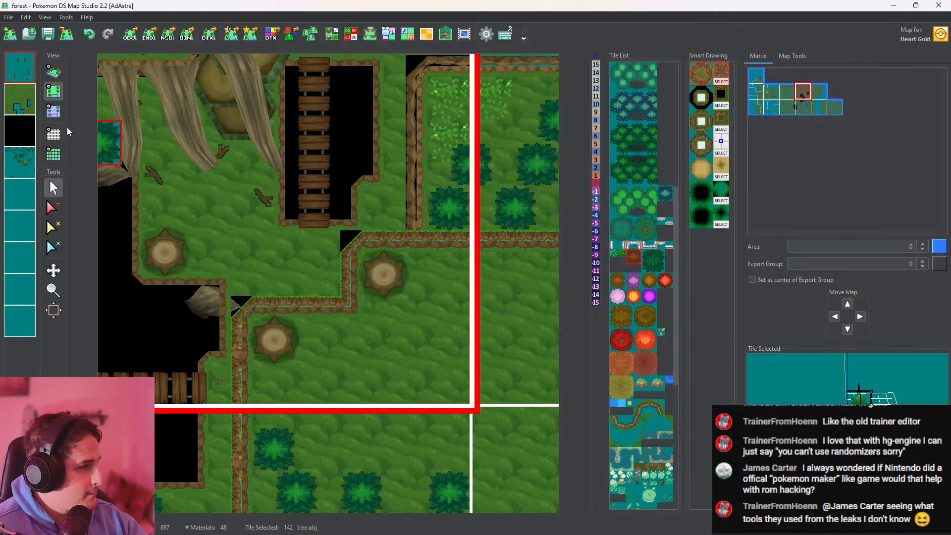
pyautogui.click(361, 362)
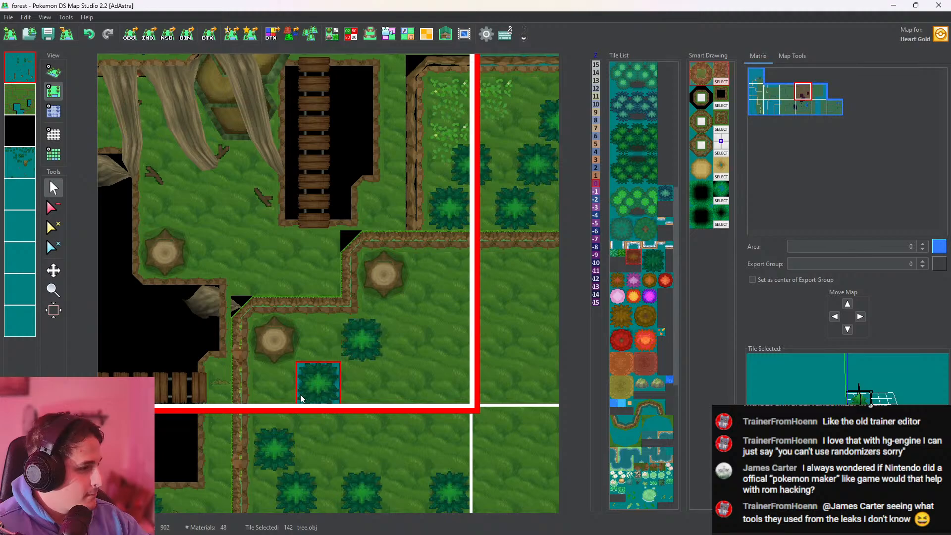
pyautogui.click(294, 392)
pyautogui.click(410, 301)
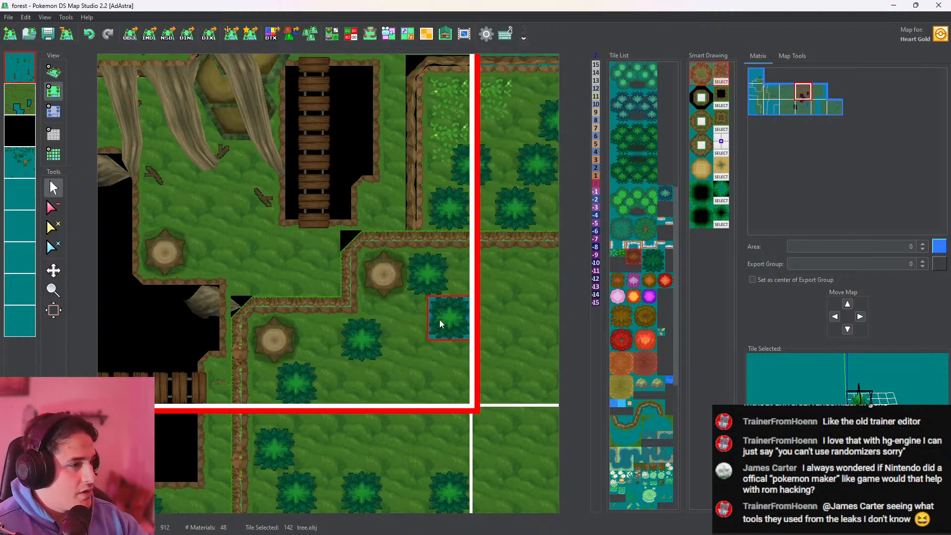
pyautogui.click(400, 359)
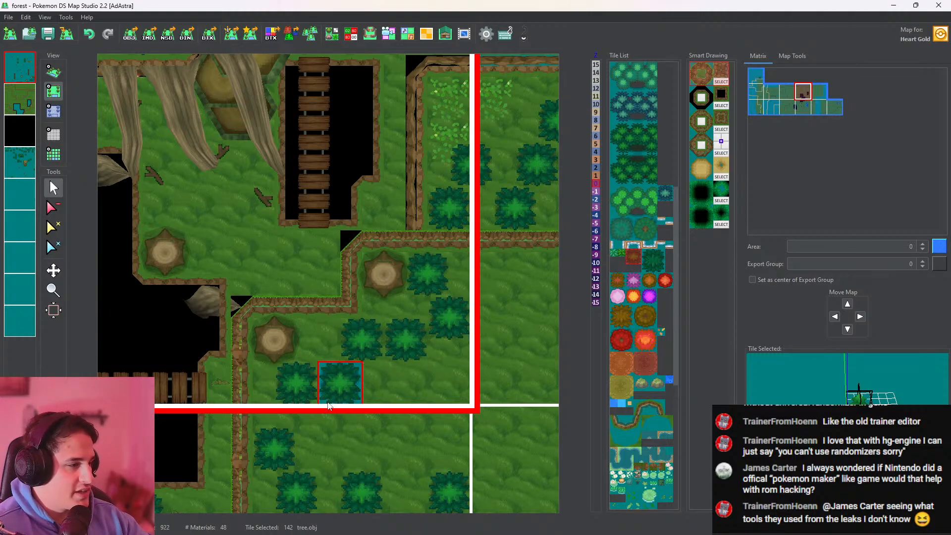
pyautogui.click(325, 403)
pyautogui.click(315, 444)
# Check the new stumps and trees and the cliff walls around the small pit in the 3D view
pyautogui.click(53, 72)
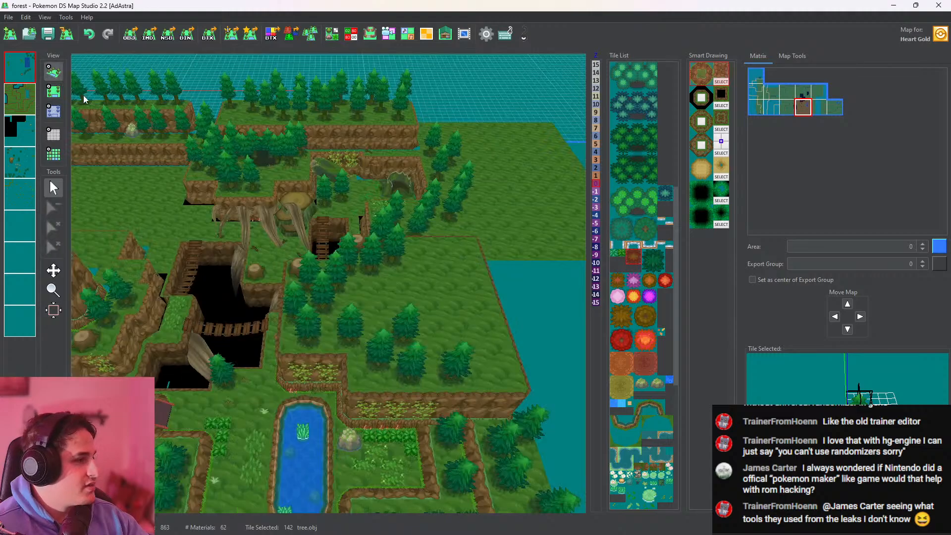
pyautogui.moveTo(348, 245); pyautogui.dragTo(354, 267, button='right')
pyautogui.scroll(6, 354, 270)
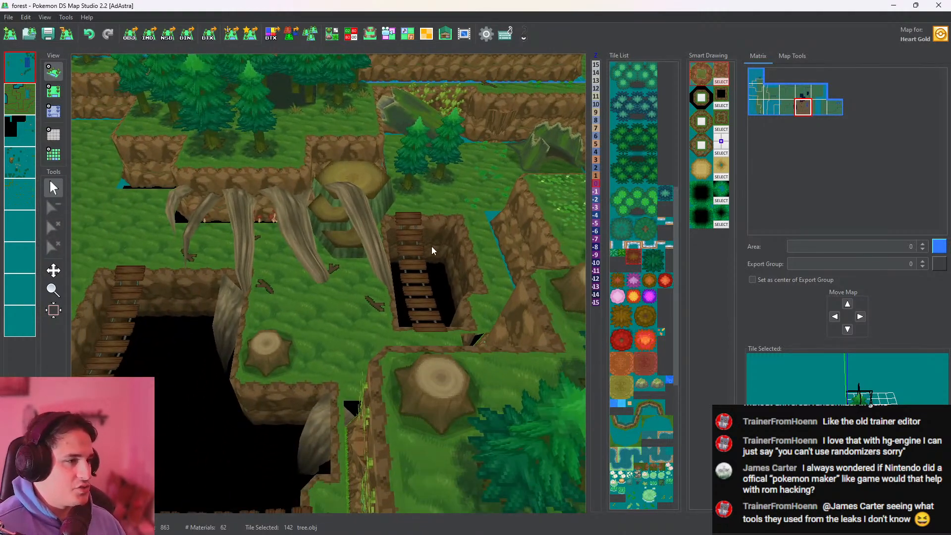
pyautogui.moveTo(432, 251); pyautogui.dragTo(341, 313, button='right')
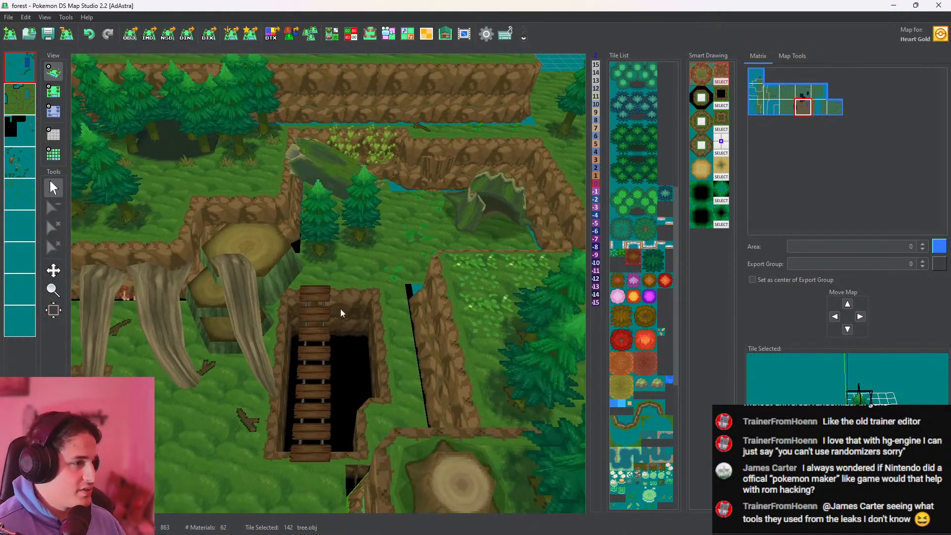
pyautogui.moveTo(242, 178); pyautogui.dragTo(356, 106)
pyautogui.moveTo(326, 223); pyautogui.dragTo(374, 164)
# Pick the grass_14 tile from the ground layer and make the fifth layer active with all layers displayed
pyautogui.click(56, 95)
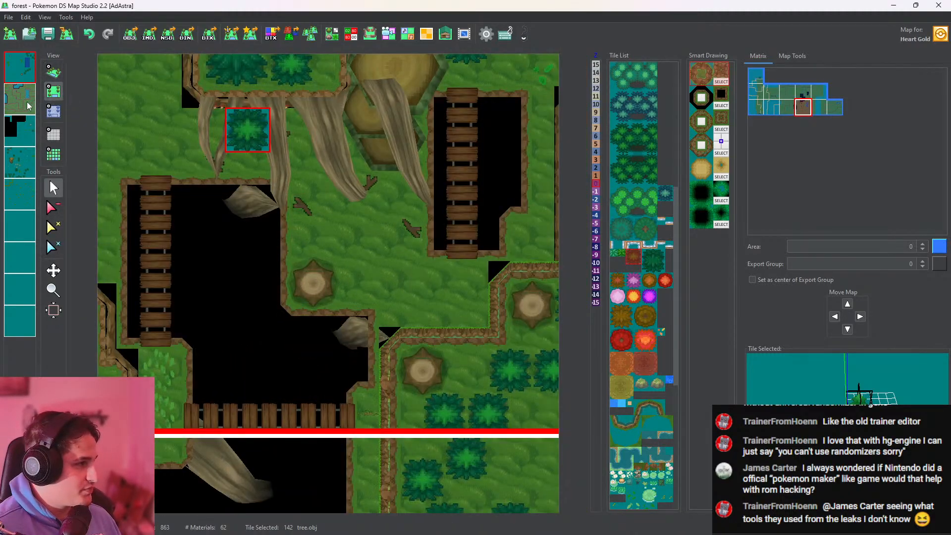
pyautogui.click(26, 103)
pyautogui.rightClick(368, 272)
pyautogui.rightClick(25, 165)
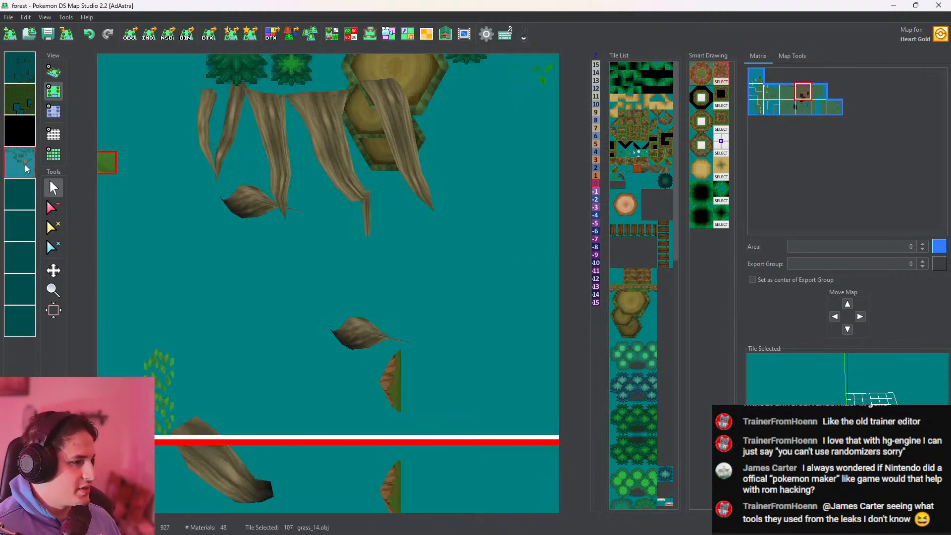
pyautogui.rightClick(19, 142)
pyautogui.rightClick(19, 180)
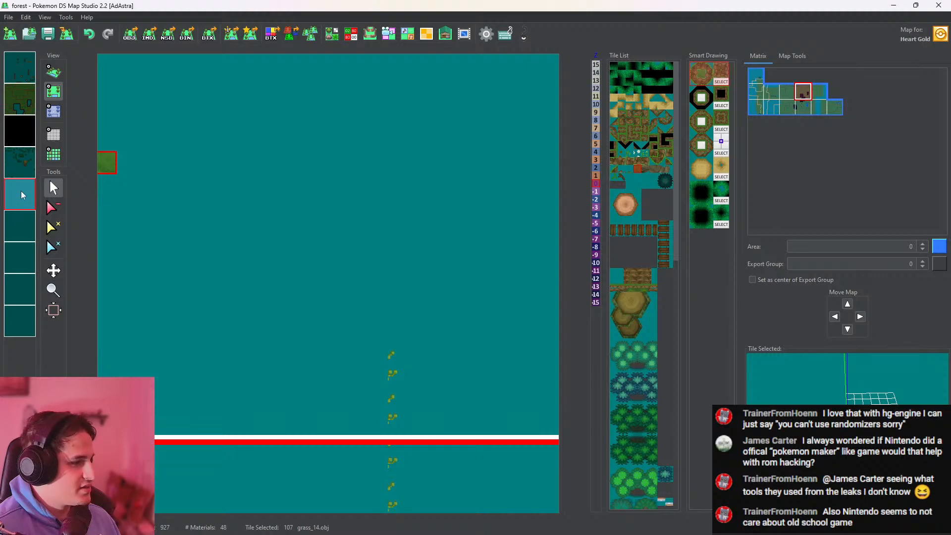
pyautogui.scroll(-5, 312, 287)
pyautogui.moveTo(345, 312); pyautogui.dragTo(318, 205, button='middle')
pyautogui.rightClick(26, 204)
# Fill the black gaps at the cliff corners beside the large pit and the new stumps with grass_14 tiles on the fifth layer
pyautogui.scroll(5, 320, 290)
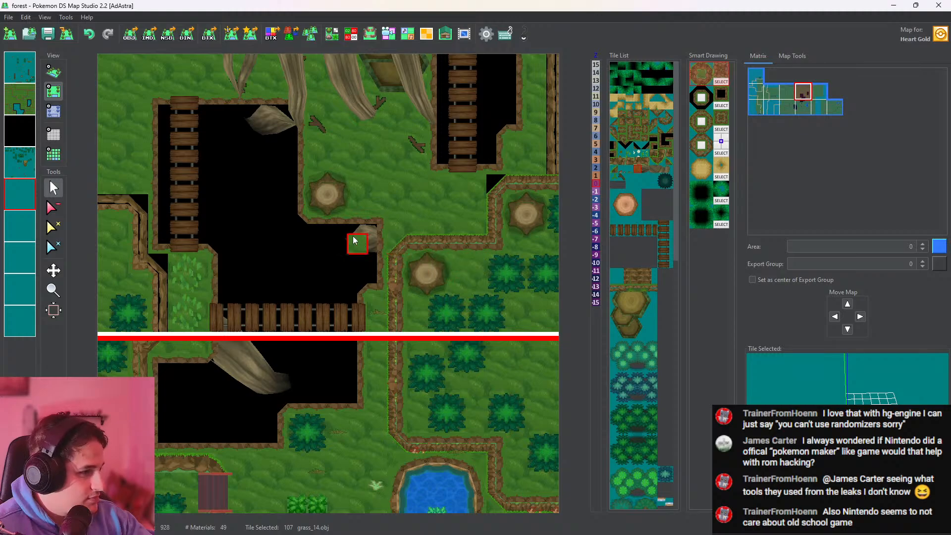
pyautogui.moveTo(356, 242); pyautogui.dragTo(483, 282, button='middle')
pyautogui.click(286, 315)
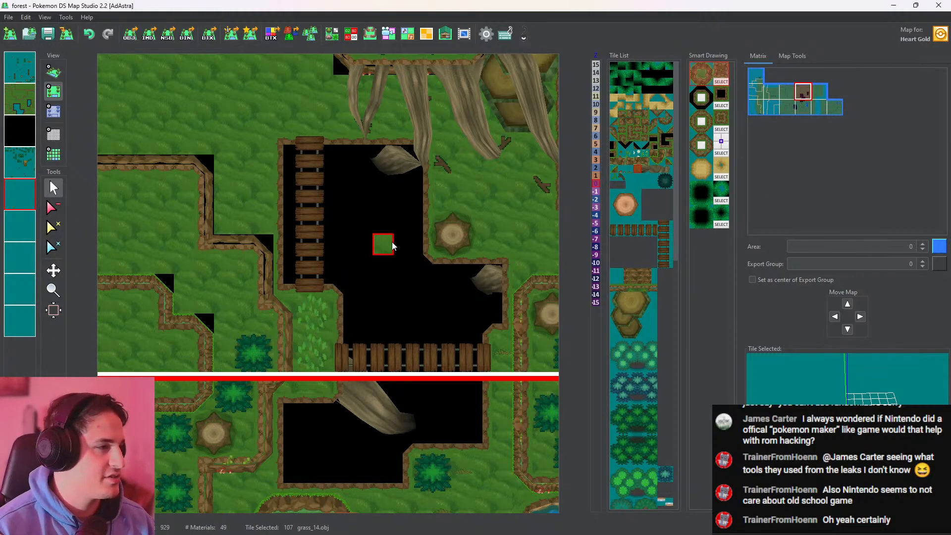
pyautogui.moveTo(441, 222); pyautogui.dragTo(255, 233, button='middle')
pyautogui.scroll(4, 360, 218)
pyautogui.moveTo(463, 225); pyautogui.dragTo(382, 279, button='middle')
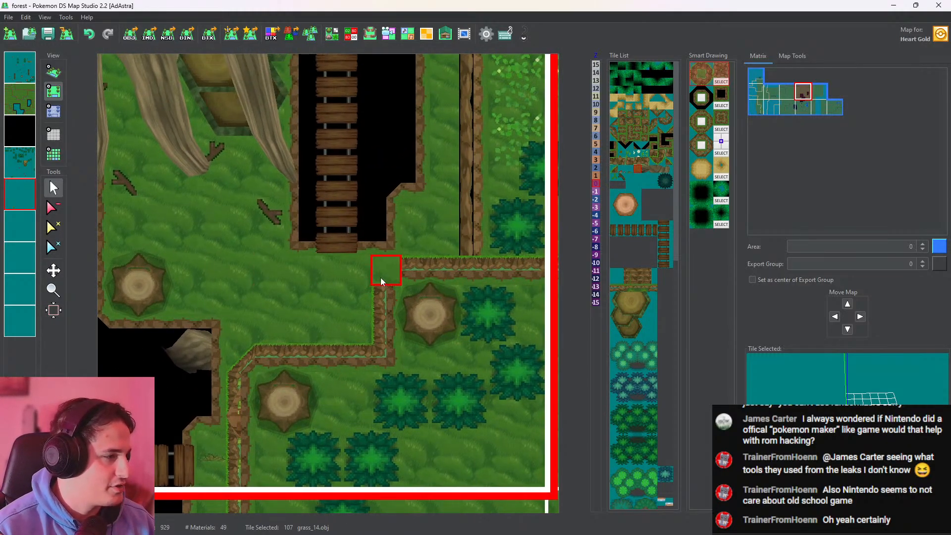
pyautogui.click(383, 279)
# Fill the remaining gaps at the cliff corners around the small pit, hollow stump and fallen log with grass_14 tiles
pyautogui.moveTo(466, 257); pyautogui.dragTo(458, 354, button='middle')
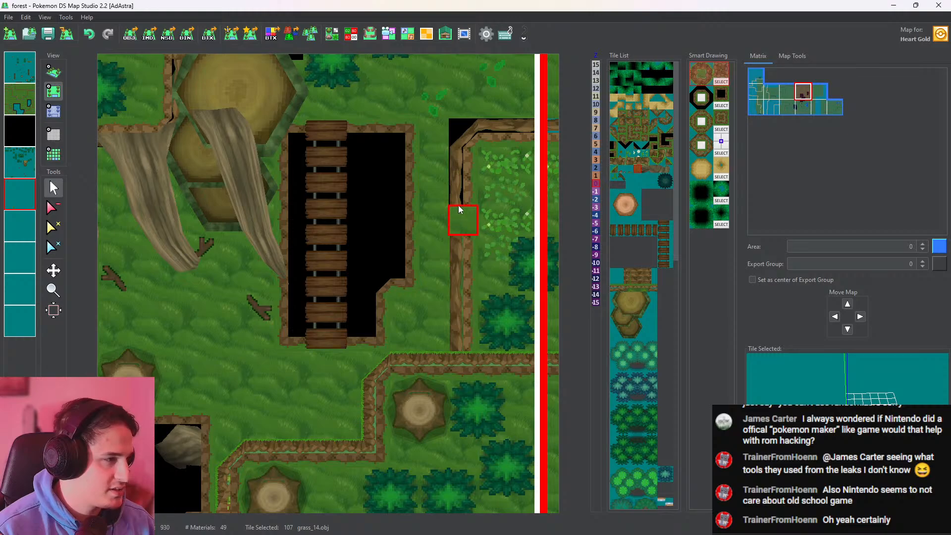
pyautogui.click(463, 142)
pyautogui.moveTo(462, 142); pyautogui.dragTo(312, 203, button='middle')
pyautogui.moveTo(329, 206); pyautogui.dragTo(362, 204)
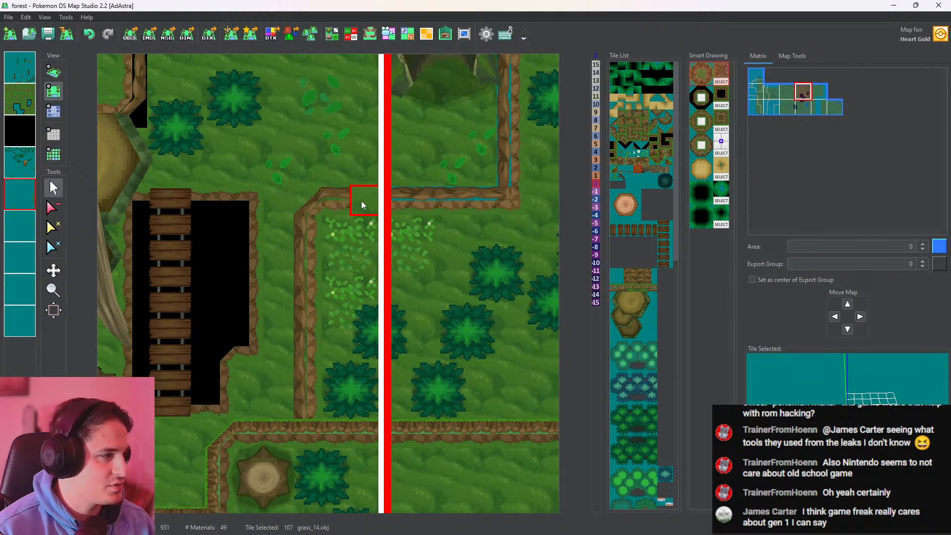
pyautogui.moveTo(442, 193); pyautogui.dragTo(428, 283, button='middle')
pyautogui.moveTo(390, 286); pyautogui.dragTo(447, 295)
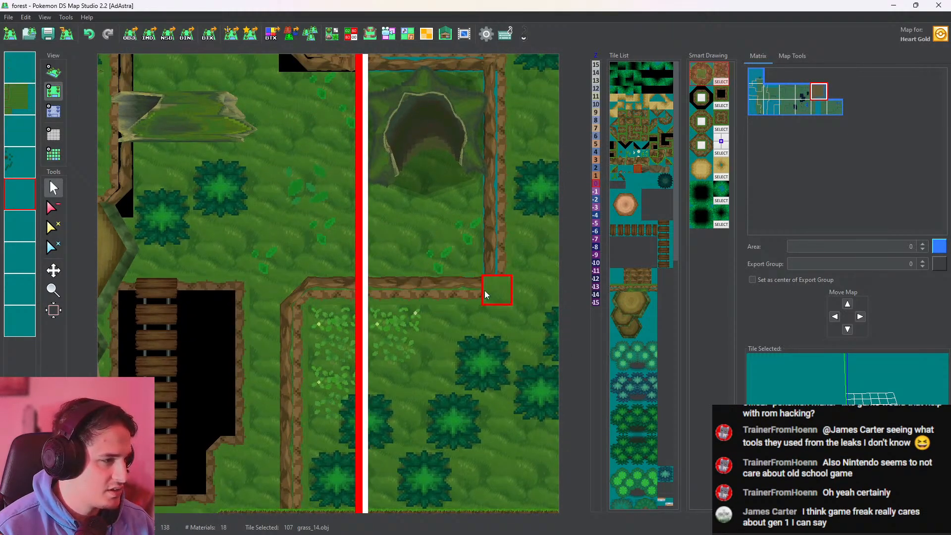
pyautogui.click(495, 142)
pyautogui.moveTo(494, 142); pyautogui.dragTo(512, 269, button='middle')
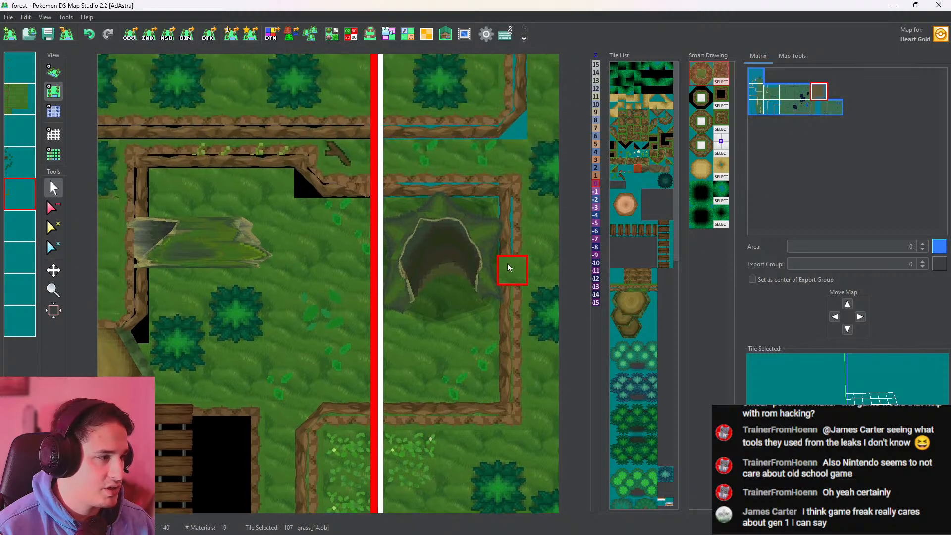
pyautogui.moveTo(307, 183); pyautogui.dragTo(435, 155, button='middle')
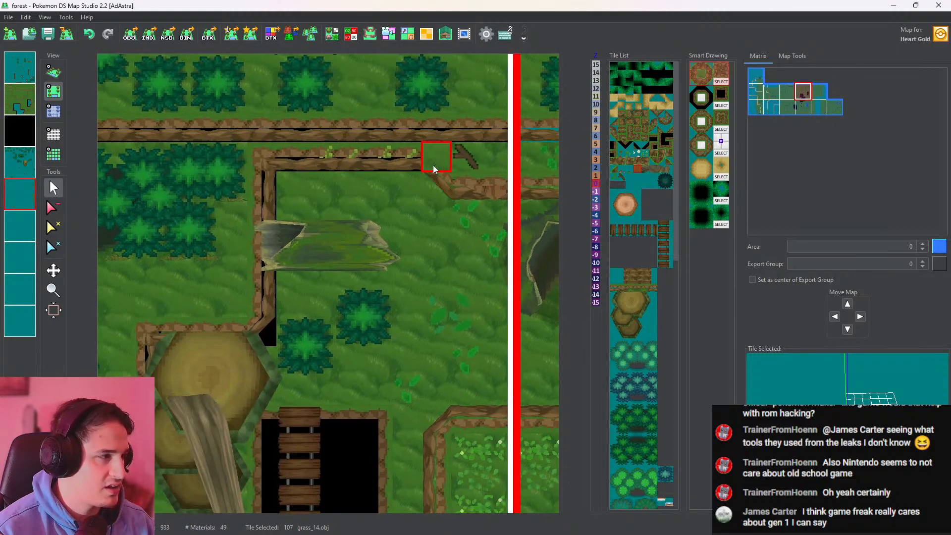
# Fill the black gaps along the cliff edge above and beside the hollow fallen log with grass_14 tiles
pyautogui.moveTo(310, 166); pyautogui.dragTo(266, 166)
pyautogui.moveTo(266, 166); pyautogui.dragTo(279, 164, button='middle')
pyautogui.moveTo(279, 169); pyautogui.dragTo(280, 332)
pyautogui.moveTo(280, 331)
pyautogui.mouseDown(button='middle')
pyautogui.moveTo(415, 311)
pyautogui.moveTo(459, 286)
pyautogui.mouseUp(button='middle')
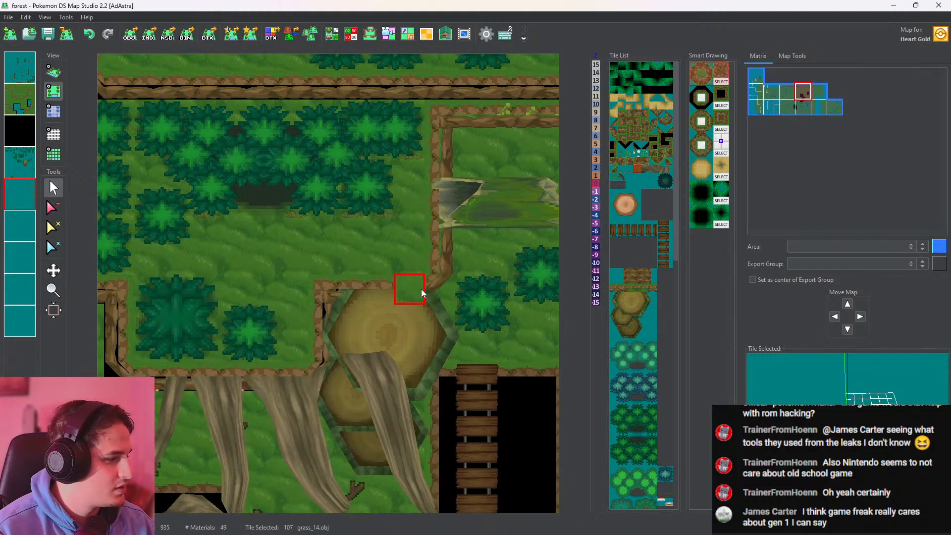
# Fill the gaps along the cliff around the large stacked stumps and roots with grass_14 tiles, undoing the misplaced stroke
pyautogui.moveTo(420, 289)
pyautogui.mouseDown()
pyautogui.moveTo(330, 293)
pyautogui.moveTo(329, 307)
pyautogui.mouseUp()
pyautogui.moveTo(333, 314); pyautogui.dragTo(381, 224, button='middle')
pyautogui.moveTo(373, 234)
pyautogui.mouseDown()
pyautogui.moveTo(371, 270)
pyautogui.moveTo(328, 298)
pyautogui.moveTo(221, 306)
pyautogui.mouseUp()
pyautogui.hotkey('ctrl', 'z')
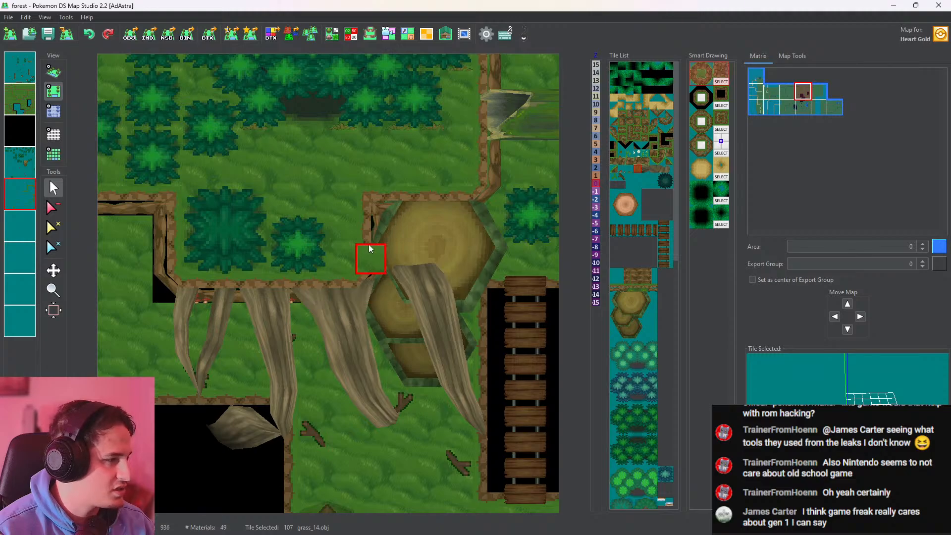
pyautogui.moveTo(178, 293); pyautogui.dragTo(452, 336, button='middle')
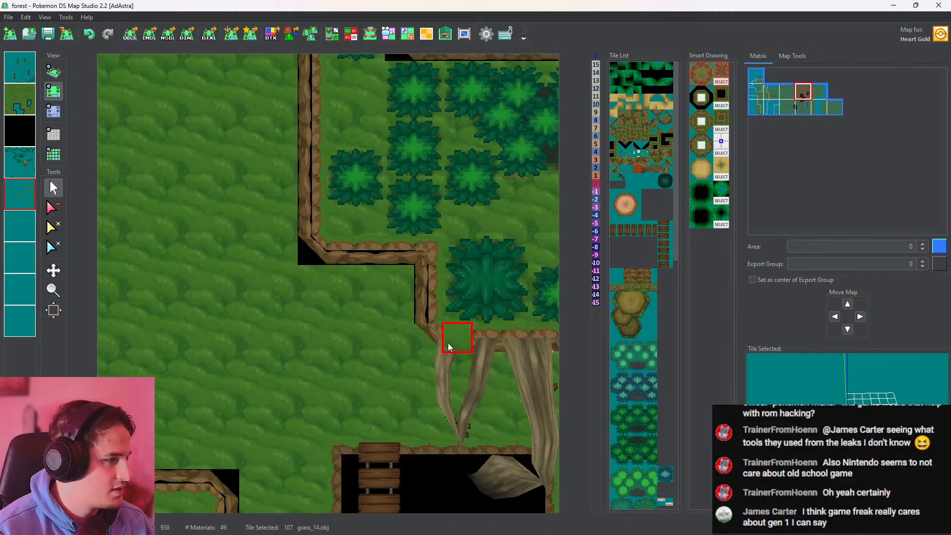
# Fill the gaps along the western cliff and its northern stretch up to the map border with grass_14 tiles
pyautogui.moveTo(303, 250); pyautogui.dragTo(305, 386, button='middle')
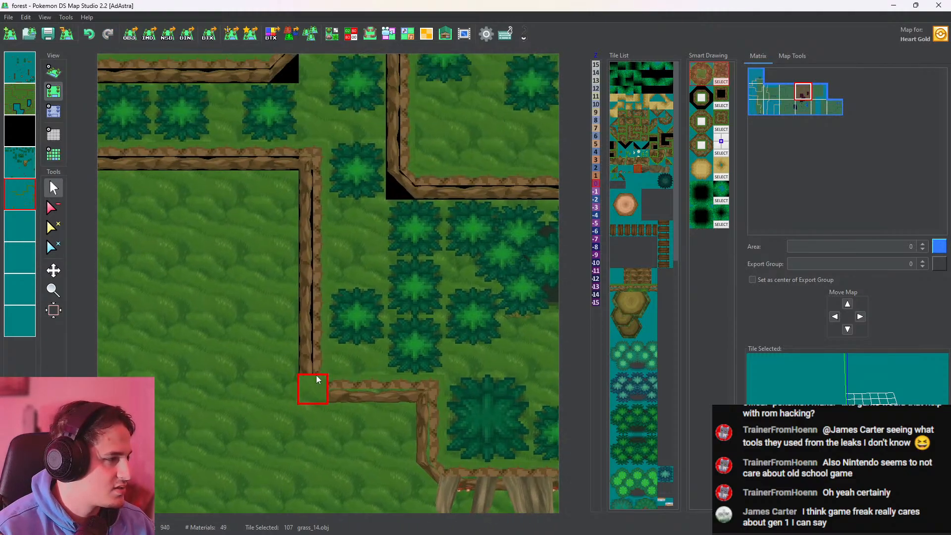
pyautogui.moveTo(305, 367); pyautogui.dragTo(302, 171)
pyautogui.moveTo(301, 169); pyautogui.dragTo(483, 202, button='middle')
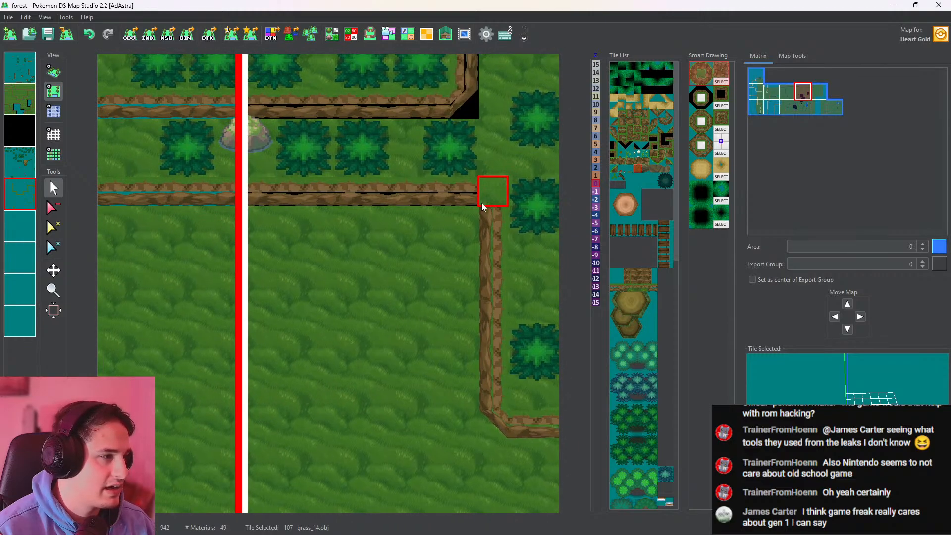
pyautogui.moveTo(483, 202); pyautogui.dragTo(233, 194)
pyautogui.moveTo(236, 194); pyautogui.dragTo(490, 220, button='middle')
pyautogui.moveTo(490, 220); pyautogui.dragTo(299, 213)
# Examine the cliff edges, pits and rope bridges of the forest in the 3D view
pyautogui.scroll(-6, 395, 224)
pyautogui.moveTo(458, 306); pyautogui.dragTo(285, 278, button='middle')
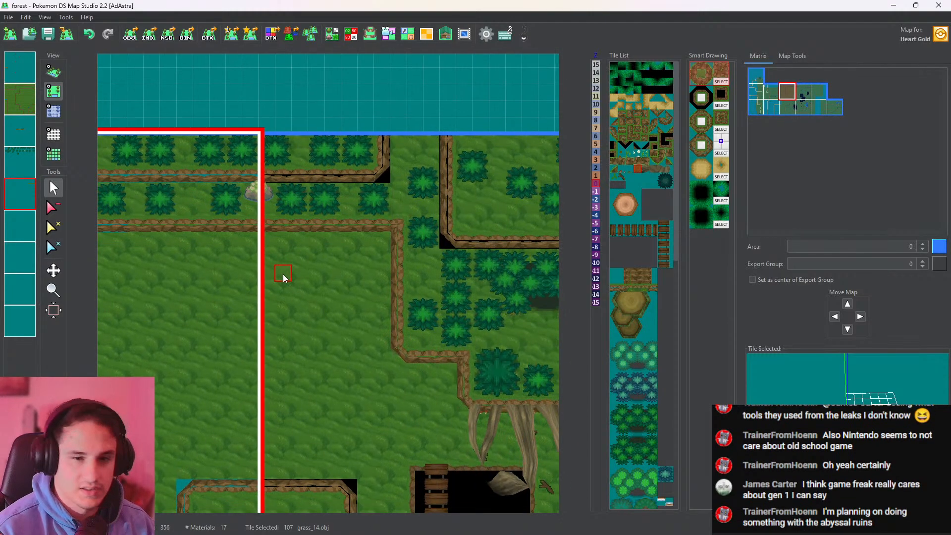
pyautogui.moveTo(289, 358); pyautogui.dragTo(311, 238, button='middle')
pyautogui.click(53, 72)
pyautogui.scroll(5, 280, 169)
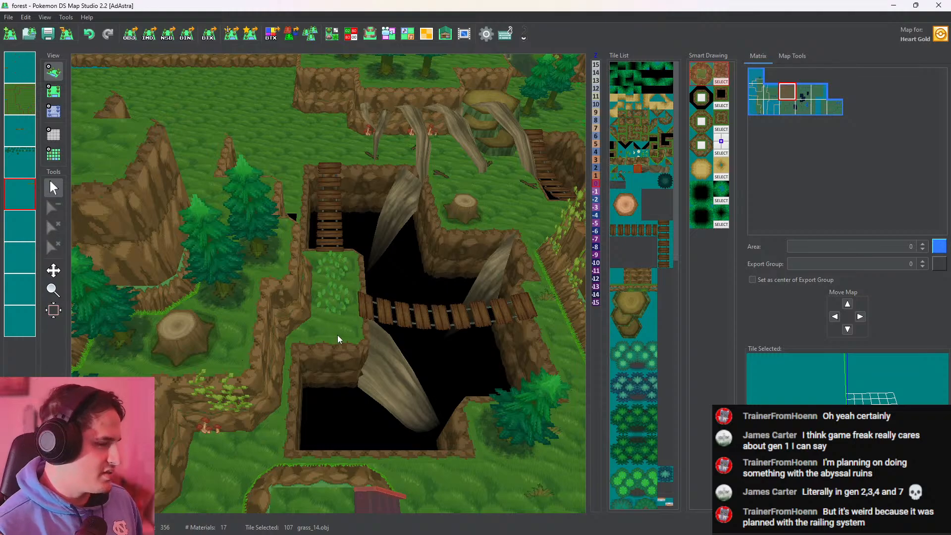
pyautogui.moveTo(357, 335); pyautogui.dragTo(299, 235, button='middle')
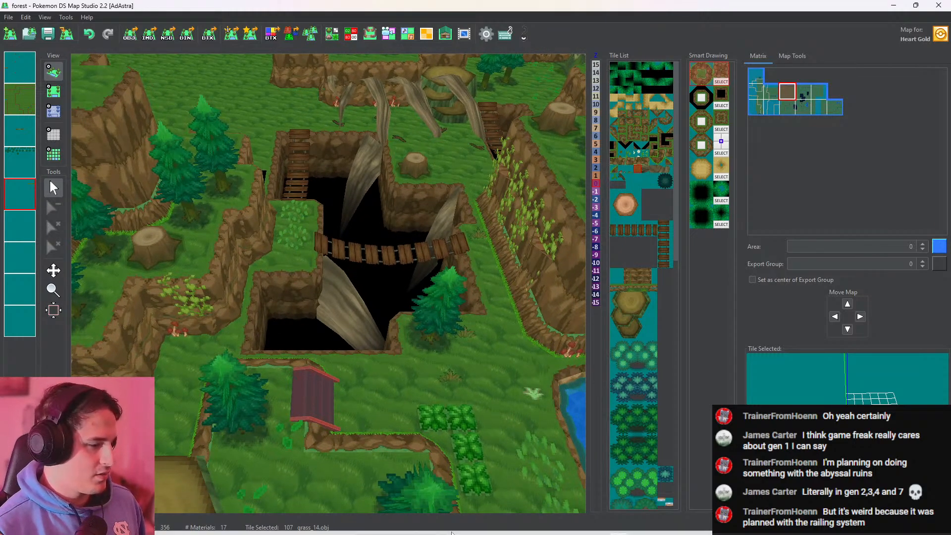
# Switch to CTRMap by starting the CTRMap editor from its launcher
pyautogui.click(487, 524)
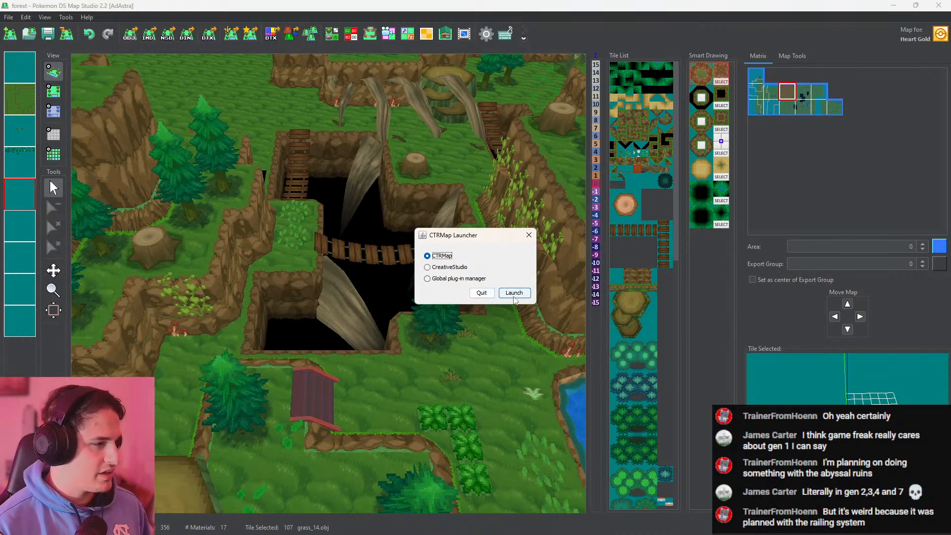
pyautogui.click(514, 294)
pyautogui.click(512, 247)
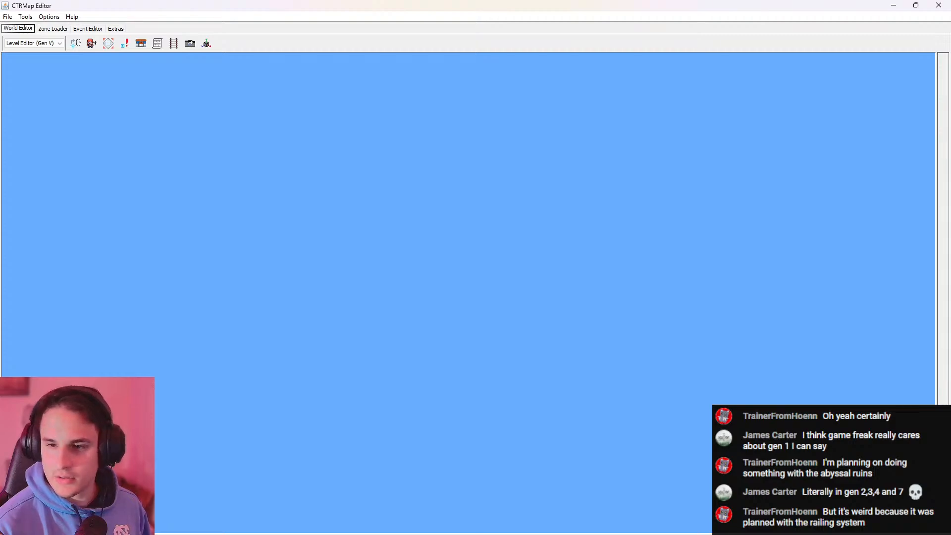
# Load zone 213 - Dragonspiral Tower and view it in the World Editor
pyautogui.click(53, 28)
pyautogui.click(165, 45)
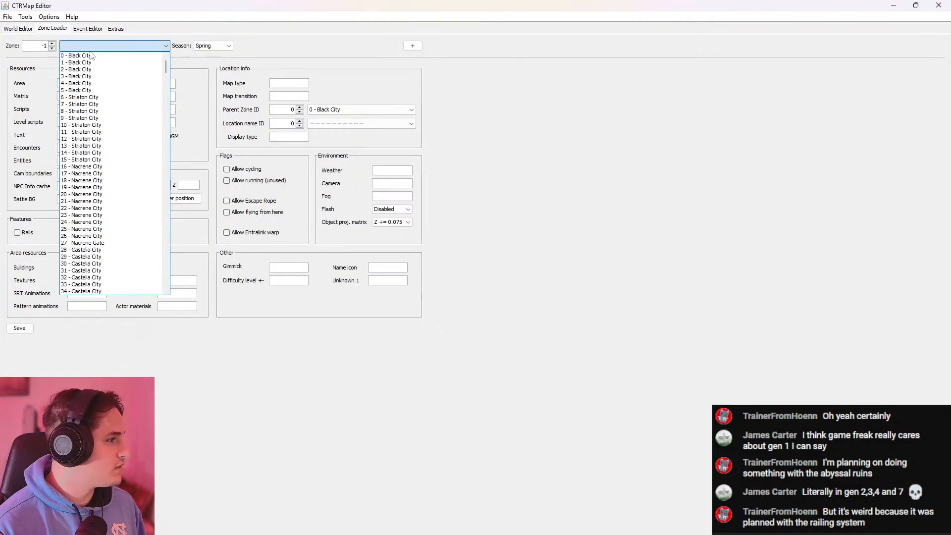
pyautogui.scroll(-4, 167, 79)
pyautogui.moveTo(167, 76); pyautogui.dragTo(184, 153)
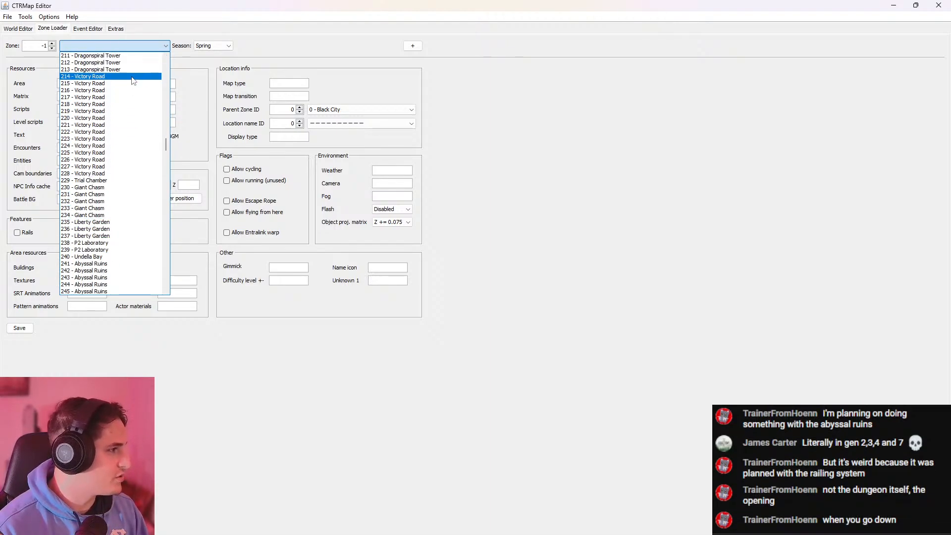
pyautogui.click(19, 29)
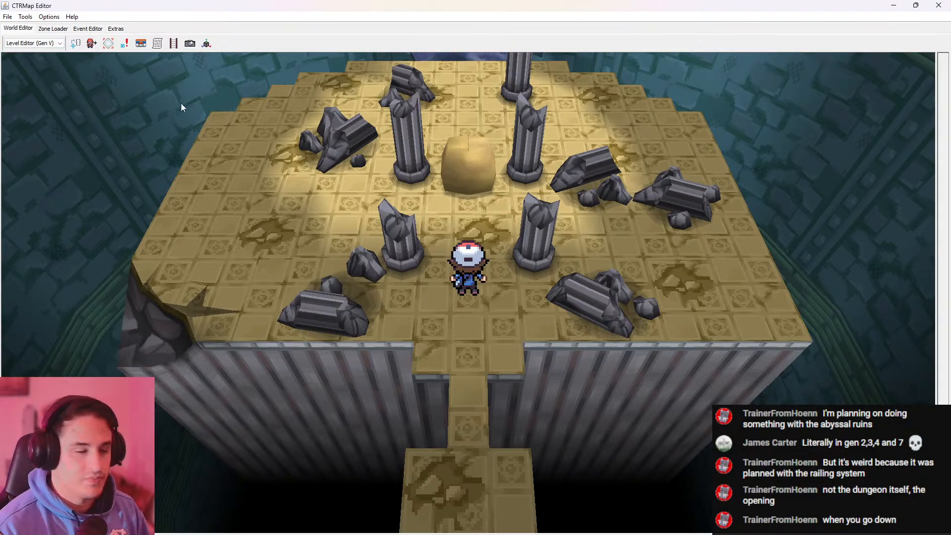
# Load zone 241 - Abyssal Ruins and show it in the World Editor
pyautogui.click(52, 29)
pyautogui.click(86, 46)
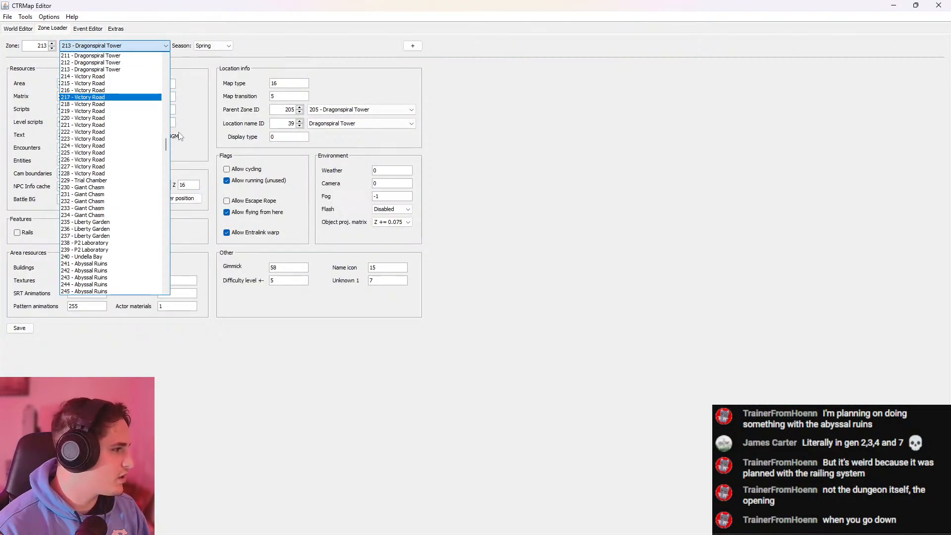
pyautogui.scroll(-6, 165, 147)
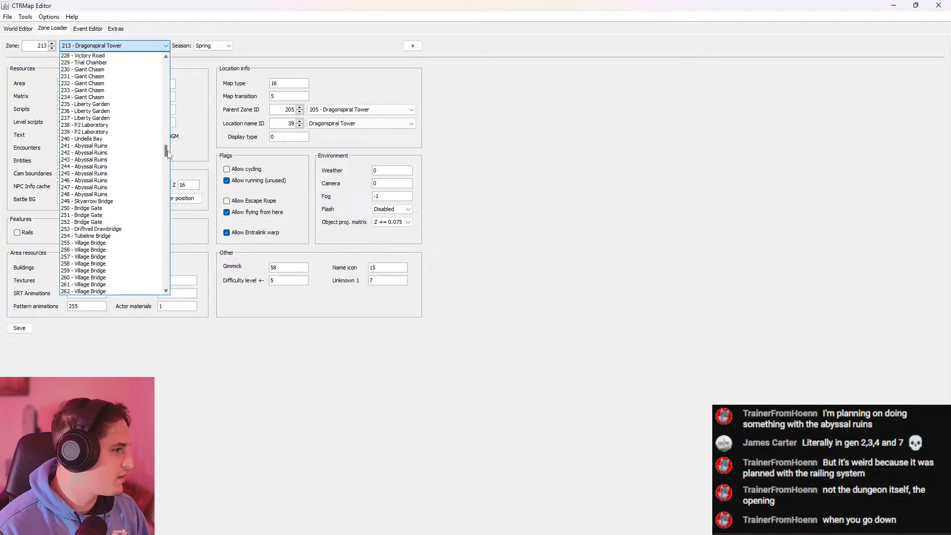
pyautogui.click(123, 149)
pyautogui.click(26, 30)
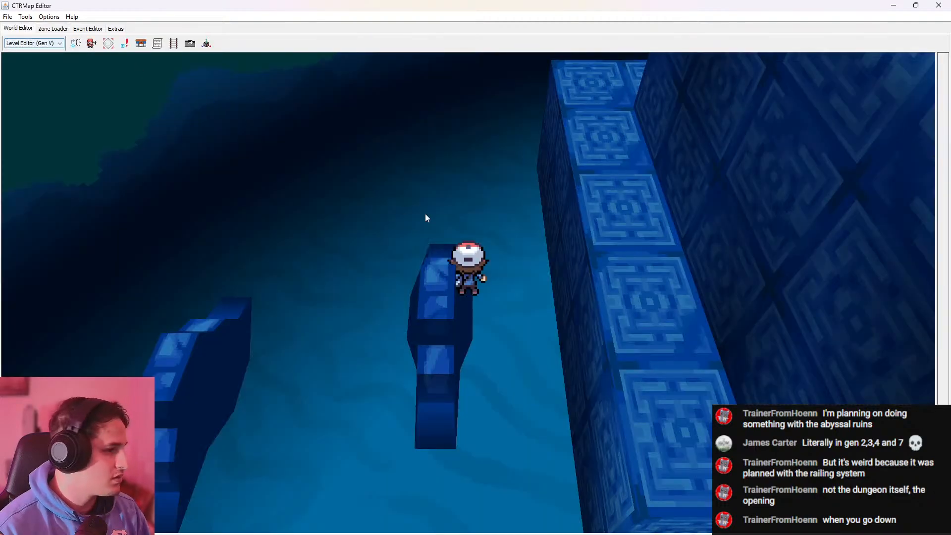
# Walk the character to the front of the underwater temple to examine its entrance staircase
pyautogui.press('d')
pyautogui.press('s')
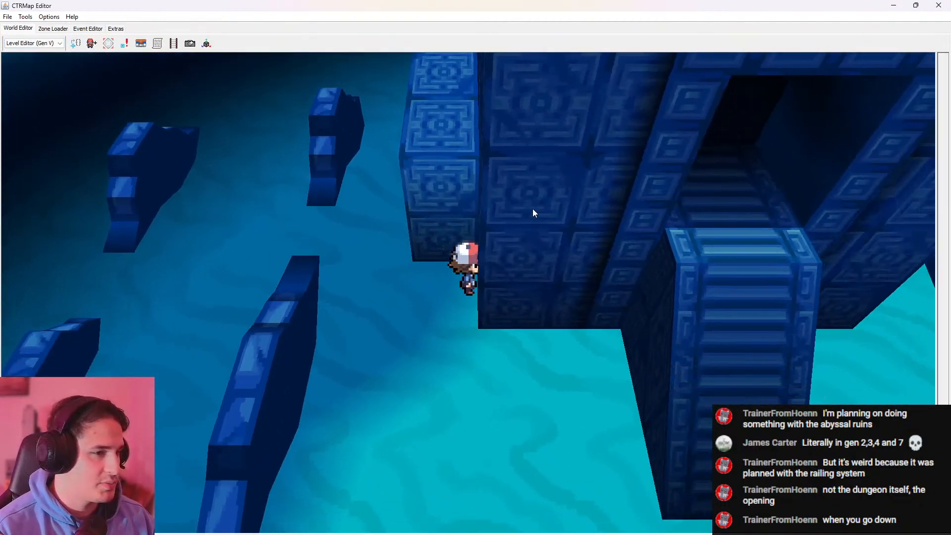
pyautogui.press('d')
pyautogui.press('s')
pyautogui.press('w')
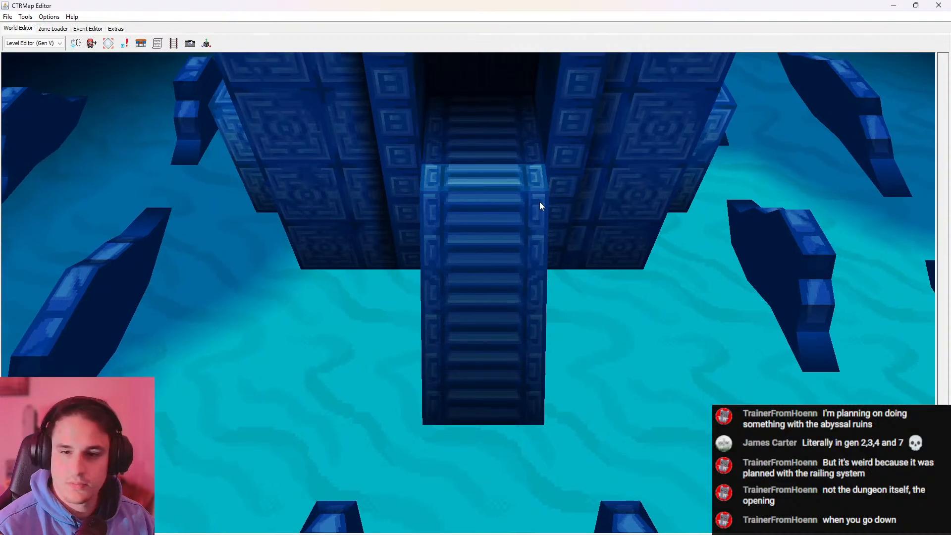
pyautogui.press('w')
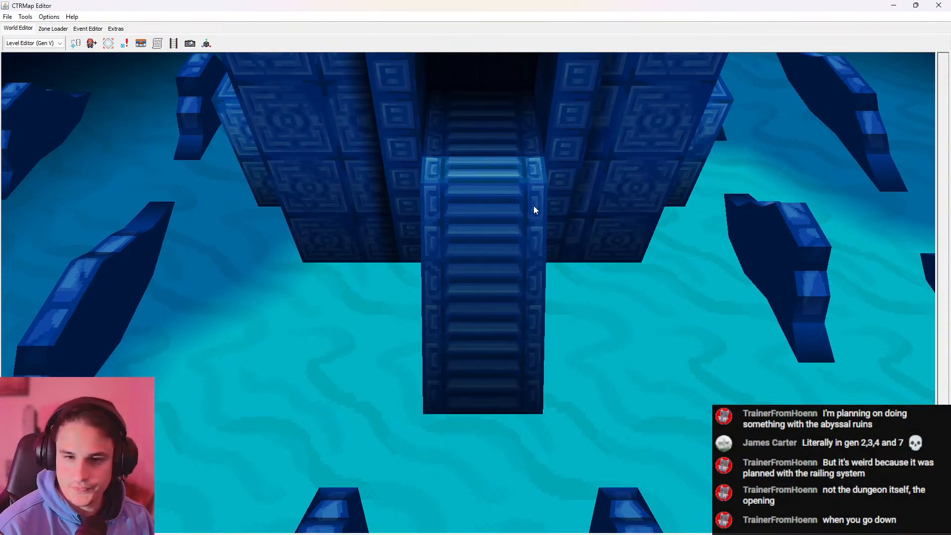
# Load the next Abyssal Ruins zone after 241 and show it in the World Editor
pyautogui.click(52, 28)
pyautogui.click(114, 45)
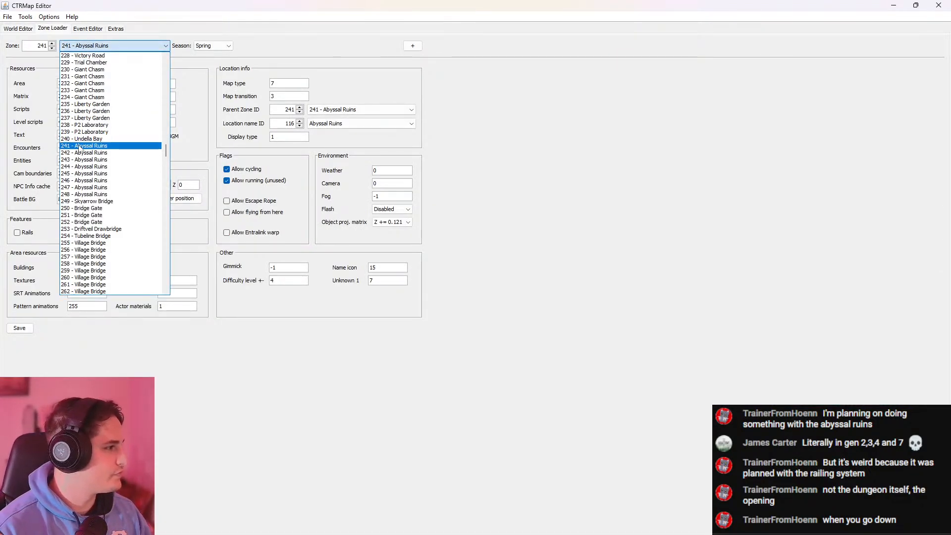
pyautogui.press('Down')
pyautogui.click(45, 83)
pyautogui.click(23, 29)
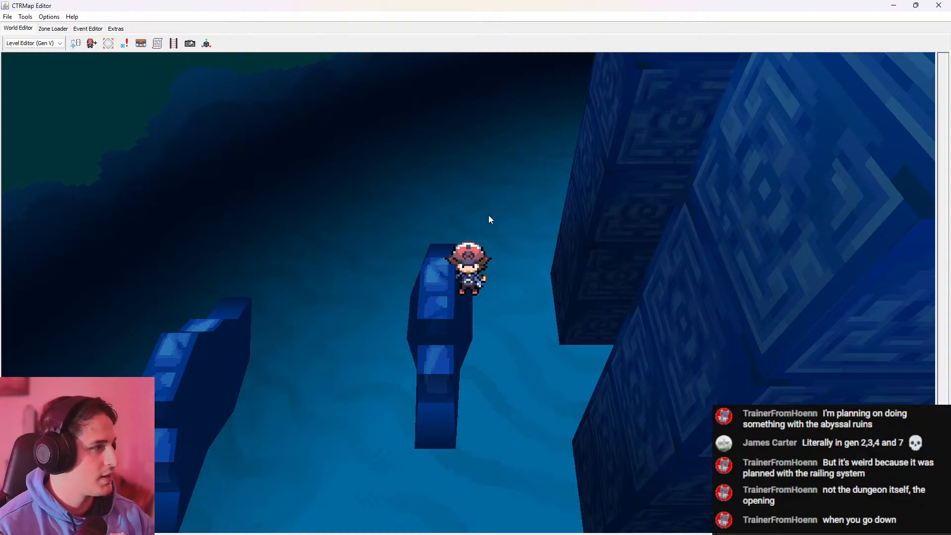
# Walk past the temple's side and front to examine its staircase and the flanking stone platforms
pyautogui.press('d')
pyautogui.press('w')
pyautogui.press('d')
pyautogui.press('s')
pyautogui.press('s')
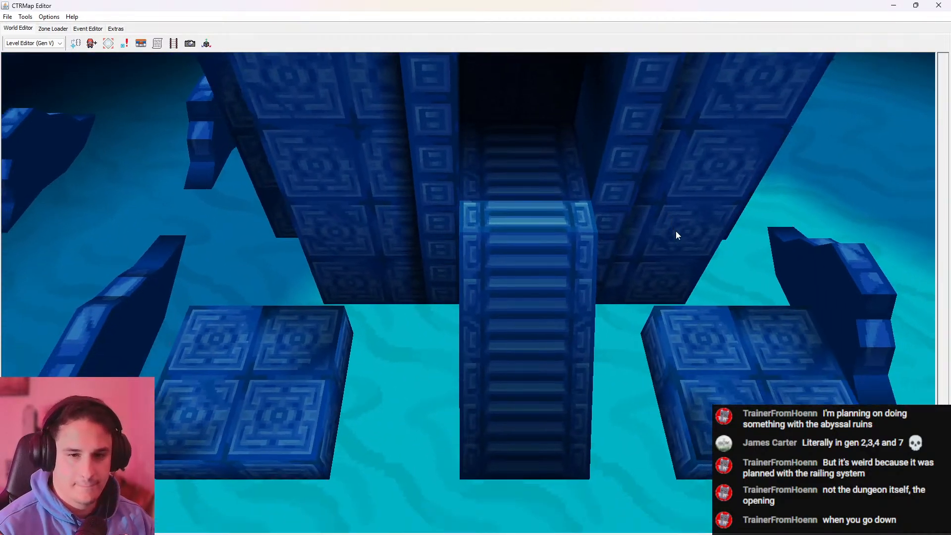
pyautogui.press('s')
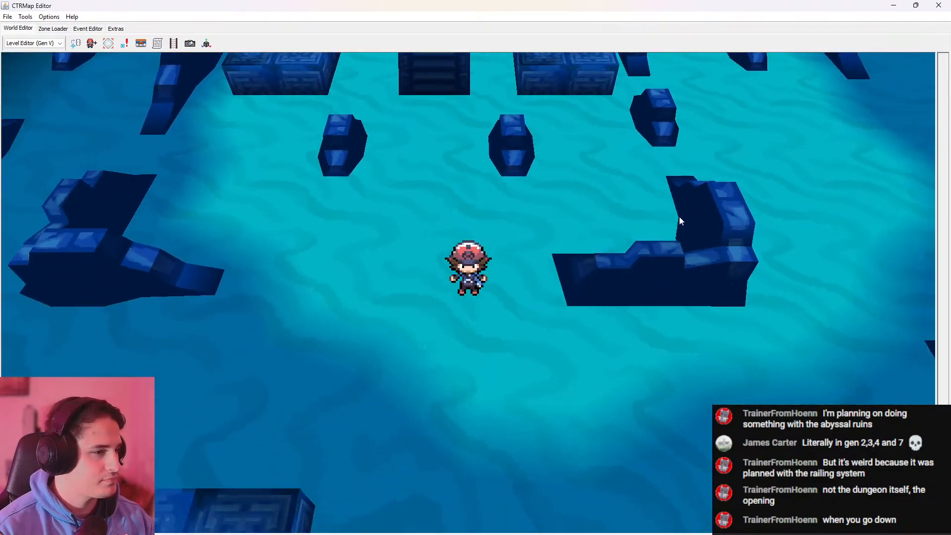
# Walk through the southeastern part of the seabed to examine the broken L-shaped walls
pyautogui.press('s')
pyautogui.press('d')
pyautogui.press('w')
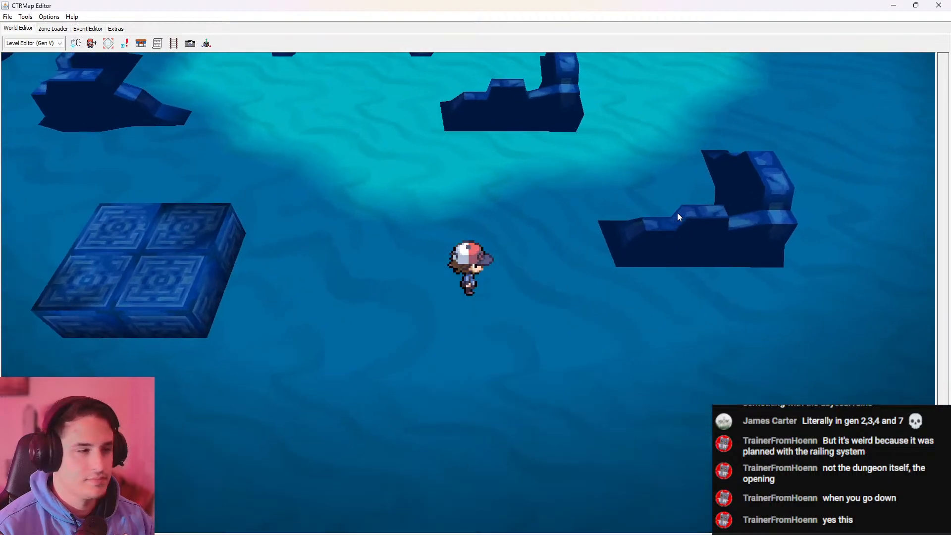
pyautogui.press('w')
pyautogui.press('d')
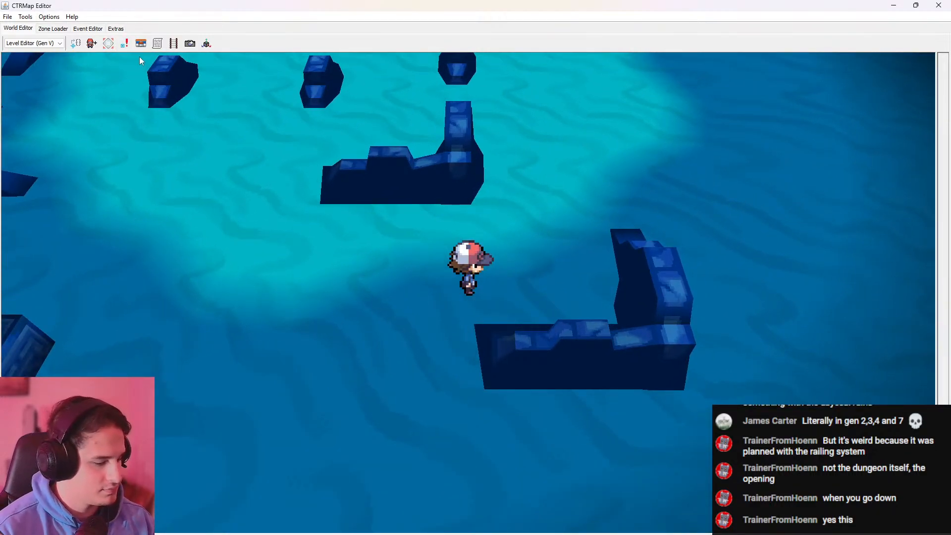
# Examine the whole Abyssal Ruins map from a distance, including the circular rim around the temple
pyautogui.scroll(-3, 441, 177)
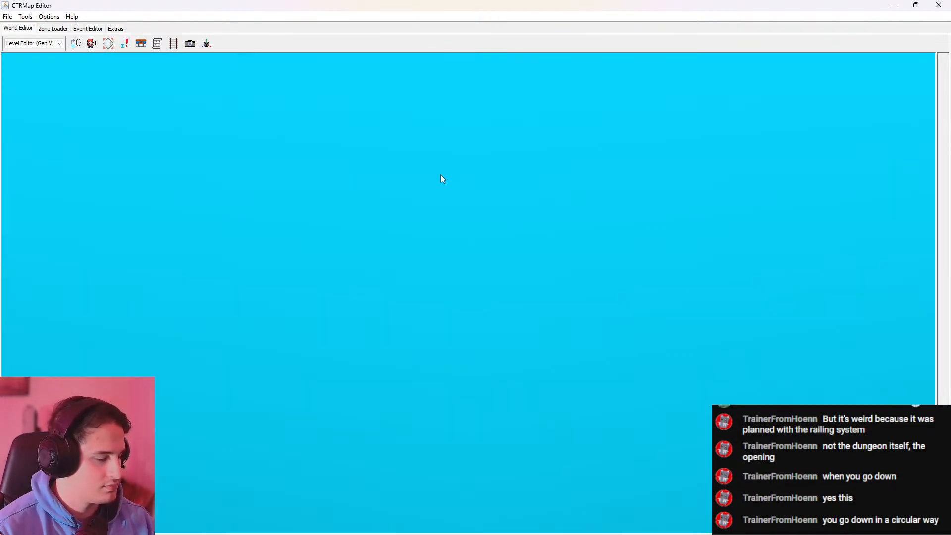
pyautogui.scroll(-3, 473, 271)
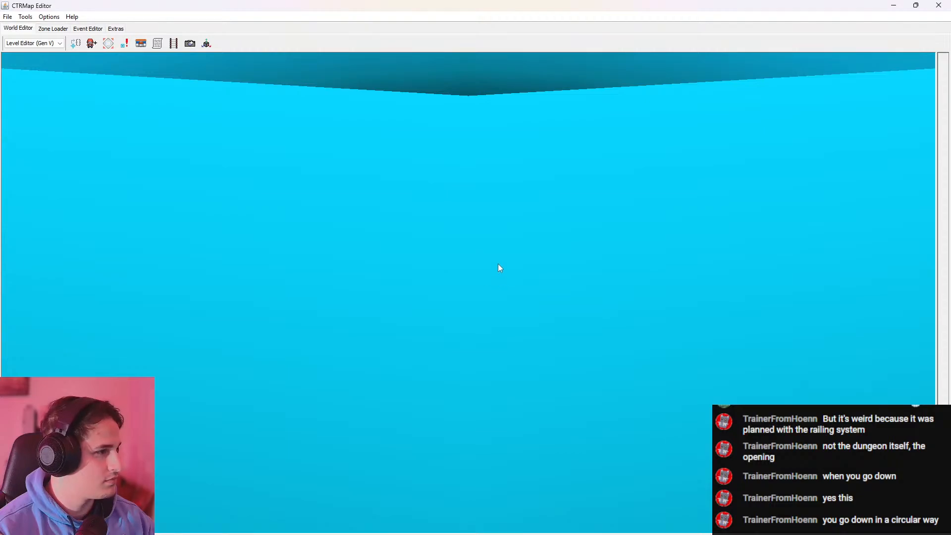
pyautogui.scroll(-6, 498, 238)
pyautogui.moveTo(453, 135); pyautogui.dragTo(679, 360)
pyautogui.scroll(-3, 462, 128)
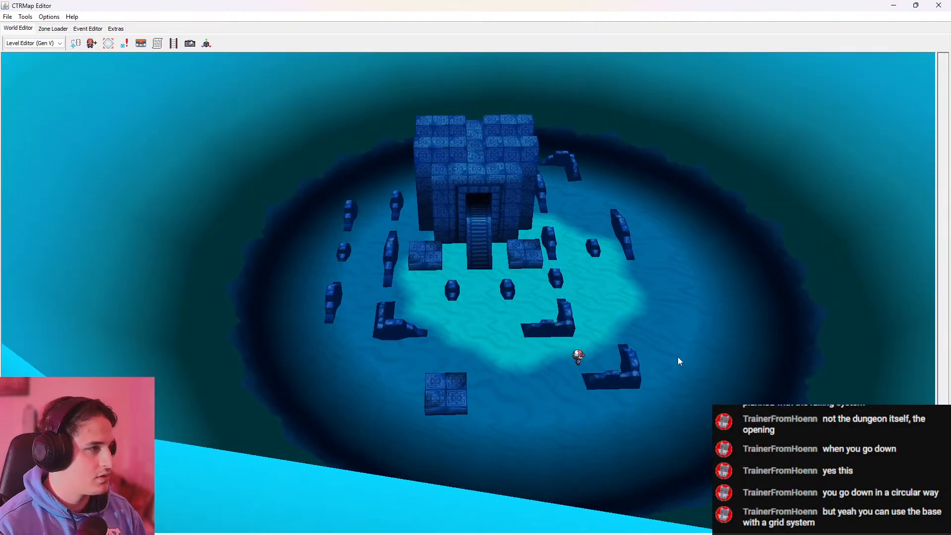
pyautogui.scroll(5, 666, 335)
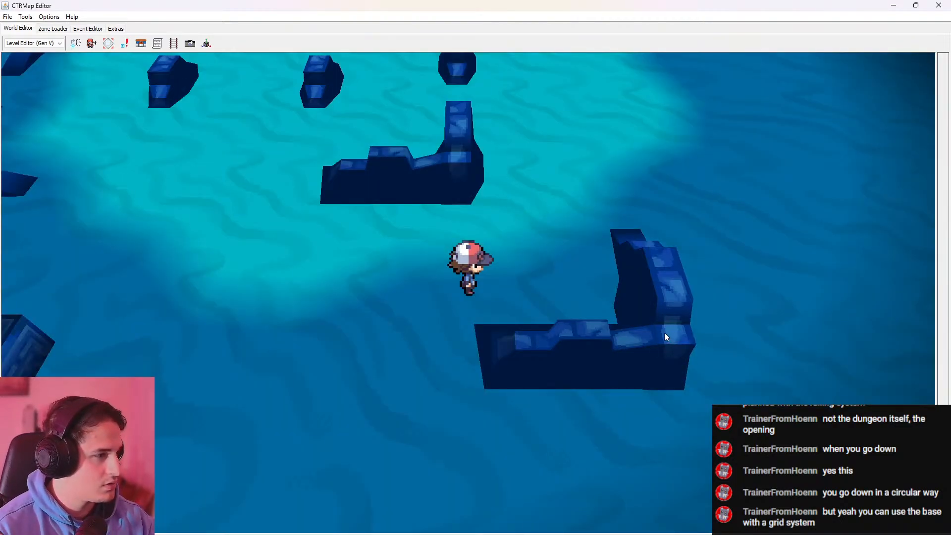
pyautogui.scroll(-5, 664, 331)
pyautogui.moveTo(664, 326); pyautogui.dragTo(638, 323)
pyautogui.moveTo(638, 324); pyautogui.dragTo(631, 215)
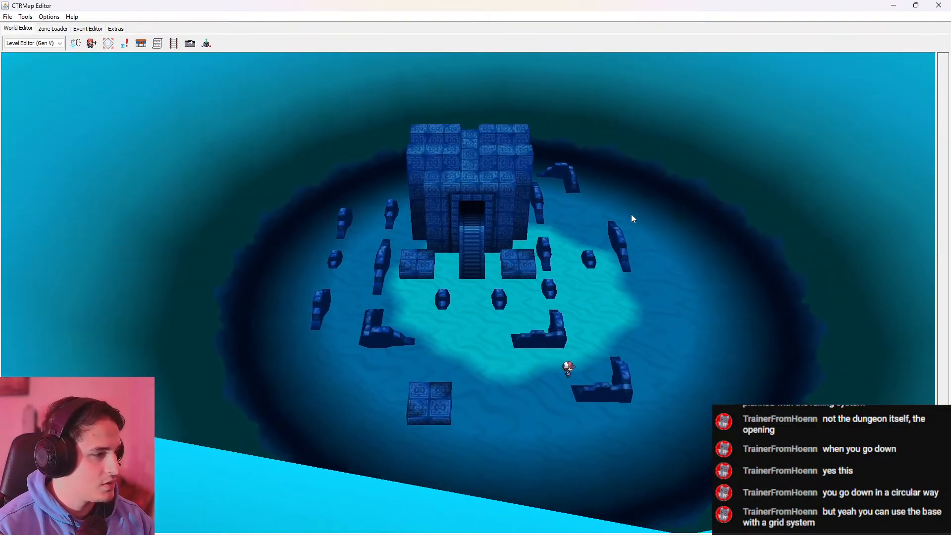
# Return to the character's view and walk among the broken walls and platforms beside the temple staircase
pyautogui.press('c')
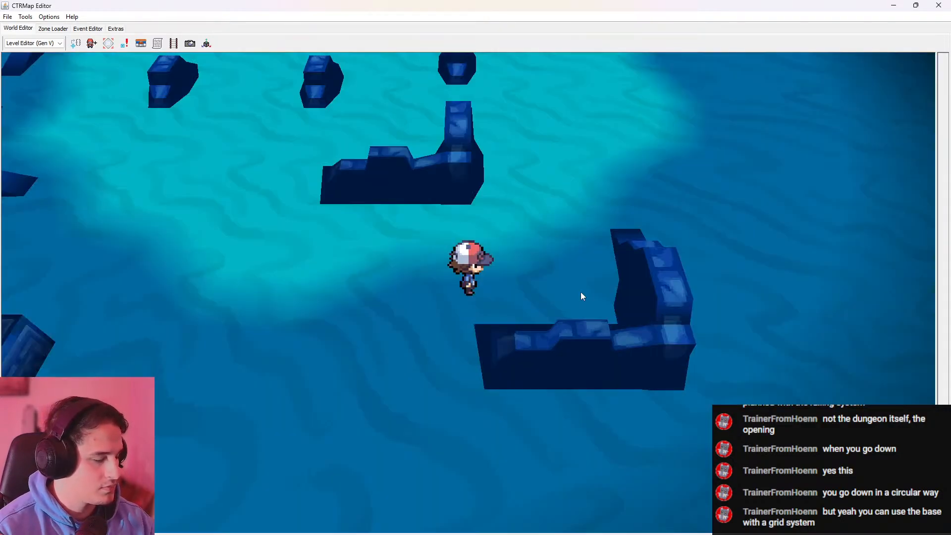
pyautogui.press('w')
pyautogui.press('a')
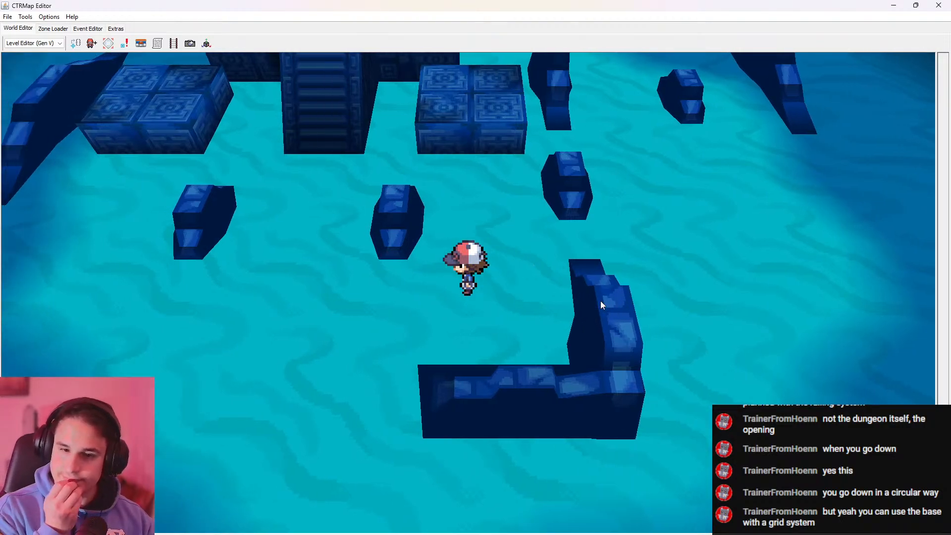
pyautogui.press('w')
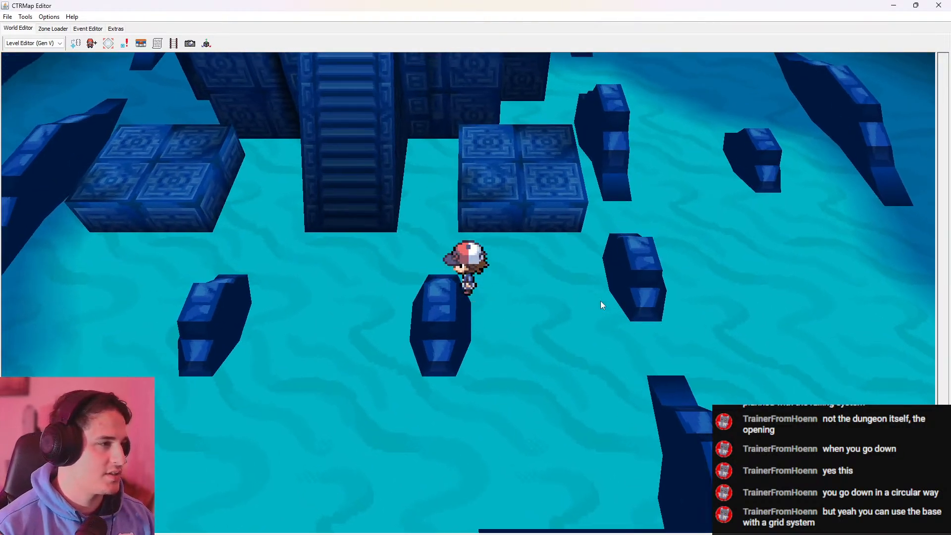
pyautogui.press('d')
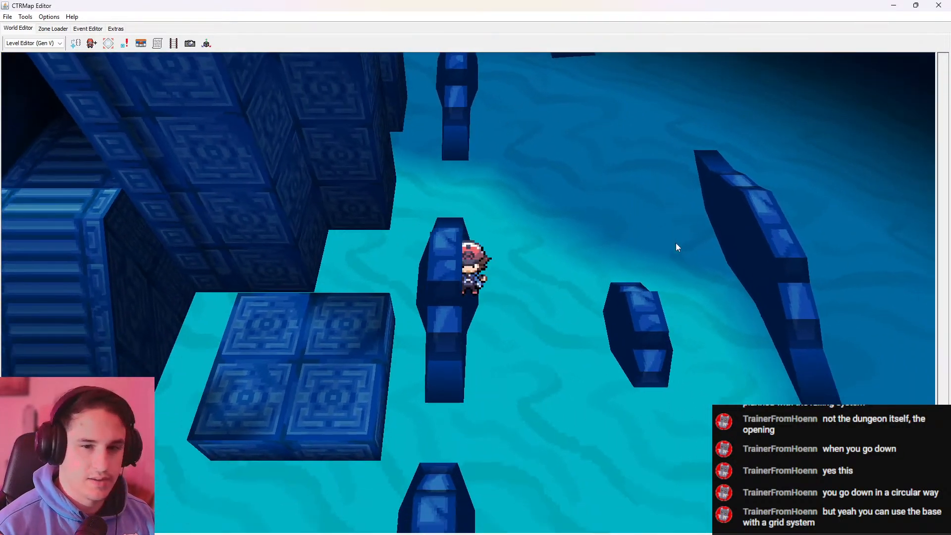
pyautogui.press('s')
pyautogui.press('a')
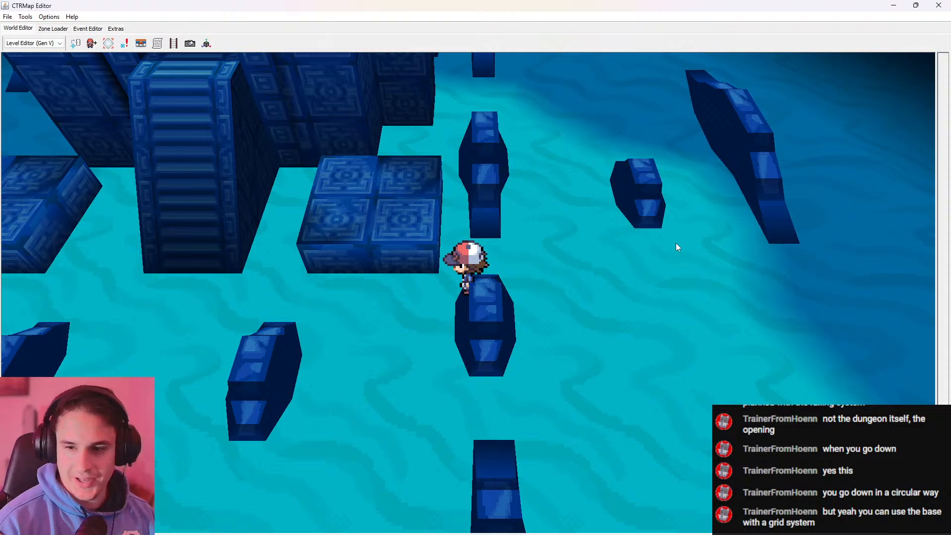
# Walk around to the front of the temple staircase to examine it with its flanking platforms and broken walls
pyautogui.press('a')
pyautogui.press('s')
pyautogui.press('a')
pyautogui.press('w')
pyautogui.press('w')
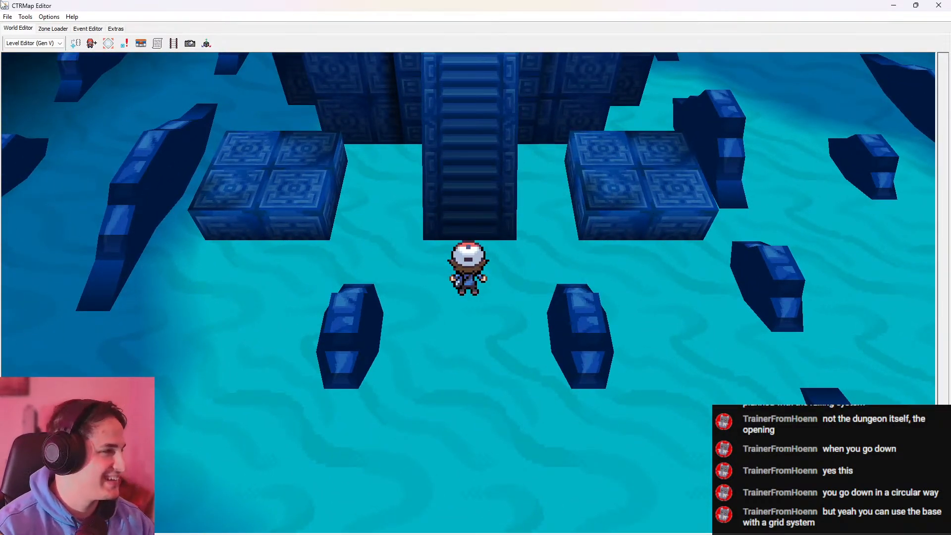
# Load zone 464 - Marine Tube and display its map in the world view
pyautogui.click(53, 29)
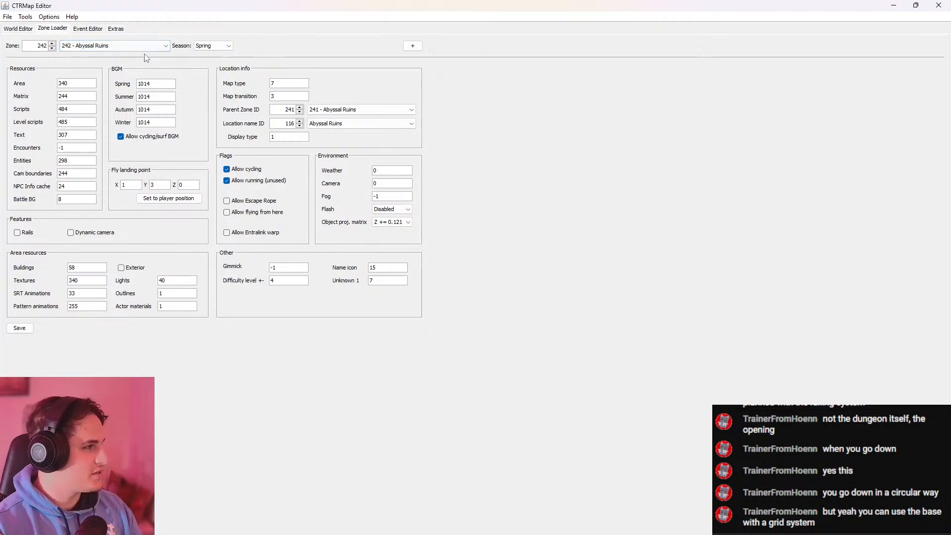
pyautogui.click(148, 46)
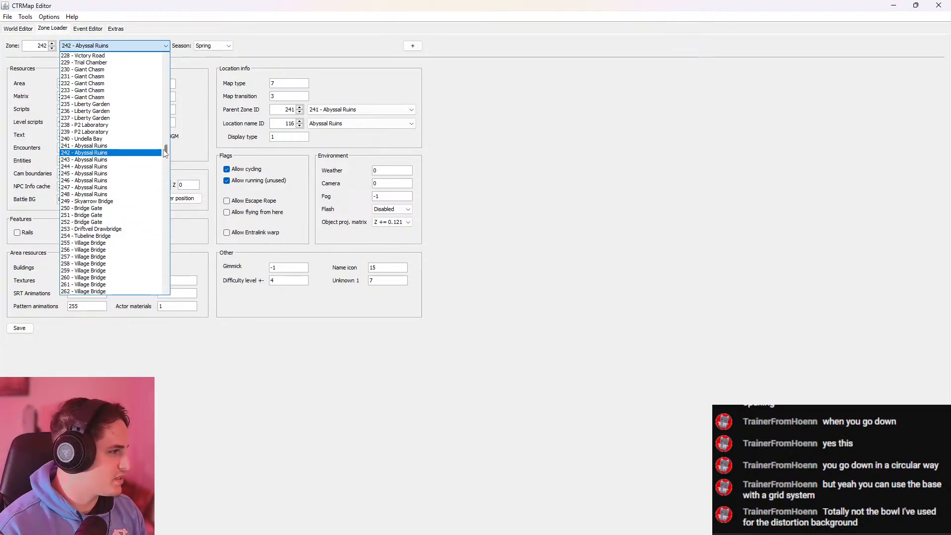
pyautogui.scroll(-1, 165, 153)
pyautogui.moveTo(165, 151); pyautogui.dragTo(172, 232)
pyautogui.click(123, 216)
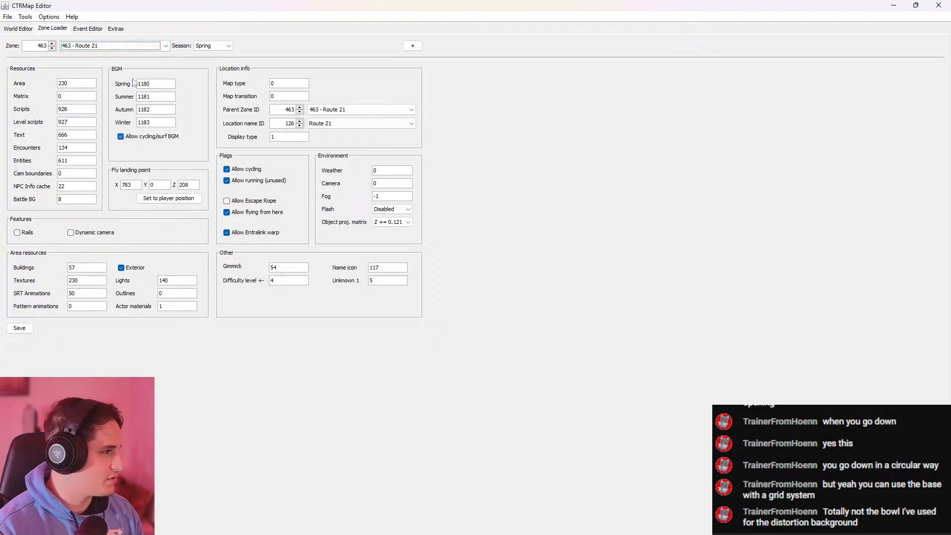
pyautogui.click(122, 45)
pyautogui.click(33, 27)
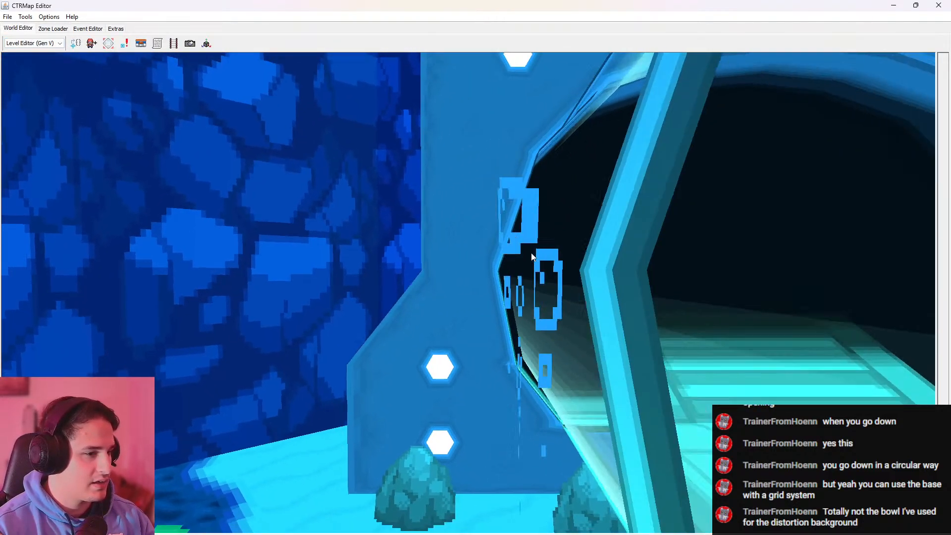
# Examine the whole Marine Tube map from a distance, including the seabed, rock pillars and water backdrop around it
pyautogui.press('s')
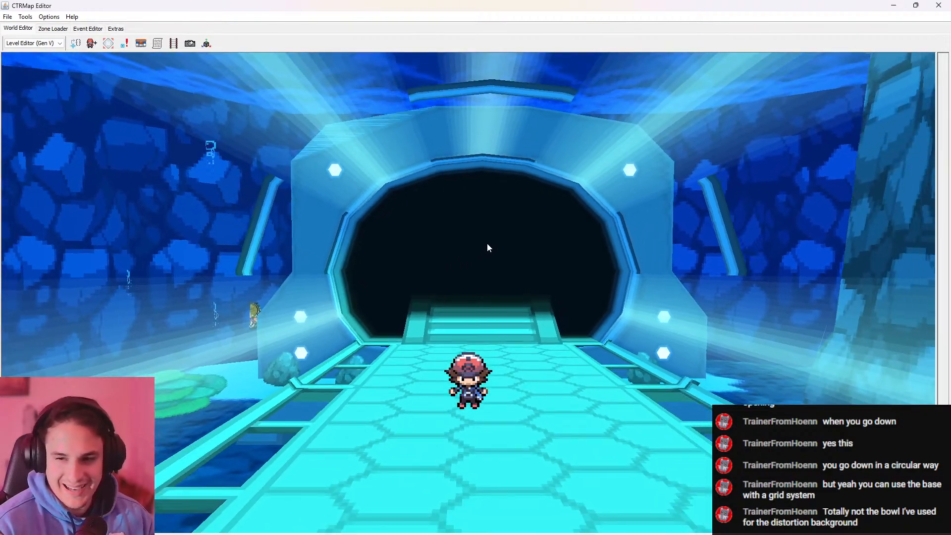
pyautogui.press('Escape')
pyautogui.moveTo(529, 288); pyautogui.dragTo(531, 257)
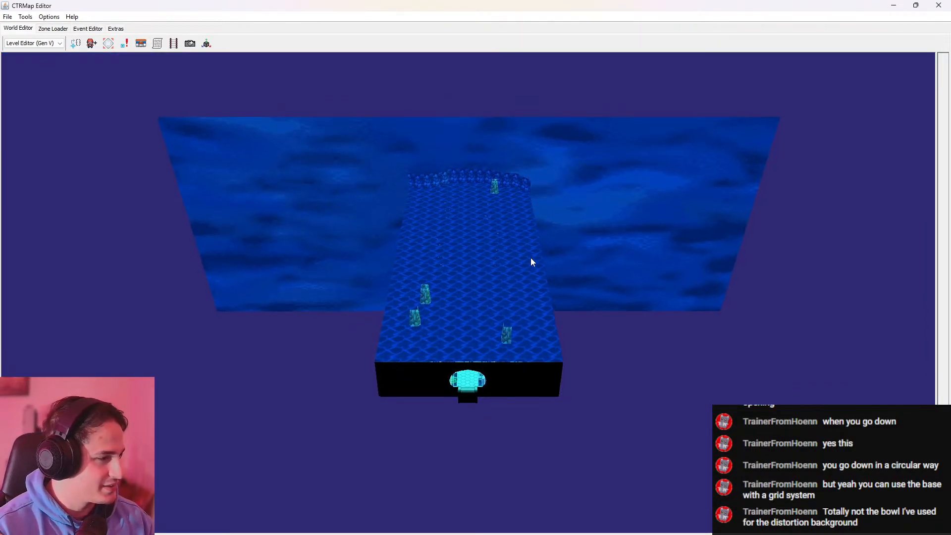
pyautogui.moveTo(502, 307); pyautogui.dragTo(510, 34)
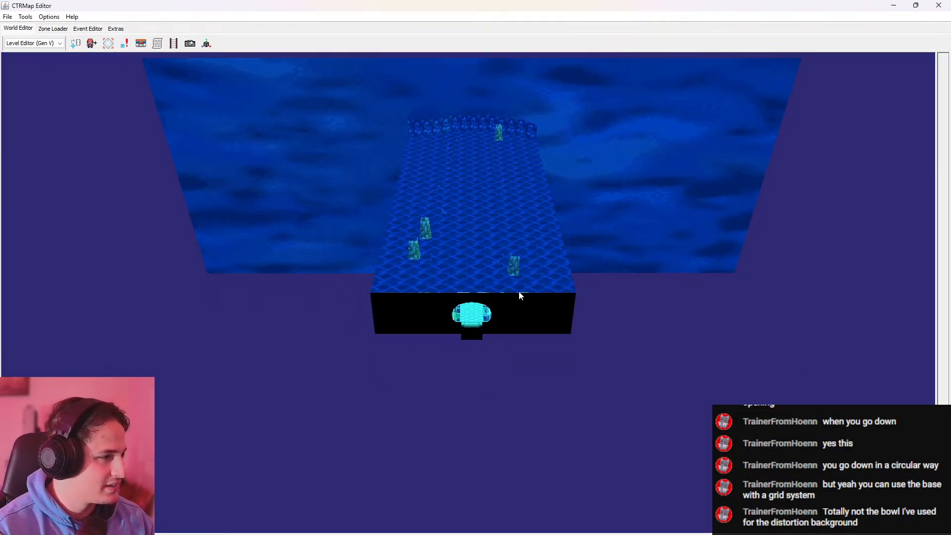
pyautogui.moveTo(520, 296); pyautogui.dragTo(404, 195)
# Return to the character's view and walk along the Marine Tube to examine its arches, lamps and rocky seabed
pyautogui.press('p')
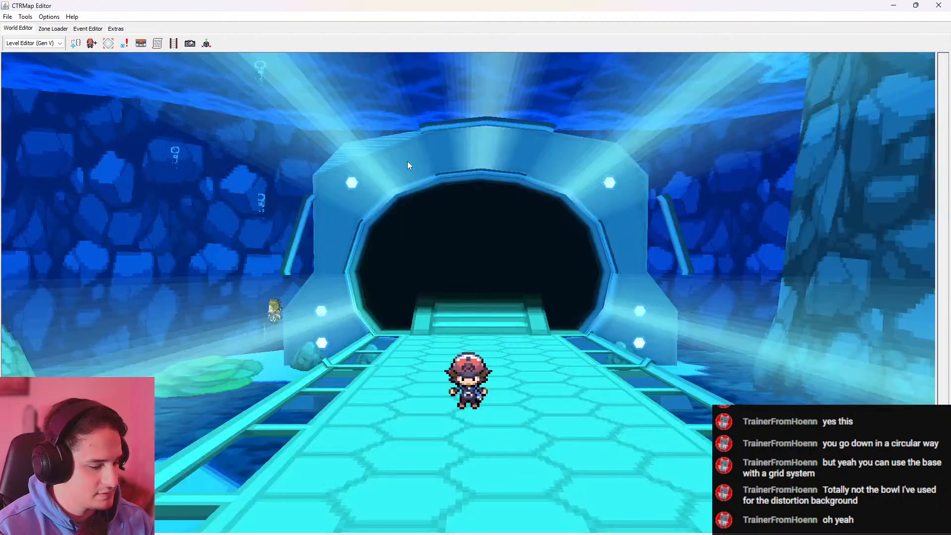
pyautogui.press('s')
pyautogui.press('a')
pyautogui.press('s')
pyautogui.press('d')
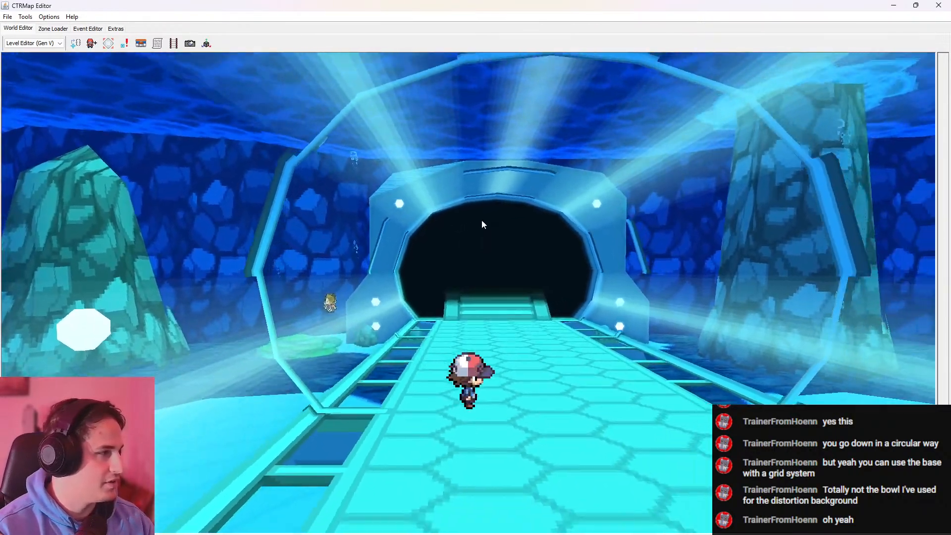
pyautogui.press('s')
pyautogui.press('s')
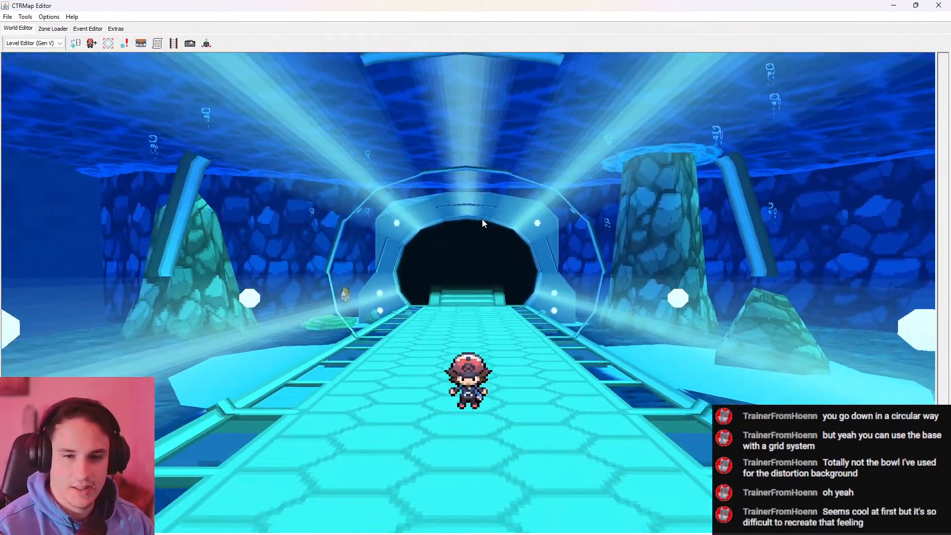
pyautogui.press('s')
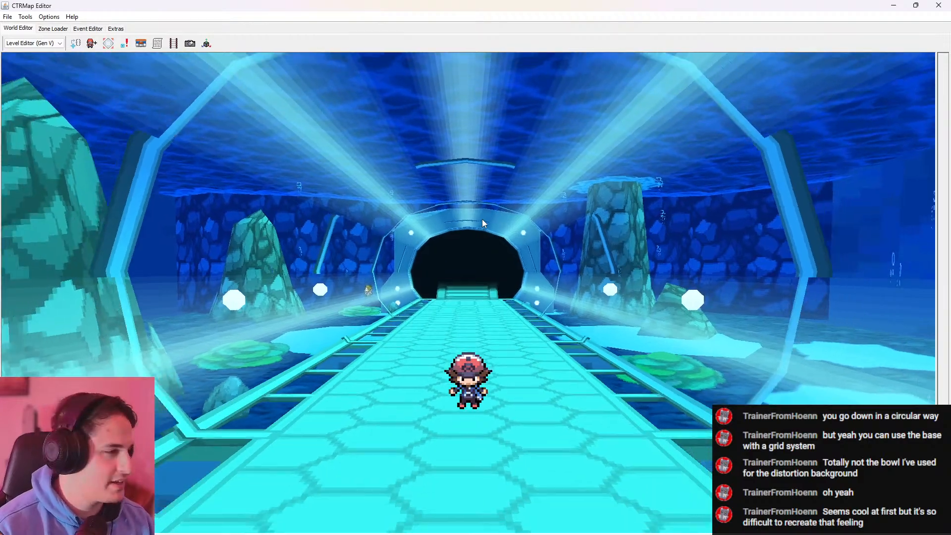
pyautogui.press('s')
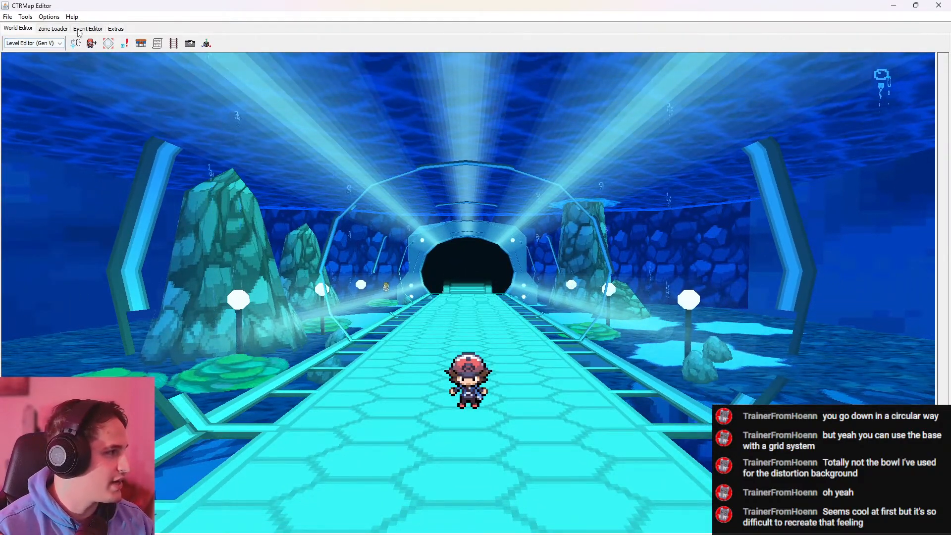
# Load zone 465 - Humilau City and display its map in the world view
pyautogui.click(53, 29)
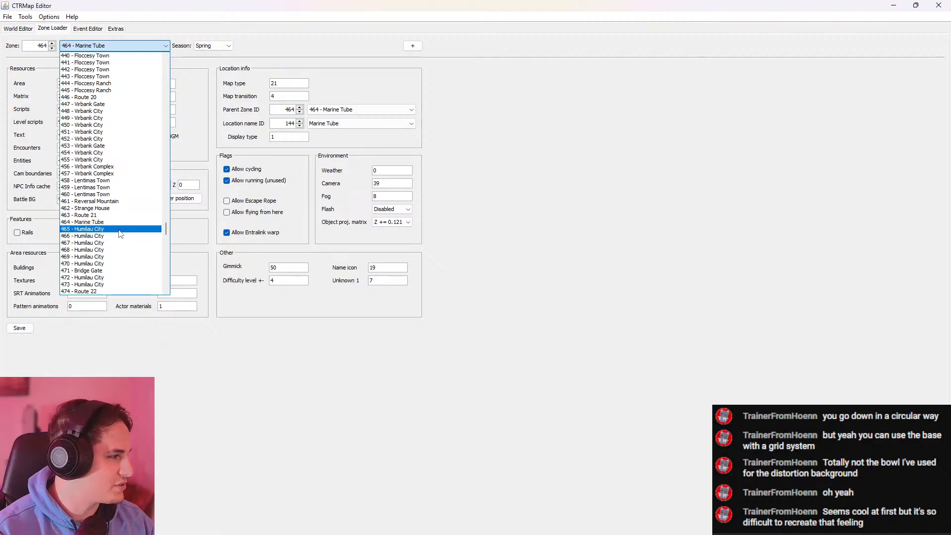
pyautogui.click(17, 28)
pyautogui.press('d')
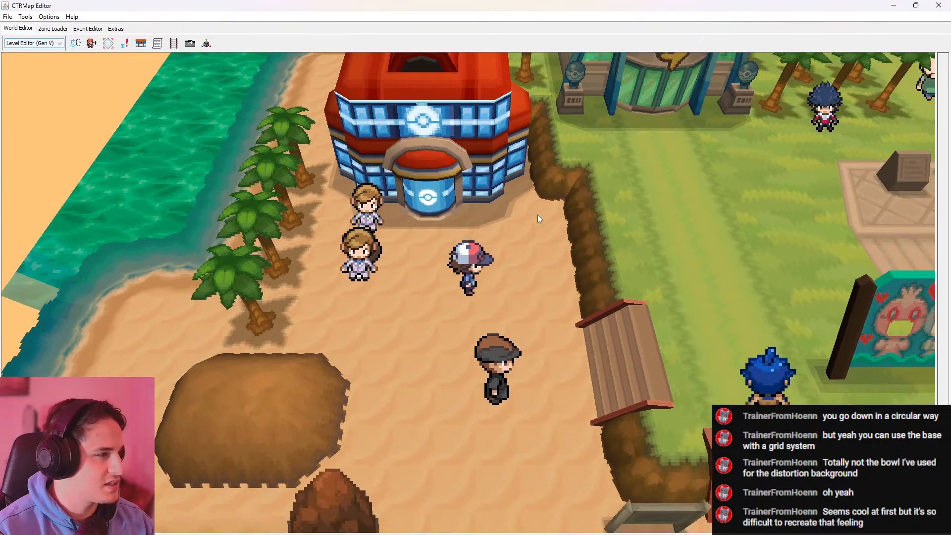
# Walk northeast through Humilau City to examine the shoreline, wooden piers and rock formations at the map's edge
pyautogui.press('w')
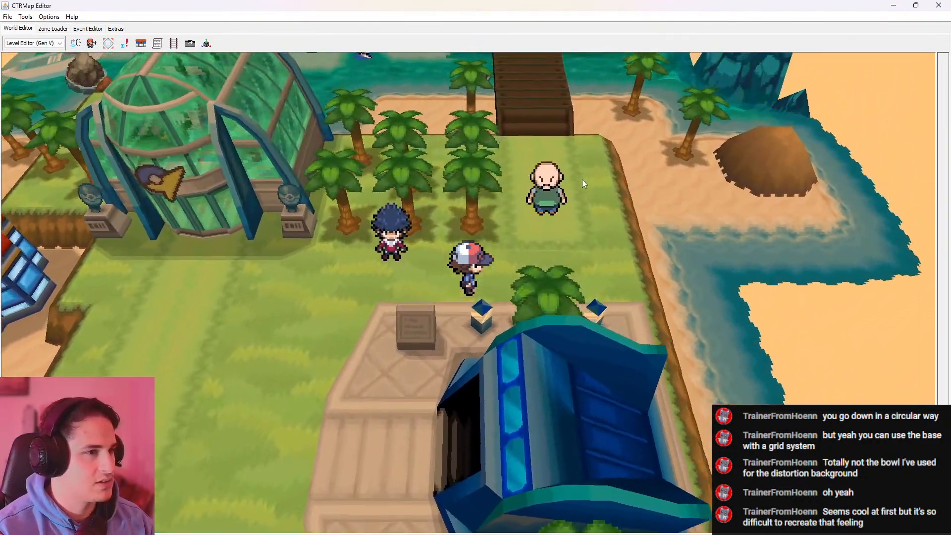
pyautogui.press('d')
pyautogui.press('w')
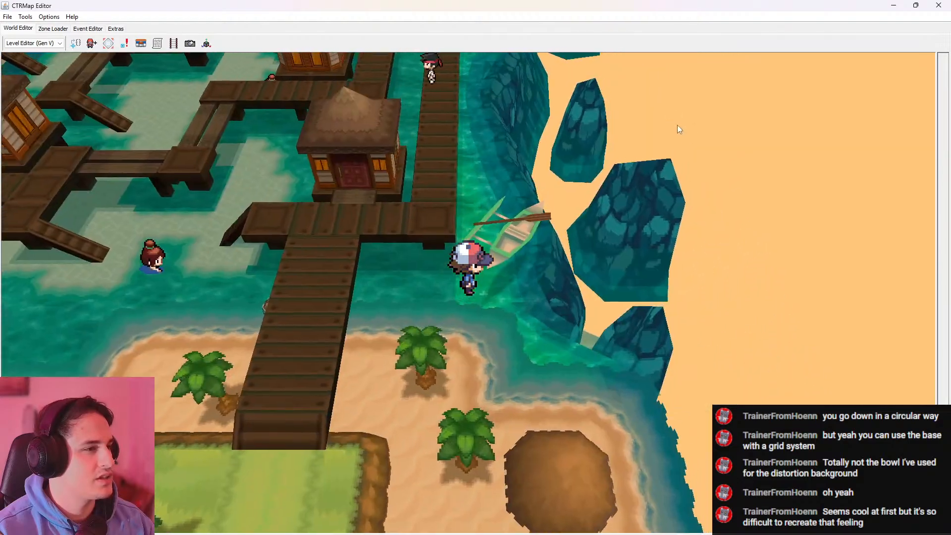
pyautogui.press('w')
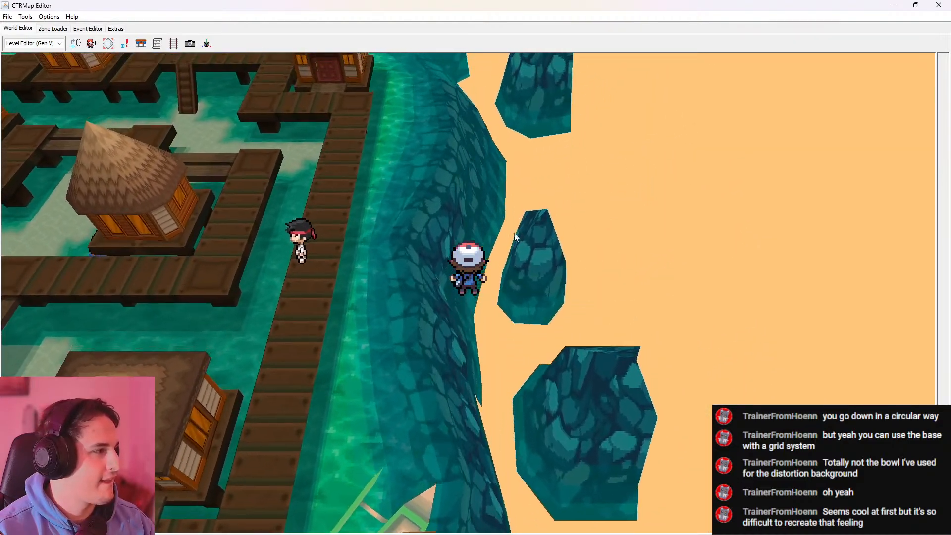
pyautogui.press('s')
pyautogui.press('s')
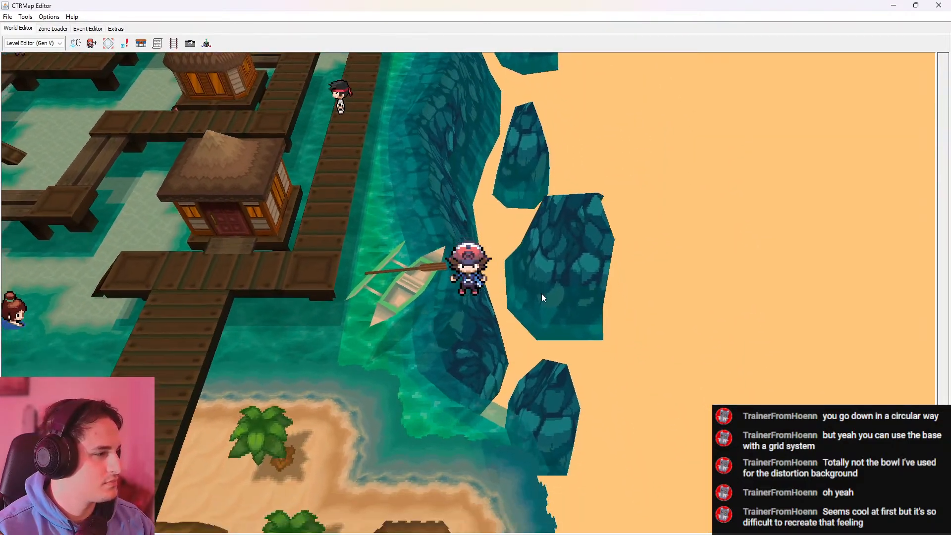
pyautogui.press('a')
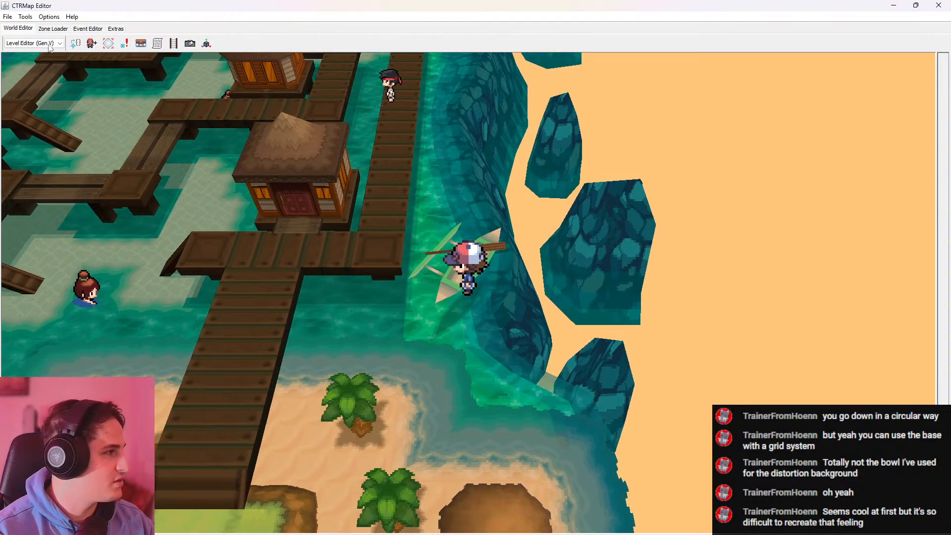
# Load zone 466 - Humilau City and walk through the room to examine its glass floor and furniture
pyautogui.click(53, 28)
pyautogui.click(94, 47)
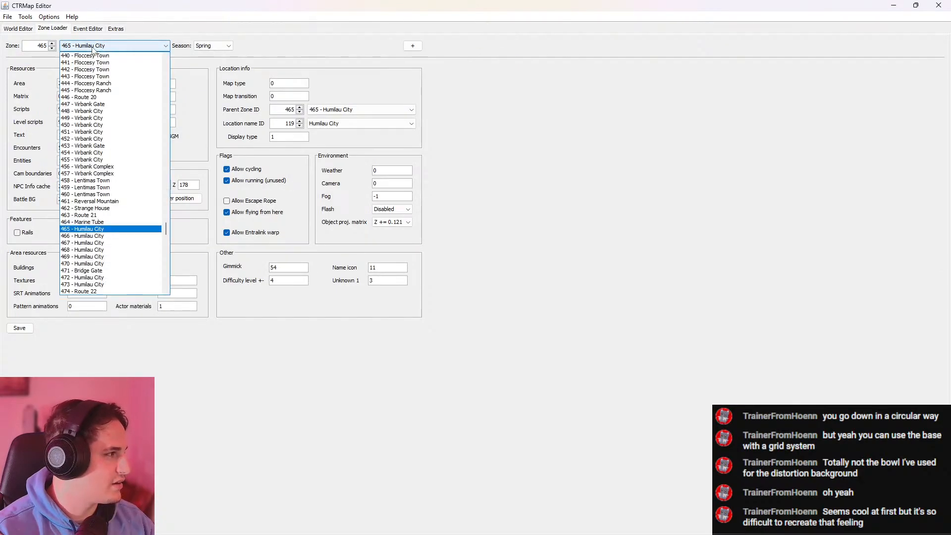
pyautogui.click(125, 236)
pyautogui.click(19, 29)
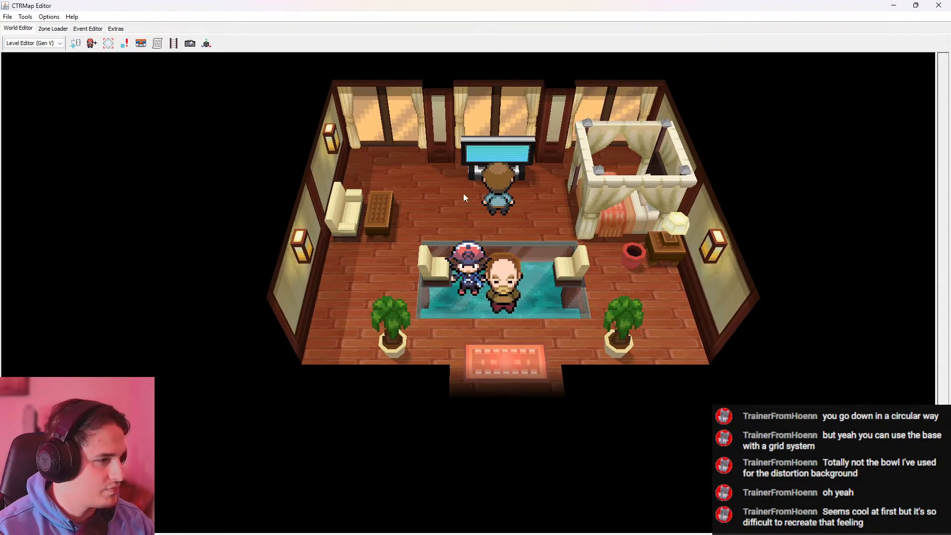
pyautogui.press('w')
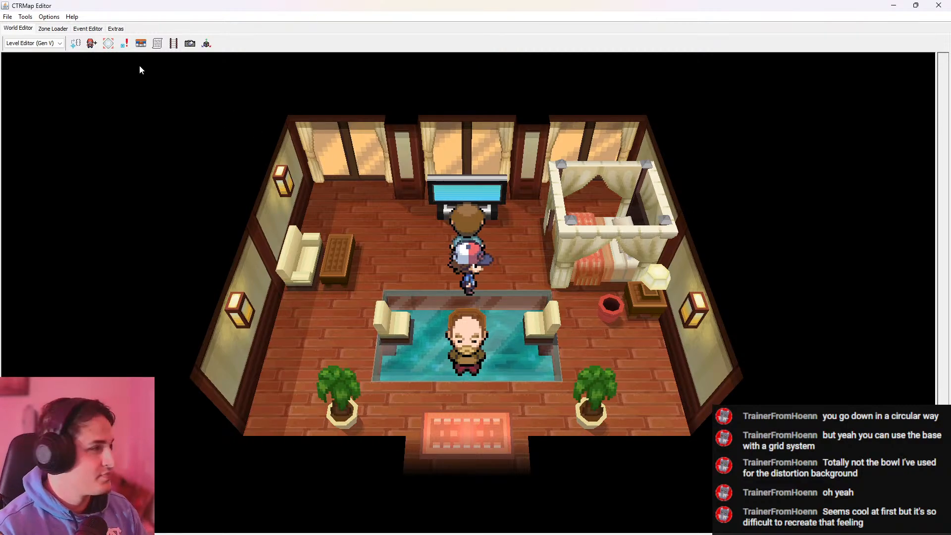
# Load zone 468 - Humilau City and view it in the world view
pyautogui.click(53, 28)
pyautogui.click(94, 45)
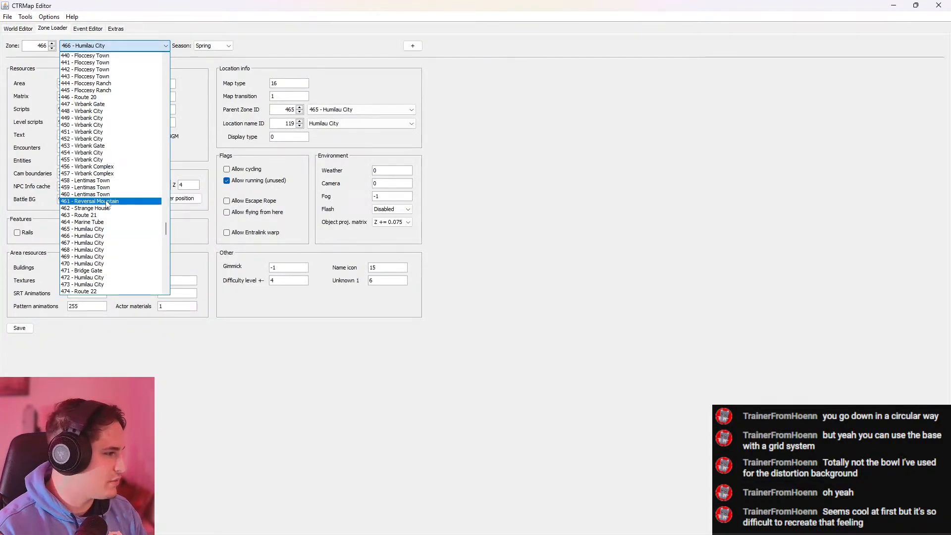
pyautogui.click(103, 250)
pyautogui.click(18, 28)
# Load zone 472 - Humilau City and view it in the world view
pyautogui.click(53, 29)
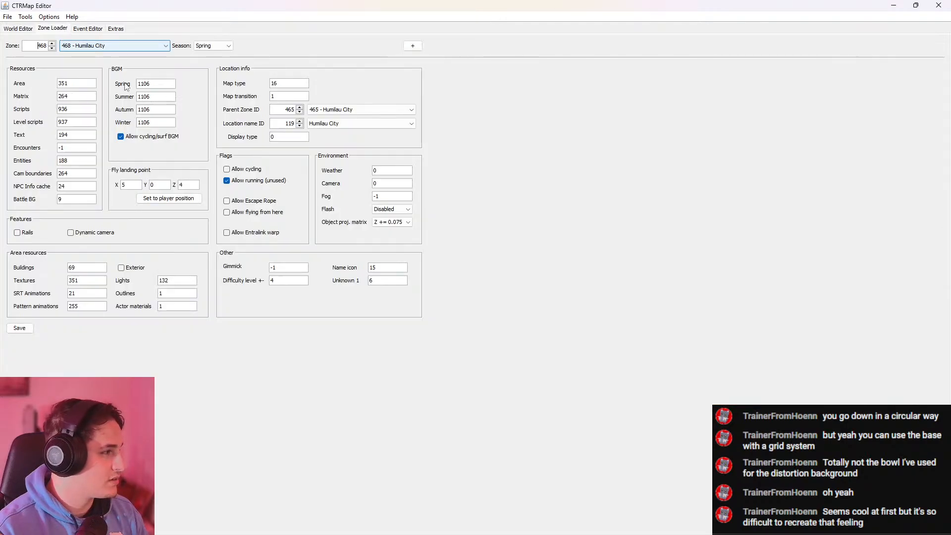
pyautogui.click(121, 46)
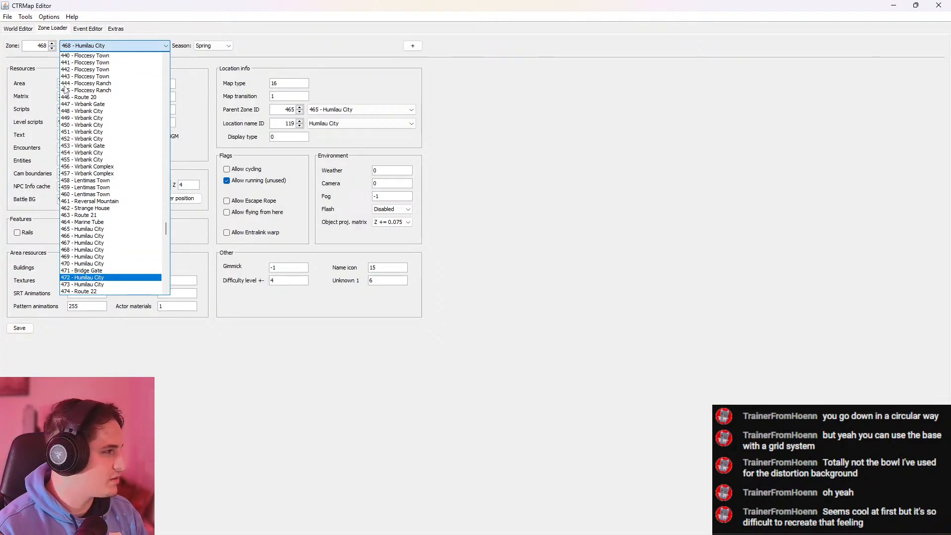
pyautogui.click(18, 28)
# Load zone 467 - Humilau City and display its gym interior in the world view
pyautogui.click(53, 29)
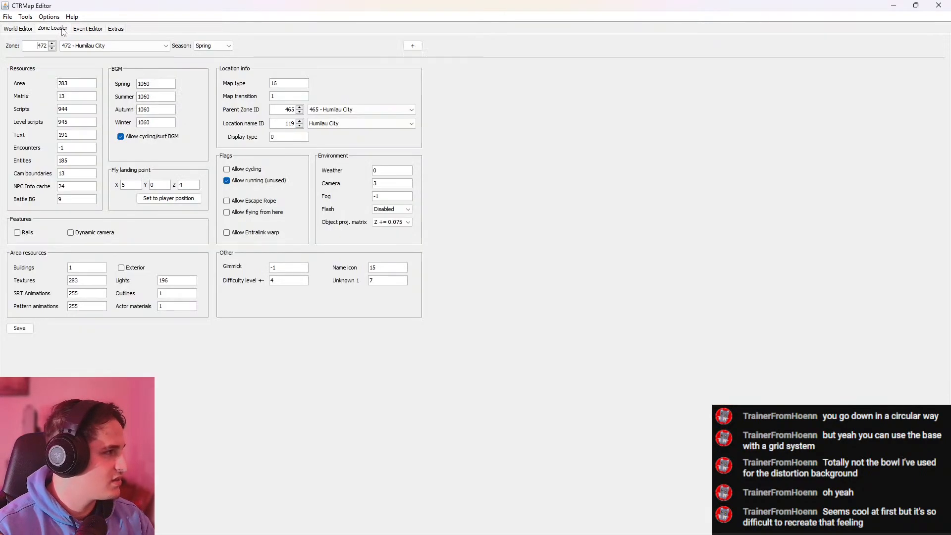
pyautogui.click(122, 46)
pyautogui.click(112, 245)
pyautogui.click(18, 29)
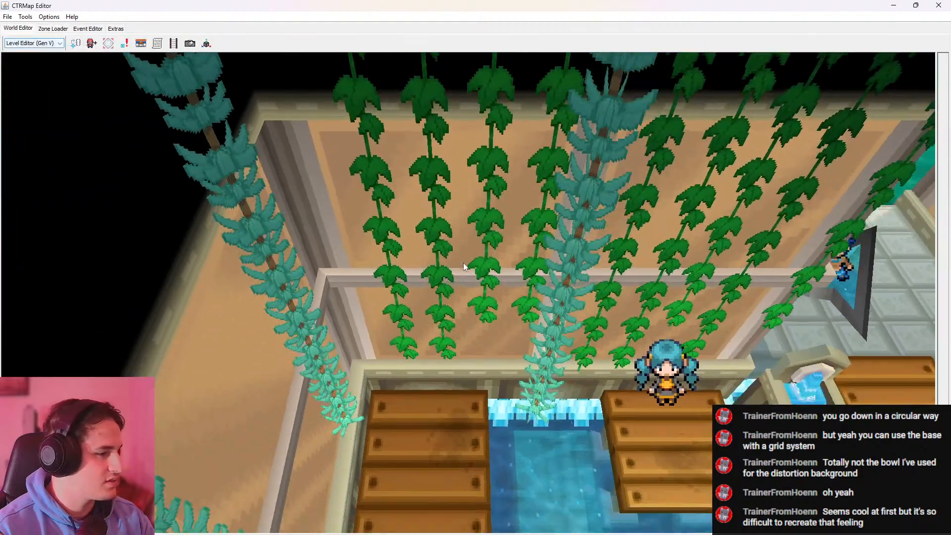
# Walk through the back of the gym to examine the vine-covered walls and the leader's emblem platform
pyautogui.press('w')
pyautogui.press('d')
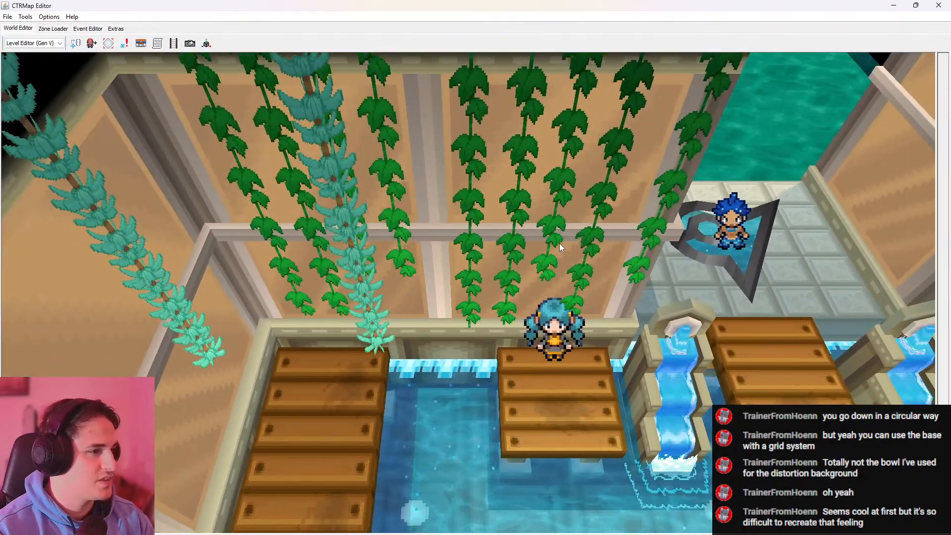
pyautogui.press('w')
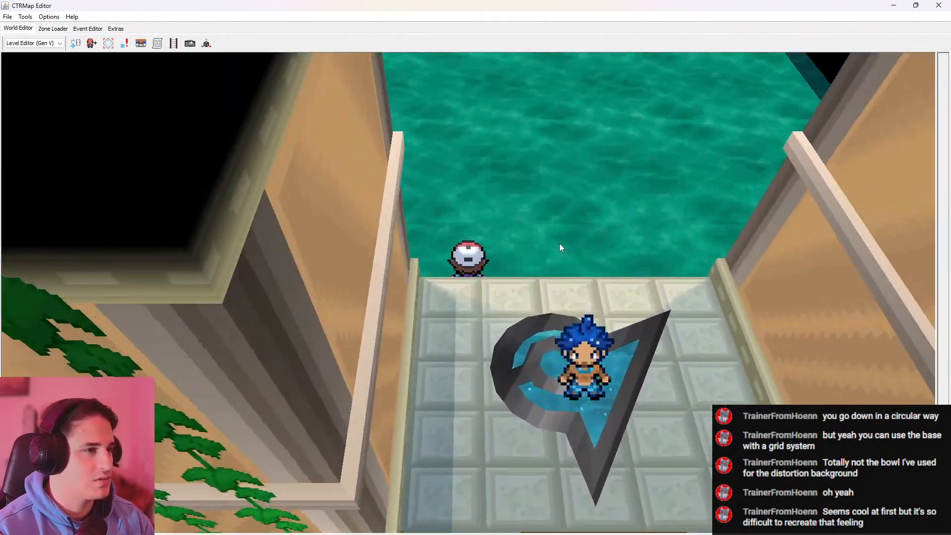
pyautogui.press('d')
pyautogui.press('s')
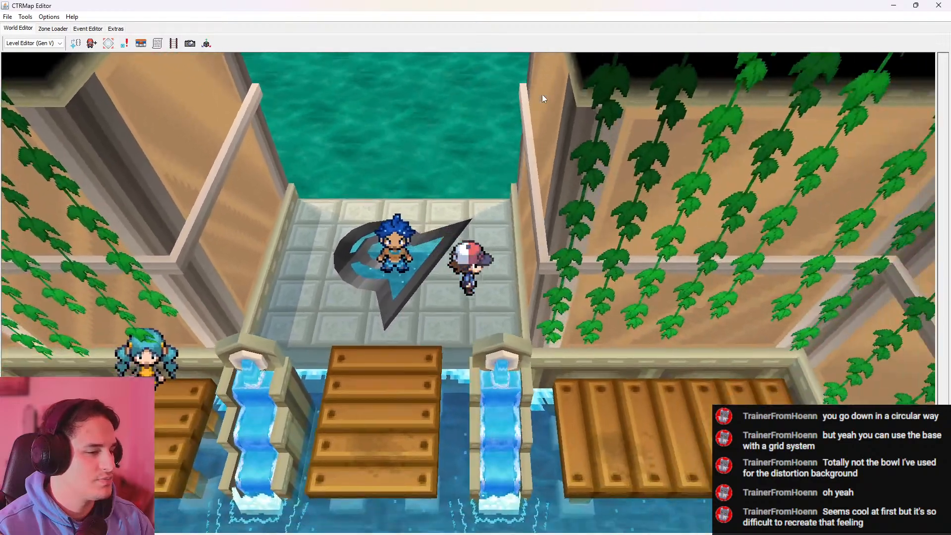
# Walk toward the gym's entrance to examine the flower planters, wooden walkways, fountains and lily pads over the water
pyautogui.press('s')
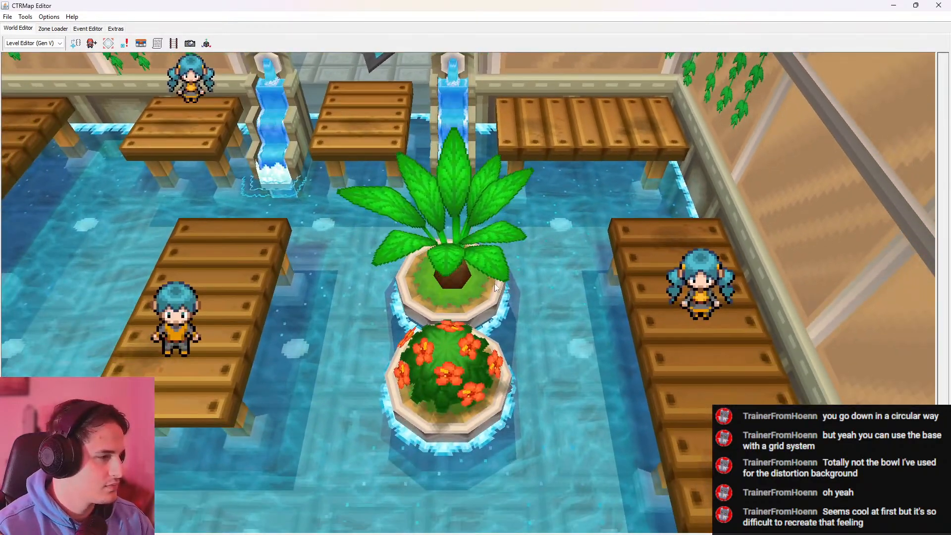
pyautogui.press('s')
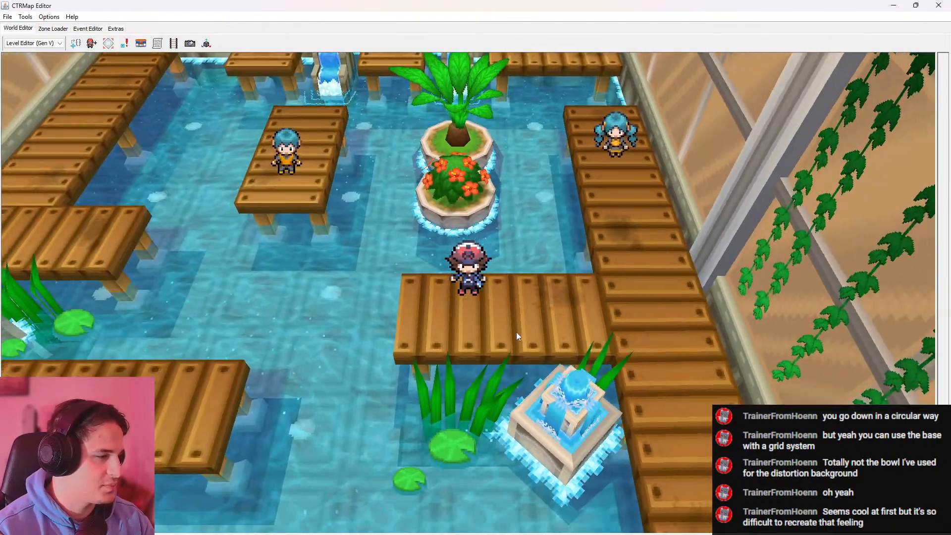
pyautogui.press('a')
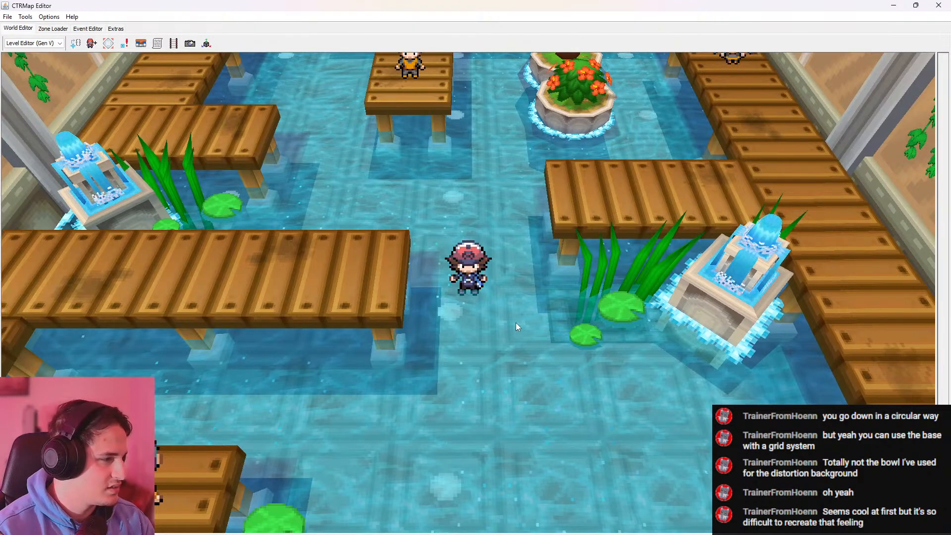
pyautogui.press('s')
pyautogui.press('s')
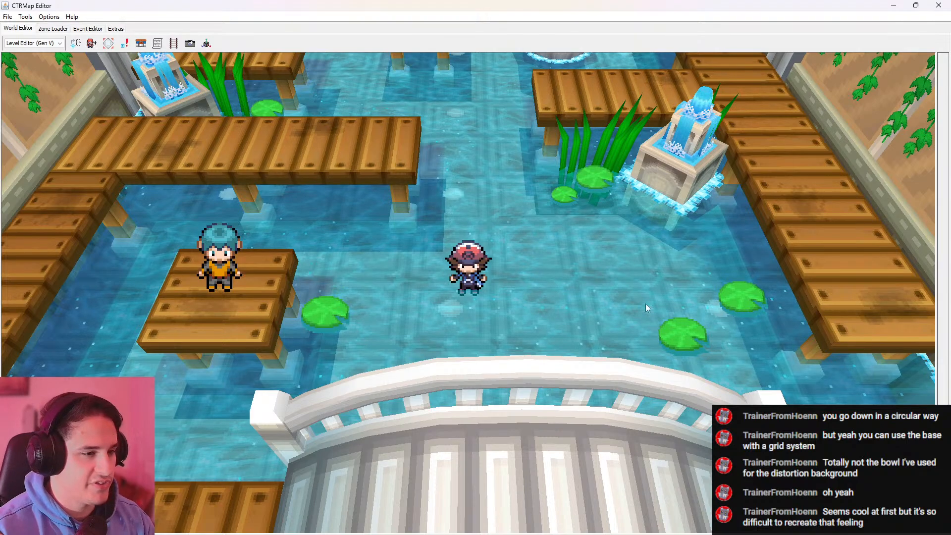
# Walk past the arched white bridge, lotus flowers and palm island to the tiled entrance hall of the gym
pyautogui.press('d')
pyautogui.press('w')
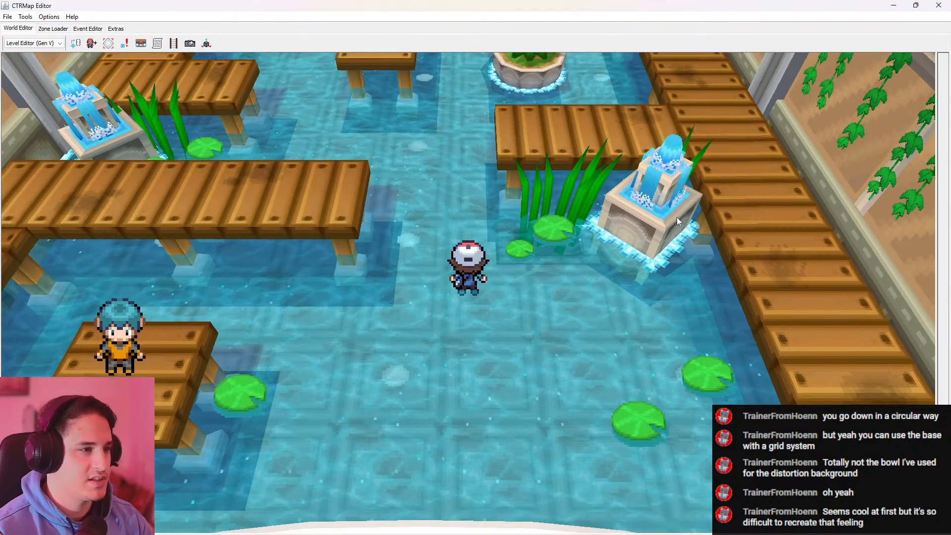
pyautogui.press('s')
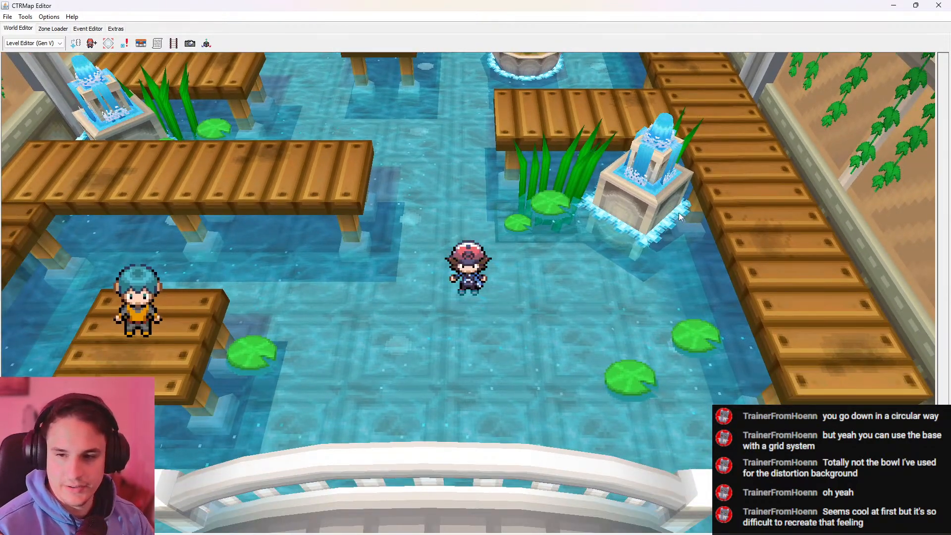
pyautogui.press('s')
pyautogui.press('s')
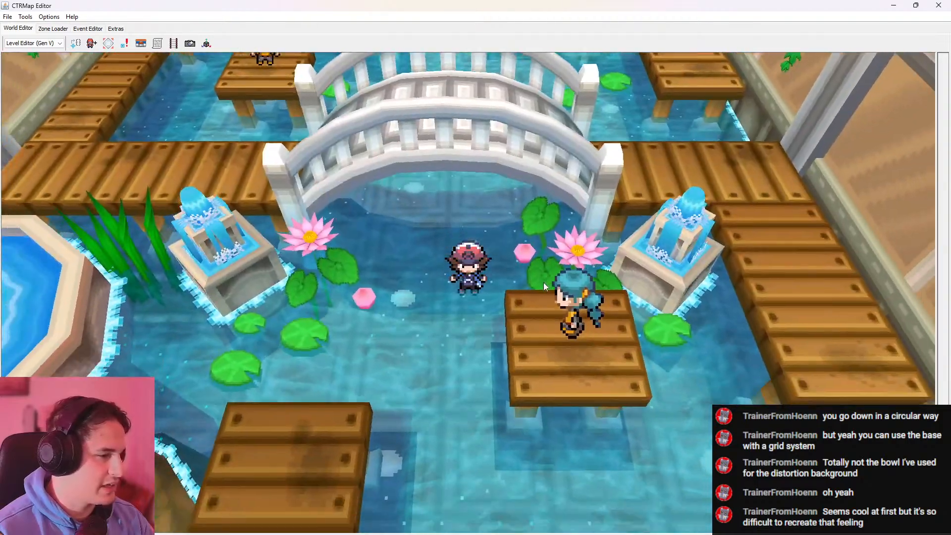
pyautogui.press('s')
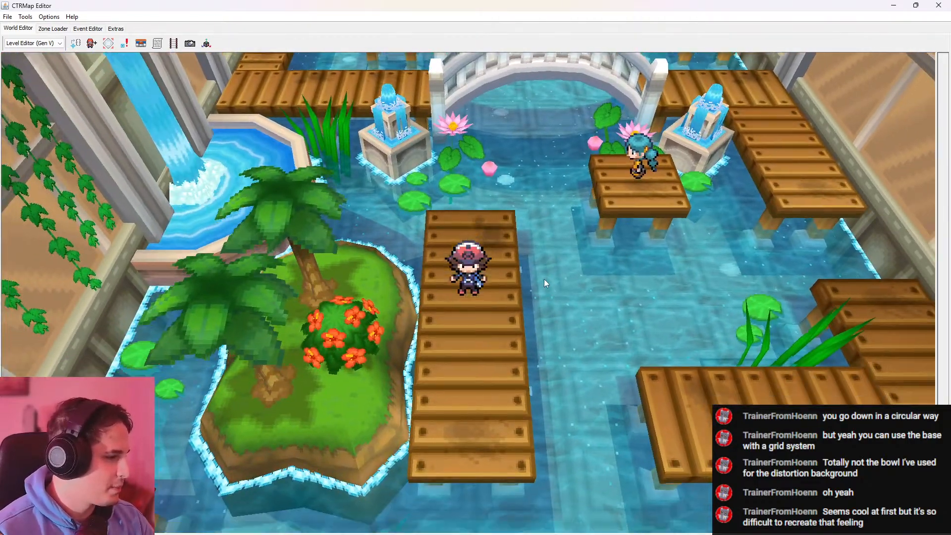
pyautogui.press('s')
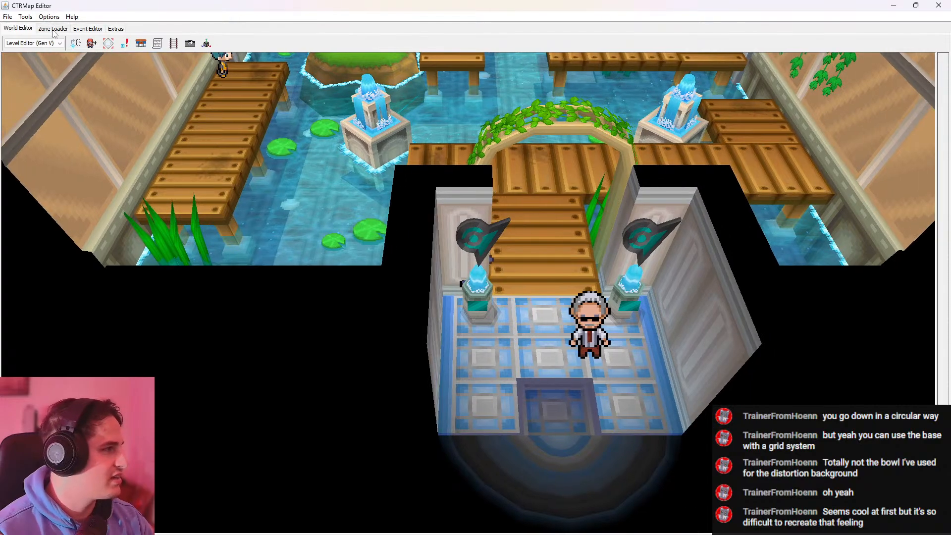
# Load zone 474 - Route 22 and display it in the world view
pyautogui.click(53, 29)
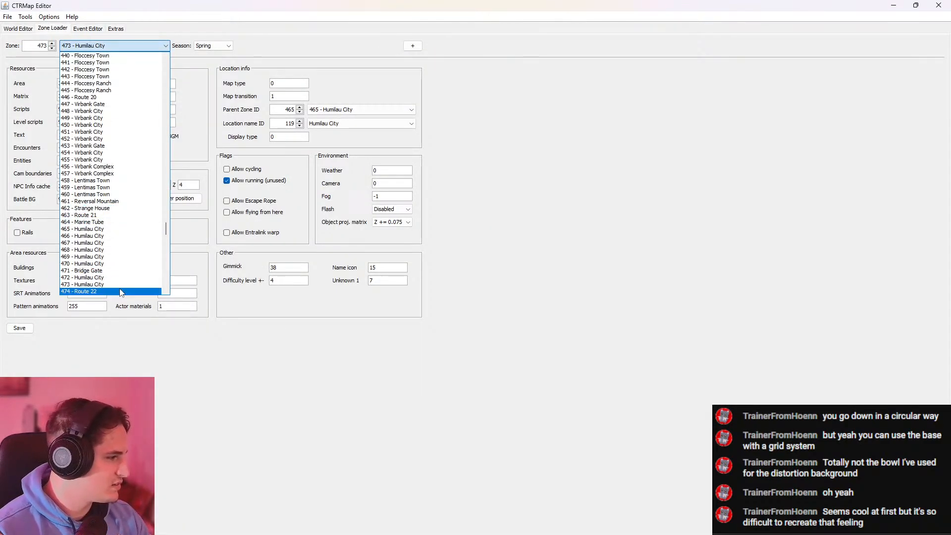
pyautogui.click(19, 30)
pyautogui.press('a')
pyautogui.press('s')
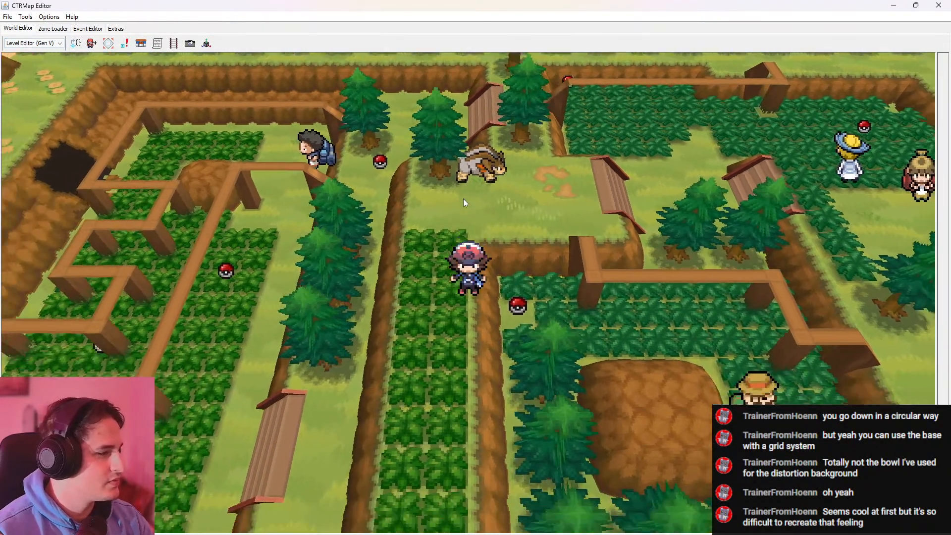
# Walk across Route 22 to examine its tall grass, raised ledges, wooden ramps, plank walkways and beach edge
pyautogui.press('d')
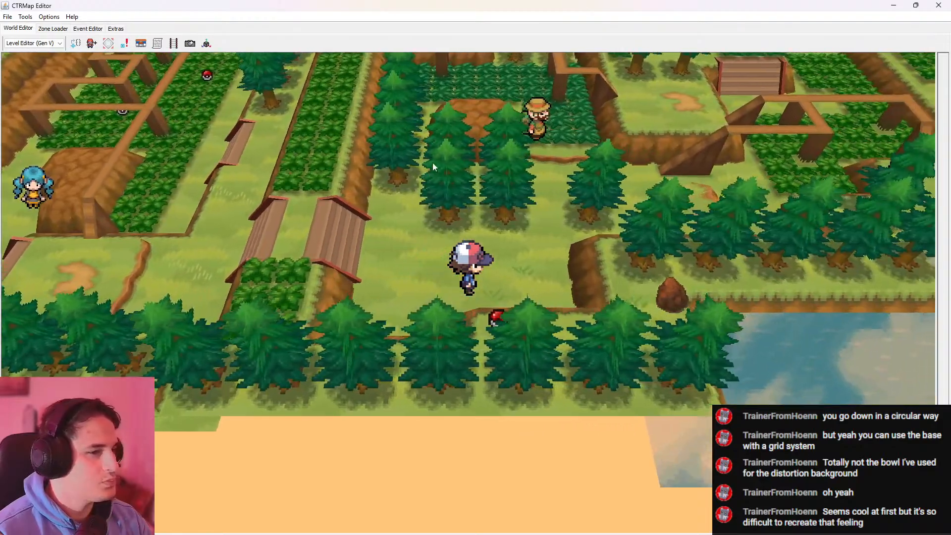
pyautogui.press('w')
pyautogui.press('d')
pyautogui.press('d')
pyautogui.press('w')
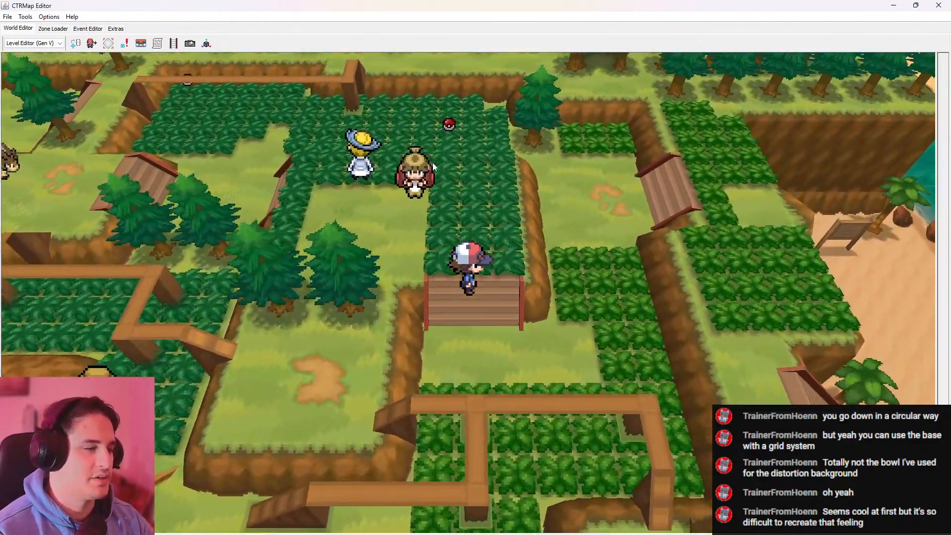
pyautogui.press('d')
pyautogui.press('s')
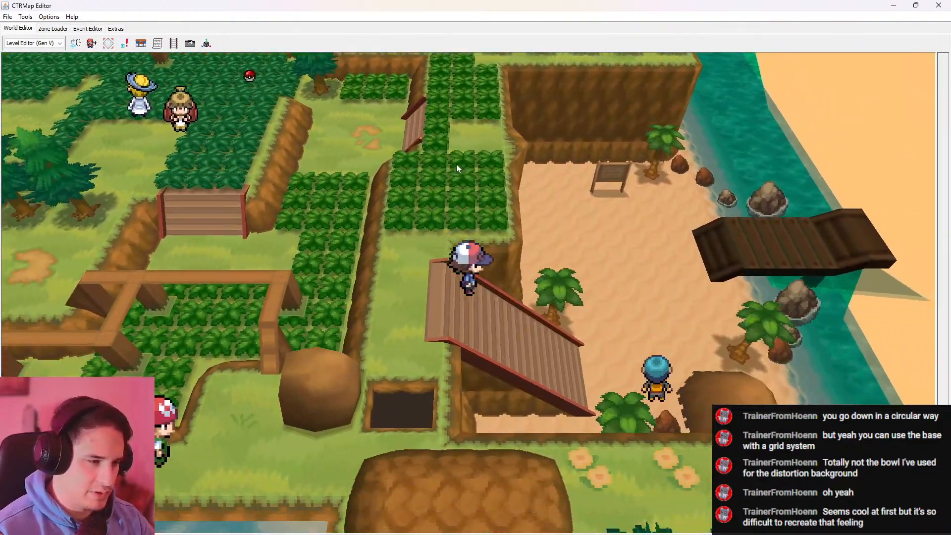
pyautogui.press('s')
pyautogui.press('a')
# Load zone 463 - Route 21 and travel south across the sea to examine its rocks, islets and sandy beach
pyautogui.click(53, 28)
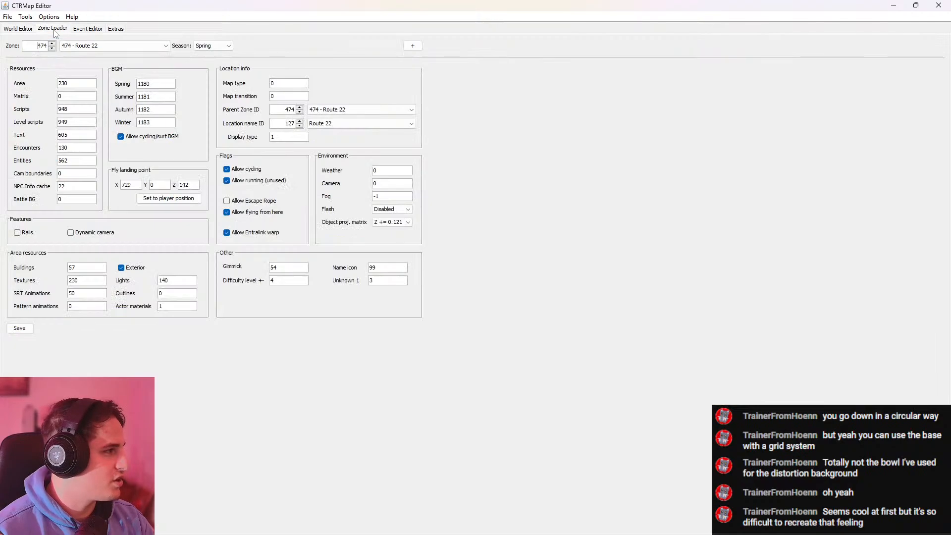
pyautogui.click(82, 45)
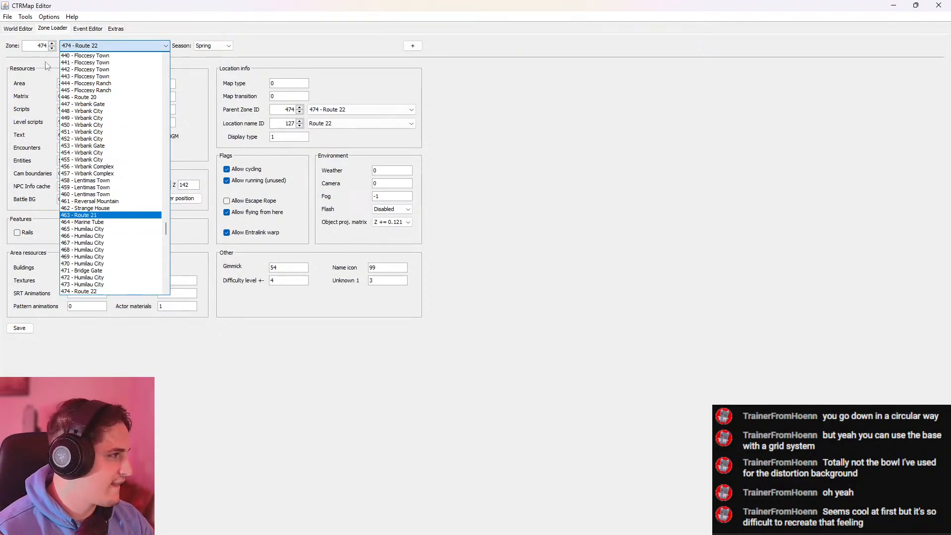
pyautogui.click(23, 28)
pyautogui.press('s')
pyautogui.press('a')
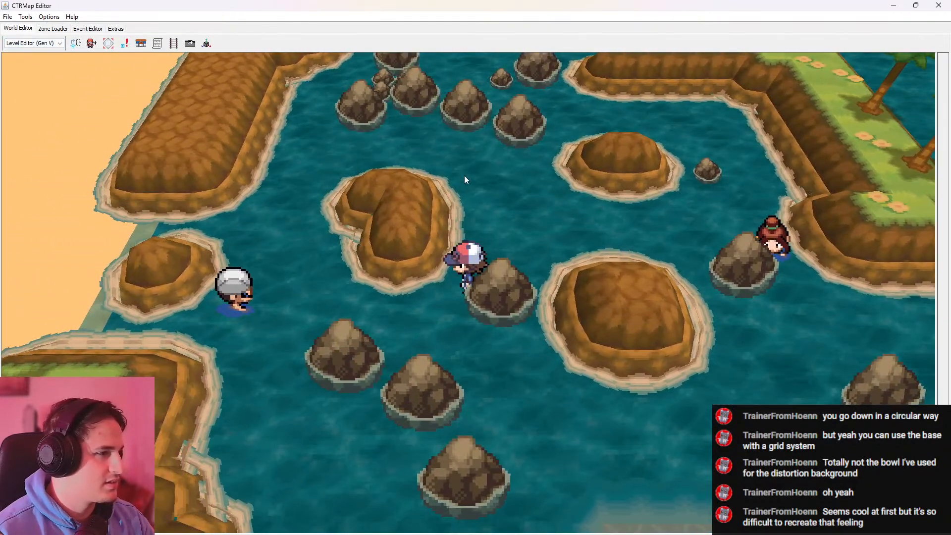
pyautogui.press('s')
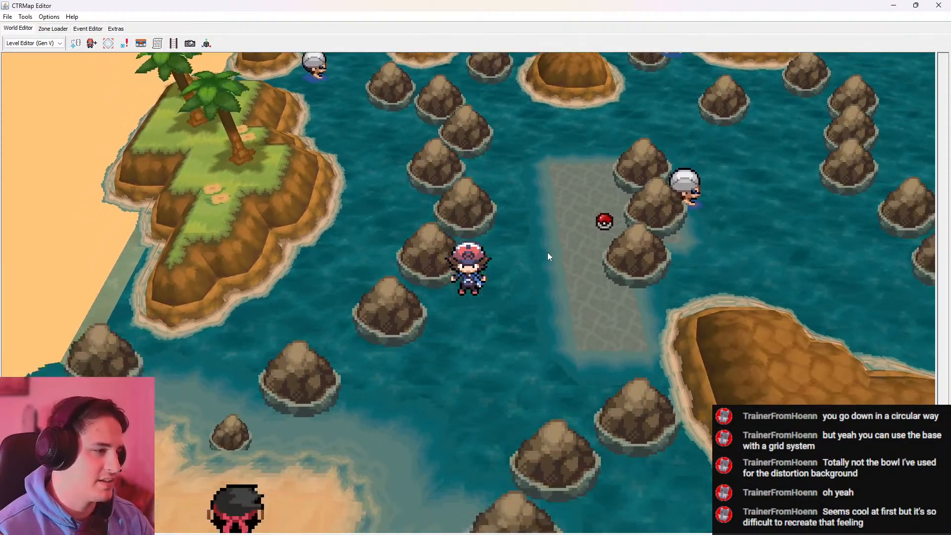
pyautogui.press('s')
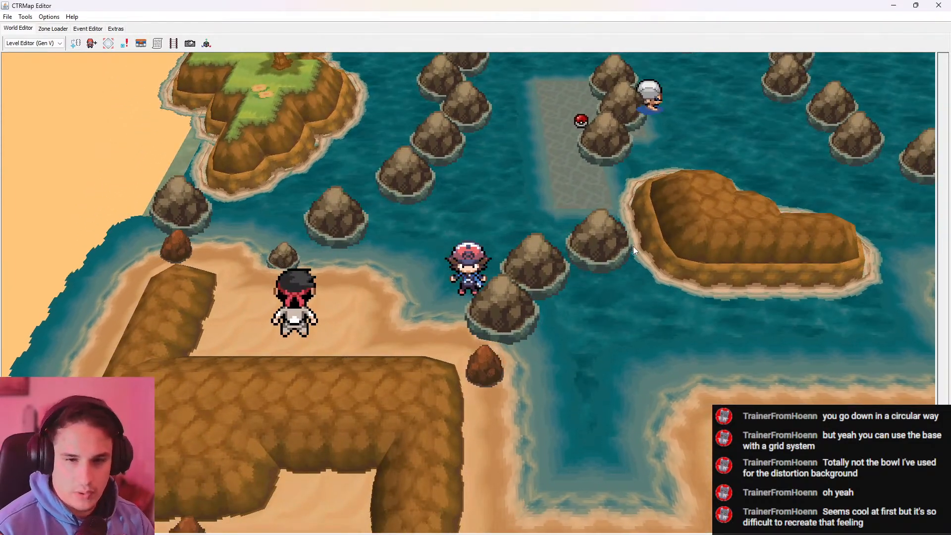
pyautogui.press('s')
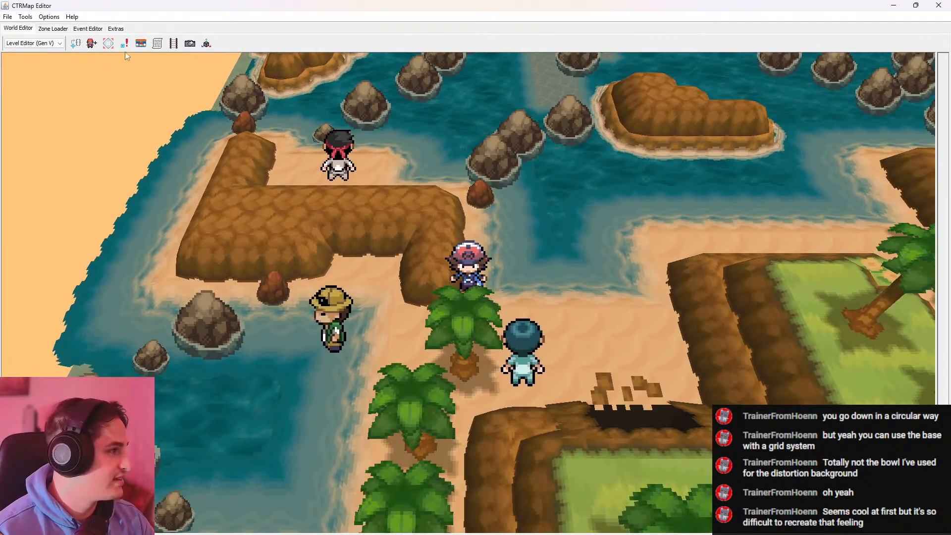
# Load zone 490 - Join Avenue and display it in the world view
pyautogui.click(53, 28)
pyautogui.click(95, 46)
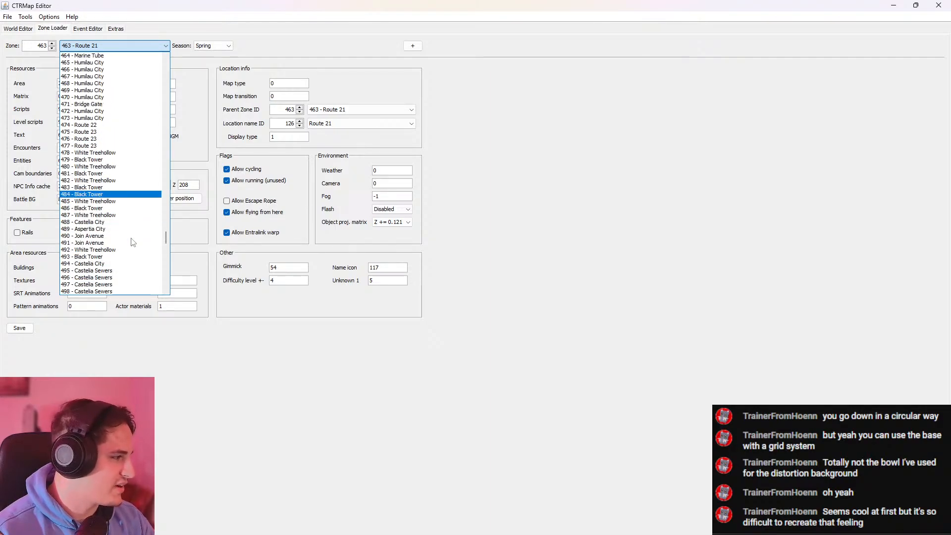
pyautogui.press('Return')
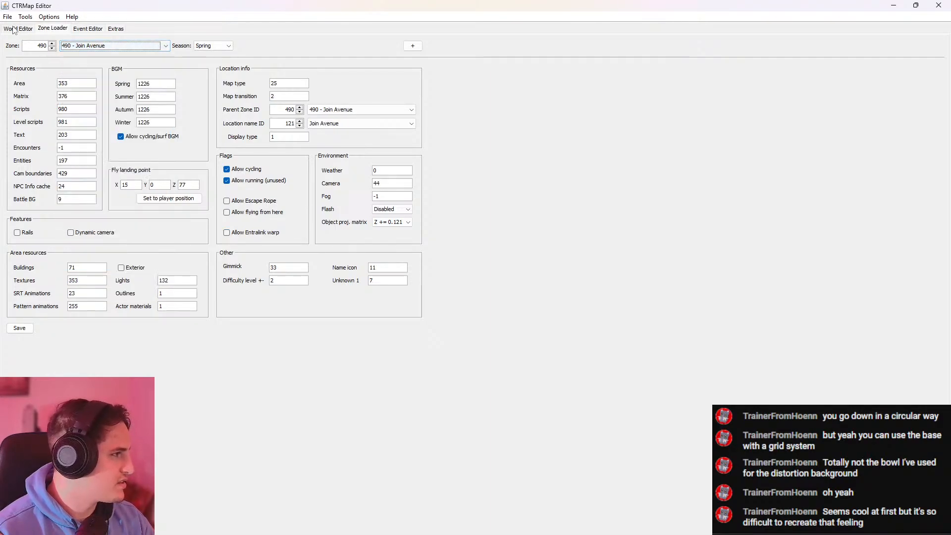
pyautogui.click(18, 28)
# Walk up Join Avenue to examine the glass-patterned floor, pillars, flower planters and small fountains
pyautogui.press('s')
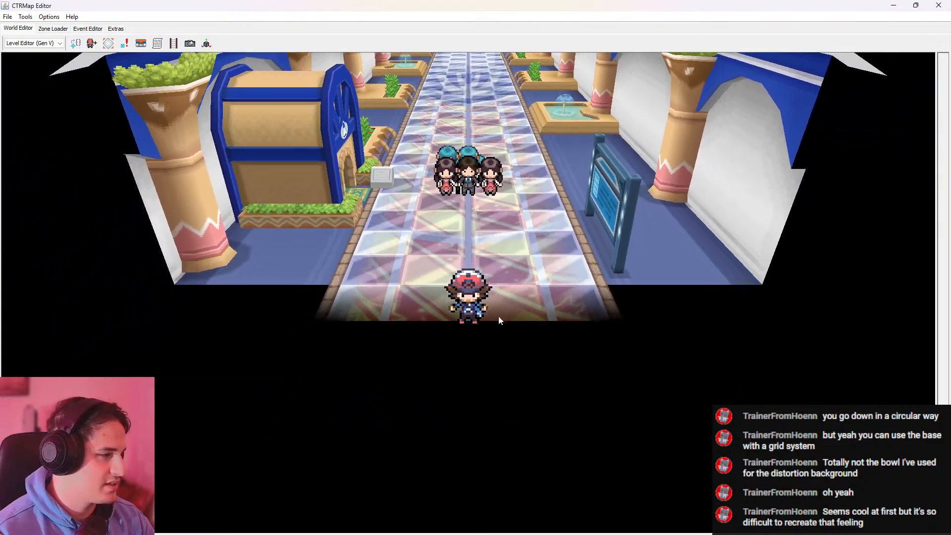
pyautogui.press('a')
pyautogui.press('w')
pyautogui.press('d')
pyautogui.press('w')
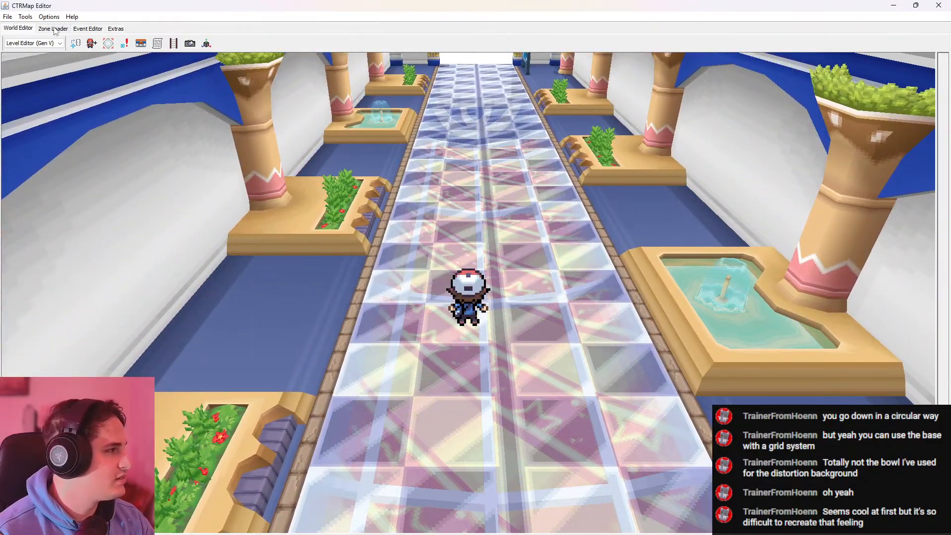
# Load zone 491 - Join Avenue and view its office interior in the world view
pyautogui.click(53, 28)
pyautogui.click(89, 46)
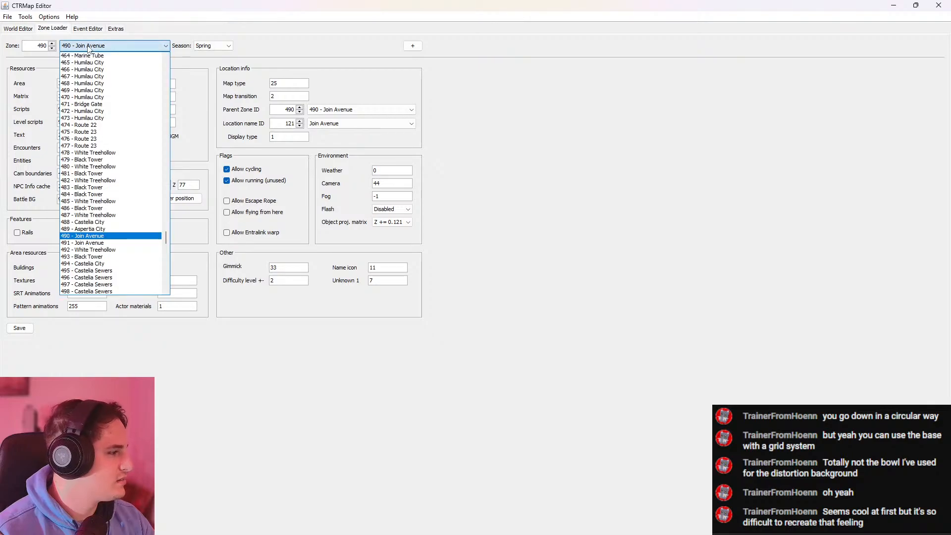
pyautogui.click(108, 241)
pyautogui.click(18, 28)
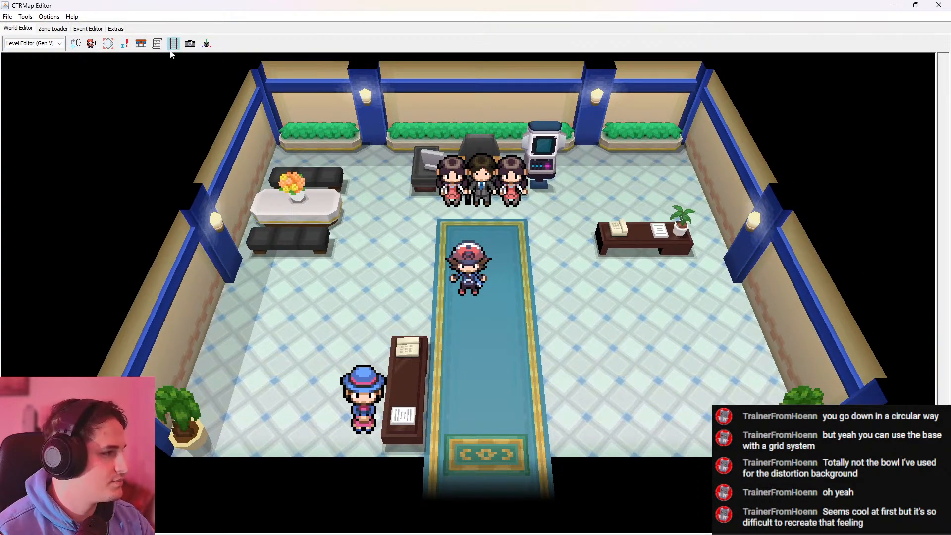
# Switch to Pokemon DS Map Studio and examine the forest map's root-covered pit, its bridges and the neighbouring cliffs
pyautogui.click(48, 30)
pyautogui.click(893, 6)
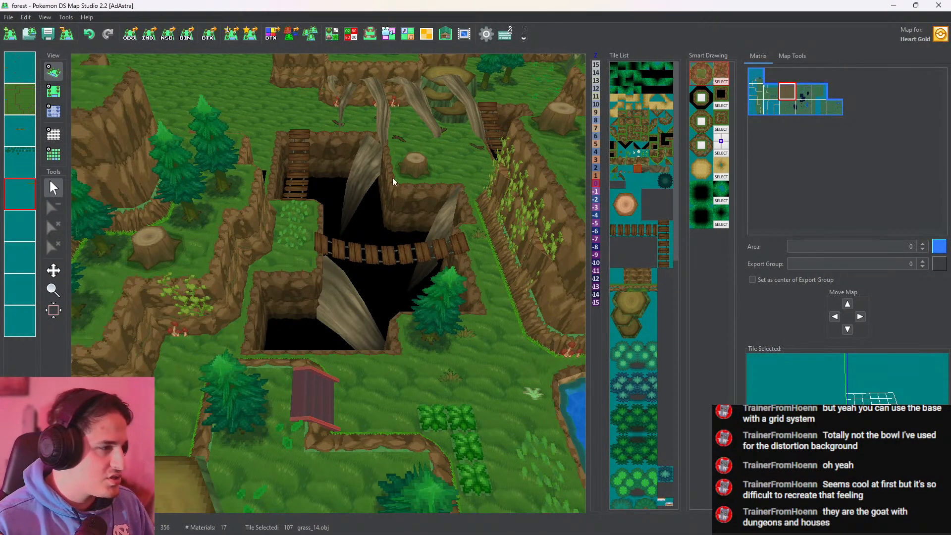
pyautogui.scroll(-5, 392, 184)
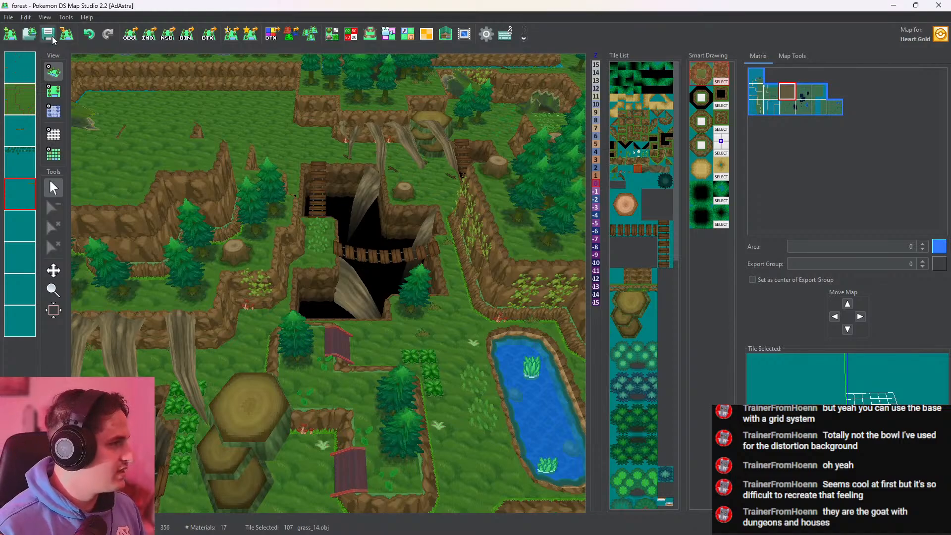
pyautogui.scroll(5, 347, 213)
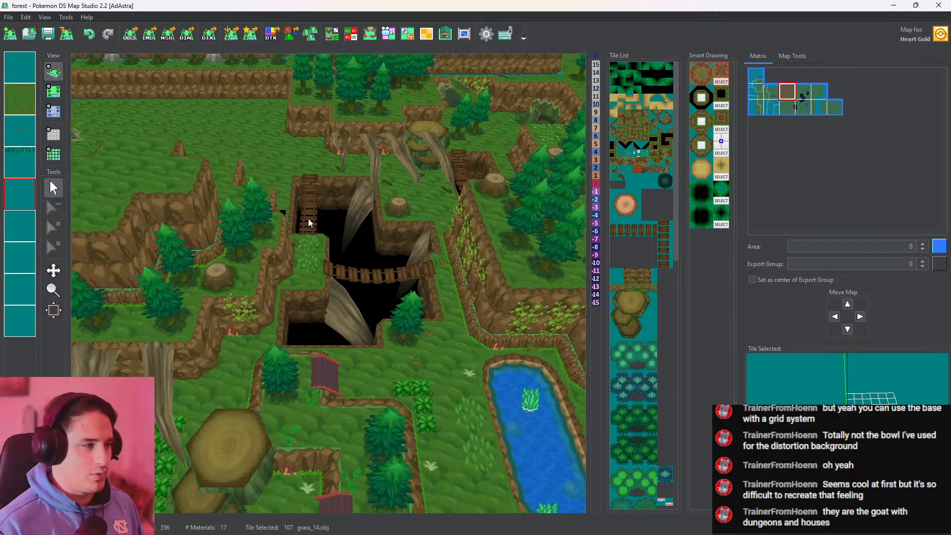
pyautogui.scroll(2, 351, 237)
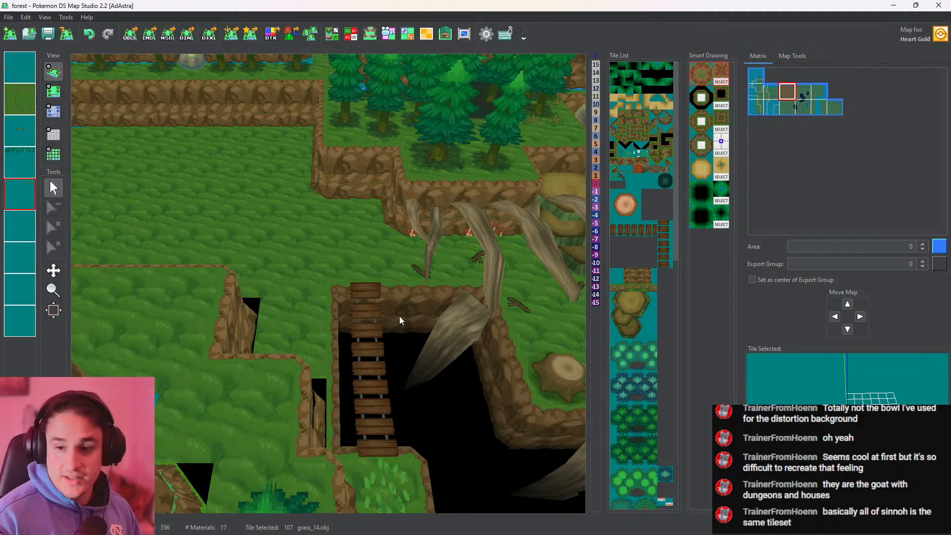
pyautogui.moveTo(416, 221); pyautogui.dragTo(416, 208, button='middle')
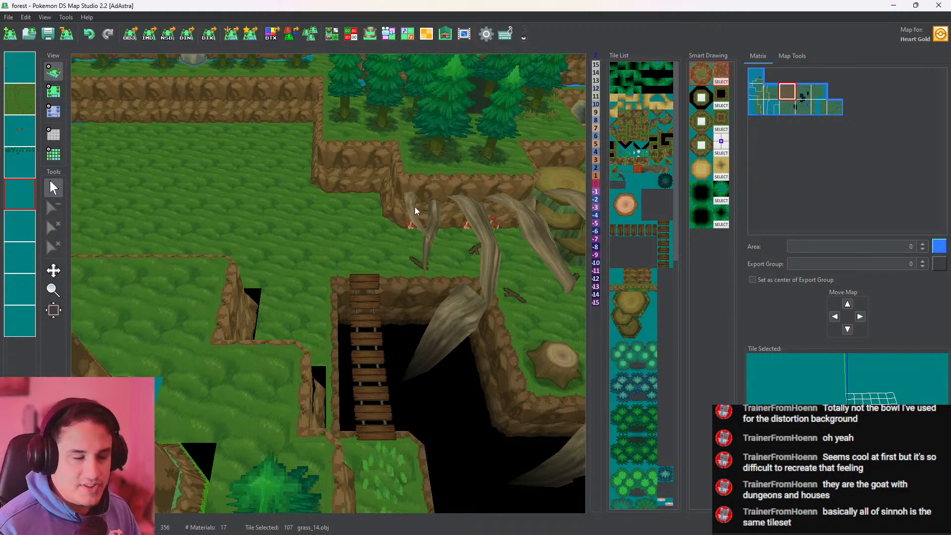
pyautogui.moveTo(319, 251); pyautogui.dragTo(375, 282, button='middle')
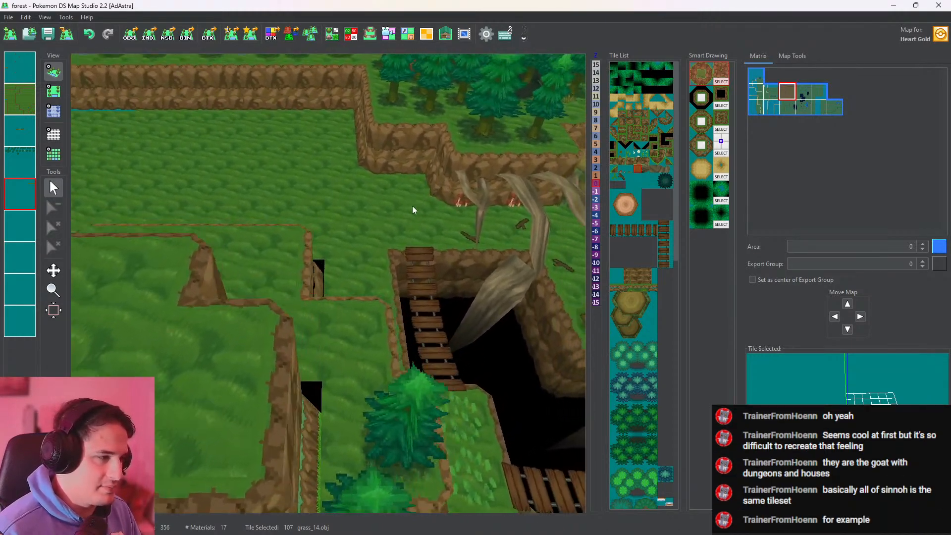
# Pick the tree.obj tile from an existing tree on the fourth layer and plant six trees along the stepped ledges west of the pit
pyautogui.click(54, 91)
pyautogui.click(355, 425)
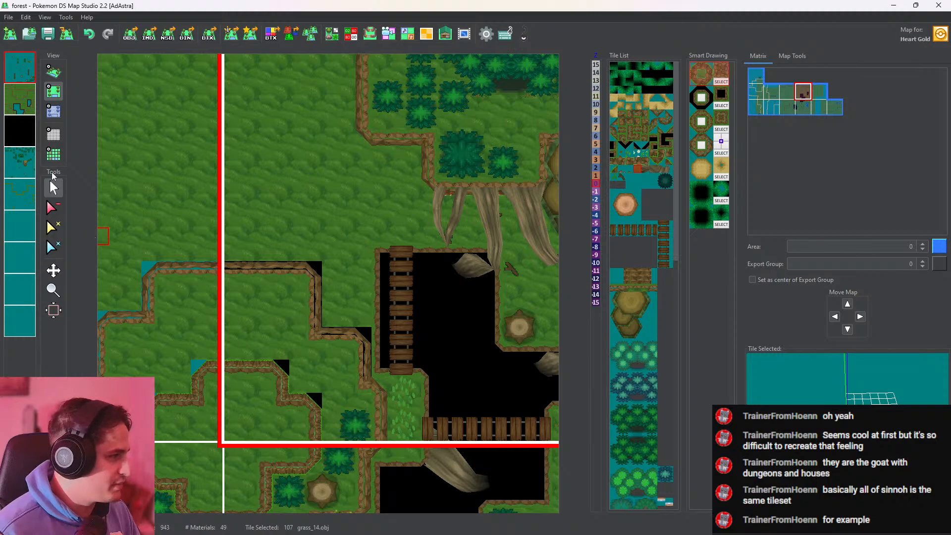
pyautogui.click(24, 157)
pyautogui.rightClick(347, 435)
pyautogui.click(337, 404)
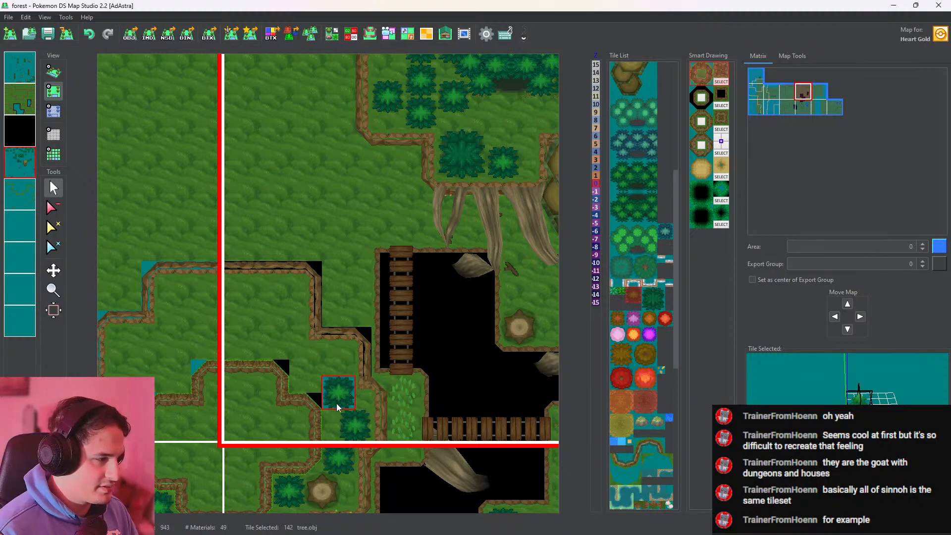
pyautogui.click(314, 369)
pyautogui.click(276, 335)
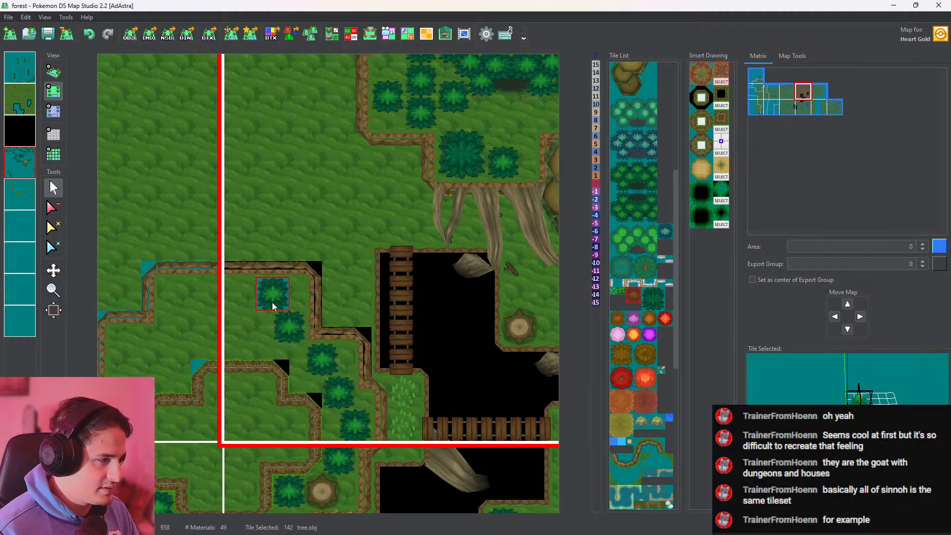
pyautogui.click(278, 301)
pyautogui.click(235, 336)
pyautogui.click(203, 305)
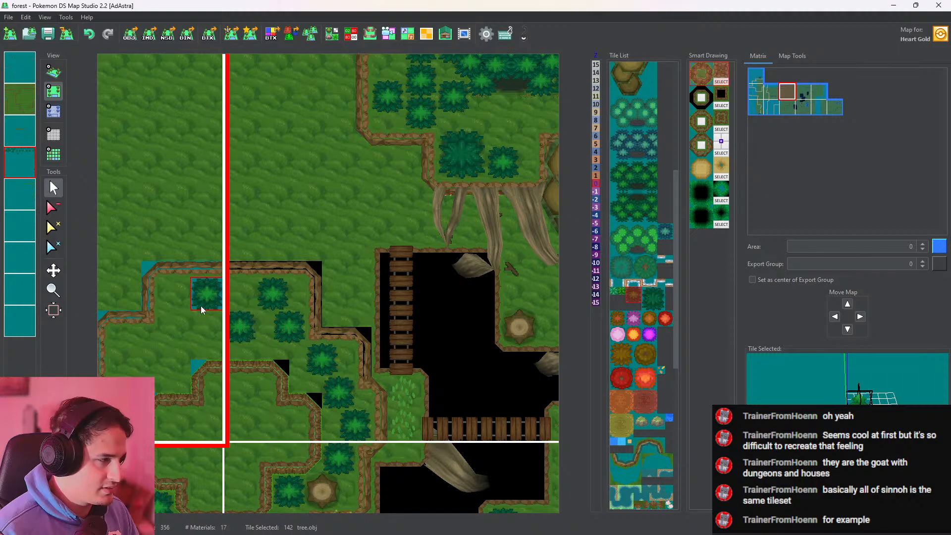
# Check the planted trees and the roots, stumps and bridges around the pit in 3D, and return to the top-down map view
pyautogui.click(53, 72)
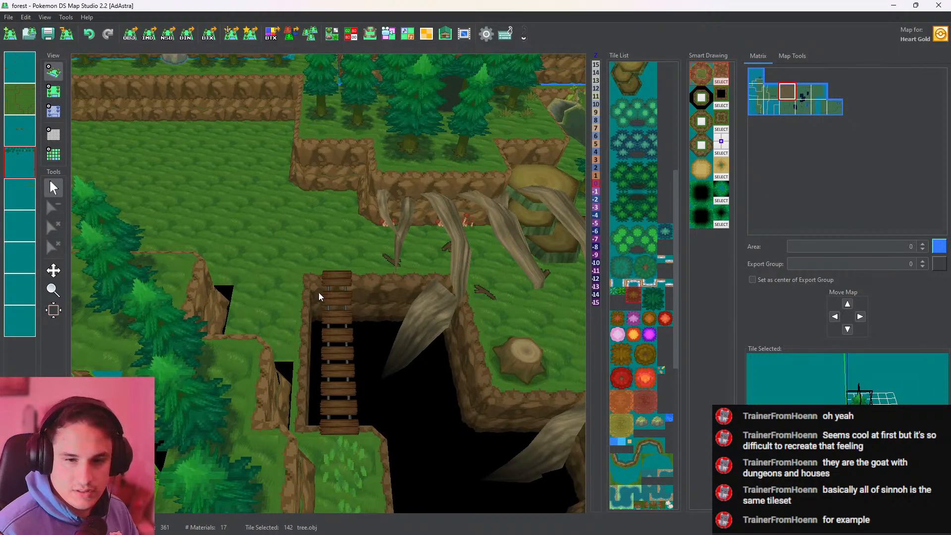
pyautogui.scroll(-1, 319, 292)
pyautogui.moveTo(330, 292); pyautogui.dragTo(78, 240)
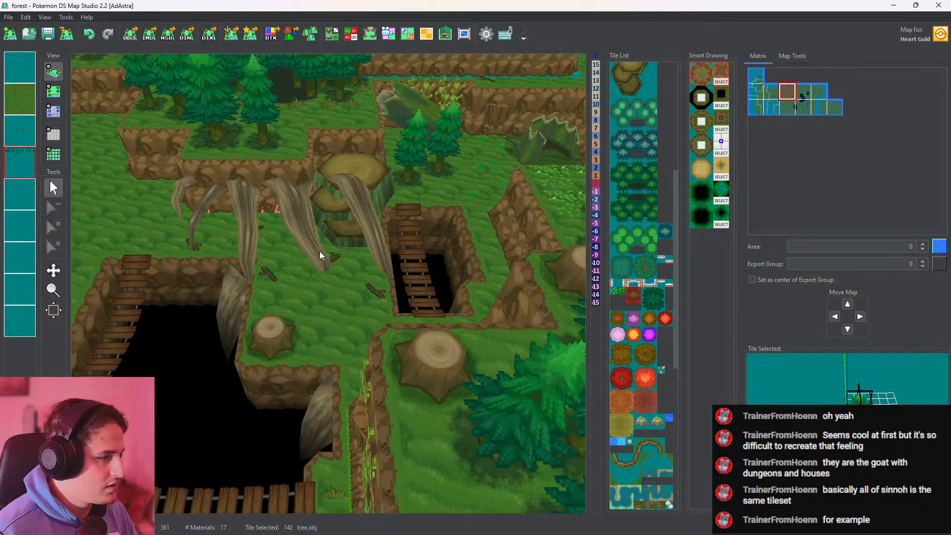
pyautogui.scroll(4, 320, 251)
pyautogui.moveTo(319, 251); pyautogui.dragTo(373, 272)
pyautogui.click(54, 92)
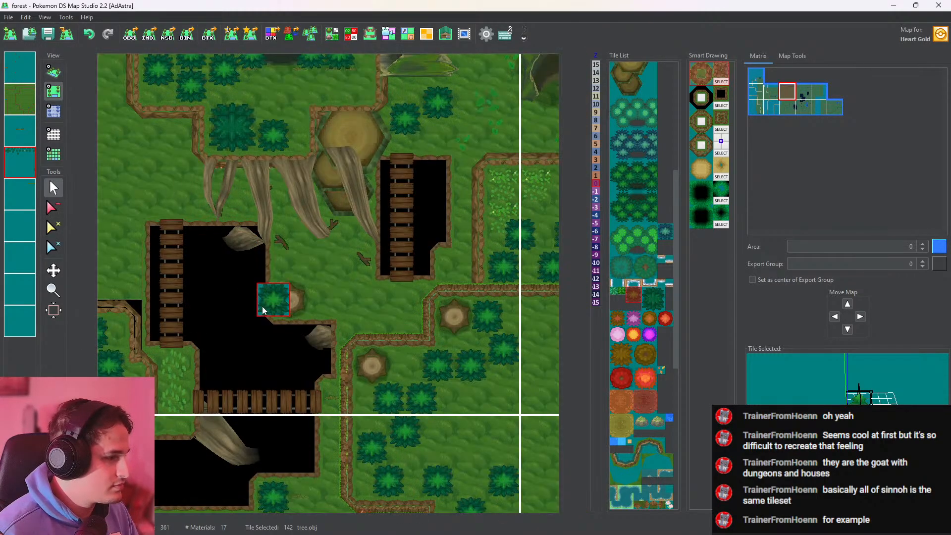
# Pick the stump_01.obj tile on the first layer, add a second stump beside the one east of the pit, and shift the original one tile north
pyautogui.click(281, 313)
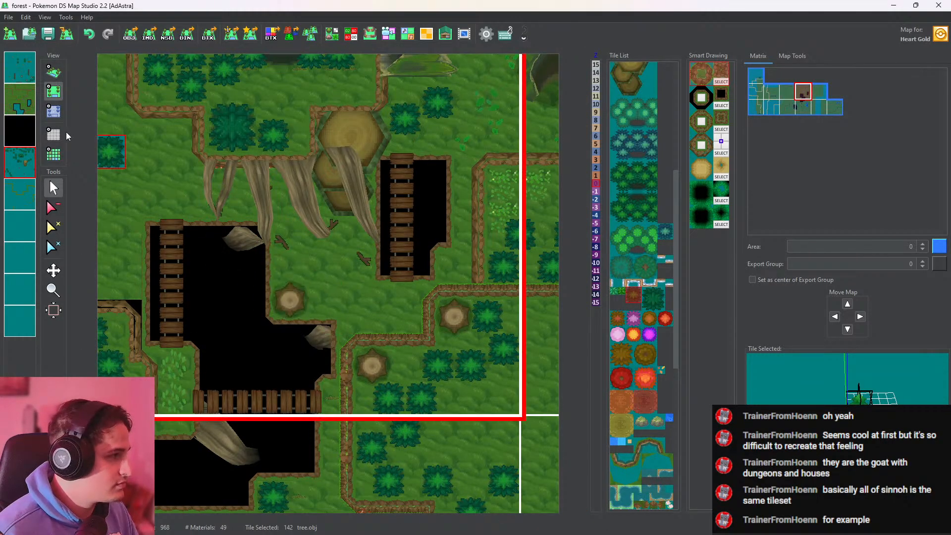
pyautogui.click(24, 79)
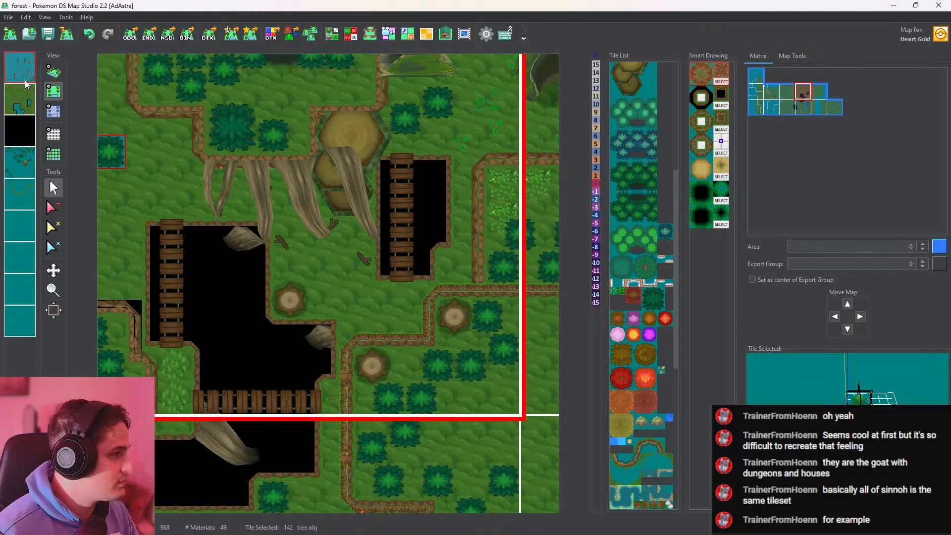
pyautogui.rightClick(280, 302)
pyautogui.click(312, 311)
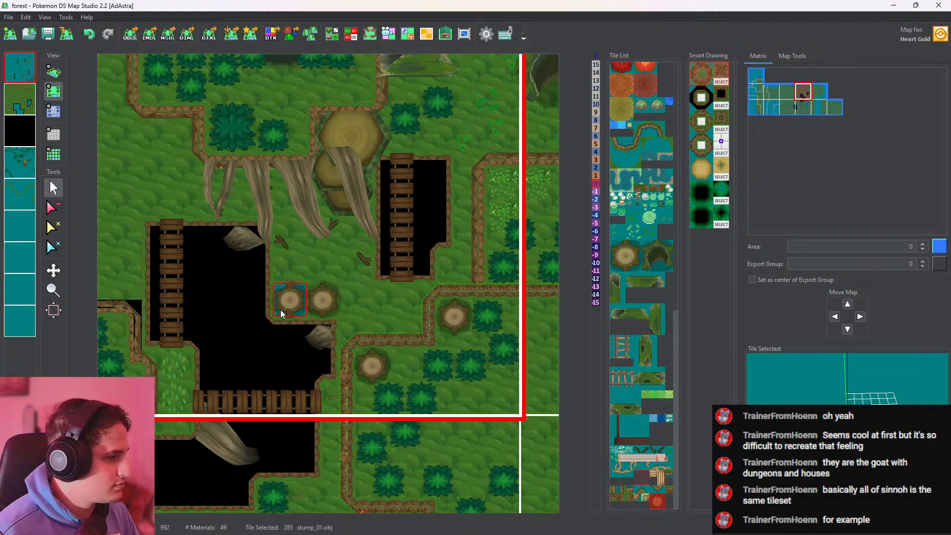
pyautogui.click(54, 209)
pyautogui.click(291, 304)
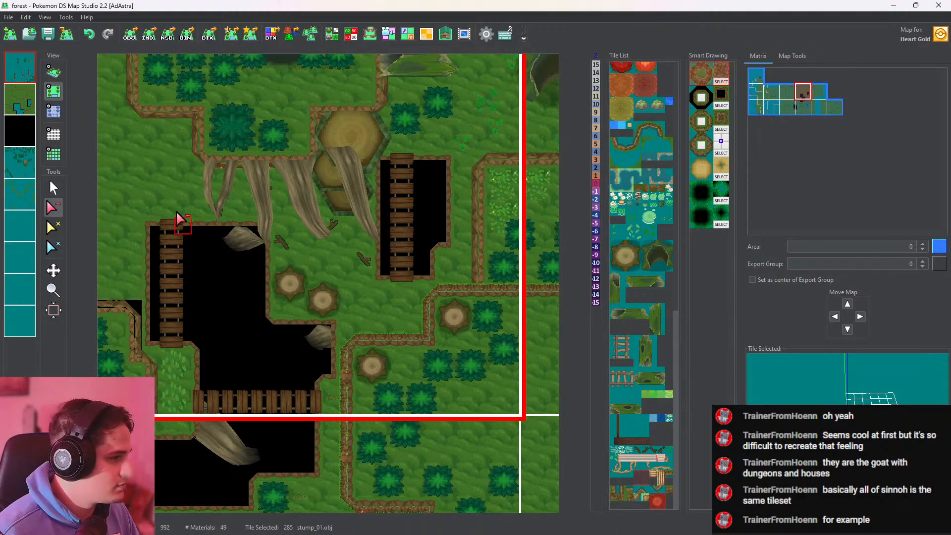
# Select the awawa.obj mushroom tile and place one cluster in front of each of the two stumps on the fourth layer
pyautogui.click(53, 71)
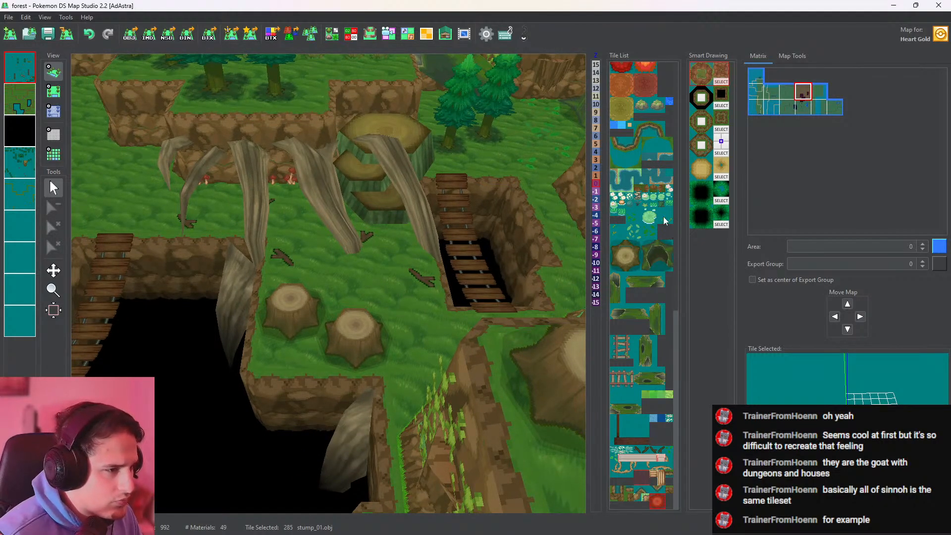
pyautogui.click(657, 206)
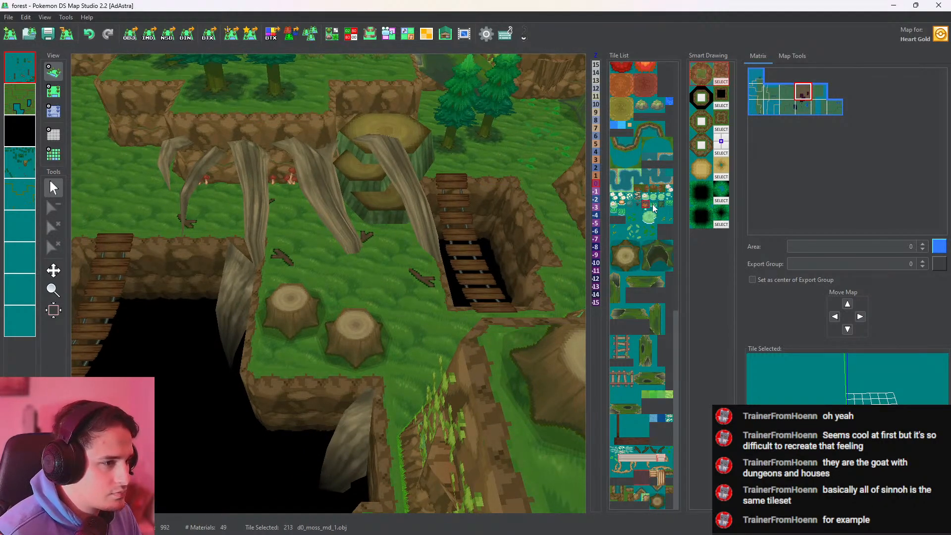
pyautogui.scroll(10, 654, 213)
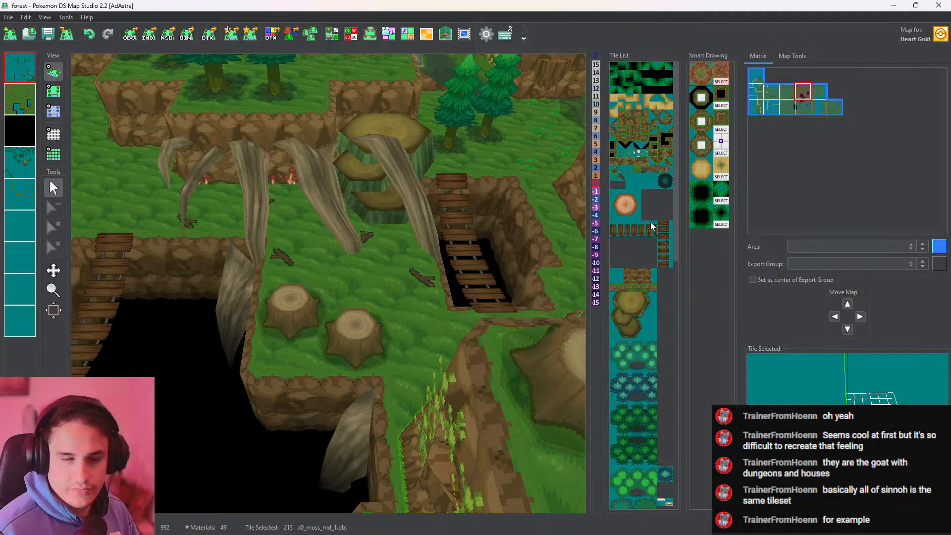
pyautogui.click(621, 170)
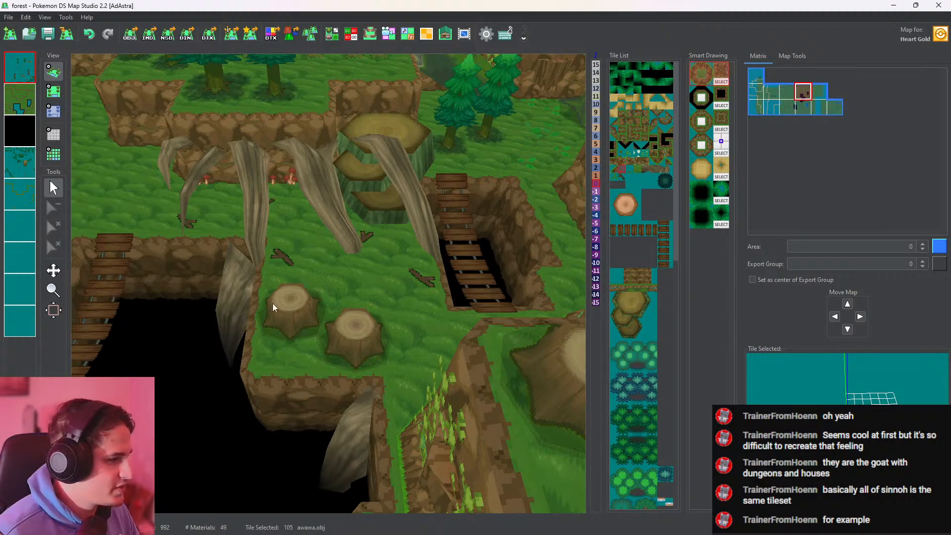
pyautogui.click(20, 162)
pyautogui.click(53, 92)
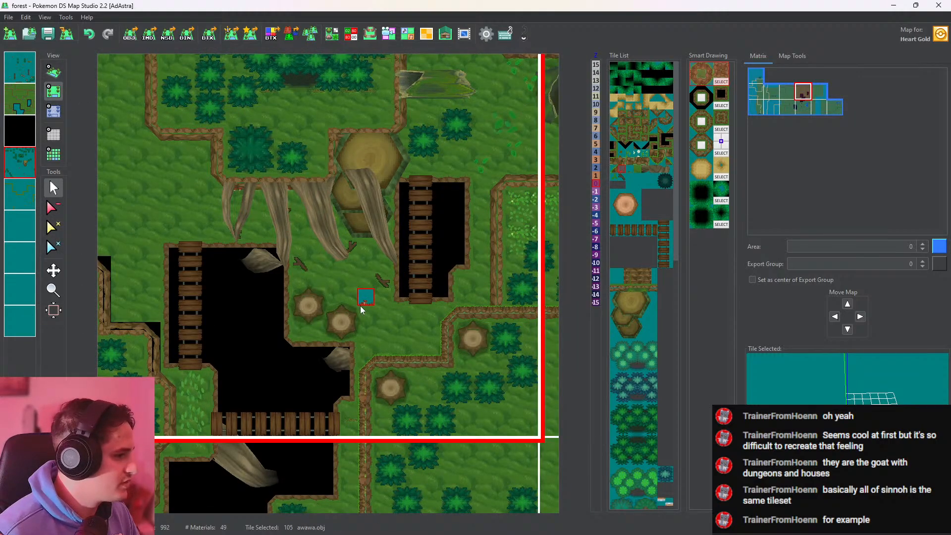
pyautogui.click(300, 327)
pyautogui.click(339, 335)
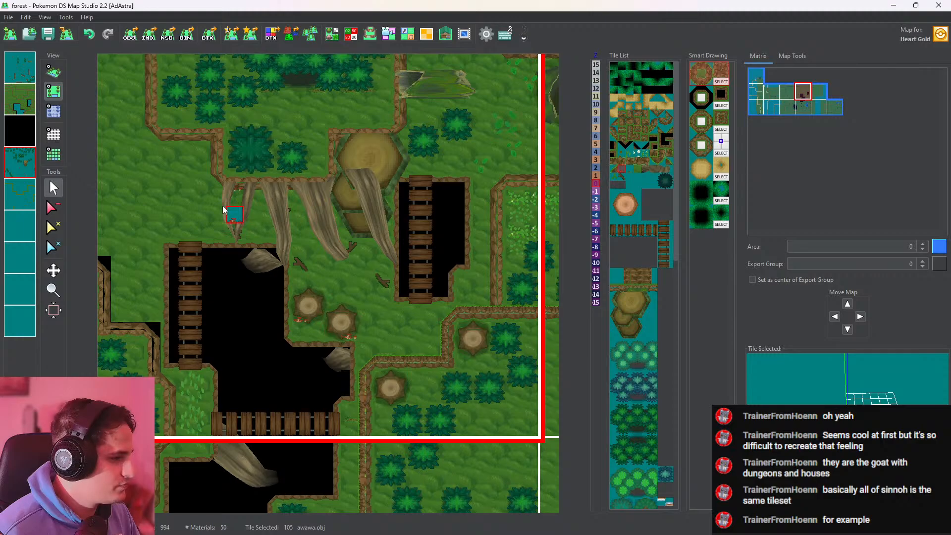
# Check the mushrooms around the two stumps in 3D and undo the extra cluster at the second stump
pyautogui.click(53, 72)
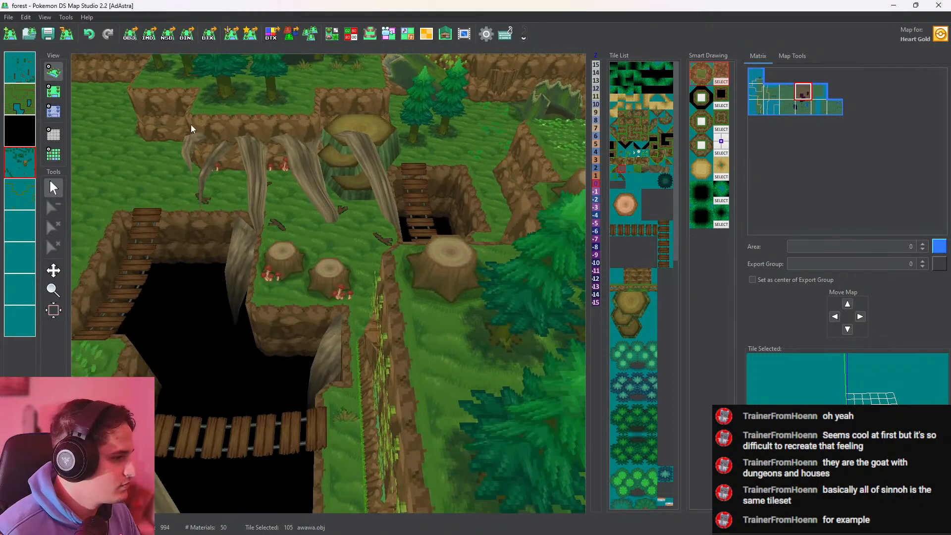
pyautogui.click(53, 91)
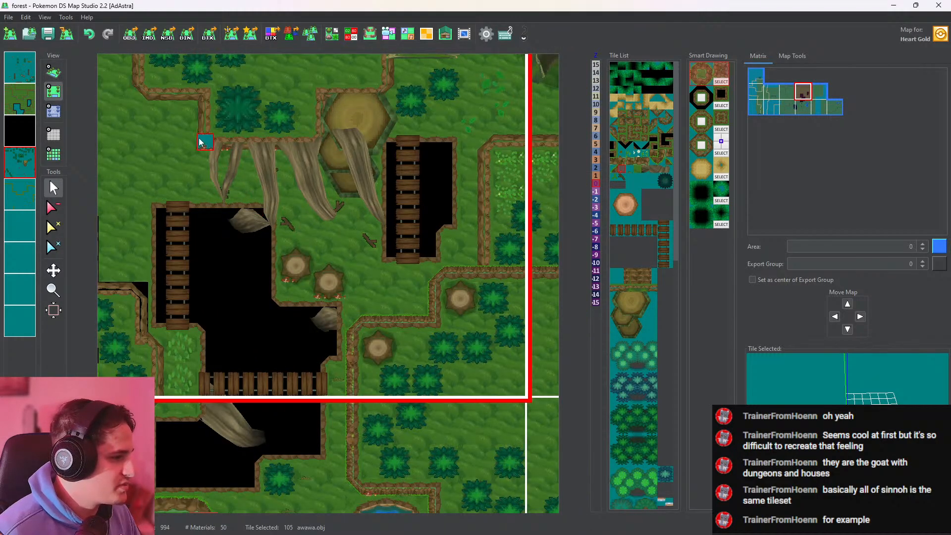
pyautogui.click(53, 72)
pyautogui.scroll(5, 428, 316)
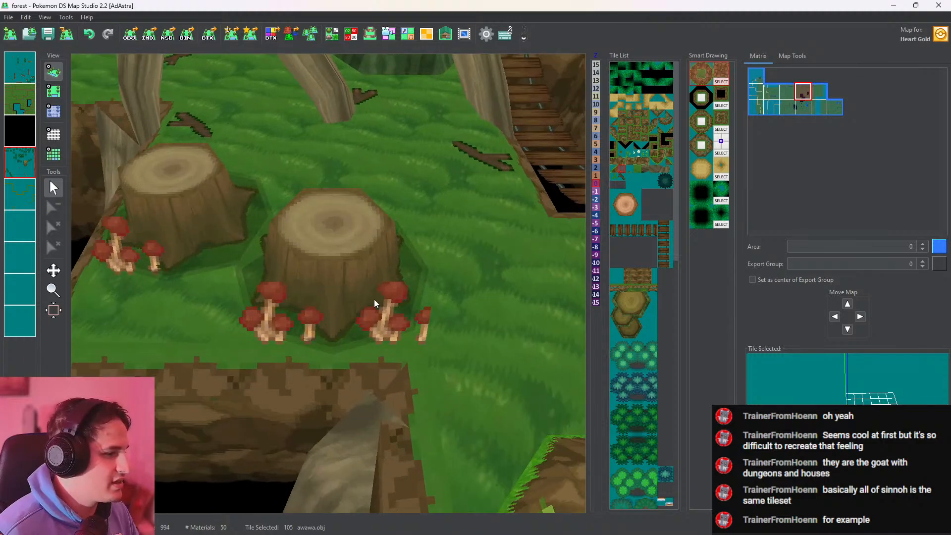
pyautogui.moveTo(175, 195); pyautogui.dragTo(172, 194)
pyautogui.click(89, 34)
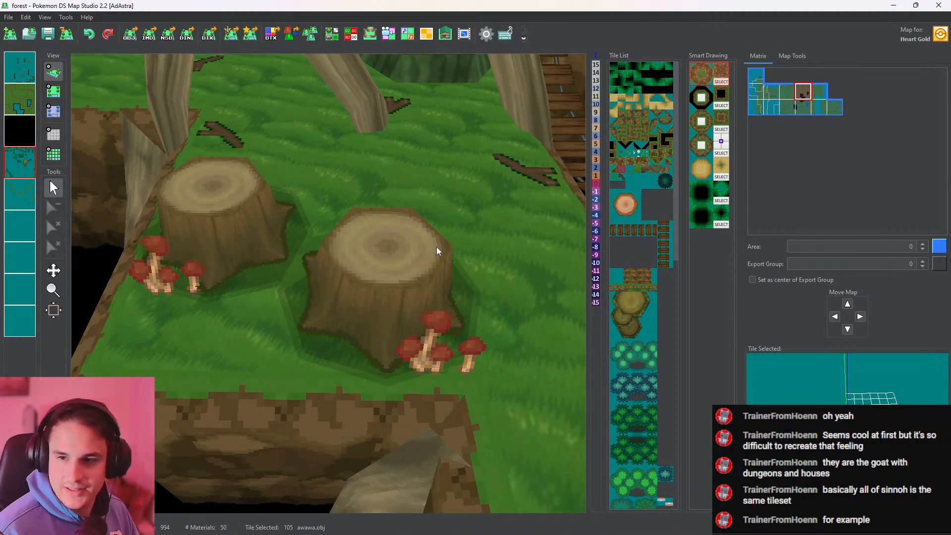
# Place an awawa.obj mushroom cluster at the base of the large tiered stump on the fourth layer and check it against the layers in 3D
pyautogui.moveTo(456, 175); pyautogui.dragTo(362, 327, button='middle')
pyautogui.click(54, 91)
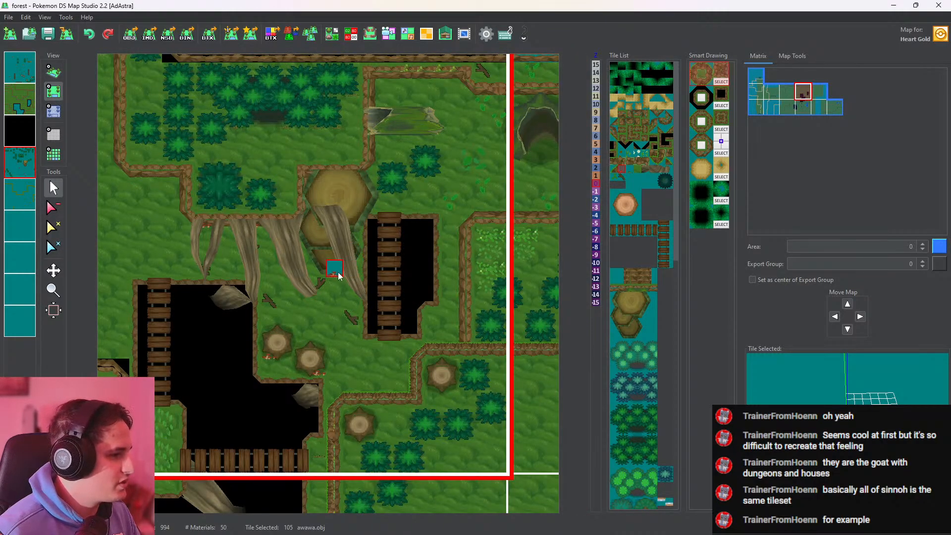
pyautogui.click(53, 72)
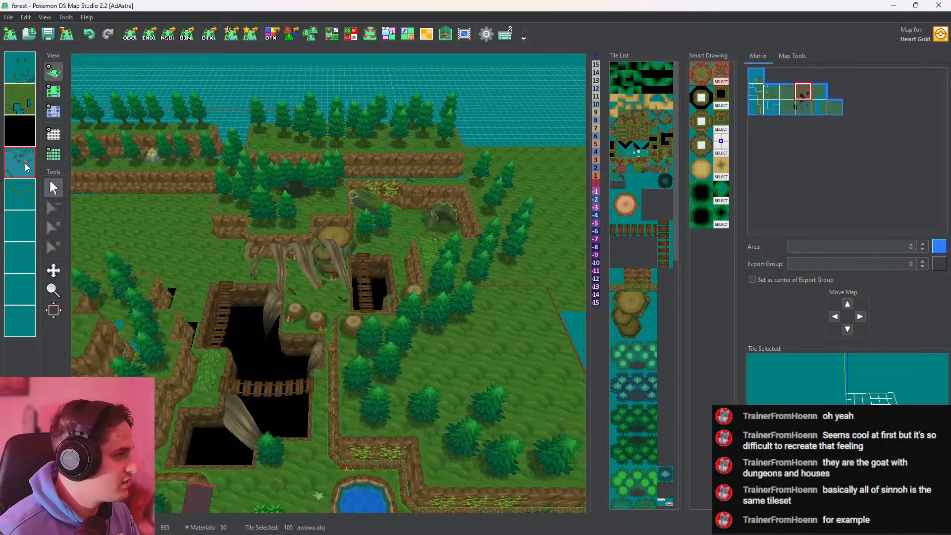
pyautogui.click(25, 165)
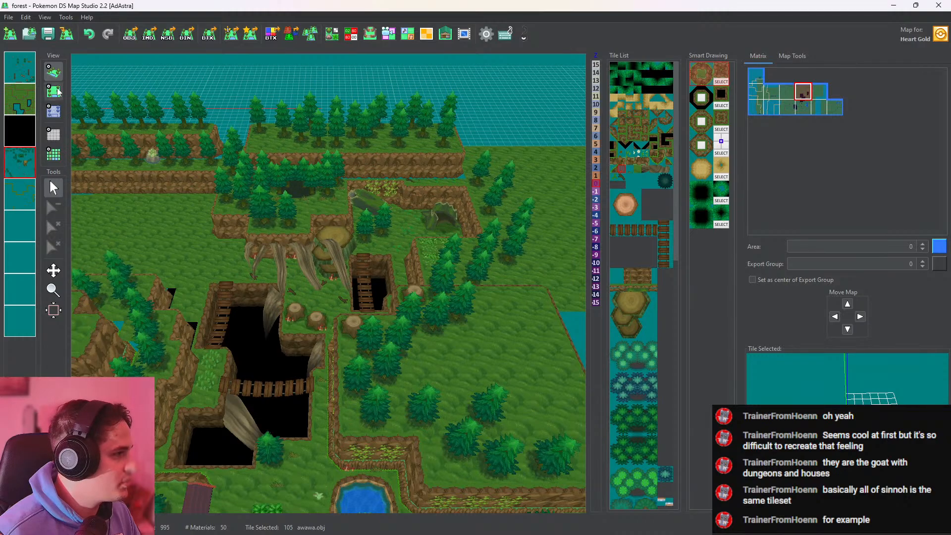
pyautogui.click(19, 67)
pyautogui.click(23, 80)
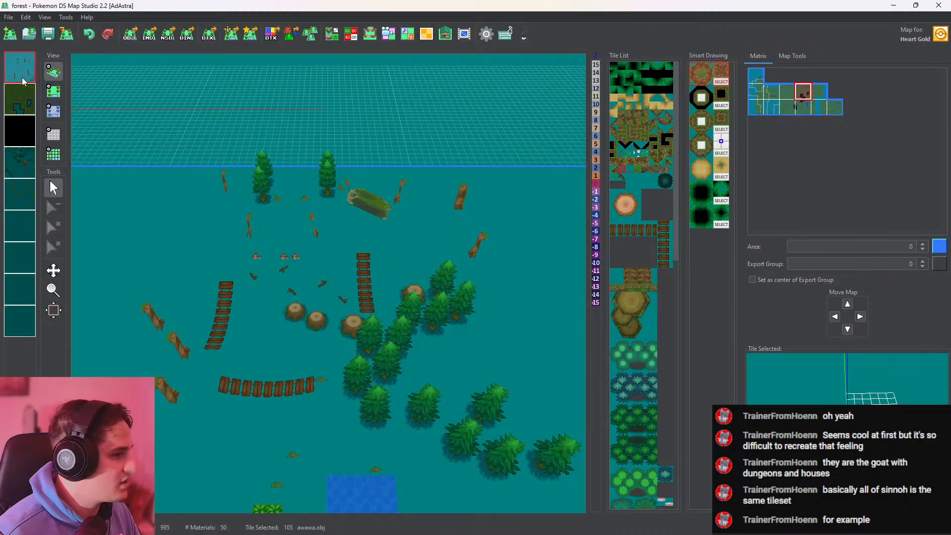
pyautogui.click(23, 81)
pyautogui.scroll(5, 382, 242)
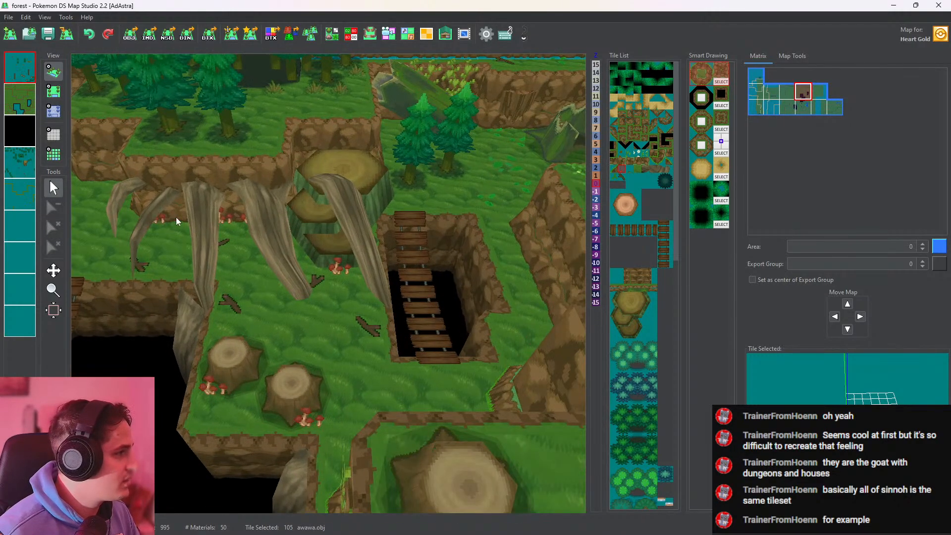
# Delete the tiered stump's mushroom cluster from the fourth layer and place it again on the first layer
pyautogui.click(22, 162)
pyautogui.click(55, 92)
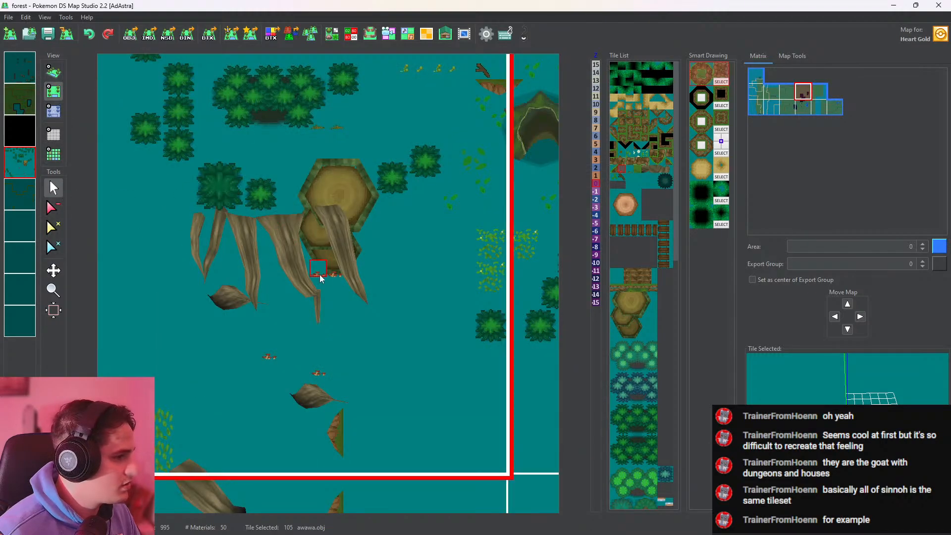
pyautogui.click(52, 208)
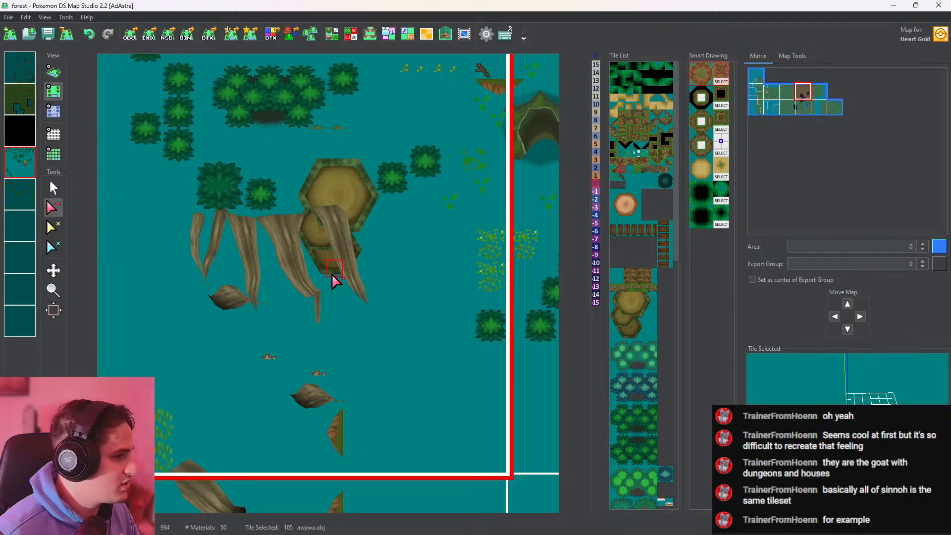
pyautogui.click(20, 67)
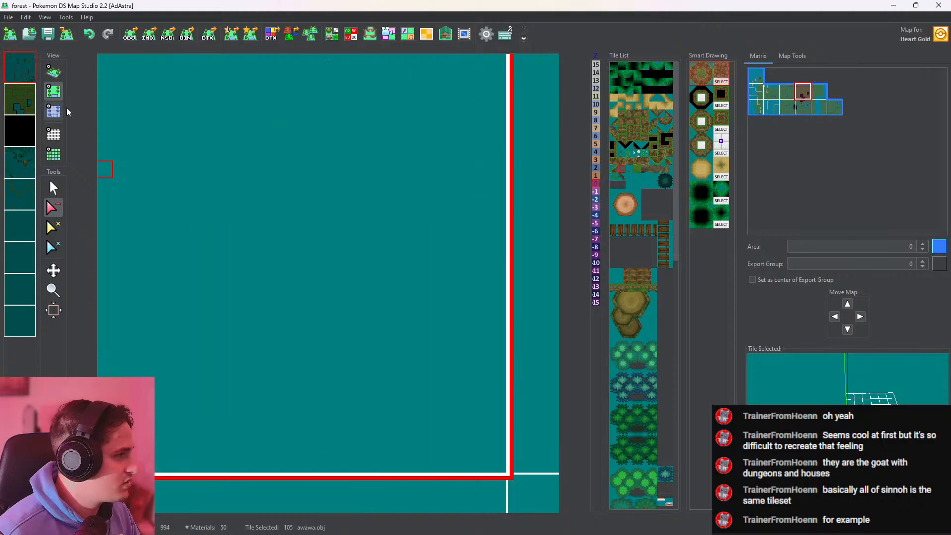
pyautogui.click(53, 189)
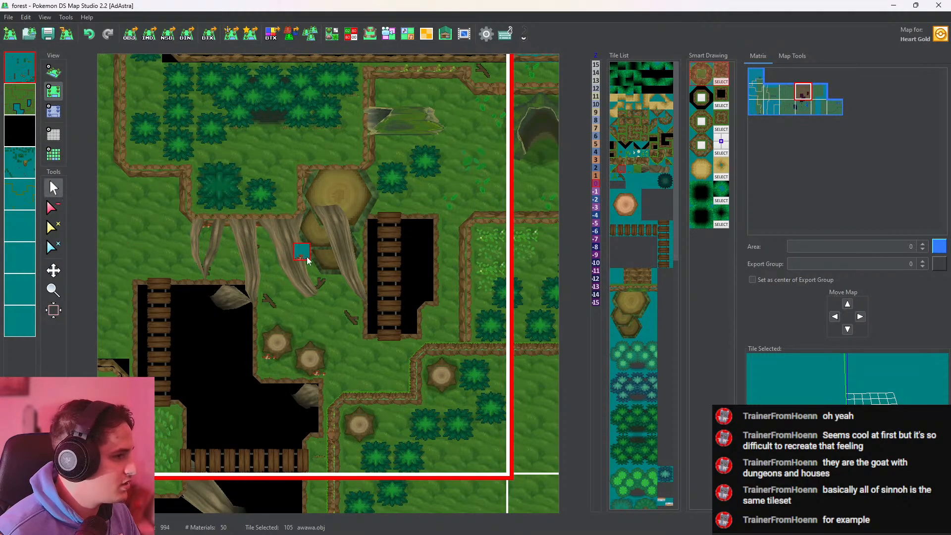
pyautogui.click(53, 71)
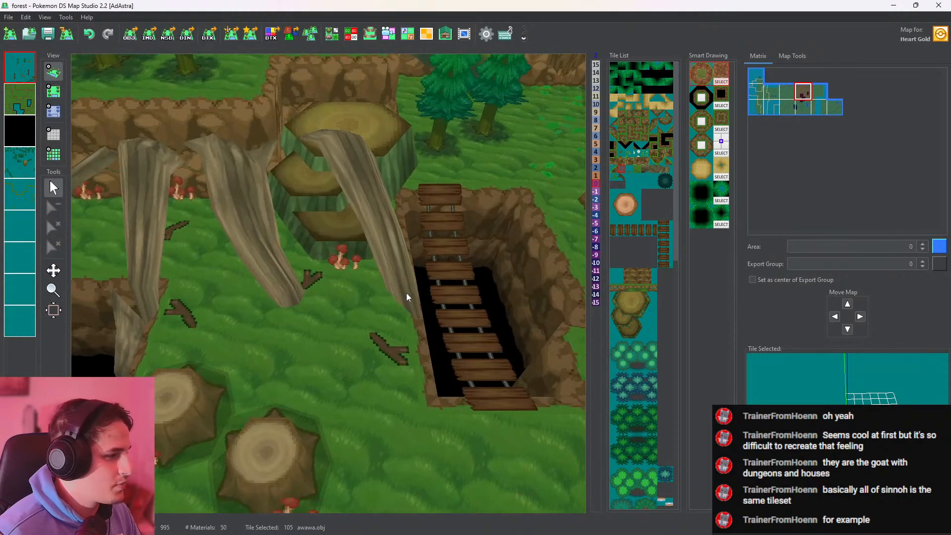
# Select the waaaa.obj grass tile and place two tufts on the first layer beneath the two trees north of the small bridge pit
pyautogui.moveTo(406, 293); pyautogui.dragTo(346, 291)
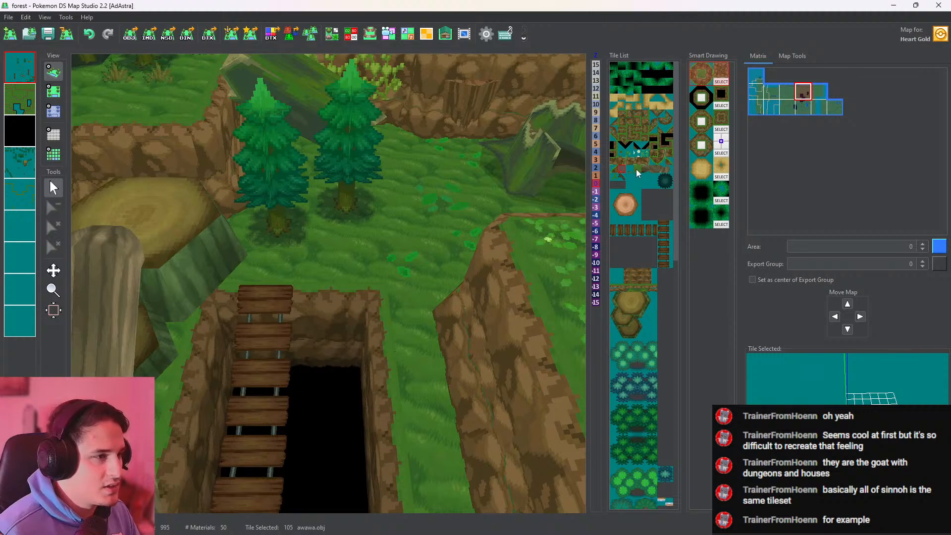
pyautogui.click(630, 170)
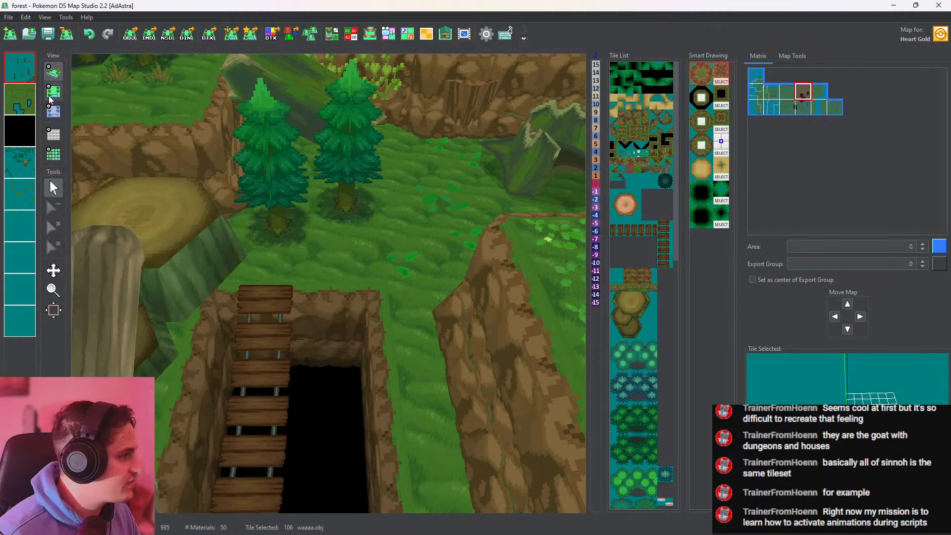
pyautogui.click(30, 74)
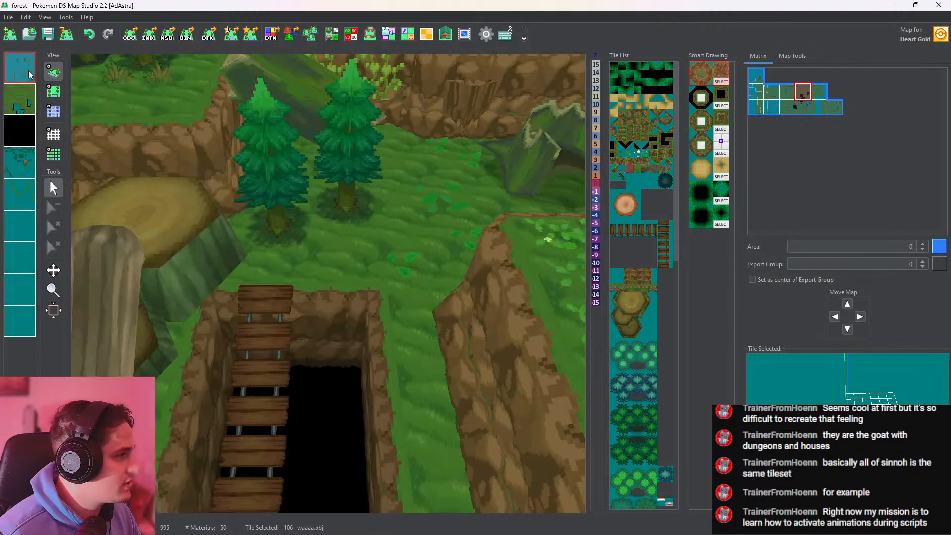
pyautogui.click(53, 91)
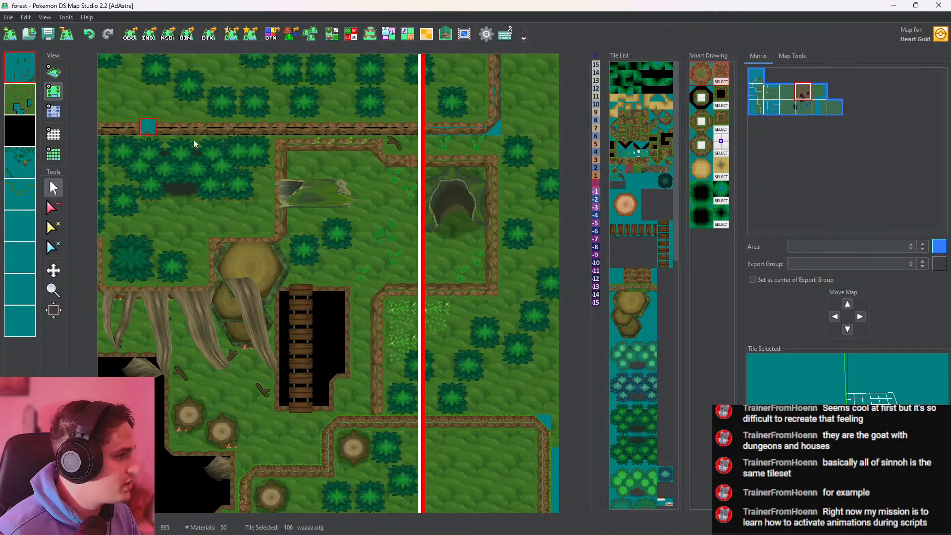
pyautogui.click(344, 258)
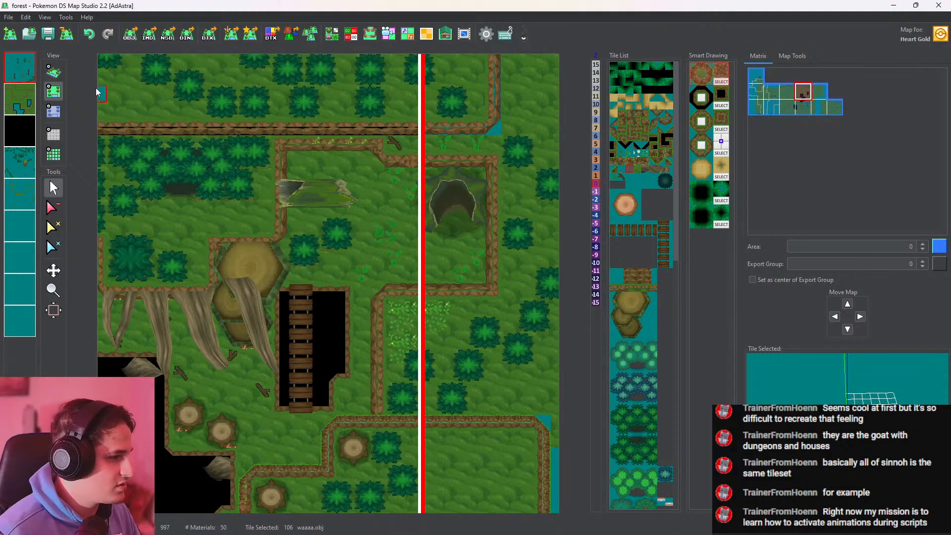
# Examine the grass tufts beneath the two trees and the surrounding cliffs, hollow log and forest edge in 3D
pyautogui.click(53, 72)
pyautogui.scroll(5, 330, 266)
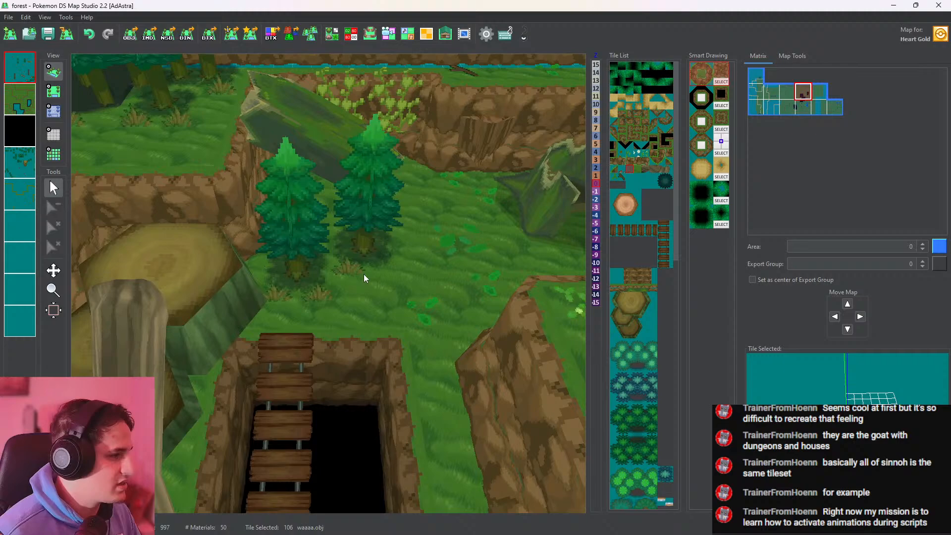
pyautogui.moveTo(364, 274); pyautogui.dragTo(364, 278)
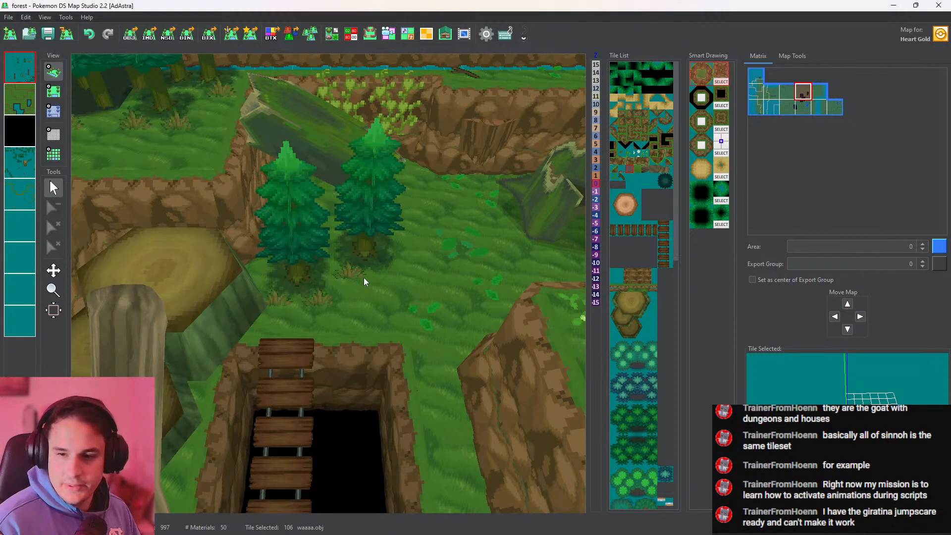
pyautogui.scroll(-5, 364, 273)
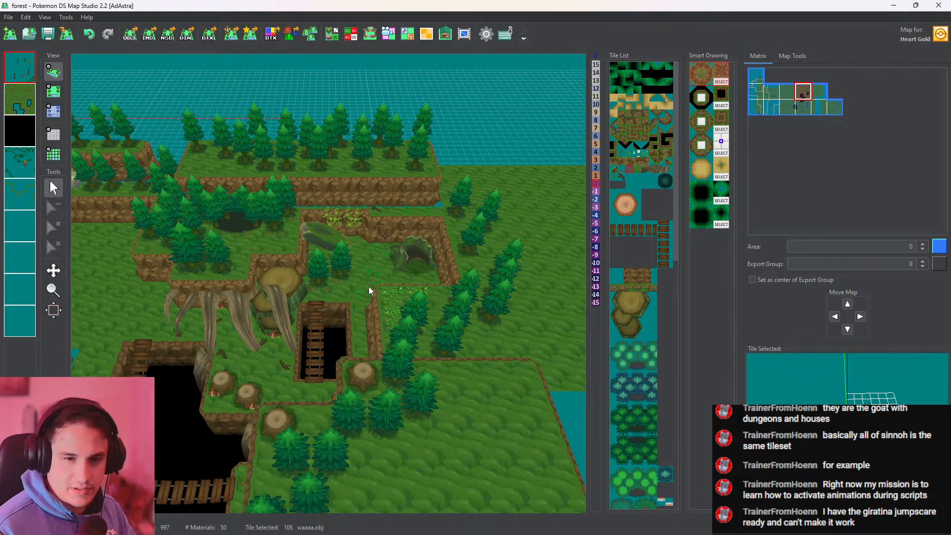
pyautogui.scroll(-3, 369, 286)
pyautogui.scroll(8, 402, 296)
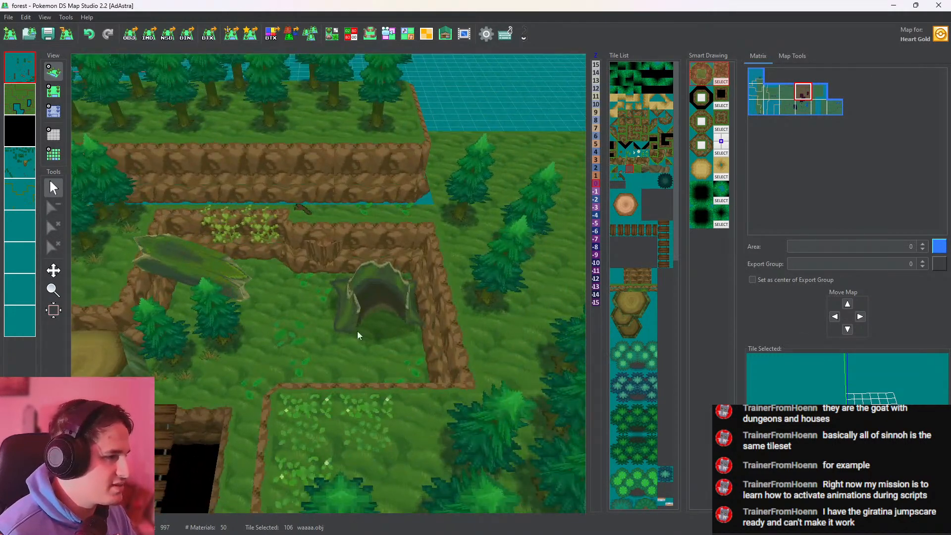
pyautogui.moveTo(461, 289); pyautogui.dragTo(362, 329)
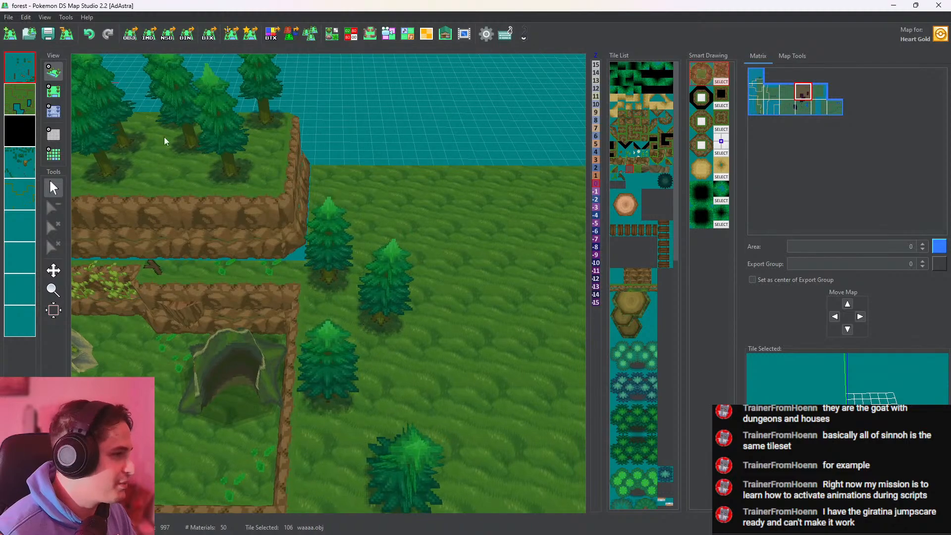
# Pick tree.obj and place a cluster of trees on the fourth layer beside the east side of the northern plateau, then check it in 3D
pyautogui.click(51, 92)
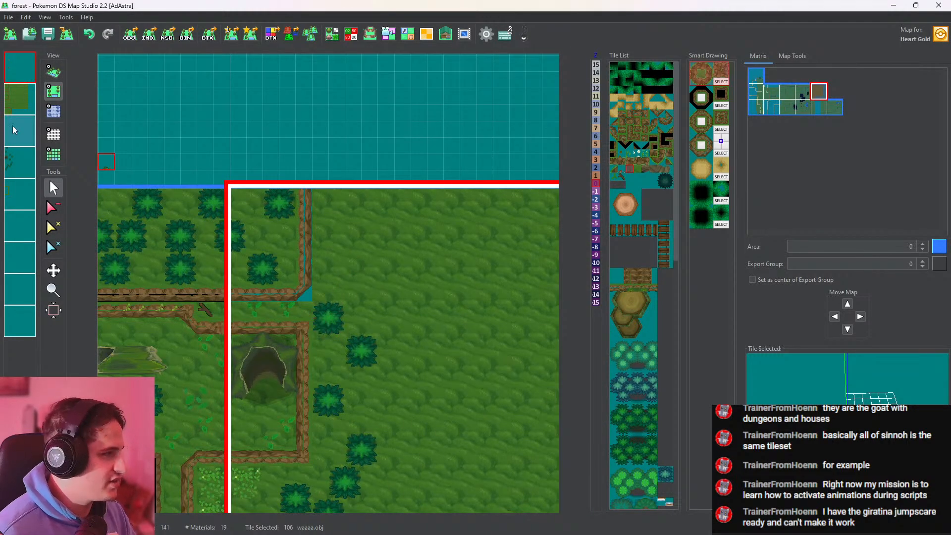
pyautogui.click(21, 167)
pyautogui.rightClick(316, 328)
pyautogui.click(320, 294)
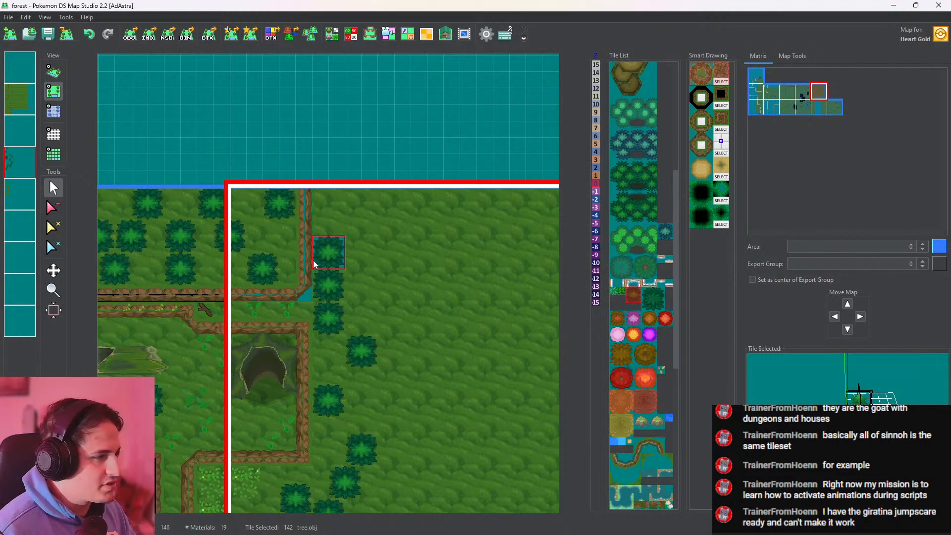
pyautogui.click(287, 249)
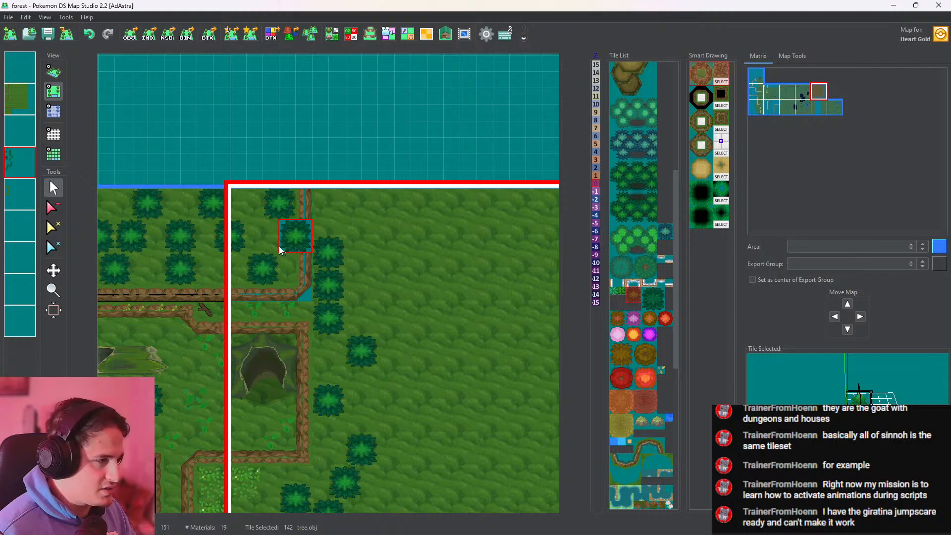
pyautogui.click(340, 225)
pyautogui.click(365, 270)
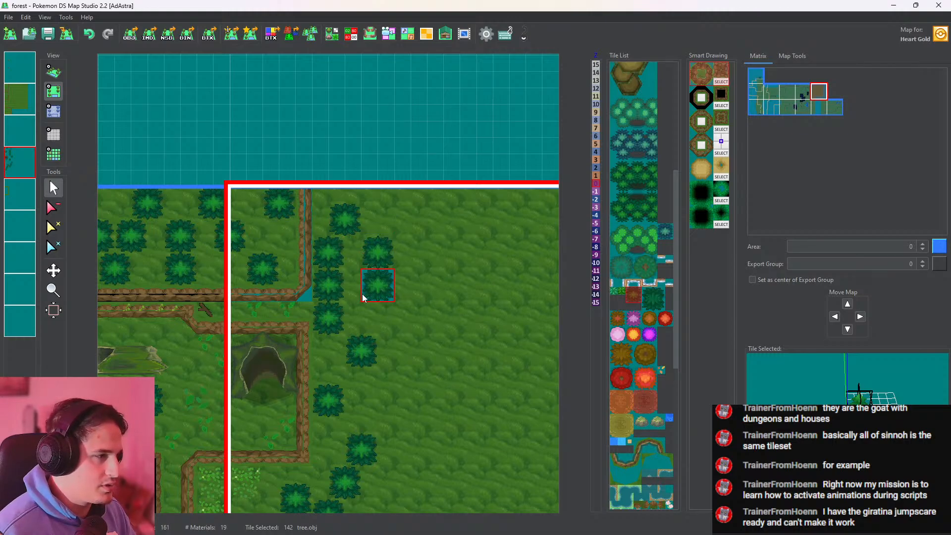
pyautogui.click(363, 297)
pyautogui.click(53, 72)
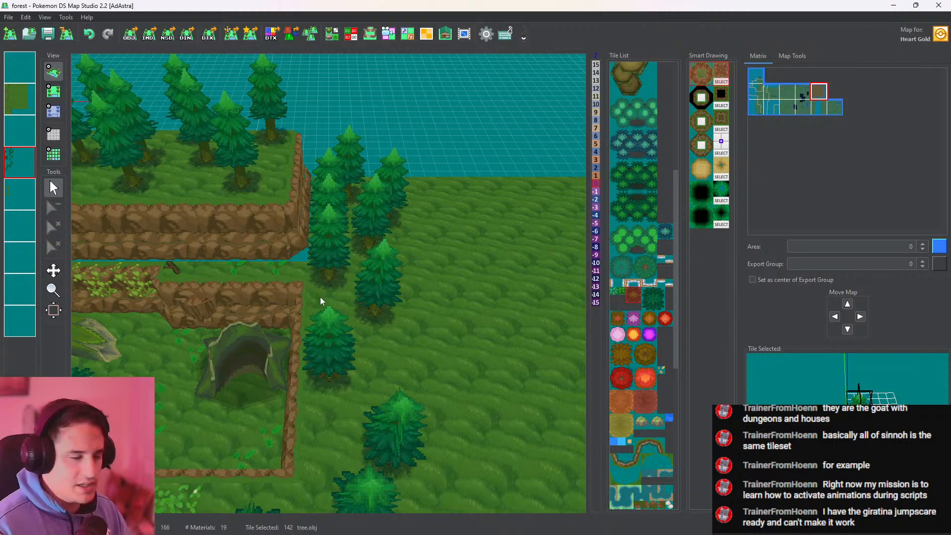
pyautogui.scroll(-5, 320, 296)
pyautogui.scroll(5, 447, 252)
# Select the ezae.obj grass tile, undo the last fourth-layer change, and place a tuft on the first layer beside the small tree above the hanging roots
pyautogui.moveTo(446, 247); pyautogui.dragTo(544, 247)
pyautogui.moveTo(362, 283); pyautogui.dragTo(334, 260)
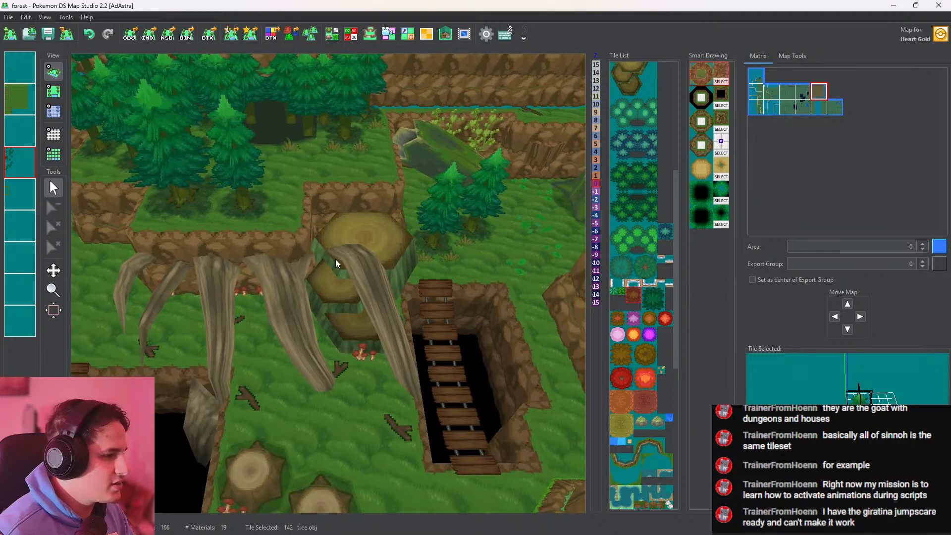
pyautogui.scroll(4, 676, 207)
pyautogui.moveTo(676, 206); pyautogui.dragTo(671, 105)
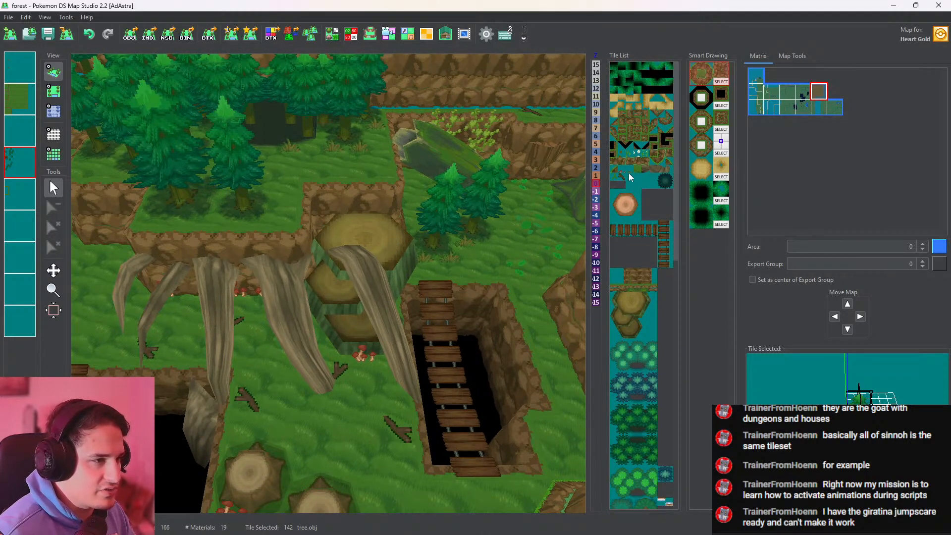
pyautogui.click(630, 153)
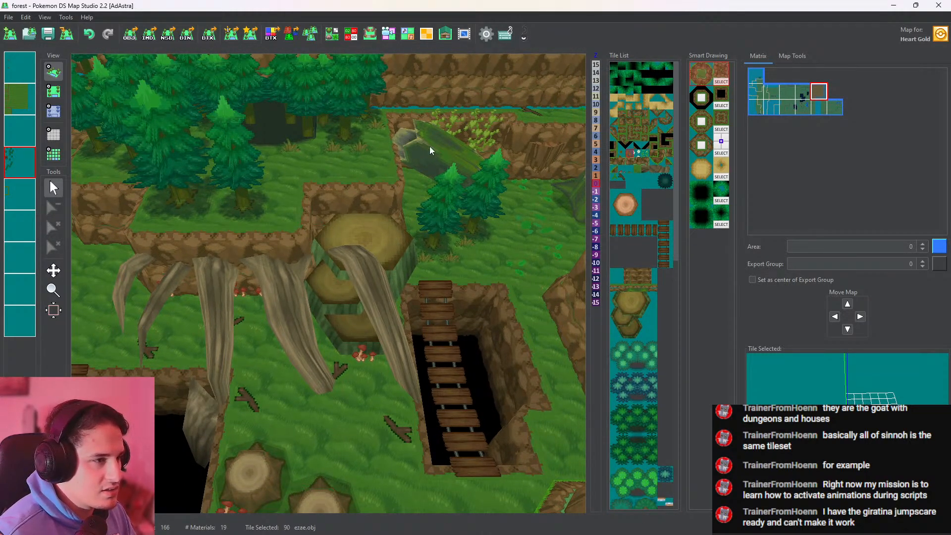
pyautogui.click(53, 91)
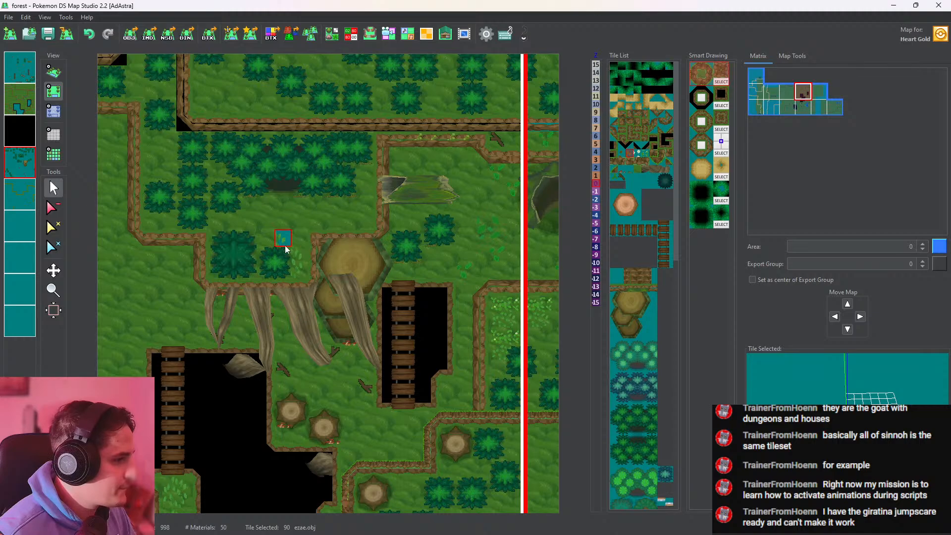
pyautogui.middleClick(24, 163)
pyautogui.click(88, 33)
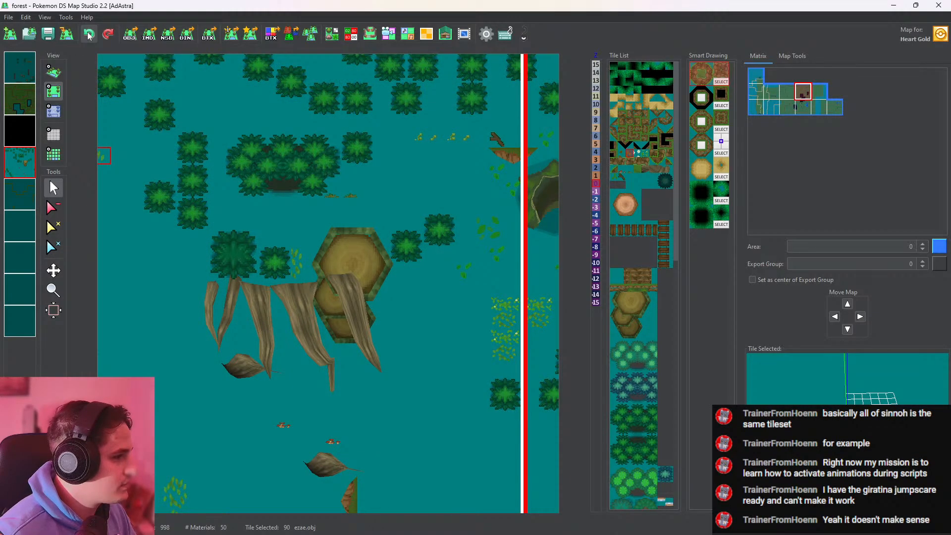
pyautogui.middleClick(28, 74)
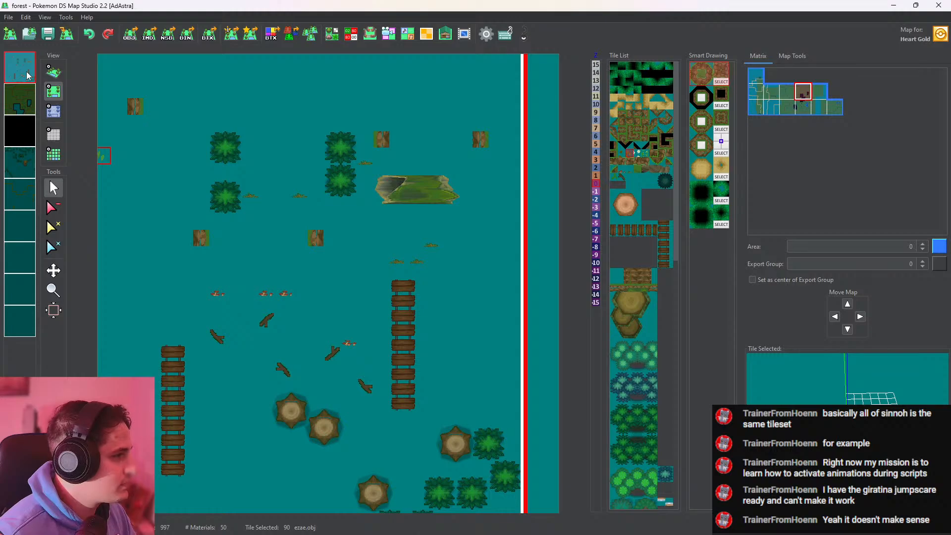
pyautogui.middleClick(27, 74)
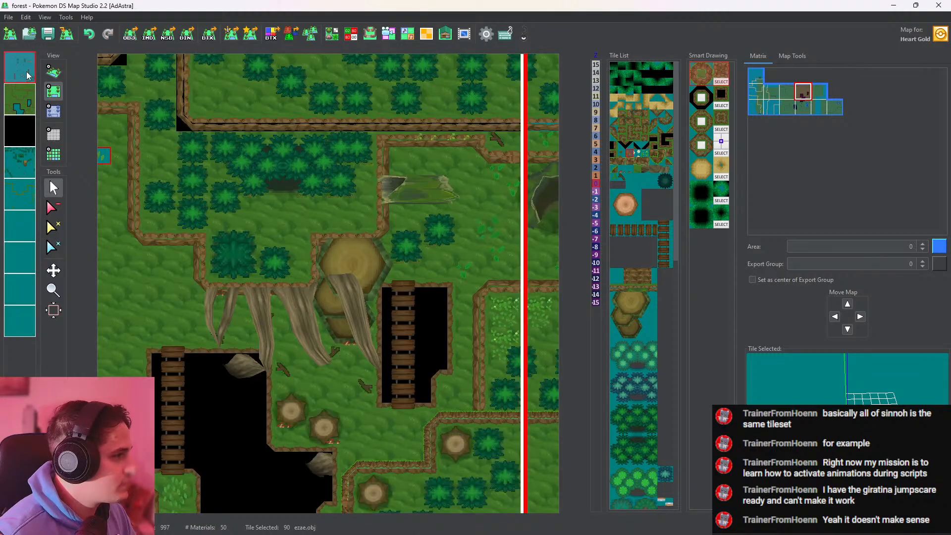
pyautogui.click(292, 243)
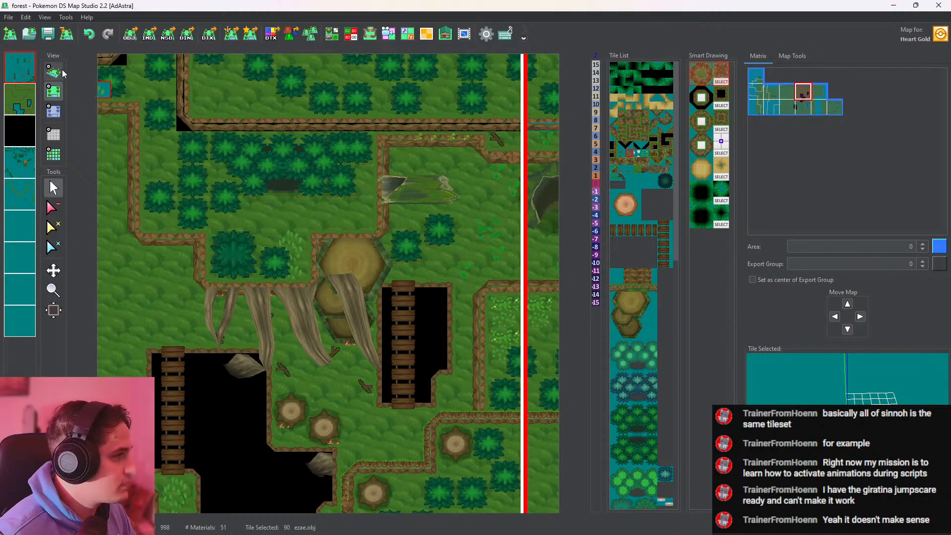
# Examine the new grass tuft on the ledge above the hanging roots and the surrounding stumps, logs and bridge pits in 3D
pyautogui.click(54, 72)
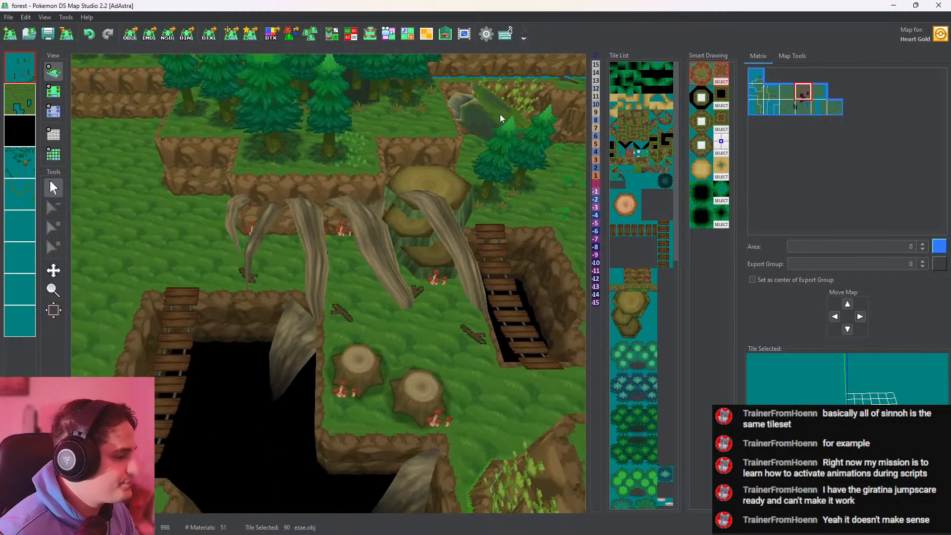
pyautogui.scroll(-8, 500, 114)
pyautogui.moveTo(446, 352); pyautogui.dragTo(342, 438)
pyautogui.scroll(8, 342, 438)
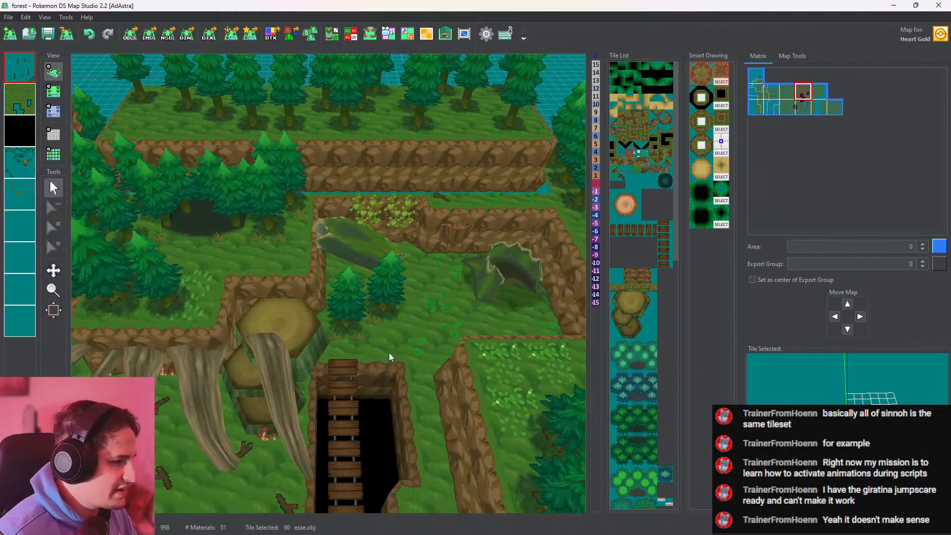
pyautogui.moveTo(389, 354); pyautogui.dragTo(472, 235)
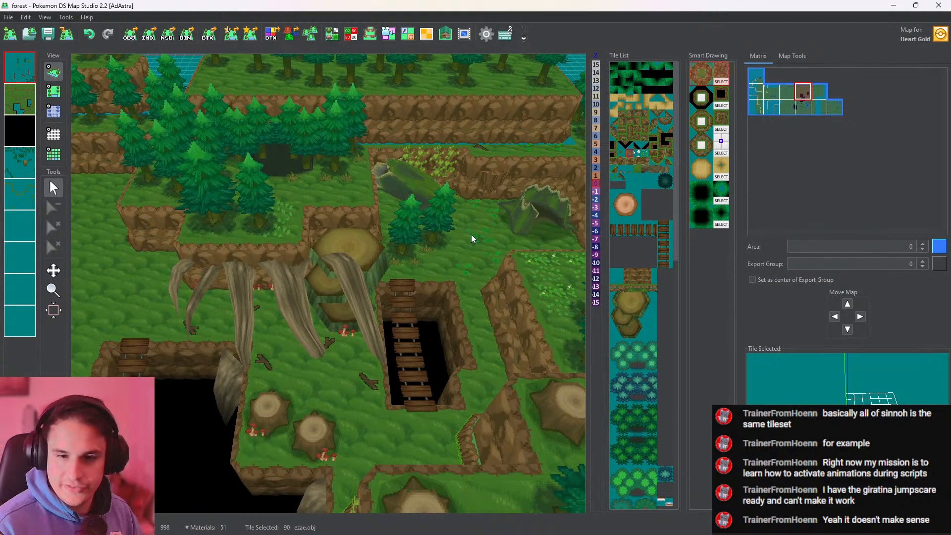
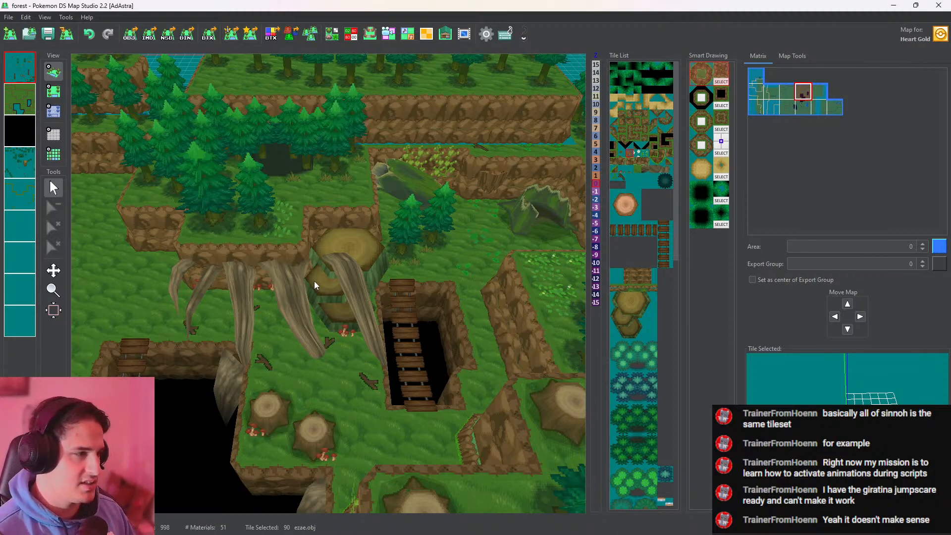
# Fill the black gaps along the plateau's stepped cliff edges with grass_14.obj on the fifth layer and check them in 3D
pyautogui.moveTo(236, 266); pyautogui.dragTo(332, 267, button='middle')
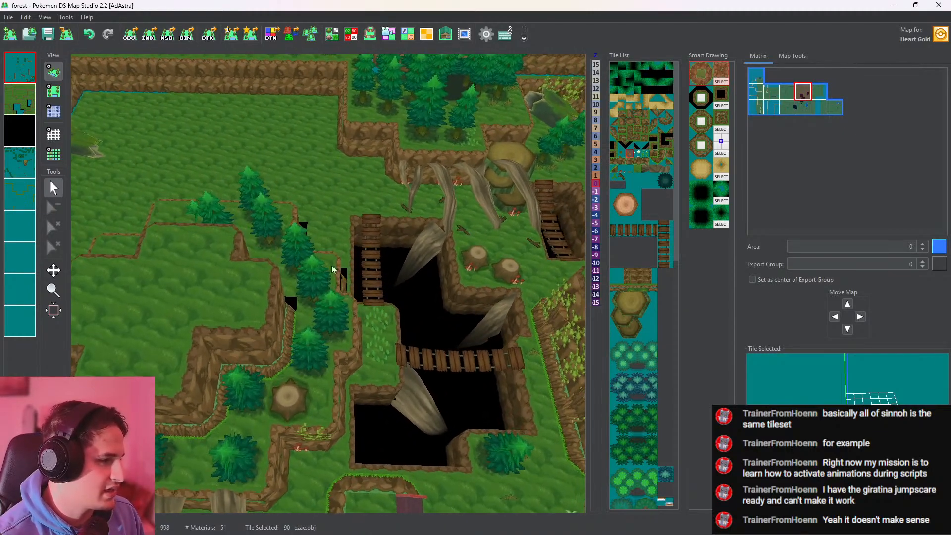
pyautogui.click(61, 94)
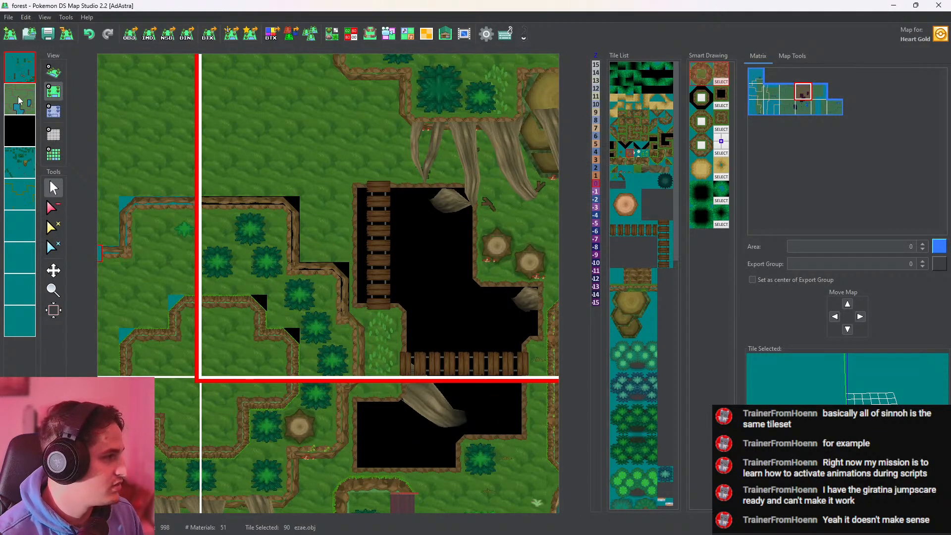
pyautogui.click(16, 193)
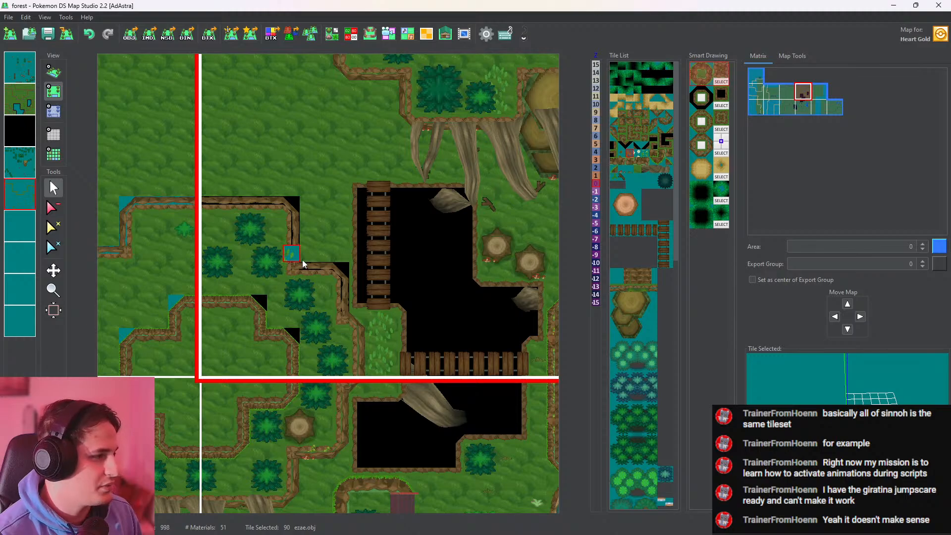
pyautogui.rightClick(437, 124)
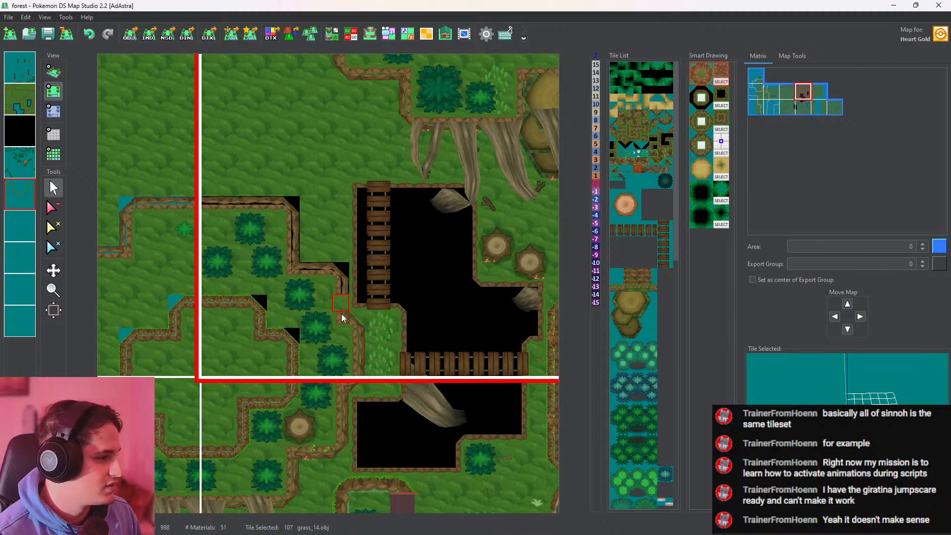
pyautogui.moveTo(340, 311)
pyautogui.mouseDown()
pyautogui.moveTo(345, 278)
pyautogui.moveTo(288, 227)
pyautogui.moveTo(210, 205)
pyautogui.mouseUp()
pyautogui.click(319, 272)
pyautogui.click(291, 338)
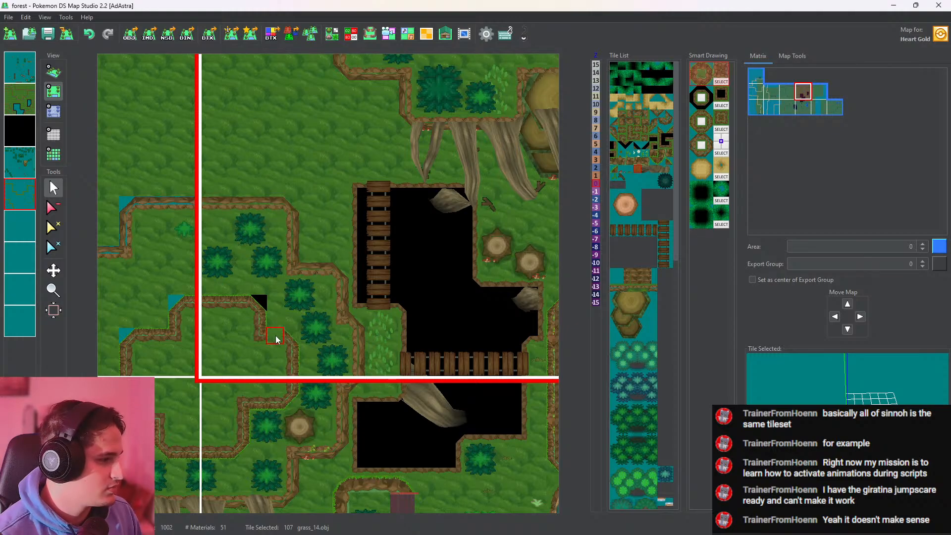
pyautogui.click(54, 72)
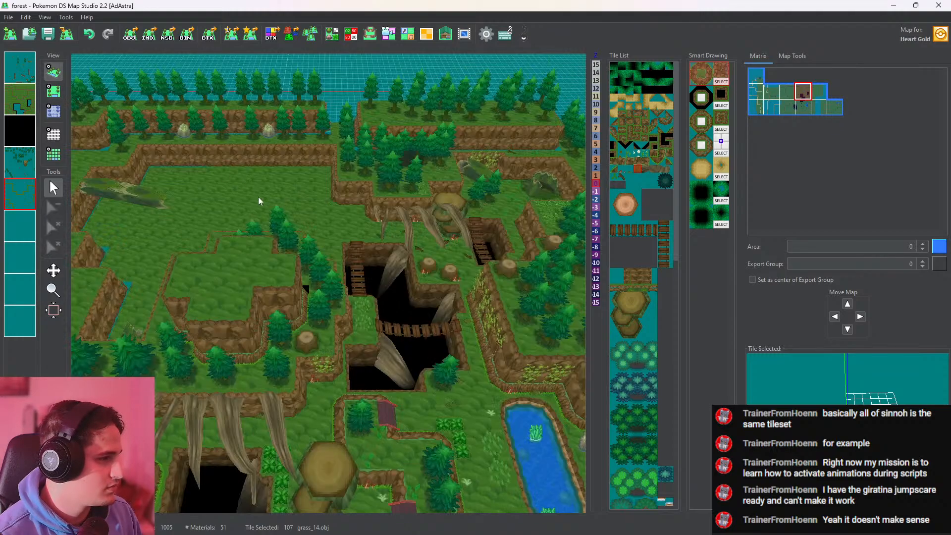
# Set the fifth layer's height to 3 along the inner plateau's stepped cliff edge, continuing the band into the neighbouring western map
pyautogui.moveTo(259, 367); pyautogui.dragTo(245, 224)
pyautogui.press('space')
pyautogui.press('h')
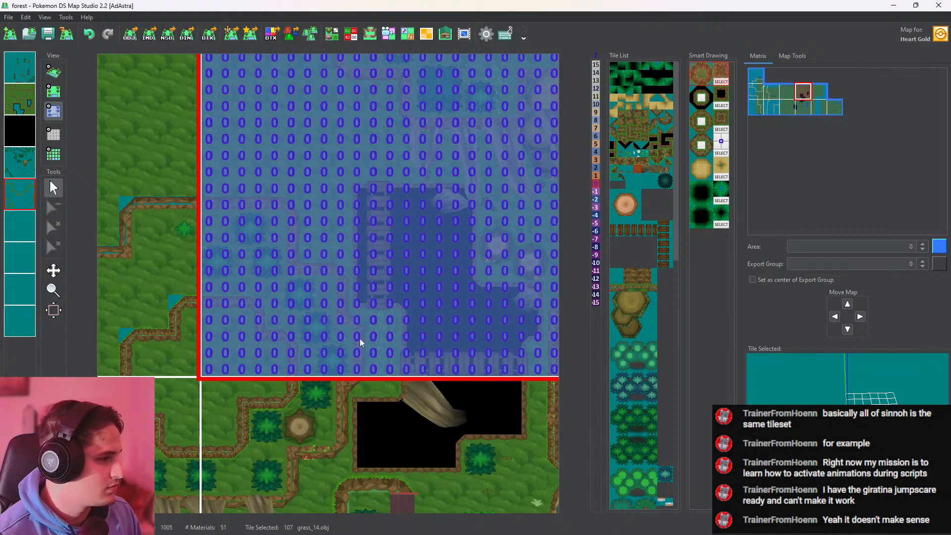
pyautogui.click(595, 159)
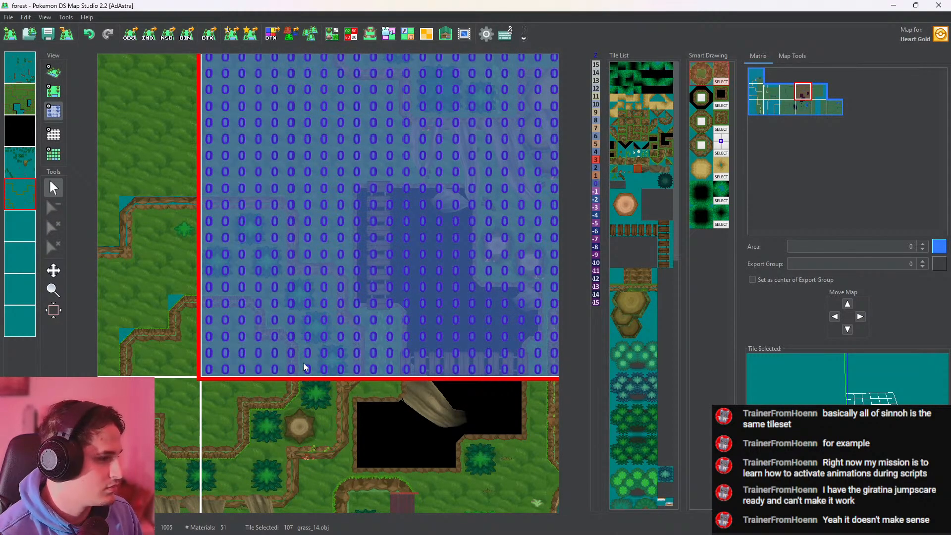
pyautogui.moveTo(291, 369); pyautogui.dragTo(291, 348)
pyautogui.click(293, 382)
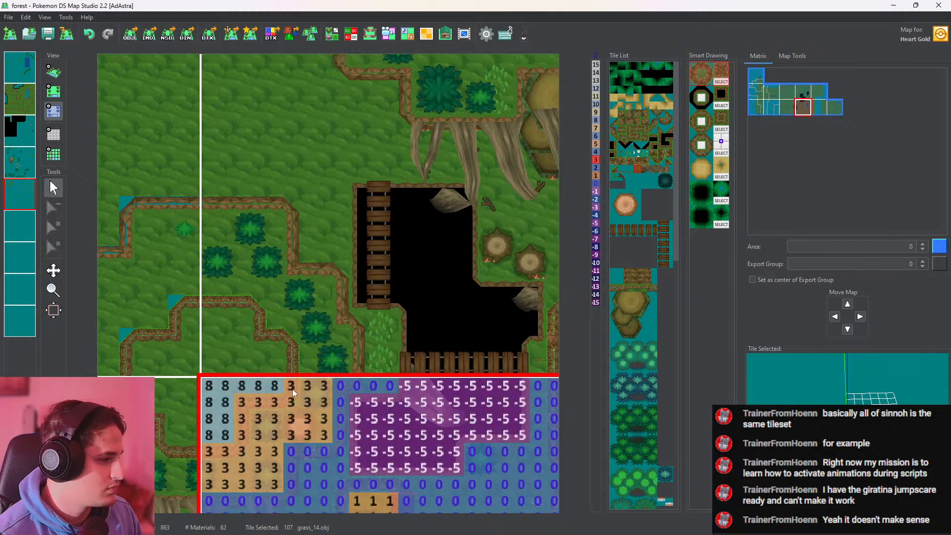
pyautogui.click(289, 349)
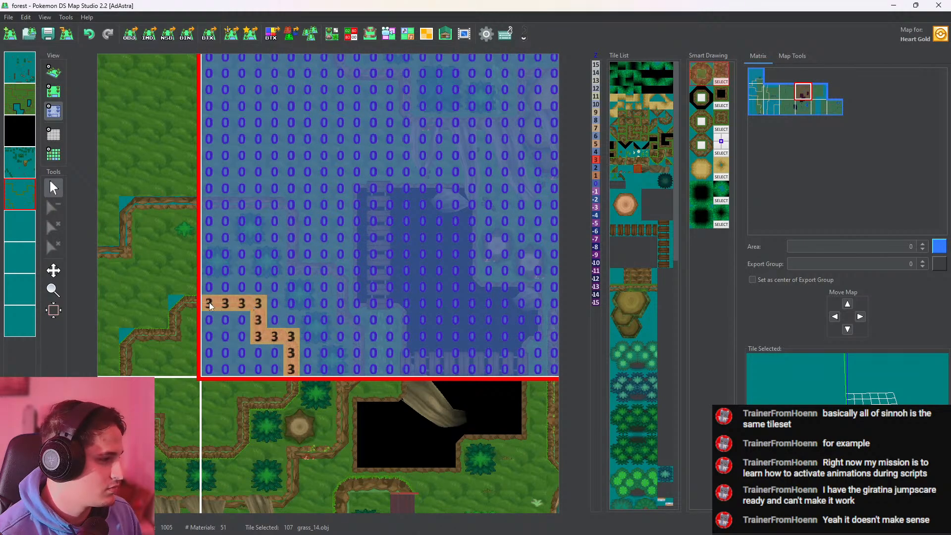
pyautogui.click(182, 305)
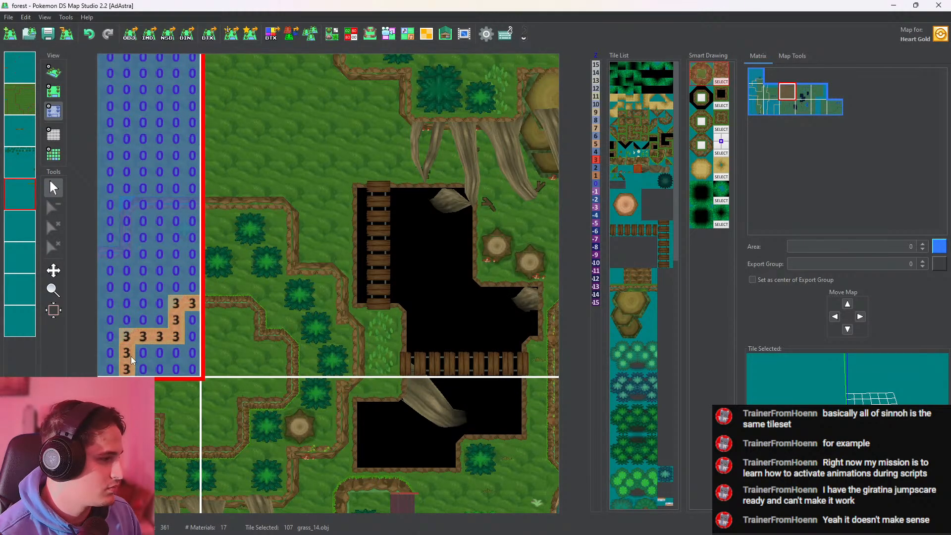
# Cover the inner plateau's cliff-corner gaps in the western map with grass_14.obj on the fifth layer, then check them in 3D
pyautogui.click(277, 203)
pyautogui.click(53, 91)
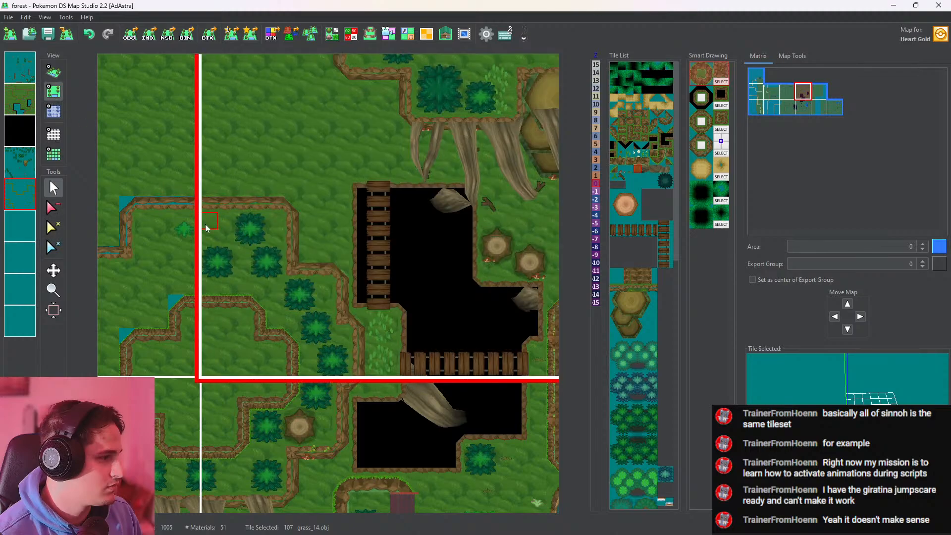
pyautogui.click(176, 305)
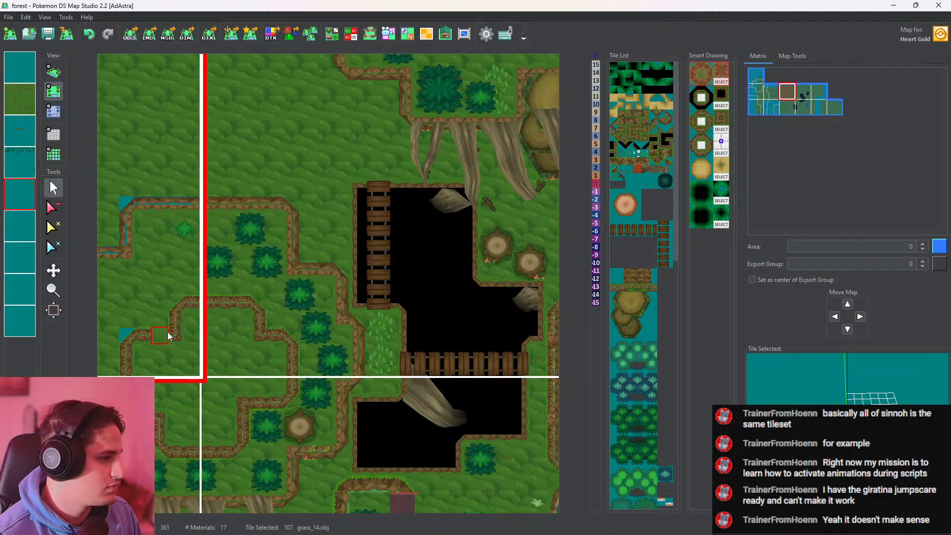
pyautogui.click(54, 72)
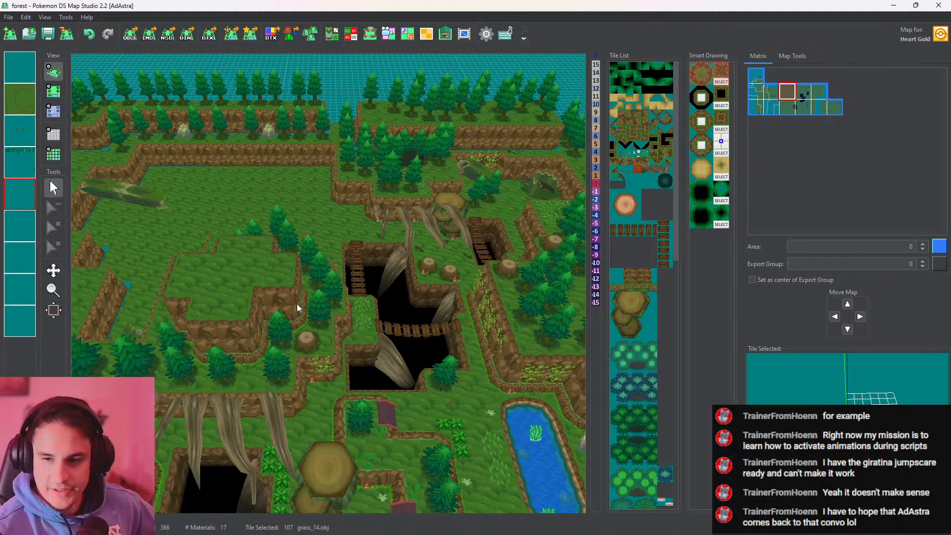
# Examine the whole forest map in 3D, from the bridge pits and eastern tree line to the western clearing
pyautogui.scroll(-4, 414, 370)
pyautogui.moveTo(414, 369); pyautogui.dragTo(317, 367, button='middle')
pyautogui.scroll(4, 340, 331)
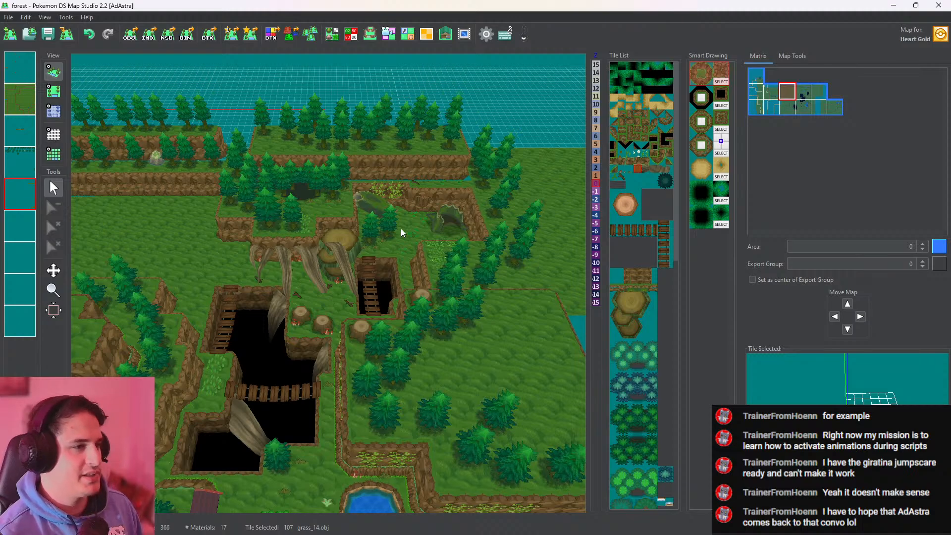
pyautogui.moveTo(315, 194); pyautogui.dragTo(501, 269, button='middle')
pyautogui.scroll(-6, 501, 271)
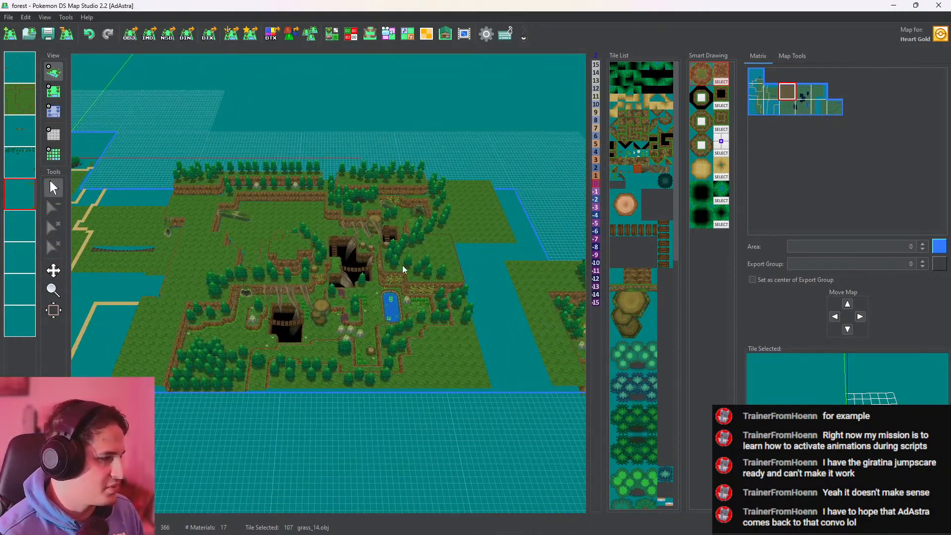
pyautogui.scroll(10, 377, 389)
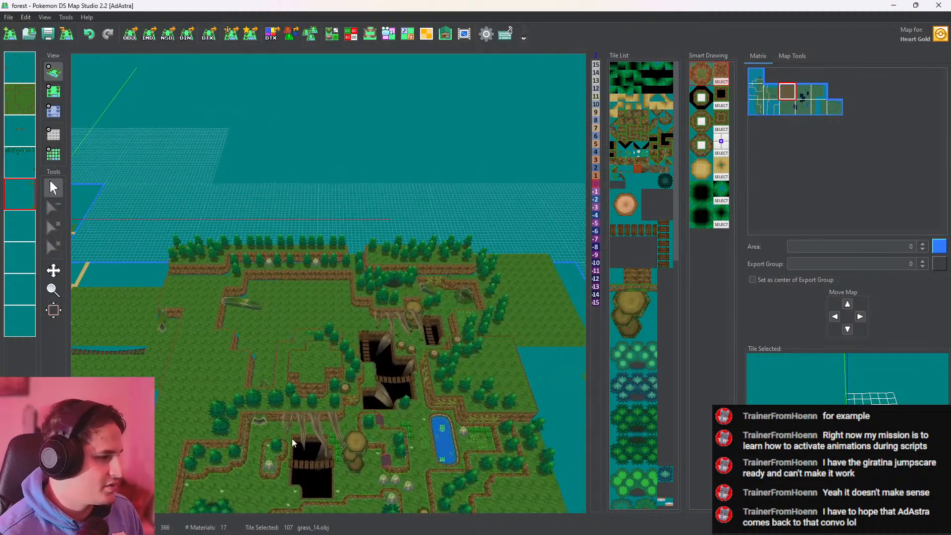
pyautogui.moveTo(377, 389); pyautogui.dragTo(395, 285)
pyautogui.scroll(5, 387, 238)
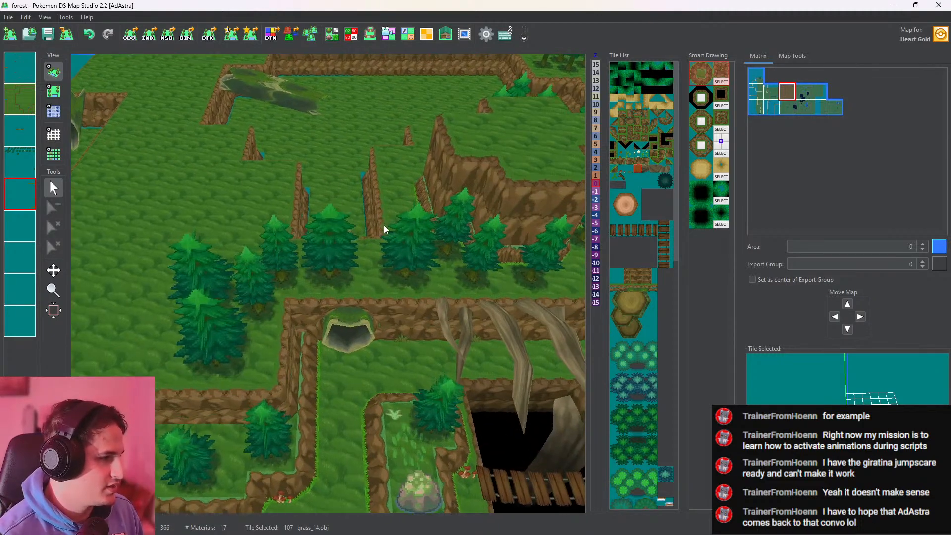
# Examine the clearing with the fallen mossy log, its narrow southern passage and the surrounding cliffs from above and in 3D
pyautogui.moveTo(385, 225); pyautogui.dragTo(342, 277)
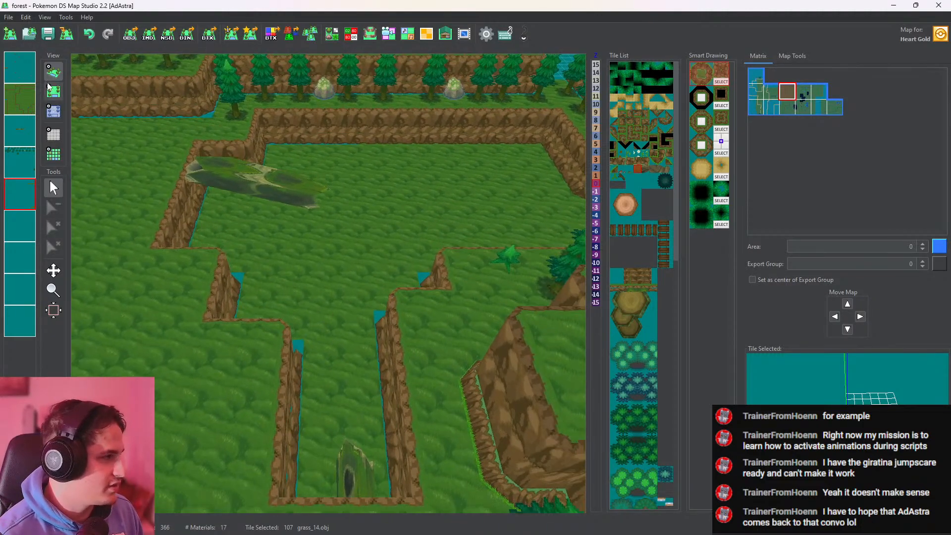
pyautogui.click(54, 92)
pyautogui.click(54, 72)
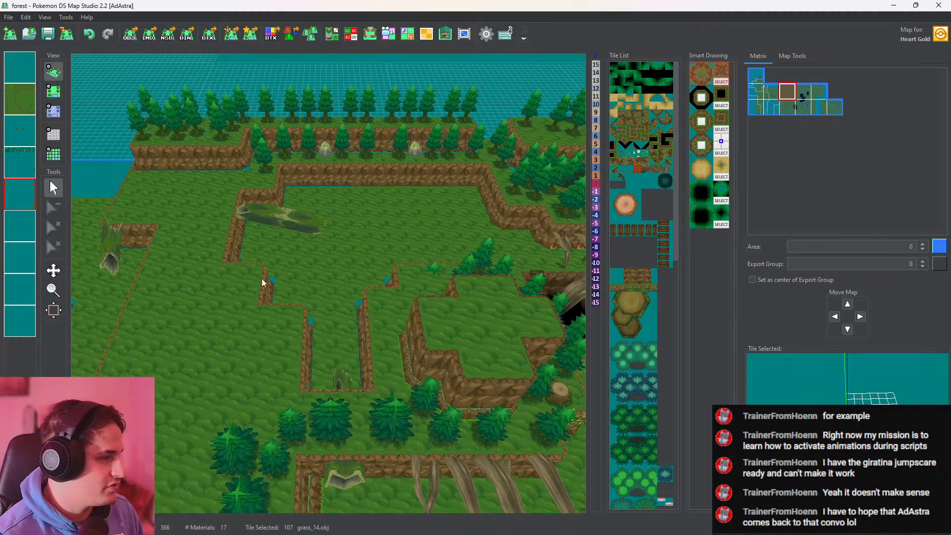
pyautogui.moveTo(372, 271); pyautogui.dragTo(337, 349)
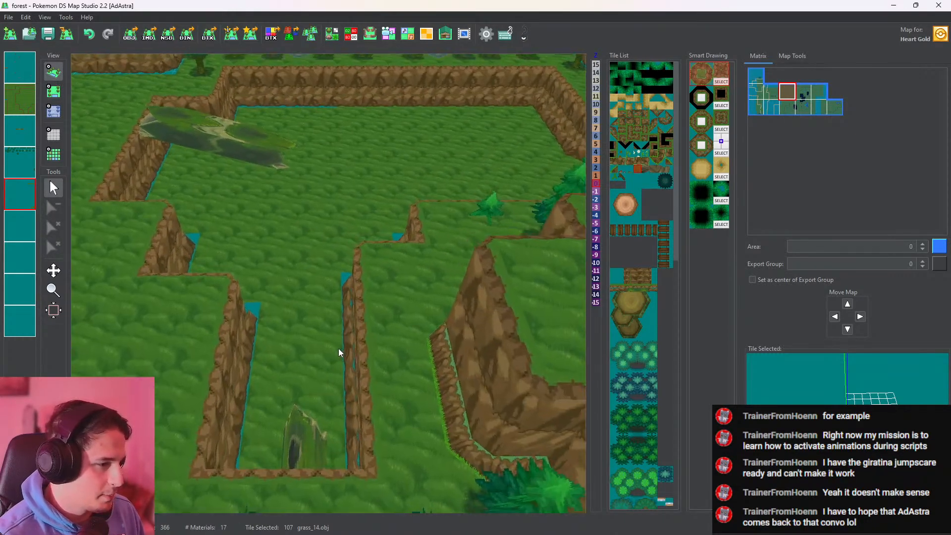
pyautogui.click(55, 91)
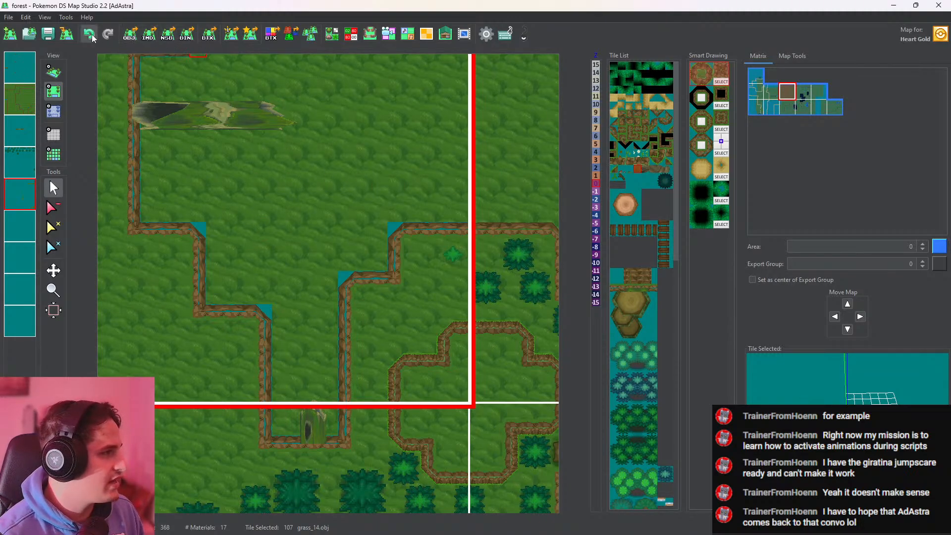
pyautogui.click(53, 71)
pyautogui.scroll(2, 346, 230)
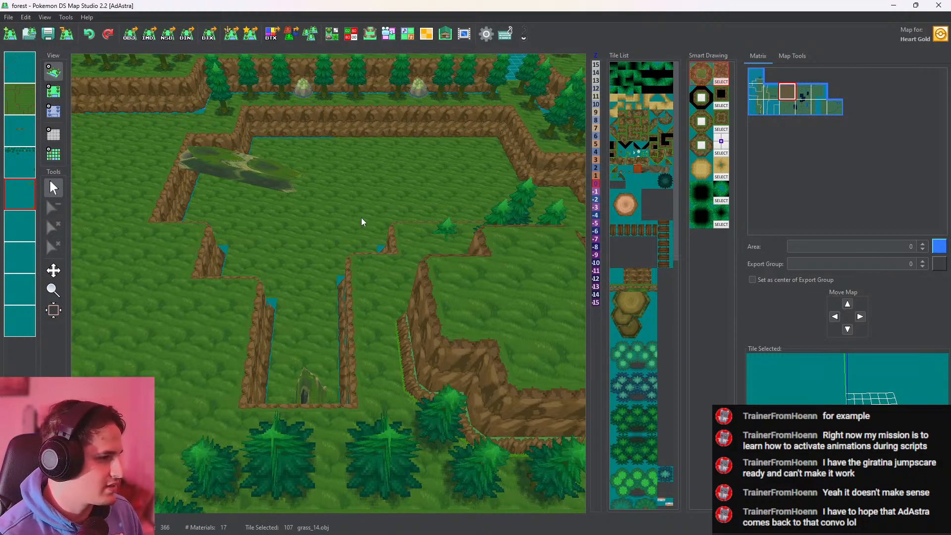
pyautogui.moveTo(389, 190); pyautogui.dragTo(531, 269)
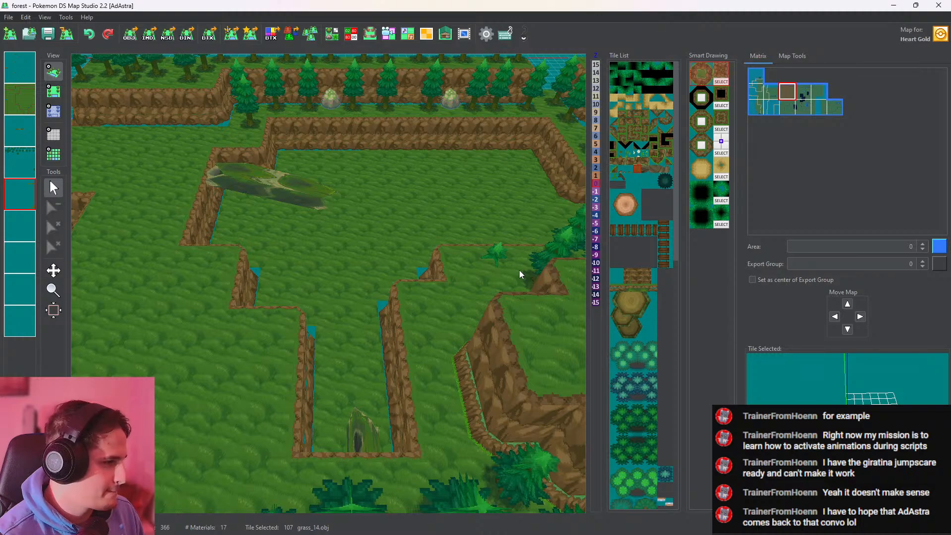
pyautogui.moveTo(415, 227); pyautogui.dragTo(369, 311)
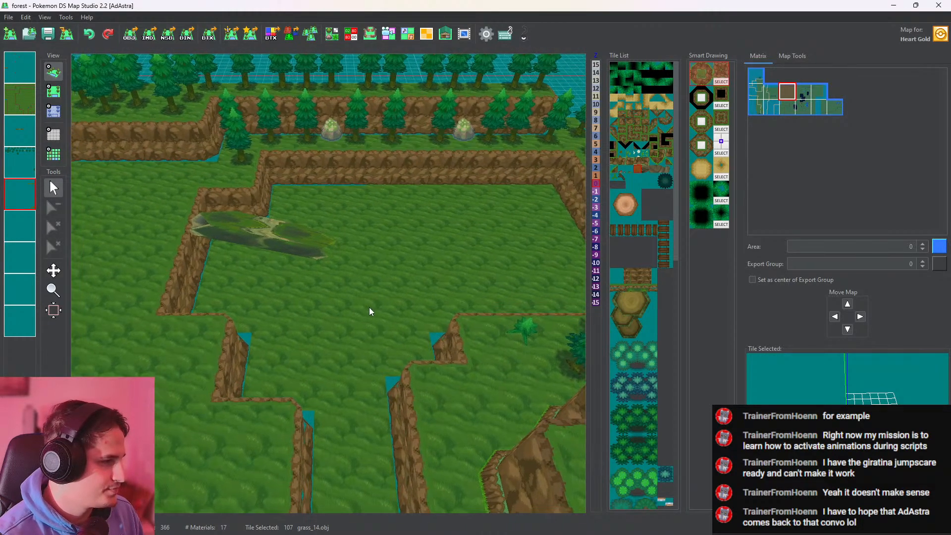
# Erase the fallen mossy log in the northwestern clearing from the third layer and check the cleared area in 3D
pyautogui.click(53, 92)
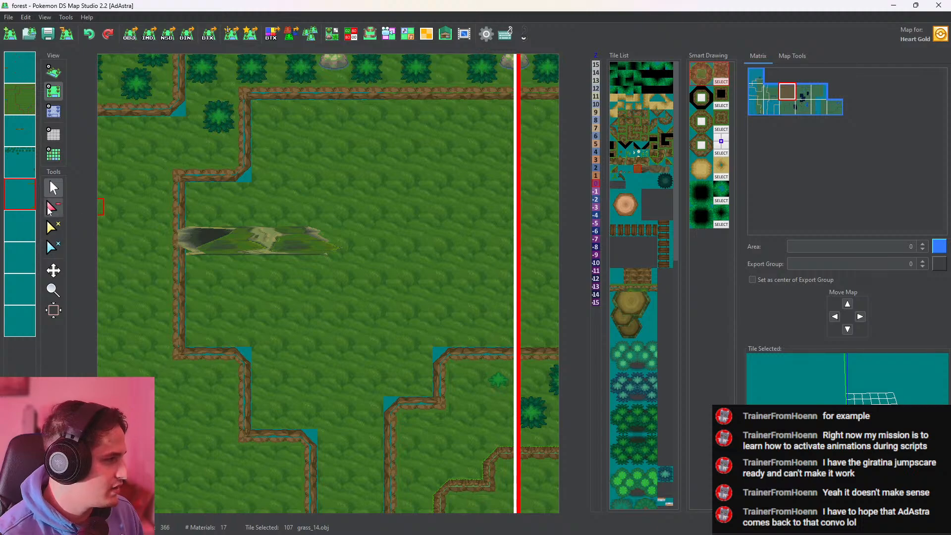
pyautogui.click(53, 207)
pyautogui.click(21, 72)
pyautogui.click(20, 99)
pyautogui.click(20, 130)
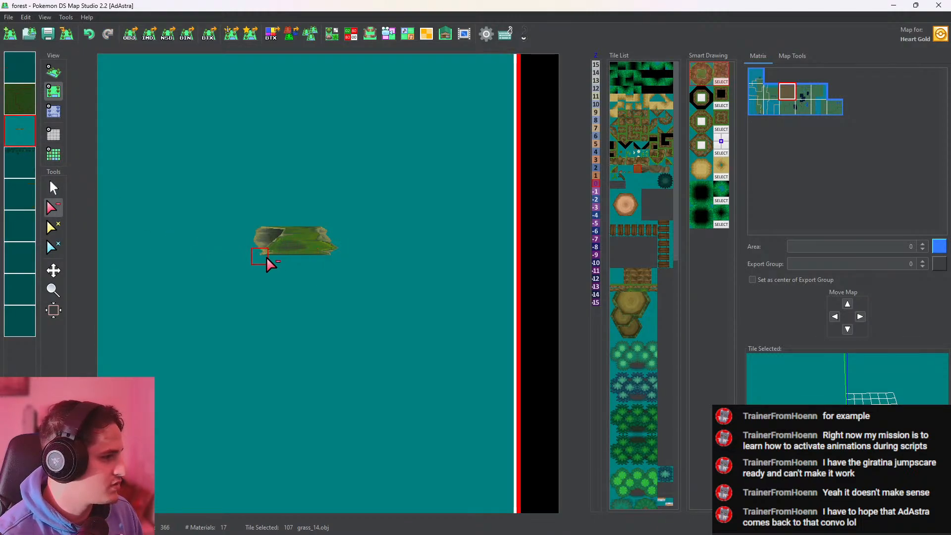
pyautogui.click(285, 243)
pyautogui.click(15, 132)
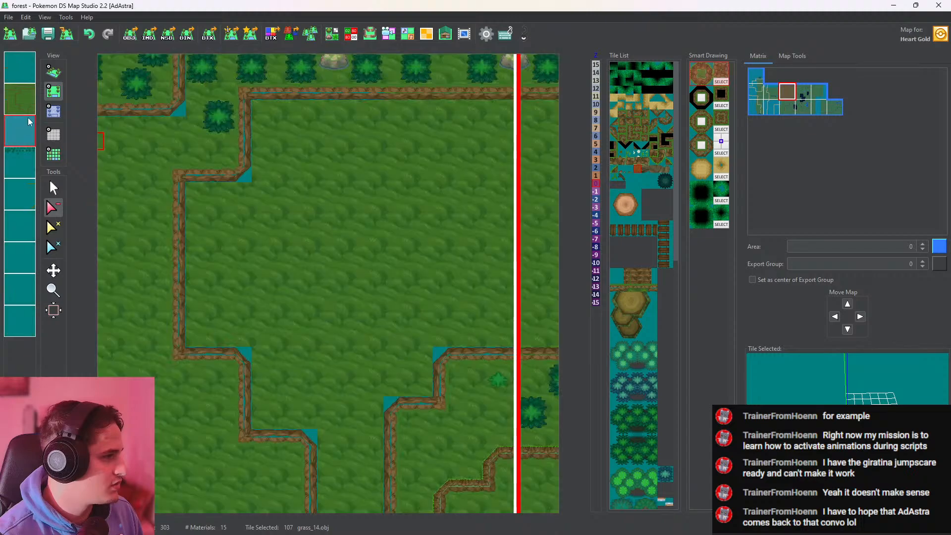
pyautogui.click(53, 73)
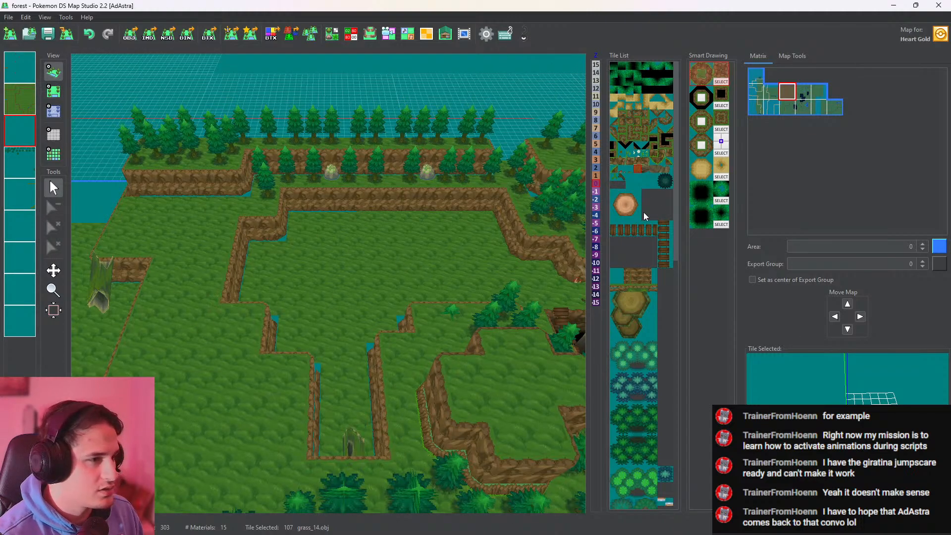
# Place the stacked stumps tile A2222.obj on the third layer in the western part of the cleared area
pyautogui.click(625, 311)
pyautogui.click(52, 90)
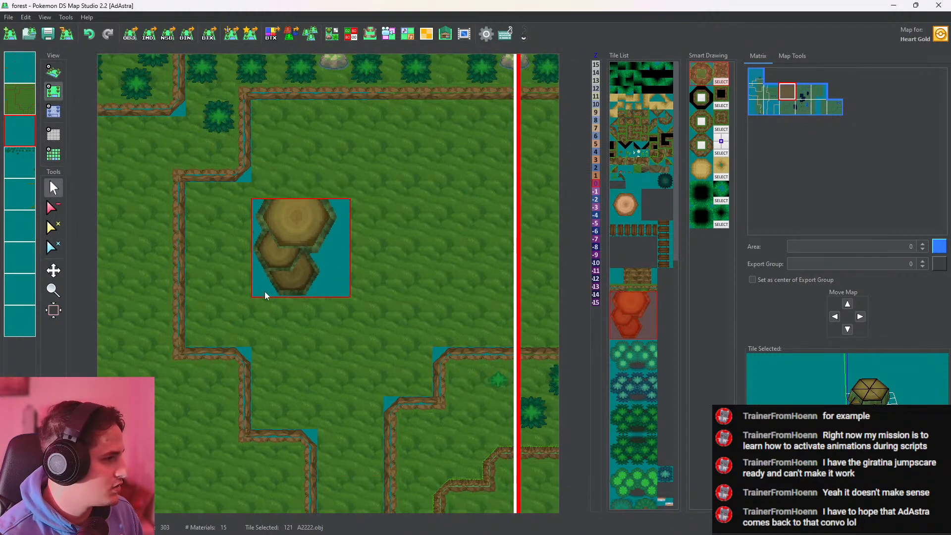
pyautogui.click(249, 327)
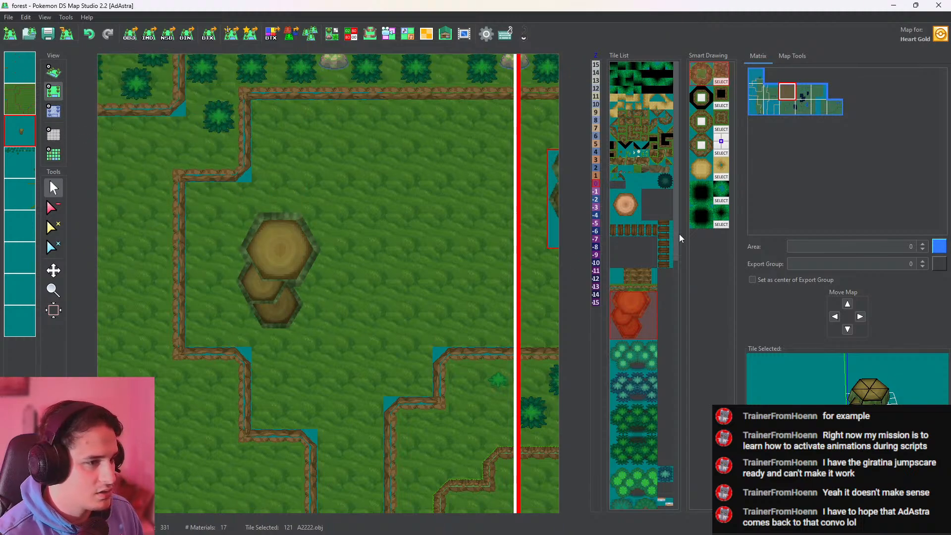
# Lay two trunk_1.obj log tiles on the first layer, running east from the clearing's western cliff edge over the stacked stumps
pyautogui.moveTo(676, 234); pyautogui.dragTo(683, 467)
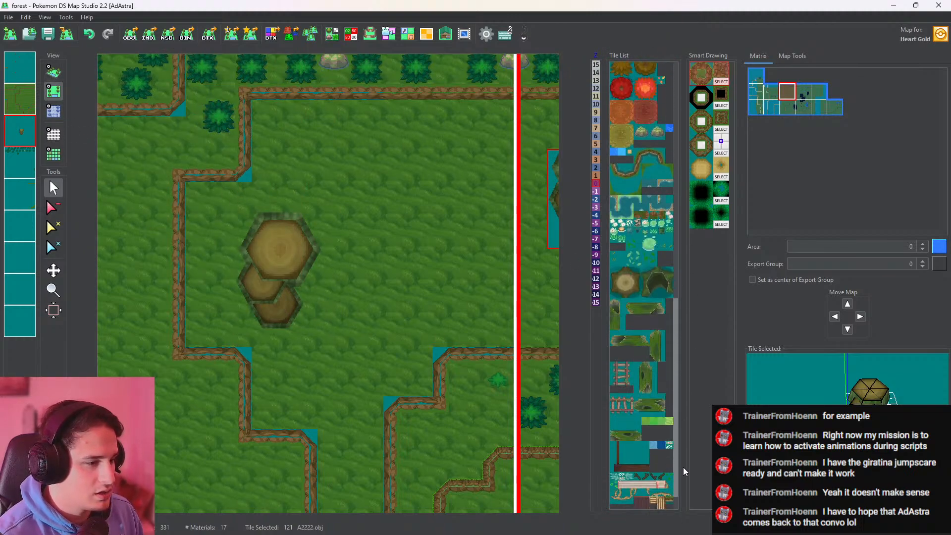
pyautogui.click(632, 433)
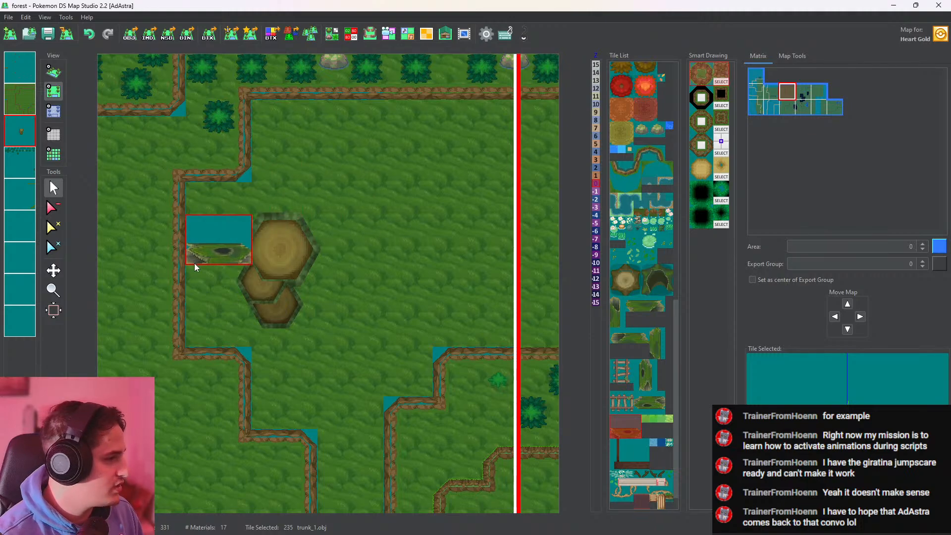
pyautogui.click(54, 72)
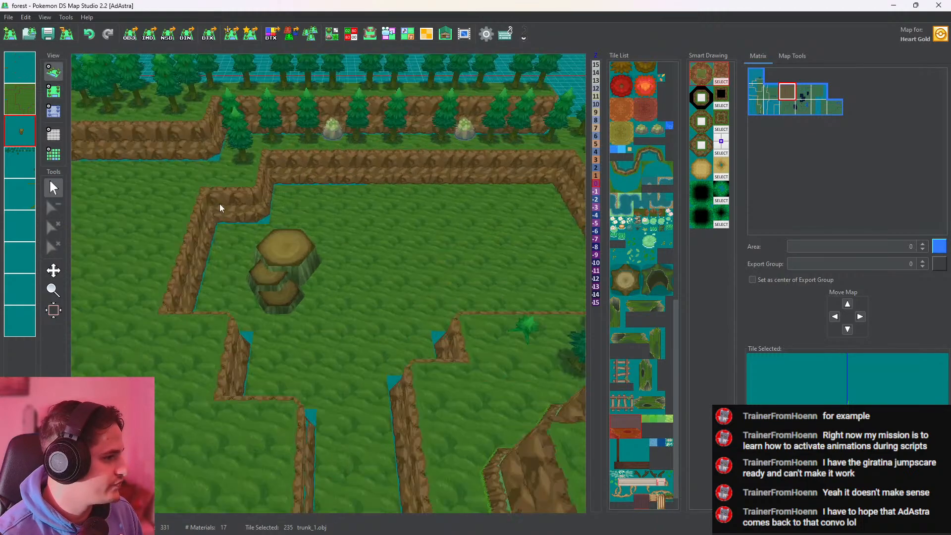
pyautogui.moveTo(219, 204); pyautogui.dragTo(334, 247)
pyautogui.click(53, 91)
pyautogui.click(20, 70)
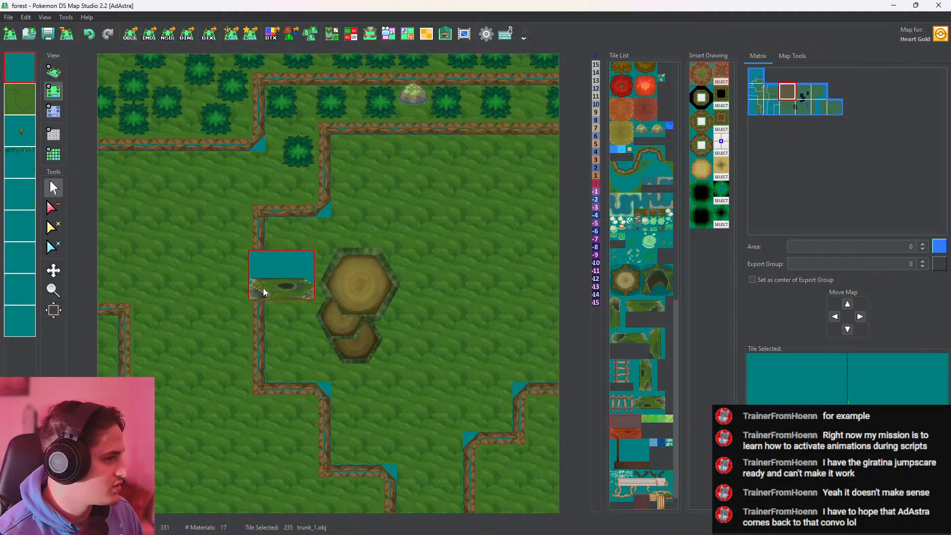
pyautogui.click(262, 281)
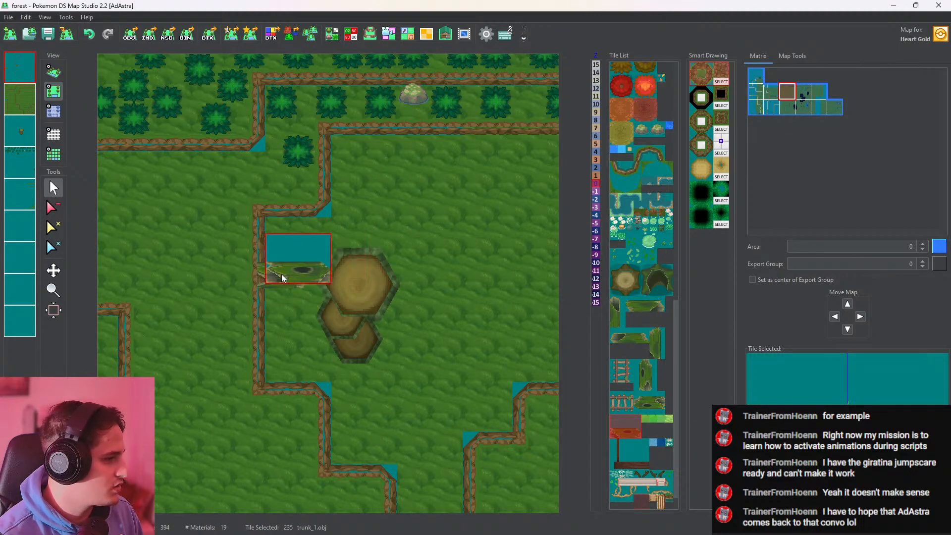
pyautogui.click(317, 273)
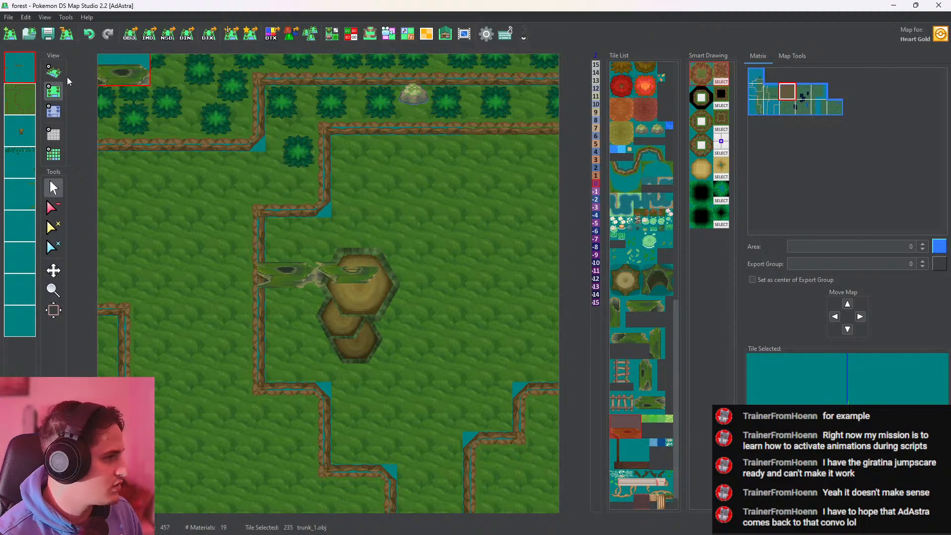
# Make the trunk_1.obj tile X tileable in the tileset, with its texture X tiling switched off
pyautogui.click(332, 34)
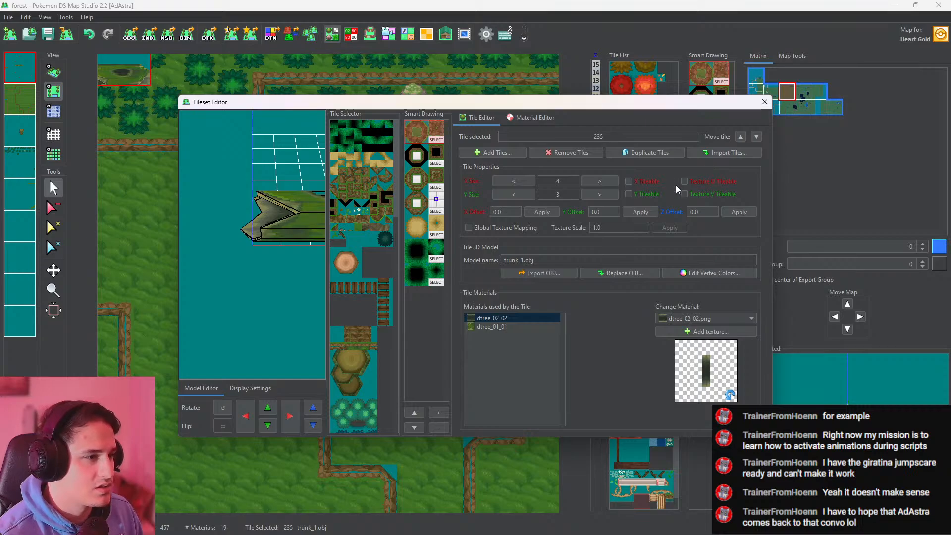
pyautogui.click(764, 102)
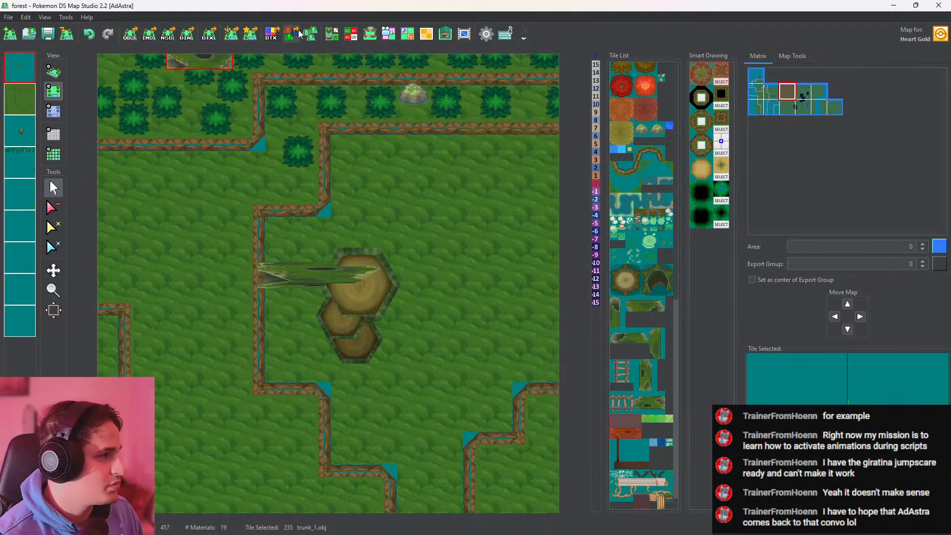
pyautogui.click(332, 34)
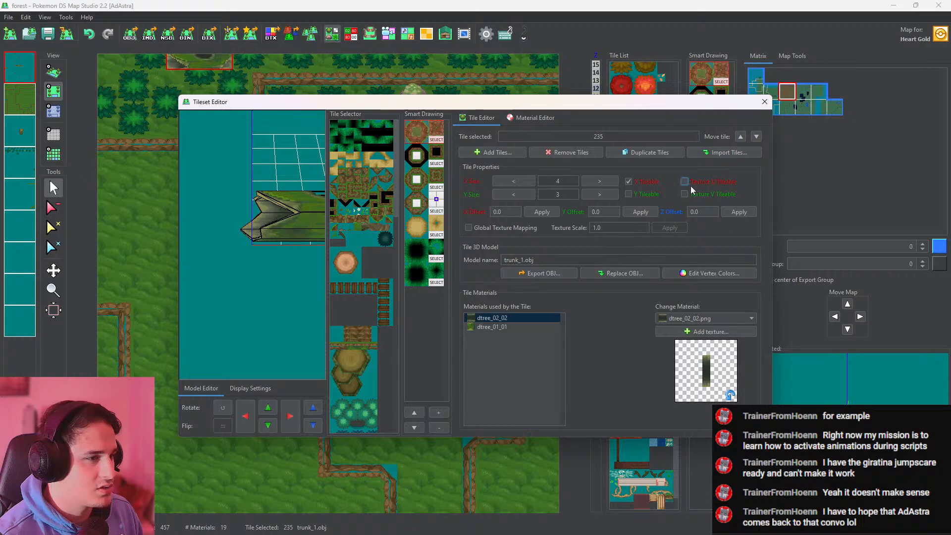
pyautogui.click(764, 102)
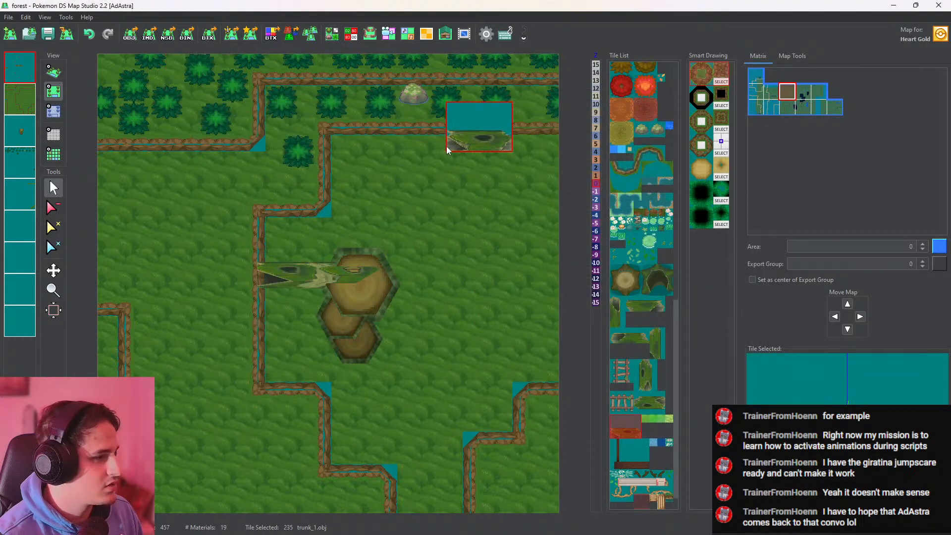
# Set the height of the two cells under the log's western end to 3 and check it in 3D
pyautogui.click(53, 72)
pyautogui.scroll(9, 396, 240)
pyautogui.moveTo(411, 245)
pyautogui.mouseDown()
pyautogui.moveTo(438, 145)
pyautogui.moveTo(415, 250)
pyautogui.mouseUp()
pyautogui.click(54, 90)
pyautogui.click(54, 110)
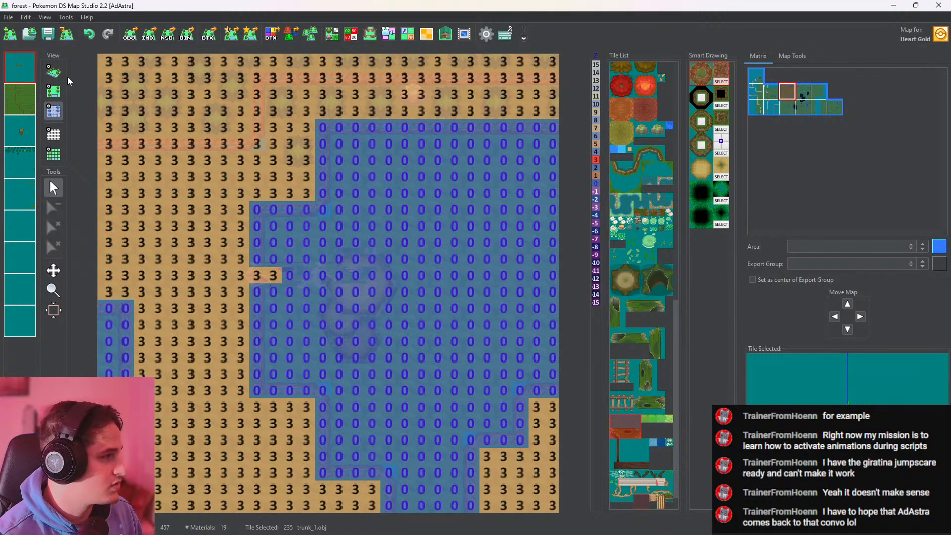
pyautogui.click(54, 72)
pyautogui.scroll(8, 307, 226)
pyautogui.click(55, 92)
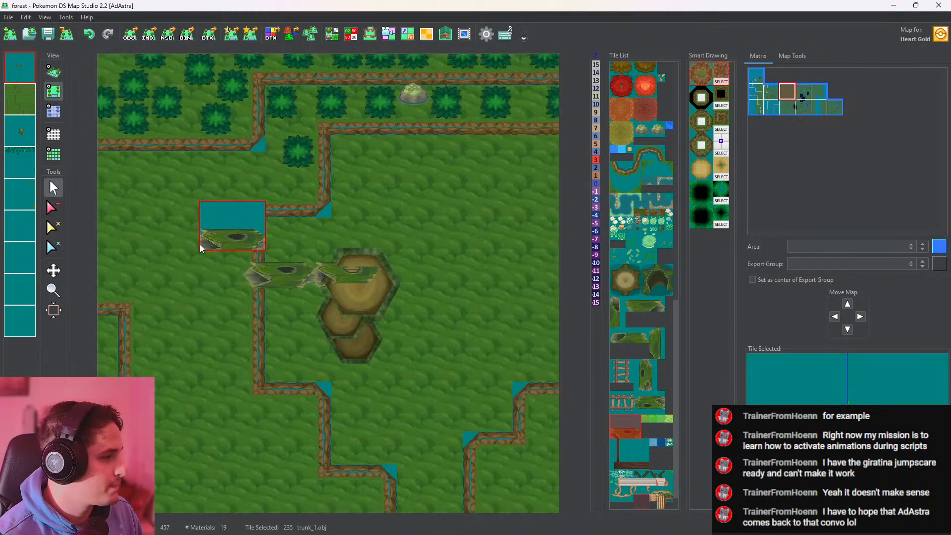
# Extend height 3 eastward along the rest of the log's row and inspect the raised log in 3D
pyautogui.click(55, 112)
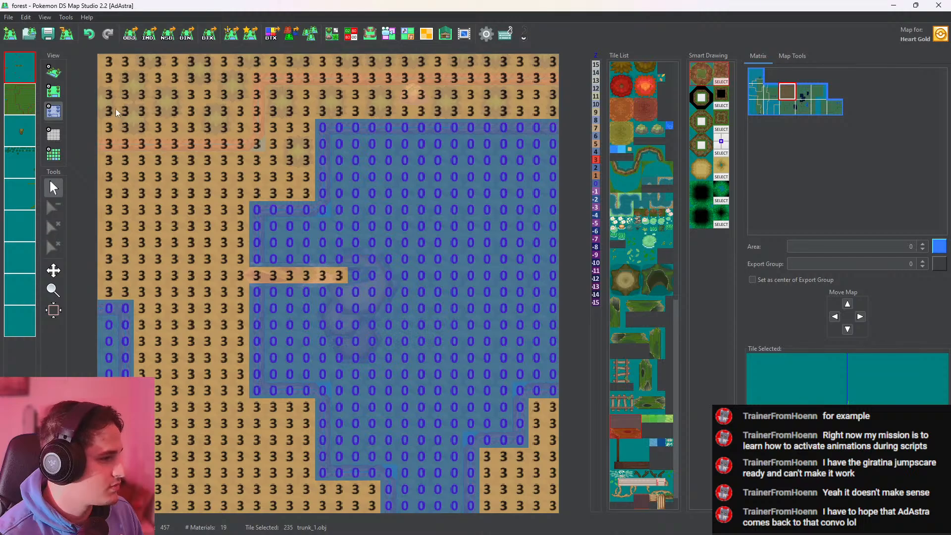
pyautogui.click(54, 73)
pyautogui.scroll(8, 301, 212)
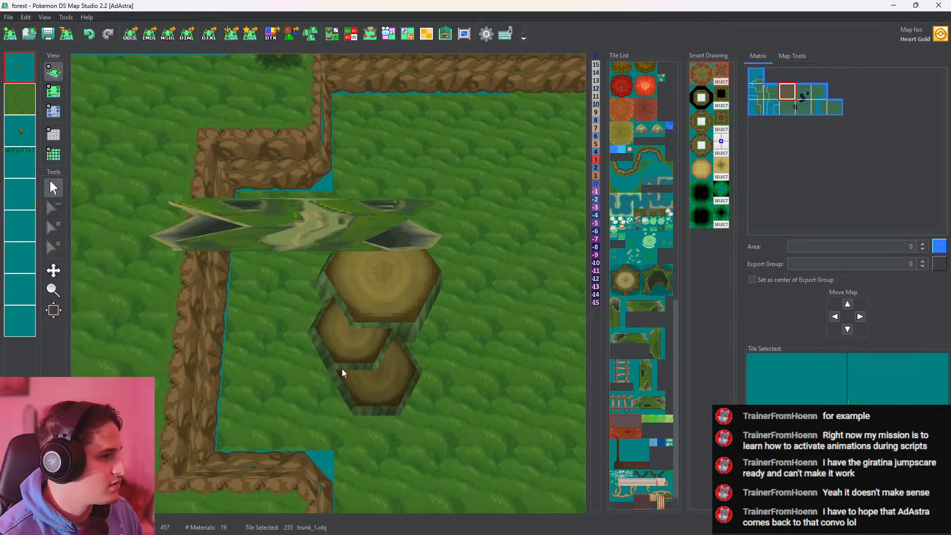
pyautogui.moveTo(342, 369); pyautogui.dragTo(186, 136)
pyautogui.click(54, 97)
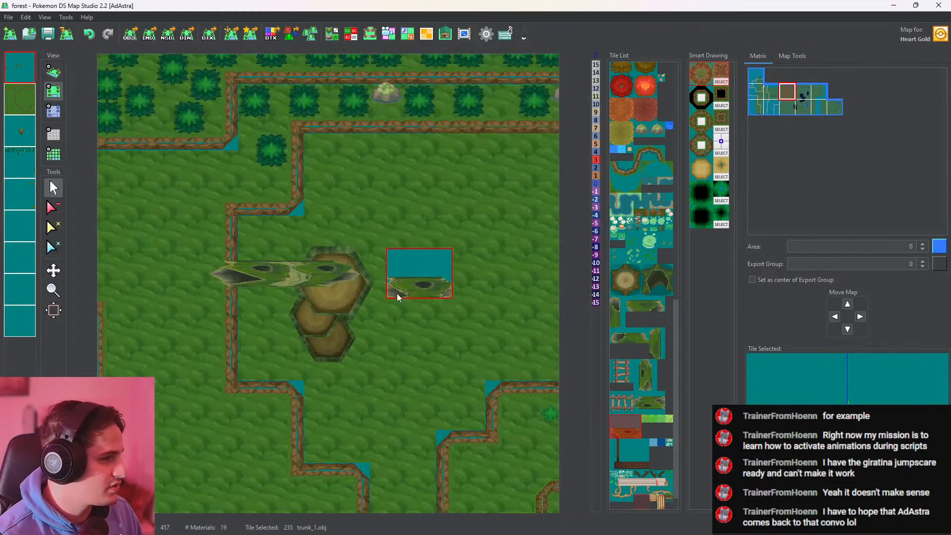
pyautogui.scroll(-1, 656, 321)
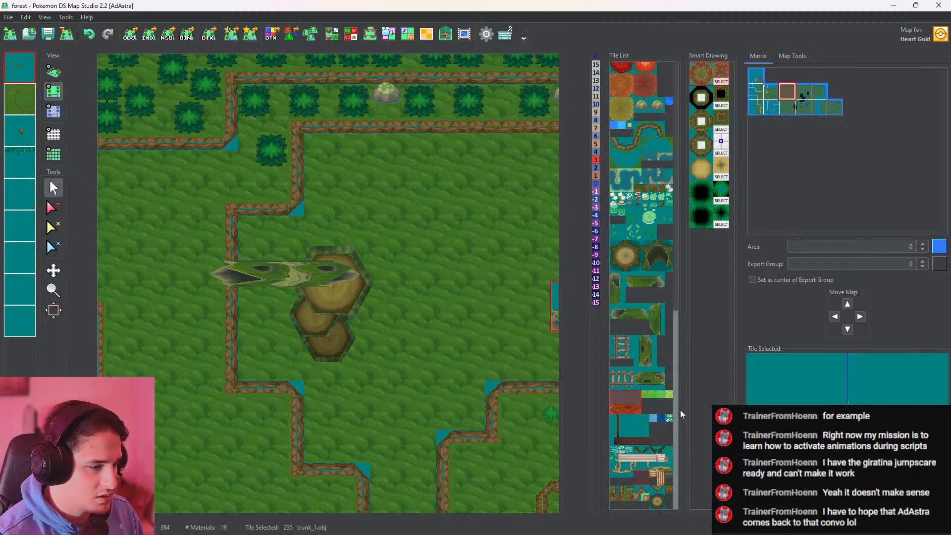
pyautogui.click(669, 494)
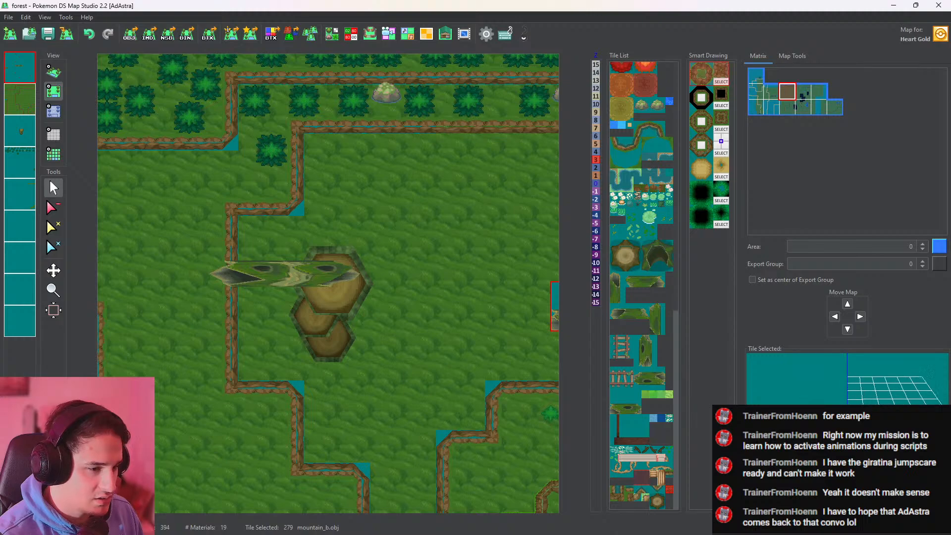
pyautogui.click(617, 494)
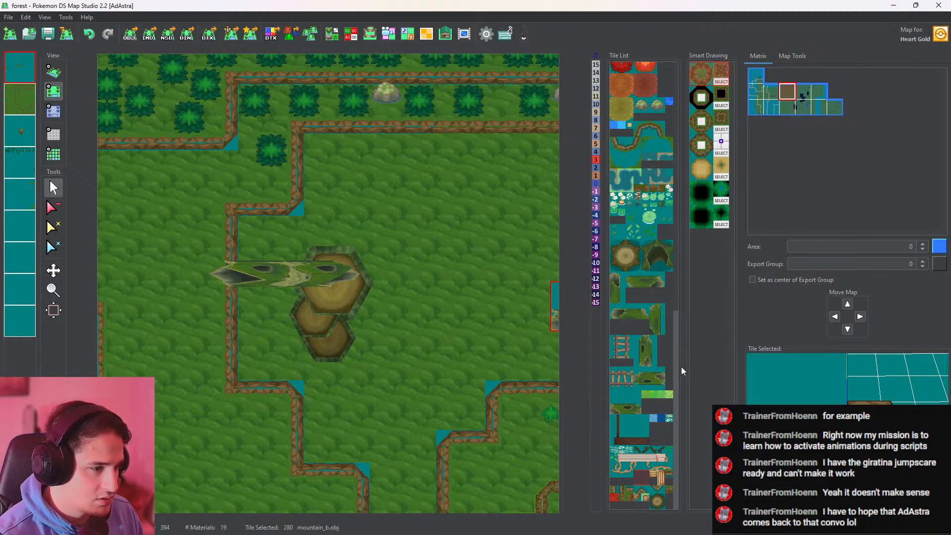
pyautogui.moveTo(678, 367); pyautogui.dragTo(694, 72)
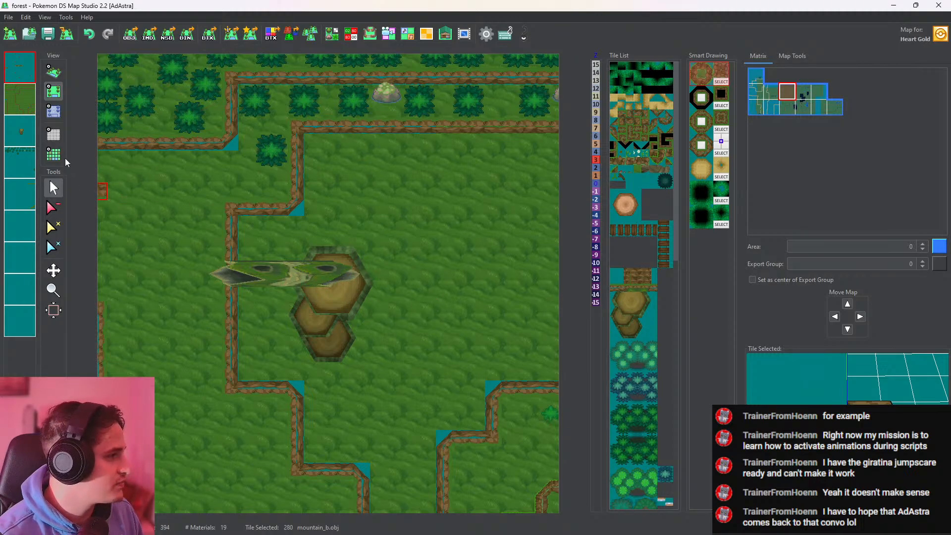
# Check the log and stumps in 3D and erase the stacked stumps from the third layer
pyautogui.click(54, 73)
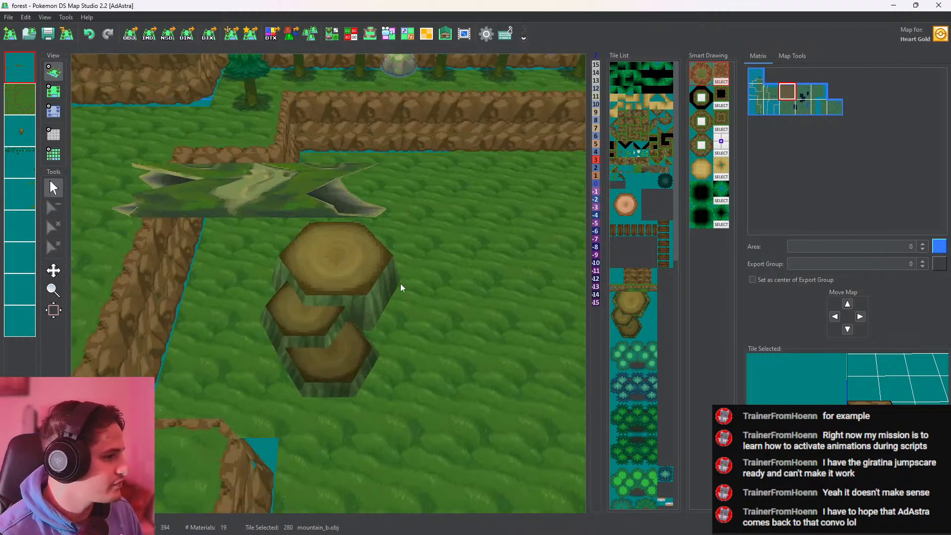
pyautogui.click(54, 91)
pyautogui.click(20, 131)
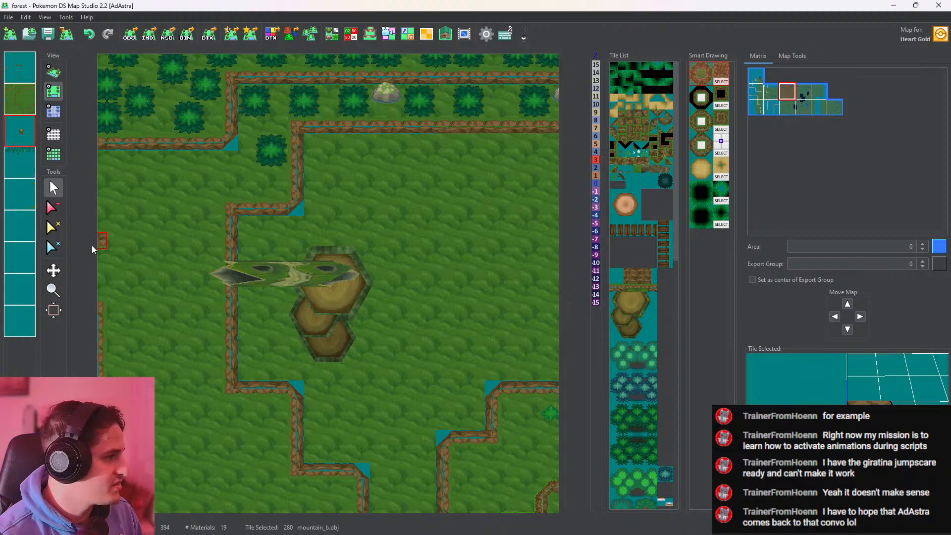
pyautogui.click(53, 207)
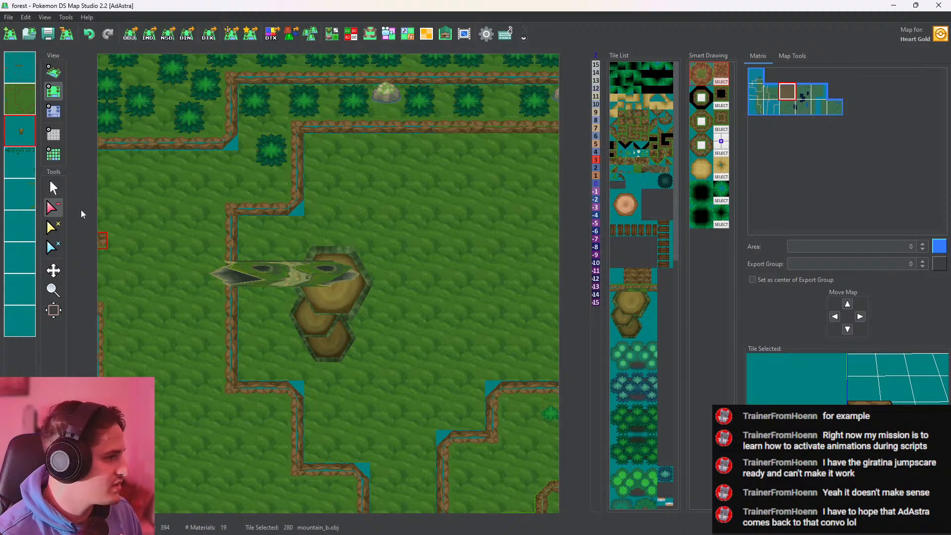
pyautogui.click(307, 329)
pyautogui.click(53, 188)
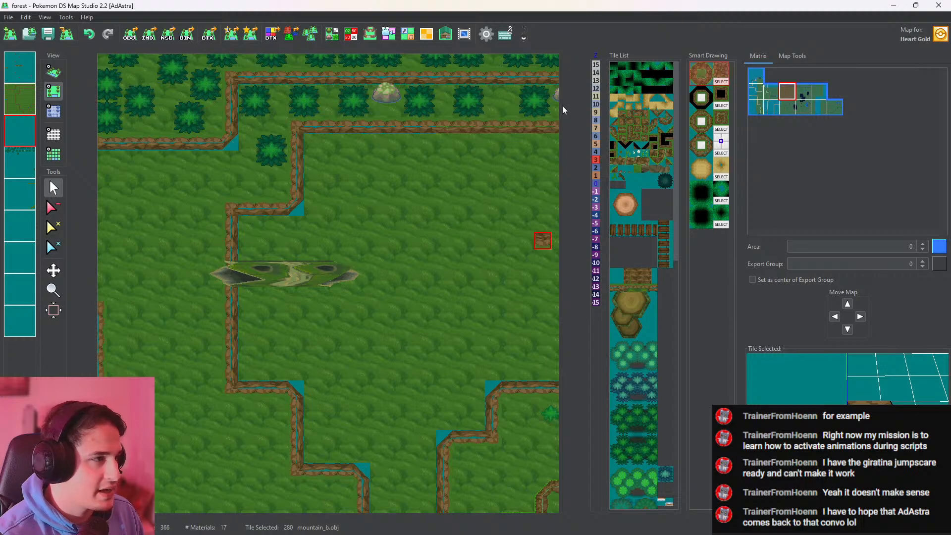
# Paint and fill a stepped patch of Sand_path_r.obj on the third layer under and southeast of the log's eastern end
pyautogui.click(614, 98)
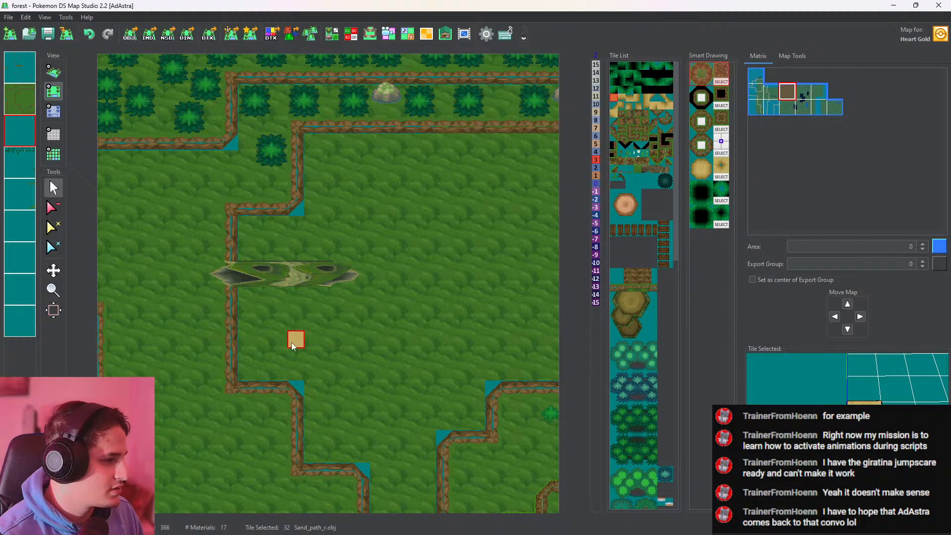
pyautogui.moveTo(302, 340); pyautogui.dragTo(361, 342)
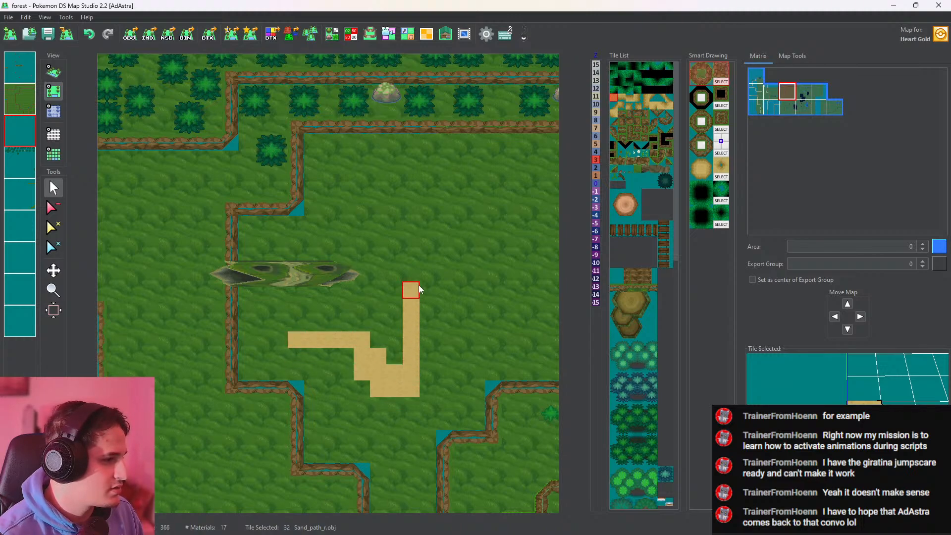
pyautogui.moveTo(444, 380)
pyautogui.mouseDown()
pyautogui.moveTo(436, 276)
pyautogui.moveTo(444, 256)
pyautogui.moveTo(378, 240)
pyautogui.moveTo(298, 239)
pyautogui.moveTo(302, 326)
pyautogui.moveTo(319, 239)
pyautogui.moveTo(391, 223)
pyautogui.moveTo(336, 218)
pyautogui.moveTo(379, 226)
pyautogui.mouseUp()
pyautogui.click(54, 207)
pyautogui.click(55, 189)
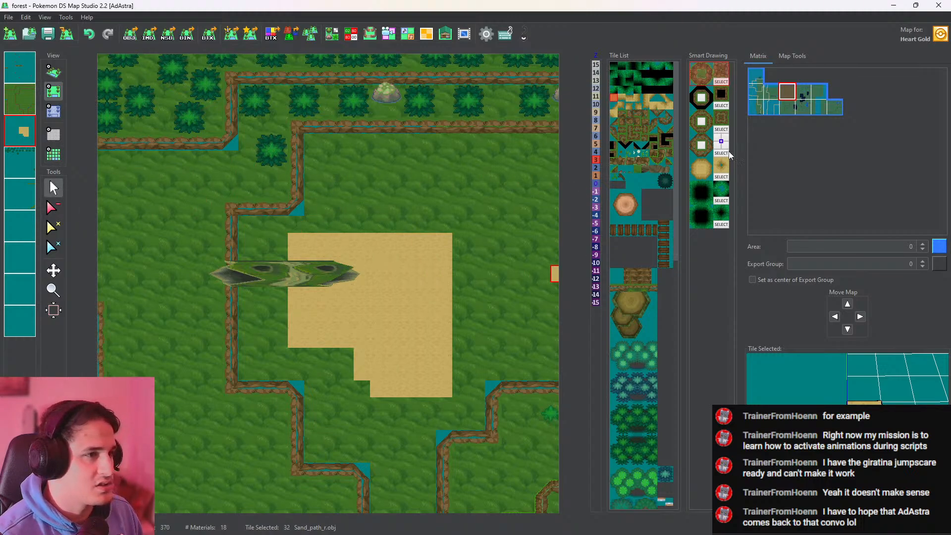
# Convert the sand patch into a grass-fringed cliff outline with the first smart drawing set and check it in 3D
pyautogui.click(702, 71)
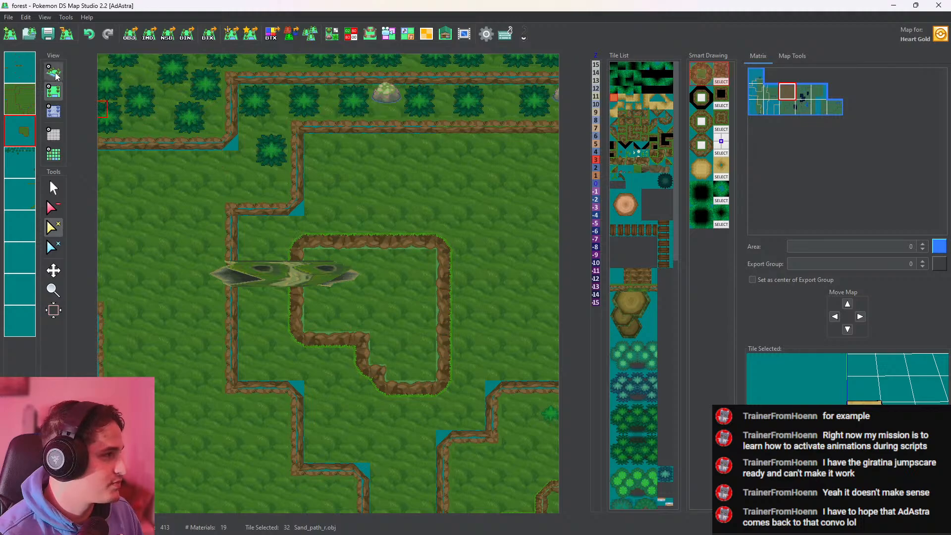
pyautogui.click(54, 72)
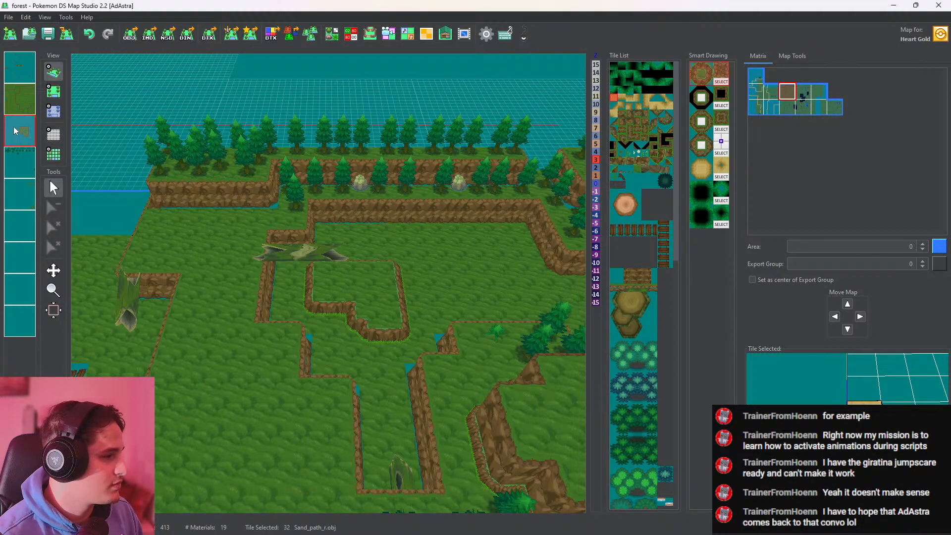
pyautogui.moveTo(300, 285)
pyautogui.mouseDown()
pyautogui.moveTo(358, 255)
pyautogui.moveTo(308, 283)
pyautogui.mouseUp()
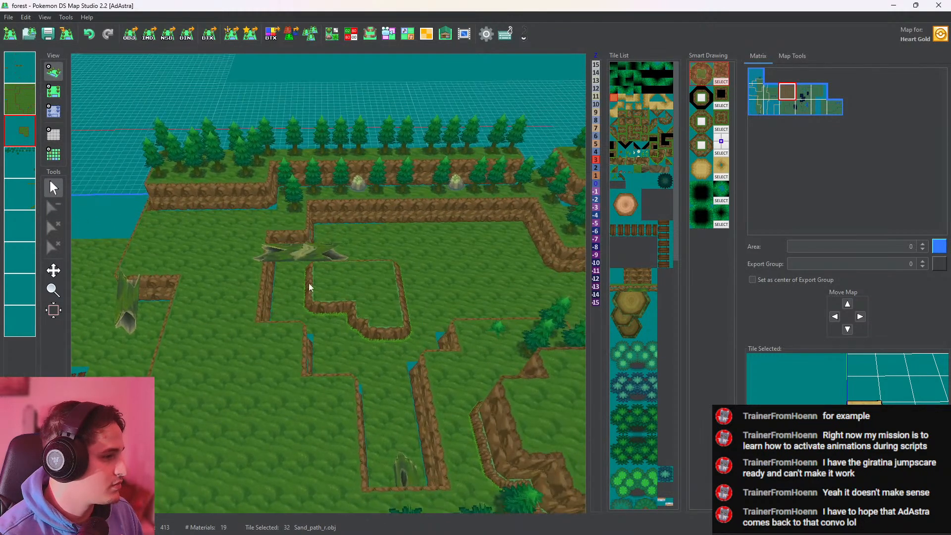
pyautogui.click(53, 90)
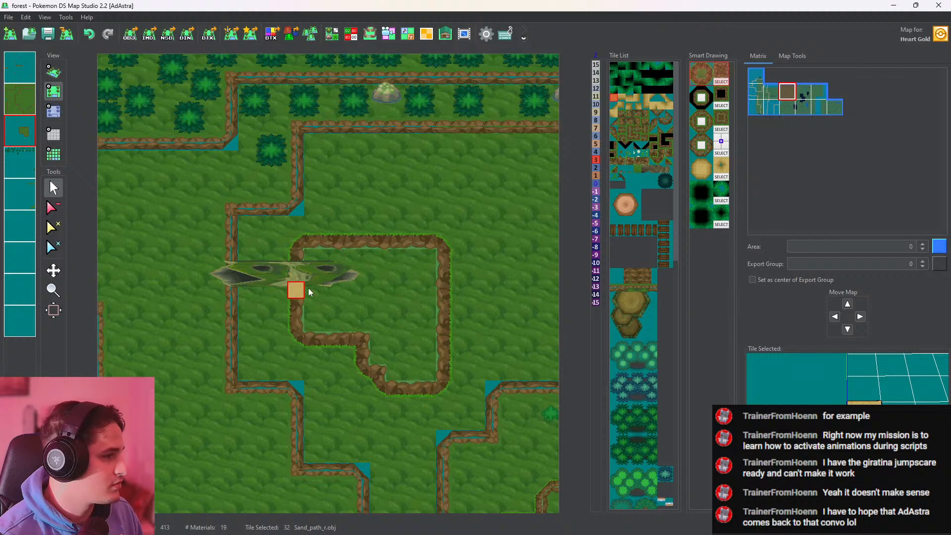
# Set the area inside the new cliff outline to height 1 on the third layer and check the plateau in 3D
pyautogui.click(595, 175)
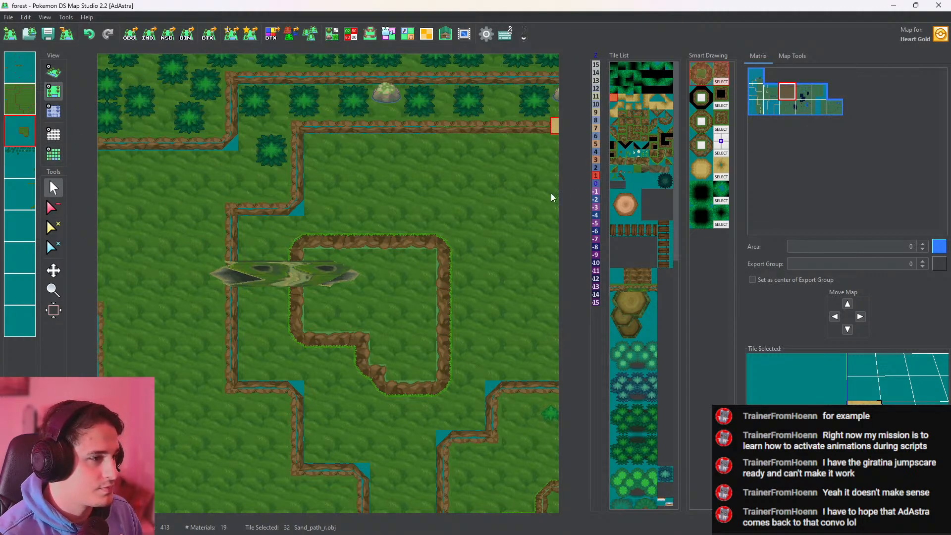
pyautogui.click(53, 111)
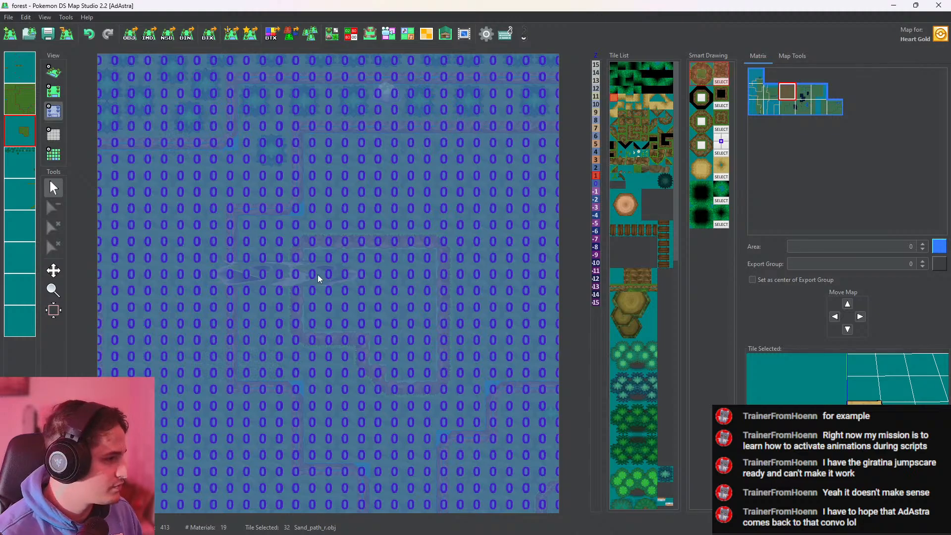
pyautogui.moveTo(311, 253); pyautogui.dragTo(420, 258)
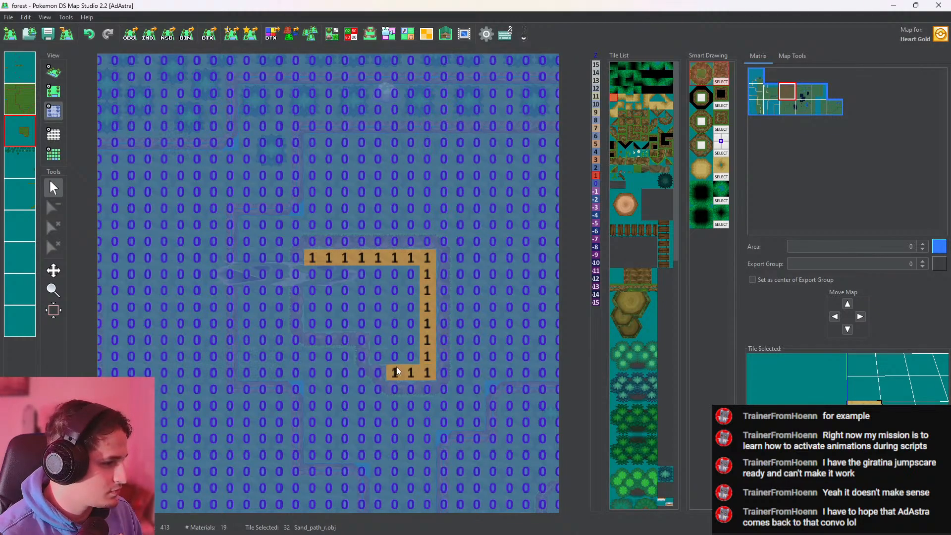
pyautogui.click(380, 300)
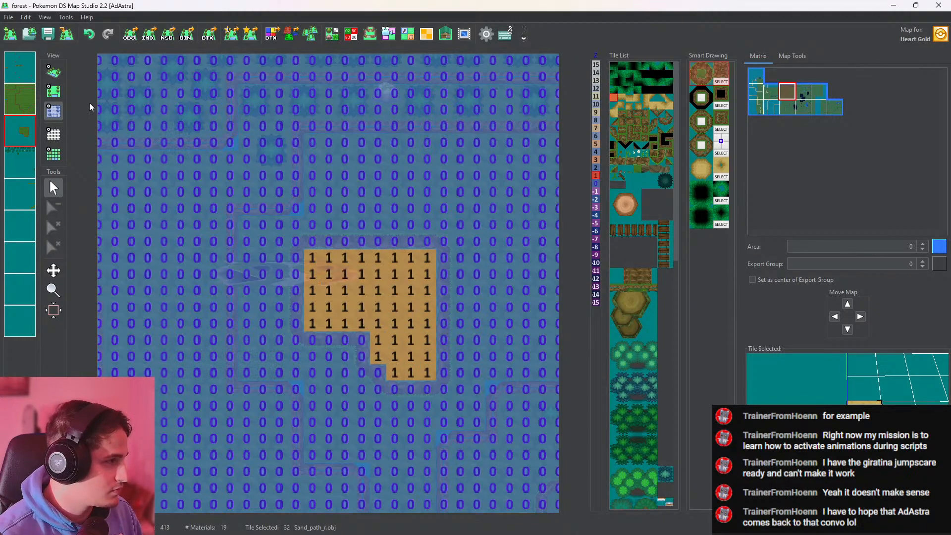
pyautogui.click(52, 72)
pyautogui.moveTo(262, 172); pyautogui.dragTo(432, 302)
# Place the stacked stumps A2222.obj on the fifth layer over the southern part of the new plateau
pyautogui.click(628, 316)
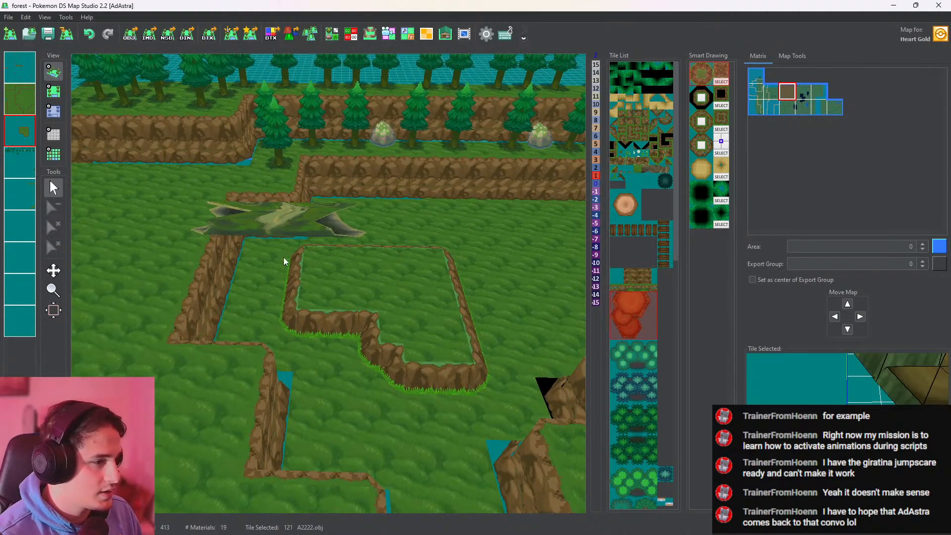
pyautogui.click(60, 91)
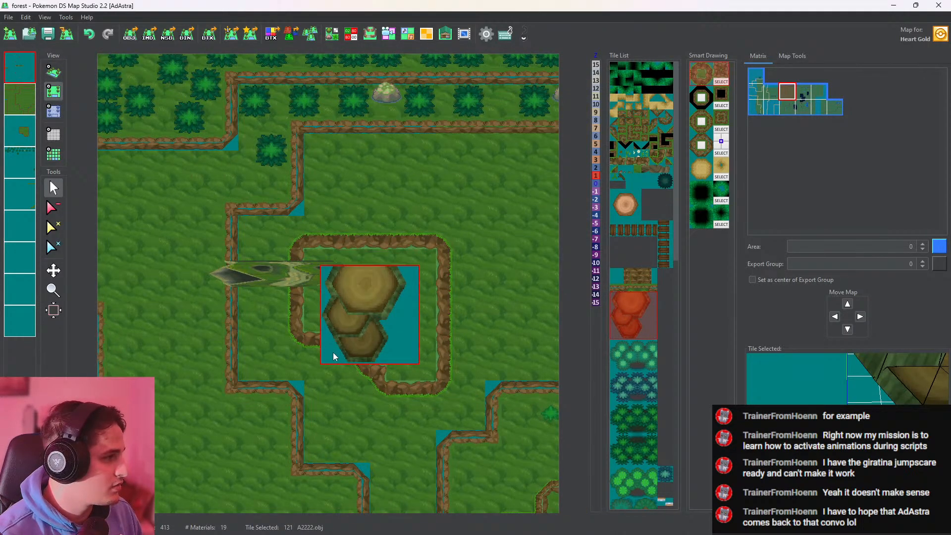
pyautogui.click(22, 206)
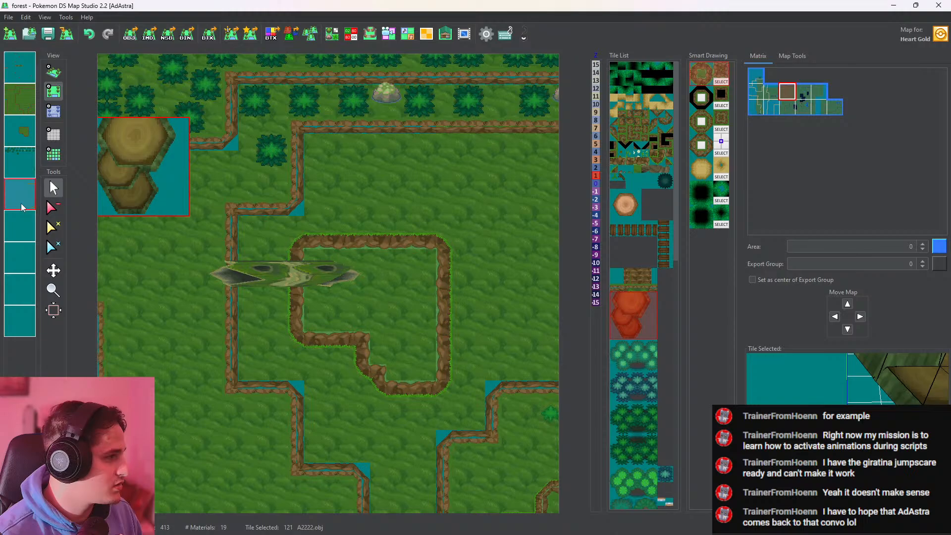
pyautogui.click(347, 354)
# Set the stacked stumps' base cells to height 1 on the fifth layer and check their fit in 3D
pyautogui.click(54, 112)
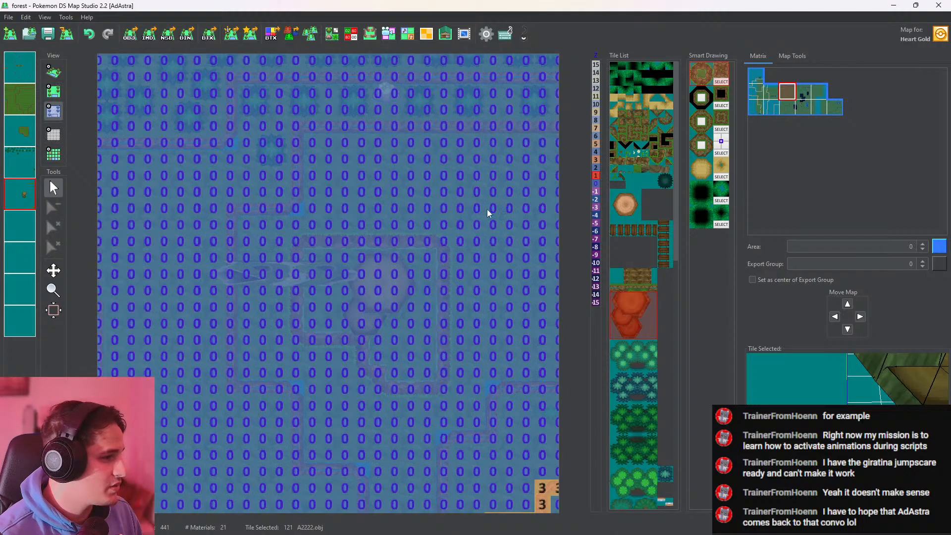
pyautogui.click(348, 340)
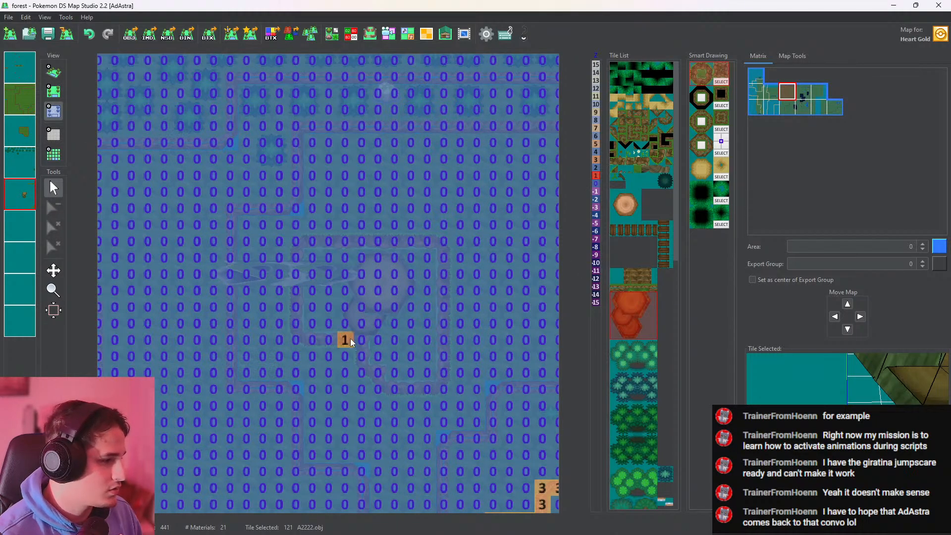
pyautogui.click(53, 72)
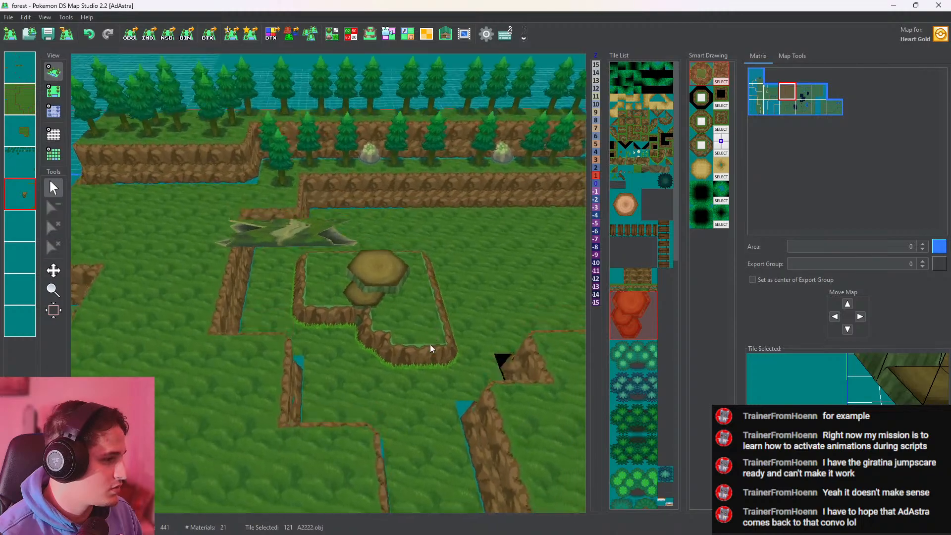
pyautogui.click(58, 96)
pyautogui.click(55, 111)
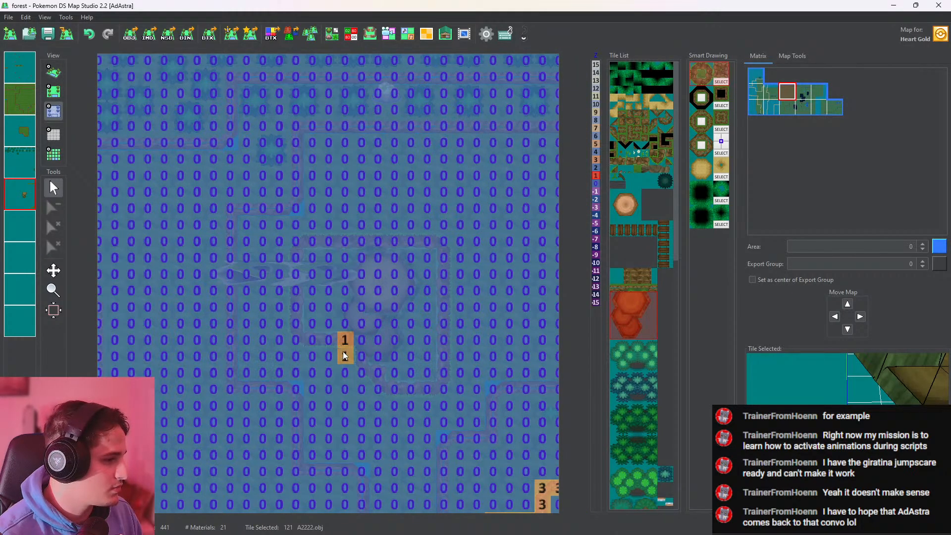
pyautogui.click(53, 72)
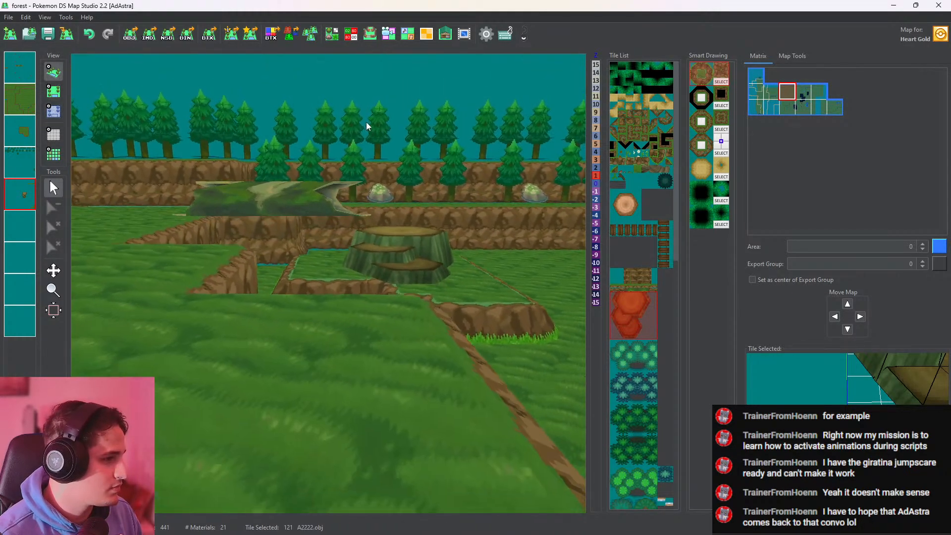
pyautogui.moveTo(314, 148); pyautogui.dragTo(325, 270)
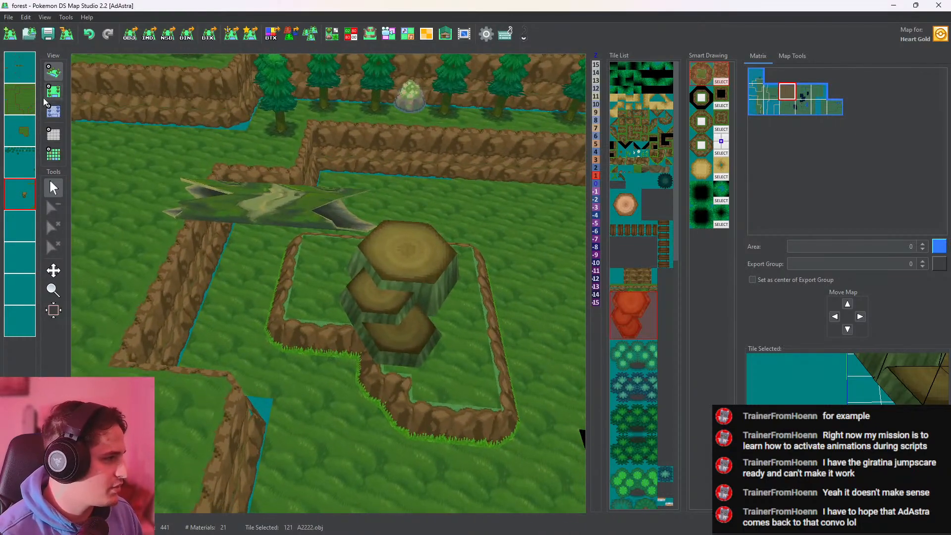
# Raise the stacked stumps' base cells to height 2 and inspect them against the plateau in 3D
pyautogui.click(53, 112)
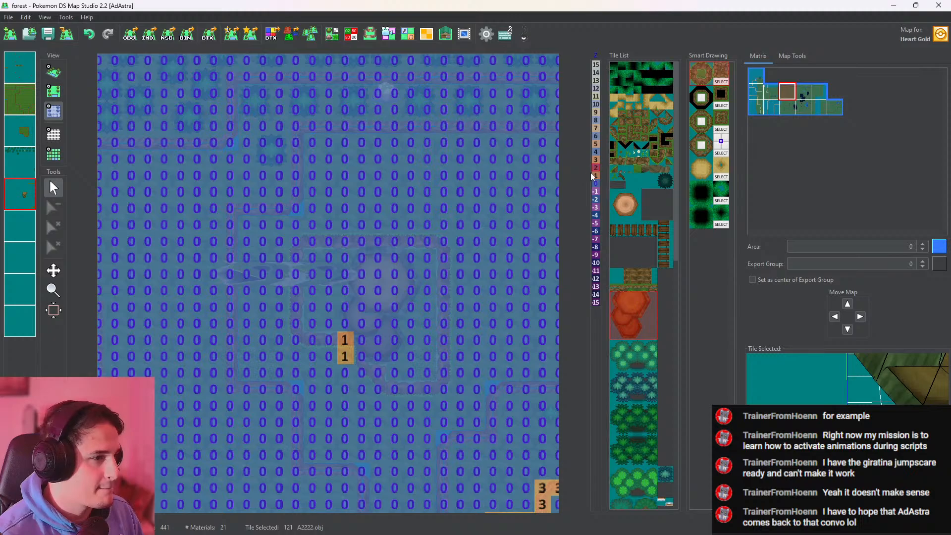
pyautogui.moveTo(349, 342); pyautogui.dragTo(346, 354)
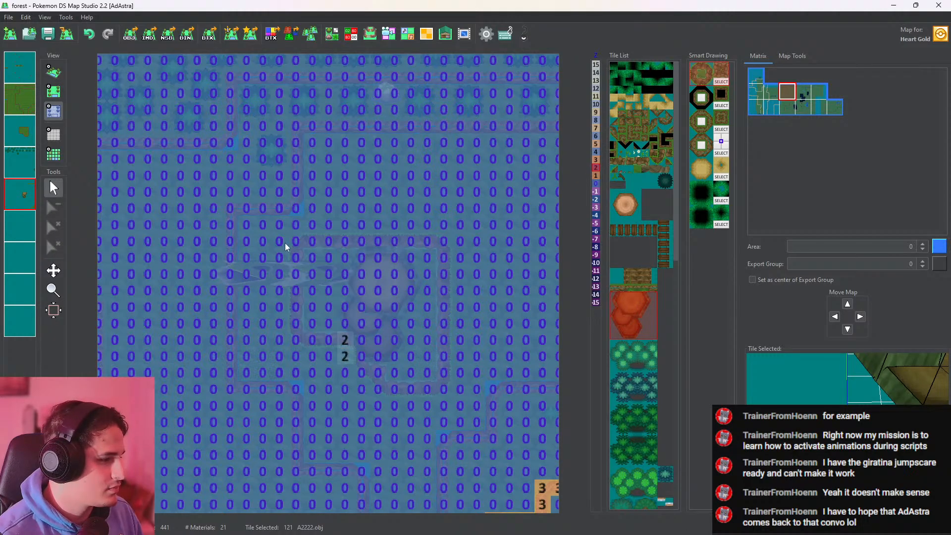
pyautogui.click(54, 71)
pyautogui.moveTo(392, 263); pyautogui.dragTo(462, 429)
pyautogui.moveTo(462, 298); pyautogui.dragTo(481, 392)
pyautogui.moveTo(445, 298); pyautogui.dragTo(453, 268)
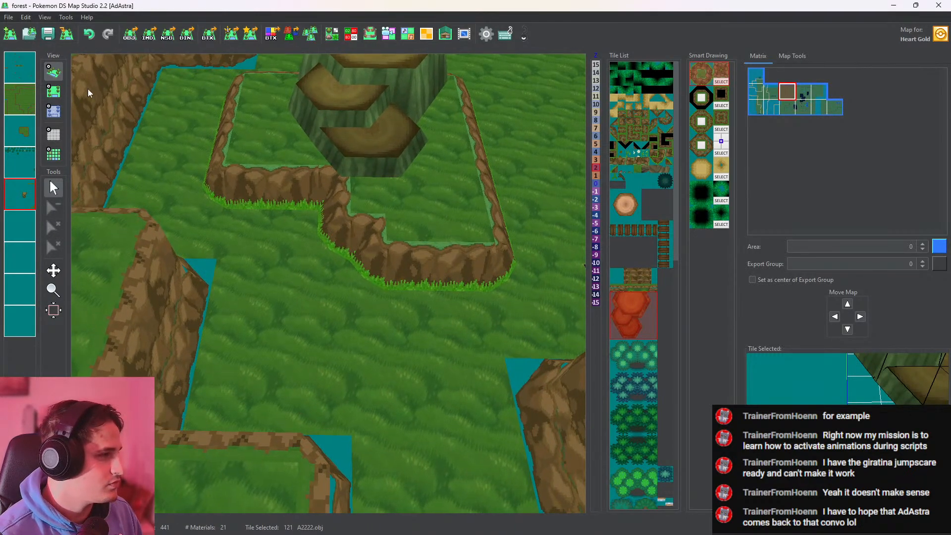
# Erase the stacked stumps from the fifth layer
pyautogui.click(54, 91)
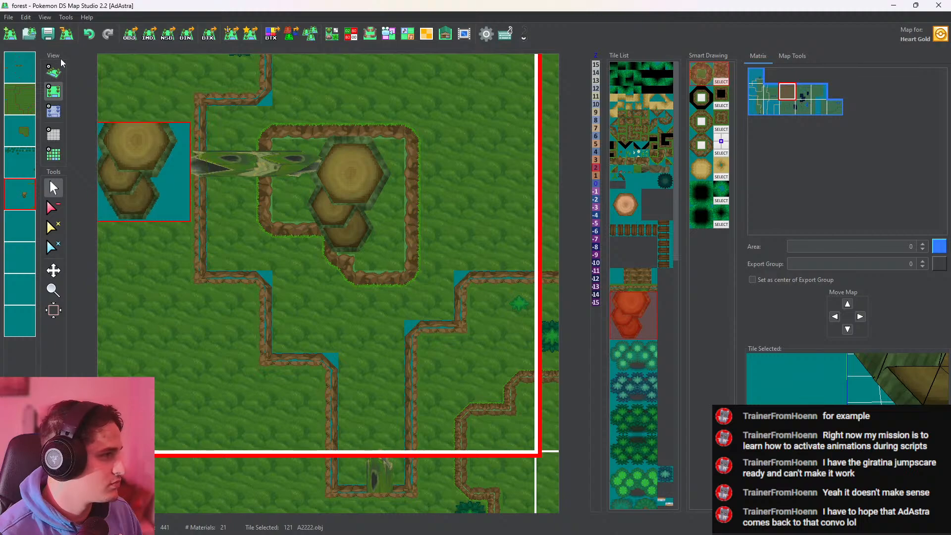
pyautogui.click(54, 210)
pyautogui.click(320, 255)
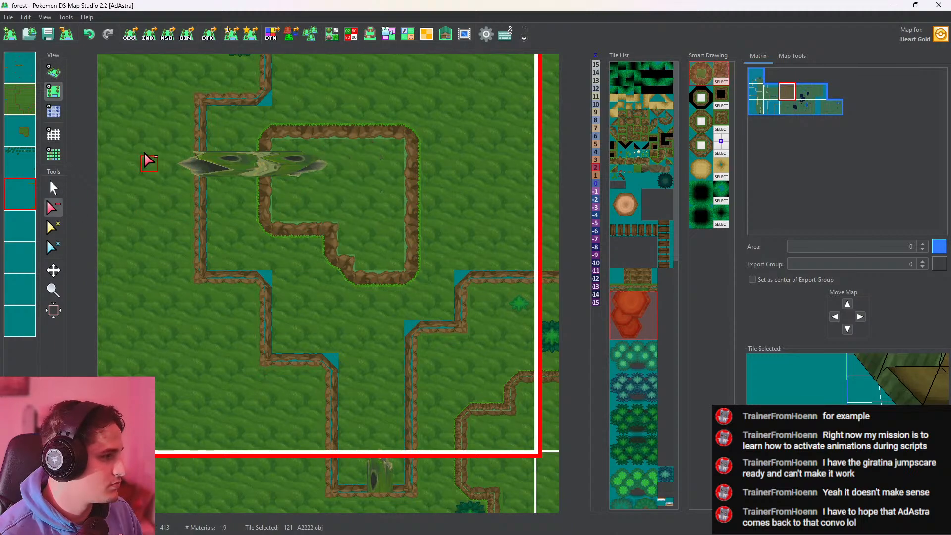
pyautogui.click(63, 188)
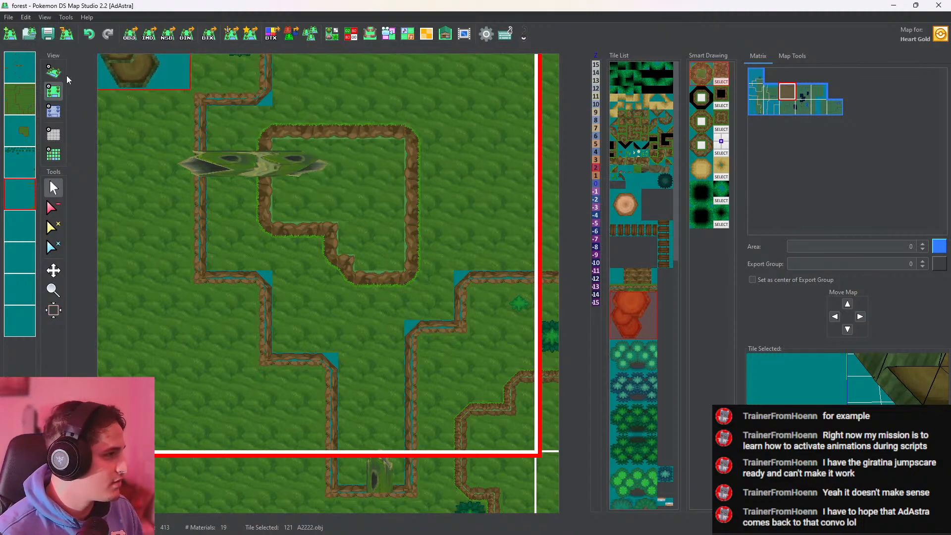
# Review the plateau beside the log in 3D and undo the recent edits back to the plain sand patch
pyautogui.click(53, 71)
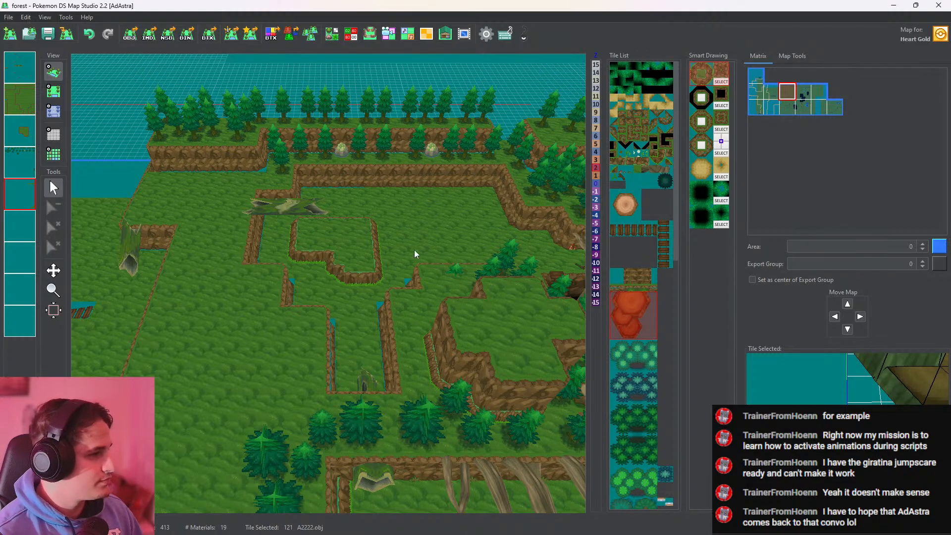
pyautogui.moveTo(366, 238); pyautogui.dragTo(341, 253, button='middle')
pyautogui.scroll(6, 417, 274)
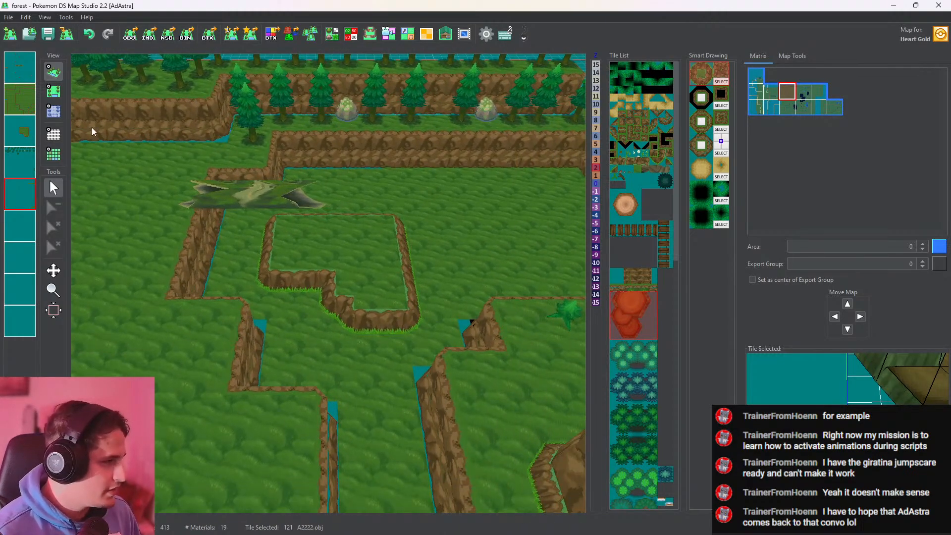
pyautogui.click(59, 91)
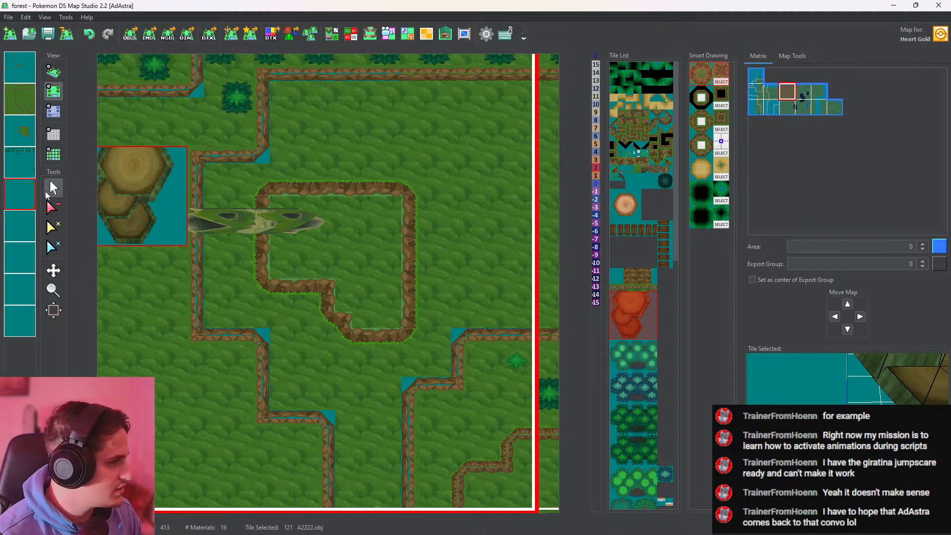
pyautogui.rightClick(349, 322)
pyautogui.click(93, 33)
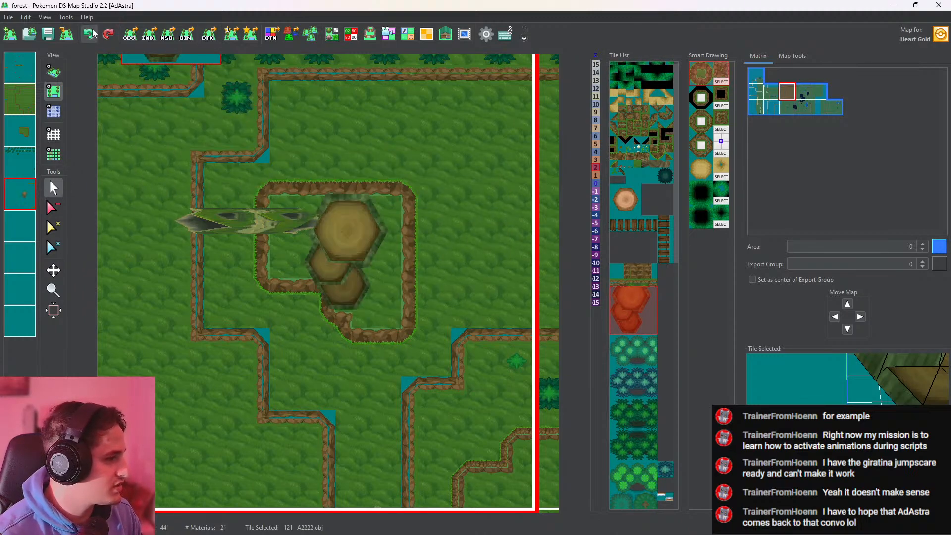
pyautogui.click(92, 34)
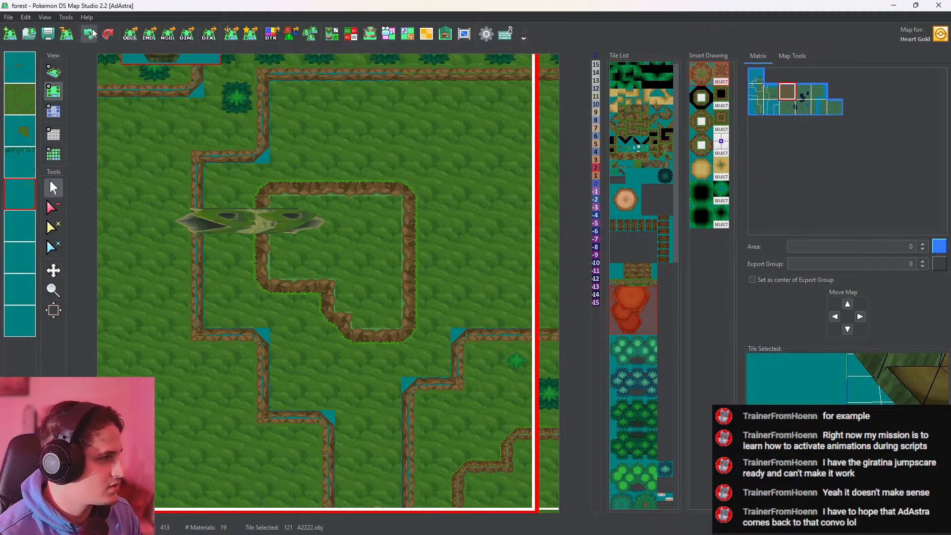
pyautogui.click(92, 34)
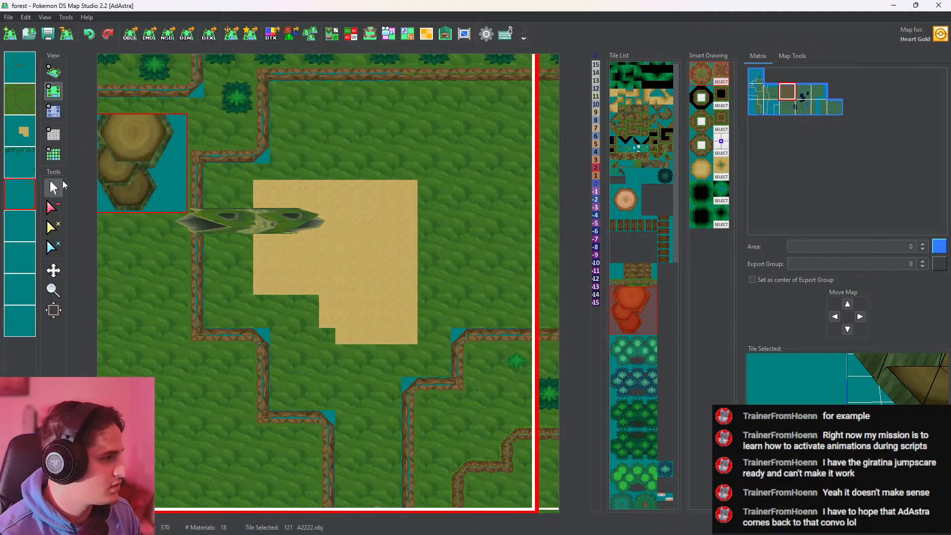
# Enlarge the sand patch on the third layer with Sand_path_r.obj to the west, southwest and north, keeping a stepped outline
pyautogui.click(32, 133)
pyautogui.rightClick(290, 226)
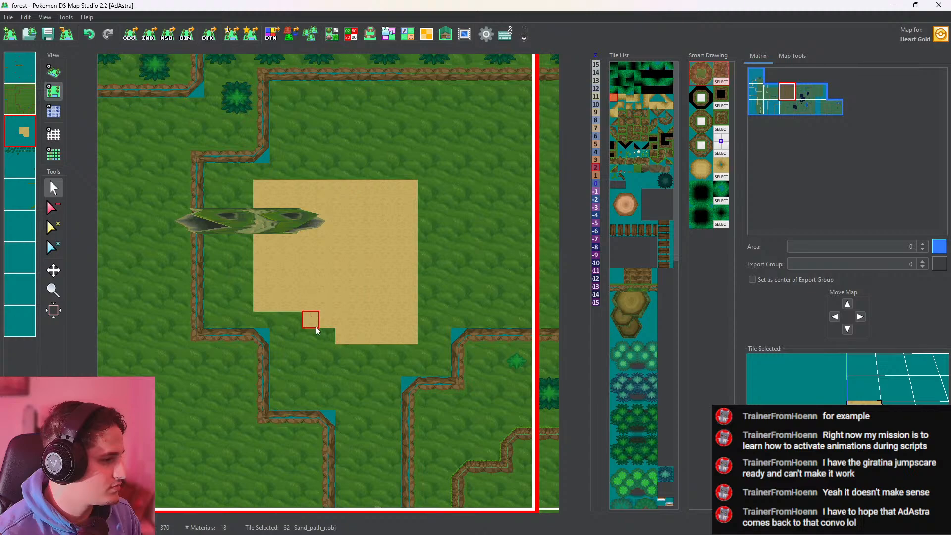
pyautogui.moveTo(311, 327); pyautogui.dragTo(261, 319)
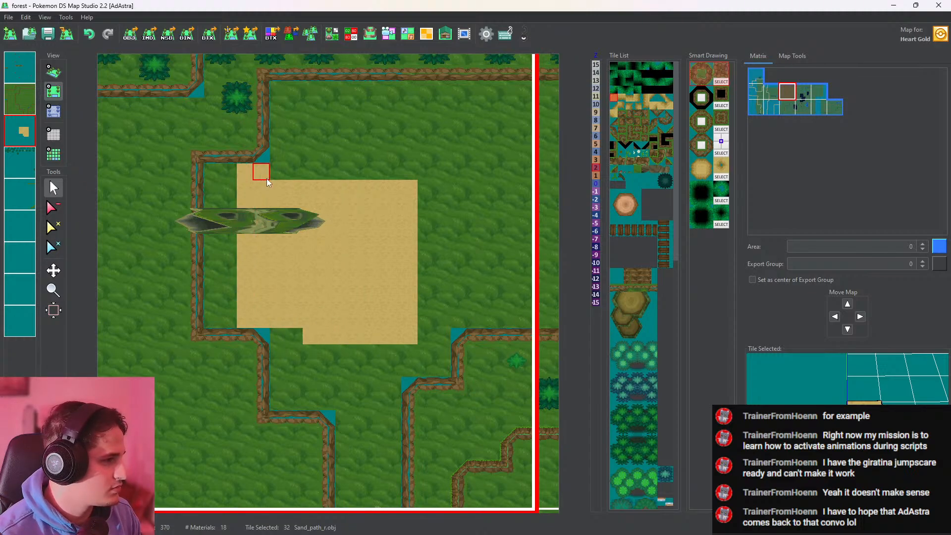
pyautogui.moveTo(267, 179); pyautogui.dragTo(398, 182)
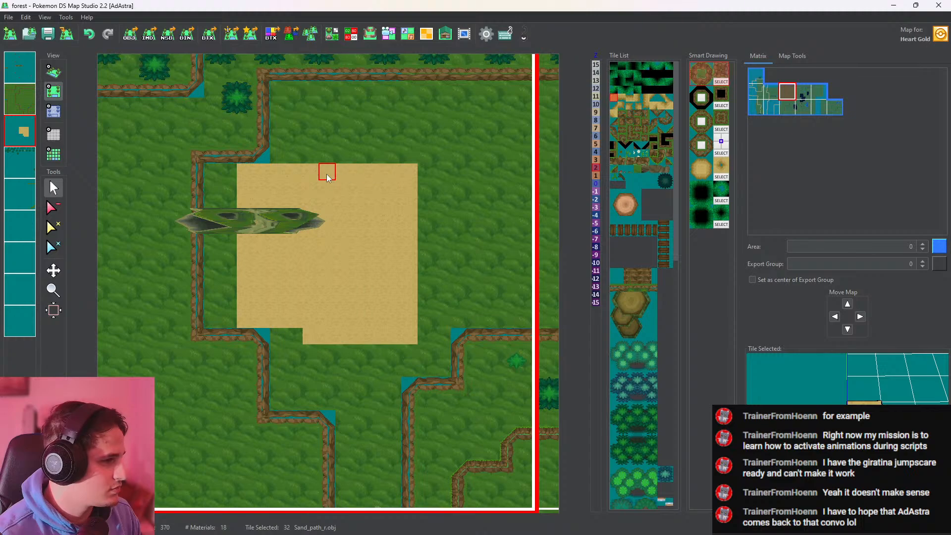
pyautogui.moveTo(327, 178)
pyautogui.mouseDown()
pyautogui.moveTo(332, 122)
pyautogui.moveTo(410, 135)
pyautogui.moveTo(410, 156)
pyautogui.mouseUp()
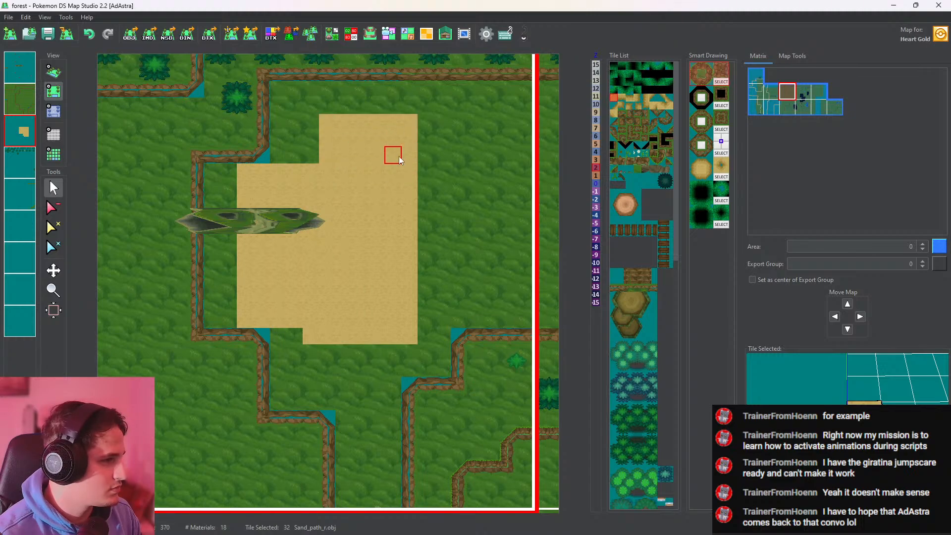
# Convert the enlarged sand patch into two nested grass-fringed cliff outlines with the first smart drawing set and check them in 3D
pyautogui.click(701, 74)
pyautogui.click(362, 221)
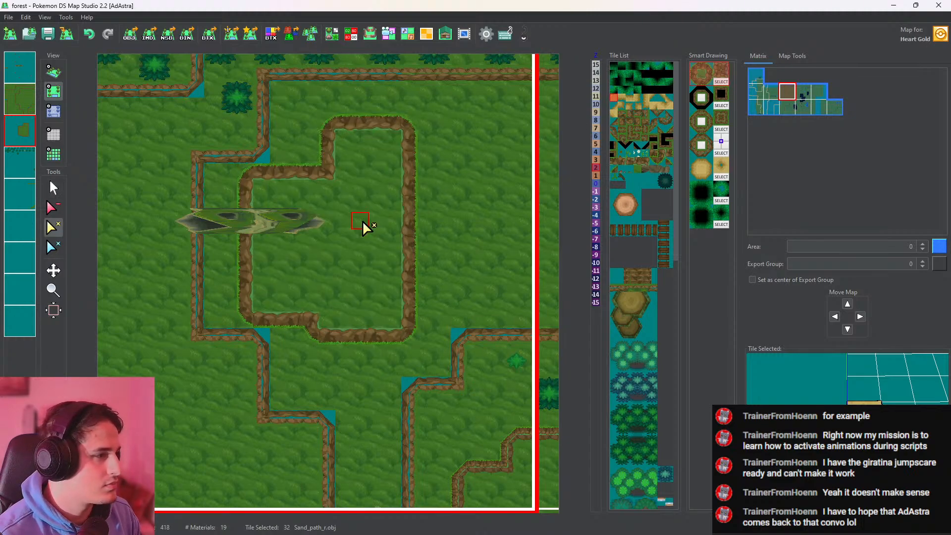
pyautogui.click(360, 221)
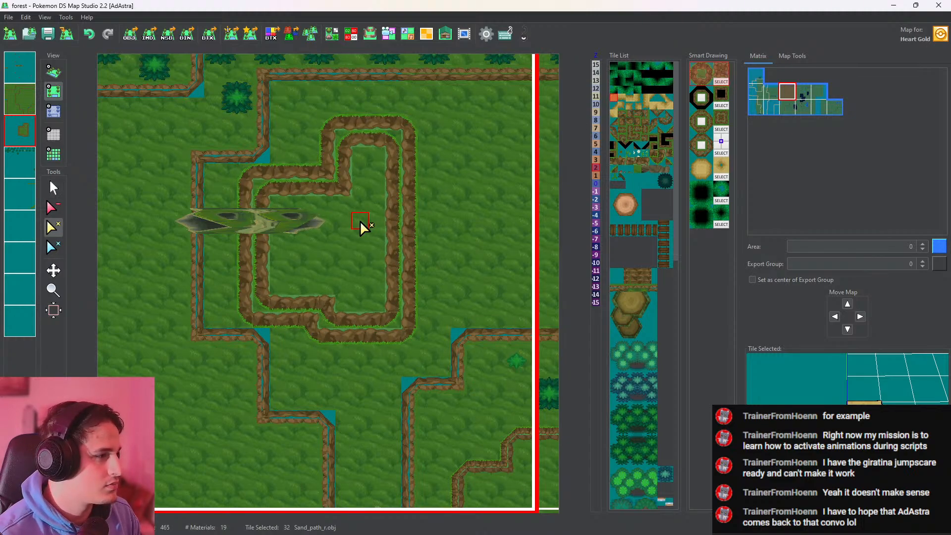
pyautogui.click(54, 72)
pyautogui.click(53, 90)
pyautogui.click(54, 111)
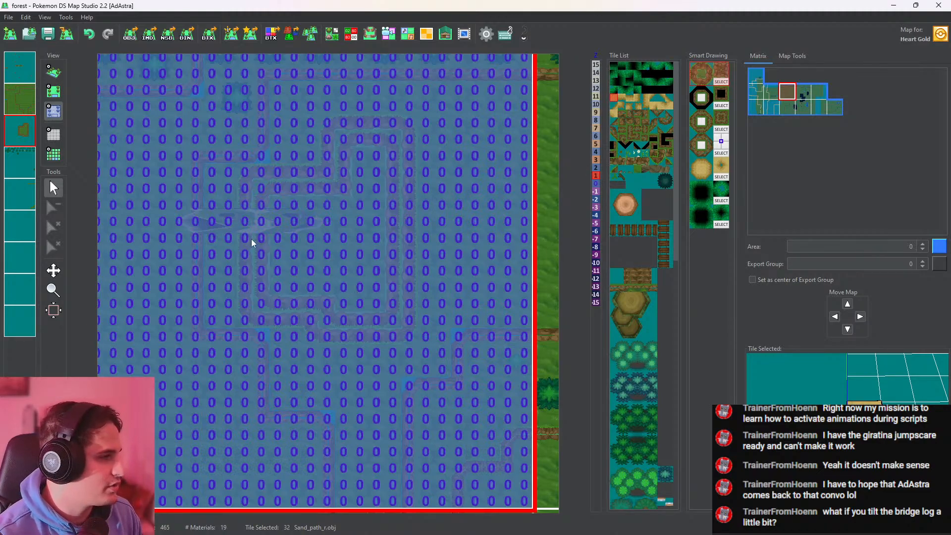
pyautogui.click(53, 71)
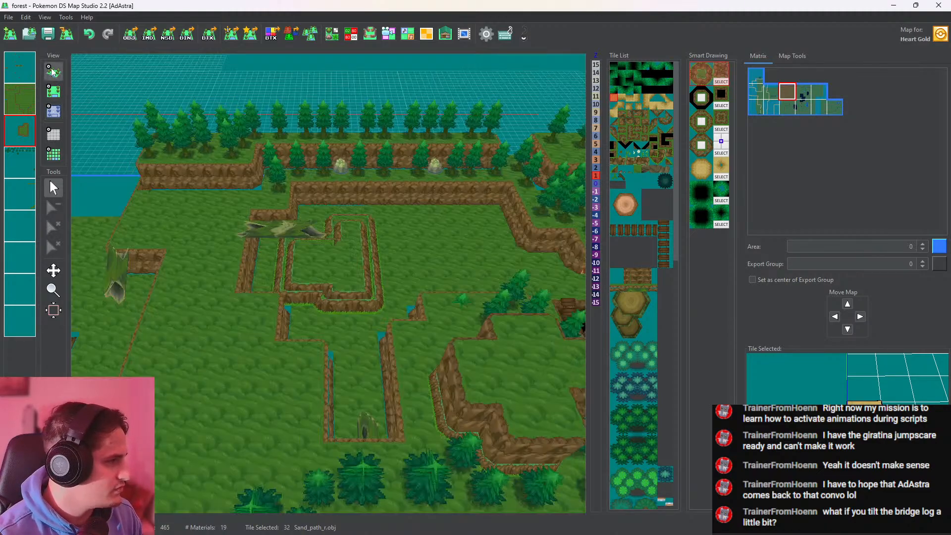
pyautogui.scroll(4, 337, 255)
pyautogui.moveTo(337, 255); pyautogui.dragTo(346, 315)
# Set the whole area inside the outer cliff outline to height 1 on the third layer and check it in 3D
pyautogui.click(54, 111)
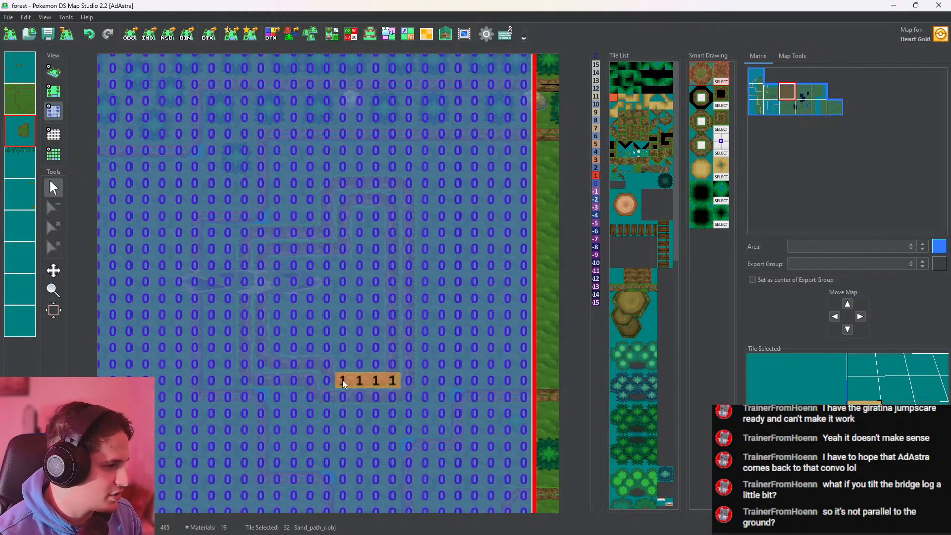
pyautogui.moveTo(264, 361)
pyautogui.mouseDown()
pyautogui.moveTo(253, 266)
pyautogui.moveTo(260, 281)
pyautogui.mouseUp()
pyautogui.rightClick(238, 231)
pyautogui.rightClick(258, 248)
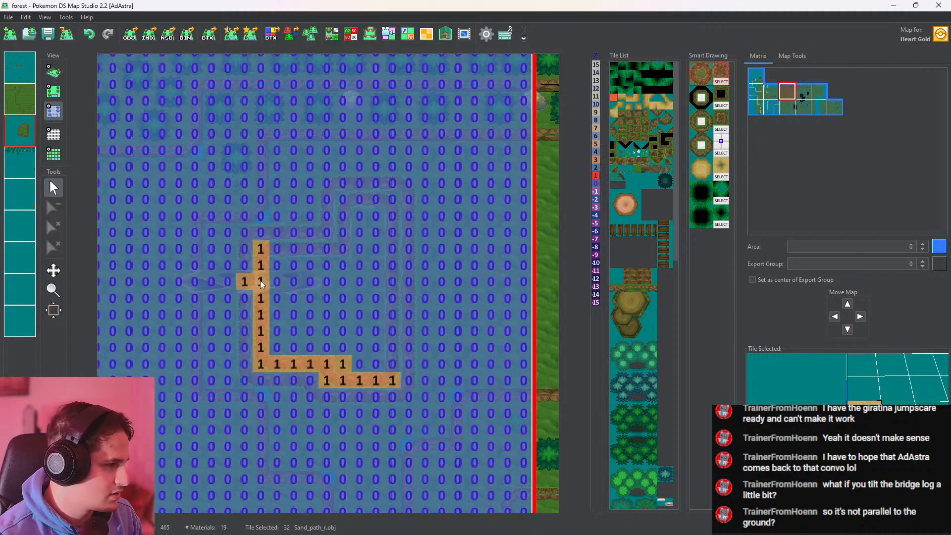
pyautogui.rightClick(239, 307)
pyautogui.click(244, 284)
pyautogui.rightClick(261, 284)
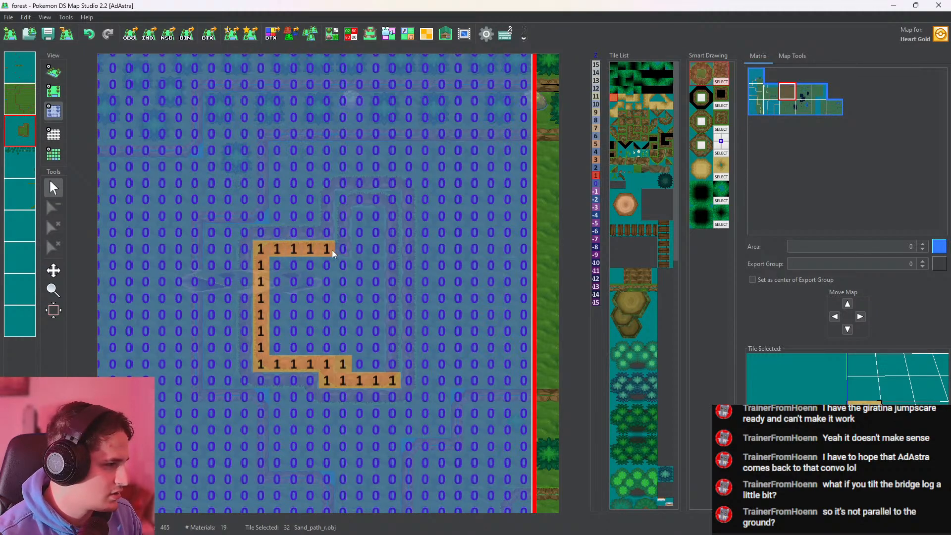
pyautogui.moveTo(390, 205); pyautogui.dragTo(389, 367)
pyautogui.middleClick(354, 329)
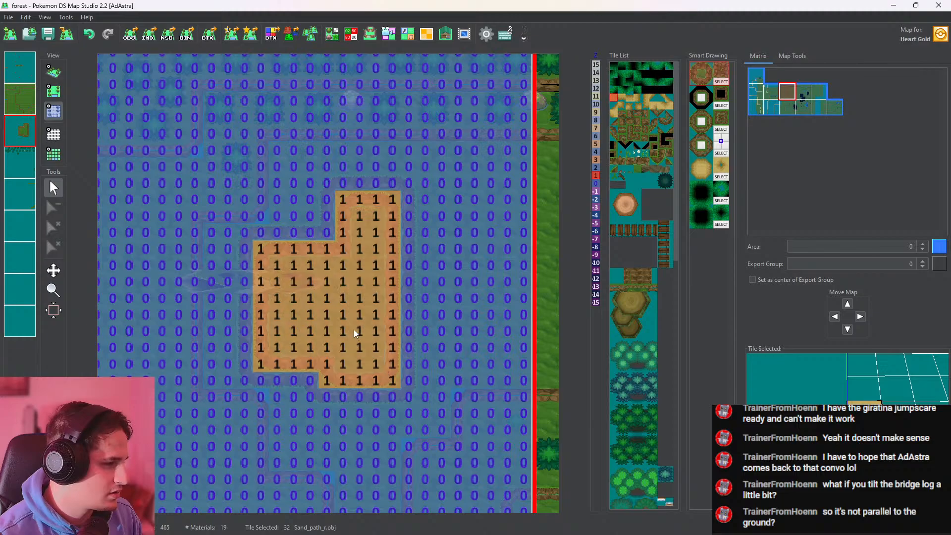
pyautogui.click(53, 72)
pyautogui.moveTo(349, 333); pyautogui.dragTo(342, 277)
# Set the area inside the inner cliff outline to height 2 on the third layer and check it in 3D
pyautogui.click(54, 92)
pyautogui.click(53, 112)
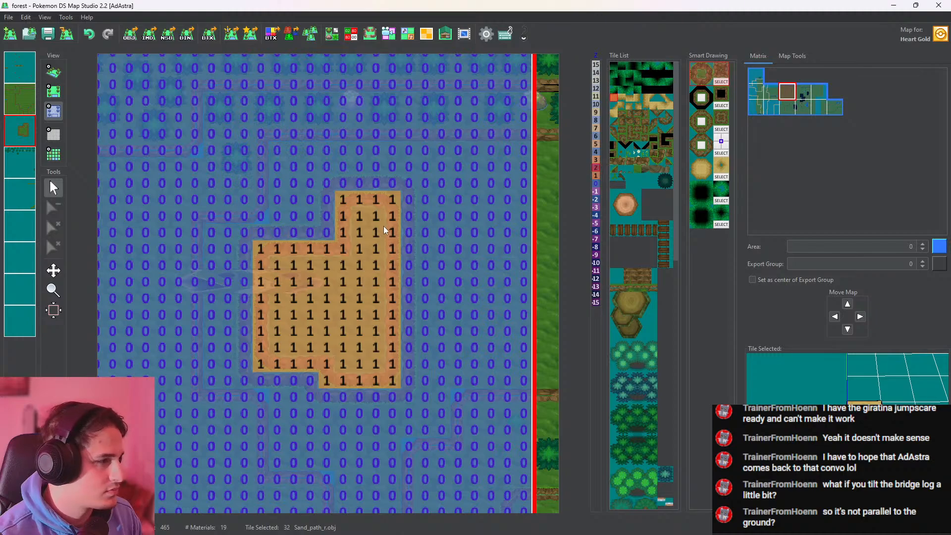
pyautogui.moveTo(384, 281); pyautogui.dragTo(358, 367)
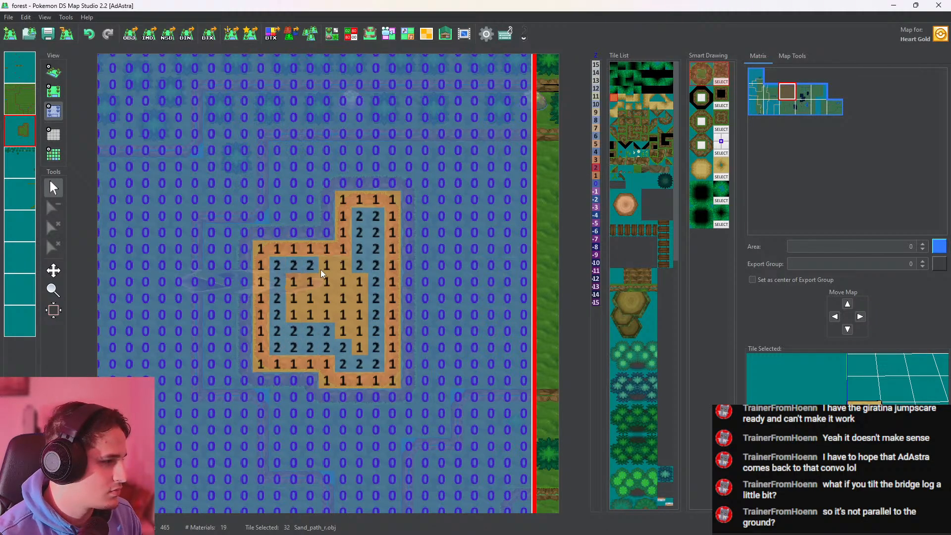
pyautogui.click(54, 72)
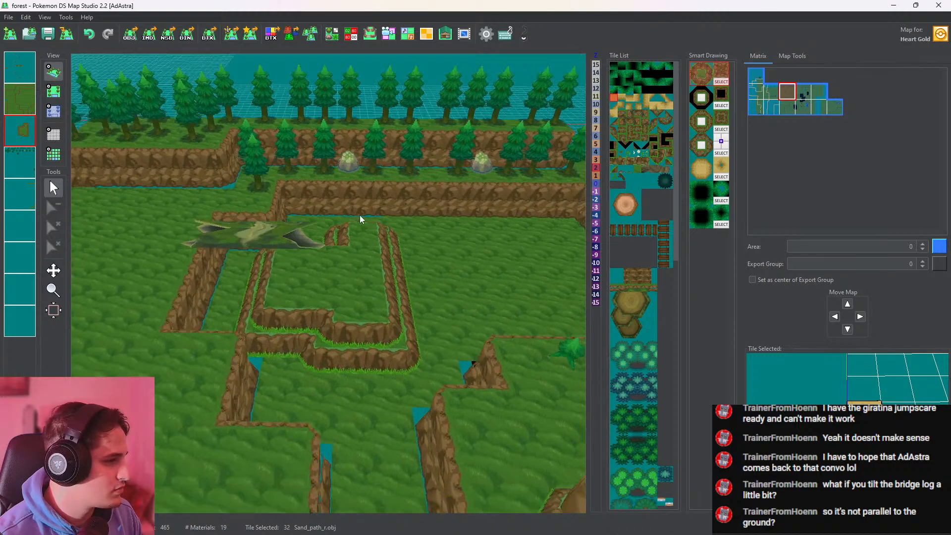
# Place the A2222.obj stump cluster on the fifth layer inside the inner plateau at height 2 and check it in 3D
pyautogui.click(614, 303)
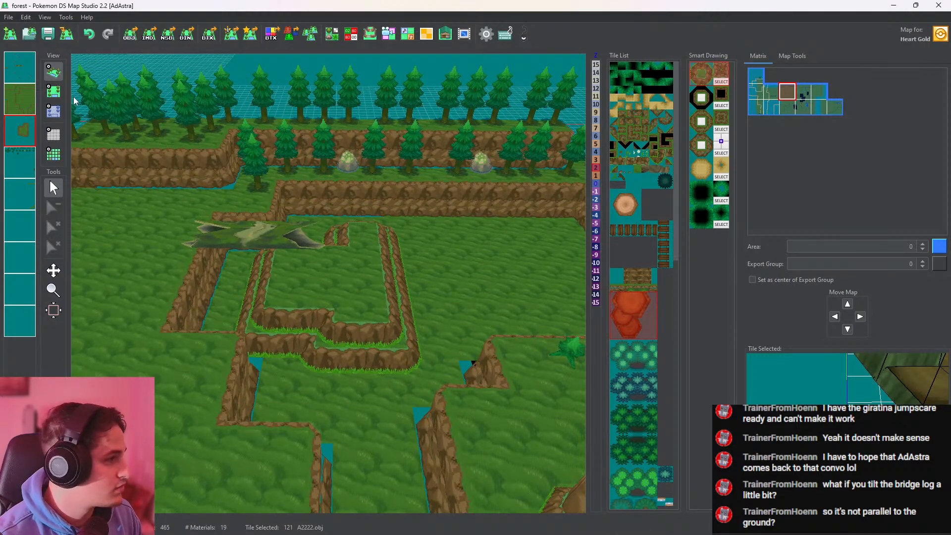
pyautogui.click(54, 91)
pyautogui.click(33, 190)
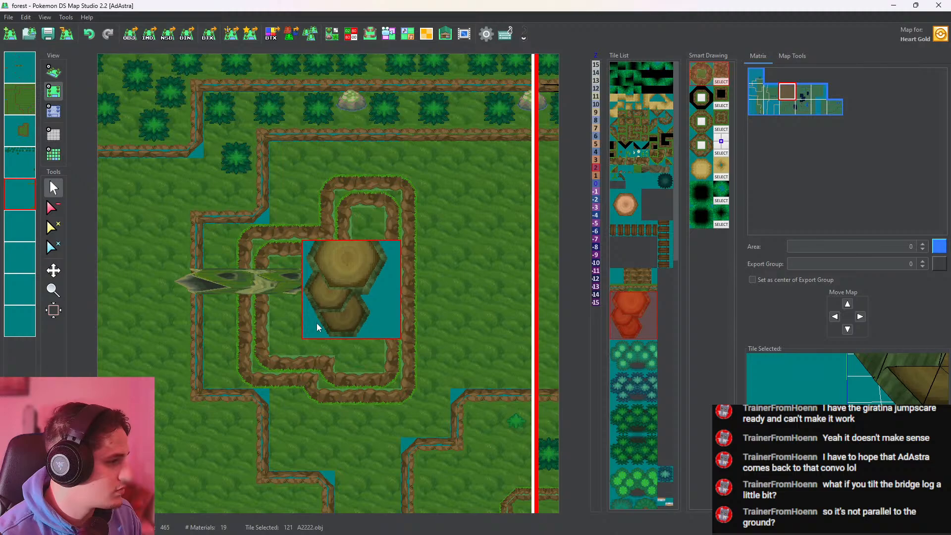
pyautogui.click(316, 323)
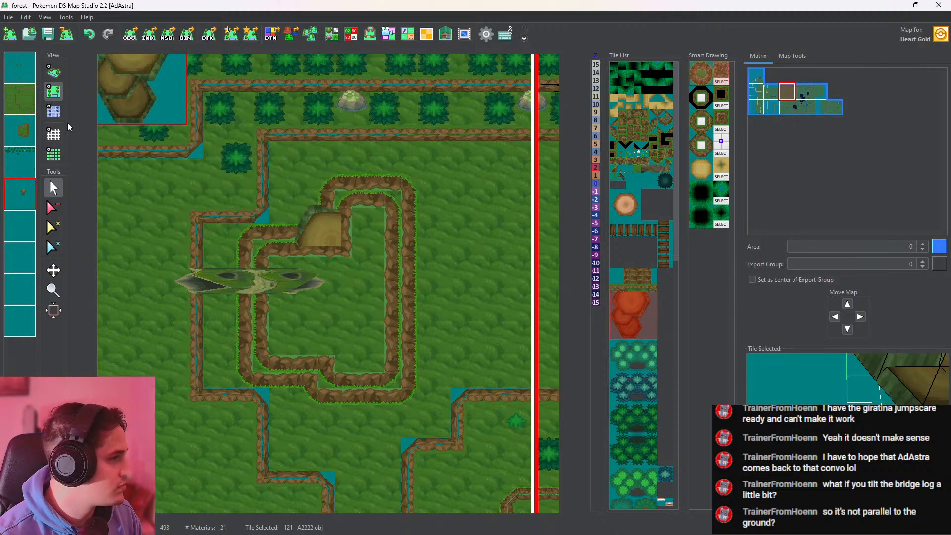
pyautogui.click(56, 113)
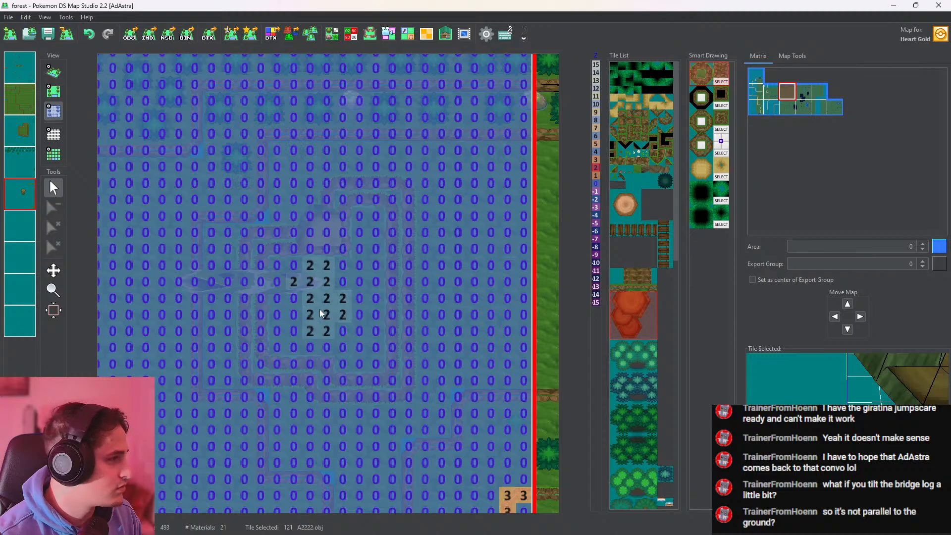
pyautogui.moveTo(319, 309)
pyautogui.mouseDown()
pyautogui.moveTo(292, 332)
pyautogui.moveTo(305, 364)
pyautogui.mouseUp()
pyautogui.click(53, 72)
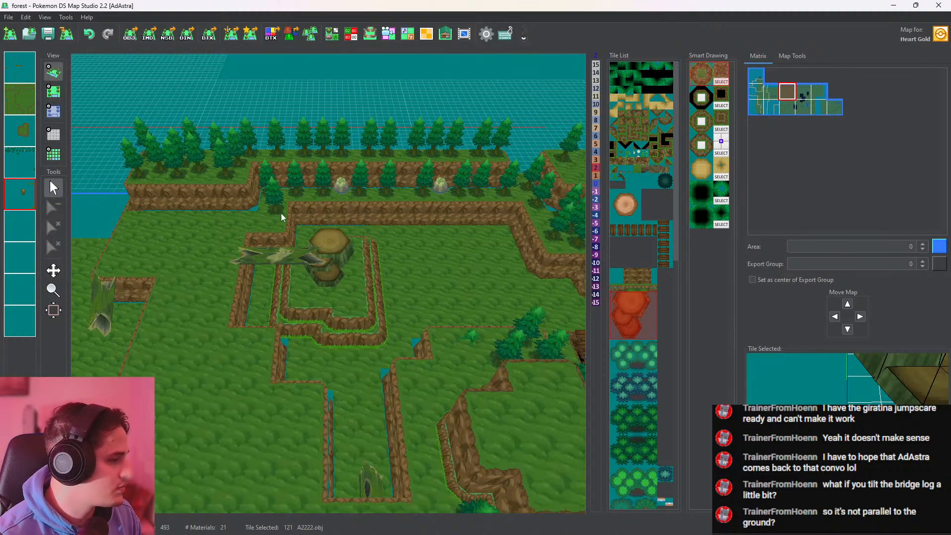
pyautogui.moveTo(391, 326); pyautogui.dragTo(411, 302)
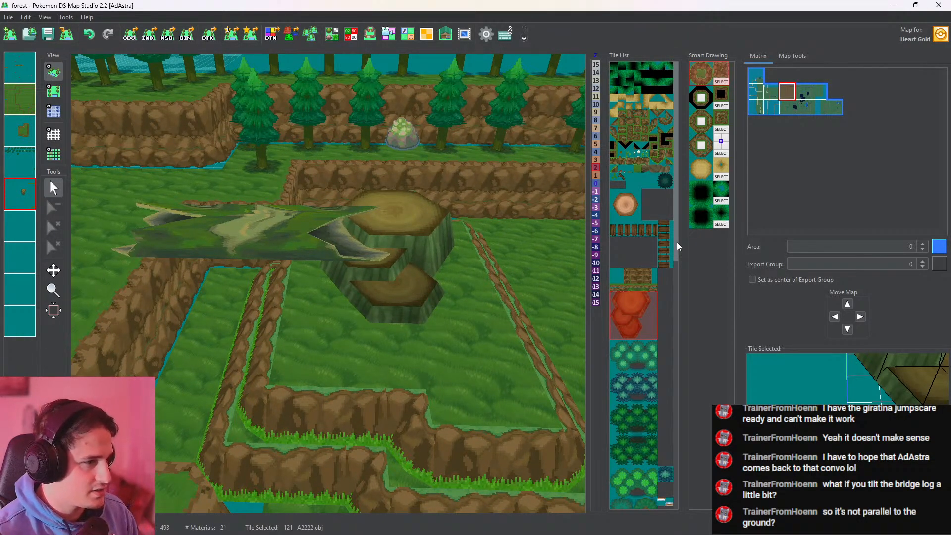
# Pick the inclinetrunk.obj tile, examine its model in the Tileset Editor and compare it with the log on the map
pyautogui.moveTo(675, 238); pyautogui.dragTo(677, 472)
pyautogui.click(632, 435)
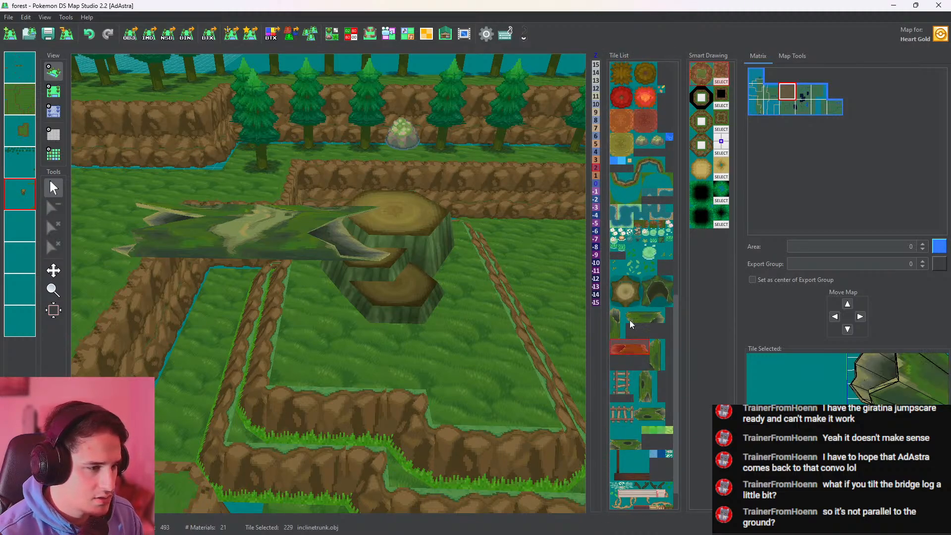
pyautogui.click(644, 317)
pyautogui.scroll(-1, 660, 361)
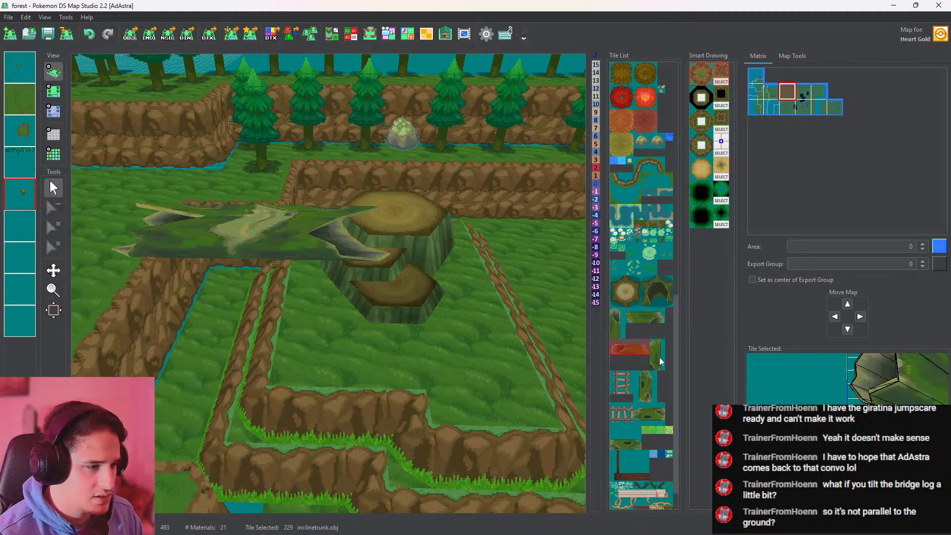
pyautogui.click(332, 34)
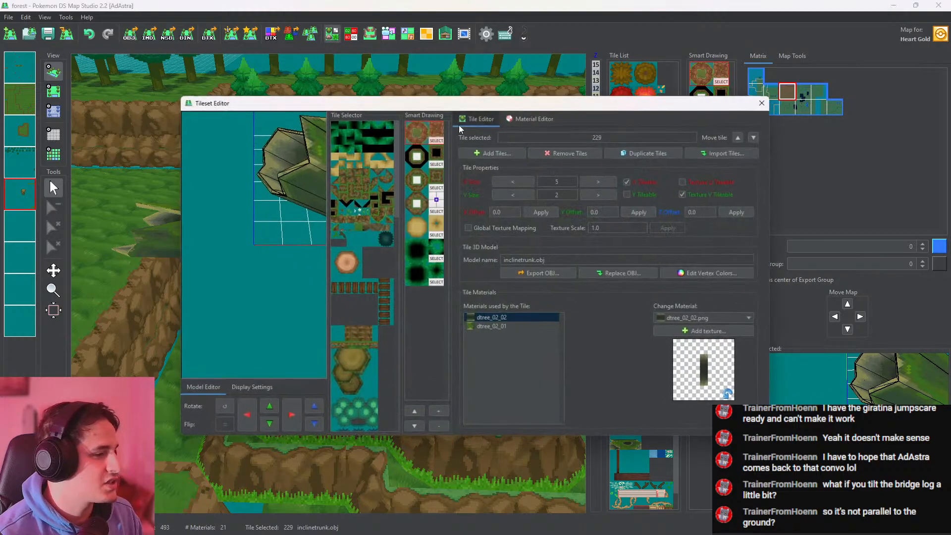
pyautogui.moveTo(262, 228); pyautogui.dragTo(281, 122)
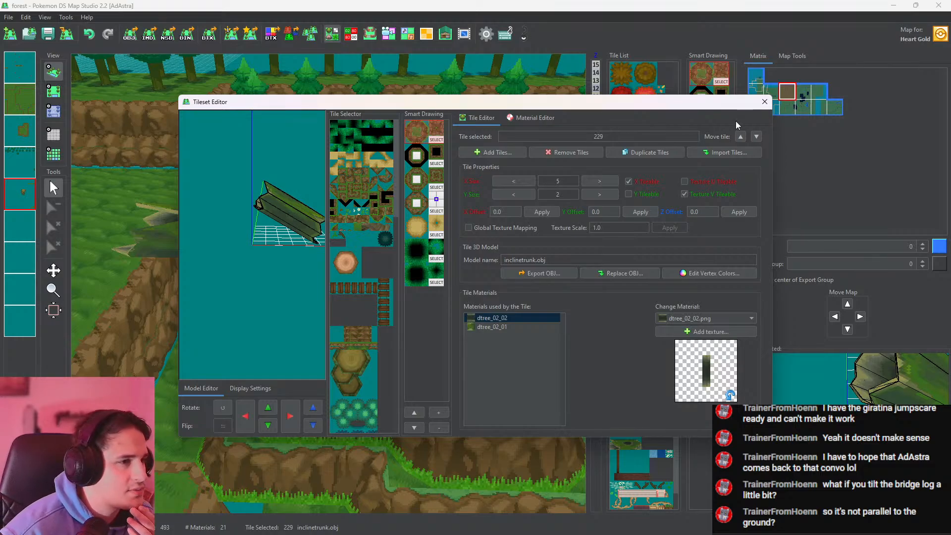
pyautogui.click(764, 102)
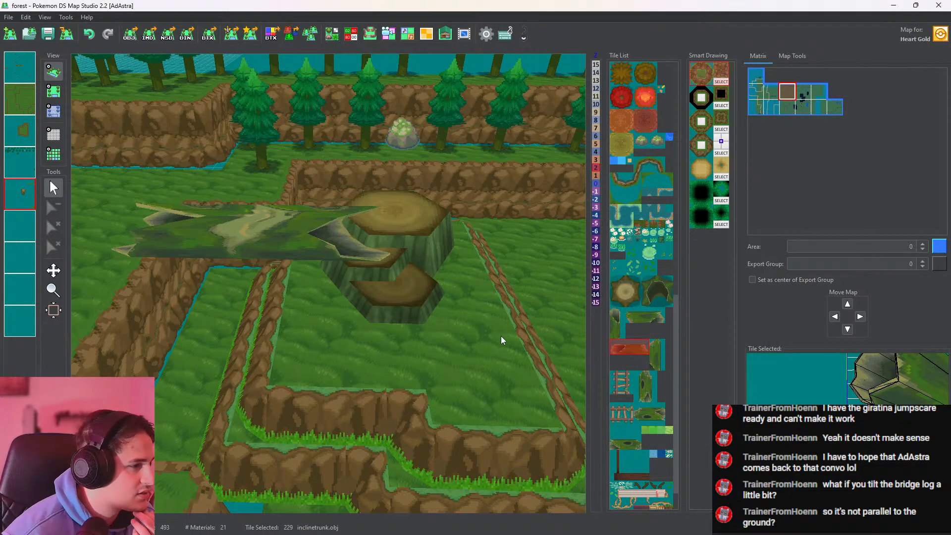
pyautogui.moveTo(483, 363); pyautogui.dragTo(460, 271)
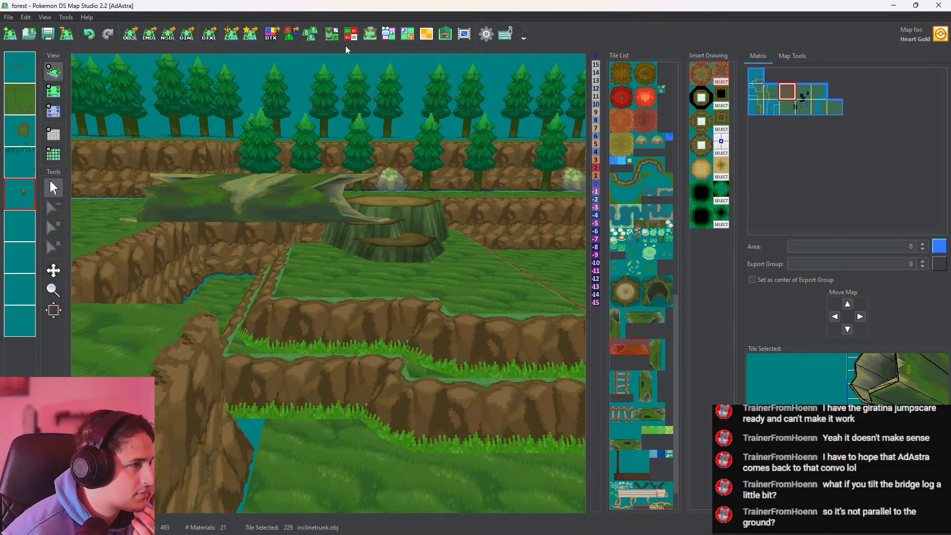
# Duplicate the inclinetrunk.obj tile in the Tileset Editor and select the copy for drawing
pyautogui.click(333, 37)
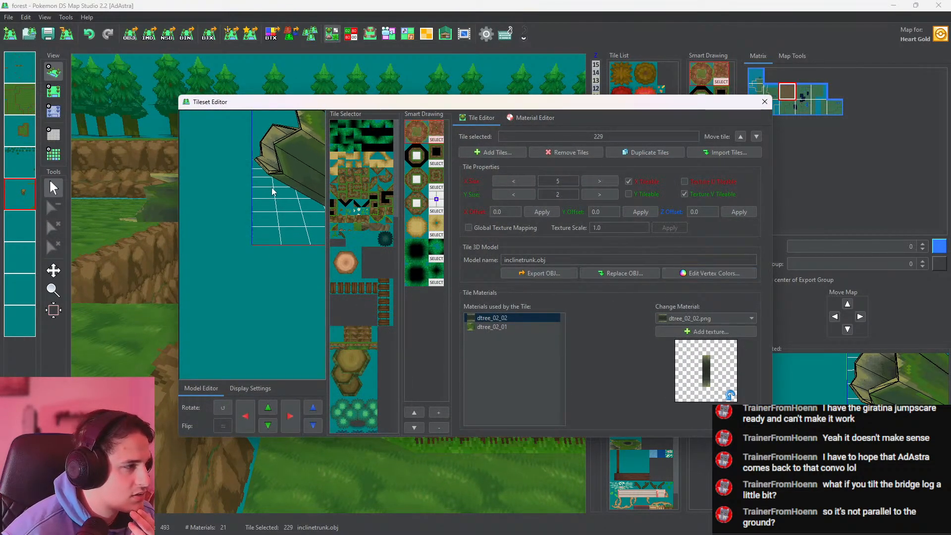
pyautogui.moveTo(272, 190); pyautogui.dragTo(263, 106)
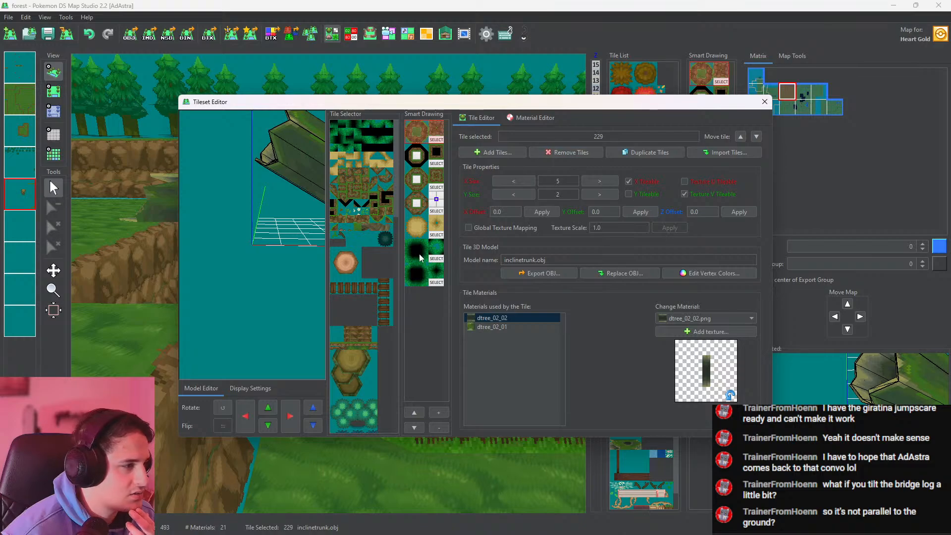
pyautogui.moveTo(397, 169); pyautogui.dragTo(417, 391)
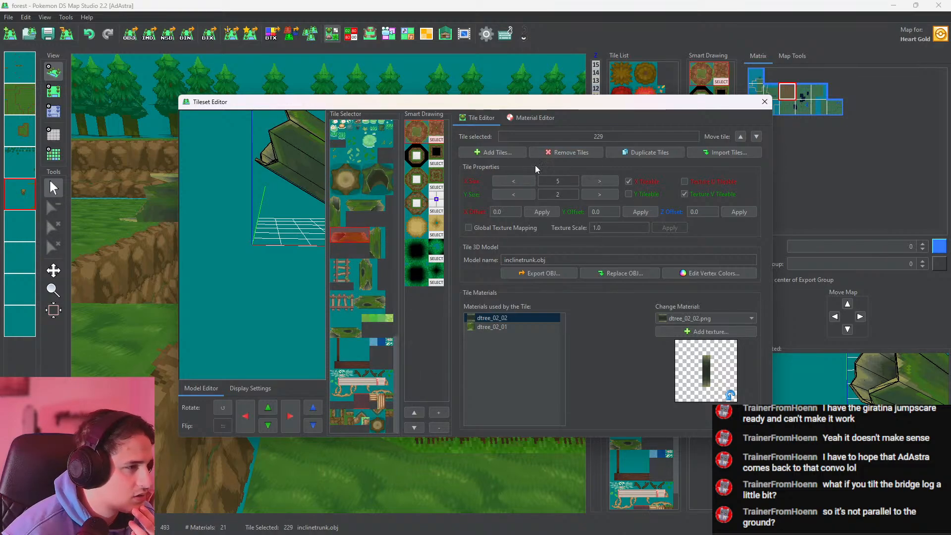
pyautogui.click(654, 152)
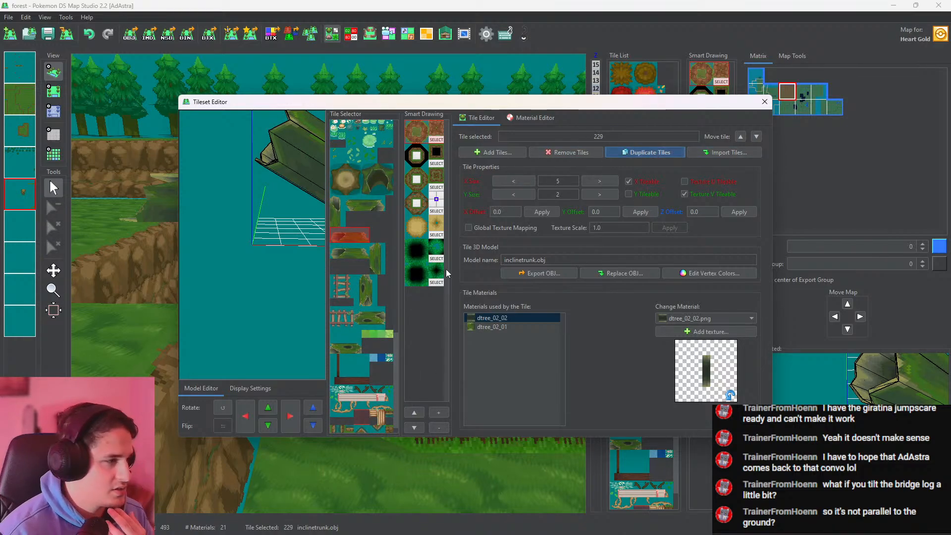
pyautogui.click(340, 254)
pyautogui.click(764, 102)
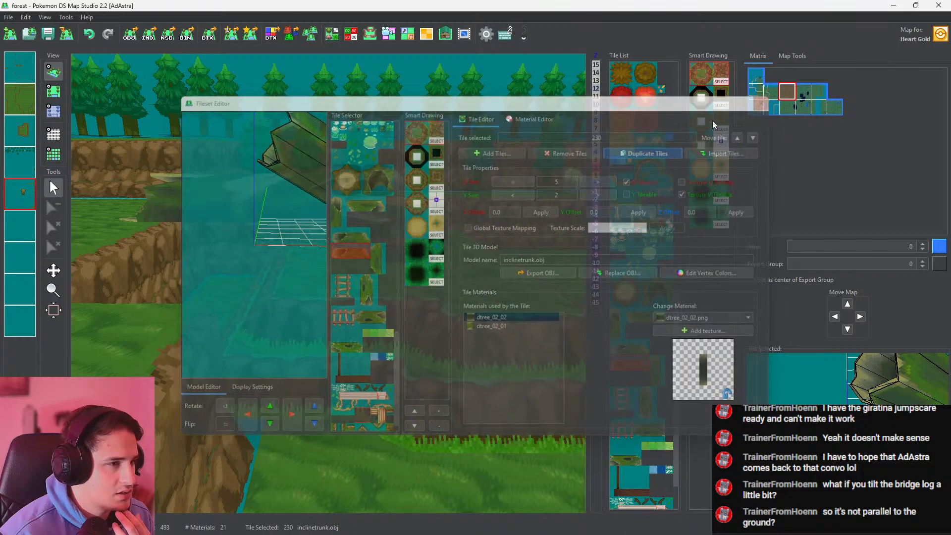
# Try placing the duplicated inclined trunk over the log on the fifth layer and undo the placement
pyautogui.click(53, 90)
pyautogui.click(231, 330)
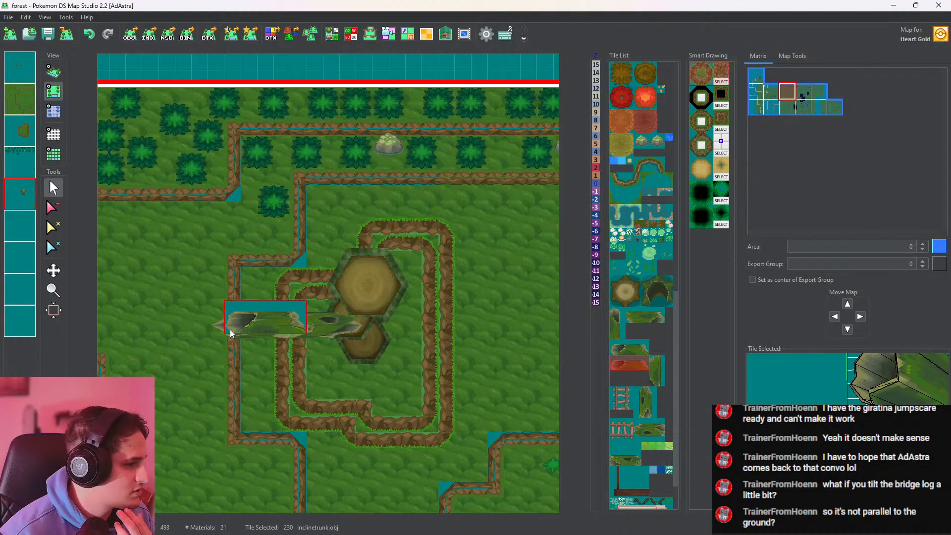
pyautogui.moveTo(231, 333)
pyautogui.mouseDown()
pyautogui.moveTo(323, 314)
pyautogui.moveTo(325, 293)
pyautogui.mouseUp()
pyautogui.hotkey('ctrl', 'z')
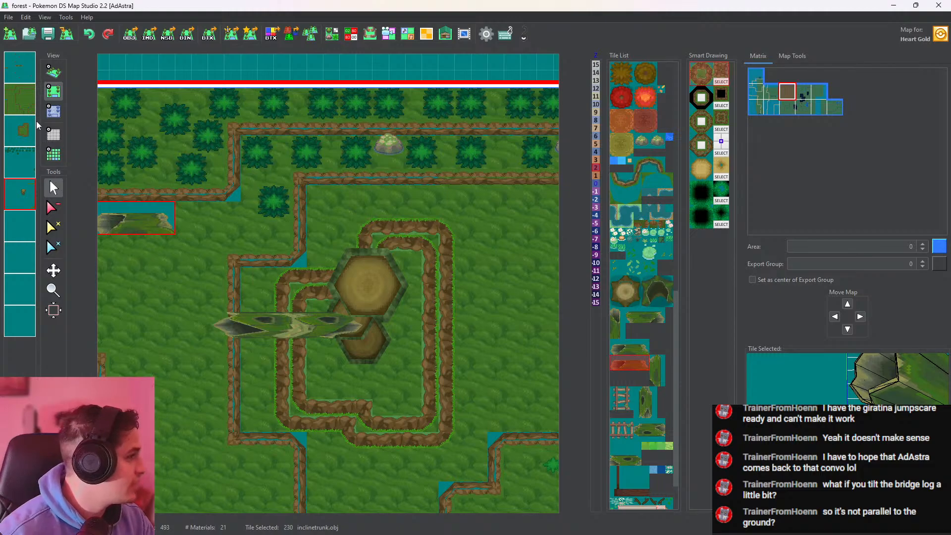
# Replace the log beside the stumps with the inclined trunk on the first layer and view it in 3D
pyautogui.click(24, 72)
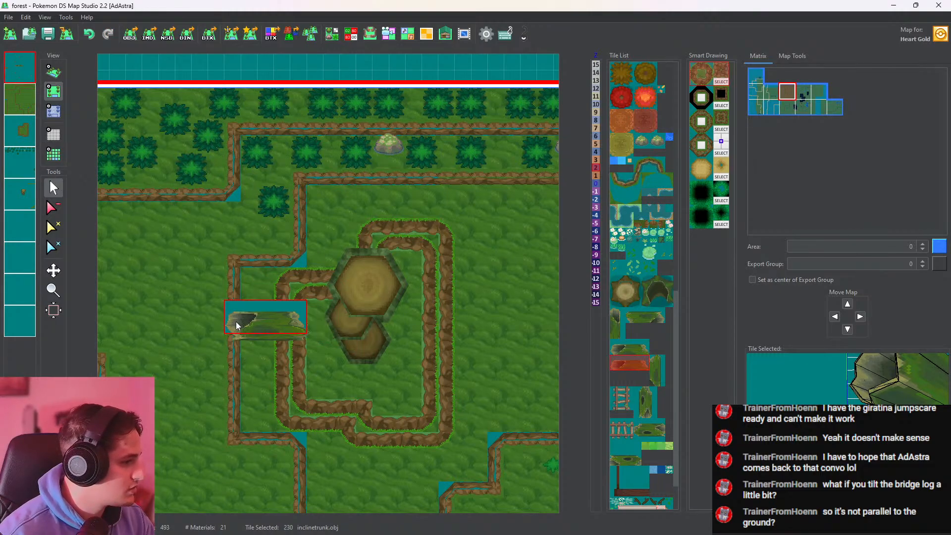
pyautogui.moveTo(236, 325); pyautogui.dragTo(314, 322)
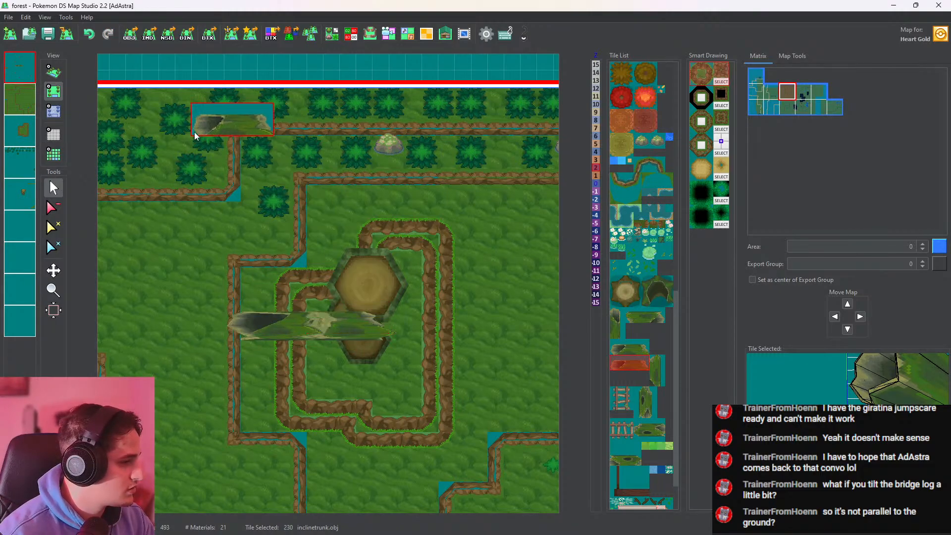
pyautogui.click(53, 72)
pyautogui.moveTo(306, 250); pyautogui.dragTo(399, 133)
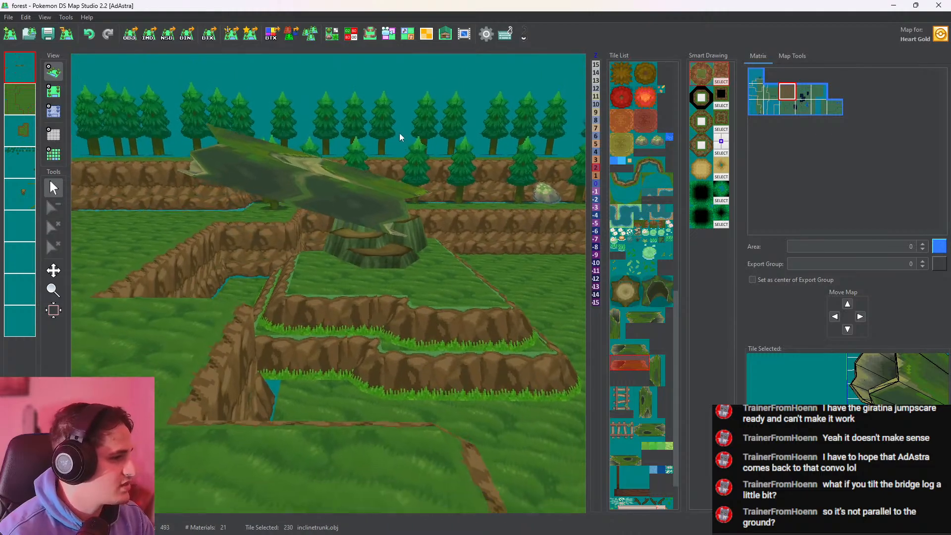
# Set the row of cells under the inclined trunk to height 0 on the first layer and check its slope in 3D
pyautogui.click(53, 111)
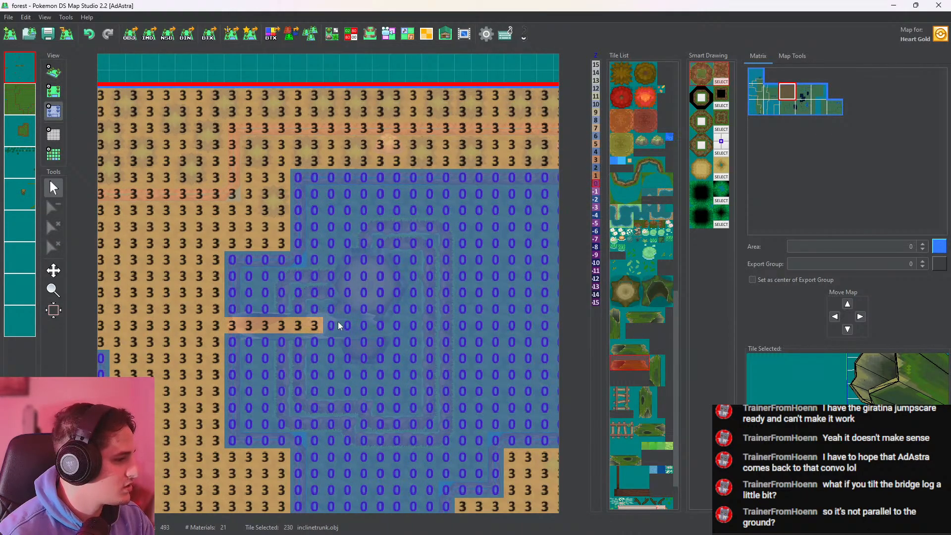
pyautogui.moveTo(337, 326); pyautogui.dragTo(234, 327)
pyautogui.click(53, 71)
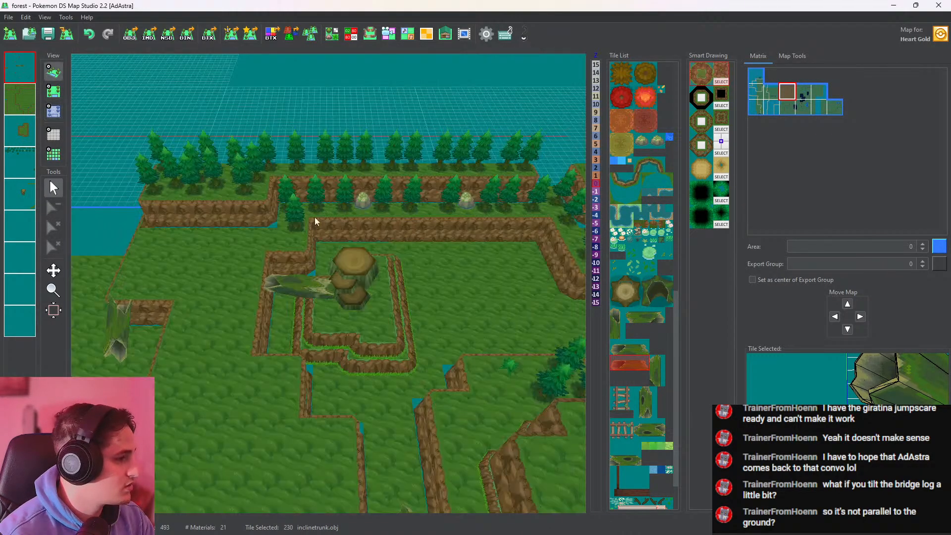
pyautogui.moveTo(314, 217); pyautogui.dragTo(433, 236)
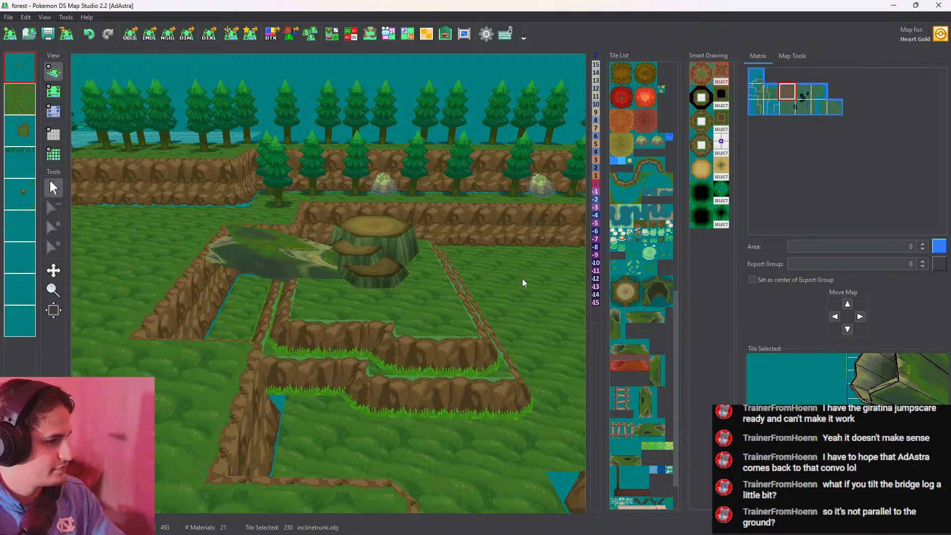
# Undo the inclined trunk edits back to the level log and review it beside the stumps from several angles
pyautogui.hotkey('ctrl', 'z')
pyautogui.moveTo(524, 280); pyautogui.dragTo(523, 310)
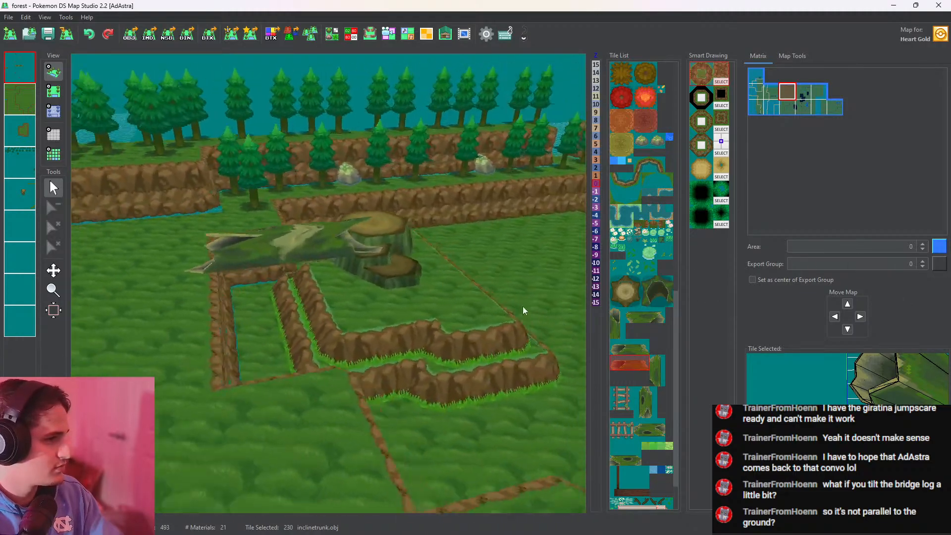
pyautogui.scroll(-12, 441, 304)
pyautogui.moveTo(442, 306); pyautogui.dragTo(428, 455, button='right')
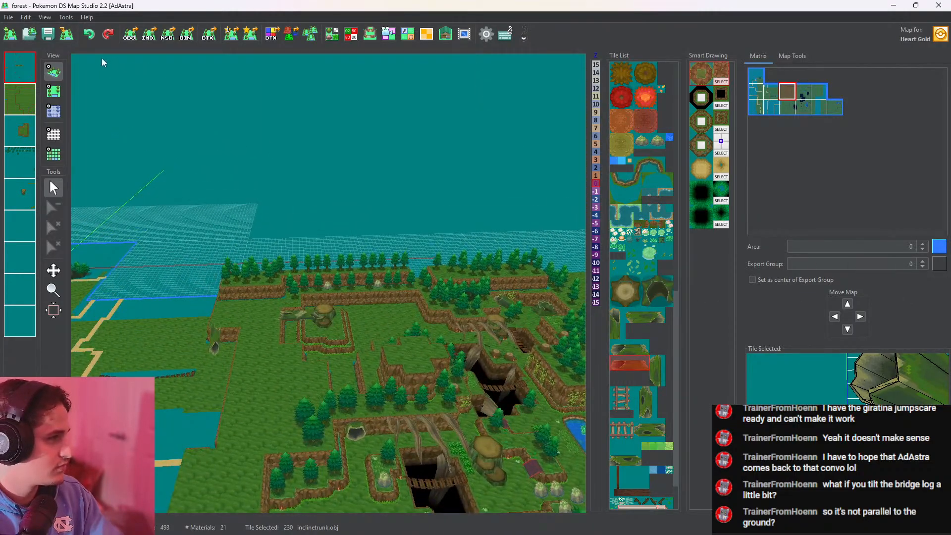
pyautogui.scroll(10, 340, 388)
pyautogui.moveTo(341, 389); pyautogui.dragTo(442, 308, button='right')
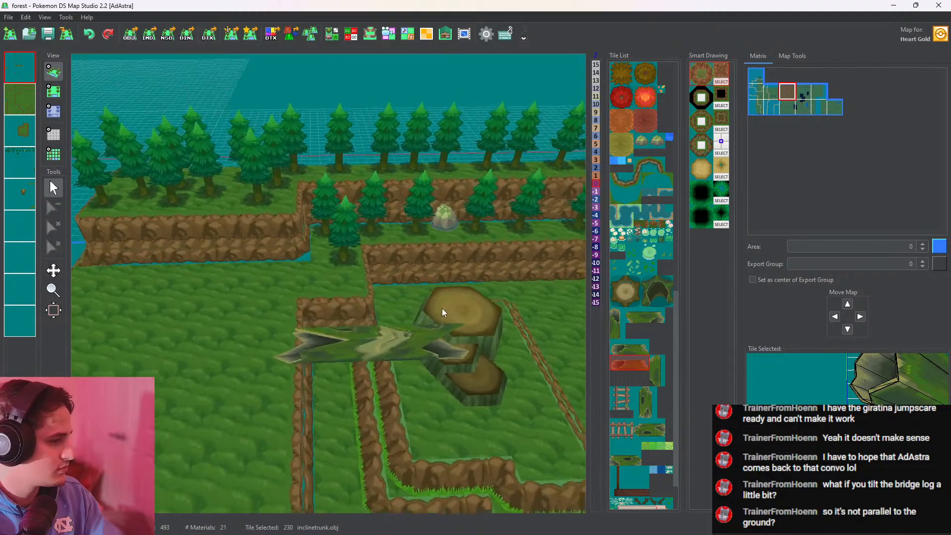
pyautogui.moveTo(442, 308); pyautogui.dragTo(424, 386)
pyautogui.moveTo(424, 387); pyautogui.dragTo(496, 330, button='right')
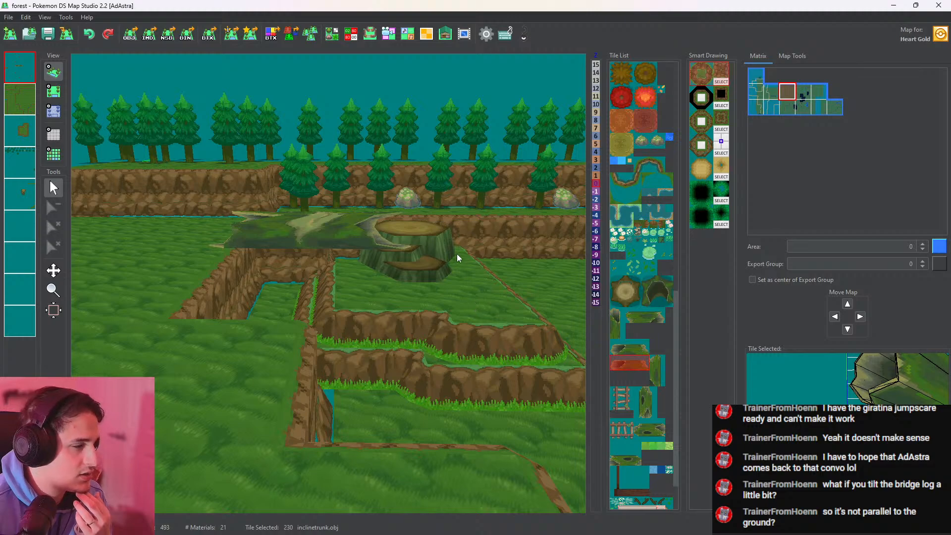
# Export the trunk_1 tile's model from the tileset as trunk_1.obj in the forest folder
pyautogui.click(636, 352)
pyautogui.click(628, 455)
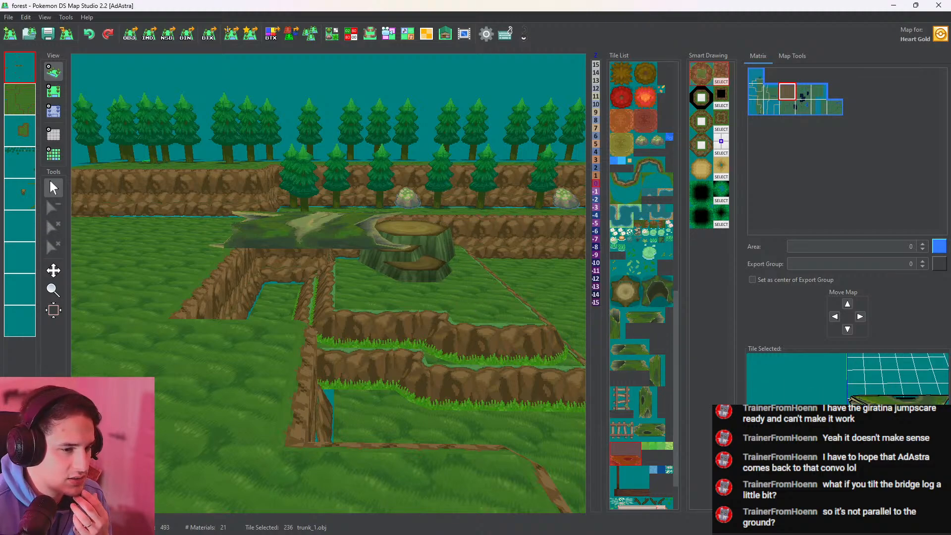
pyautogui.click(332, 33)
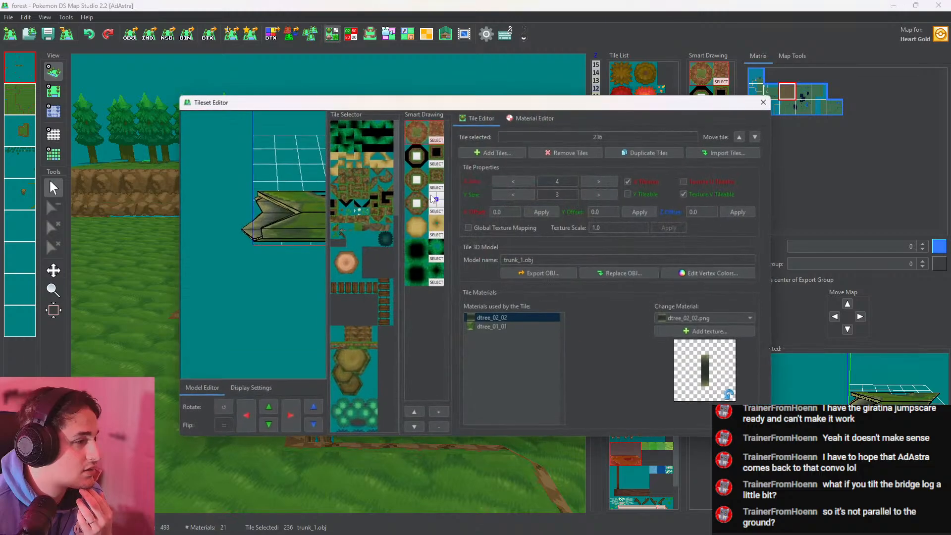
pyautogui.click(545, 274)
pyautogui.click(451, 305)
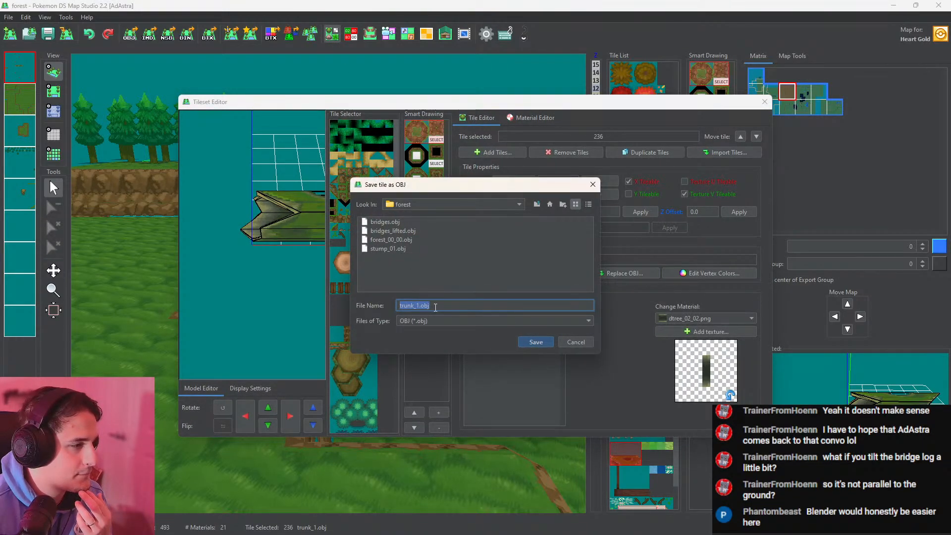
pyautogui.click(526, 341)
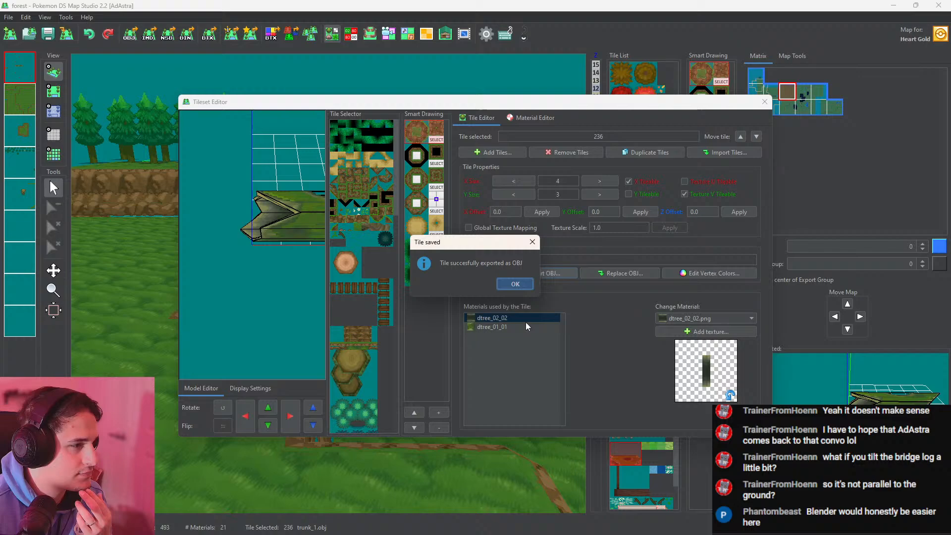
pyautogui.click(515, 285)
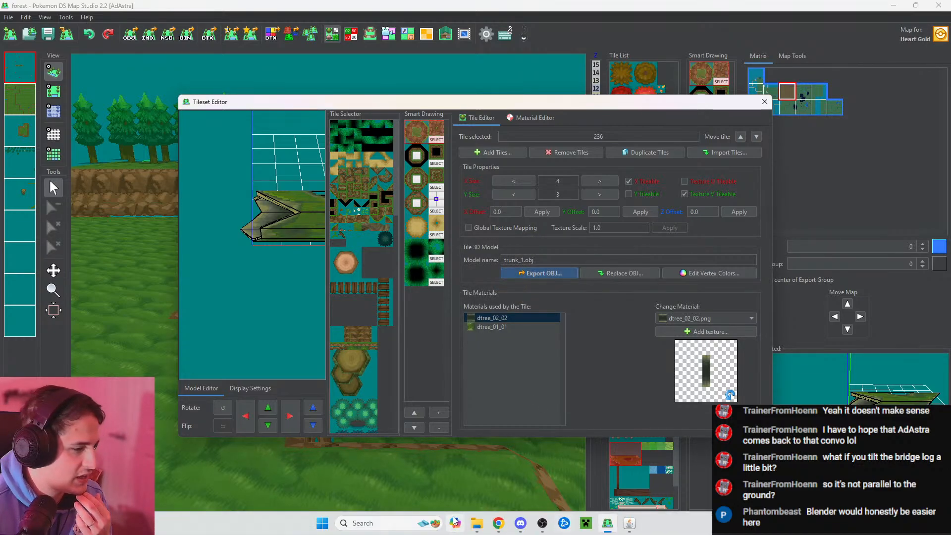
# Switch to Blender 4.0 and delete the default cube from the new scene
pyautogui.click(322, 524)
pyautogui.write('blender 4.0')
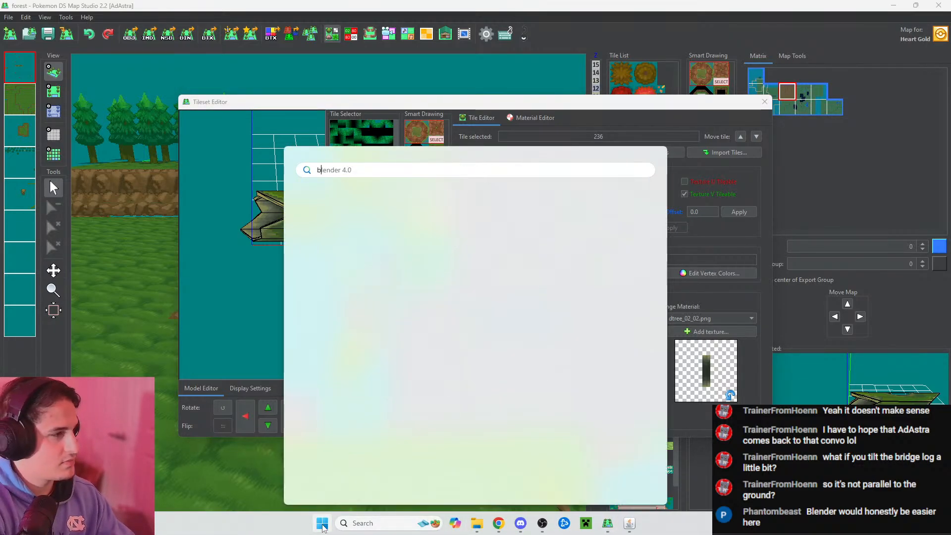
pyautogui.press('Return')
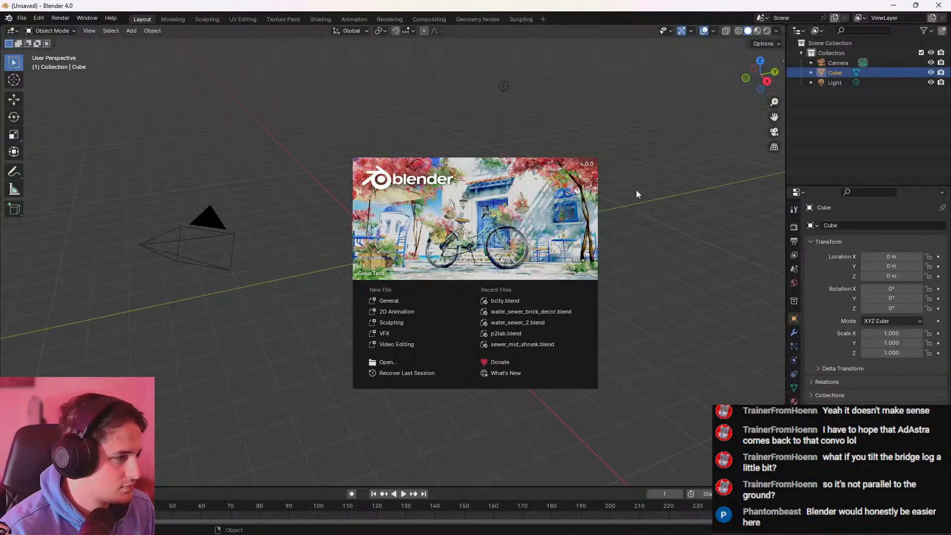
pyautogui.click(636, 189)
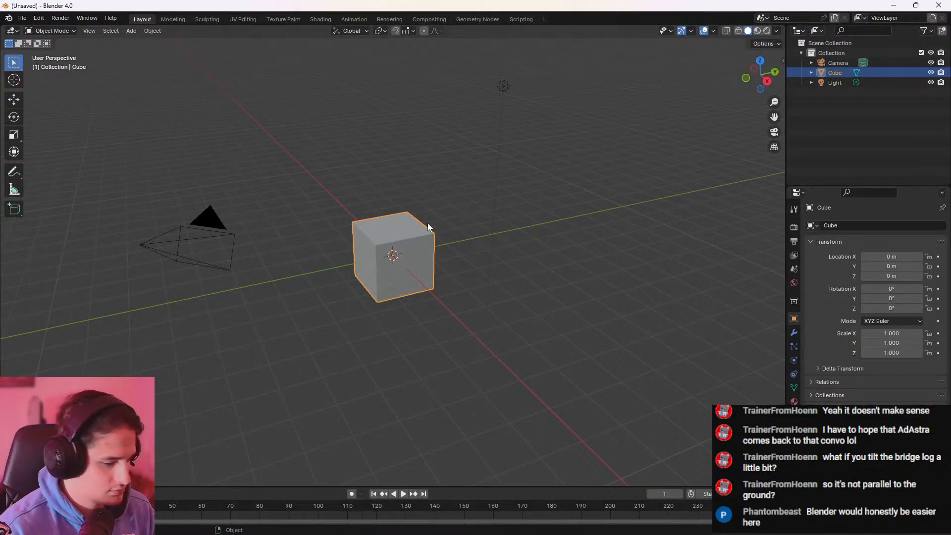
pyautogui.press('Delete')
# Import trunk_1.obj as Wavefront OBJ from the Pokemon Iridium forest folder
pyautogui.click(22, 18)
pyautogui.moveTo(95, 159)
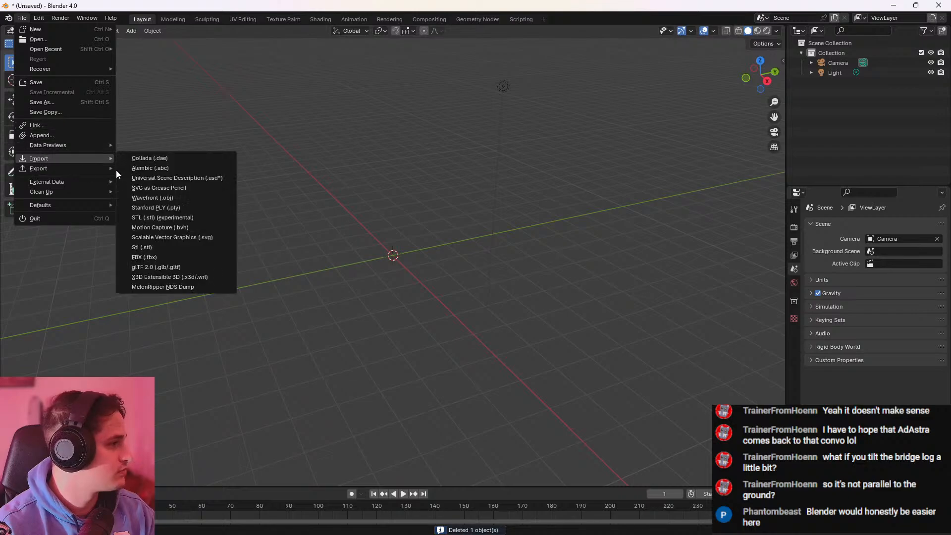
pyautogui.click(177, 198)
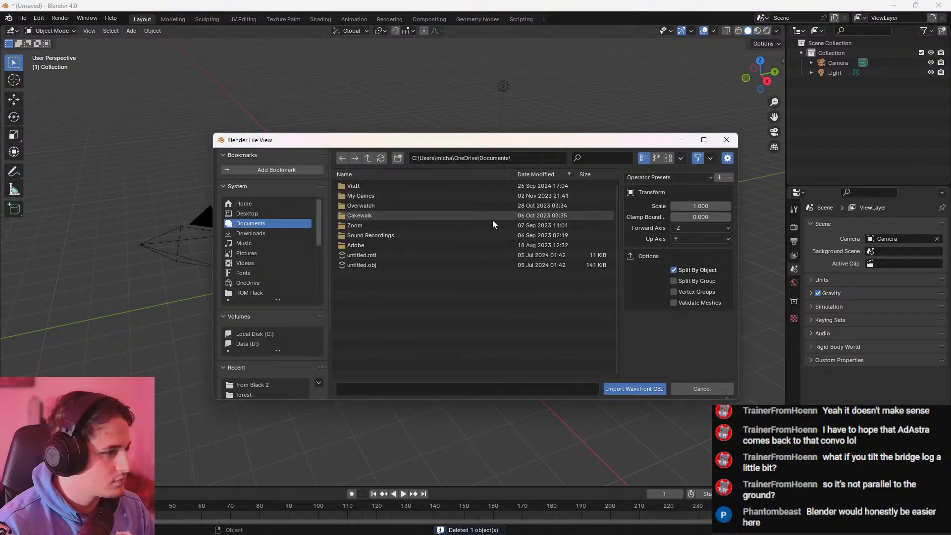
pyautogui.click(255, 346)
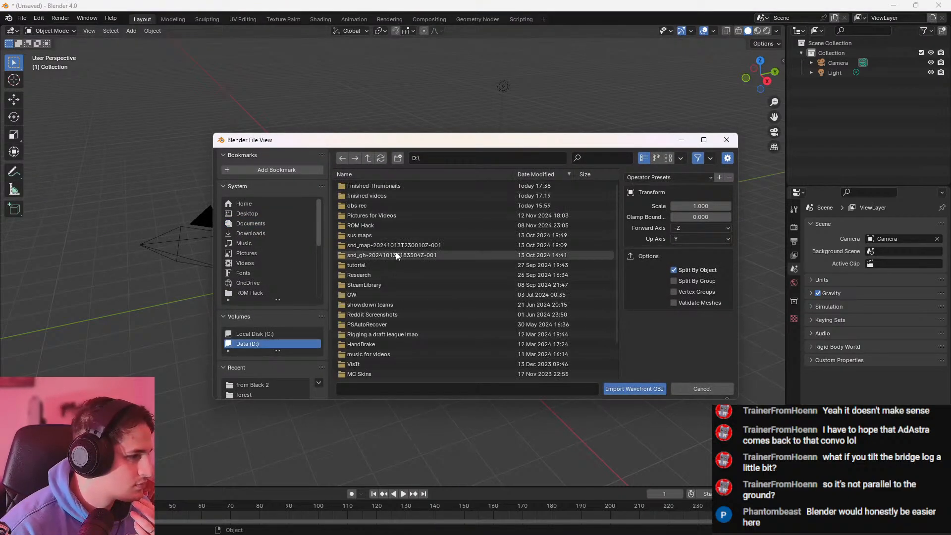
pyautogui.click(376, 207)
pyautogui.doubleClick(387, 224)
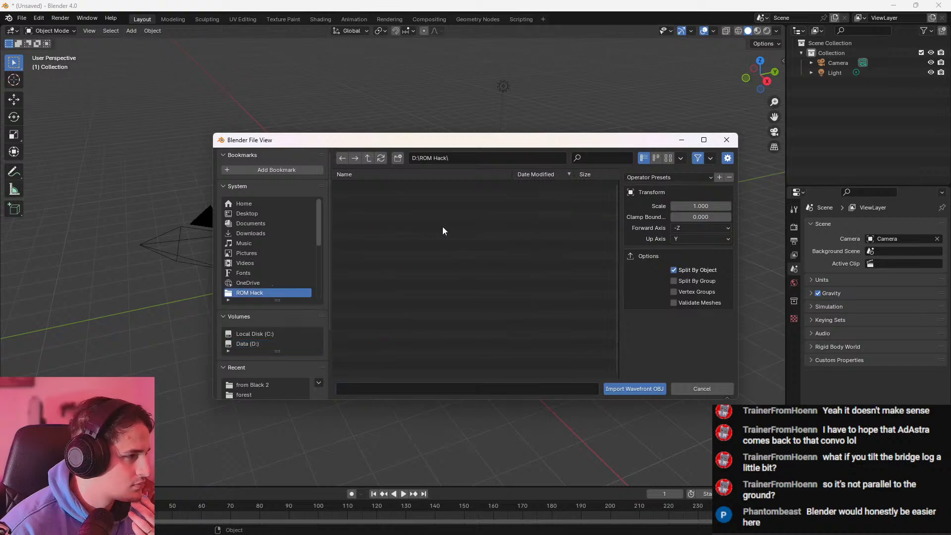
pyautogui.scroll(-1, 293, 259)
pyautogui.scroll(-3, 267, 347)
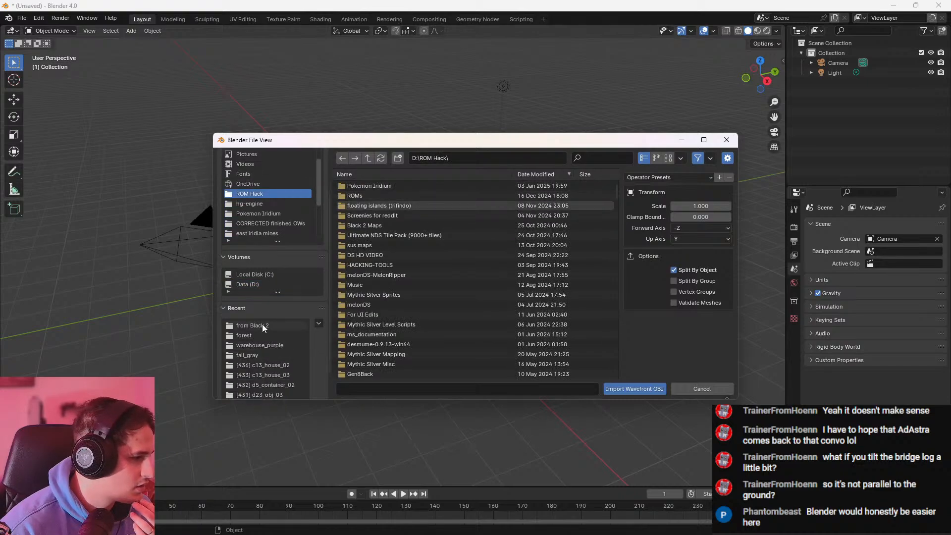
pyautogui.click(263, 324)
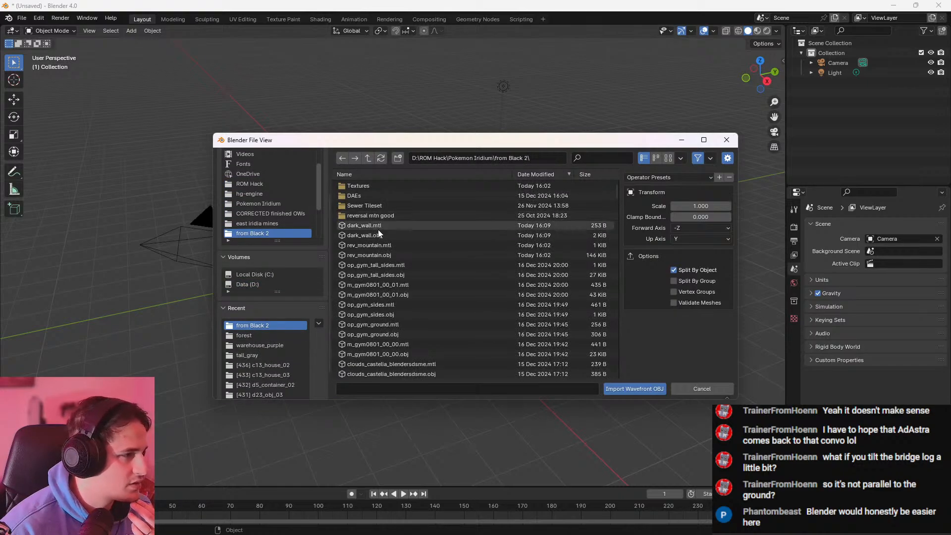
pyautogui.click(251, 335)
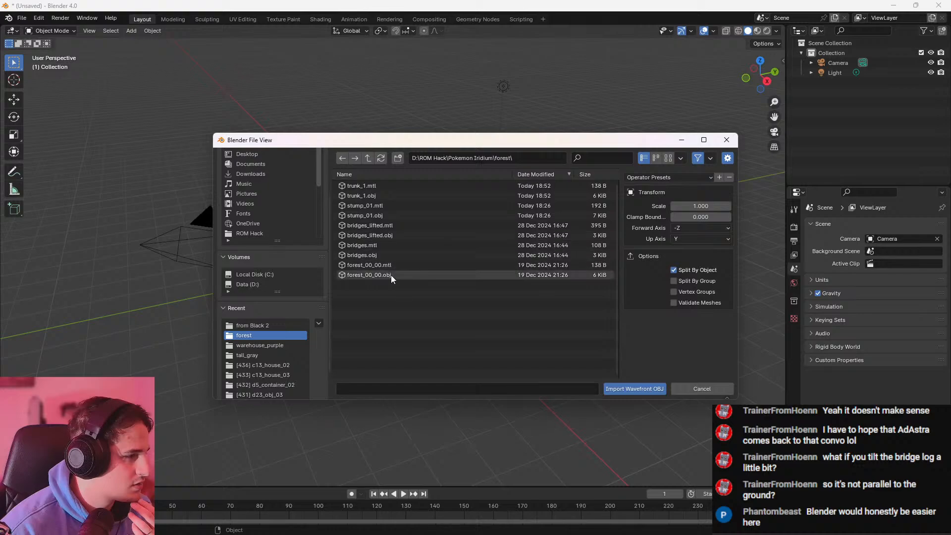
pyautogui.doubleClick(382, 196)
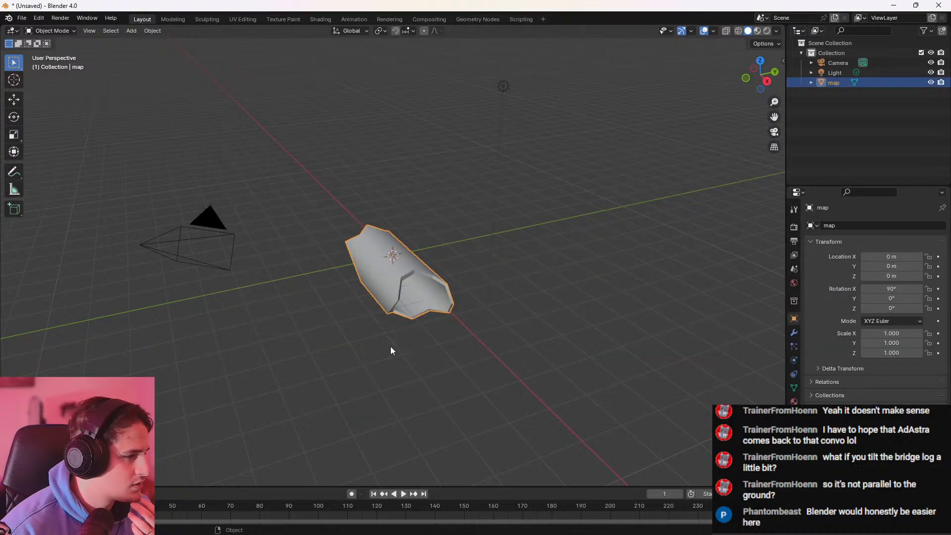
# Switch the viewport to Material Preview shading to show the imported trunk with its textures
pyautogui.moveTo(391, 350); pyautogui.dragTo(415, 336, button='middle')
pyautogui.press('z')
pyautogui.click(415, 392)
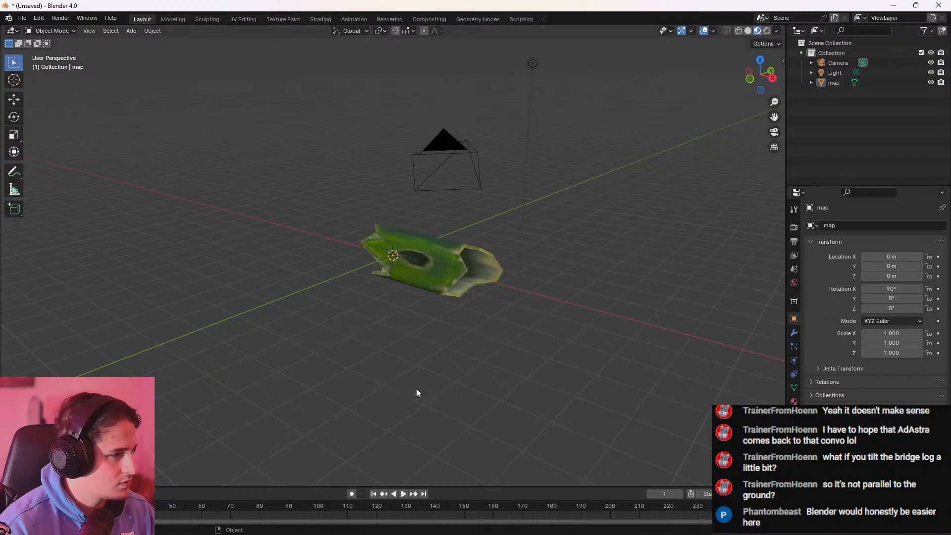
pyautogui.moveTo(416, 393); pyautogui.dragTo(520, 340, button='middle')
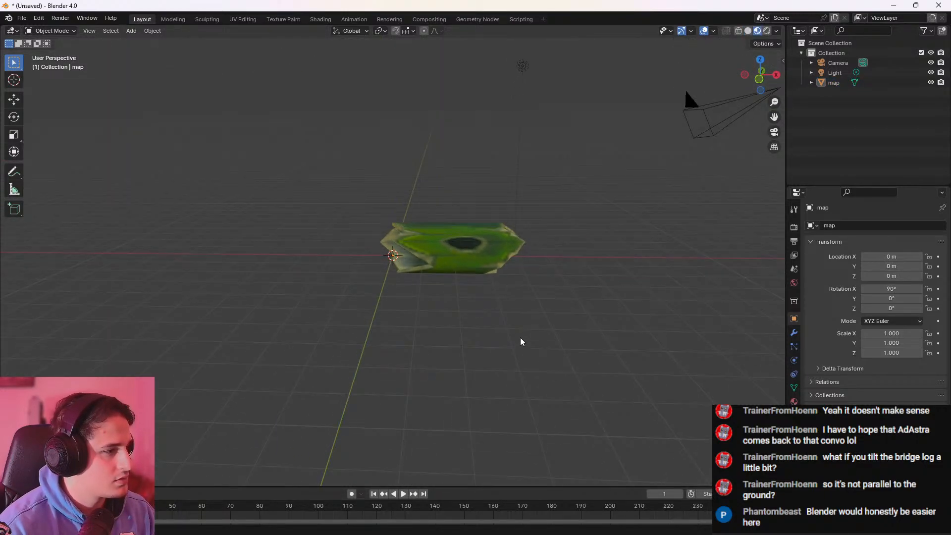
# Select all objects and rotate them about 9.5° in the front orthographic view
pyautogui.click(760, 80)
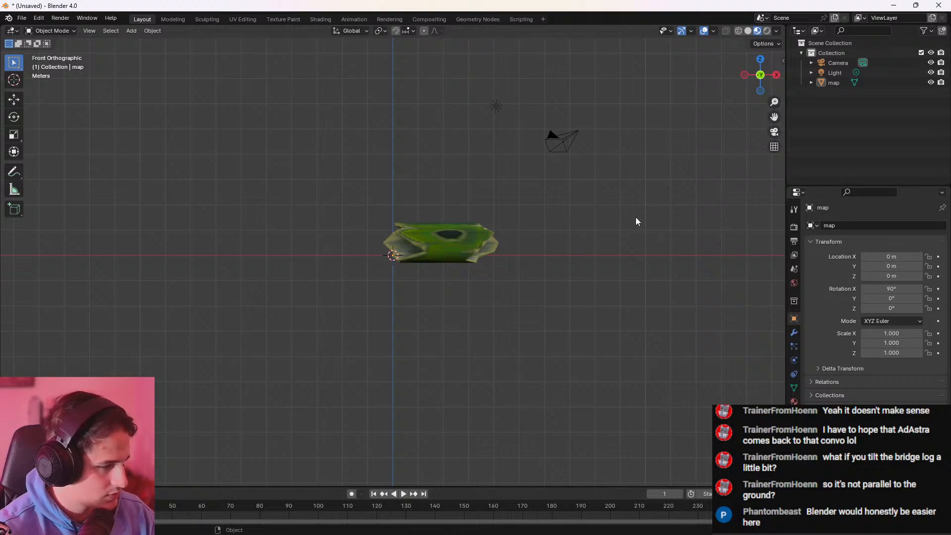
pyautogui.press('a')
pyautogui.press('r')
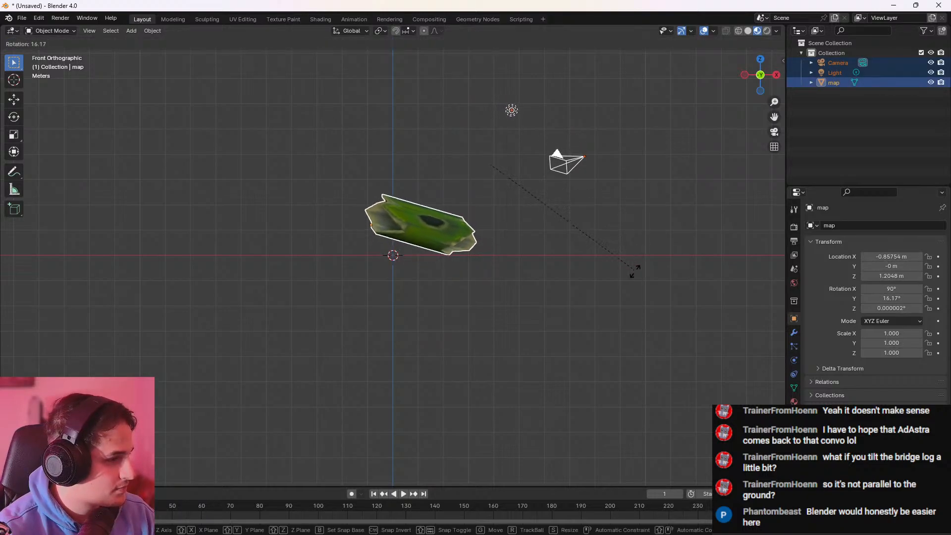
pyautogui.click(636, 246)
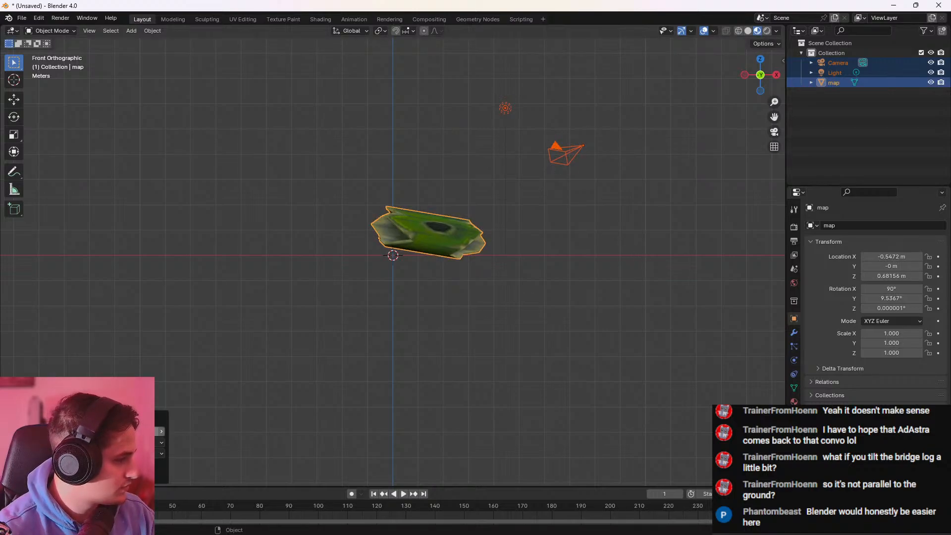
# Set the rotation's orientation to Global, its axis to Y and its angle to about 16.26°, and check the tilted trunk
pyautogui.click(127, 453)
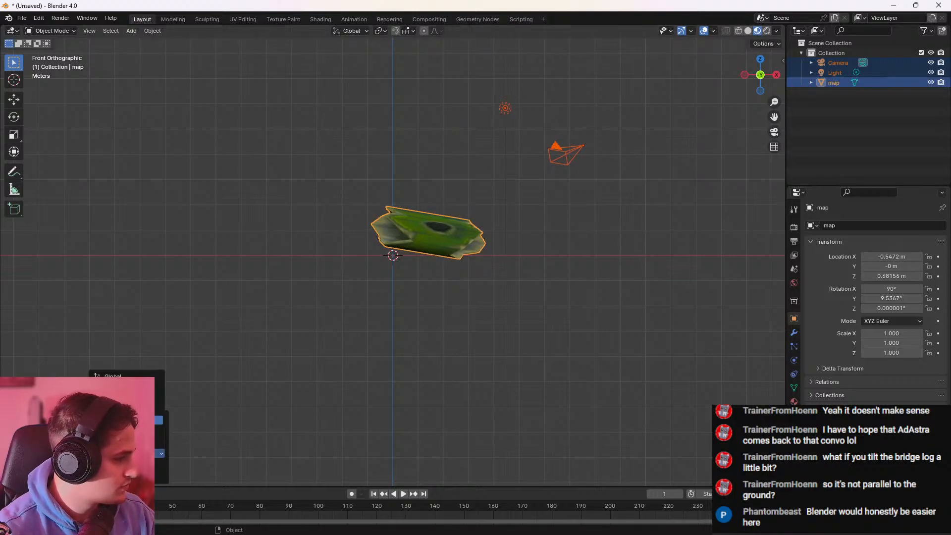
pyautogui.click(129, 377)
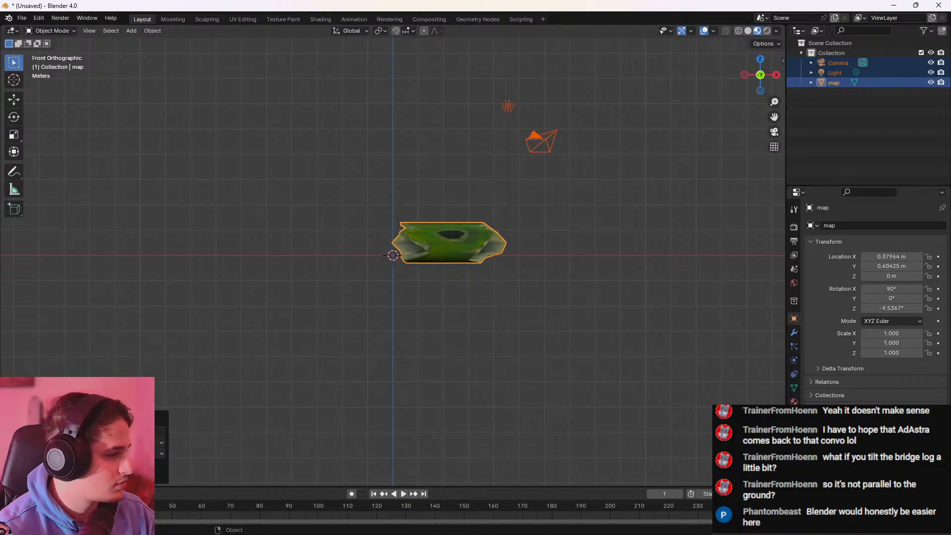
pyautogui.click(156, 443)
pyautogui.click(147, 465)
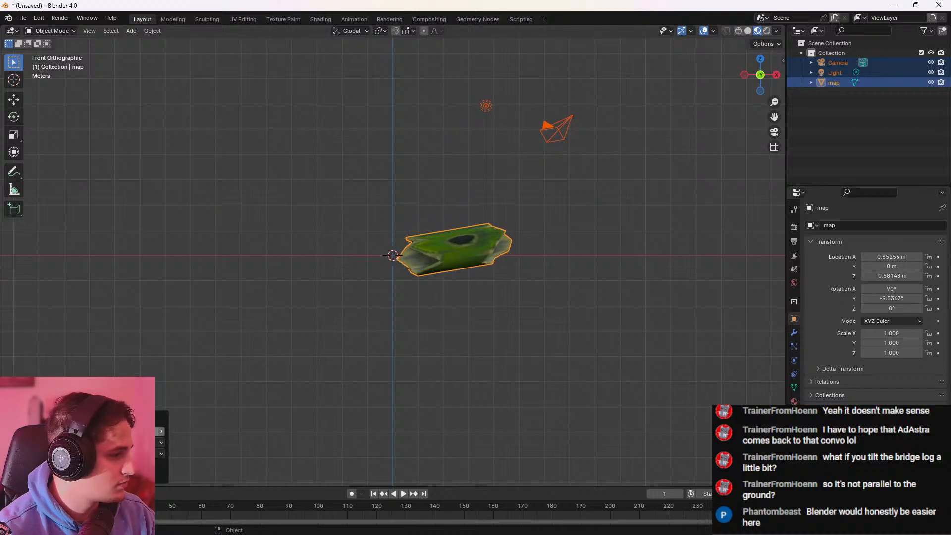
pyautogui.moveTo(126, 432); pyautogui.dragTo(236, 431)
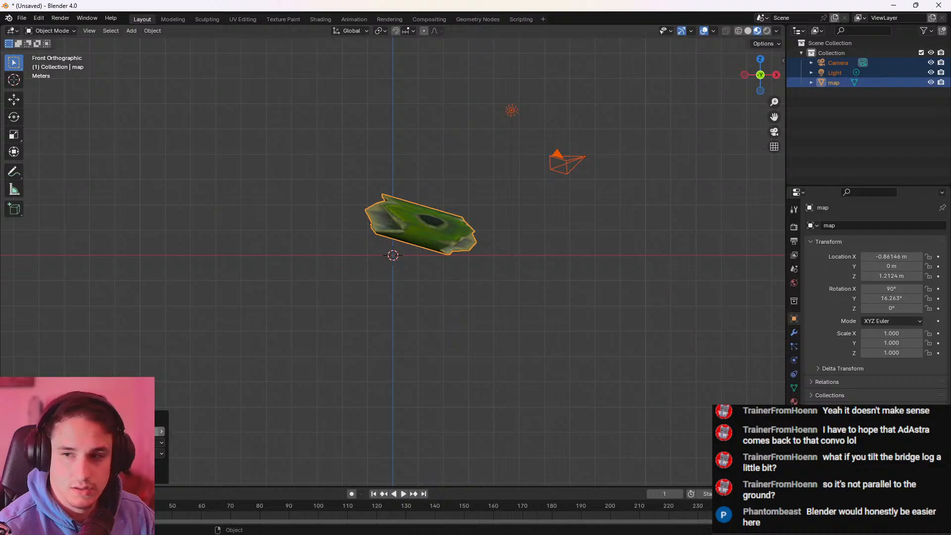
pyautogui.click(611, 290)
pyautogui.moveTo(610, 289); pyautogui.dragTo(483, 313, button='middle')
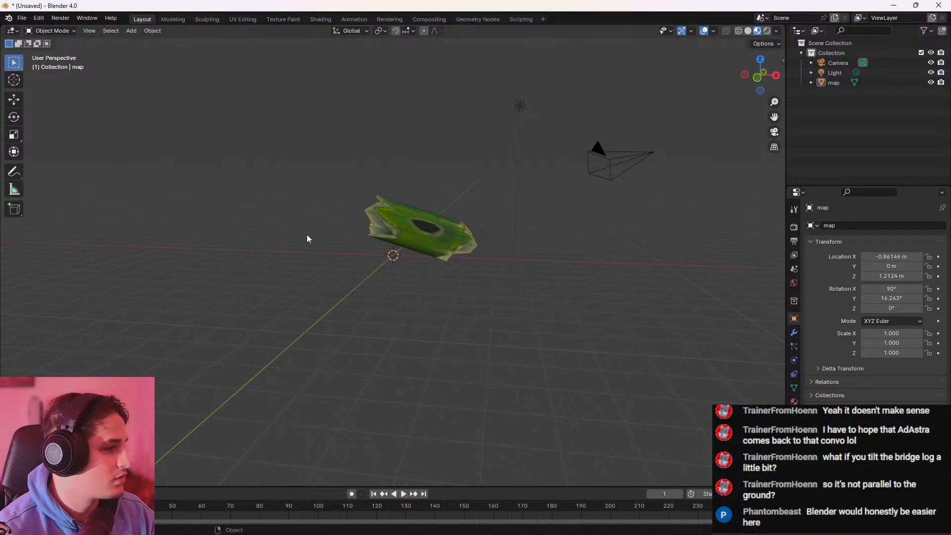
pyautogui.moveTo(307, 239); pyautogui.dragTo(386, 257, button='middle')
# Export the scene as Wavefront OBJ named trunk_up1.obj to the forest folder, with forward axis Y and up axis Z
pyautogui.click(21, 18)
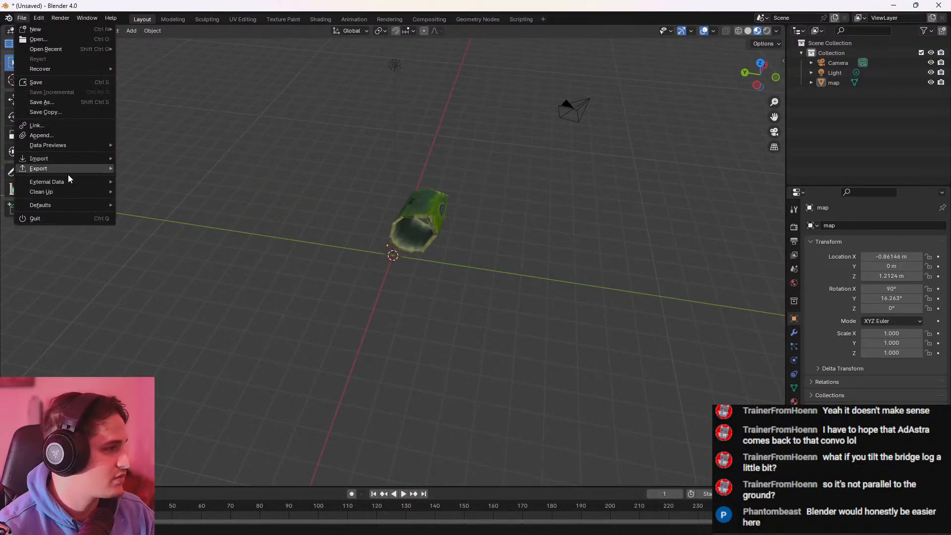
pyautogui.moveTo(64, 171)
pyautogui.click(174, 221)
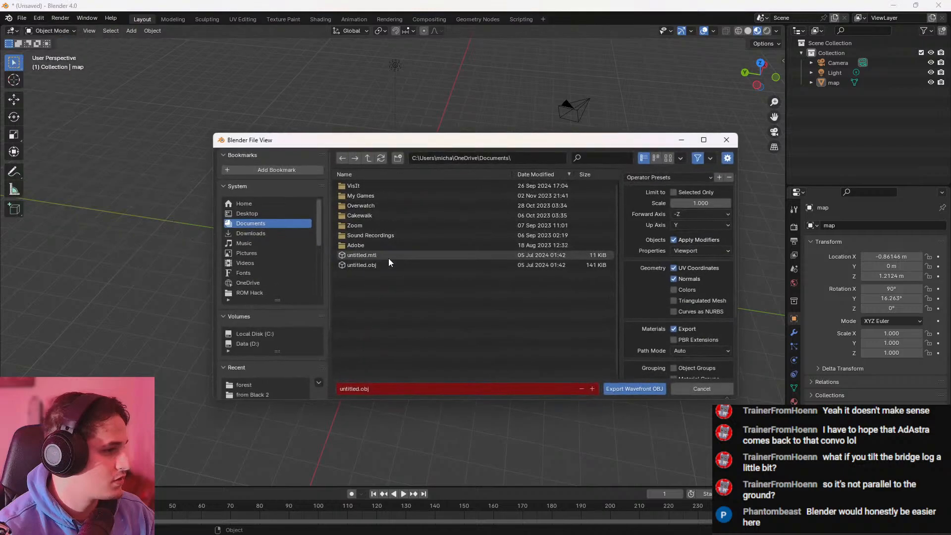
pyautogui.scroll(-2, 271, 333)
pyautogui.click(251, 292)
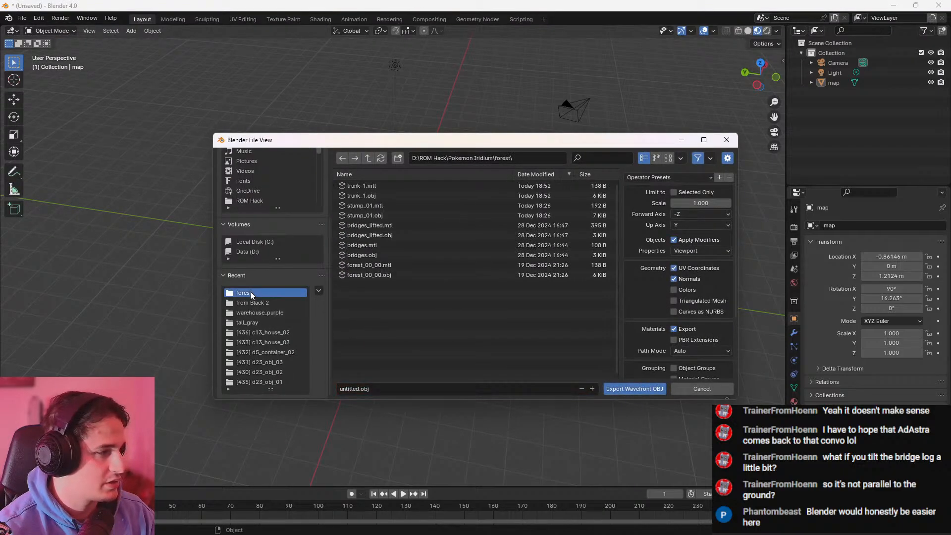
pyautogui.click(359, 391)
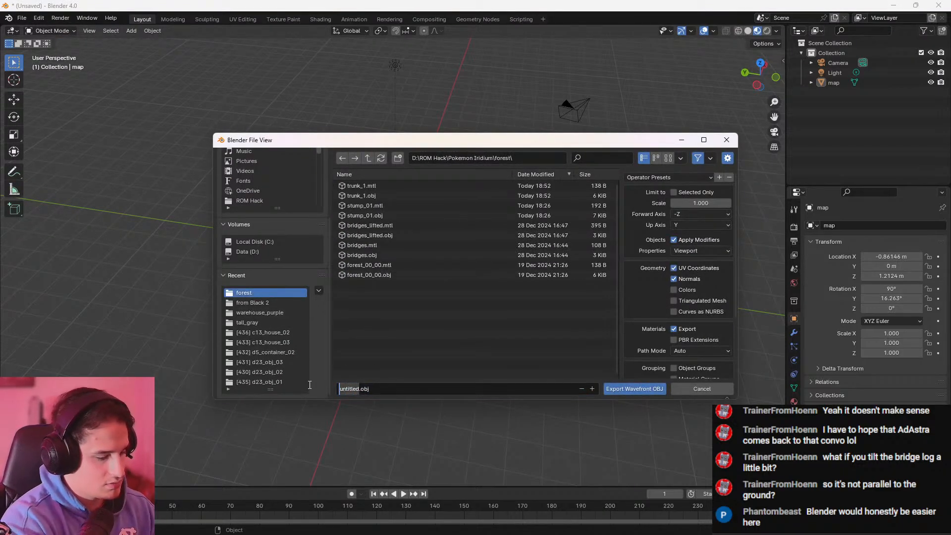
pyautogui.write('trunk_up1')
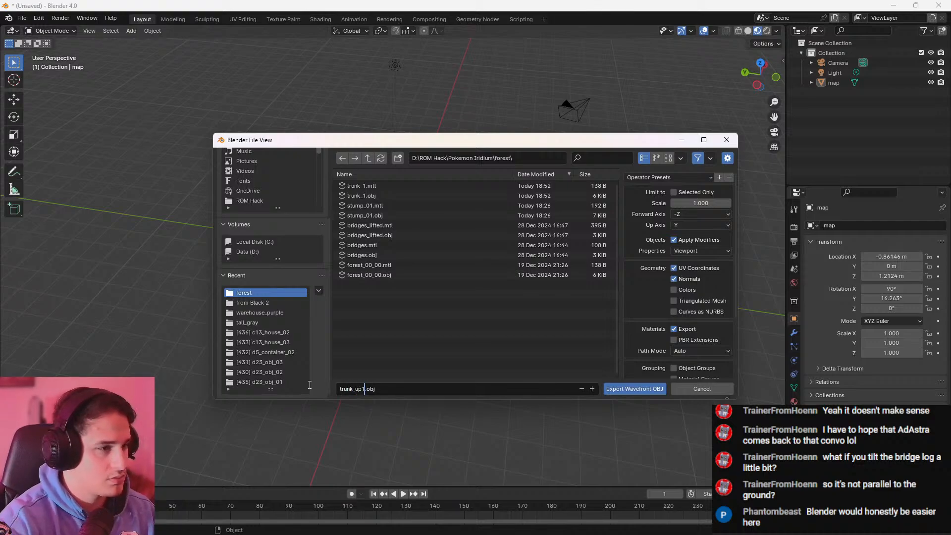
pyautogui.click(700, 215)
pyautogui.click(691, 228)
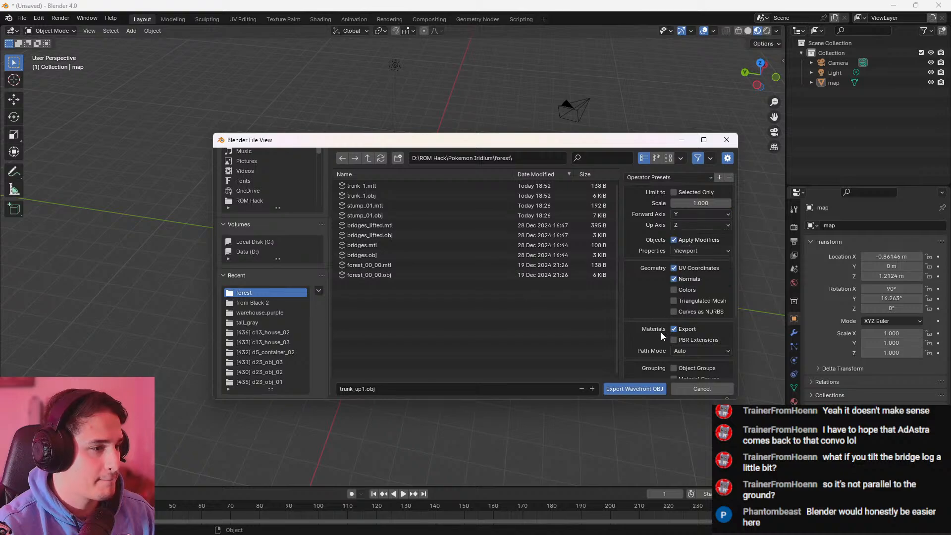
pyautogui.click(640, 388)
# Switch to Pokemon DS Map Studio and add trunk_up1.obj from the forest folder to the tileset as a new tile
pyautogui.hotkey('alt', 'Tab')
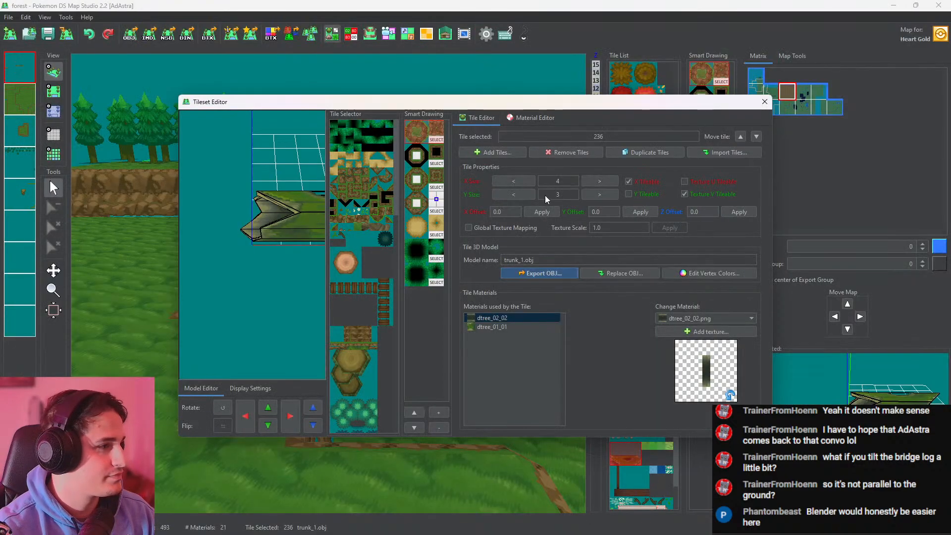
pyautogui.click(491, 153)
pyautogui.click(435, 300)
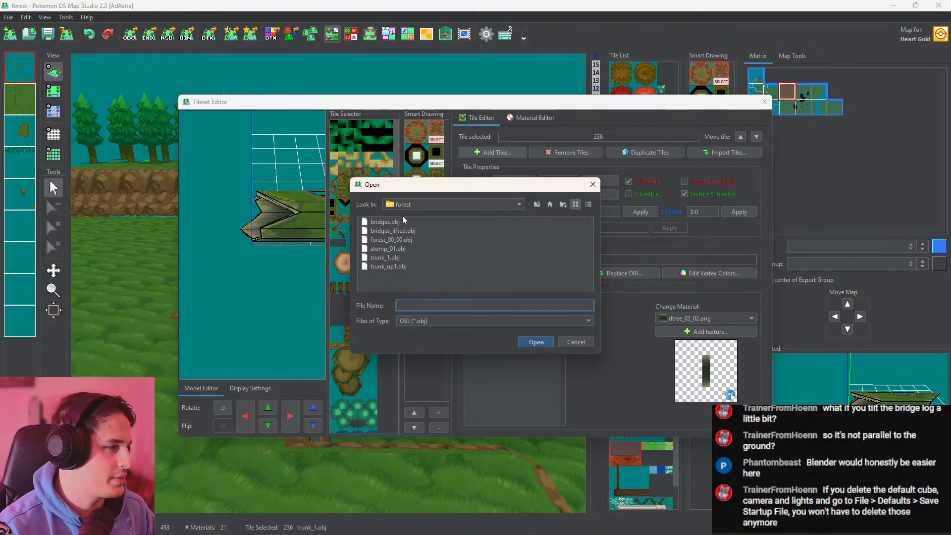
pyautogui.click(396, 231)
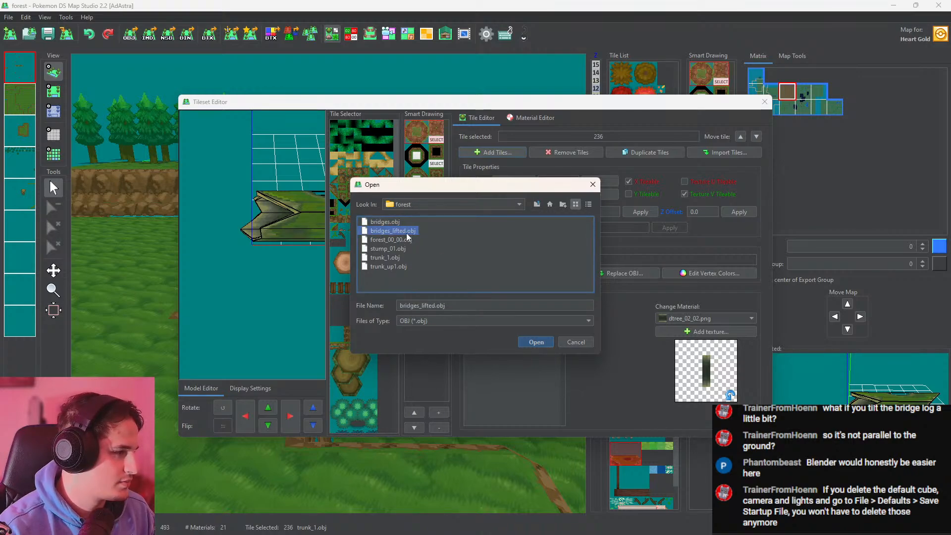
pyautogui.click(392, 258)
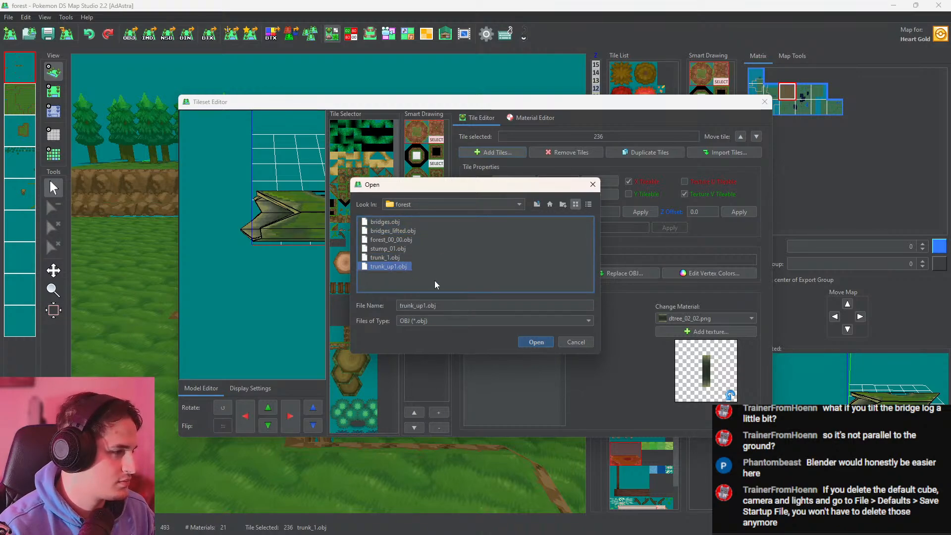
pyautogui.click(534, 342)
# Select the new trunk_up1.obj tile and shift its model sideways and along Y towards the edge of the tile grid
pyautogui.scroll(-10, 376, 347)
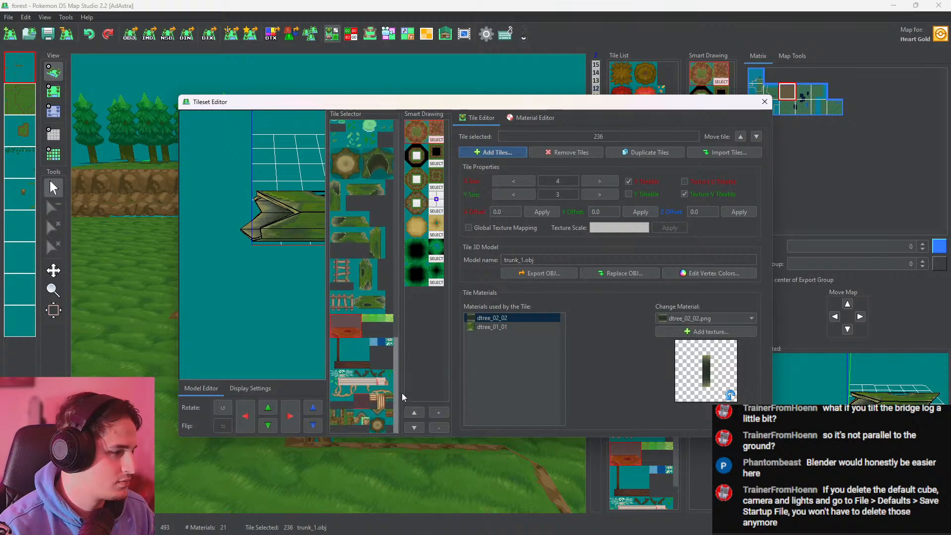
pyautogui.click(390, 425)
pyautogui.scroll(-6, 293, 337)
pyautogui.moveTo(292, 337); pyautogui.dragTo(429, 303)
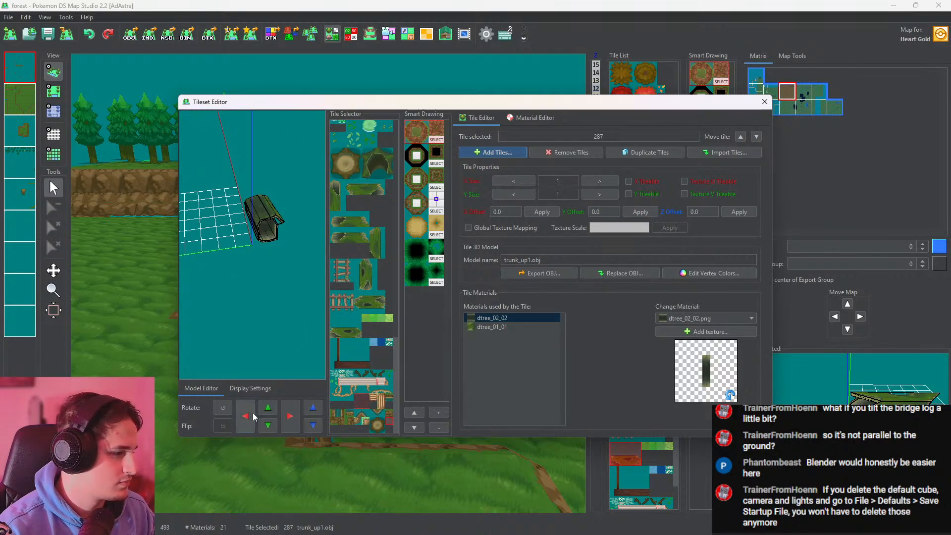
pyautogui.click(266, 407)
pyautogui.moveTo(278, 369); pyautogui.dragTo(161, 274)
pyautogui.moveTo(282, 257); pyautogui.dragTo(301, 406)
pyautogui.click(291, 416)
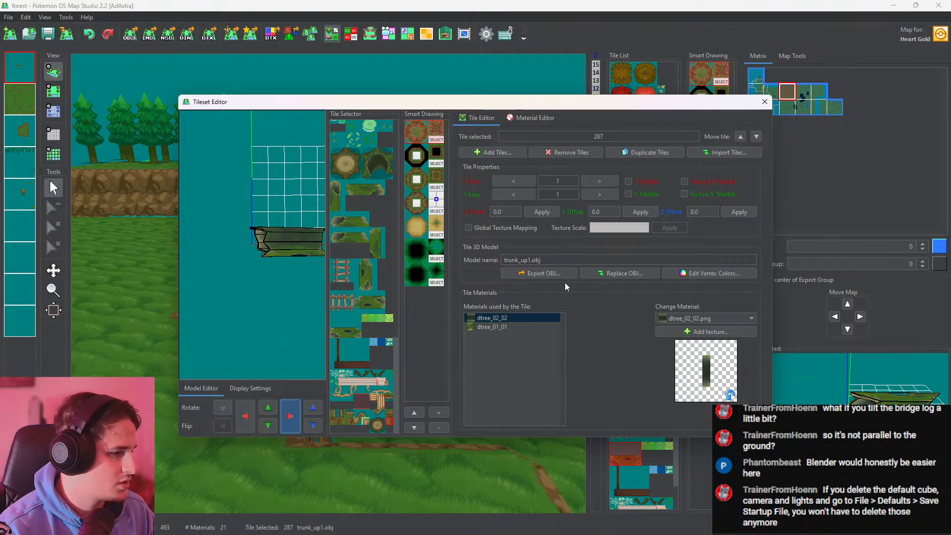
# Set the trunk_up1.obj tile's X size to 4 and Y size to 2, and adjust its model along Y to sit inside the grid
pyautogui.click(347, 330)
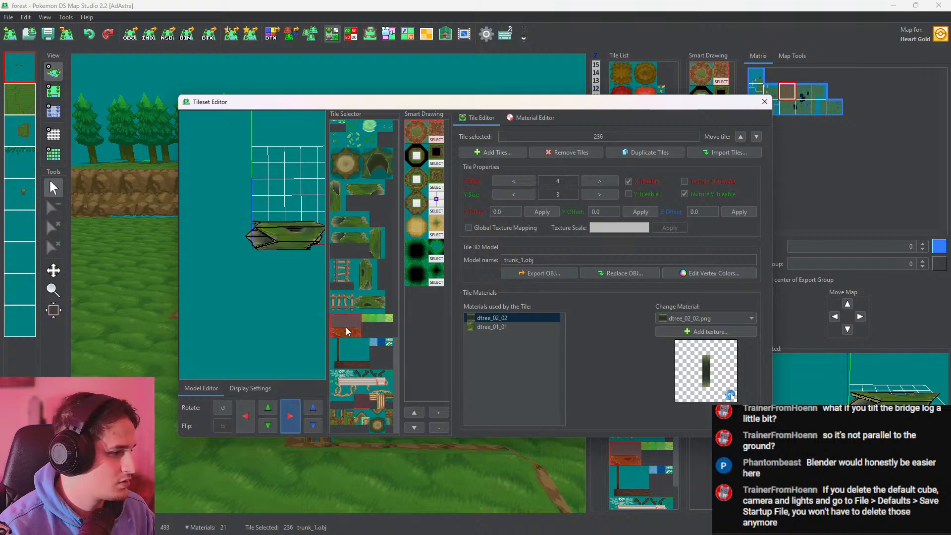
pyautogui.click(390, 425)
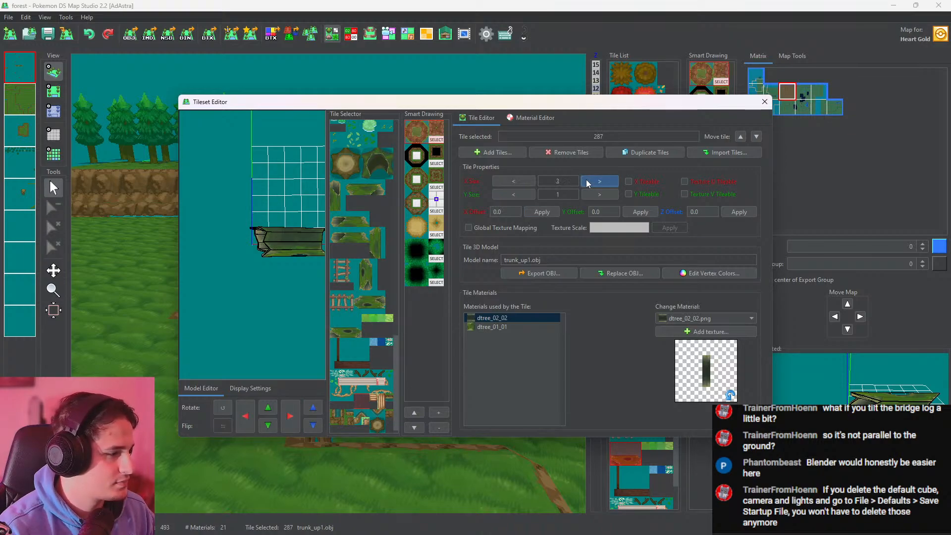
pyautogui.scroll(-1, 354, 299)
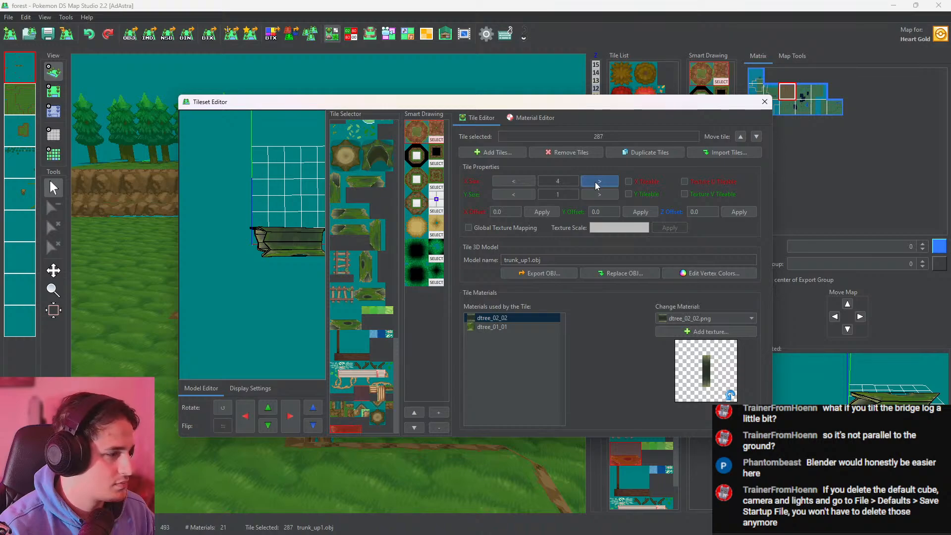
pyautogui.click(599, 195)
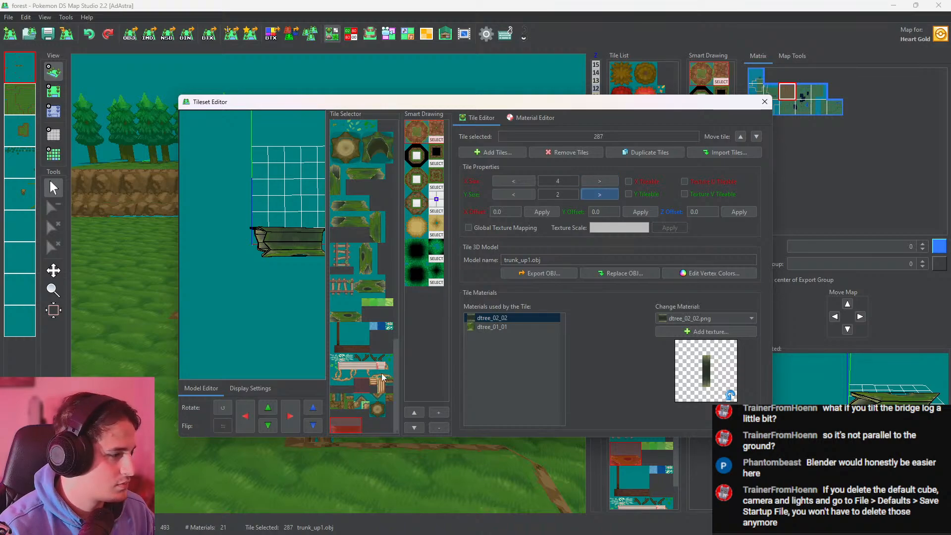
pyautogui.click(268, 407)
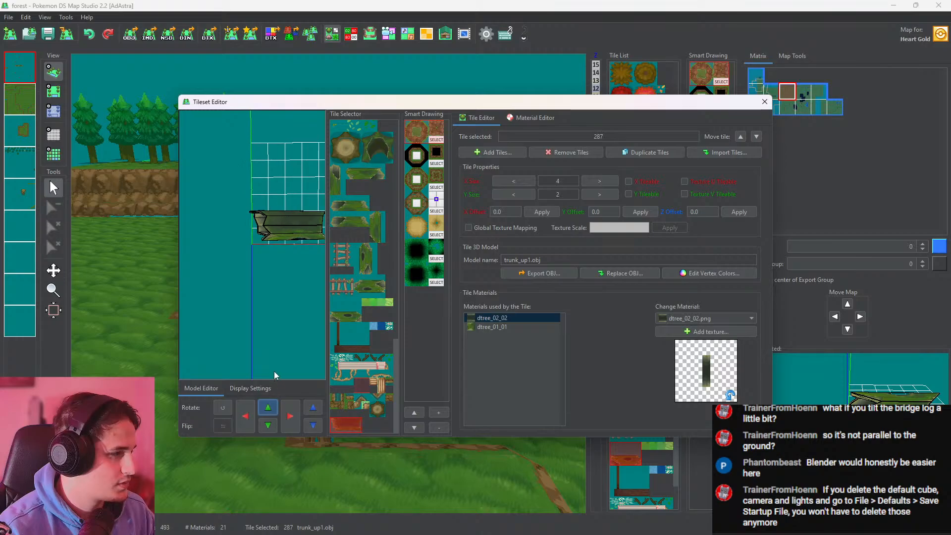
pyautogui.moveTo(274, 371); pyautogui.dragTo(267, 282)
pyautogui.click(269, 425)
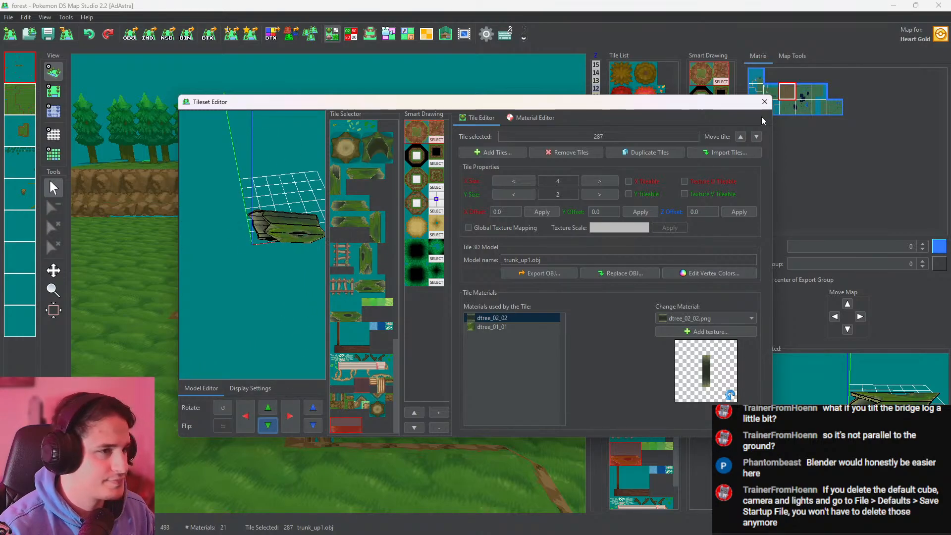
# Close the tileset editor and place the tilted trunk tile on the map just below the existing horizontal log
pyautogui.click(764, 102)
pyautogui.click(53, 91)
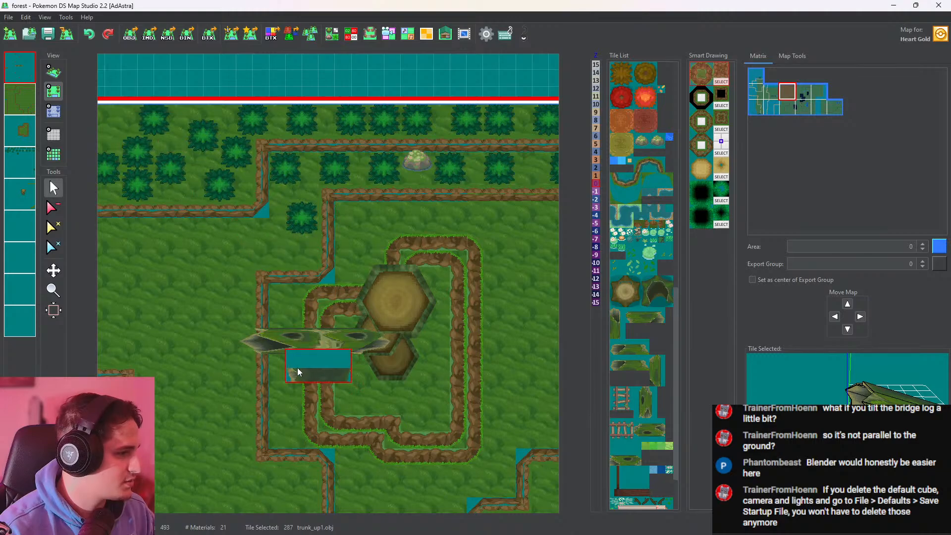
pyautogui.click(286, 383)
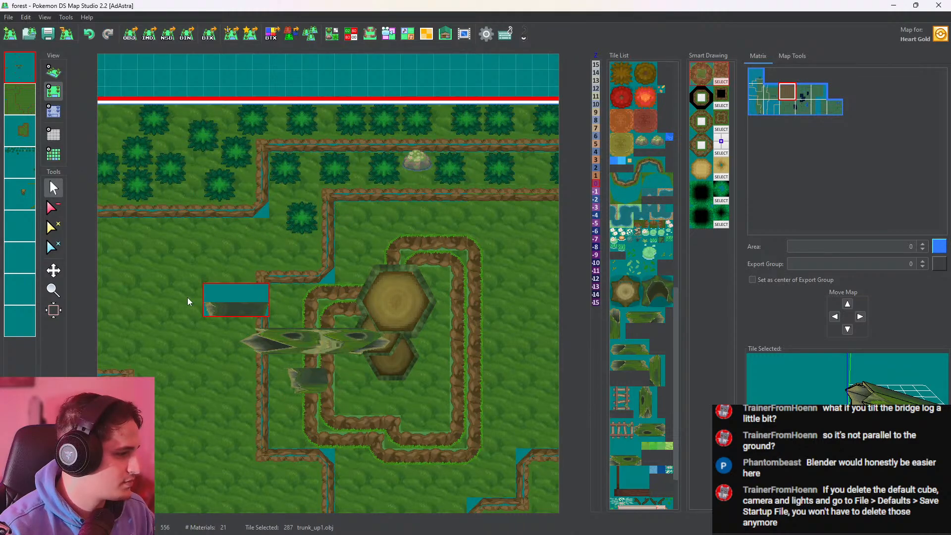
# Paint height 2 on the cells of the tilted trunk and inspect its slope beside the stumps in 3D
pyautogui.click(54, 111)
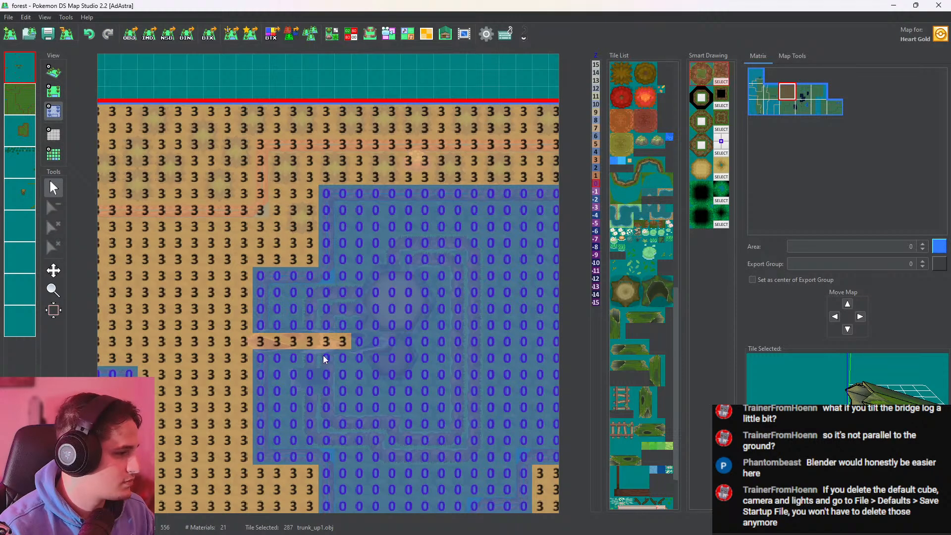
pyautogui.click(595, 169)
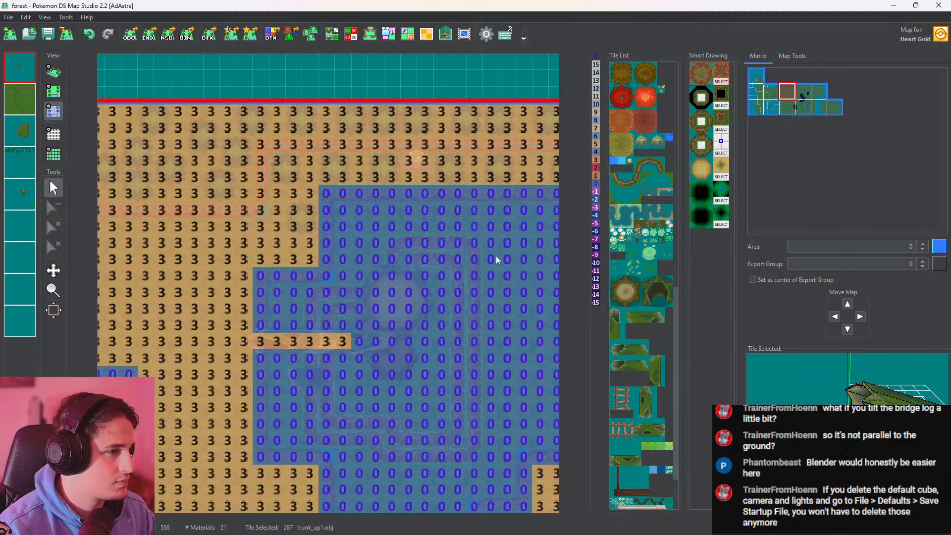
pyautogui.moveTo(337, 381); pyautogui.dragTo(294, 379)
pyautogui.click(54, 72)
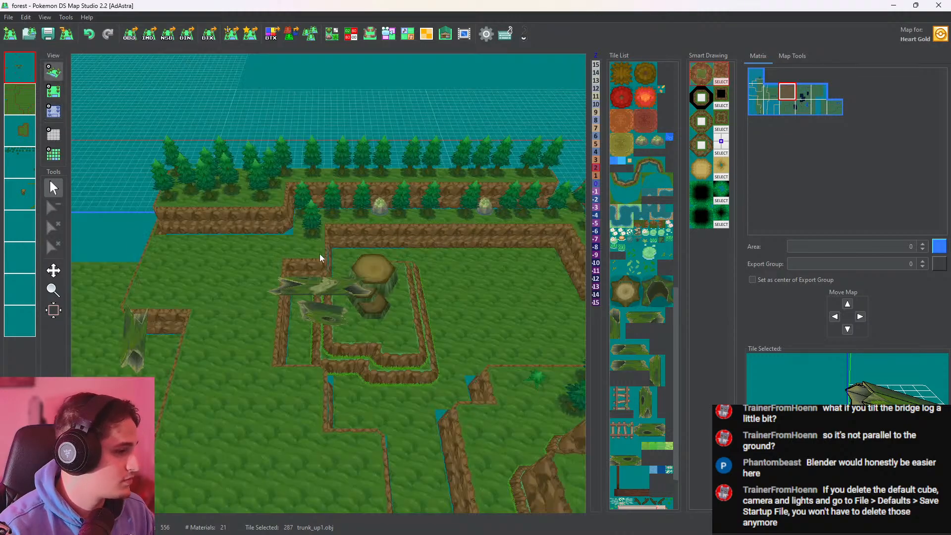
pyautogui.moveTo(378, 120); pyautogui.dragTo(382, 277)
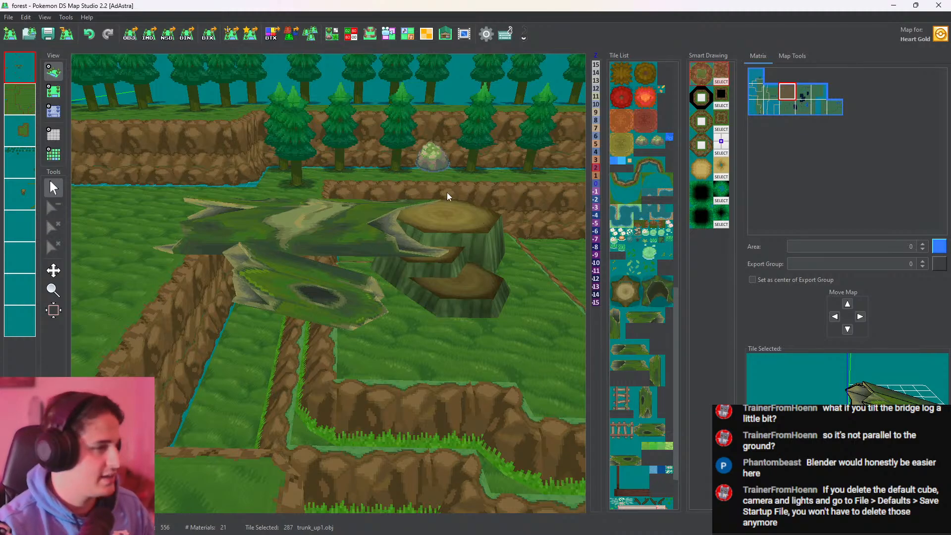
pyautogui.moveTo(447, 197); pyautogui.dragTo(417, 258)
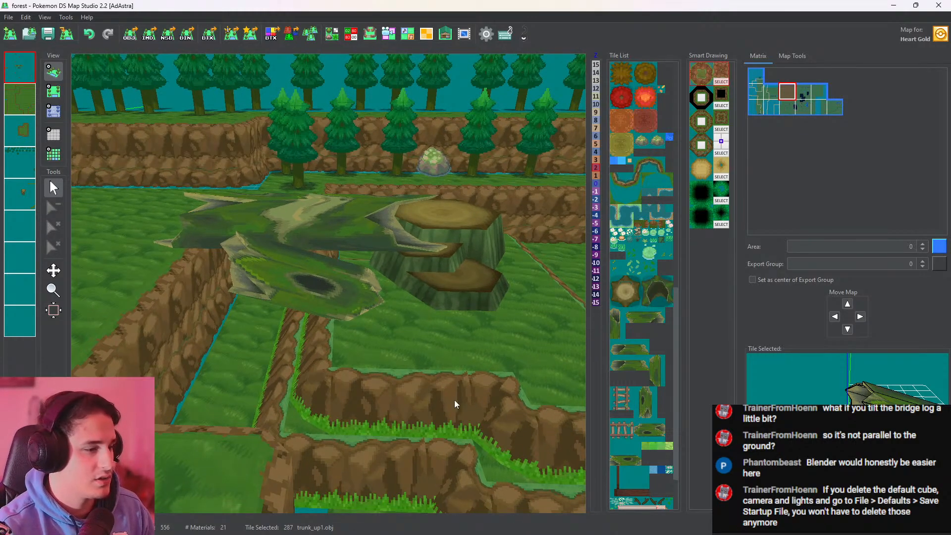
pyautogui.moveTo(429, 319); pyautogui.dragTo(442, 326)
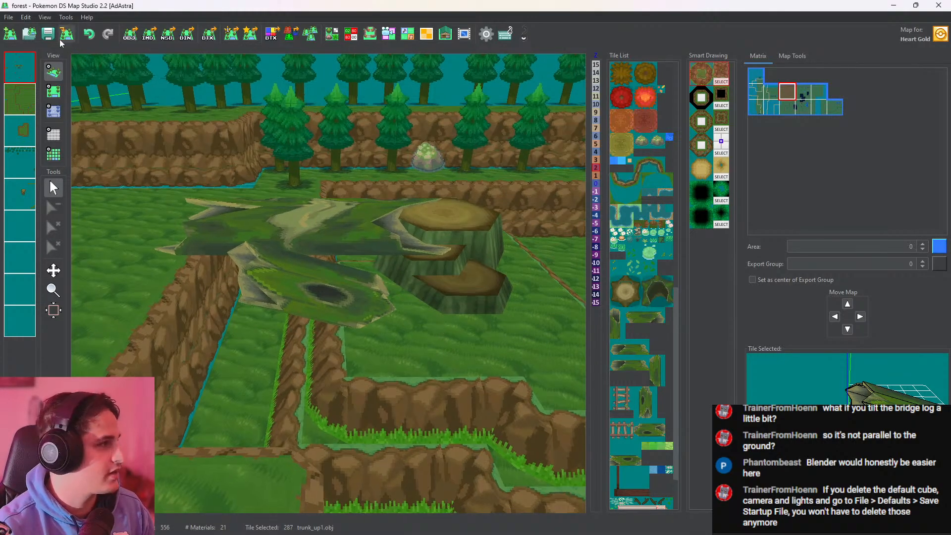